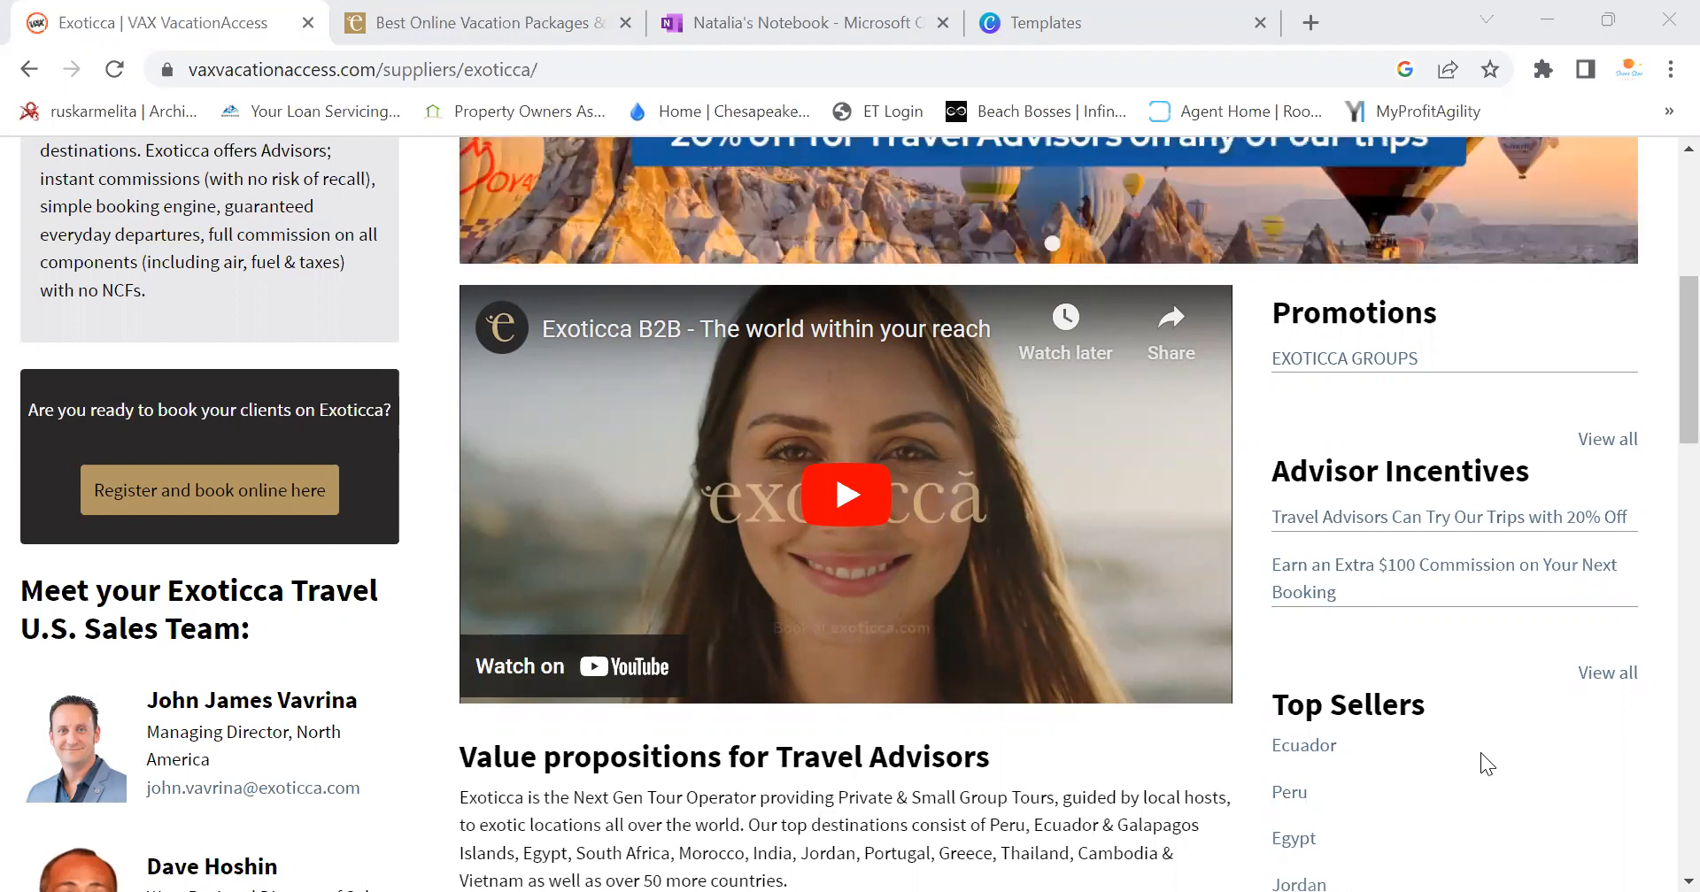
Return to the VAX home page and open the Exoticca supplier page
{"action": "scroll", "coordinate": [1657, 354], "scroll_direction": "up", "scroll_amount": 3}
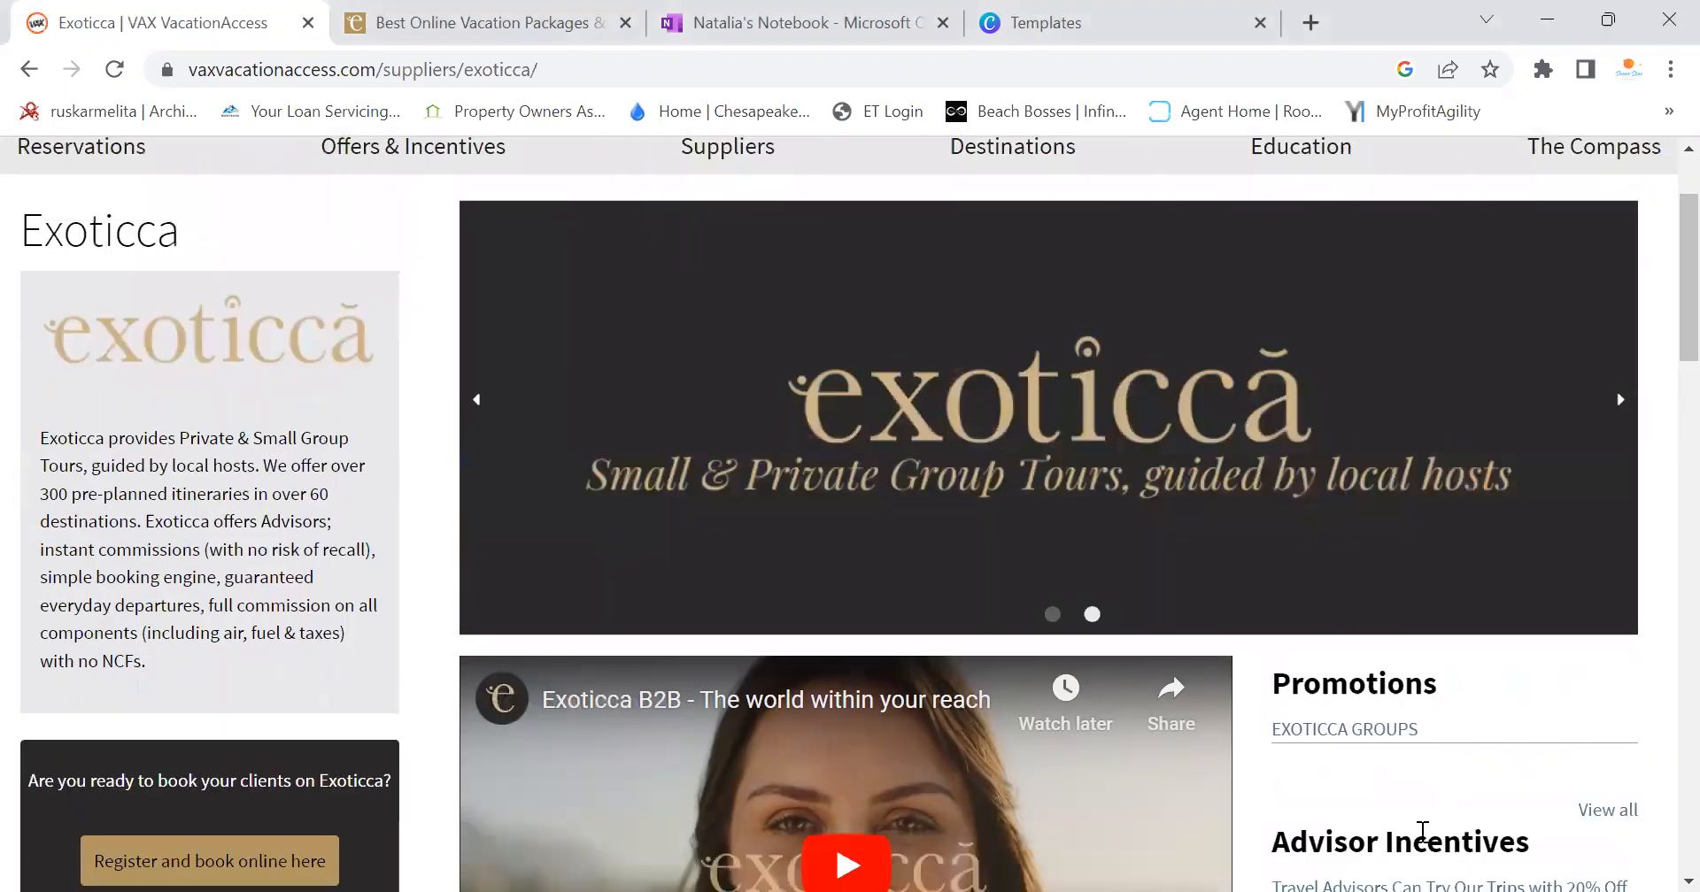
{"action": "scroll", "coordinate": [1658, 307], "scroll_direction": "up", "scroll_amount": 2}
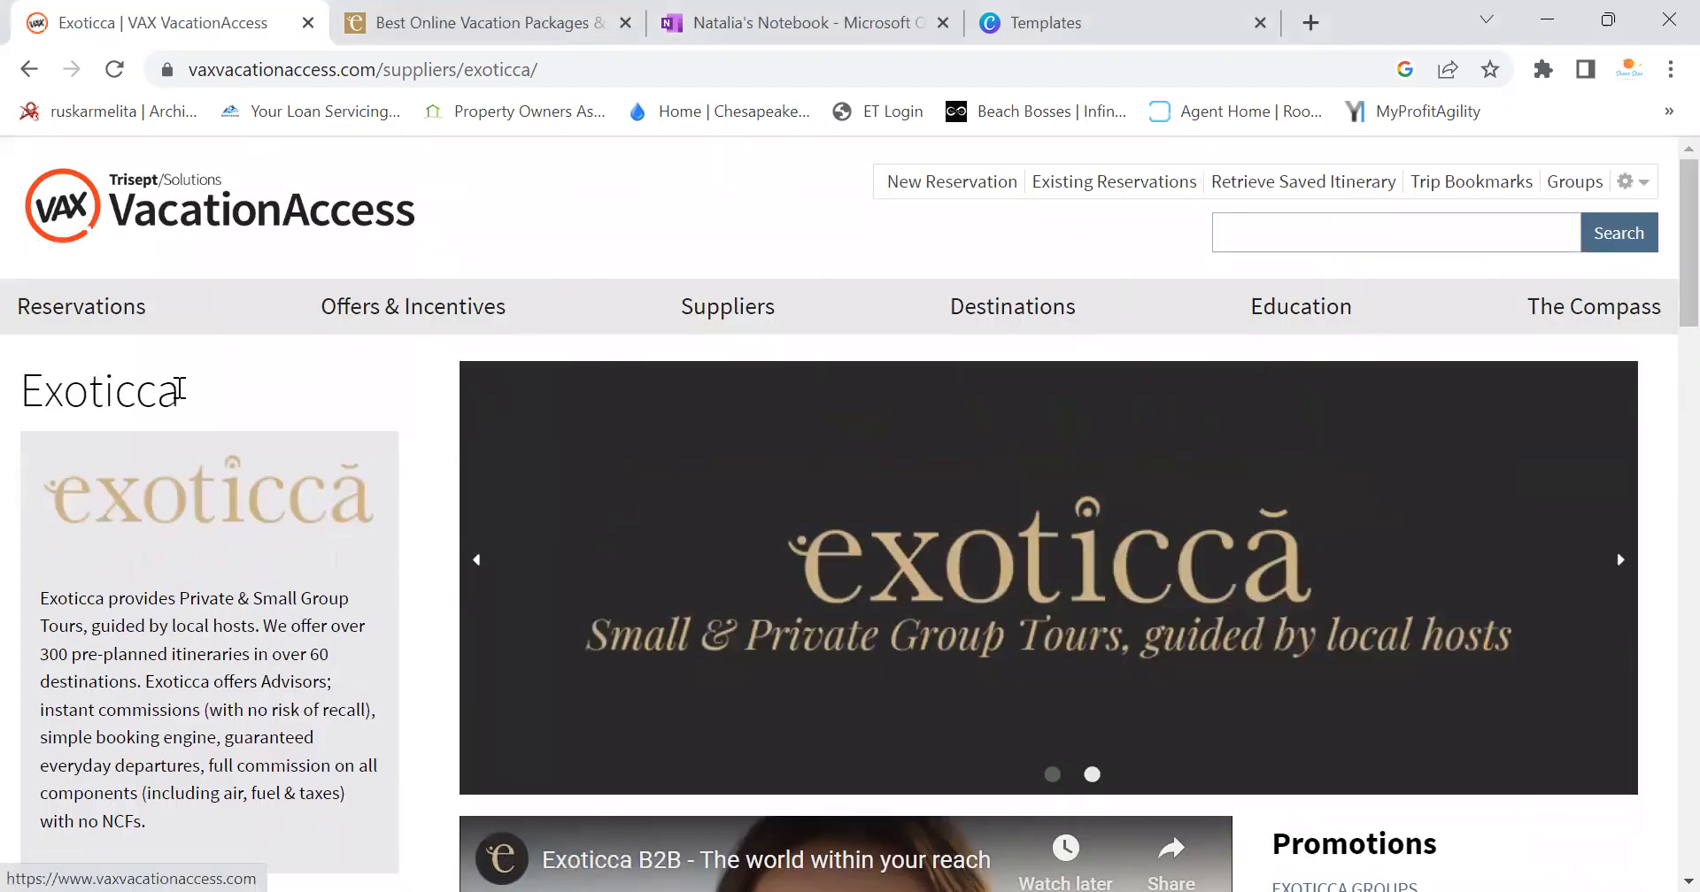
{"action": "left_click", "coordinate": [79, 221]}
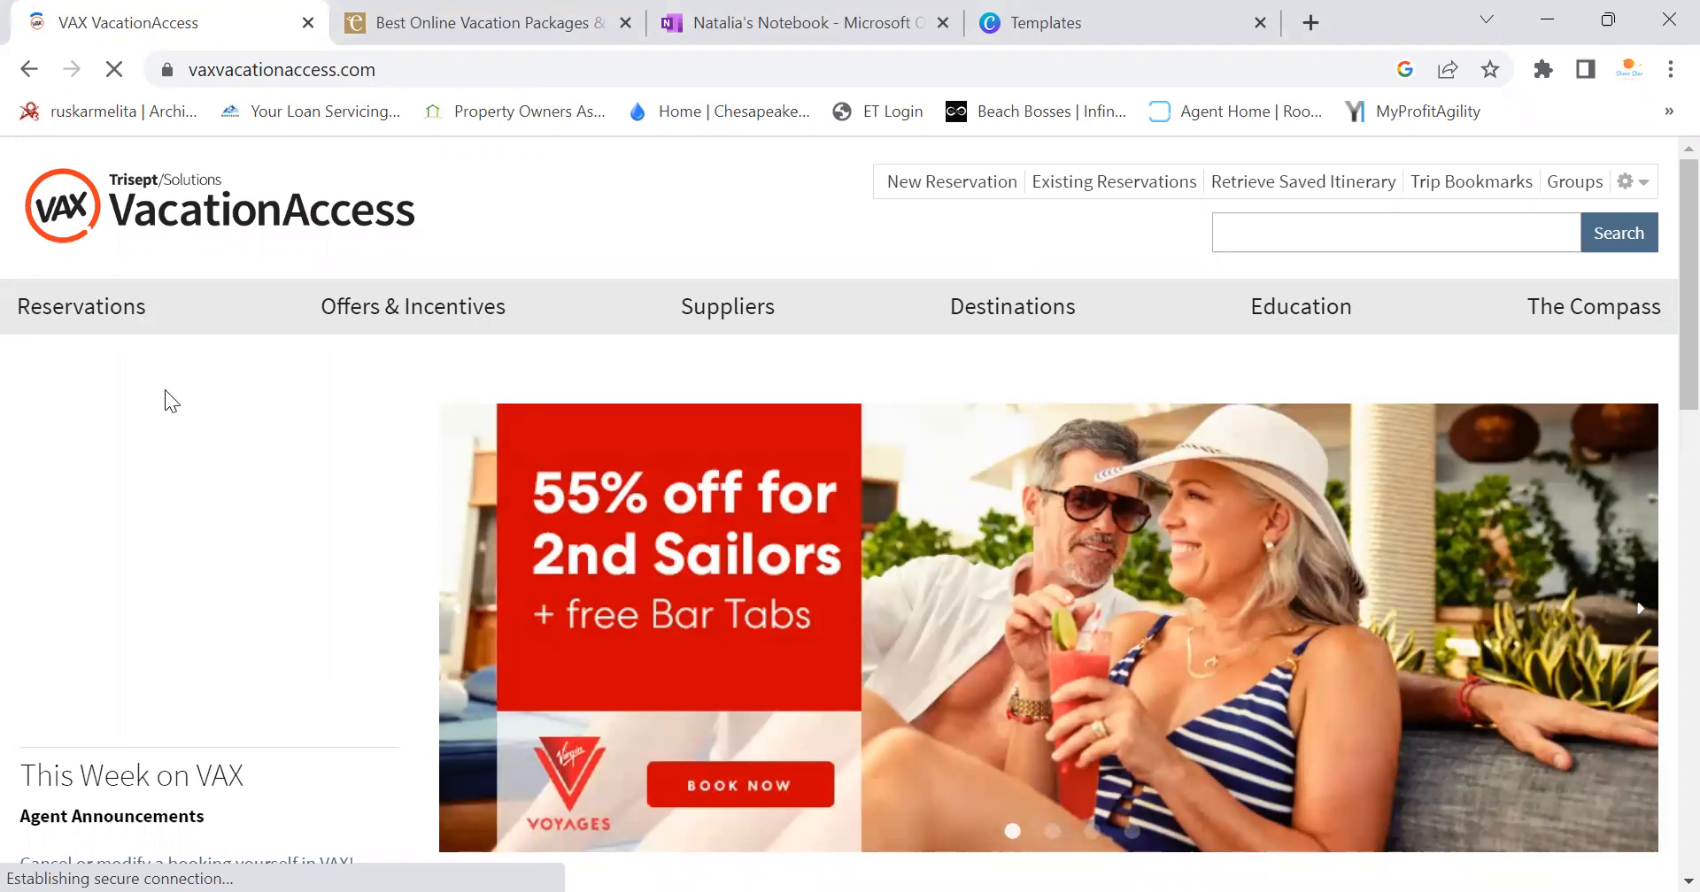
{"action": "mouse_move", "coordinate": [738, 300]}
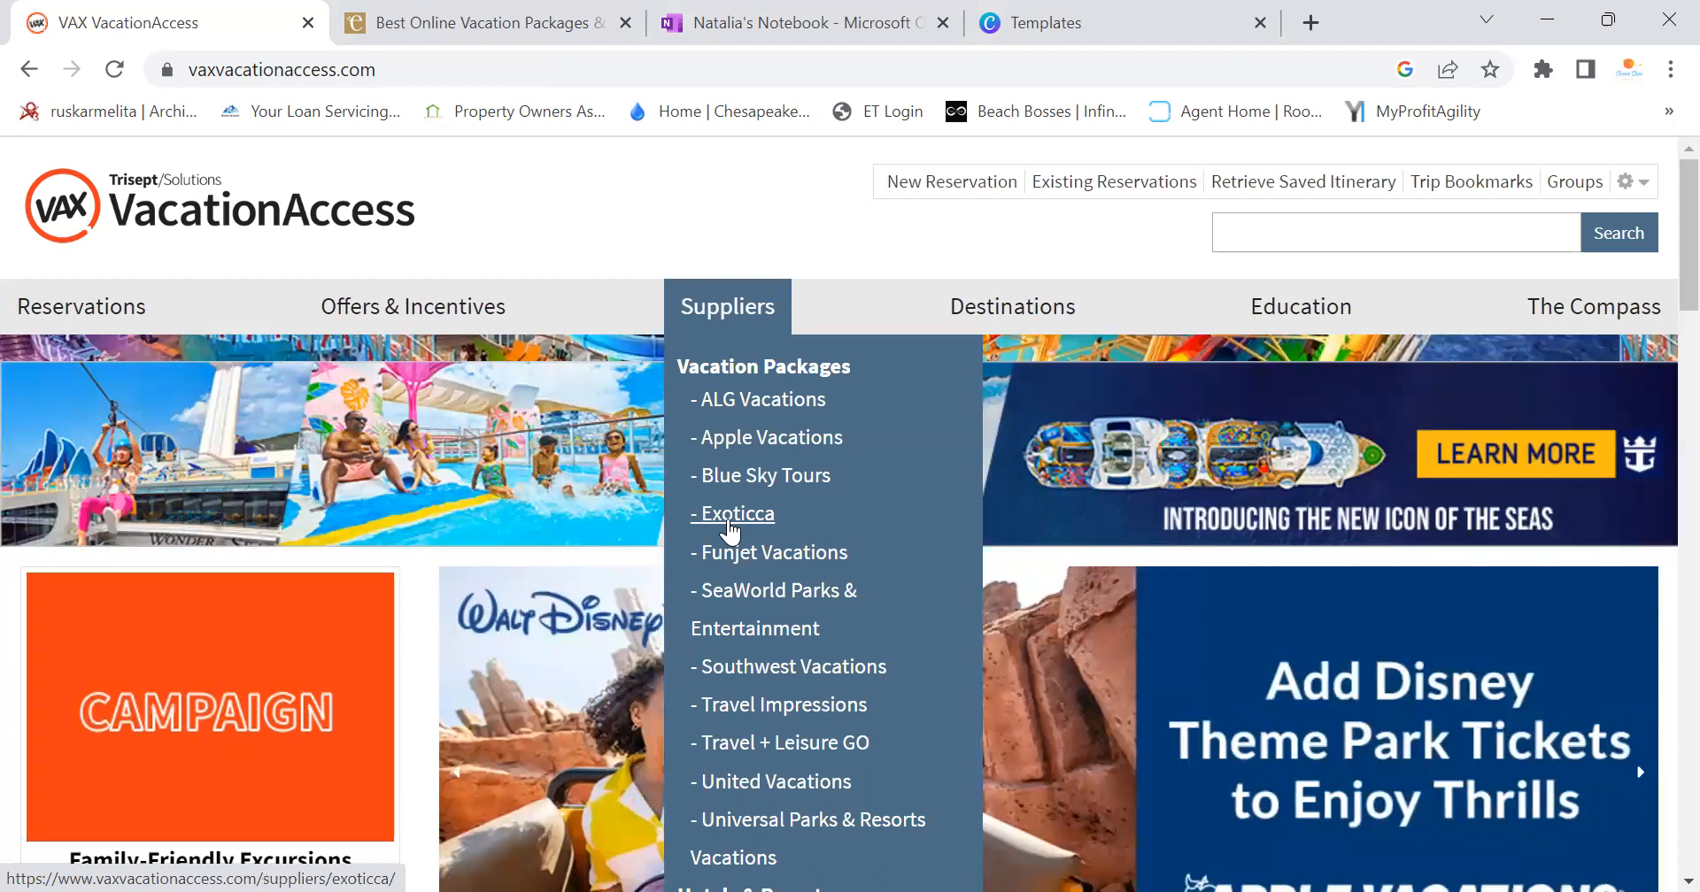
{"action": "left_click", "coordinate": [729, 527]}
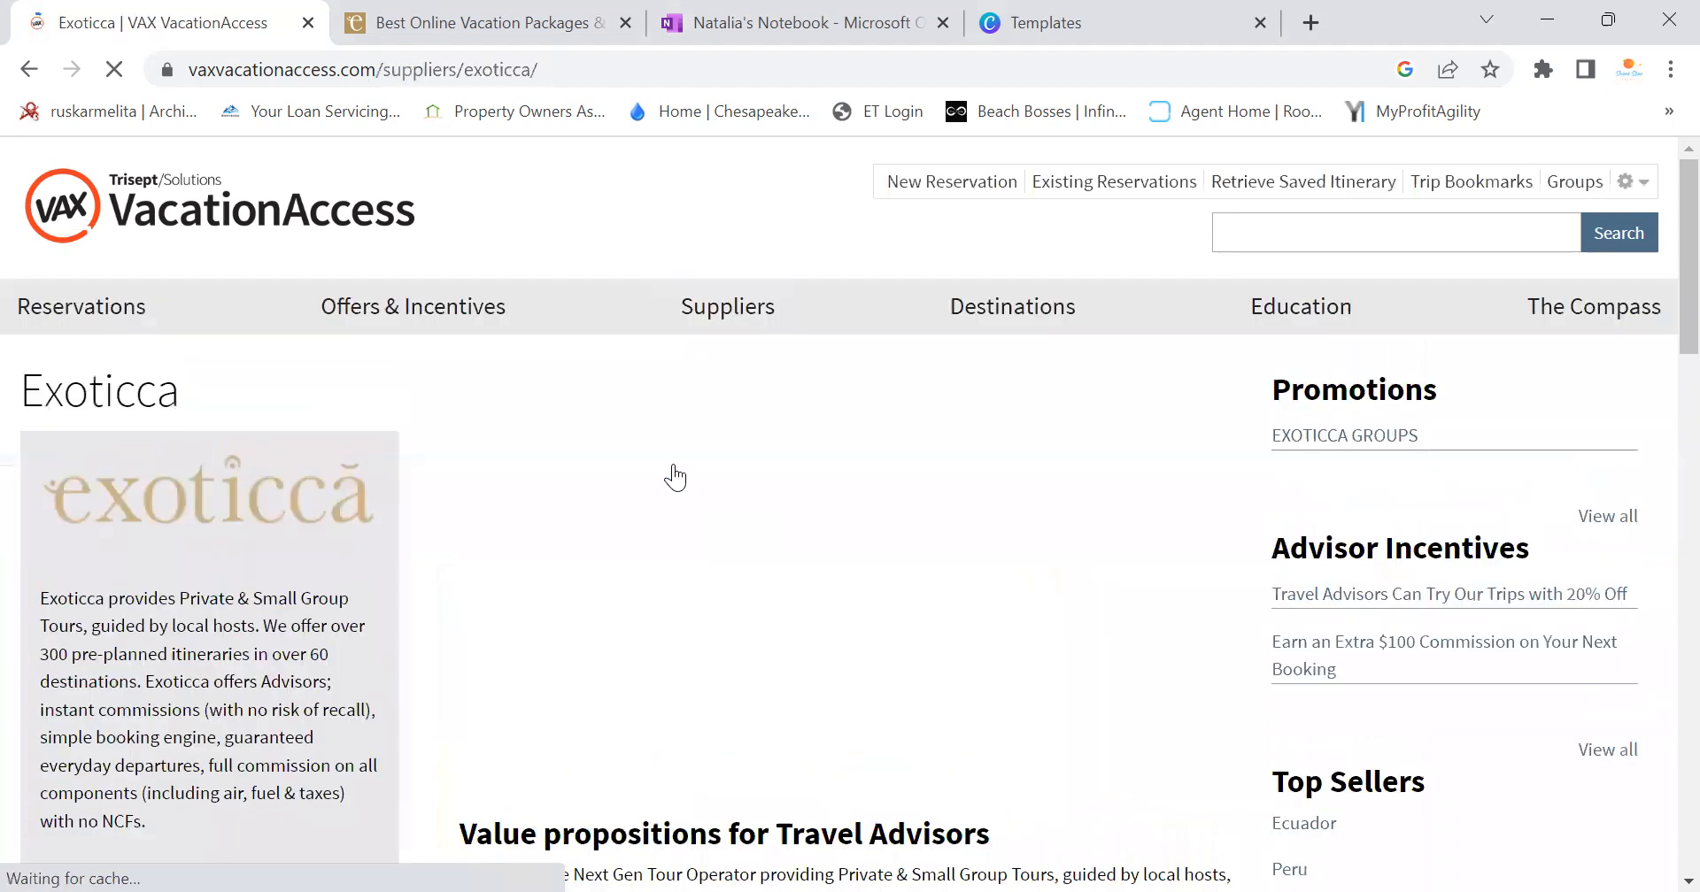
{"action": "scroll", "coordinate": [675, 478], "scroll_direction": "down", "scroll_amount": 6}
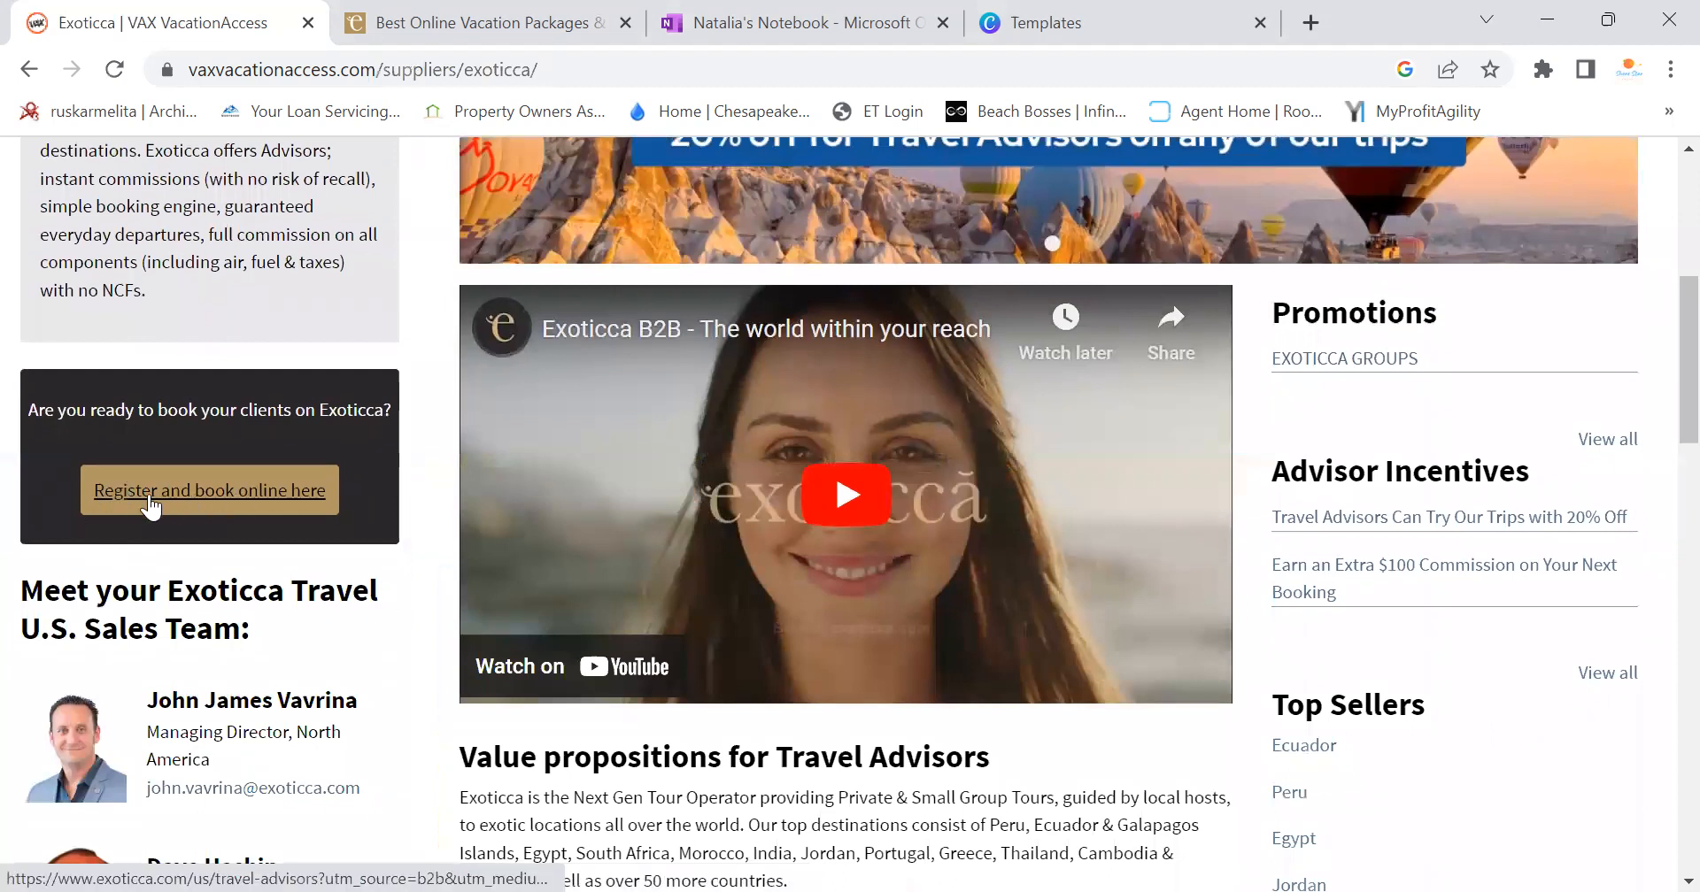
Open Exoticca's travel advisor site in a new tab and sign in
{"action": "left_click", "coordinate": [154, 506]}
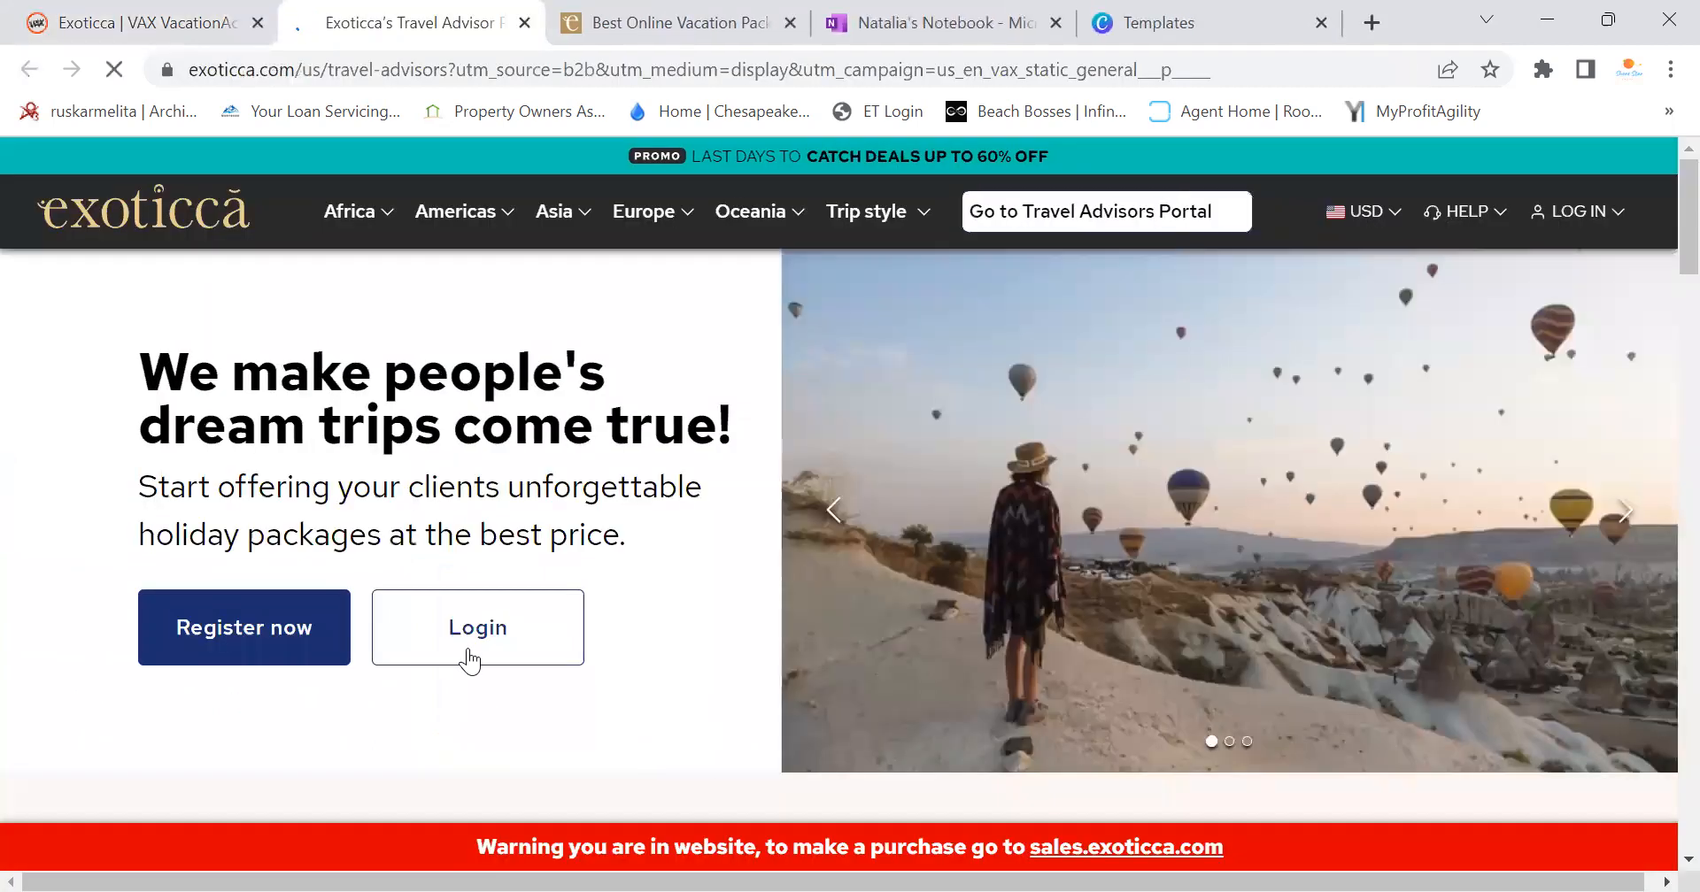
{"action": "left_click", "coordinate": [530, 653]}
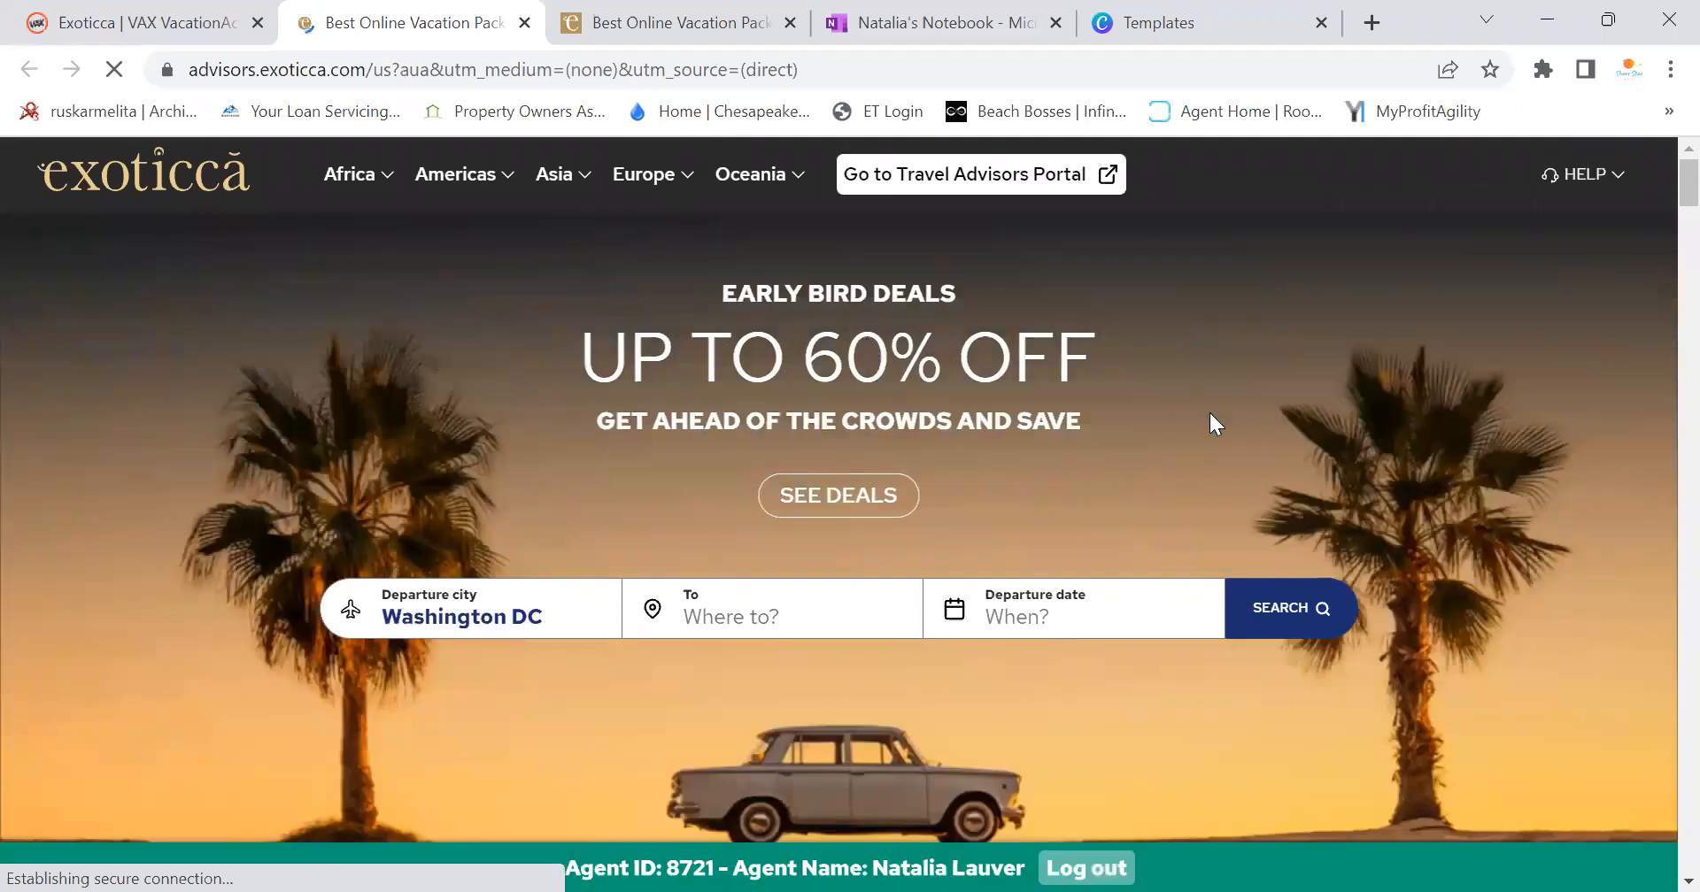
{"action": "scroll", "coordinate": [1208, 411], "scroll_direction": "down", "scroll_amount": 4}
{"action": "scroll", "coordinate": [1204, 412], "scroll_direction": "up", "scroll_amount": 4}
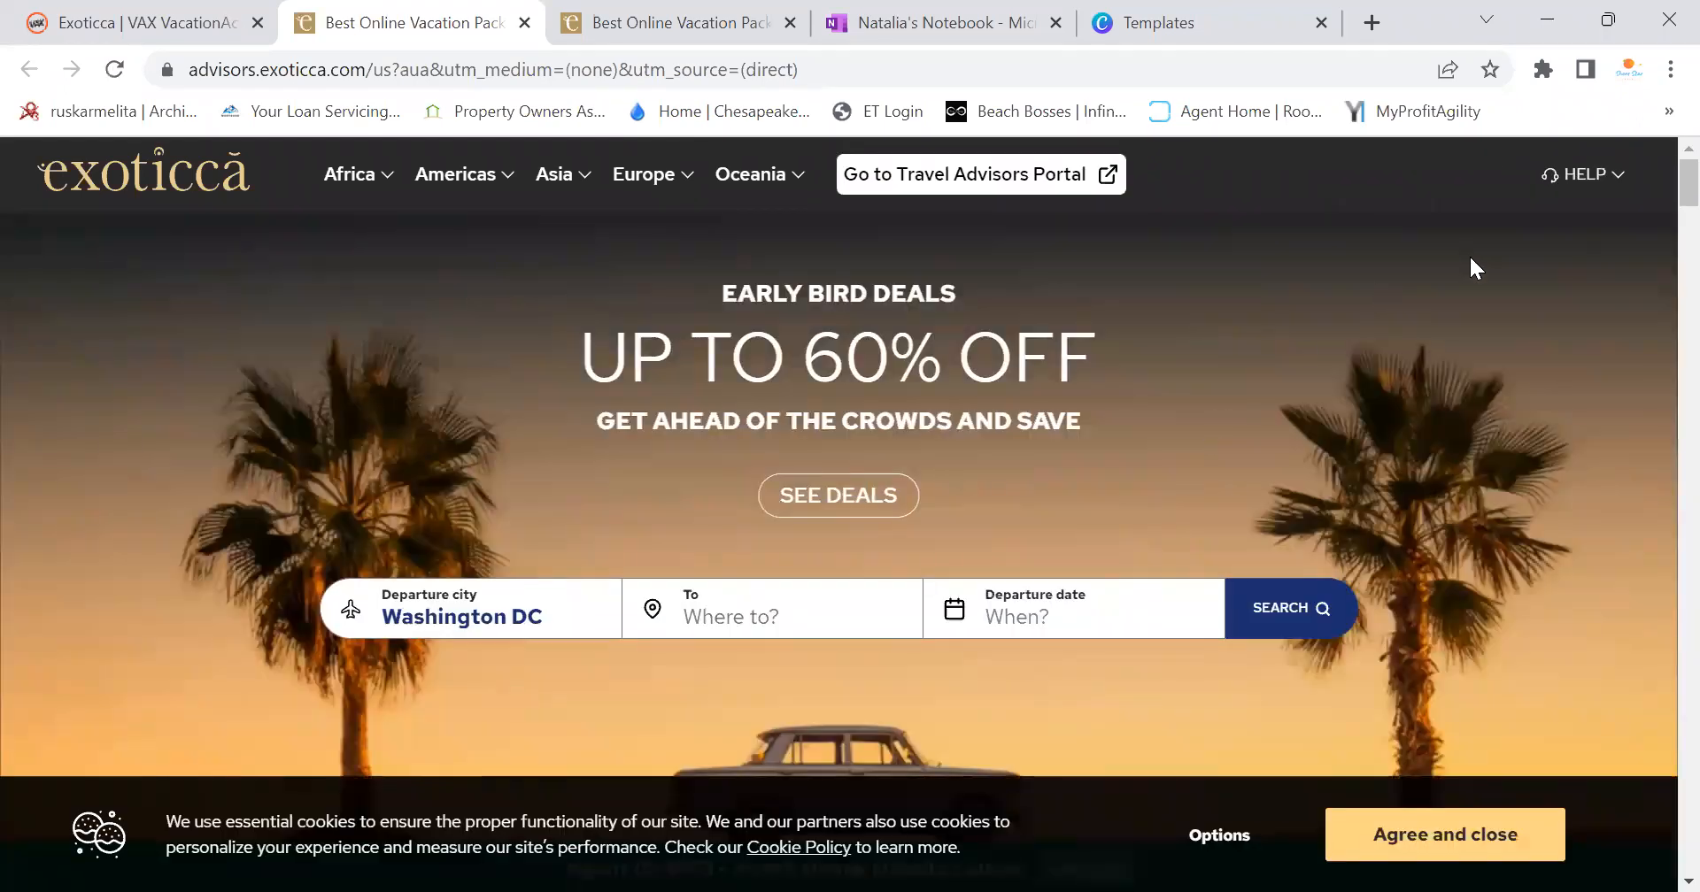
{"action": "left_click", "coordinate": [1617, 200]}
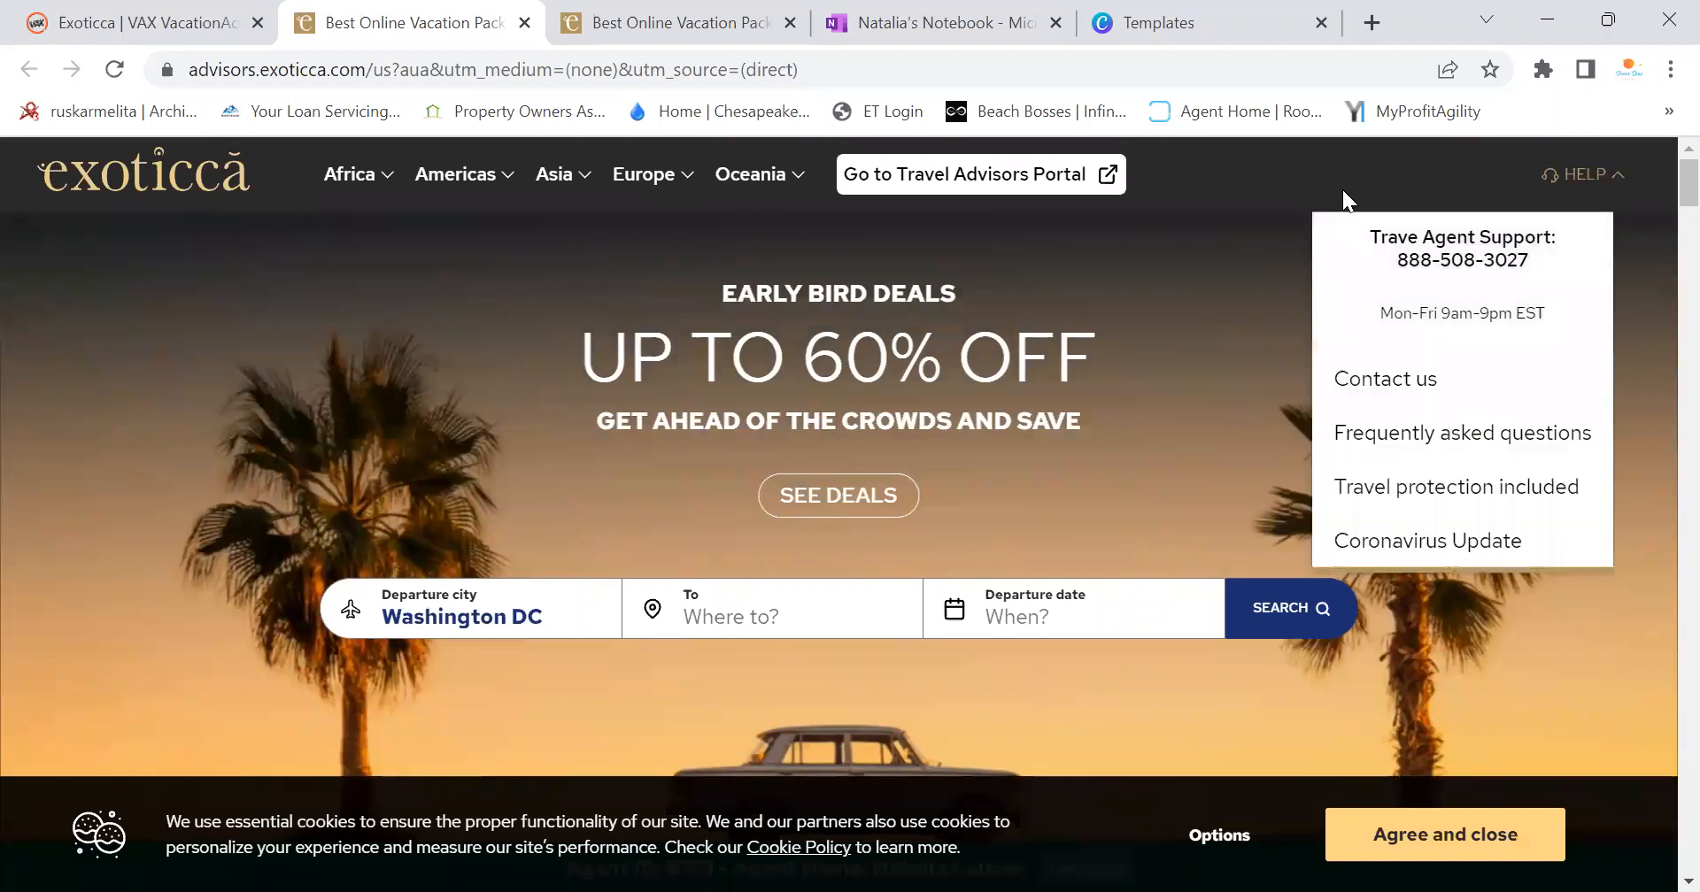
Close the duplicate portal tabs, then reopen the advisor site and sign in again
{"action": "left_click", "coordinate": [768, 30]}
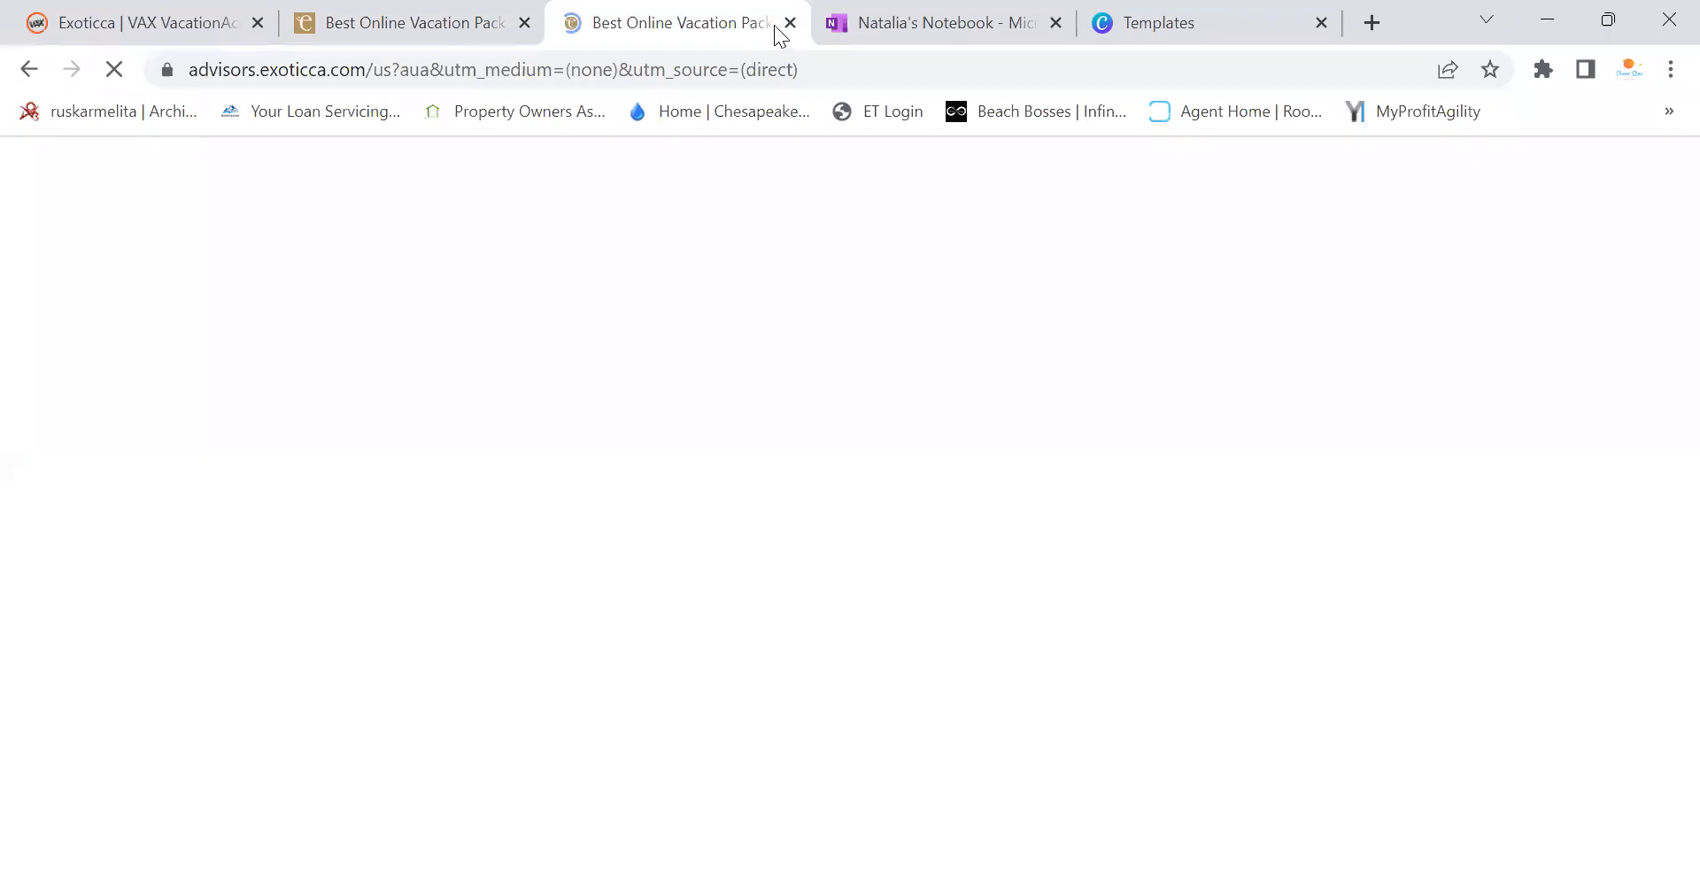
{"action": "left_click", "coordinate": [790, 25]}
{"action": "left_click", "coordinate": [470, 25]}
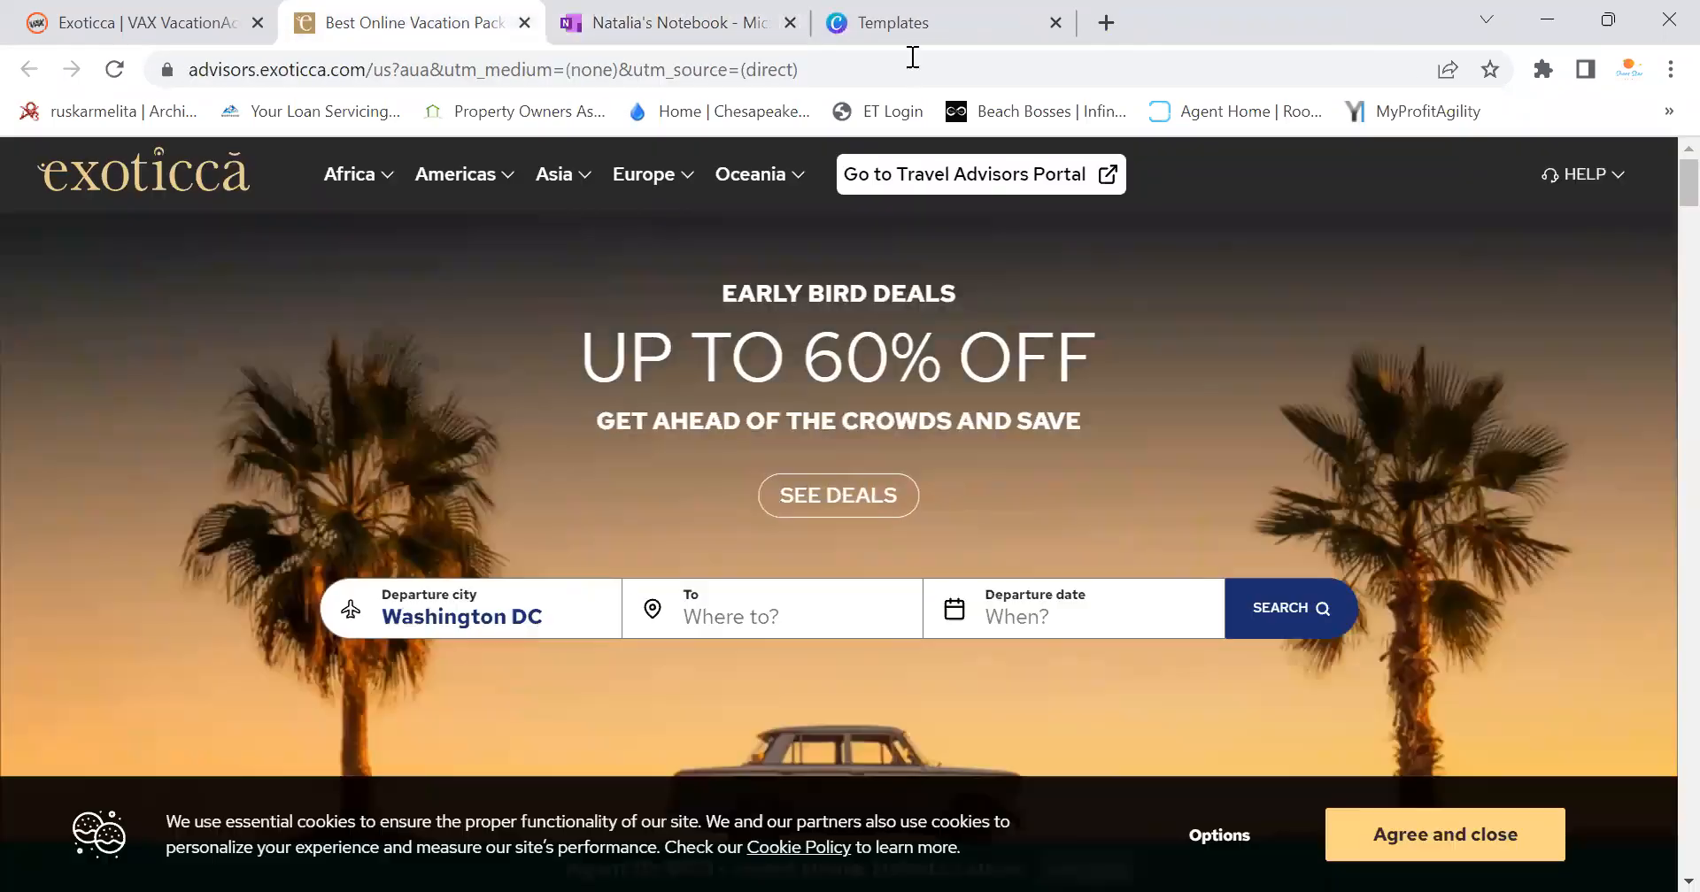
{"action": "scroll", "coordinate": [1277, 504], "scroll_direction": "down", "scroll_amount": 3}
{"action": "scroll", "coordinate": [1277, 504], "scroll_direction": "up", "scroll_amount": 3}
{"action": "left_click", "coordinate": [624, 23]}
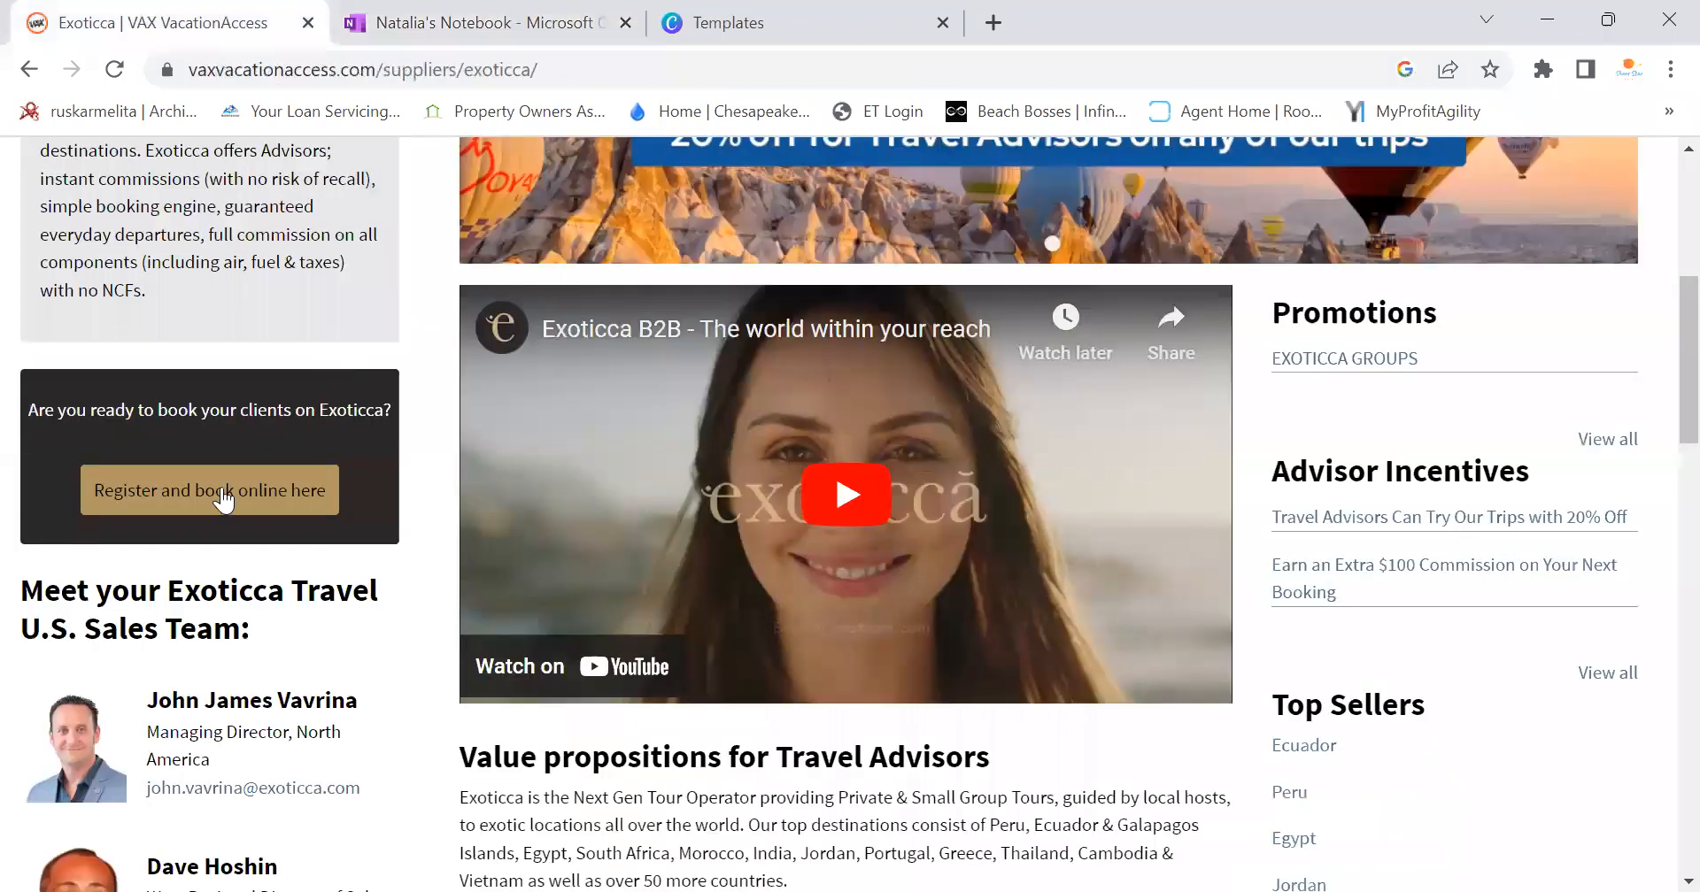
{"action": "left_click", "coordinate": [217, 494]}
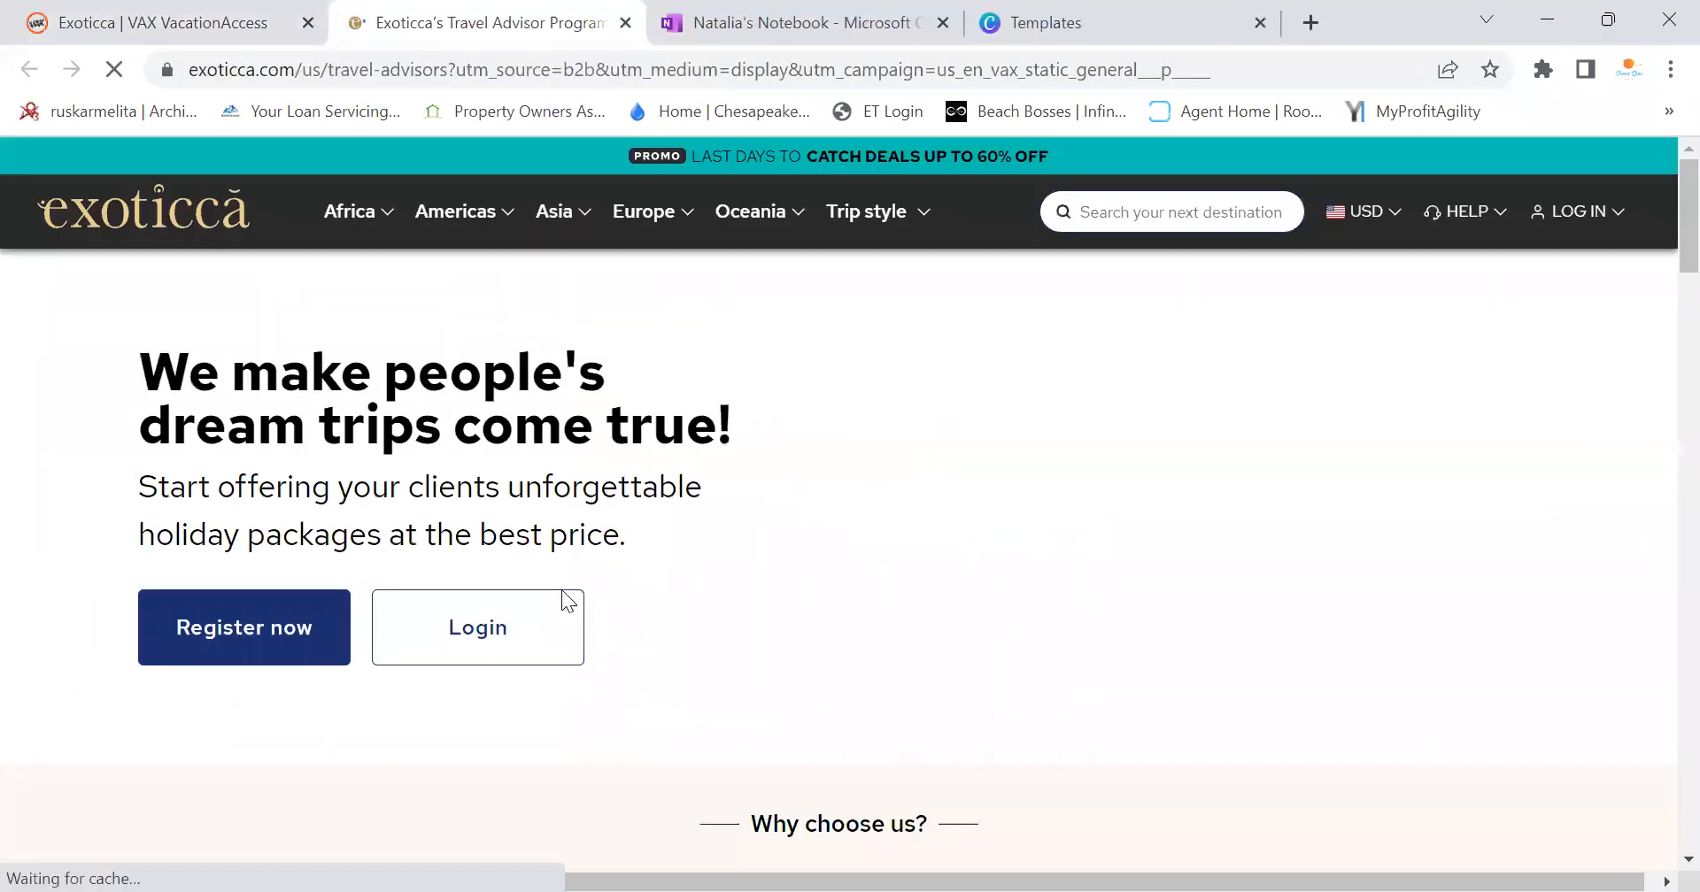
{"action": "left_click", "coordinate": [475, 642]}
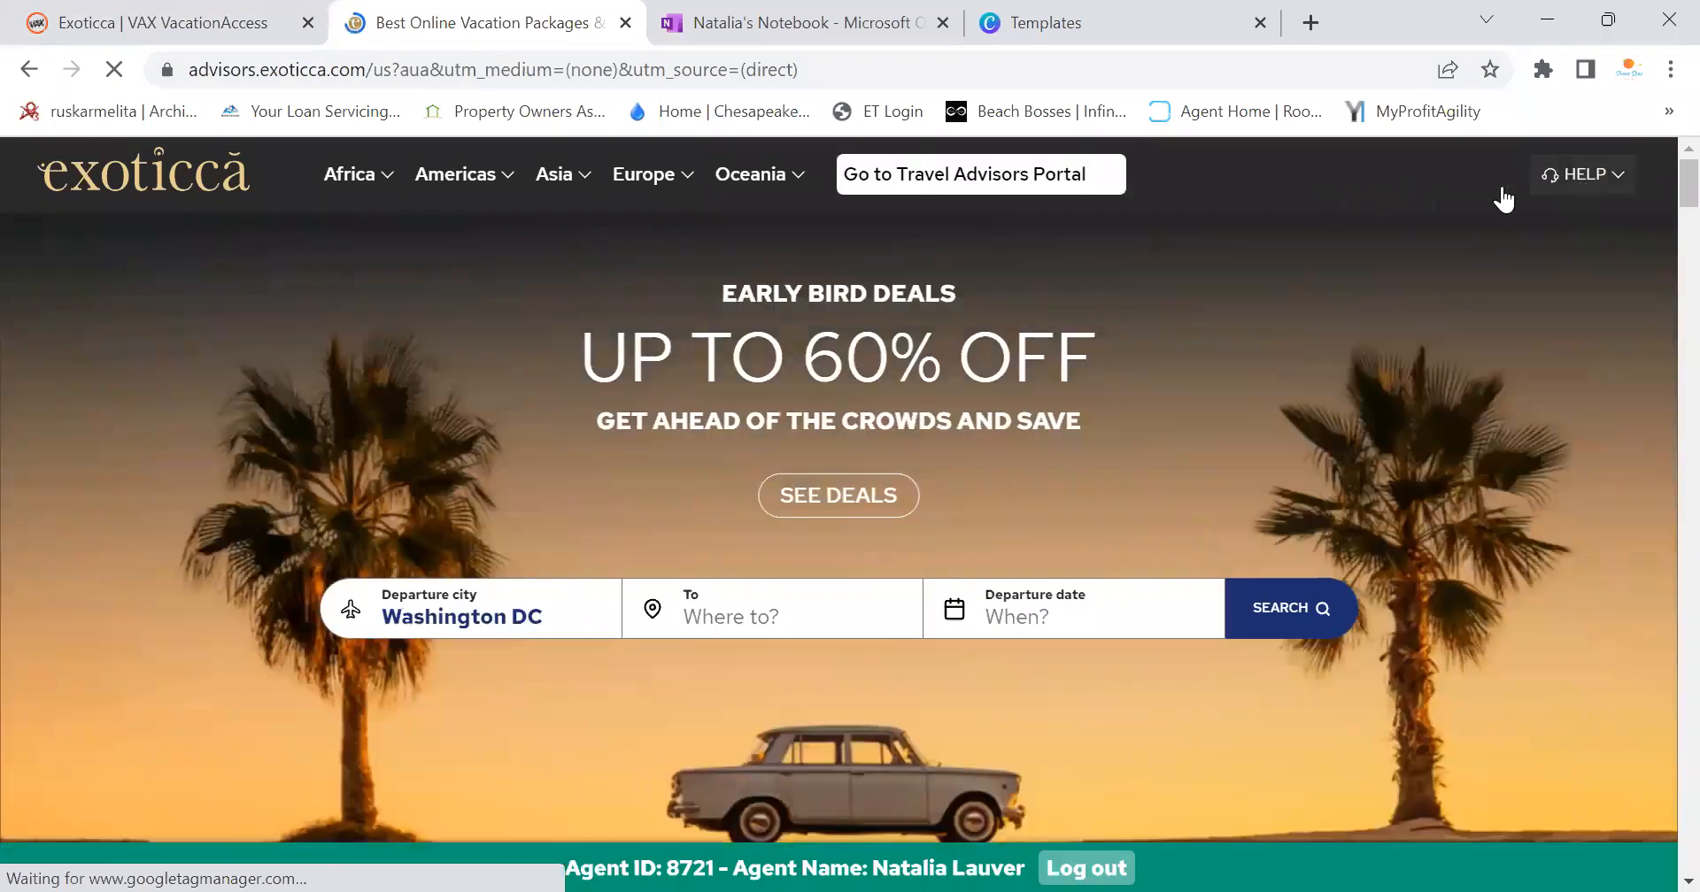
{"action": "scroll", "coordinate": [1307, 209], "scroll_direction": "down", "scroll_amount": 3}
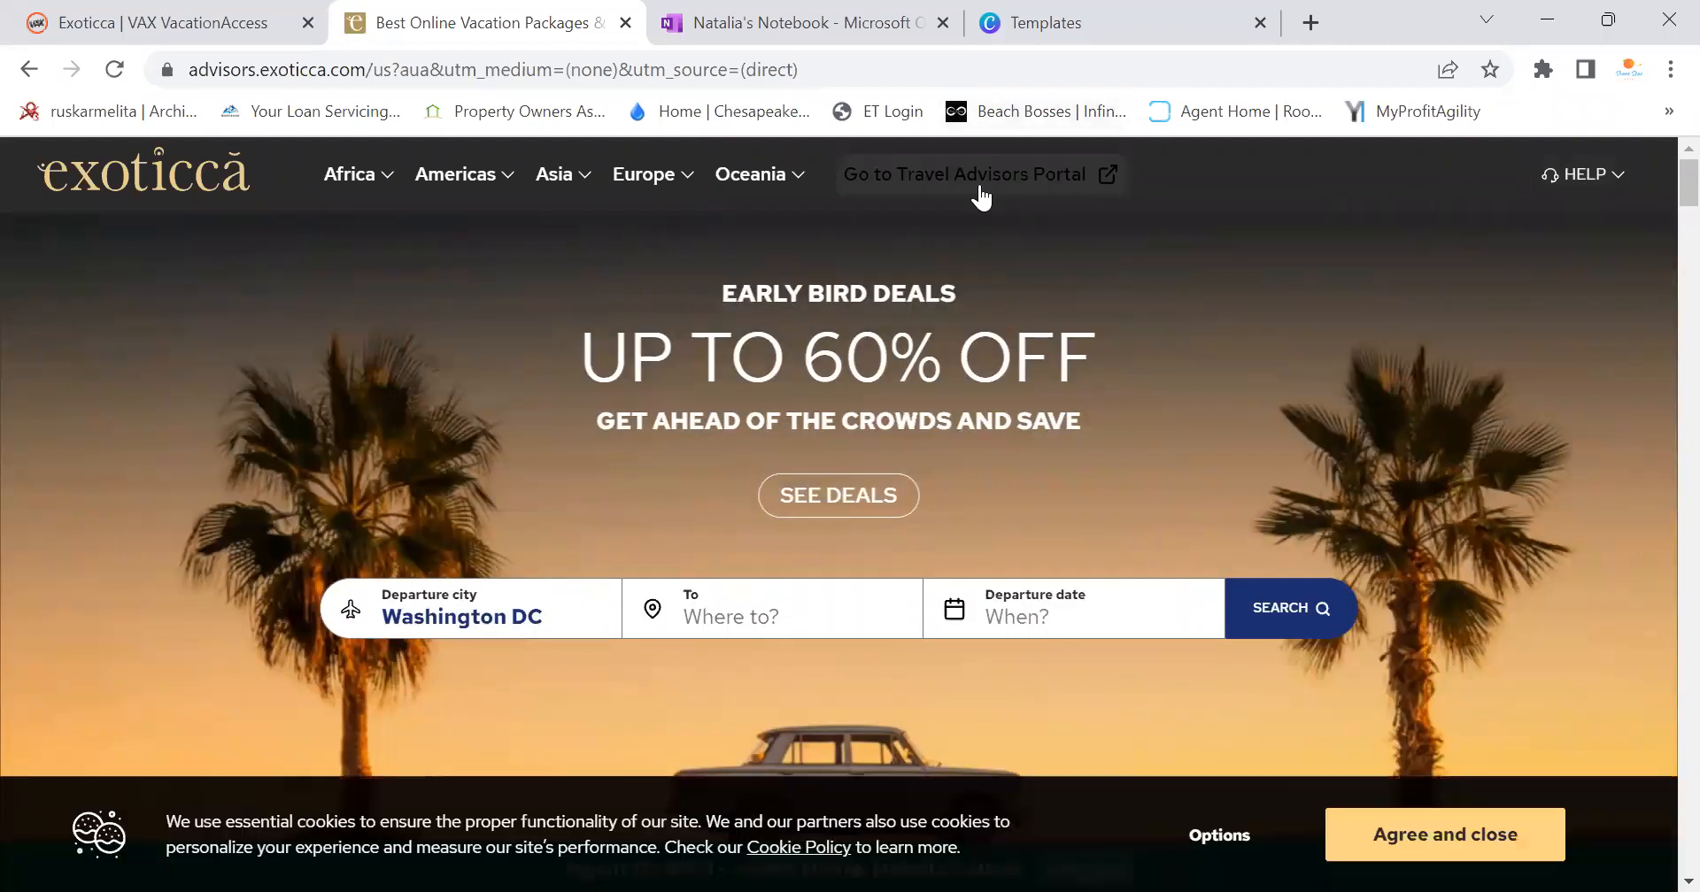
Scroll down the advisor home page to the discounted deal cards
{"action": "scroll", "coordinate": [1501, 239], "scroll_direction": "down", "scroll_amount": 3}
{"action": "scroll", "coordinate": [564, 341], "scroll_direction": "up", "scroll_amount": 3}
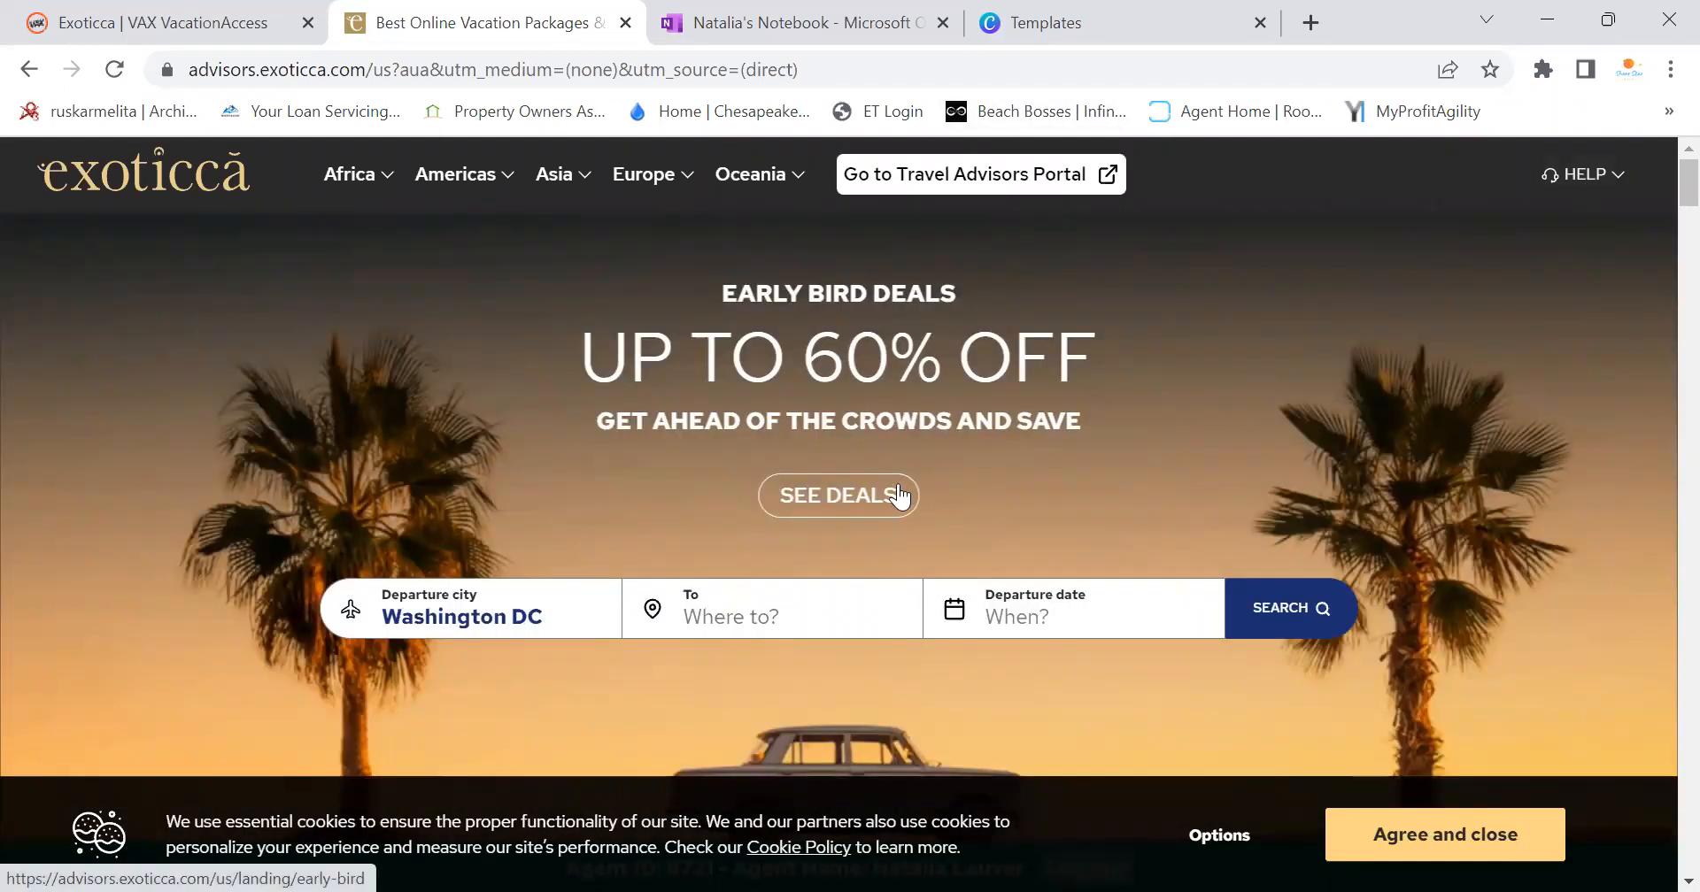
{"action": "scroll", "coordinate": [969, 482], "scroll_direction": "down", "scroll_amount": 10}
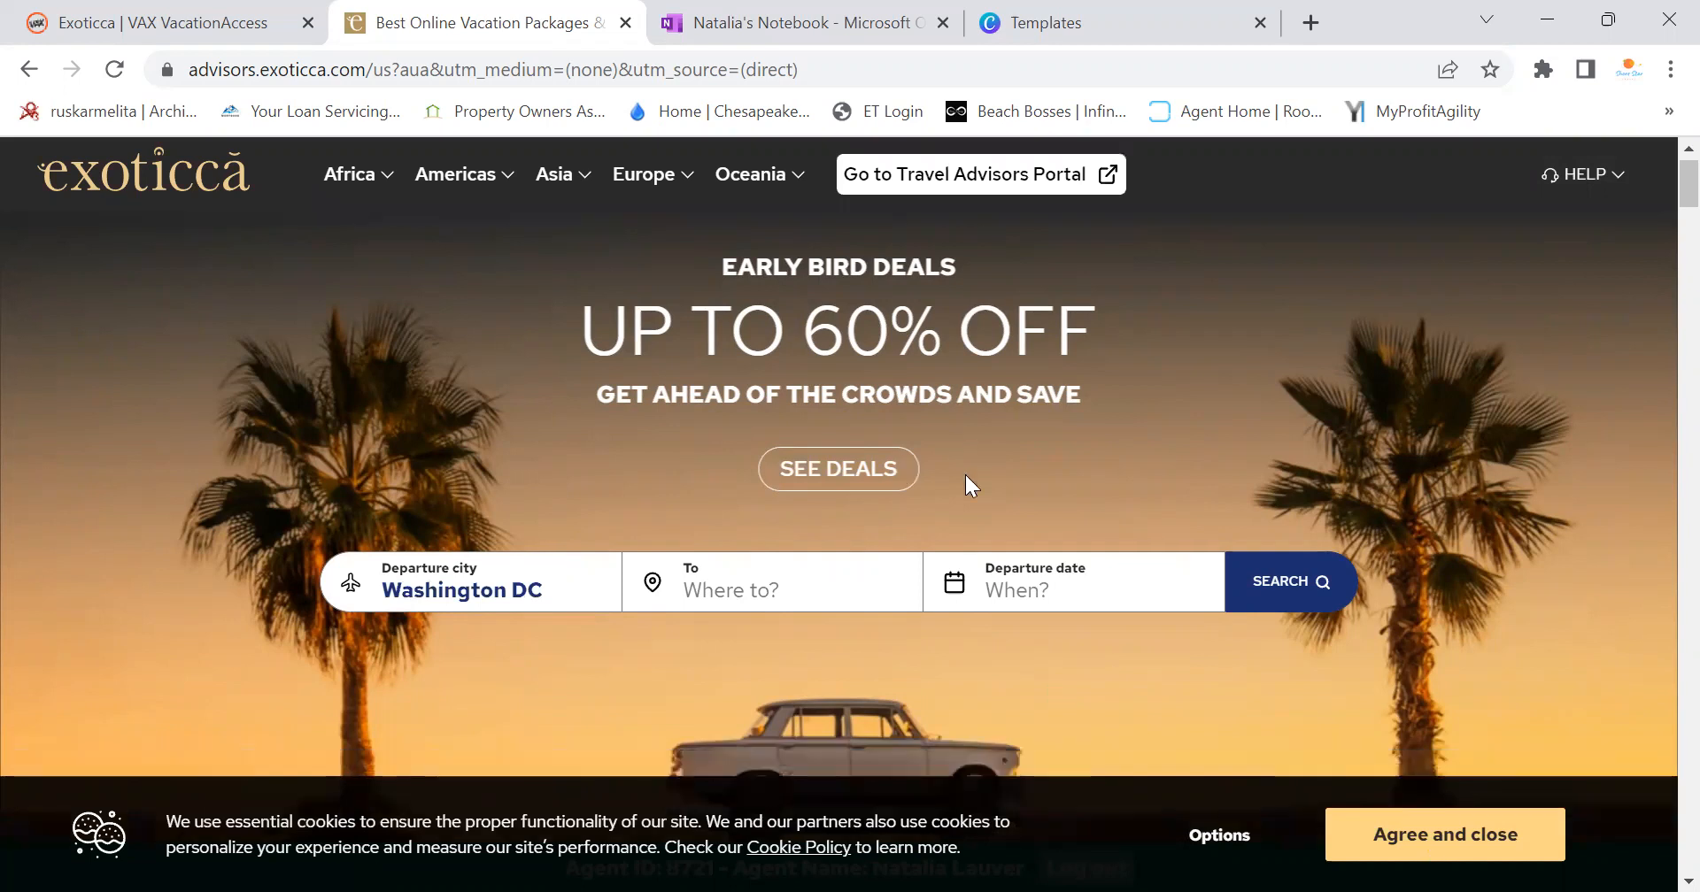
{"action": "scroll", "coordinate": [969, 479], "scroll_direction": "up", "scroll_amount": 6}
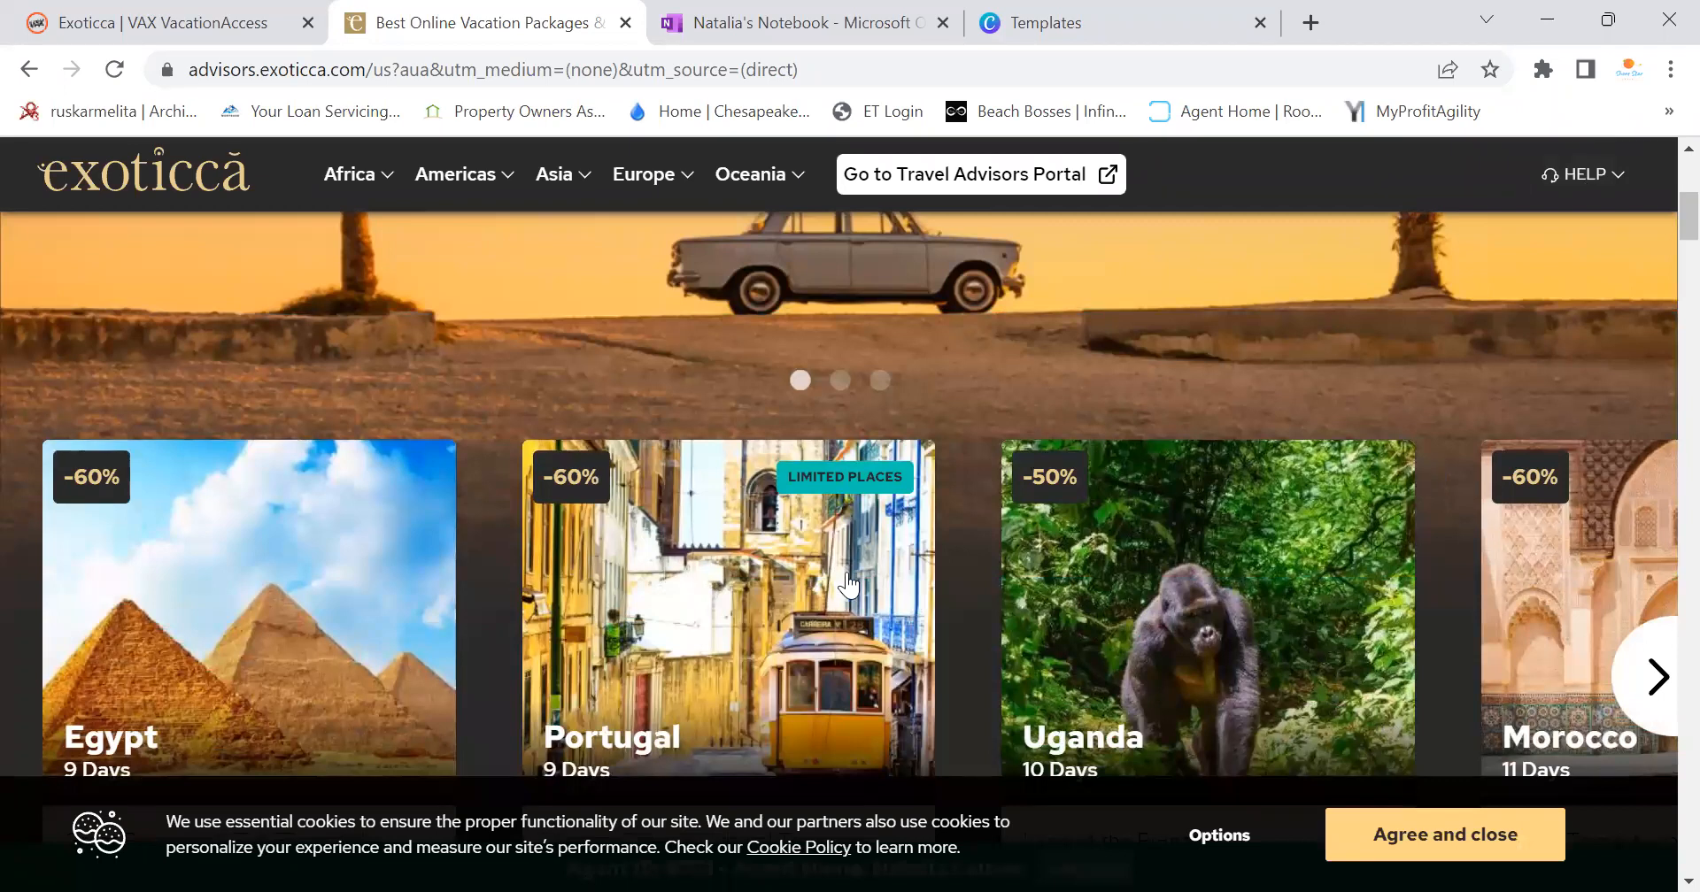
{"action": "scroll", "coordinate": [850, 585], "scroll_direction": "down", "scroll_amount": 3}
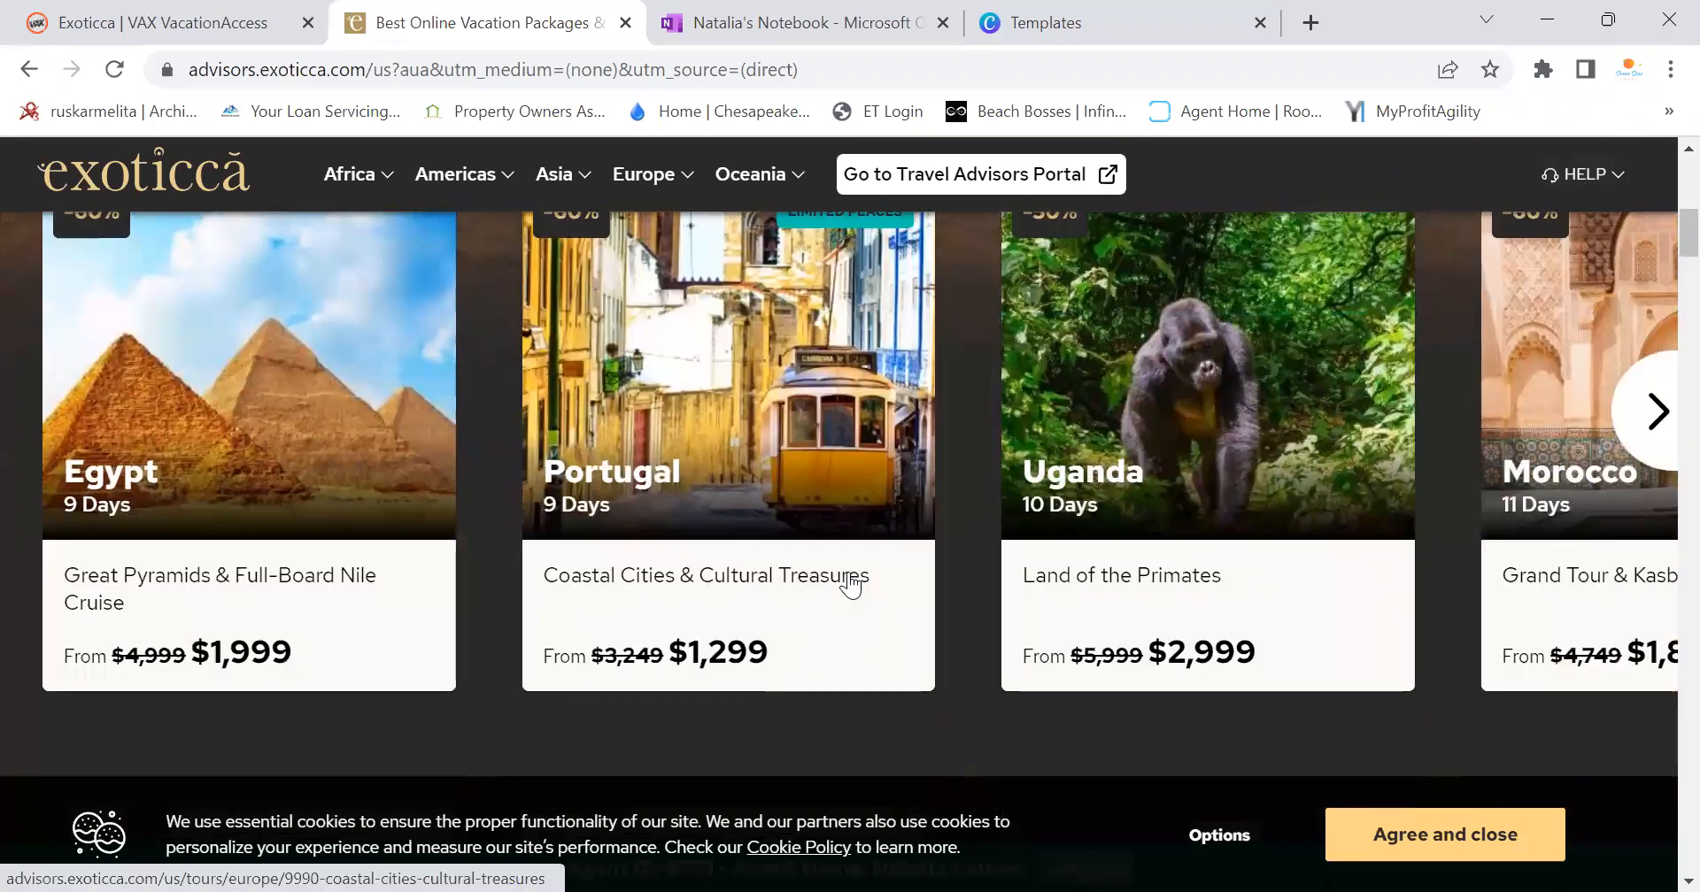
Page the deals forward to Greece, Jordan & Egypt and Ecuador, then back one card
{"action": "left_click", "coordinate": [1647, 420]}
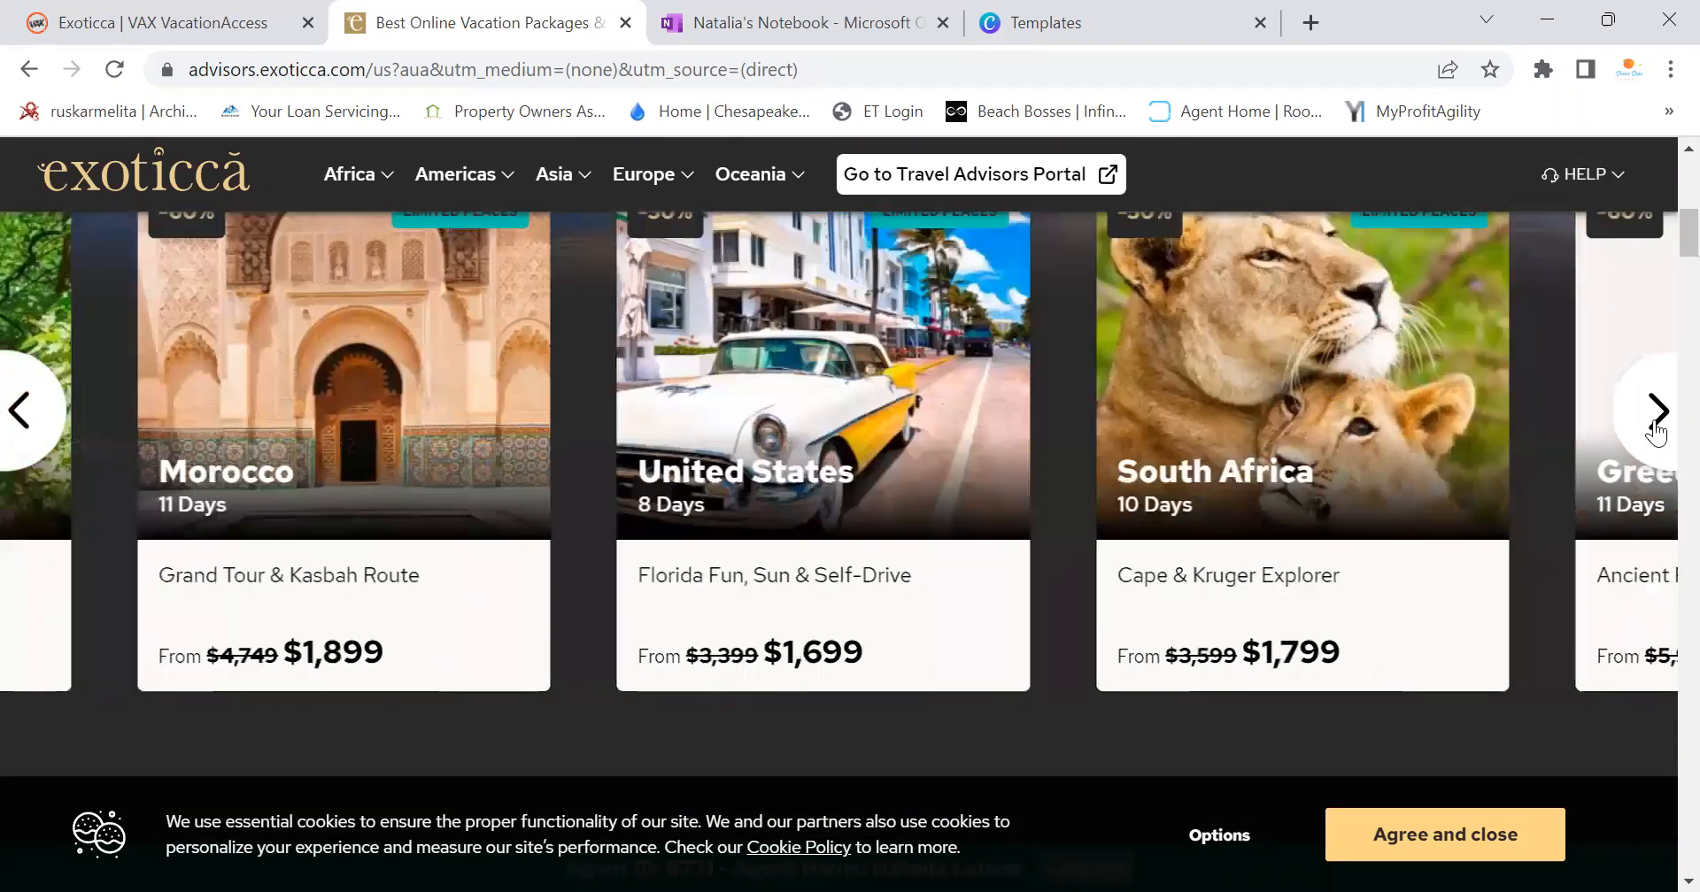
{"action": "left_click", "coordinate": [1656, 415]}
{"action": "left_click", "coordinate": [1655, 414]}
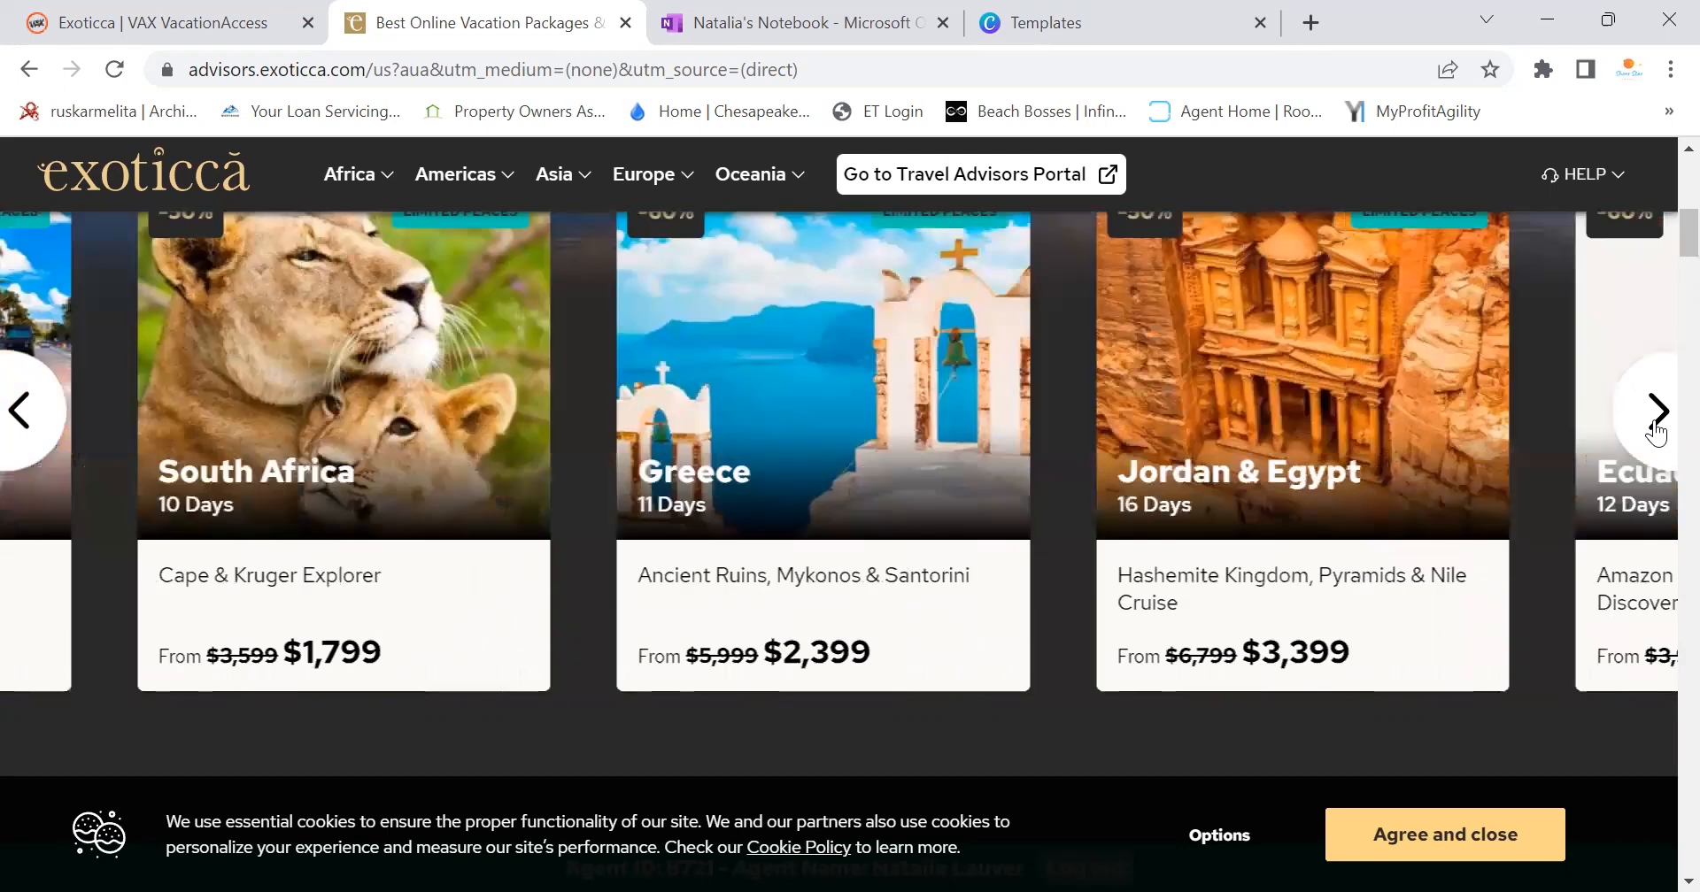
{"action": "left_click", "coordinate": [1655, 425]}
{"action": "left_click", "coordinate": [1656, 425]}
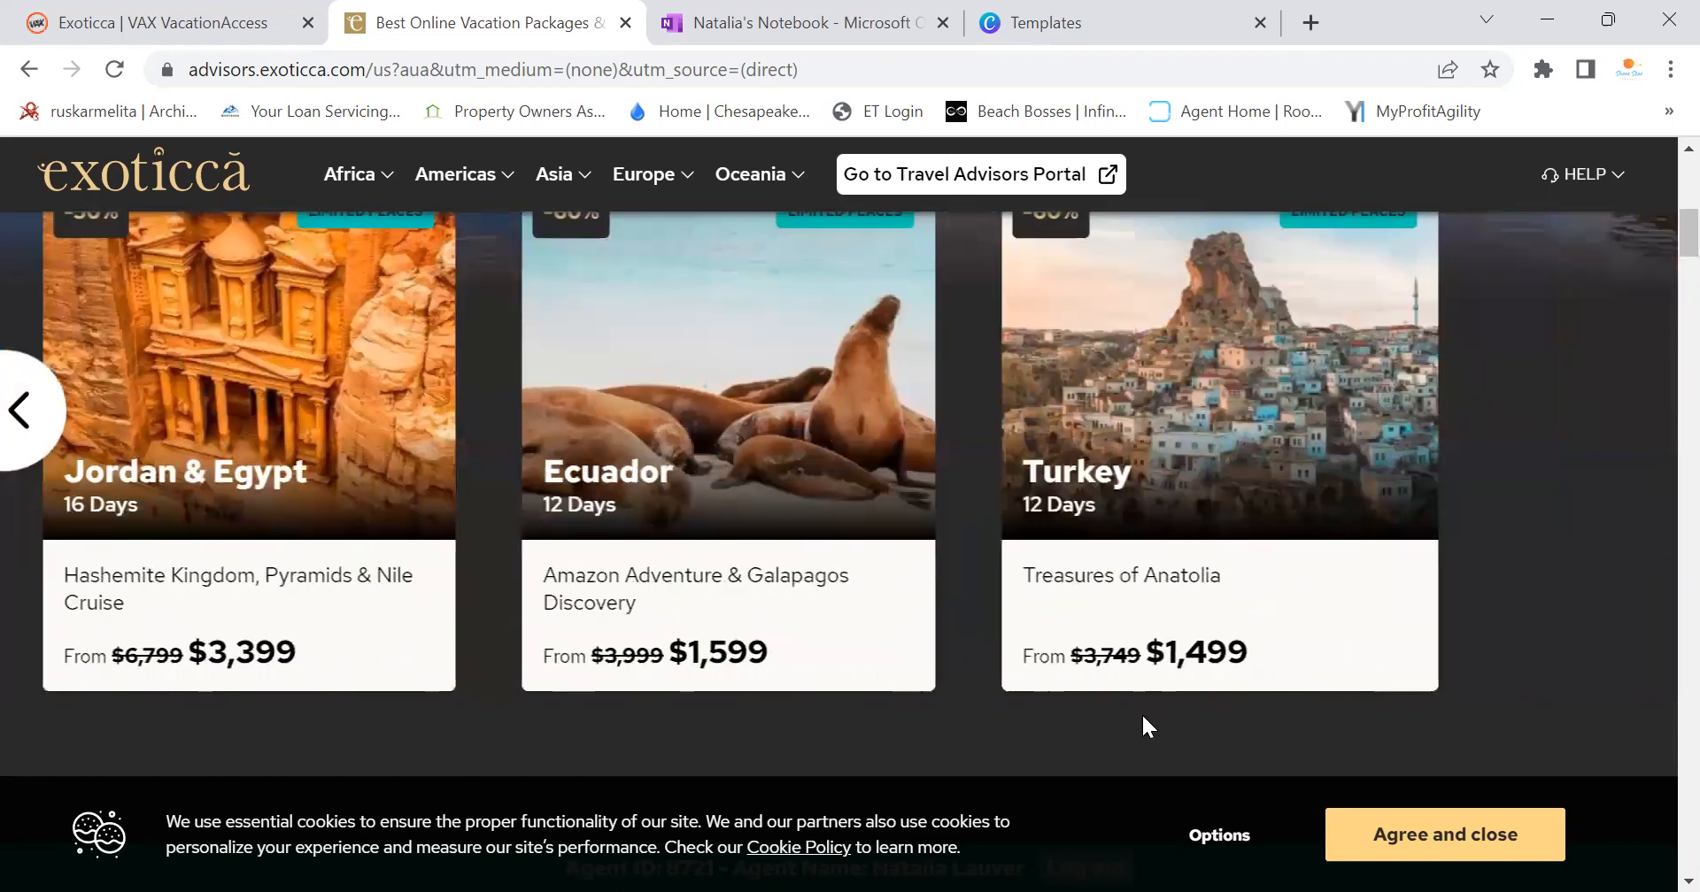
{"action": "left_click", "coordinate": [25, 418]}
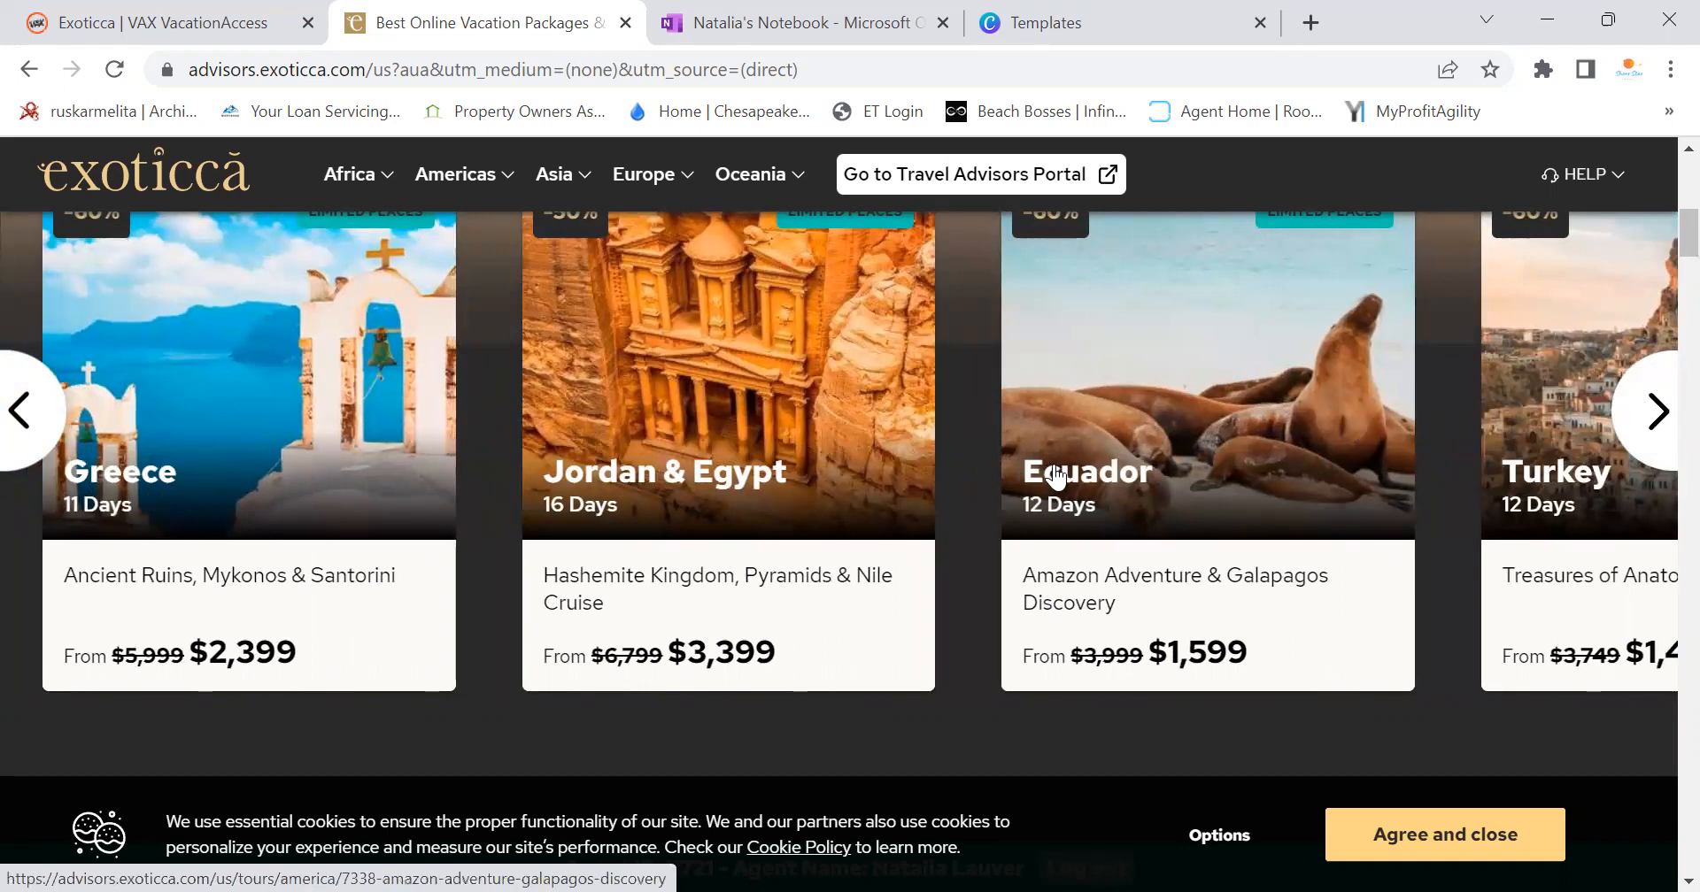
{"action": "scroll", "coordinate": [1659, 342], "scroll_direction": "down", "scroll_amount": 5}
{"action": "scroll", "coordinate": [1184, 526], "scroll_direction": "up", "scroll_amount": 5}
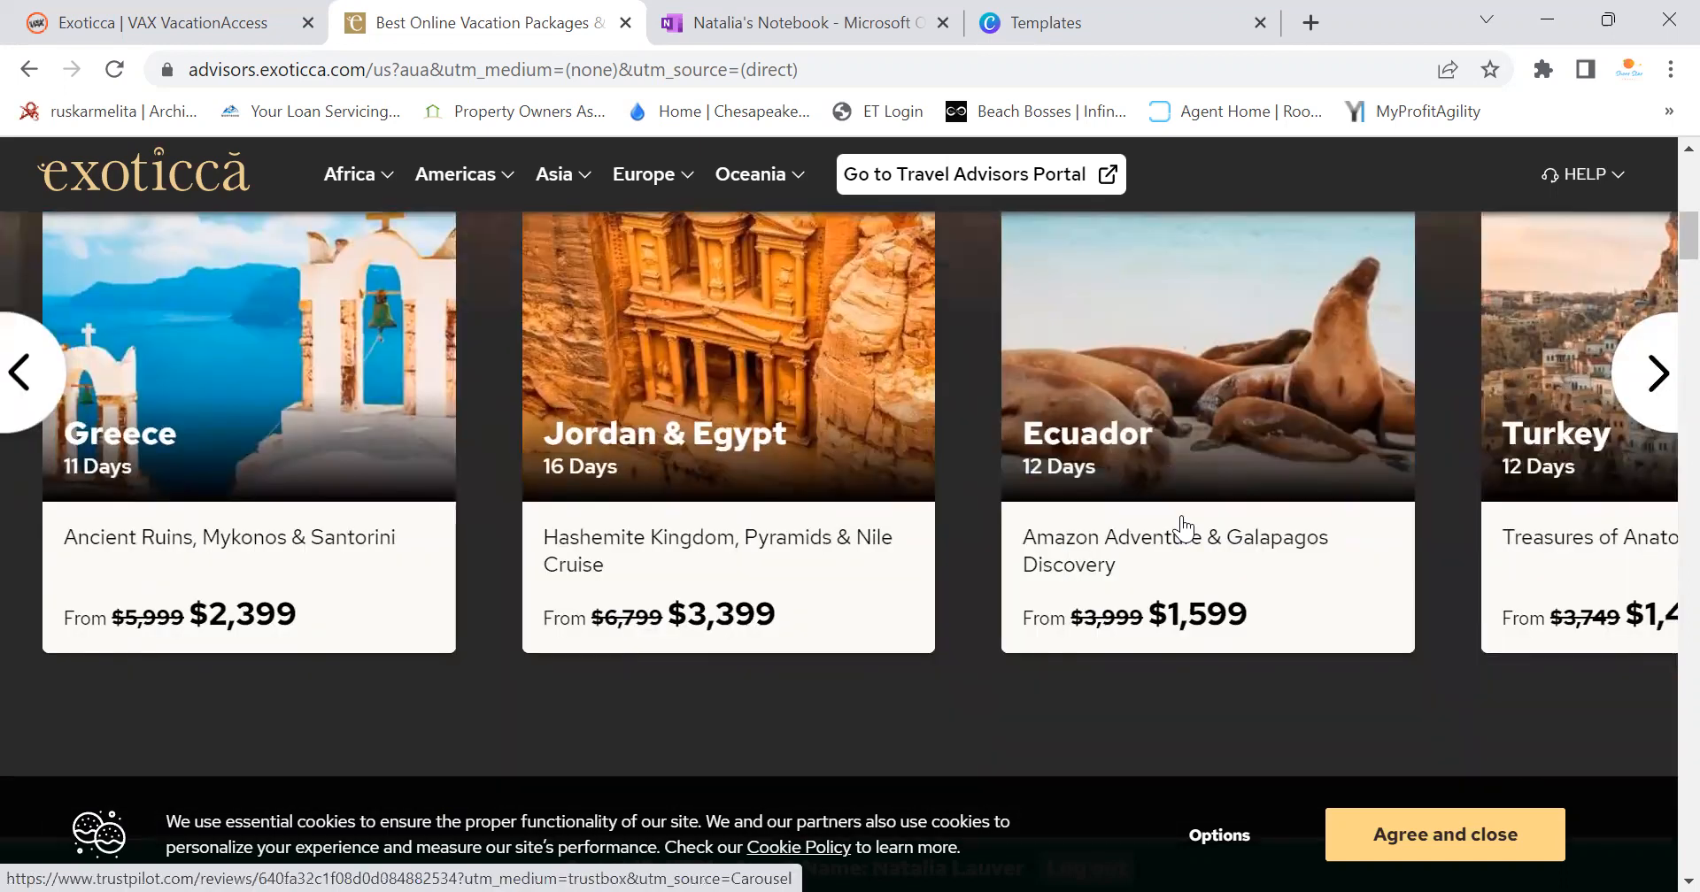
{"action": "scroll", "coordinate": [974, 558], "scroll_direction": "up", "scroll_amount": 1}
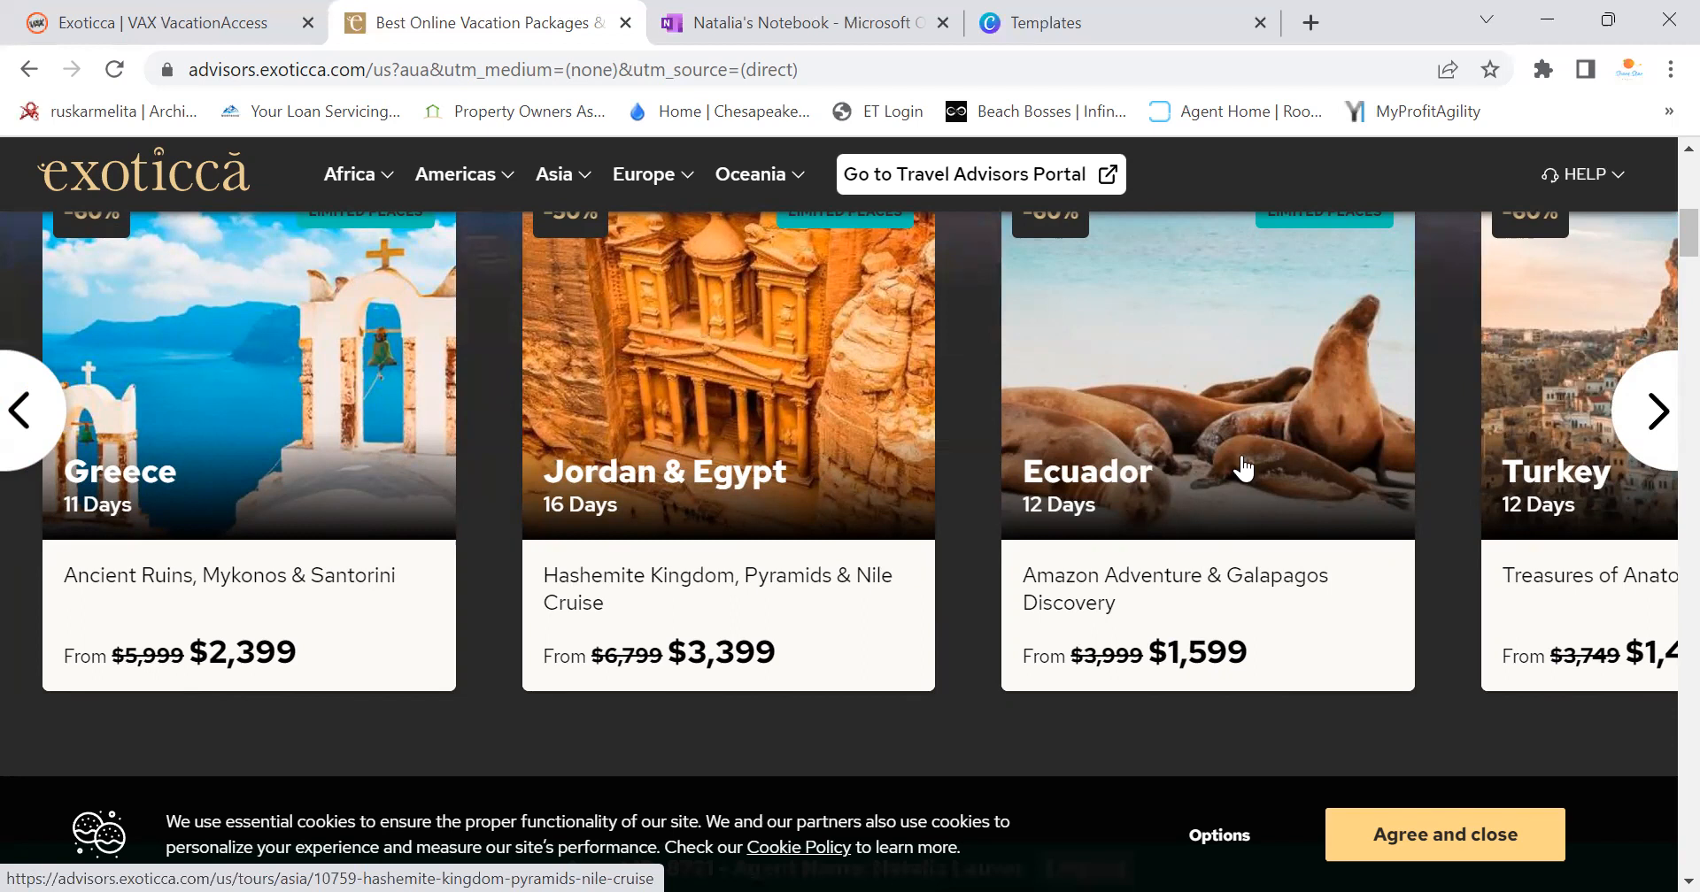
{"action": "left_click", "coordinate": [32, 418]}
{"action": "left_click", "coordinate": [32, 418]}
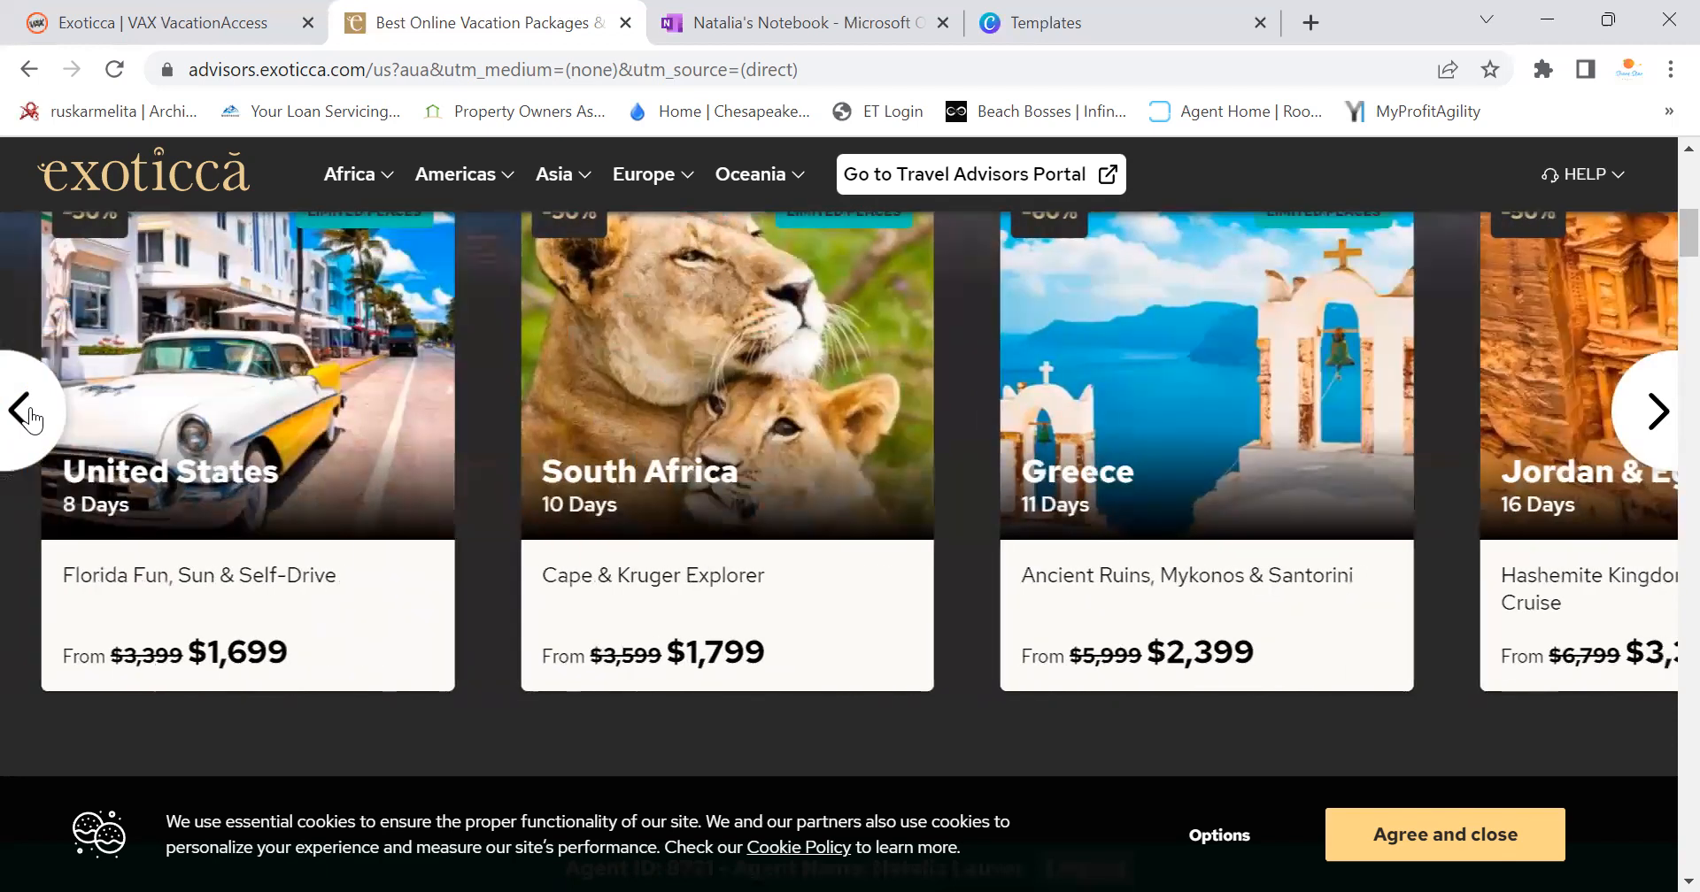
{"action": "left_click", "coordinate": [32, 418]}
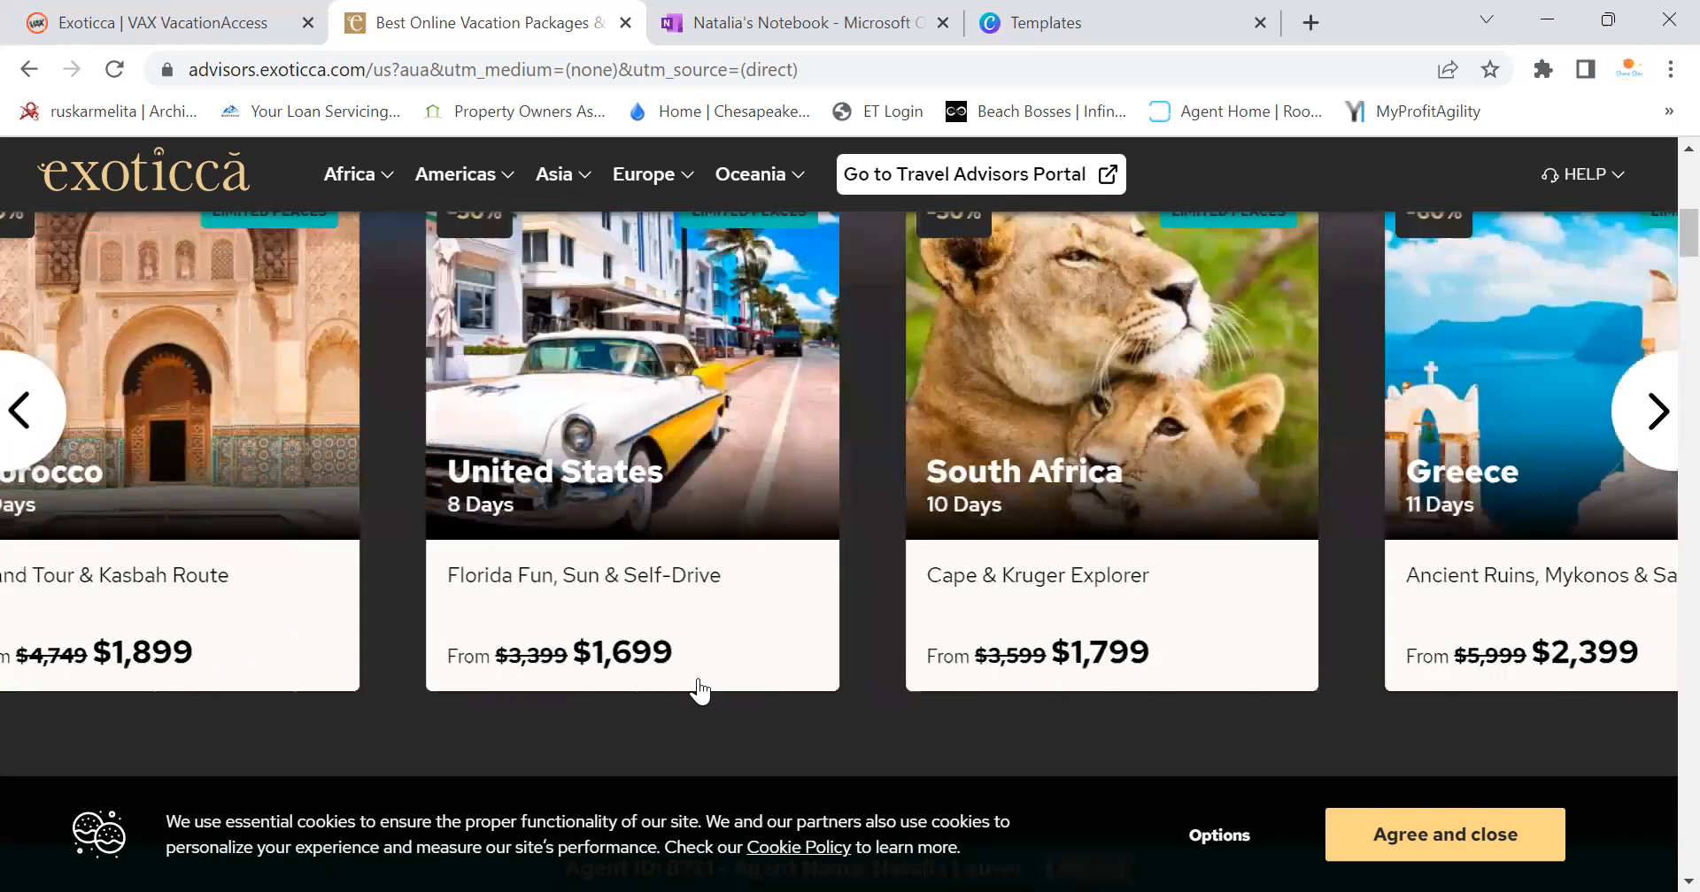
{"action": "left_click", "coordinate": [32, 414]}
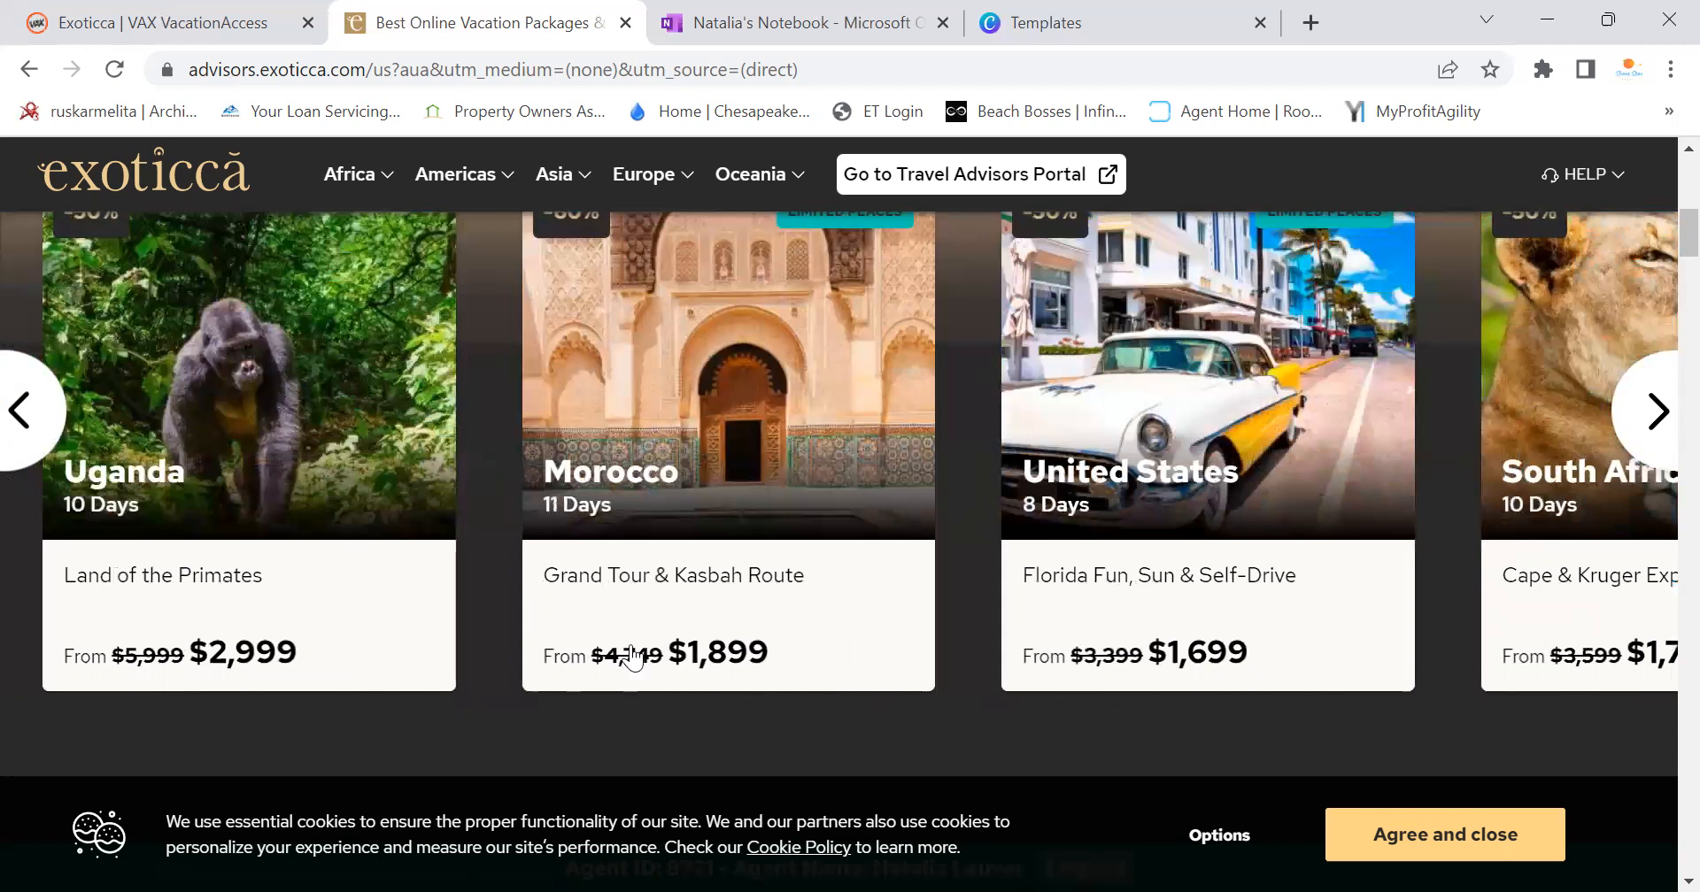
{"action": "scroll", "coordinate": [1661, 253], "scroll_direction": "up", "scroll_amount": 2}
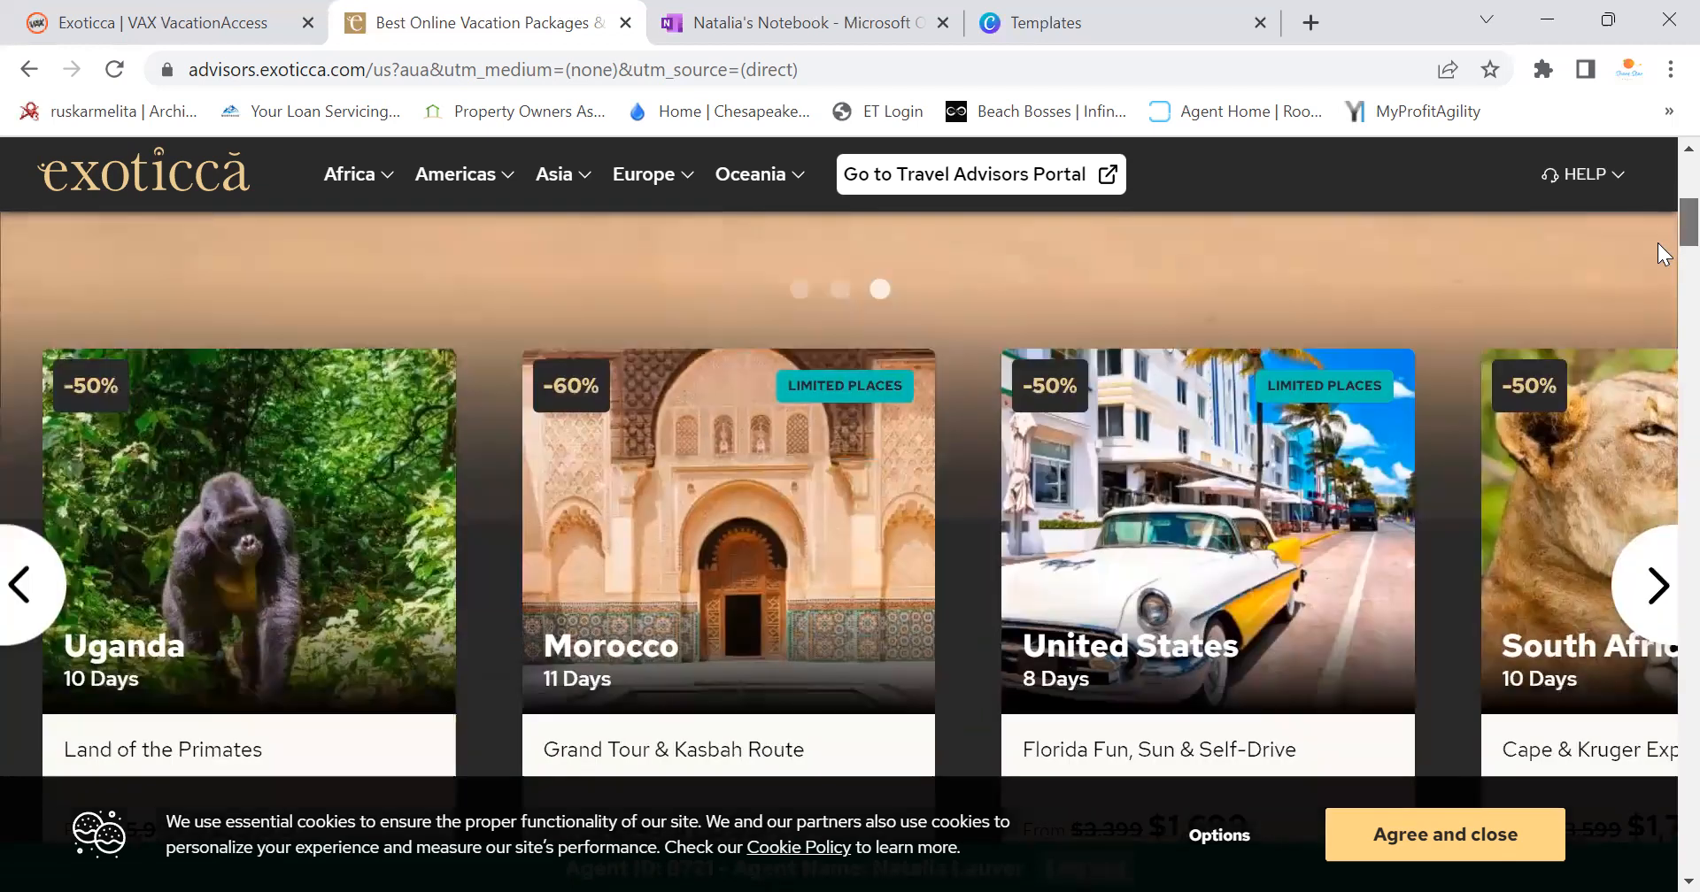
{"action": "scroll", "coordinate": [1657, 242], "scroll_direction": "down", "scroll_amount": 1}
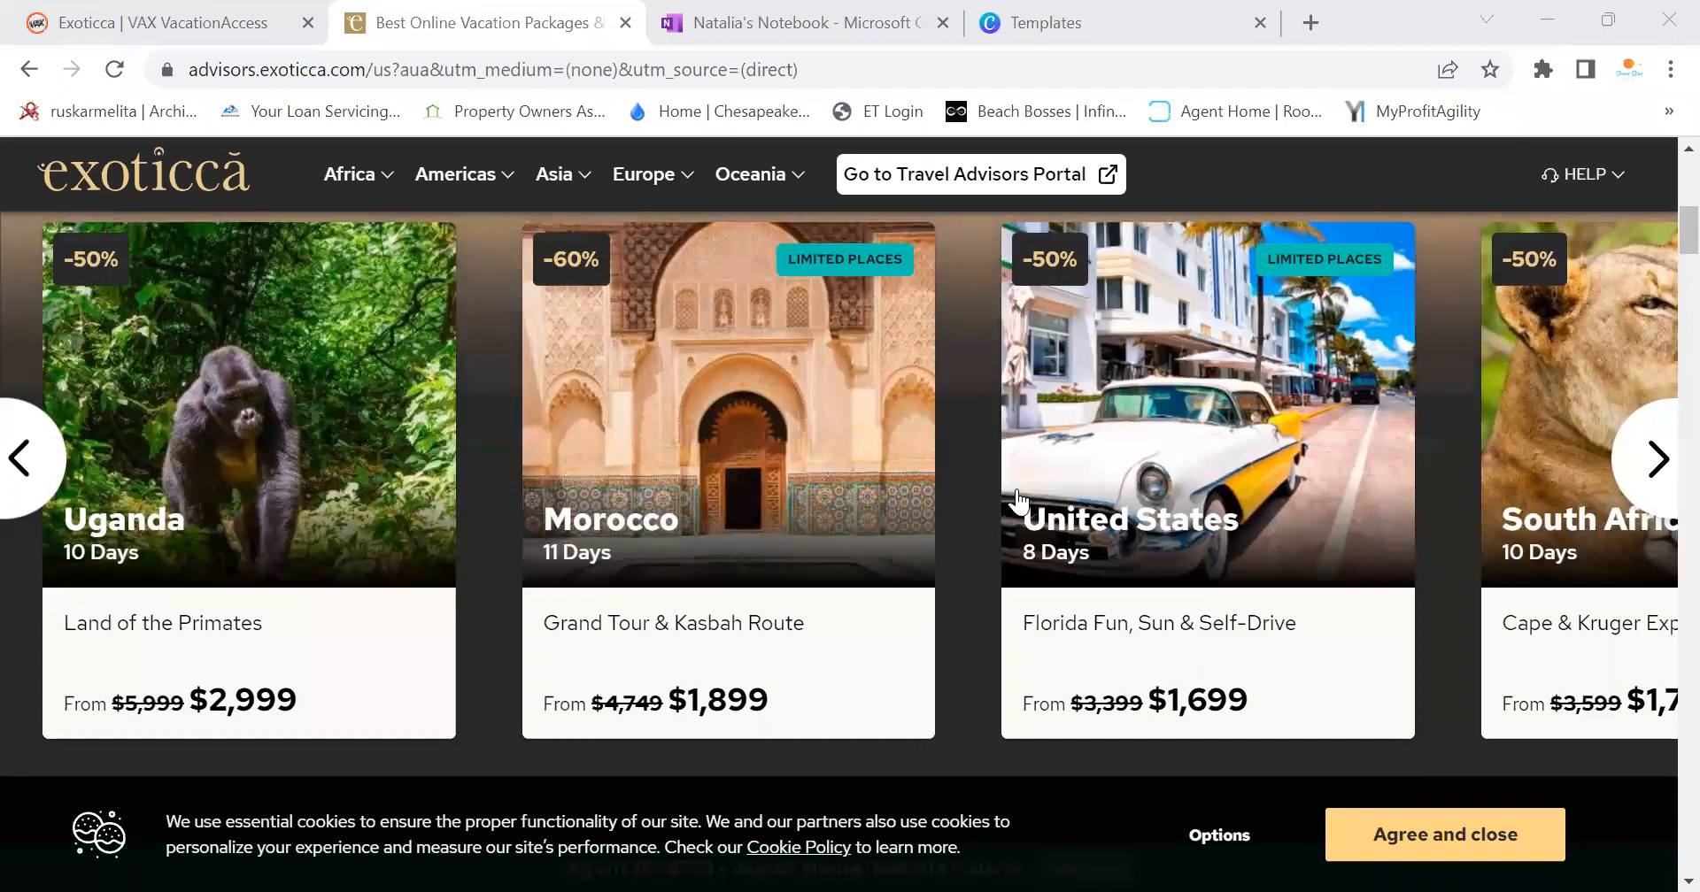
Open Mexico (4) from the Americas destinations menu
{"action": "scroll", "coordinate": [485, 470], "scroll_direction": "up", "scroll_amount": 8}
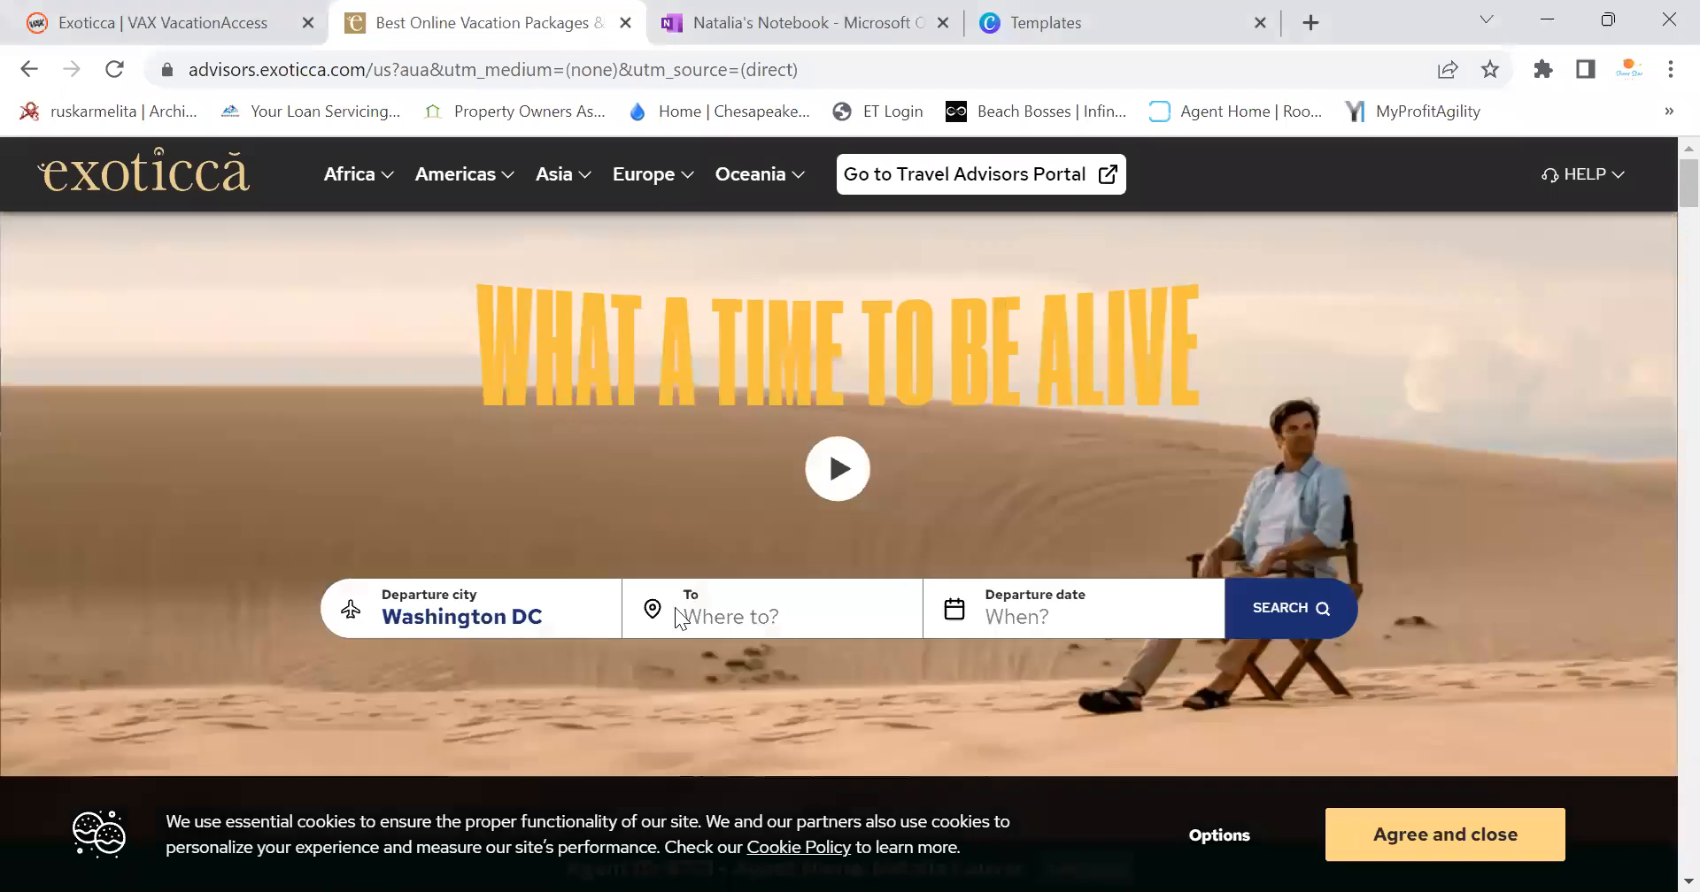
{"action": "left_click", "coordinate": [523, 201]}
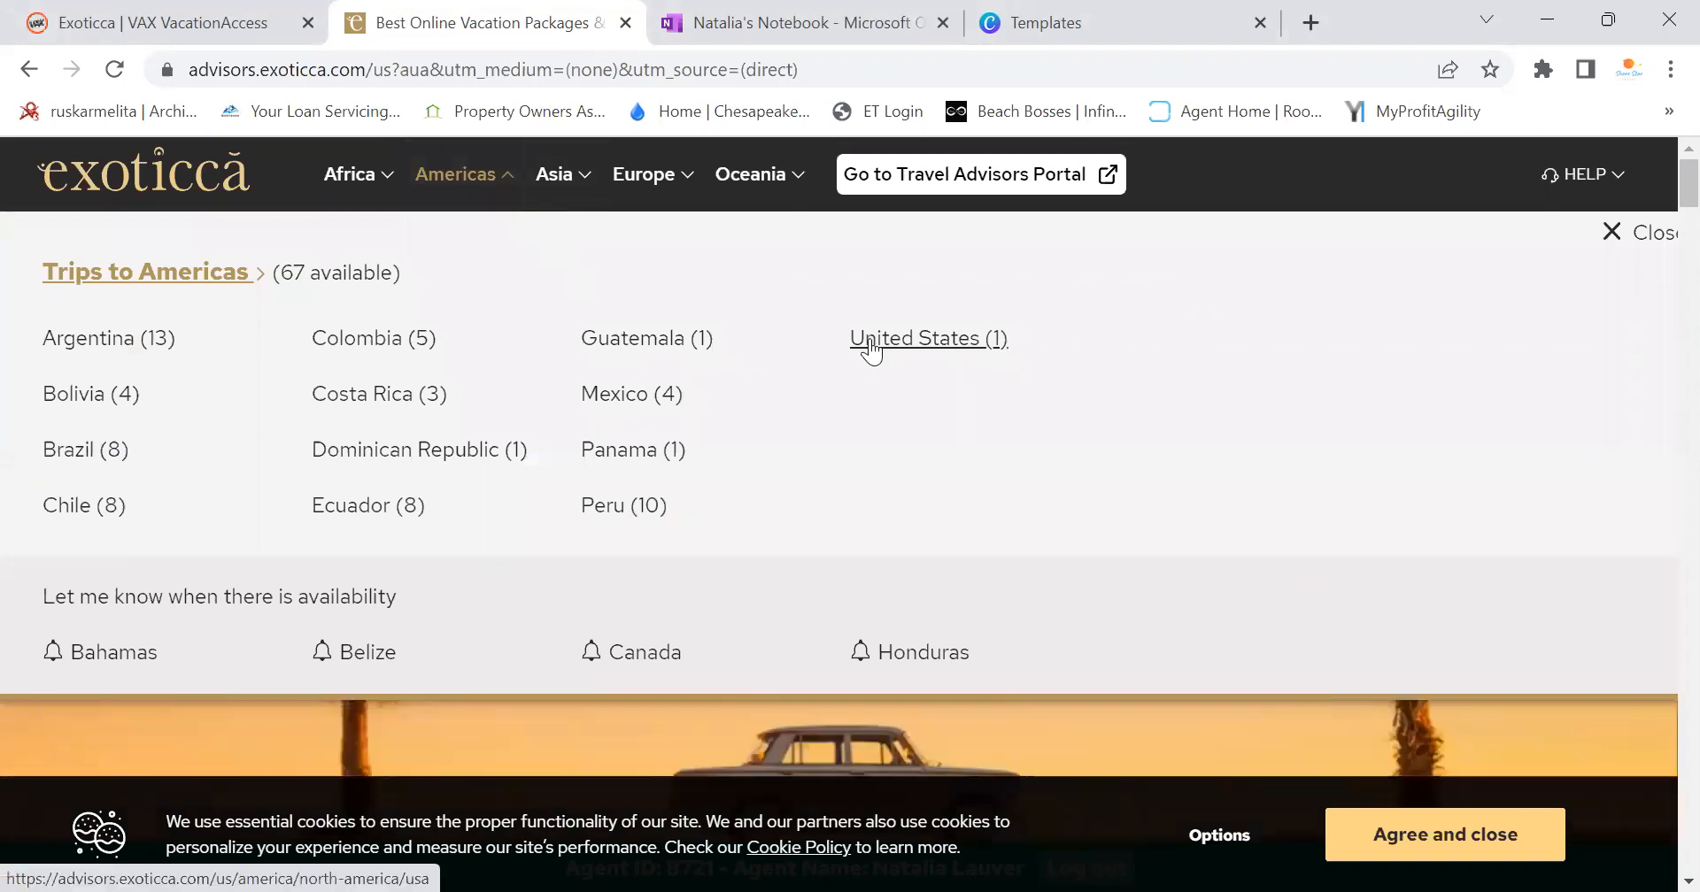
{"action": "left_click", "coordinate": [640, 395]}
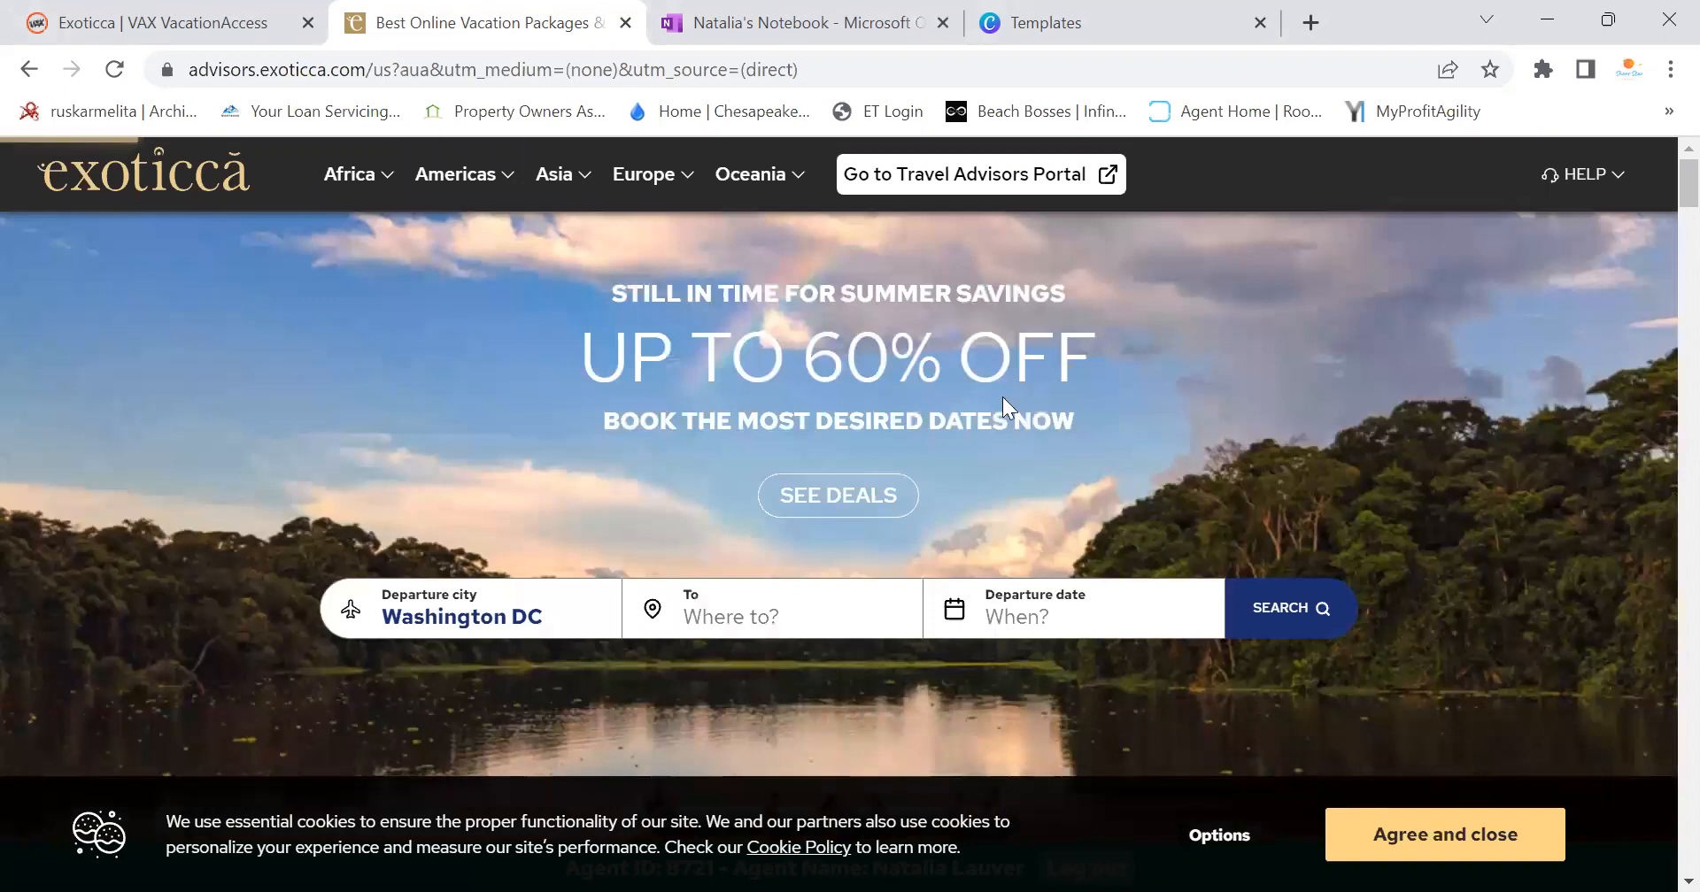
Scroll through the Mexico tour cards and back up to Colonial Charms & Central Highlands from $1,399
{"action": "scroll", "coordinate": [1080, 520], "scroll_direction": "down", "scroll_amount": 12}
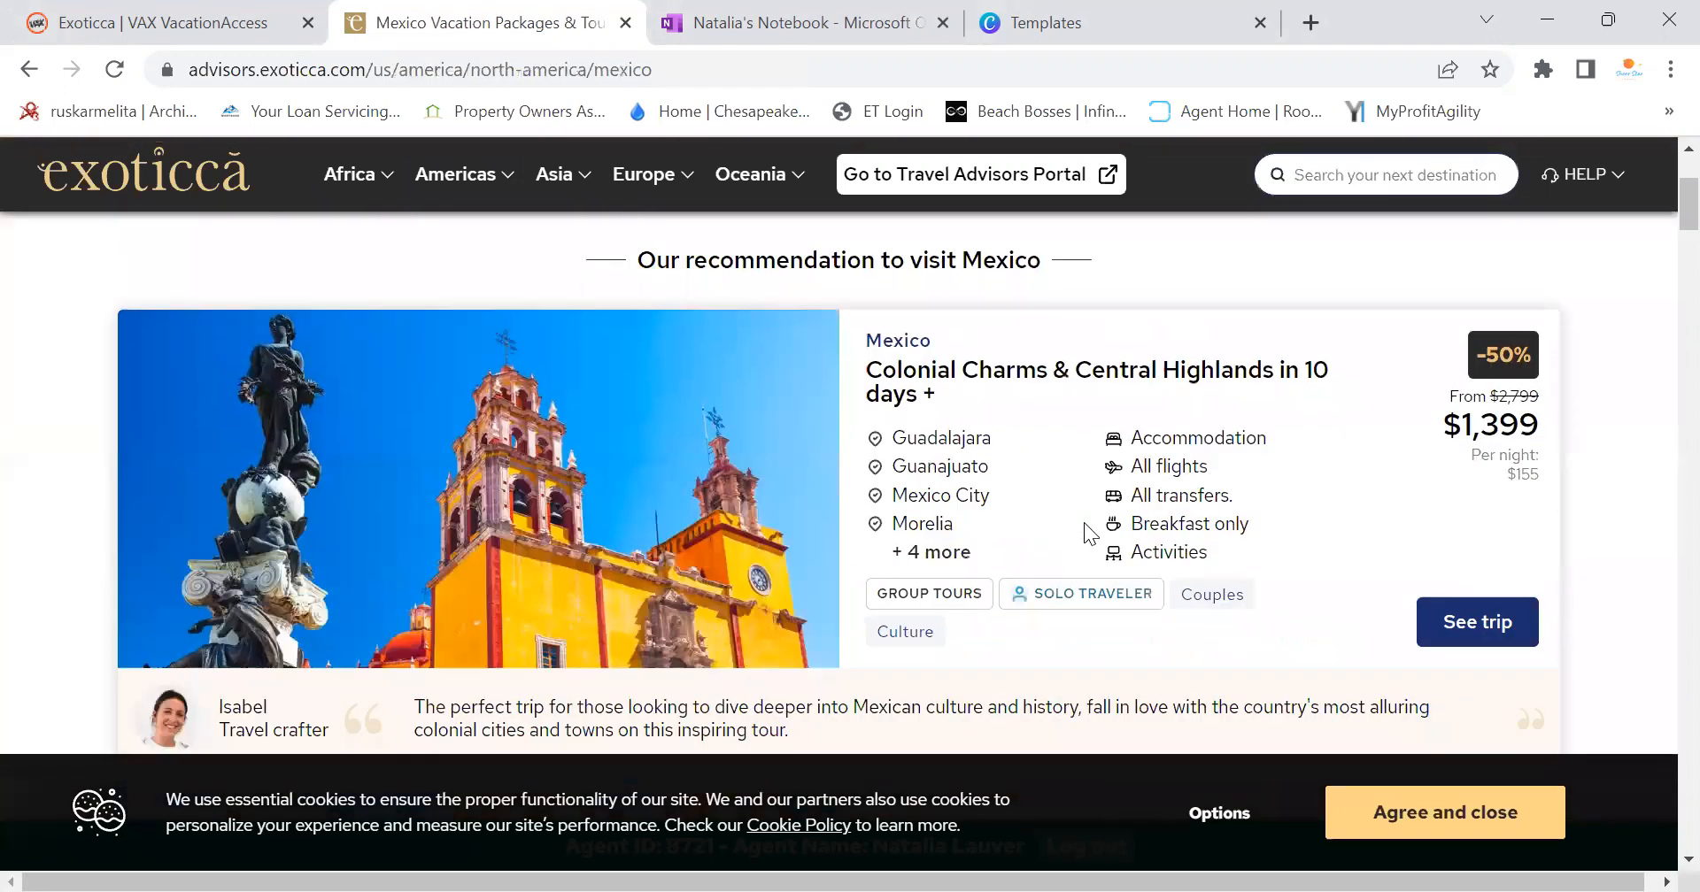
{"action": "scroll", "coordinate": [1089, 526], "scroll_direction": "down", "scroll_amount": 1}
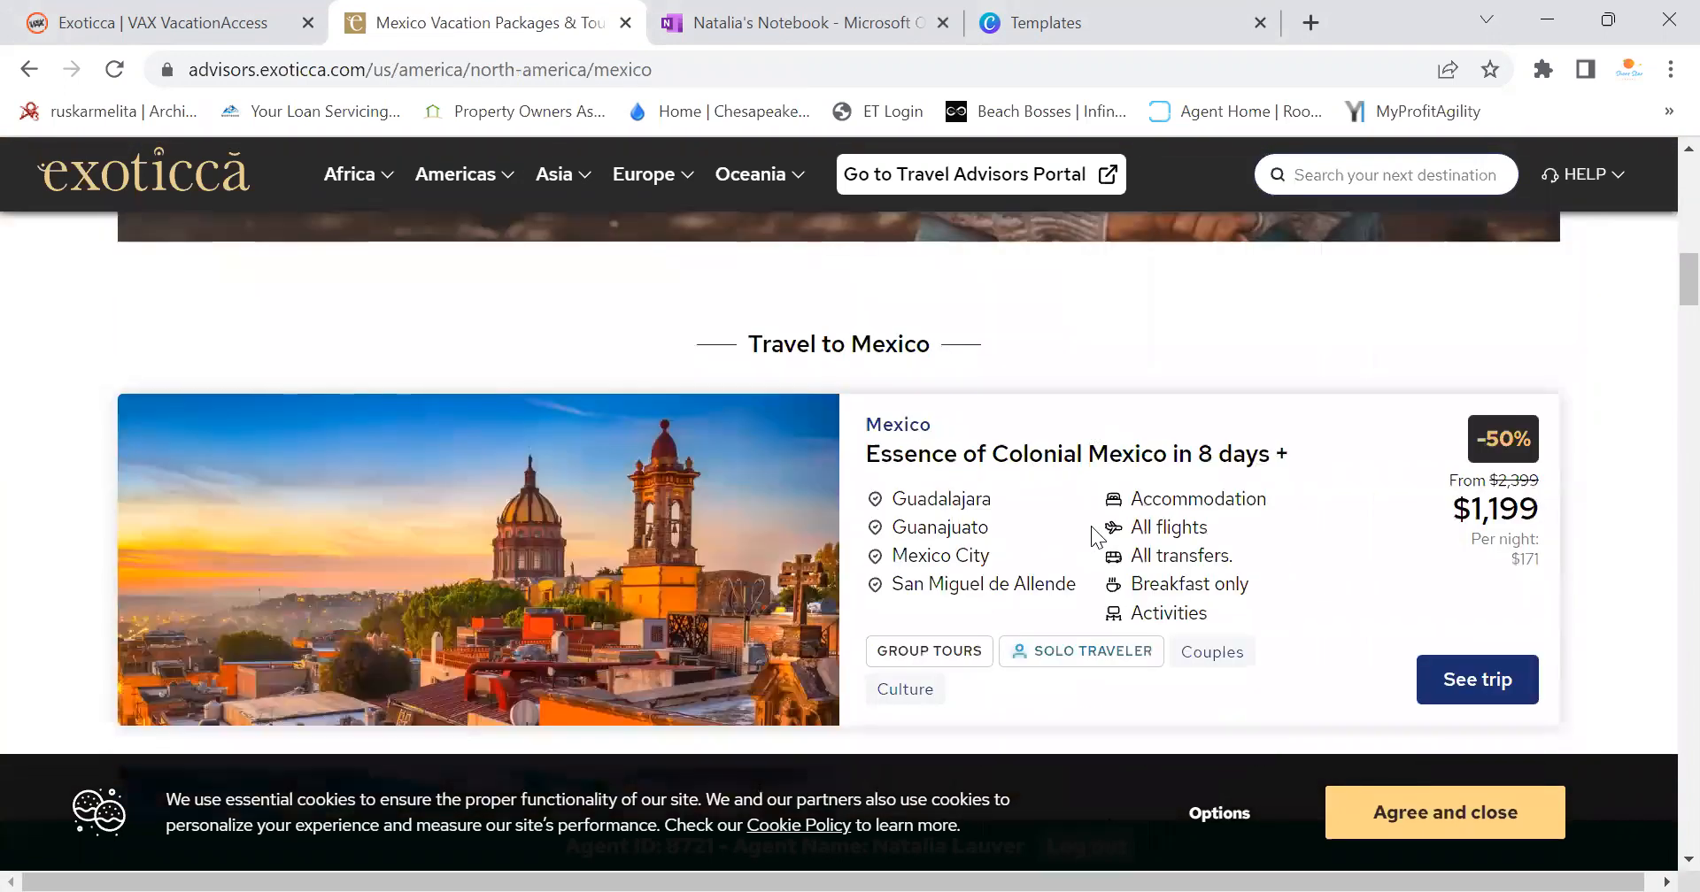
{"action": "scroll", "coordinate": [1093, 528], "scroll_direction": "down", "scroll_amount": 3}
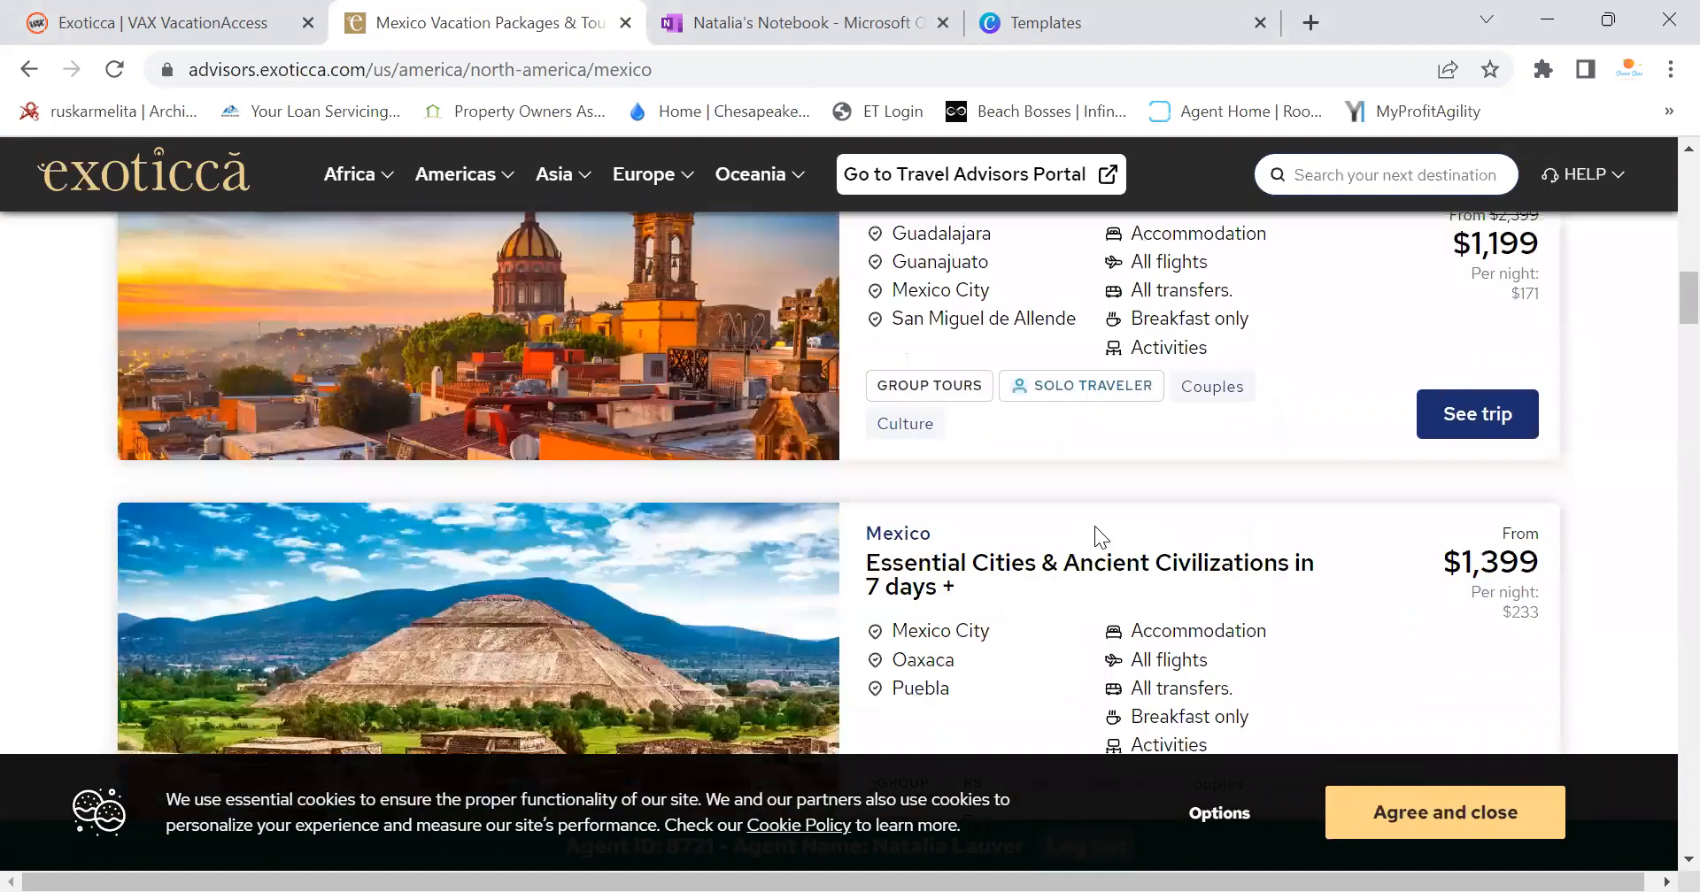
{"action": "scroll", "coordinate": [1094, 537], "scroll_direction": "down", "scroll_amount": 6}
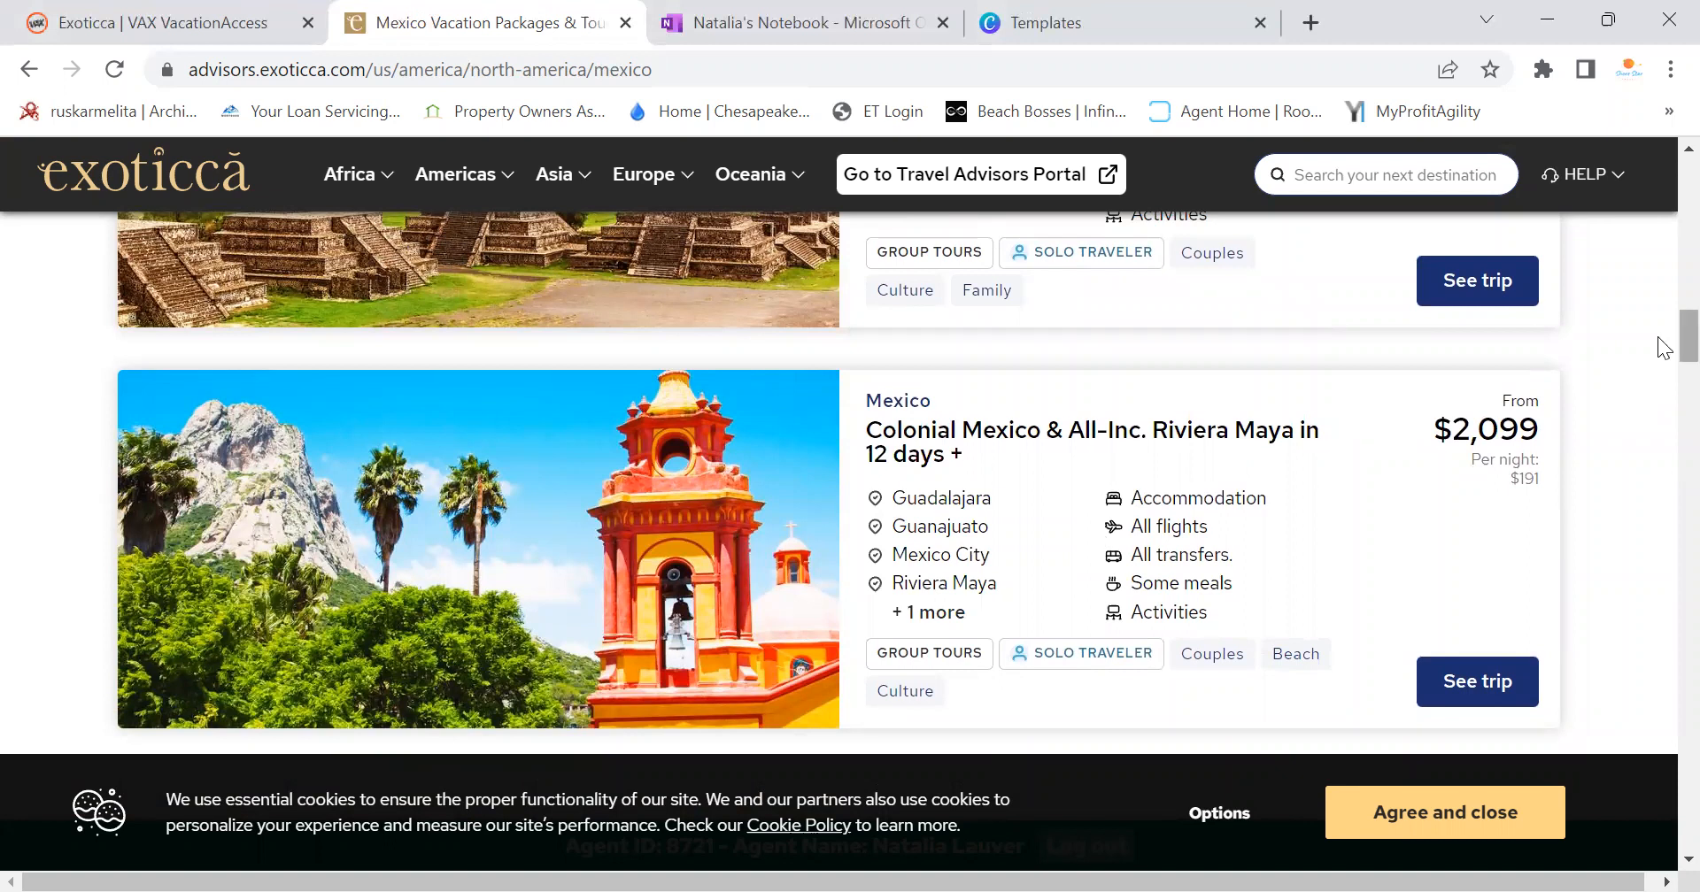
{"action": "scroll", "coordinate": [1661, 390], "scroll_direction": "down", "scroll_amount": 5}
{"action": "scroll", "coordinate": [1659, 425], "scroll_direction": "down", "scroll_amount": 9}
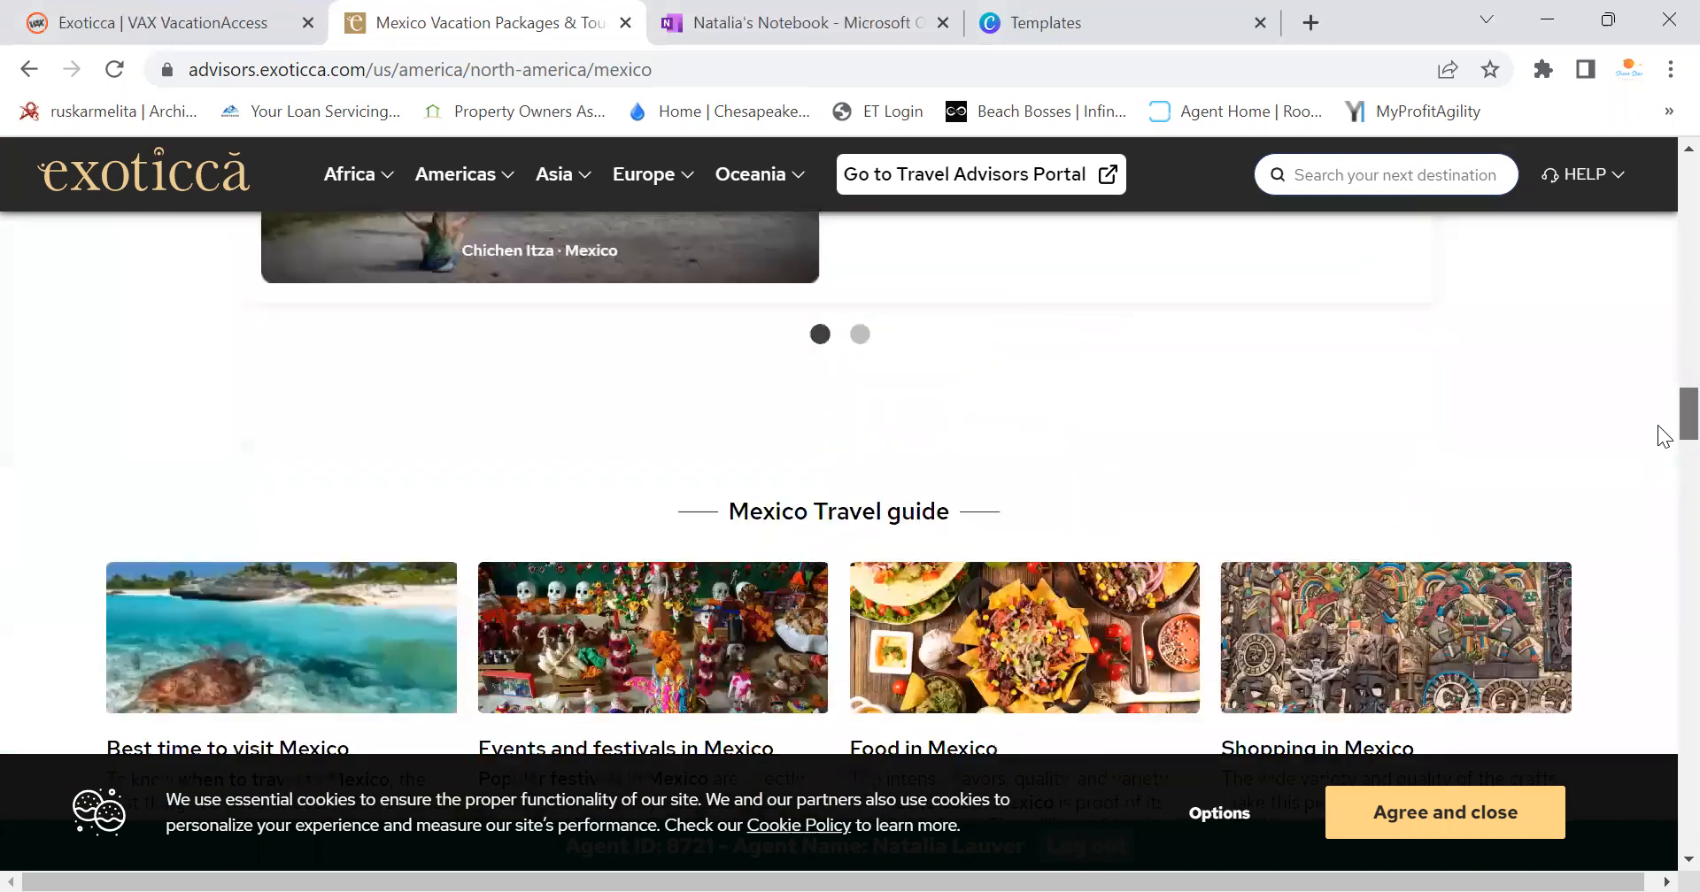
{"action": "scroll", "coordinate": [1662, 399], "scroll_direction": "up", "scroll_amount": 11}
{"action": "scroll", "coordinate": [1660, 345], "scroll_direction": "up", "scroll_amount": 14}
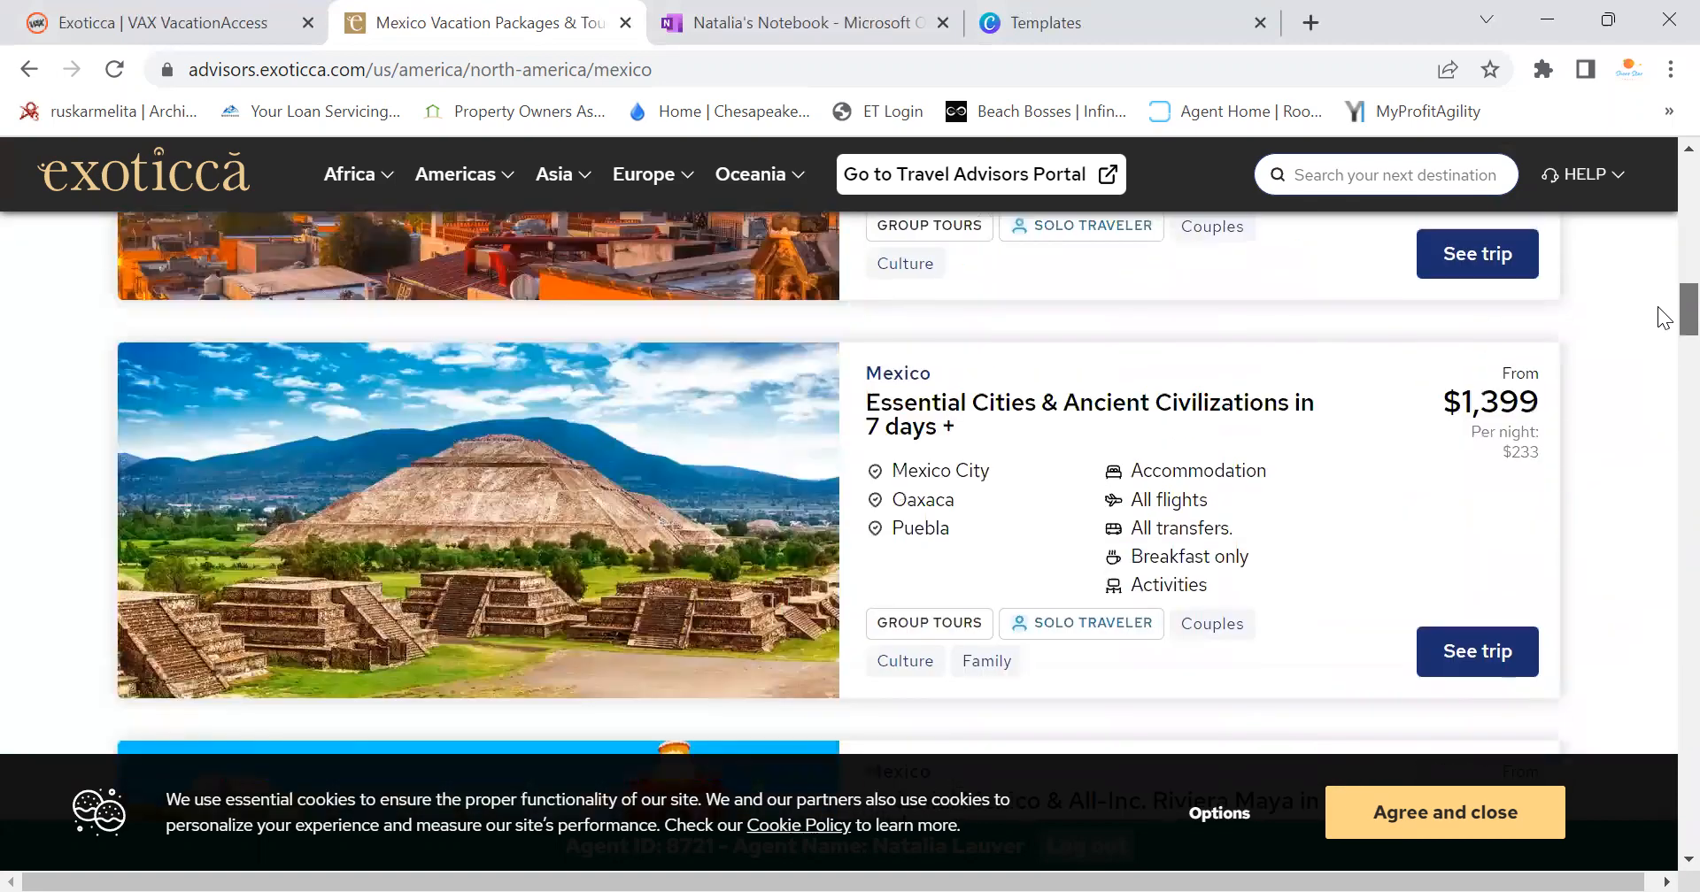
{"action": "scroll", "coordinate": [1657, 266], "scroll_direction": "up", "scroll_amount": 10}
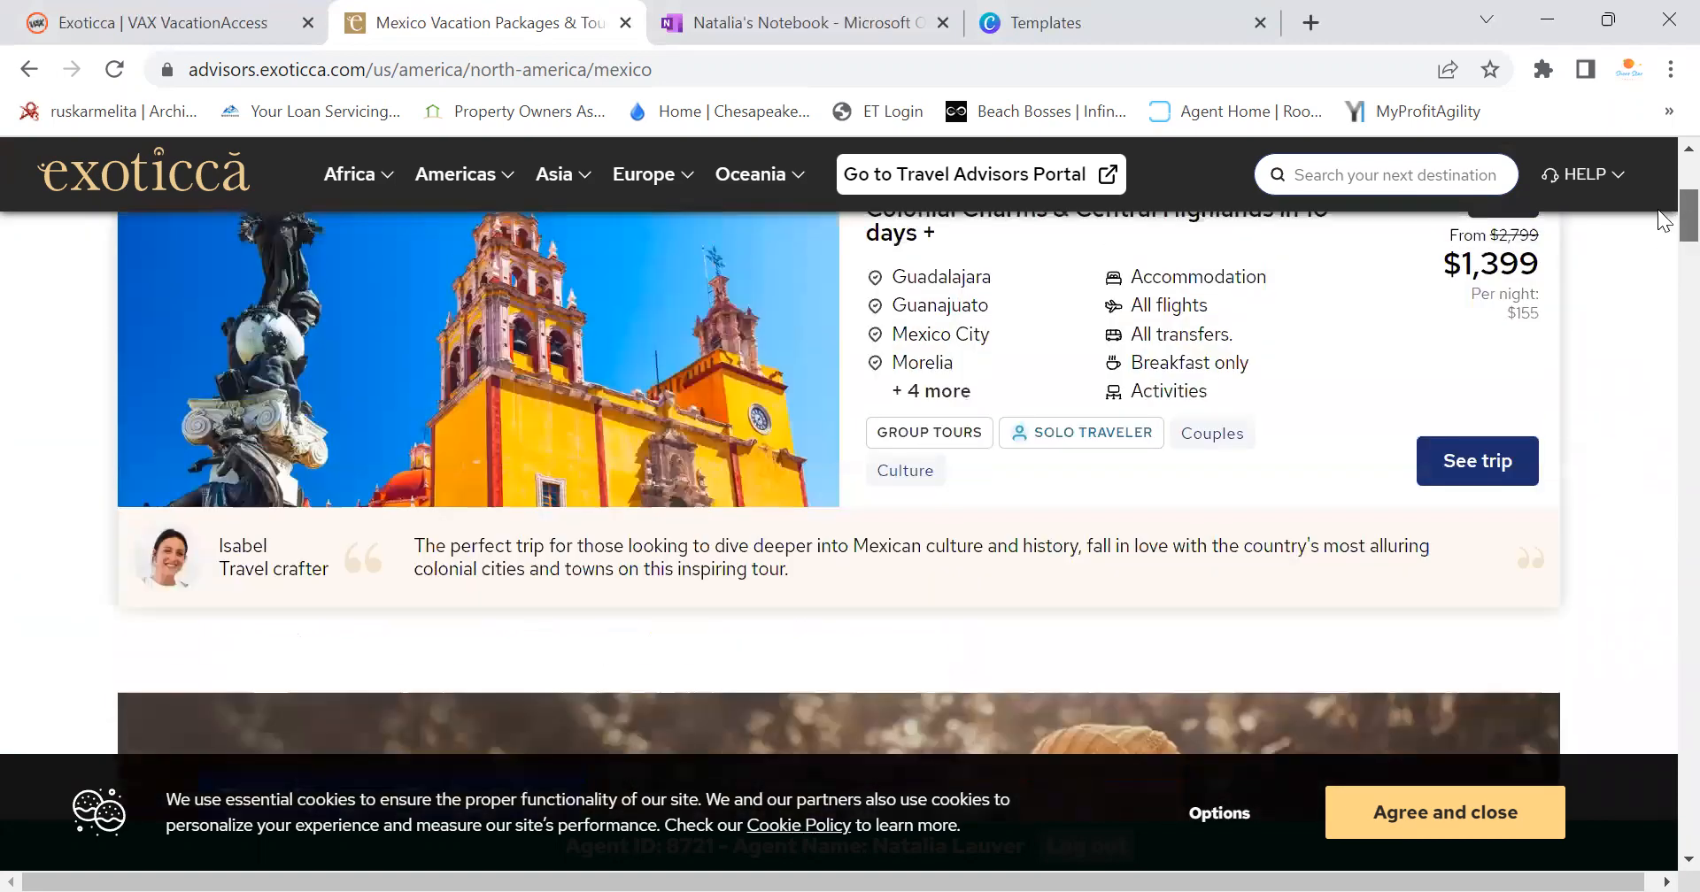
{"action": "scroll", "coordinate": [1657, 198], "scroll_direction": "down", "scroll_amount": 1}
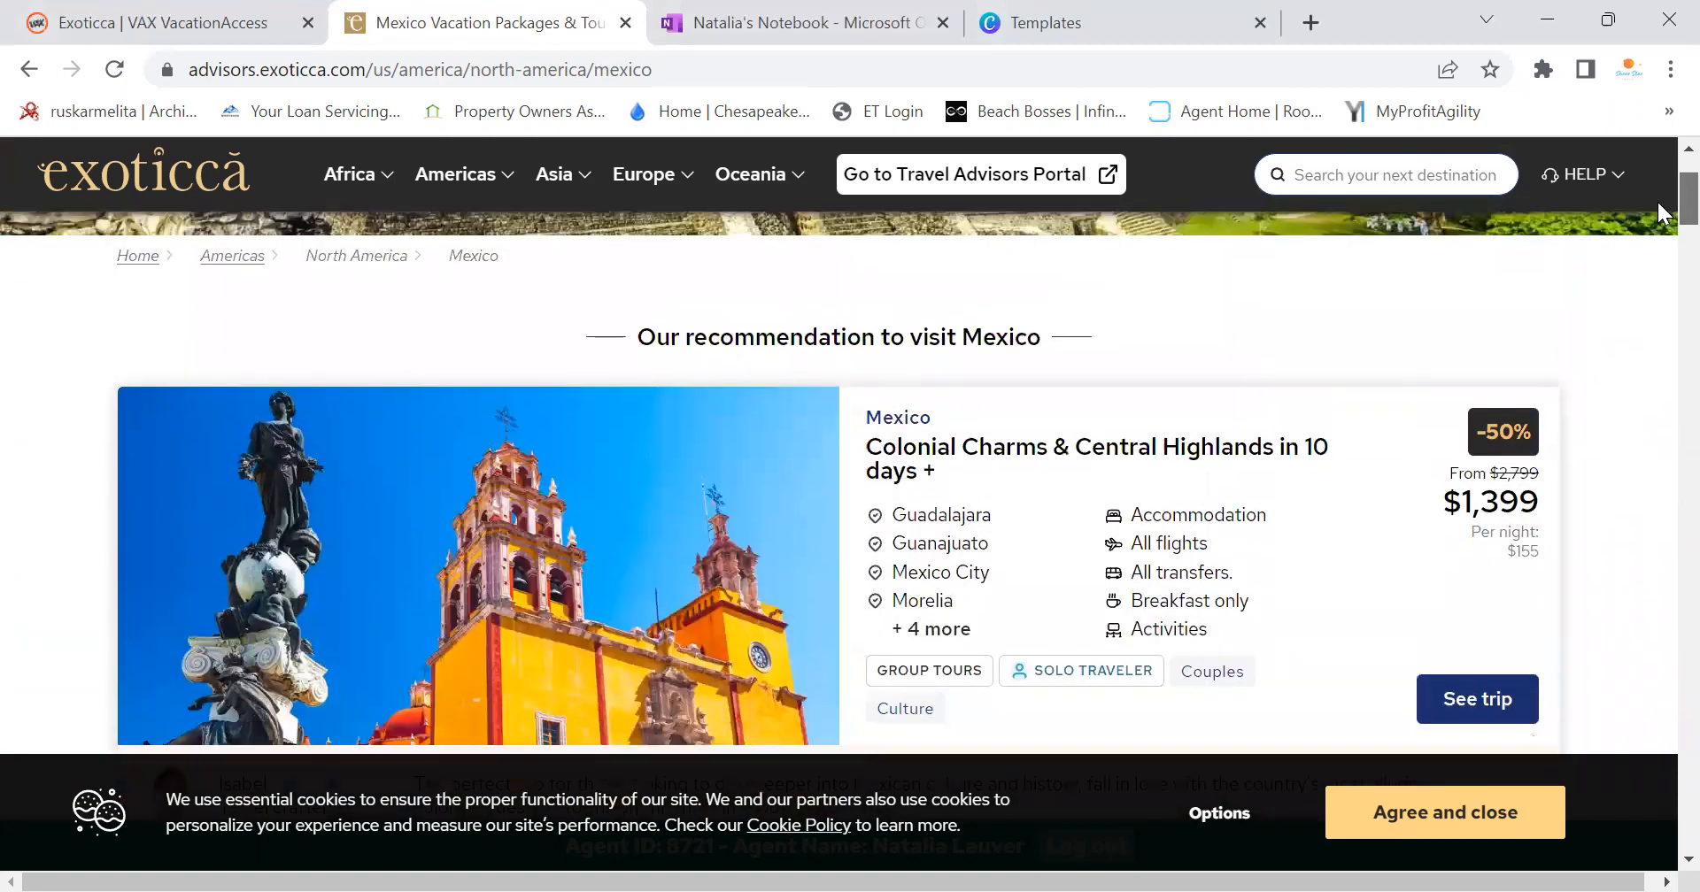
{"action": "scroll", "coordinate": [1656, 199], "scroll_direction": "up", "scroll_amount": 2}
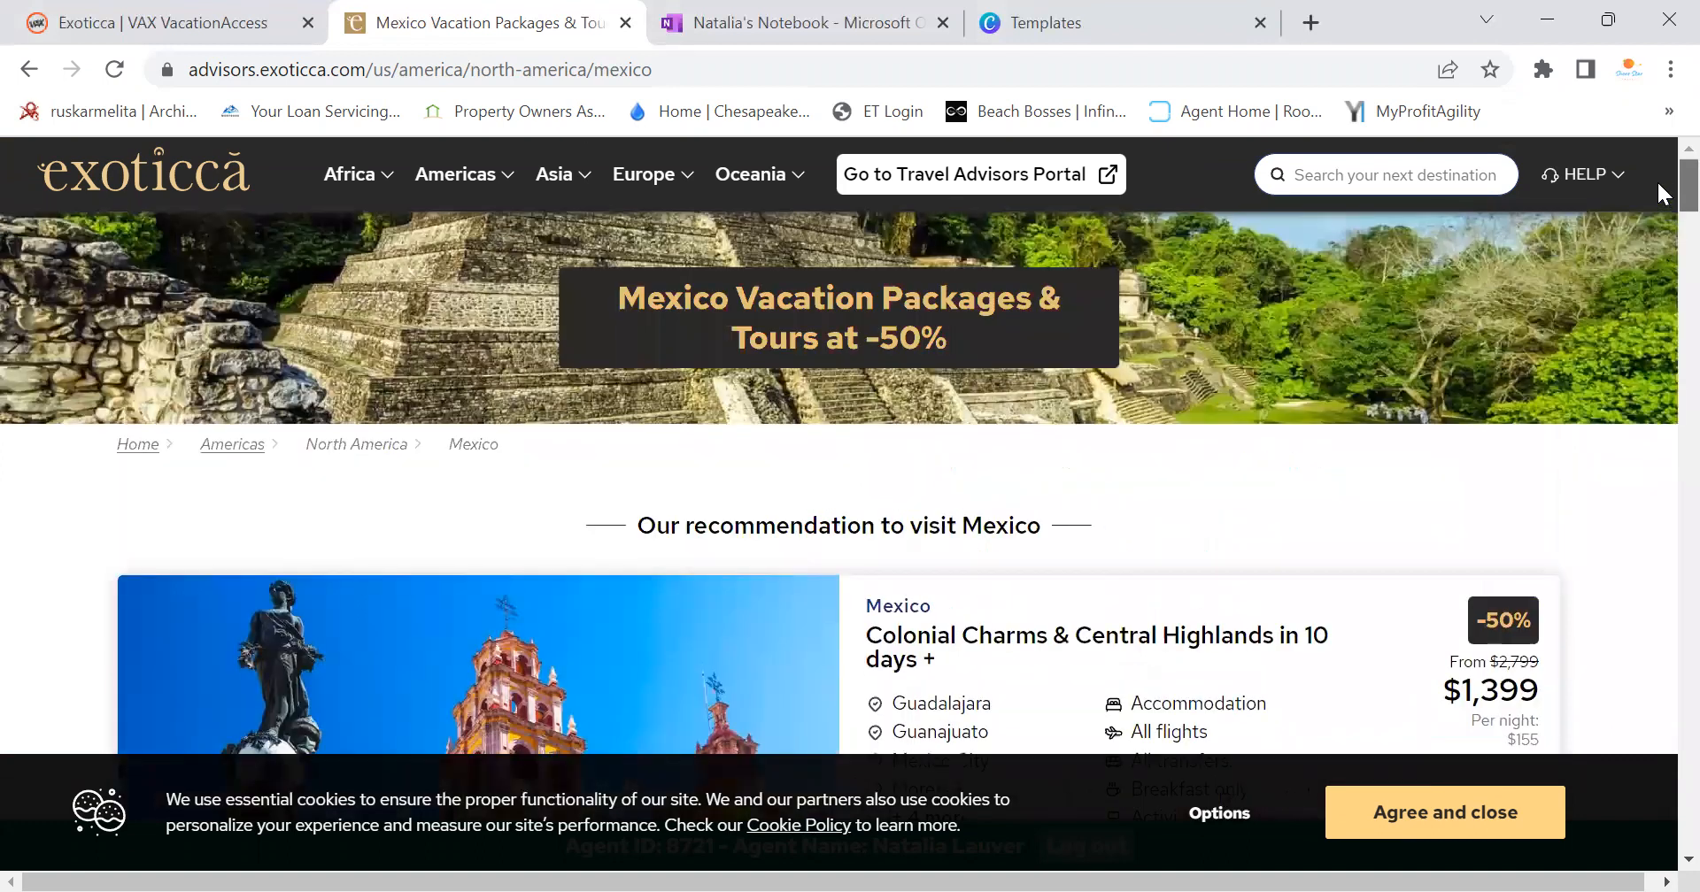
Search 'bahamas', show all results, and scroll down to the Punta Cana 5-day card from $1,099
{"action": "left_click", "coordinate": [1311, 175]}
{"action": "type", "text": "bahamas"}
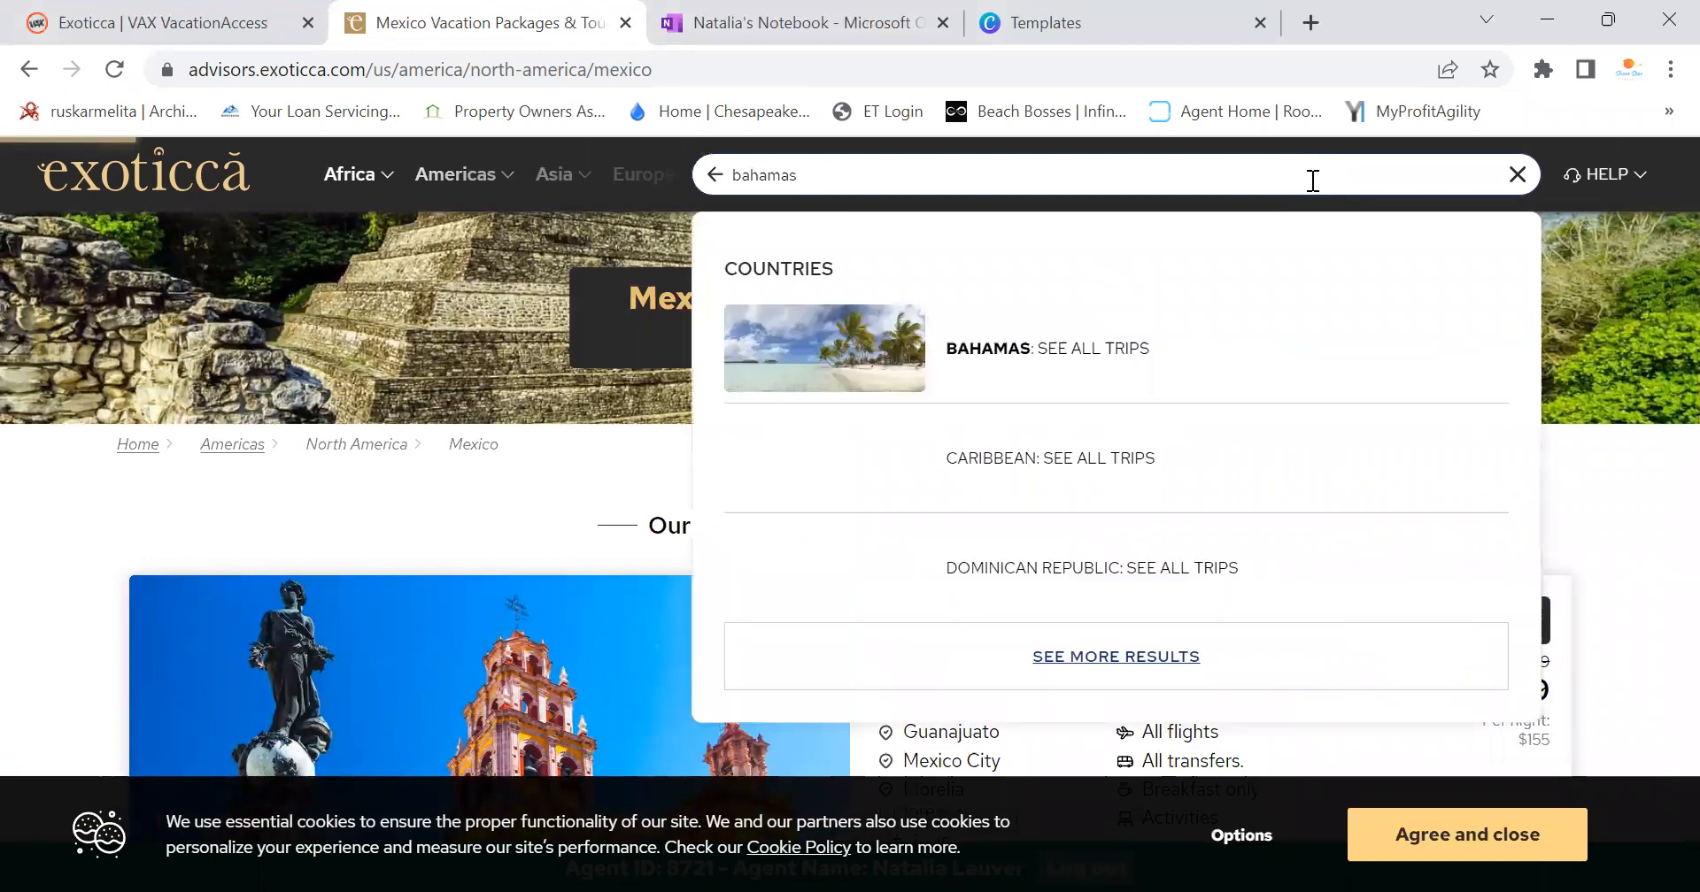
{"action": "left_click", "coordinate": [1160, 634]}
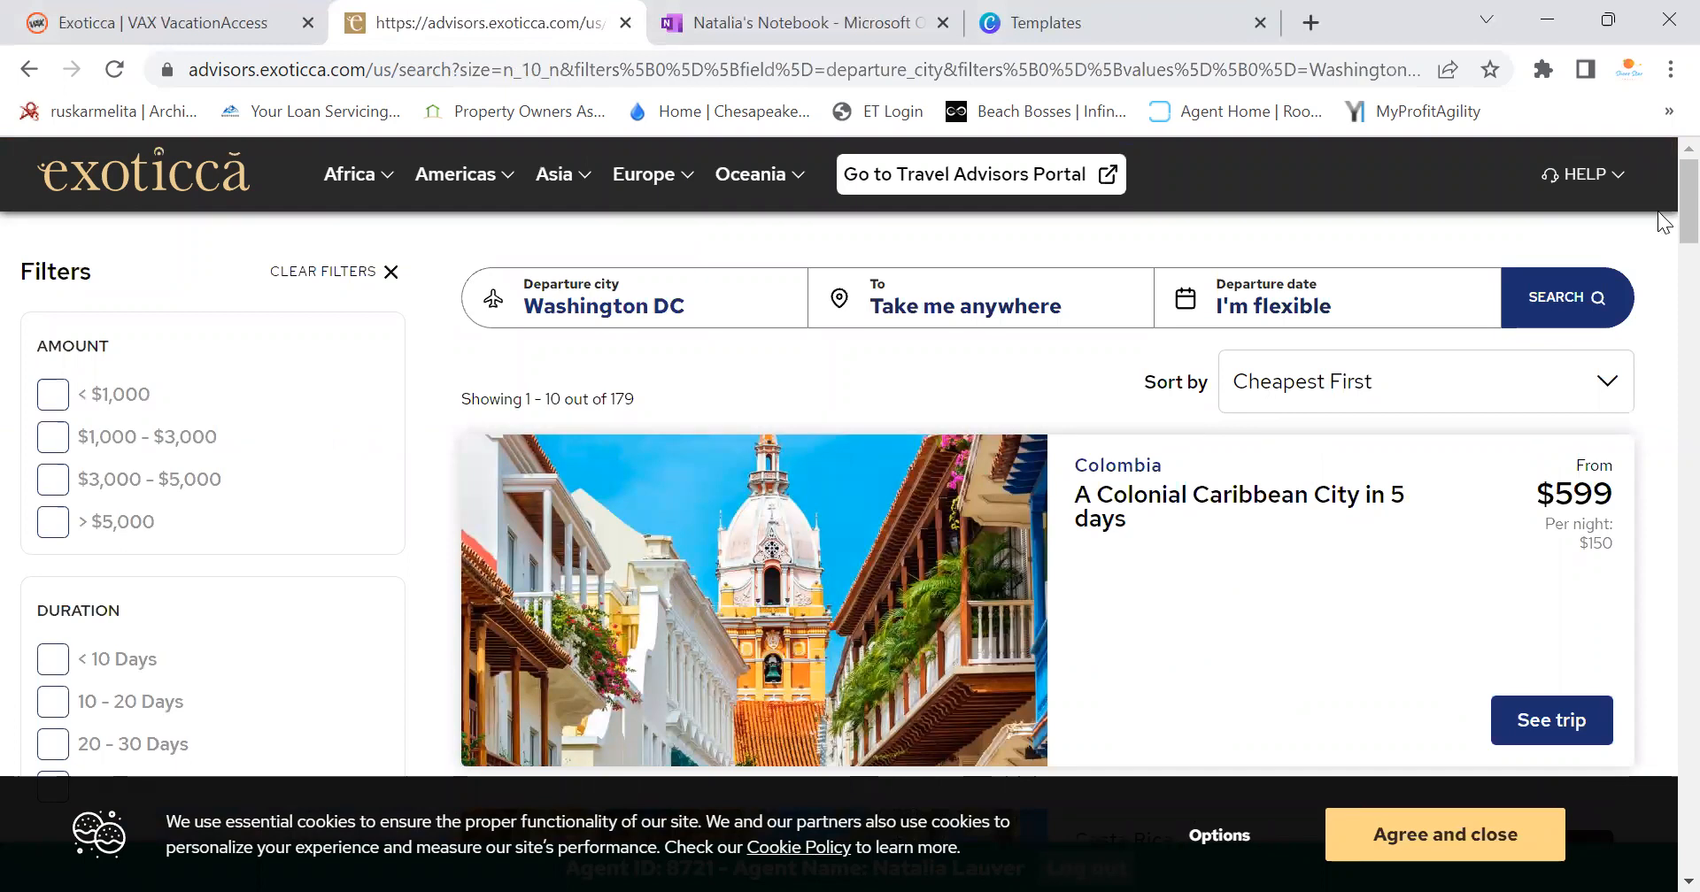
{"action": "scroll", "coordinate": [1658, 212], "scroll_direction": "down", "scroll_amount": 4}
{"action": "scroll", "coordinate": [1657, 251], "scroll_direction": "down", "scroll_amount": 2}
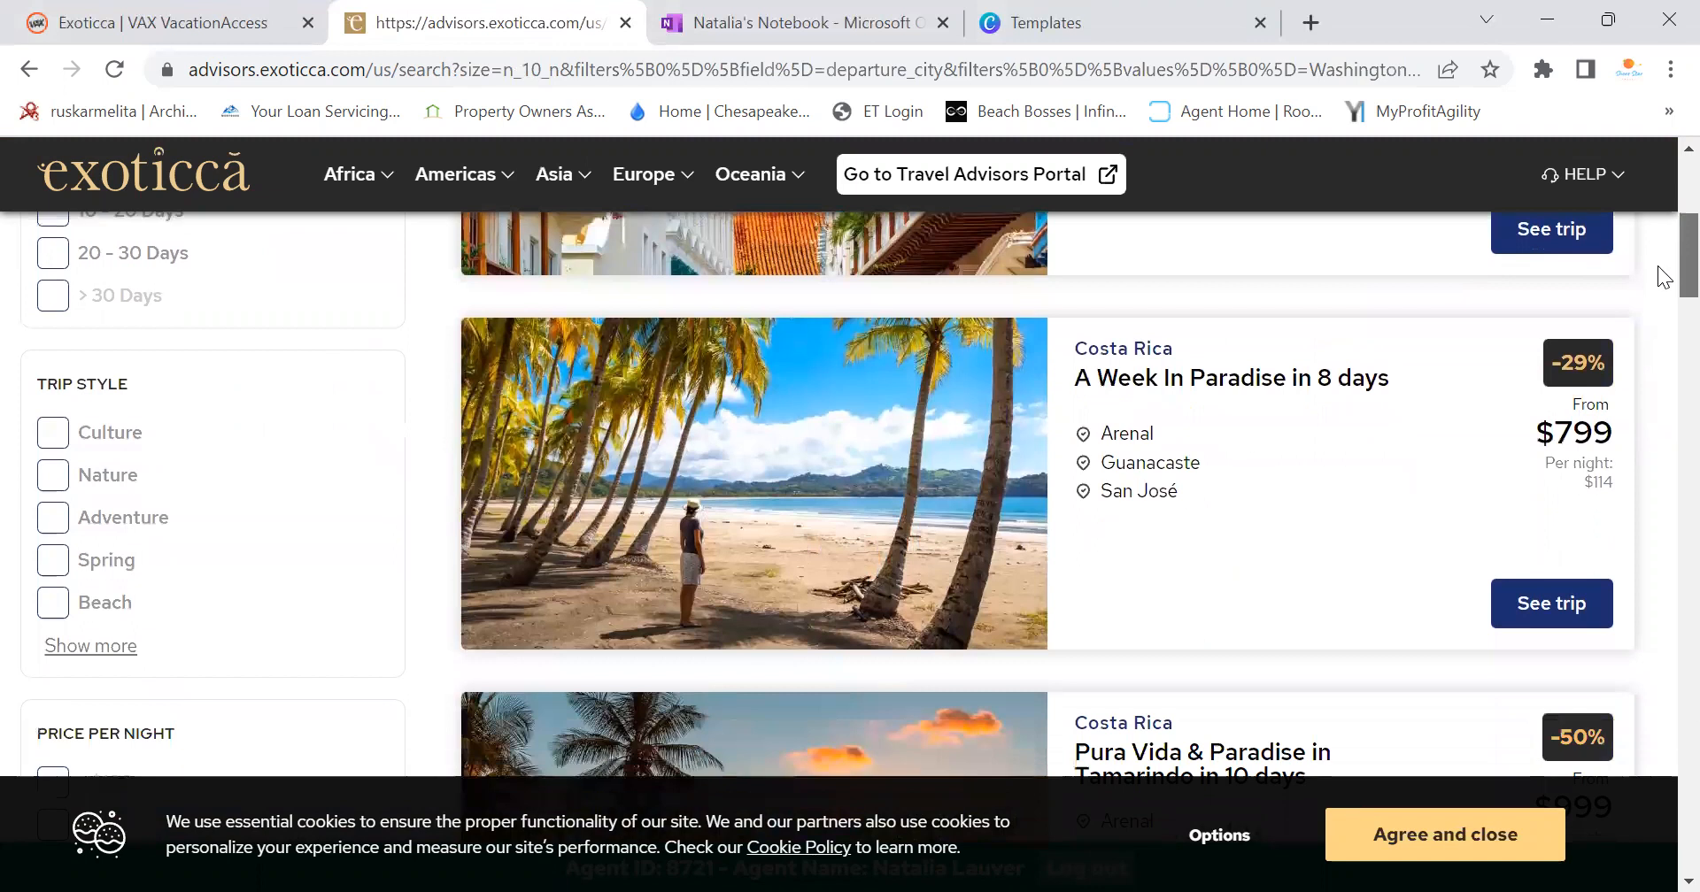
{"action": "scroll", "coordinate": [1659, 268], "scroll_direction": "down", "scroll_amount": 3}
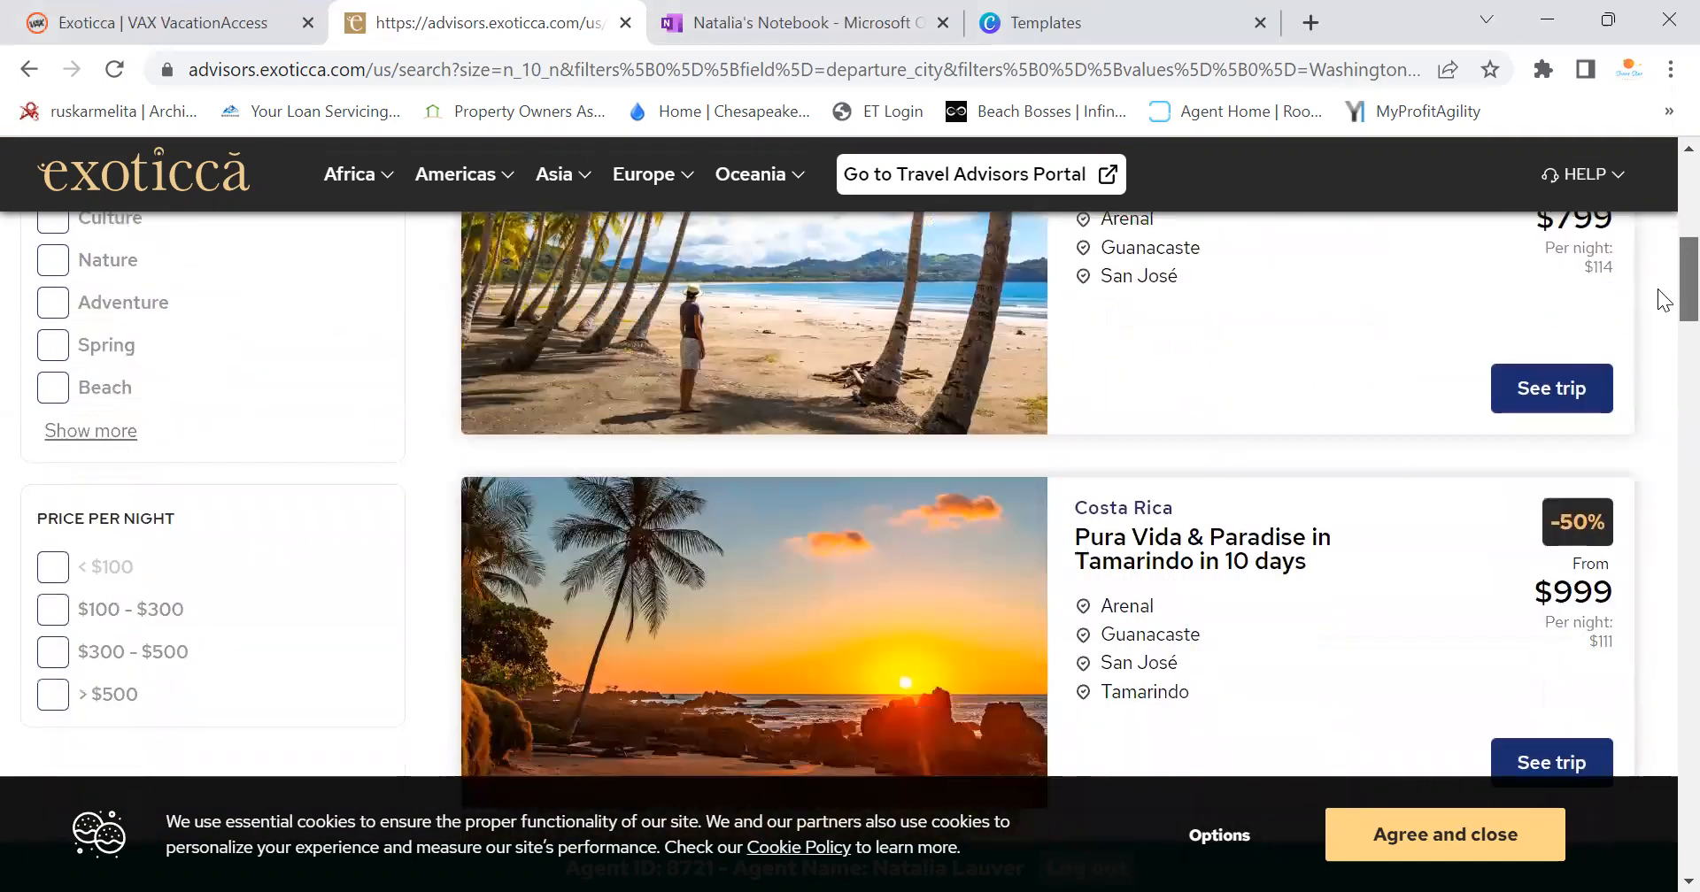
{"action": "scroll", "coordinate": [1657, 331], "scroll_direction": "down", "scroll_amount": 9}
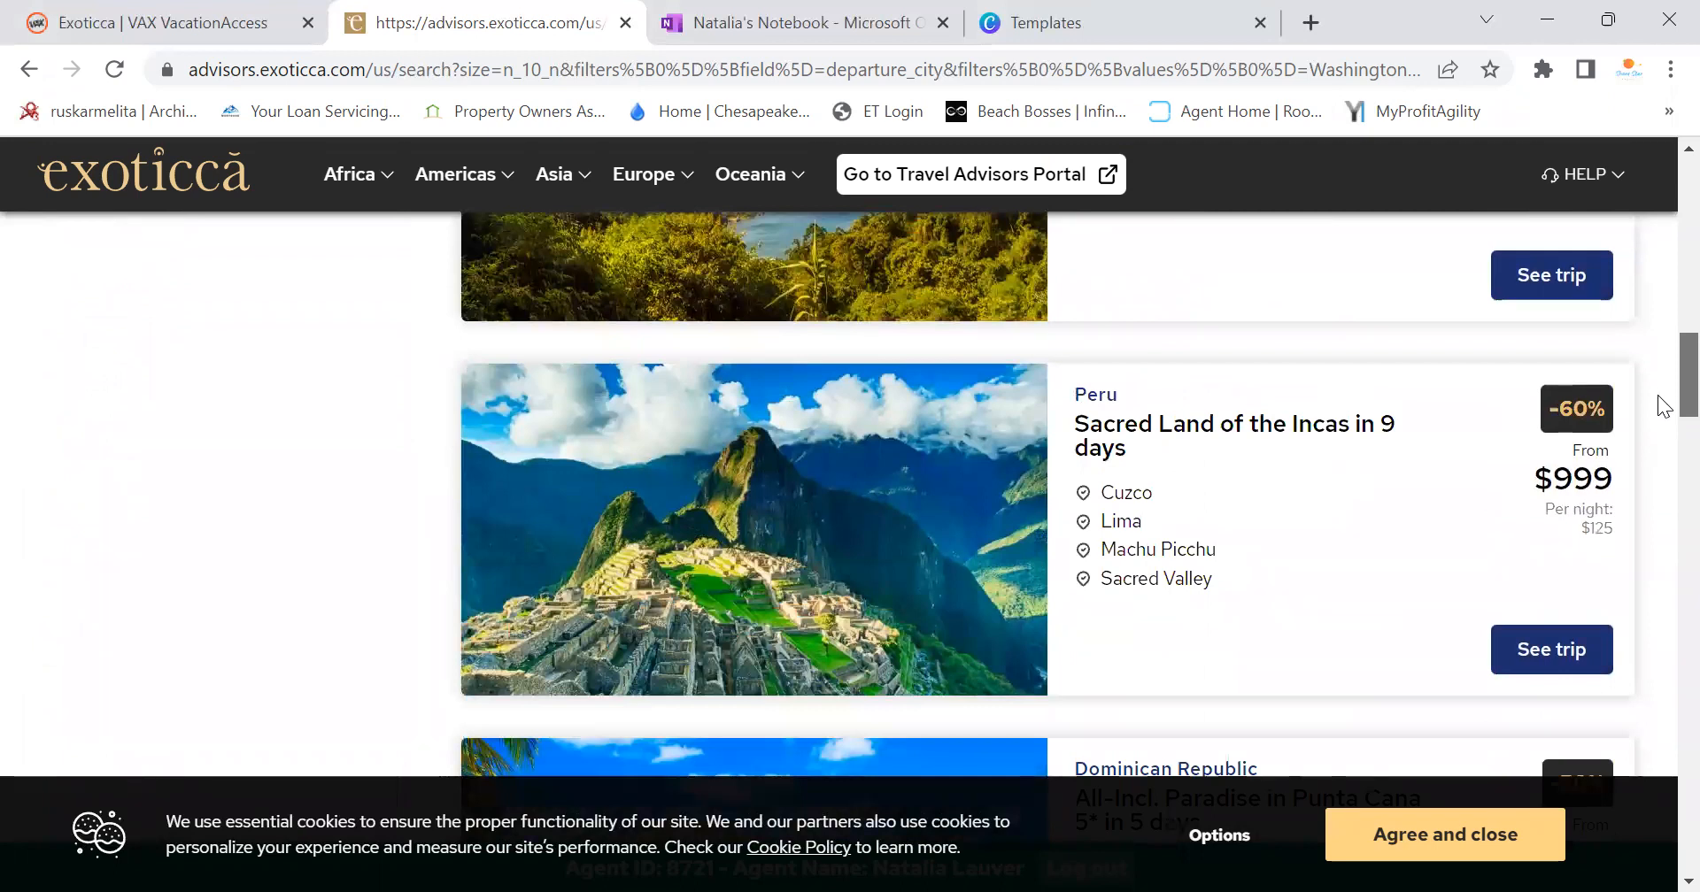
{"action": "scroll", "coordinate": [1662, 403], "scroll_direction": "down", "scroll_amount": 4}
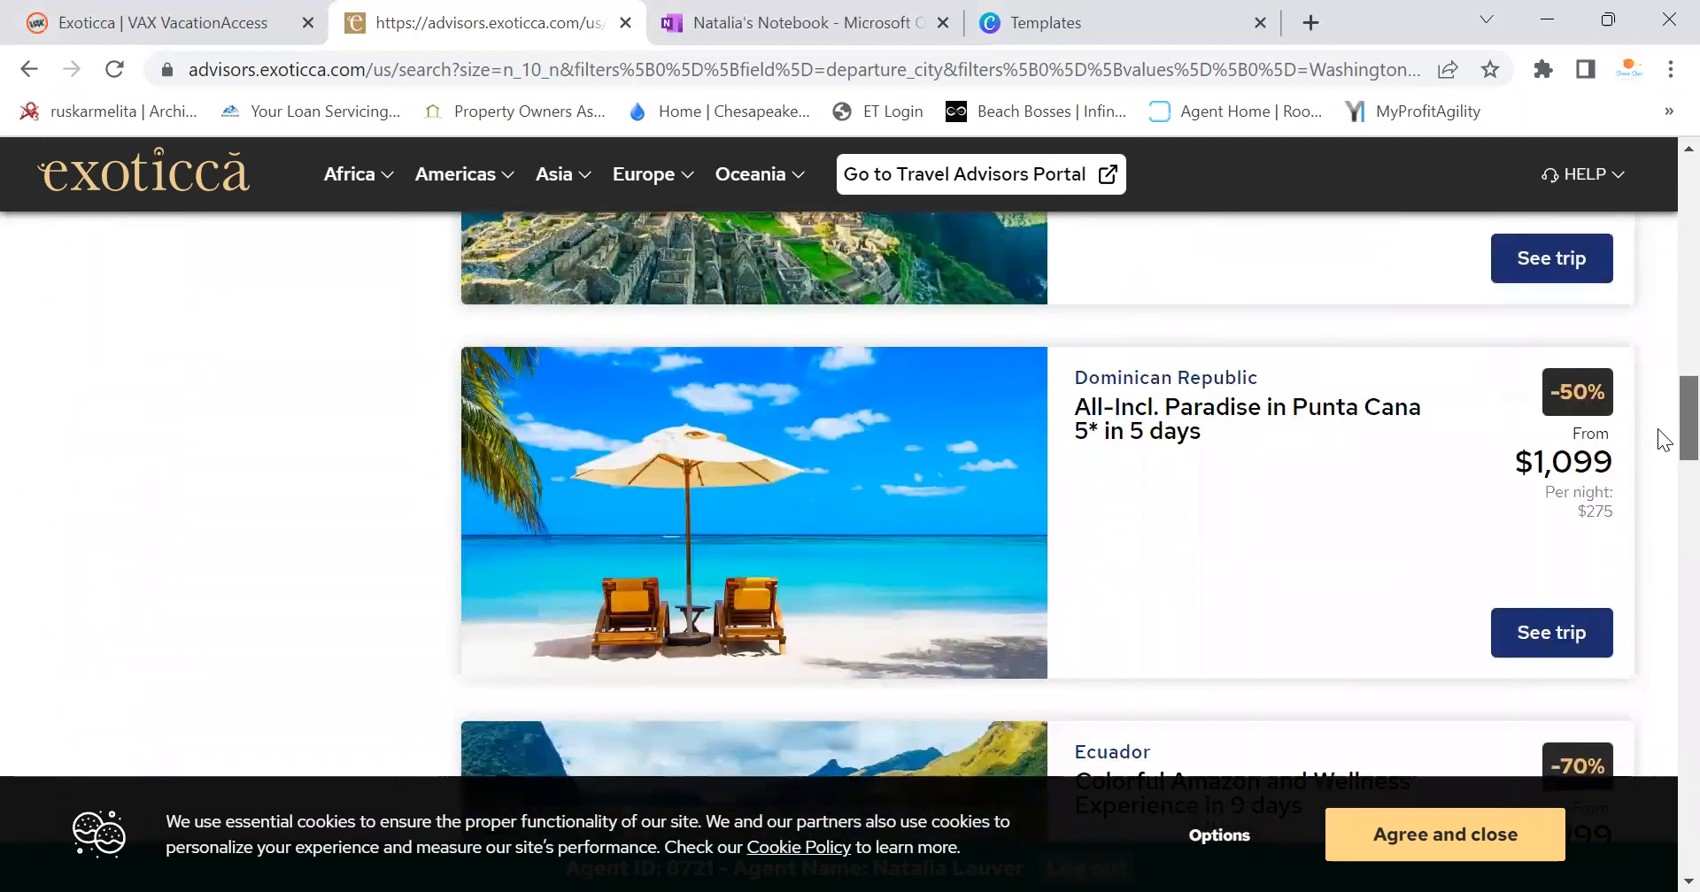
{"action": "scroll", "coordinate": [1657, 408], "scroll_direction": "up", "scroll_amount": 4}
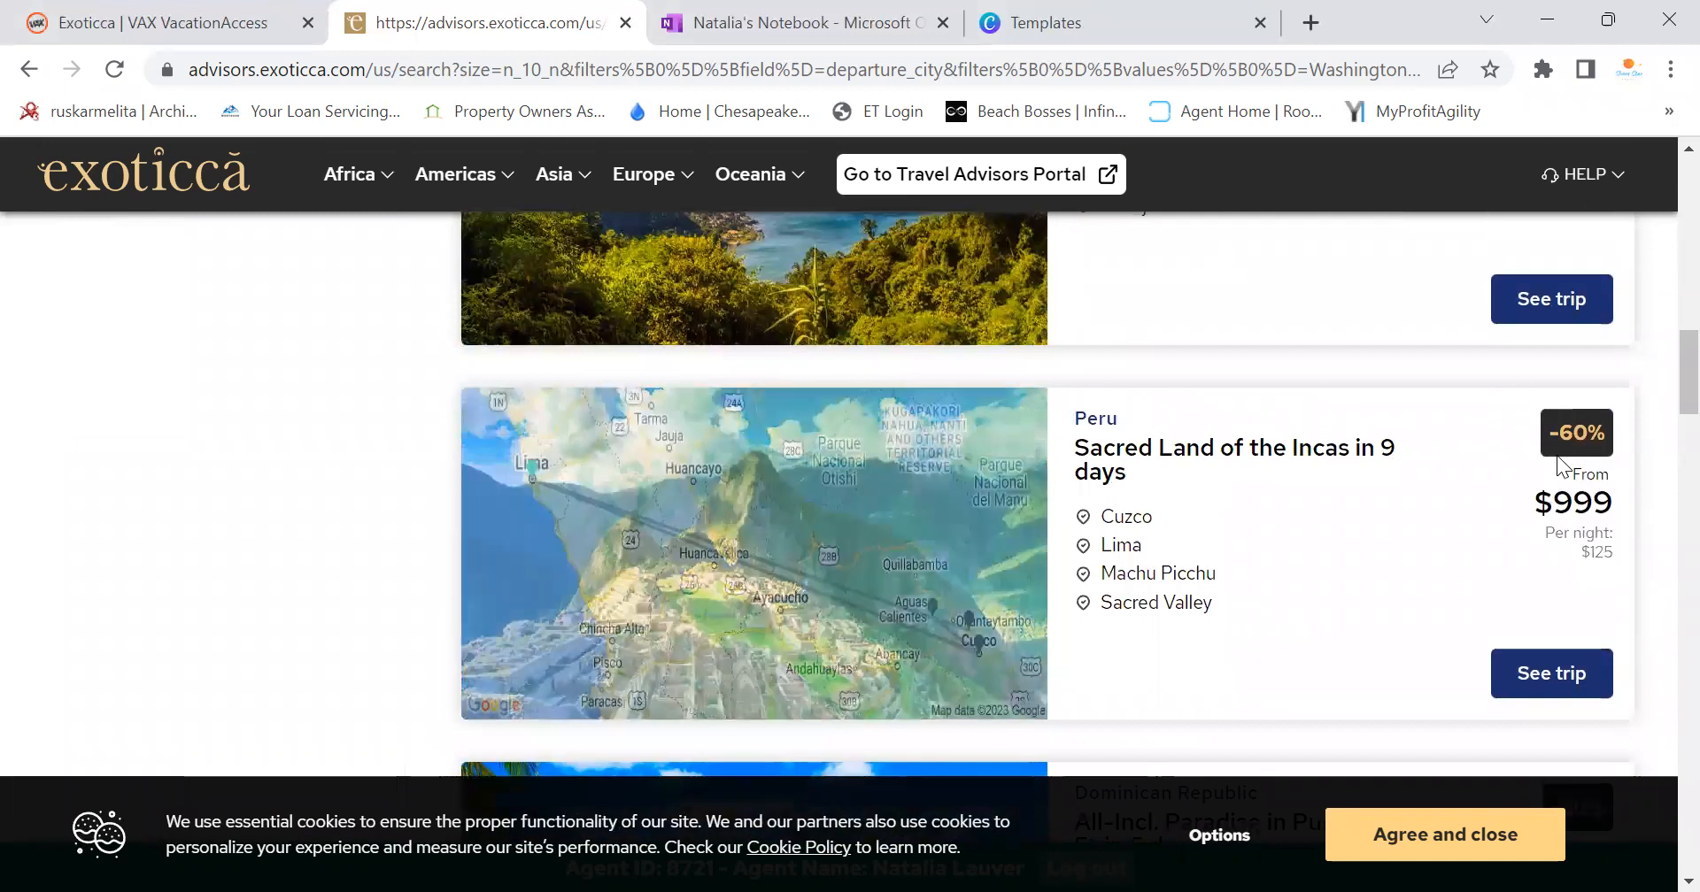
{"action": "scroll", "coordinate": [1663, 440], "scroll_direction": "down", "scroll_amount": 1}
{"action": "scroll", "coordinate": [1661, 456], "scroll_direction": "down", "scroll_amount": 5}
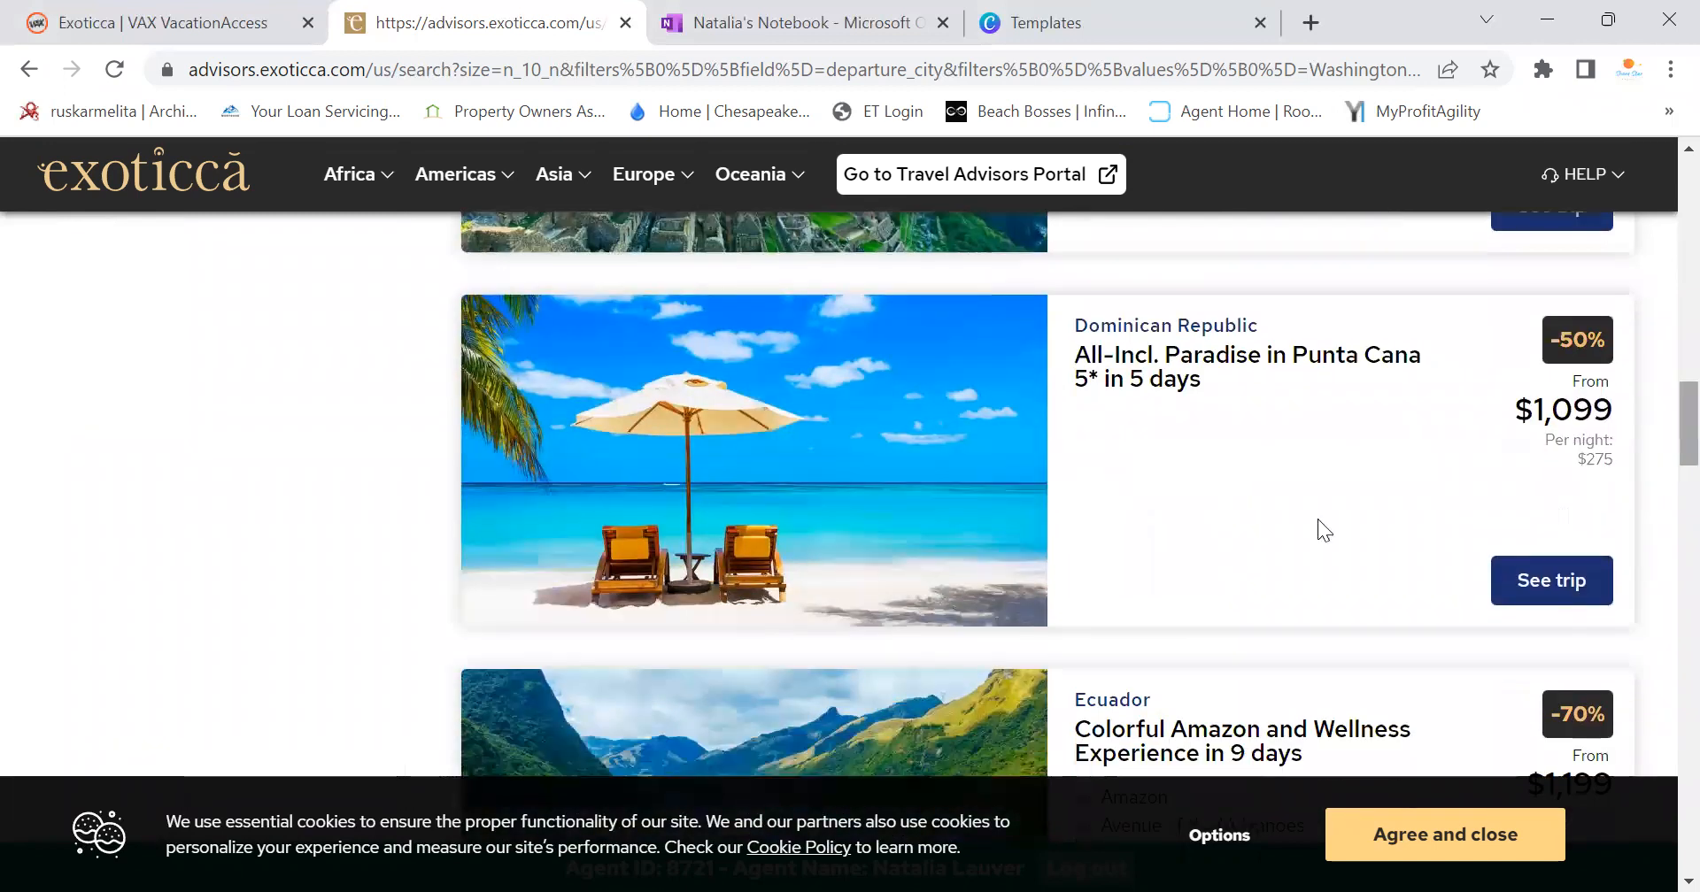
{"action": "left_click", "coordinate": [1560, 585]}
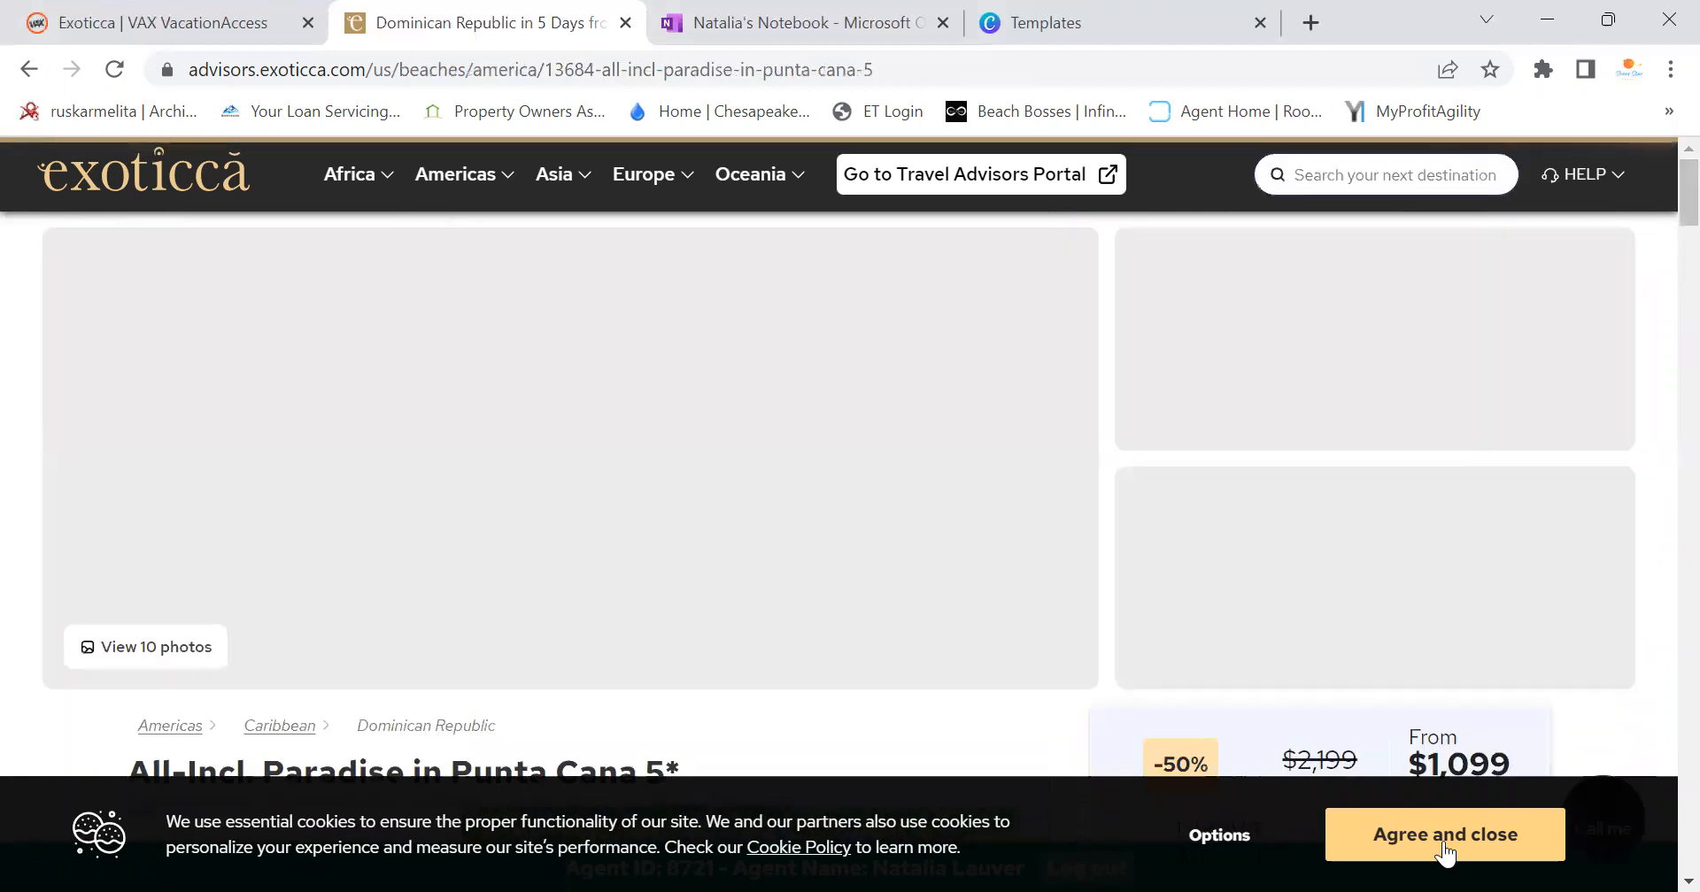
{"action": "left_click", "coordinate": [1444, 834]}
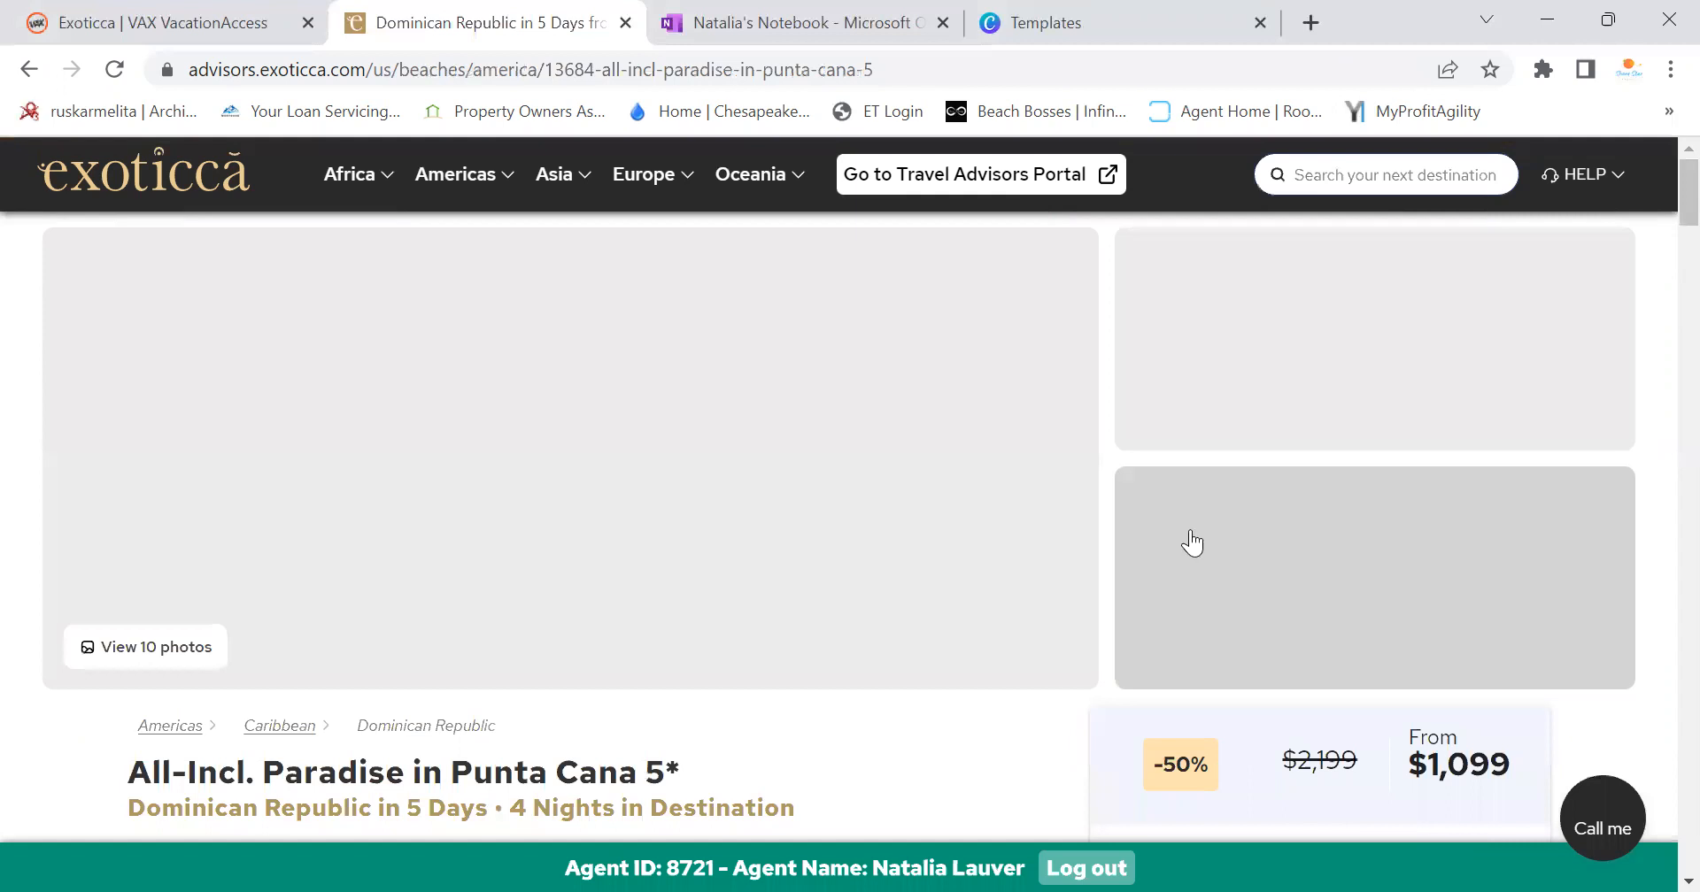
{"action": "scroll", "coordinate": [1187, 542], "scroll_direction": "down", "scroll_amount": 3}
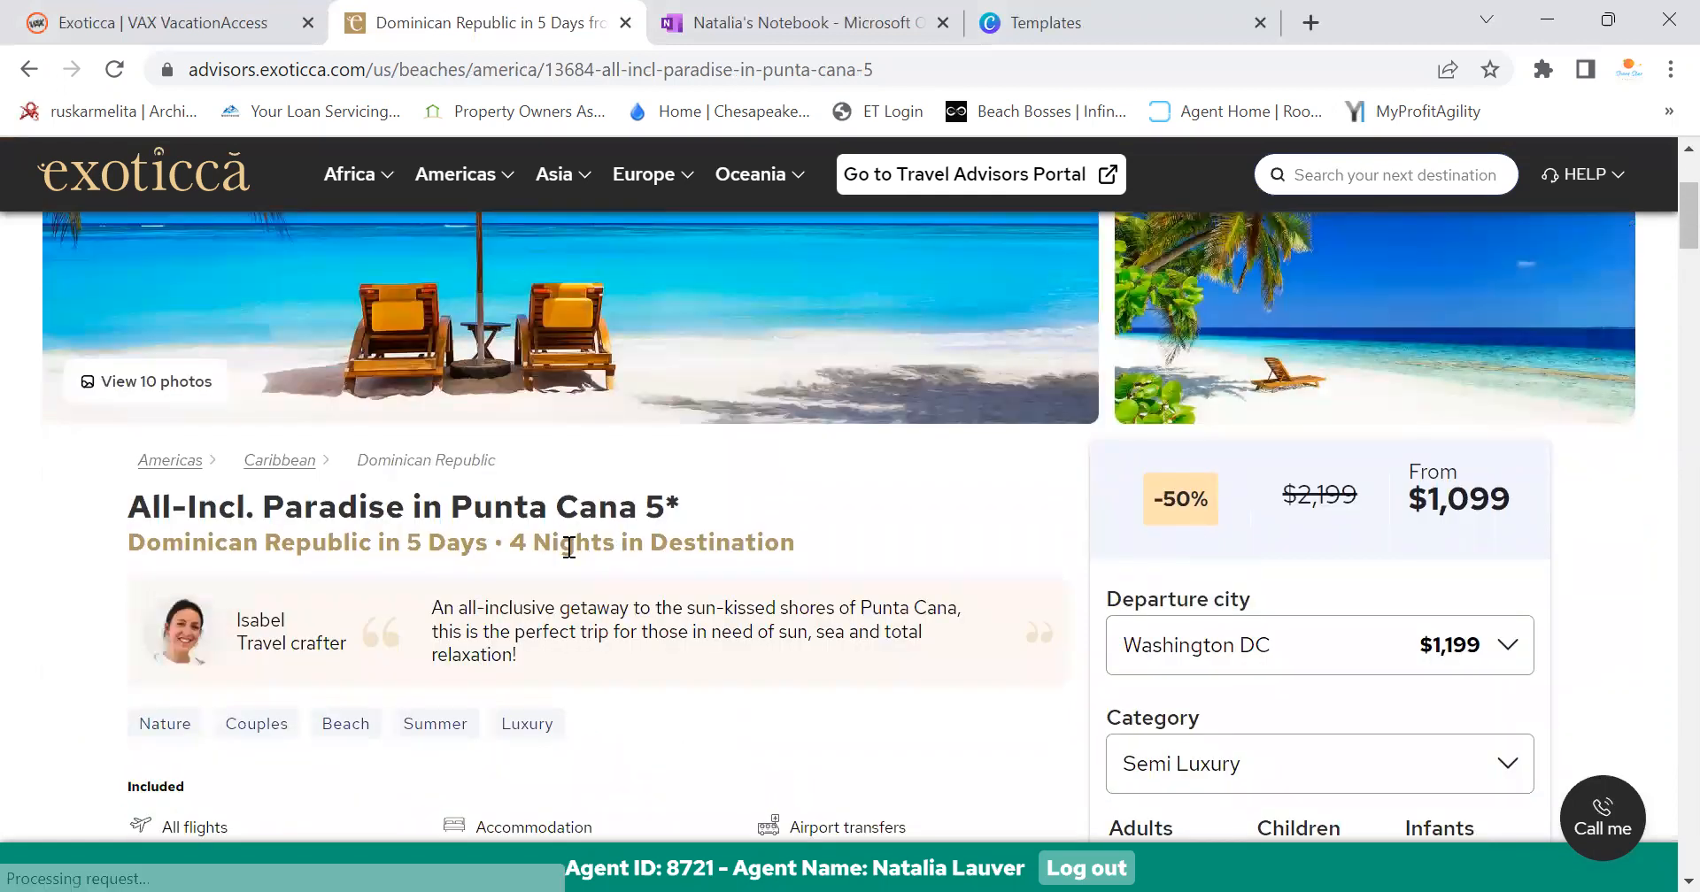
{"action": "scroll", "coordinate": [1661, 250], "scroll_direction": "down", "scroll_amount": 4}
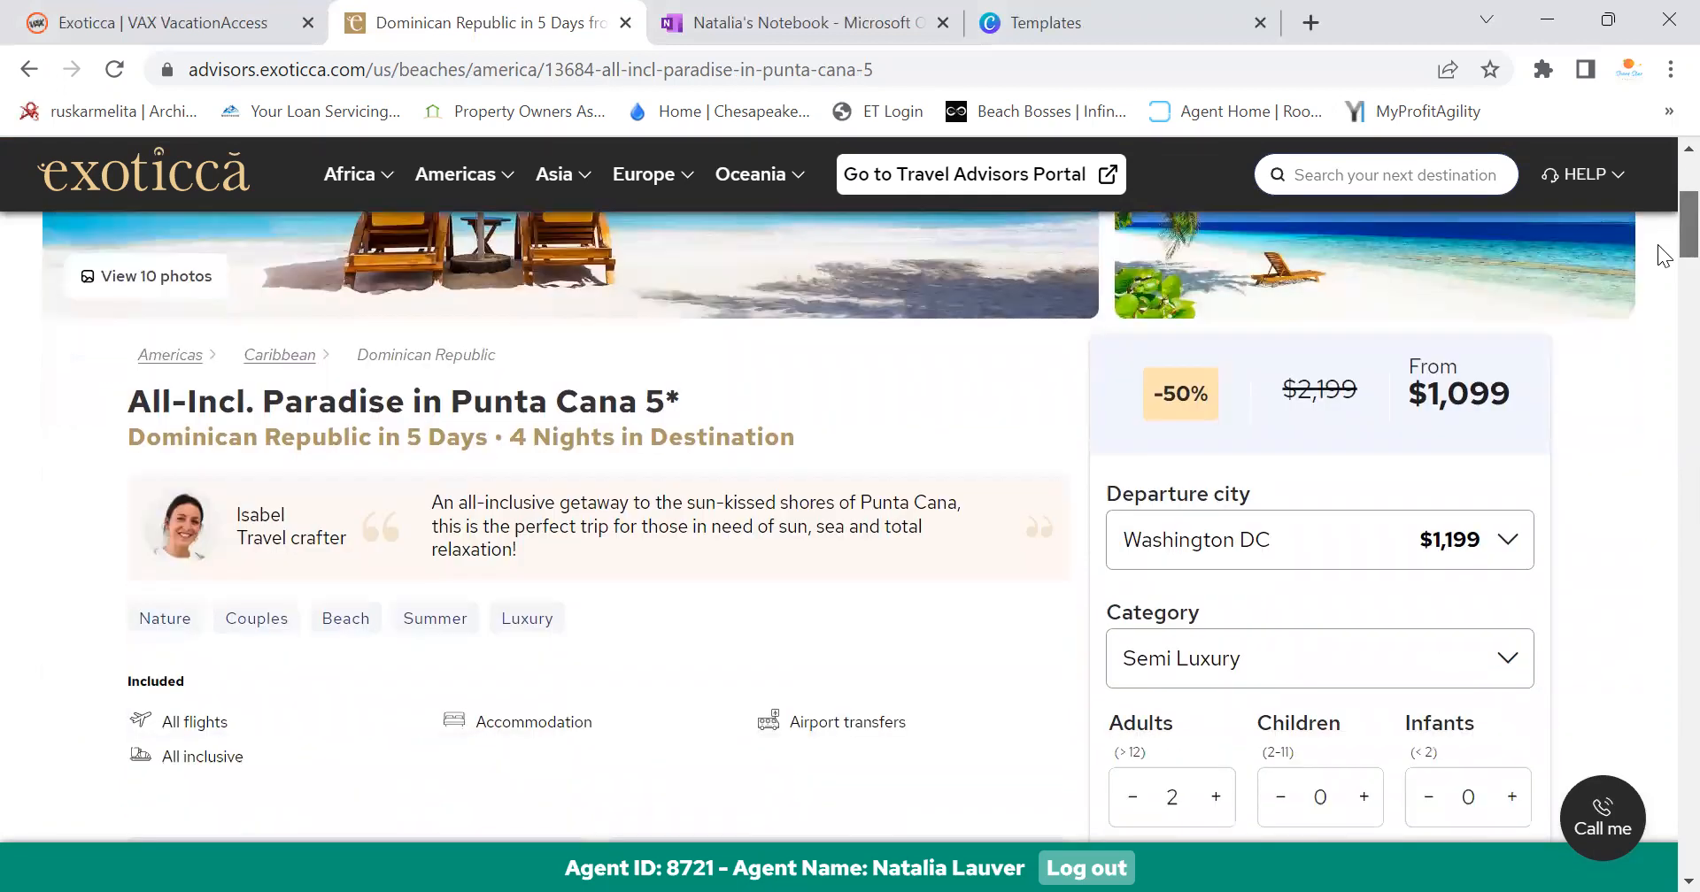
{"action": "scroll", "coordinate": [1664, 257], "scroll_direction": "up", "scroll_amount": 2}
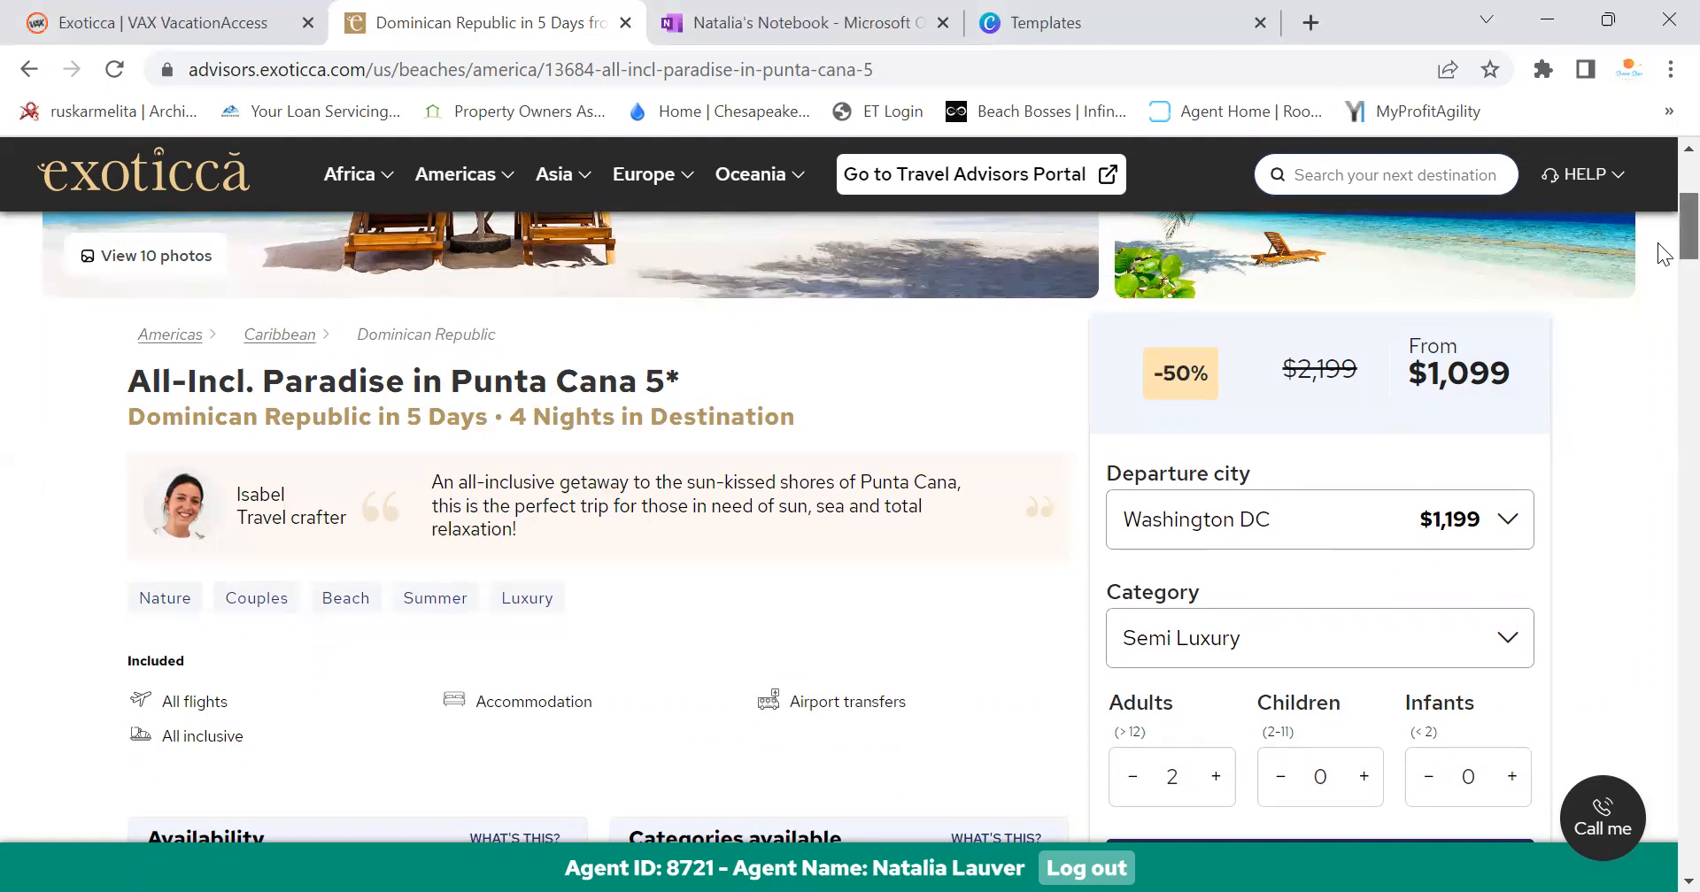
{"action": "scroll", "coordinate": [1658, 244], "scroll_direction": "down", "scroll_amount": 1}
{"action": "scroll", "coordinate": [1658, 244], "scroll_direction": "up", "scroll_amount": 2}
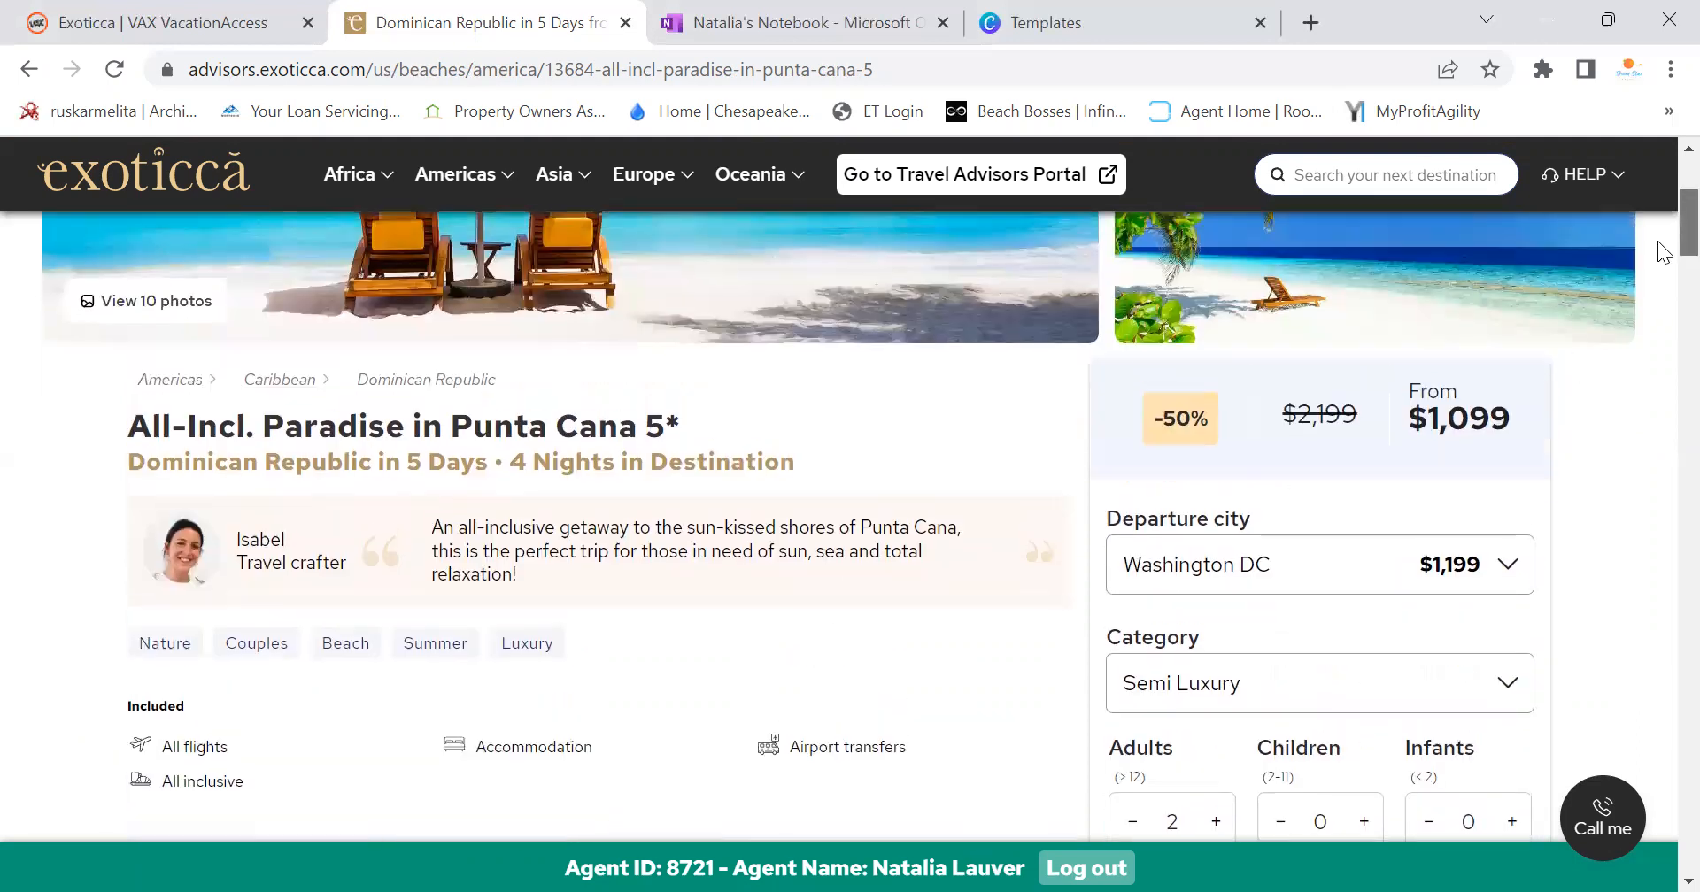
{"action": "scroll", "coordinate": [1664, 253], "scroll_direction": "down", "scroll_amount": 8}
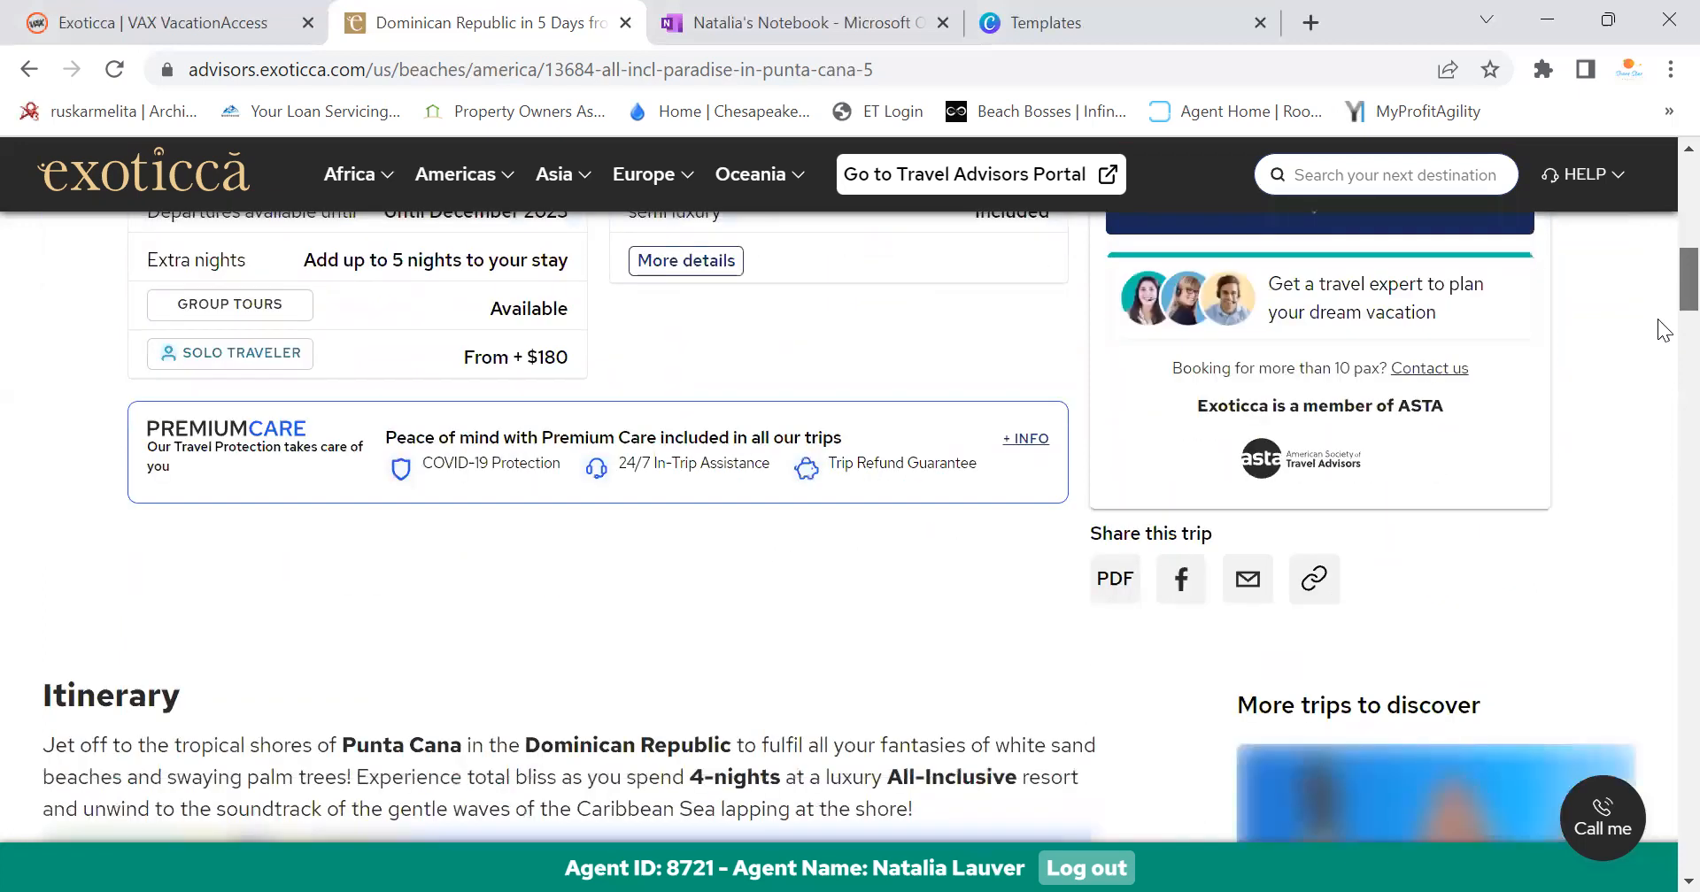
{"action": "scroll", "coordinate": [1659, 328], "scroll_direction": "down", "scroll_amount": 4}
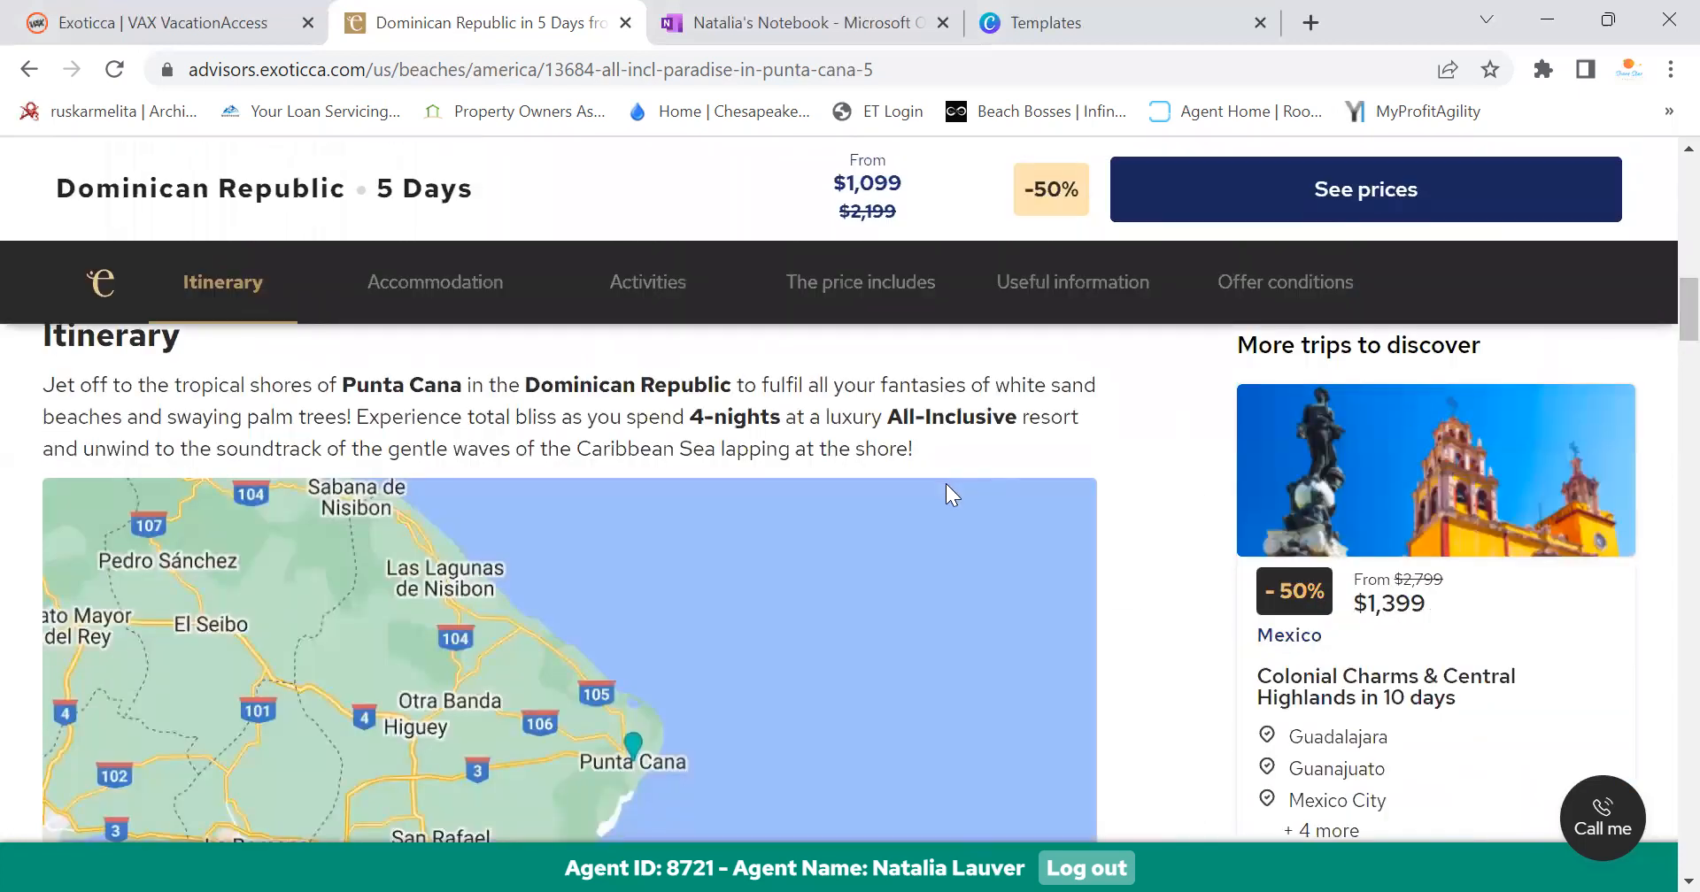
{"action": "scroll", "coordinate": [945, 484], "scroll_direction": "down", "scroll_amount": 9}
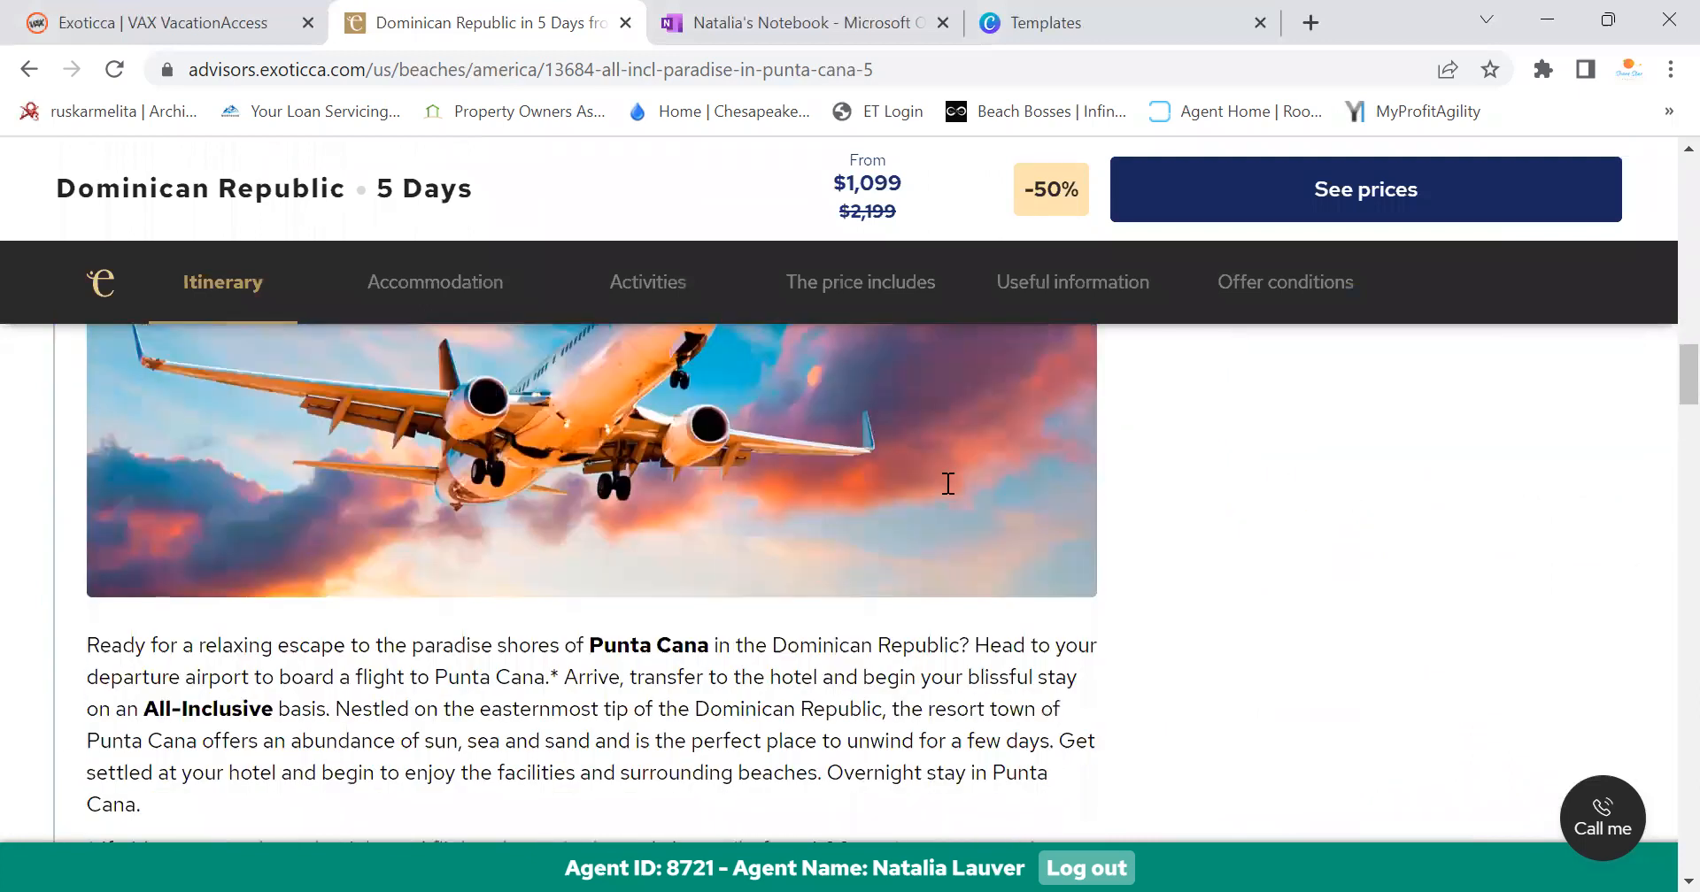
{"action": "scroll", "coordinate": [947, 484], "scroll_direction": "down", "scroll_amount": 8}
{"action": "scroll", "coordinate": [948, 484], "scroll_direction": "down", "scroll_amount": 6}
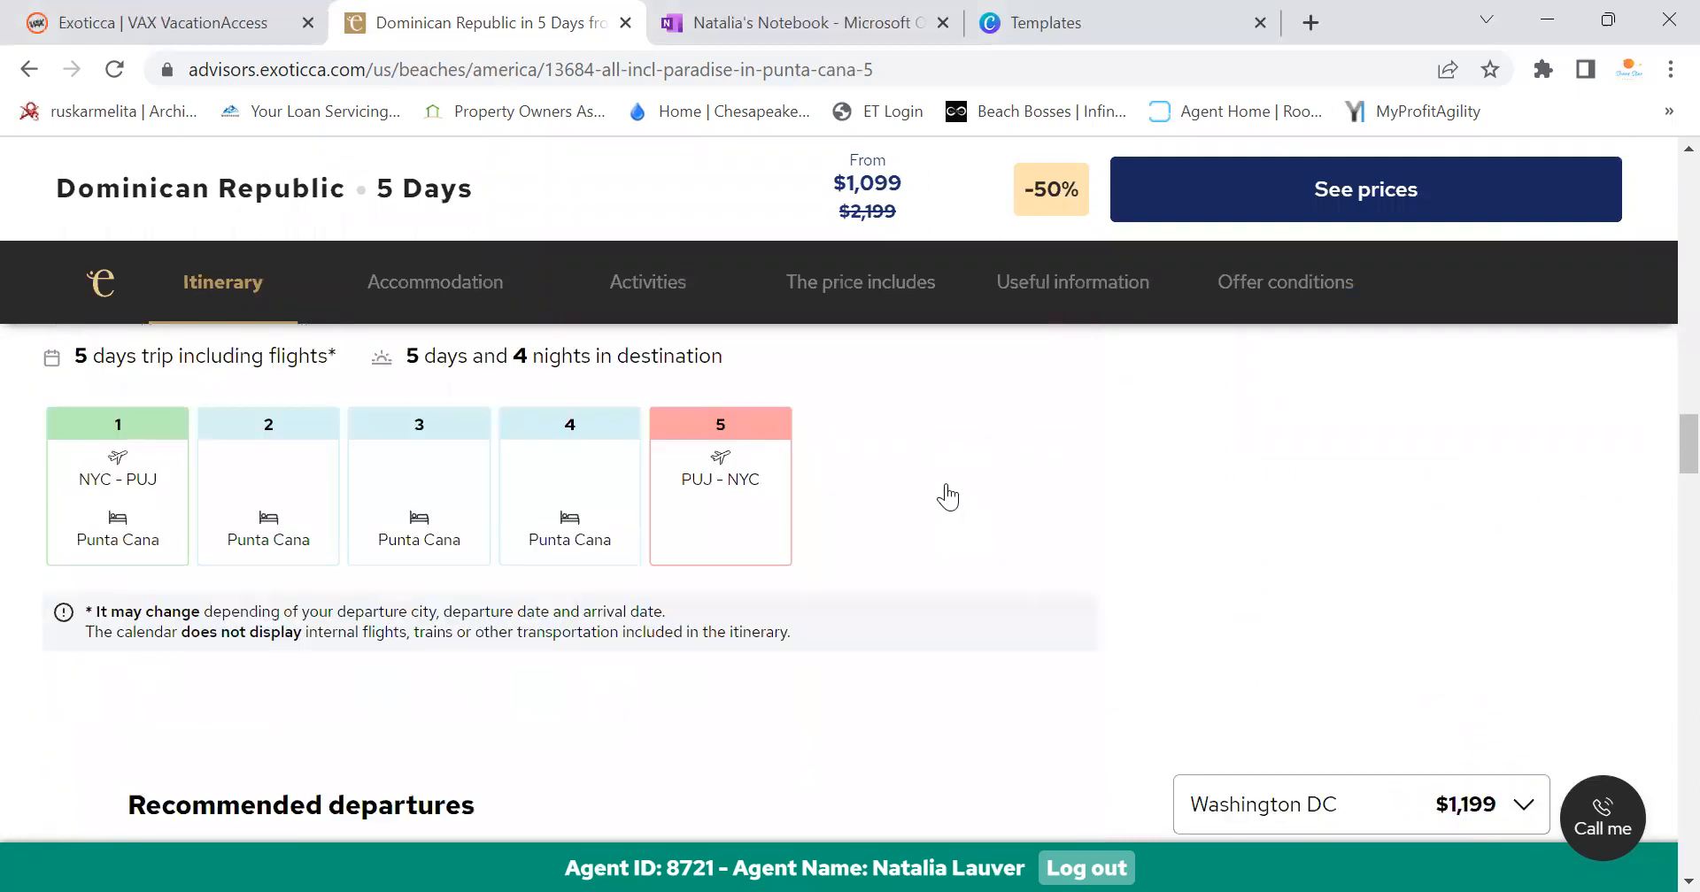
{"action": "scroll", "coordinate": [947, 483], "scroll_direction": "up", "scroll_amount": 3}
{"action": "scroll", "coordinate": [951, 487], "scroll_direction": "up", "scroll_amount": 3}
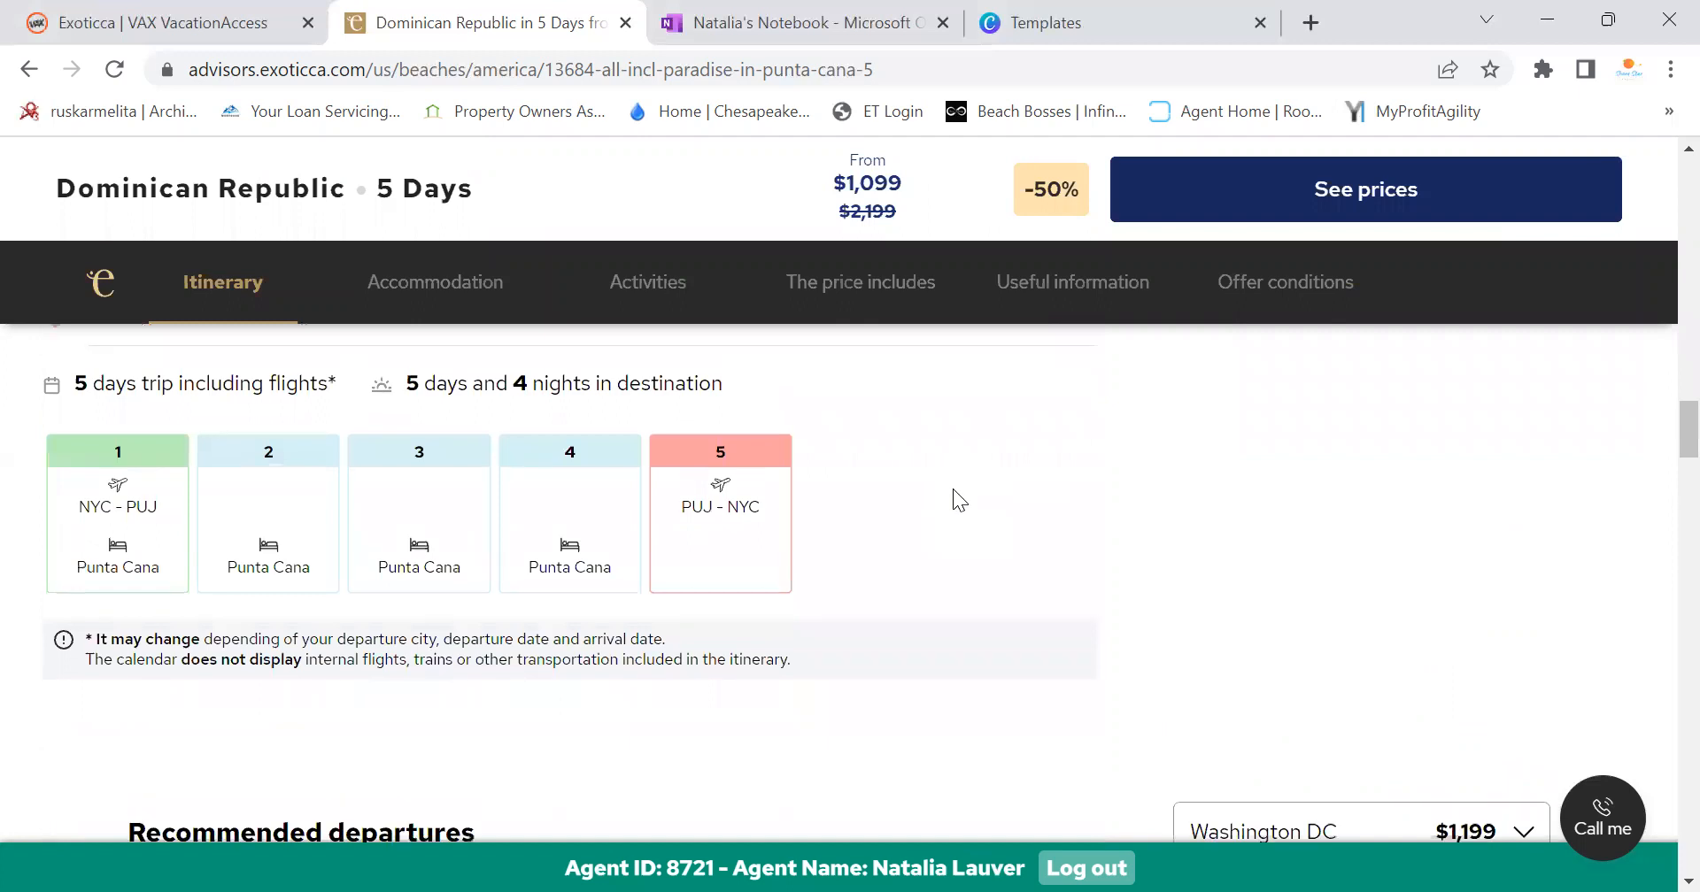
{"action": "left_click_drag", "start_coordinate": [1664, 422], "coordinate": [1658, 181]}
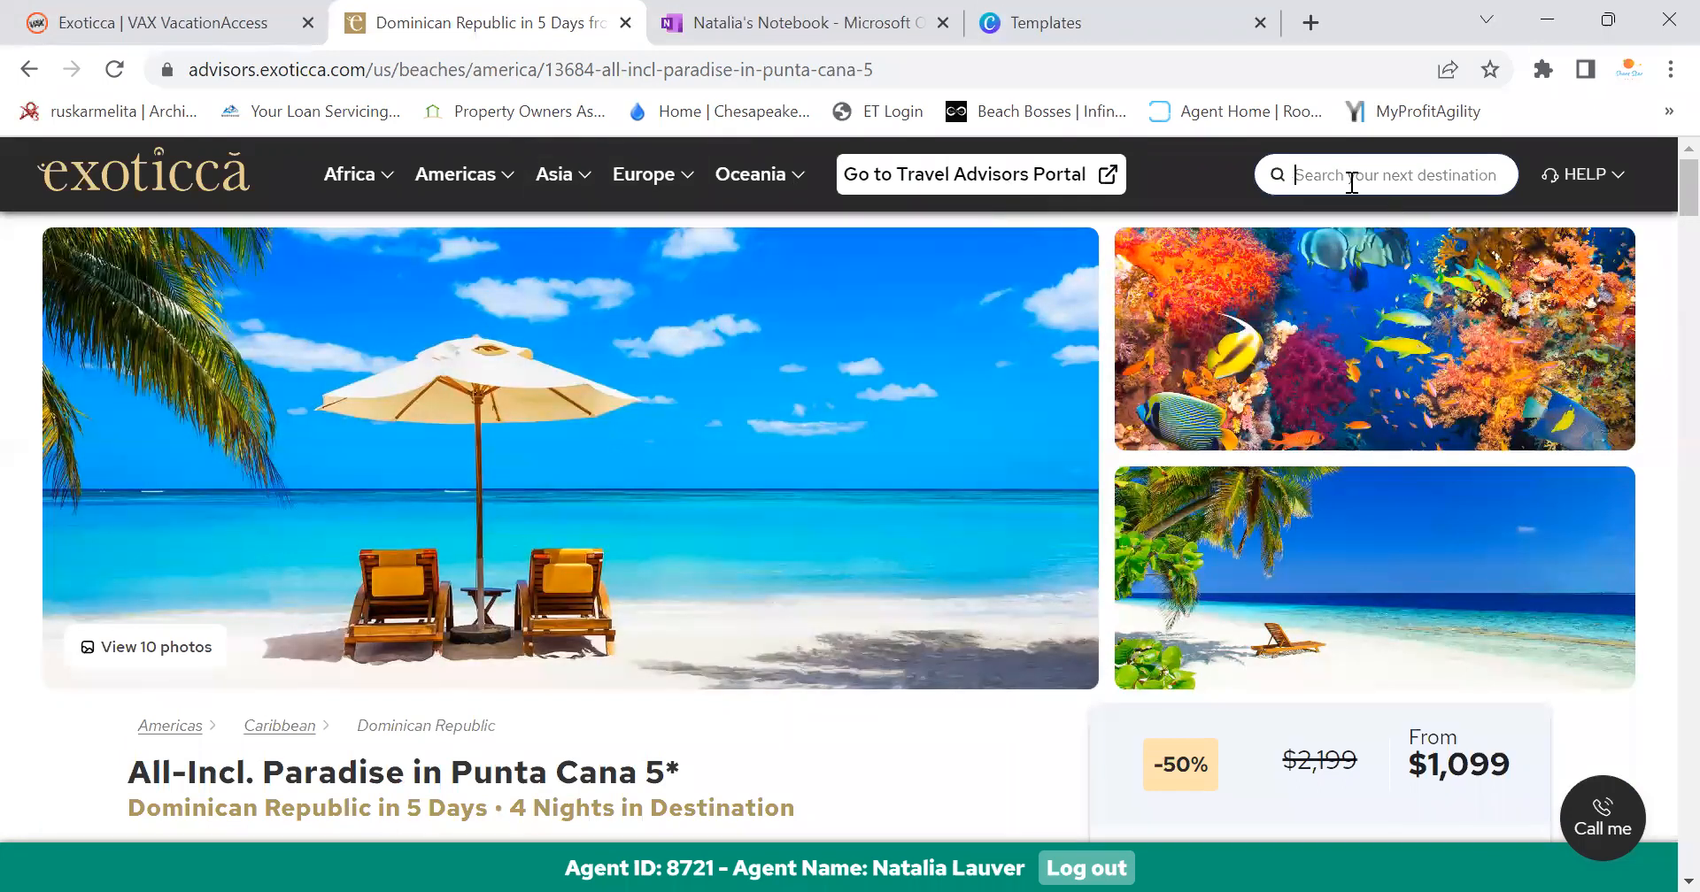
Type 'hawaii' in the search, then go back and forward to the Punta Cana trip page
{"action": "type", "text": "hawaii"}
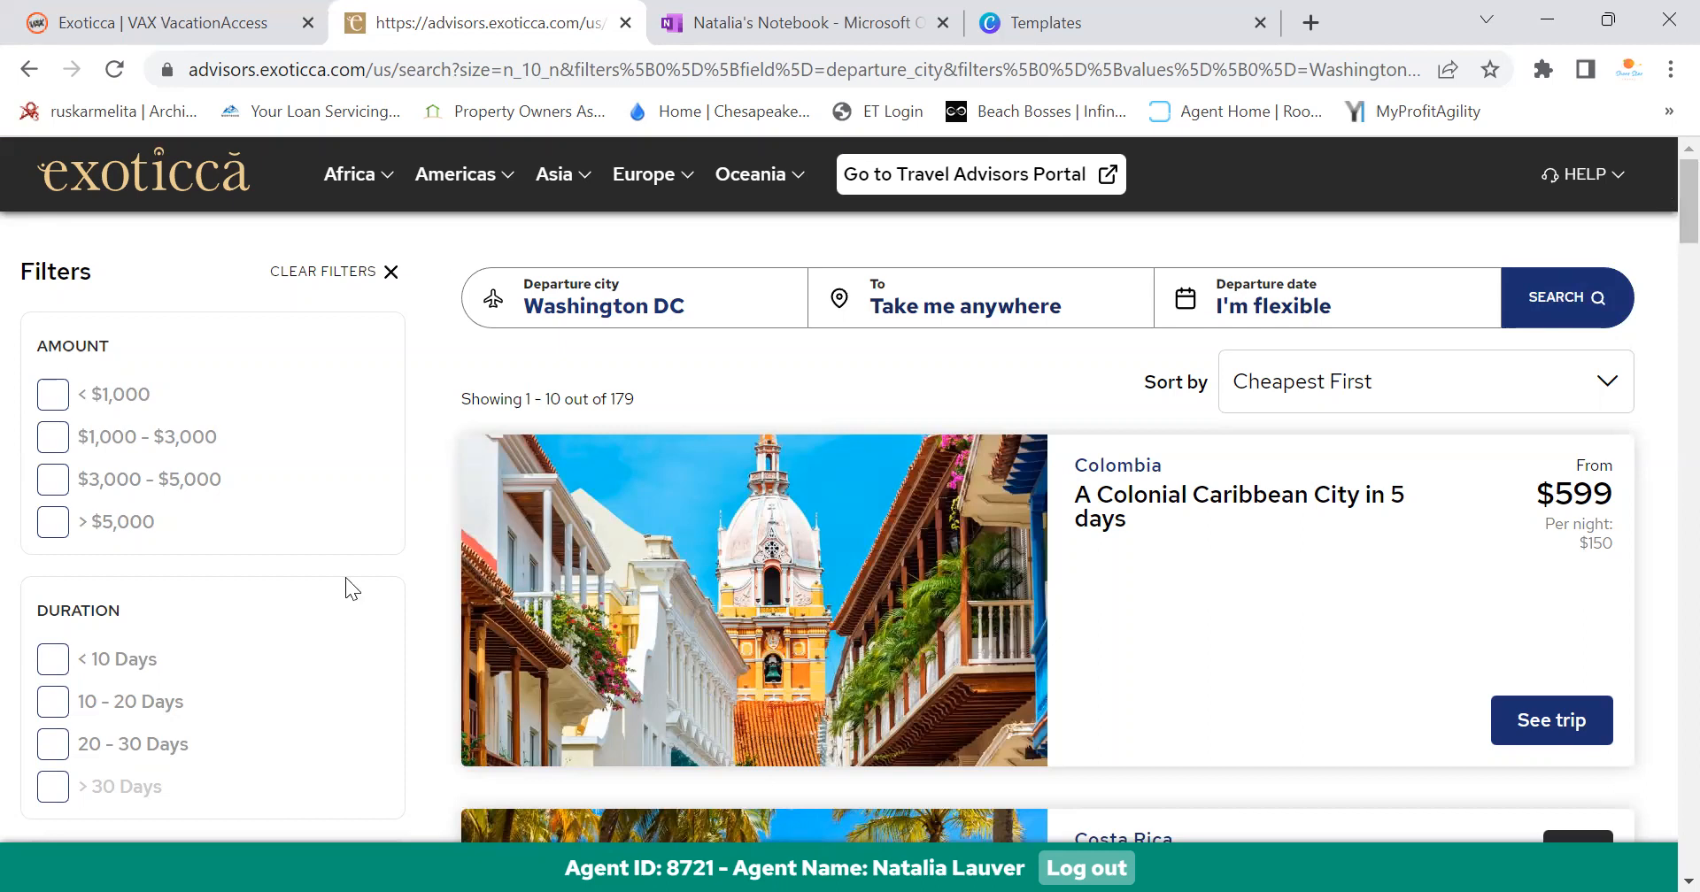
{"action": "left_click", "coordinate": [29, 69]}
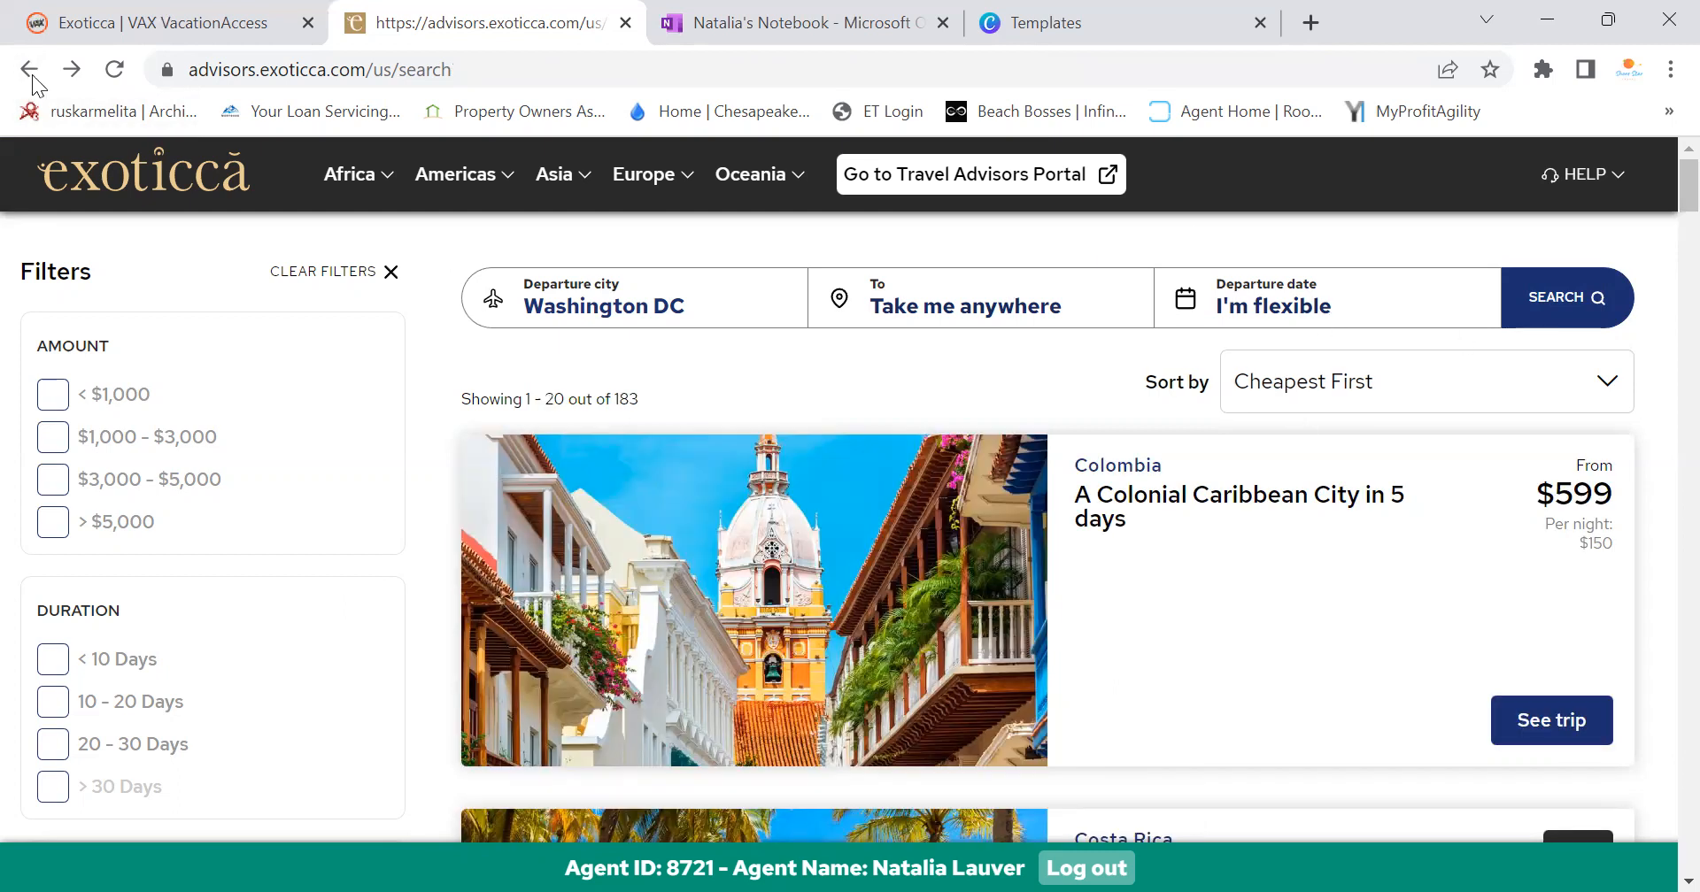
{"action": "left_click", "coordinate": [72, 69]}
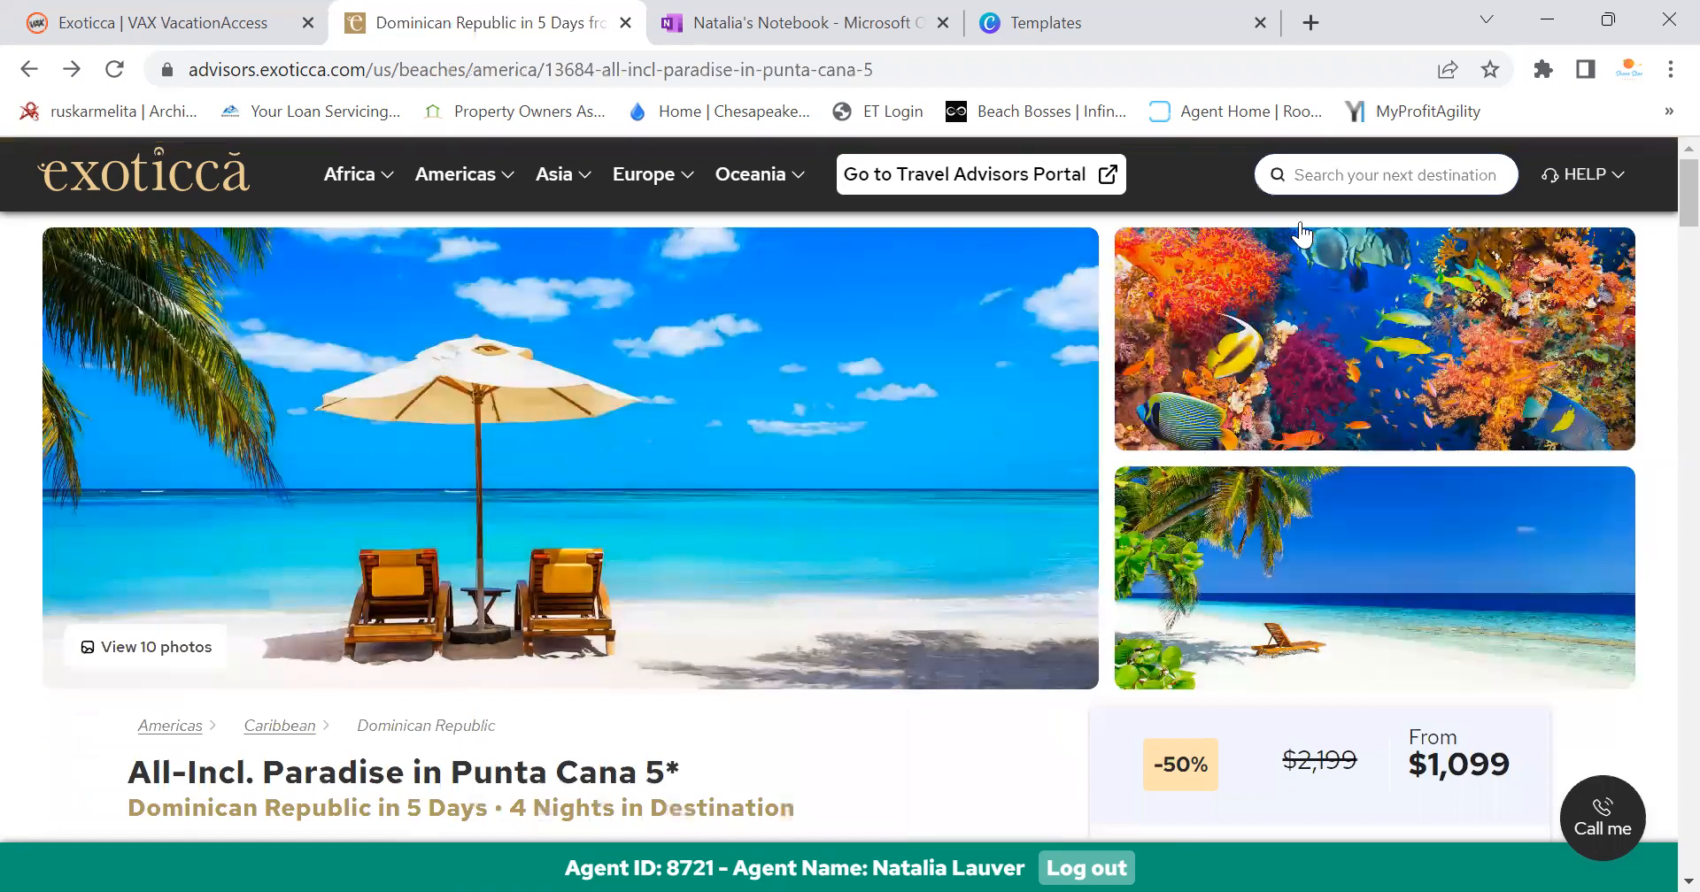
Search for 'italy' to list the 179 trips departing from Washington DC
{"action": "left_click", "coordinate": [1304, 172]}
{"action": "type", "text": "italy"}
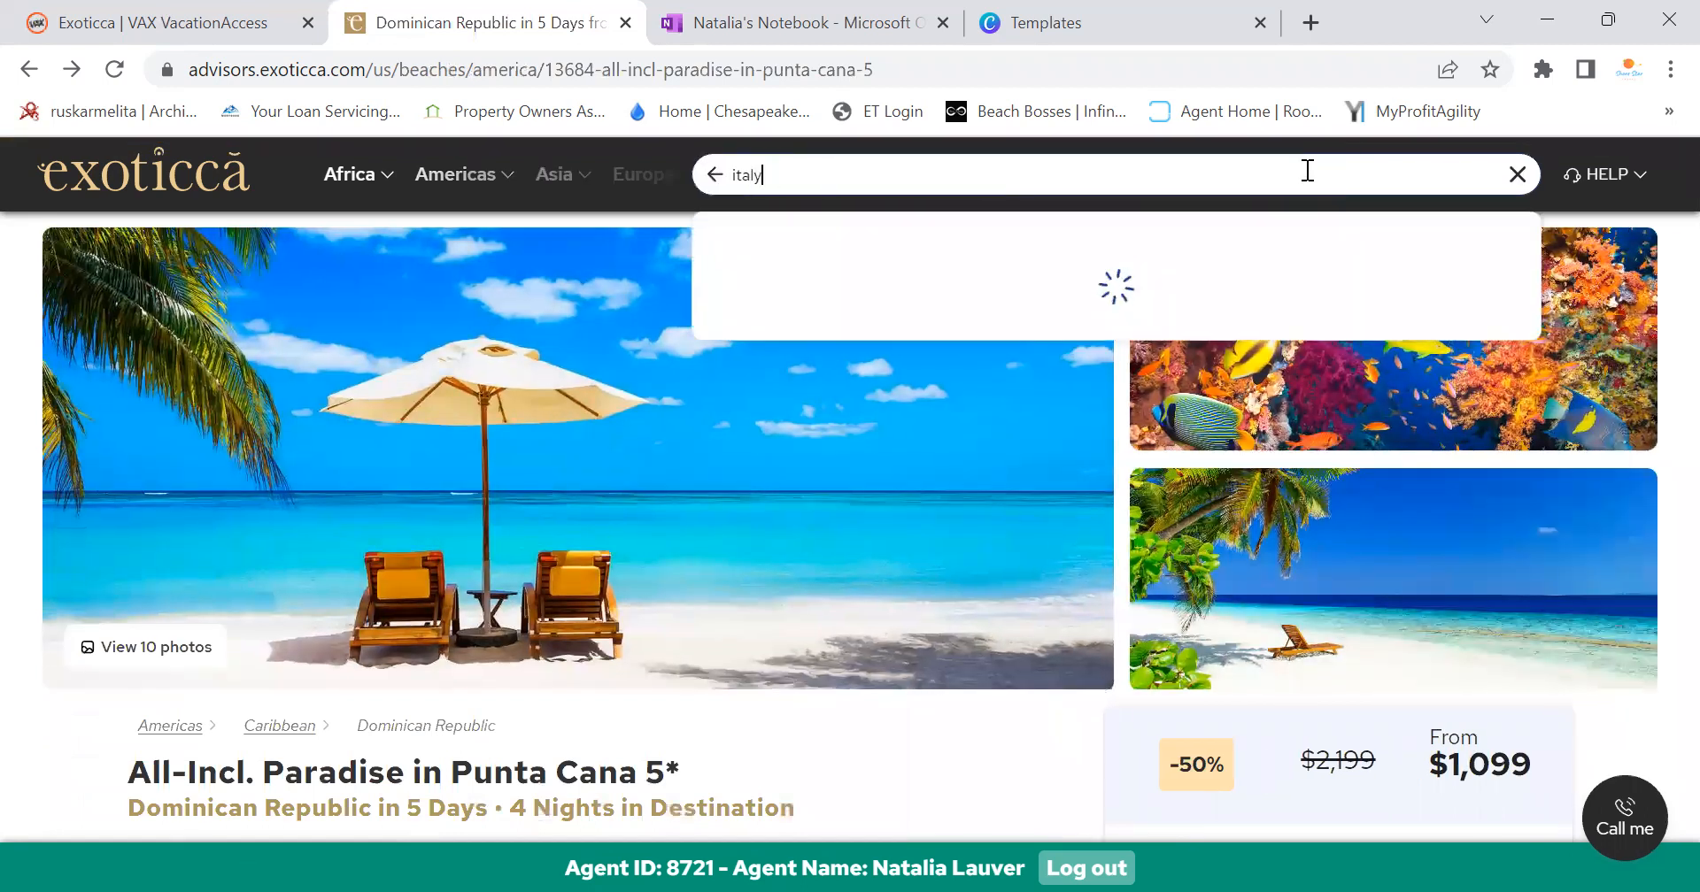
{"action": "key", "text": "Return"}
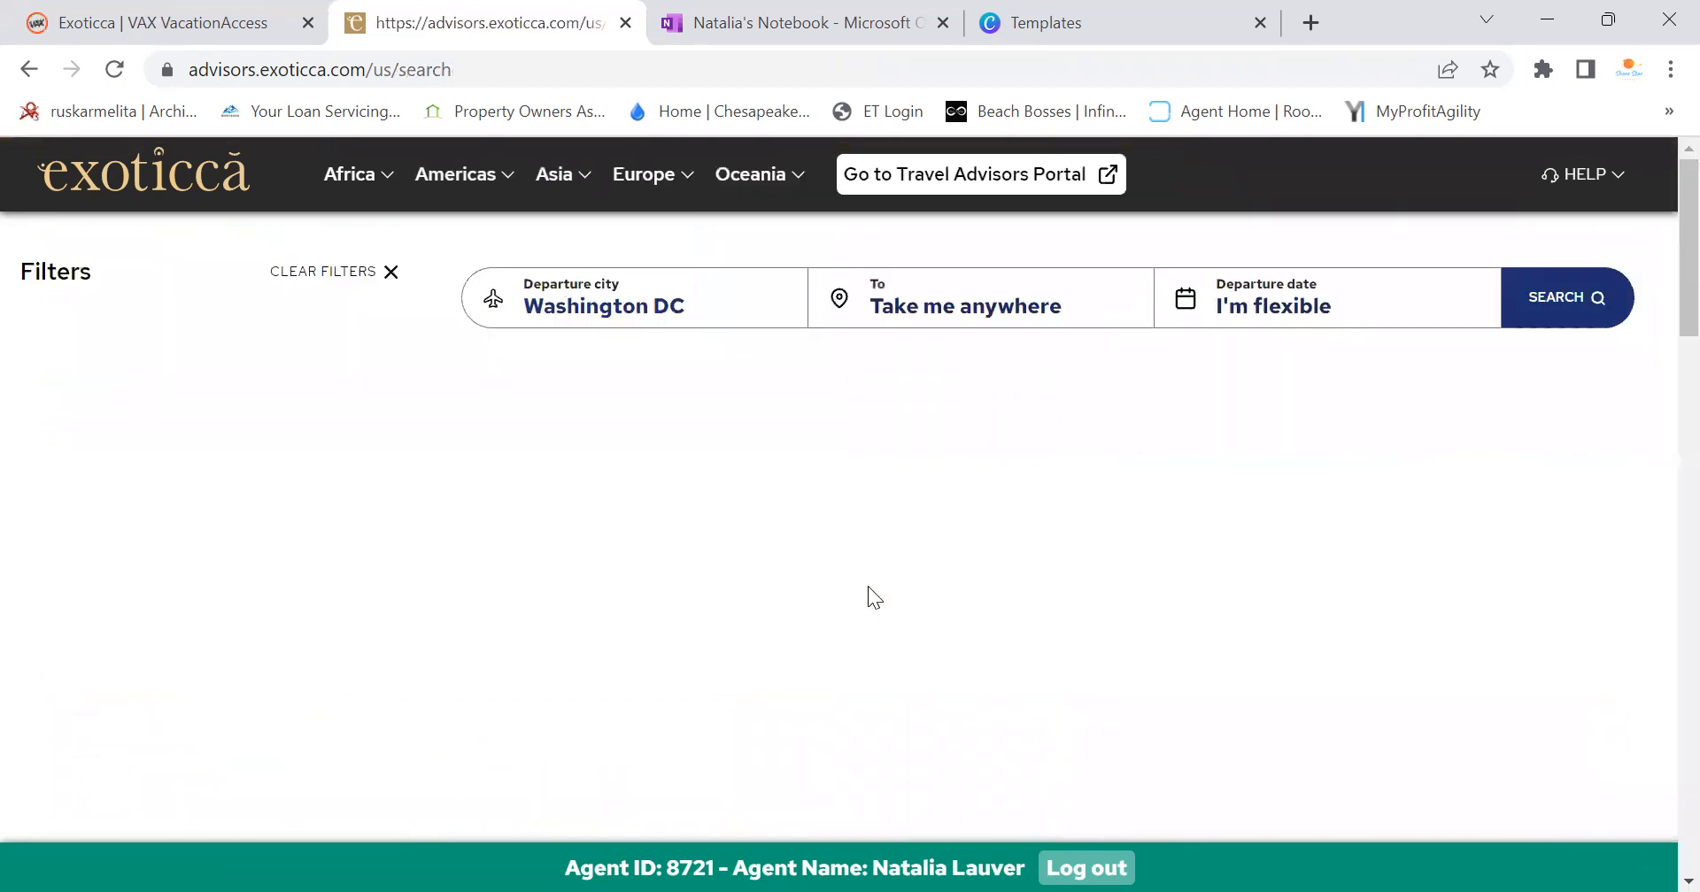
{"action": "scroll", "coordinate": [879, 579], "scroll_direction": "down", "scroll_amount": 3}
{"action": "scroll", "coordinate": [882, 579], "scroll_direction": "up", "scroll_amount": 3}
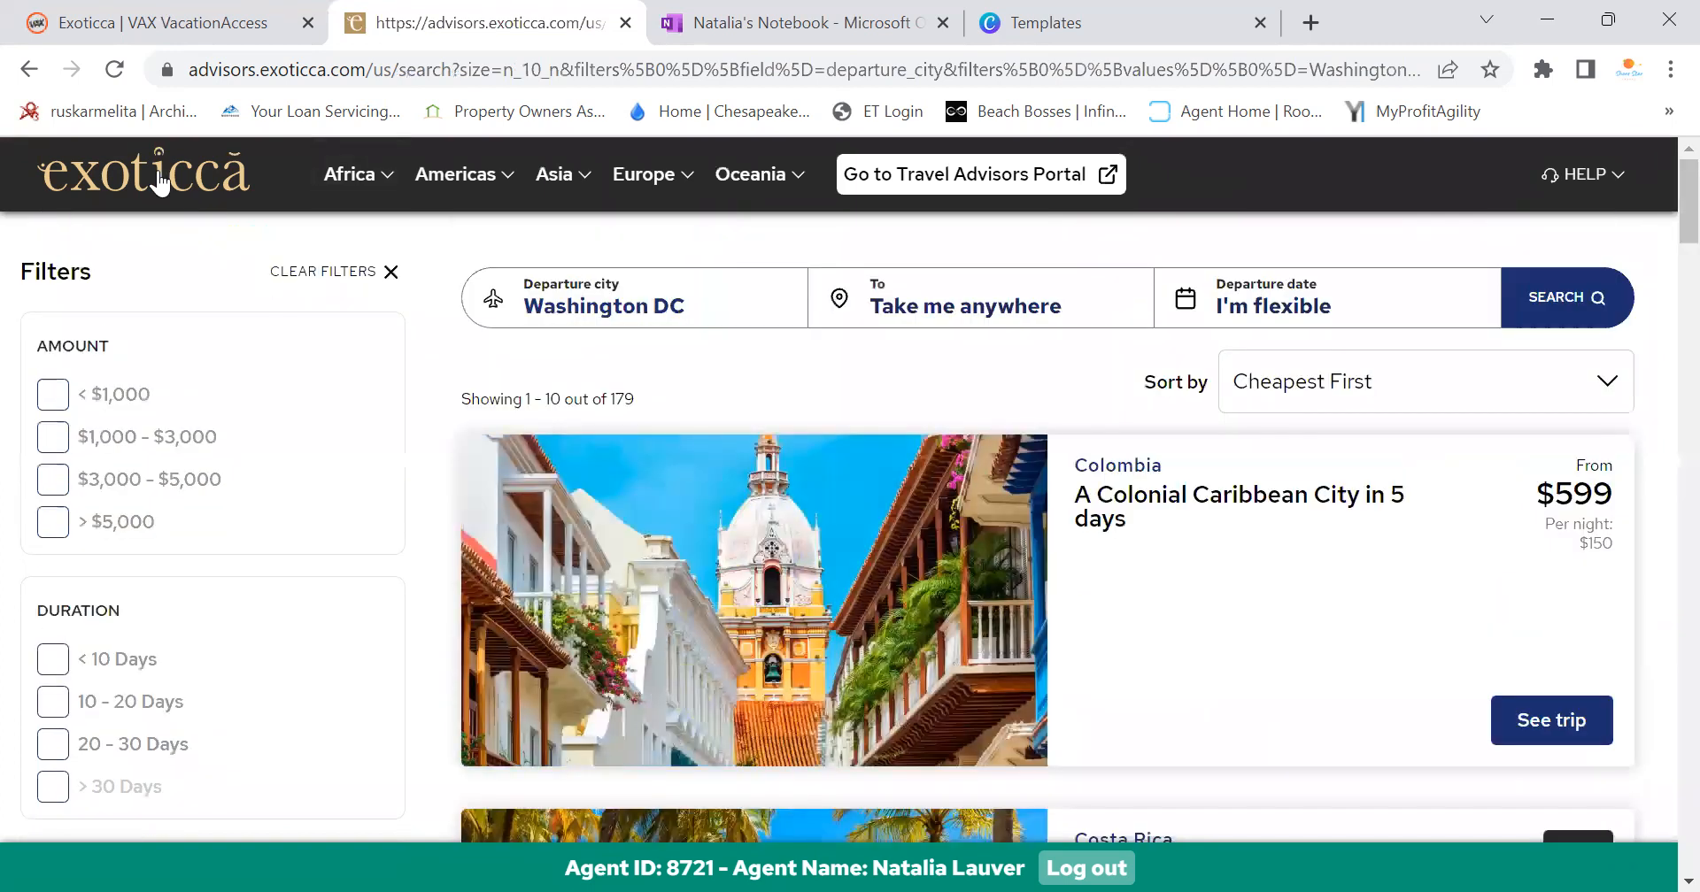
Return to the home page and advance the deals and recently visited trip carousels
{"action": "left_click", "coordinate": [161, 180]}
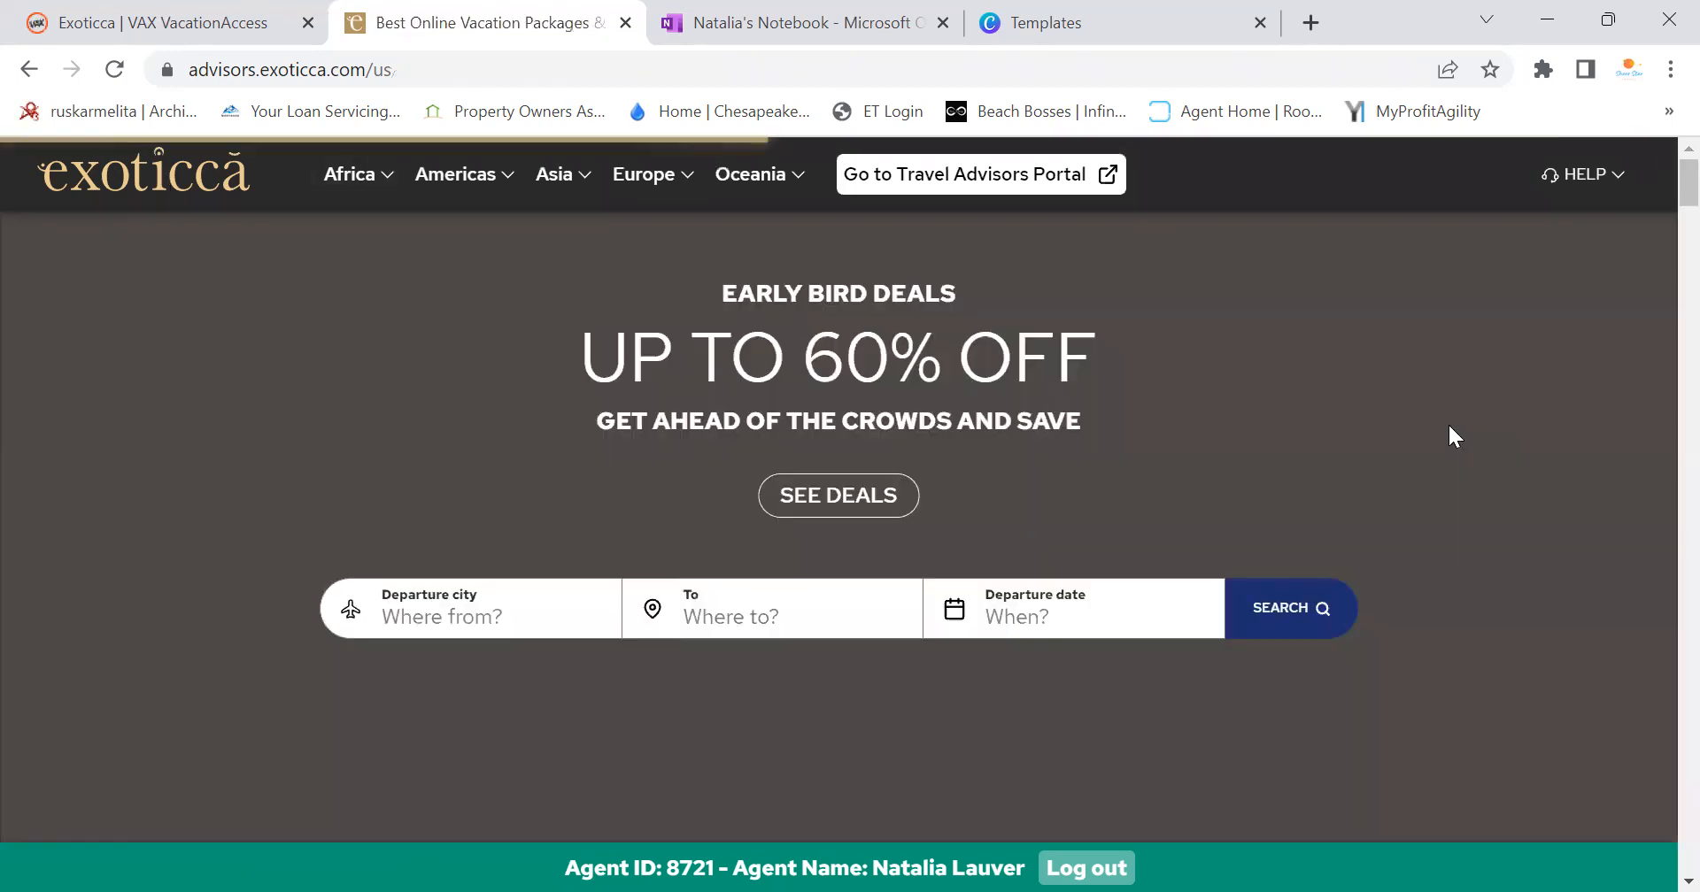
{"action": "scroll", "coordinate": [1494, 409], "scroll_direction": "down", "scroll_amount": 3}
{"action": "scroll", "coordinate": [1494, 409], "scroll_direction": "down", "scroll_amount": 5}
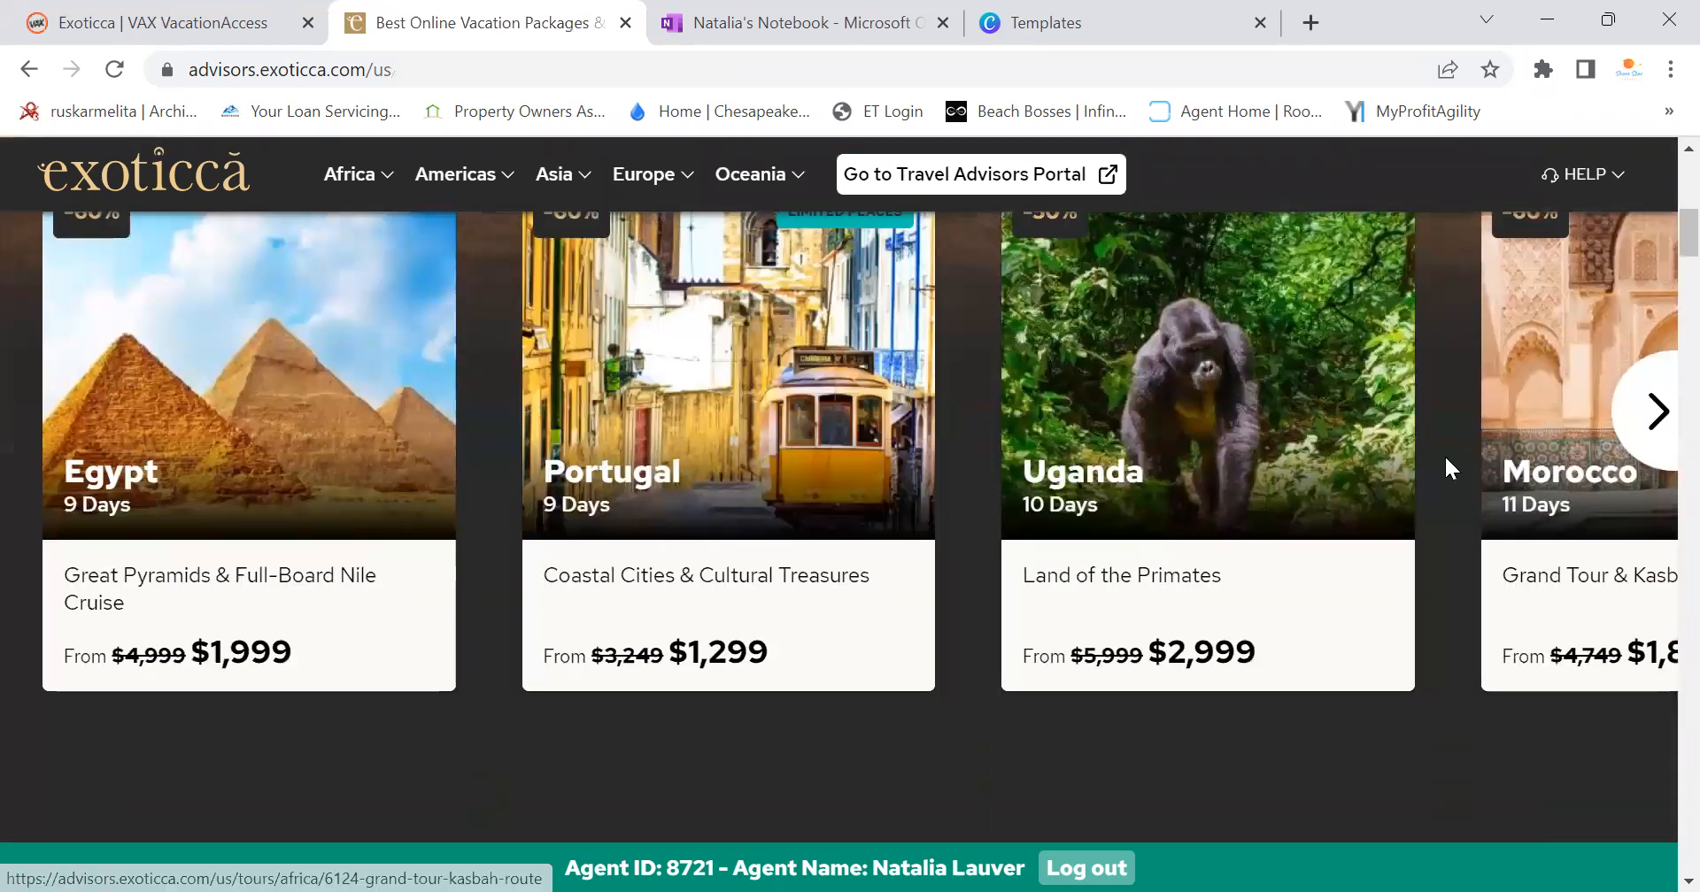
{"action": "left_click", "coordinate": [1654, 444]}
{"action": "left_click", "coordinate": [1655, 443]}
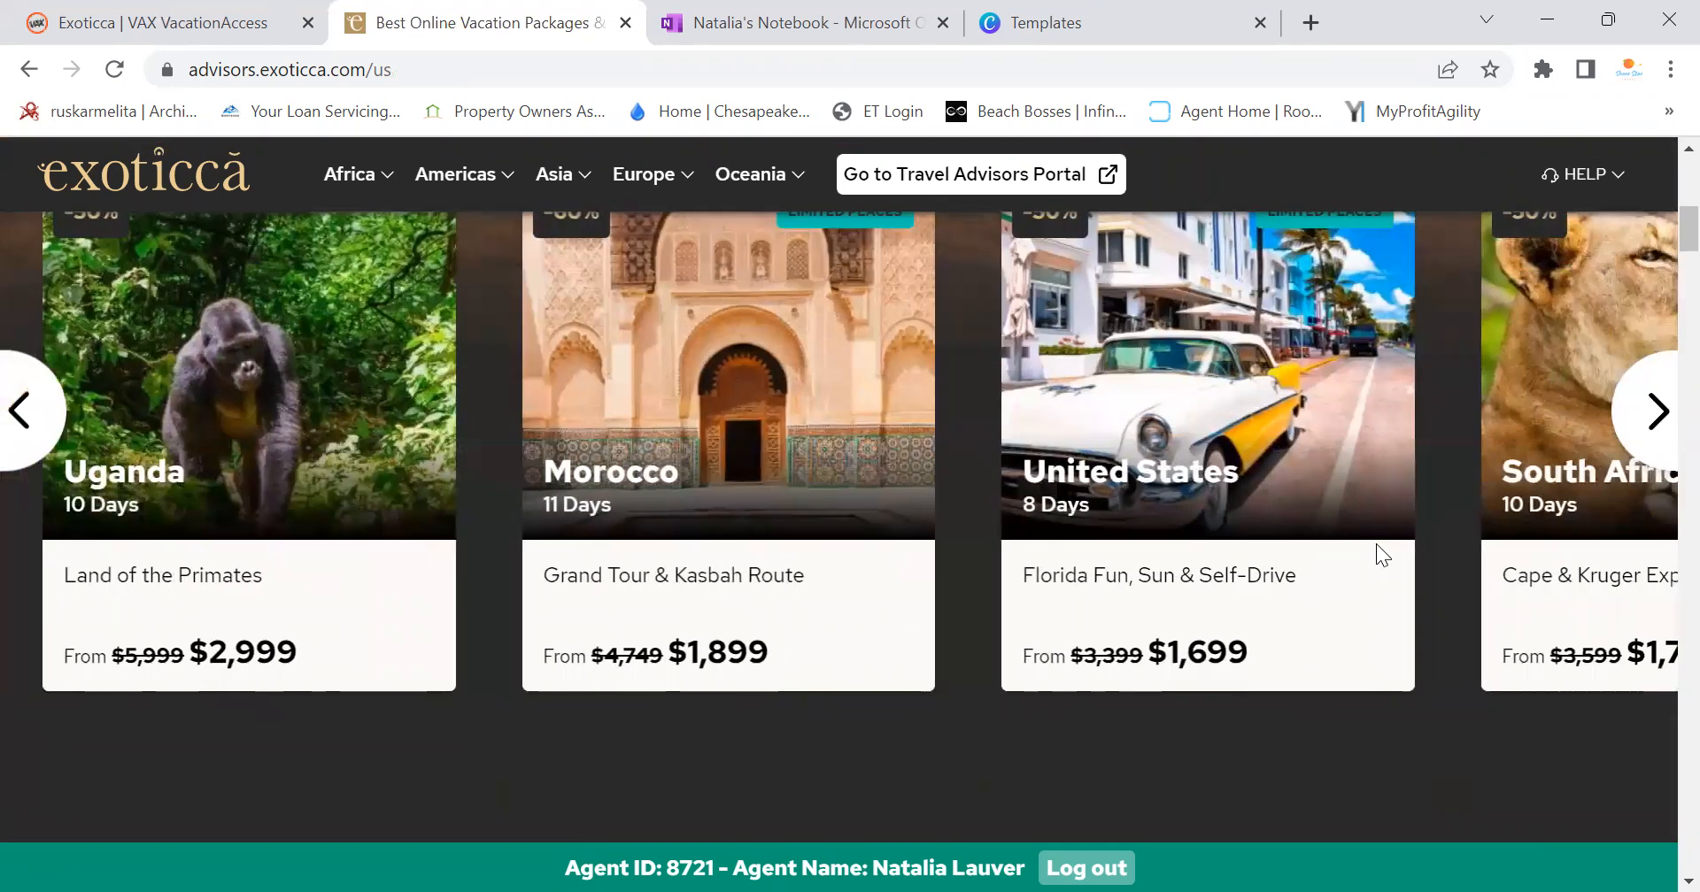
{"action": "scroll", "coordinate": [761, 573], "scroll_direction": "down", "scroll_amount": 10}
{"action": "scroll", "coordinate": [762, 574], "scroll_direction": "down", "scroll_amount": 3}
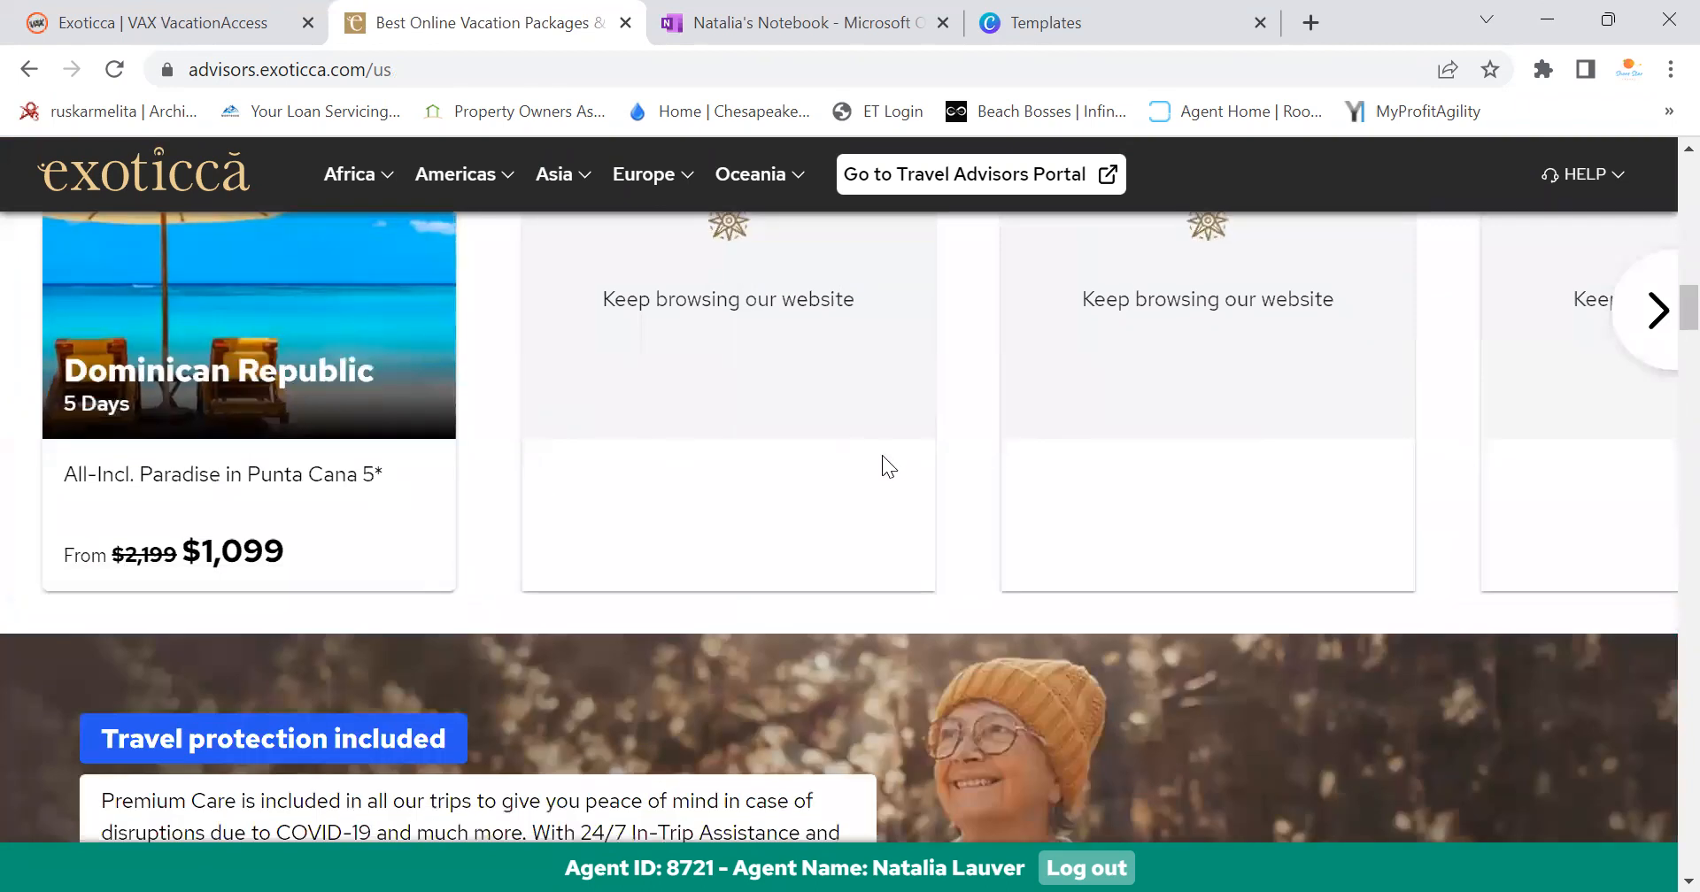
{"action": "scroll", "coordinate": [882, 455], "scroll_direction": "up", "scroll_amount": 3}
{"action": "left_click", "coordinate": [1656, 580]}
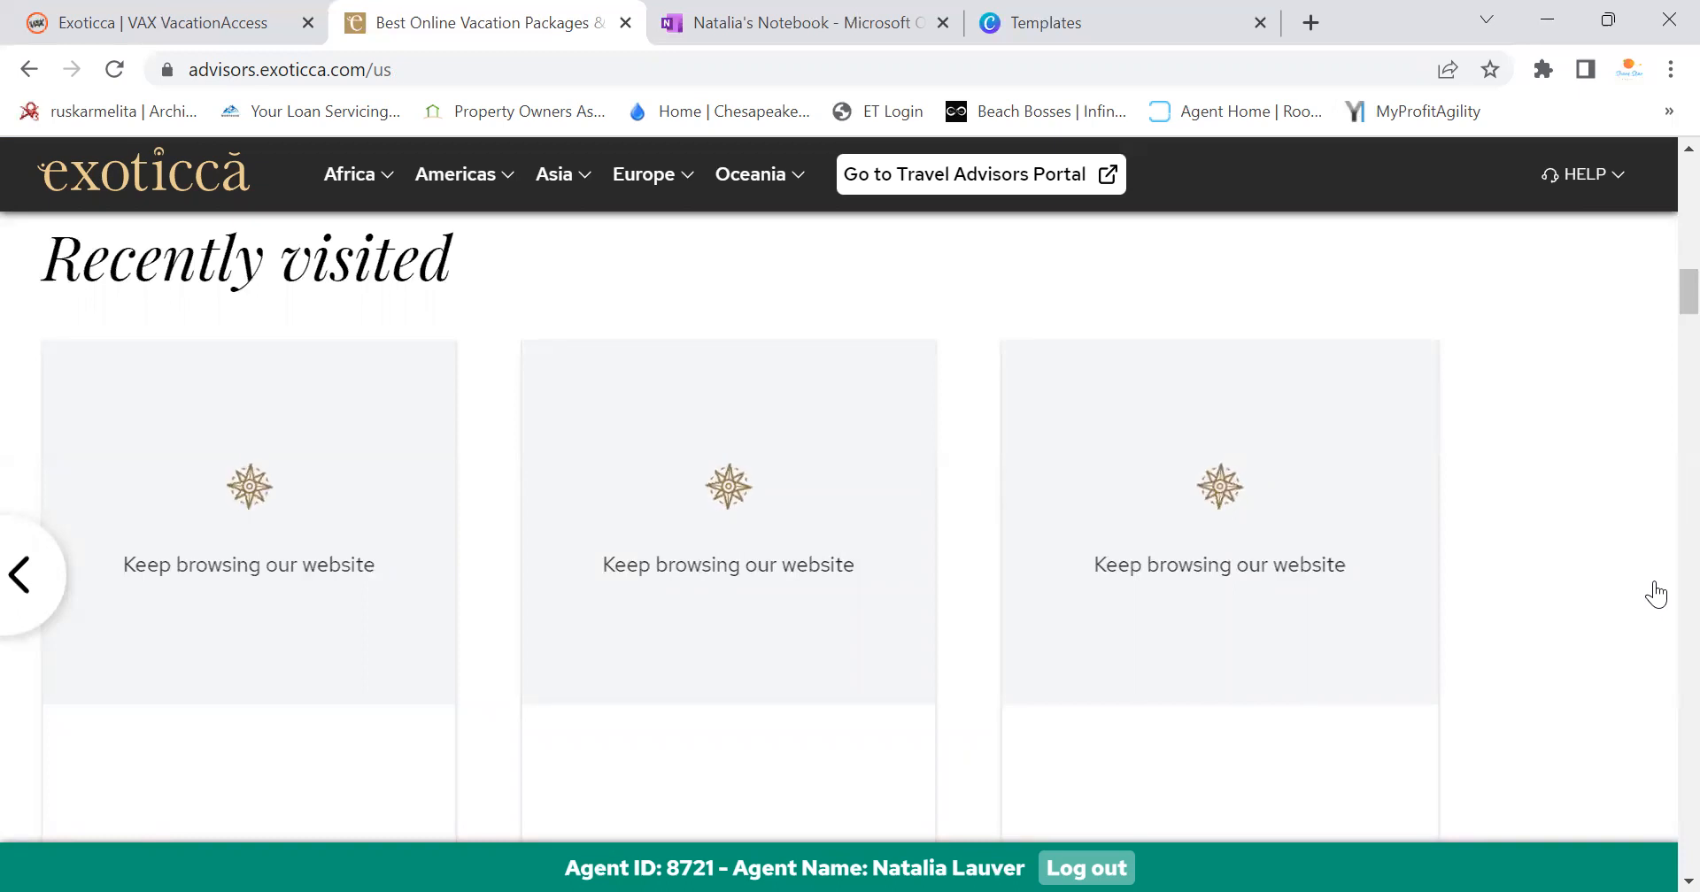
Page the deals carousel to its end, then move it back two cards
{"action": "scroll", "coordinate": [1660, 315], "scroll_direction": "up", "scroll_amount": 5}
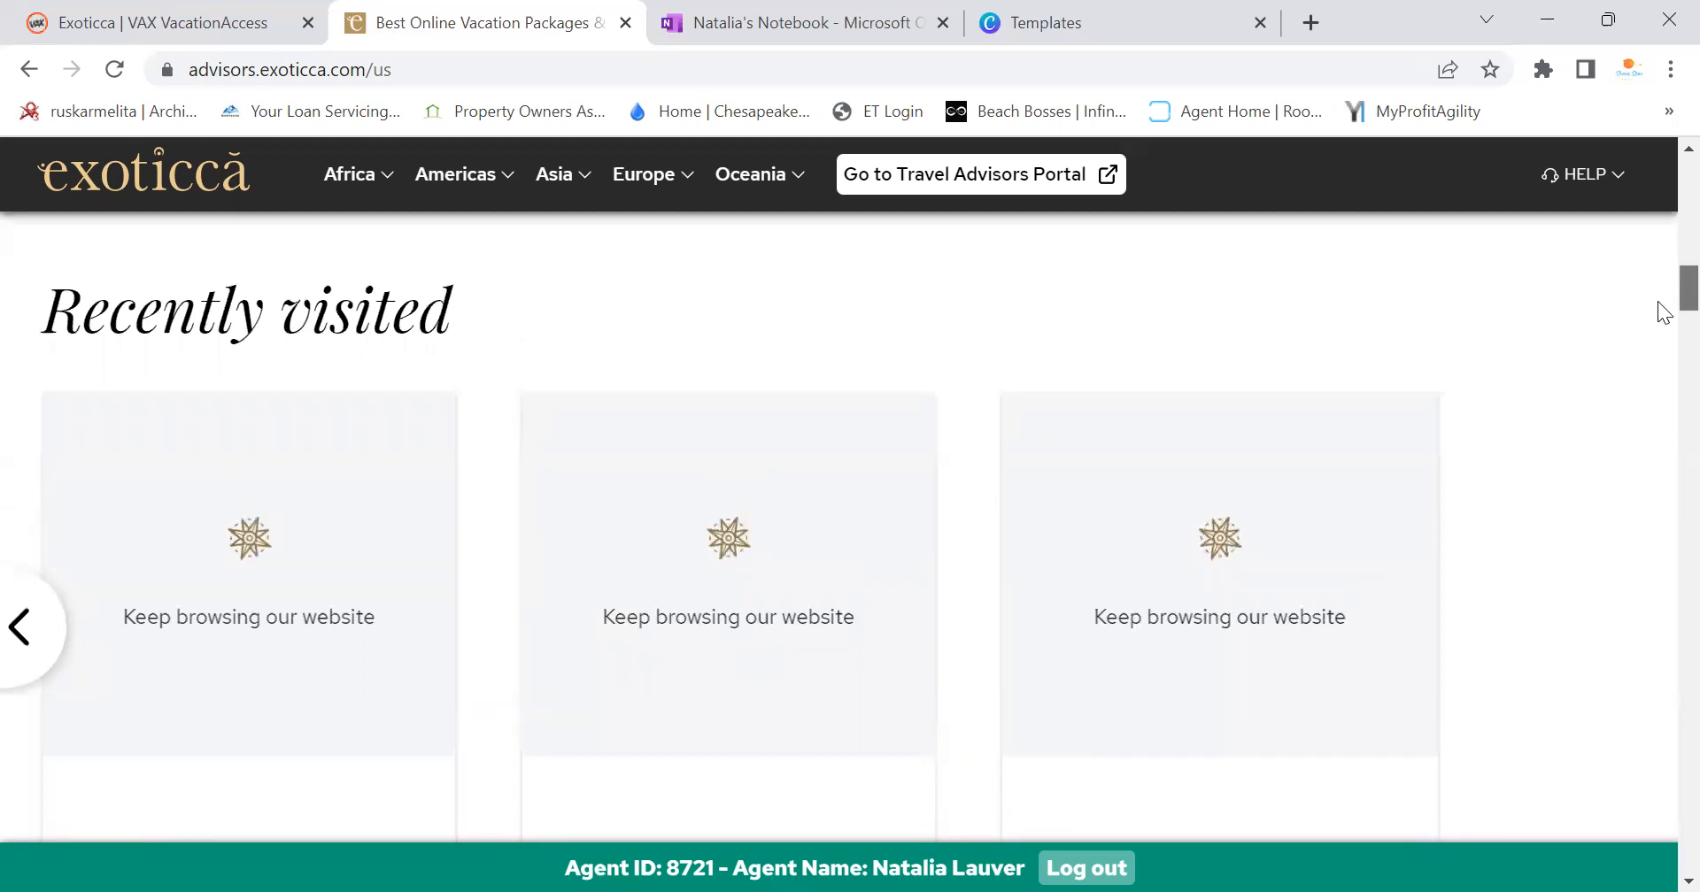
{"action": "scroll", "coordinate": [1657, 237], "scroll_direction": "up", "scroll_amount": 3}
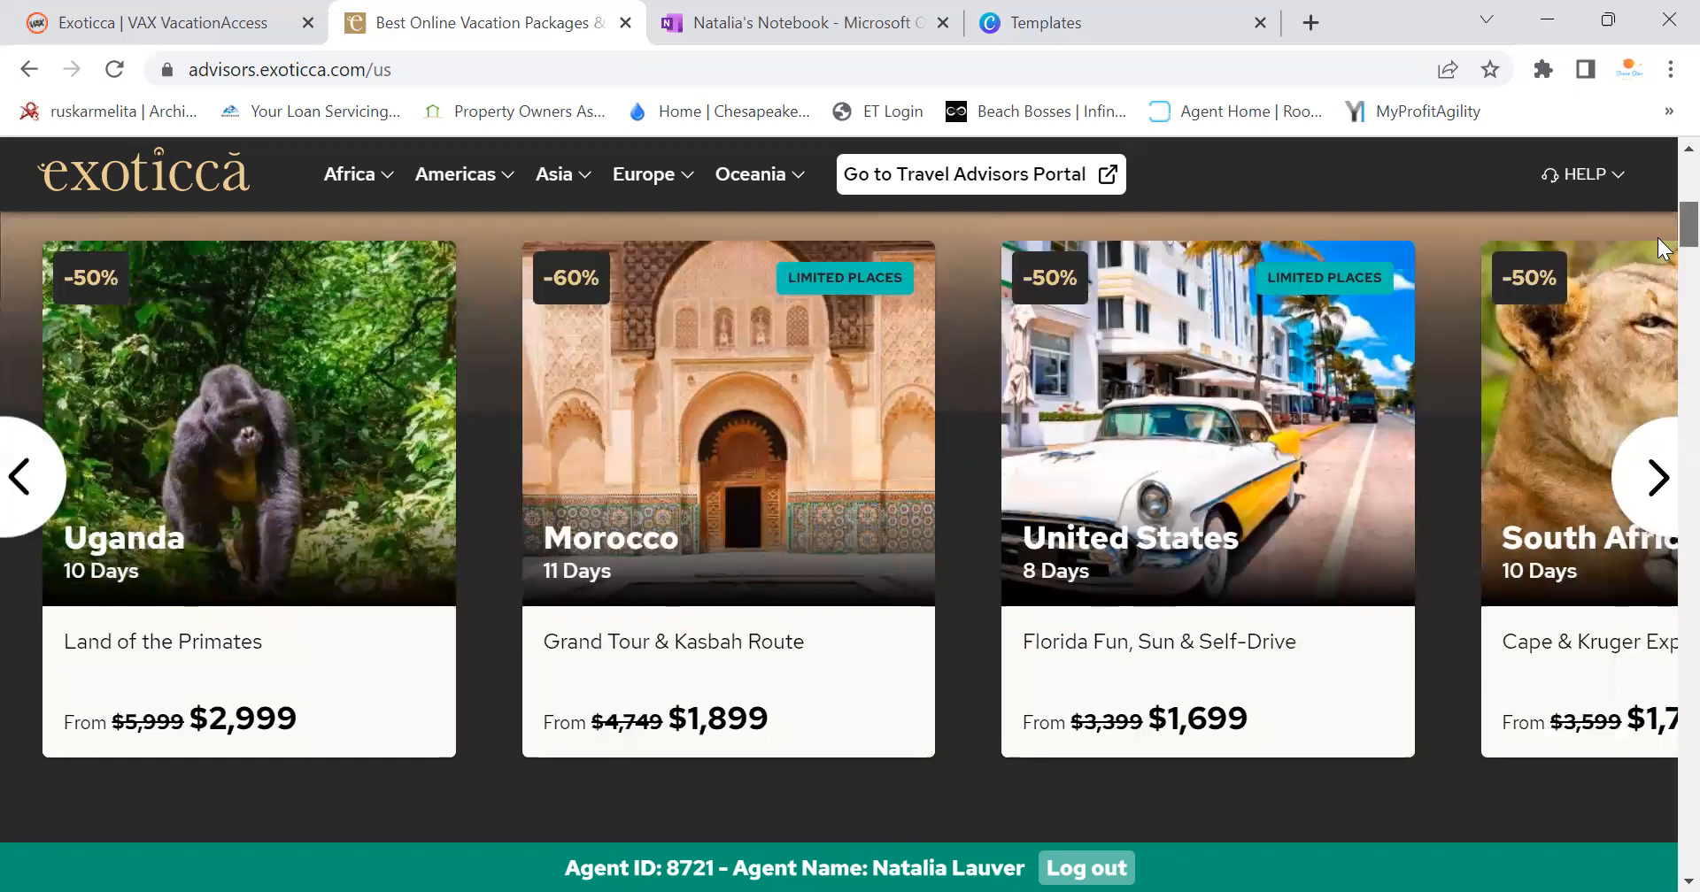
{"action": "left_click", "coordinate": [1658, 501]}
{"action": "left_click", "coordinate": [1658, 500]}
{"action": "left_click", "coordinate": [1659, 500]}
{"action": "left_click", "coordinate": [1658, 502]}
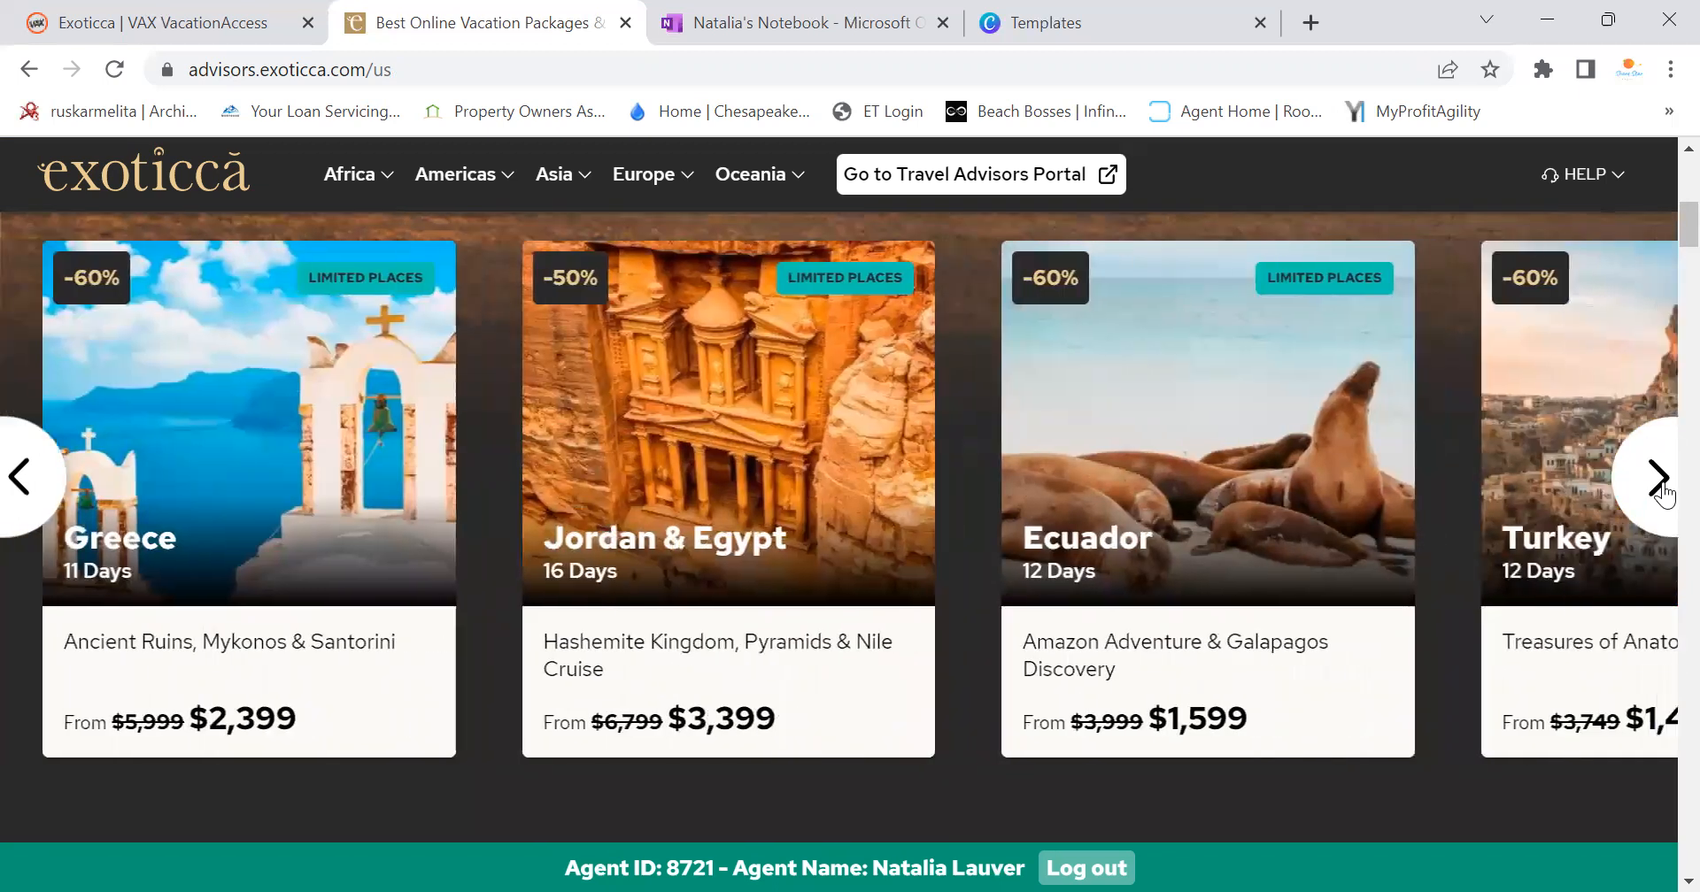
{"action": "left_click", "coordinate": [1658, 501]}
{"action": "scroll", "coordinate": [1662, 351], "scroll_direction": "down", "scroll_amount": 3}
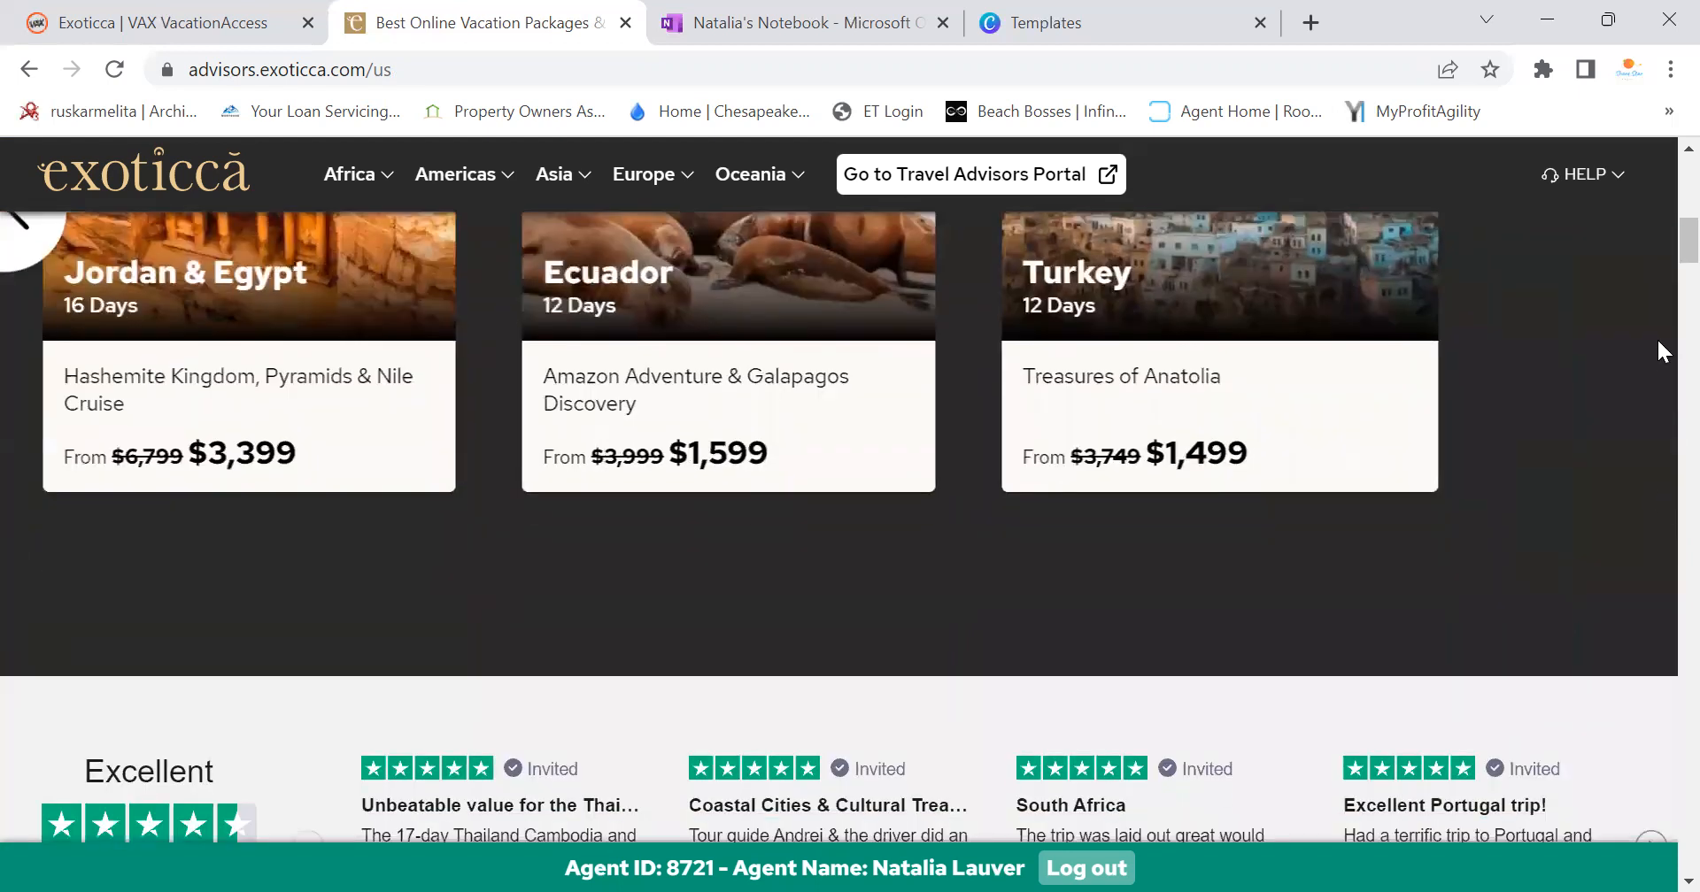
{"action": "scroll", "coordinate": [1655, 262], "scroll_direction": "up", "scroll_amount": 1}
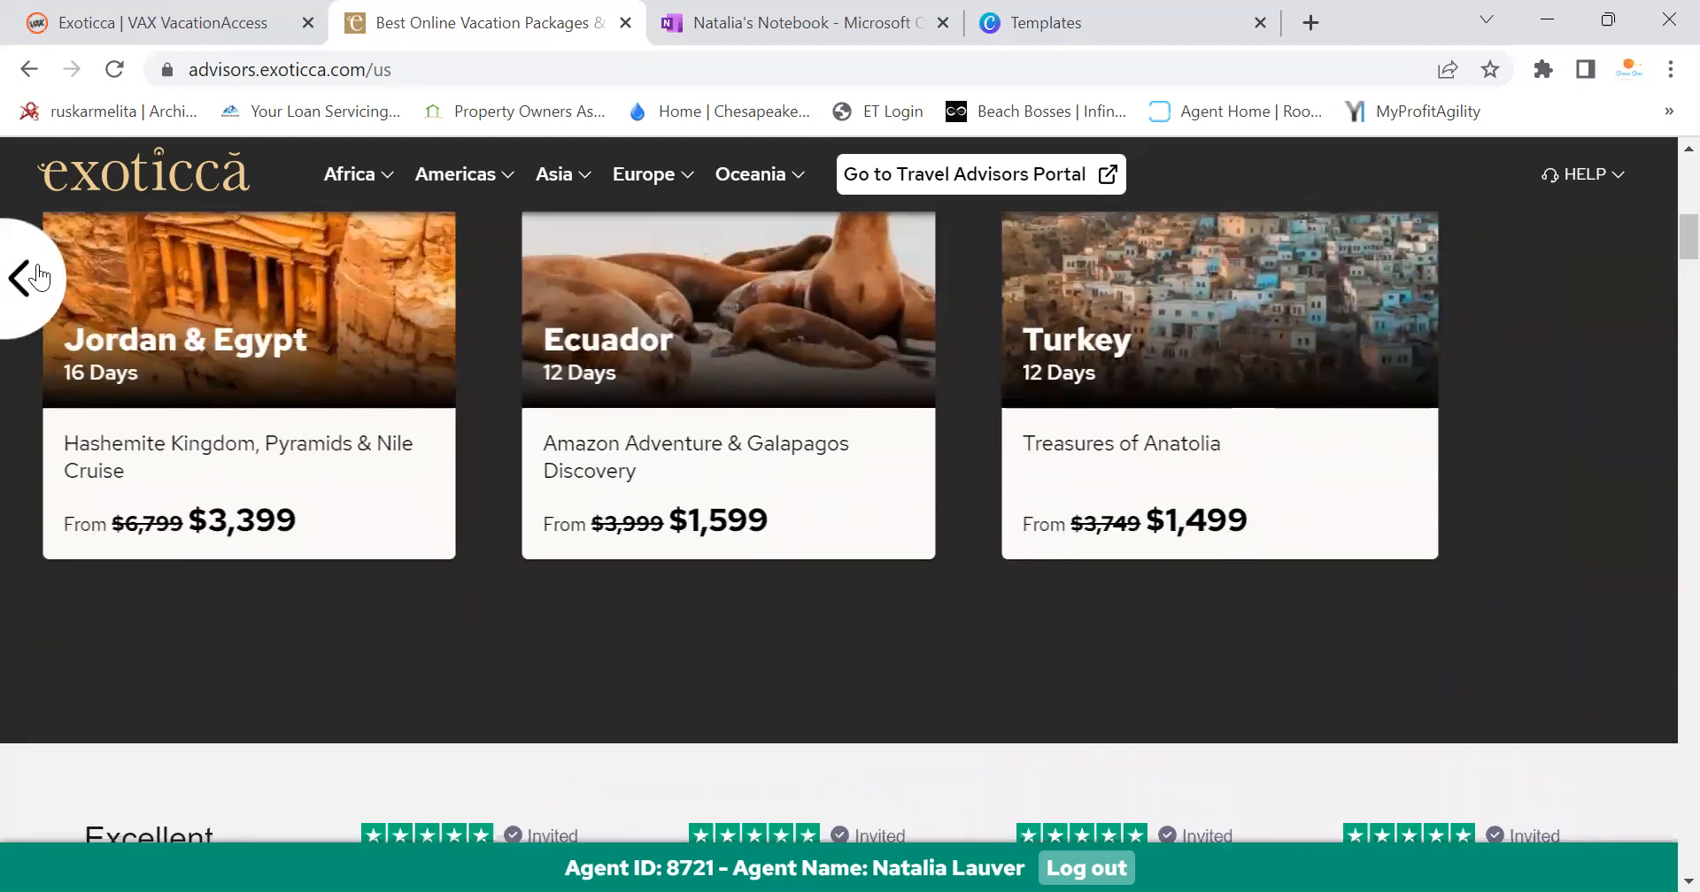
{"action": "left_click", "coordinate": [37, 278]}
{"action": "left_click", "coordinate": [37, 278]}
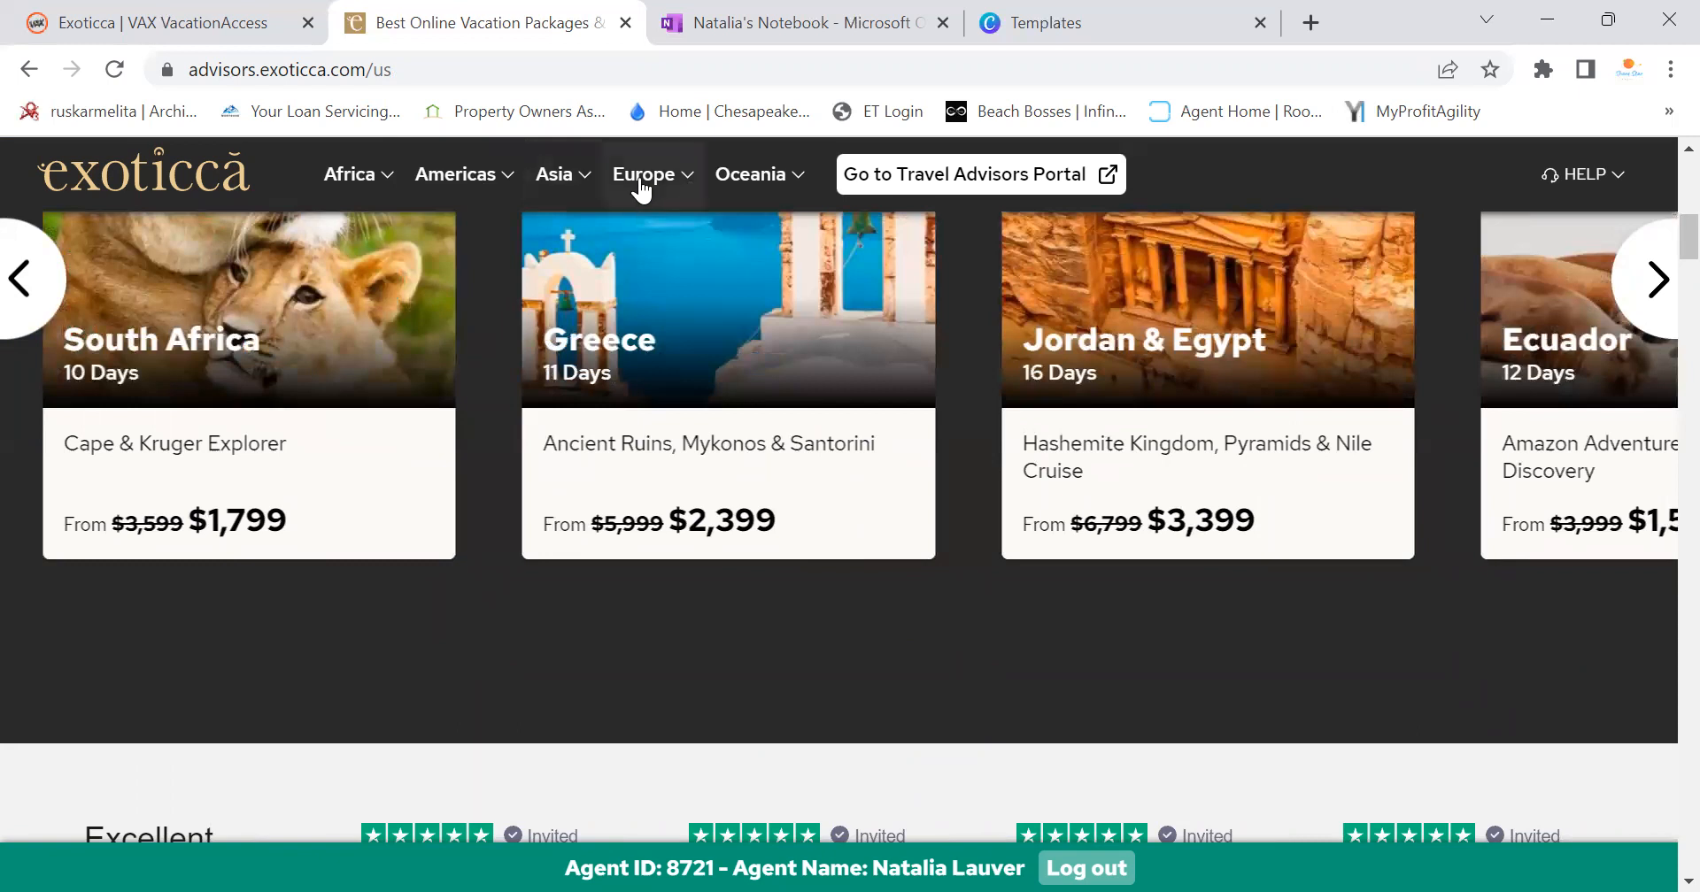
Open Italy (11) from the Europe menu, then the 9-day Escorted Colosseum, Cathedrals & Gondolas trip
{"action": "left_click", "coordinate": [643, 181]}
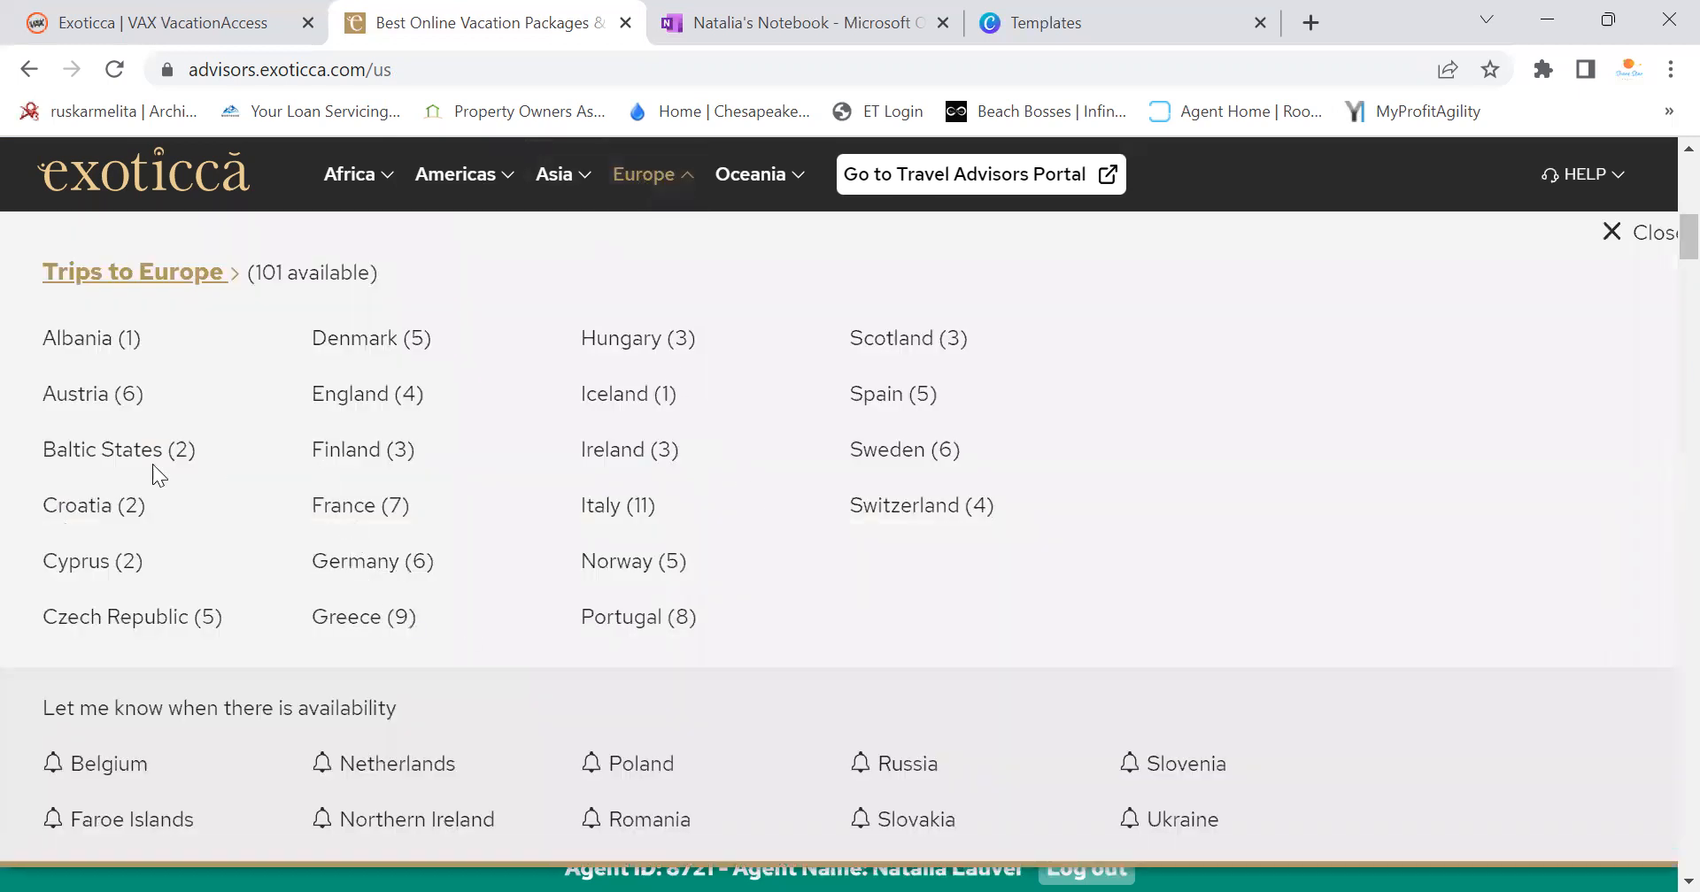
{"action": "left_click", "coordinate": [600, 505]}
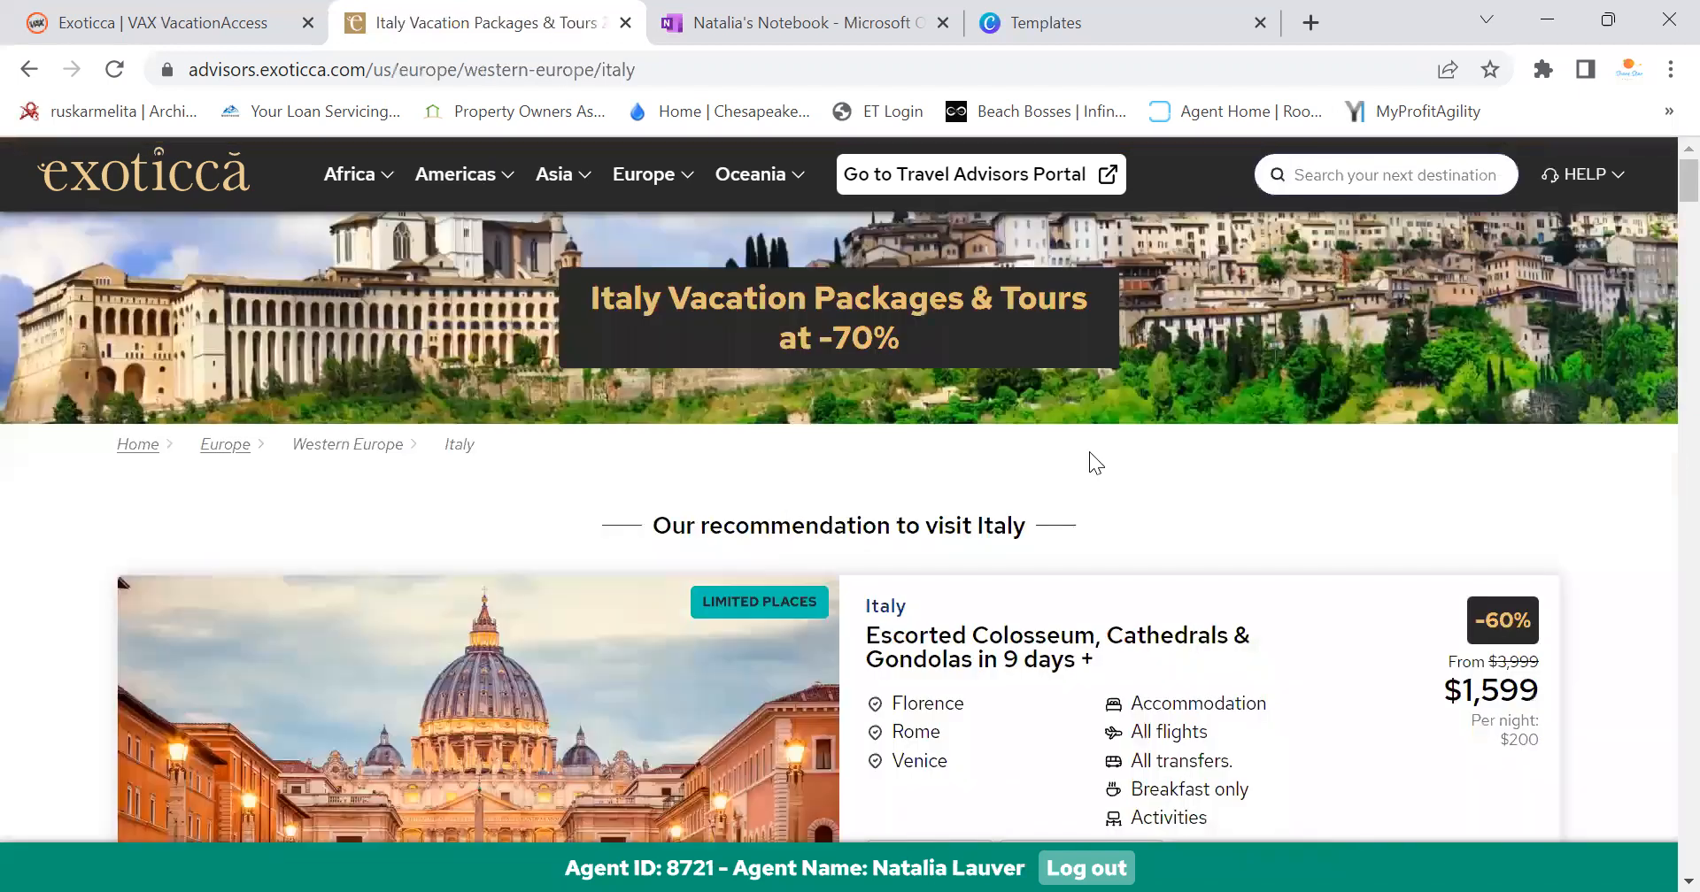
{"action": "scroll", "coordinate": [1082, 464], "scroll_direction": "down", "scroll_amount": 3}
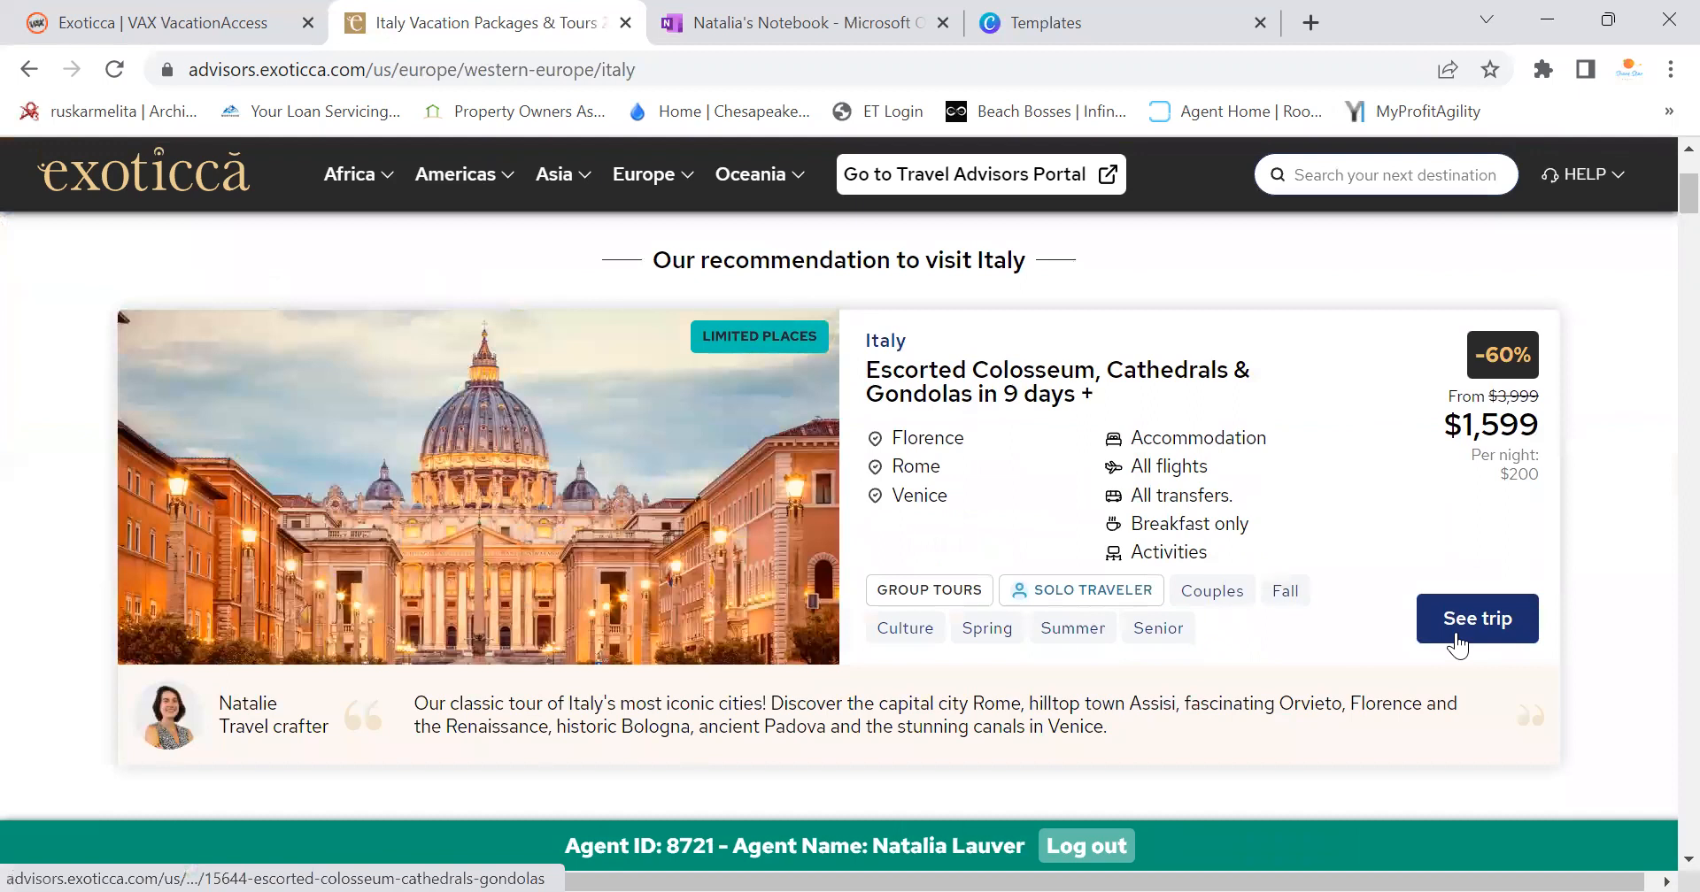
{"action": "left_click", "coordinate": [1456, 636]}
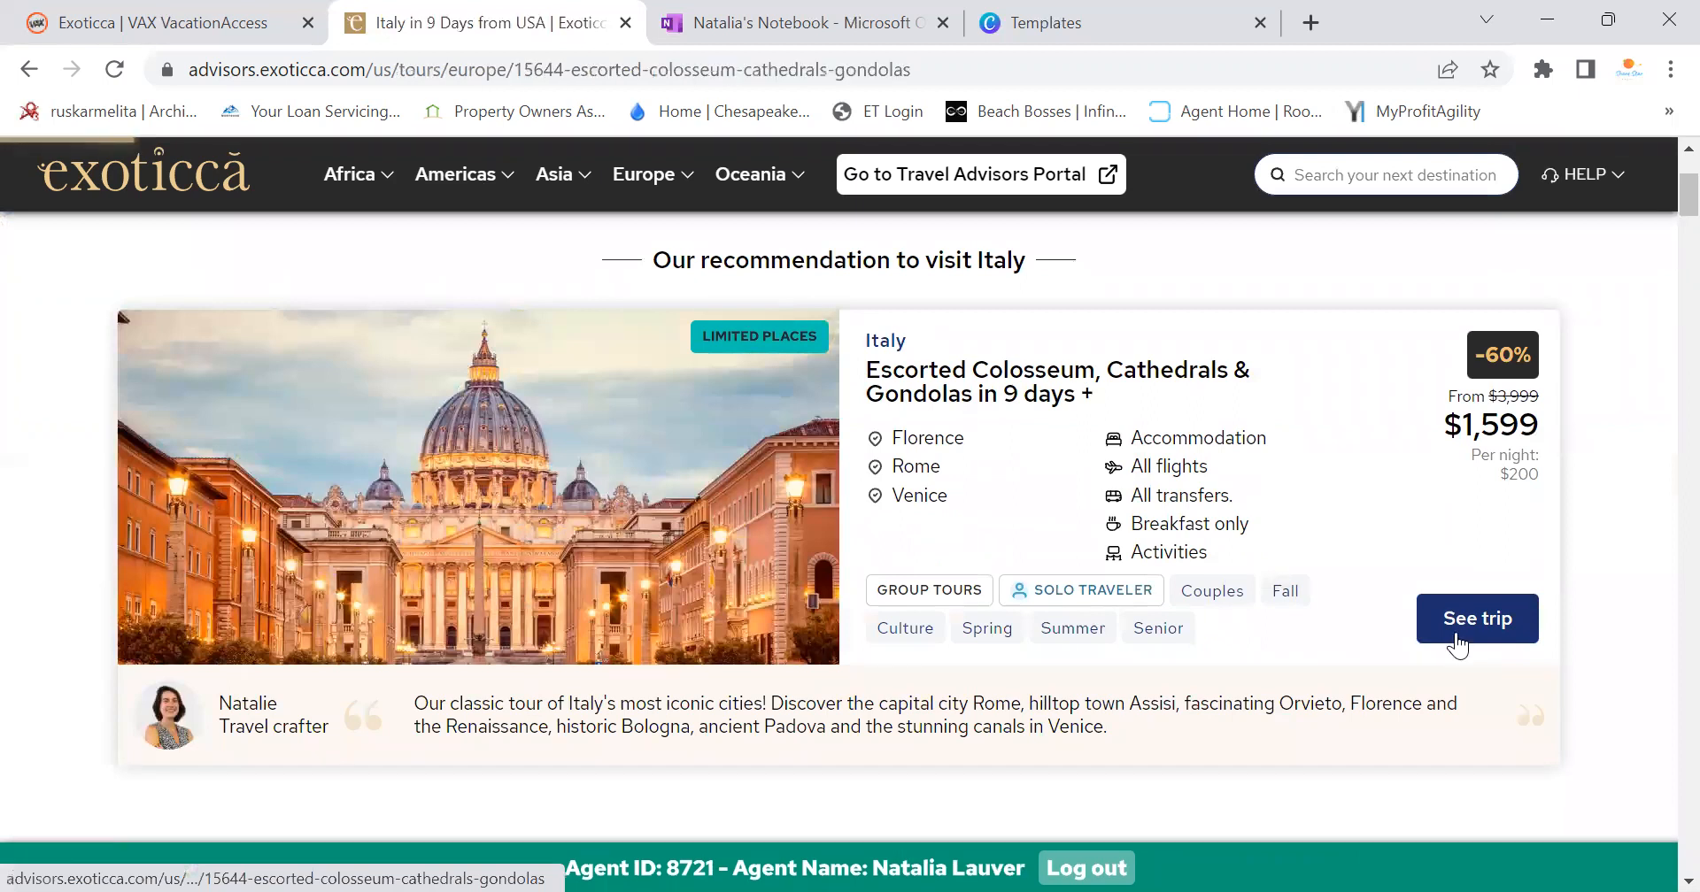
Review the departure city prices and keep Washington DC as the departure city
{"action": "scroll", "coordinate": [1146, 552], "scroll_direction": "down", "scroll_amount": 3}
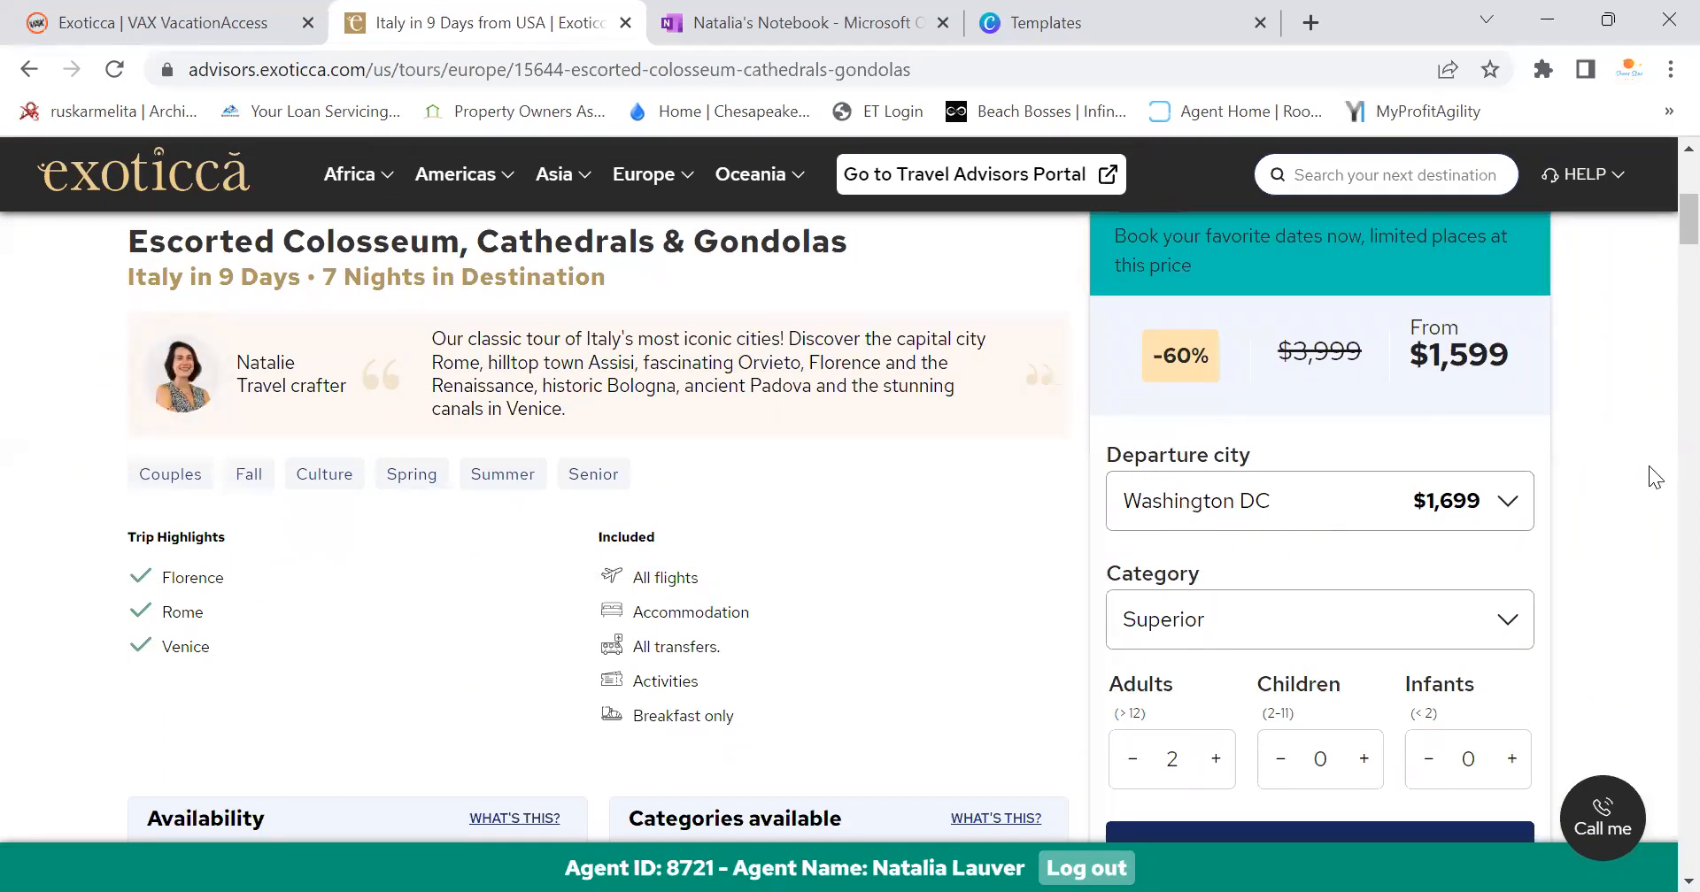
{"action": "left_click", "coordinate": [1531, 508]}
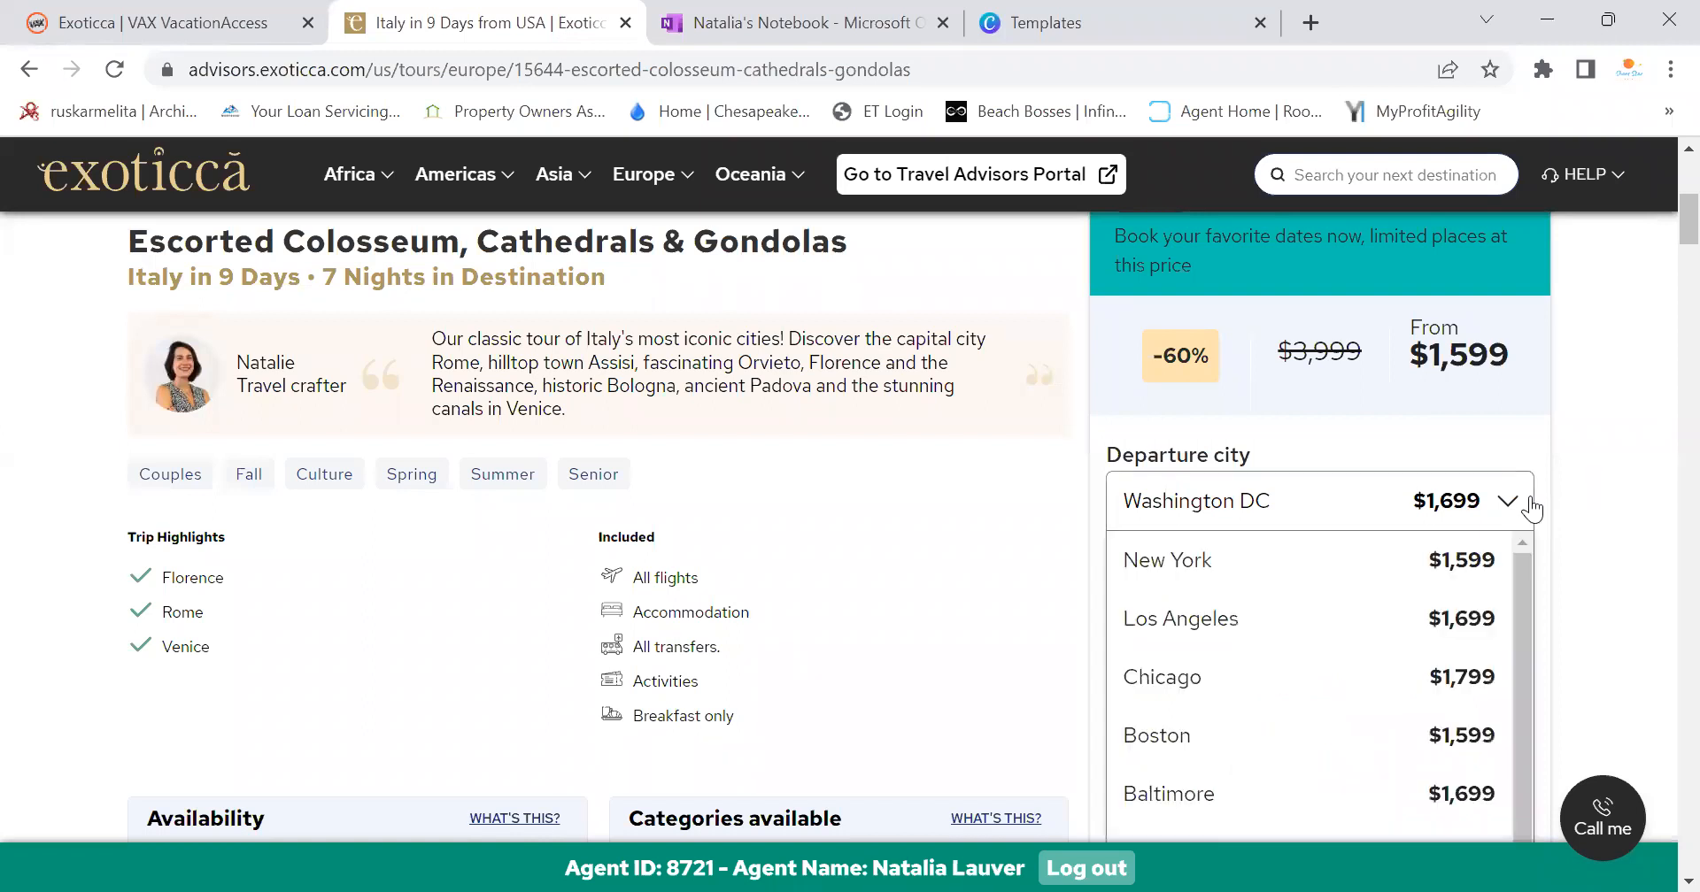
{"action": "scroll", "coordinate": [1661, 239], "scroll_direction": "down", "scroll_amount": 1}
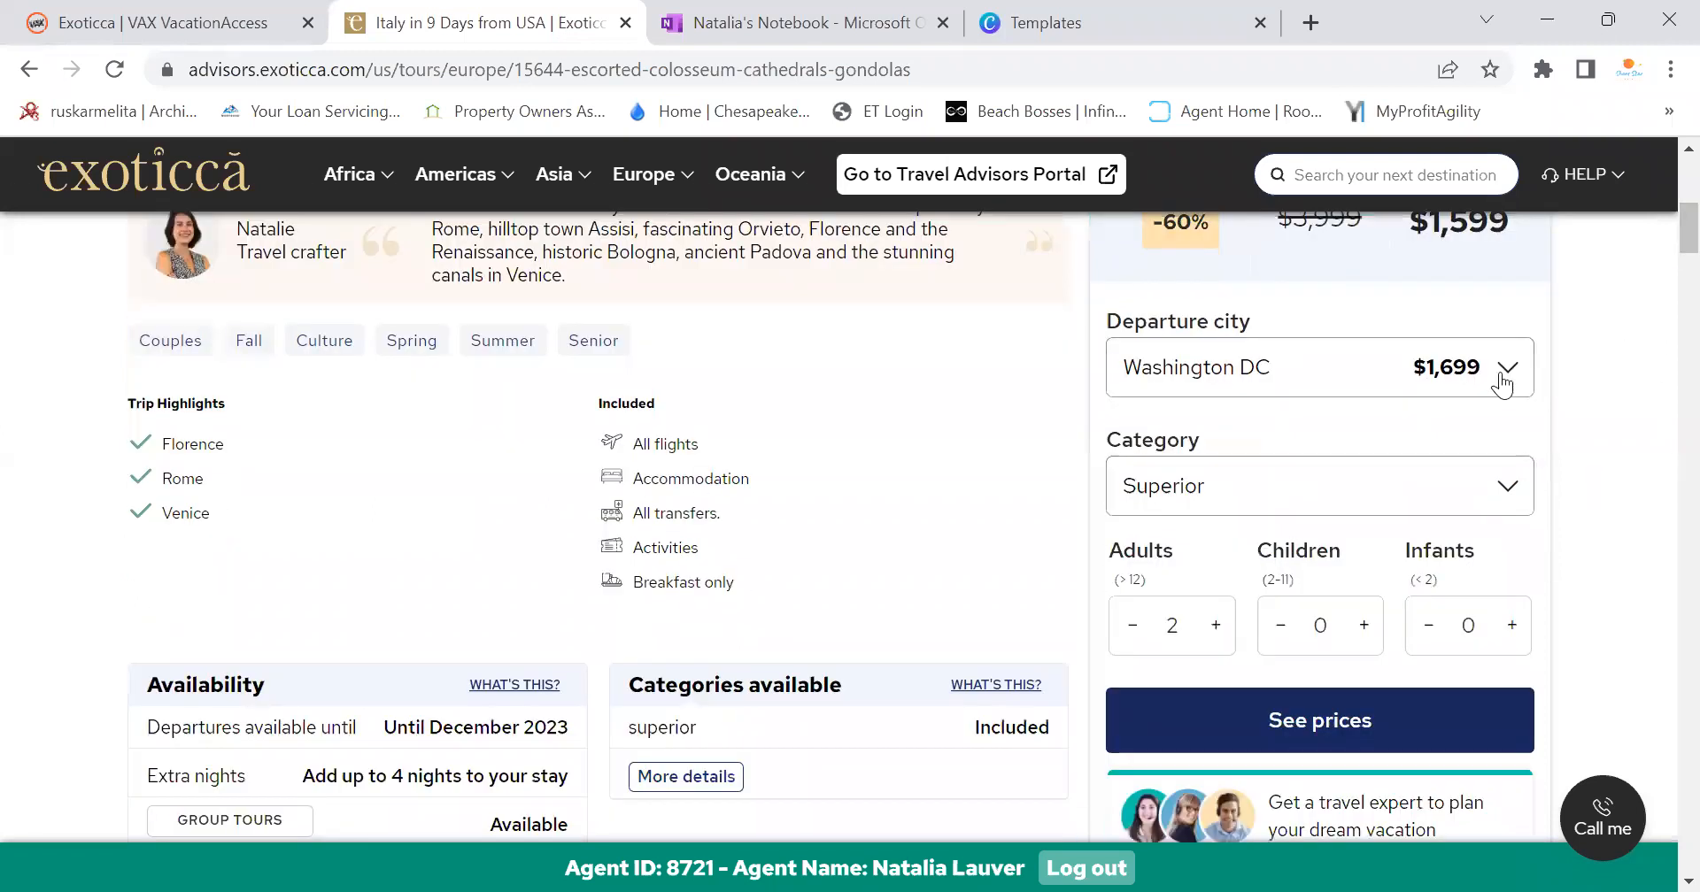
{"action": "left_click", "coordinate": [1505, 370]}
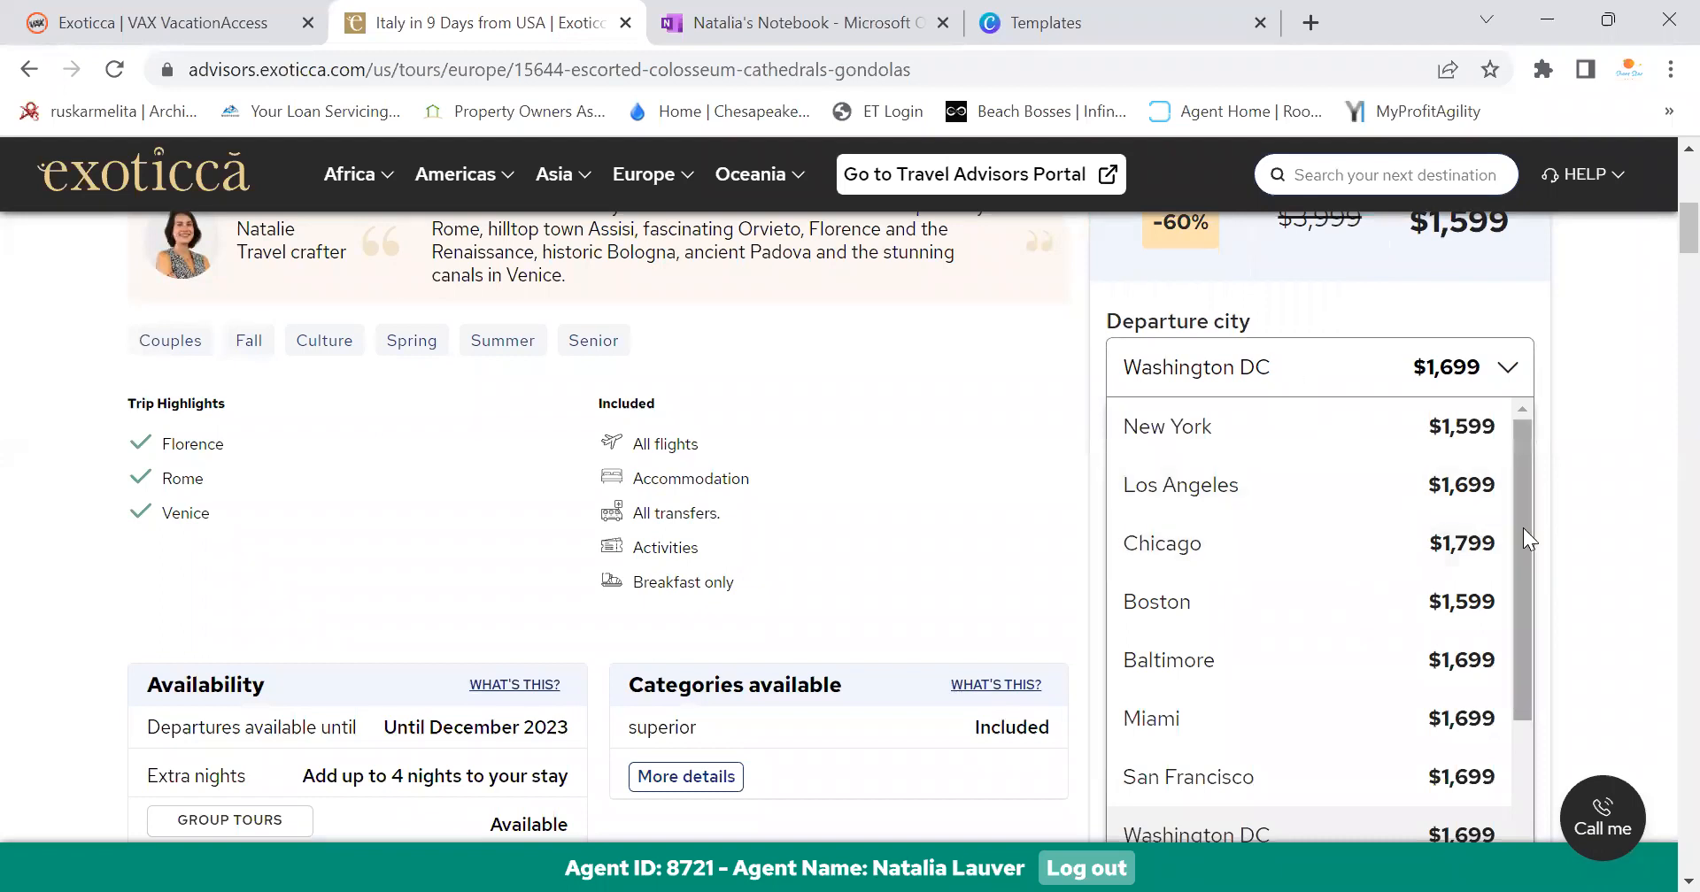
{"action": "scroll", "coordinate": [1527, 576], "scroll_direction": "down", "scroll_amount": 1}
{"action": "scroll", "coordinate": [1527, 572], "scroll_direction": "down", "scroll_amount": 3}
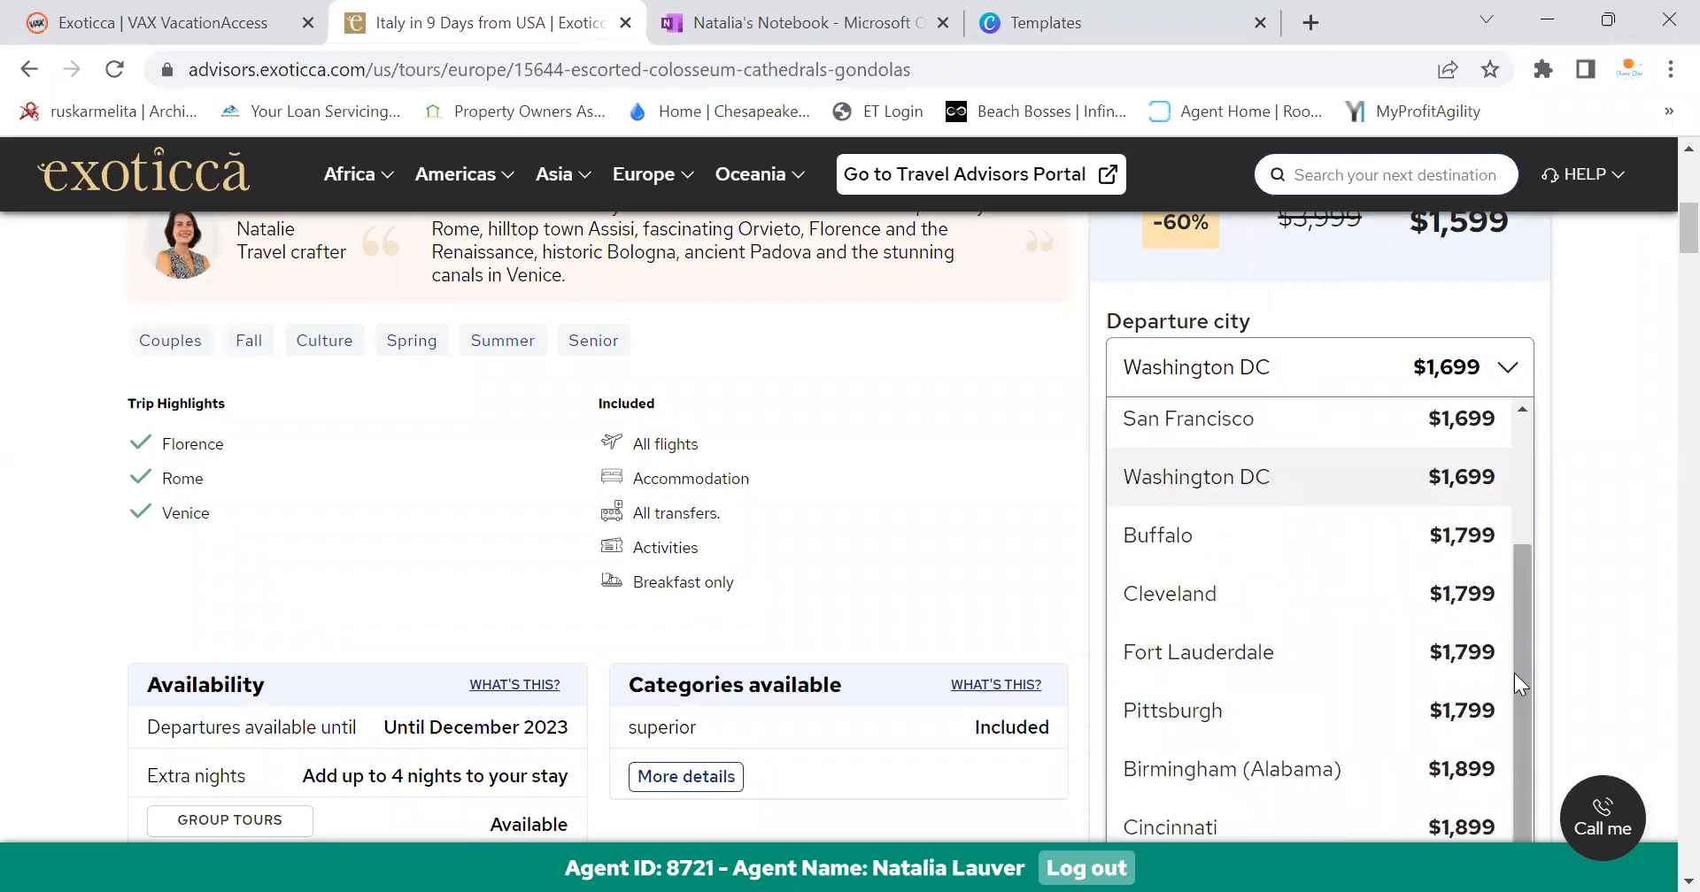
{"action": "scroll", "coordinate": [1505, 576], "scroll_direction": "up", "scroll_amount": 4}
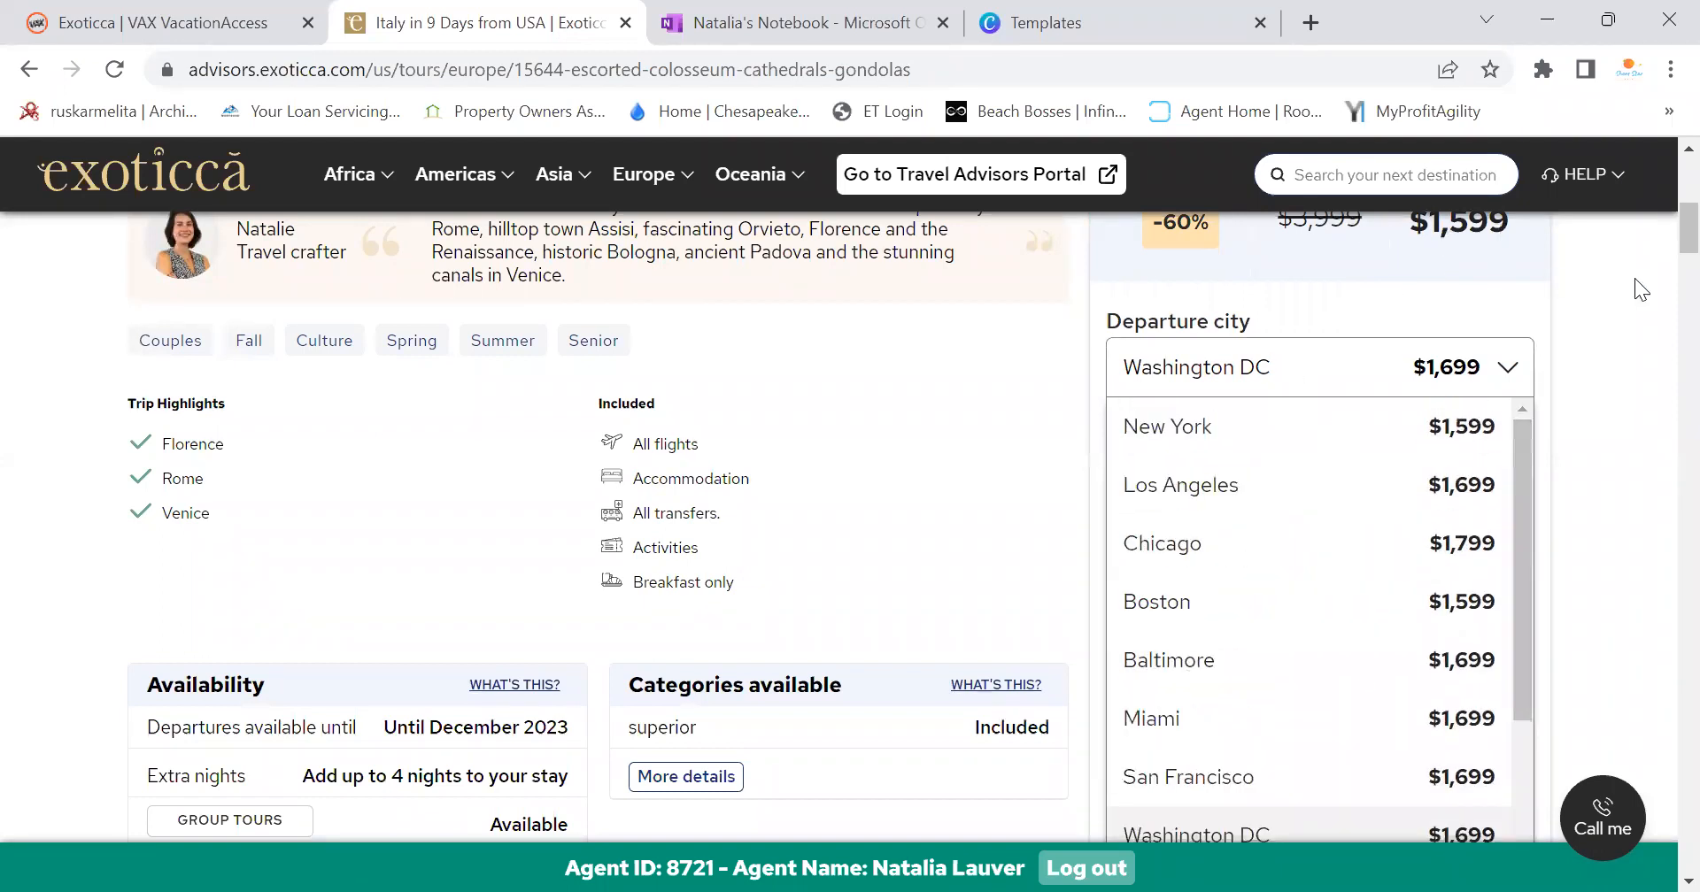
{"action": "scroll", "coordinate": [1593, 310], "scroll_direction": "up", "scroll_amount": 1}
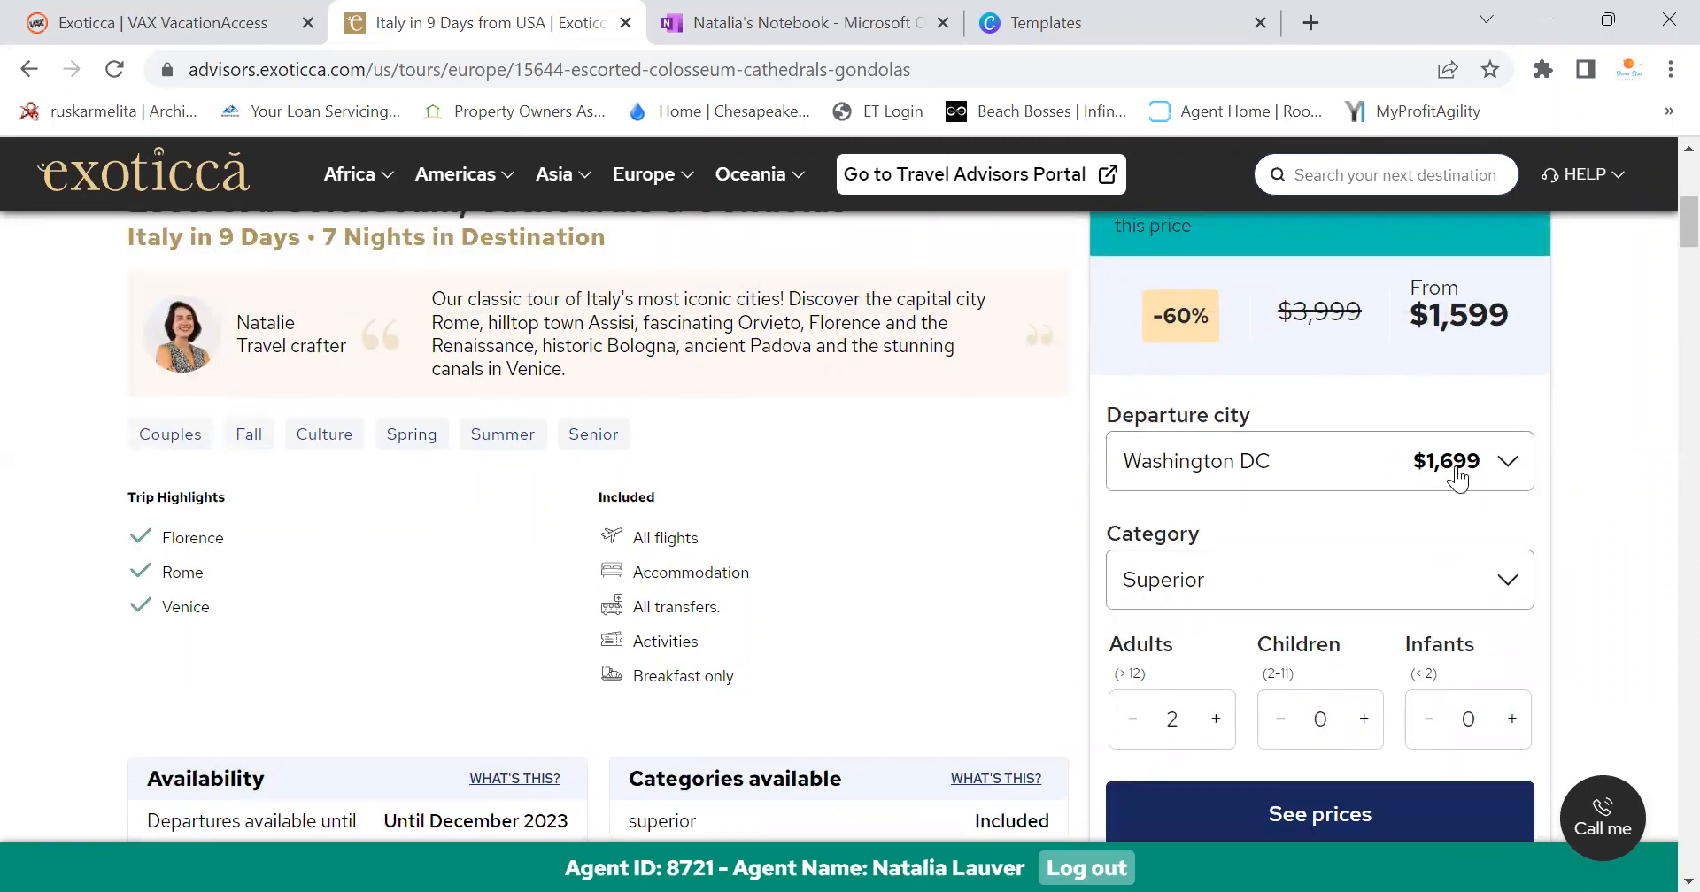
{"action": "left_click", "coordinate": [1517, 471]}
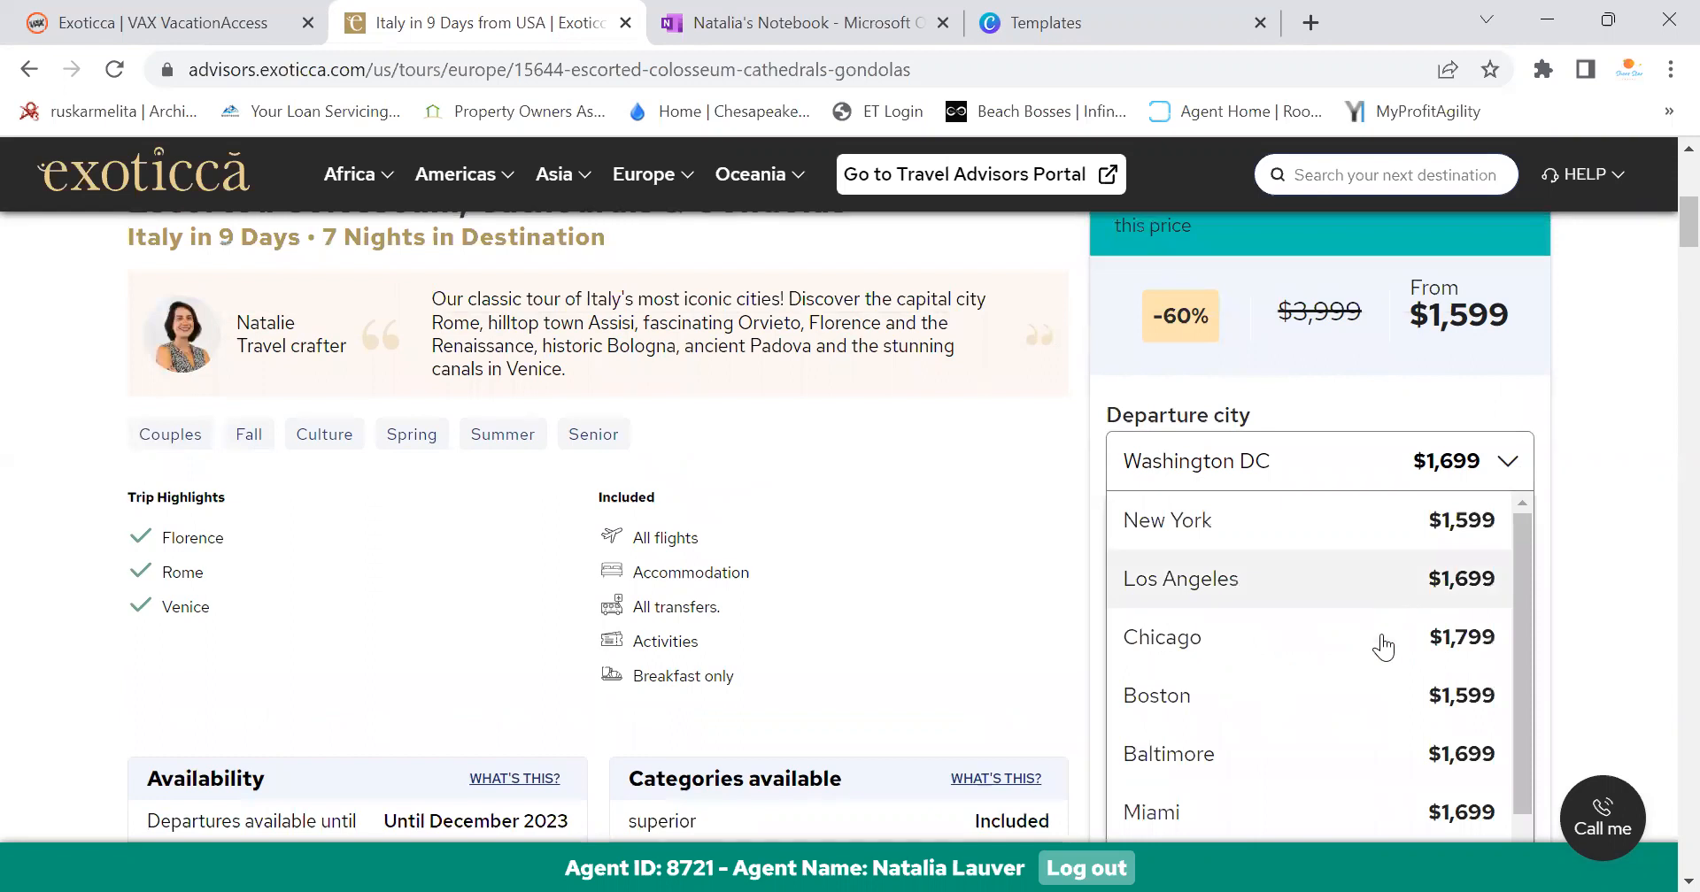
{"action": "scroll", "coordinate": [1381, 655], "scroll_direction": "down", "scroll_amount": 1}
{"action": "scroll", "coordinate": [1386, 677], "scroll_direction": "down", "scroll_amount": 5}
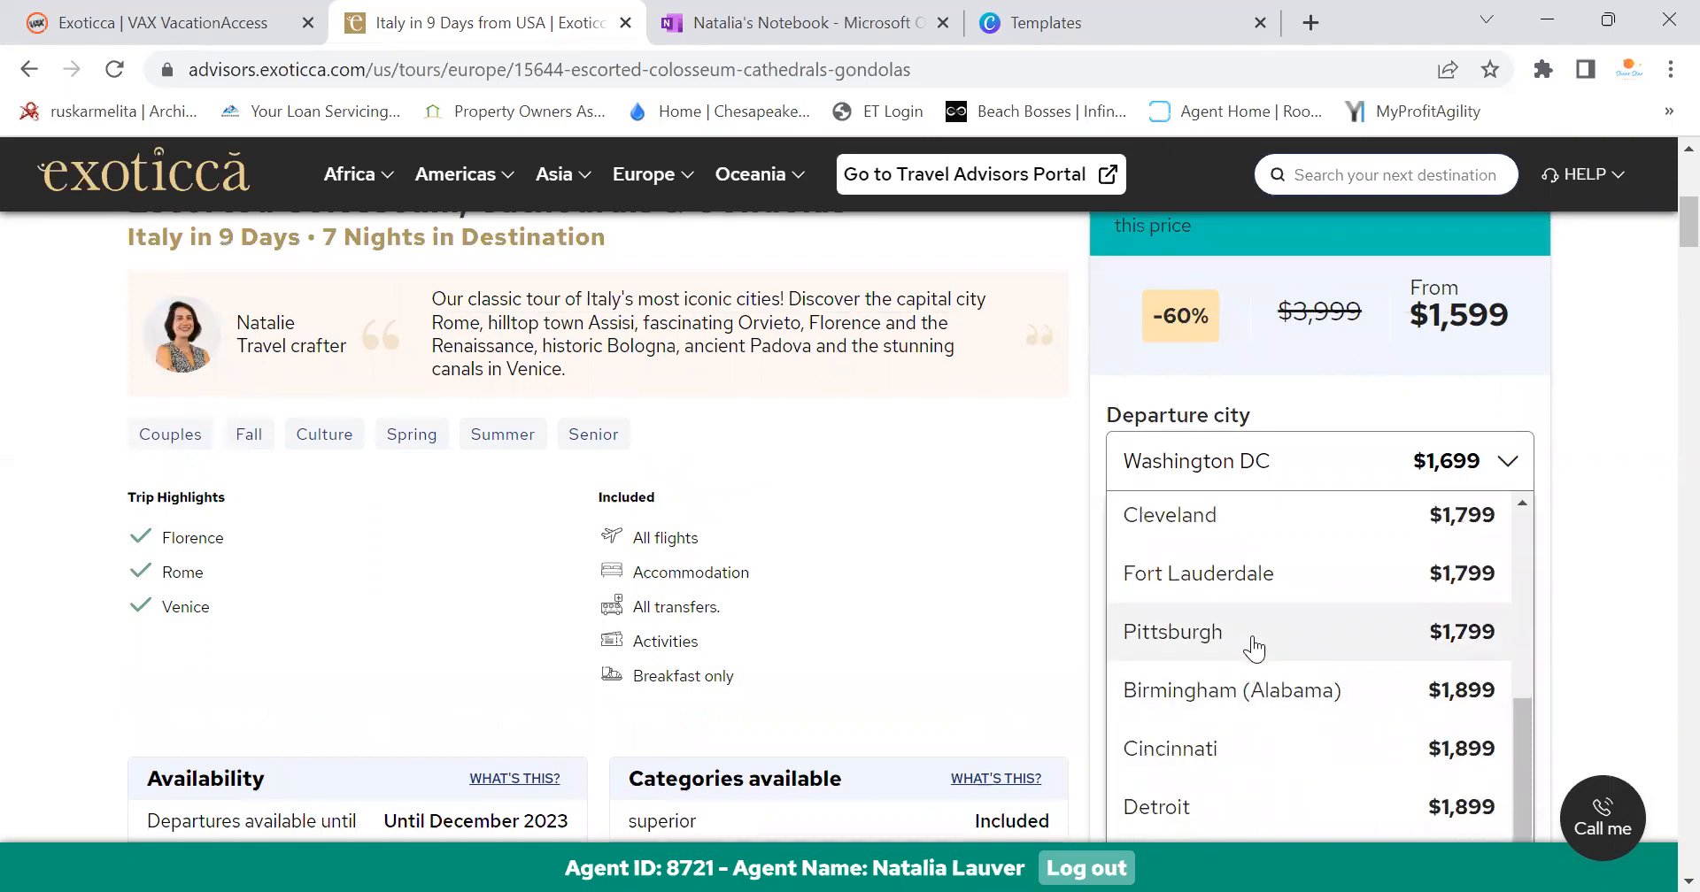
{"action": "scroll", "coordinate": [1252, 655], "scroll_direction": "up", "scroll_amount": 3}
{"action": "left_click", "coordinate": [1256, 682]}
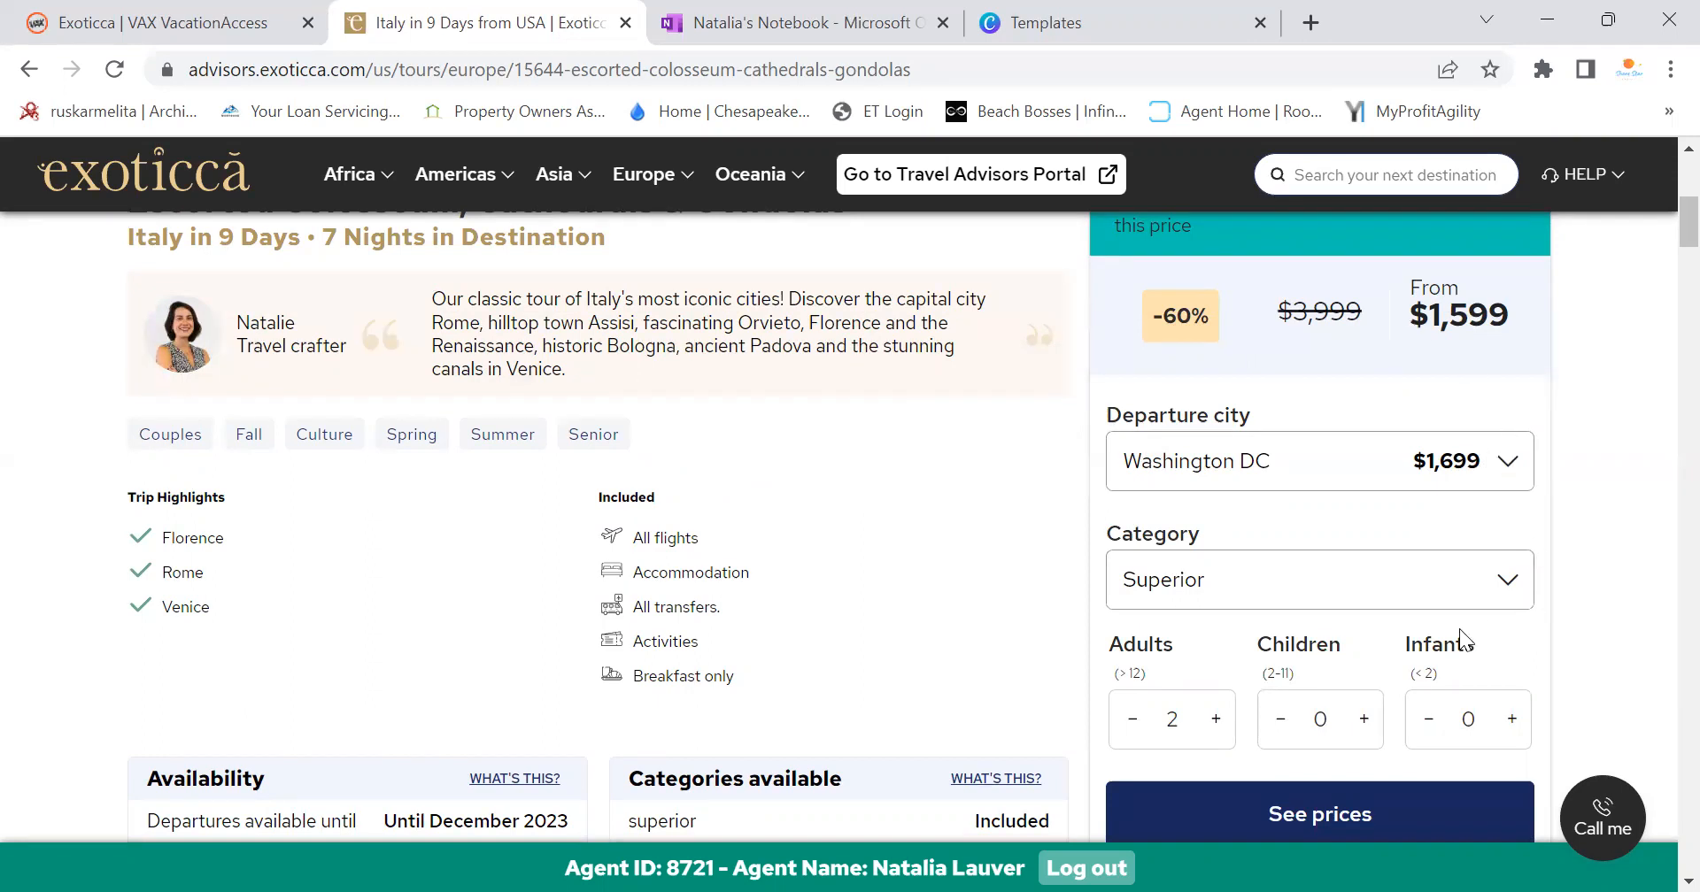
Keep Superior as the hotel category and scroll down through the itinerary
{"action": "left_click", "coordinate": [1503, 582]}
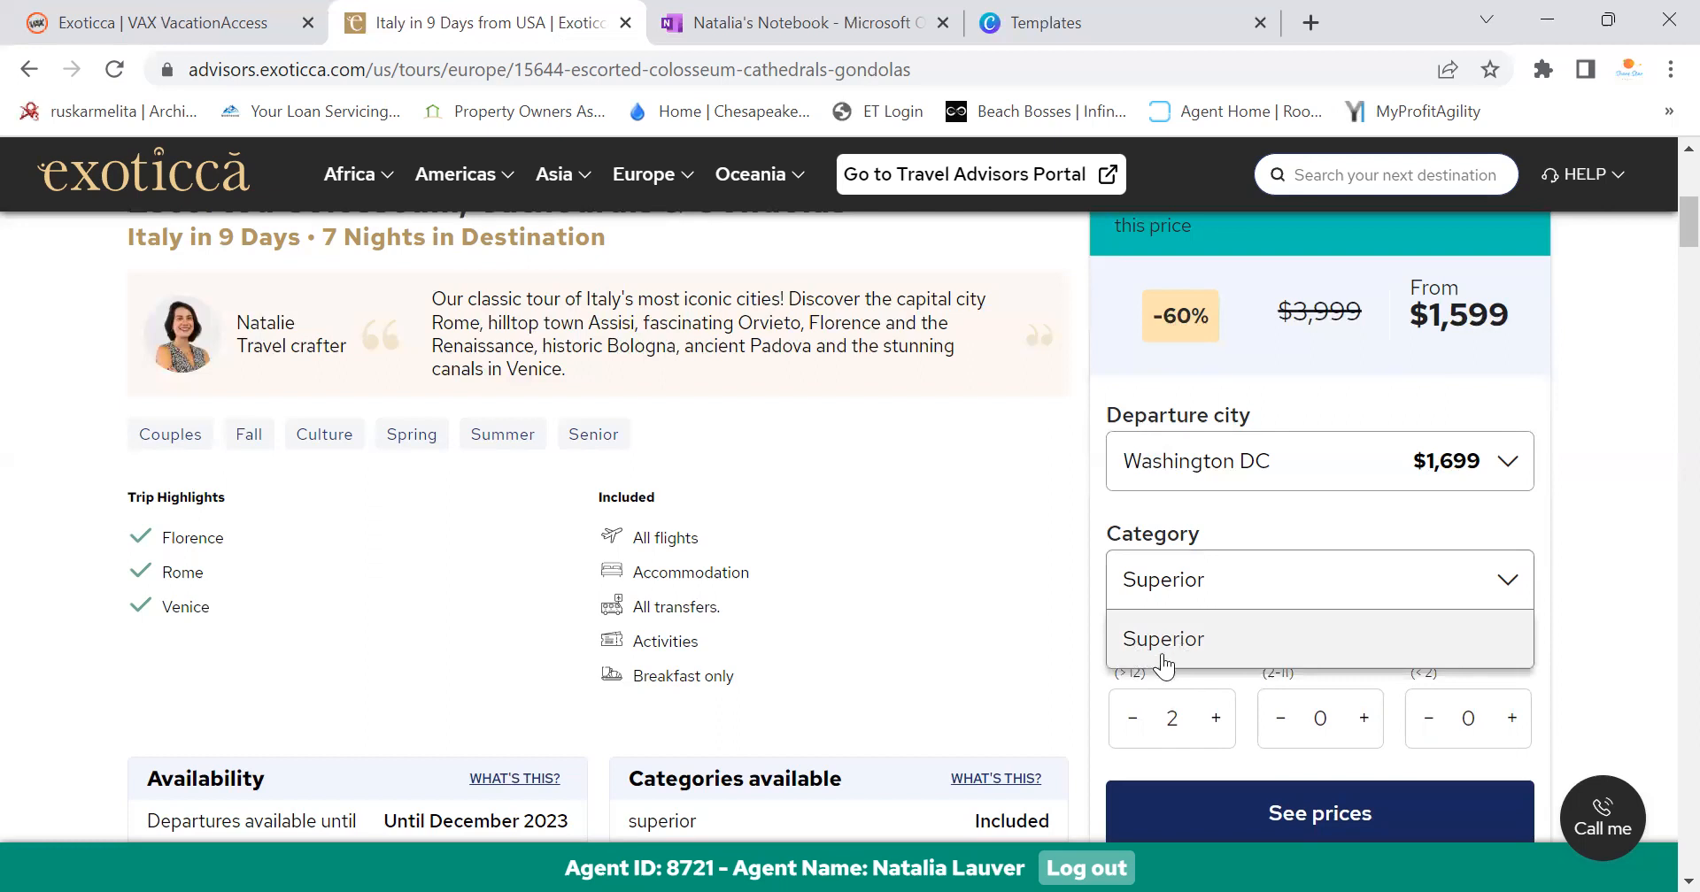
{"action": "left_click", "coordinate": [1192, 650]}
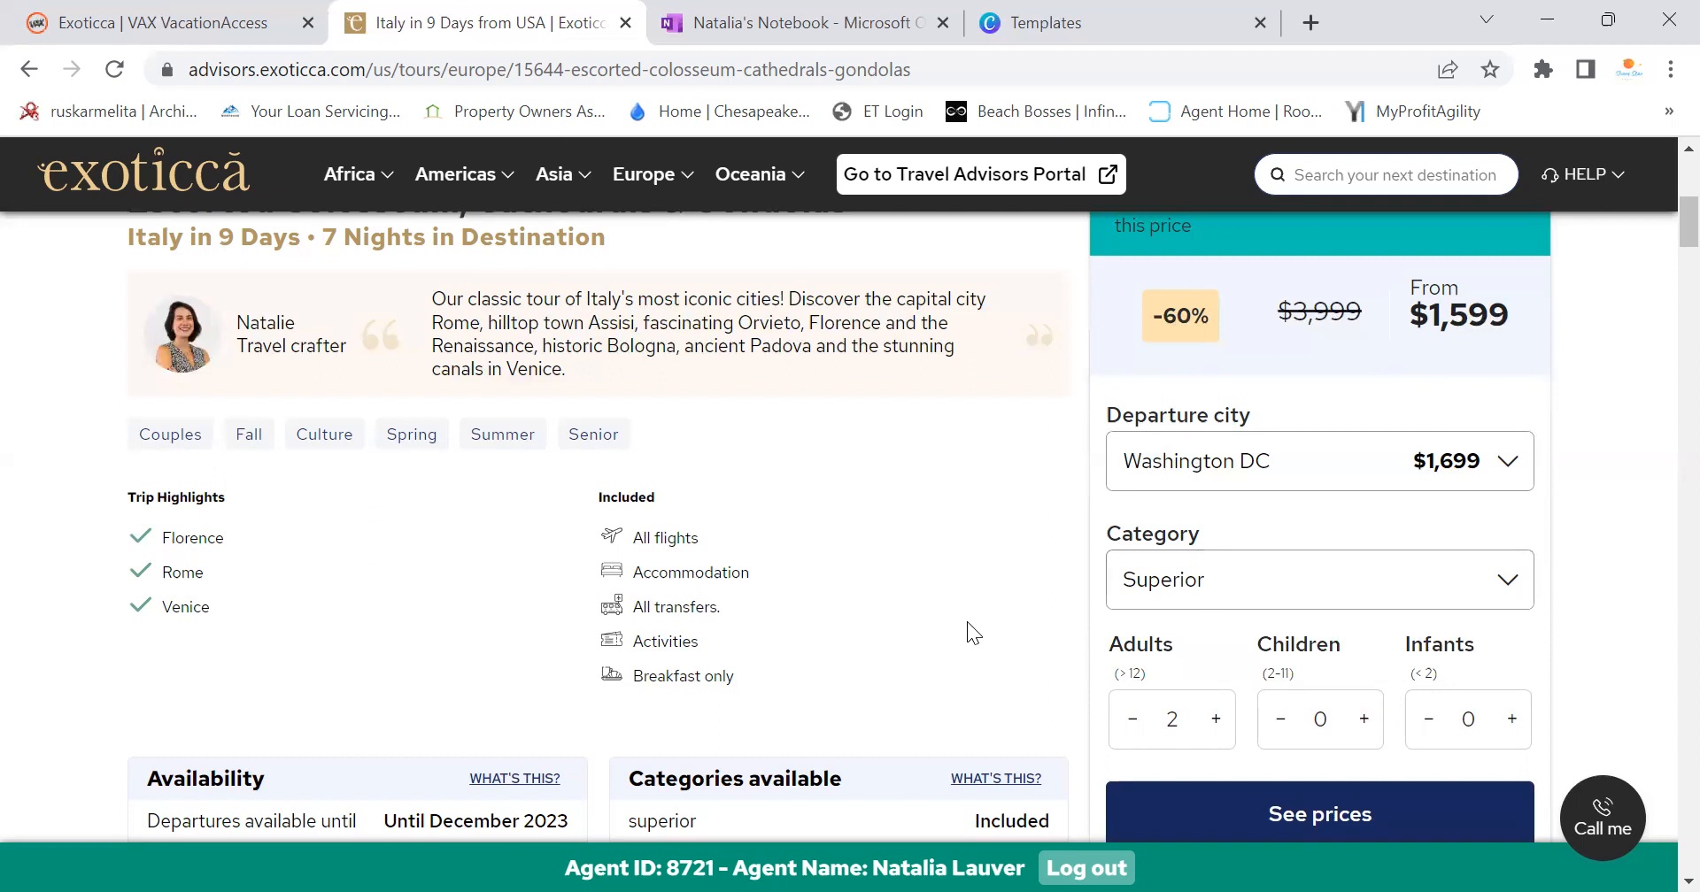
{"action": "scroll", "coordinate": [819, 630], "scroll_direction": "down", "scroll_amount": 3}
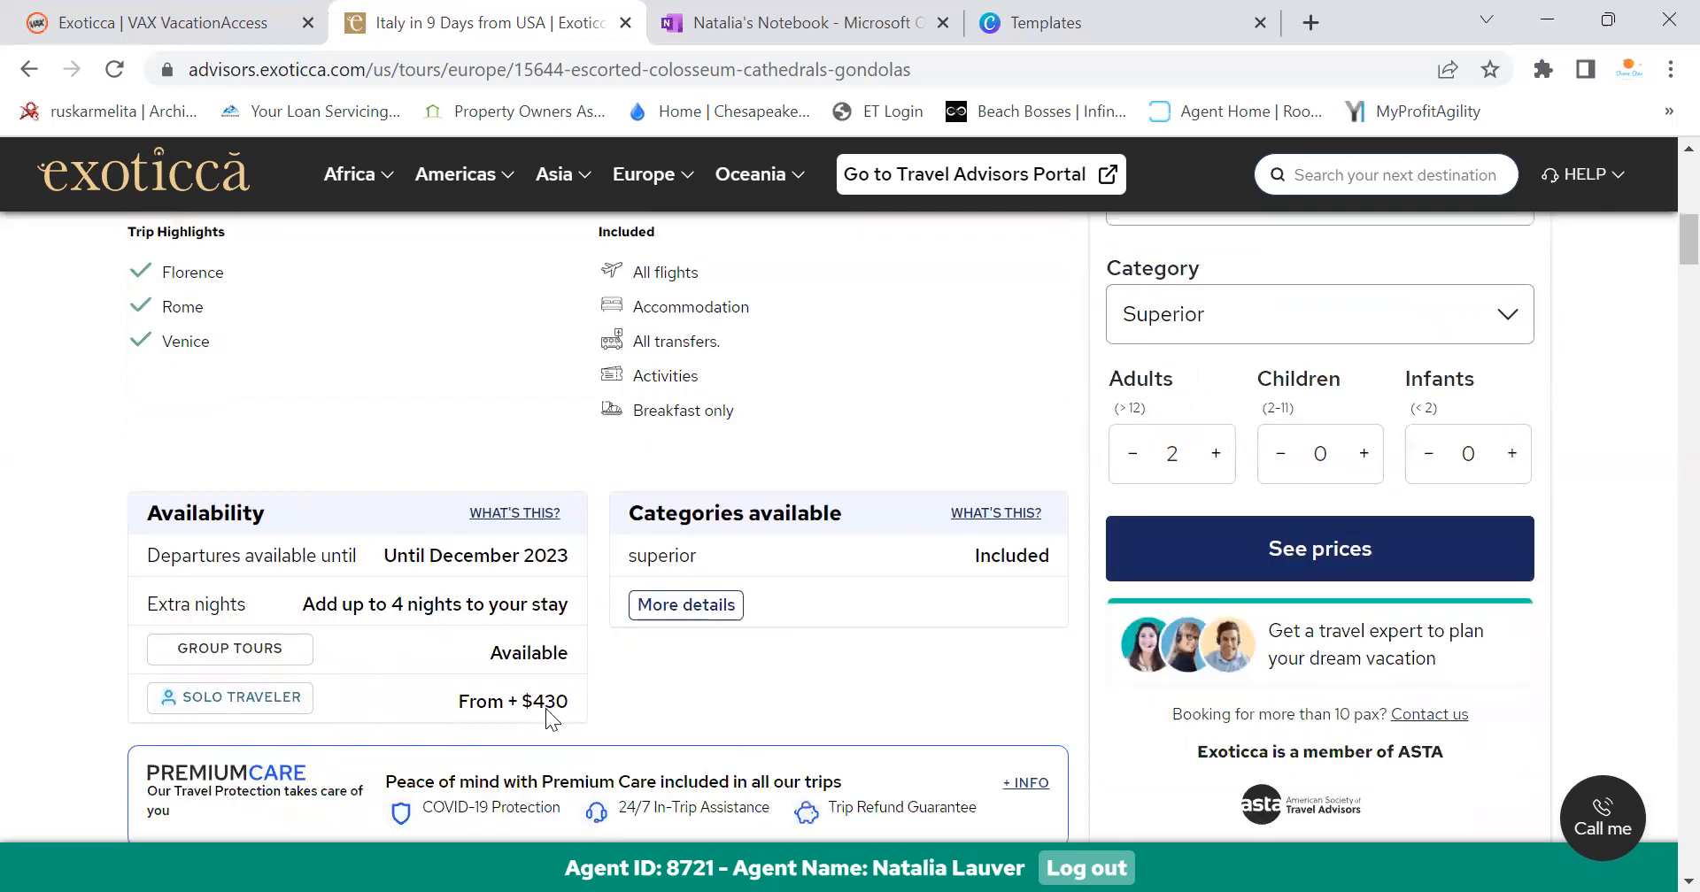
{"action": "scroll", "coordinate": [901, 482], "scroll_direction": "down", "scroll_amount": 3}
{"action": "scroll", "coordinate": [842, 531], "scroll_direction": "down", "scroll_amount": 1}
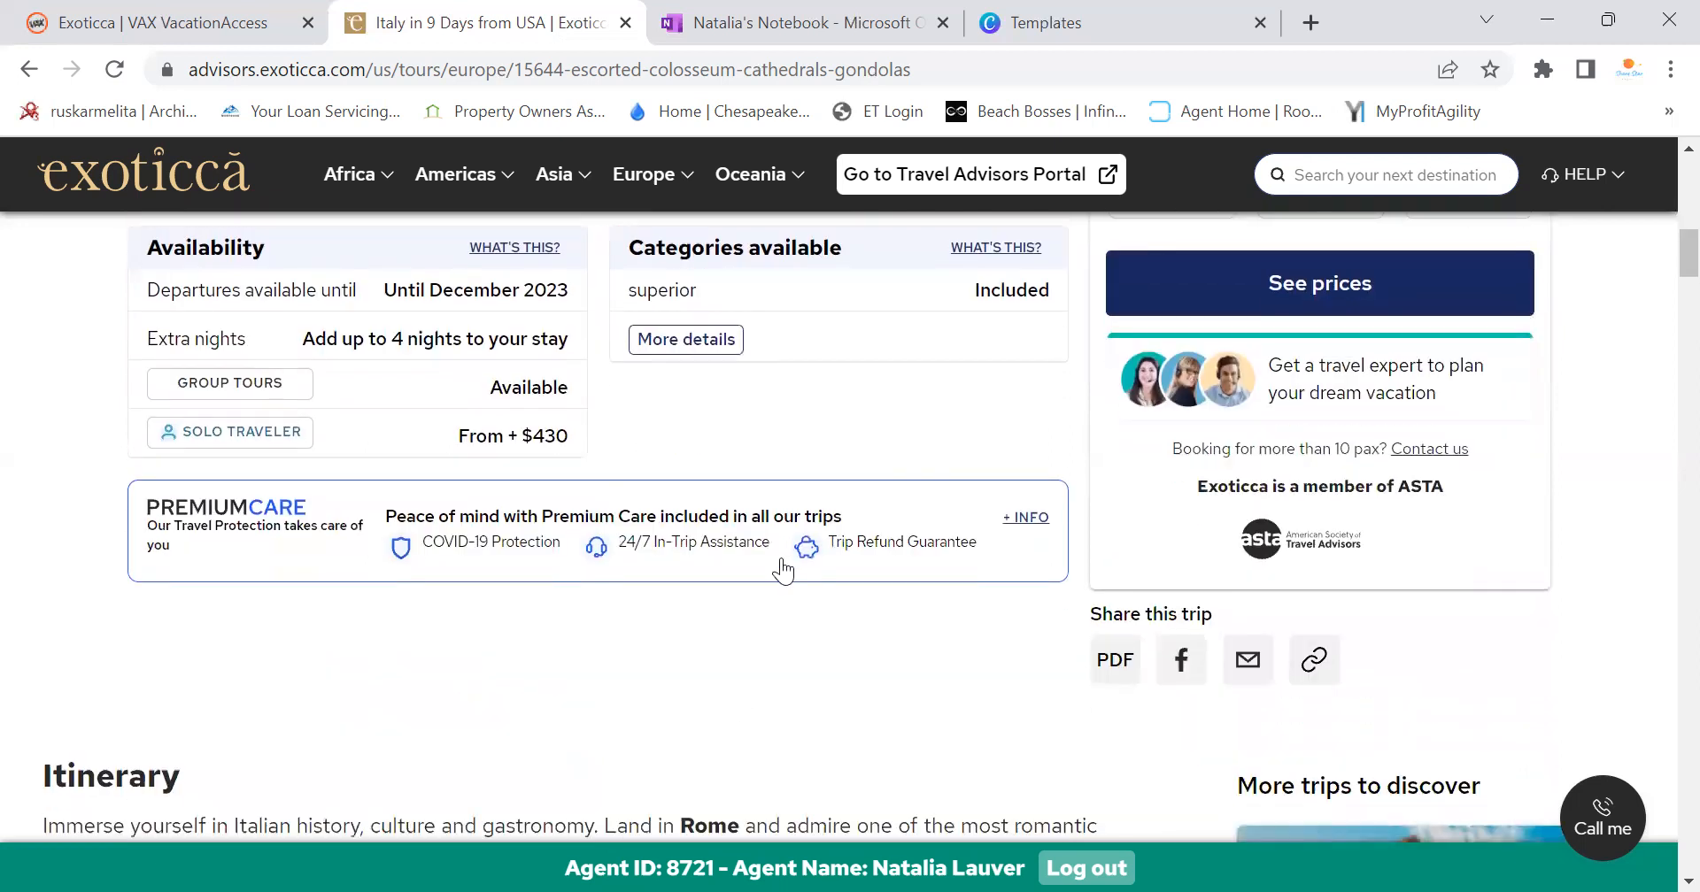
{"action": "scroll", "coordinate": [782, 571], "scroll_direction": "up", "scroll_amount": 6}
{"action": "scroll", "coordinate": [708, 593], "scroll_direction": "down", "scroll_amount": 6}
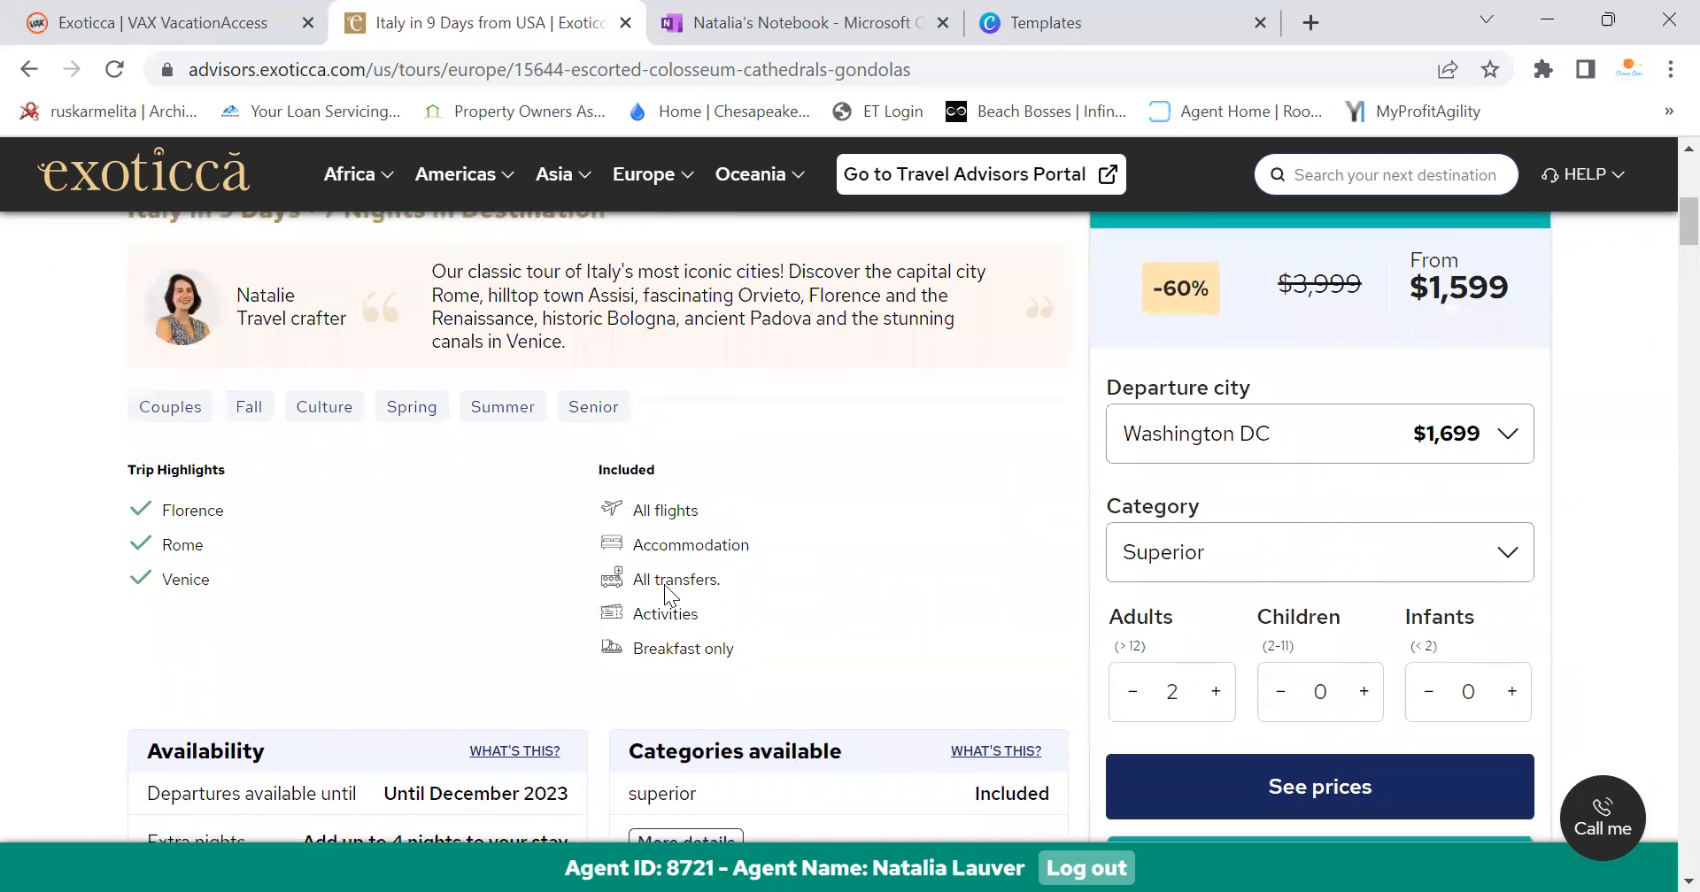
{"action": "scroll", "coordinate": [673, 593], "scroll_direction": "down", "scroll_amount": 15}
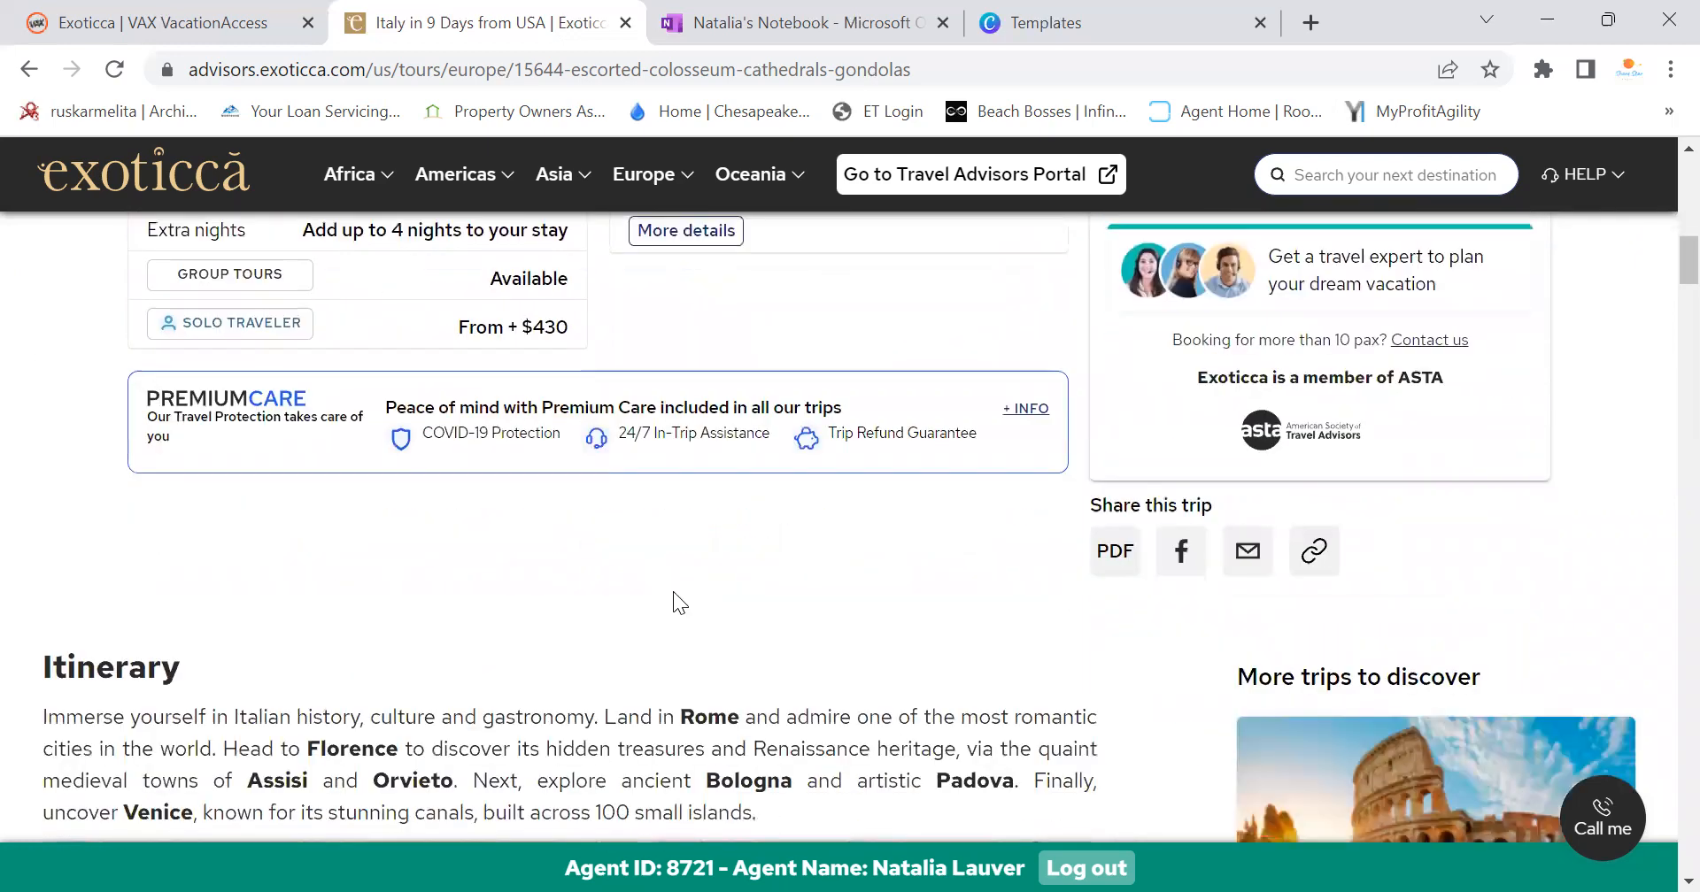
{"action": "scroll", "coordinate": [676, 602], "scroll_direction": "down", "scroll_amount": 6}
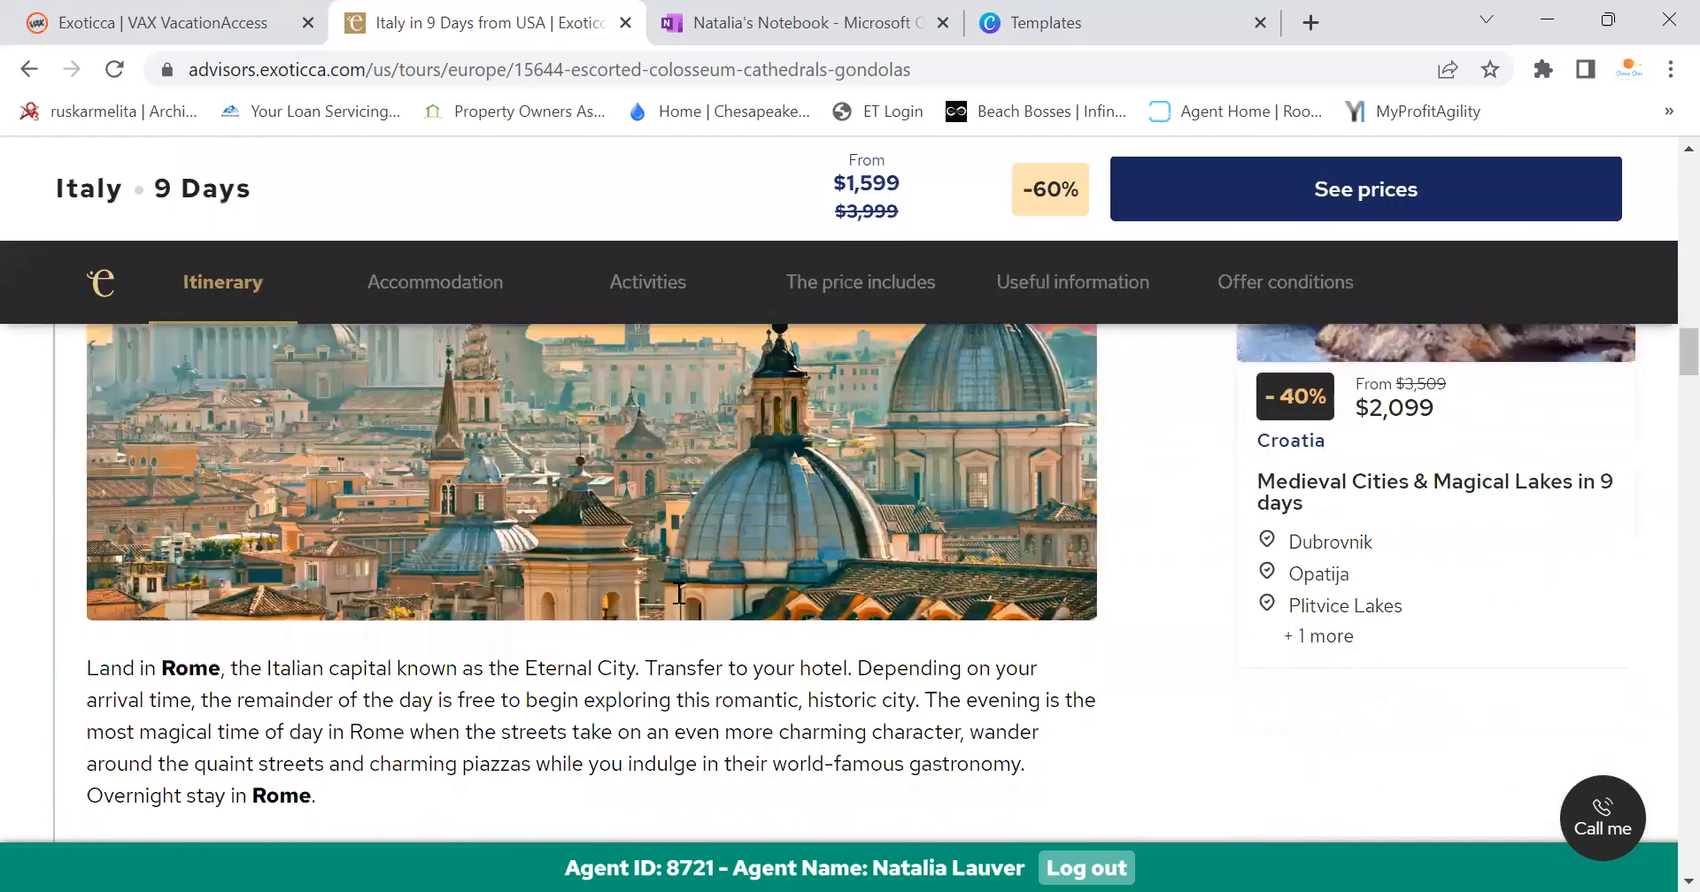
{"action": "scroll", "coordinate": [679, 605], "scroll_direction": "up", "scroll_amount": 3}
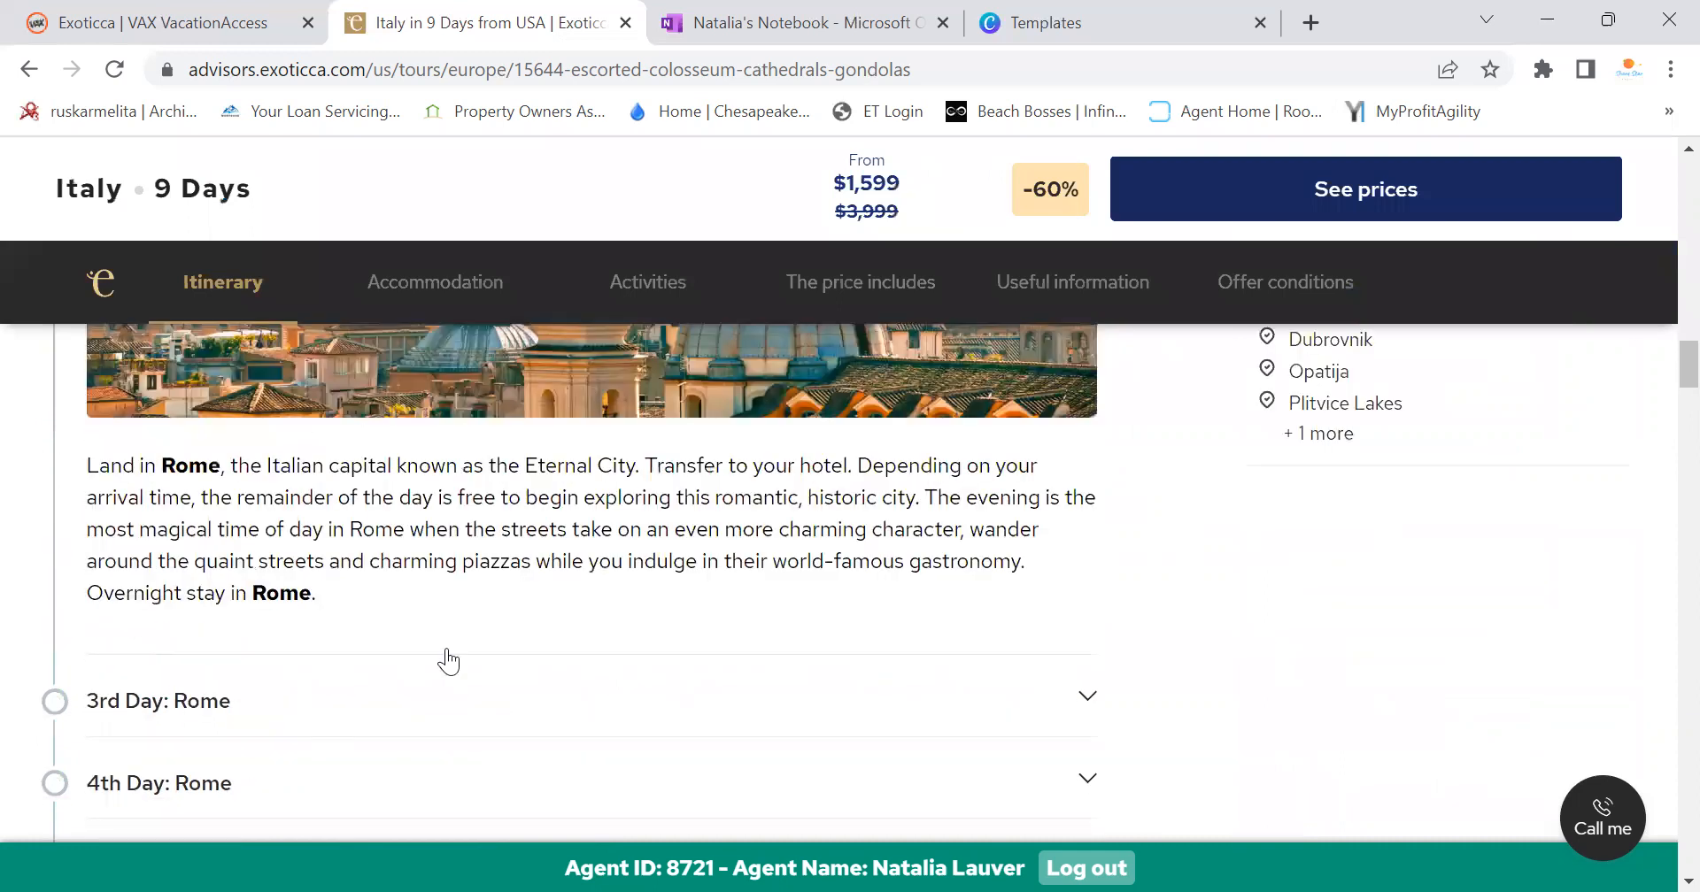
Expand the 3rd Day: Rome details, then scroll back up to the booking panel
{"action": "left_click", "coordinate": [452, 655]}
{"action": "scroll", "coordinate": [454, 654], "scroll_direction": "down", "scroll_amount": 6}
{"action": "scroll", "coordinate": [454, 655], "scroll_direction": "down", "scroll_amount": 6}
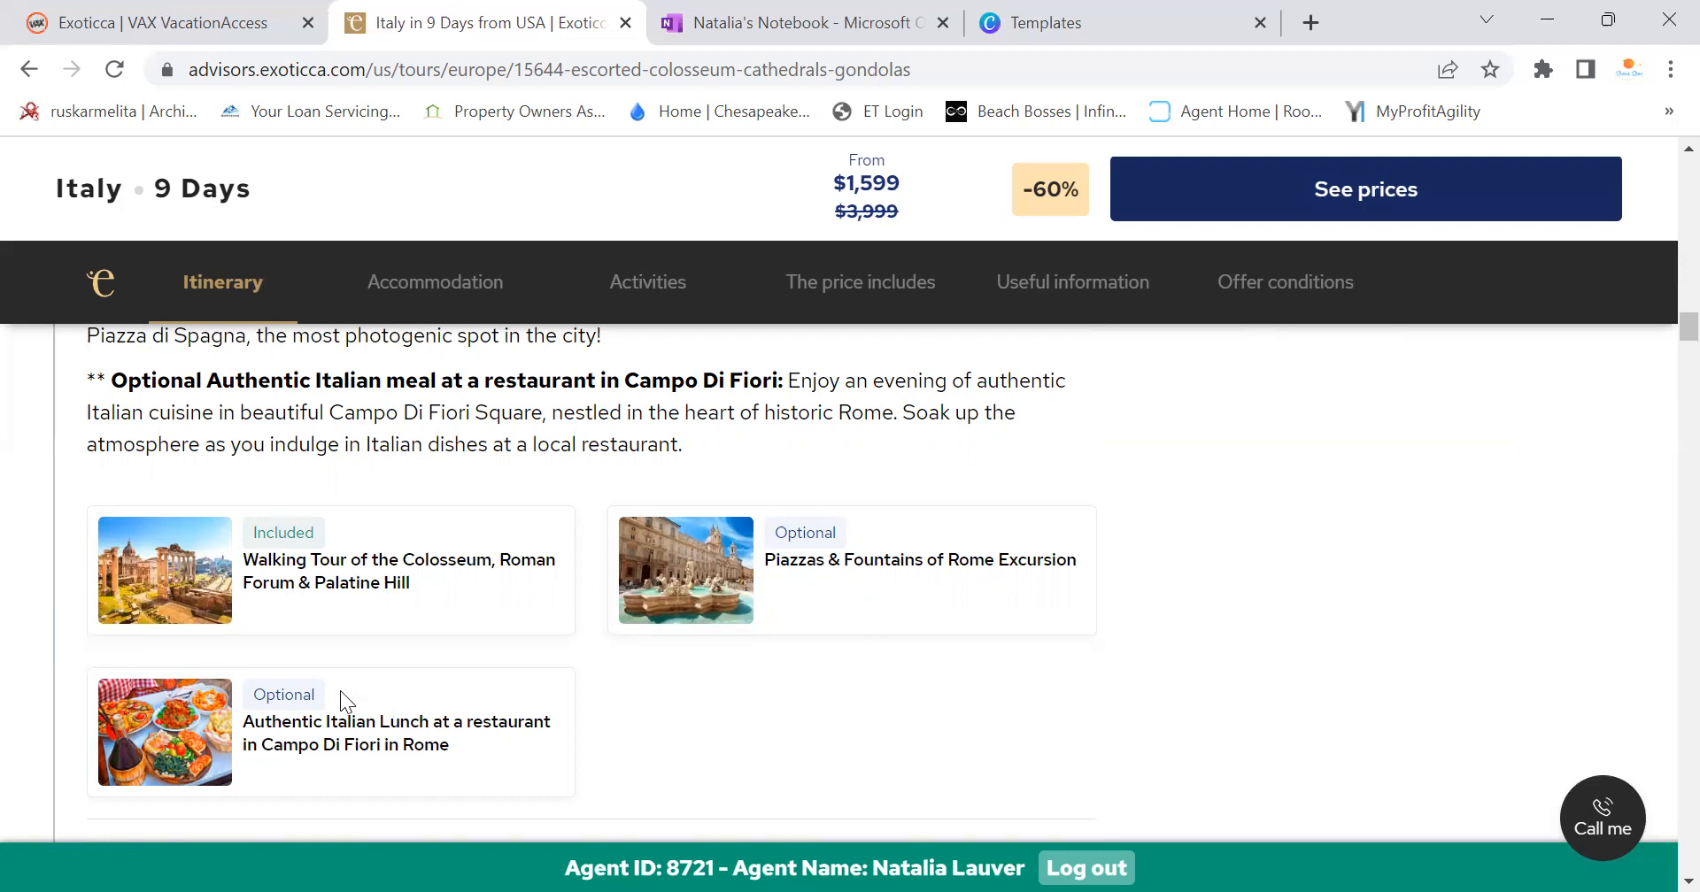
{"action": "scroll", "coordinate": [768, 575], "scroll_direction": "up", "scroll_amount": 15}
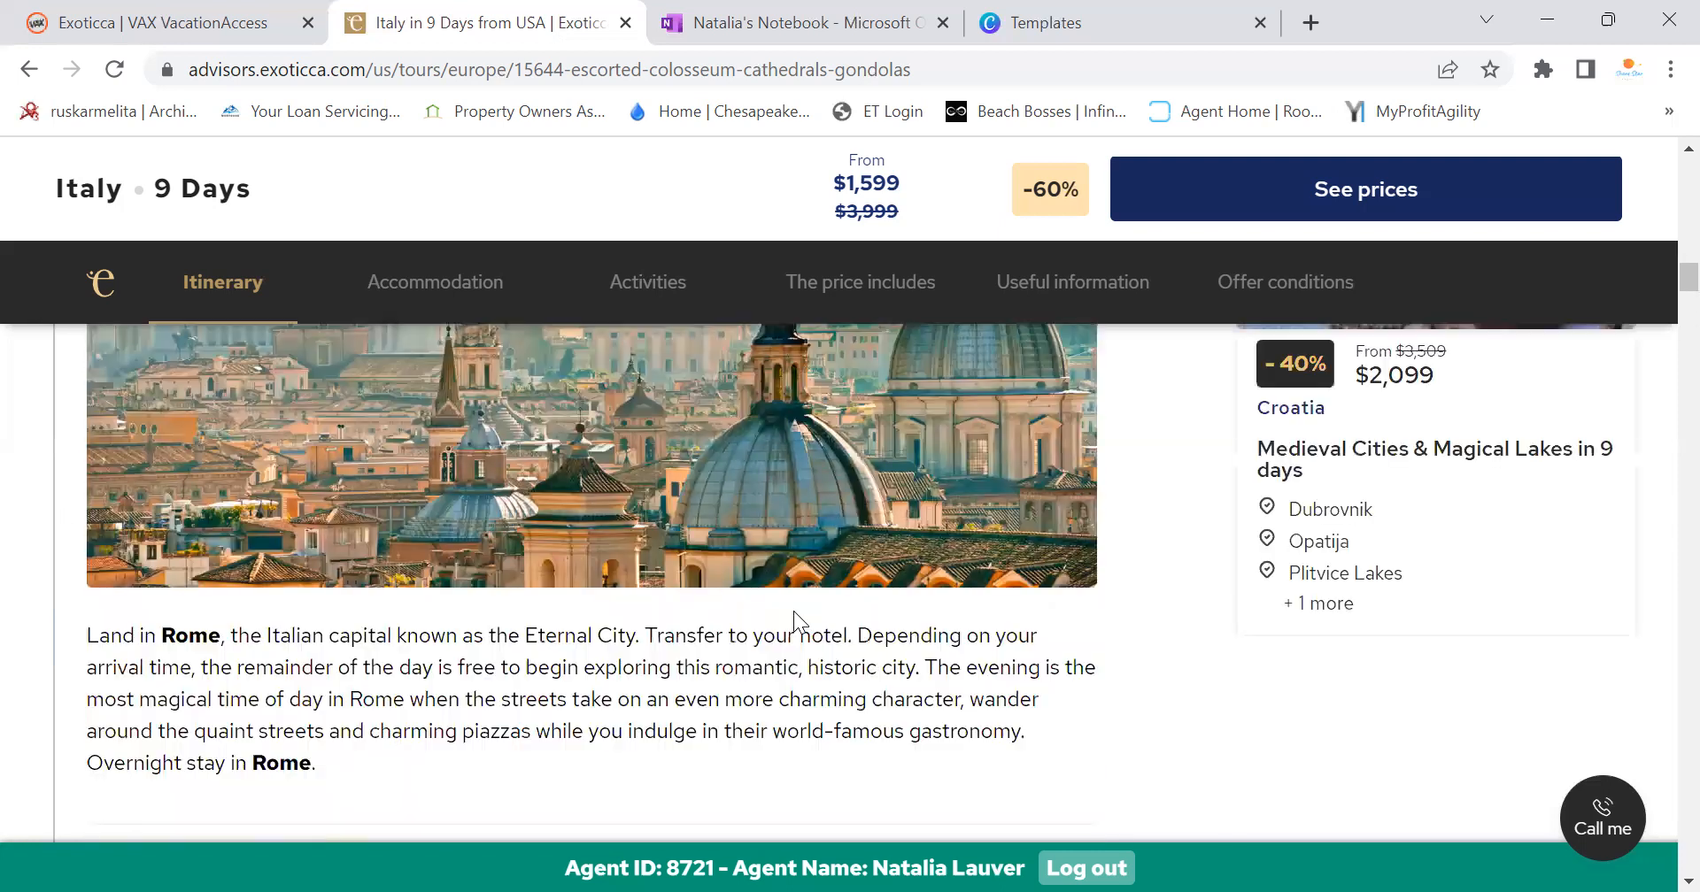
{"action": "scroll", "coordinate": [874, 630], "scroll_direction": "up", "scroll_amount": 5}
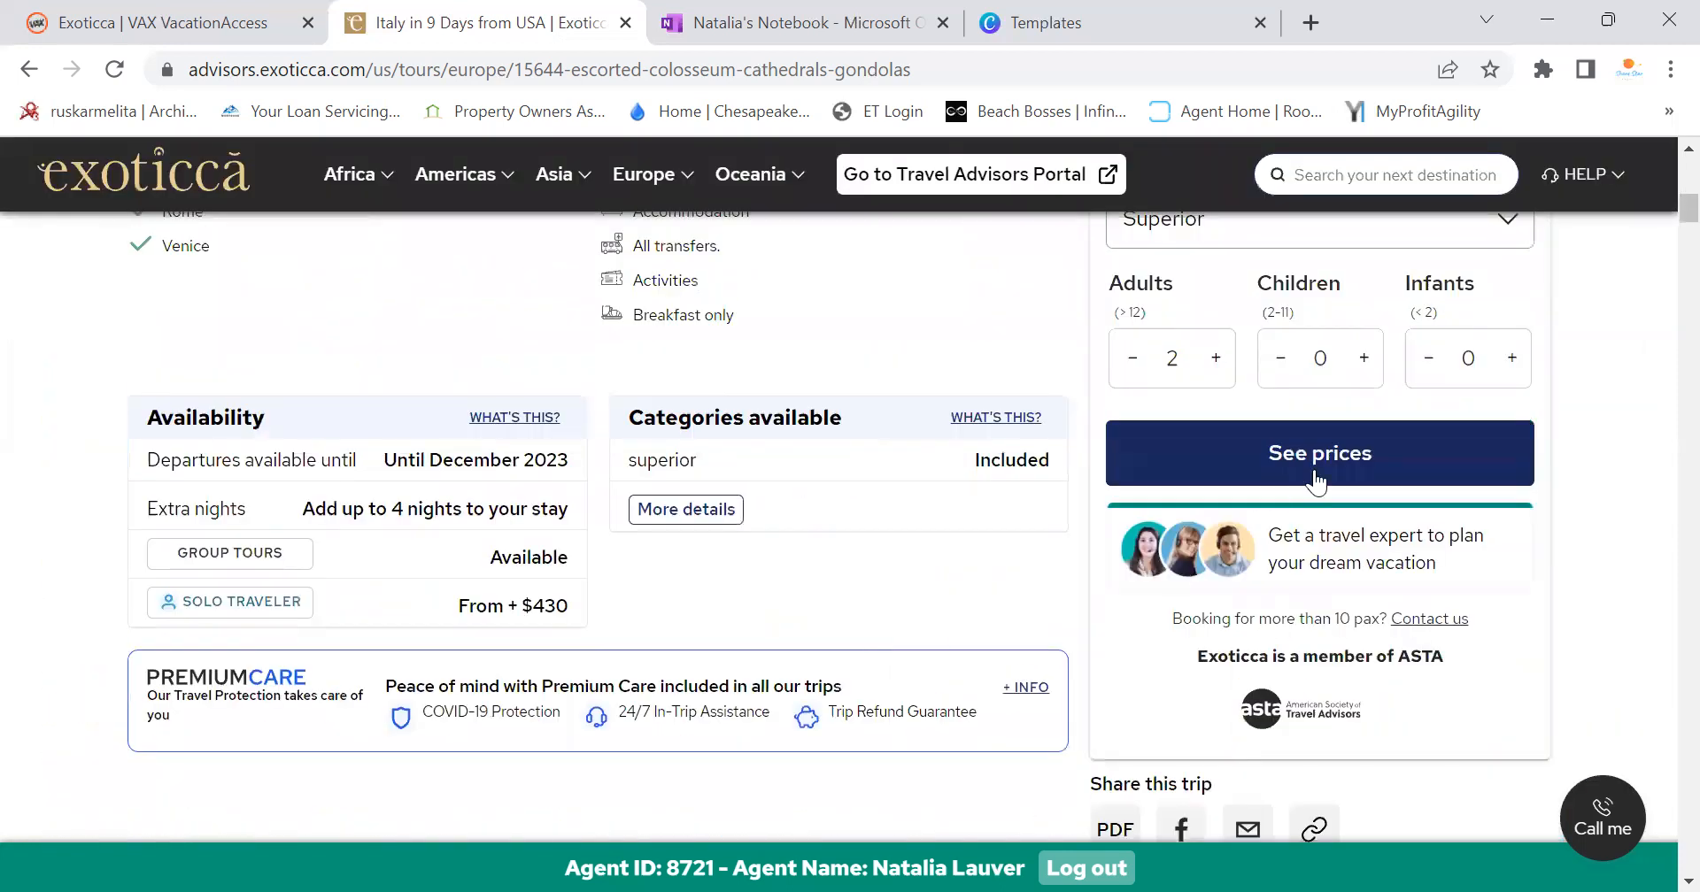
{"action": "scroll", "coordinate": [1275, 479], "scroll_direction": "up", "scroll_amount": 3}
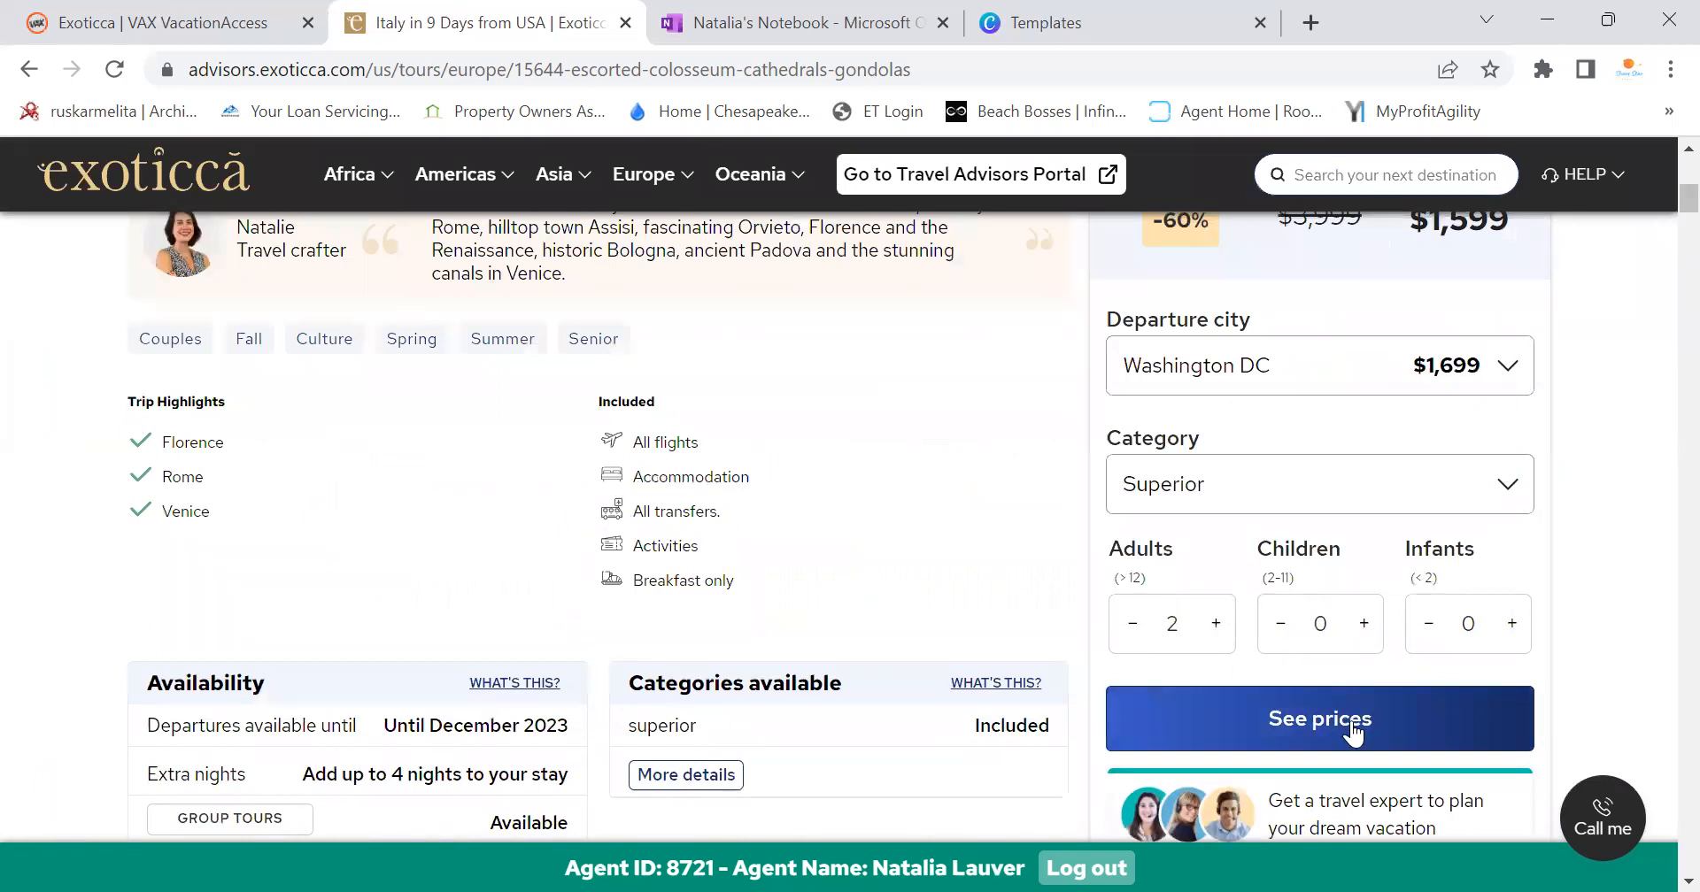
Show the departure prices, page the calendar to November 2023 and pick the Nov 4 departure
{"action": "left_click", "coordinate": [1352, 733]}
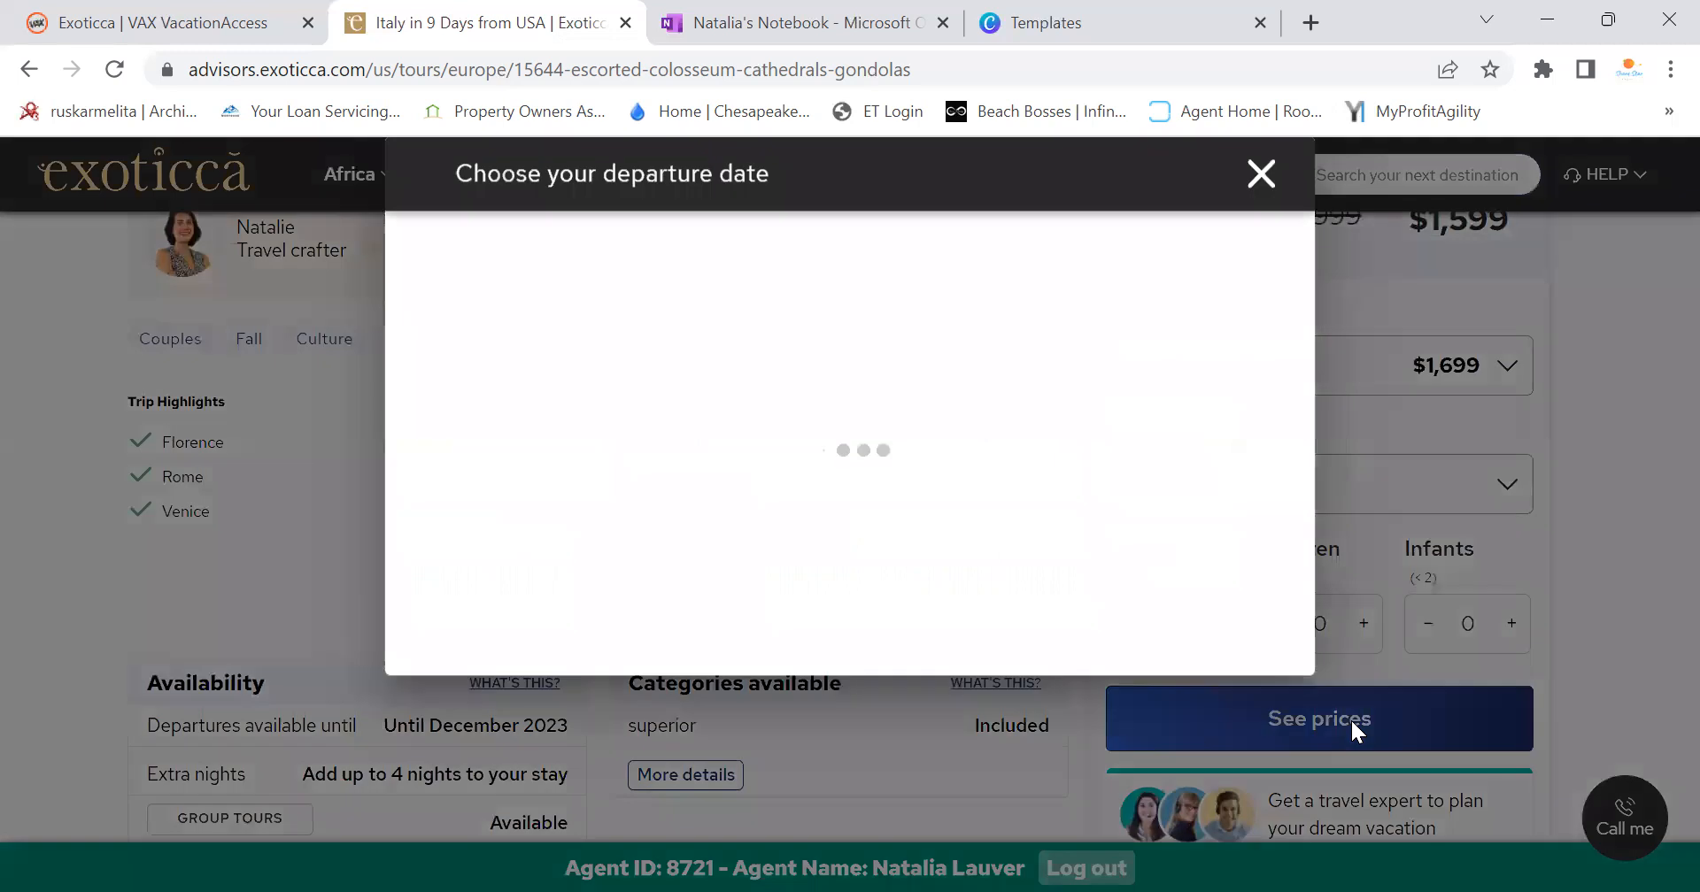
{"action": "left_click", "coordinate": [1253, 252]}
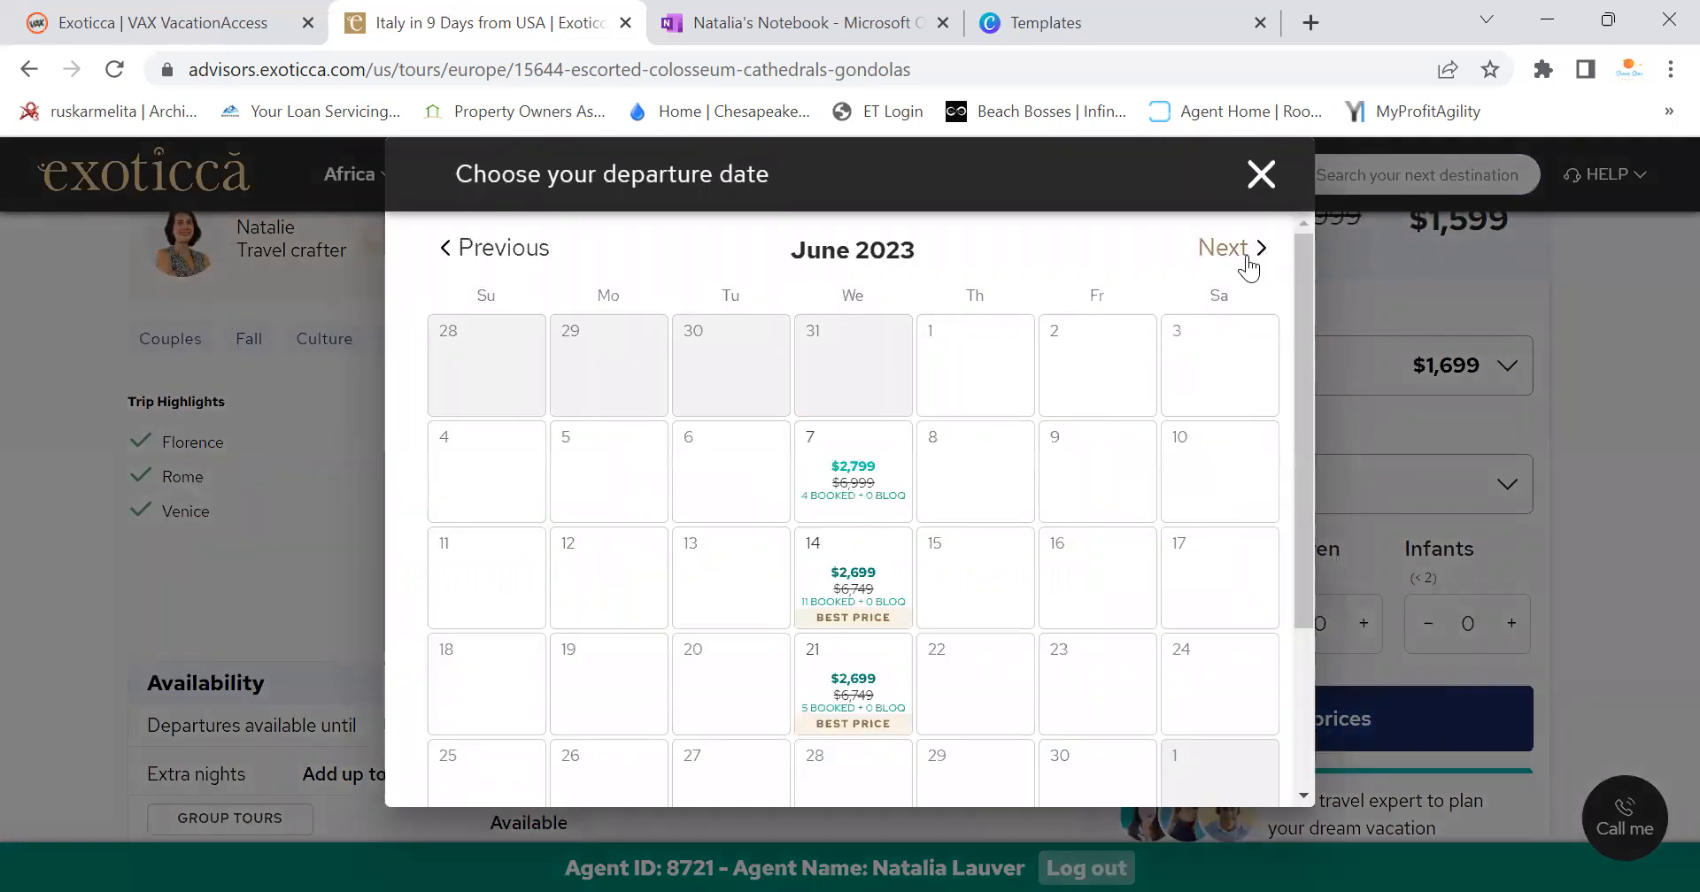
{"action": "left_click", "coordinate": [1249, 258]}
{"action": "left_click", "coordinate": [1249, 259]}
{"action": "left_click", "coordinate": [1249, 259]}
{"action": "left_click", "coordinate": [1249, 259]}
{"action": "left_click", "coordinate": [1248, 259]}
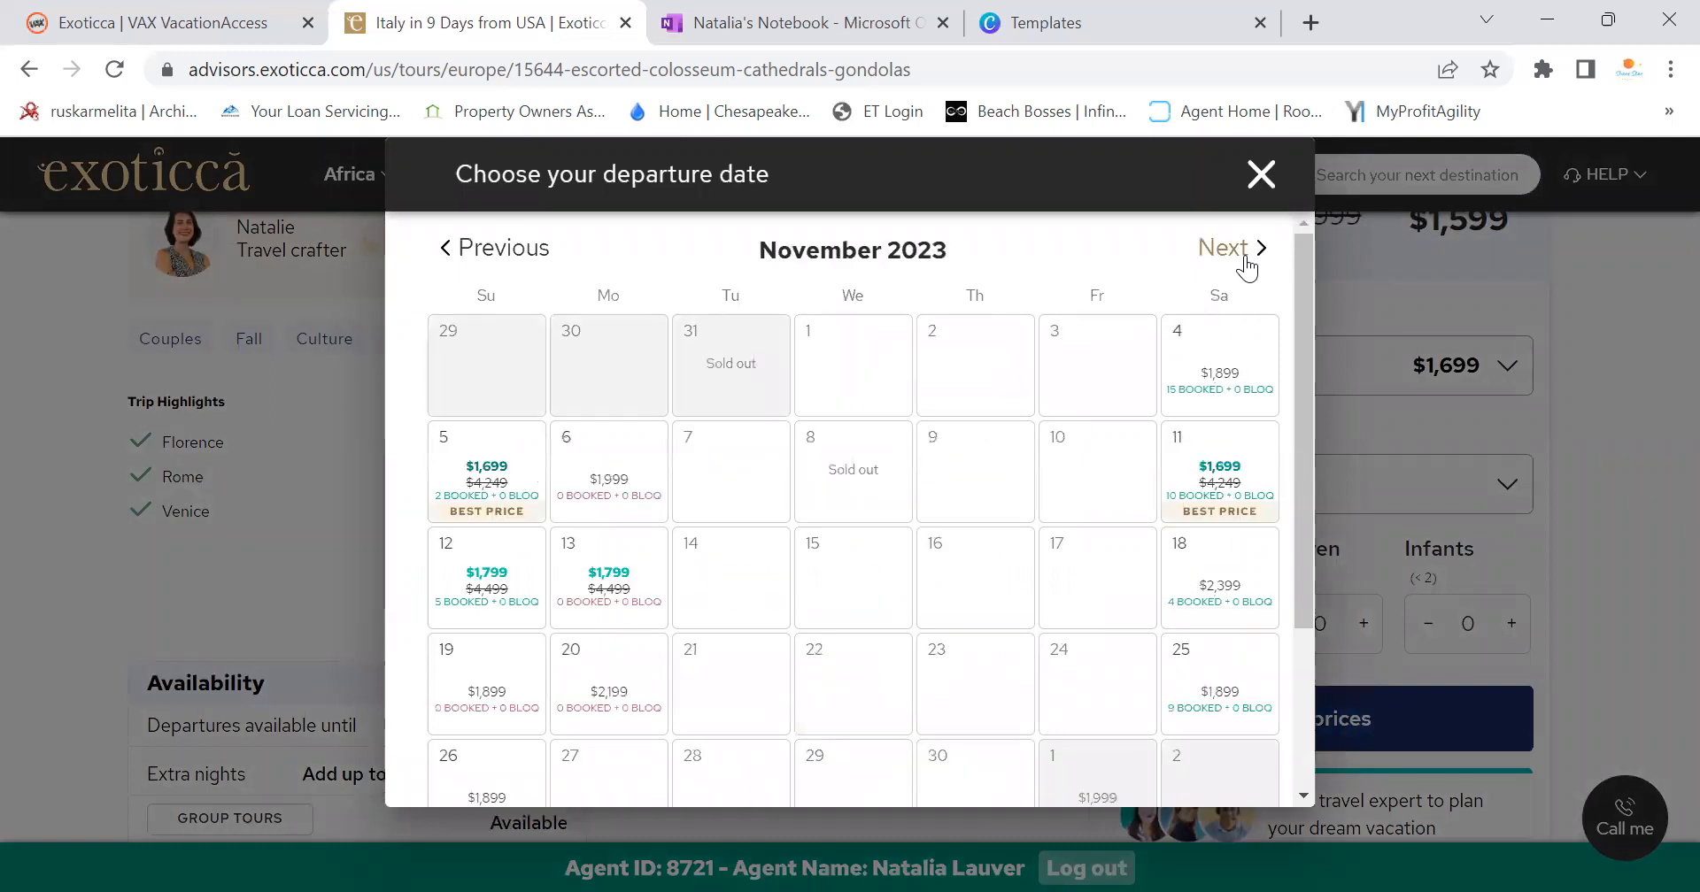
{"action": "left_click", "coordinate": [1218, 381]}
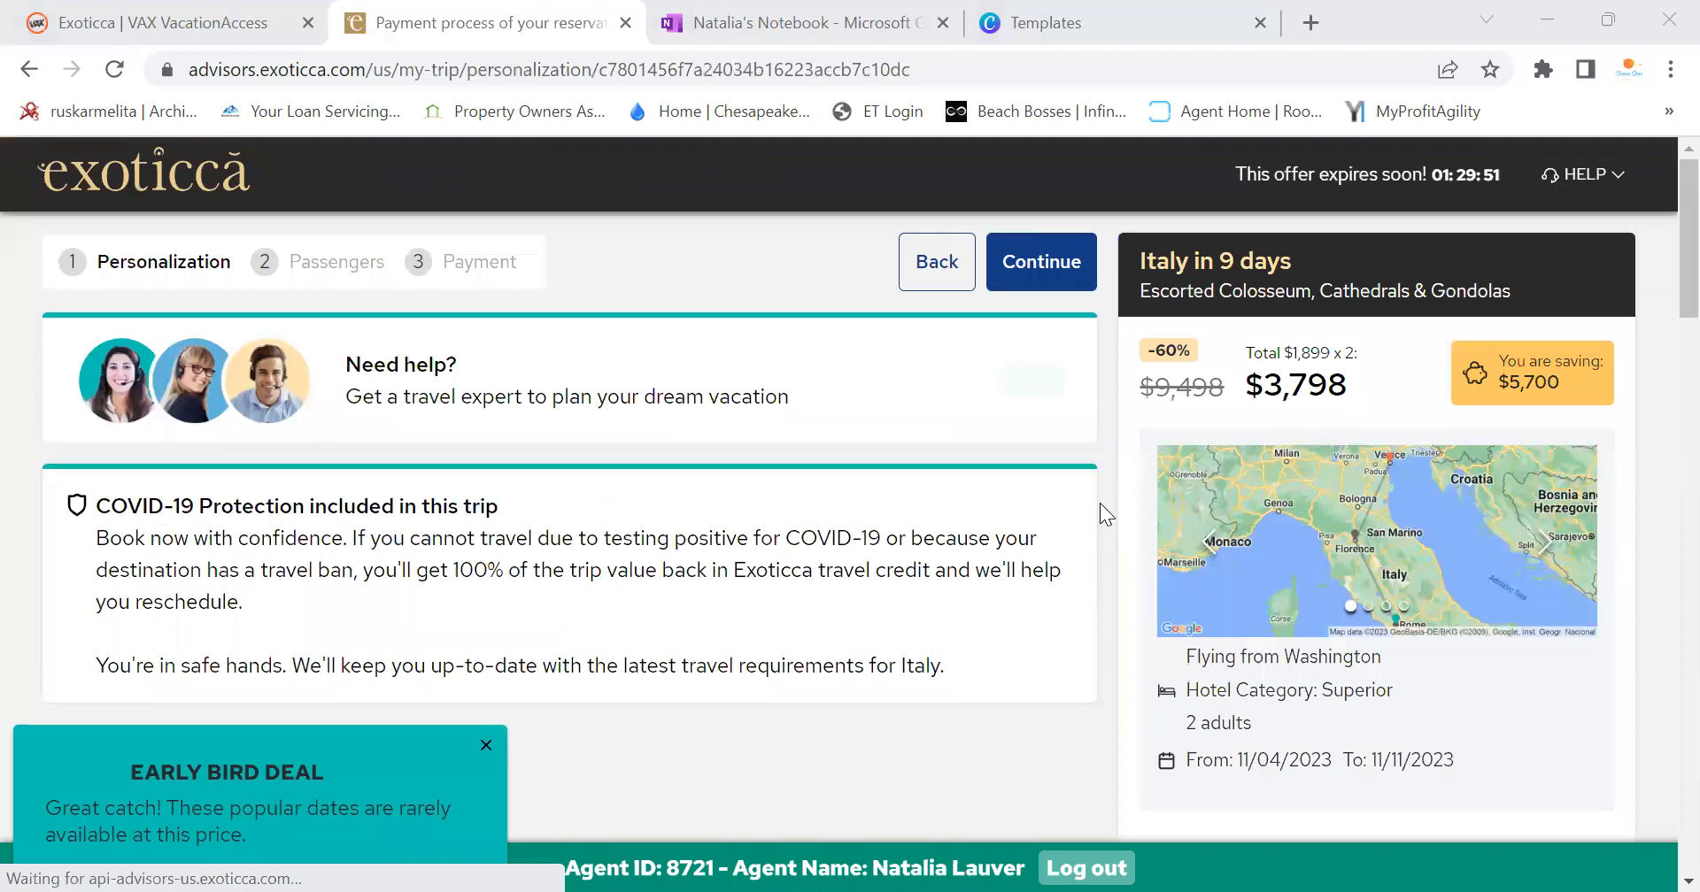
Dismiss the Early Bird Deal popup and show more flight options beyond the cheapest Washington–Rome flight
{"action": "left_click", "coordinate": [486, 748]}
{"action": "scroll", "coordinate": [734, 561], "scroll_direction": "down", "scroll_amount": 3}
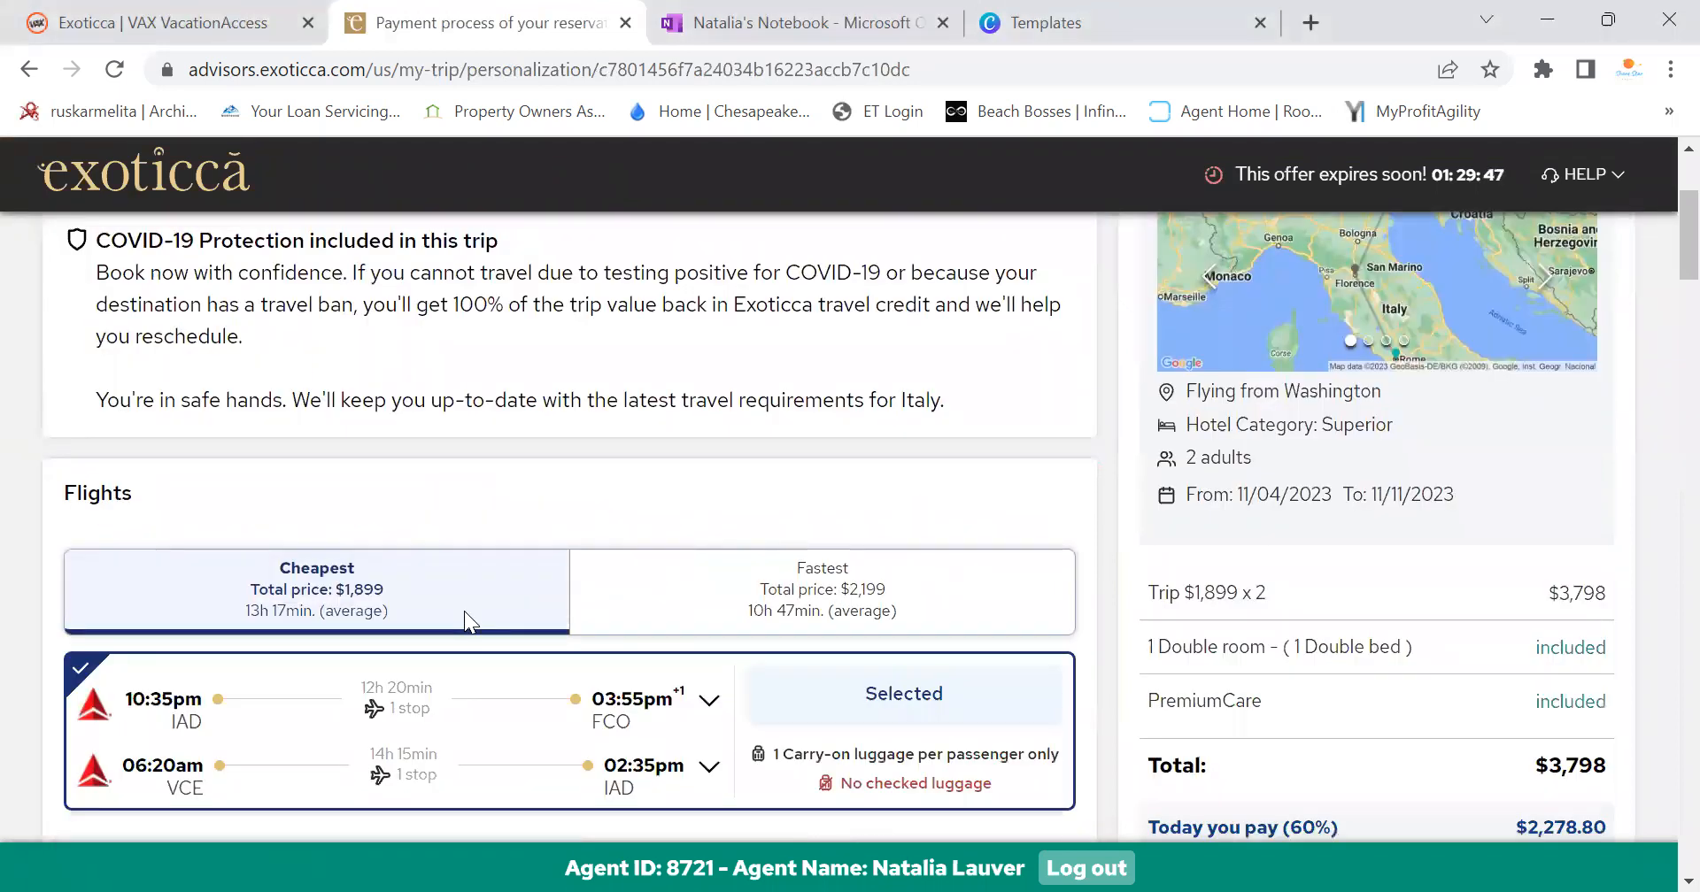
{"action": "scroll", "coordinate": [466, 611], "scroll_direction": "down", "scroll_amount": 3}
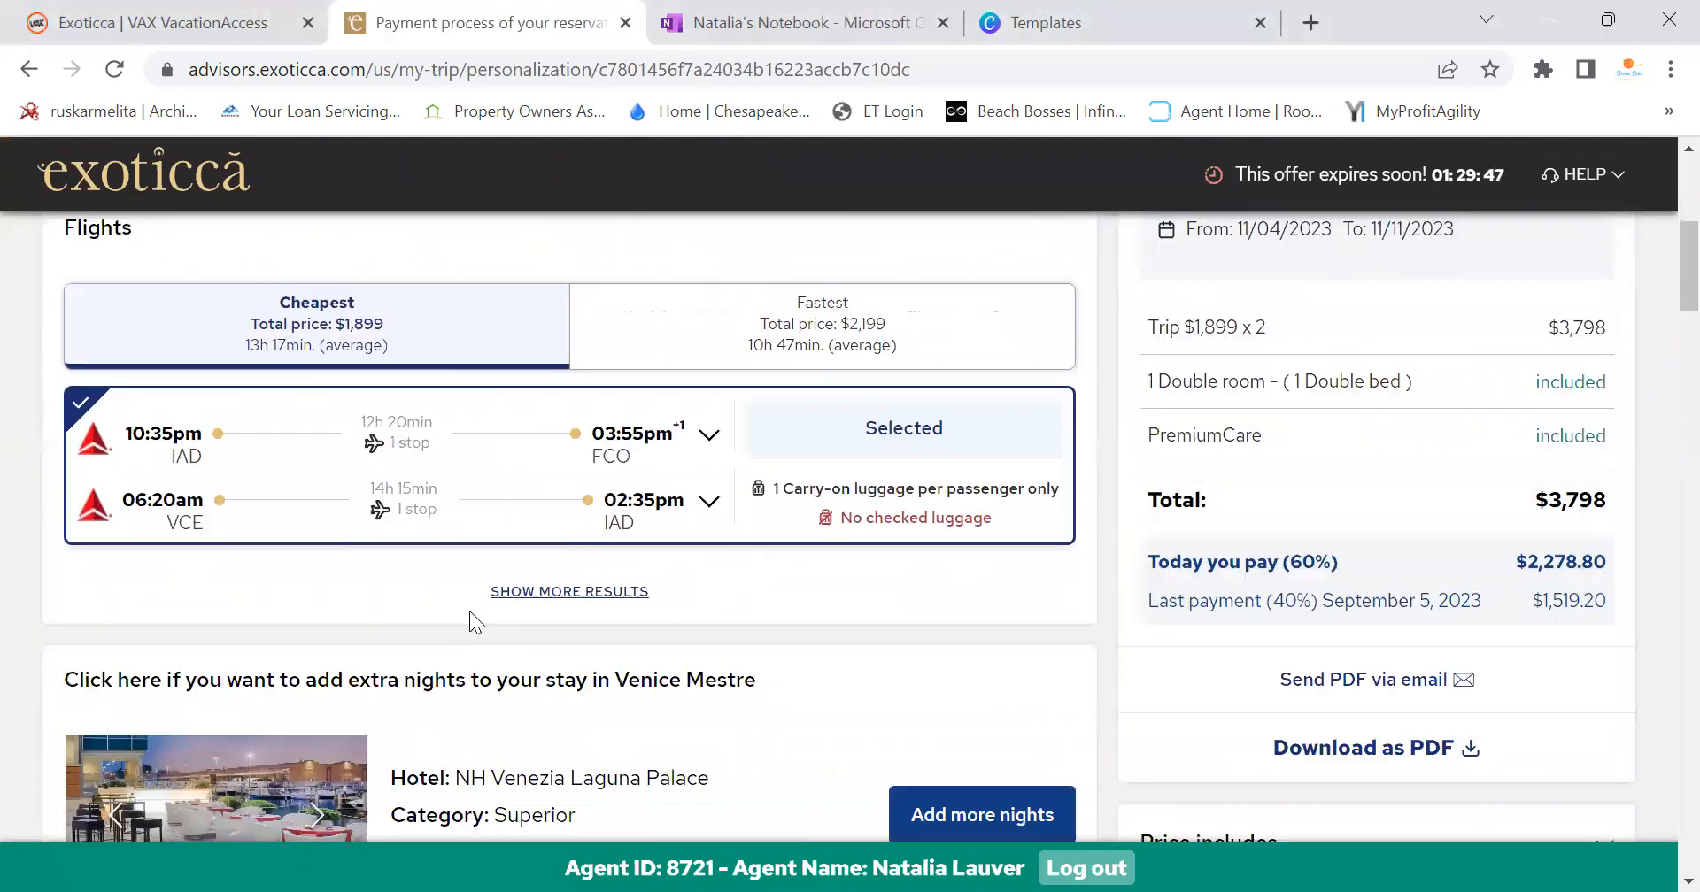
{"action": "left_click", "coordinate": [571, 593]}
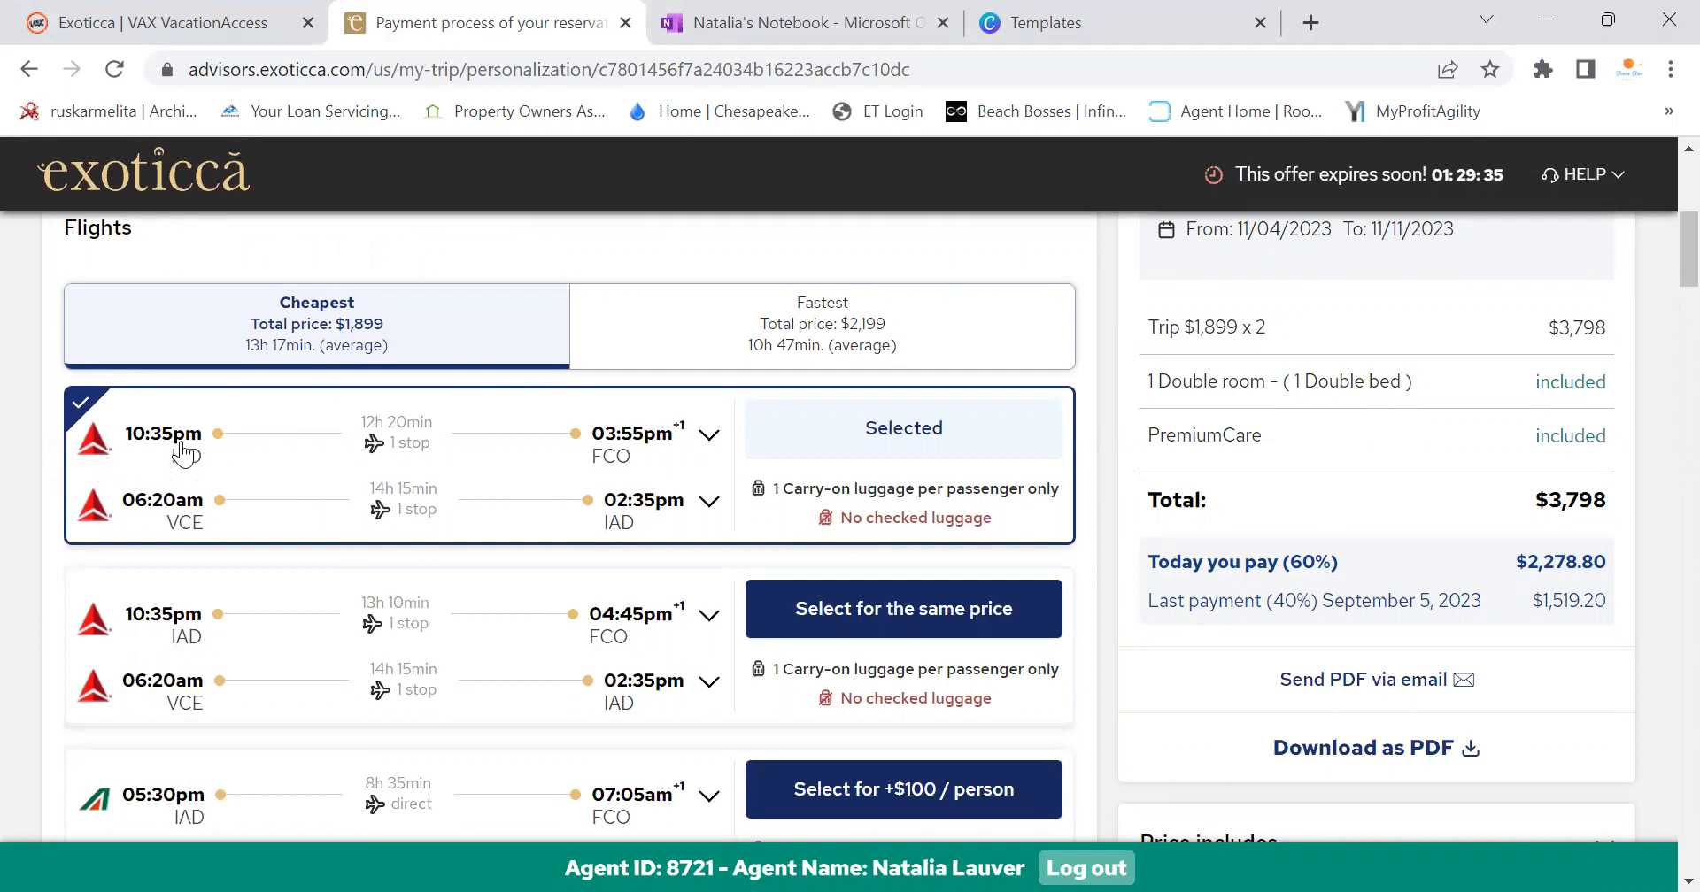
{"action": "scroll", "coordinate": [426, 617], "scroll_direction": "down", "scroll_amount": 3}
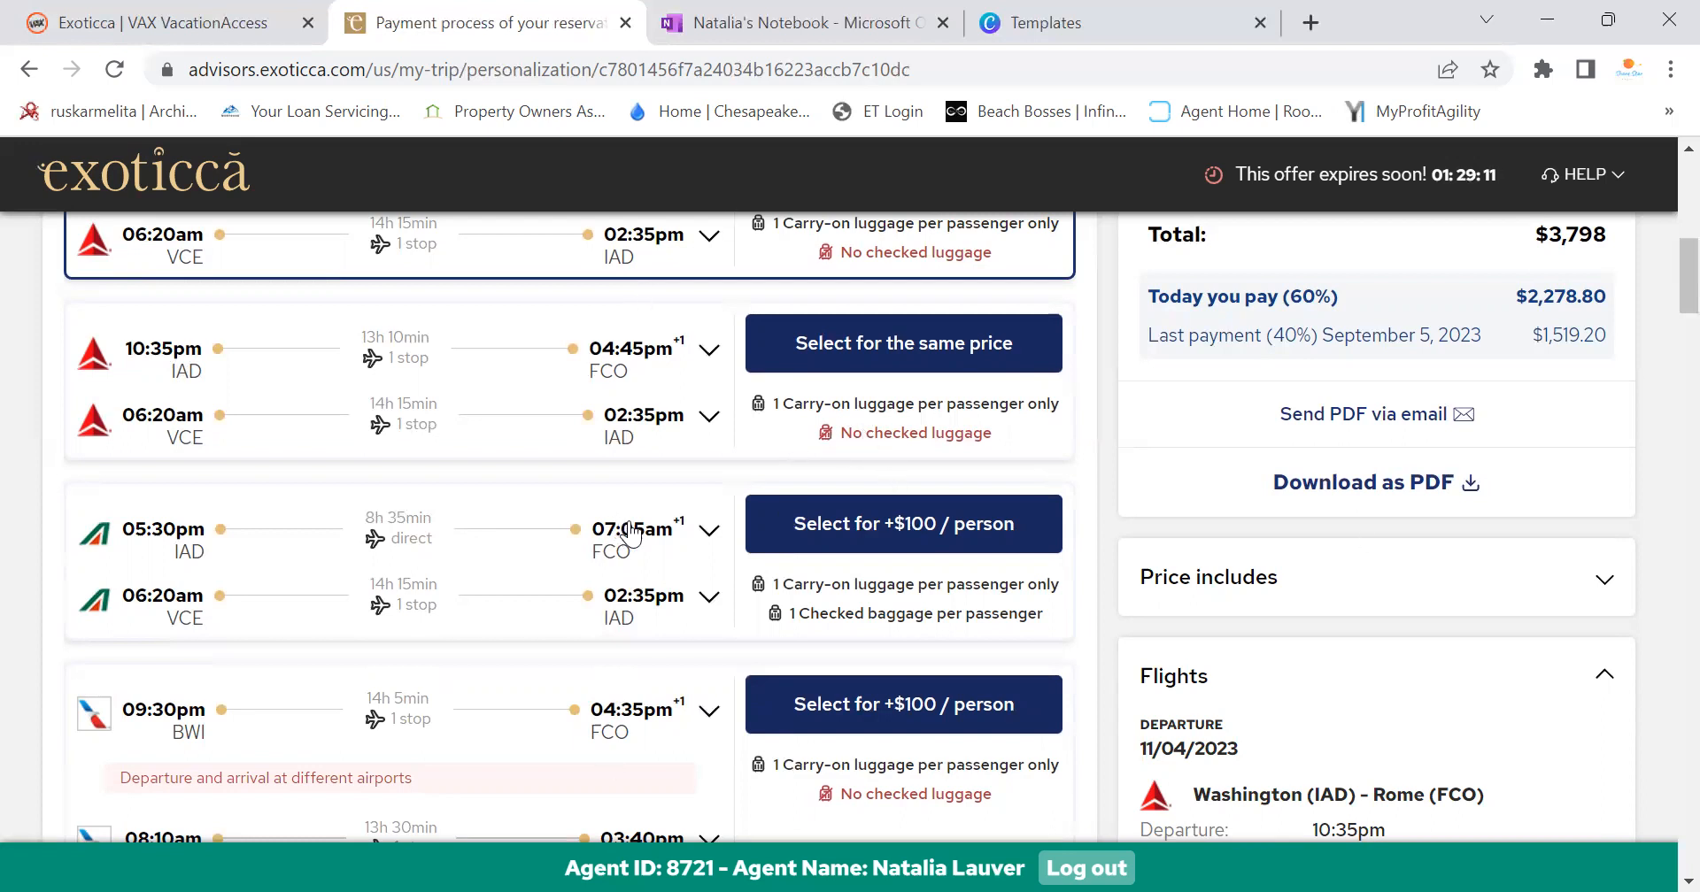
{"action": "scroll", "coordinate": [657, 544], "scroll_direction": "down", "scroll_amount": 6}
{"action": "scroll", "coordinate": [657, 548], "scroll_direction": "down", "scroll_amount": 6}
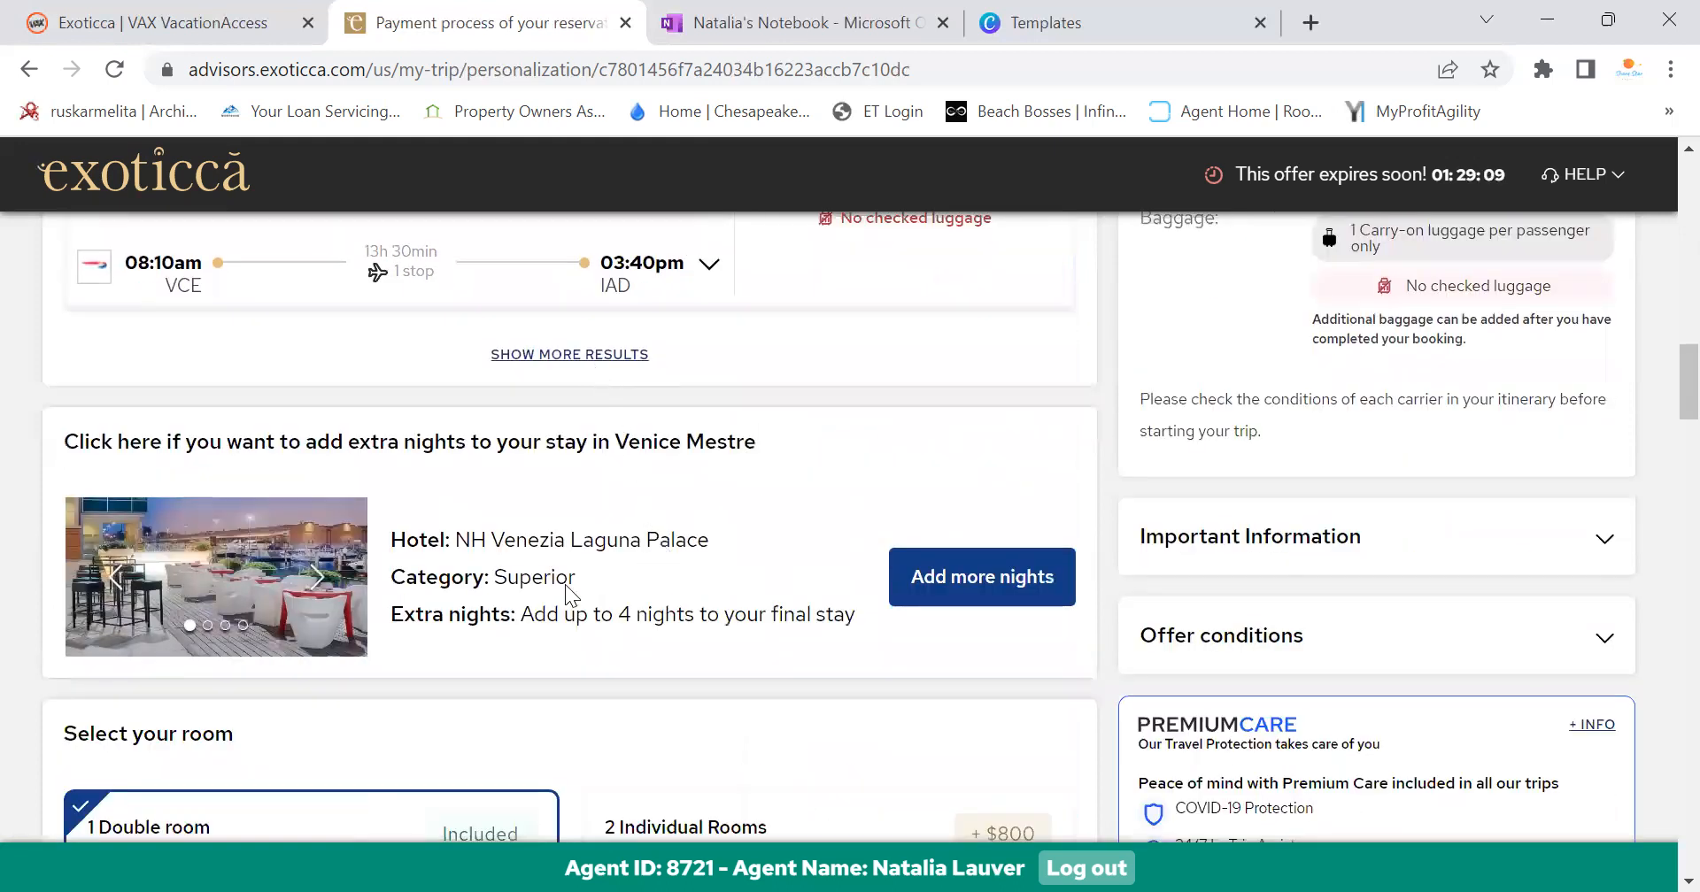
Load the additional British Airways flight options
{"action": "scroll", "coordinate": [571, 595], "scroll_direction": "up", "scroll_amount": 1}
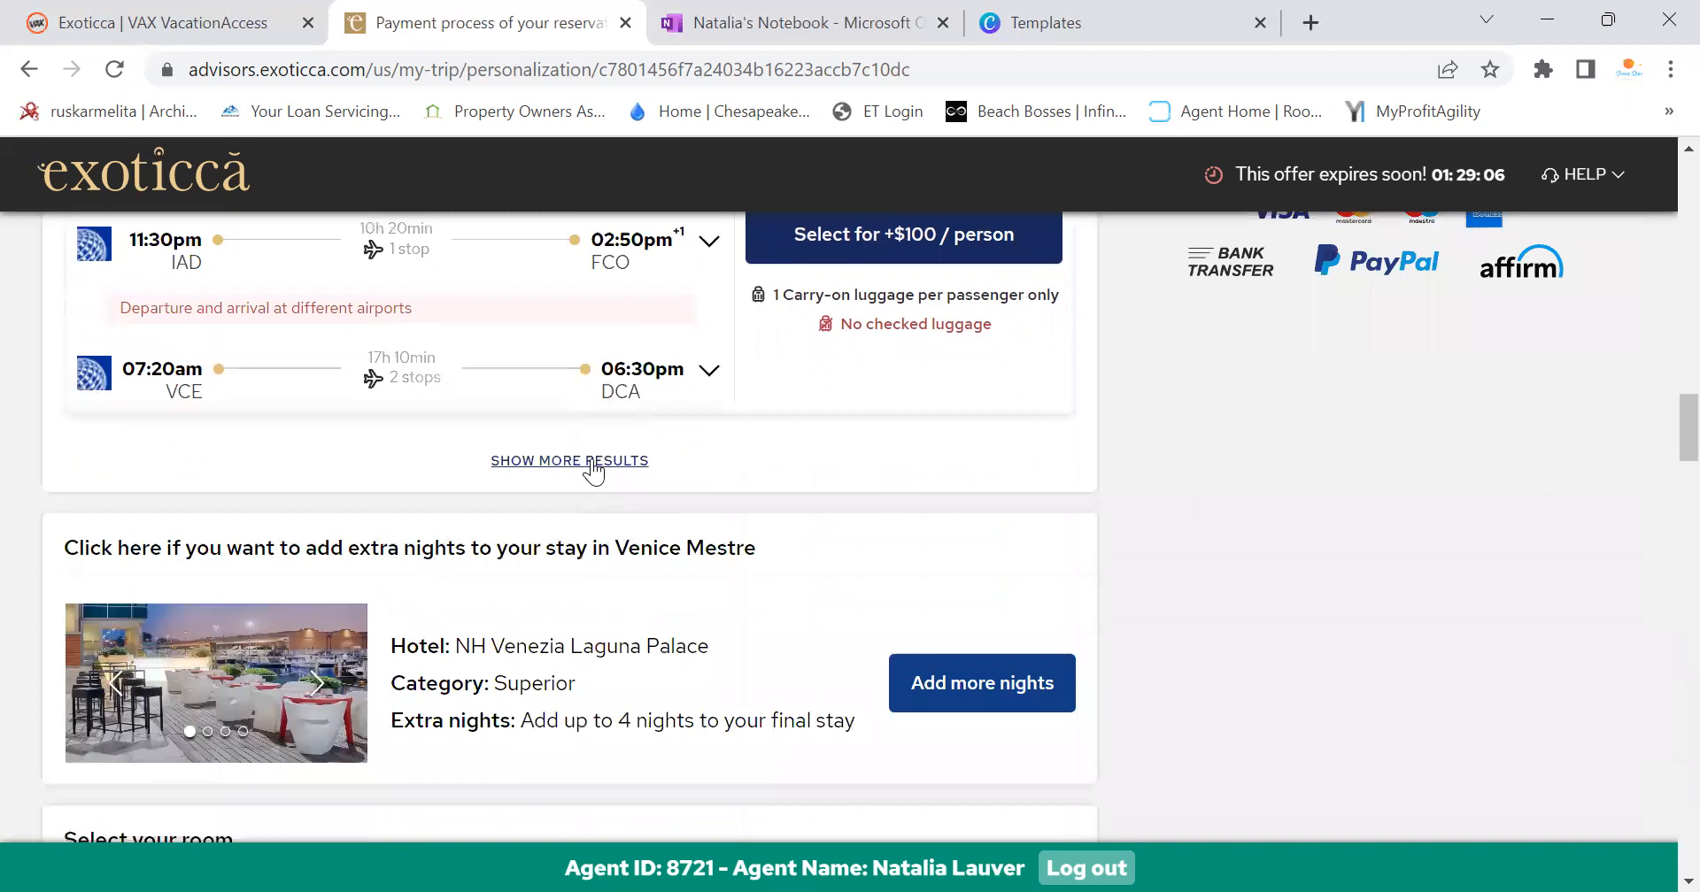
{"action": "left_click", "coordinate": [624, 459]}
{"action": "scroll", "coordinate": [623, 457], "scroll_direction": "down", "scroll_amount": 7}
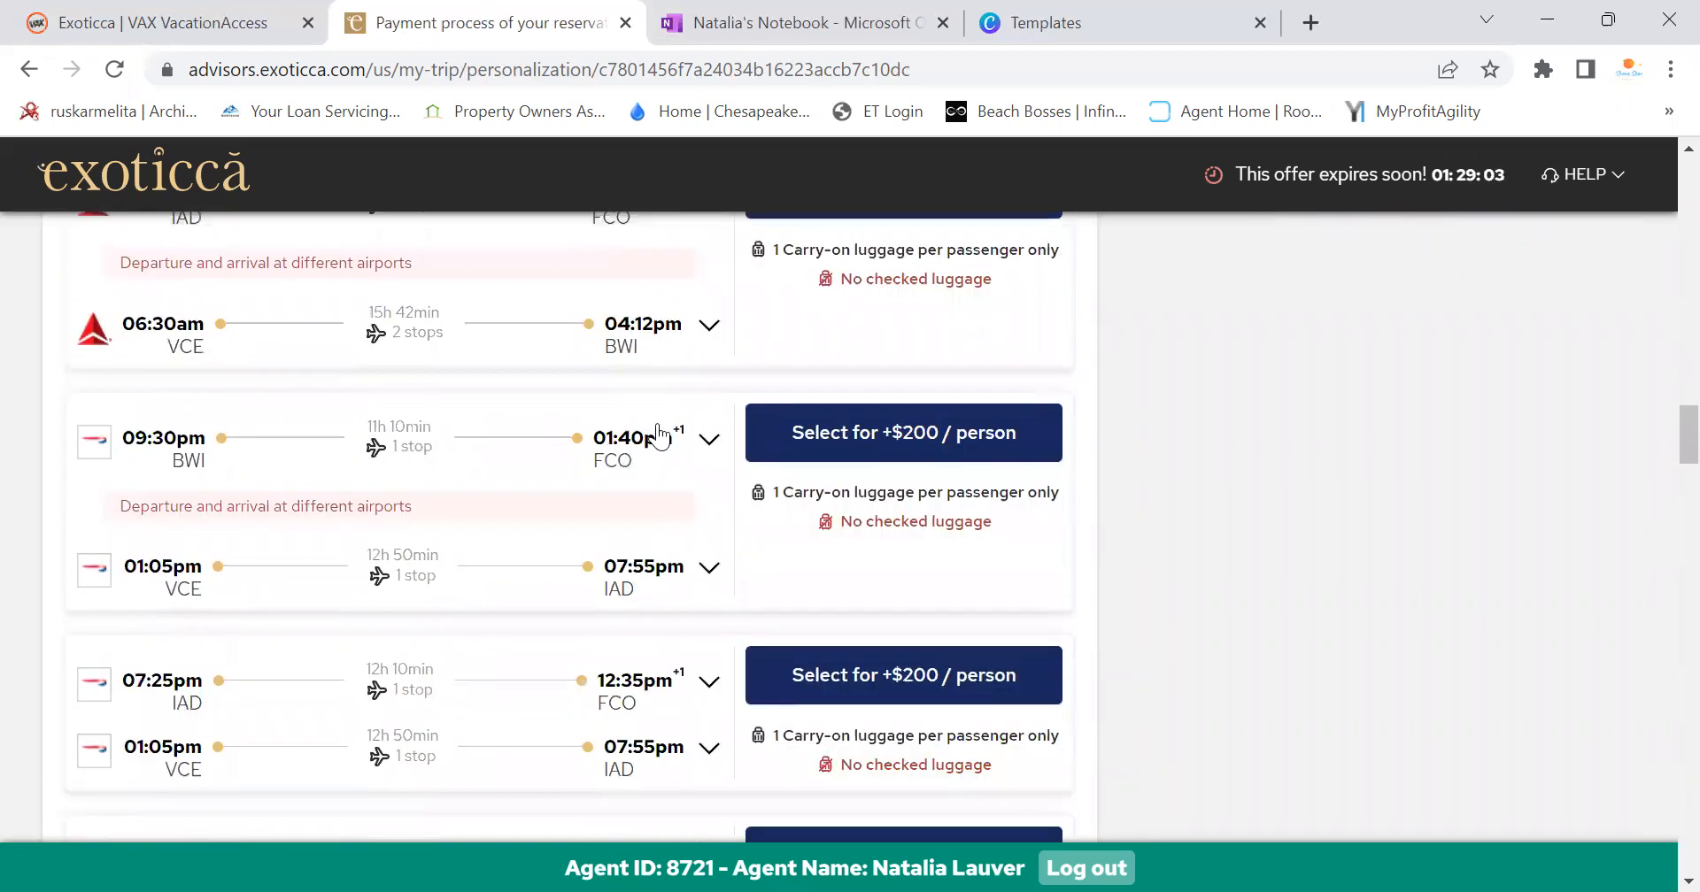
{"action": "scroll", "coordinate": [719, 442], "scroll_direction": "down", "scroll_amount": 3}
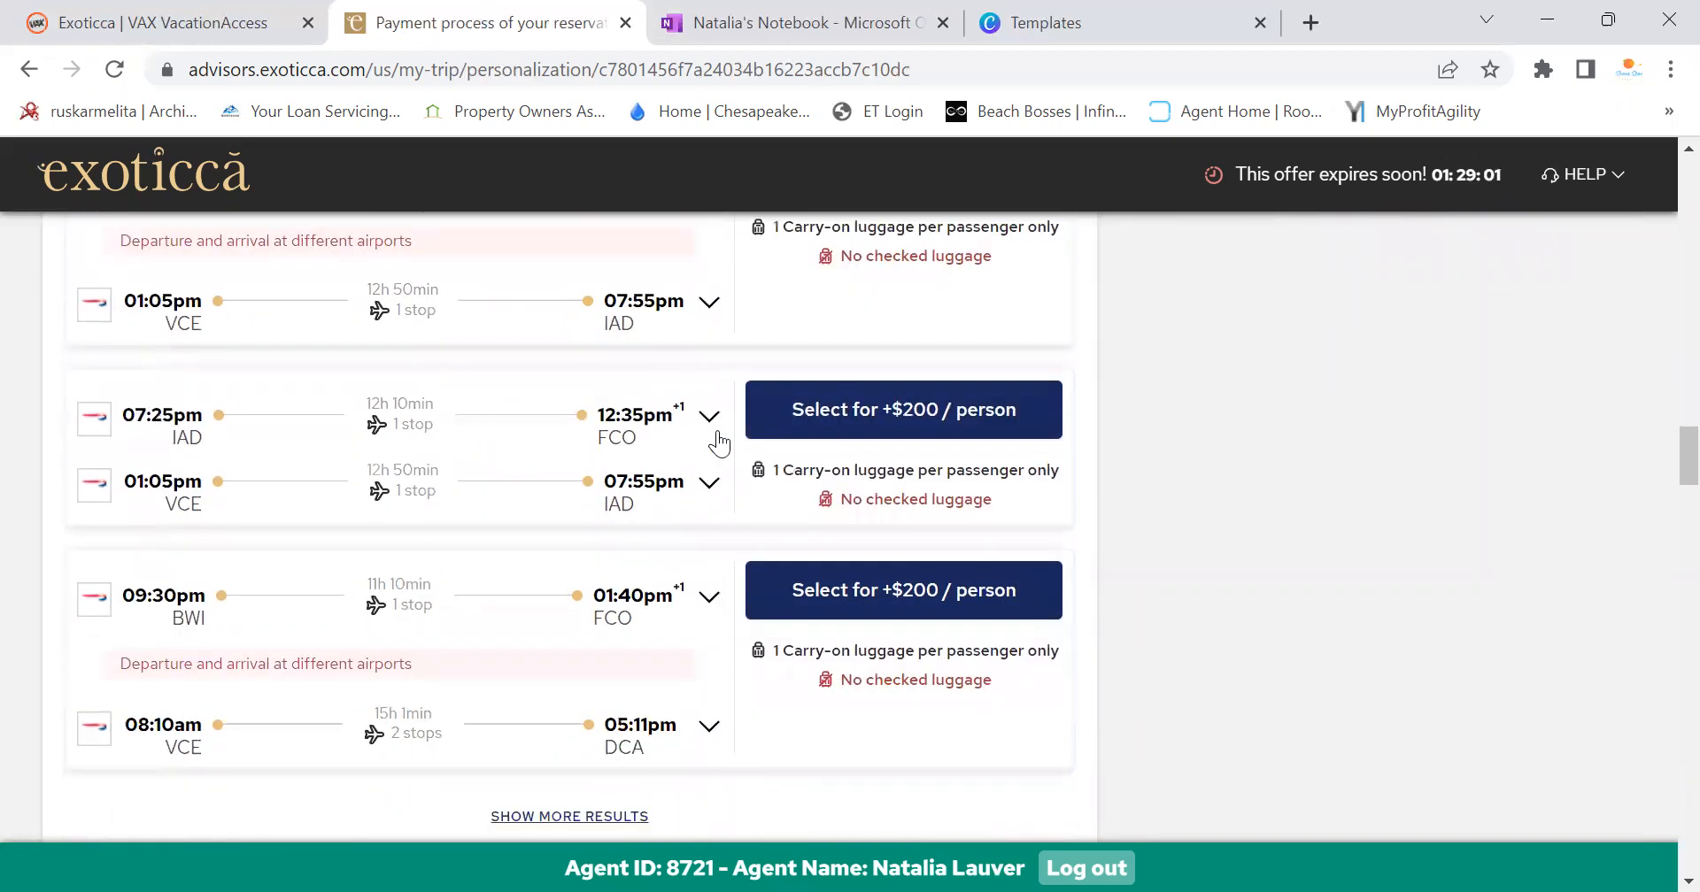
{"action": "scroll", "coordinate": [431, 485], "scroll_direction": "up", "scroll_amount": 3}
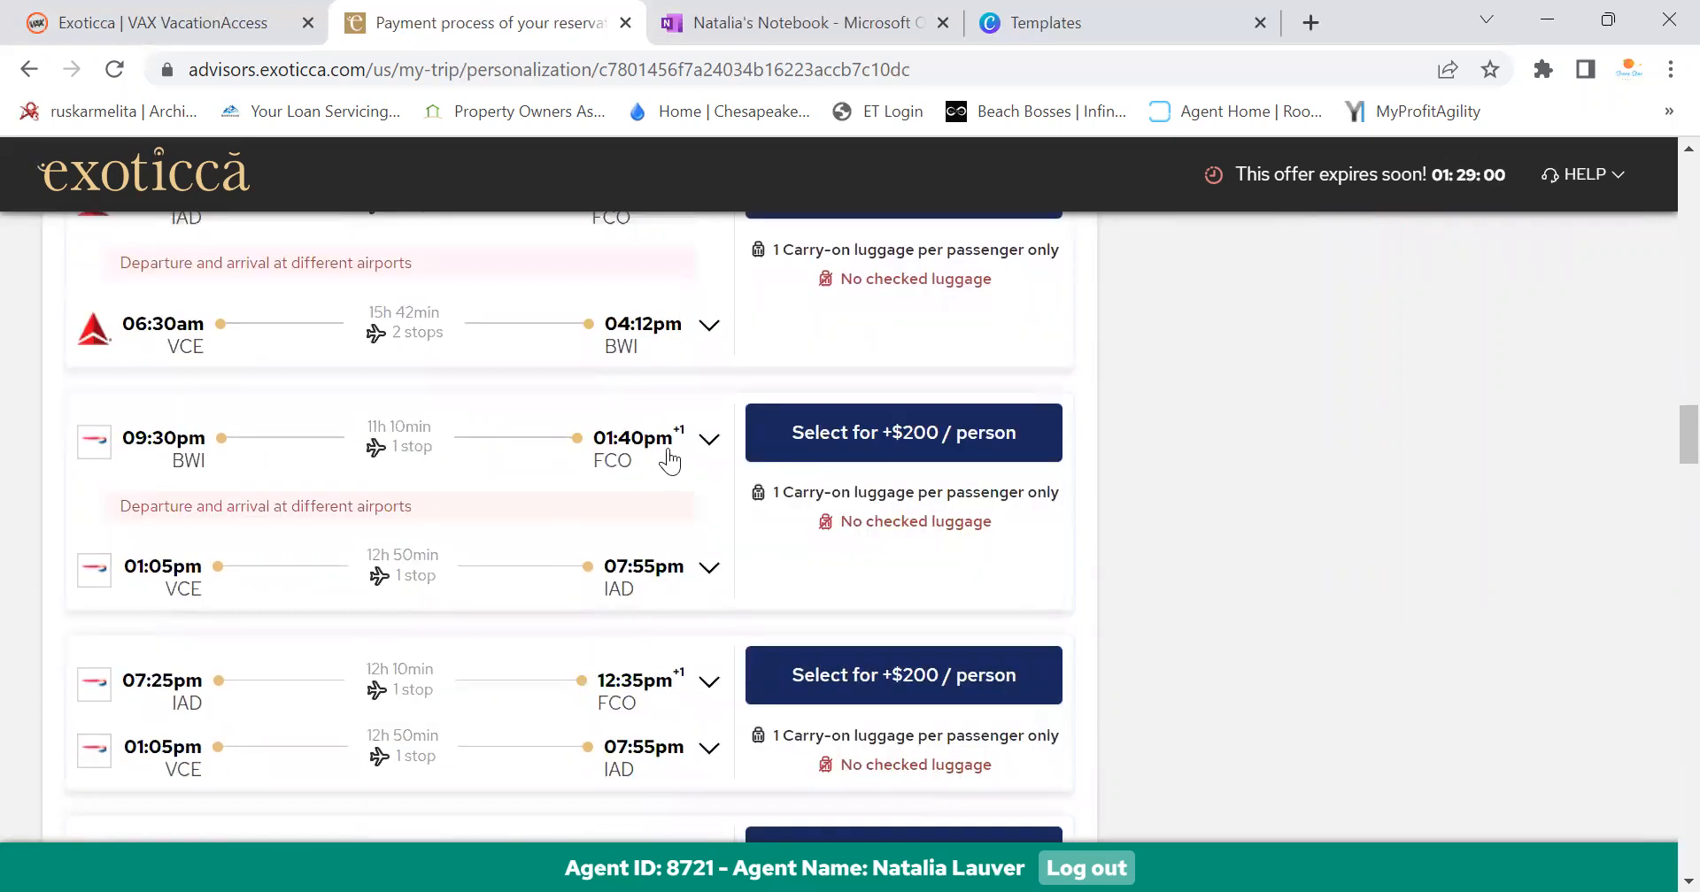
Expand the 09:30pm BWI and 01:05pm VCE flights to show their legs and layovers
{"action": "left_click", "coordinate": [683, 453]}
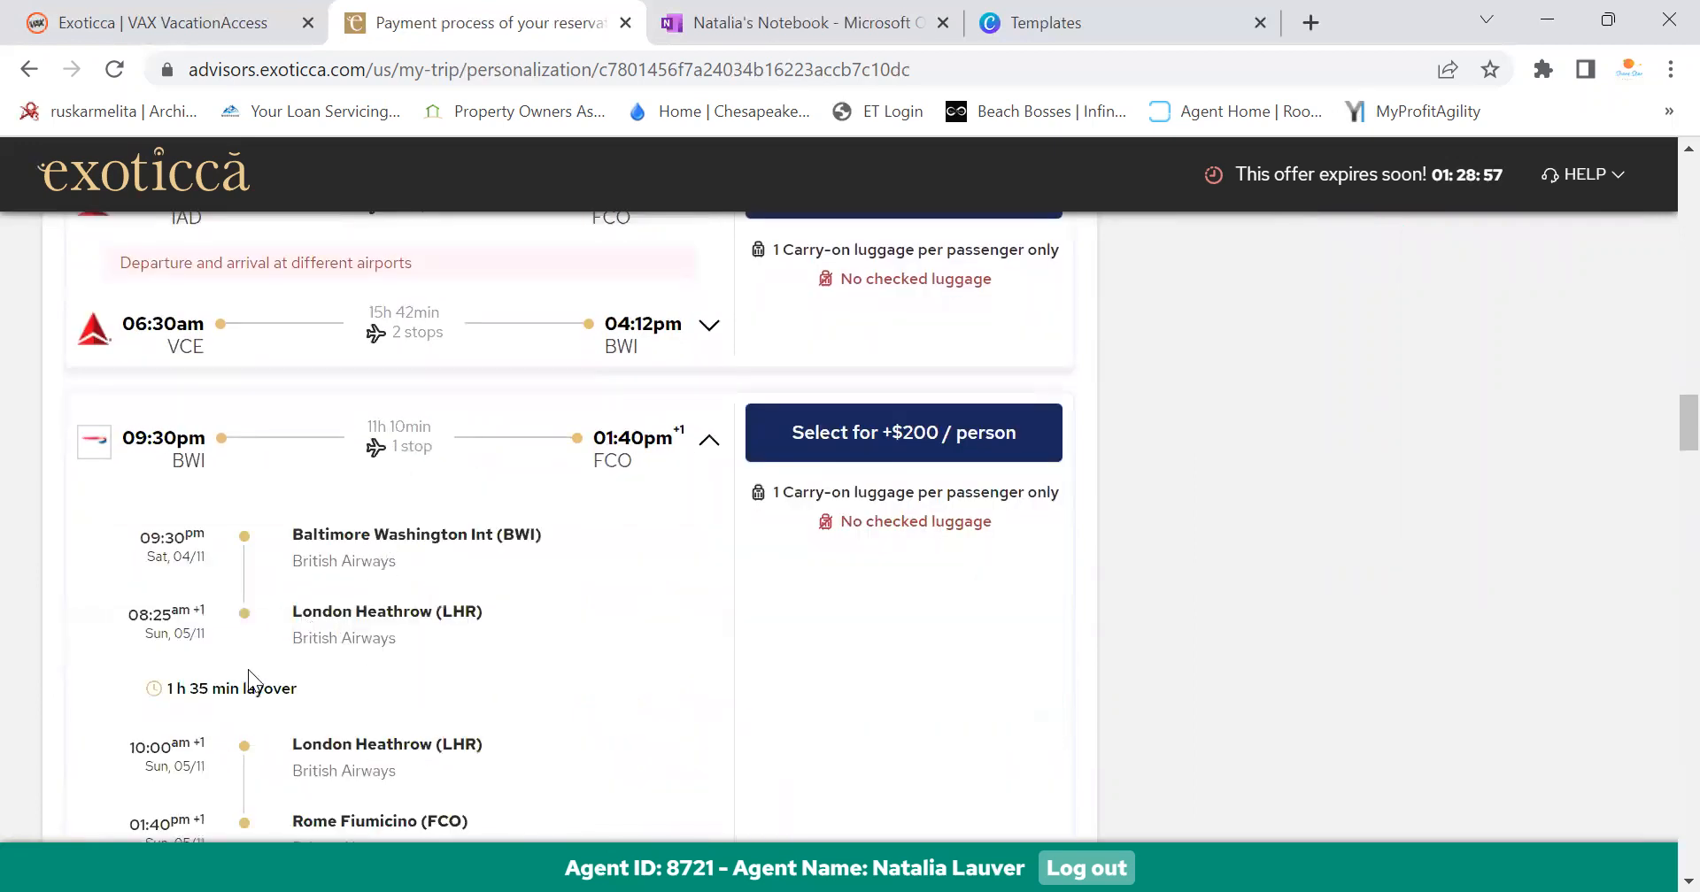
{"action": "scroll", "coordinate": [298, 646], "scroll_direction": "down", "scroll_amount": 3}
{"action": "scroll", "coordinate": [298, 647], "scroll_direction": "down", "scroll_amount": 3}
{"action": "left_click", "coordinate": [645, 492]}
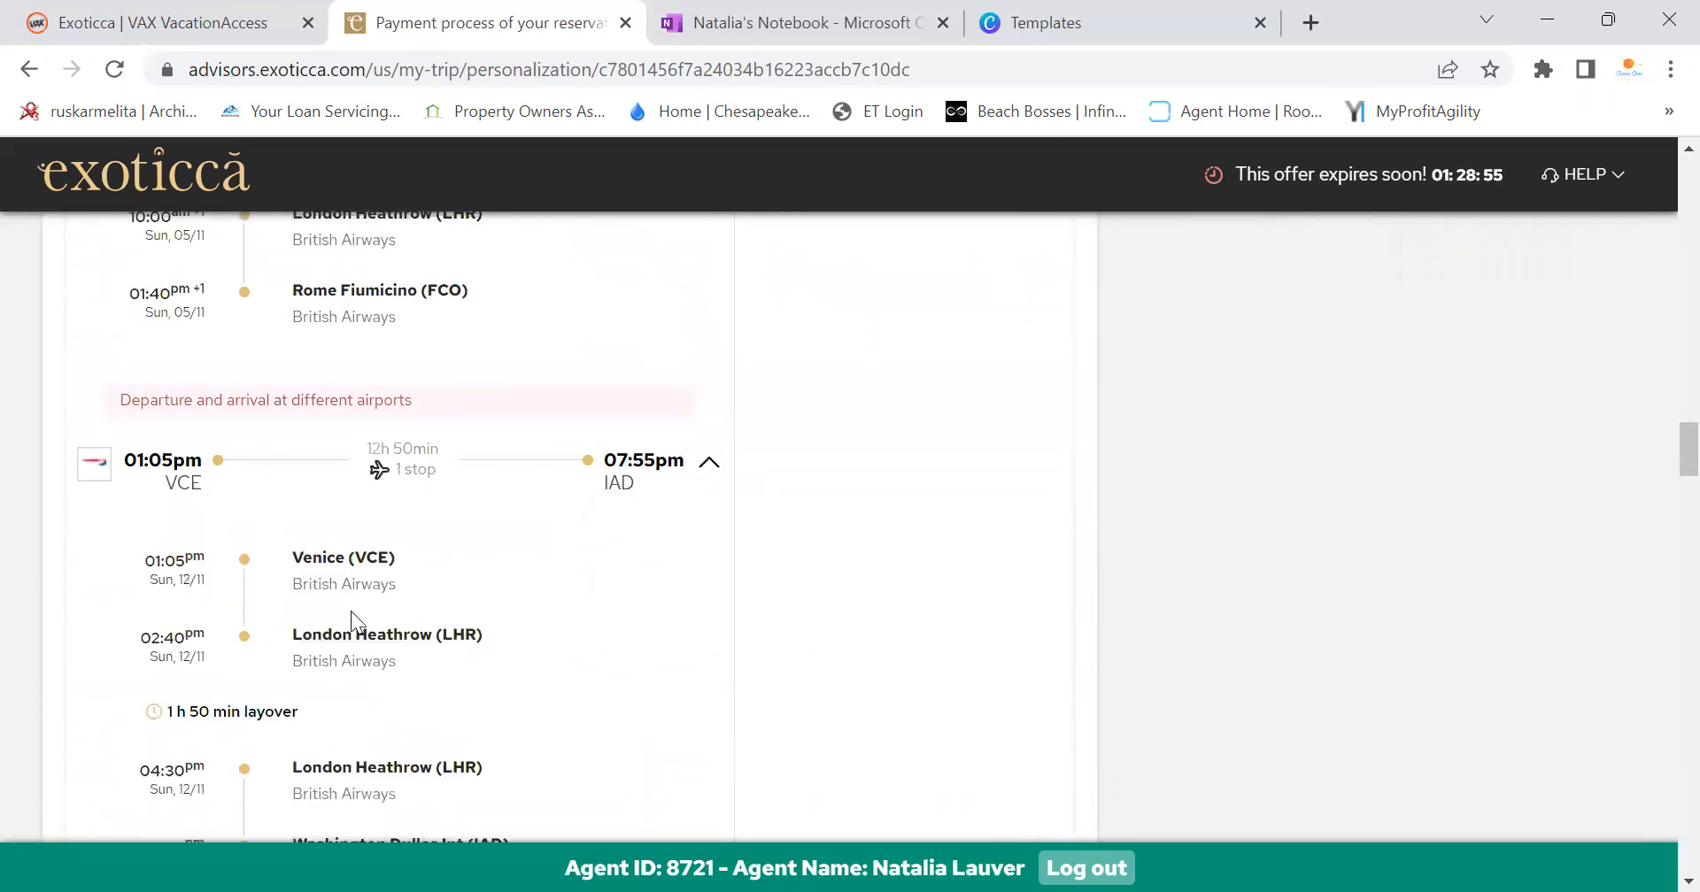
{"action": "scroll", "coordinate": [549, 539], "scroll_direction": "down", "scroll_amount": 15}
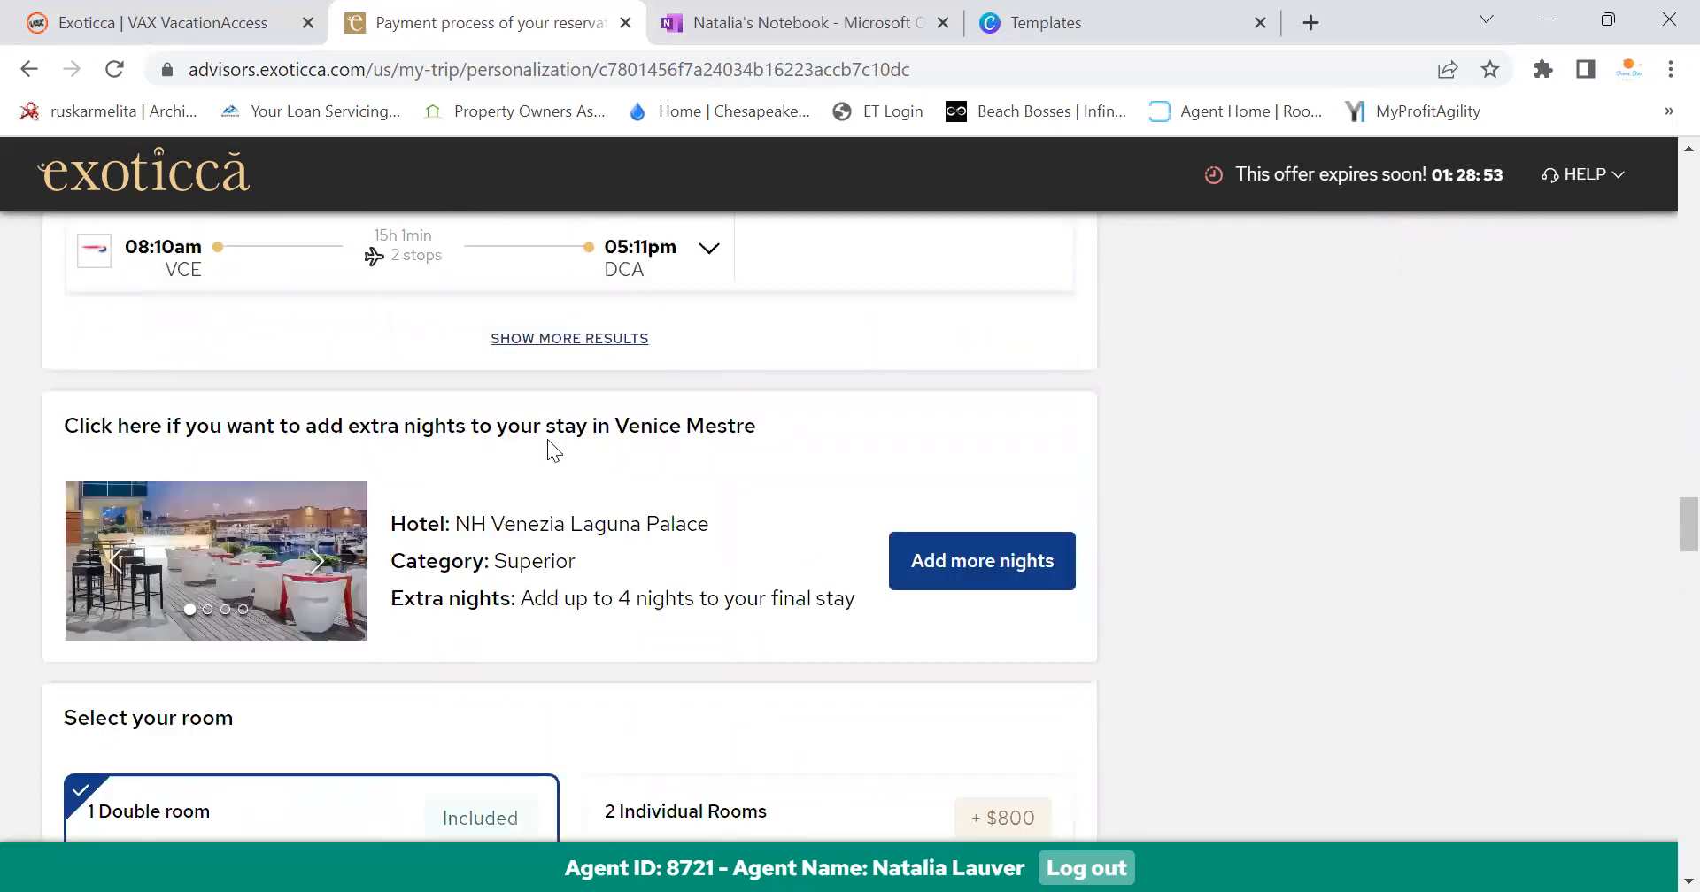
Show more flight results and scroll through the extra options
{"action": "left_click", "coordinate": [610, 340]}
{"action": "scroll", "coordinate": [646, 500], "scroll_direction": "down", "scroll_amount": 10}
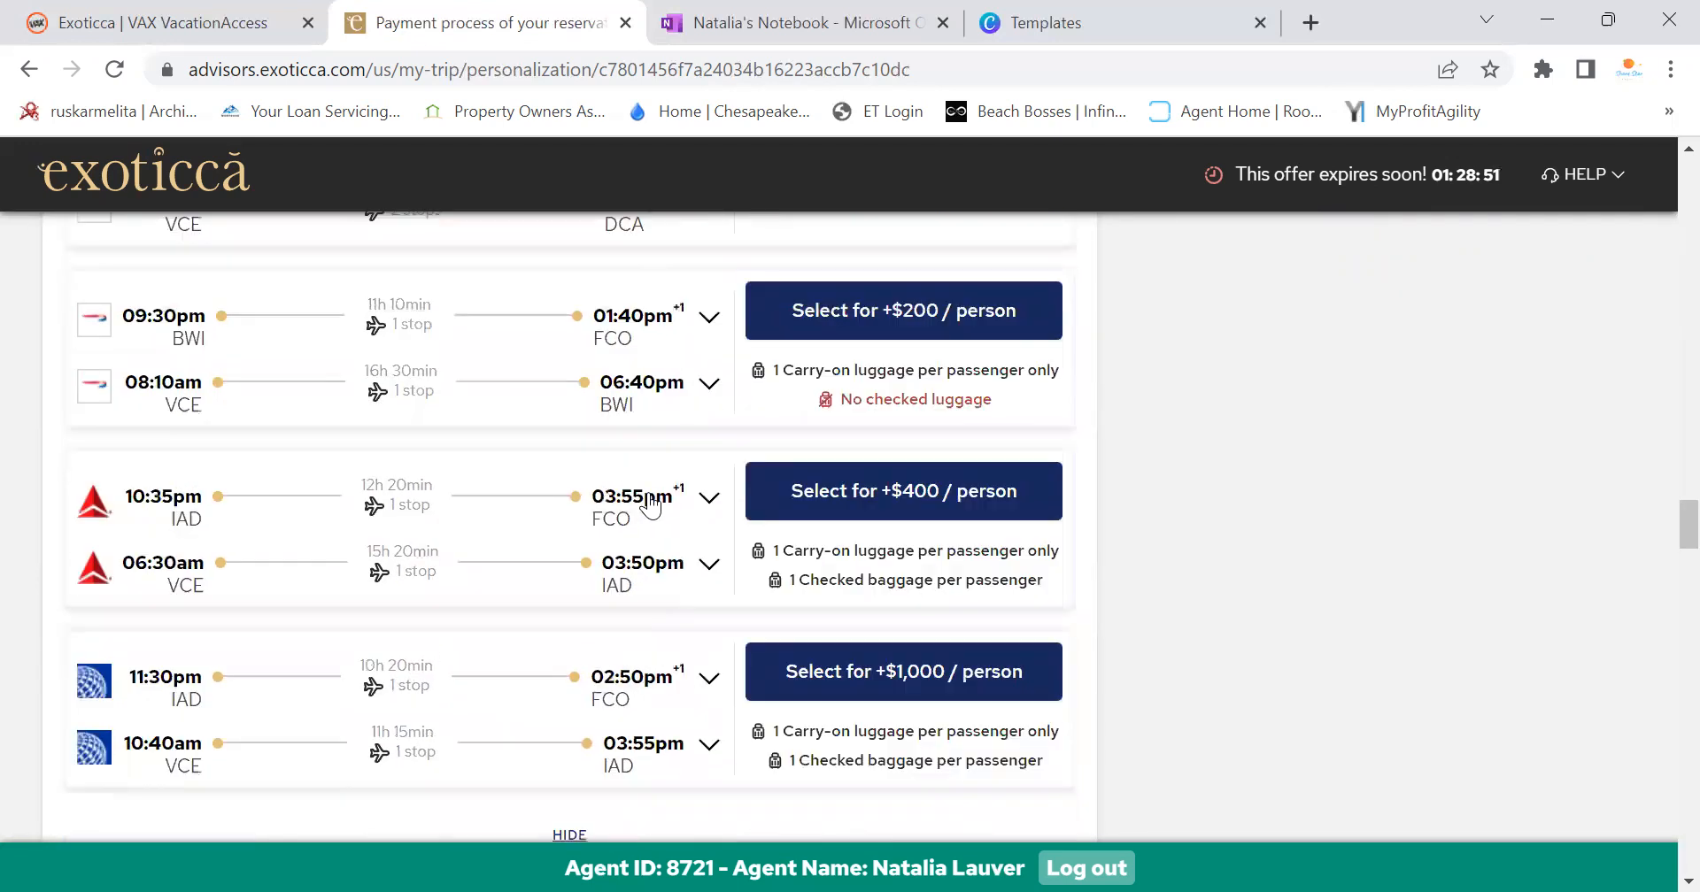
{"action": "scroll", "coordinate": [651, 500], "scroll_direction": "down", "scroll_amount": 3}
{"action": "scroll", "coordinate": [848, 623], "scroll_direction": "up", "scroll_amount": 6}
{"action": "scroll", "coordinate": [889, 607], "scroll_direction": "up", "scroll_amount": 10}
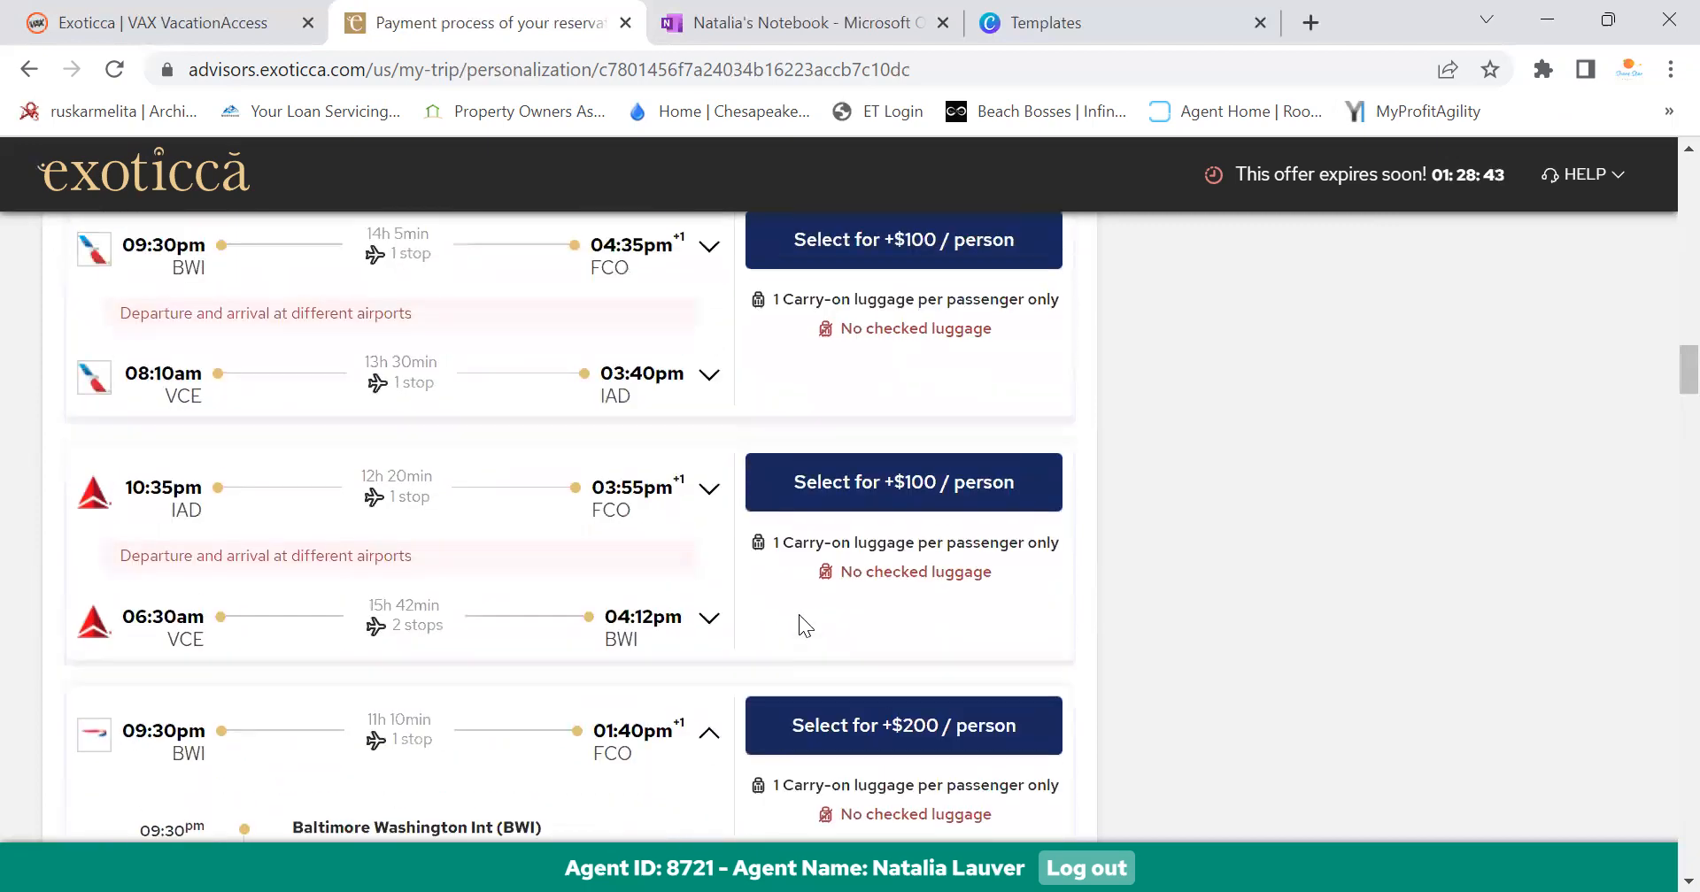
{"action": "scroll", "coordinate": [803, 616], "scroll_direction": "up", "scroll_amount": 10}
{"action": "scroll", "coordinate": [804, 616], "scroll_direction": "down", "scroll_amount": 5}
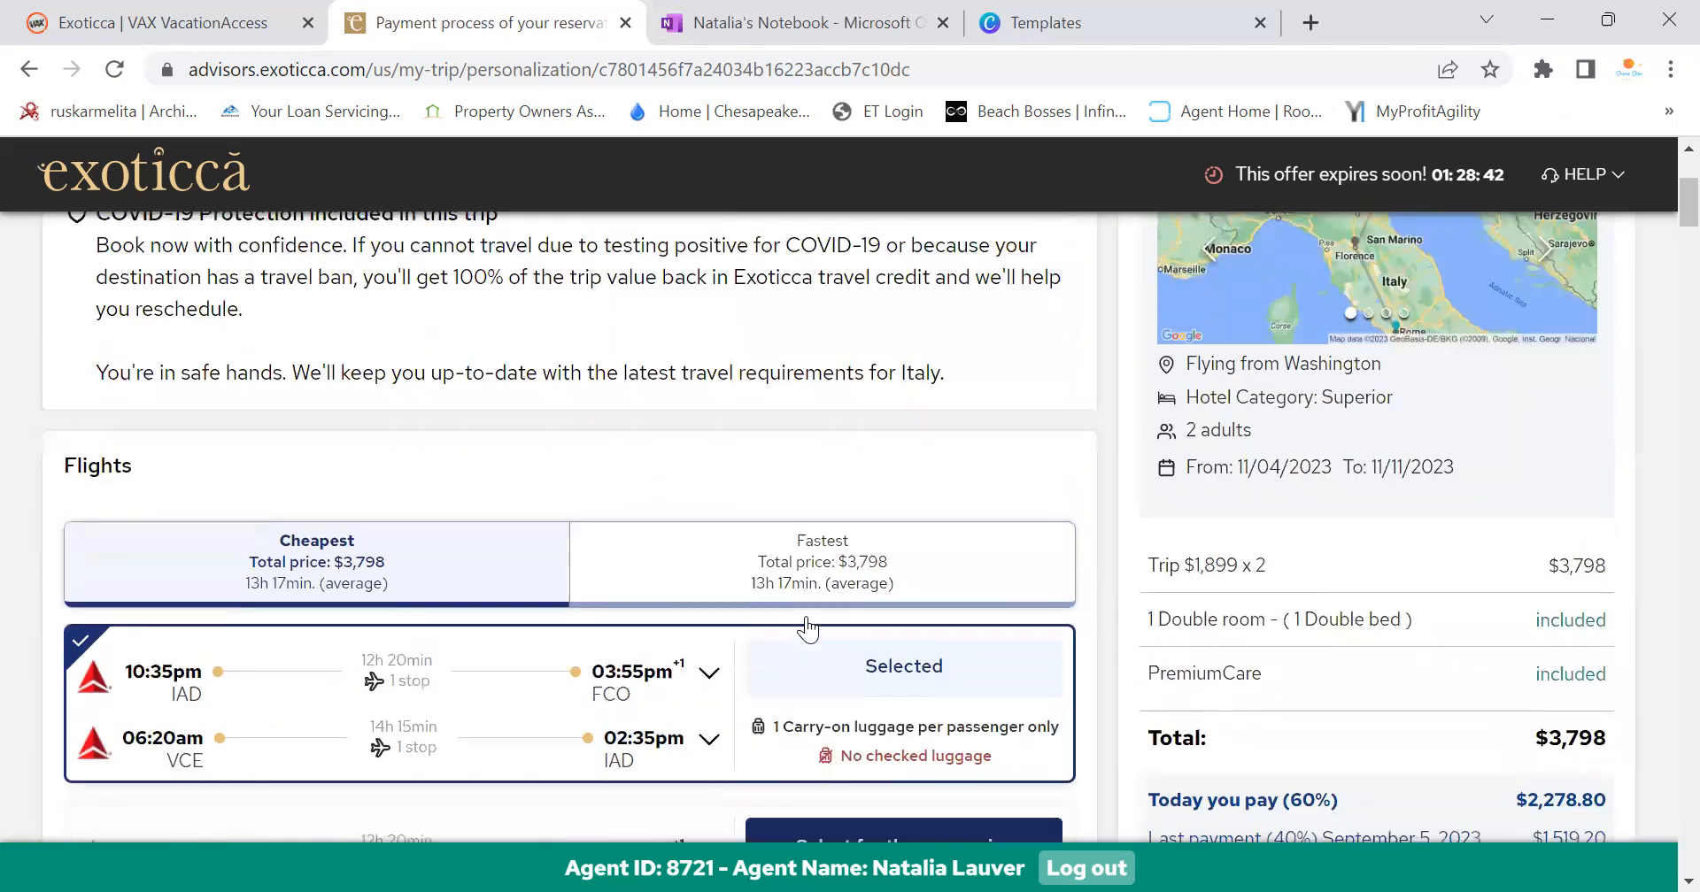
{"action": "scroll", "coordinate": [809, 617], "scroll_direction": "down", "scroll_amount": 15}
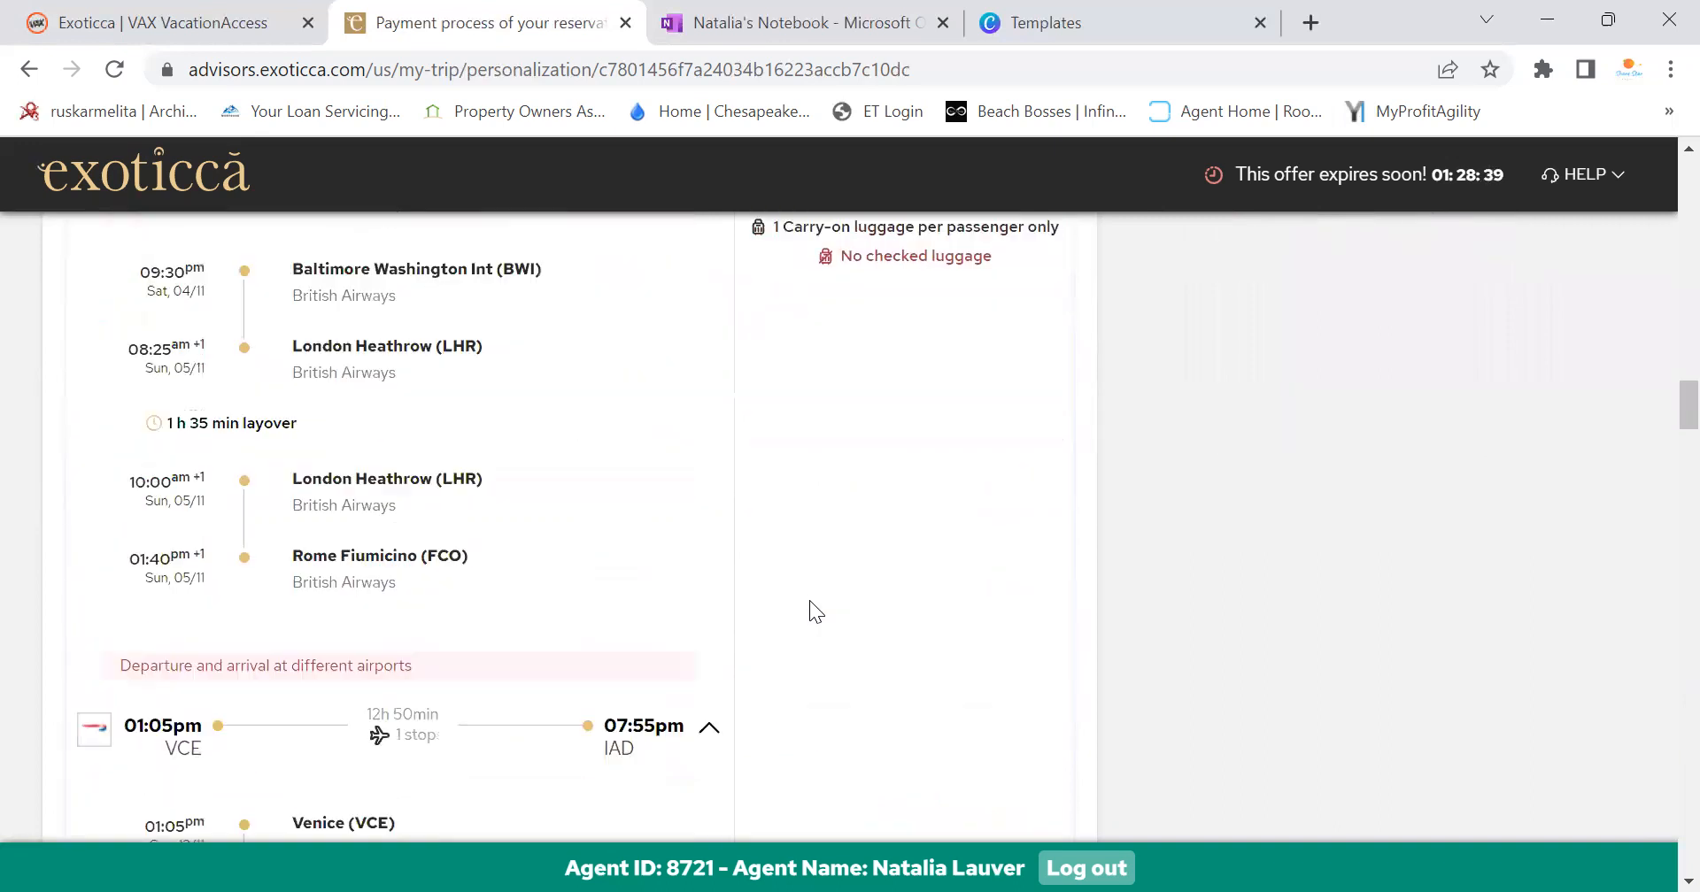
{"action": "scroll", "coordinate": [809, 611], "scroll_direction": "down", "scroll_amount": 15}
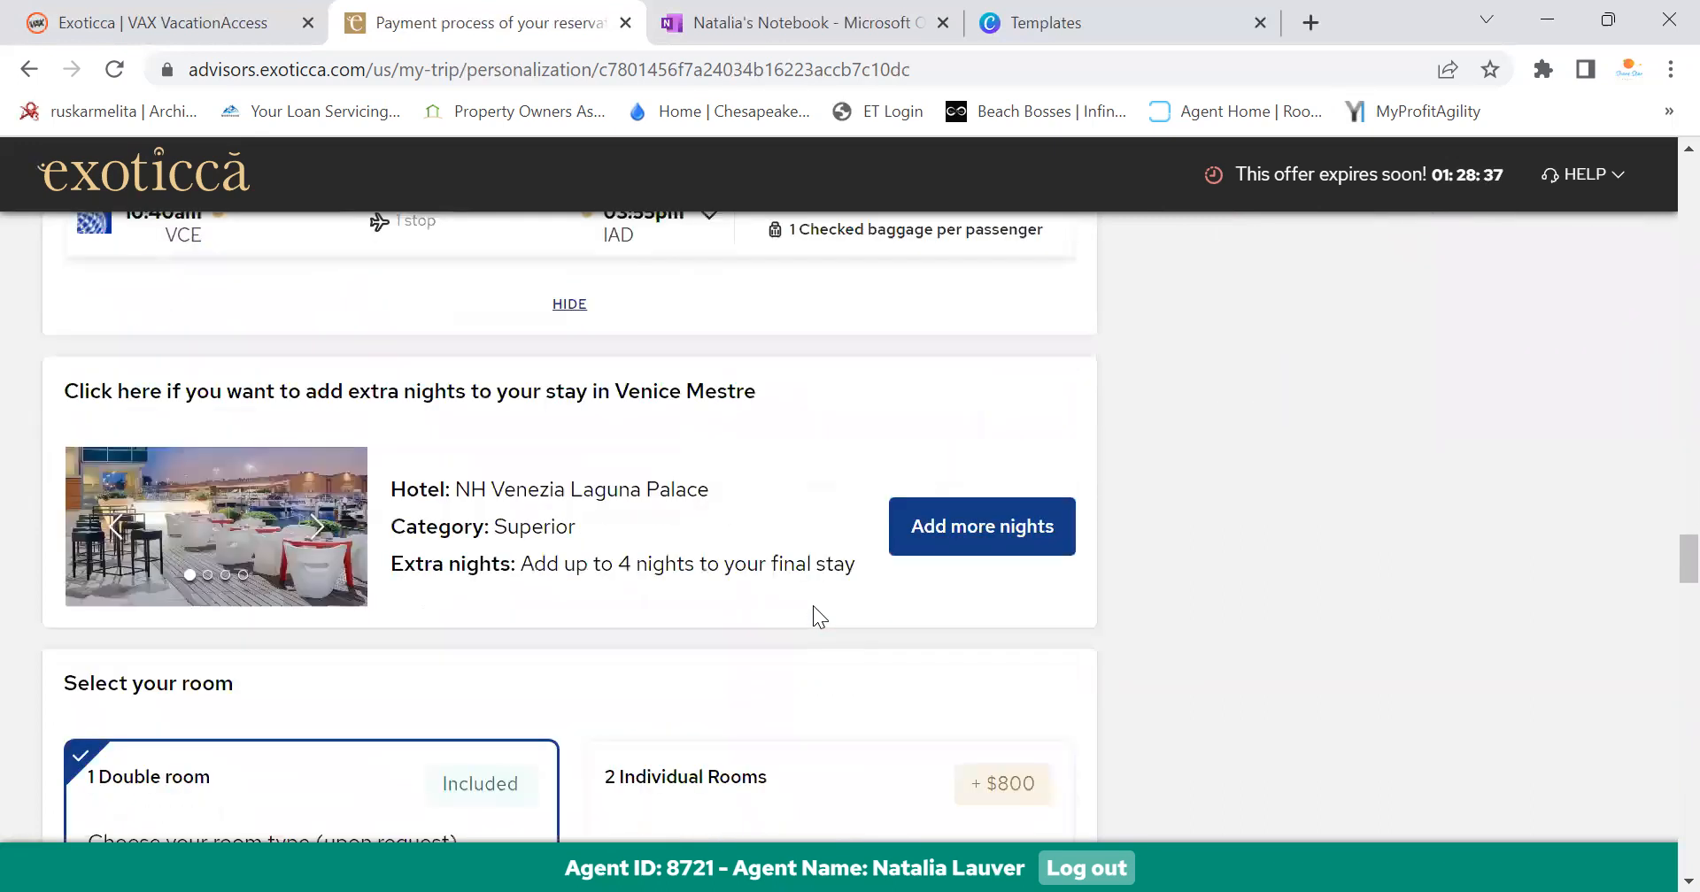
{"action": "scroll", "coordinate": [695, 609], "scroll_direction": "down", "scroll_amount": 3}
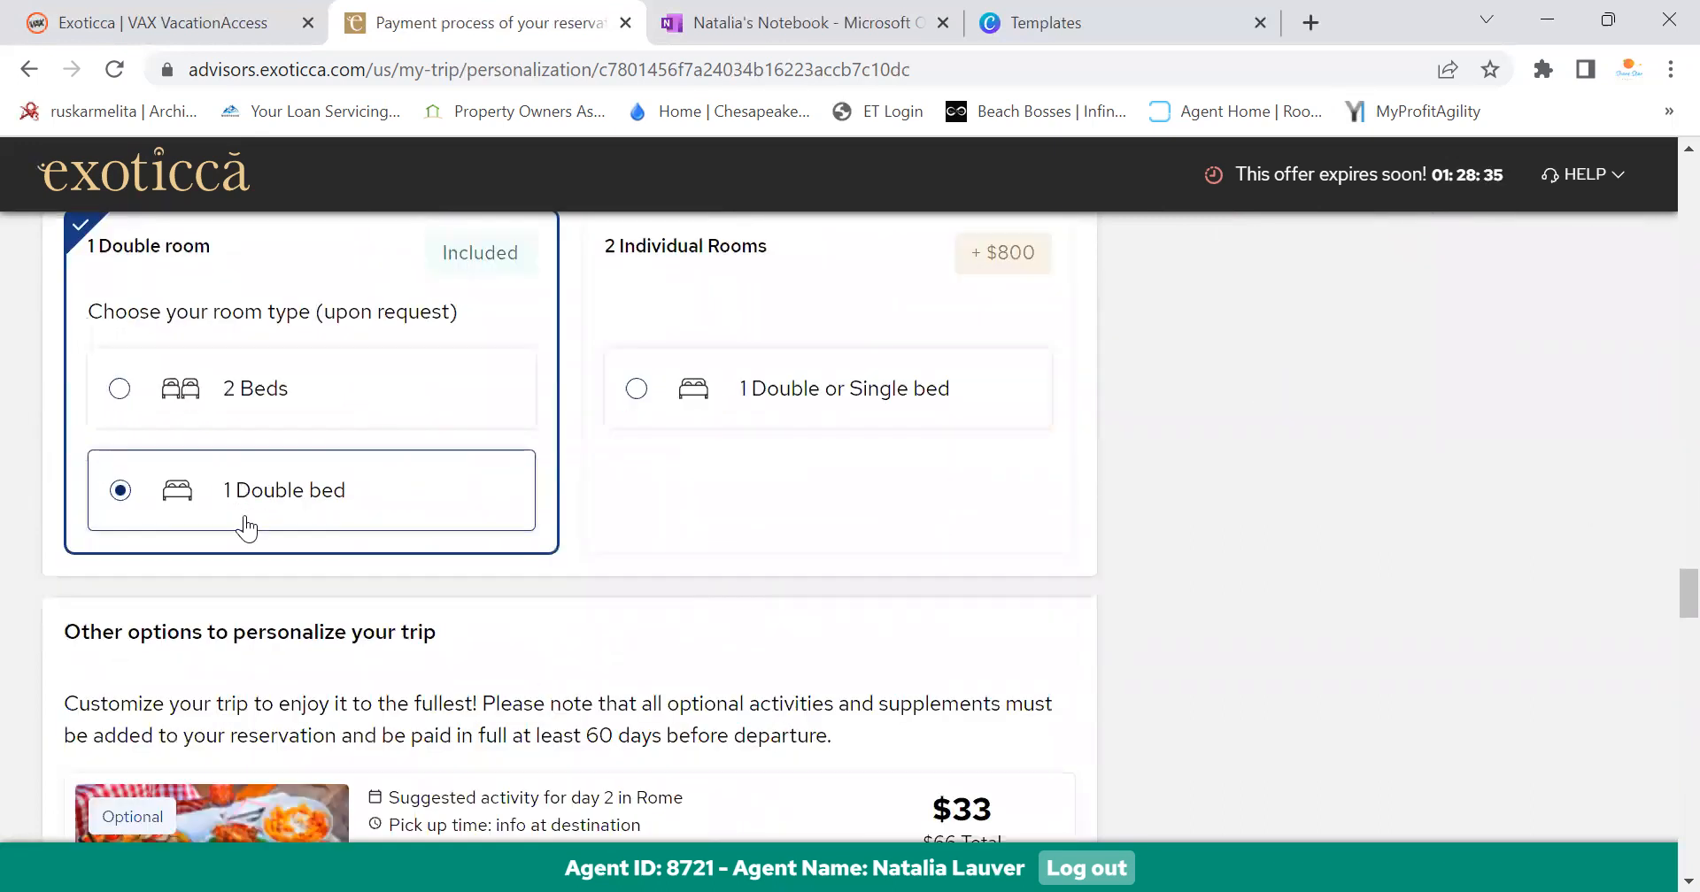
Switch the double room's bed type to 2 Beds
{"action": "scroll", "coordinate": [354, 503], "scroll_direction": "up", "scroll_amount": 3}
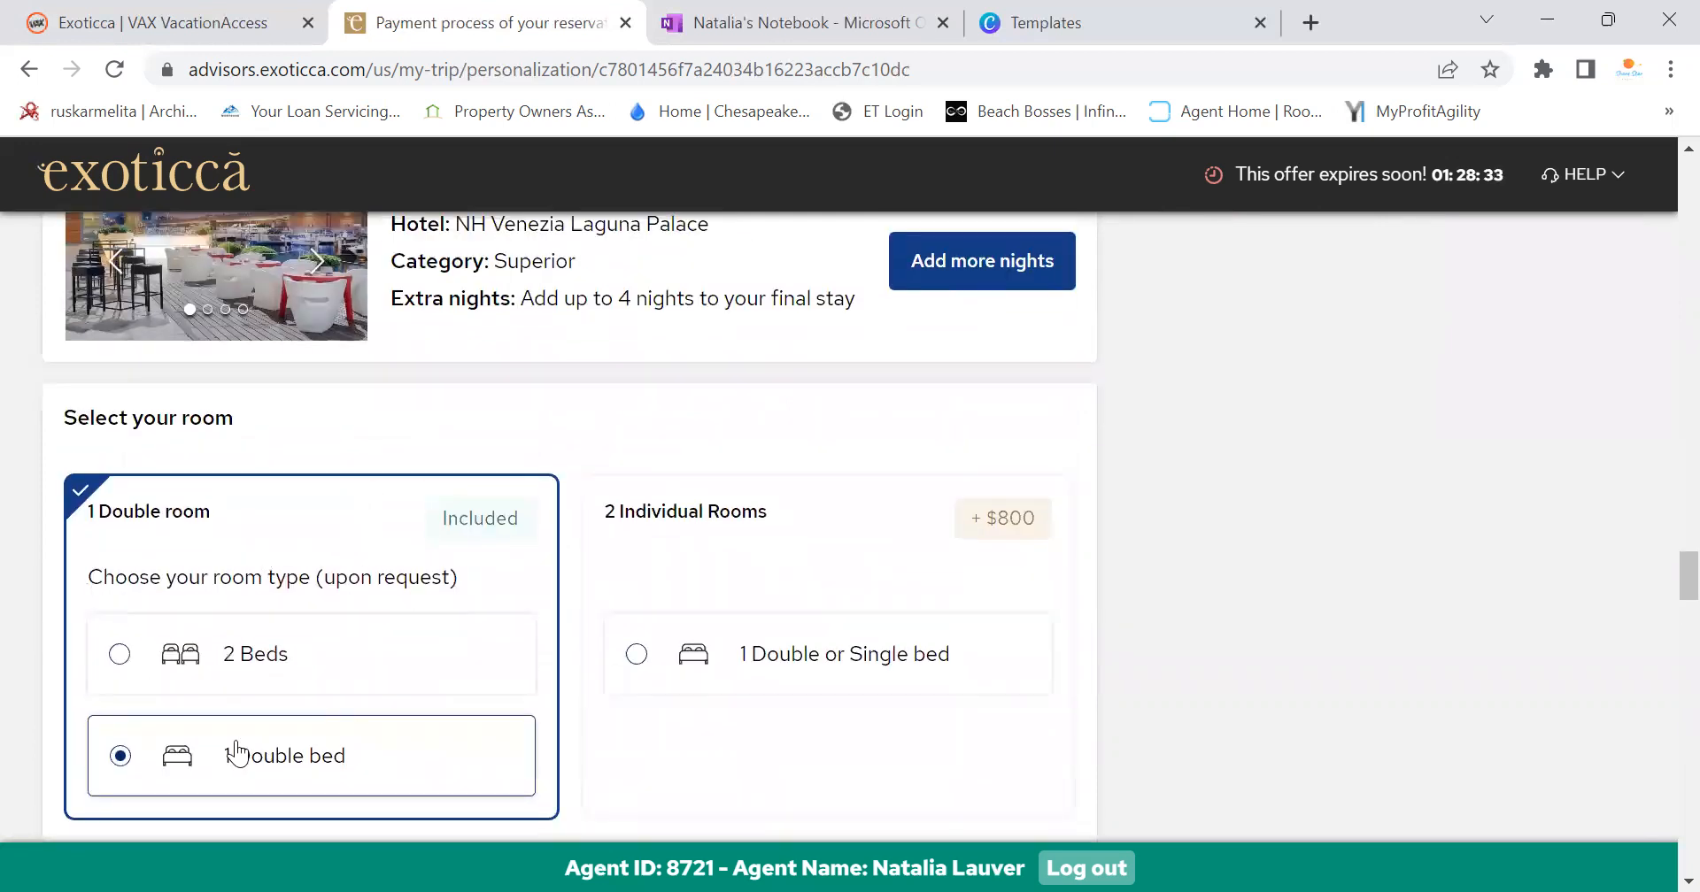
{"action": "left_click", "coordinate": [167, 690]}
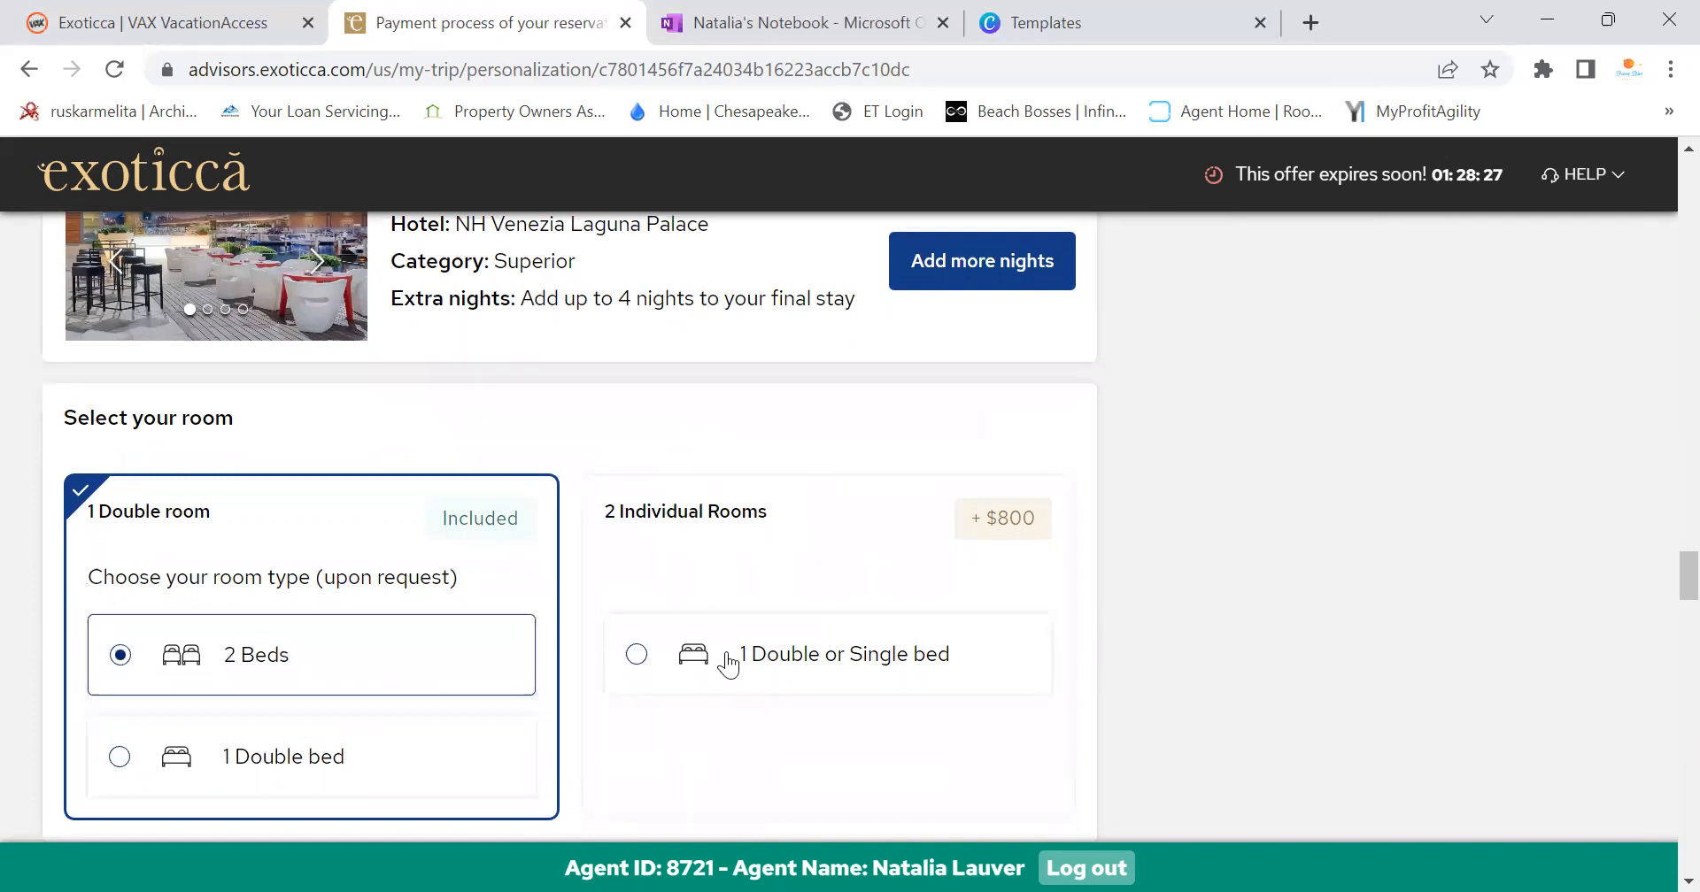
{"action": "scroll", "coordinate": [727, 660], "scroll_direction": "down", "scroll_amount": 6}
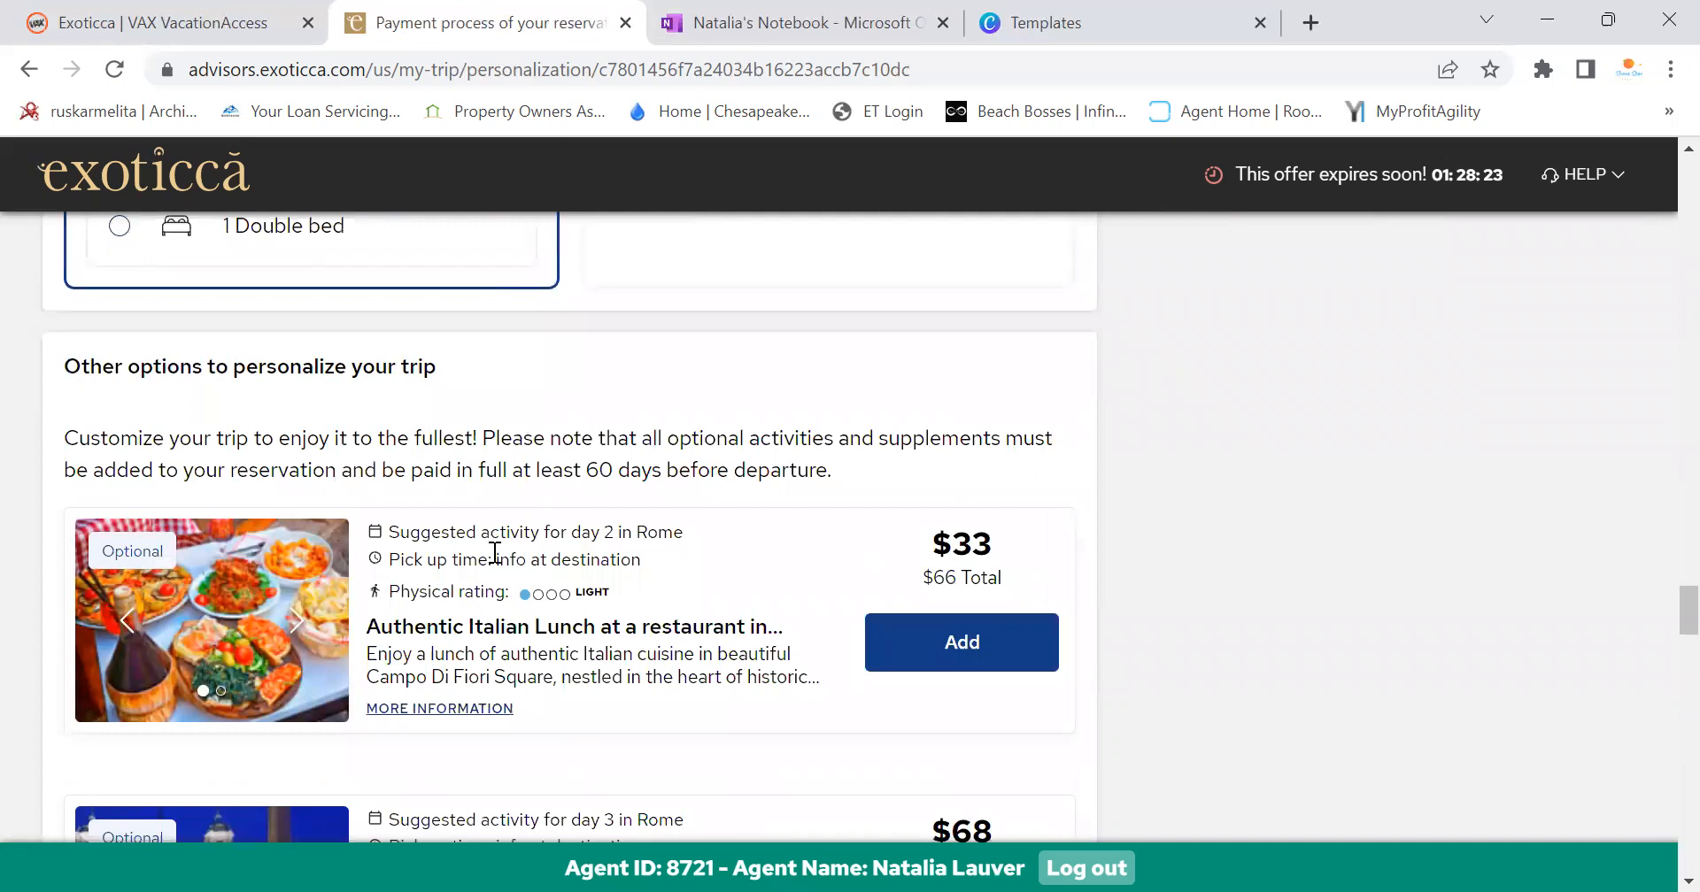
{"action": "scroll", "coordinate": [495, 554], "scroll_direction": "down", "scroll_amount": 3}
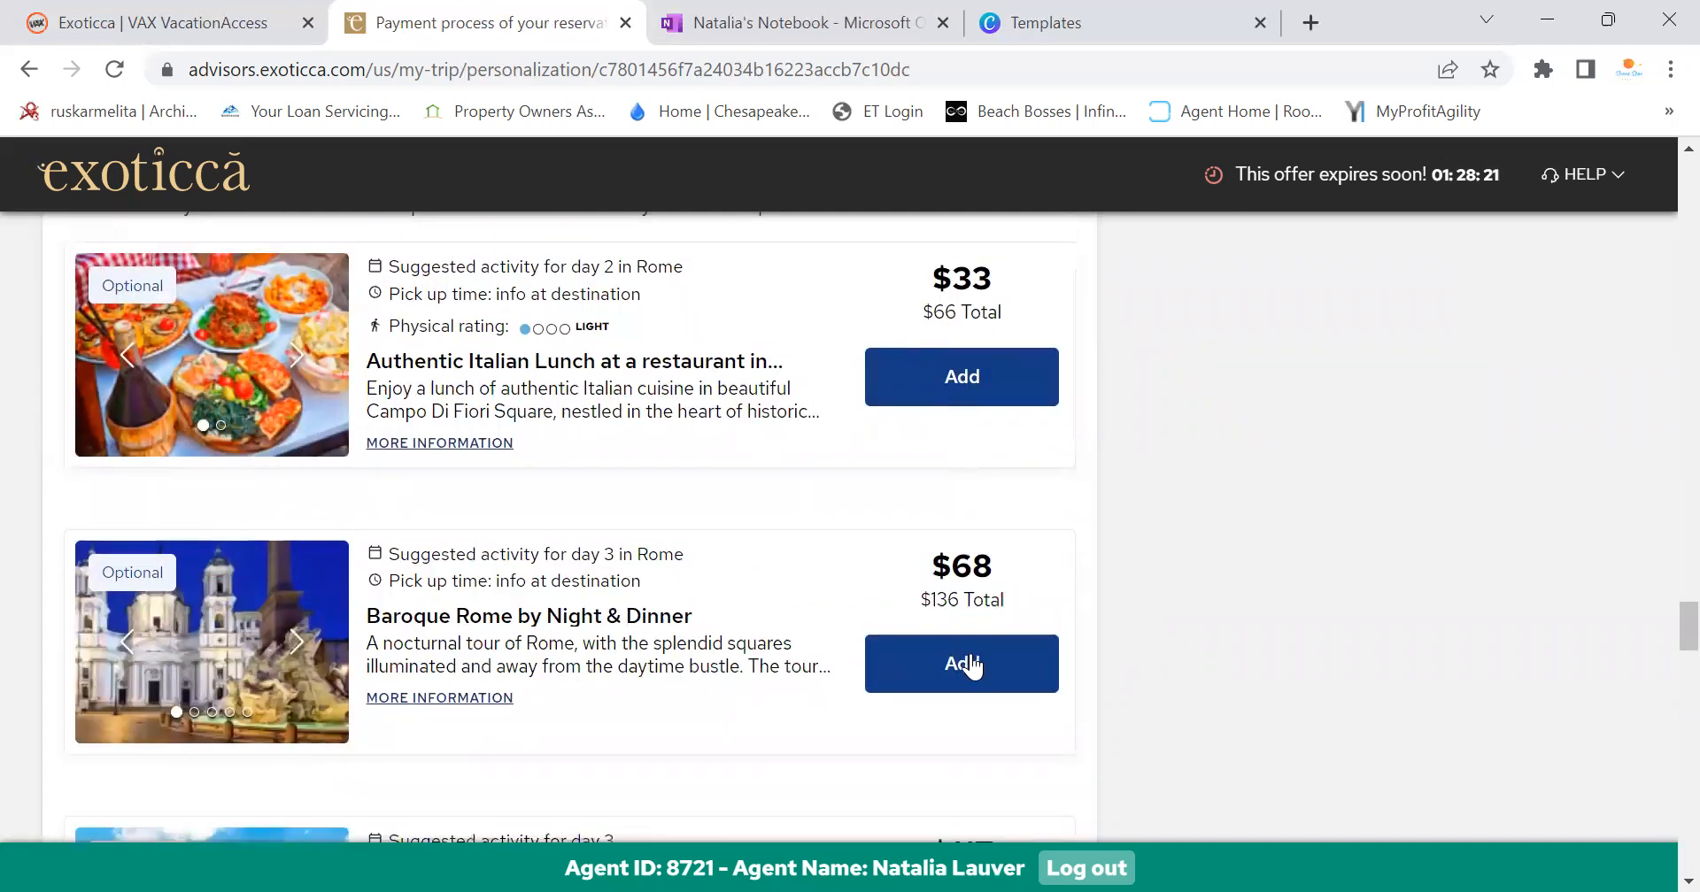
Review the optional extras: $117 Italy pack, $82 Vatican Museums, $64 Pisa, $55 Venice
{"action": "scroll", "coordinate": [938, 690], "scroll_direction": "down", "scroll_amount": 3}
{"action": "scroll", "coordinate": [890, 638], "scroll_direction": "down", "scroll_amount": 3}
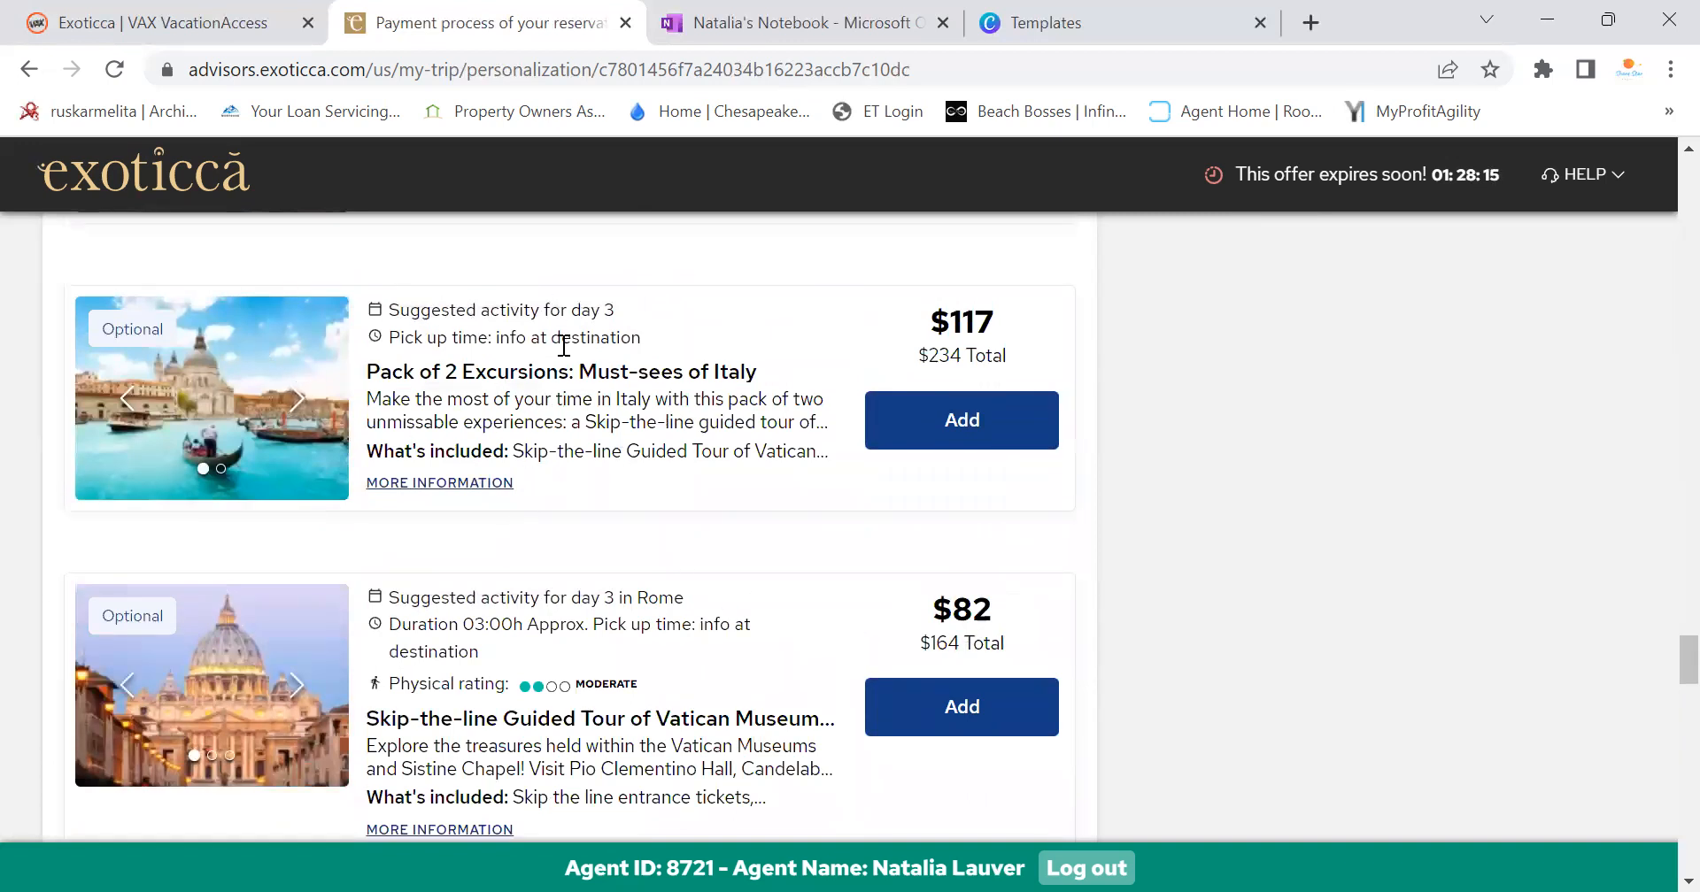
{"action": "scroll", "coordinate": [734, 449], "scroll_direction": "down", "scroll_amount": 15}
{"action": "scroll", "coordinate": [747, 455], "scroll_direction": "down", "scroll_amount": 15}
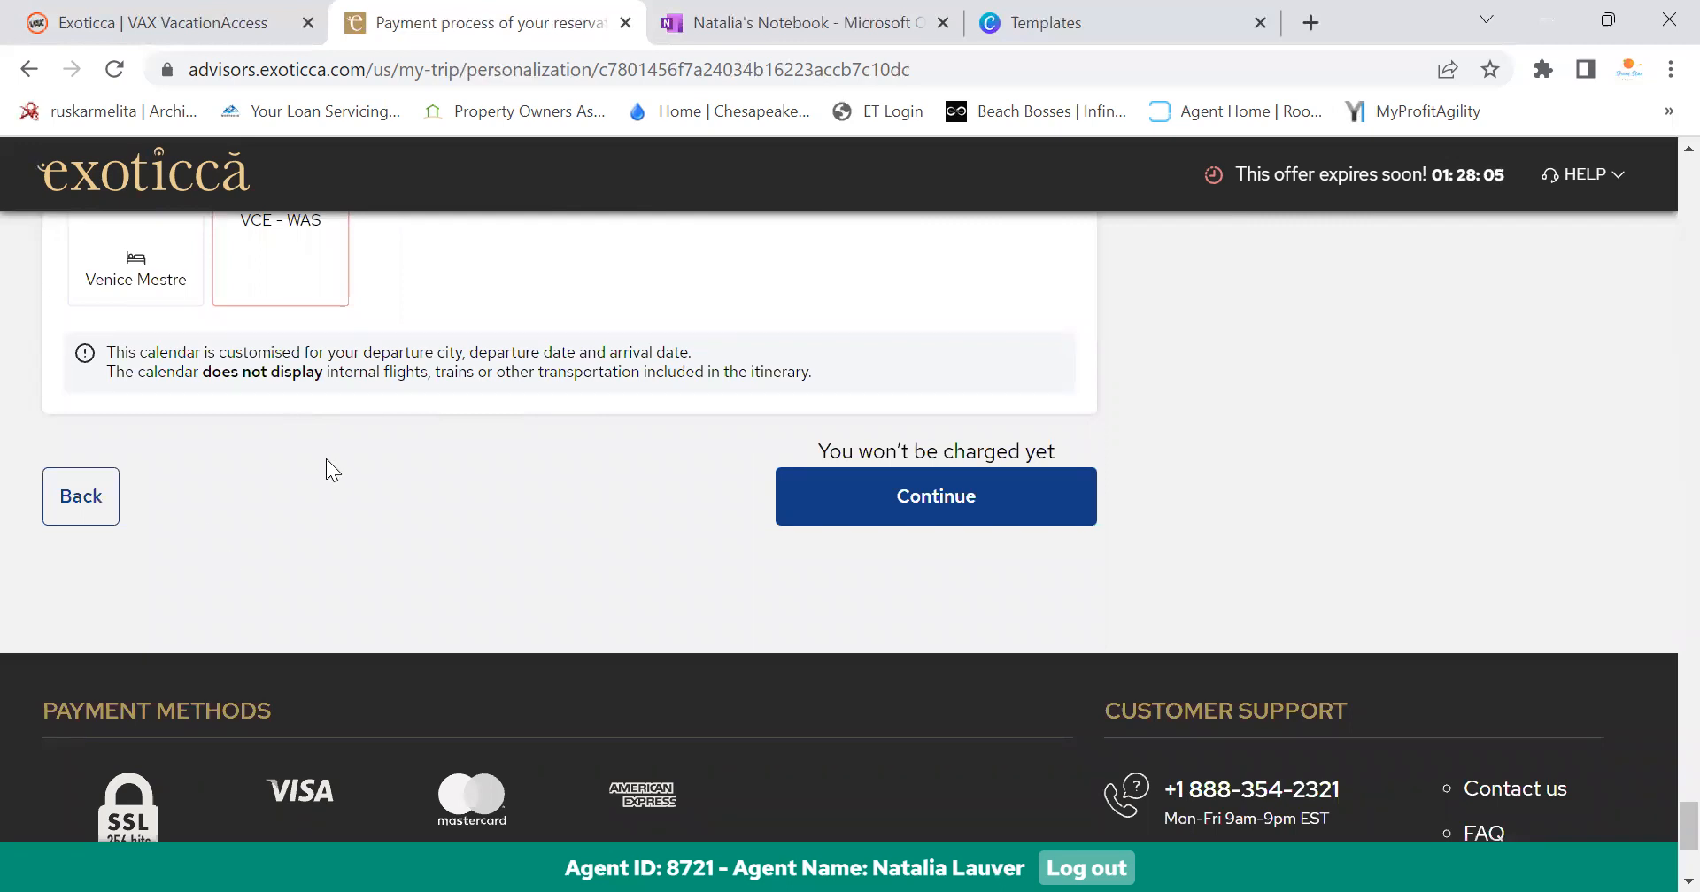
Expand Price includes in the booking summary to list flights, 7 nights' accommodation and guided tours
{"action": "left_click_drag", "start_coordinate": [1686, 823], "coordinate": [1656, 188]}
{"action": "scroll", "coordinate": [1315, 577], "scroll_direction": "down", "scroll_amount": 10}
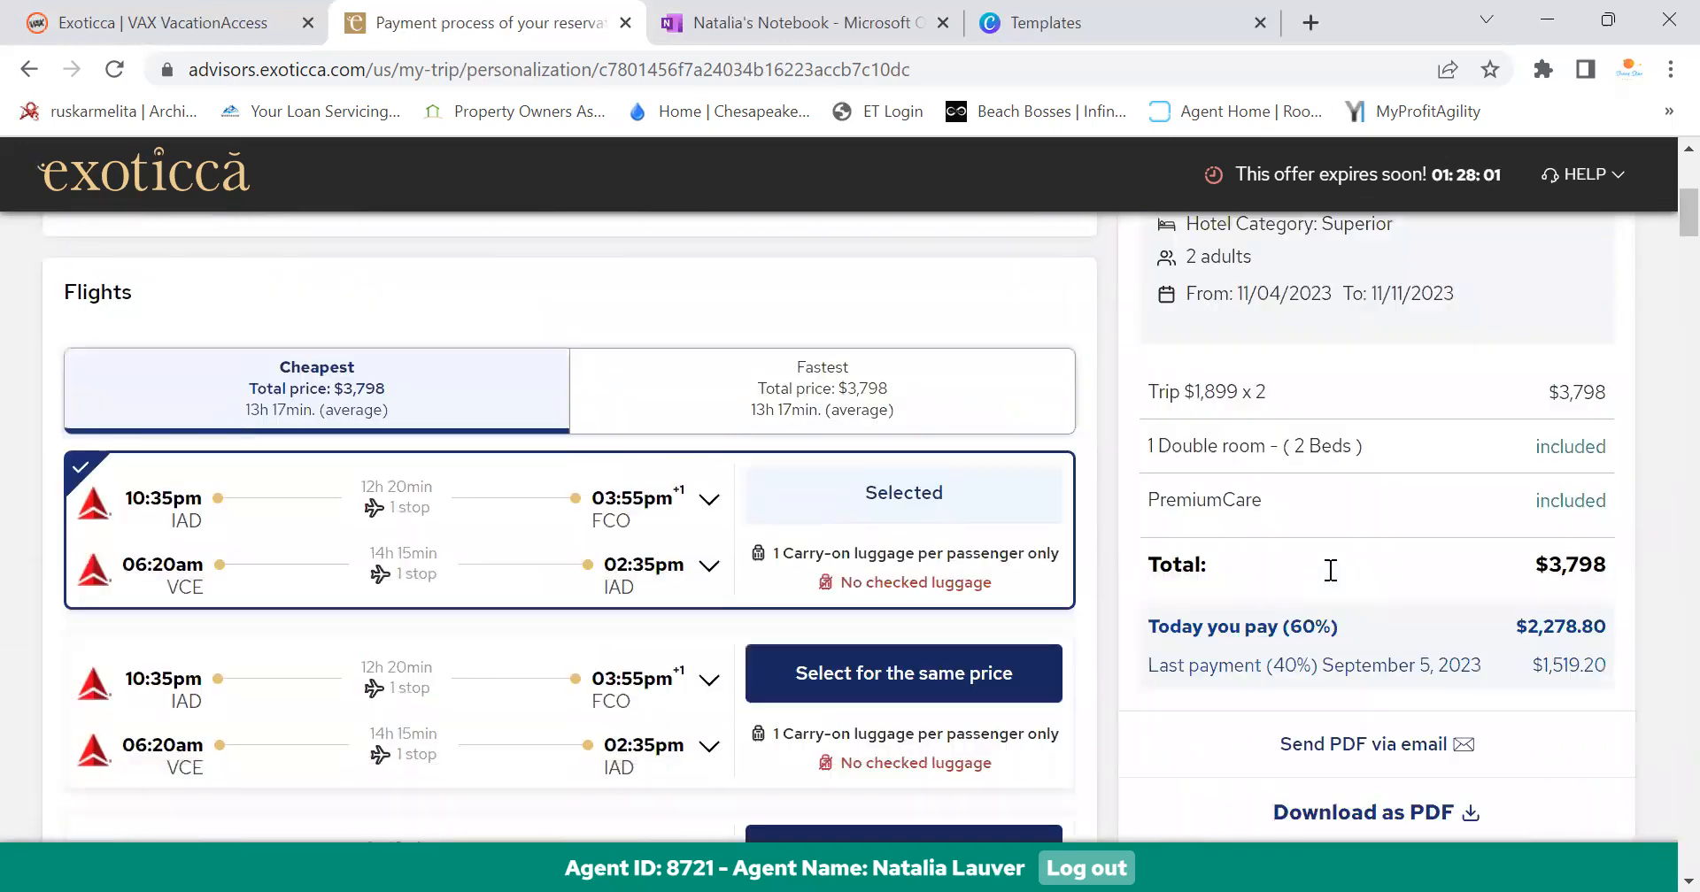
{"action": "left_click", "coordinate": [1527, 412]}
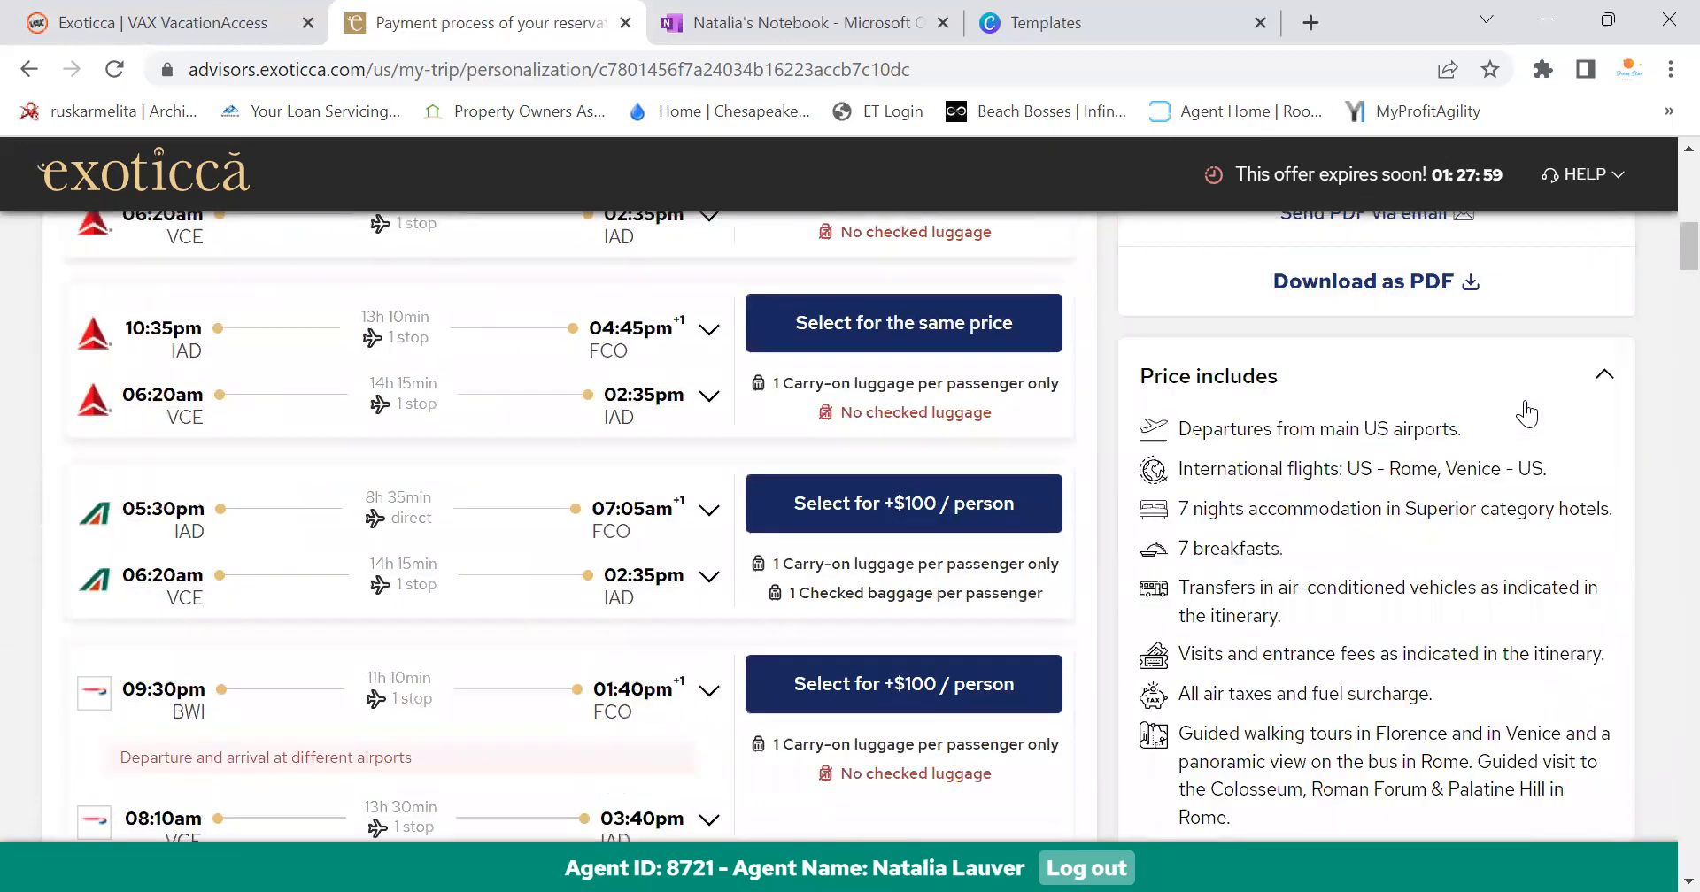
{"action": "scroll", "coordinate": [1240, 544], "scroll_direction": "down", "scroll_amount": 3}
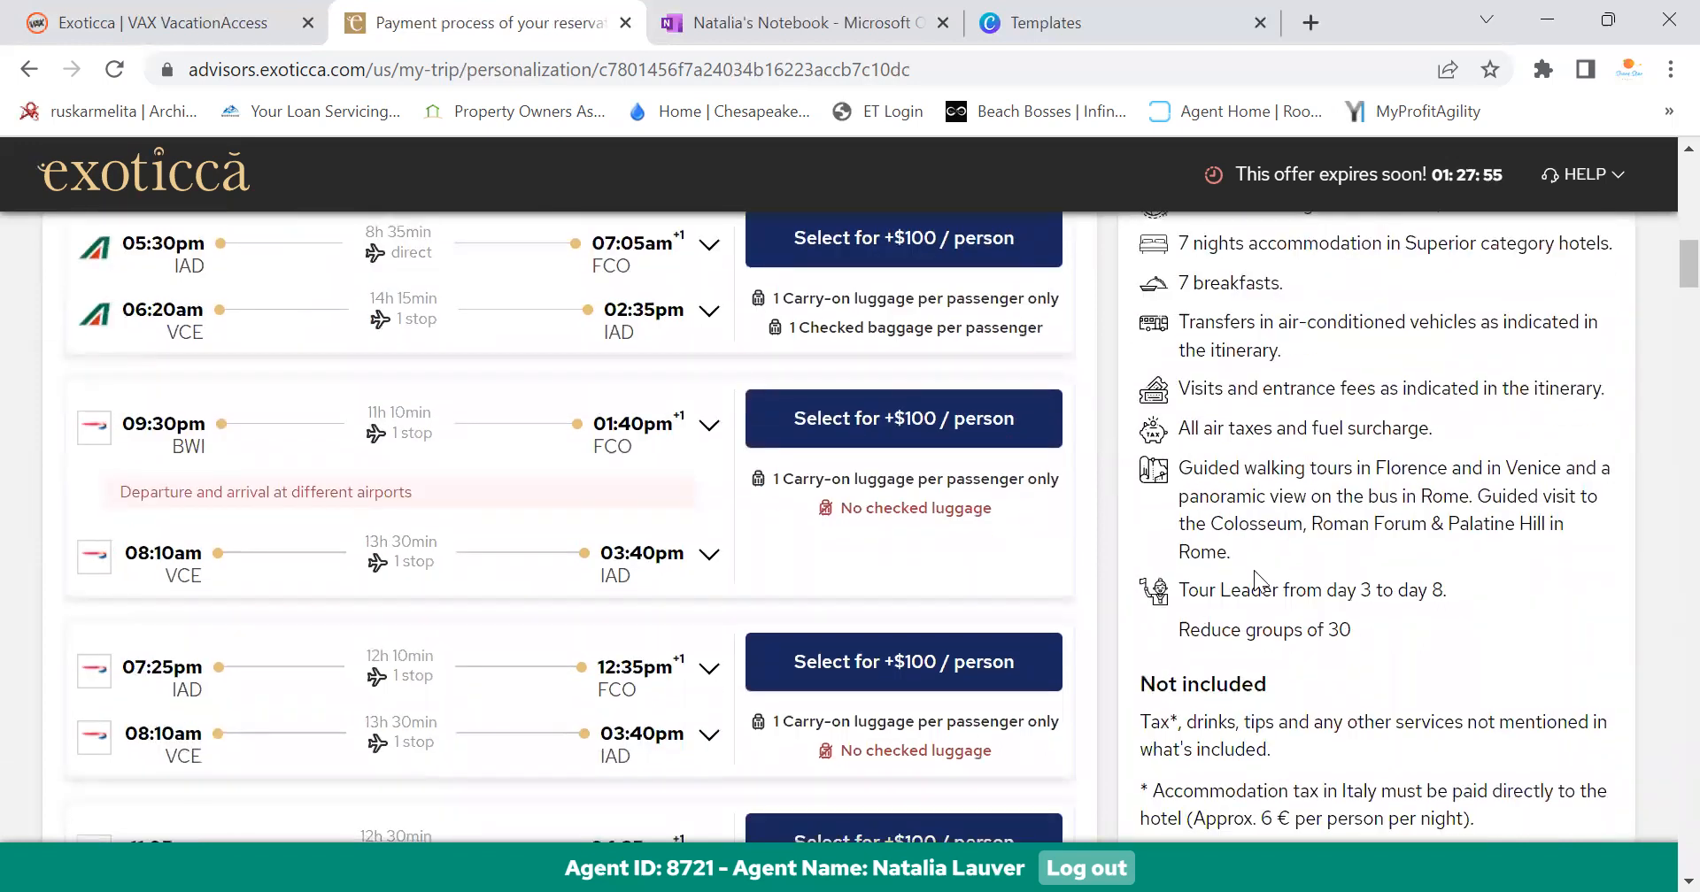
{"action": "scroll", "coordinate": [1254, 570], "scroll_direction": "up", "scroll_amount": 3}
{"action": "scroll", "coordinate": [1254, 570], "scroll_direction": "up", "scroll_amount": 4}
{"action": "scroll", "coordinate": [1256, 570], "scroll_direction": "up", "scroll_amount": 5}
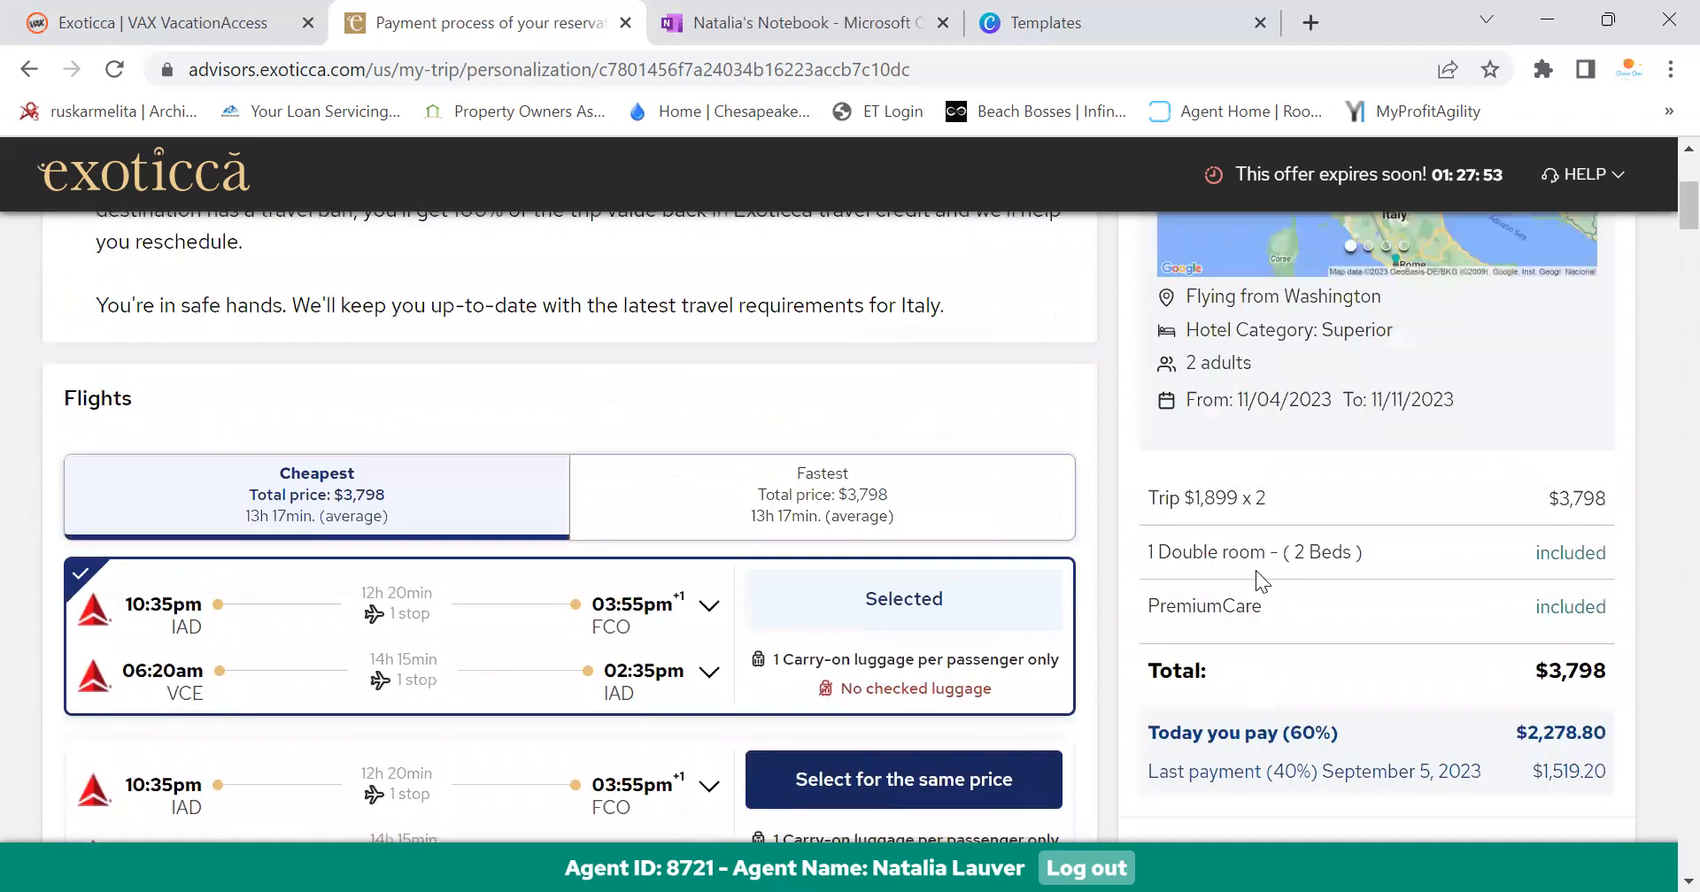
{"action": "scroll", "coordinate": [1275, 620], "scroll_direction": "down", "scroll_amount": 3}
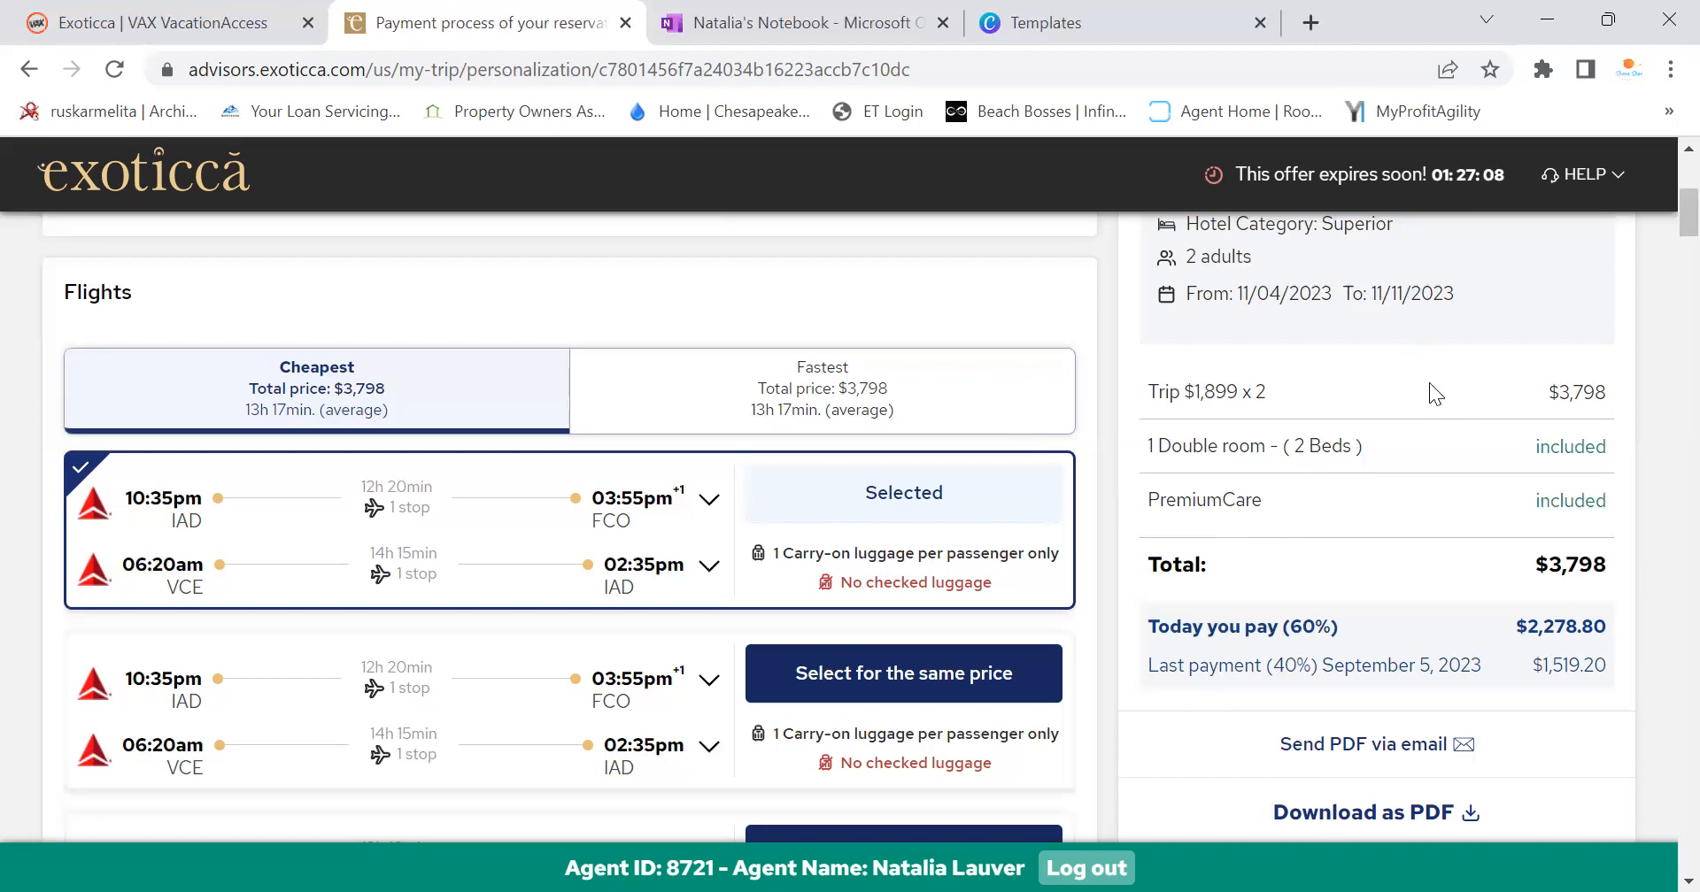
Review the trip personalization page from top to bottom
{"action": "scroll", "coordinate": [1429, 382], "scroll_direction": "up", "scroll_amount": 3}
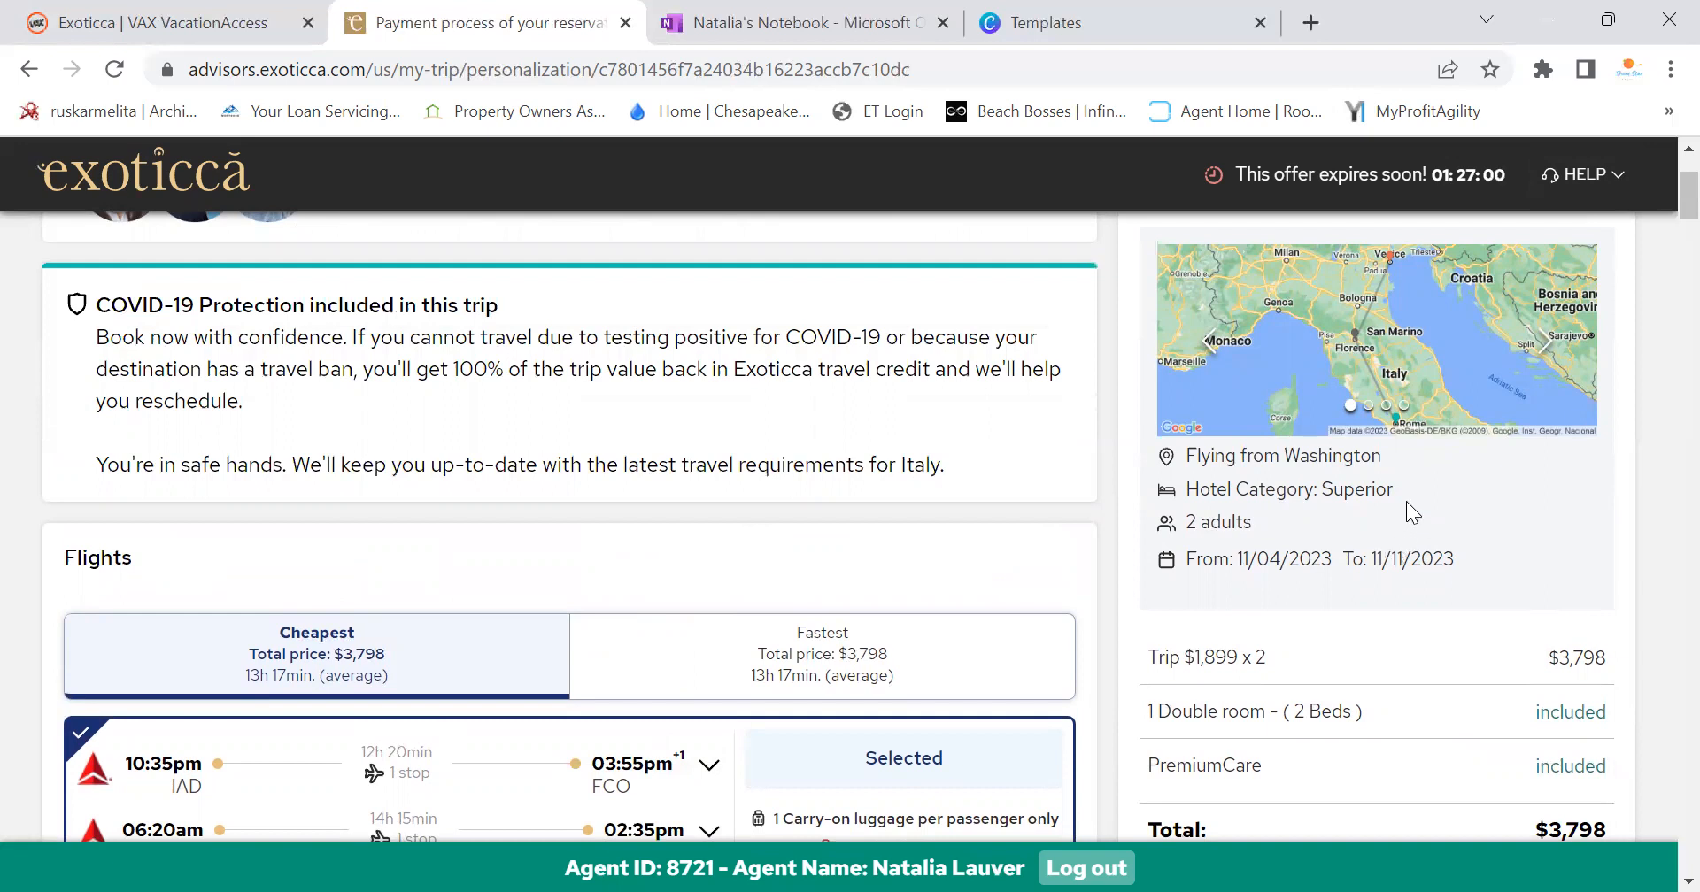
{"action": "scroll", "coordinate": [1655, 172], "scroll_direction": "down", "scroll_amount": 3}
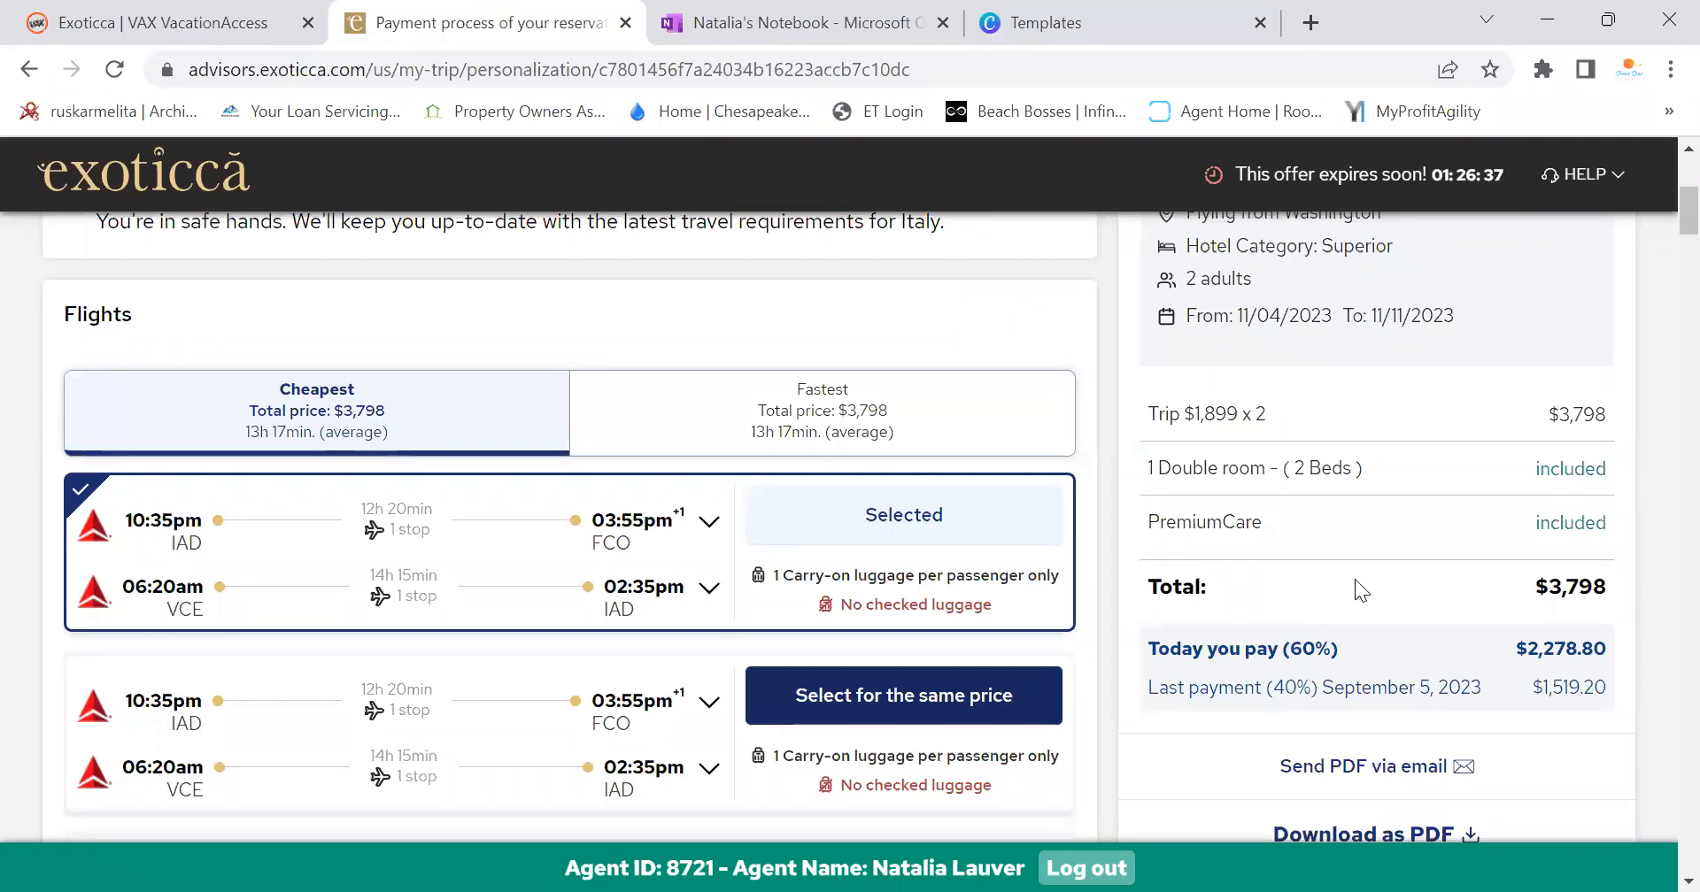
{"action": "scroll", "coordinate": [1359, 589], "scroll_direction": "down", "scroll_amount": 15}
{"action": "scroll", "coordinate": [1372, 588], "scroll_direction": "down", "scroll_amount": 3}
{"action": "scroll", "coordinate": [1381, 593], "scroll_direction": "up", "scroll_amount": 6}
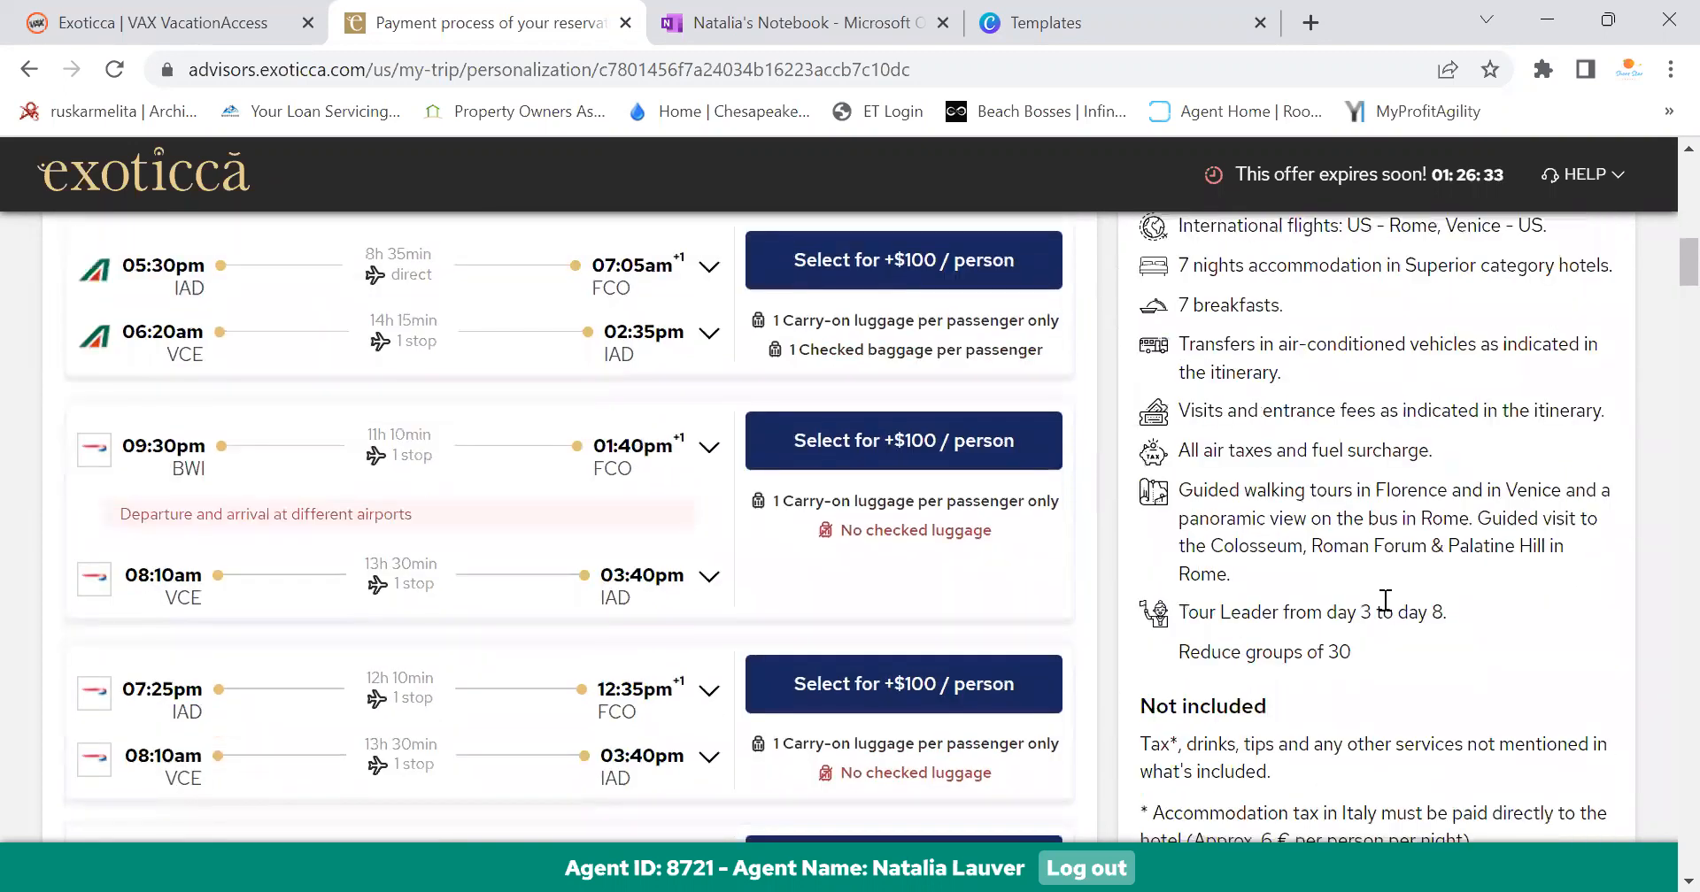
{"action": "scroll", "coordinate": [1381, 593], "scroll_direction": "up", "scroll_amount": 8}
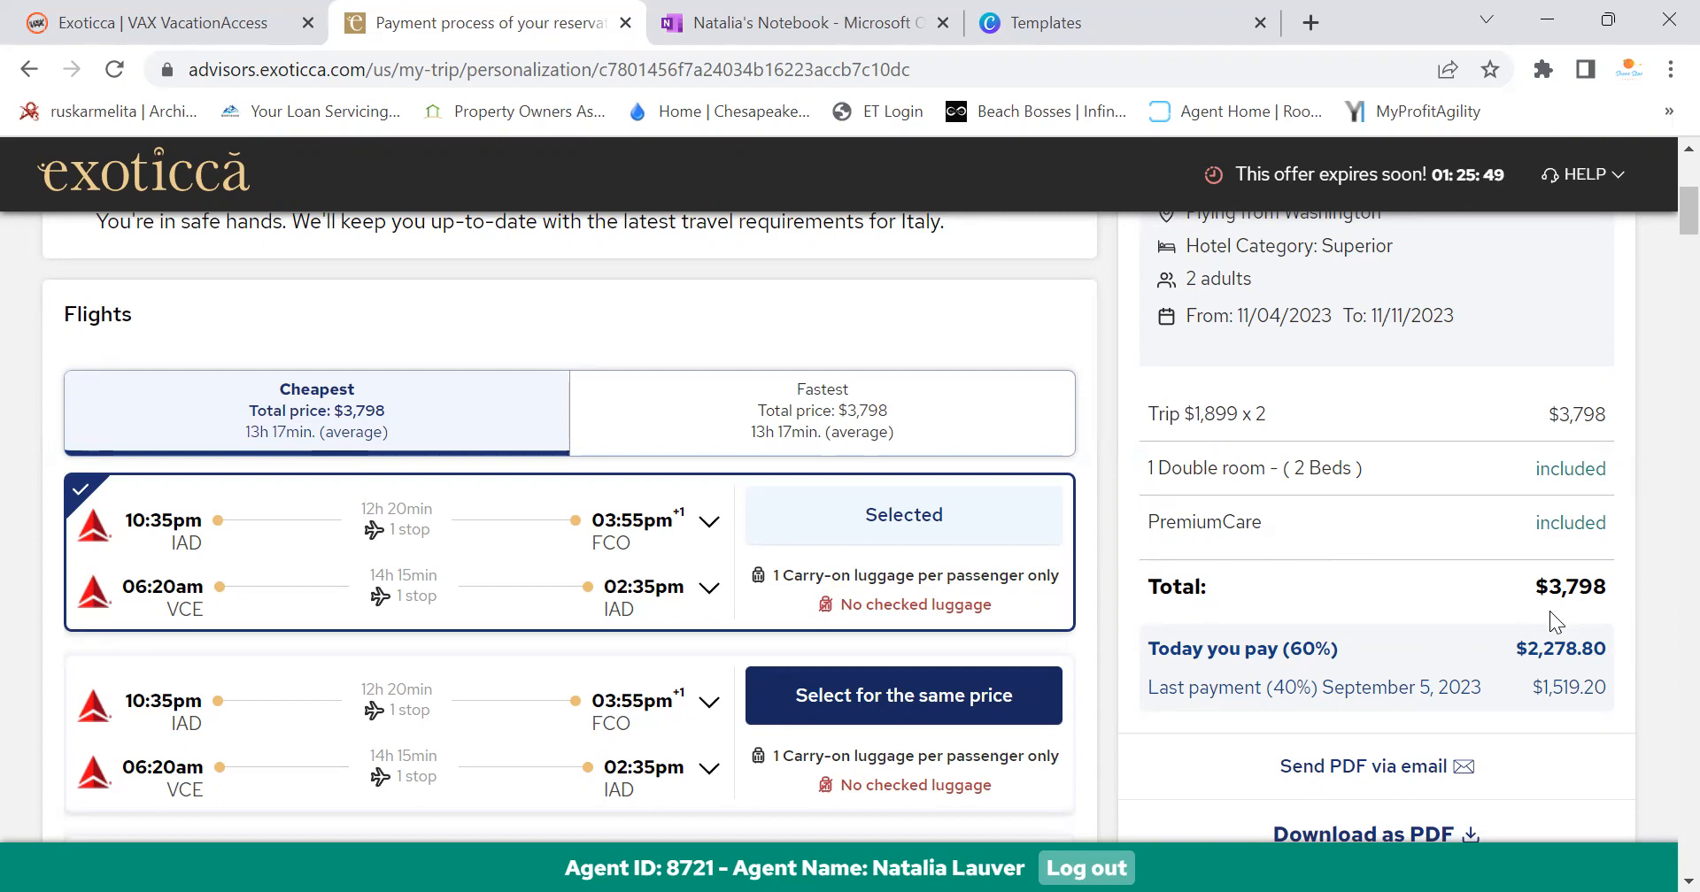
{"action": "scroll", "coordinate": [1552, 614], "scroll_direction": "down", "scroll_amount": 12}
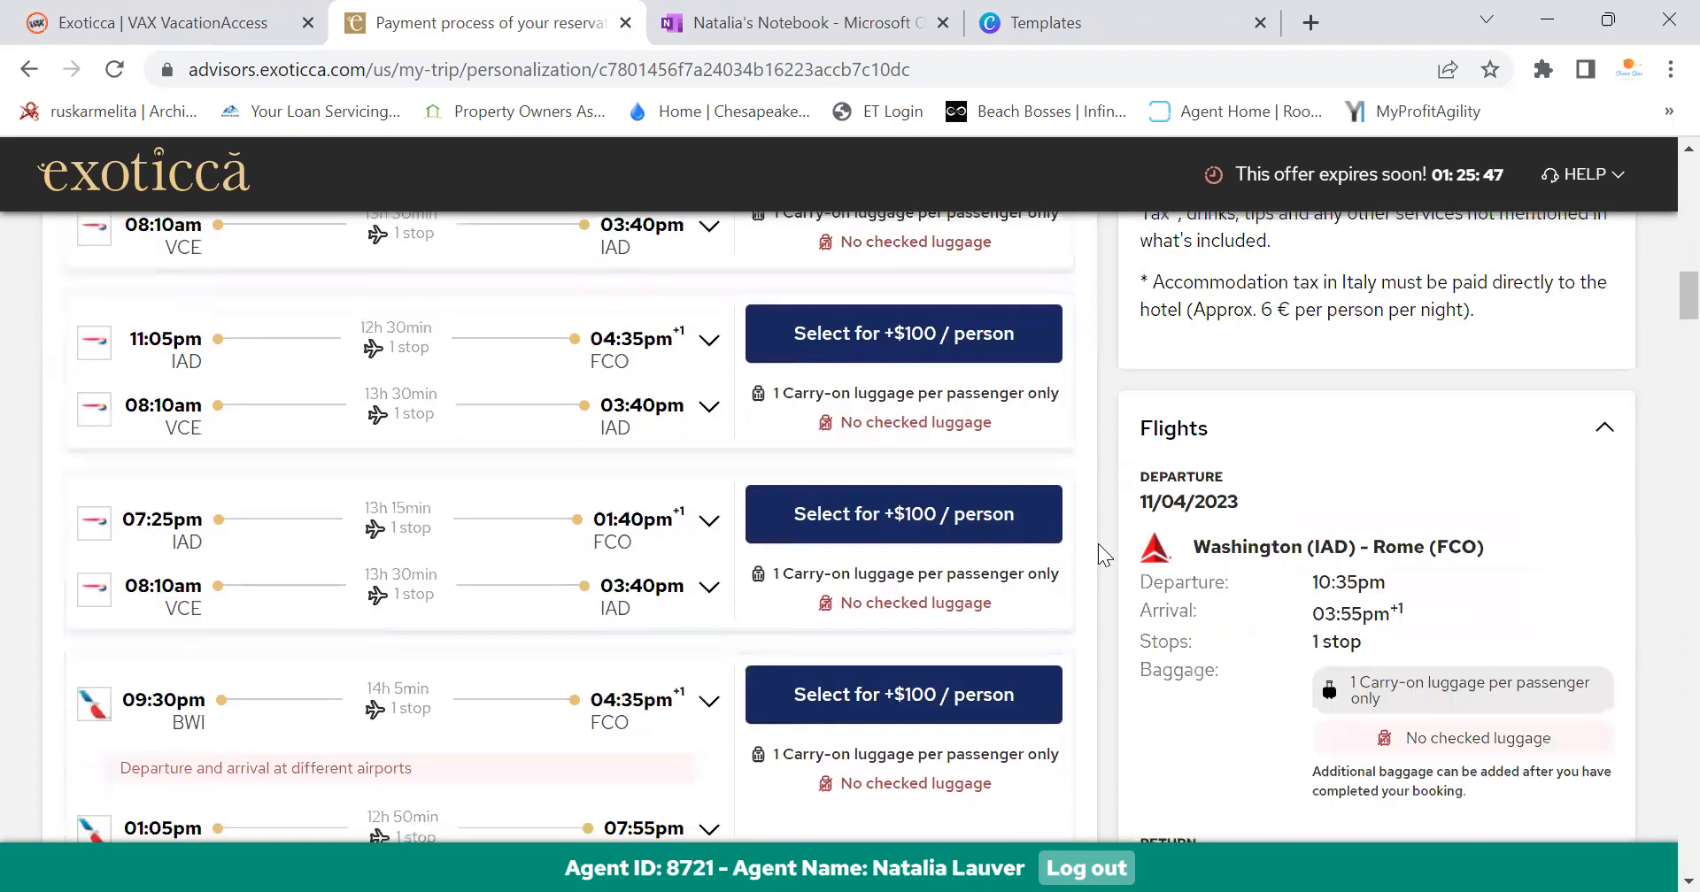
{"action": "scroll", "coordinate": [1107, 558], "scroll_direction": "up", "scroll_amount": 10}
{"action": "scroll", "coordinate": [1368, 575], "scroll_direction": "down", "scroll_amount": 4}
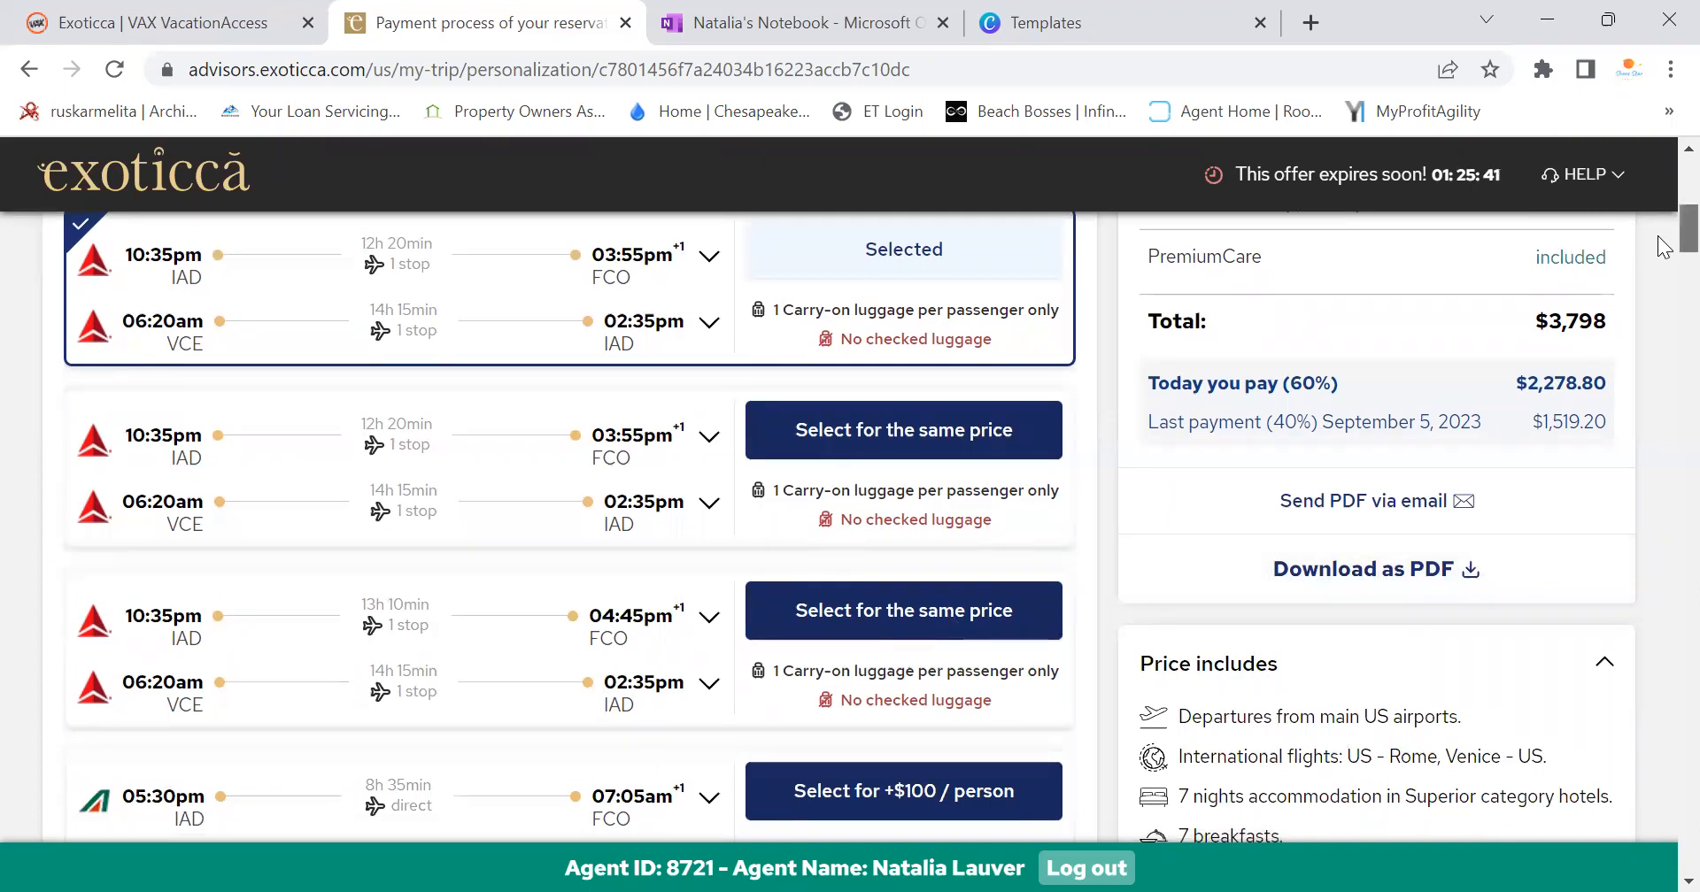
{"action": "scroll", "coordinate": [1657, 216], "scroll_direction": "up", "scroll_amount": 8}
{"action": "scroll", "coordinate": [1656, 183], "scroll_direction": "down", "scroll_amount": 3}
{"action": "scroll", "coordinate": [1663, 266], "scroll_direction": "down", "scroll_amount": 15}
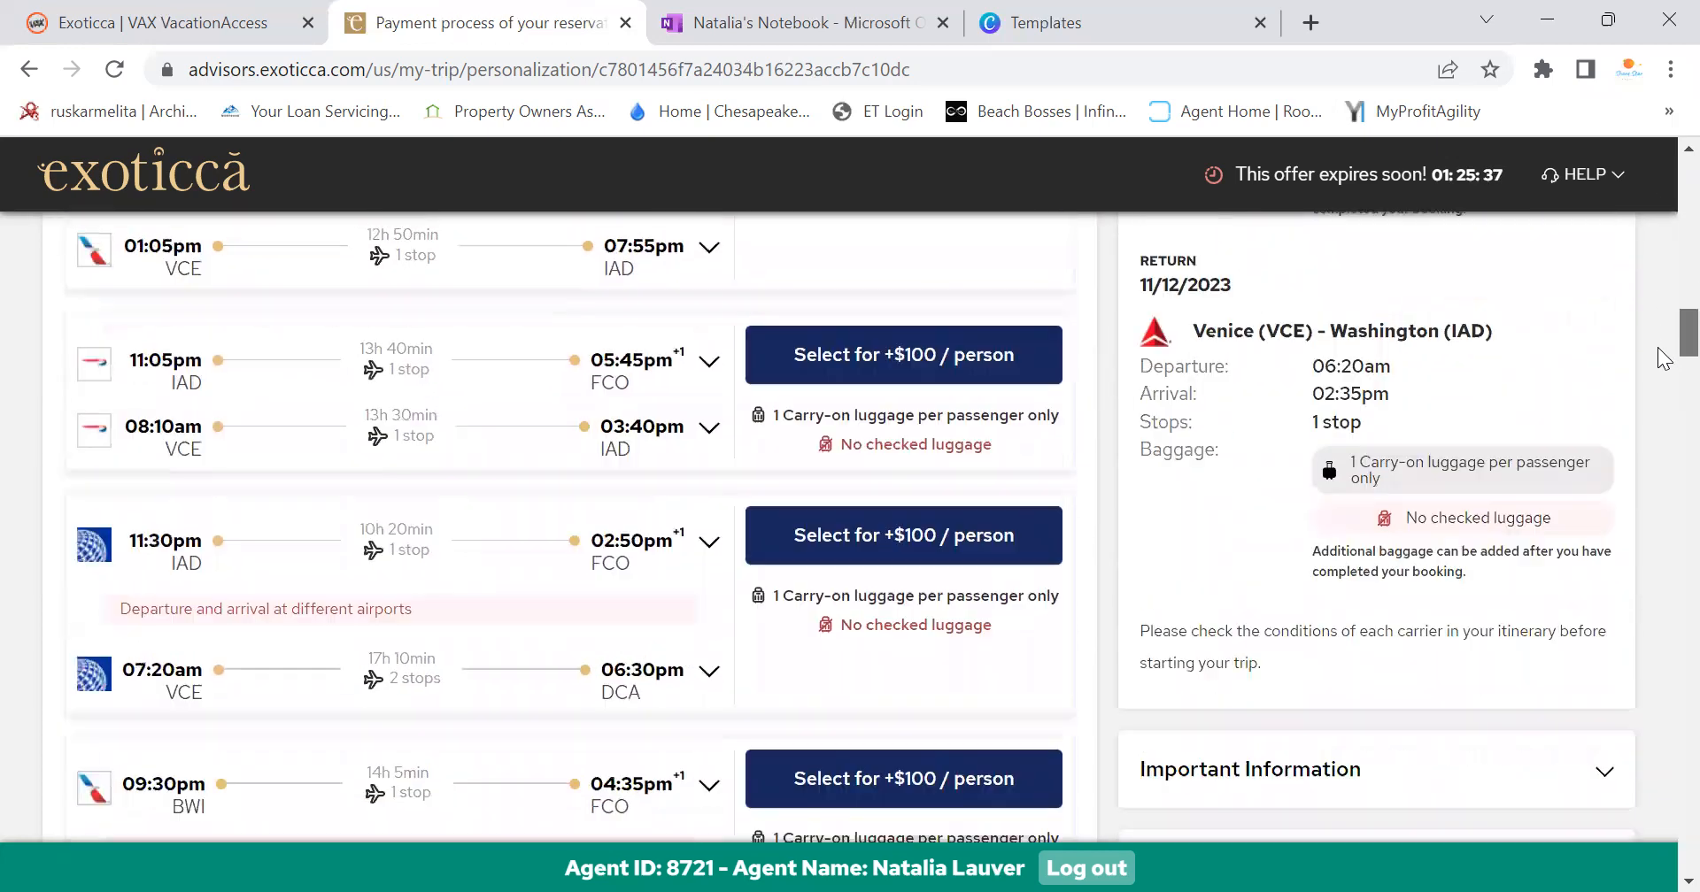
Leave the reservation page with Alt+Left
{"action": "scroll", "coordinate": [1663, 359], "scroll_direction": "down", "scroll_amount": 4}
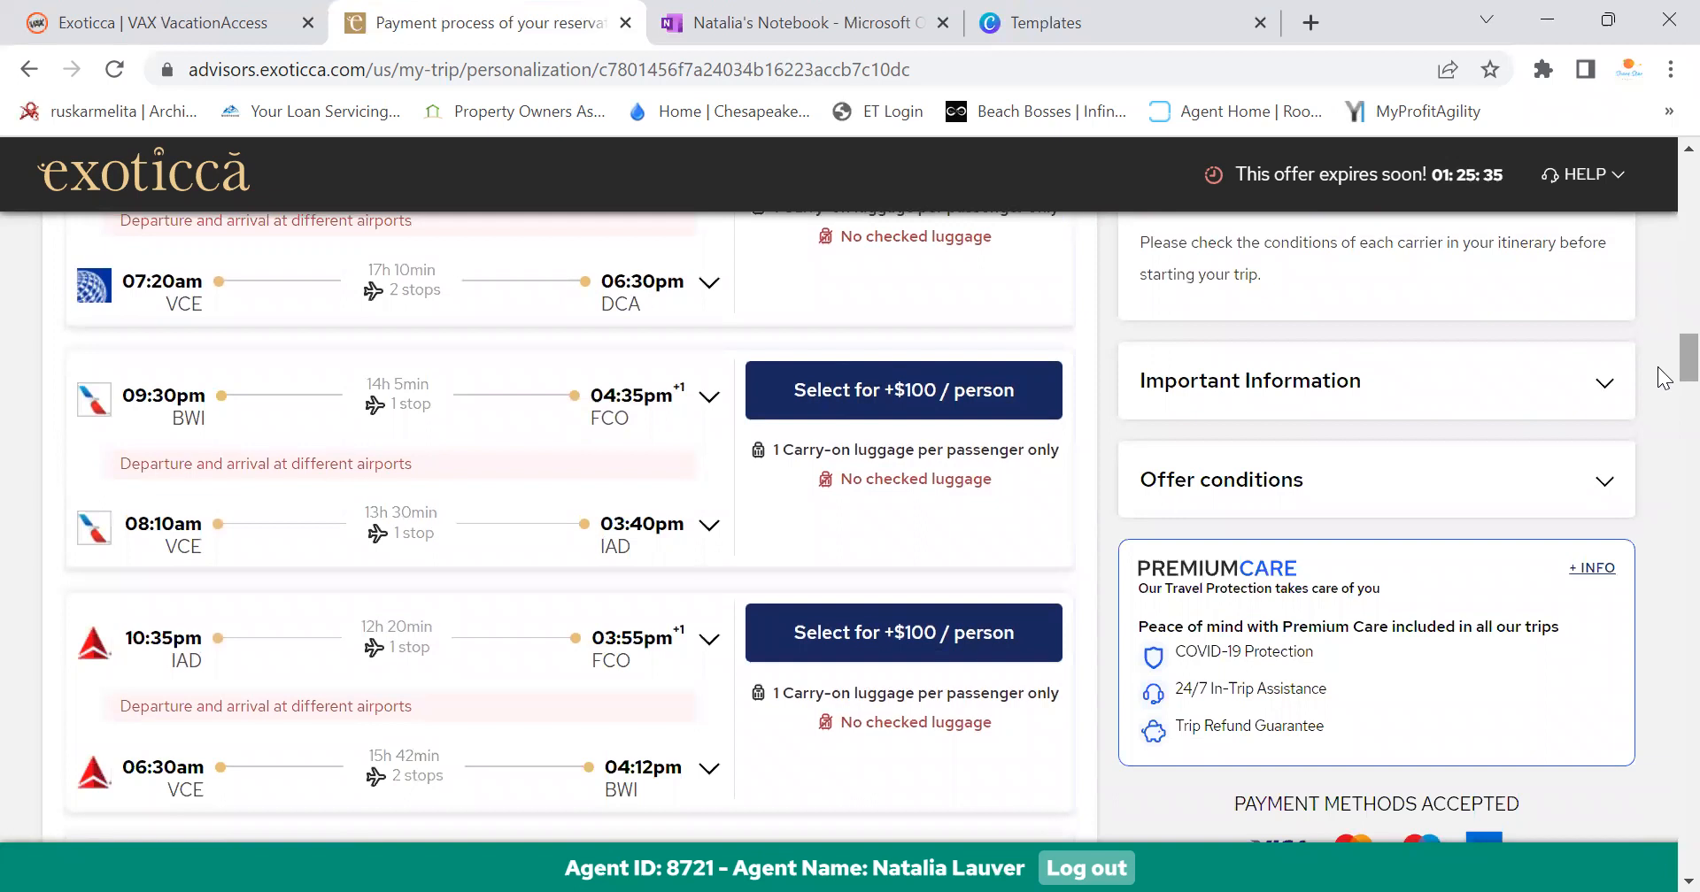
{"action": "scroll", "coordinate": [1232, 620], "scroll_direction": "down", "scroll_amount": 8}
{"action": "scroll", "coordinate": [1233, 620], "scroll_direction": "up", "scroll_amount": 8}
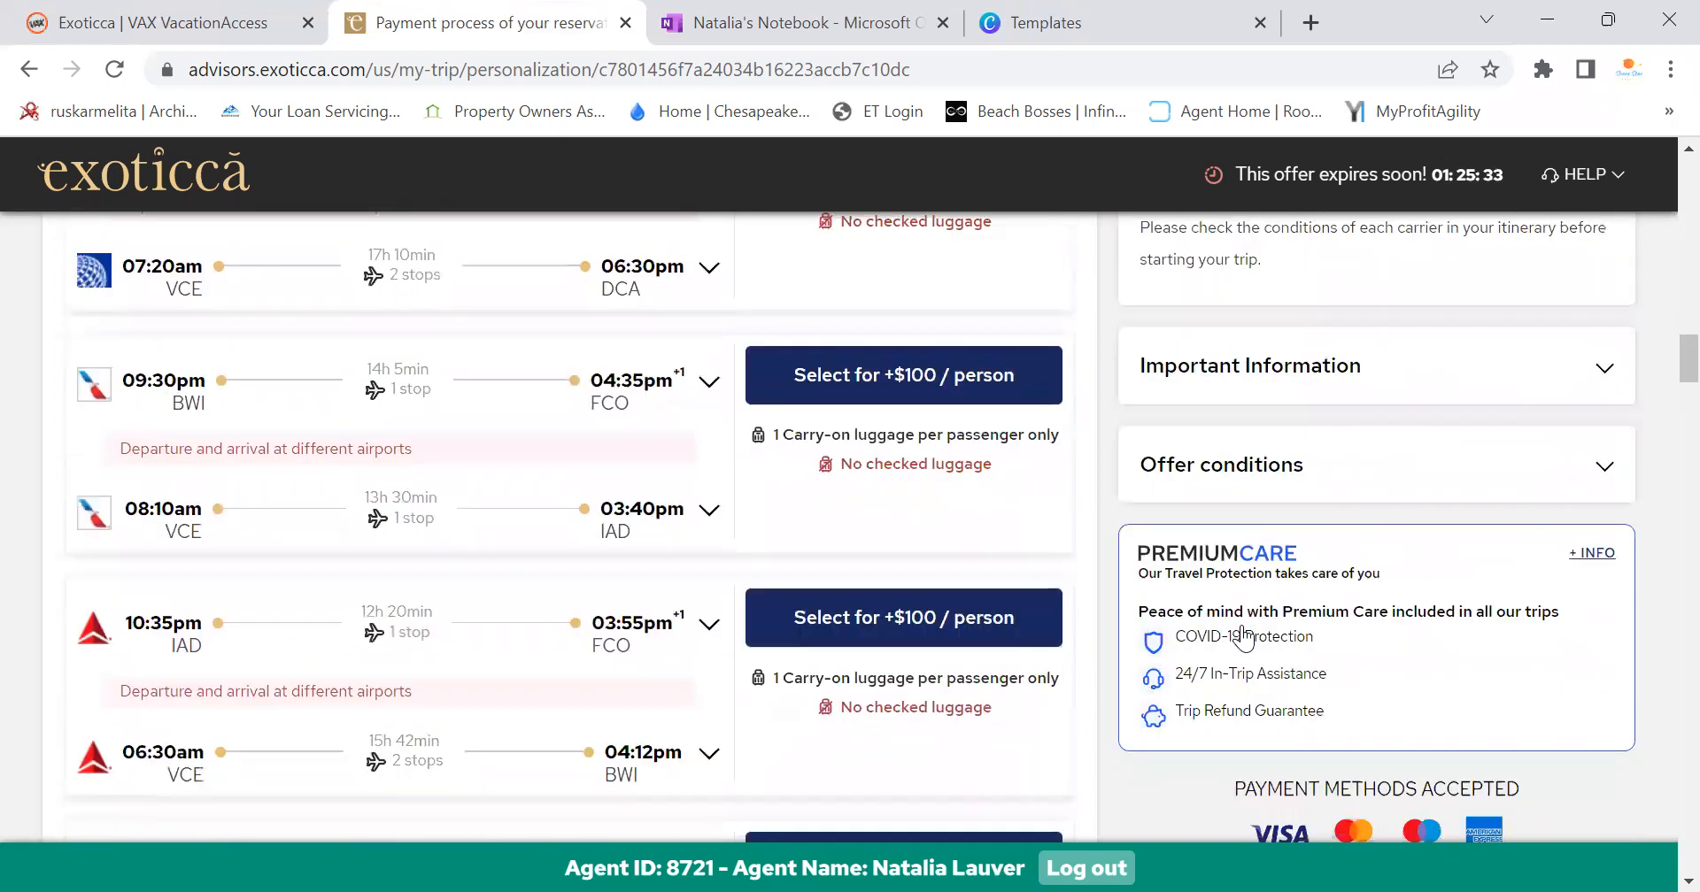
{"action": "scroll", "coordinate": [1244, 633], "scroll_direction": "up", "scroll_amount": 20}
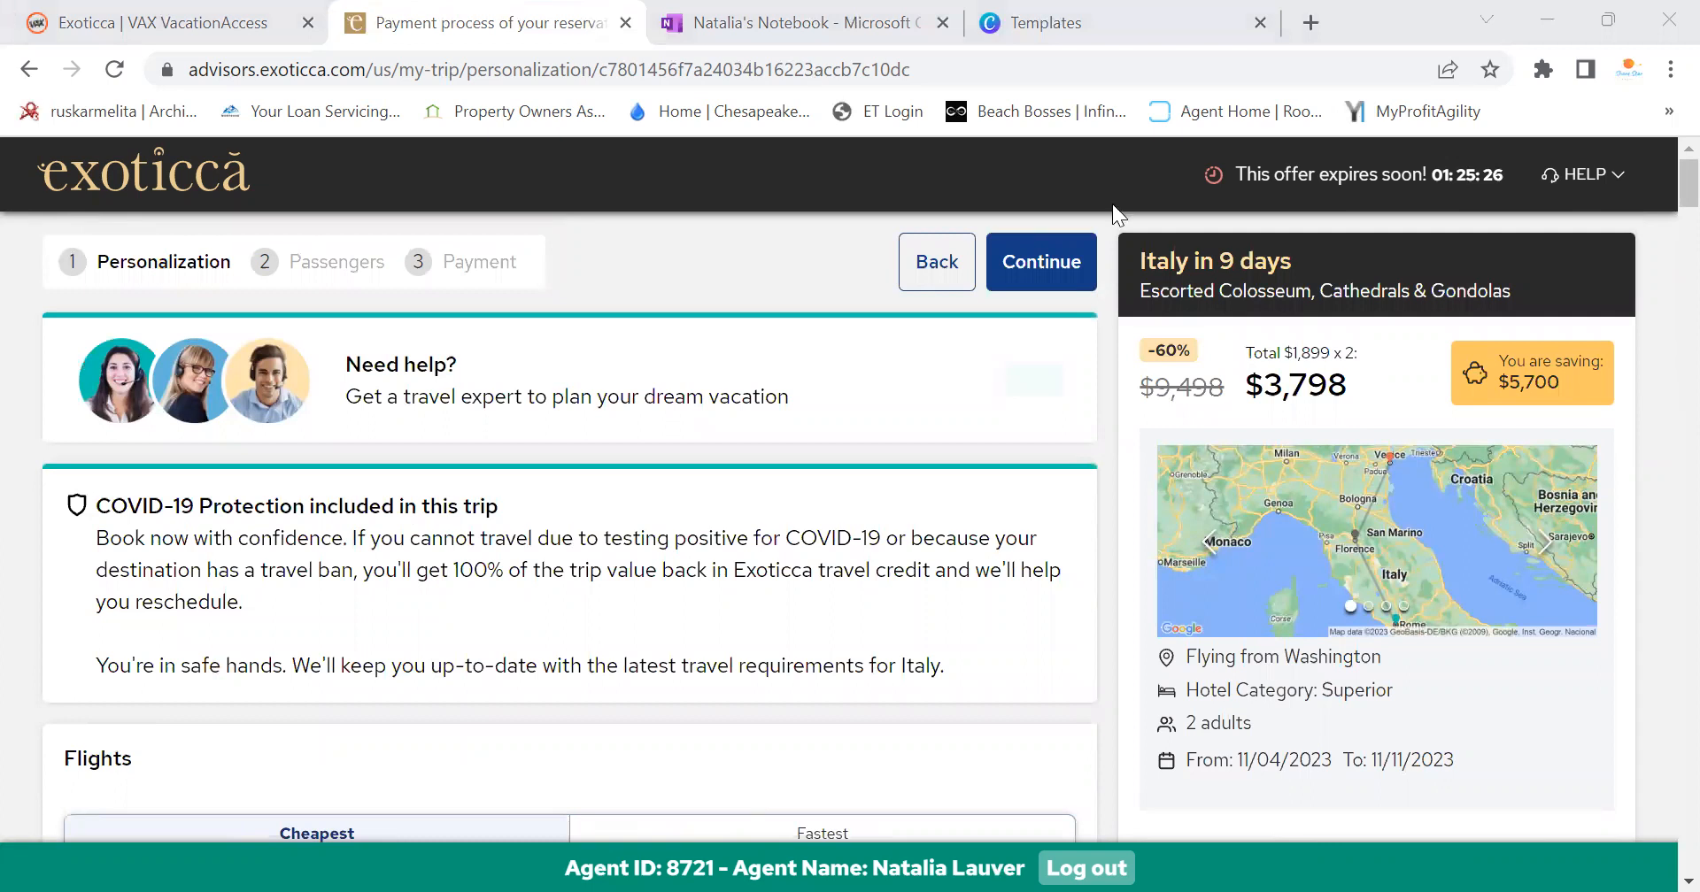
{"action": "key", "text": "alt+Left"}
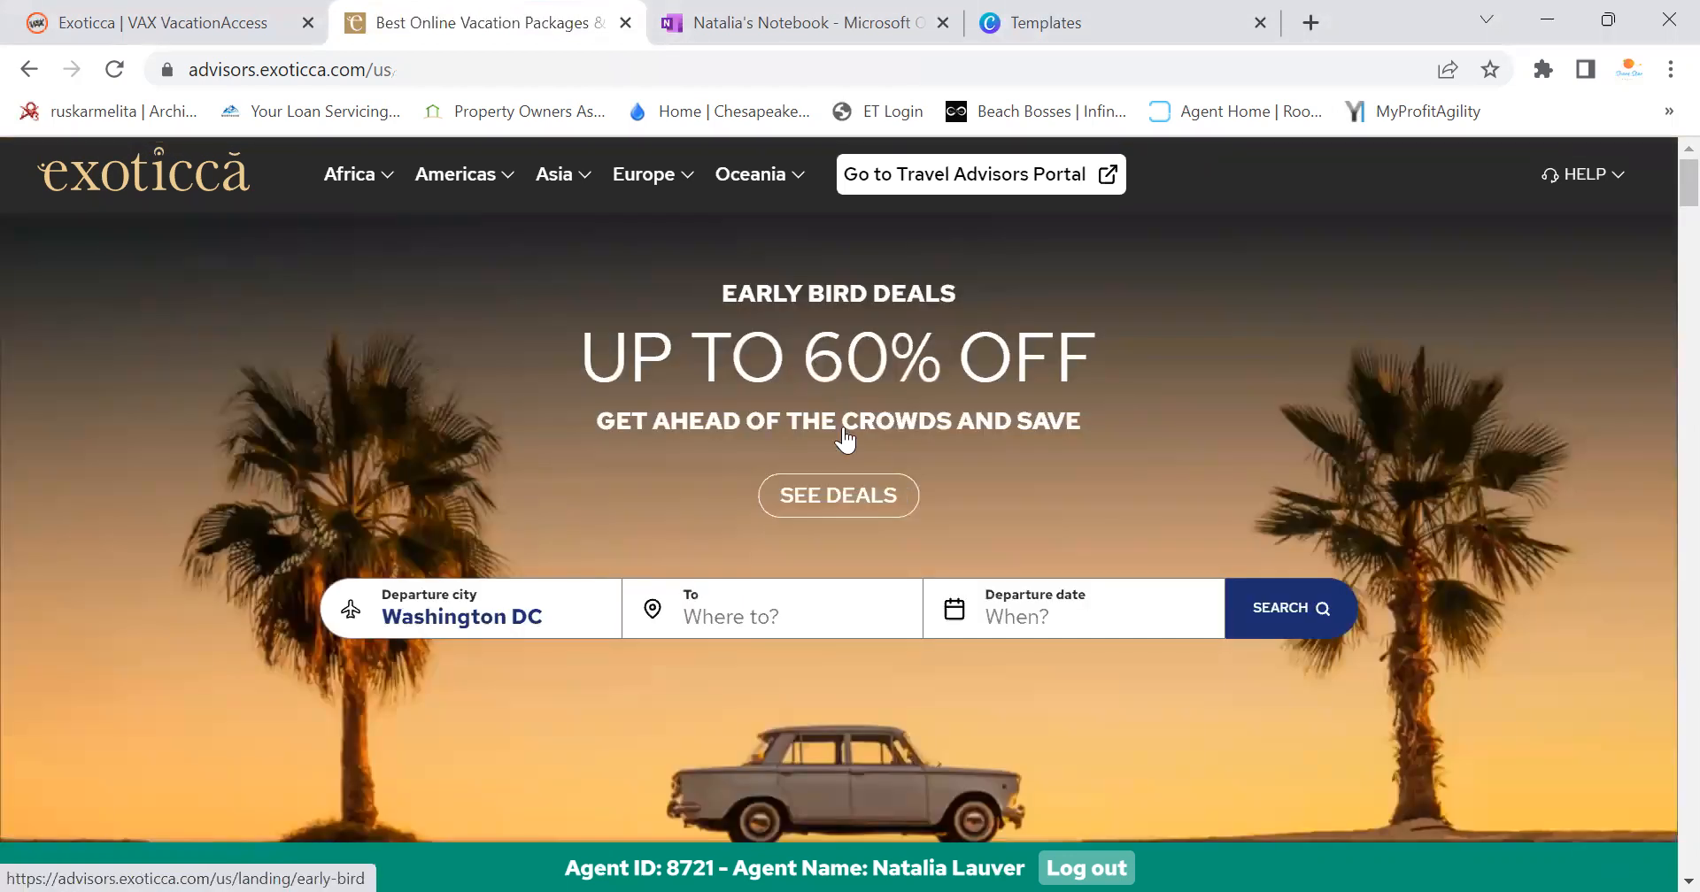
Browse the Asia, Americas and Europe destination menus
{"action": "left_click", "coordinate": [578, 196]}
{"action": "left_click", "coordinate": [507, 187]}
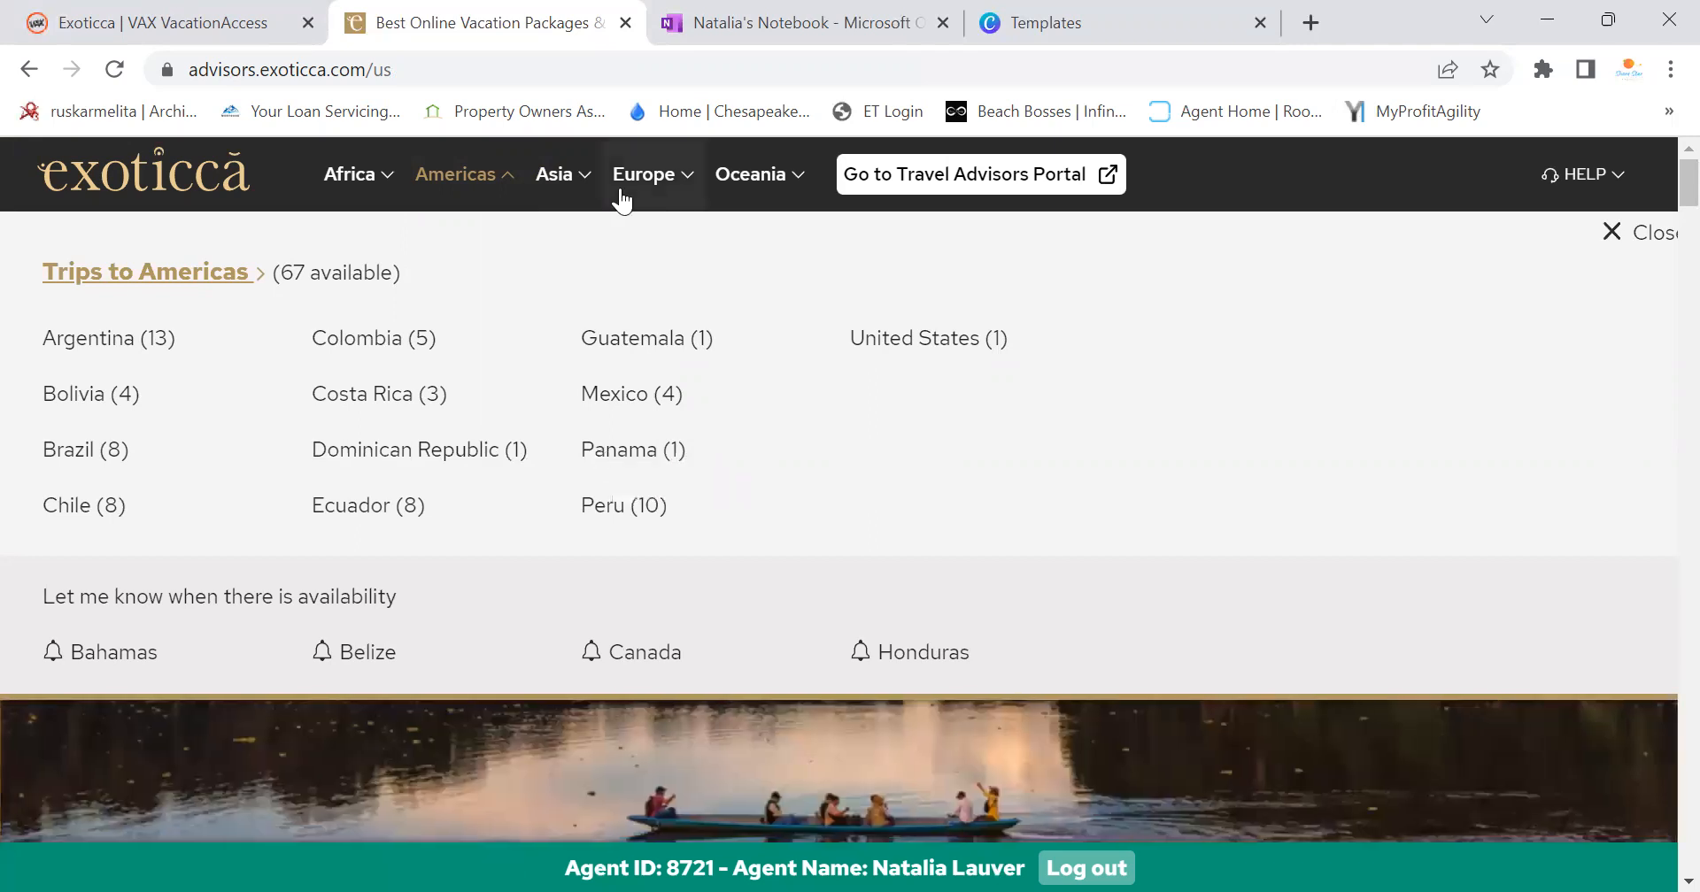
{"action": "left_click", "coordinate": [621, 191]}
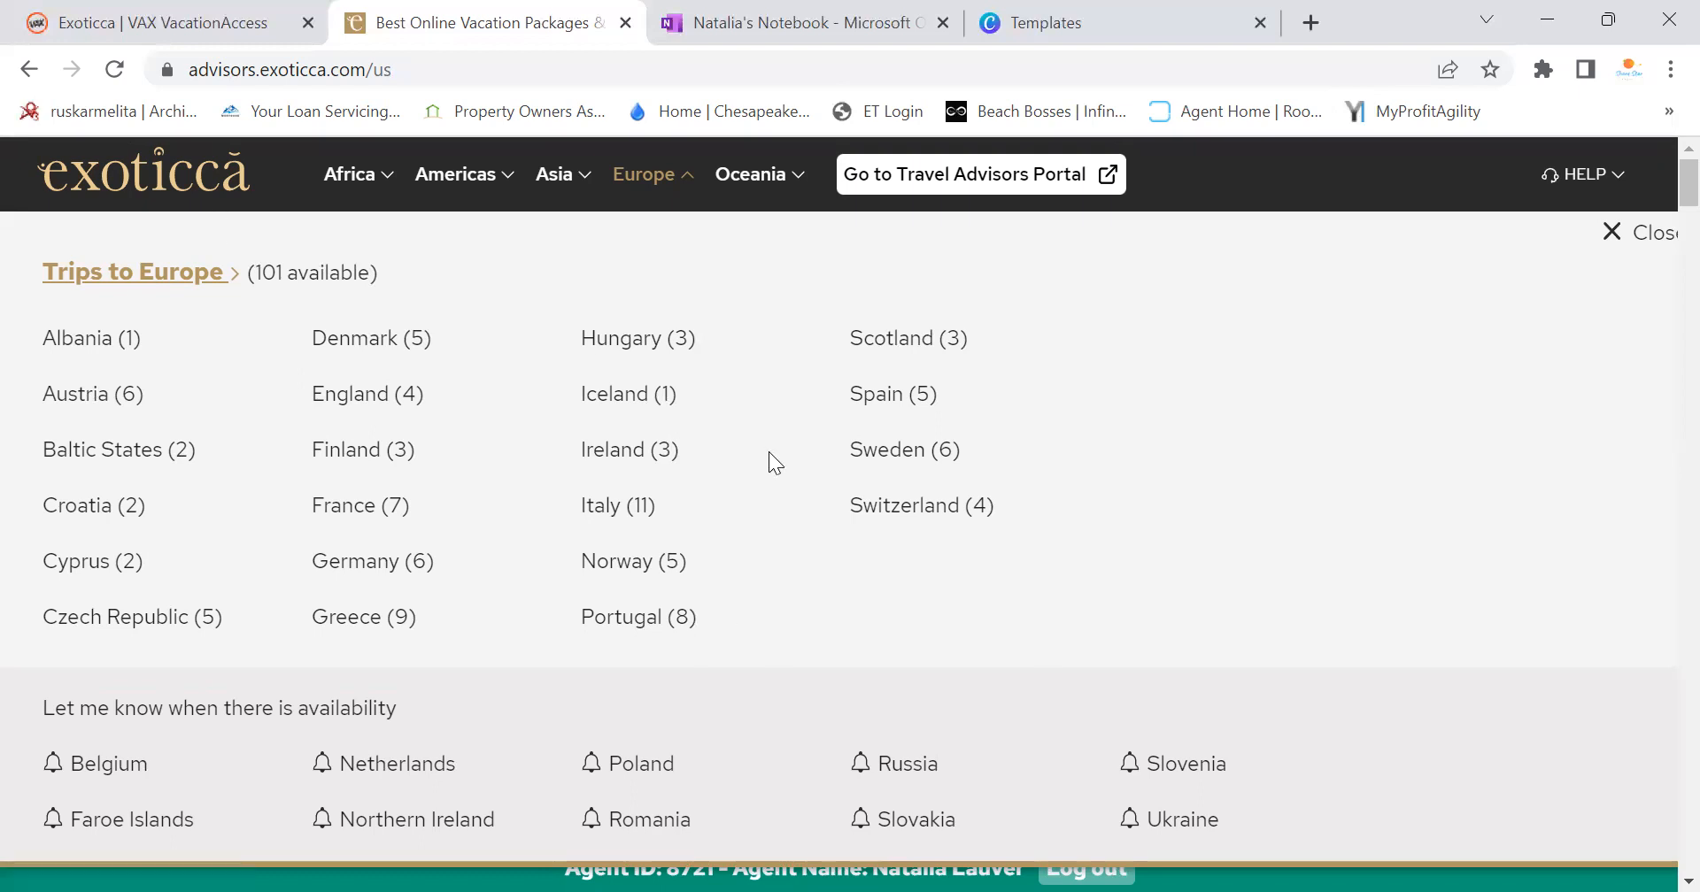
{"action": "left_click", "coordinate": [1640, 232]}
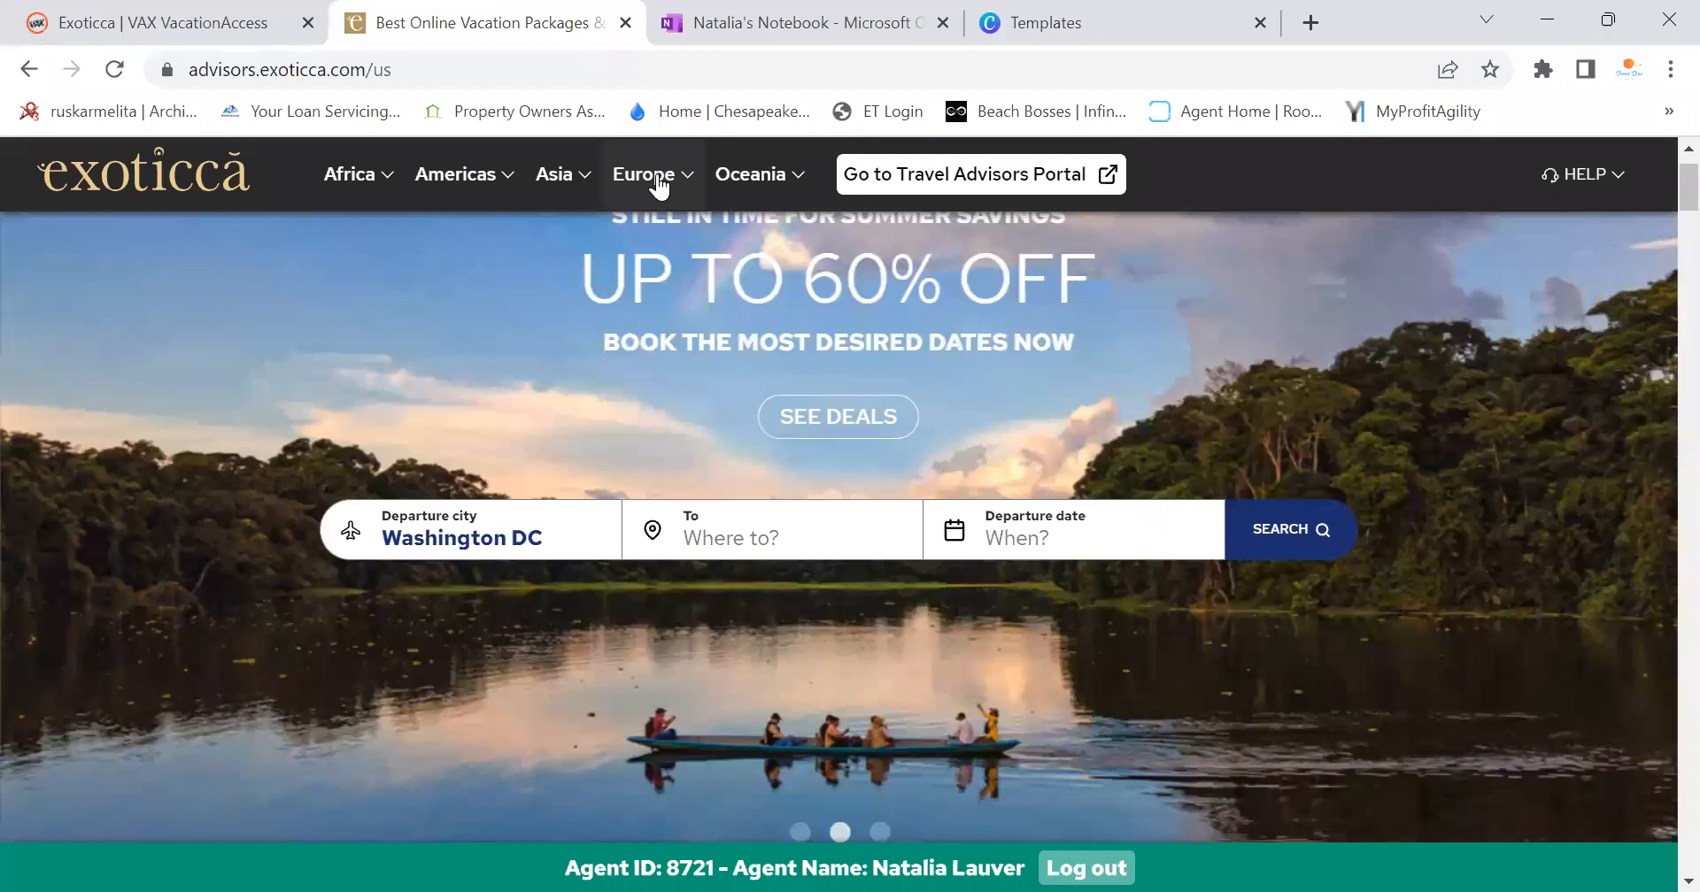
{"action": "left_click", "coordinate": [659, 184]}
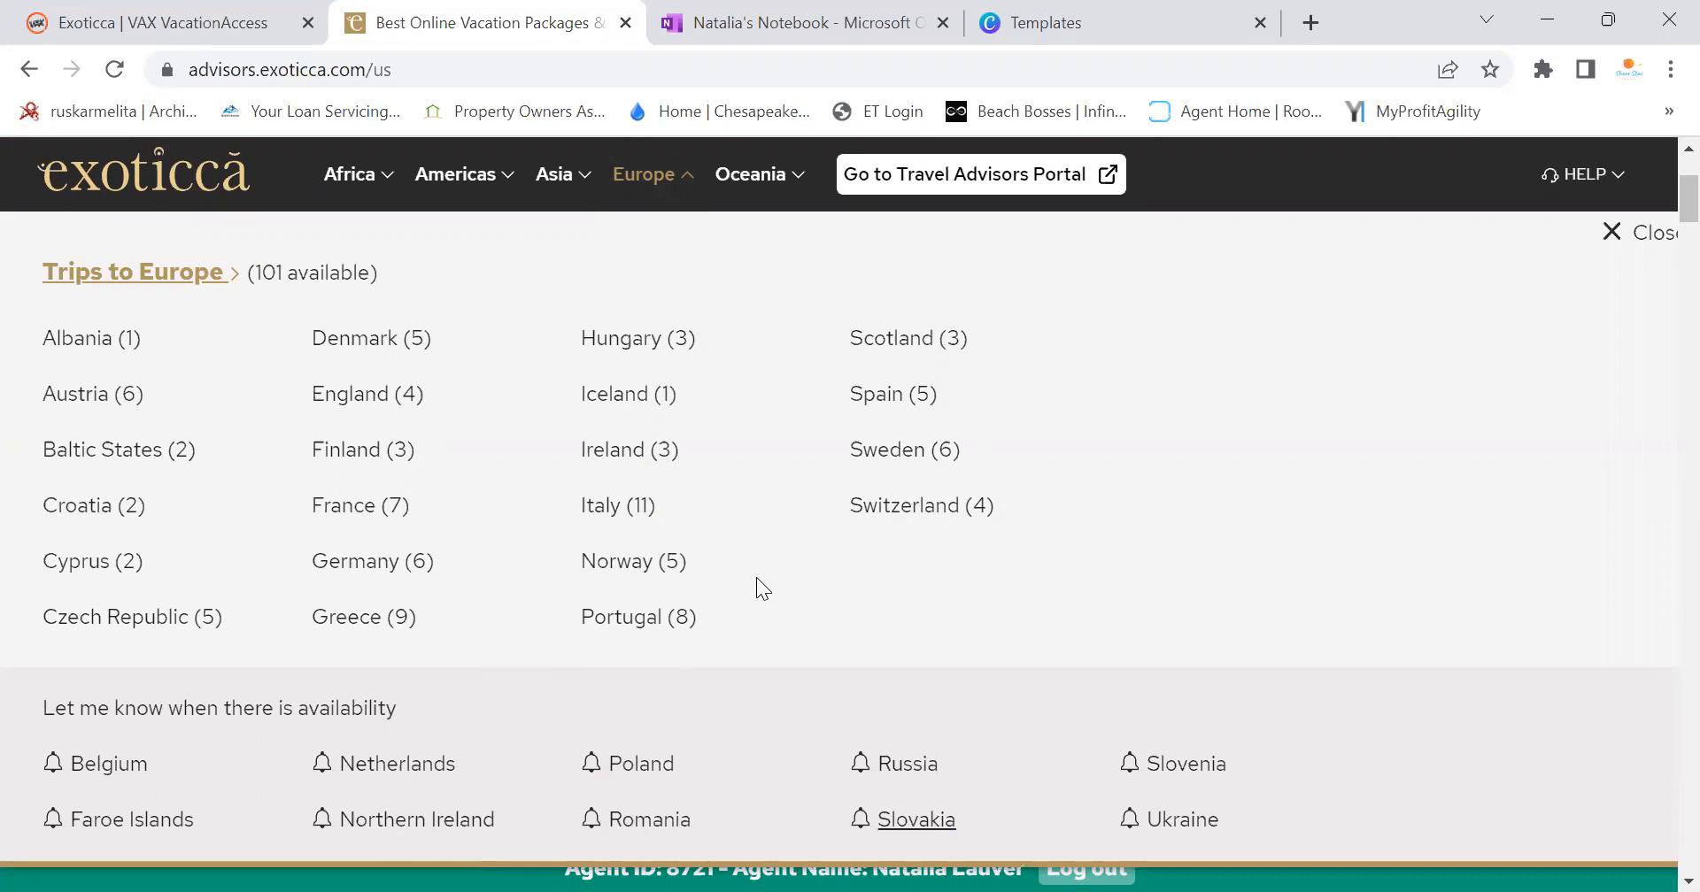
{"action": "left_click", "coordinate": [688, 186]}
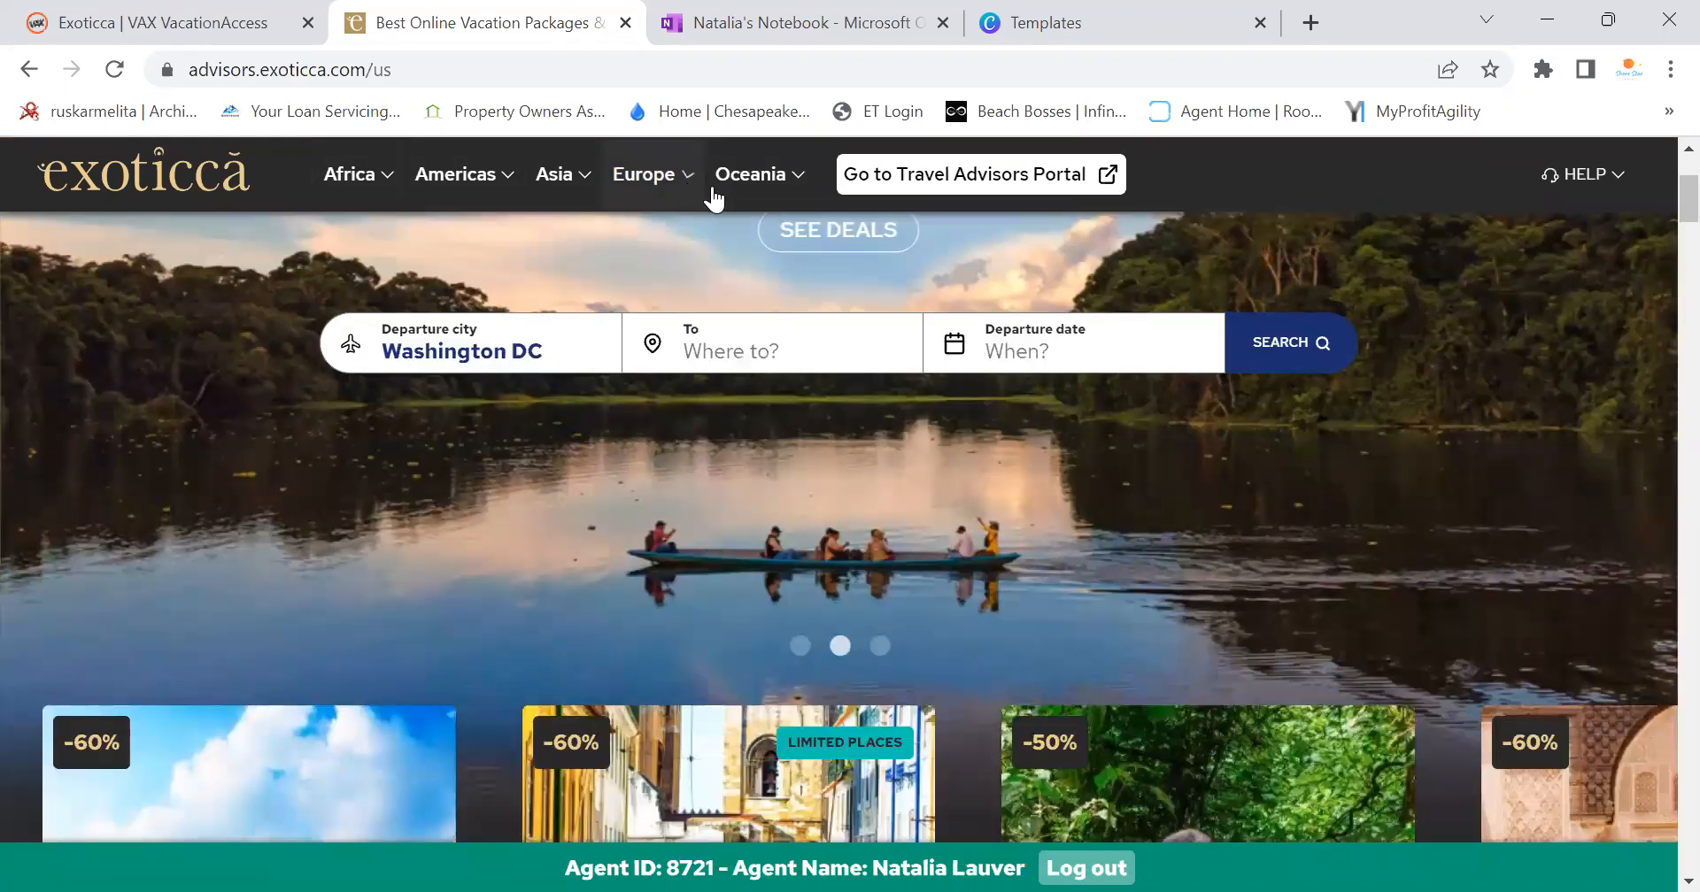
Search for 'paris', then pick France (7) from the Europe menu
{"action": "left_click", "coordinate": [770, 354]}
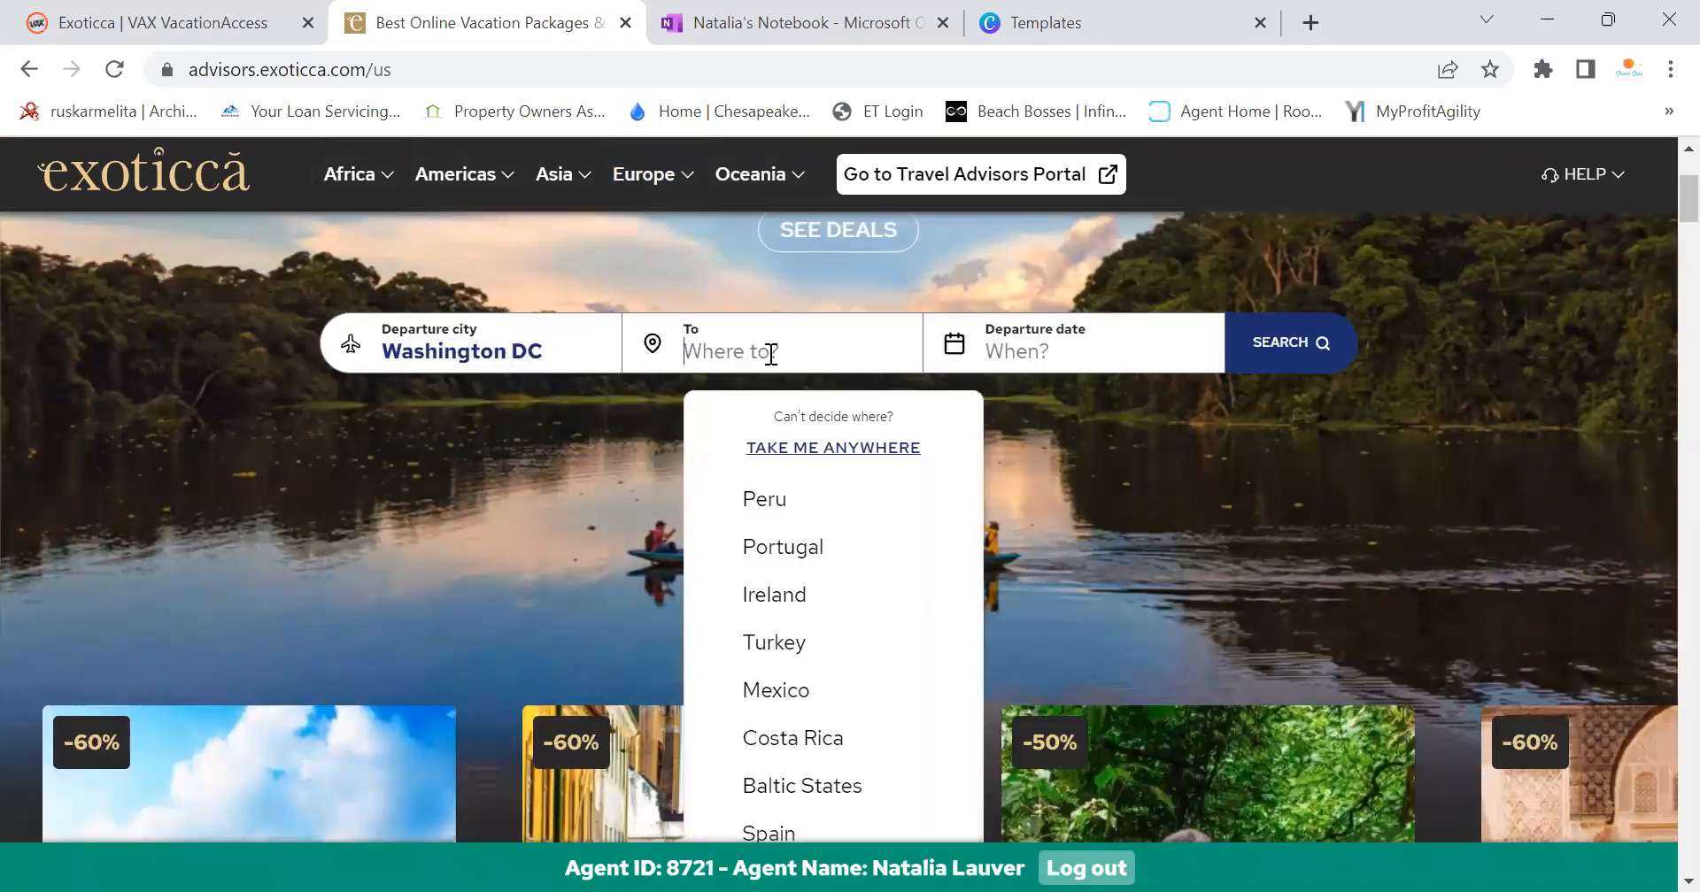
{"action": "type", "text": "paris"}
{"action": "scroll", "coordinate": [769, 355], "scroll_direction": "up", "scroll_amount": 3}
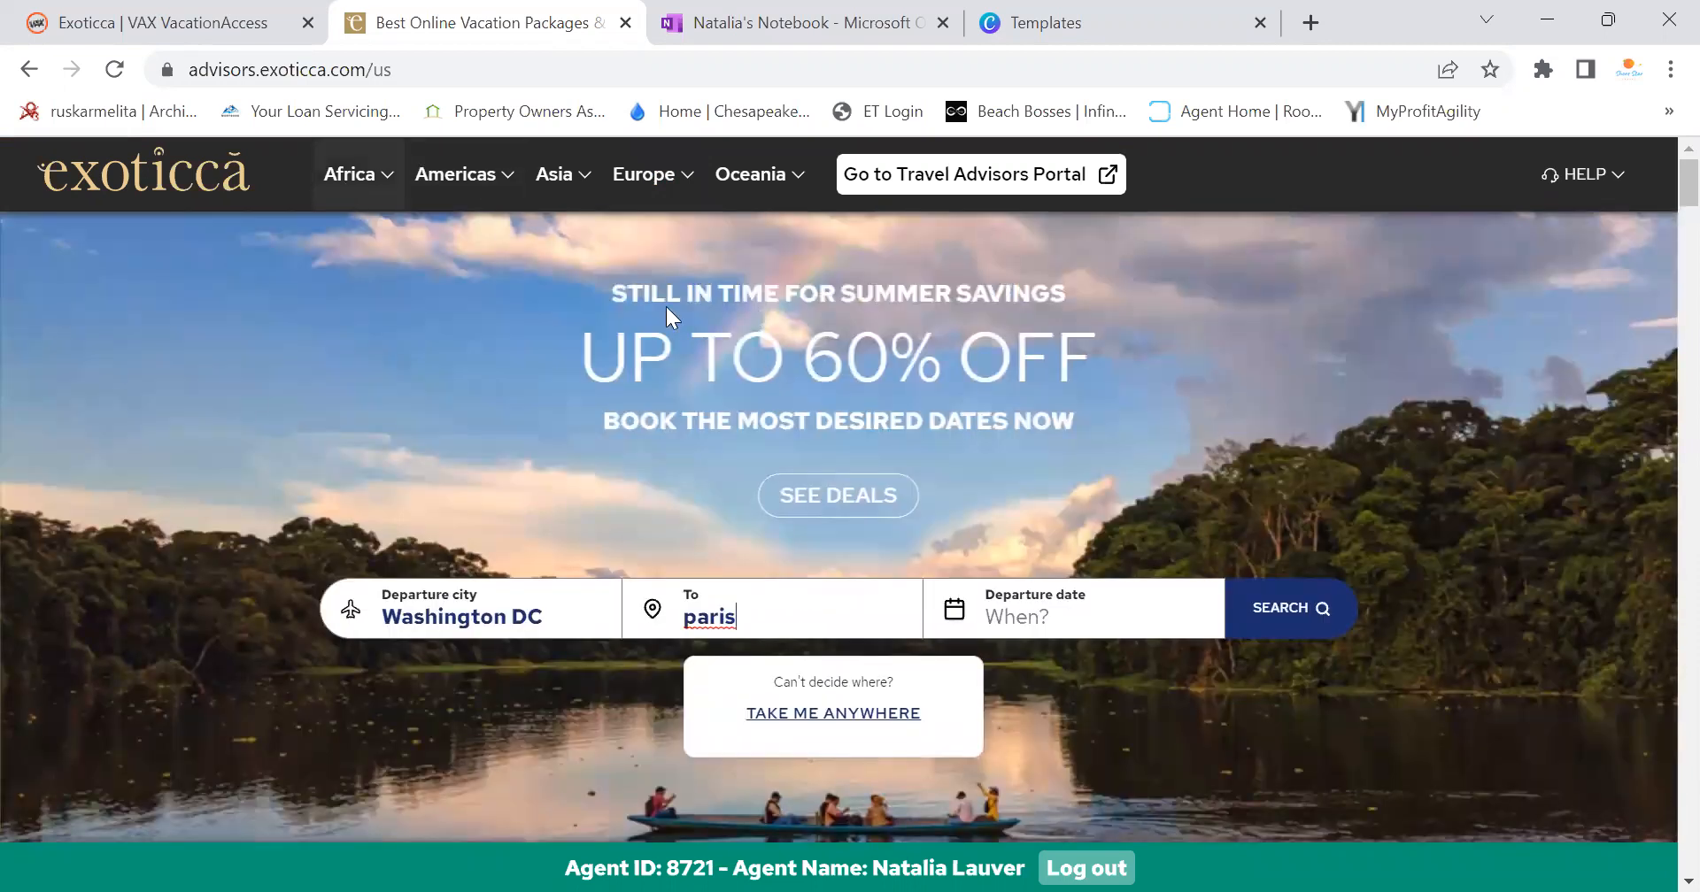
{"action": "scroll", "coordinate": [691, 358], "scroll_direction": "down", "scroll_amount": 5}
{"action": "scroll", "coordinate": [690, 355], "scroll_direction": "up", "scroll_amount": 7}
{"action": "left_click", "coordinate": [664, 177]}
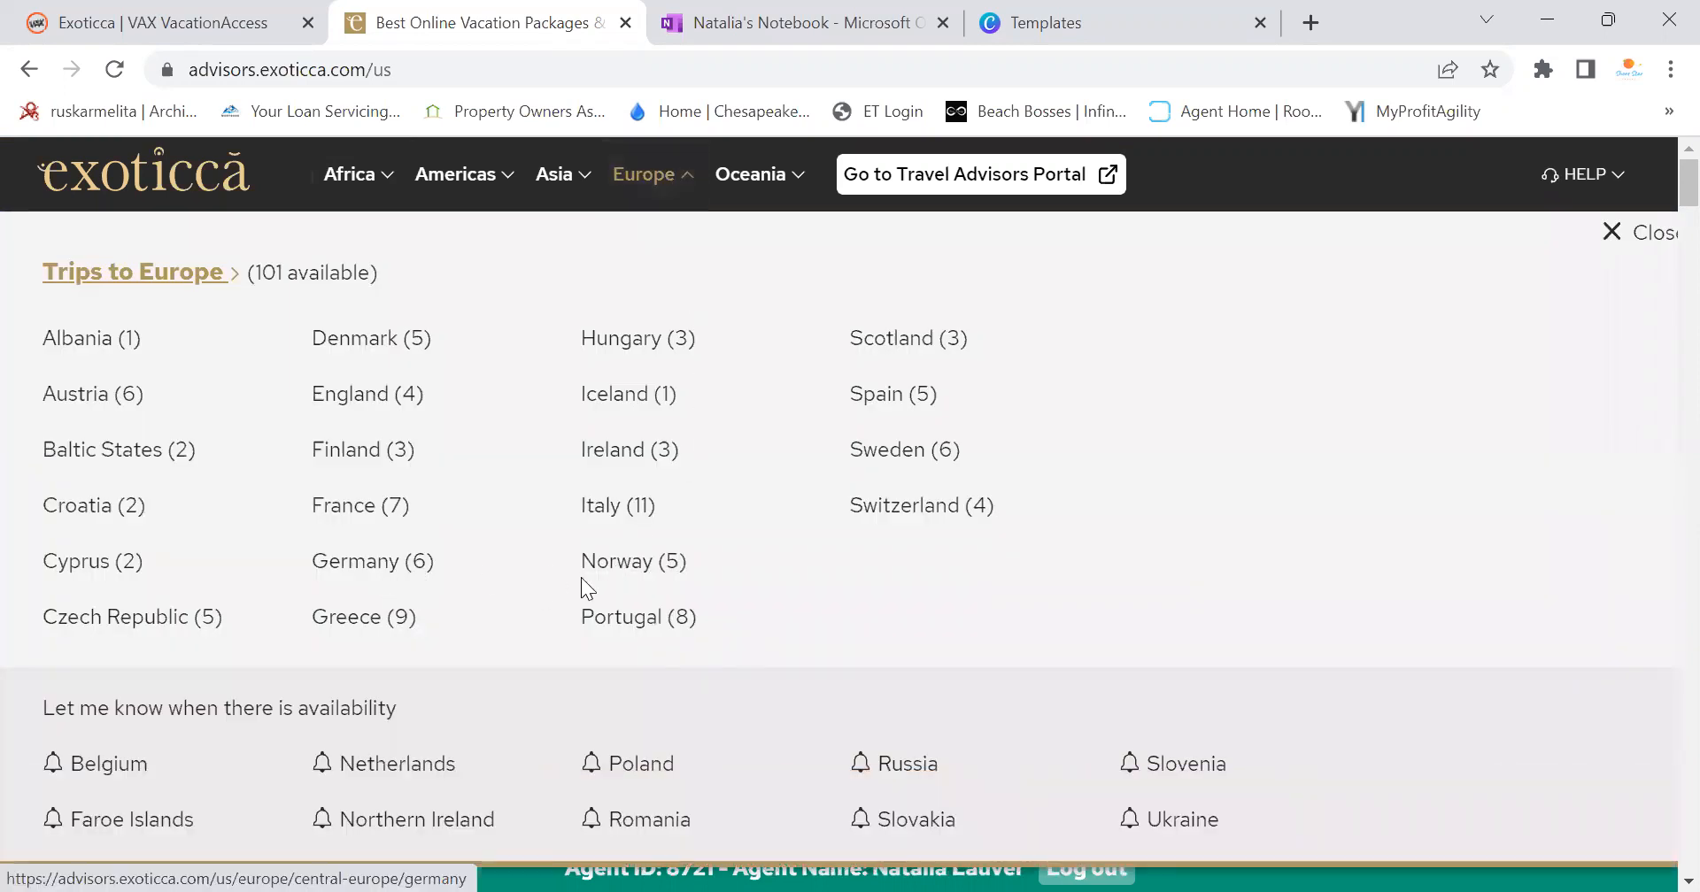
{"action": "left_click", "coordinate": [347, 514]}
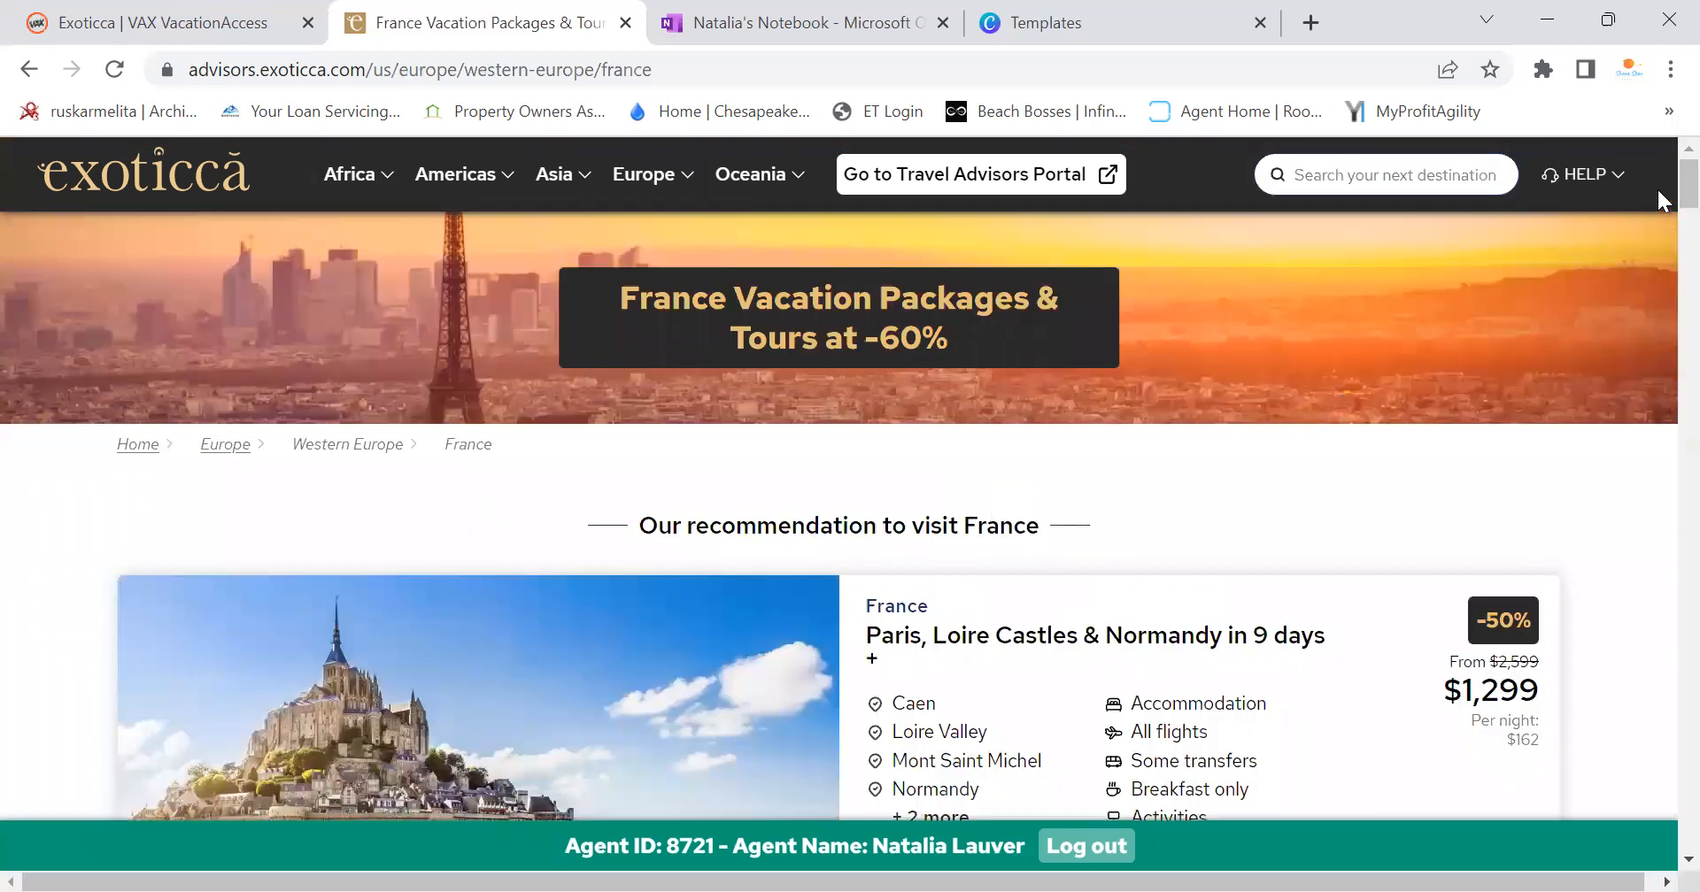
Scroll through the France vacation packages listing
{"action": "scroll", "coordinate": [1657, 202], "scroll_direction": "down", "scroll_amount": 2}
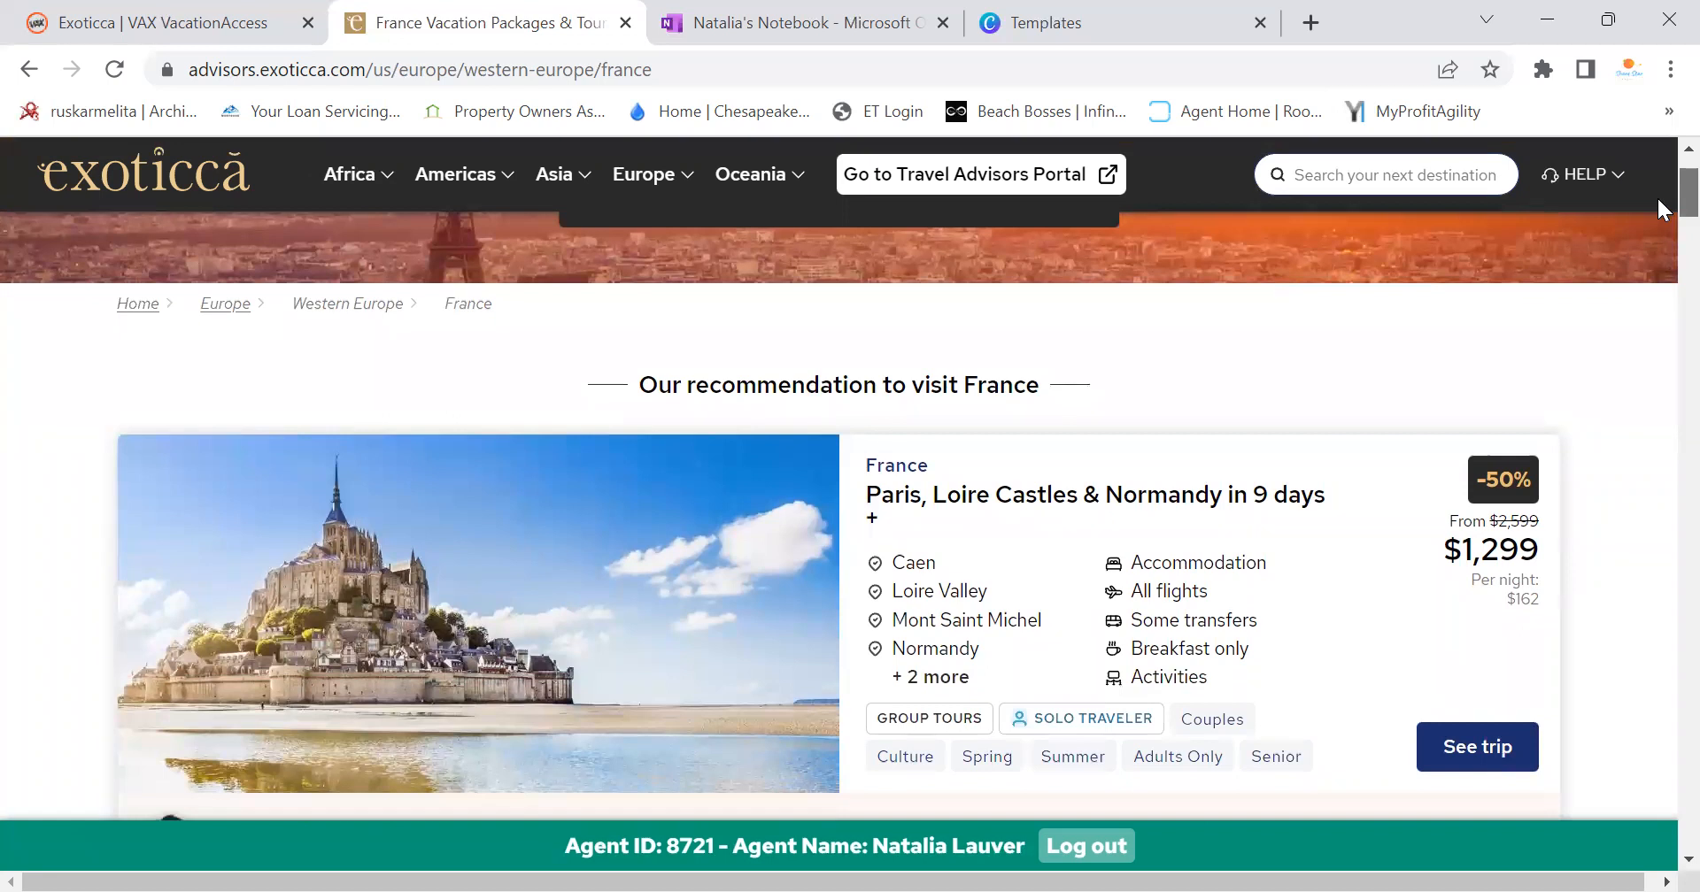
{"action": "scroll", "coordinate": [1658, 200], "scroll_direction": "down", "scroll_amount": 5}
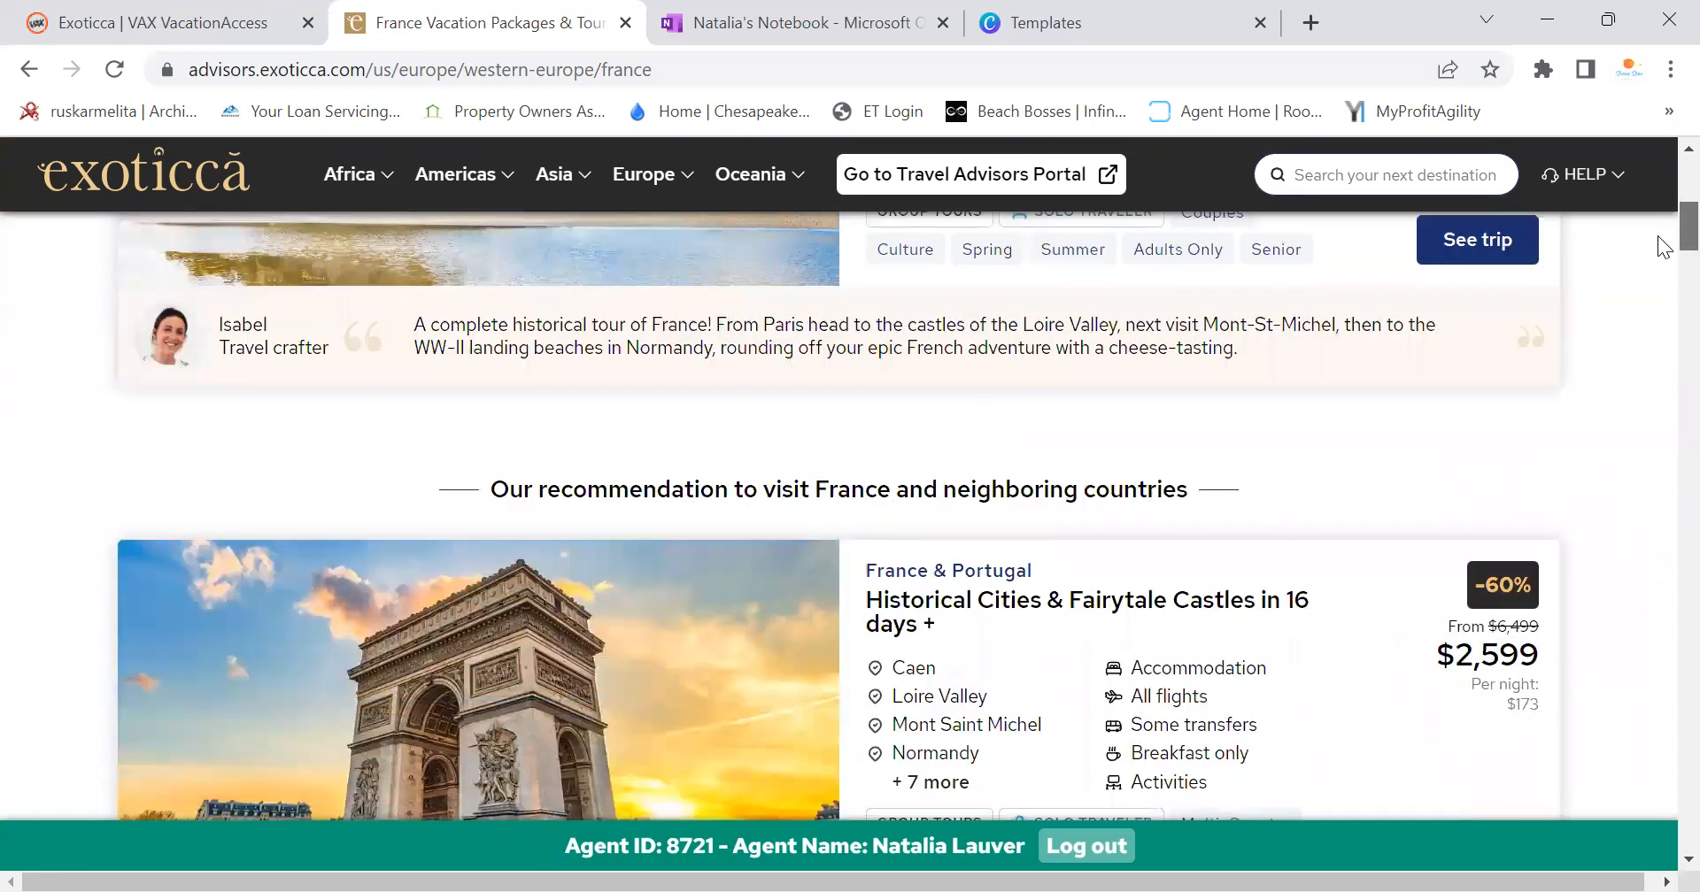
{"action": "scroll", "coordinate": [1664, 248], "scroll_direction": "down", "scroll_amount": 1}
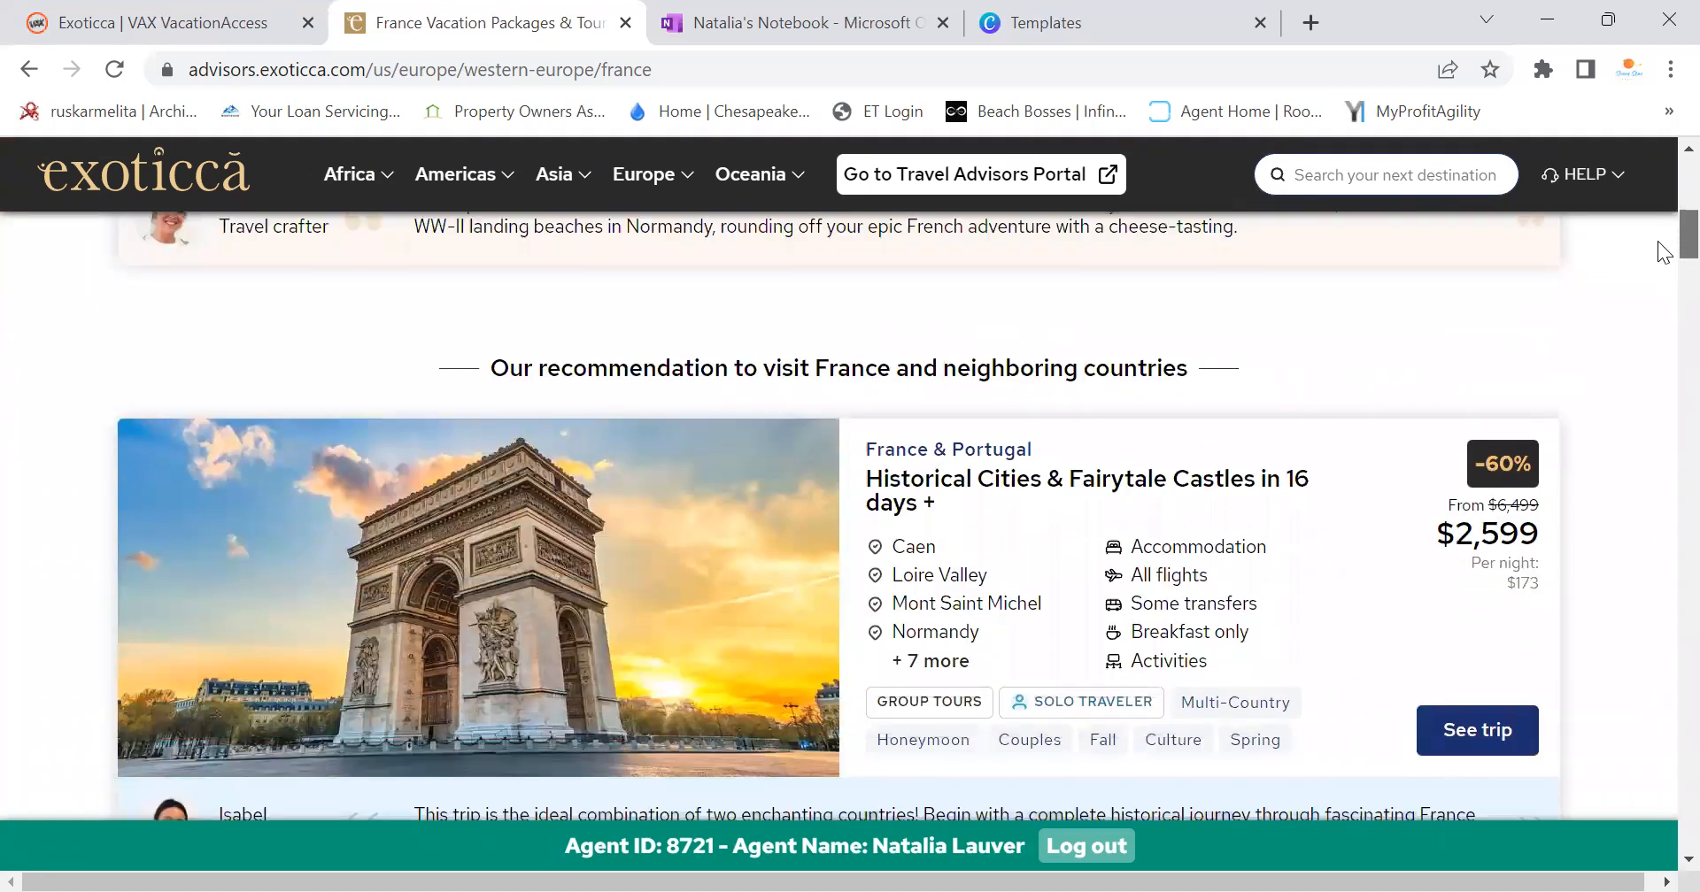
{"action": "scroll", "coordinate": [1665, 253], "scroll_direction": "down", "scroll_amount": 10}
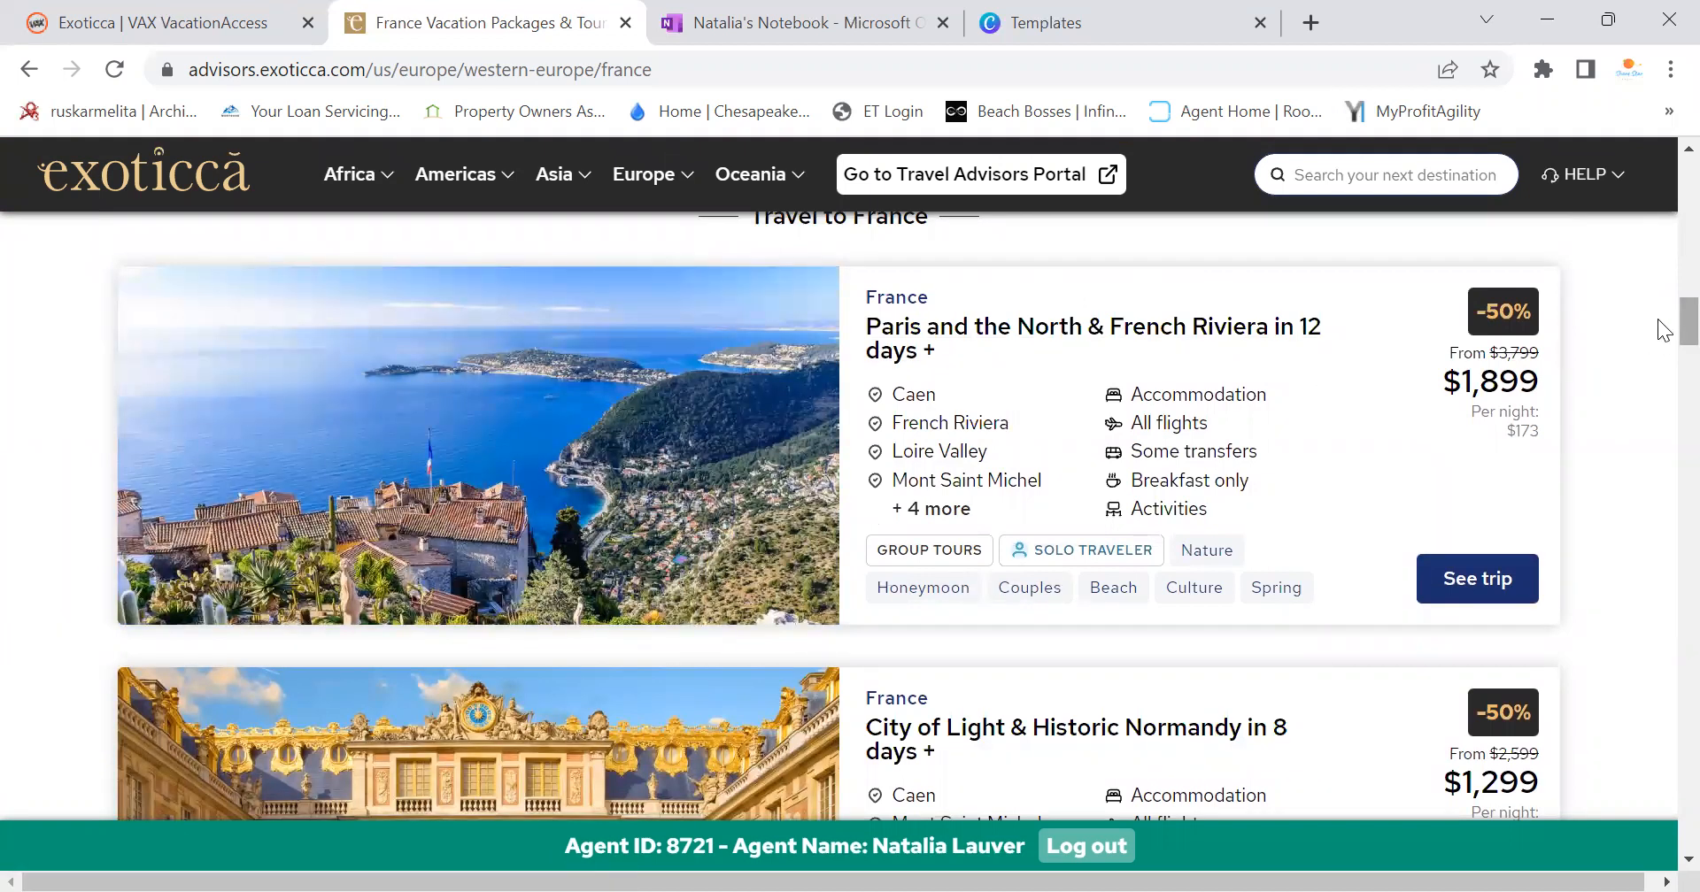
{"action": "scroll", "coordinate": [1659, 329], "scroll_direction": "down", "scroll_amount": 3}
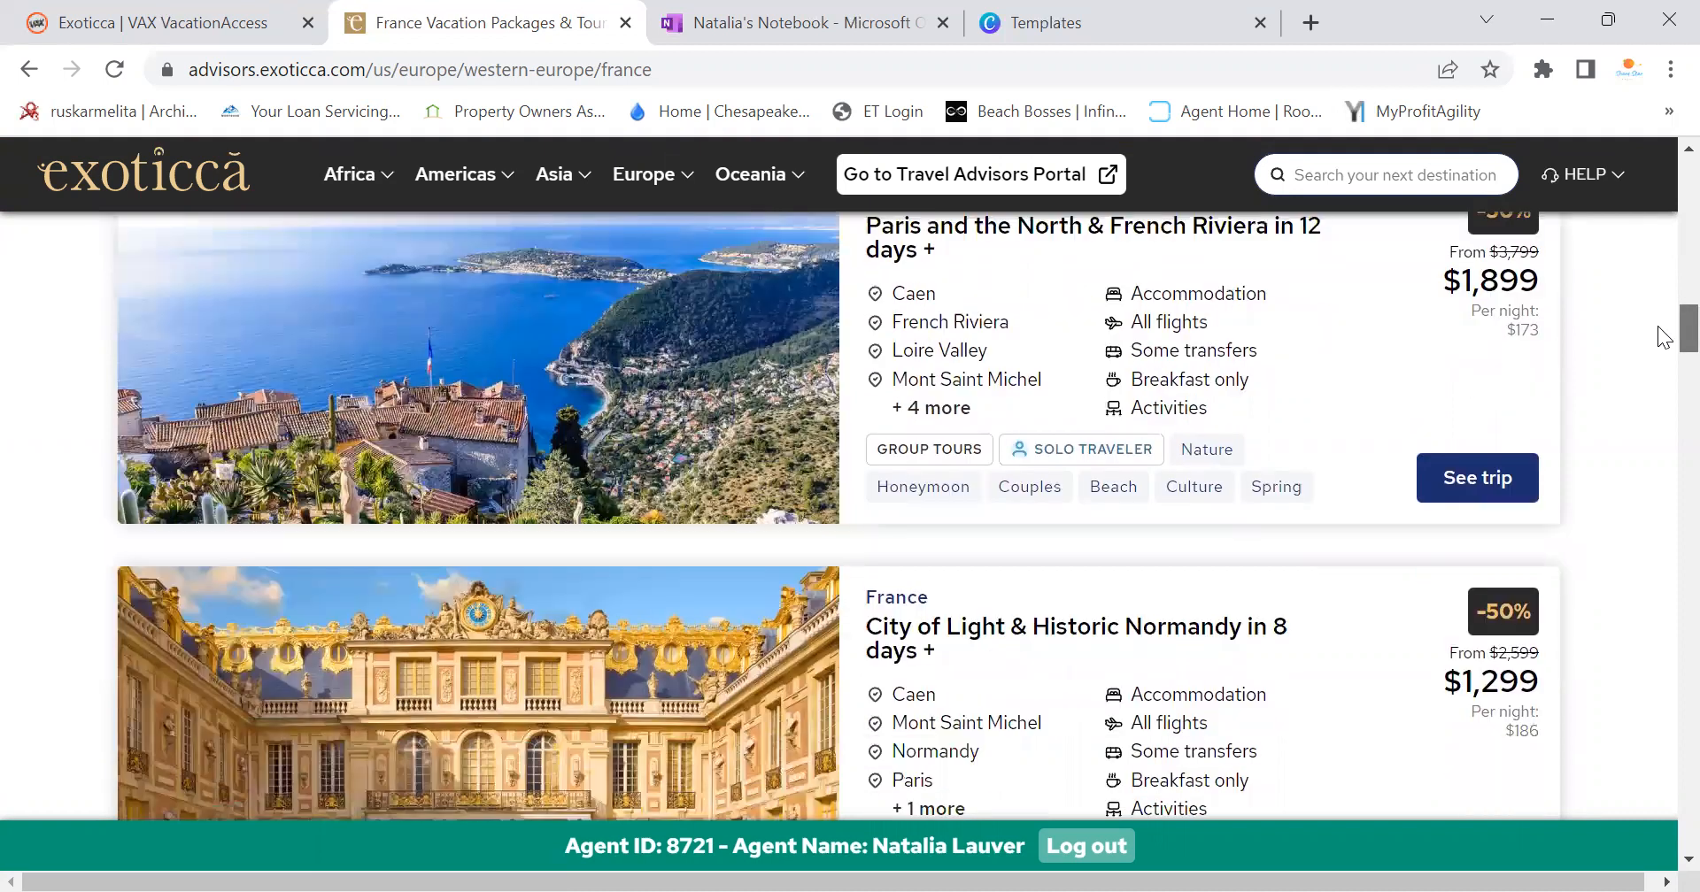
{"action": "scroll", "coordinate": [1665, 345], "scroll_direction": "down", "scroll_amount": 1}
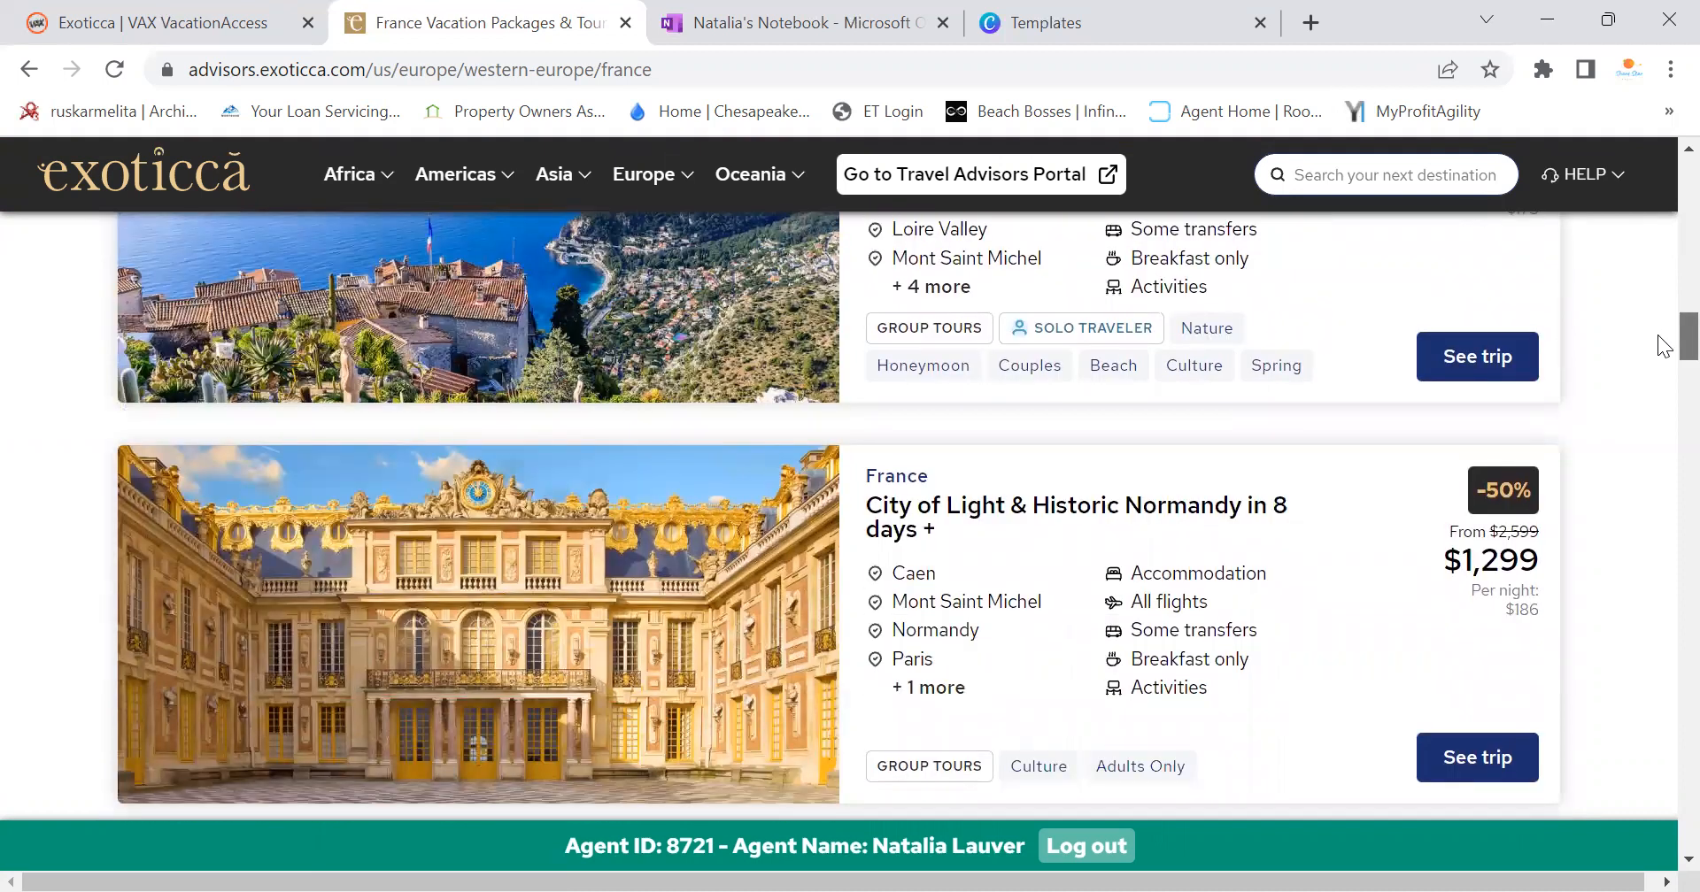
{"action": "scroll", "coordinate": [1661, 347], "scroll_direction": "up", "scroll_amount": 2}
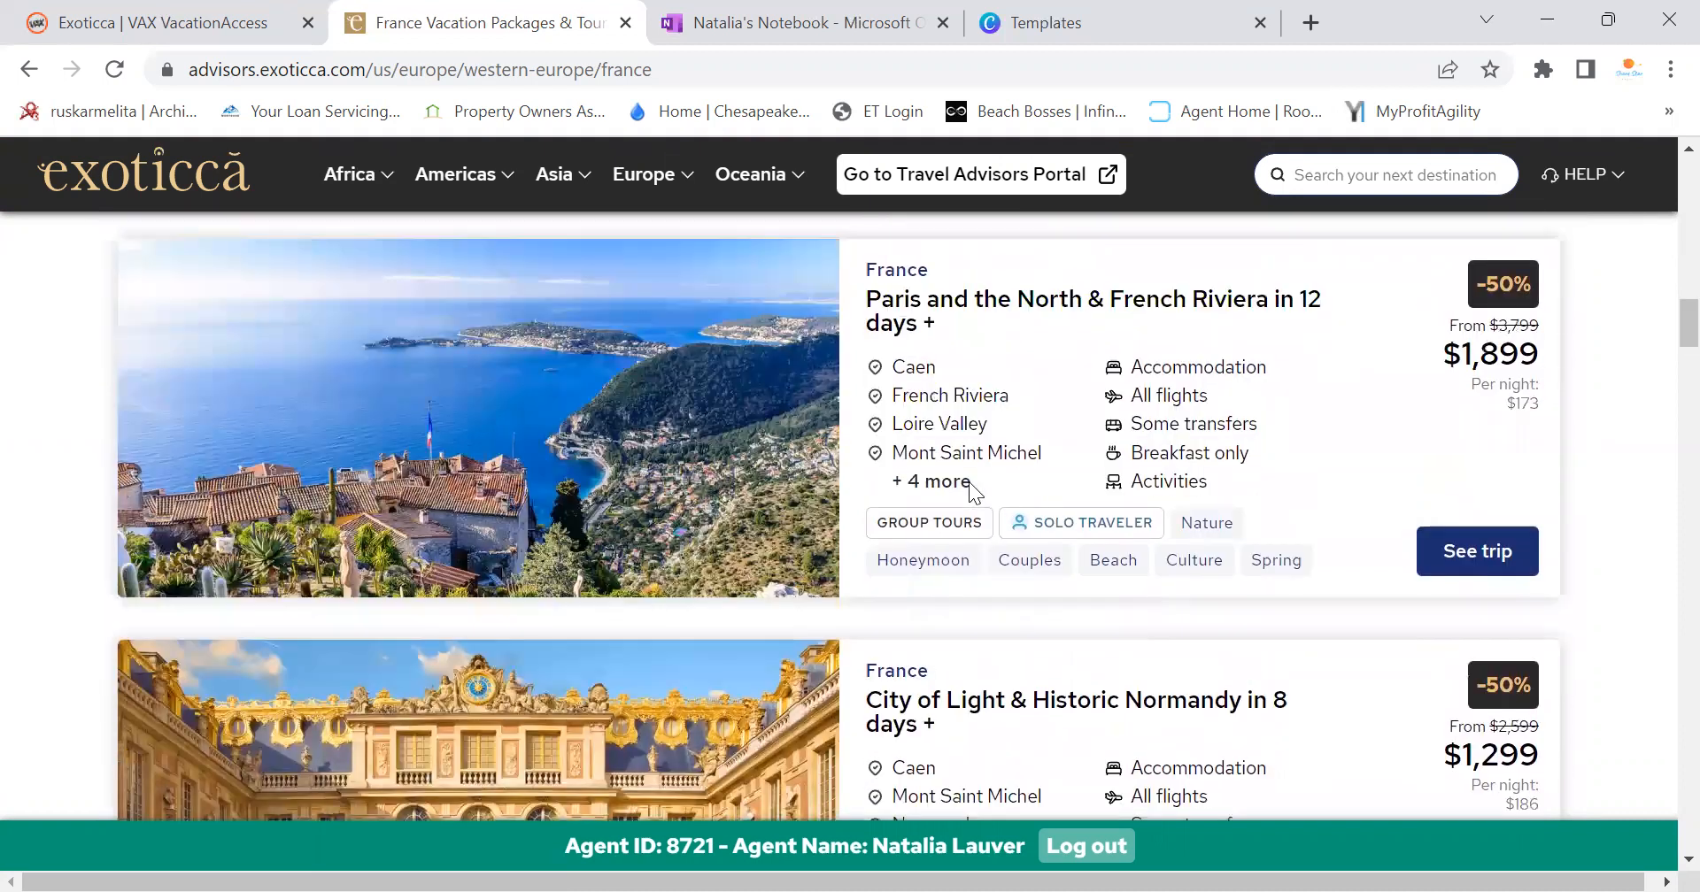
{"action": "scroll", "coordinate": [1661, 363], "scroll_direction": "down", "scroll_amount": 5}
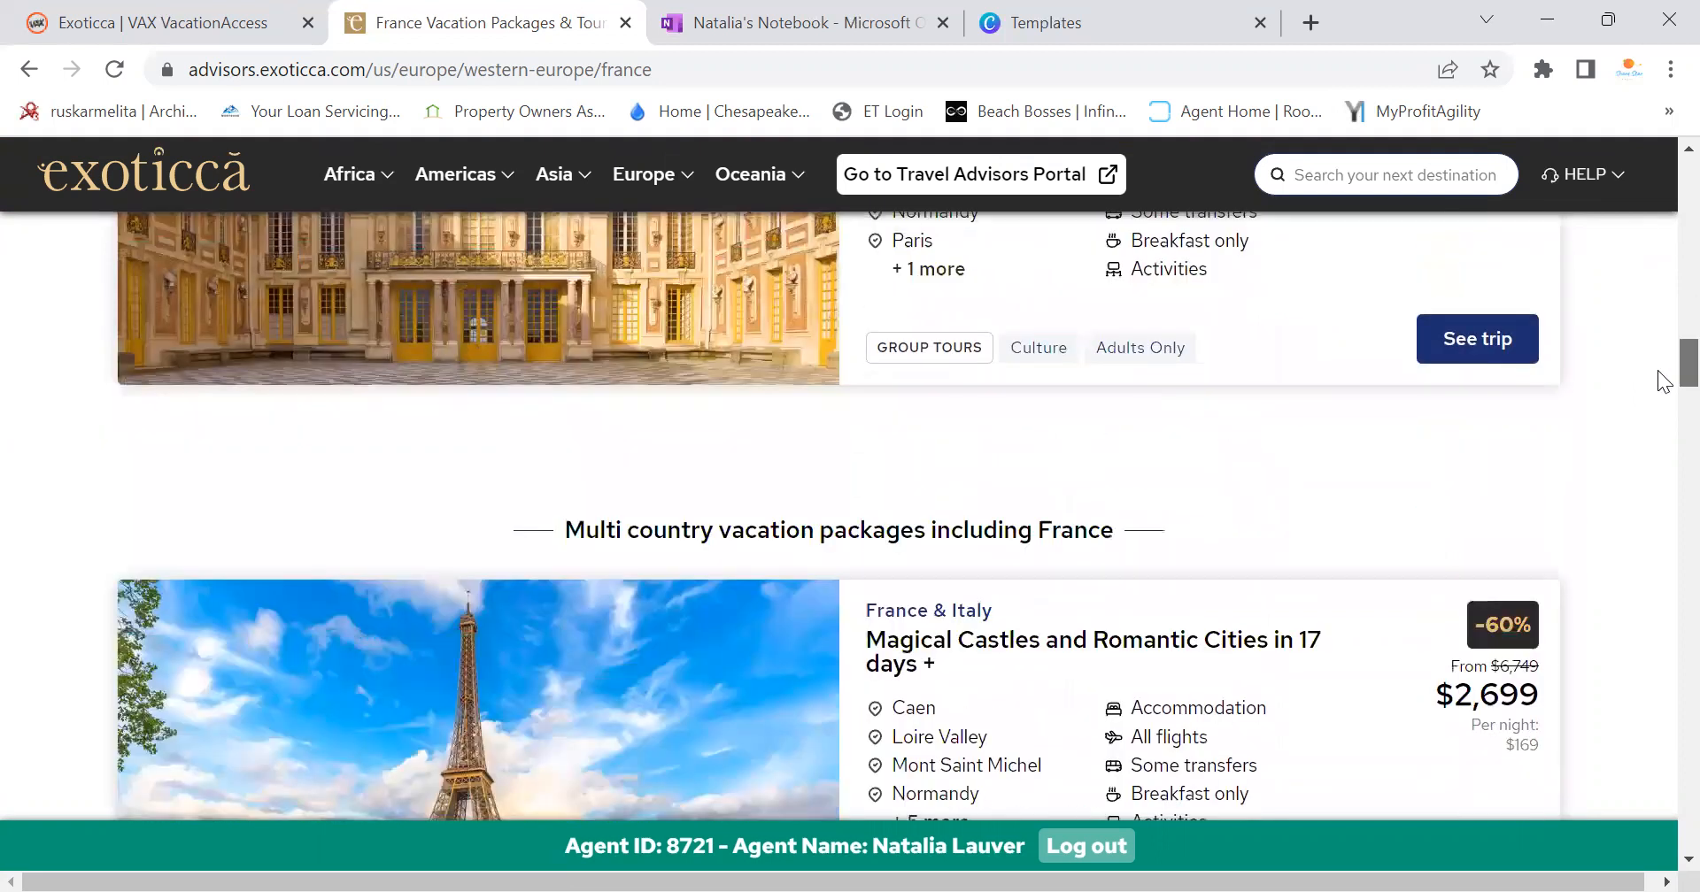
{"action": "scroll", "coordinate": [1664, 385], "scroll_direction": "down", "scroll_amount": 2}
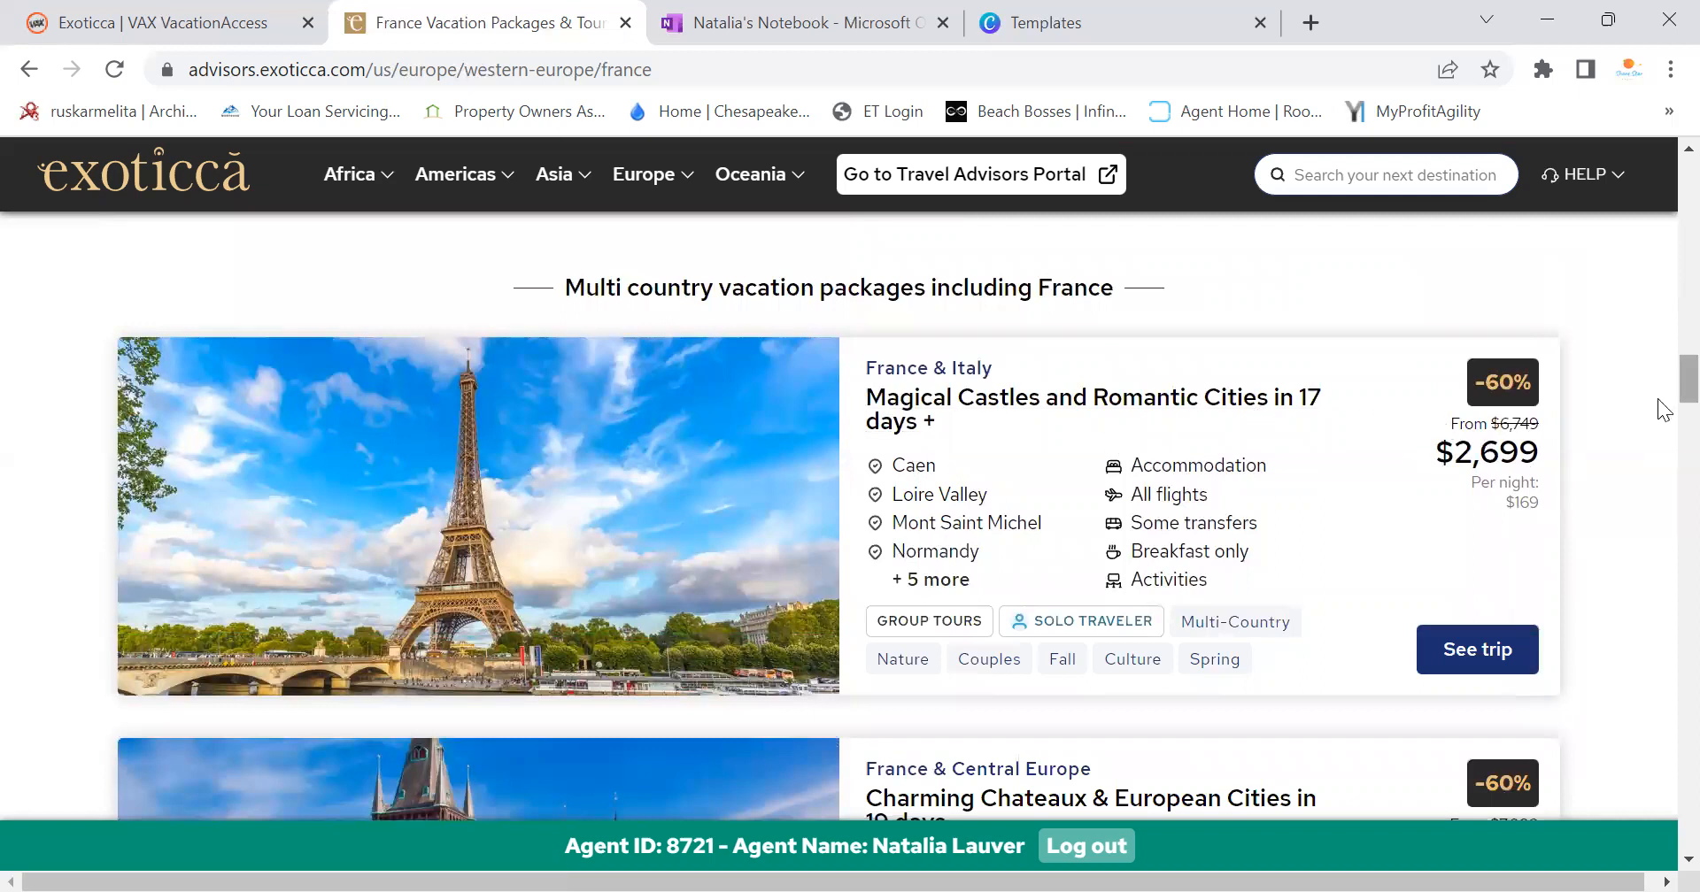
{"action": "scroll", "coordinate": [1658, 388], "scroll_direction": "down", "scroll_amount": 3}
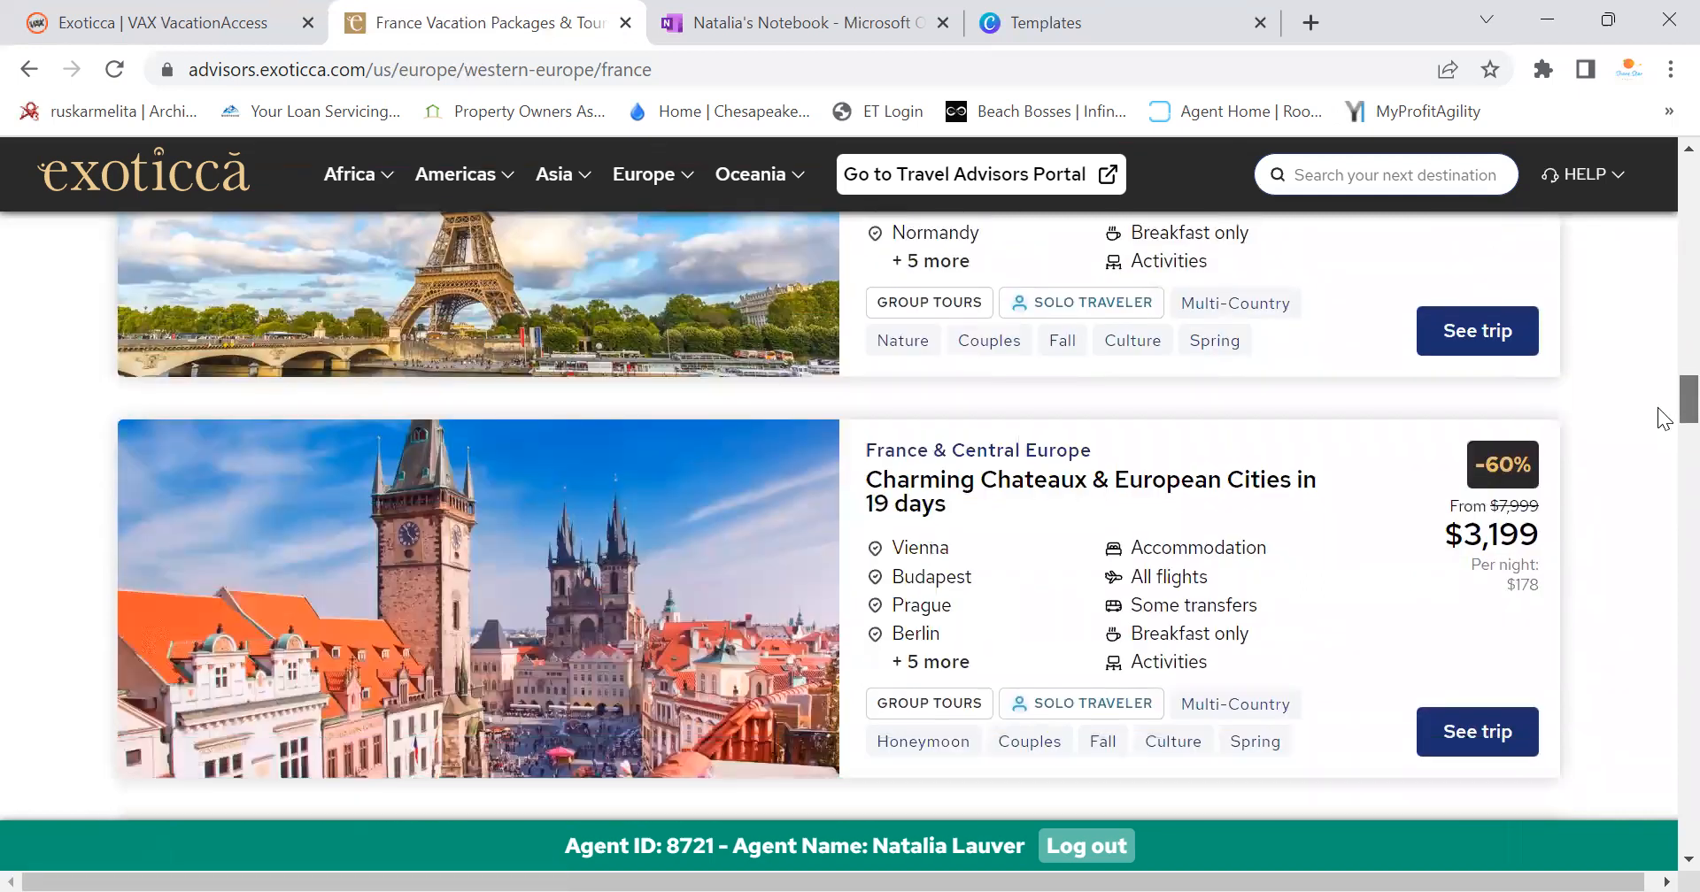
{"action": "scroll", "coordinate": [1663, 418], "scroll_direction": "up", "scroll_amount": 3}
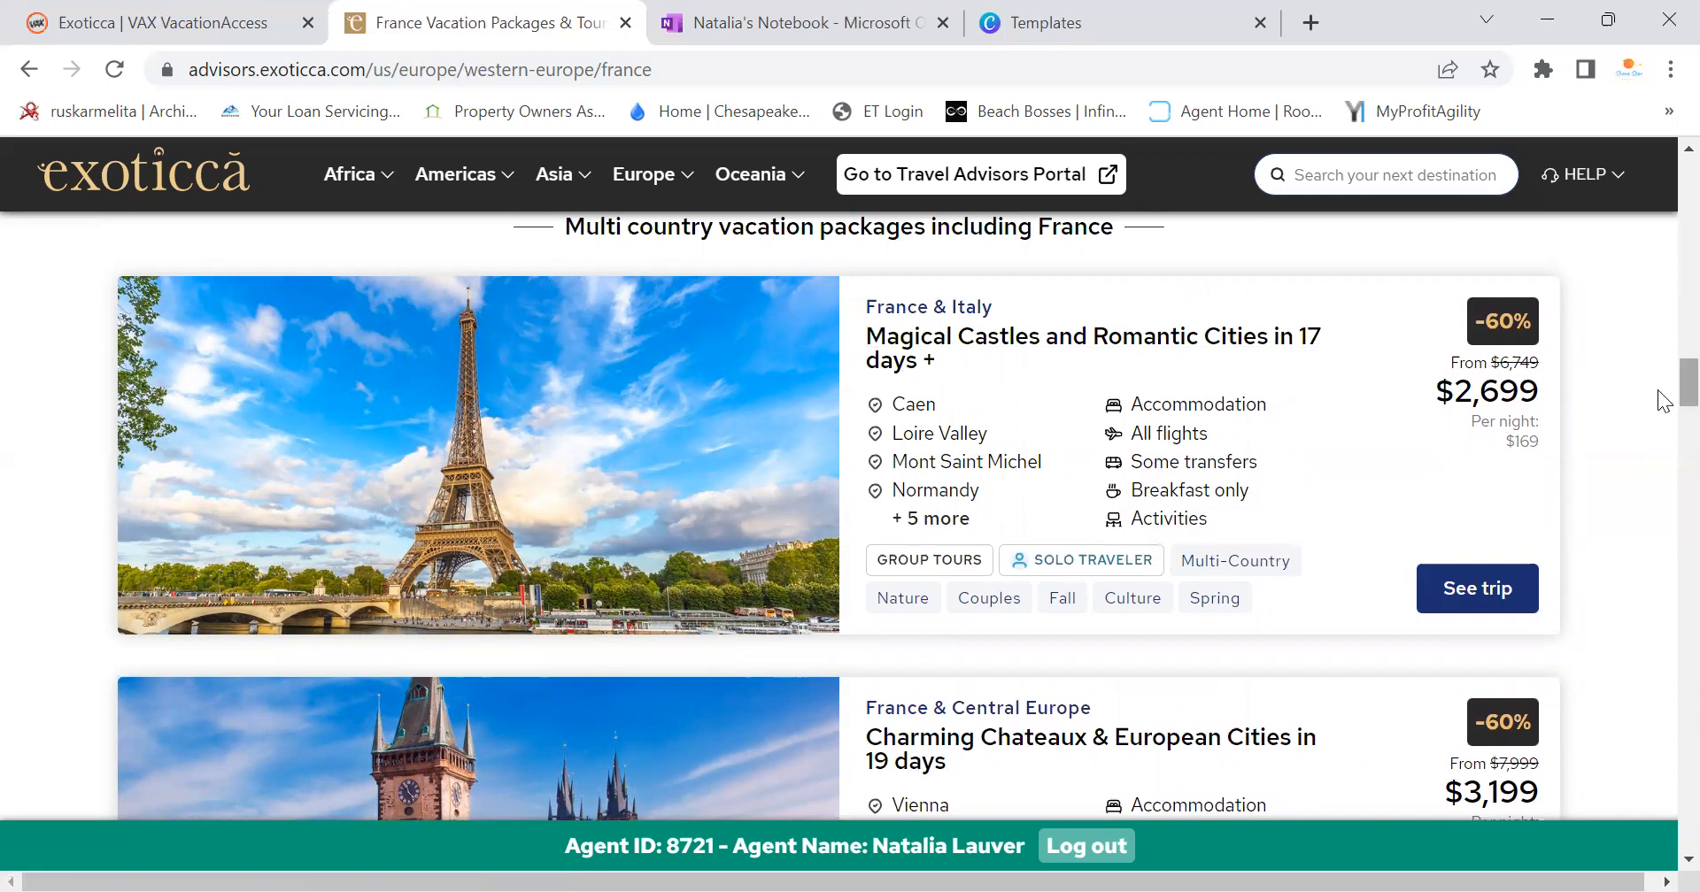
{"action": "left_click_drag", "start_coordinate": [1659, 392], "coordinate": [1658, 438]}
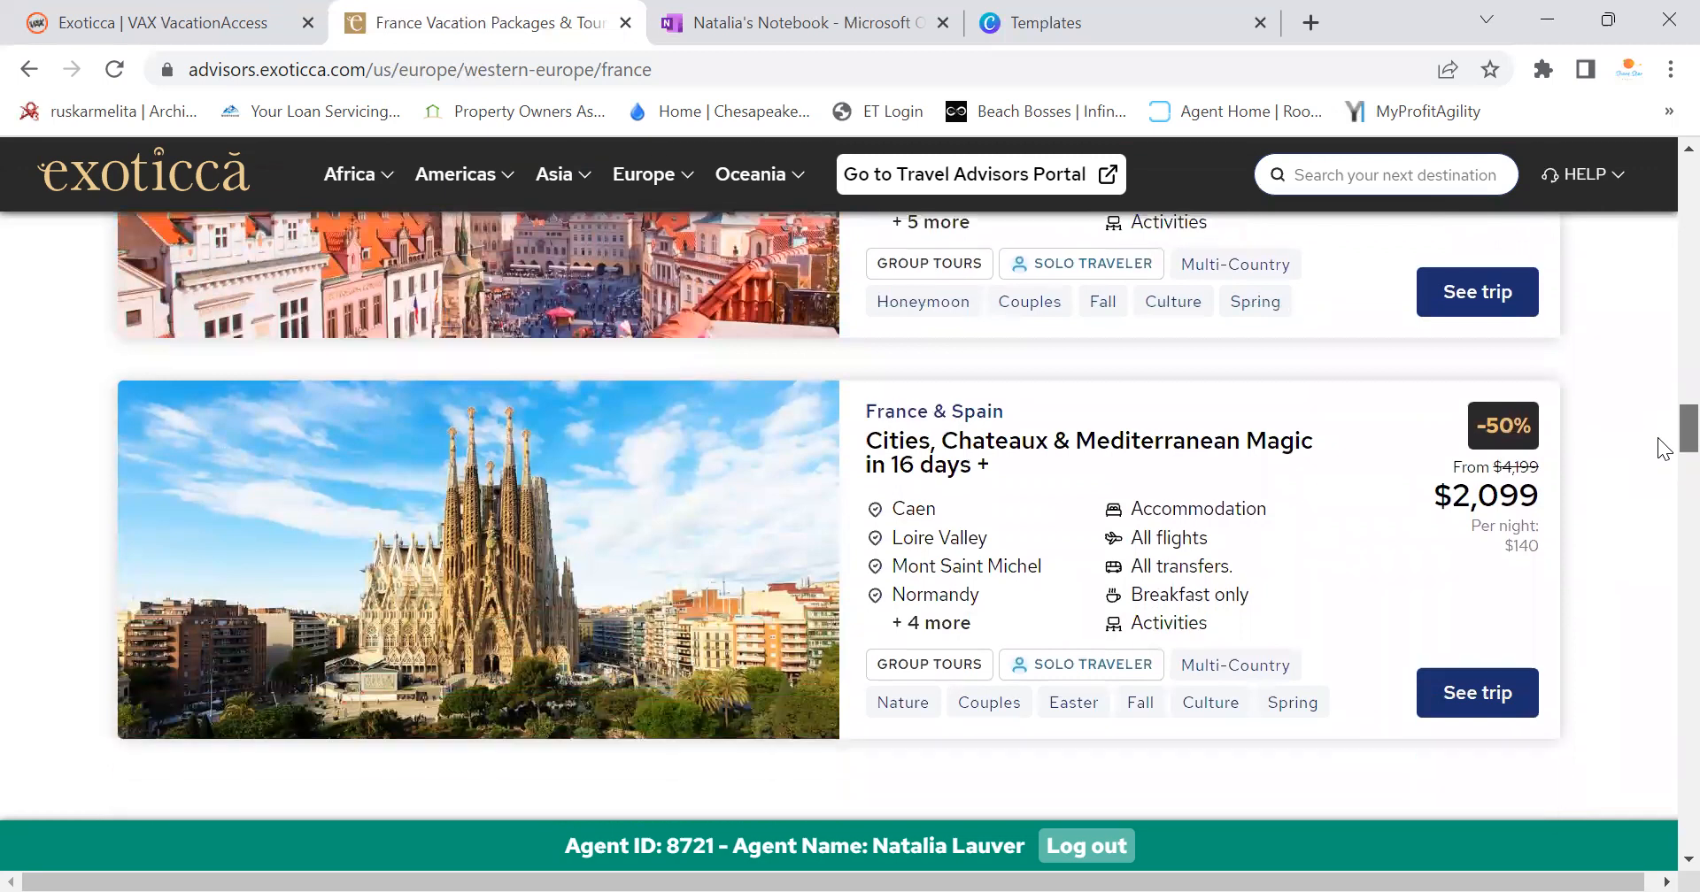
Open the Magical Castles and Romantic Cities in 17 days trip (France & Italy, from $2,699)
{"action": "scroll", "coordinate": [1658, 448], "scroll_direction": "down", "scroll_amount": 1}
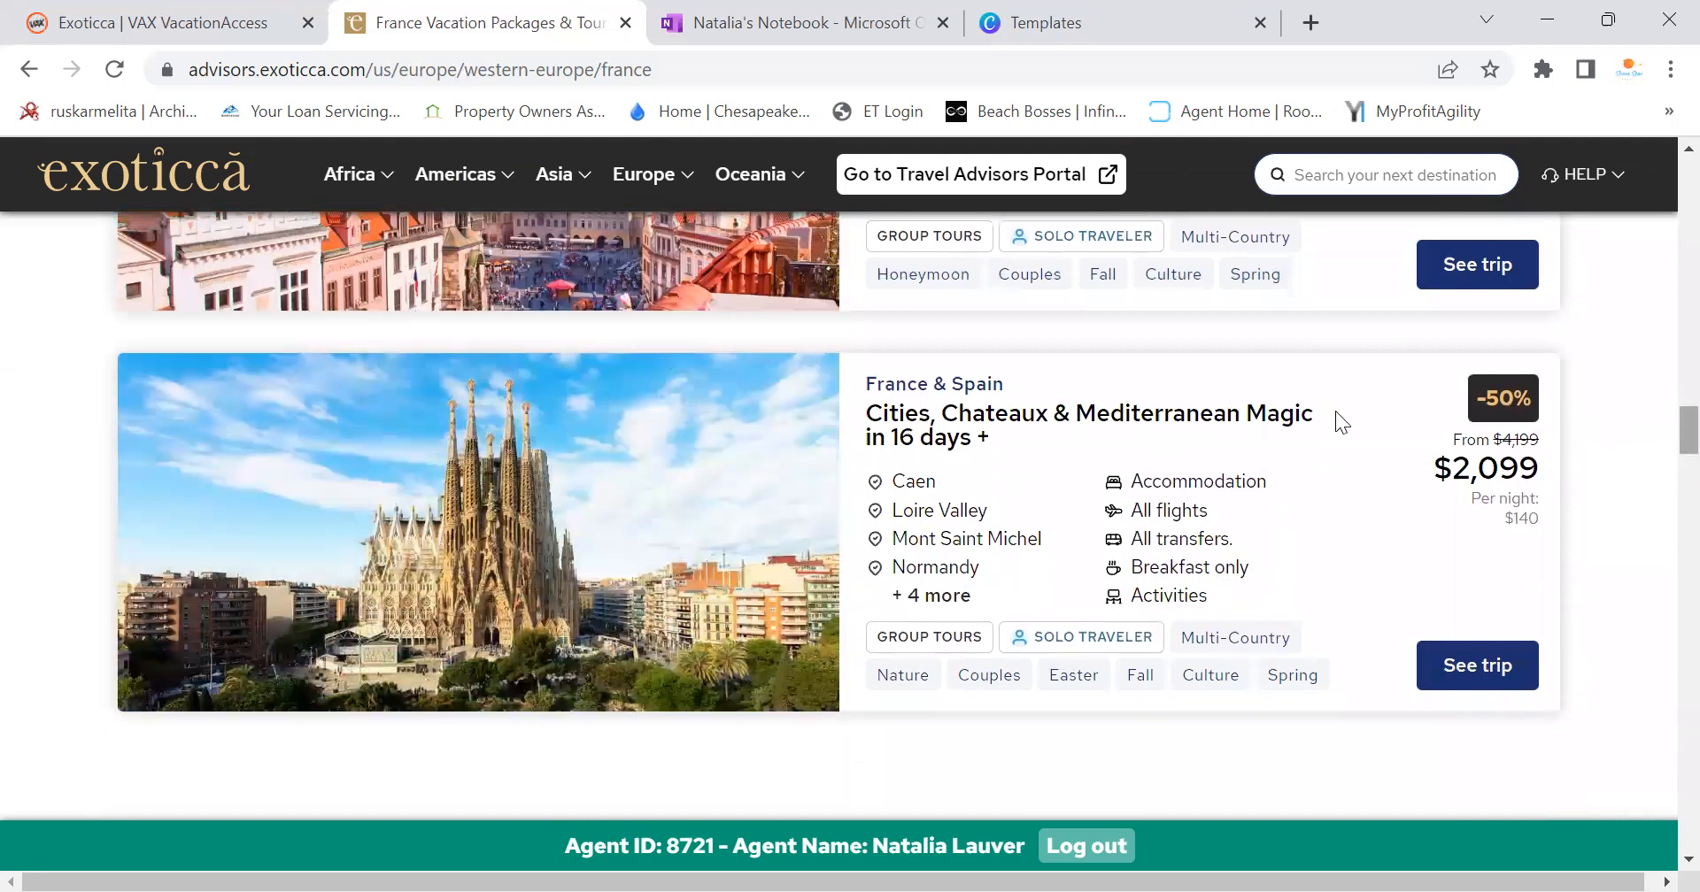
{"action": "scroll", "coordinate": [1658, 434], "scroll_direction": "up", "scroll_amount": 10}
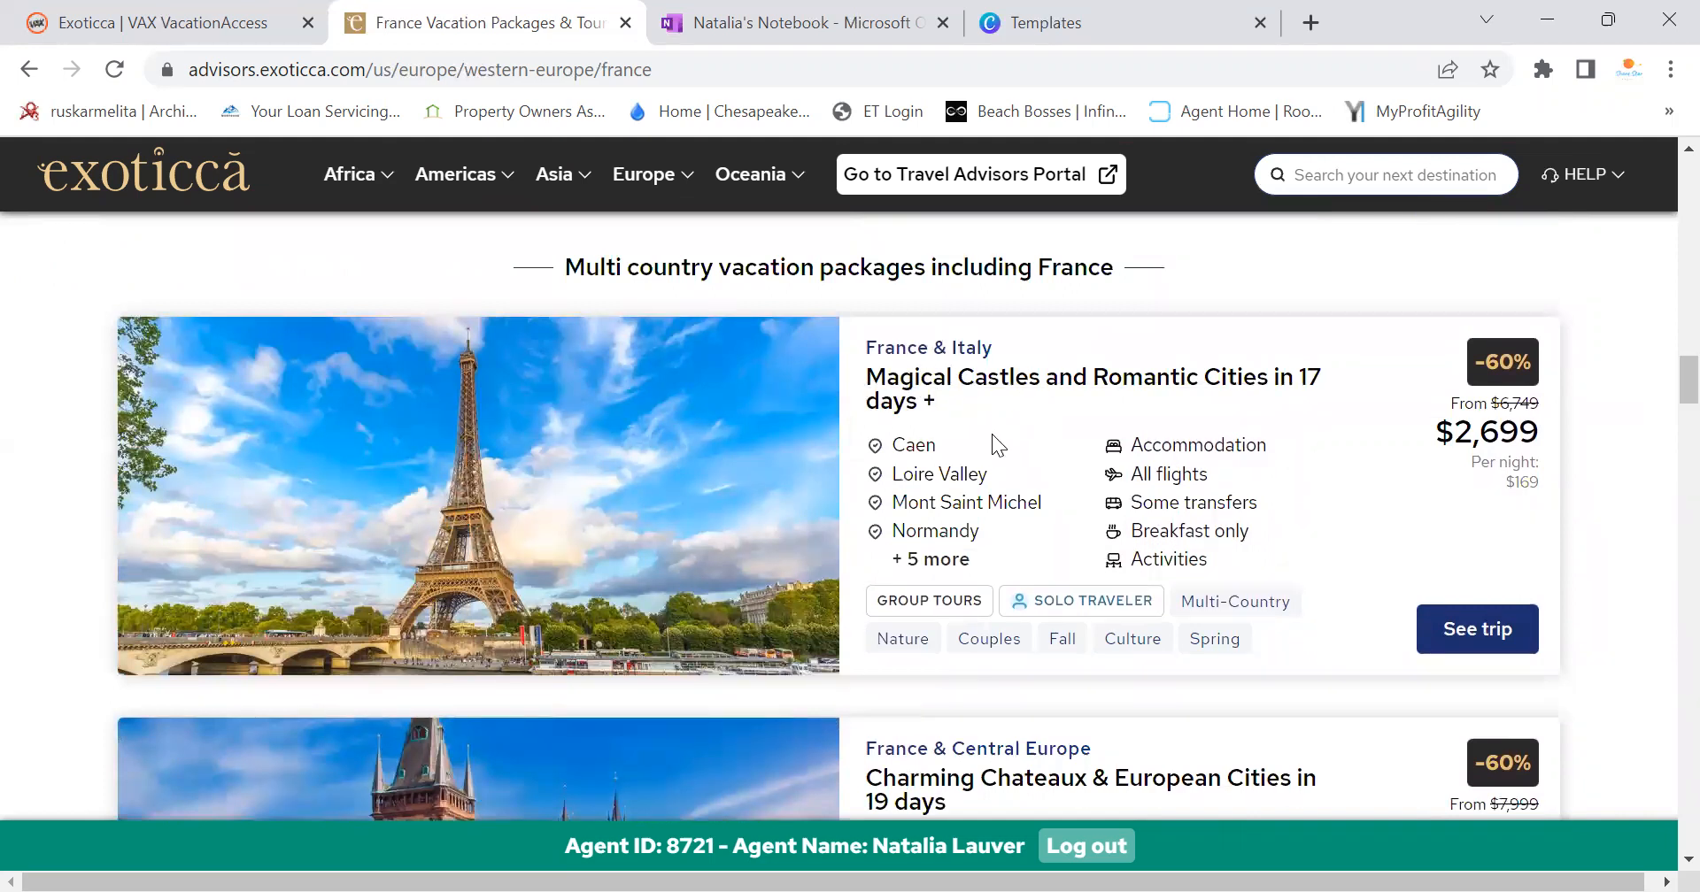
{"action": "scroll", "coordinate": [994, 443], "scroll_direction": "down", "scroll_amount": 4}
{"action": "scroll", "coordinate": [1012, 451], "scroll_direction": "down", "scroll_amount": 3}
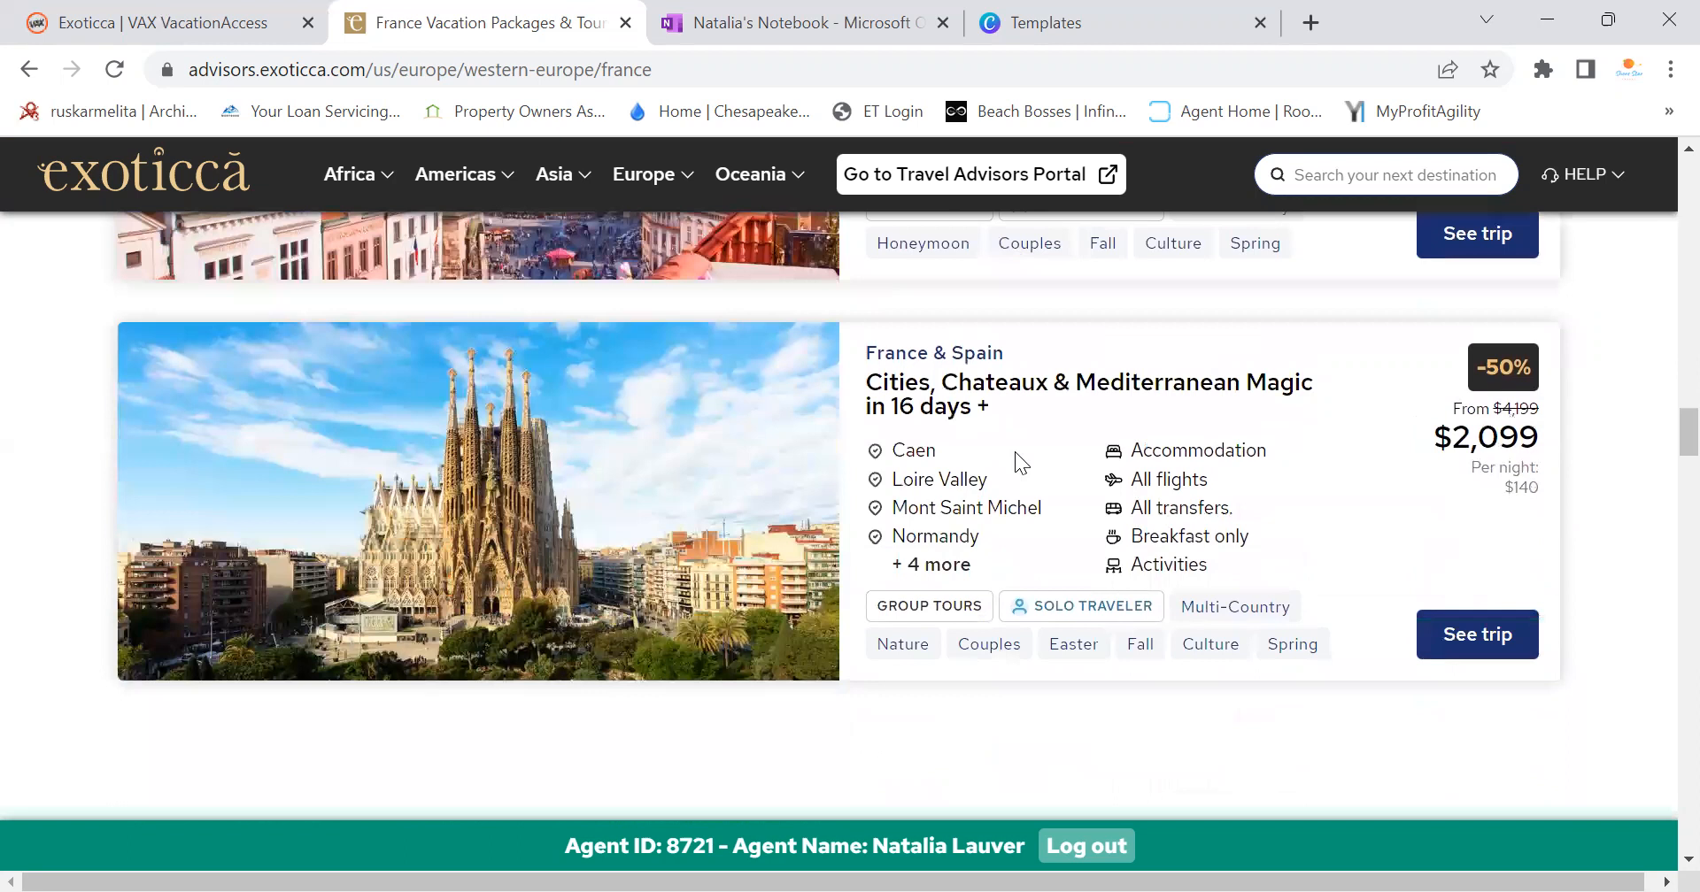
{"action": "mouse_move", "coordinate": [1111, 610]}
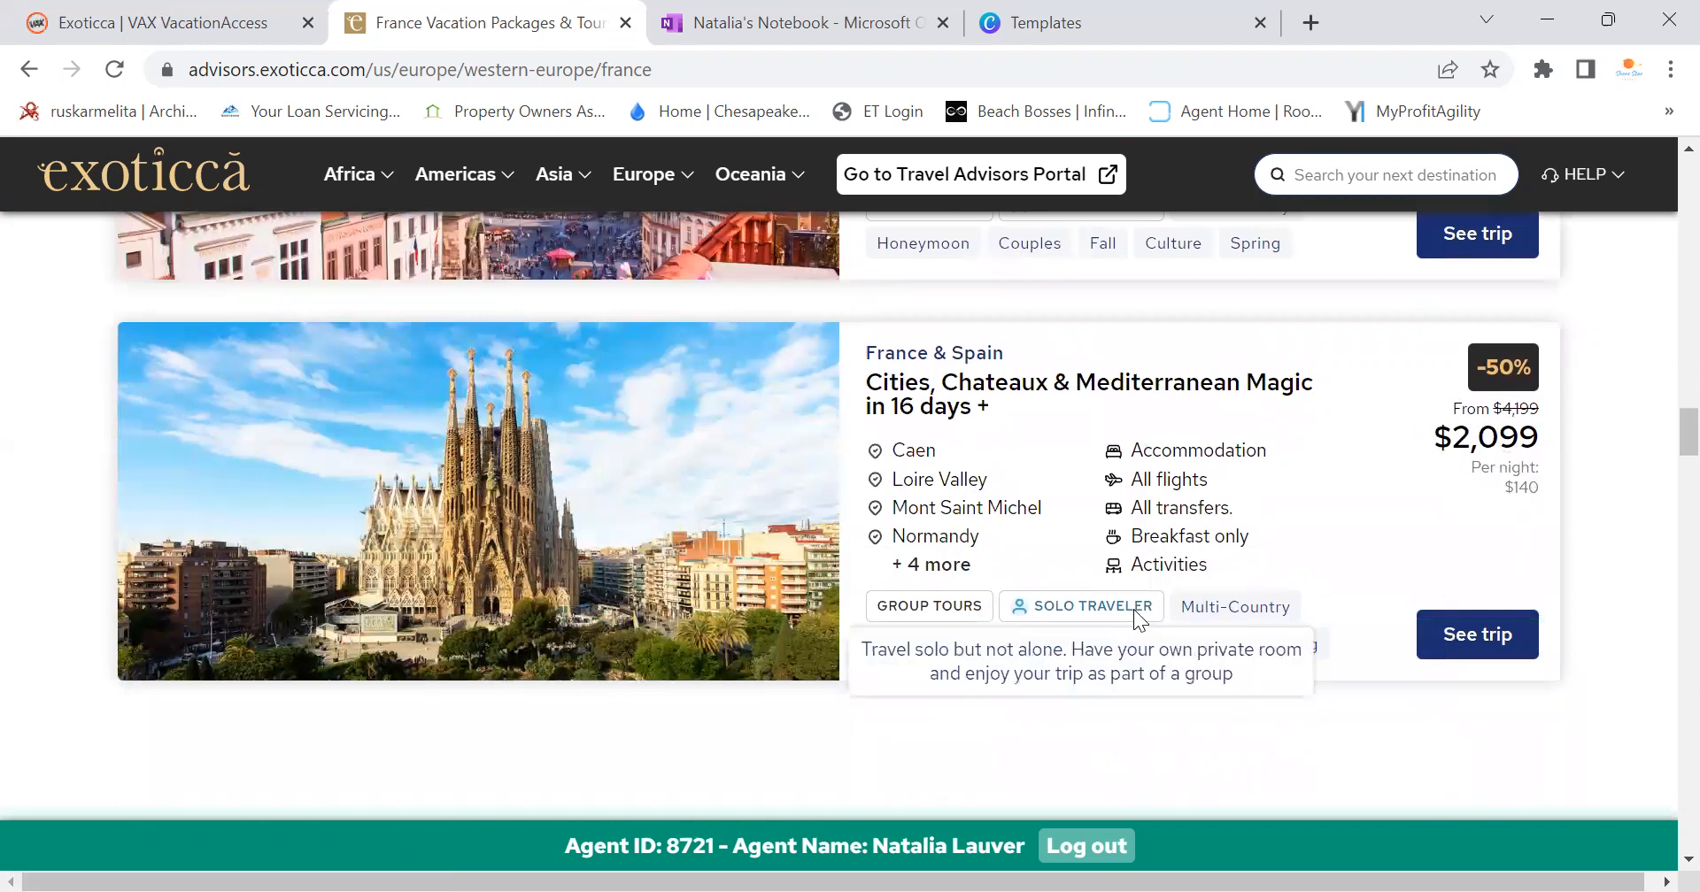
{"action": "scroll", "coordinate": [1133, 609], "scroll_direction": "down", "scroll_amount": 3}
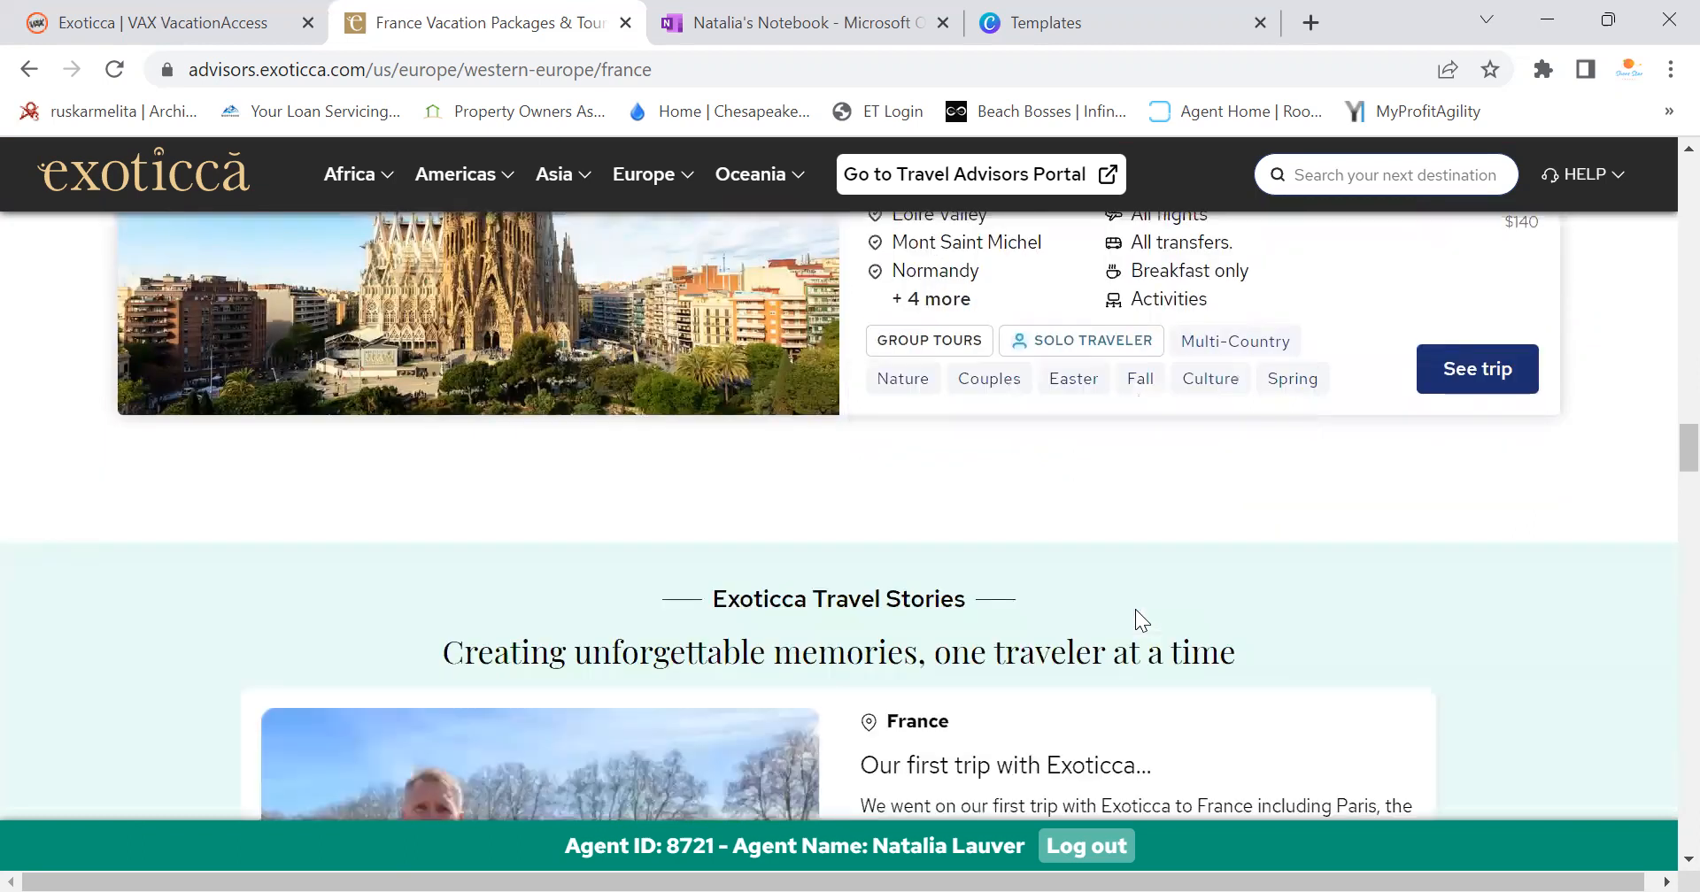
{"action": "scroll", "coordinate": [1135, 609], "scroll_direction": "up", "scroll_amount": 3}
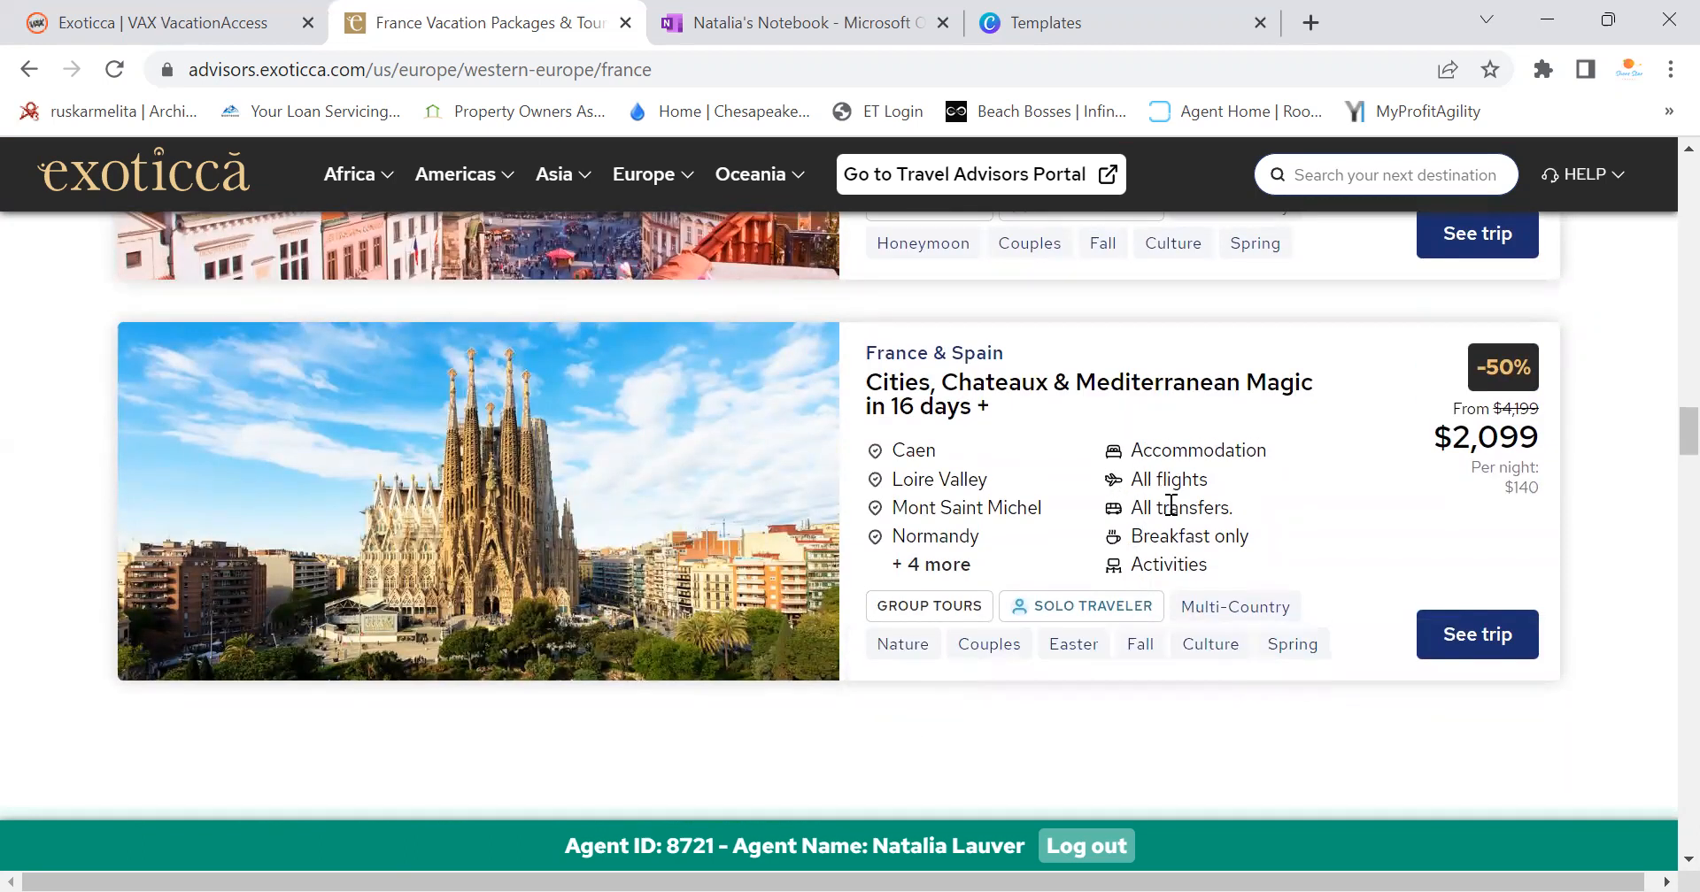
{"action": "scroll", "coordinate": [1170, 506], "scroll_direction": "down", "scroll_amount": 10}
{"action": "scroll", "coordinate": [1173, 520], "scroll_direction": "down", "scroll_amount": 5}
{"action": "scroll", "coordinate": [1177, 527], "scroll_direction": "up", "scroll_amount": 15}
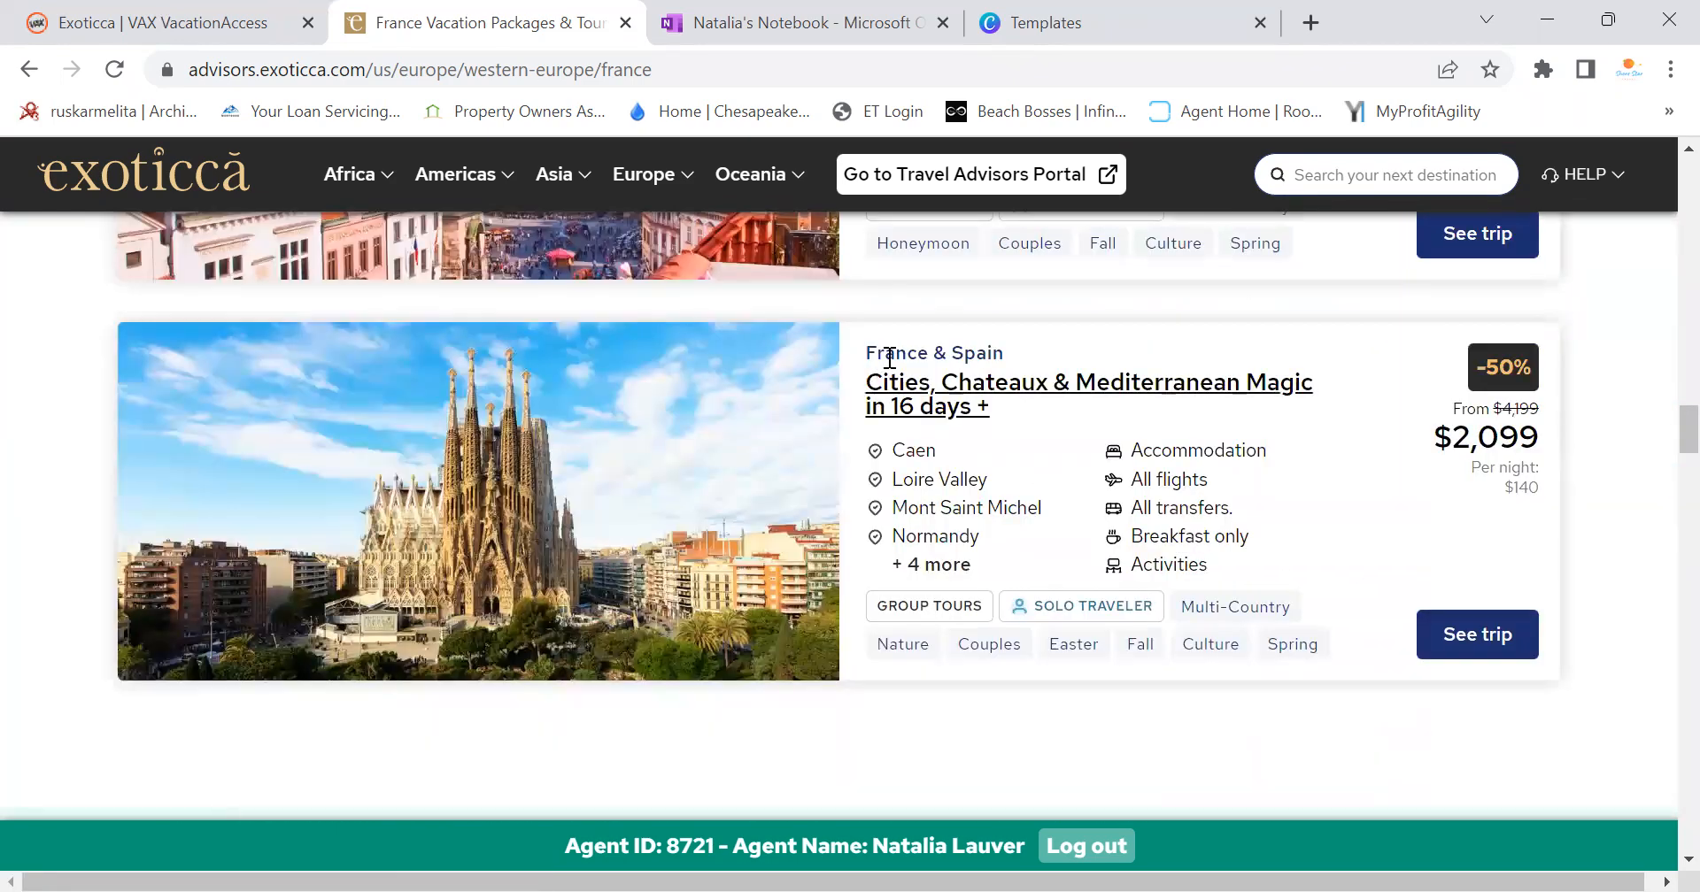
{"action": "scroll", "coordinate": [968, 493], "scroll_direction": "up", "scroll_amount": 10}
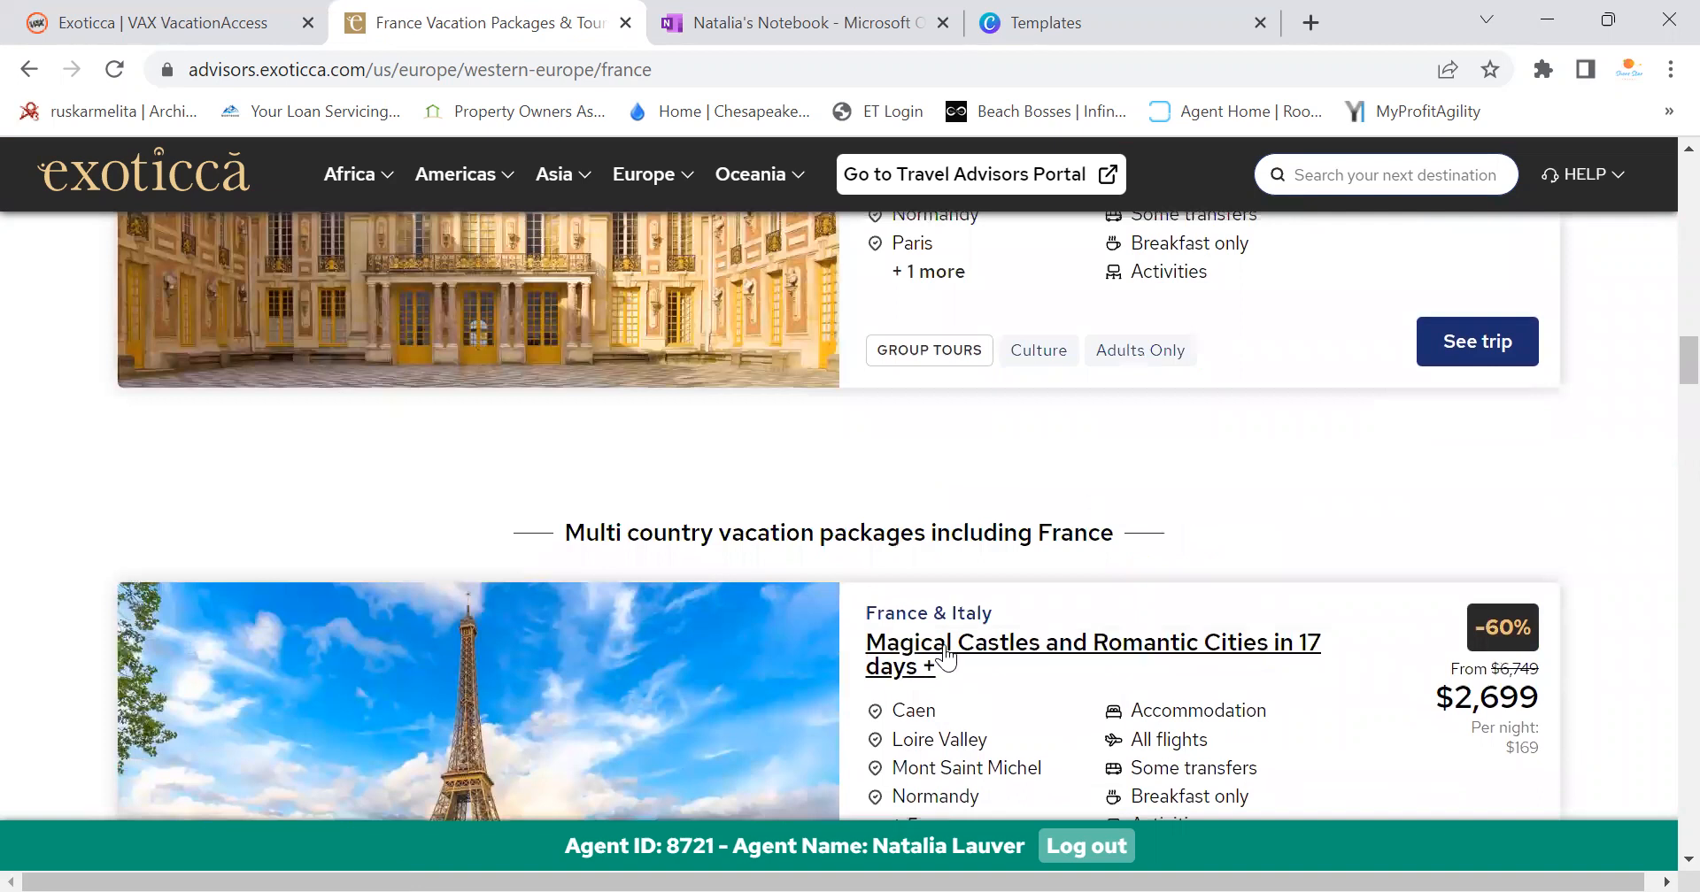
{"action": "scroll", "coordinate": [1014, 672], "scroll_direction": "down", "scroll_amount": 3}
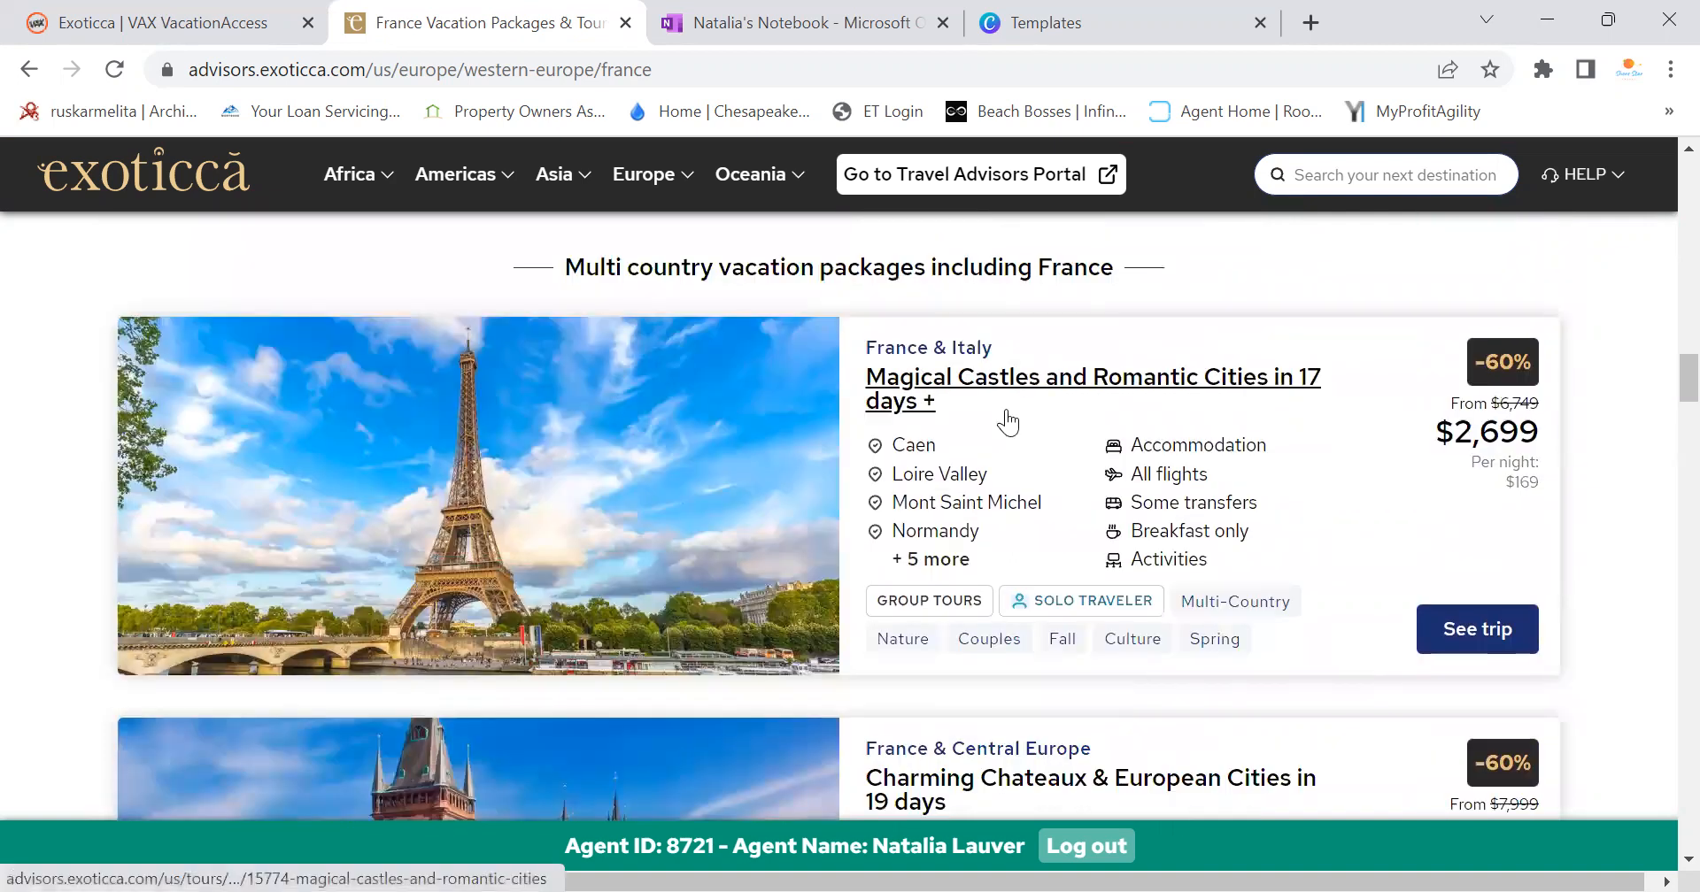
{"action": "left_click", "coordinate": [1471, 632]}
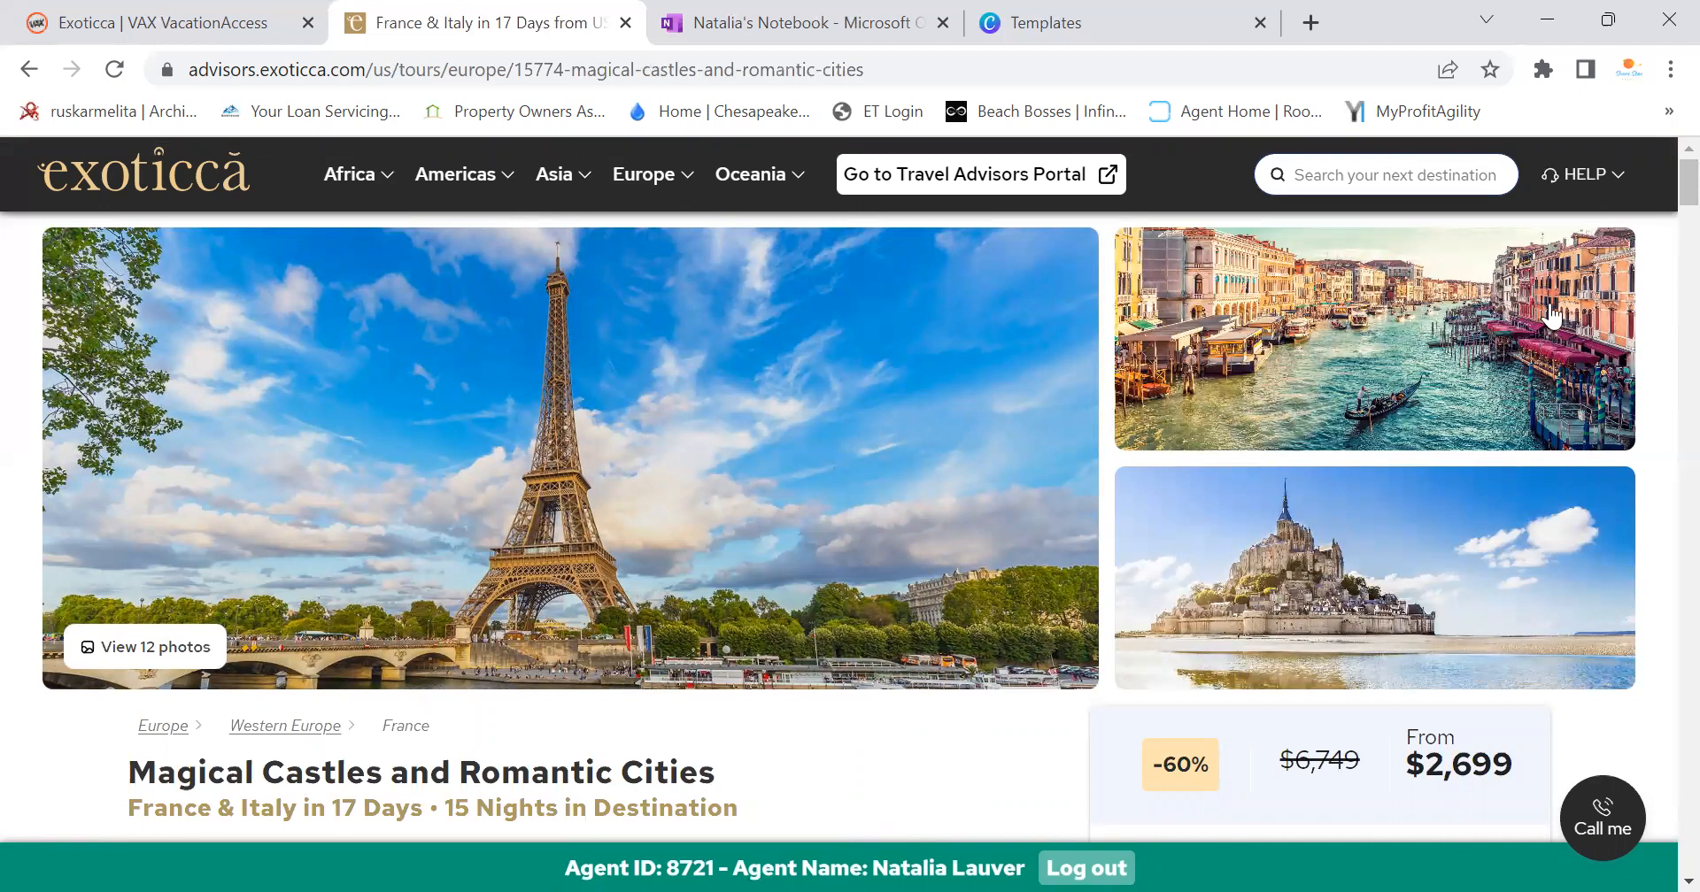
Set the trip category to Charm and view its accommodation details
{"action": "scroll", "coordinate": [682, 522], "scroll_direction": "down", "scroll_amount": 3}
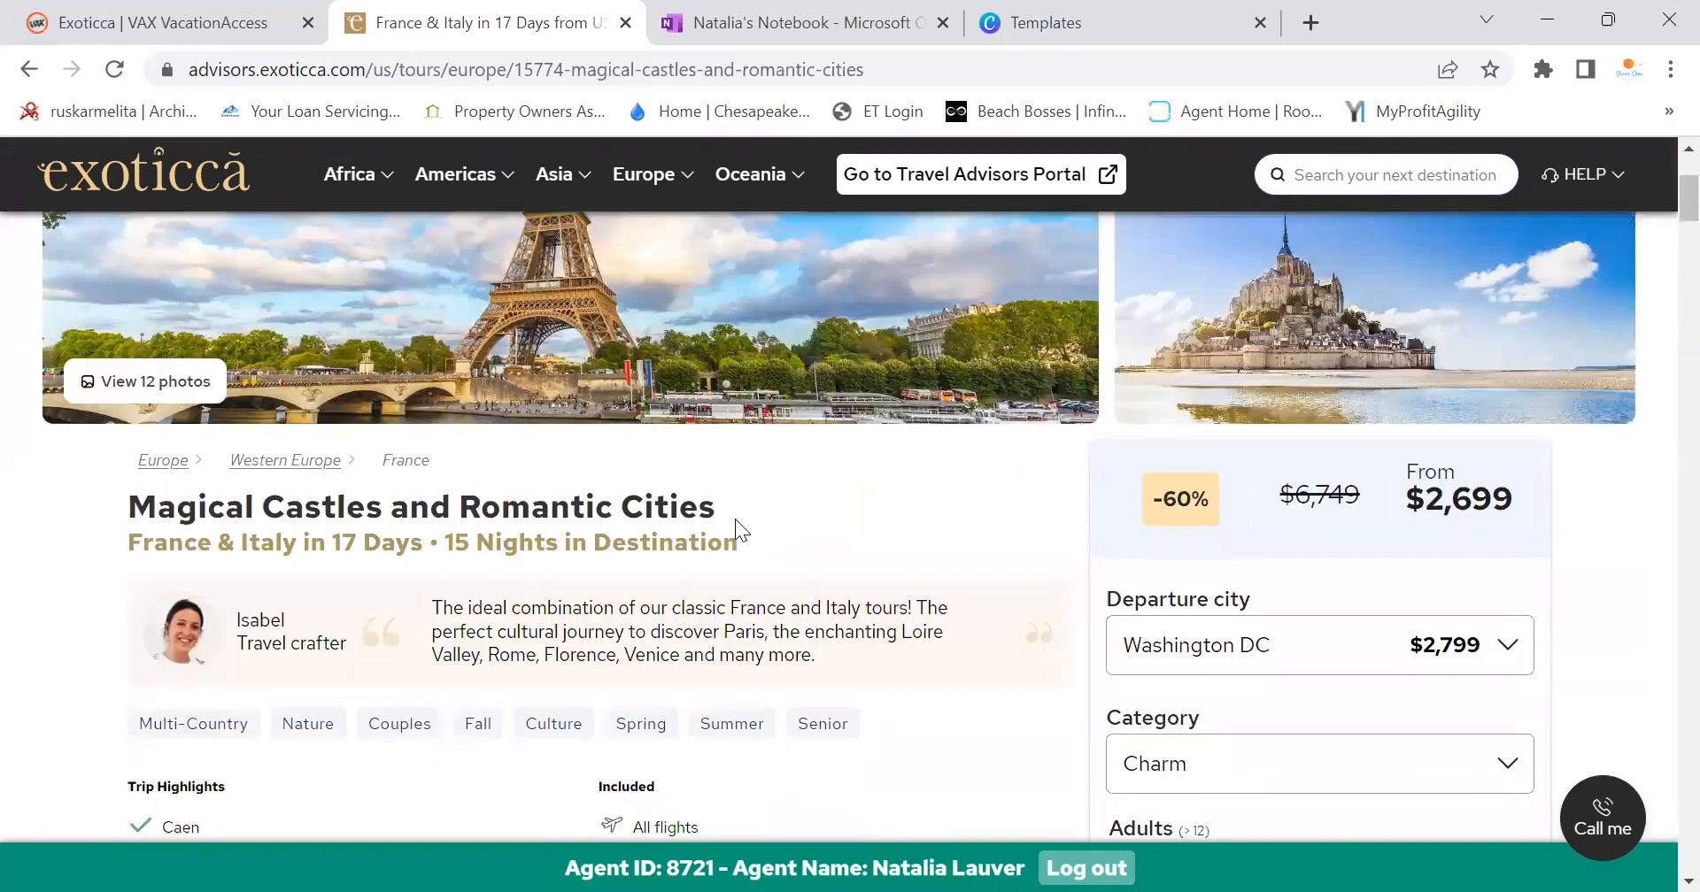
{"action": "scroll", "coordinate": [735, 519], "scroll_direction": "down", "scroll_amount": 6}
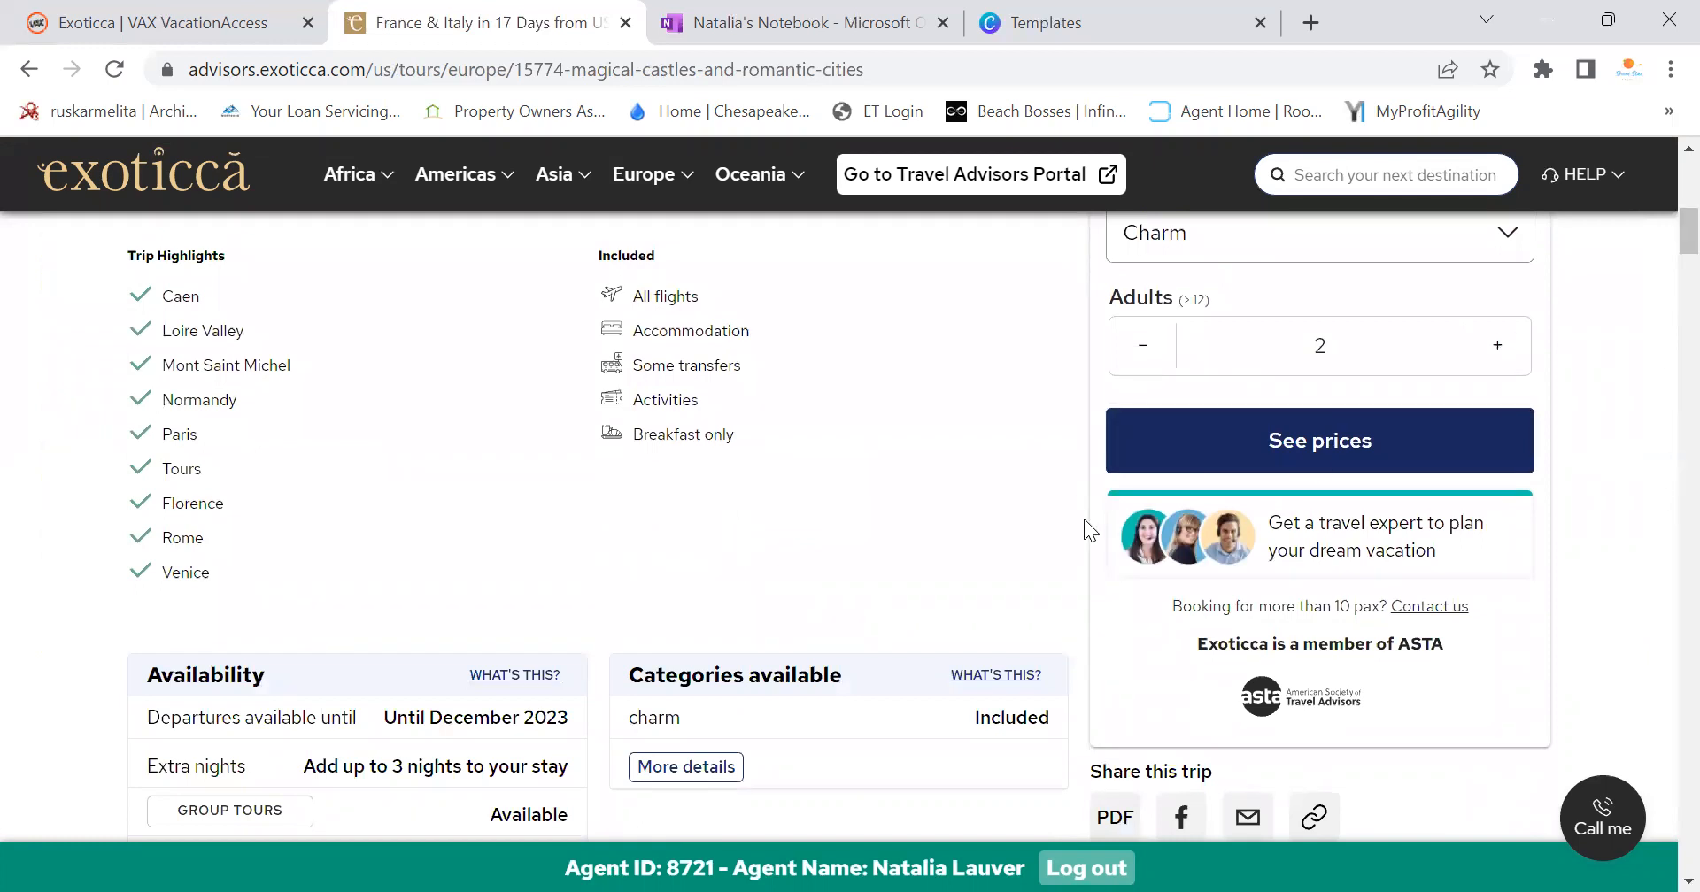
{"action": "scroll", "coordinate": [492, 618], "scroll_direction": "down", "scroll_amount": 3}
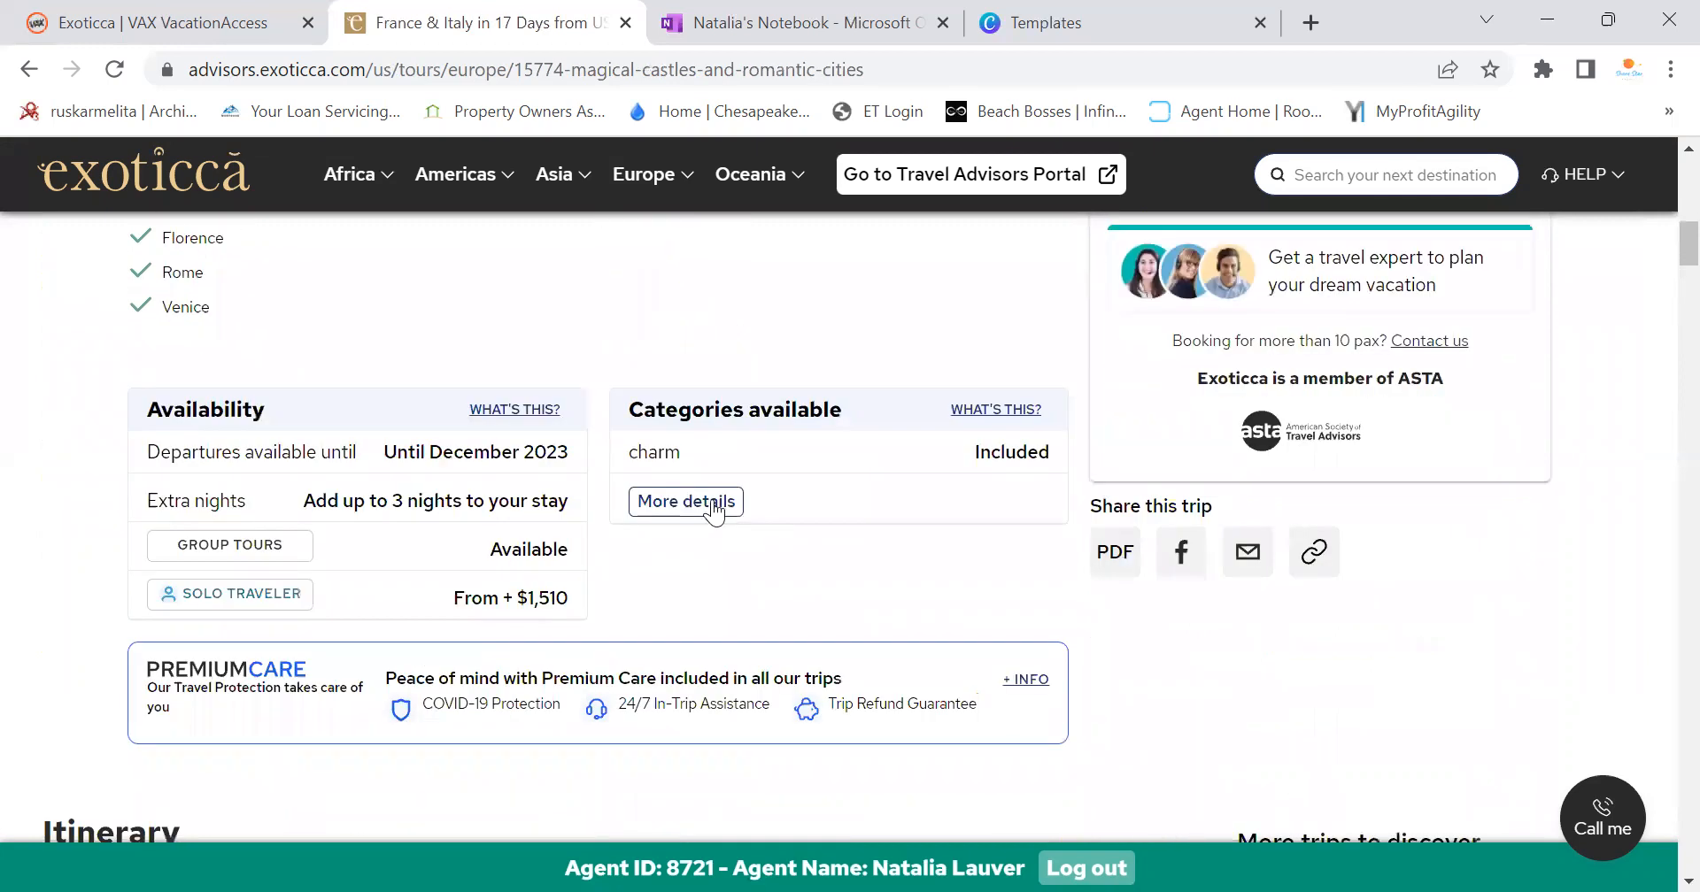
{"action": "scroll", "coordinate": [690, 556], "scroll_direction": "up", "scroll_amount": 6}
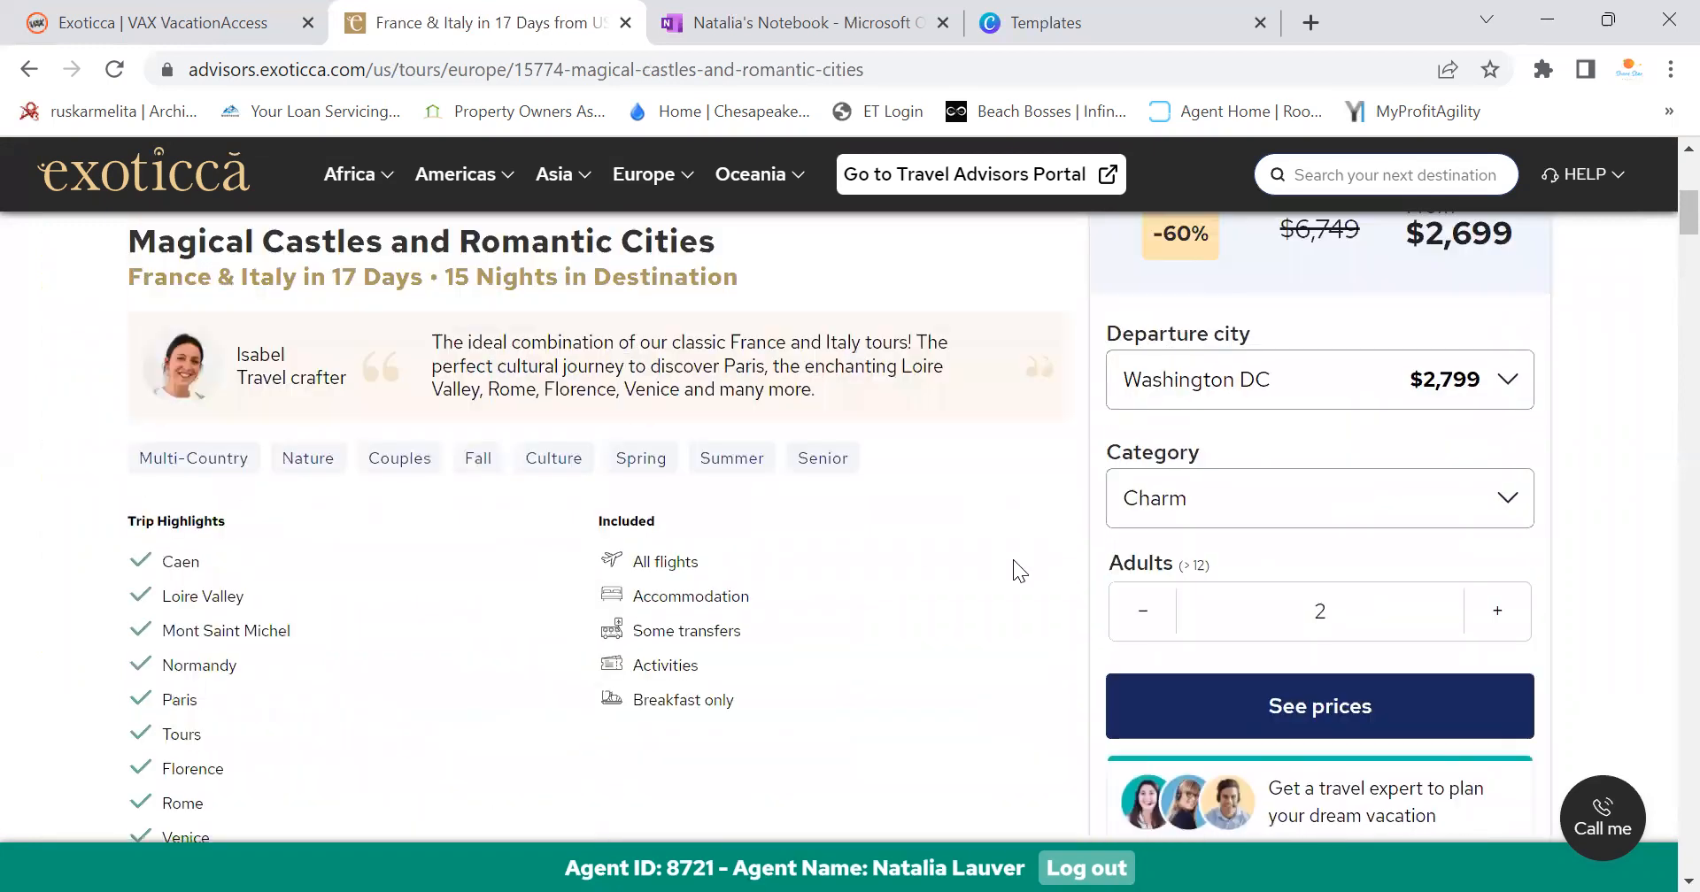
{"action": "left_click", "coordinate": [1274, 513]}
{"action": "left_click", "coordinate": [1138, 569]}
{"action": "scroll", "coordinate": [979, 676], "scroll_direction": "down", "scroll_amount": 3}
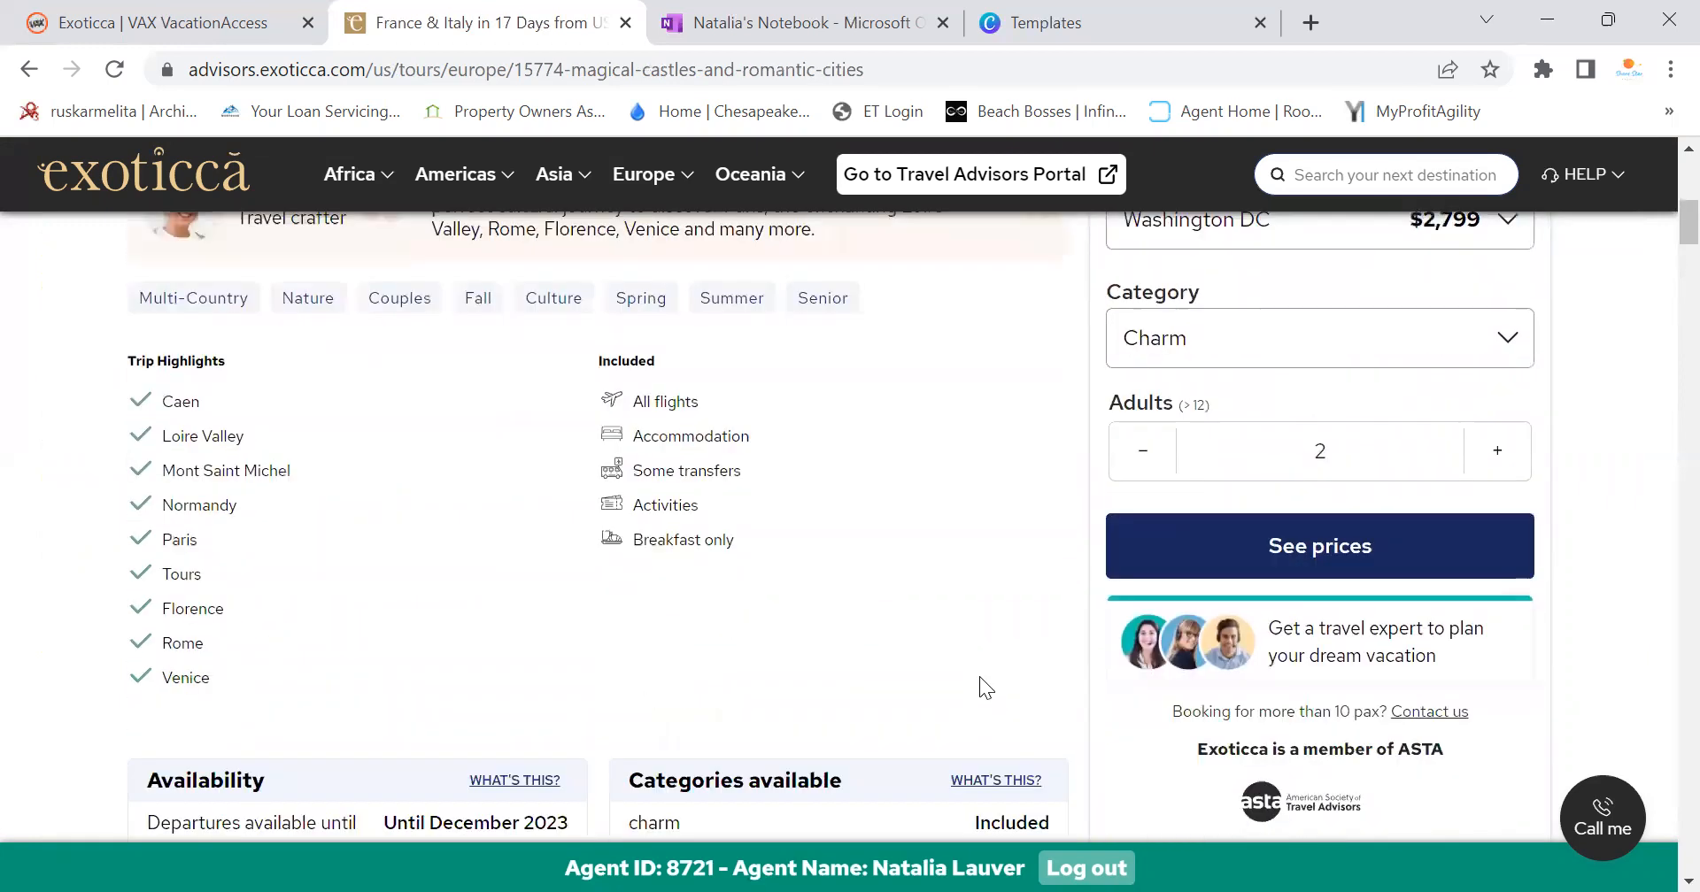
{"action": "scroll", "coordinate": [631, 673], "scroll_direction": "down", "scroll_amount": 3}
{"action": "left_click", "coordinate": [695, 517]}
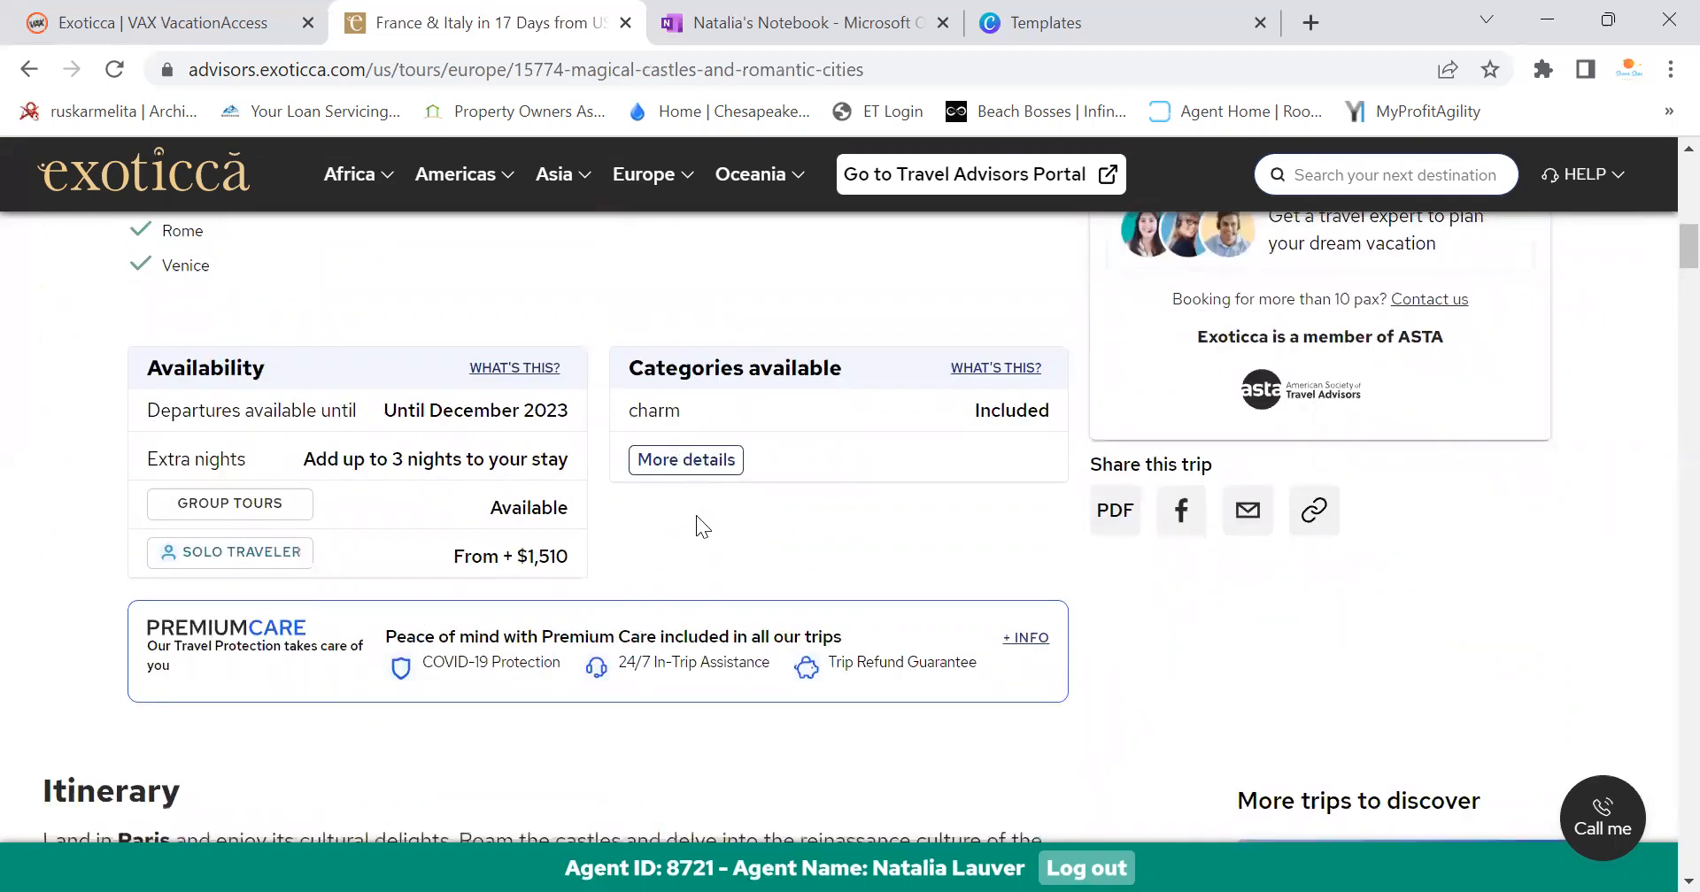
Review the France & Italy trip's highlights, inclusions and itinerary
{"action": "scroll", "coordinate": [497, 625], "scroll_direction": "up", "scroll_amount": 5}
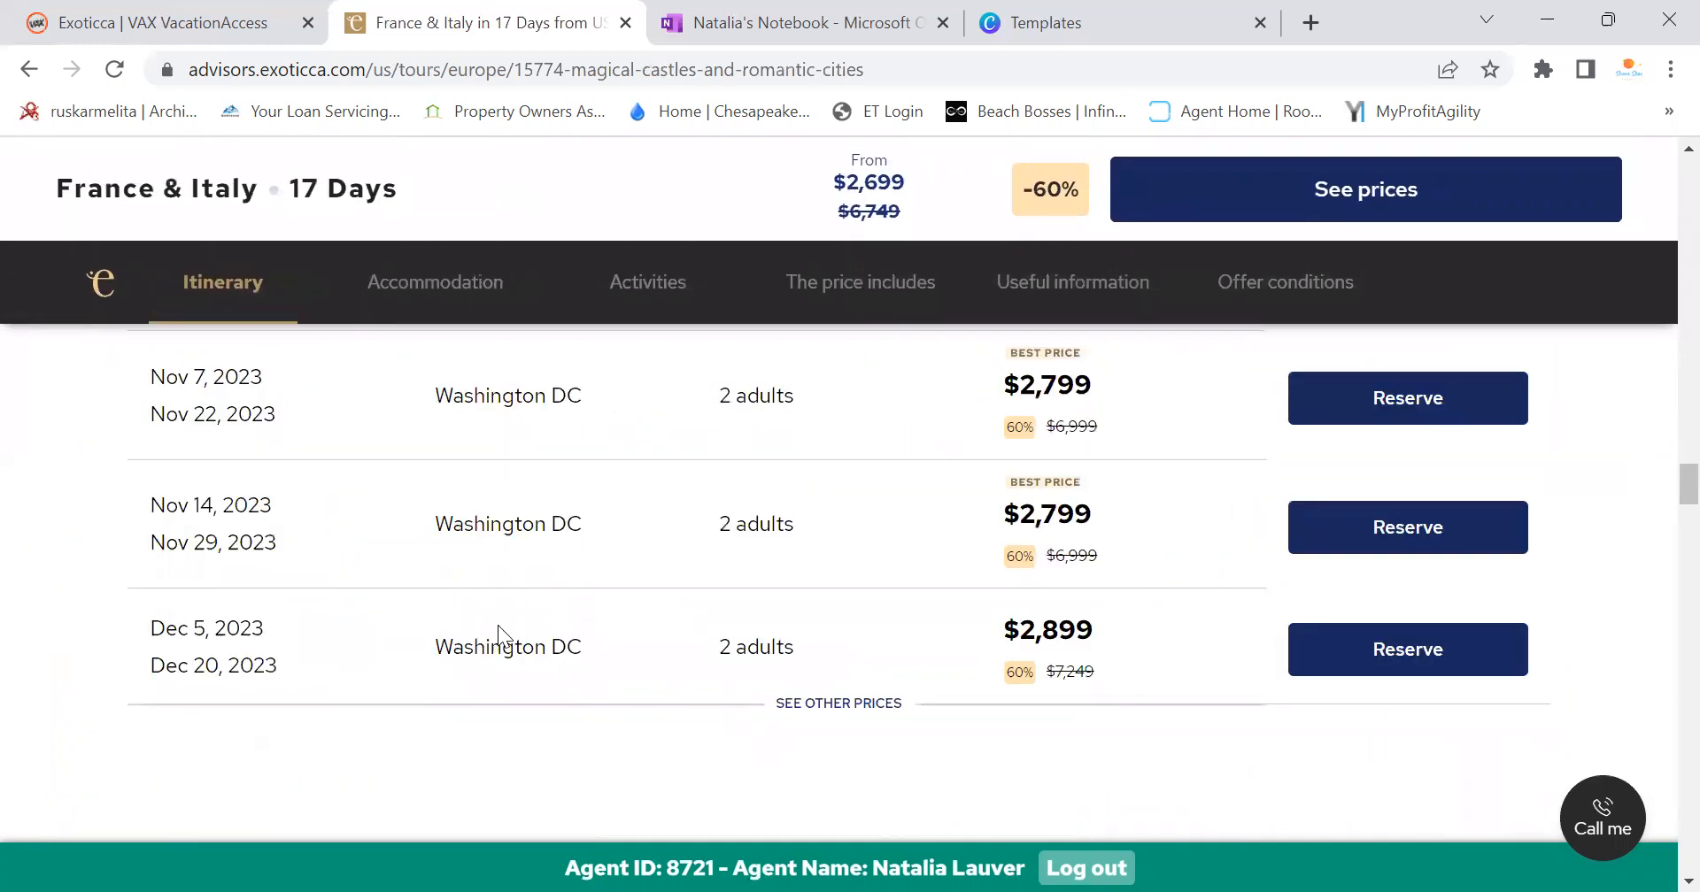
{"action": "scroll", "coordinate": [664, 630], "scroll_direction": "up", "scroll_amount": 10}
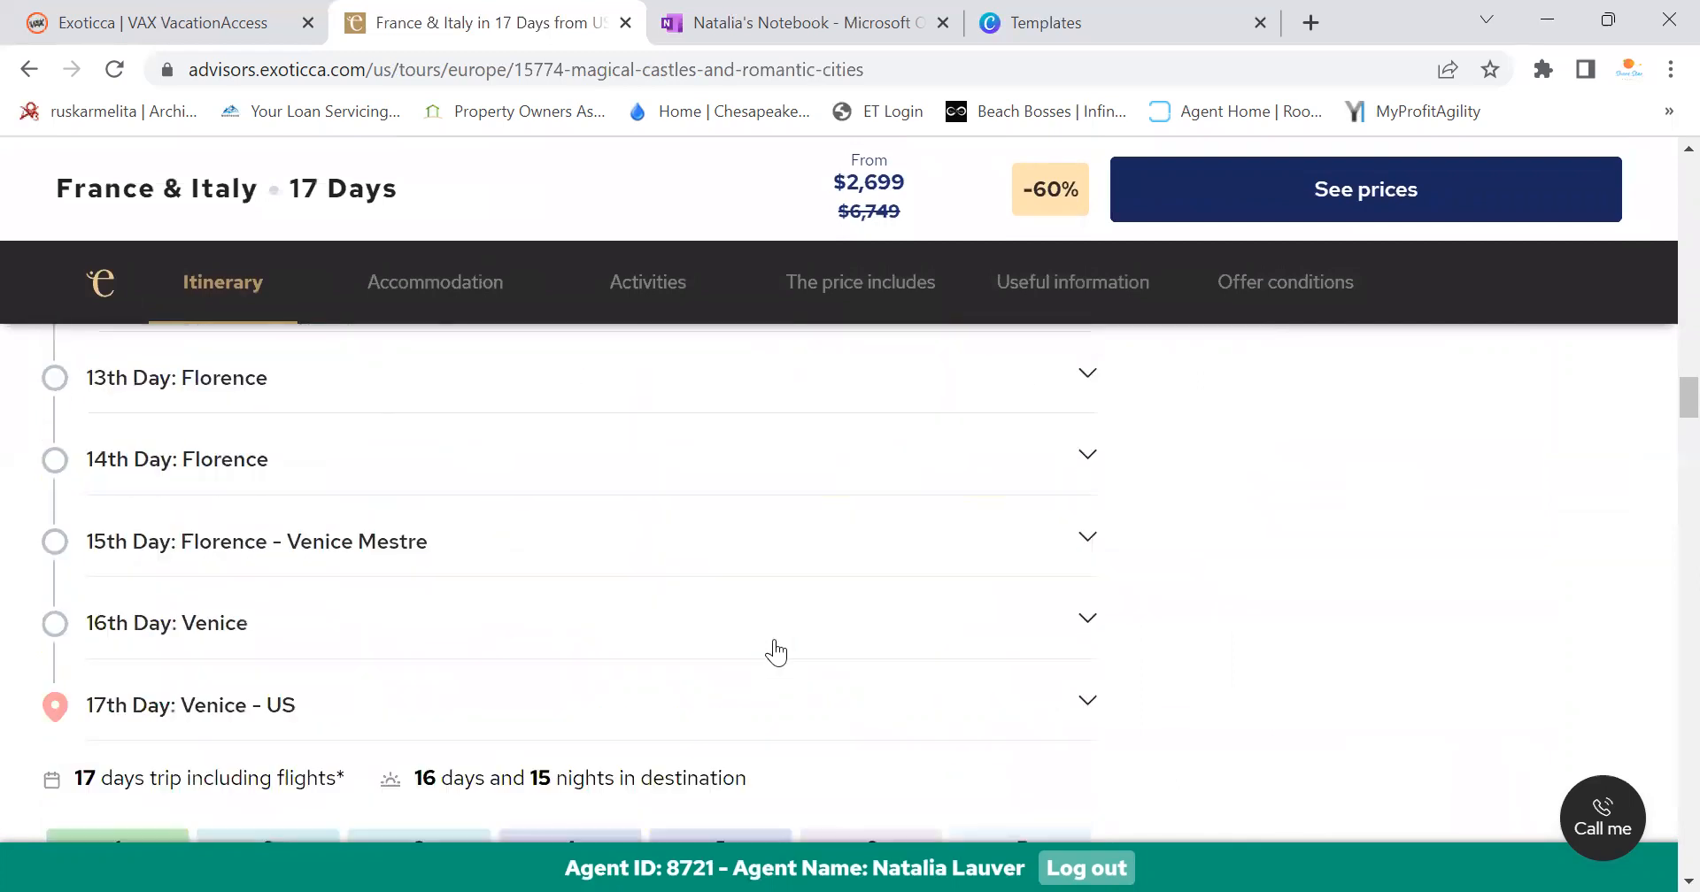
{"action": "scroll", "coordinate": [779, 651], "scroll_direction": "down", "scroll_amount": 3}
{"action": "scroll", "coordinate": [790, 651], "scroll_direction": "up", "scroll_amount": 15}
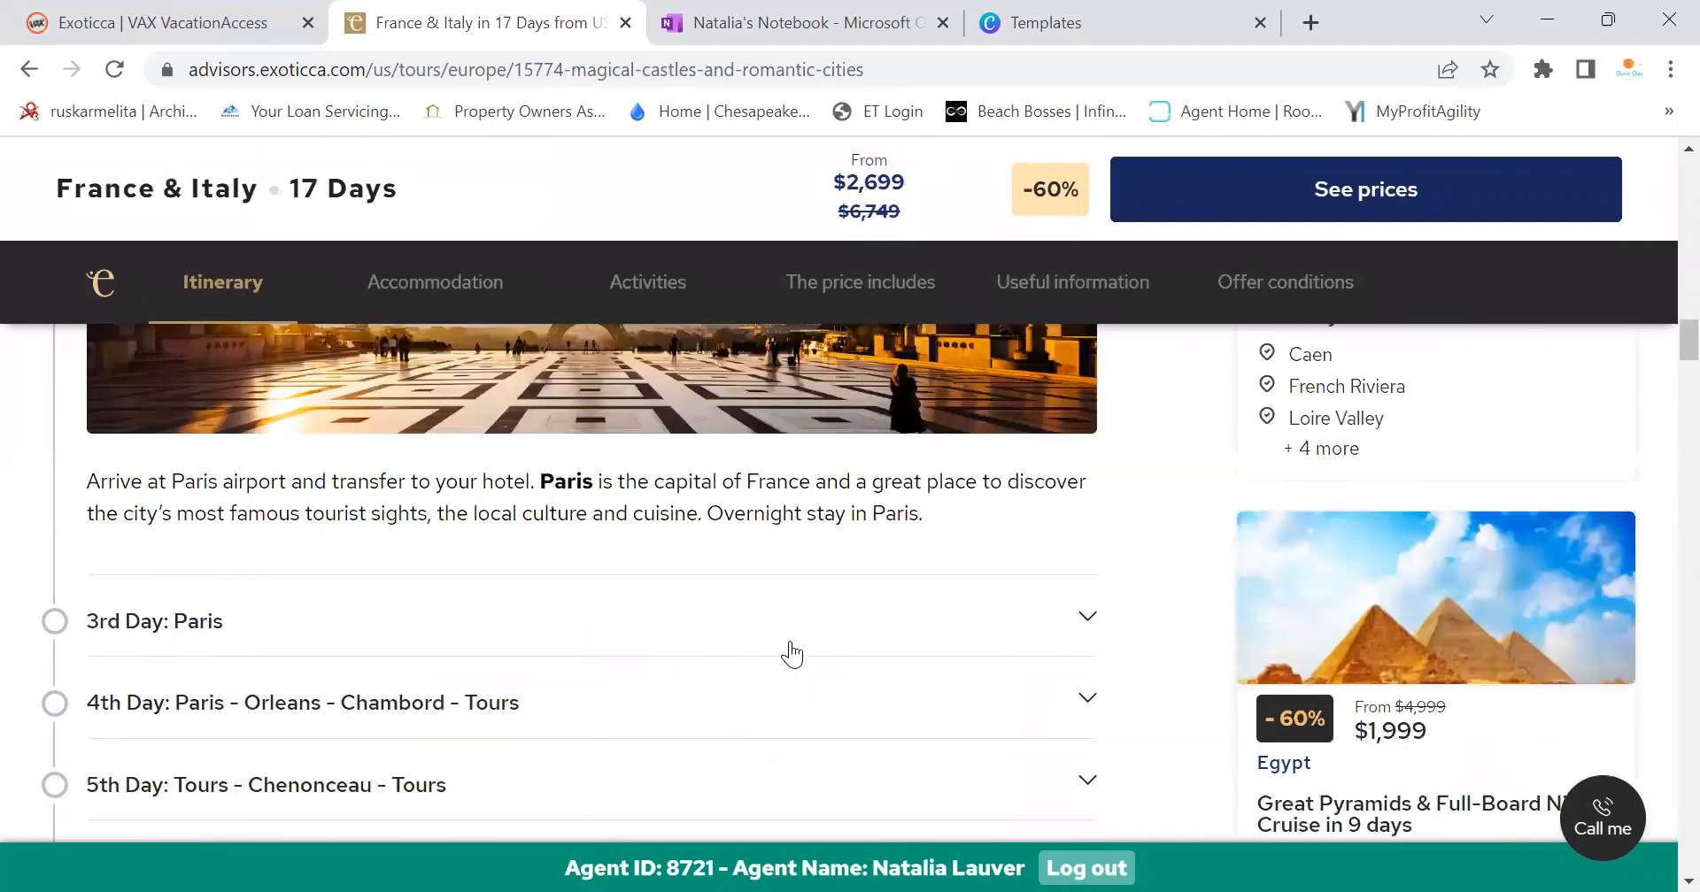
{"action": "scroll", "coordinate": [800, 647], "scroll_direction": "up", "scroll_amount": 9}
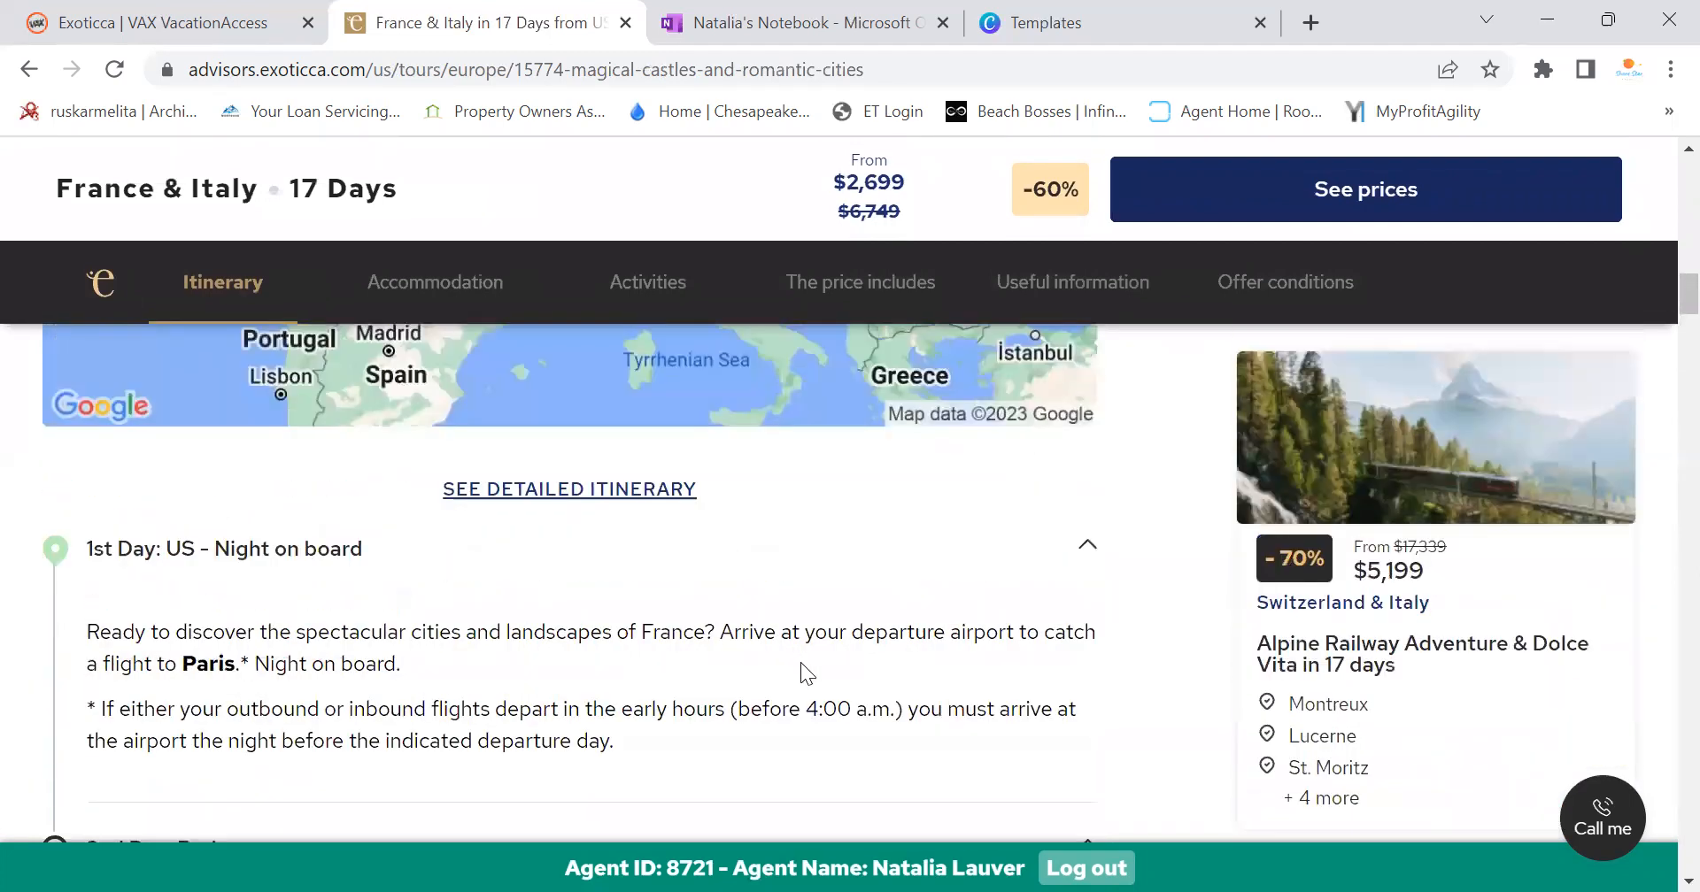
{"action": "scroll", "coordinate": [804, 662], "scroll_direction": "up", "scroll_amount": 3}
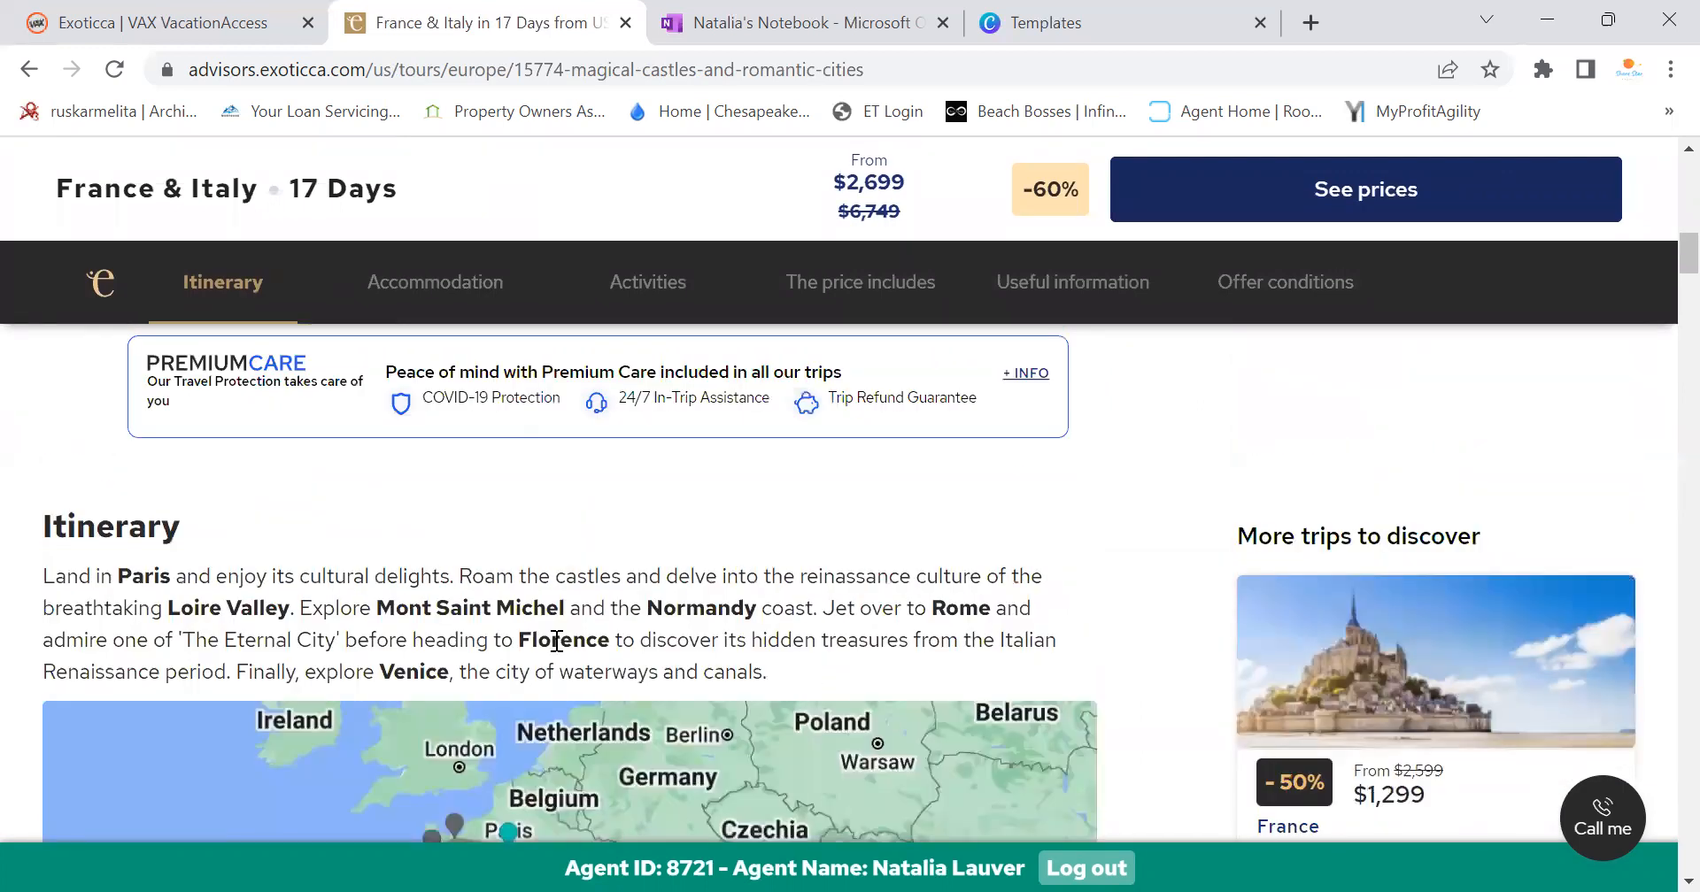
{"action": "scroll", "coordinate": [881, 606], "scroll_direction": "down", "scroll_amount": 8}
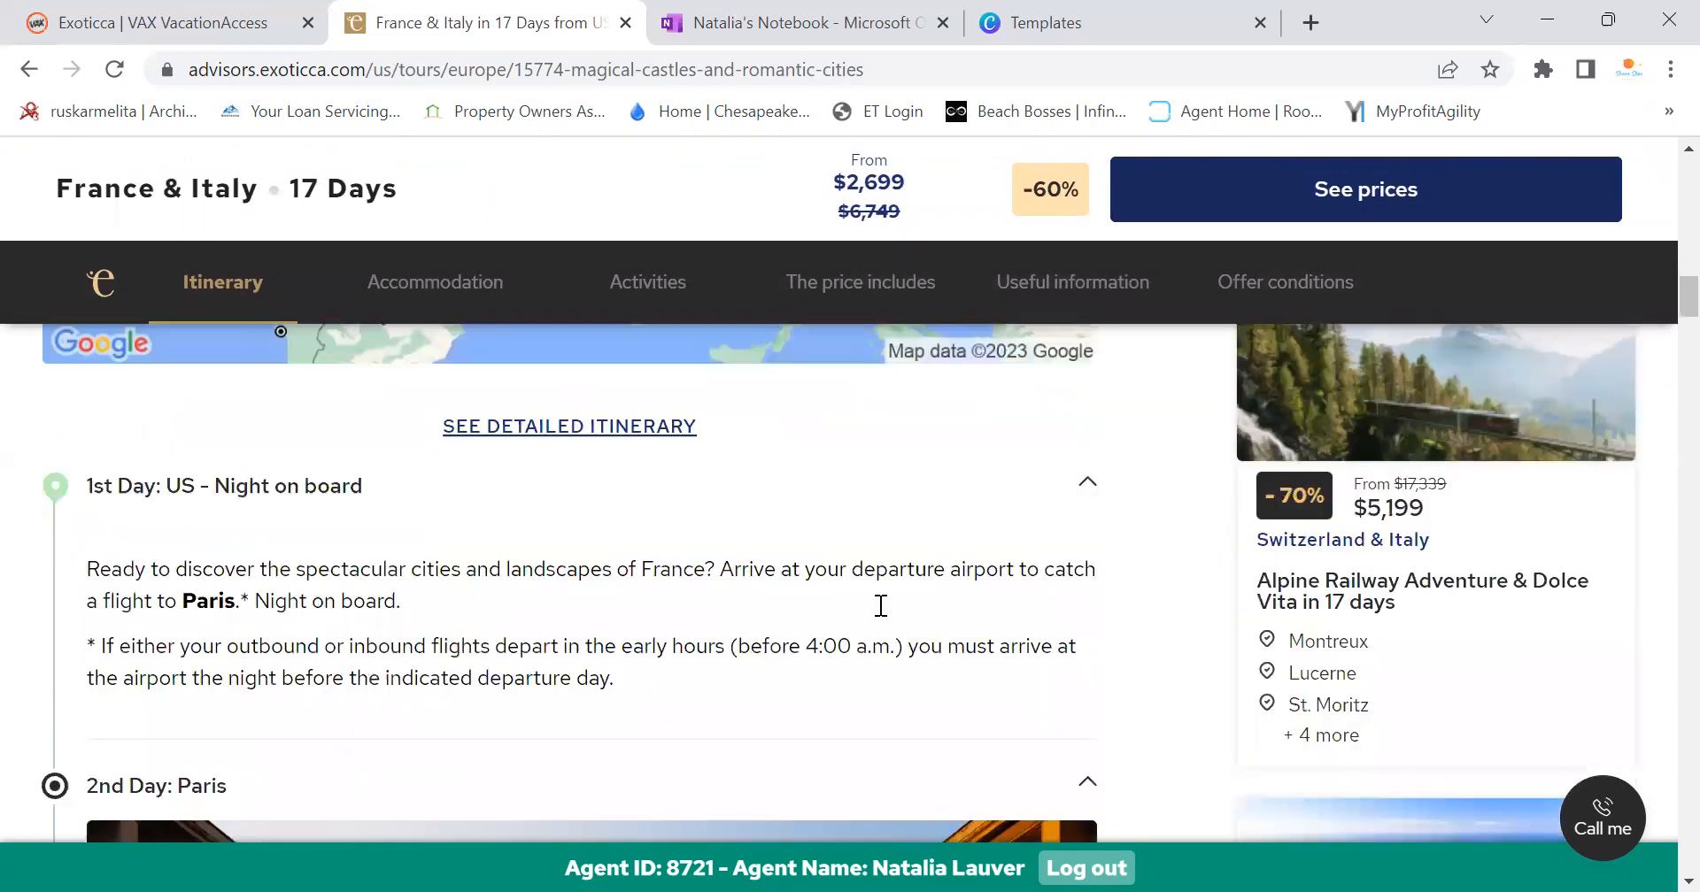
{"action": "scroll", "coordinate": [878, 605], "scroll_direction": "down", "scroll_amount": 10}
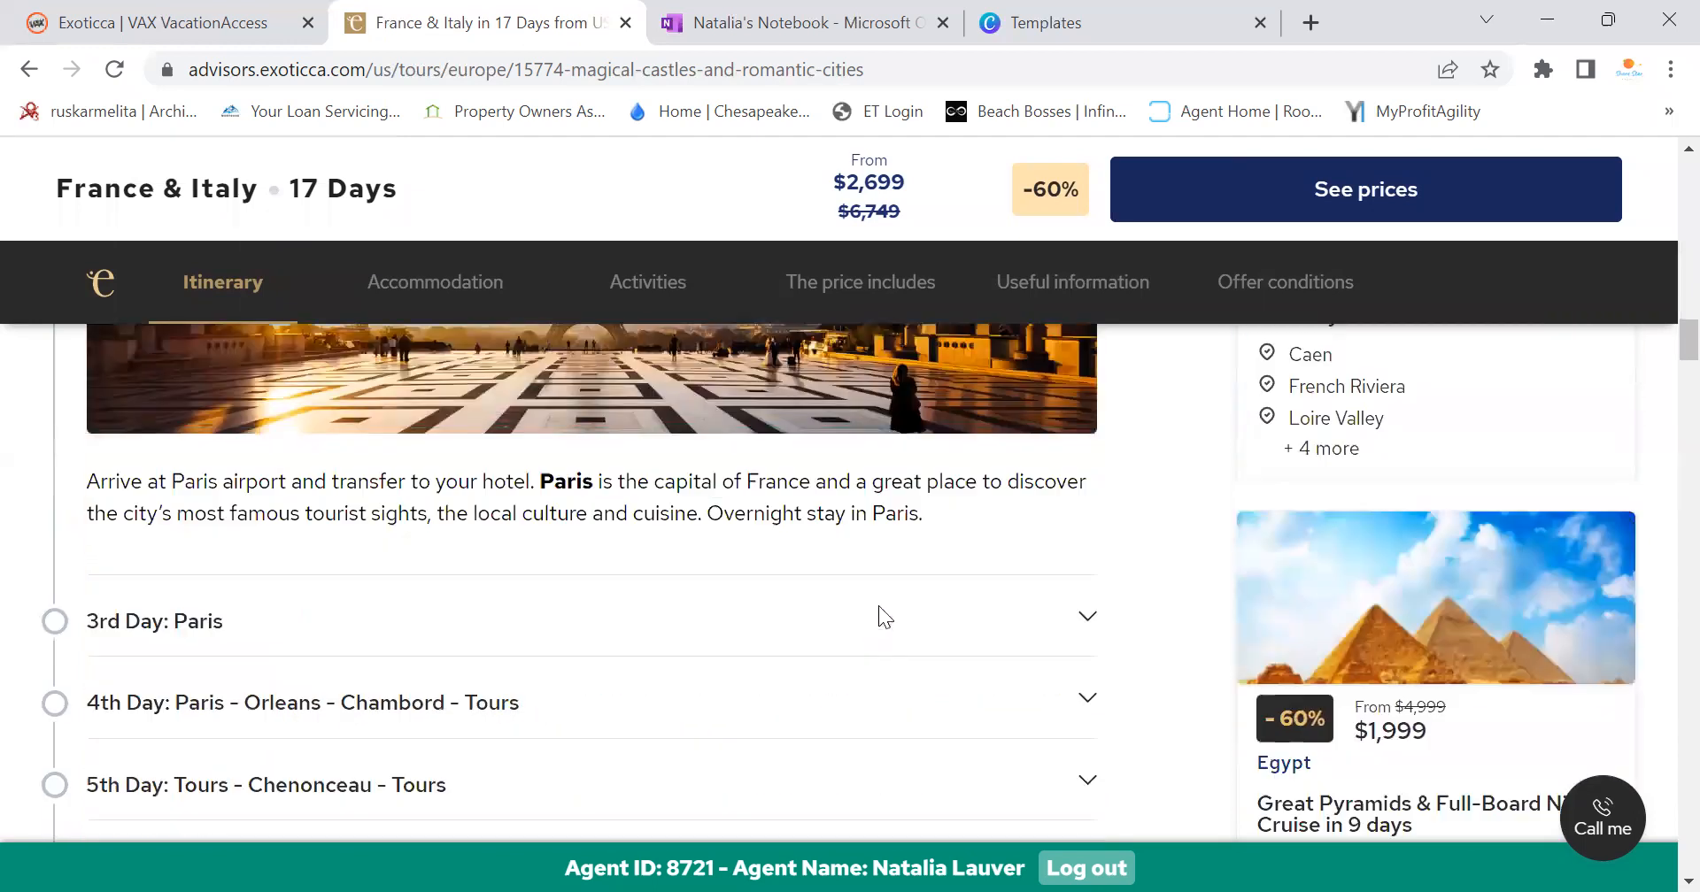
{"action": "scroll", "coordinate": [344, 586], "scroll_direction": "down", "scroll_amount": 18}
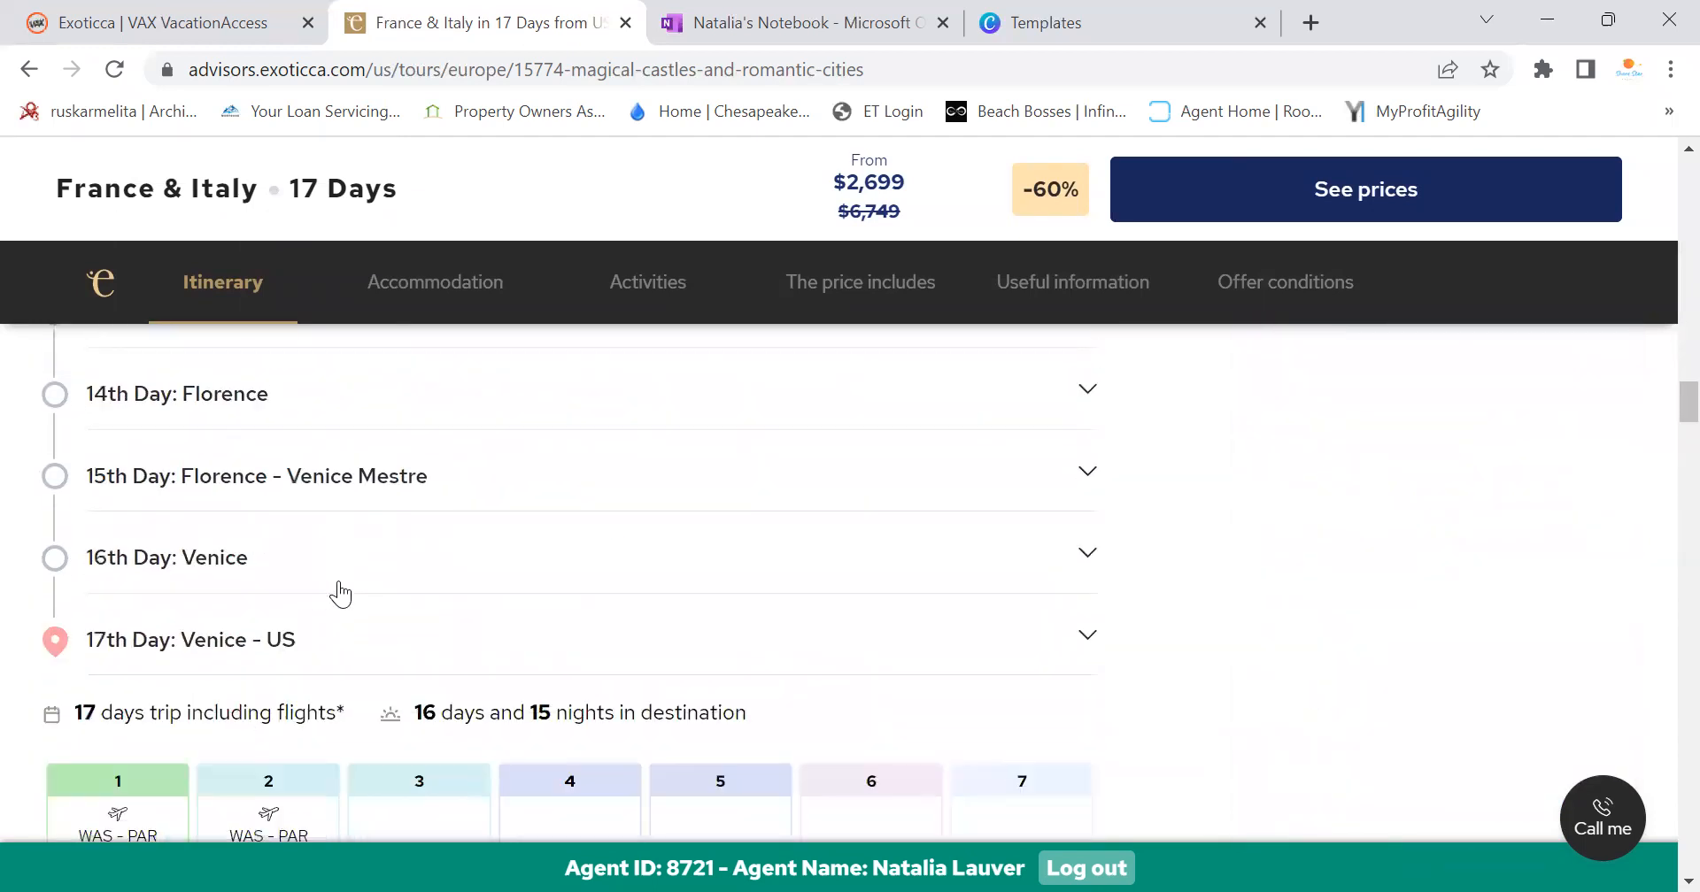
{"action": "scroll", "coordinate": [974, 496], "scroll_direction": "up", "scroll_amount": 7}
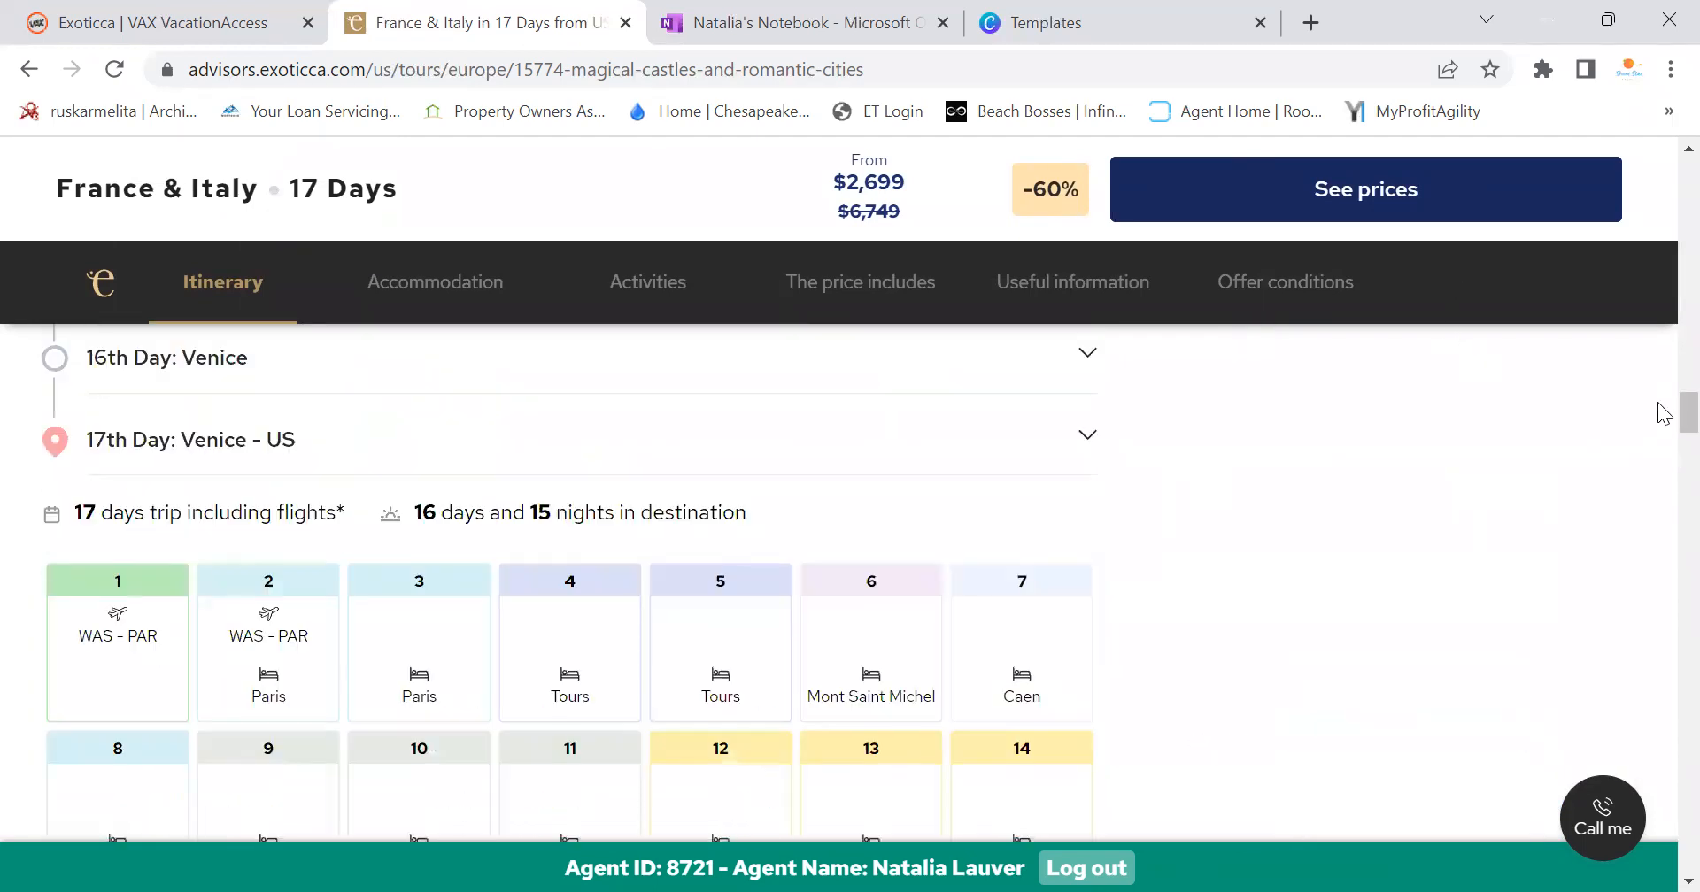
{"action": "scroll", "coordinate": [1659, 406], "scroll_direction": "up", "scroll_amount": 6}
{"action": "scroll", "coordinate": [1658, 266], "scroll_direction": "up", "scroll_amount": 15}
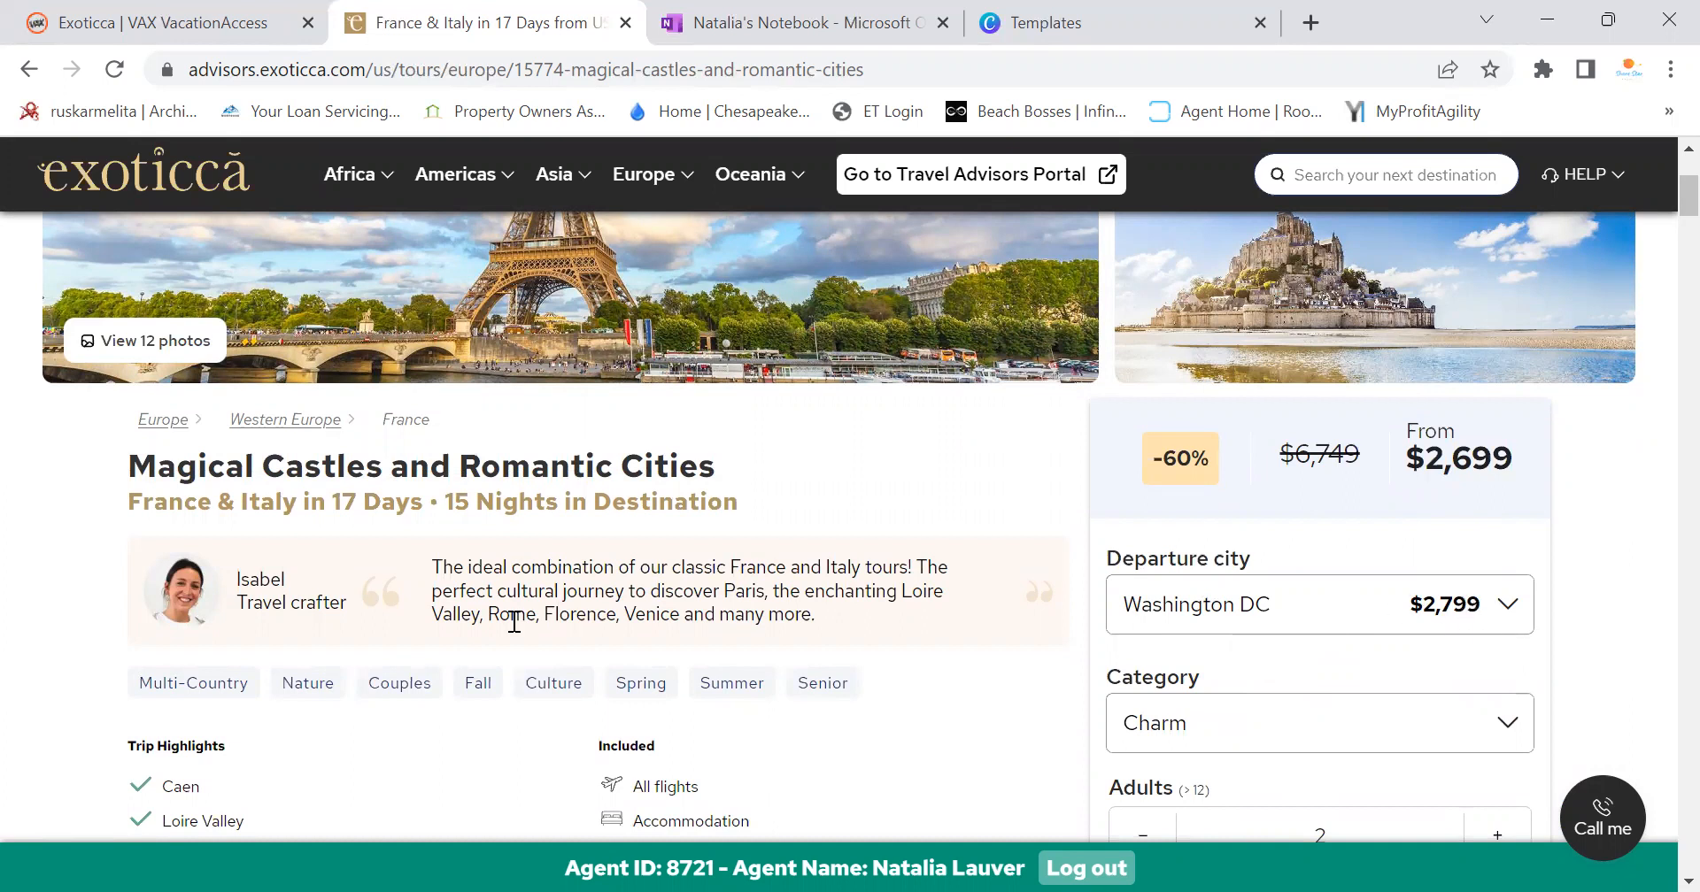
Bring up the Guided Tour Mock page in OneNote
{"action": "scroll", "coordinate": [380, 684], "scroll_direction": "down", "scroll_amount": 3}
{"action": "scroll", "coordinate": [393, 675], "scroll_direction": "up", "scroll_amount": 4}
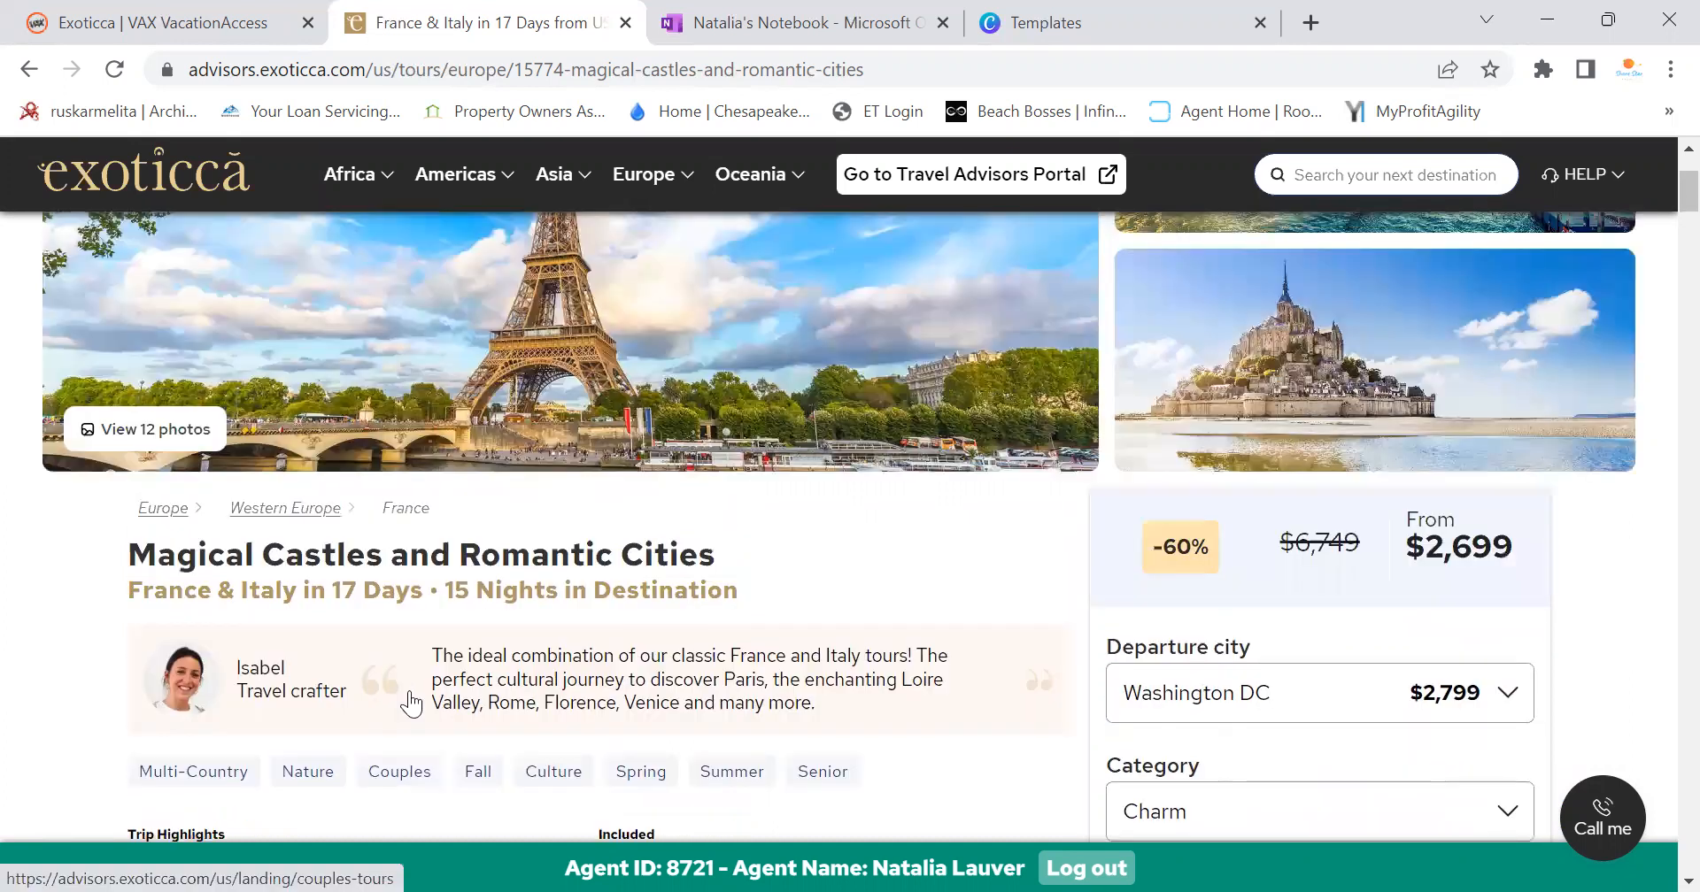
{"action": "scroll", "coordinate": [411, 704], "scroll_direction": "down", "scroll_amount": 1}
{"action": "left_click", "coordinate": [686, 12]}
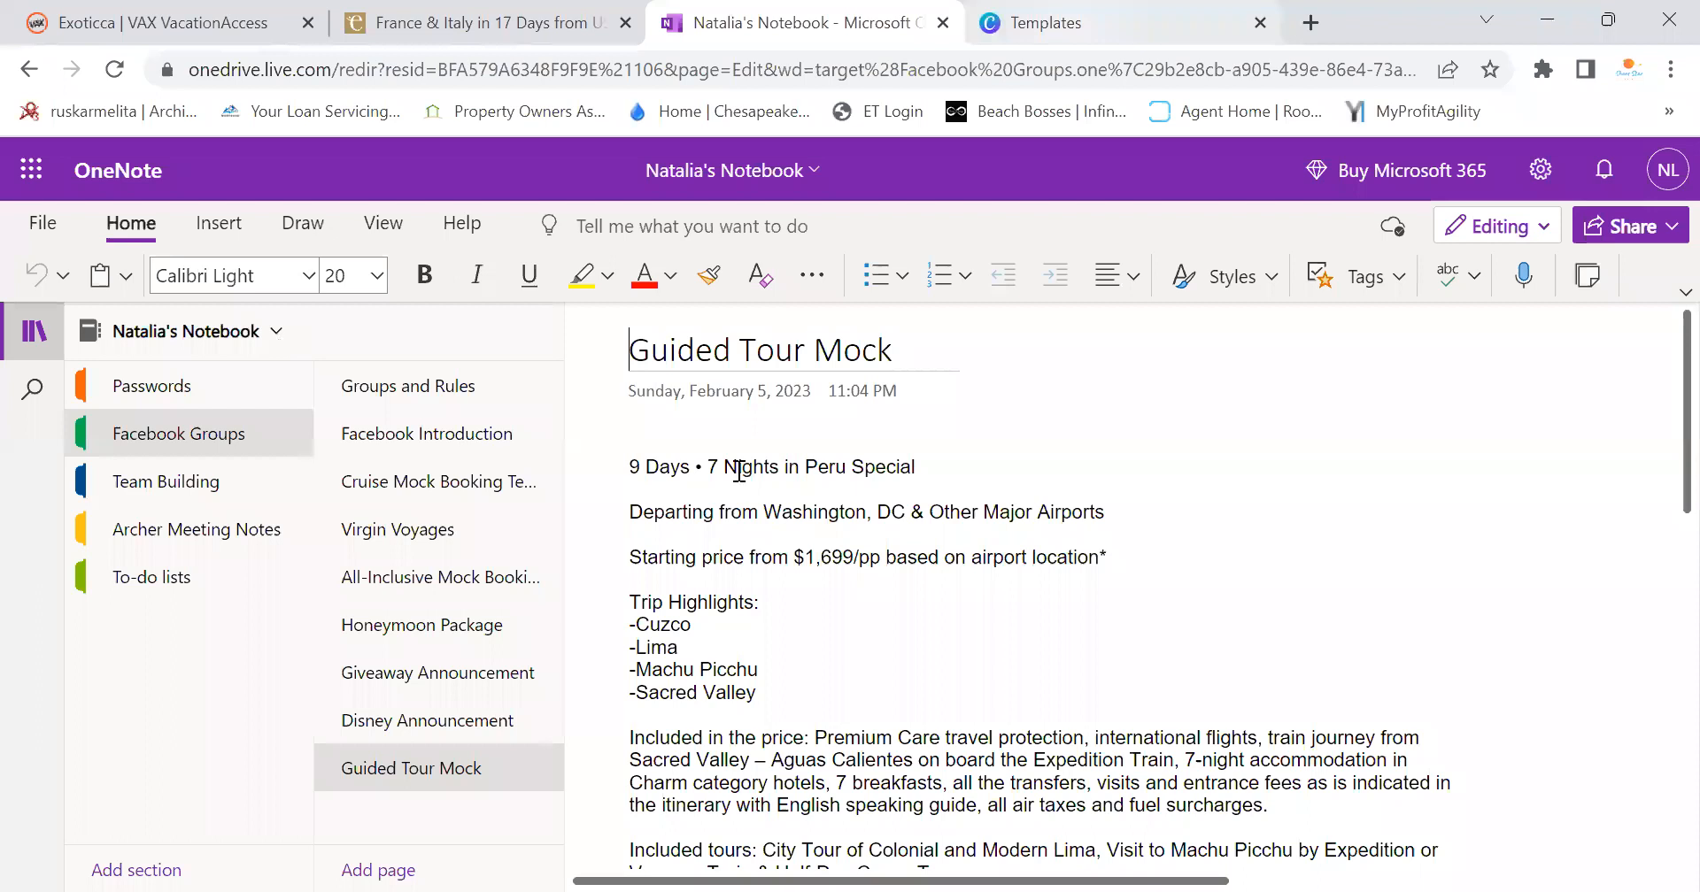
Recheck the France & Italy trip page in Exoticca, then return to Guided Tour Mock
{"action": "left_click", "coordinate": [112, 9]}
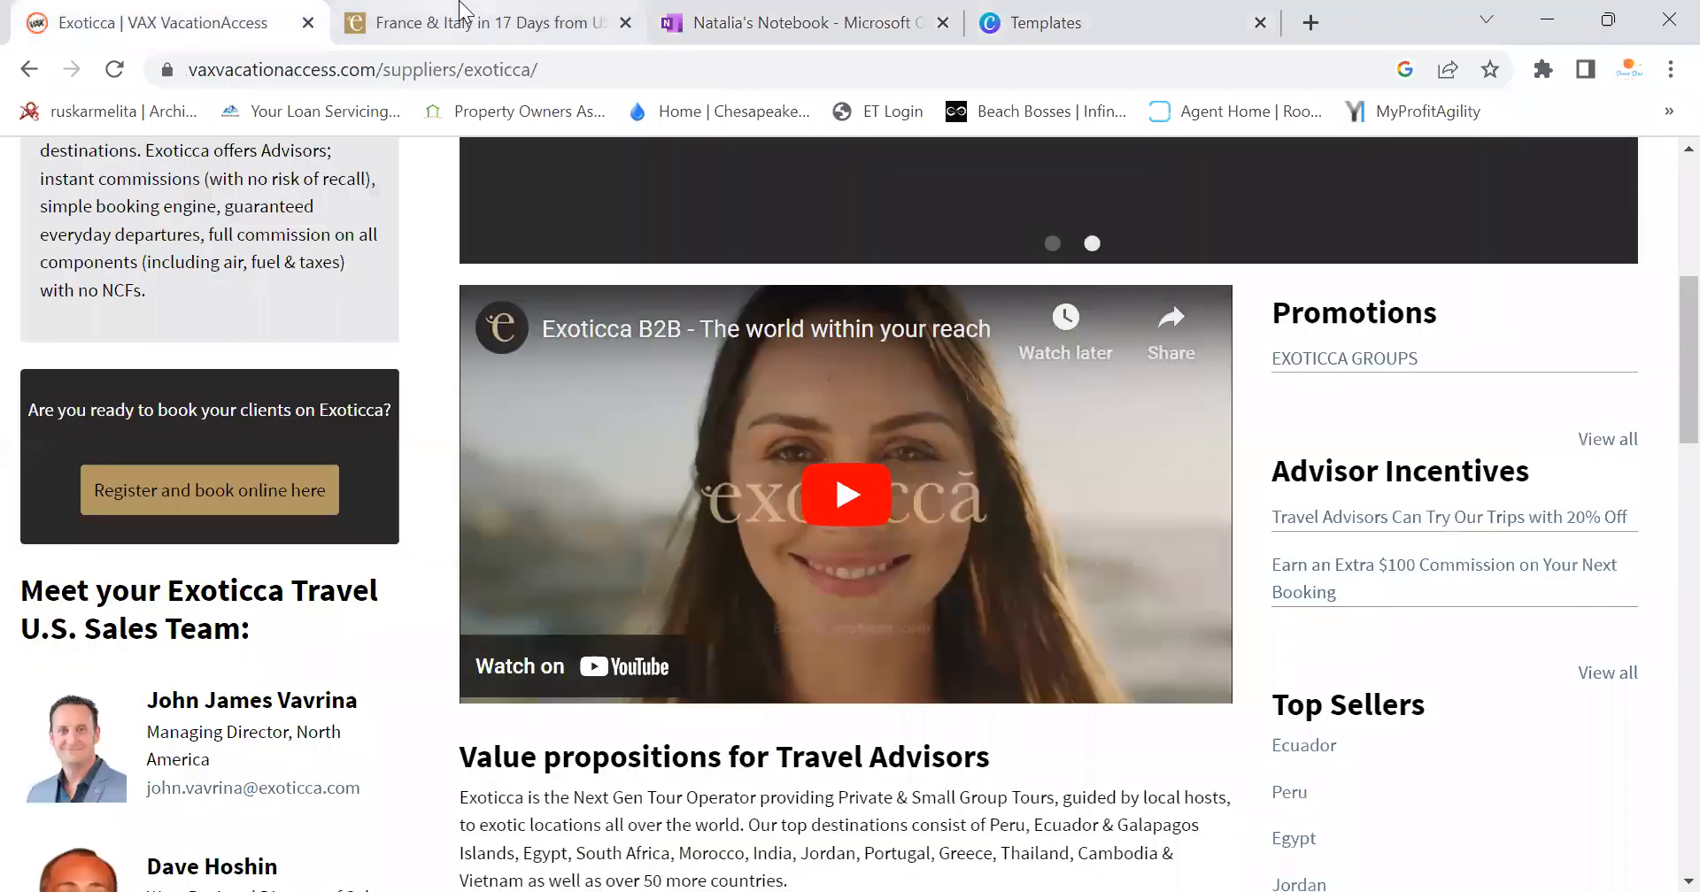
{"action": "left_click", "coordinate": [469, 13]}
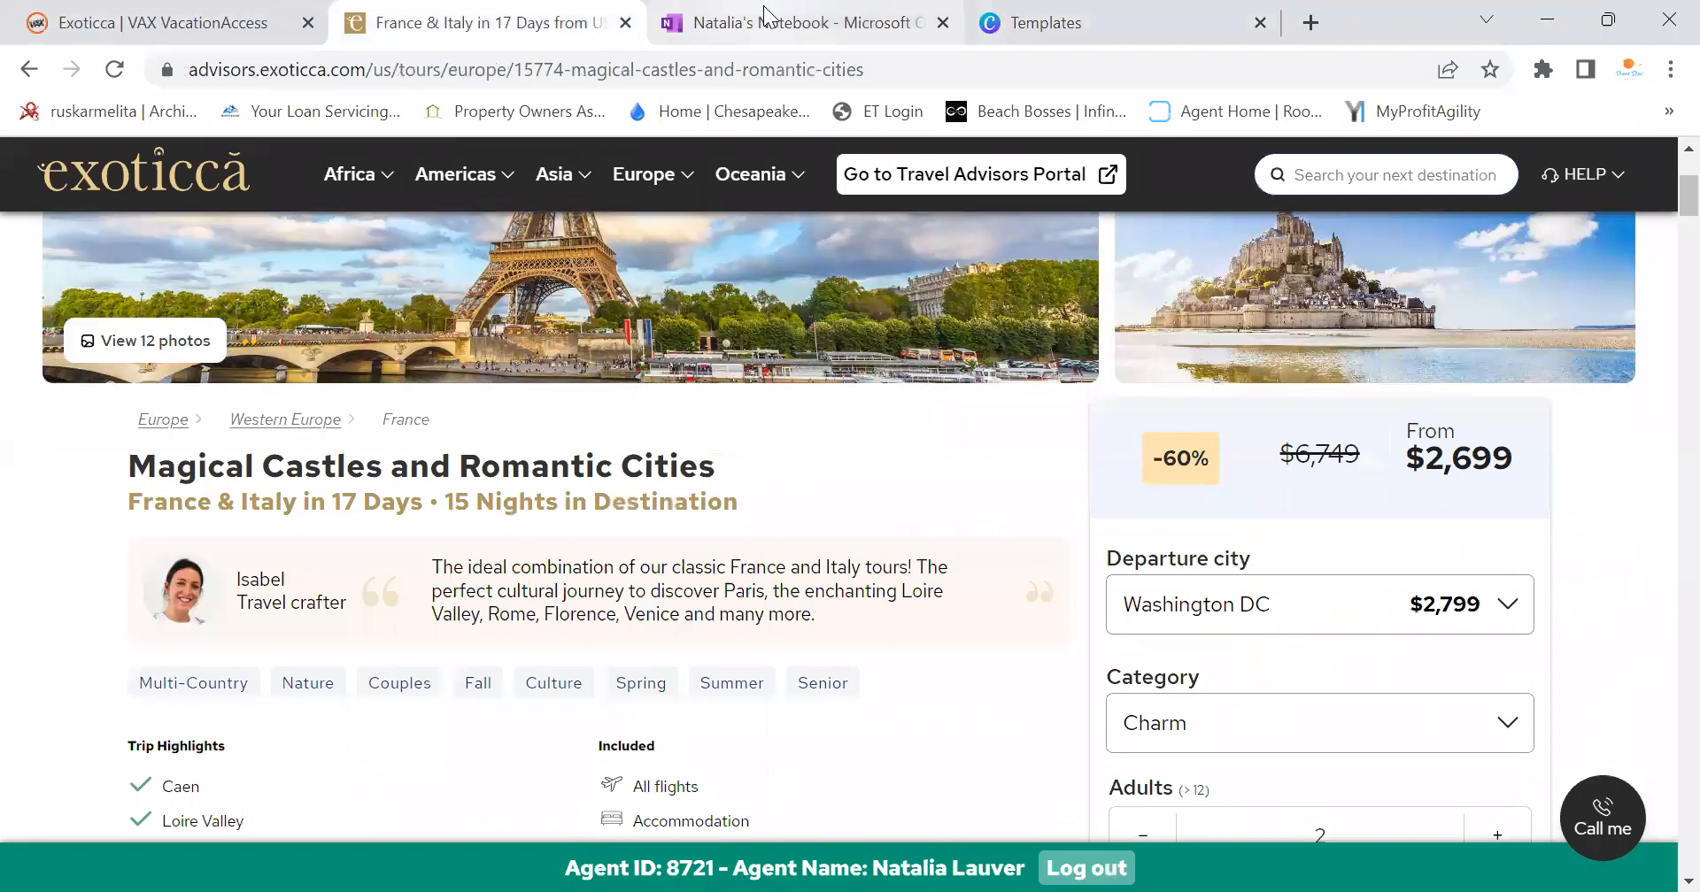
{"action": "scroll", "coordinate": [779, 373], "scroll_direction": "down", "scroll_amount": 3}
{"action": "scroll", "coordinate": [548, 322], "scroll_direction": "up", "scroll_amount": 3}
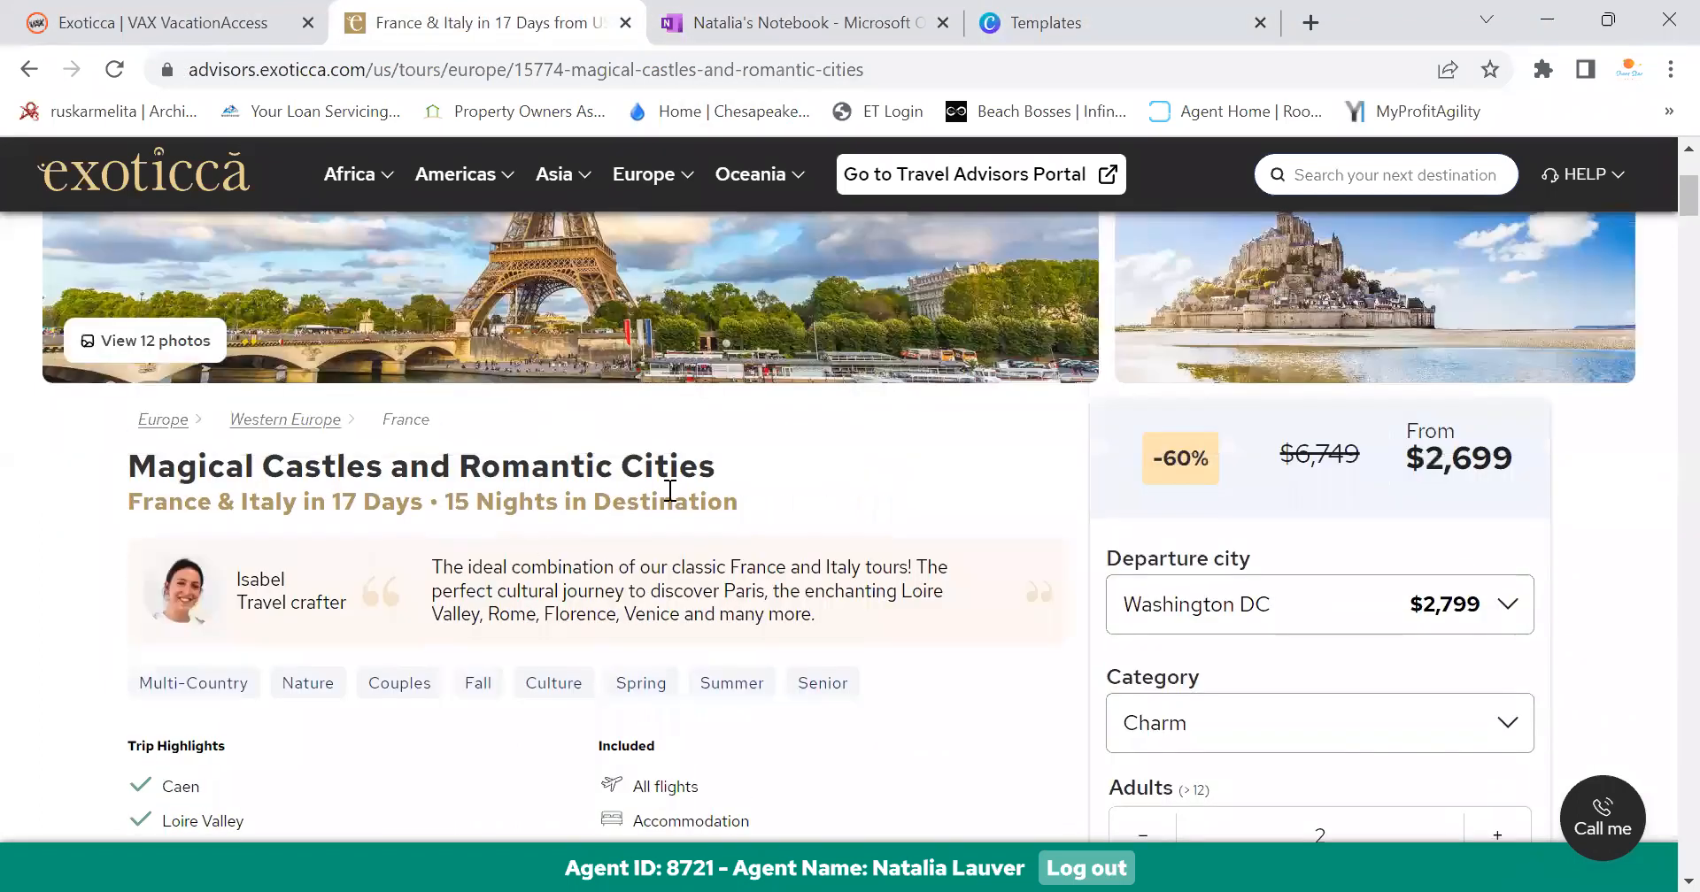
{"action": "left_click", "coordinate": [775, 26]}
Change the title's counts from 9 days, 7 nights to 17 Days • 15 Nights
{"action": "left_click", "coordinate": [648, 469]}
{"action": "key", "text": "BackSpace"}
{"action": "type", "text": "17"}
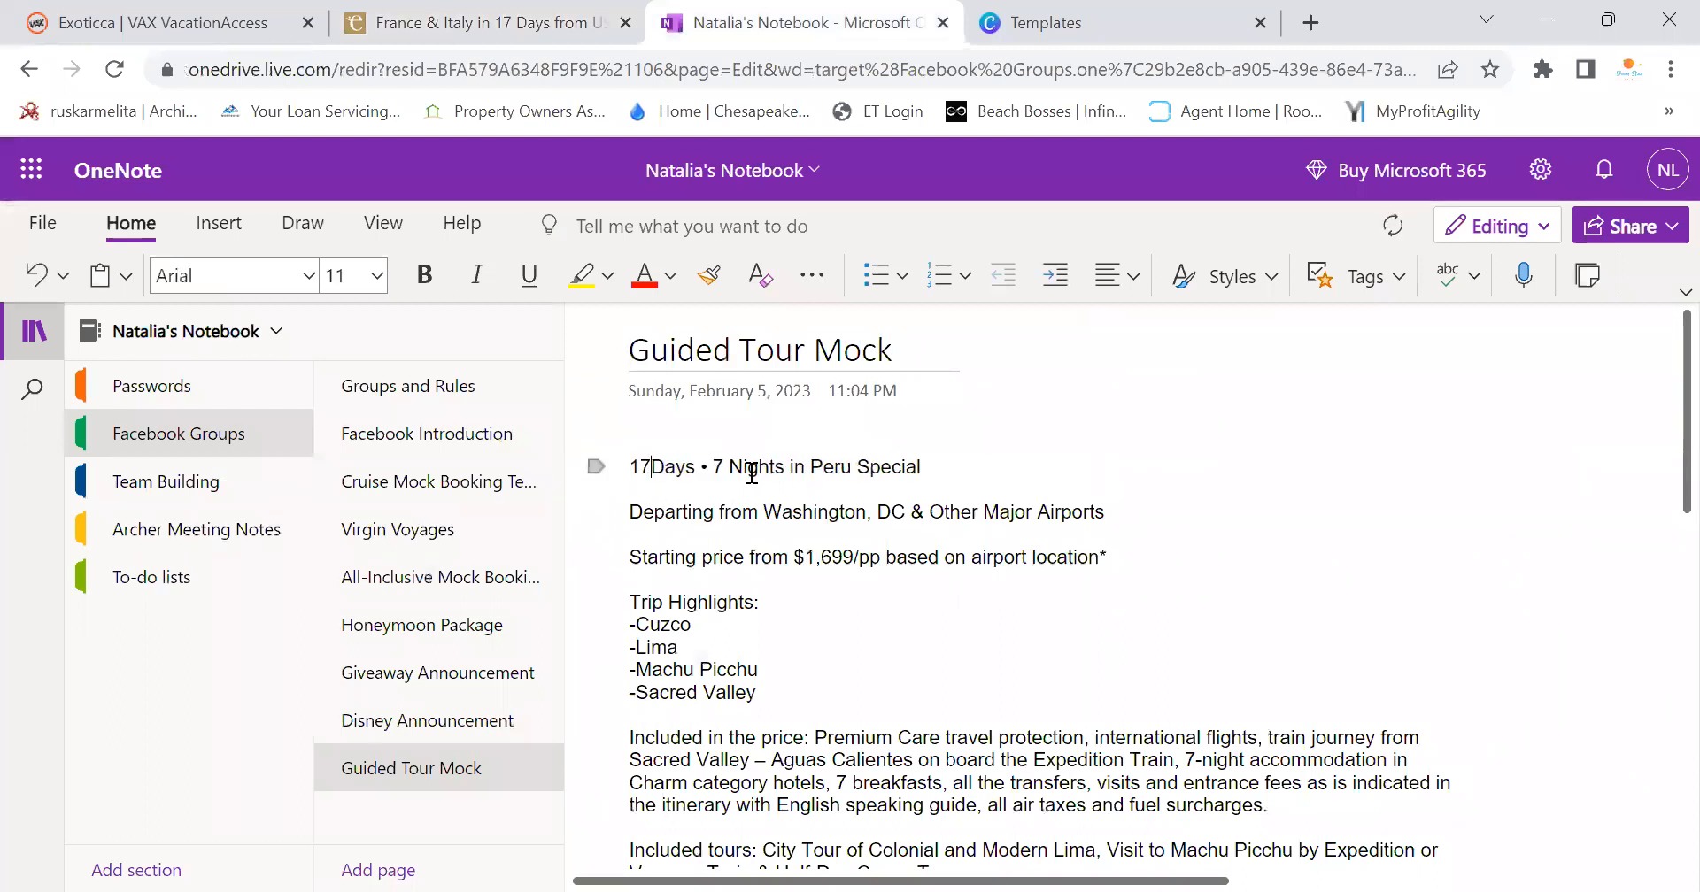
{"action": "left_click", "coordinate": [728, 469]}
{"action": "key", "text": "BackSpace"}
{"action": "type", "text": "15"}
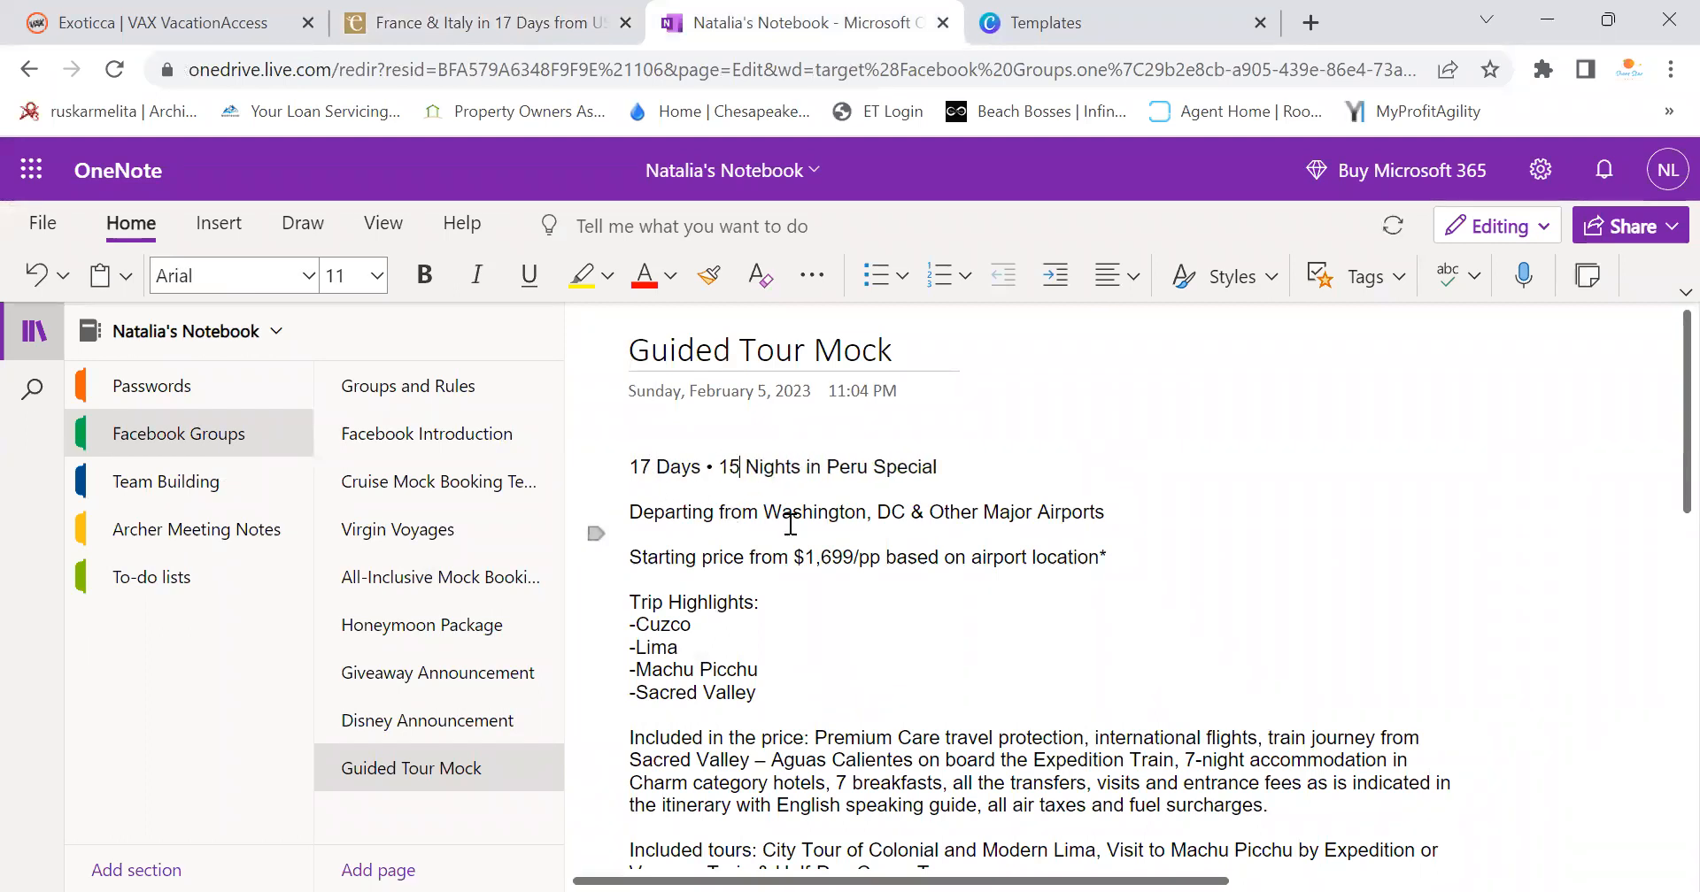
{"action": "key", "text": "BackSpace"}
{"action": "key", "text": "BackSpace"}
{"action": "key", "text": "BackSpace"}
{"action": "key", "text": "BackSpace"}
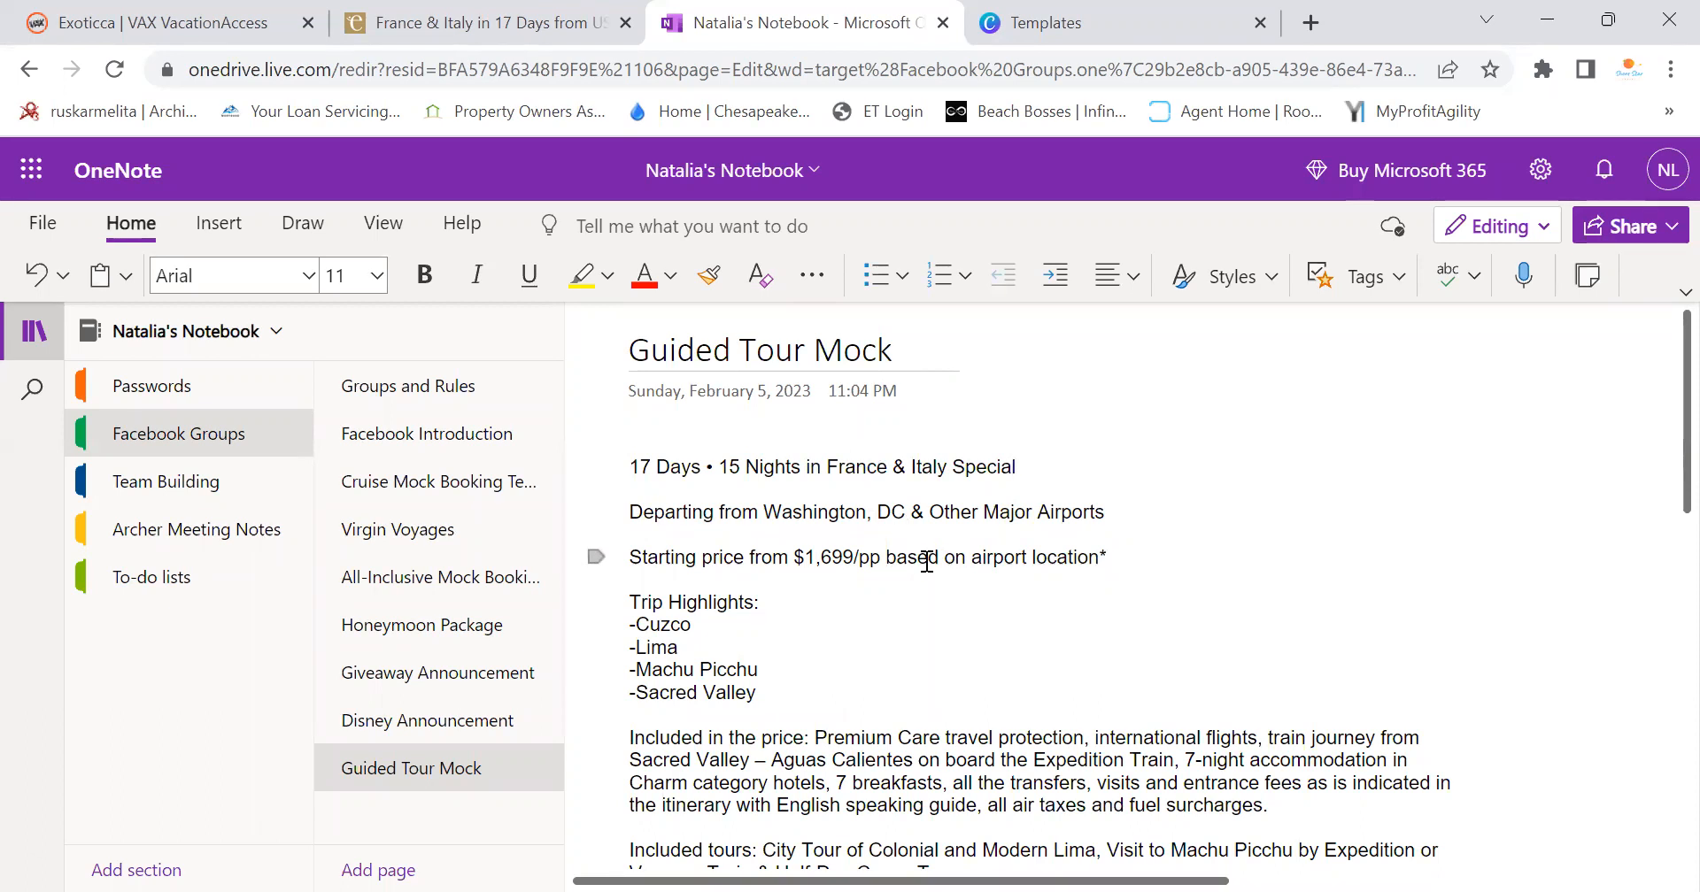
Update the starting price to $2,799/pp and delete the old Cuzco–Sacred Valley highlights
{"action": "left_click", "coordinate": [449, 21]}
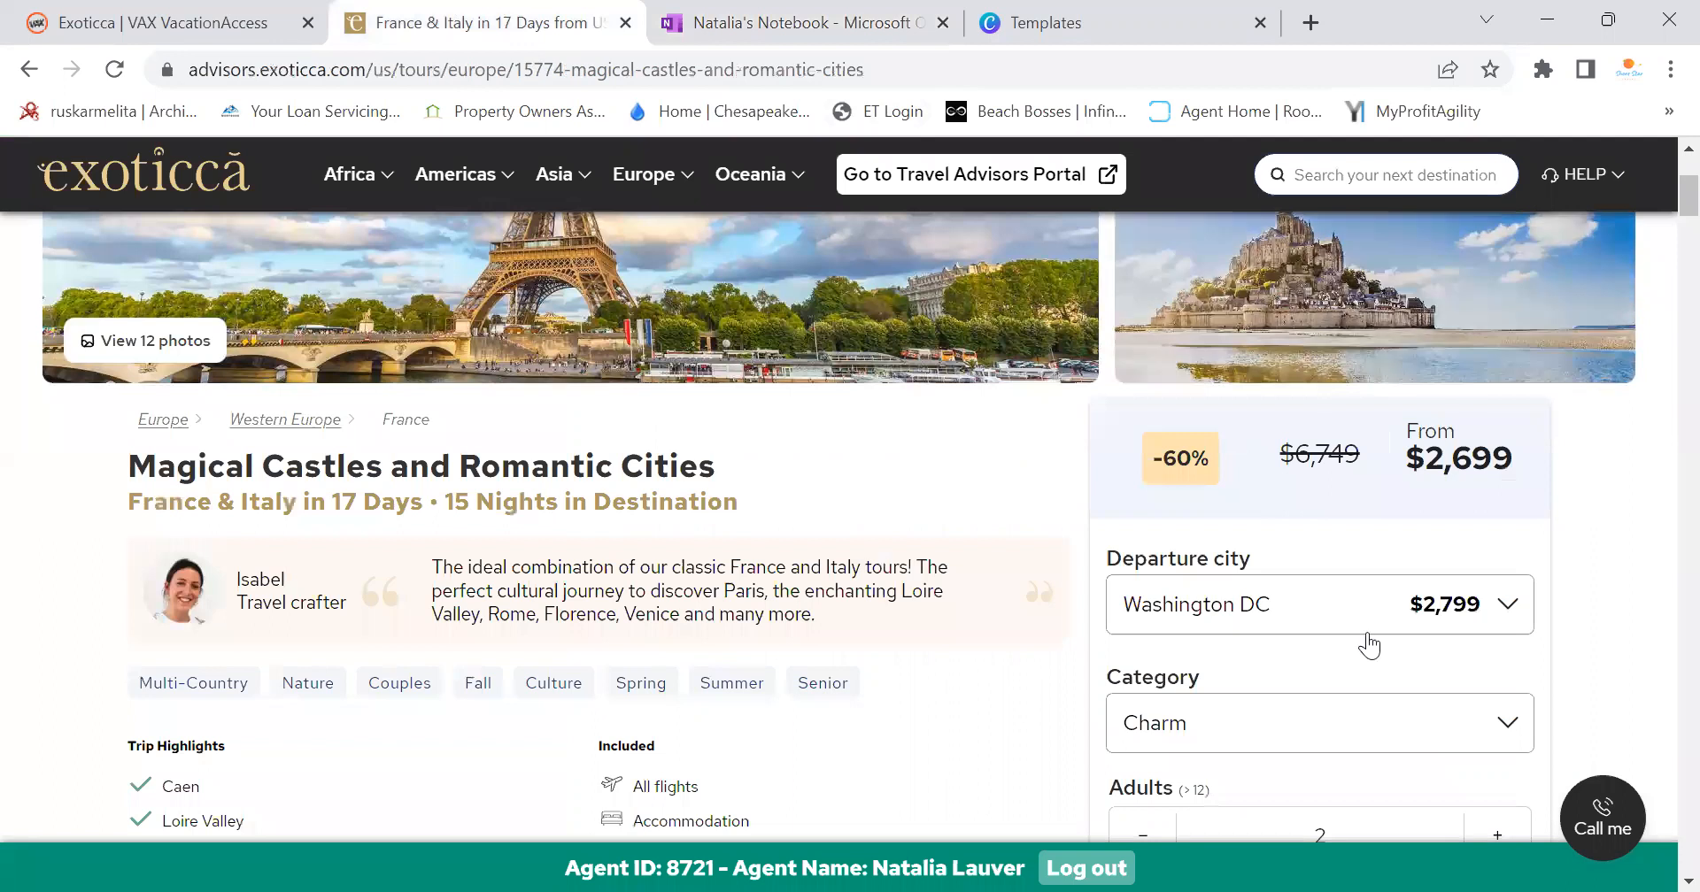
{"action": "left_click", "coordinate": [93, 18]}
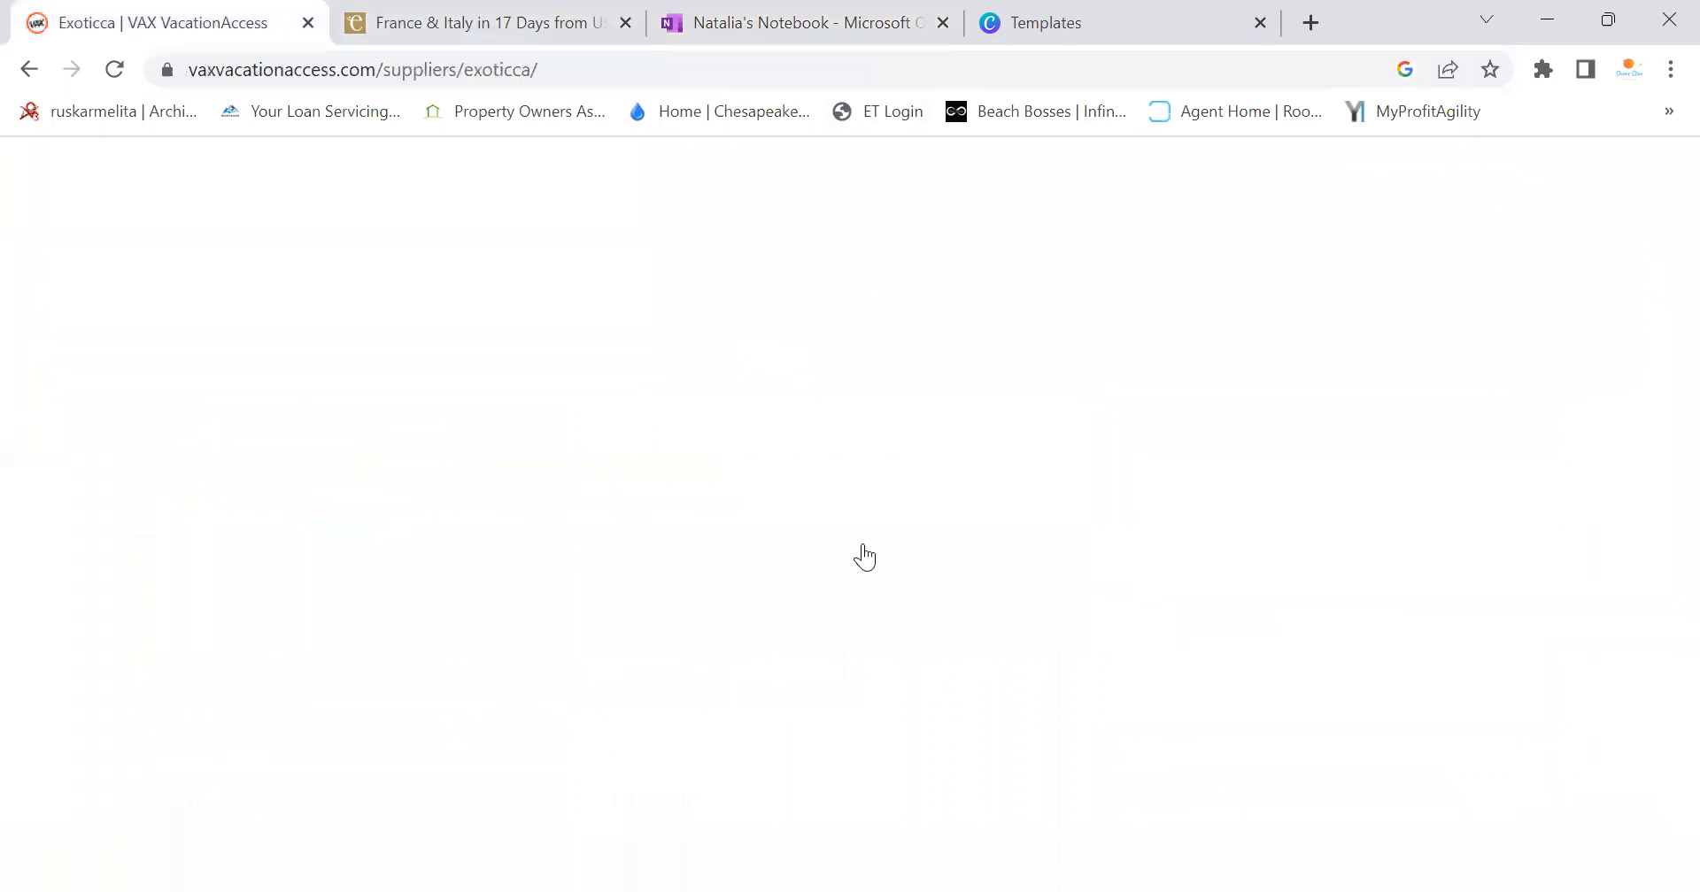
{"action": "left_click", "coordinate": [808, 18]}
{"action": "key", "text": "BackSpace"}
{"action": "key", "text": "BackSpace"}
{"action": "key", "text": "BackSpace"}
{"action": "key", "text": "BackSpace"}
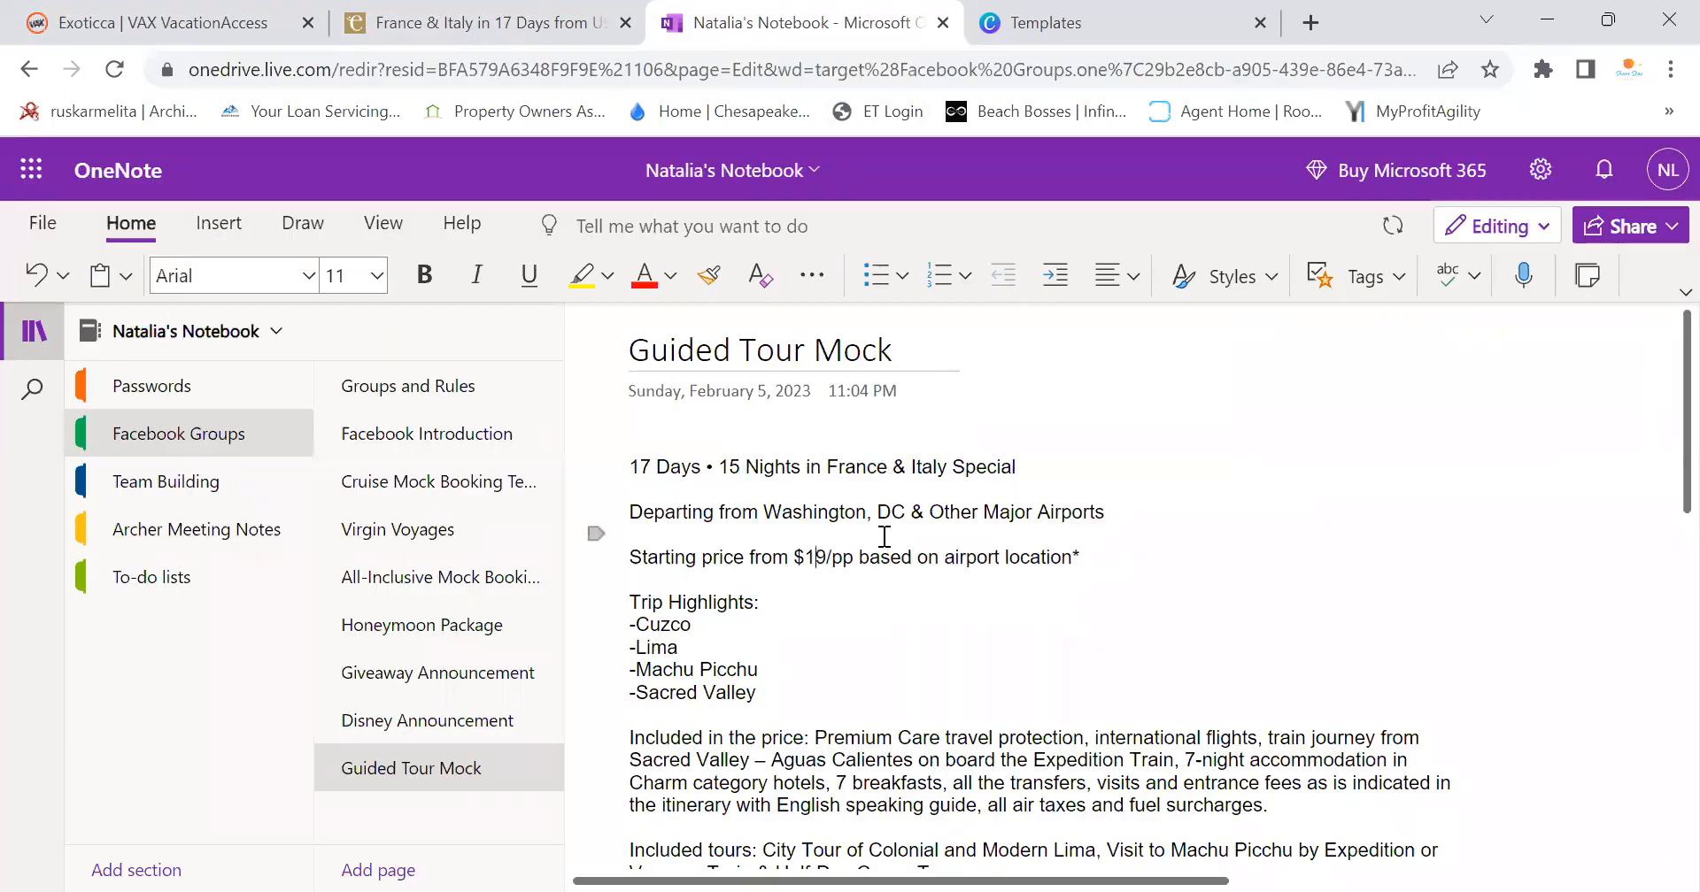
{"action": "type", "text": "2,79"}
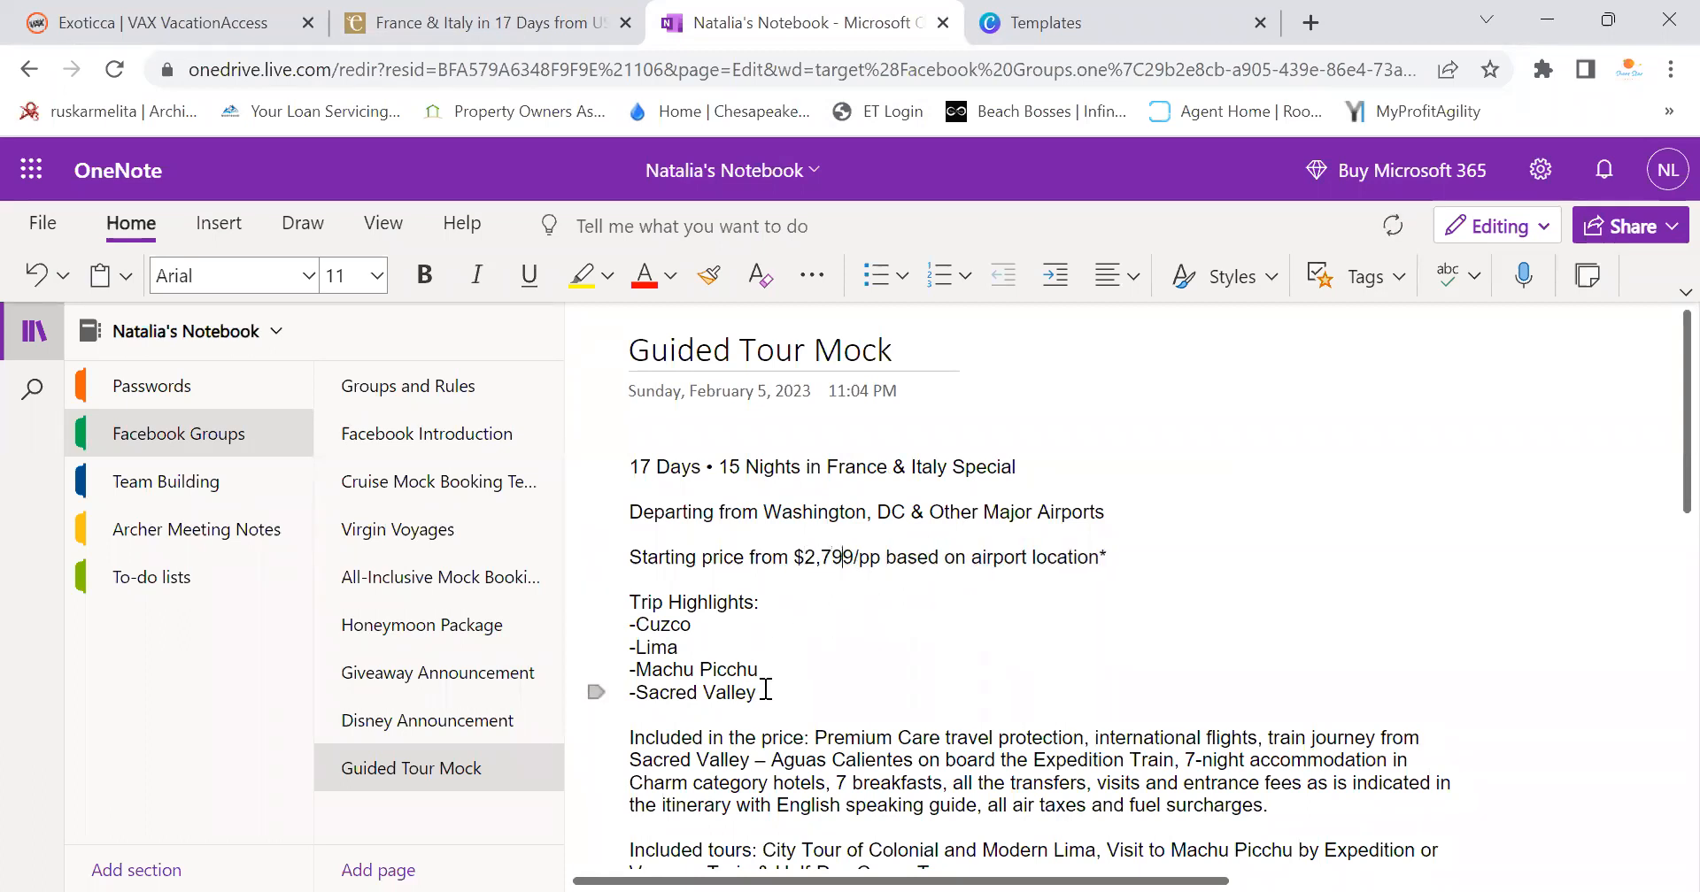
{"action": "left_click", "coordinate": [641, 626], "text": "shift"}
{"action": "key", "text": "BackSpace"}
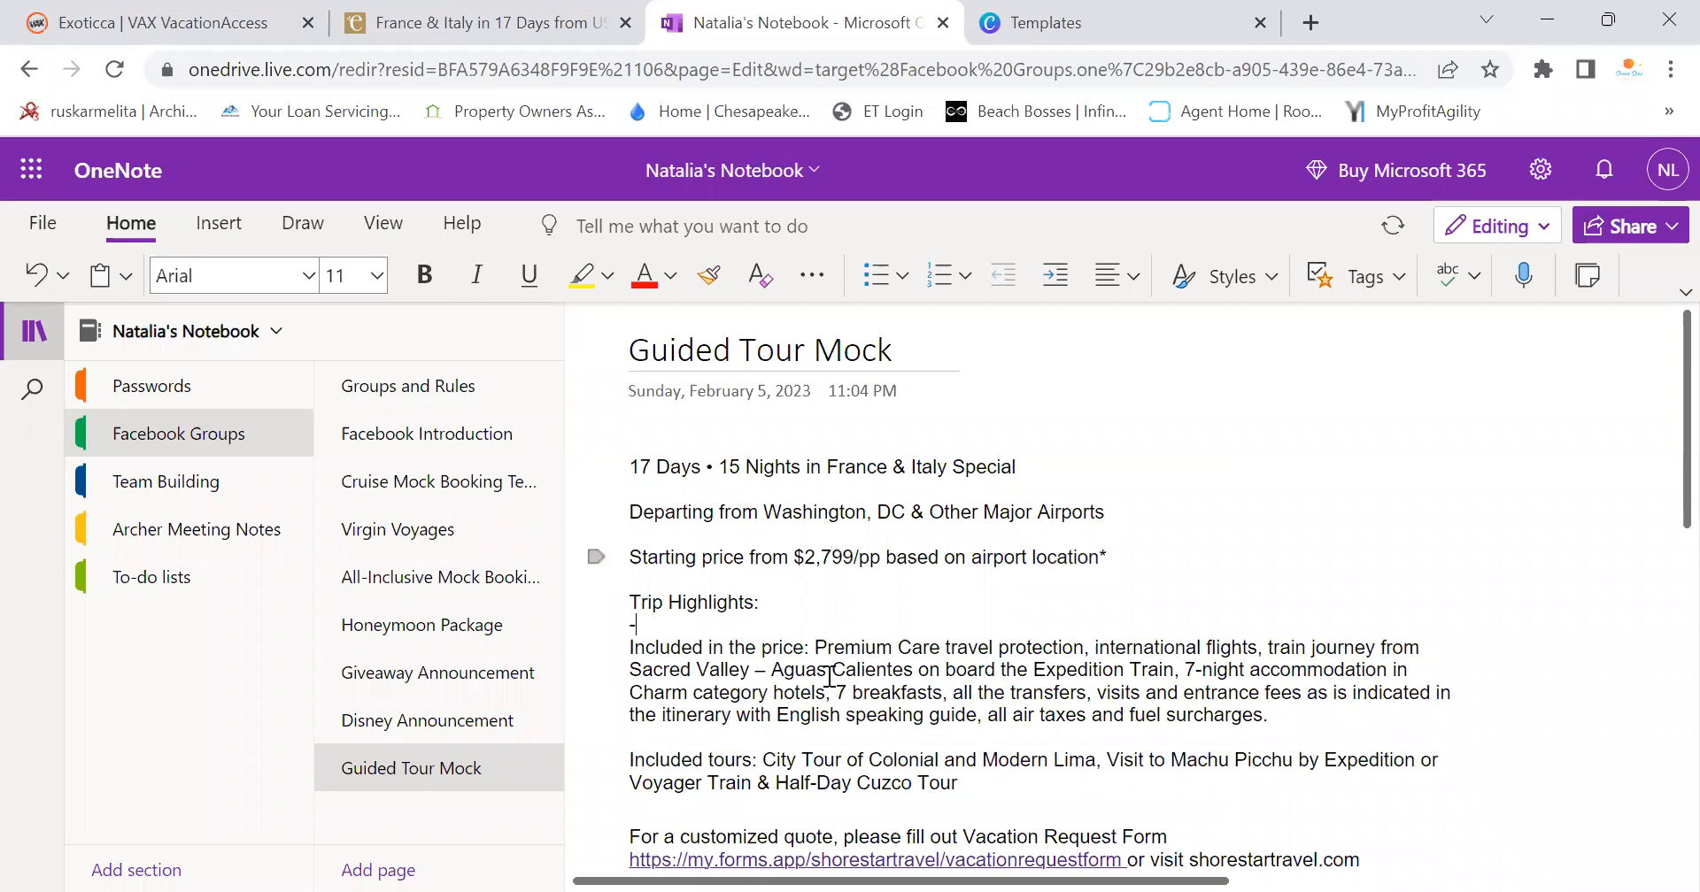
Select the trip highlights from Caen onward on the Exoticca France & Italy page
{"action": "left_click", "coordinate": [460, 19]}
{"action": "scroll", "coordinate": [182, 525], "scroll_direction": "down", "scroll_amount": 5}
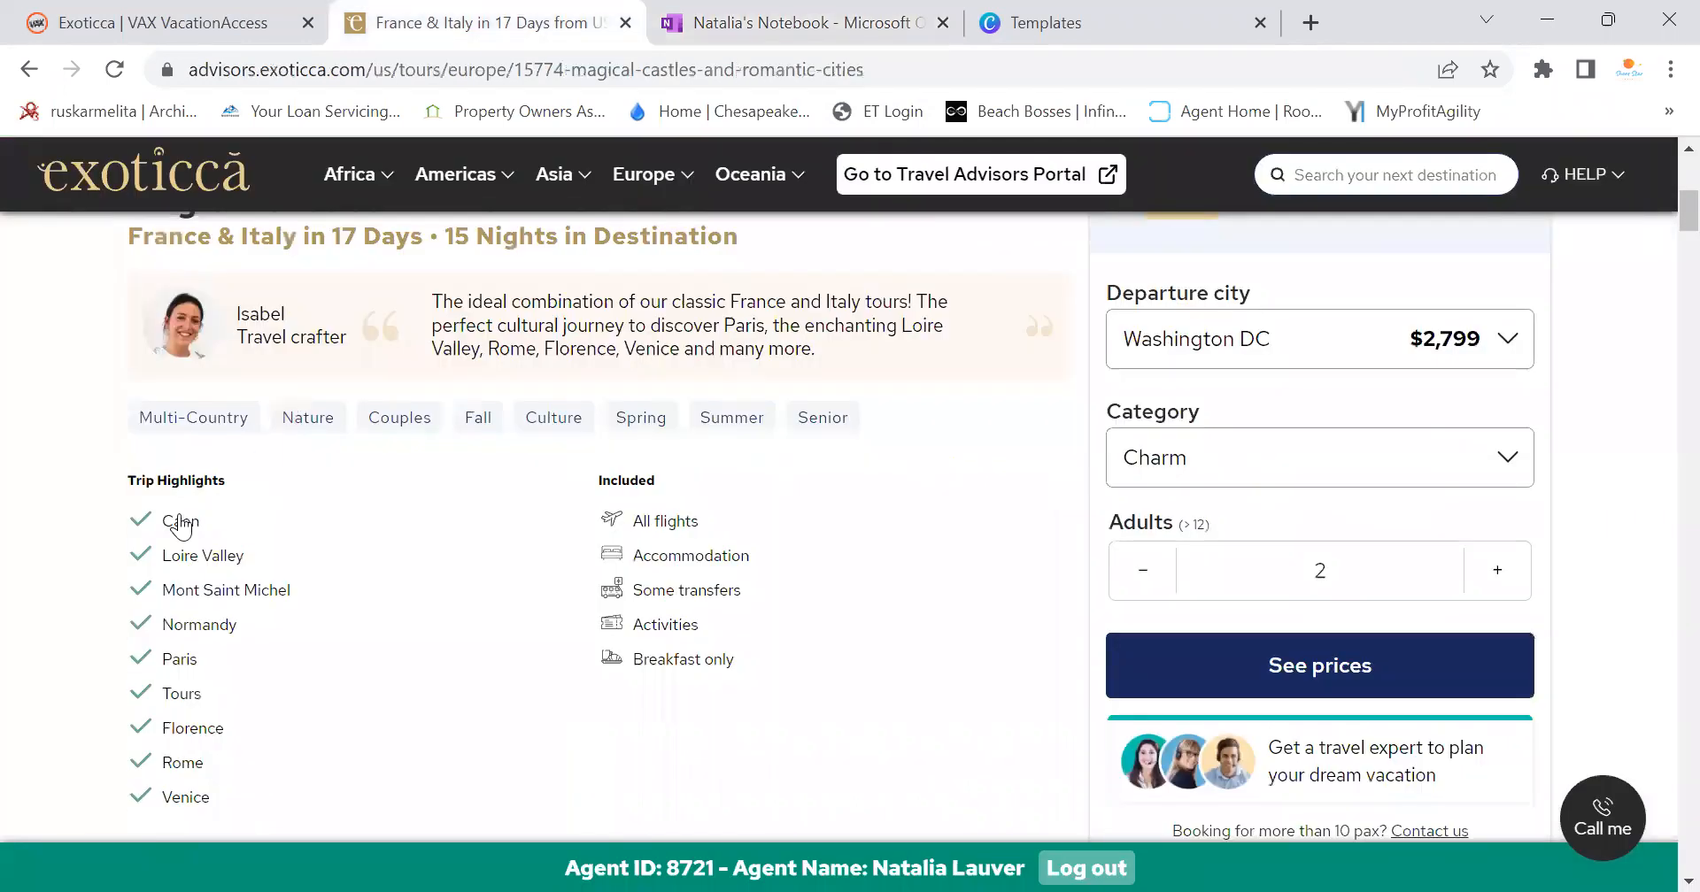
{"action": "left_click_drag", "start_coordinate": [171, 513], "coordinate": [238, 543]}
{"action": "key", "text": "ctrl+c"}
{"action": "scroll", "coordinate": [230, 567], "scroll_direction": "down", "scroll_amount": 3}
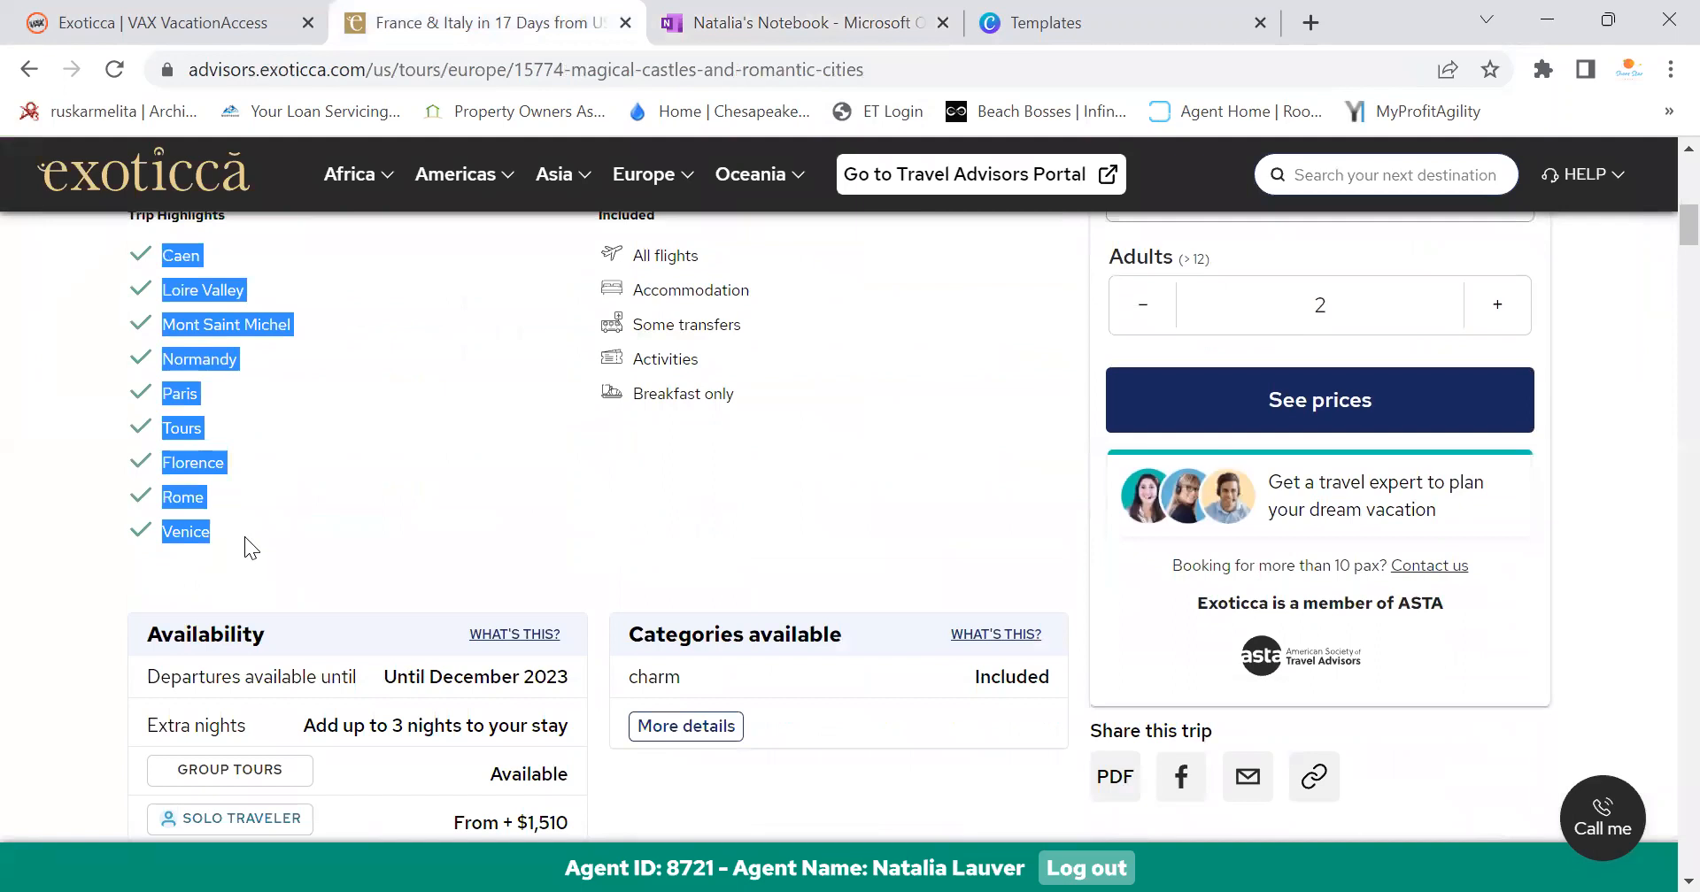
Replace the formatted paste under Trip Highlights with the Caen–Venice list as plain text
{"action": "left_click", "coordinate": [695, 22]}
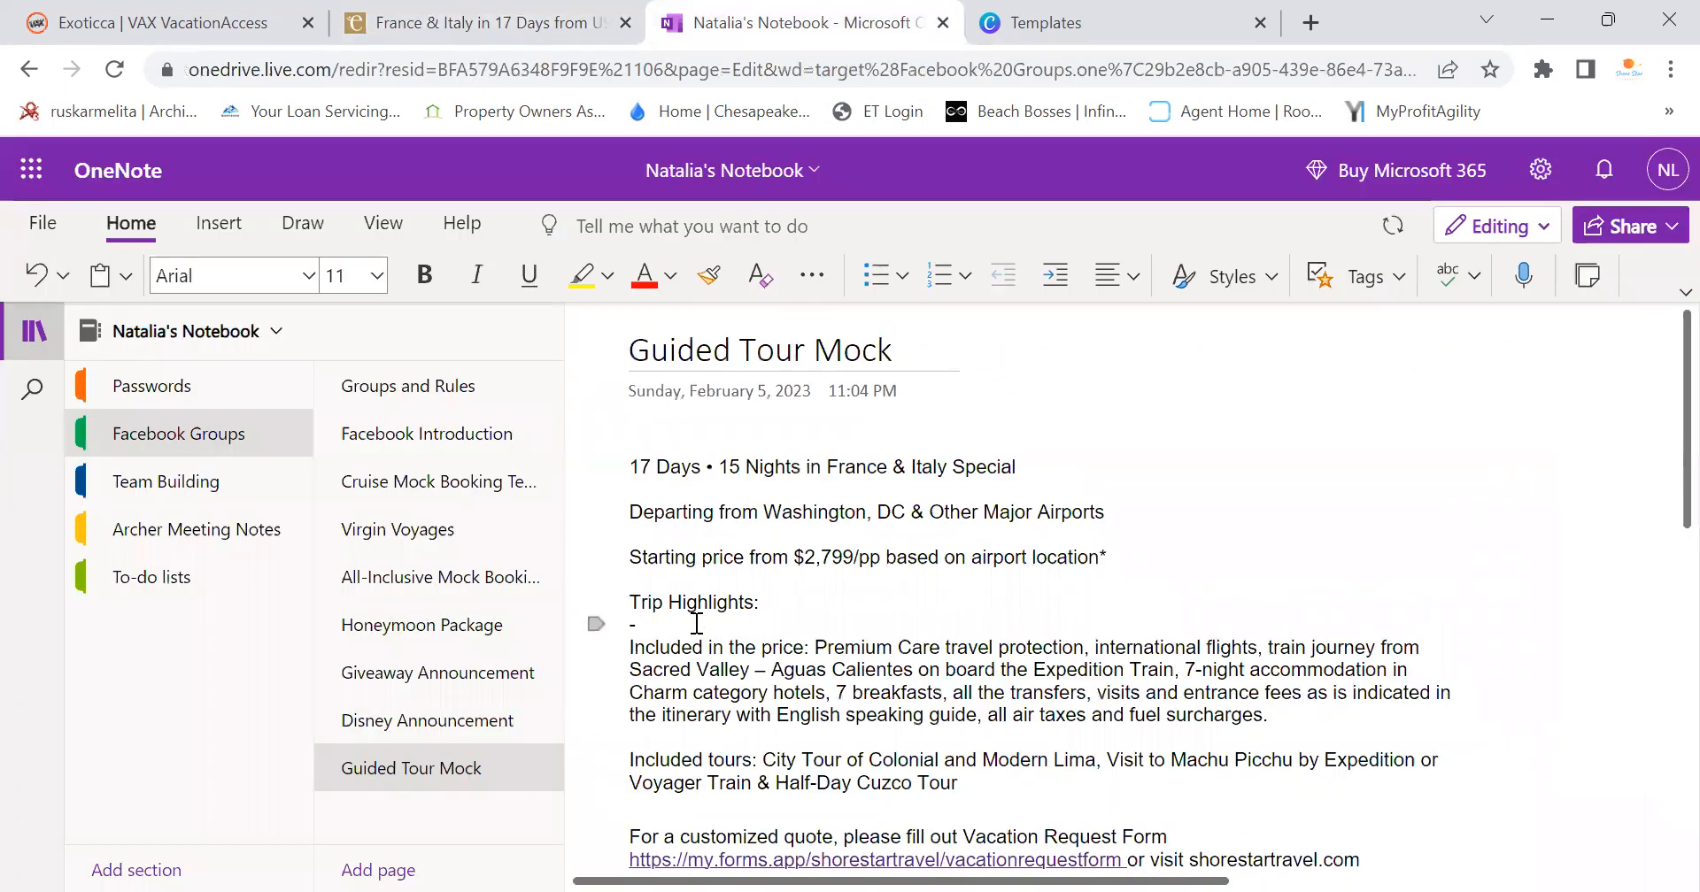
{"action": "key", "text": "ctrl+v"}
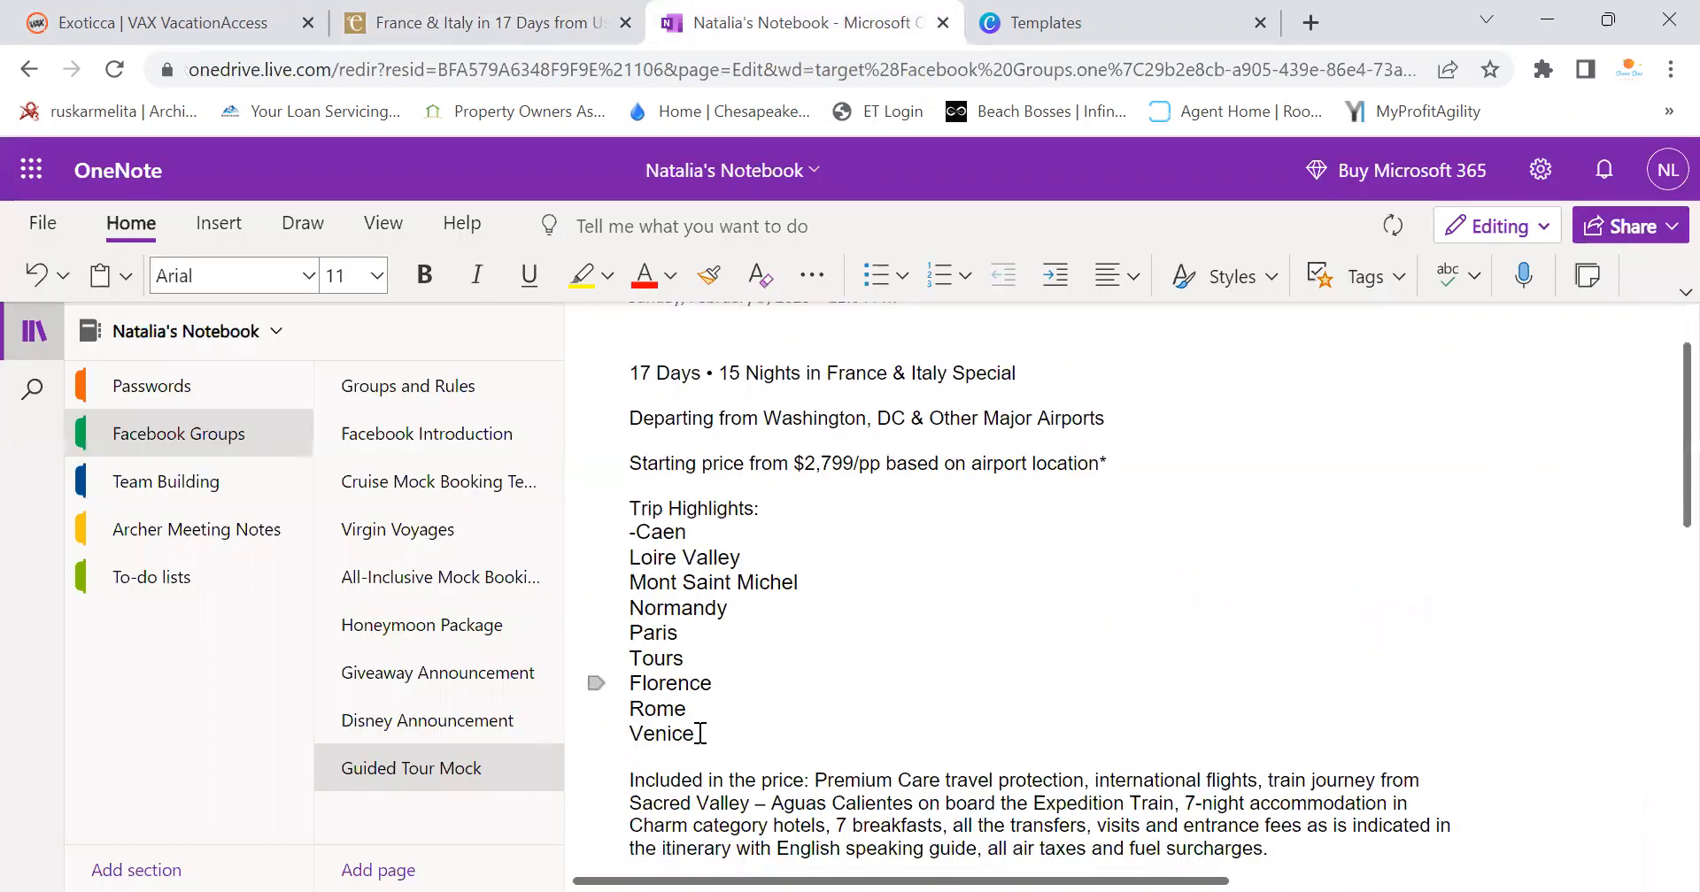
{"action": "left_click_drag", "start_coordinate": [697, 734], "coordinate": [636, 532]}
{"action": "key", "text": "ctrl+c"}
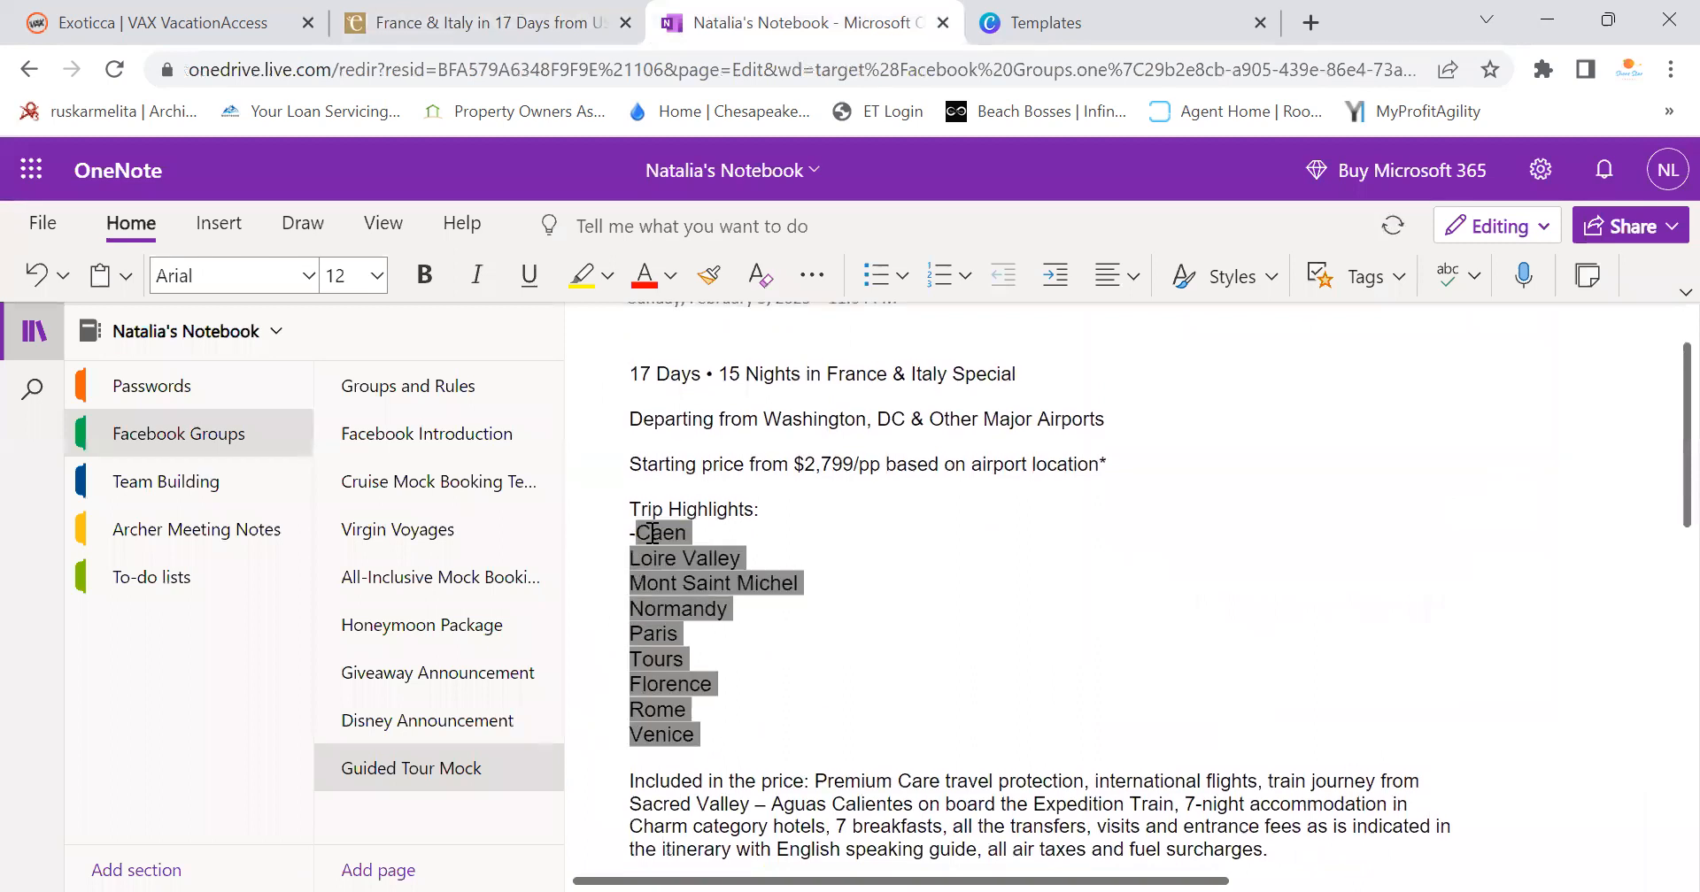
{"action": "key", "text": "Delete"}
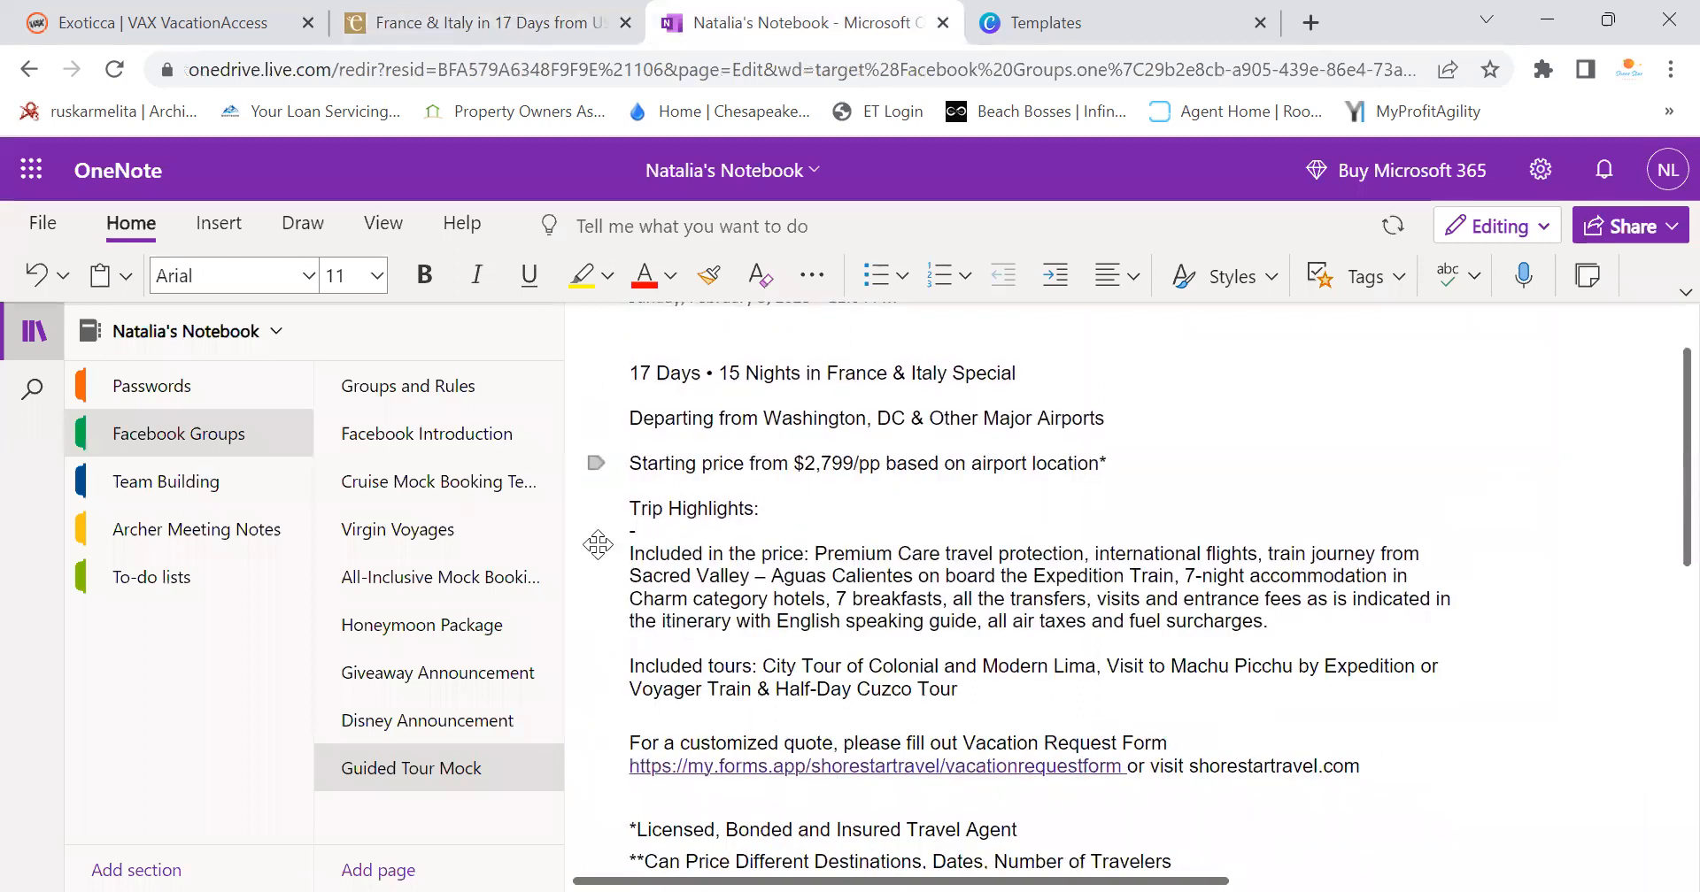
{"action": "right_click", "coordinate": [738, 455]}
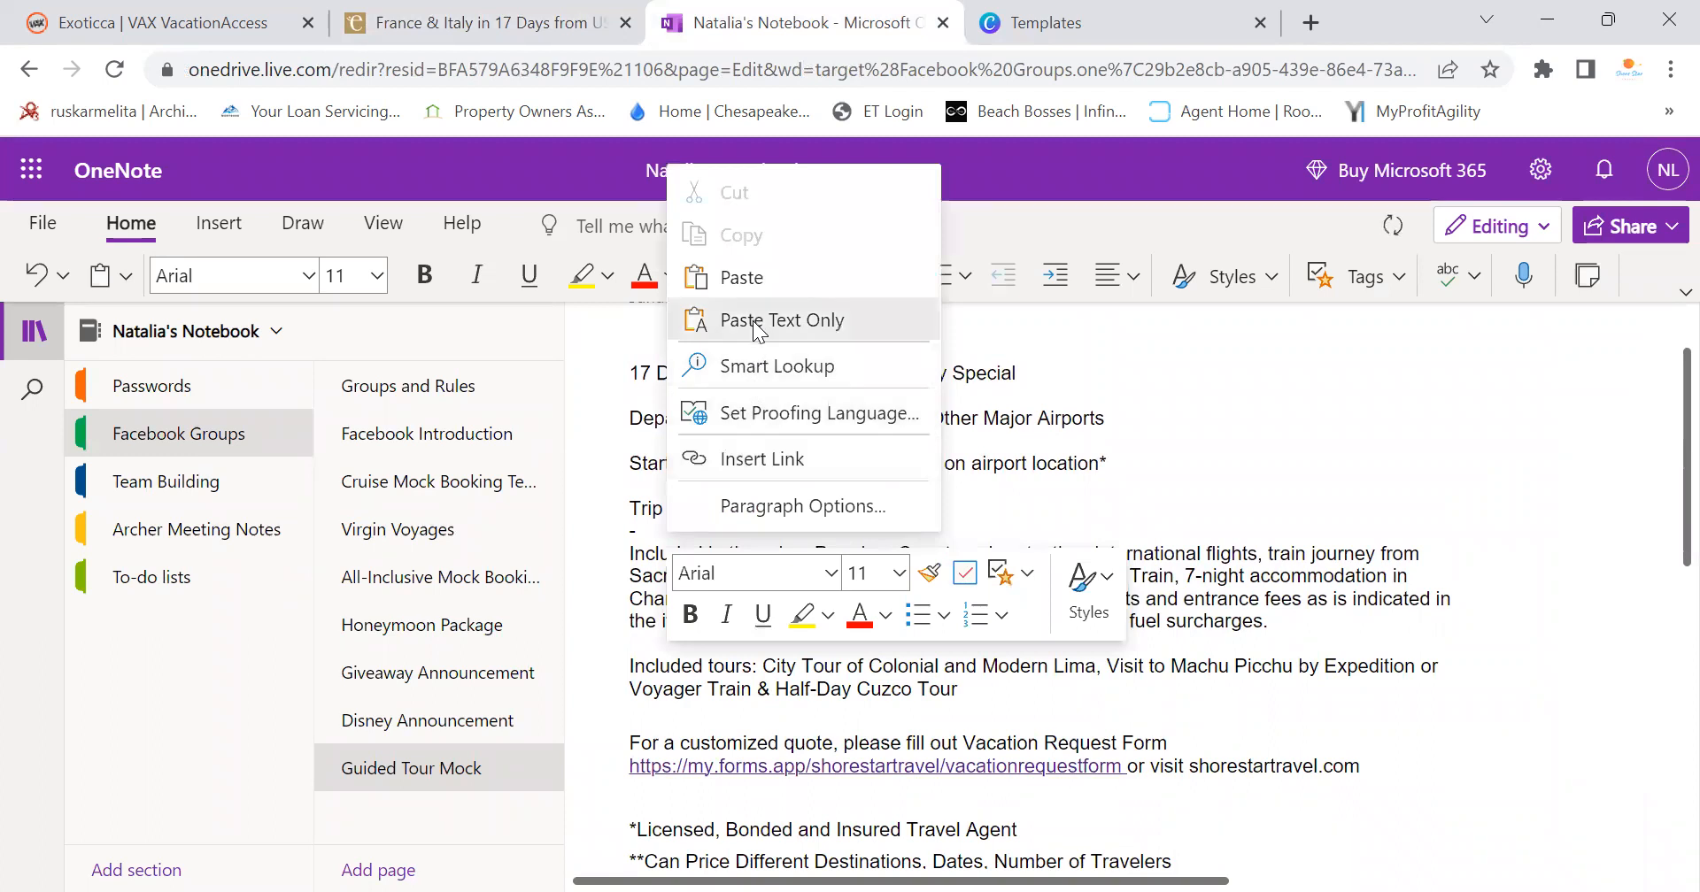
{"action": "left_click", "coordinate": [757, 321]}
Add a leading dash to each stop from Loire Valley through Rome
{"action": "left_click", "coordinate": [632, 554]}
{"action": "type", "text": "-"}
{"action": "left_click", "coordinate": [631, 575]}
{"action": "type", "text": "-"}
{"action": "left_click", "coordinate": [631, 599]}
{"action": "type", "text": "-"}
{"action": "left_click", "coordinate": [631, 620]}
{"action": "type", "text": "-"}
{"action": "left_click", "coordinate": [631, 644]}
{"action": "type", "text": "-"}
{"action": "left_click", "coordinate": [631, 665]}
{"action": "type", "text": "-"}
{"action": "left_click", "coordinate": [631, 689]}
{"action": "type", "text": "-"}
{"action": "left_click", "coordinate": [631, 711]}
{"action": "type", "text": "-"}
Remove the empty line above Included in the price and return to the Exoticca tour
{"action": "scroll", "coordinate": [664, 630], "scroll_direction": "down", "scroll_amount": 3}
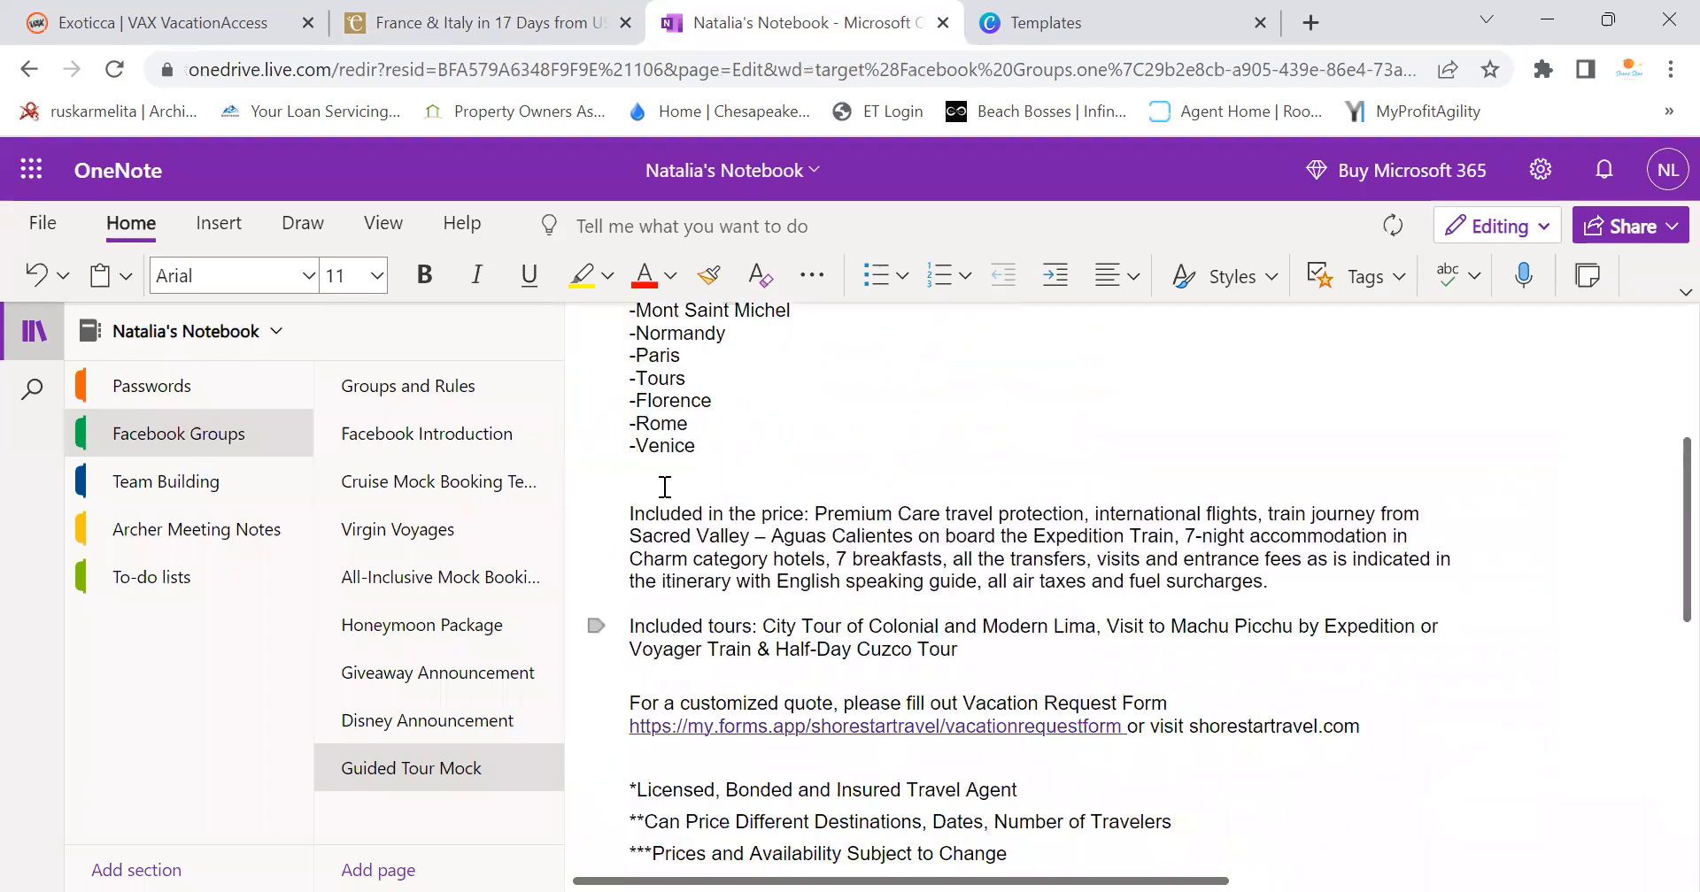
{"action": "key", "text": "BackSpace"}
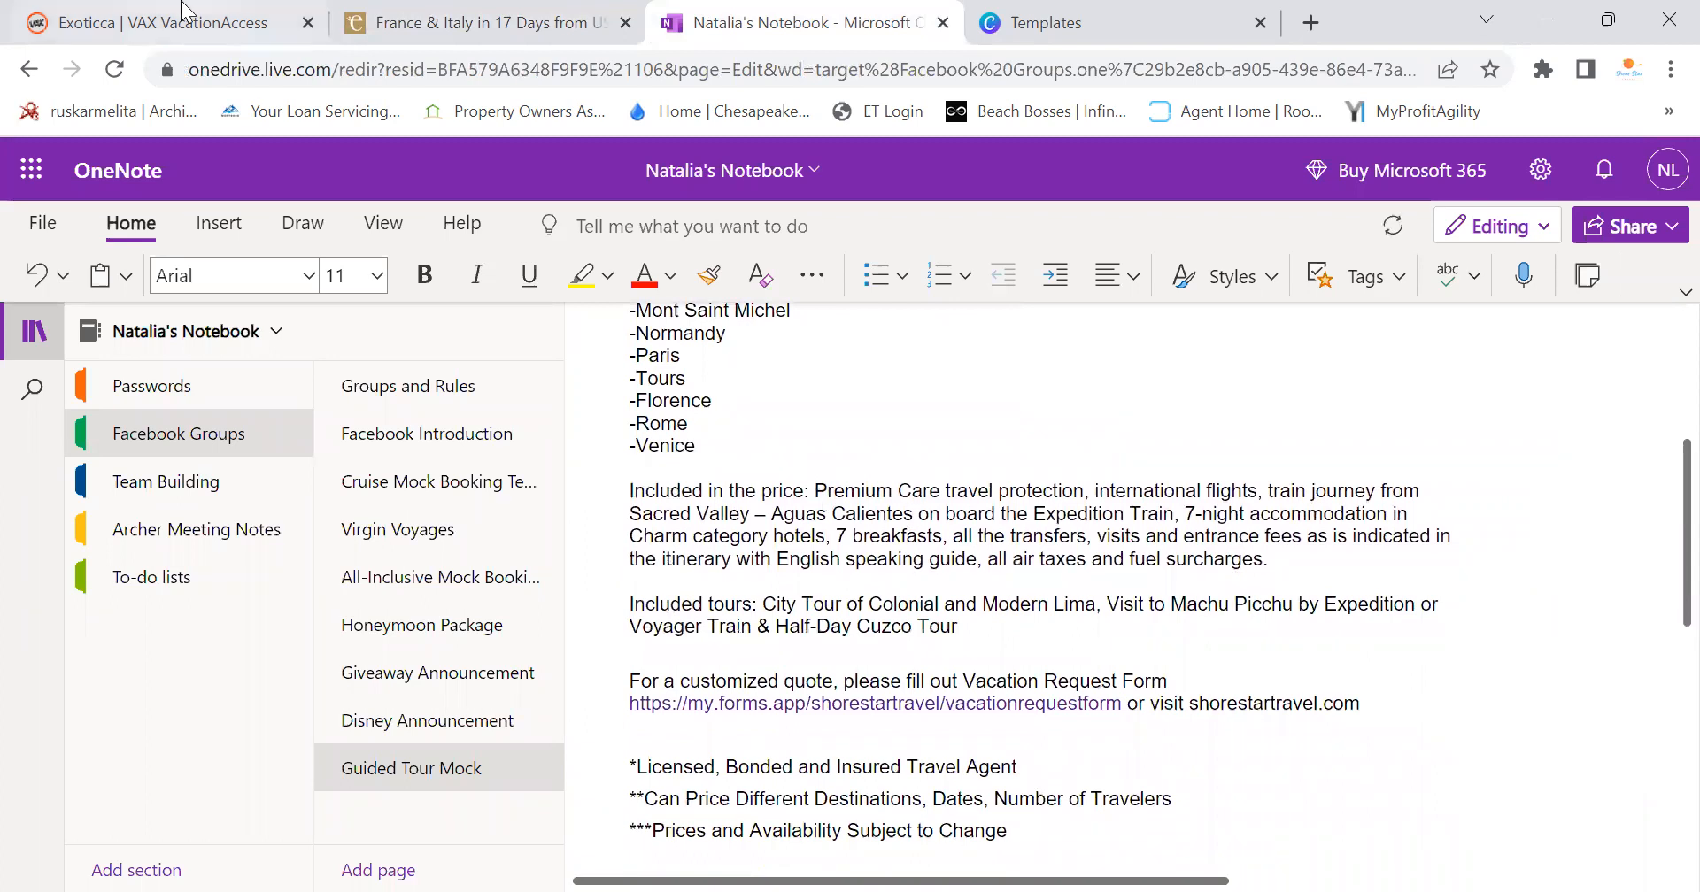
{"action": "key", "text": "ctrl+1"}
{"action": "left_click", "coordinate": [546, 34]}
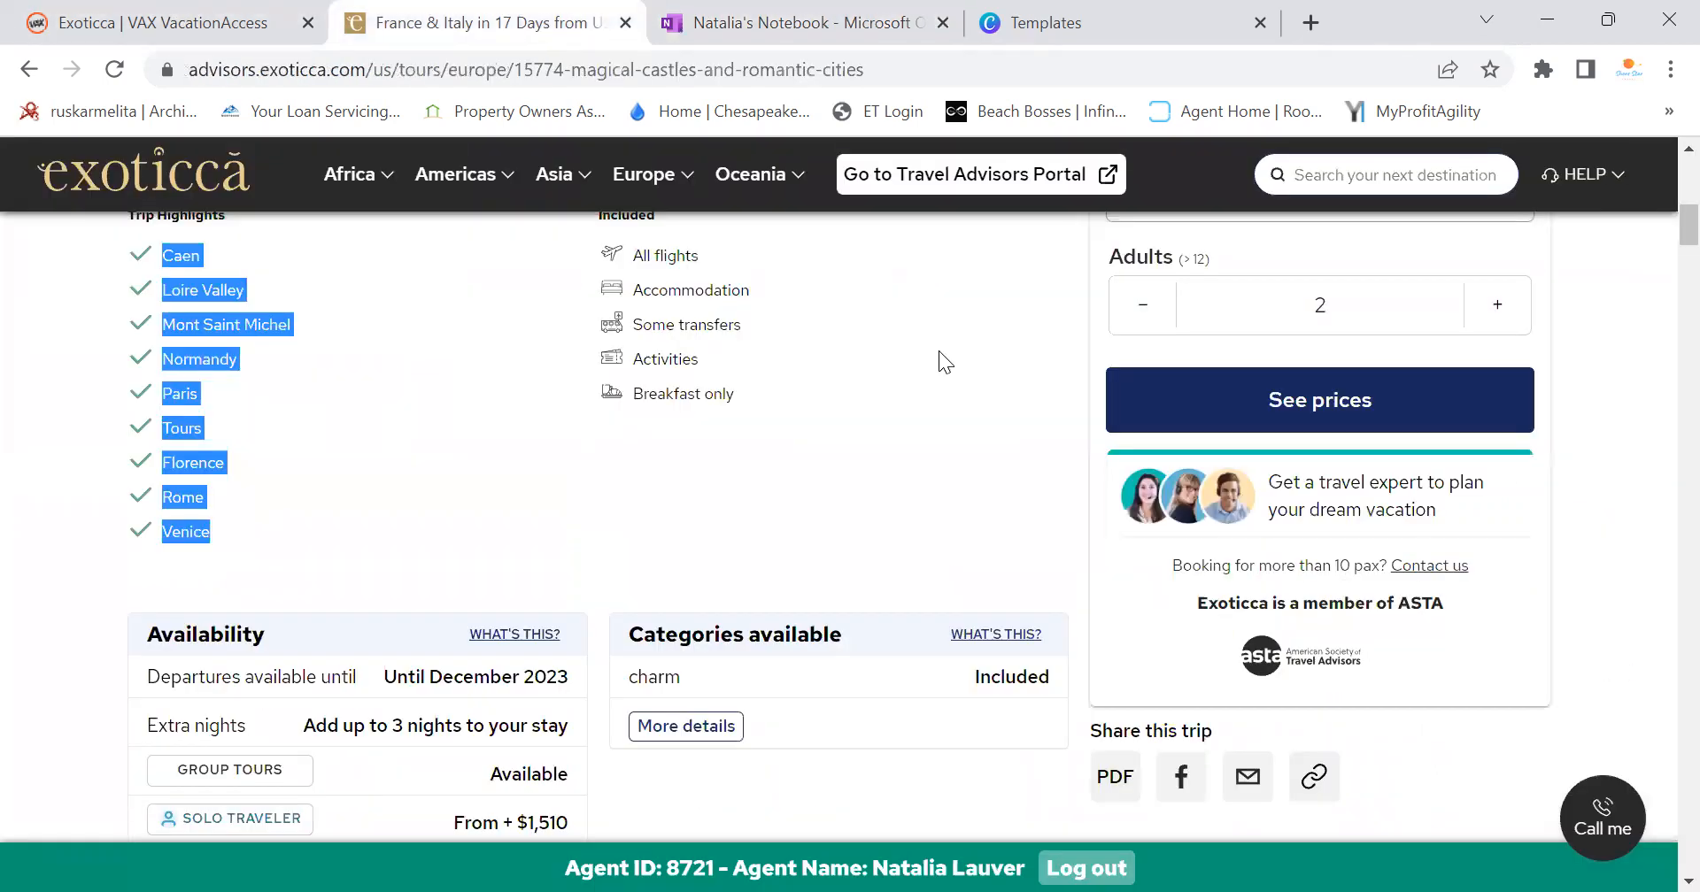
Select all items under The price includes on the France & Italy tour, then go back to the OneNote notes
{"action": "scroll", "coordinate": [941, 358], "scroll_direction": "down", "scroll_amount": 20}
{"action": "scroll", "coordinate": [917, 476], "scroll_direction": "down", "scroll_amount": 15}
{"action": "scroll", "coordinate": [827, 544], "scroll_direction": "up", "scroll_amount": 6}
{"action": "scroll", "coordinate": [827, 543], "scroll_direction": "down", "scroll_amount": 3}
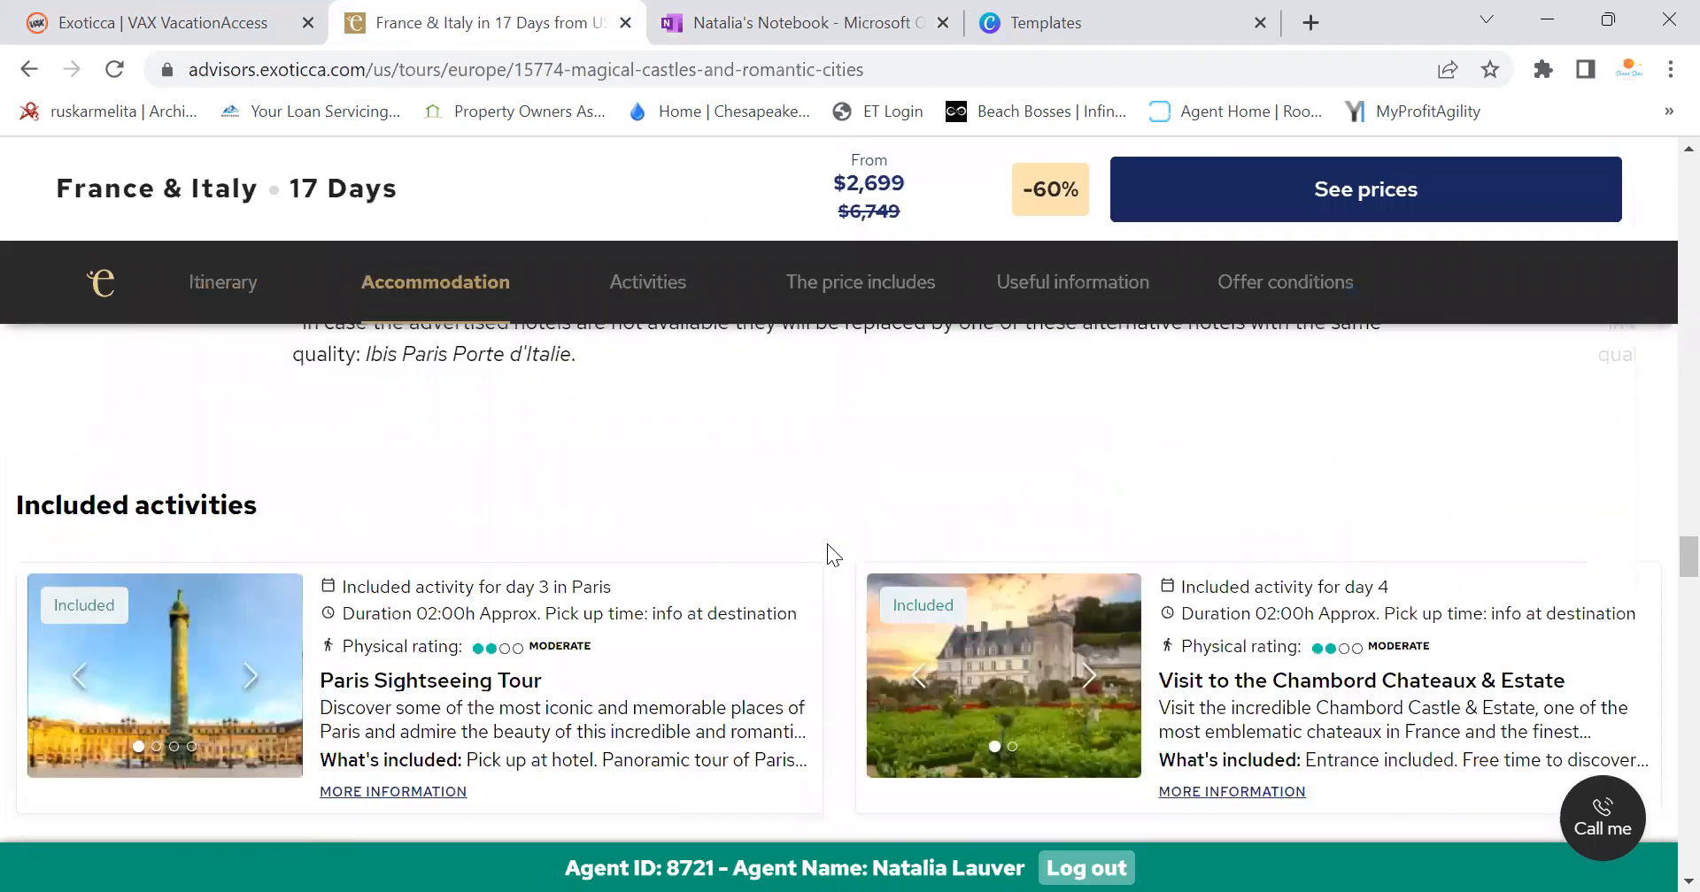
{"action": "scroll", "coordinate": [827, 543], "scroll_direction": "down", "scroll_amount": 15}
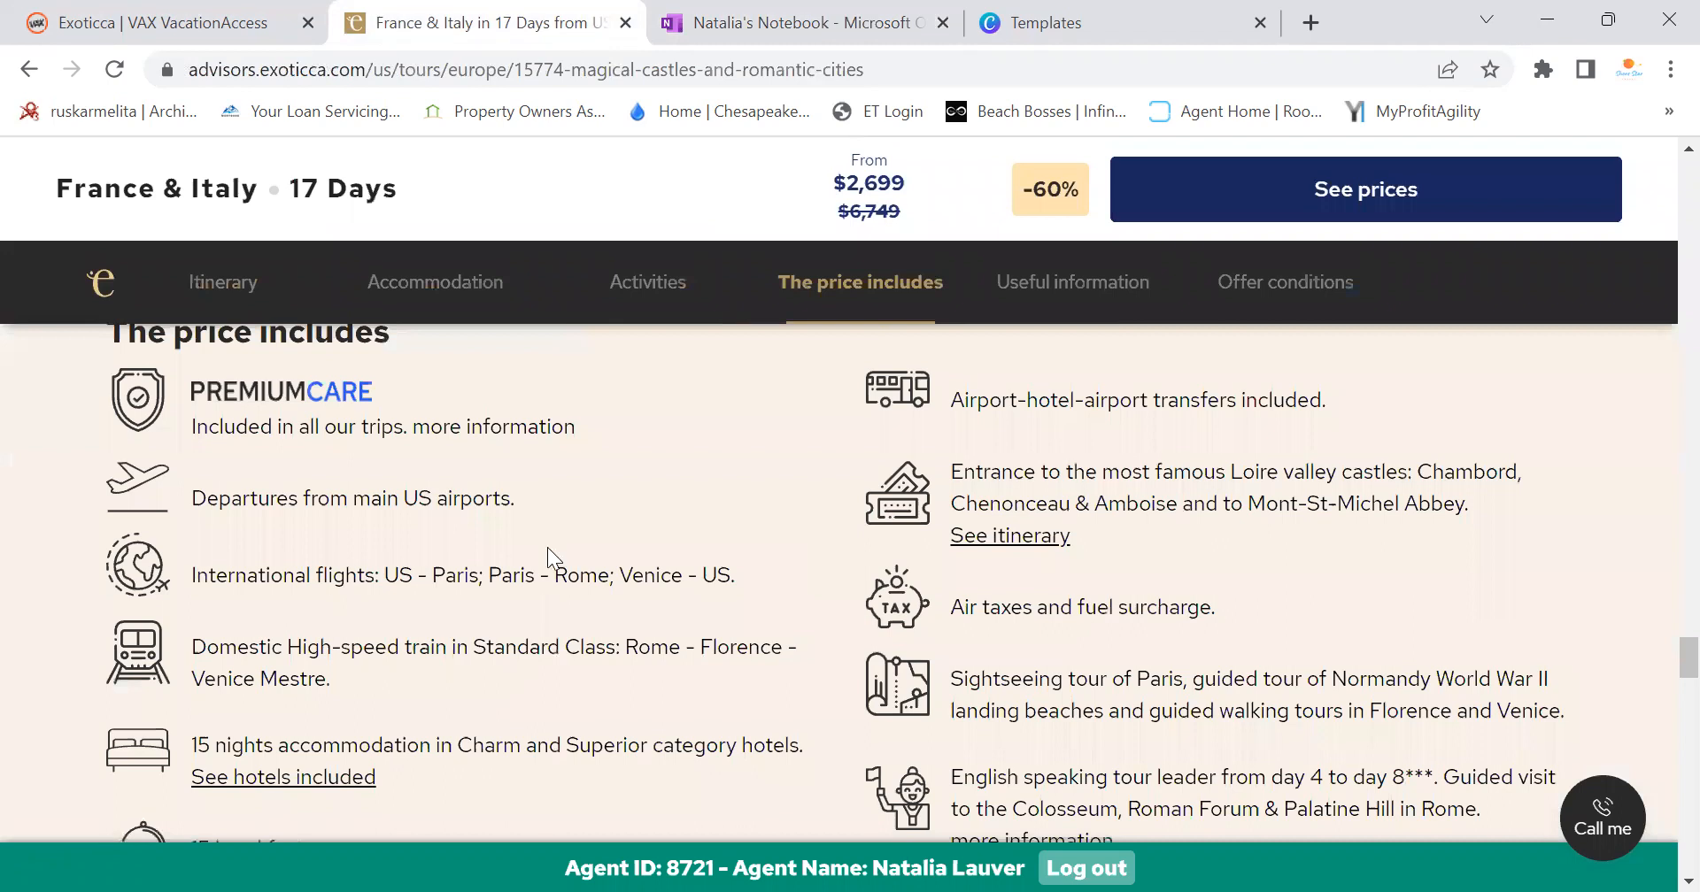
{"action": "left_click_drag", "start_coordinate": [177, 386], "coordinate": [1333, 620]}
{"action": "key", "text": "ctrl+c"}
{"action": "scroll", "coordinate": [1240, 531], "scroll_direction": "down", "scroll_amount": 3}
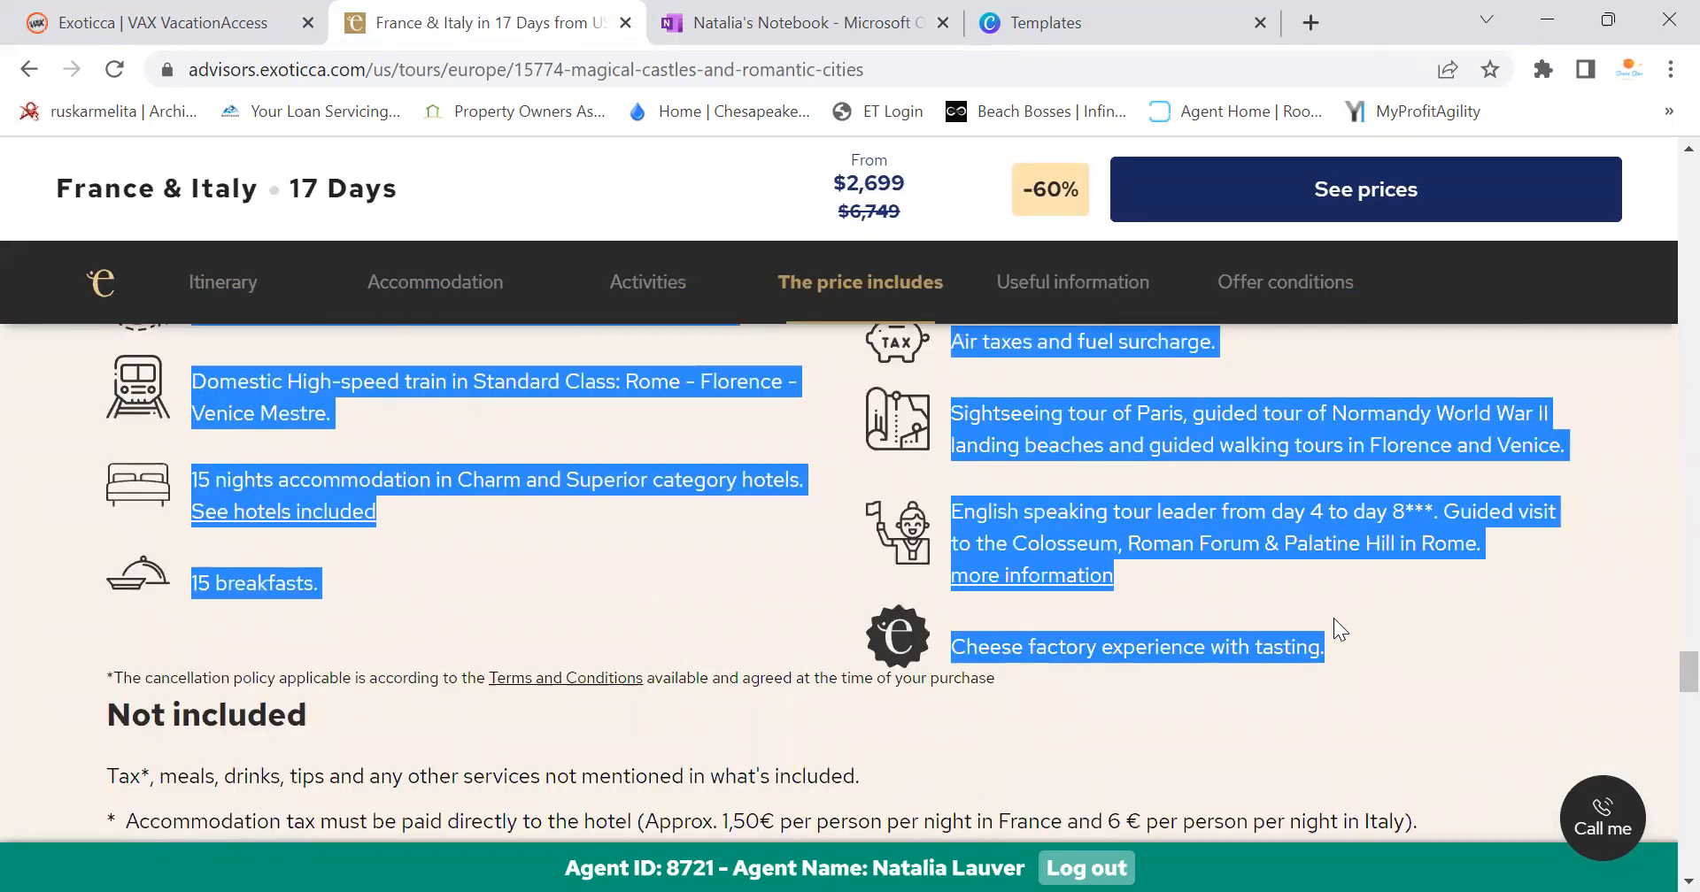
{"action": "scroll", "coordinate": [680, 396], "scroll_direction": "down", "scroll_amount": 3}
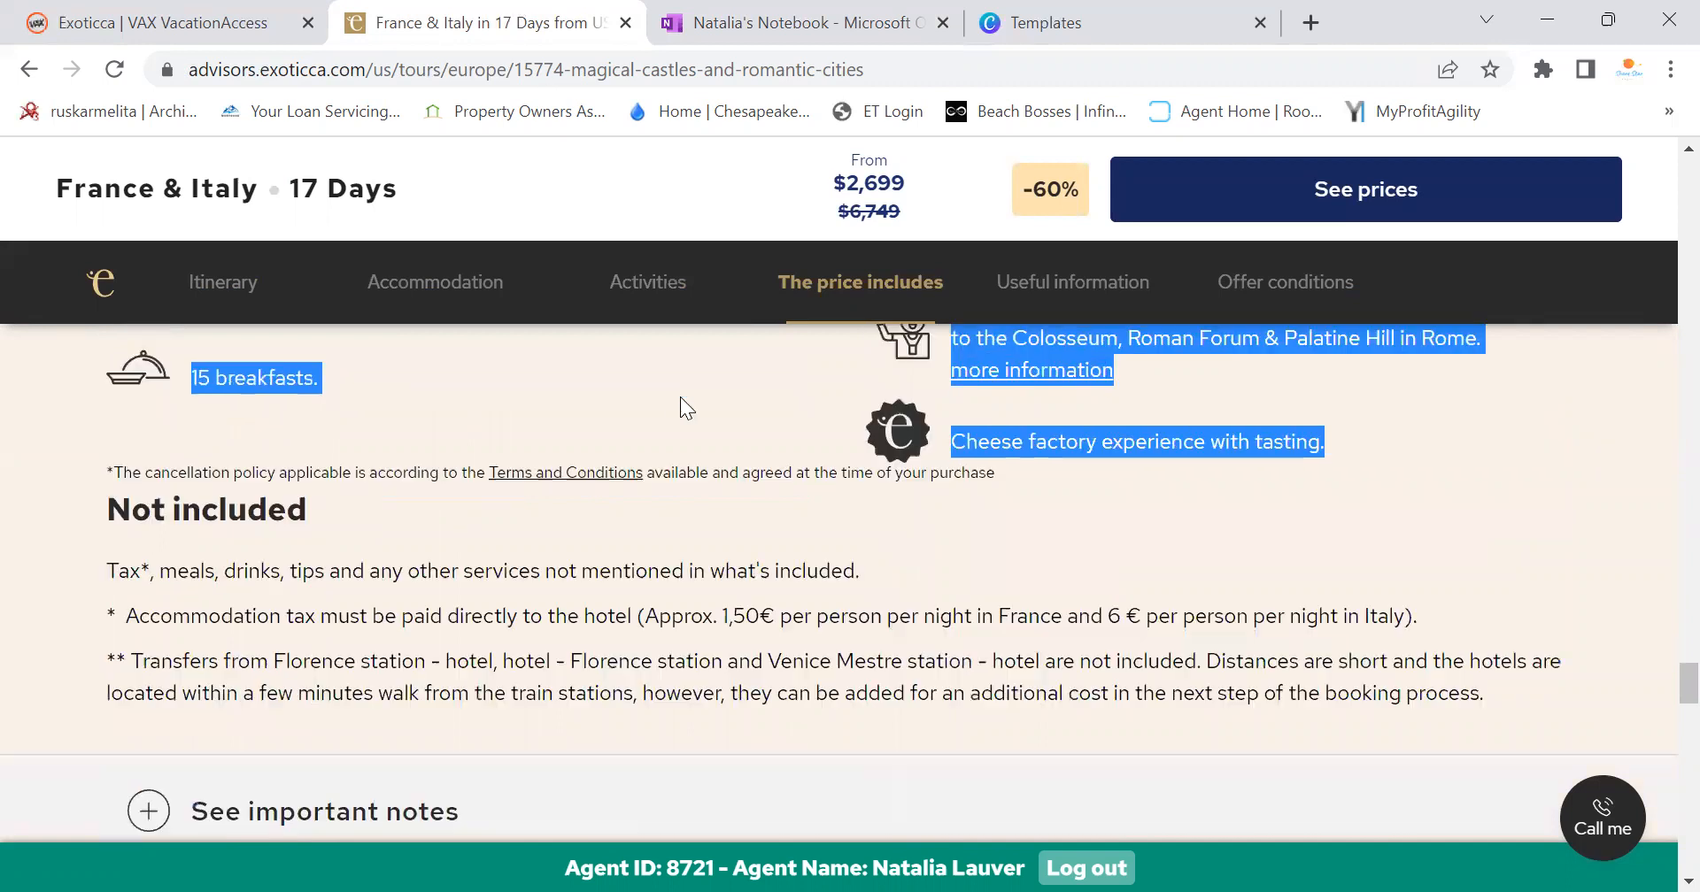
{"action": "left_click", "coordinate": [152, 18]}
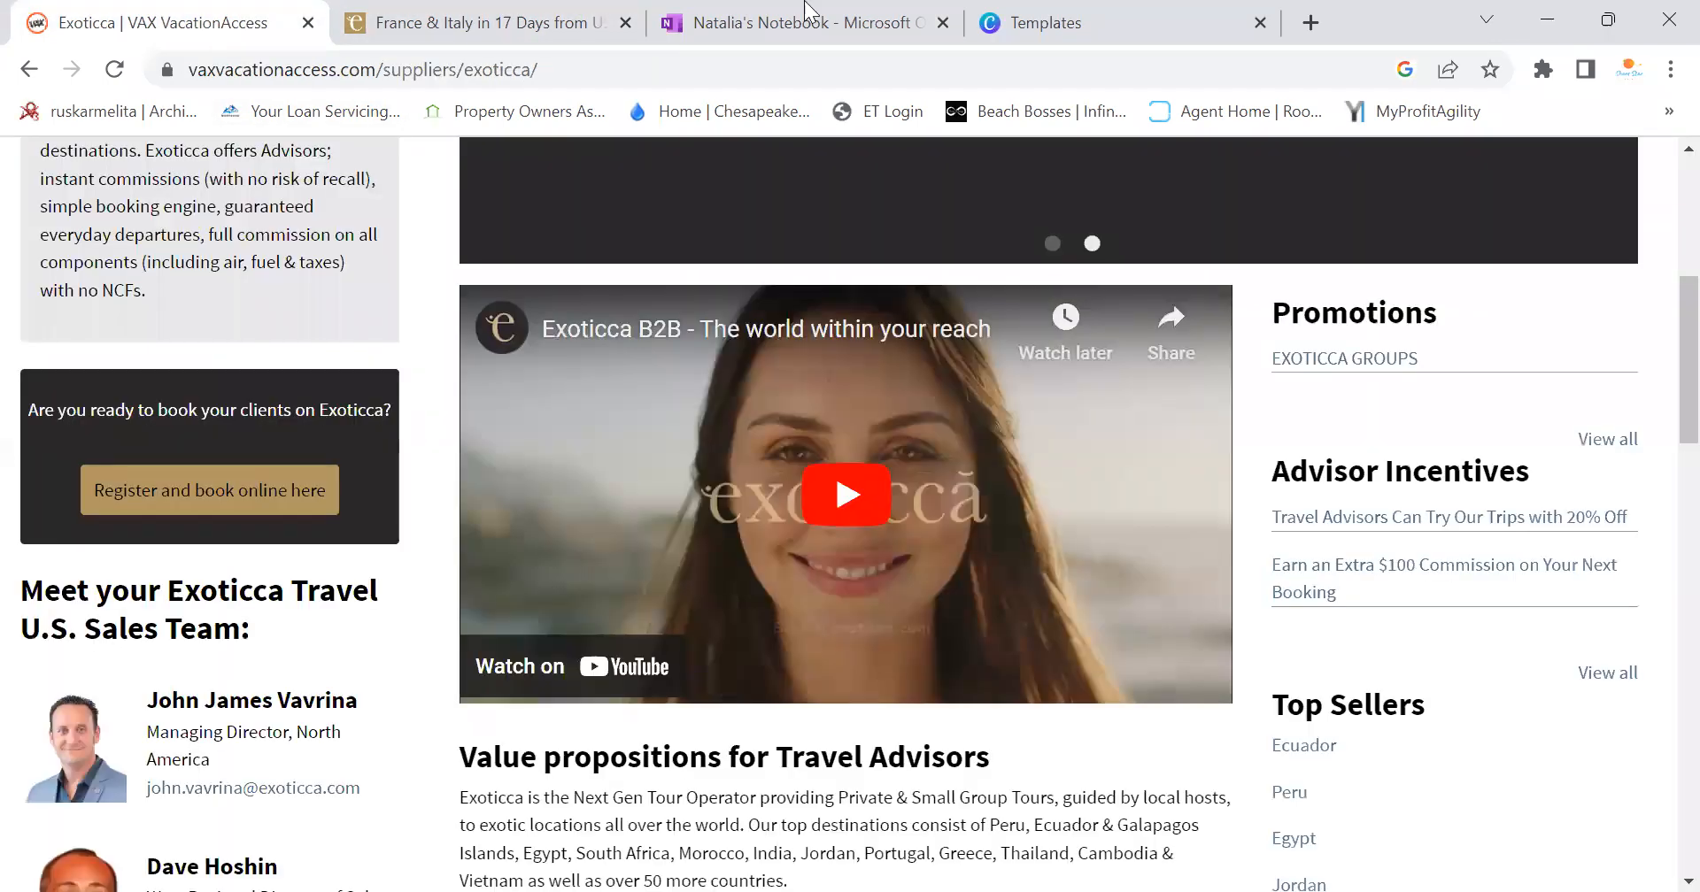
{"action": "left_click", "coordinate": [850, 23]}
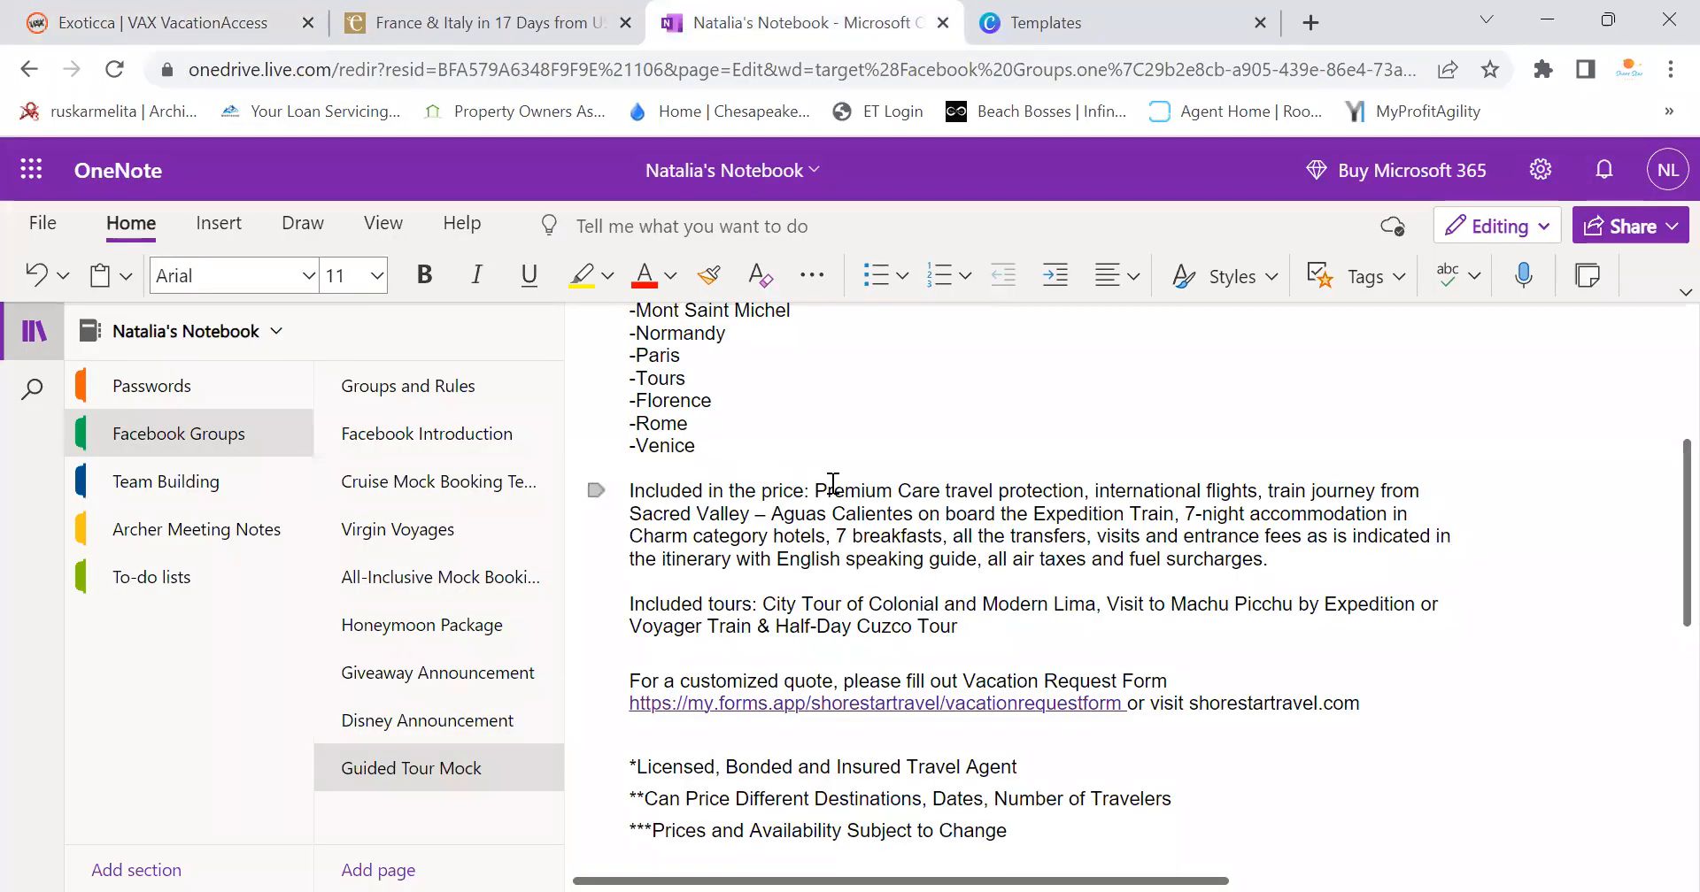
Paste the Exoticca inclusions as plain text on a new line after Included in the price
{"action": "left_click", "coordinate": [1307, 558]}
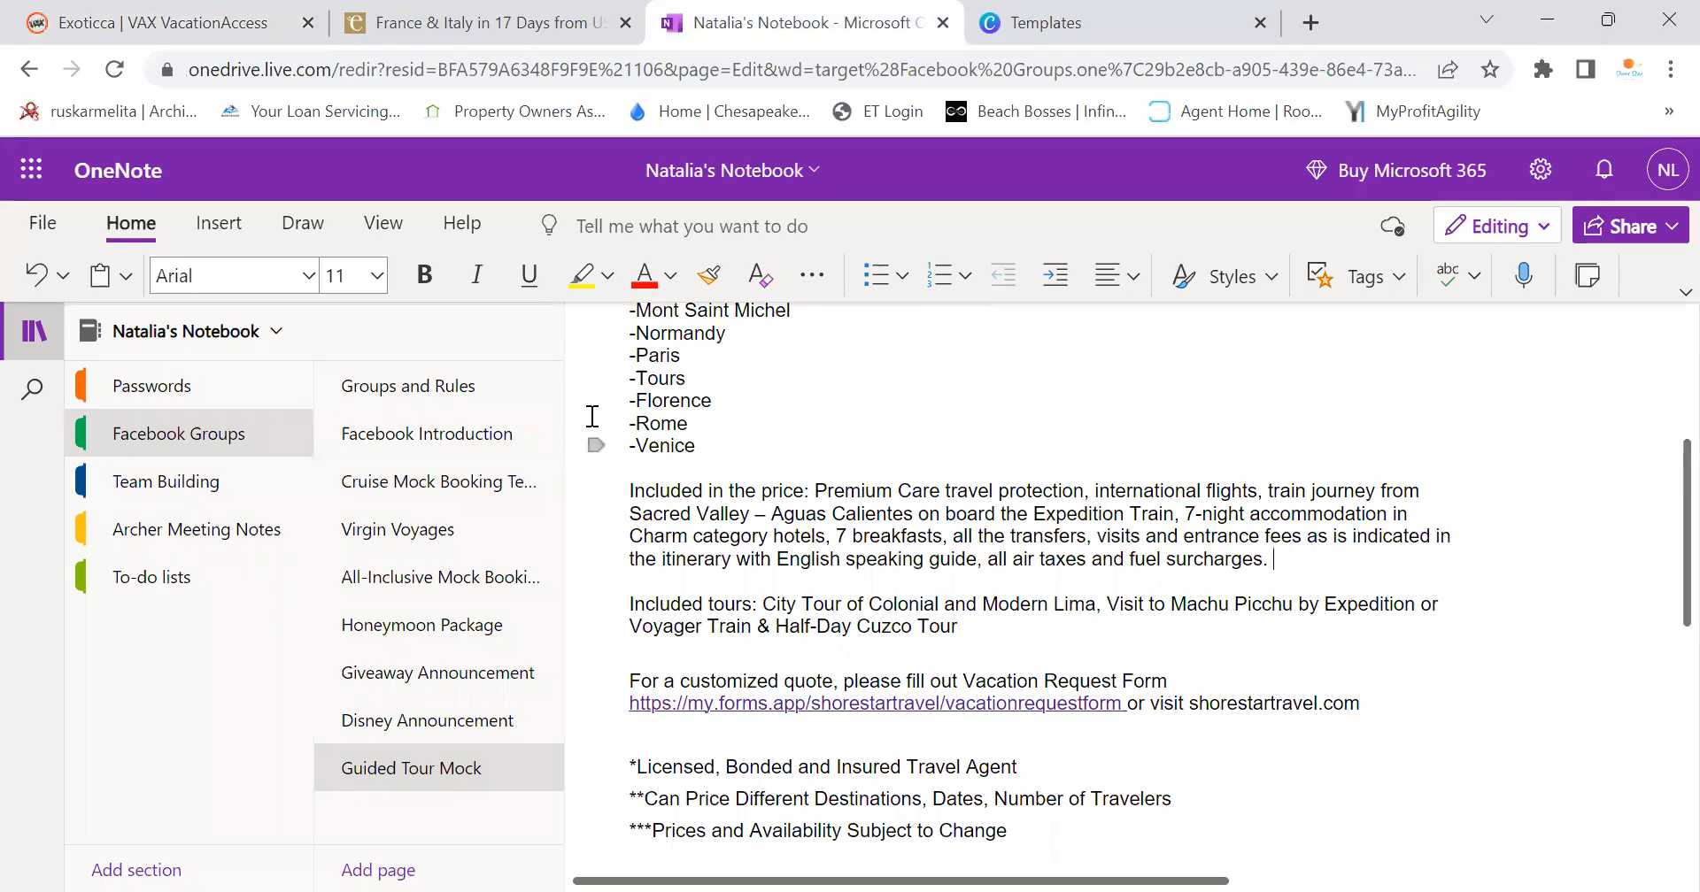
{"action": "key", "text": "Return"}
{"action": "key", "text": "Return"}
{"action": "right_click", "coordinate": [835, 490]}
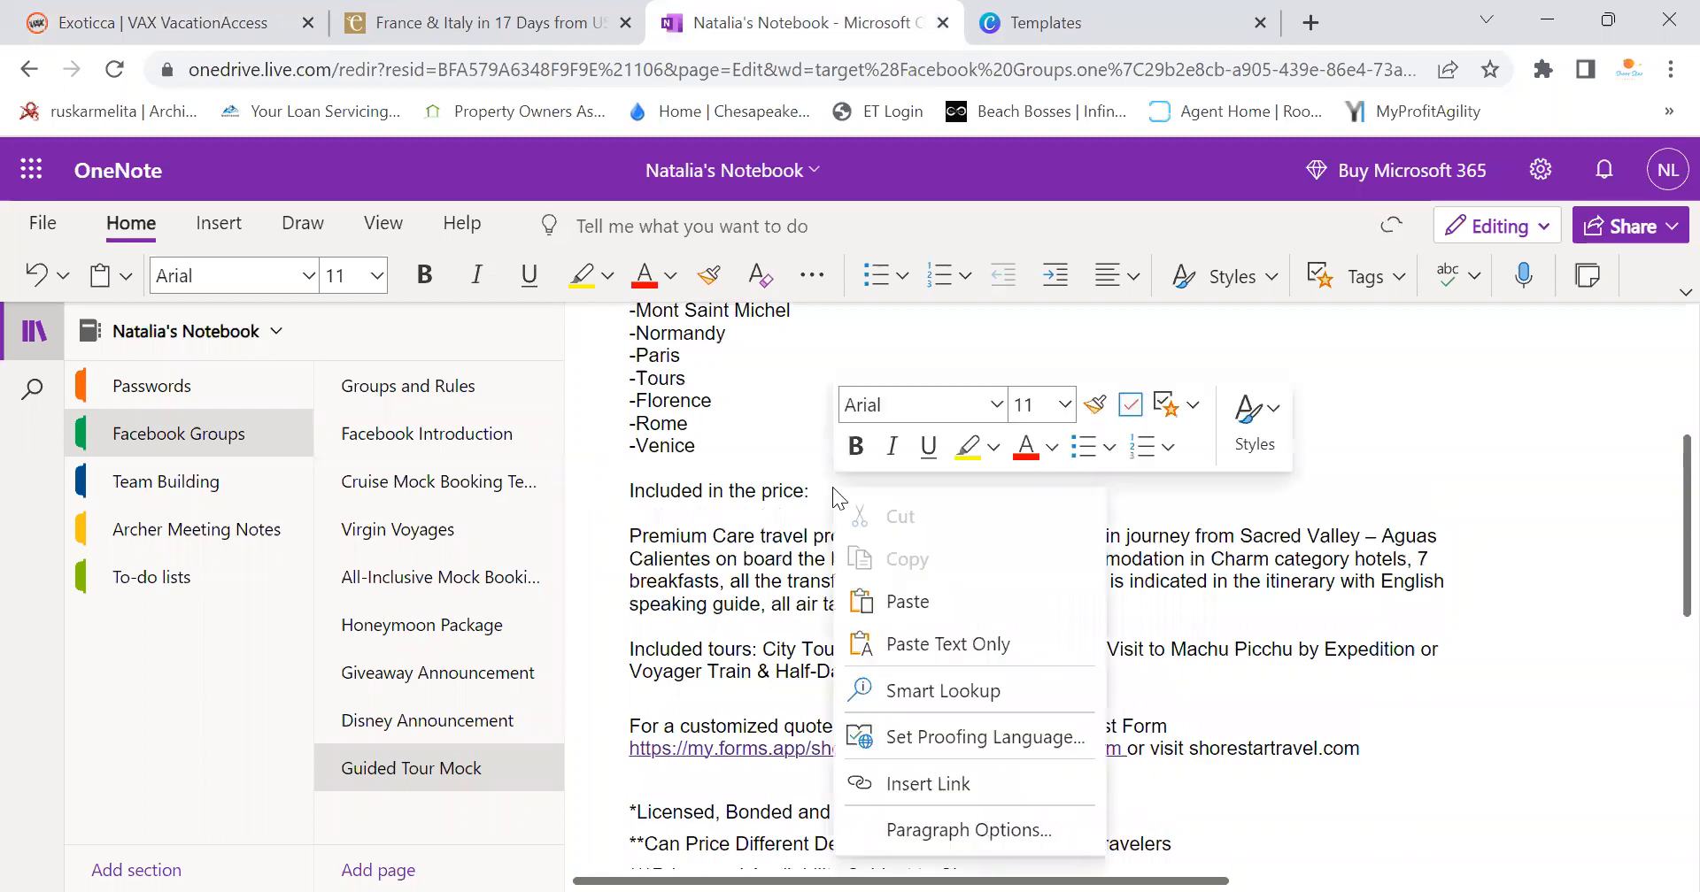
{"action": "left_click", "coordinate": [970, 644]}
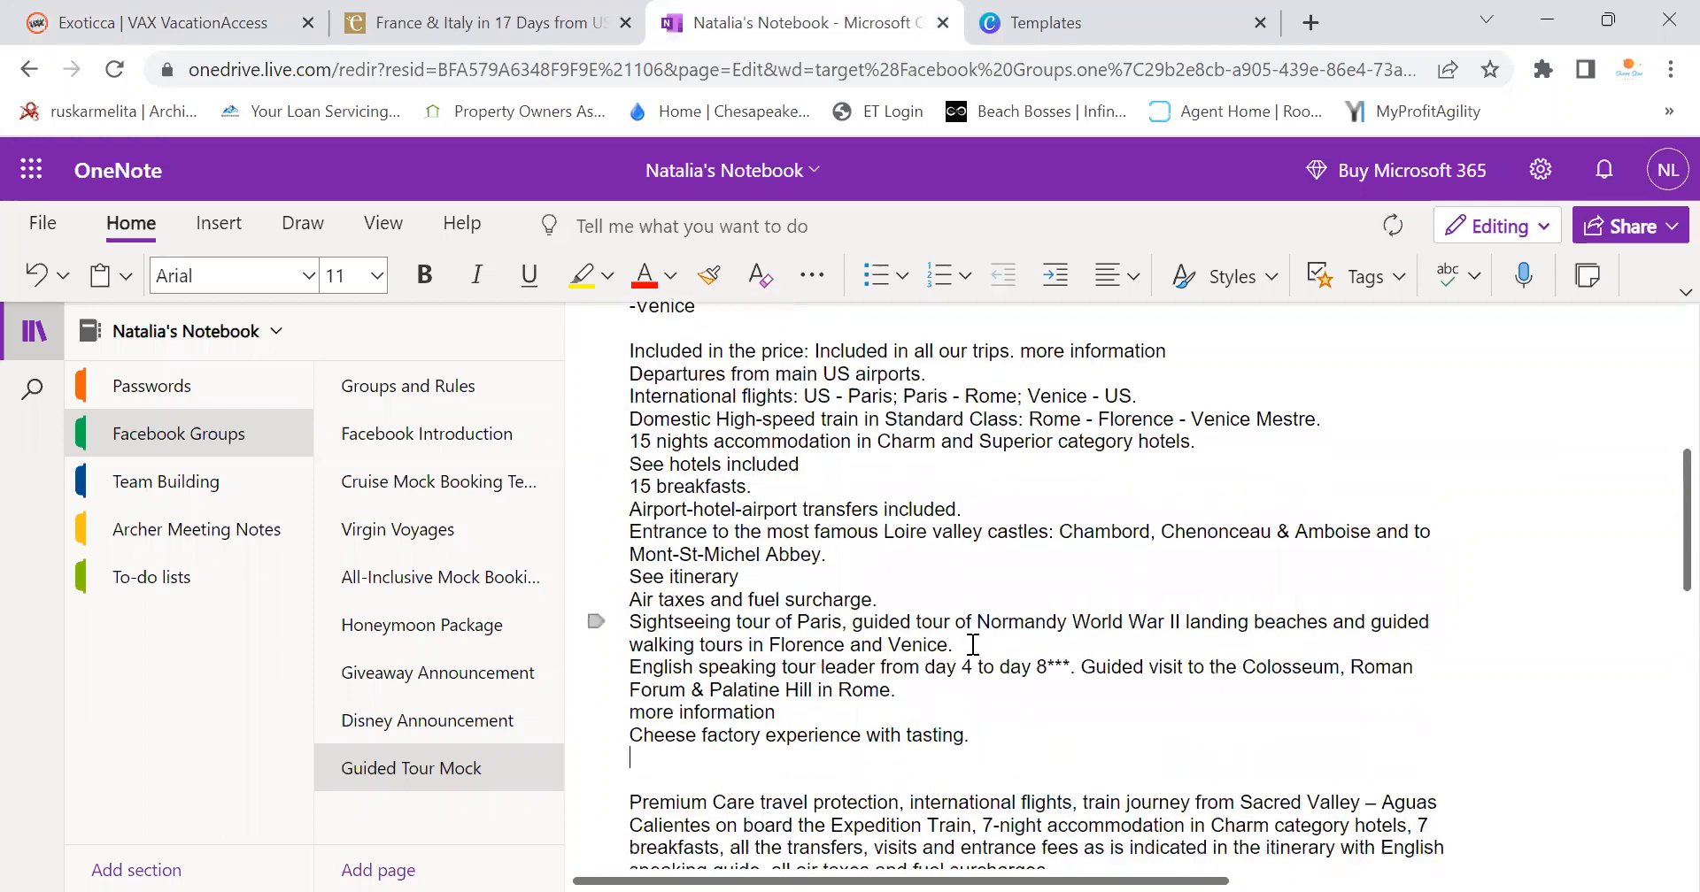
Delete the flights, accommodation, hotels and breakfasts lines, then type 'Premium Care travel protection,'
{"action": "left_click_drag", "start_coordinate": [1025, 350], "coordinate": [1162, 467]}
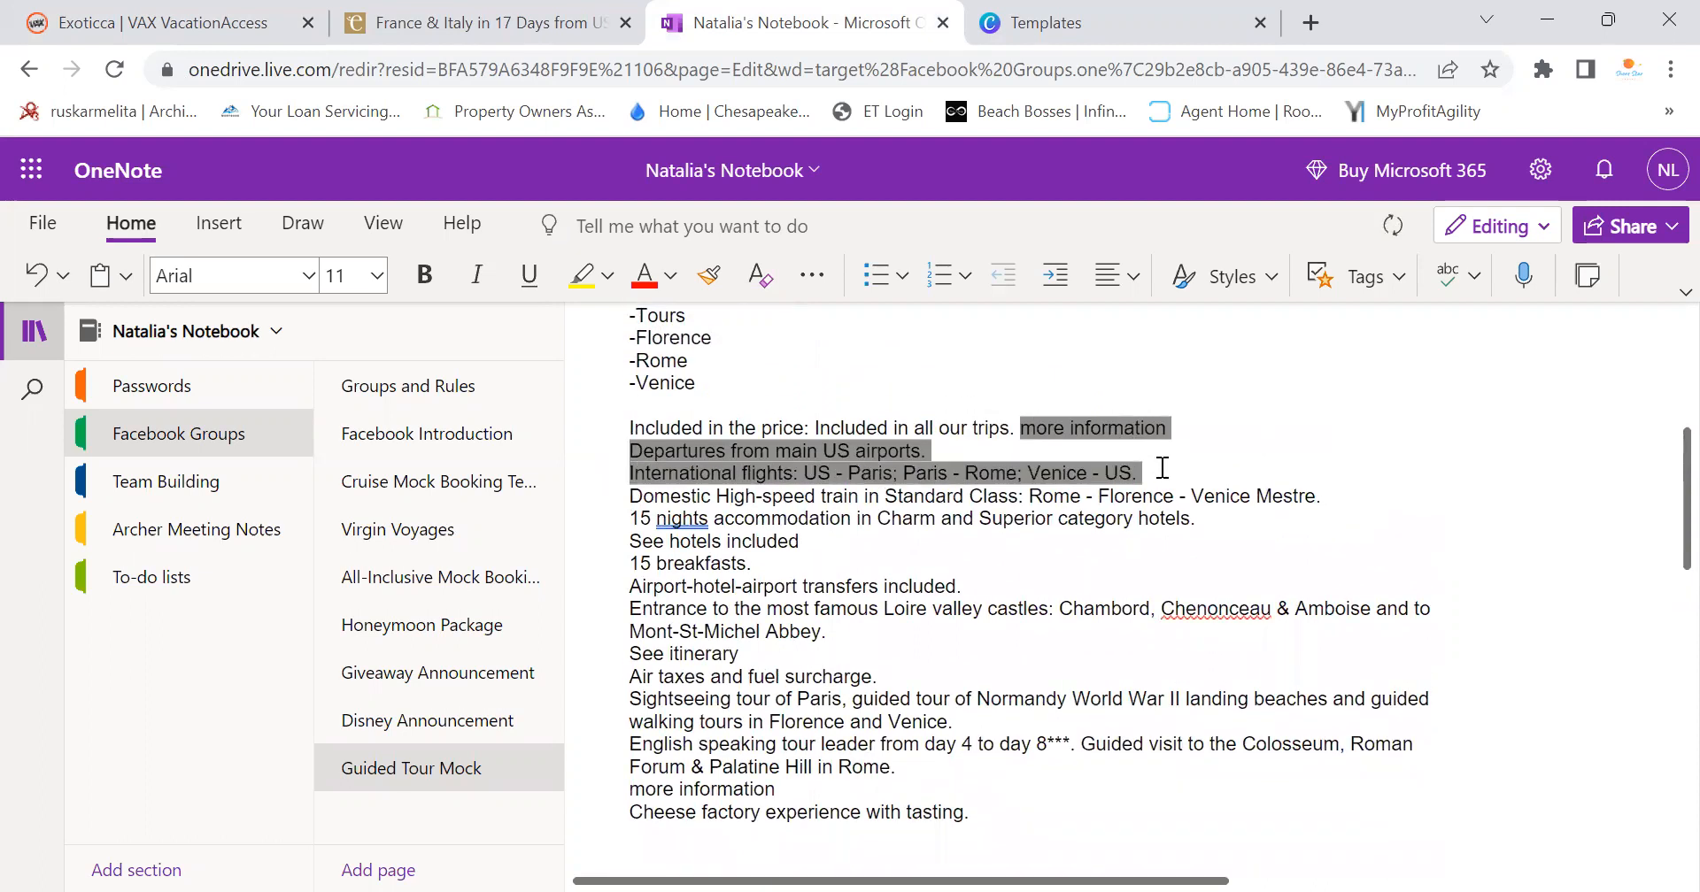
{"action": "left_click", "coordinate": [804, 430]}
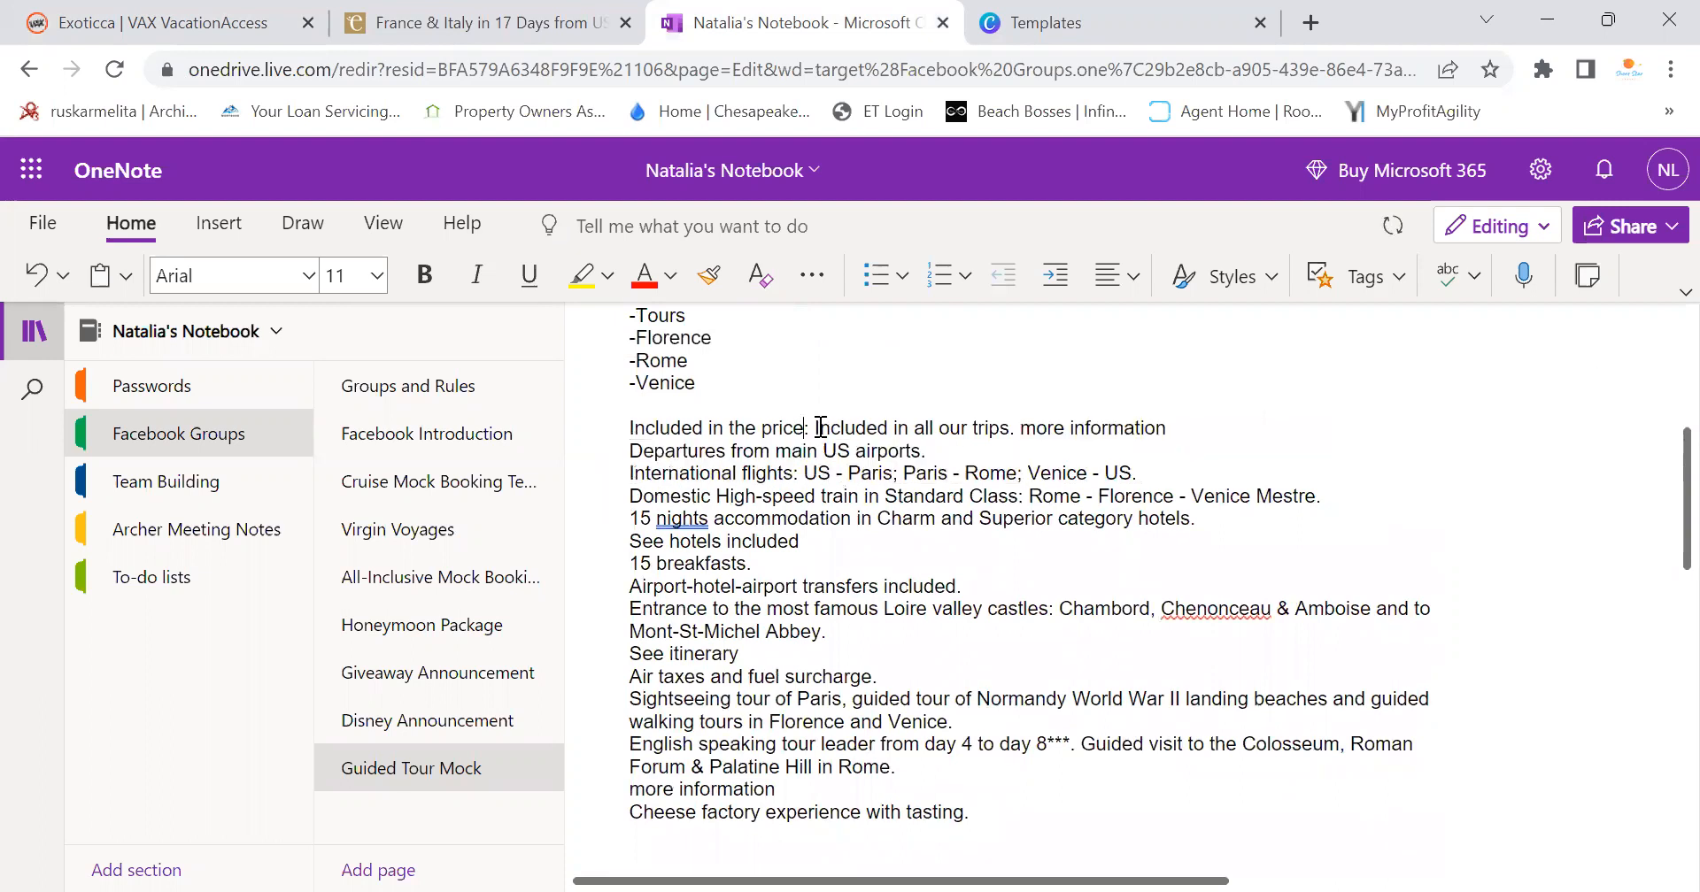
{"action": "left_click_drag", "start_coordinate": [1001, 425], "coordinate": [1133, 470]}
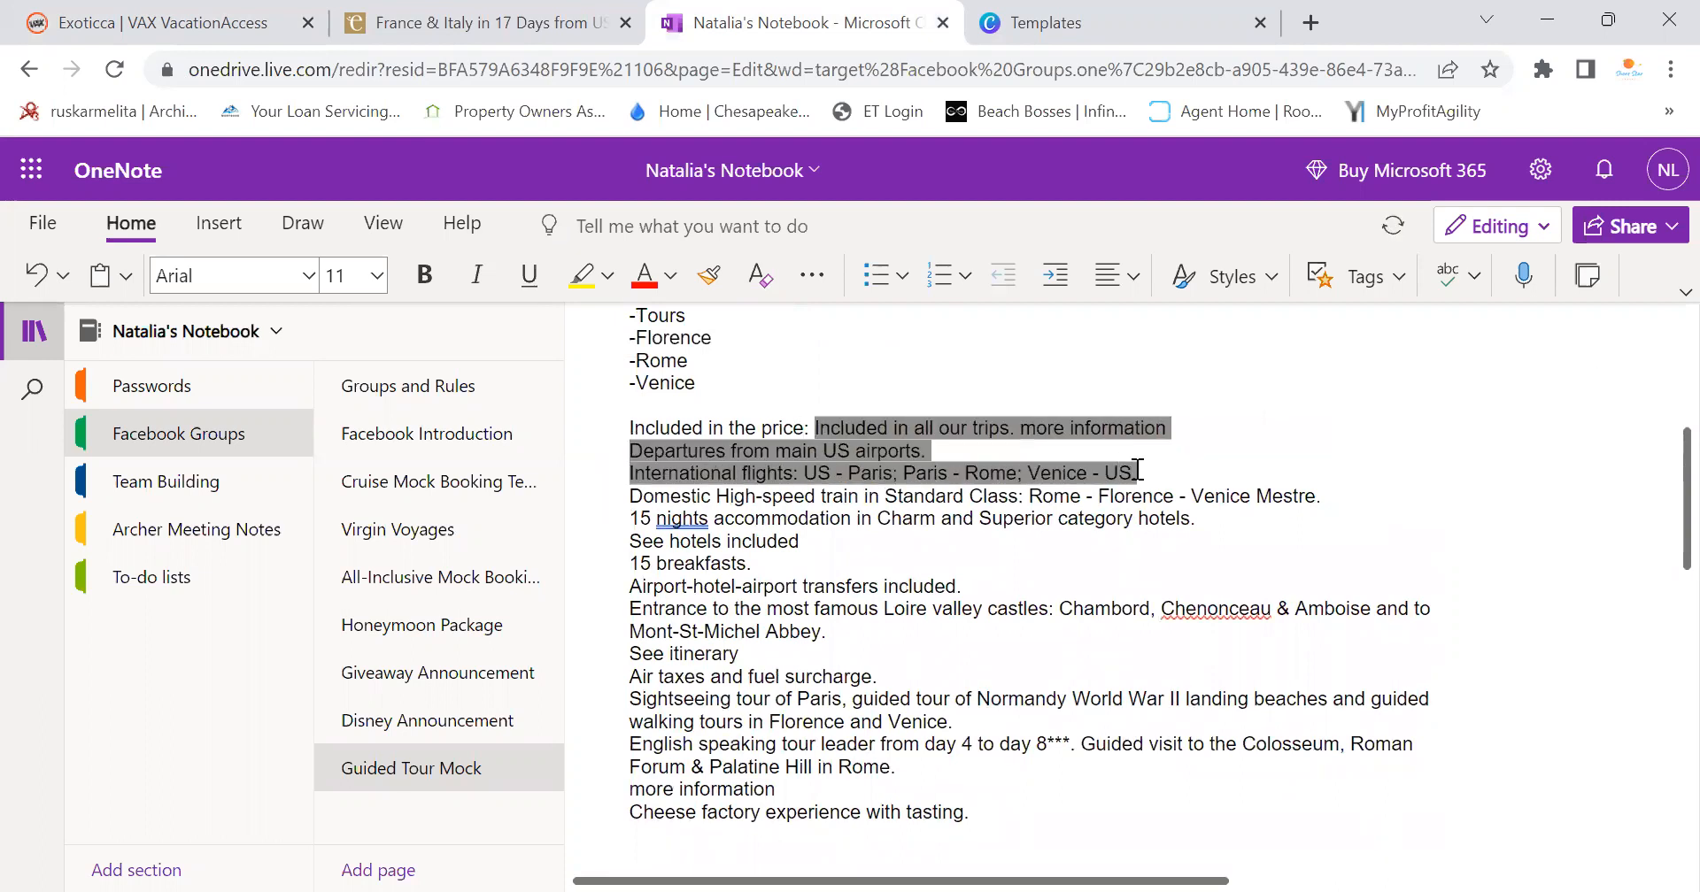
{"action": "key", "text": "Delete"}
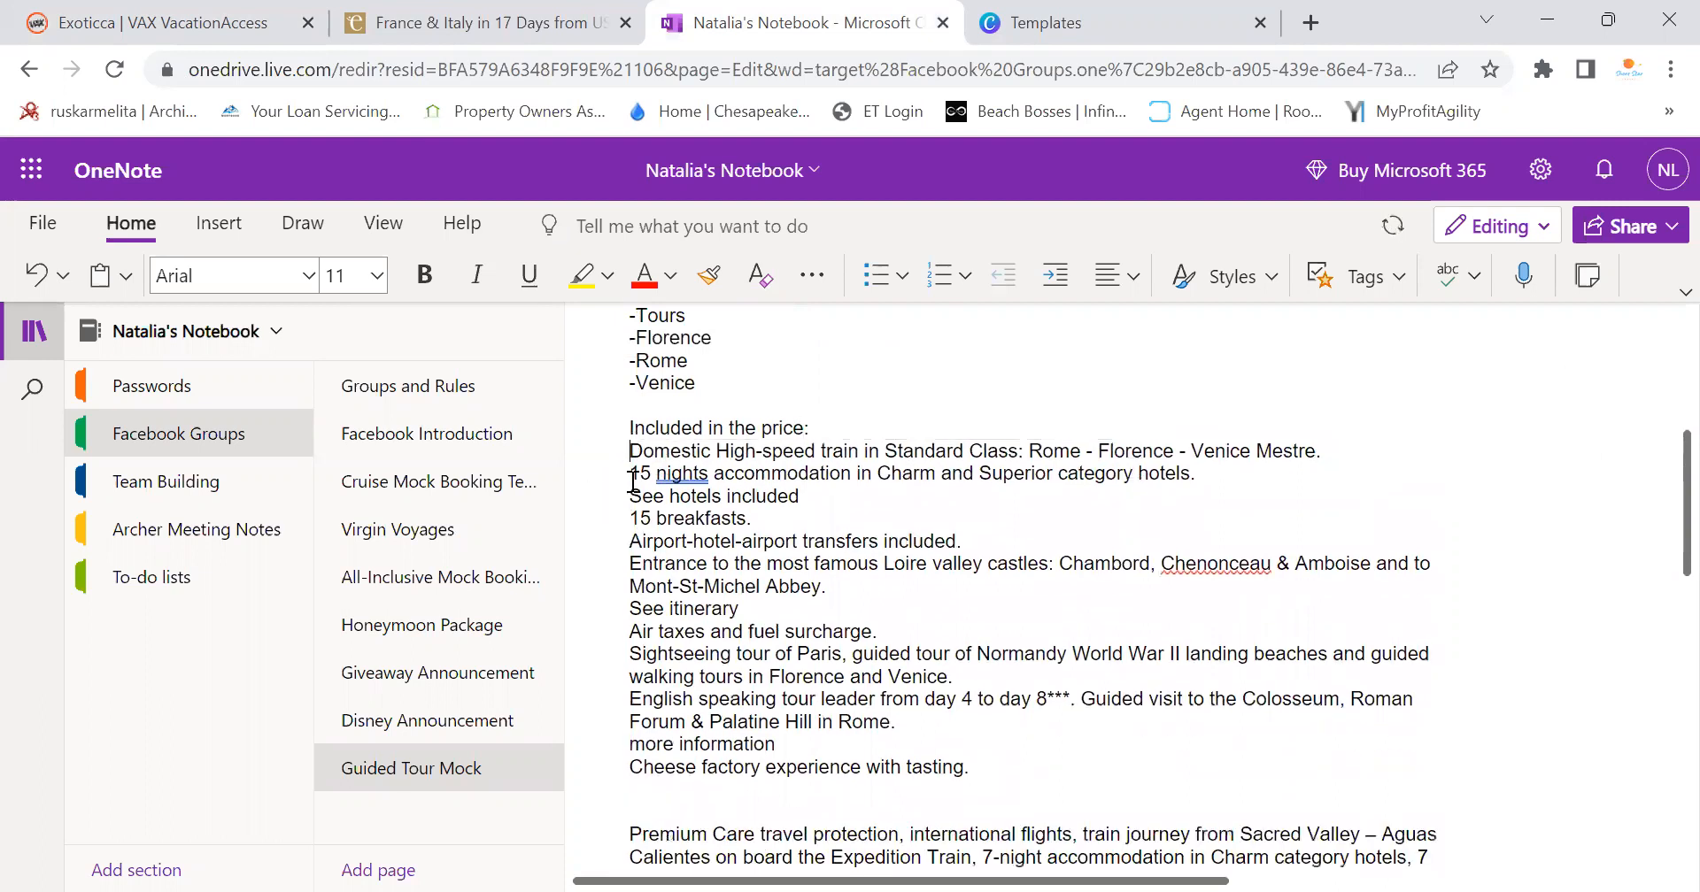
{"action": "key", "text": "Delete"}
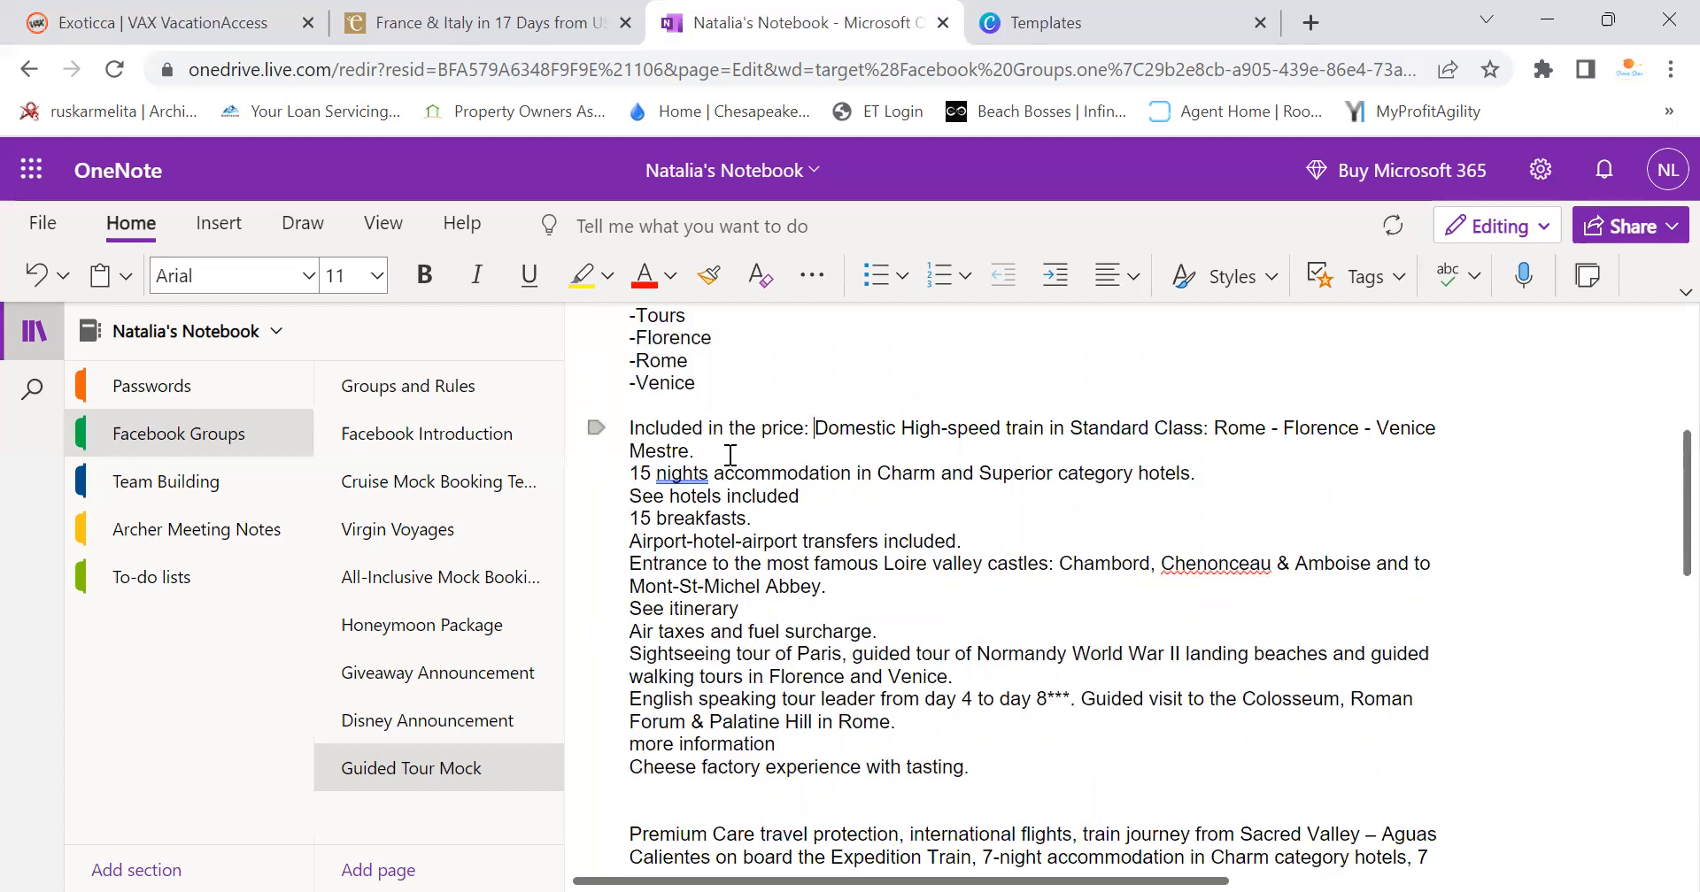
{"action": "left_click_drag", "start_coordinate": [1180, 473], "coordinate": [739, 501]}
{"action": "left_click_drag", "start_coordinate": [629, 473], "coordinate": [752, 522]}
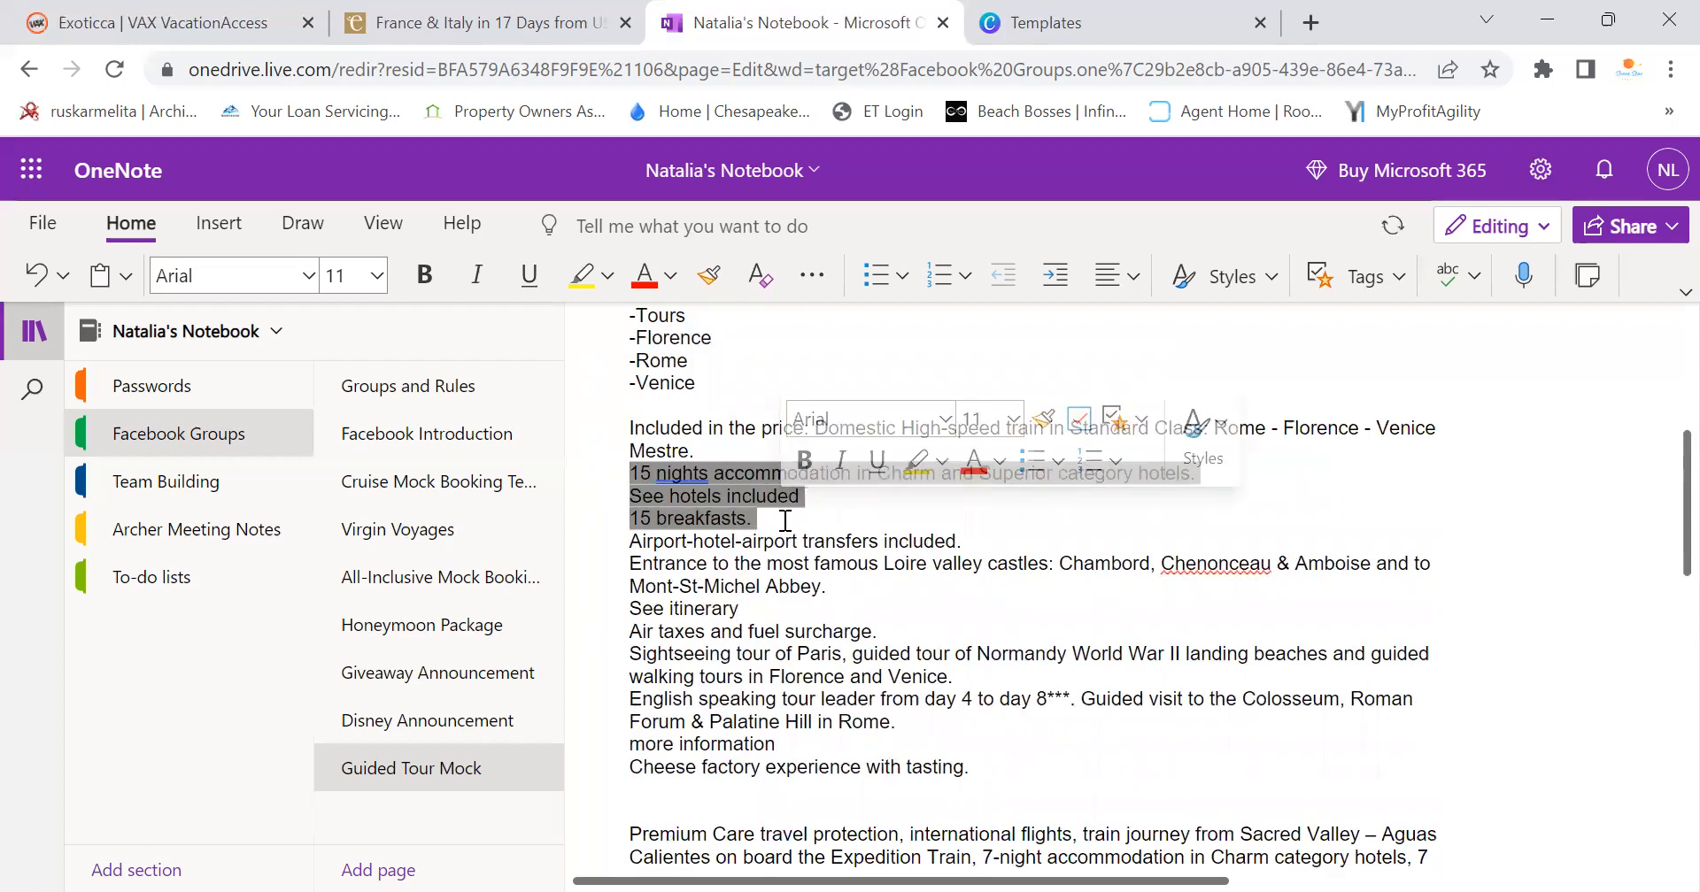
{"action": "key", "text": "BackSpace"}
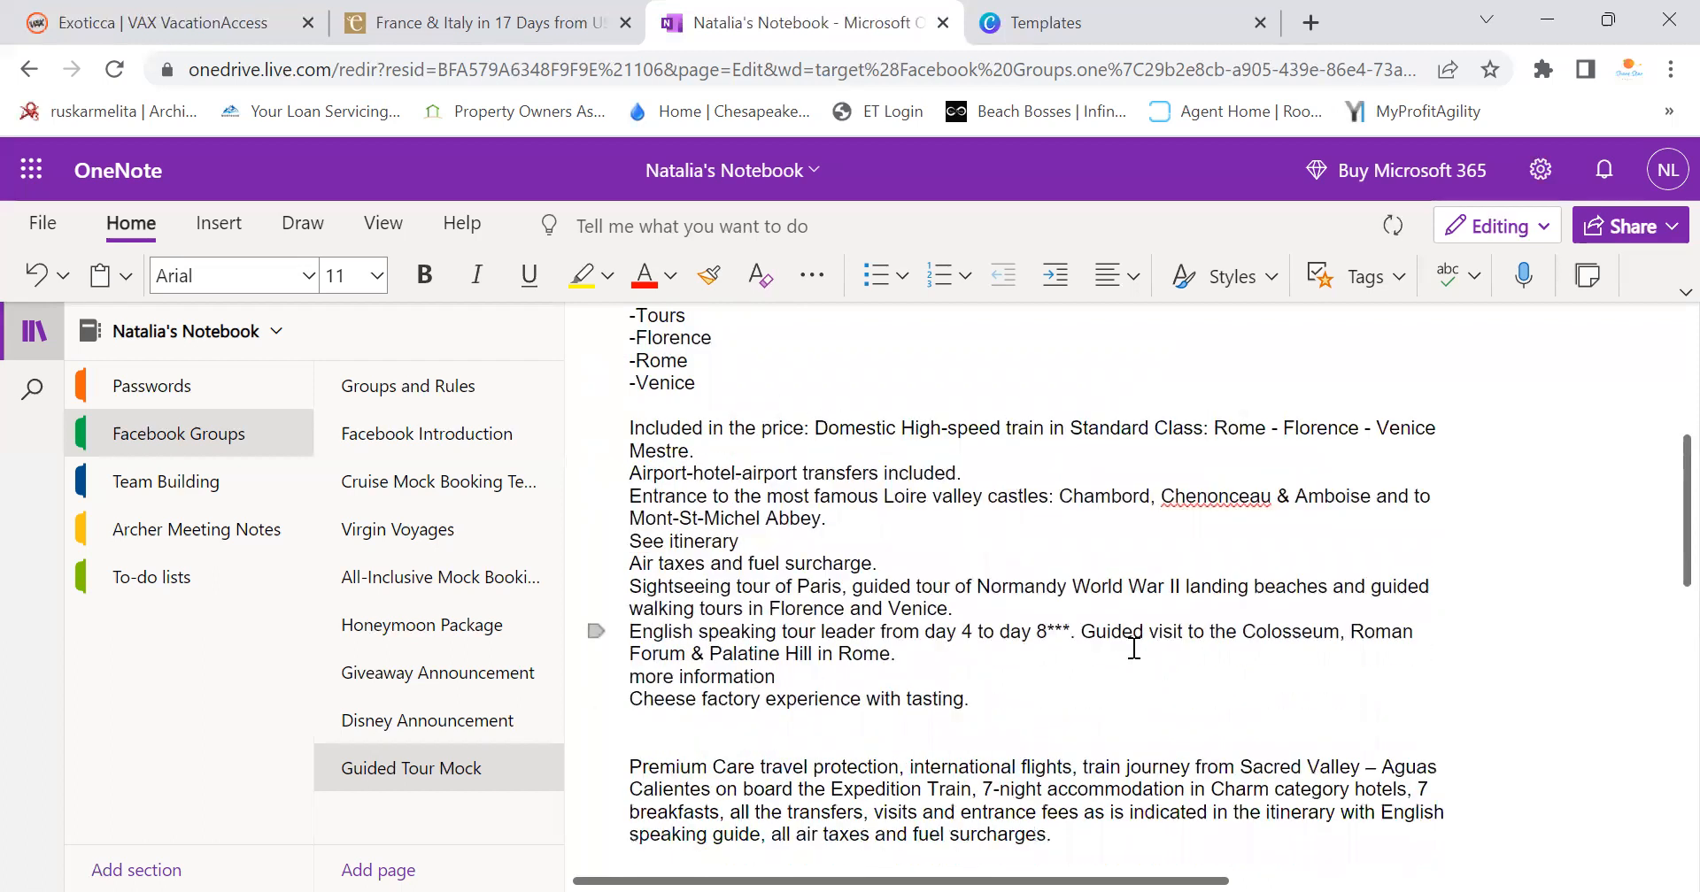
{"action": "type", "text": "Premium "}
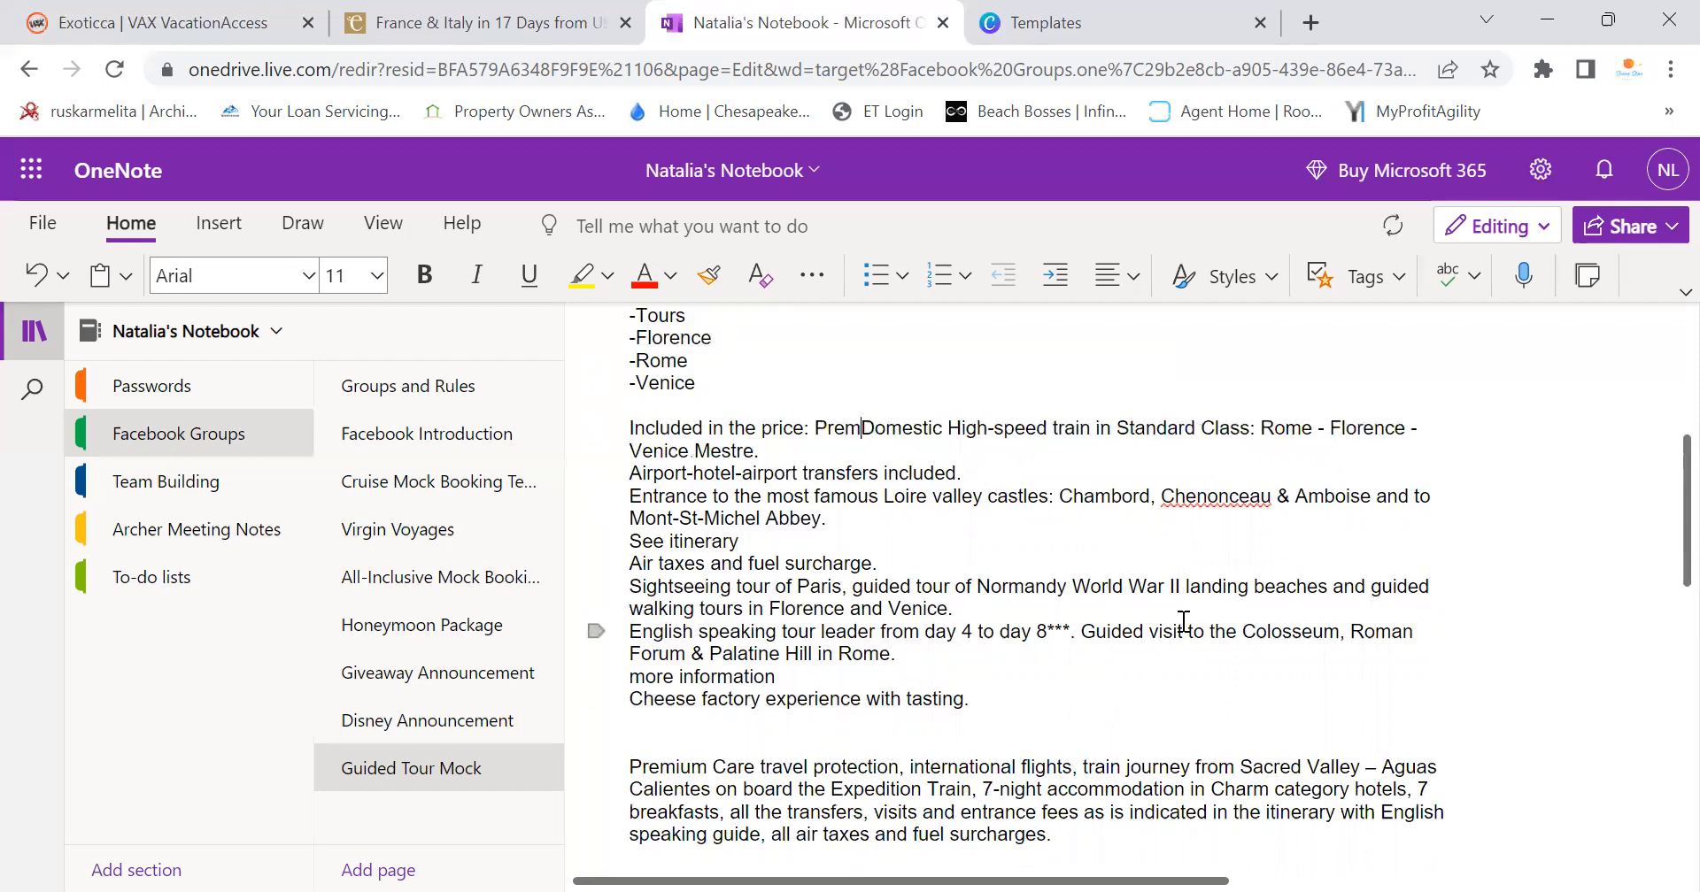
{"action": "type", "text": "Care travel "}
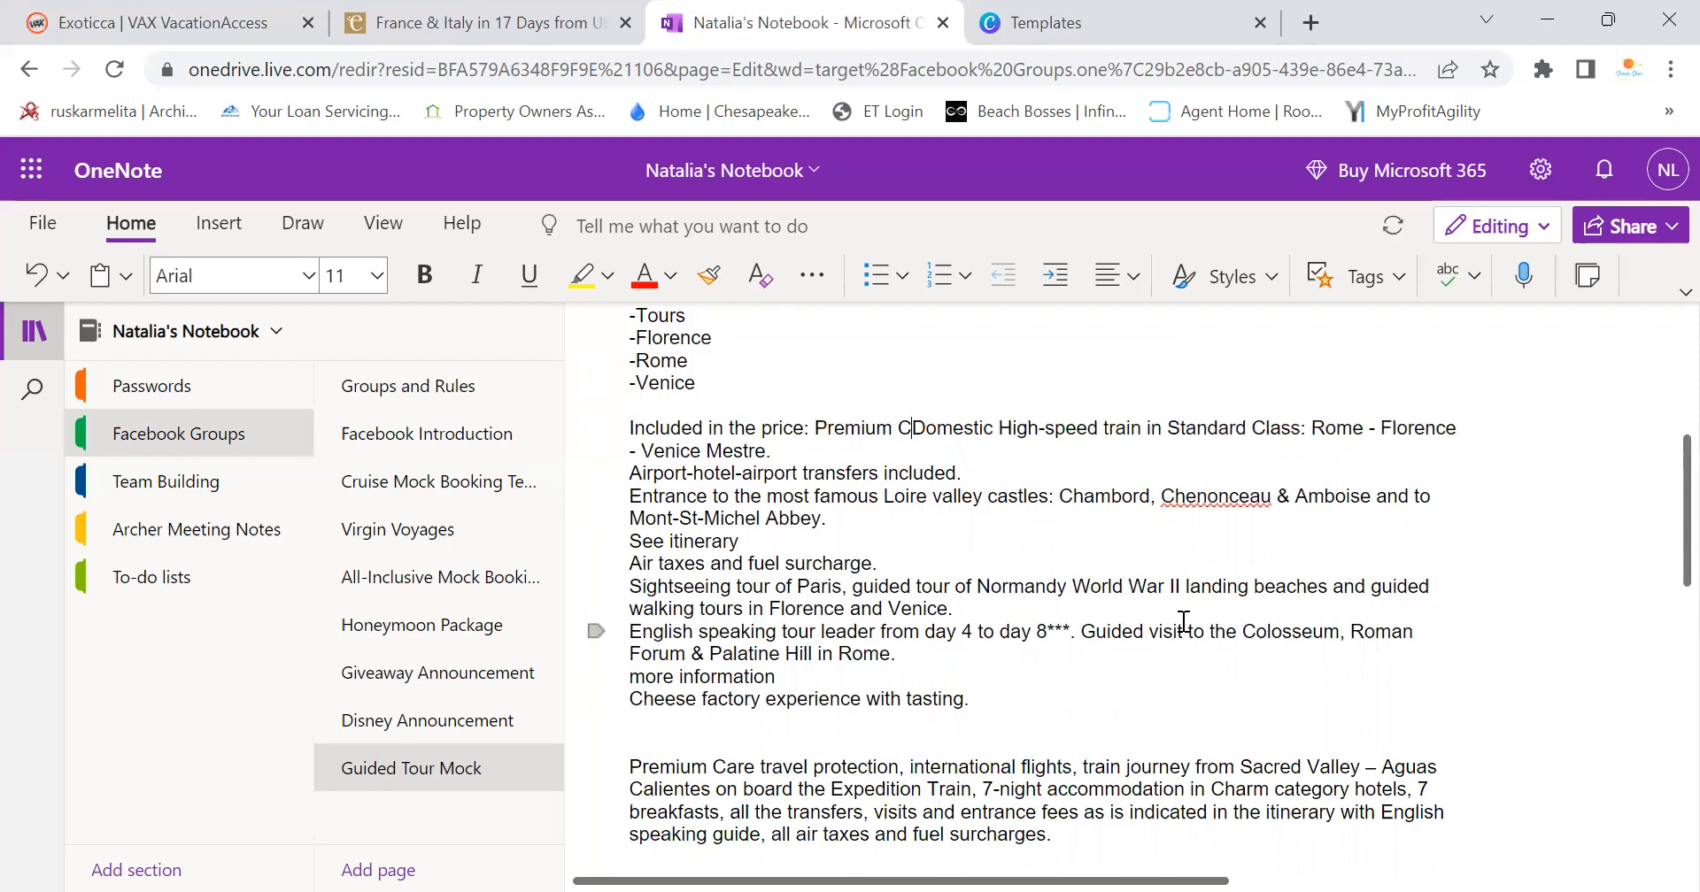
{"action": "type", "text": "protection,"}
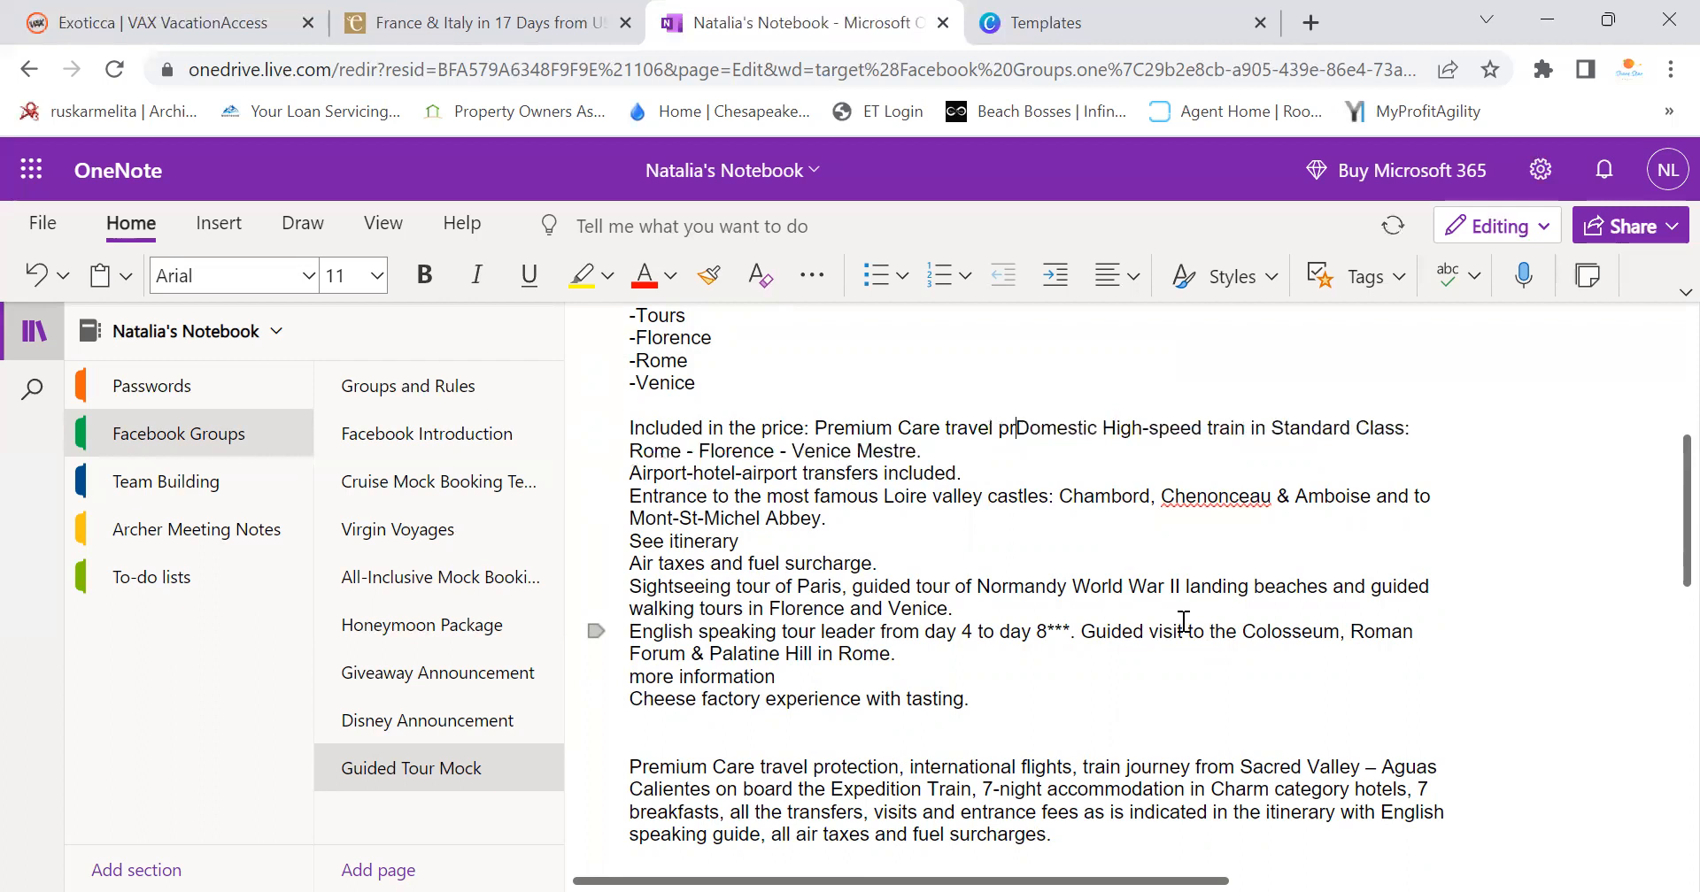
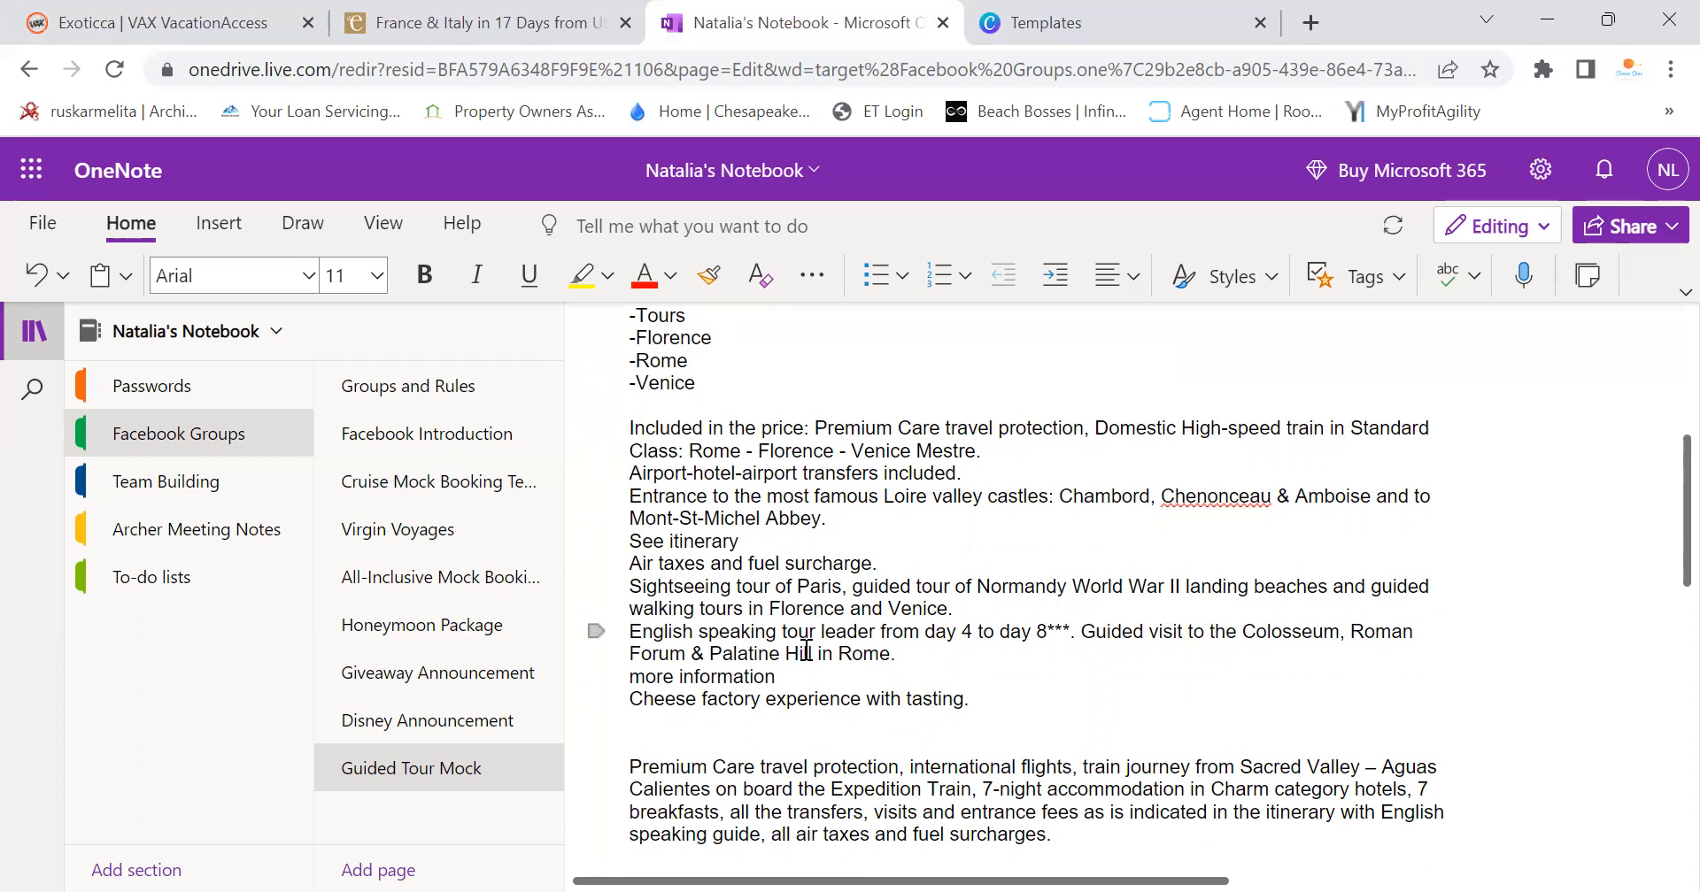
Join the train, transfers and Loire castles lines into one comma-separated run
{"action": "key", "text": "BackSpace"}
{"action": "key", "text": "BackSpace"}
{"action": "type", "text": ","}
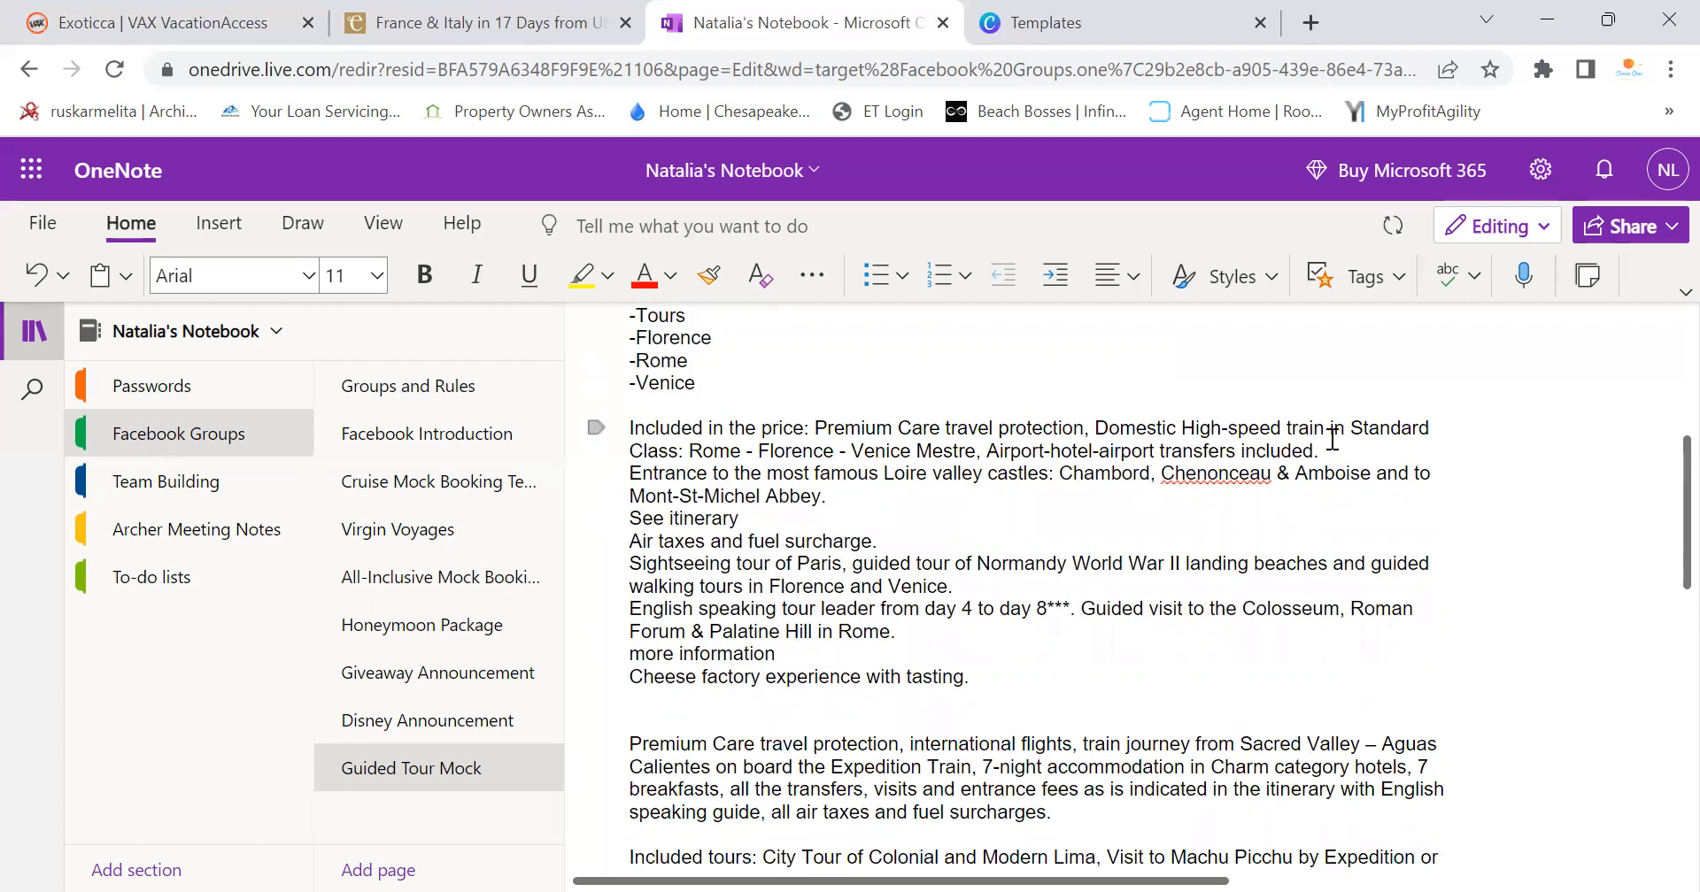
{"action": "left_click_drag", "start_coordinate": [1331, 439], "coordinate": [1250, 455]}
{"action": "type", "text": "i"}
{"action": "scroll", "coordinate": [1081, 600], "scroll_direction": "down", "scroll_amount": 6}
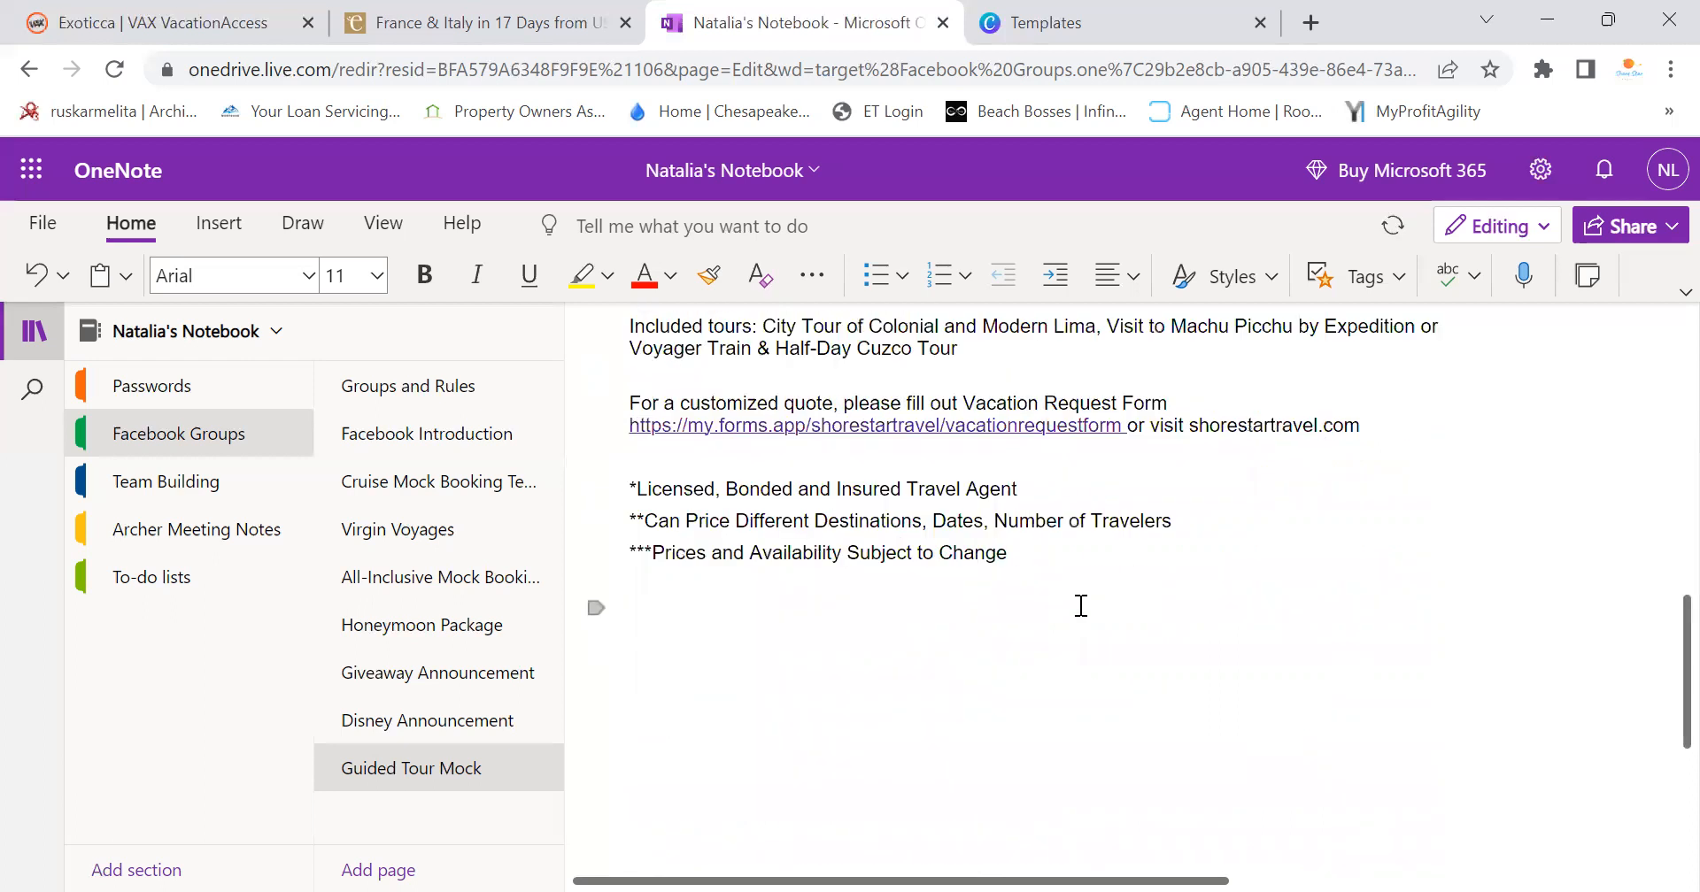
{"action": "scroll", "coordinate": [1081, 605], "scroll_direction": "up", "scroll_amount": 3}
{"action": "scroll", "coordinate": [775, 428], "scroll_direction": "up", "scroll_amount": 3}
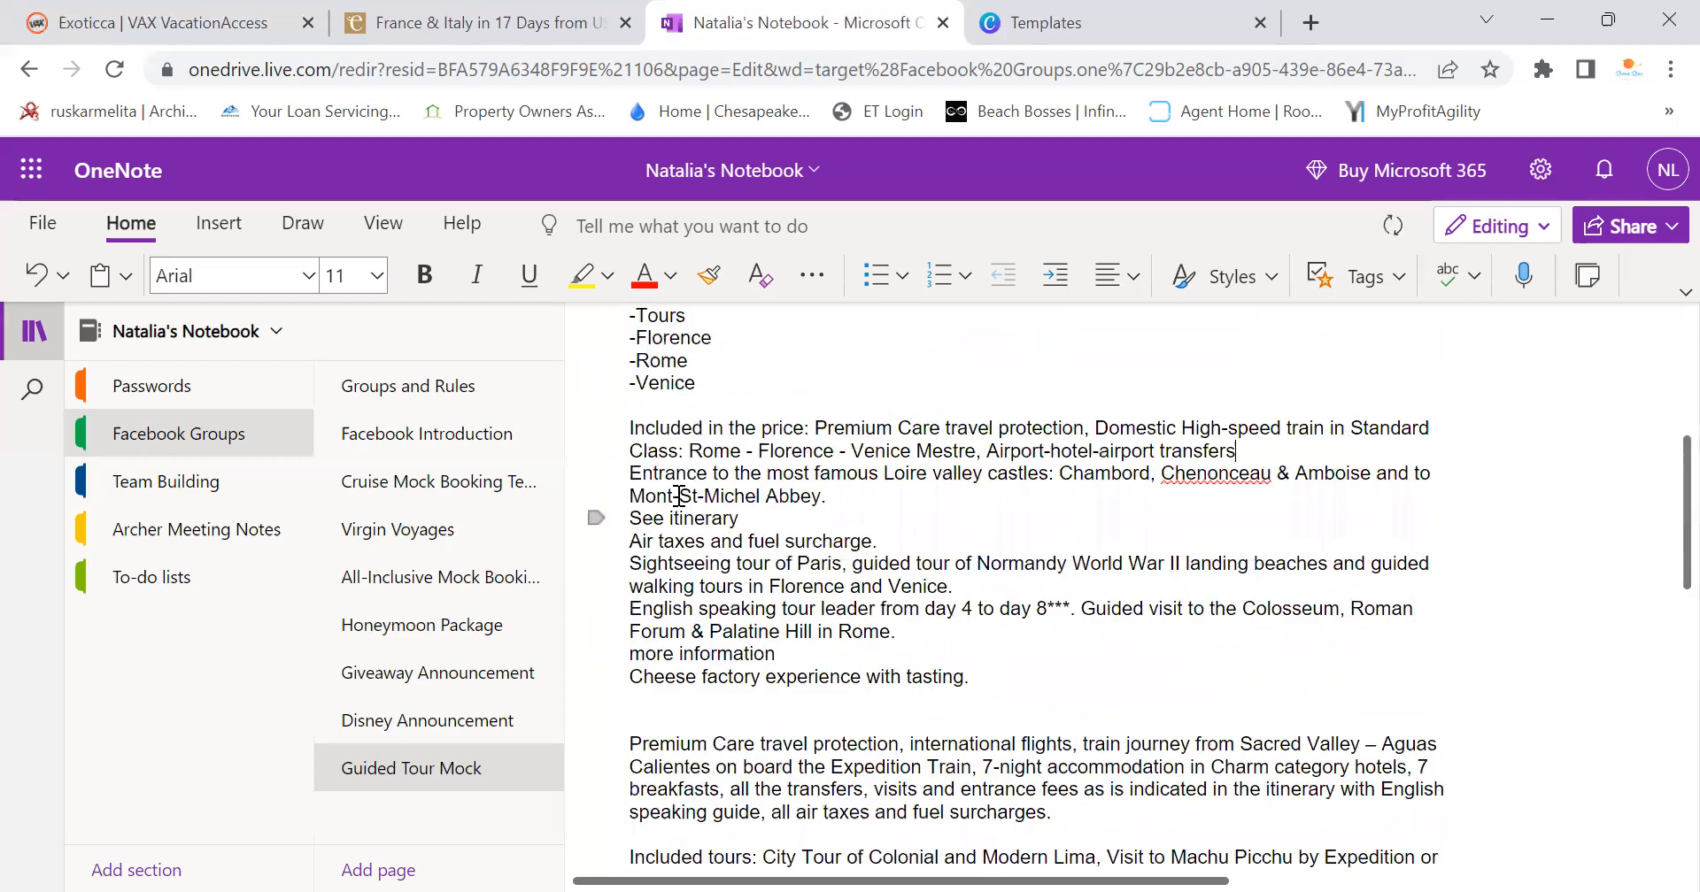
{"action": "left_click", "coordinate": [631, 478]}
{"action": "key", "text": "BackSpace"}
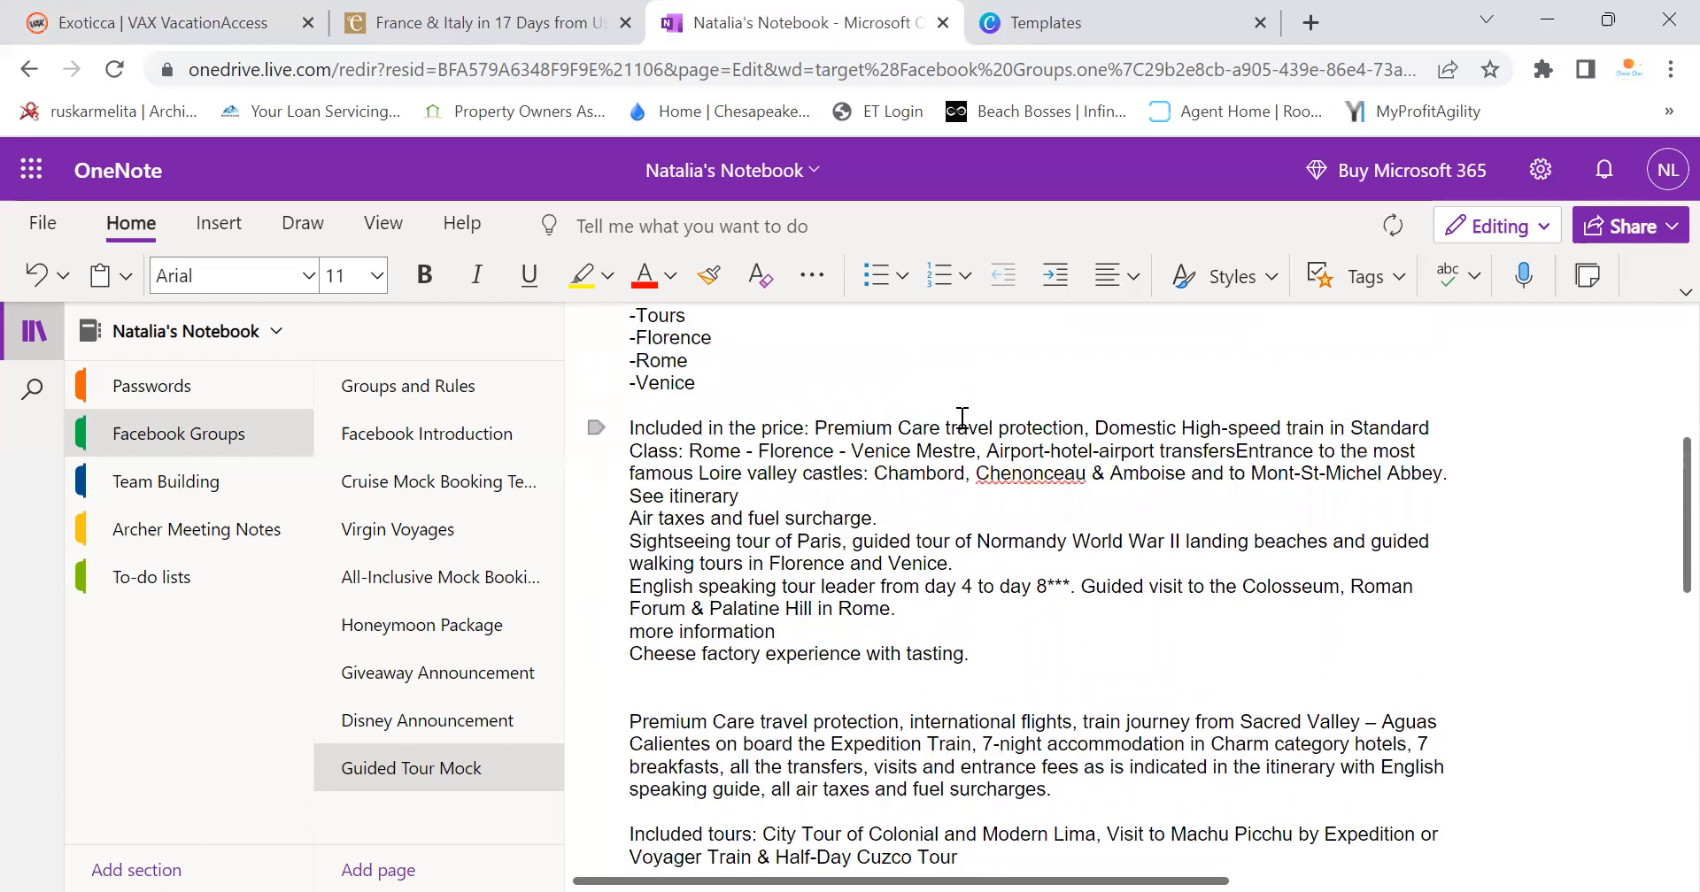
{"action": "type", "text": ","}
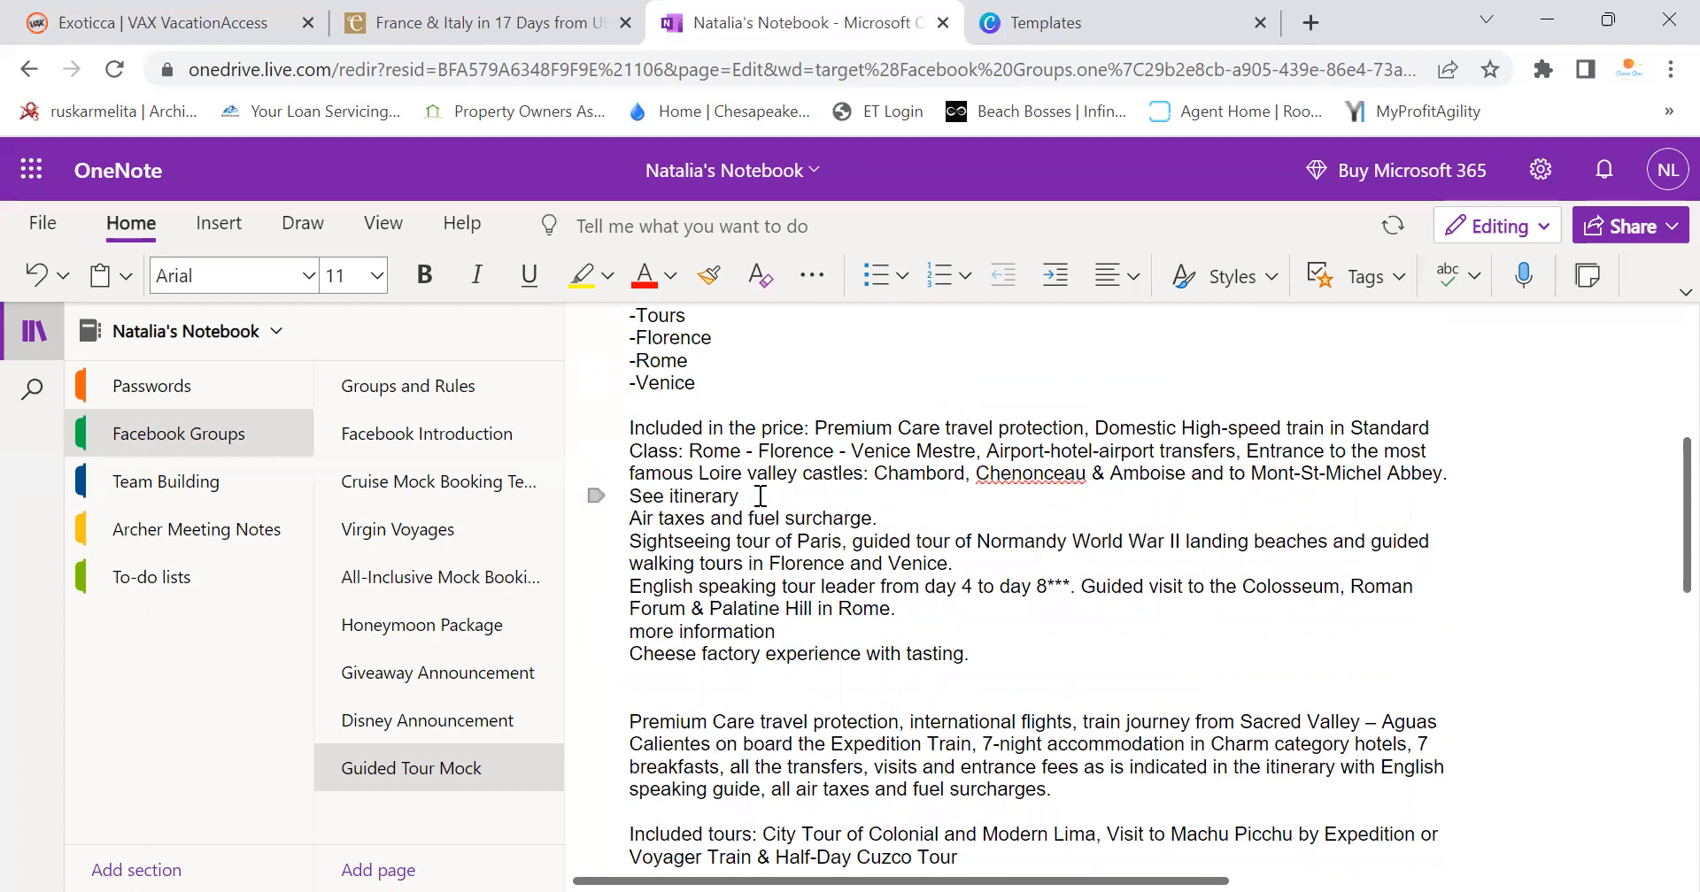
Delete the See itinerary line and join Air taxes onto the Abbey line with a comma
{"action": "left_click_drag", "start_coordinate": [761, 495], "coordinate": [630, 497]}
{"action": "key", "text": "BackSpace"}
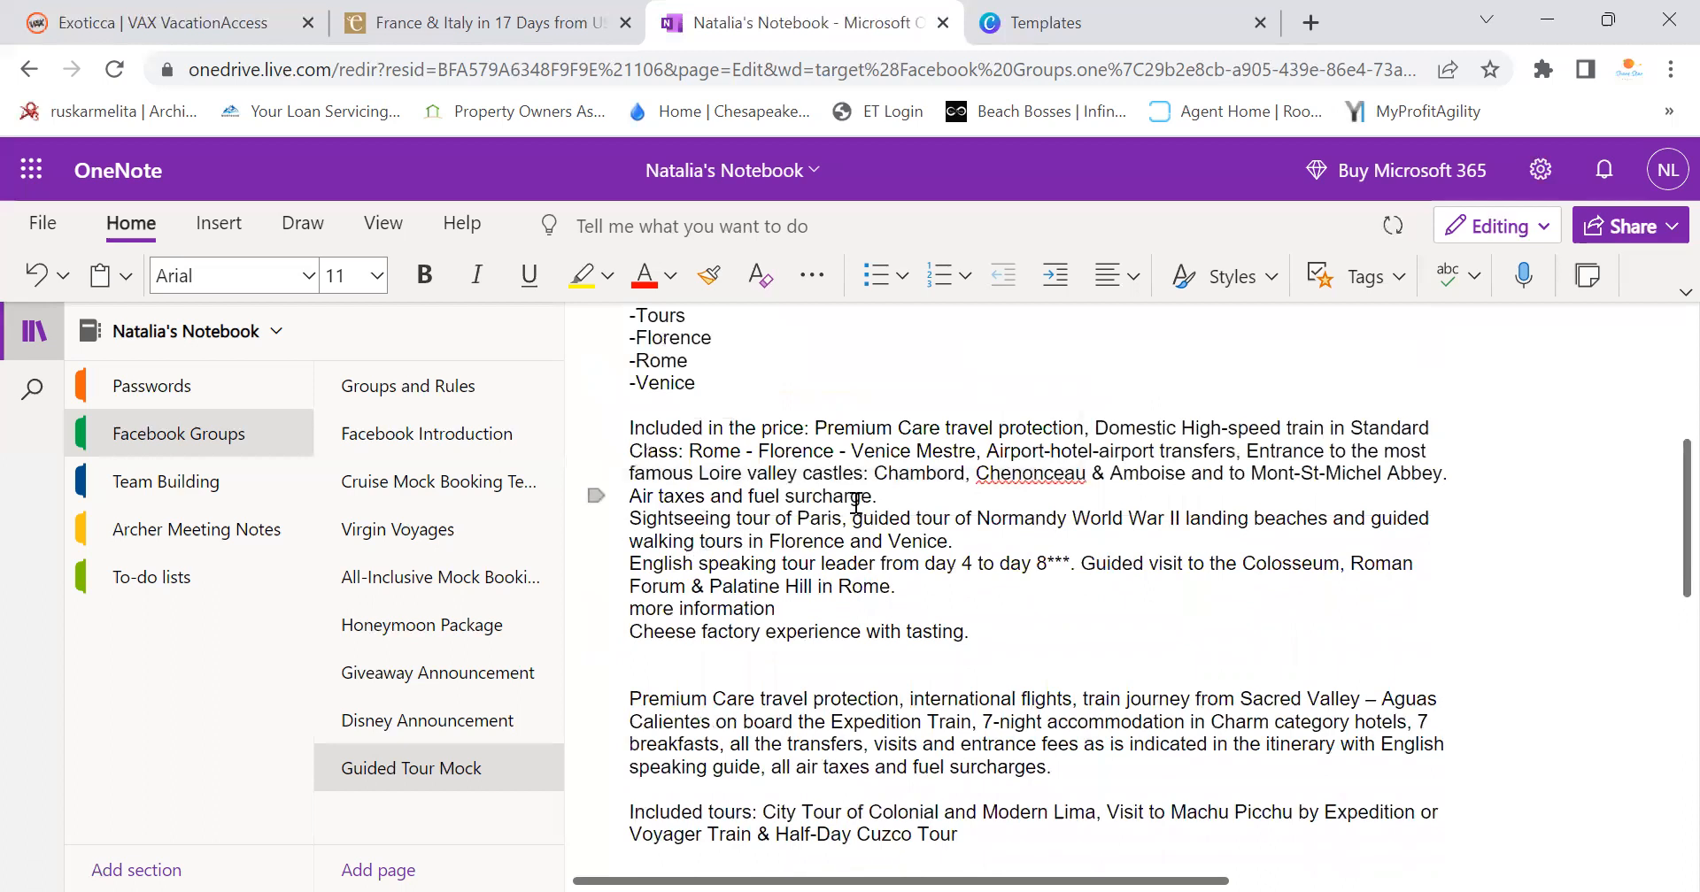
{"action": "key", "text": "BackSpace"}
{"action": "type", "text": ", Air taxes and fuel surcharge."}
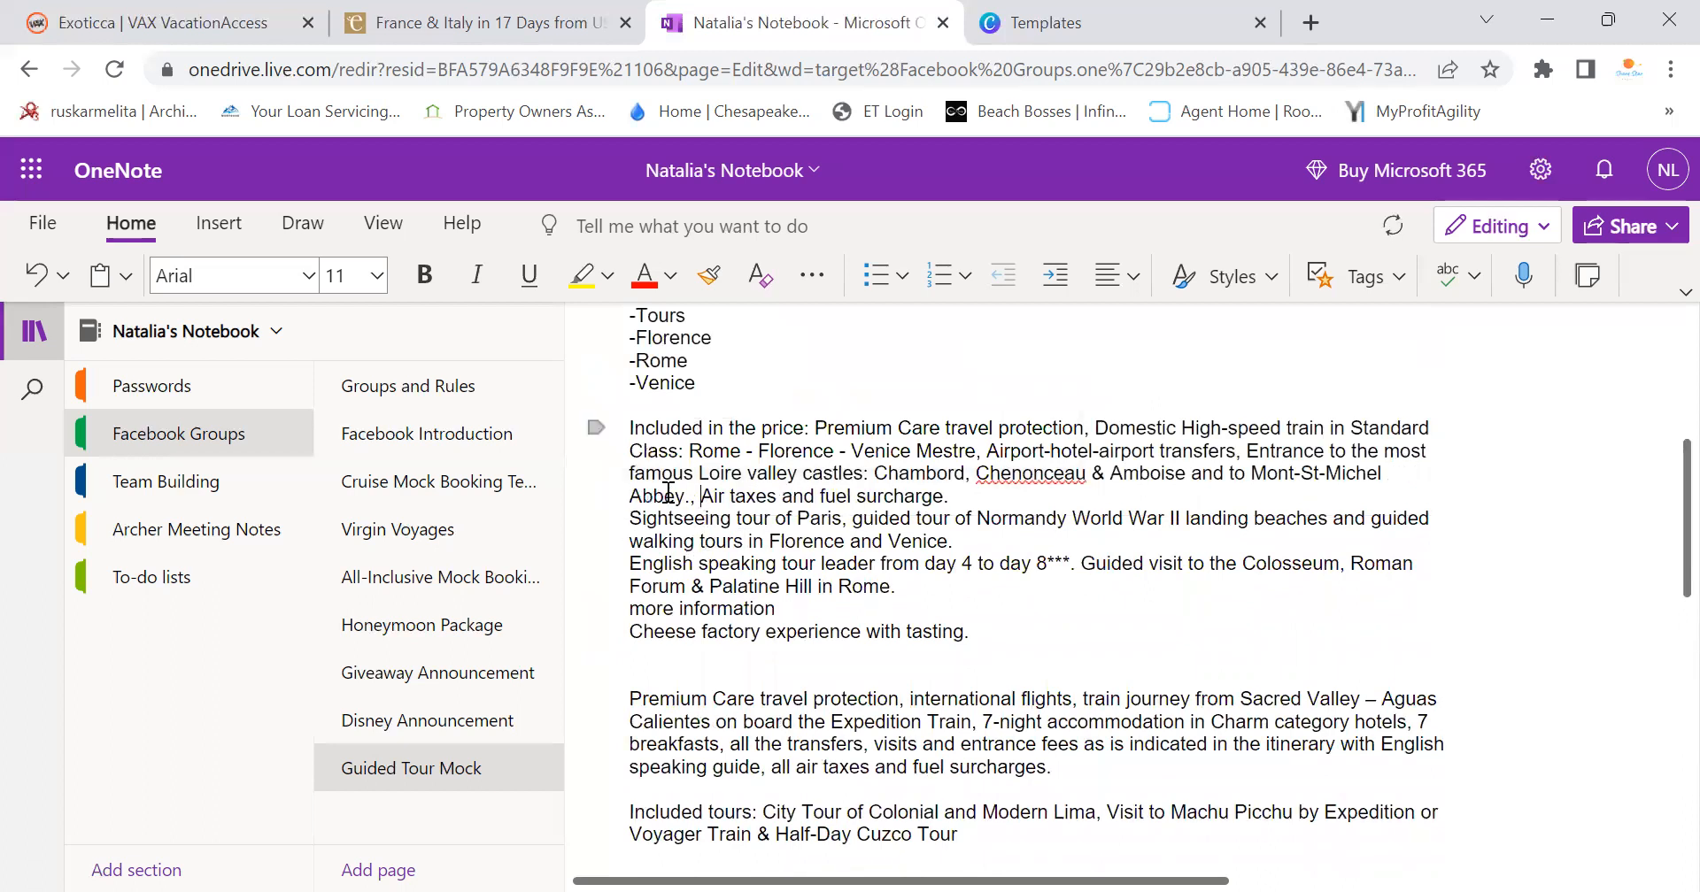
{"action": "key", "text": "BackSpace"}
{"action": "key", "text": "BackSpace"}
{"action": "key", "text": "BackSpace"}
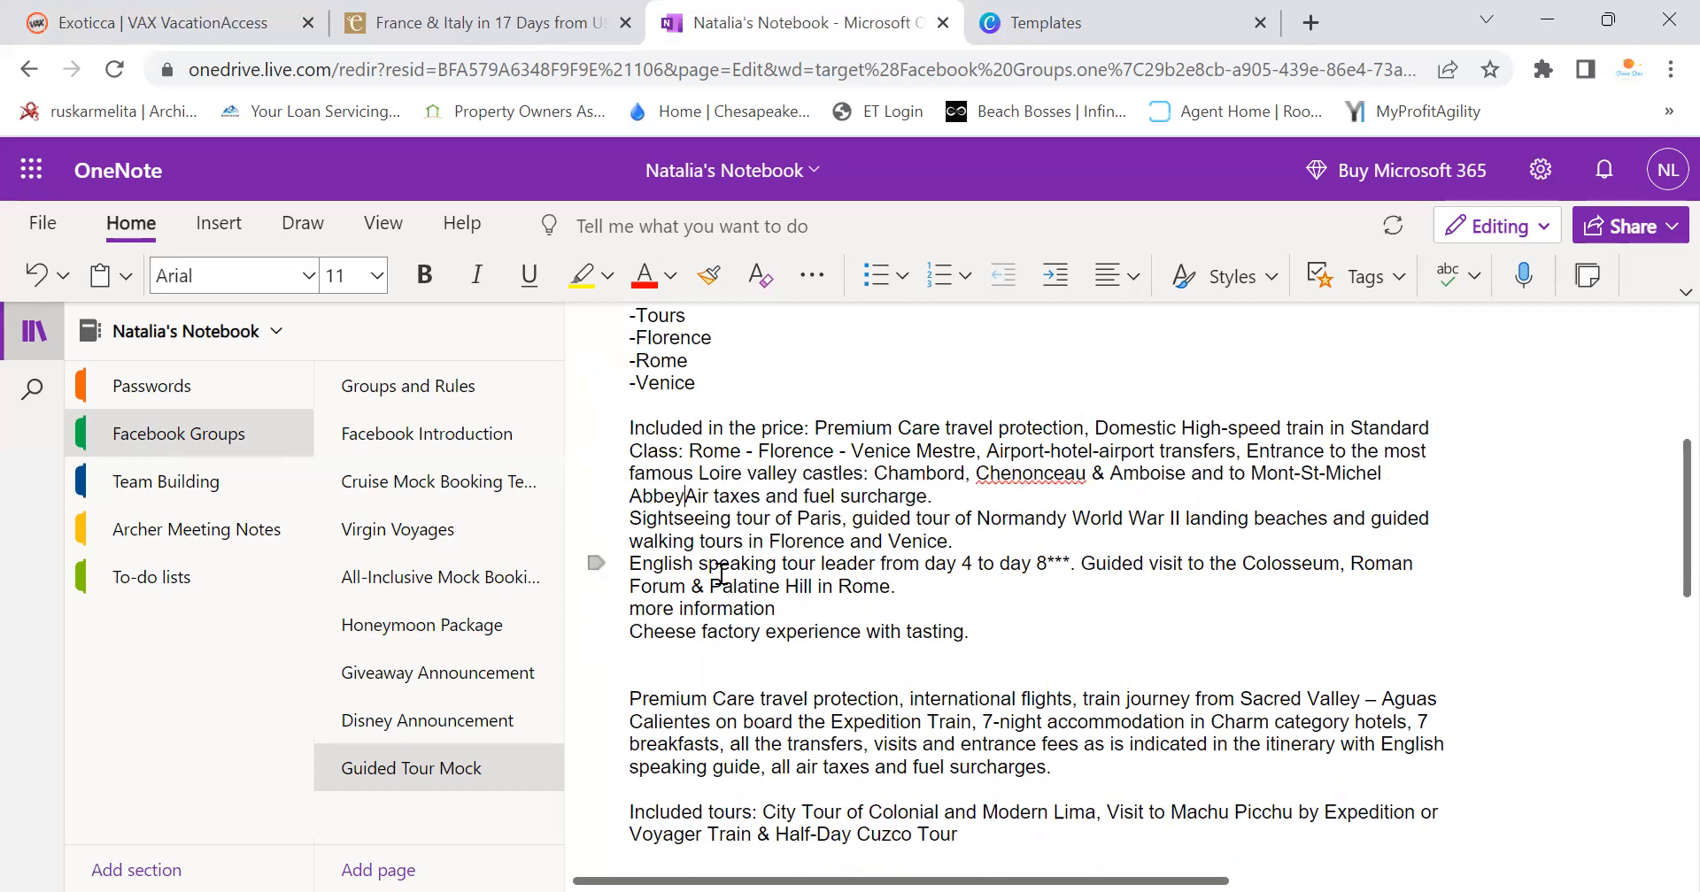
{"action": "type", "text": ","}
Drop the Paris sightseeing sentence and more information line, merging the tour leader sentence in
{"action": "left_click", "coordinate": [625, 522]}
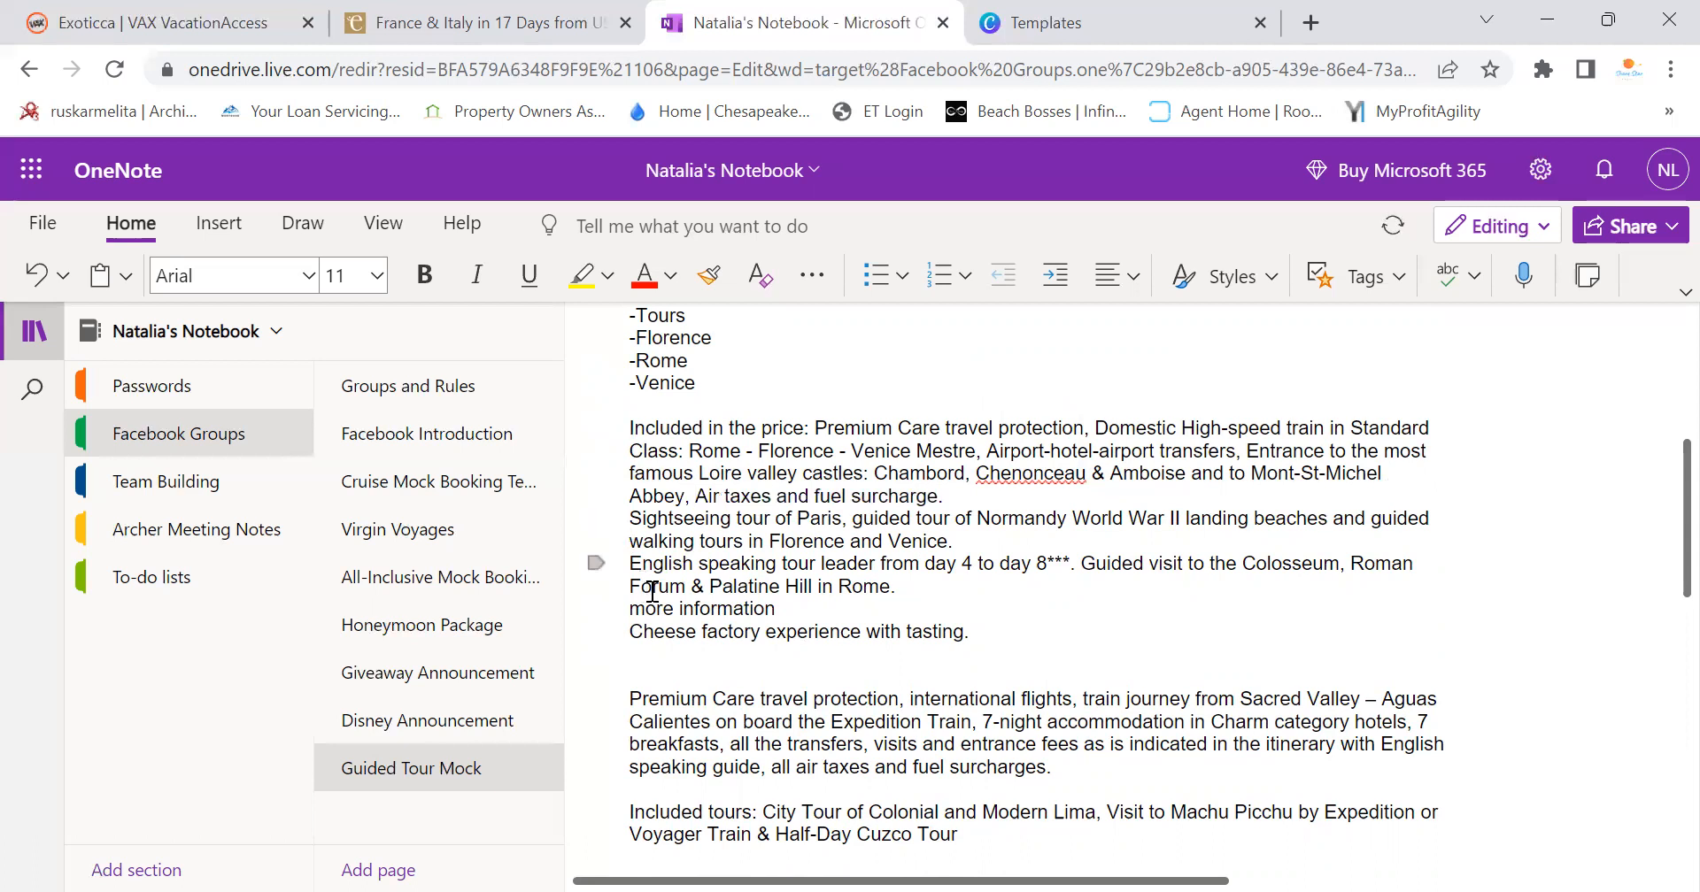
{"action": "key", "text": "BackSpace"}
{"action": "key", "text": "BackSpace"}
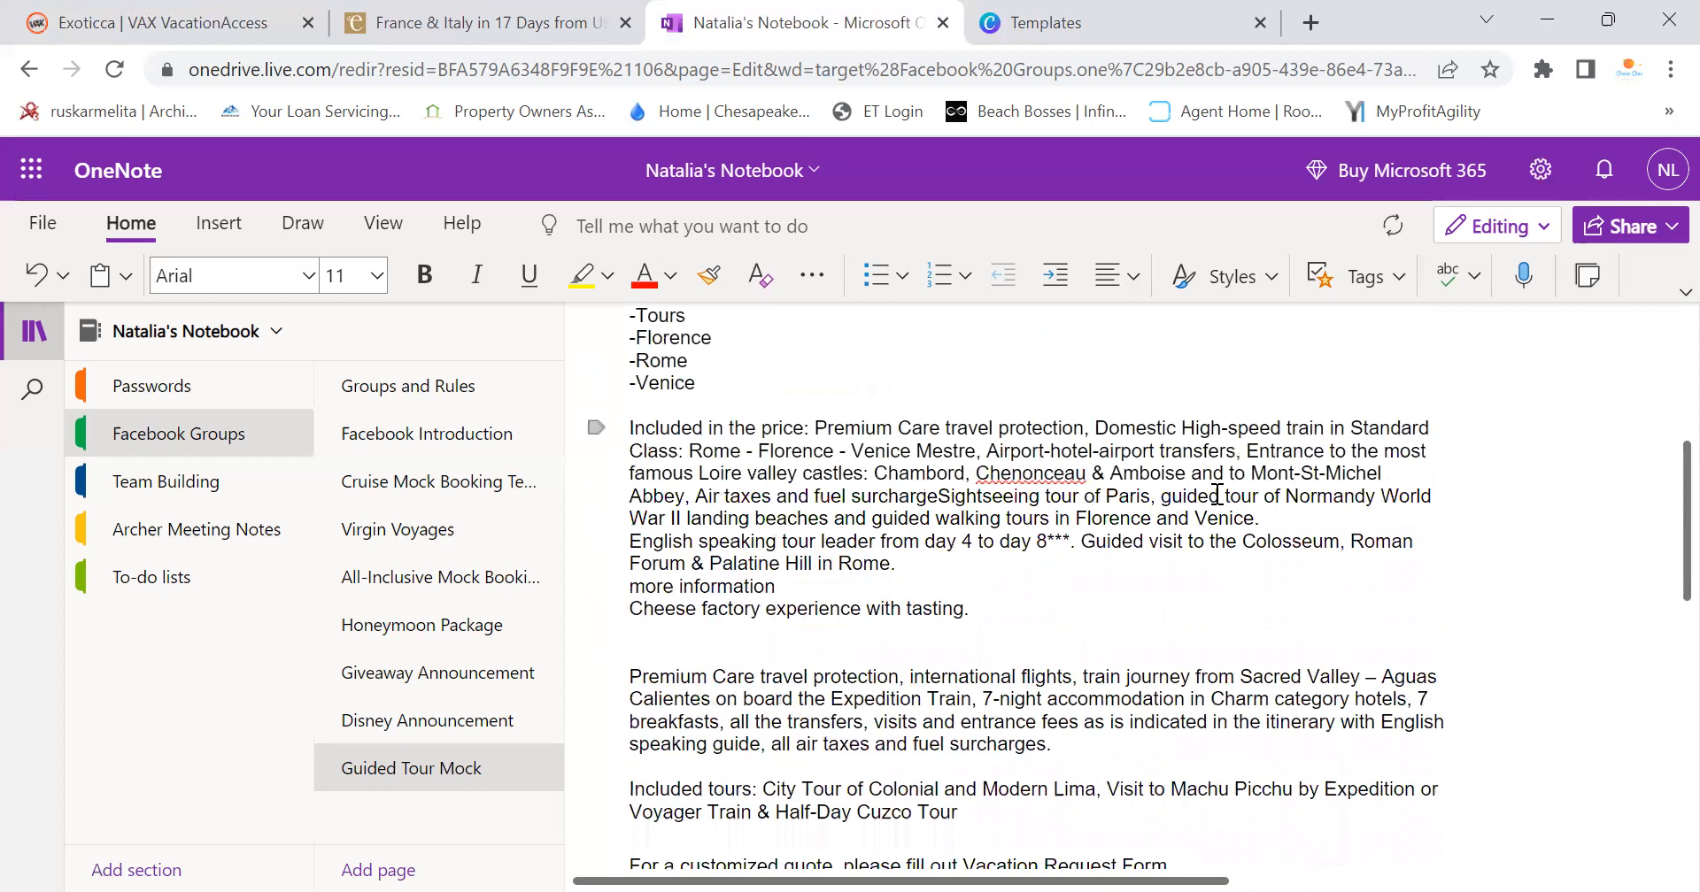
{"action": "left_click_drag", "start_coordinate": [1259, 518], "coordinate": [949, 493]}
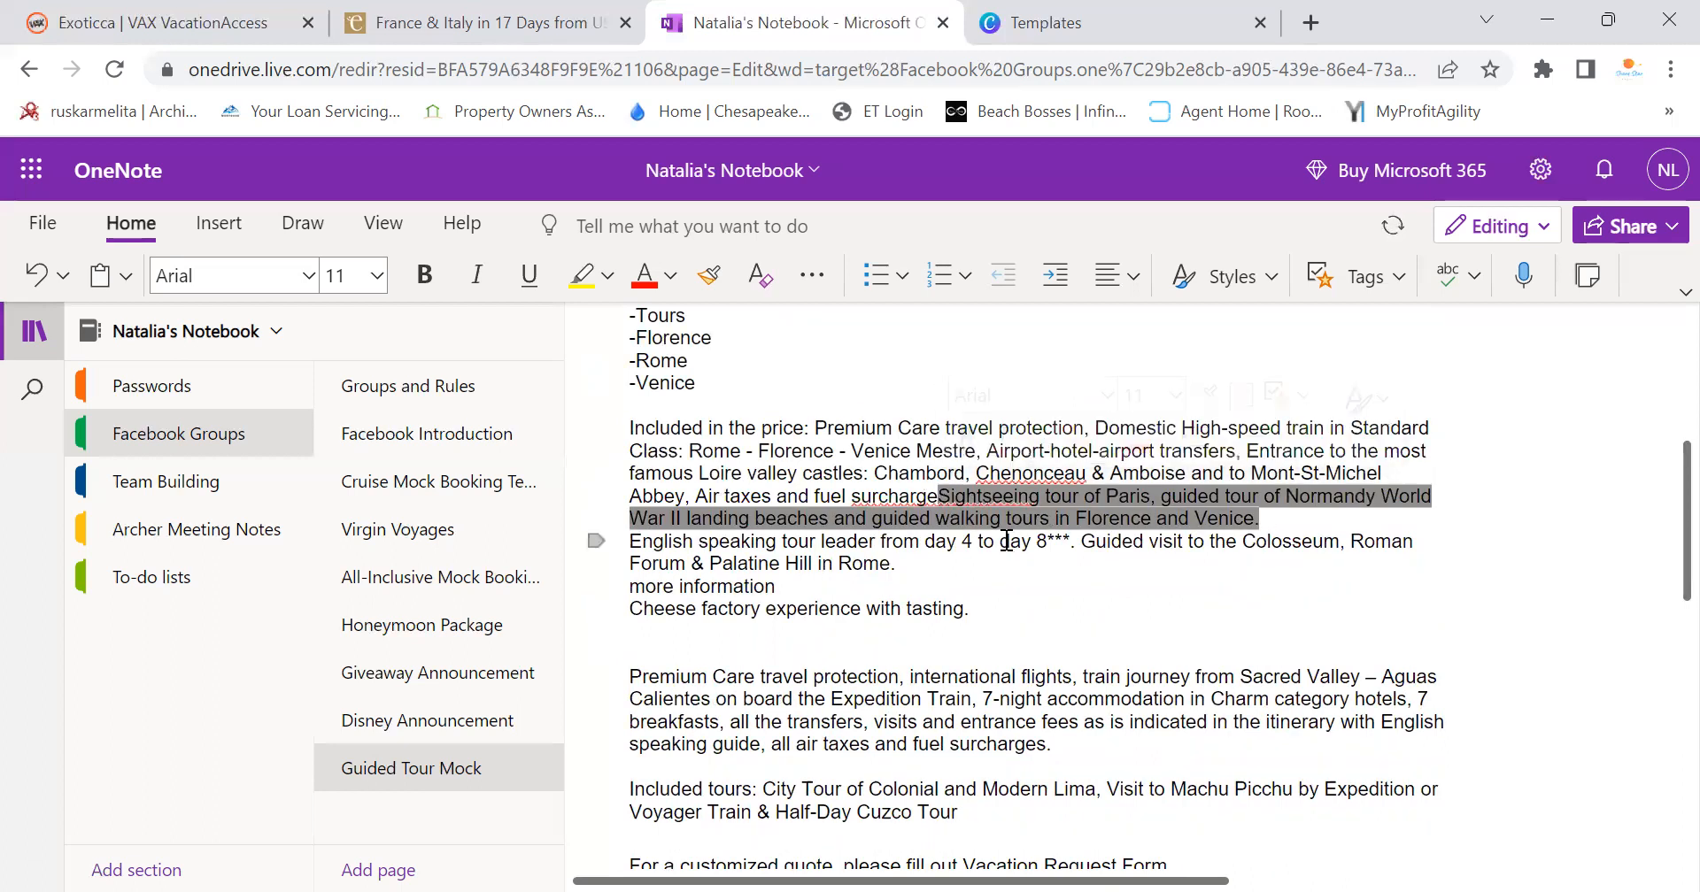
{"action": "key", "text": "Delete"}
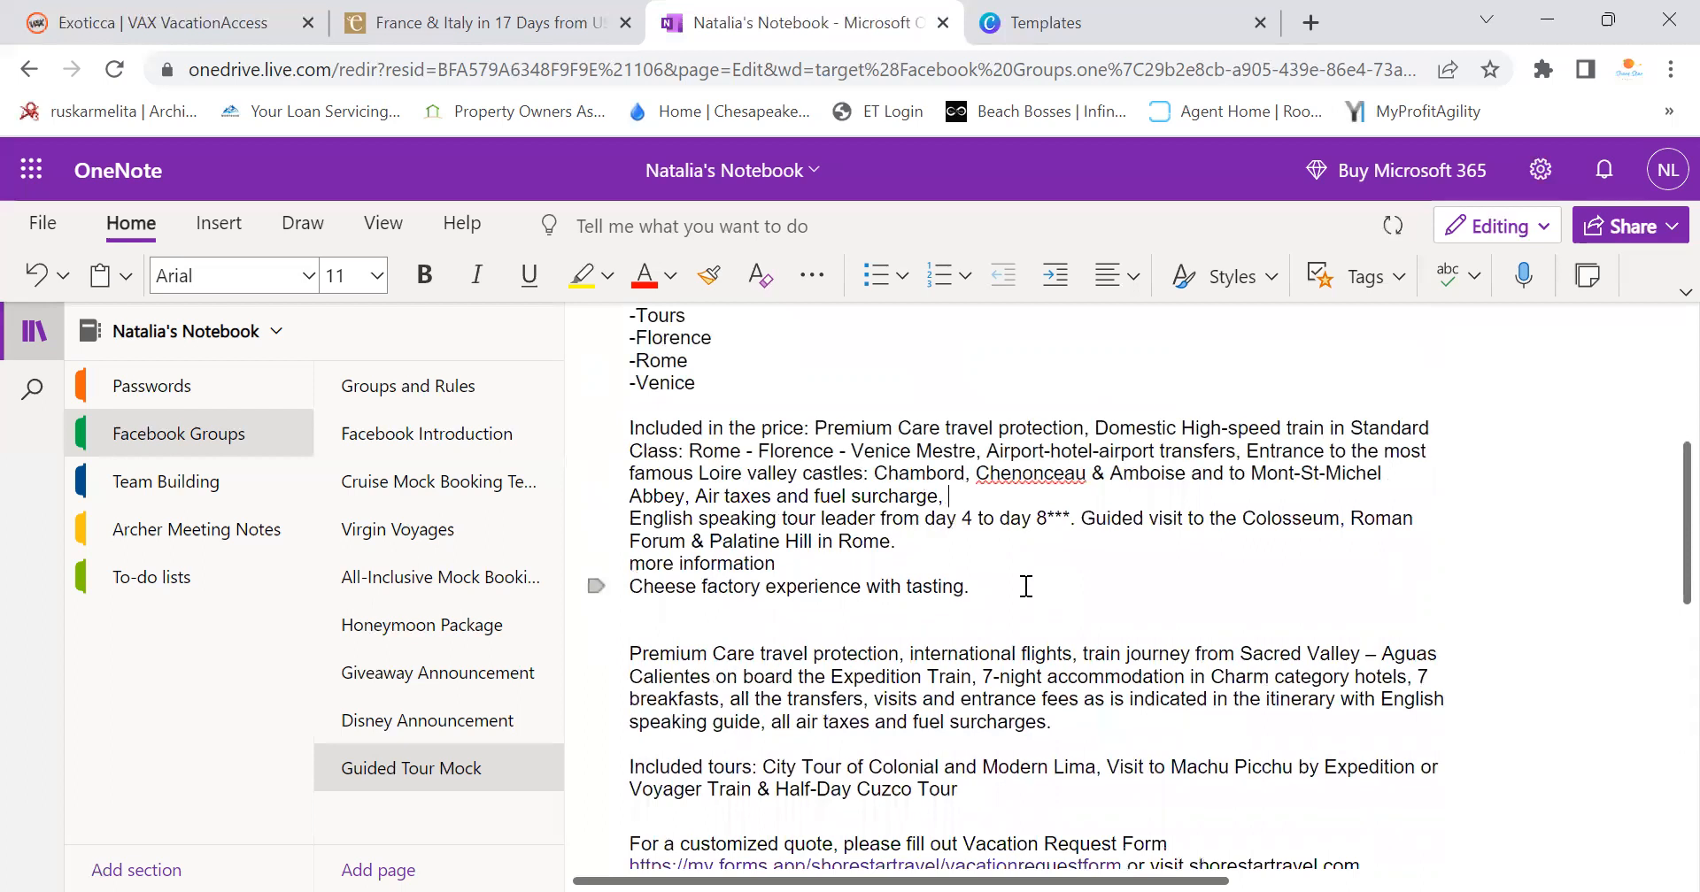
{"action": "left_click", "coordinate": [627, 518]}
{"action": "key", "text": "BackSpace"}
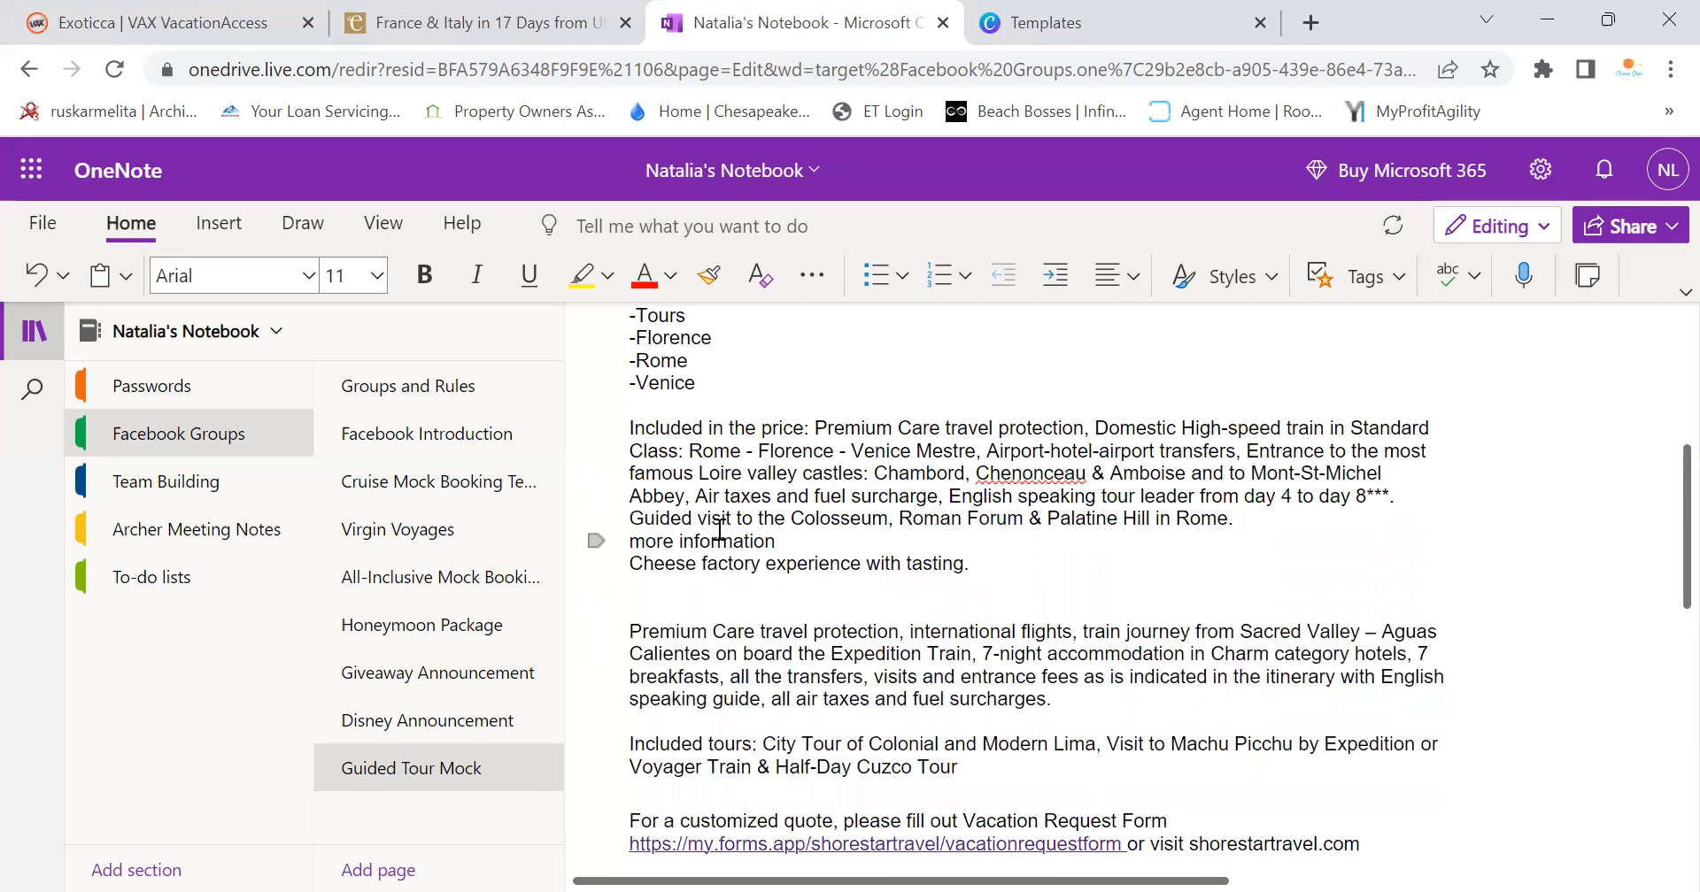
{"action": "left_click_drag", "start_coordinate": [772, 541], "coordinate": [665, 547]}
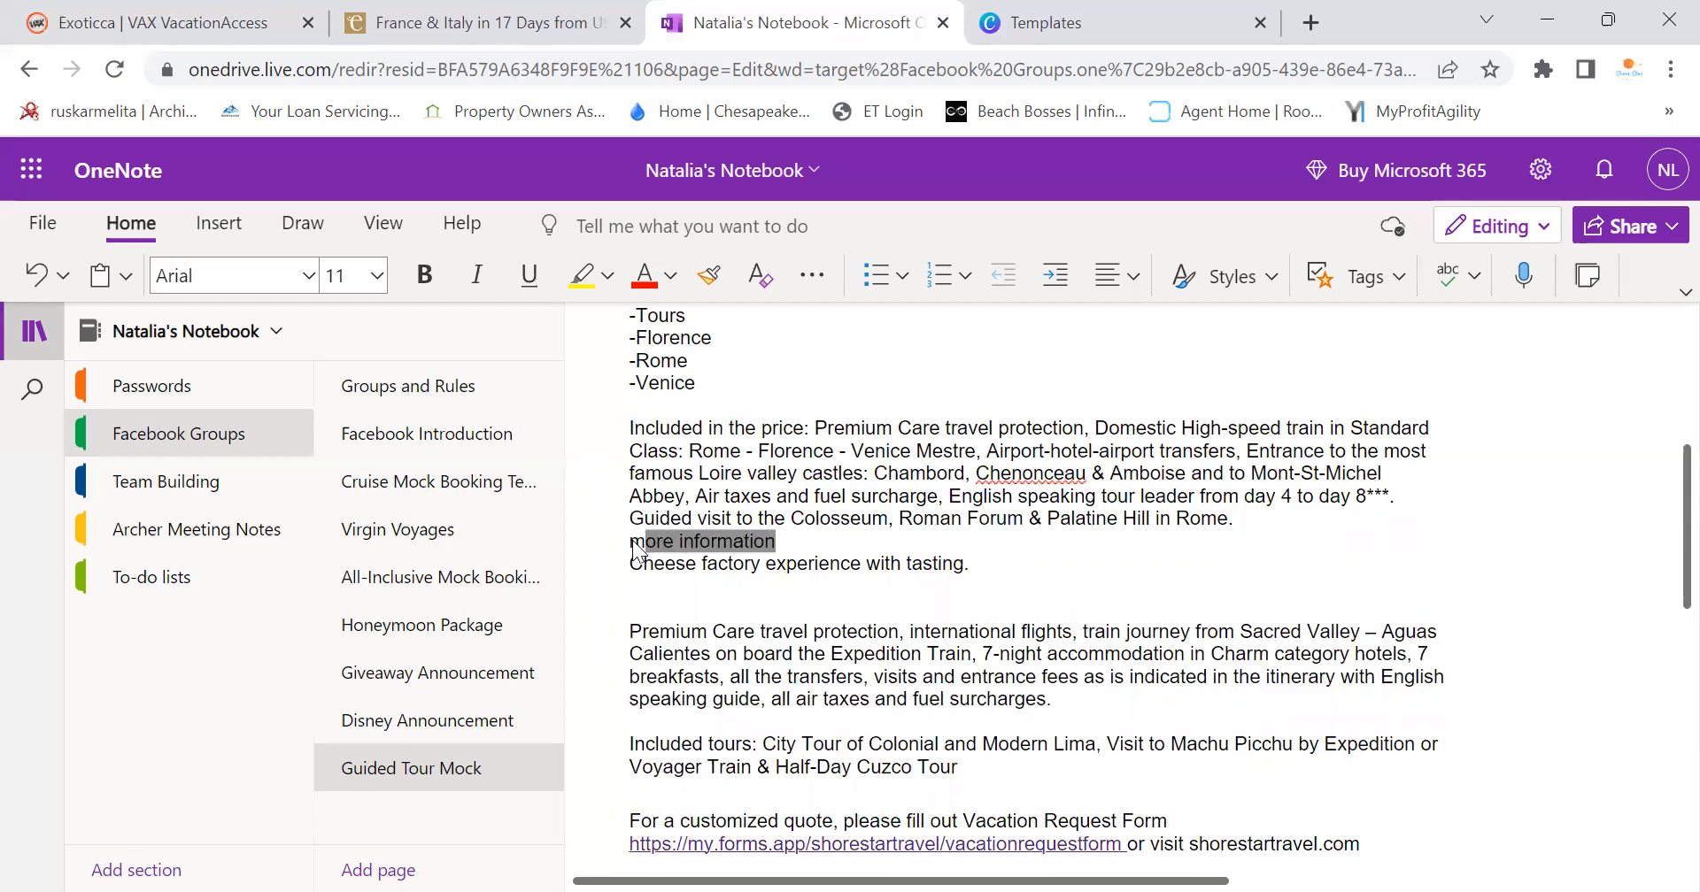
{"action": "key", "text": "BackSpace"}
{"action": "key", "text": "BackSpace"}
{"action": "key", "text": "BackSpace"}
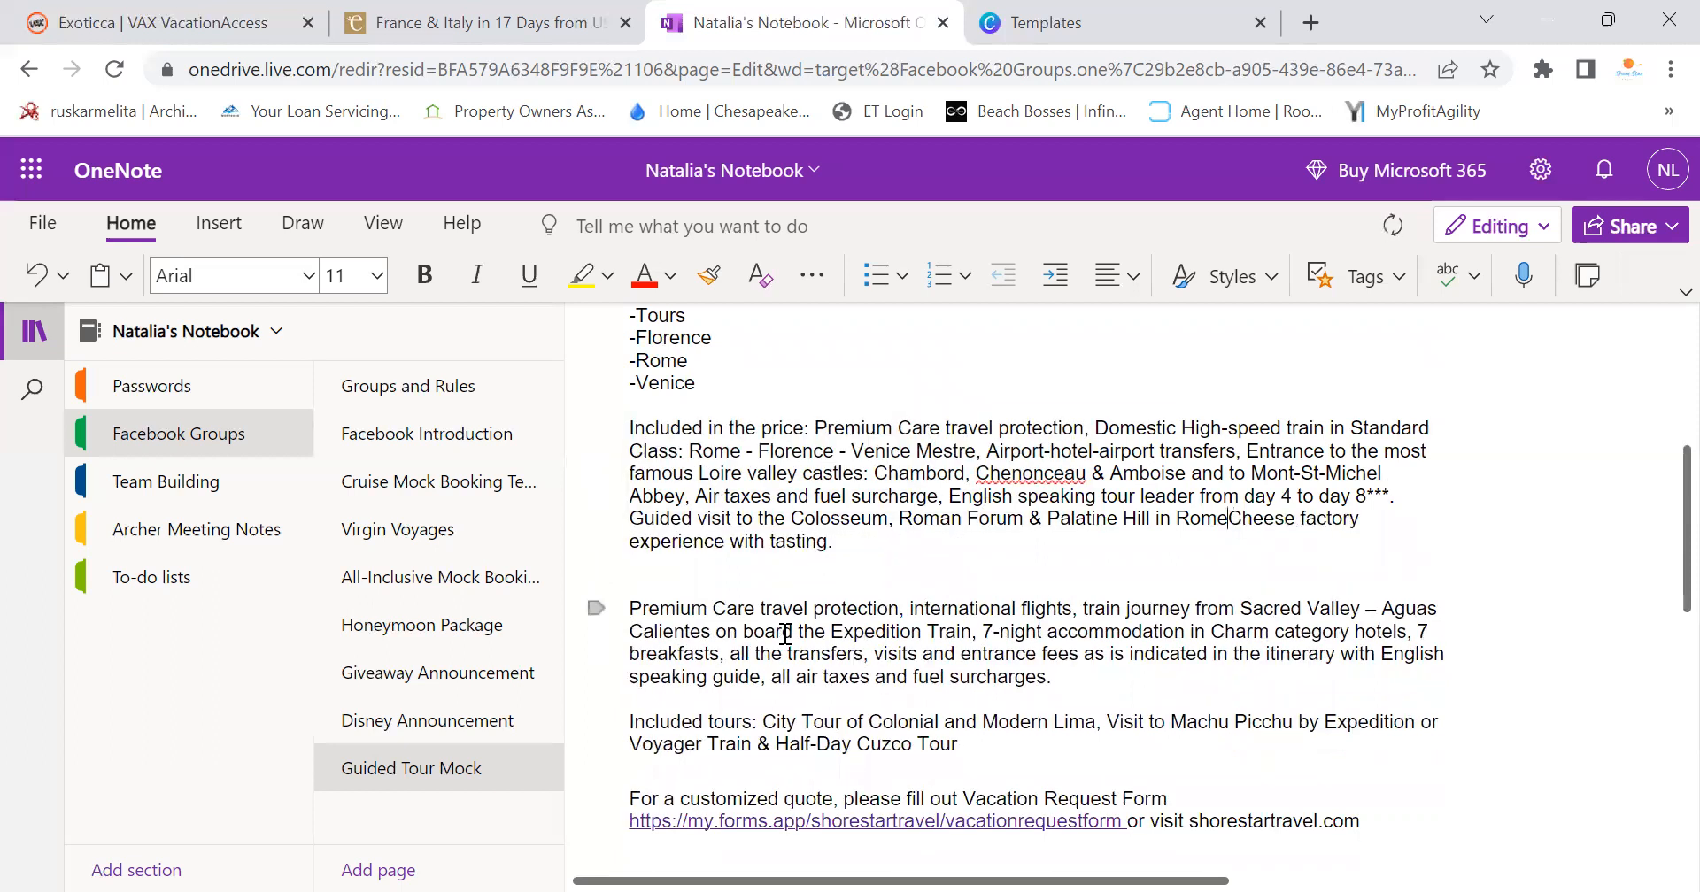
{"action": "type", "text": ","}
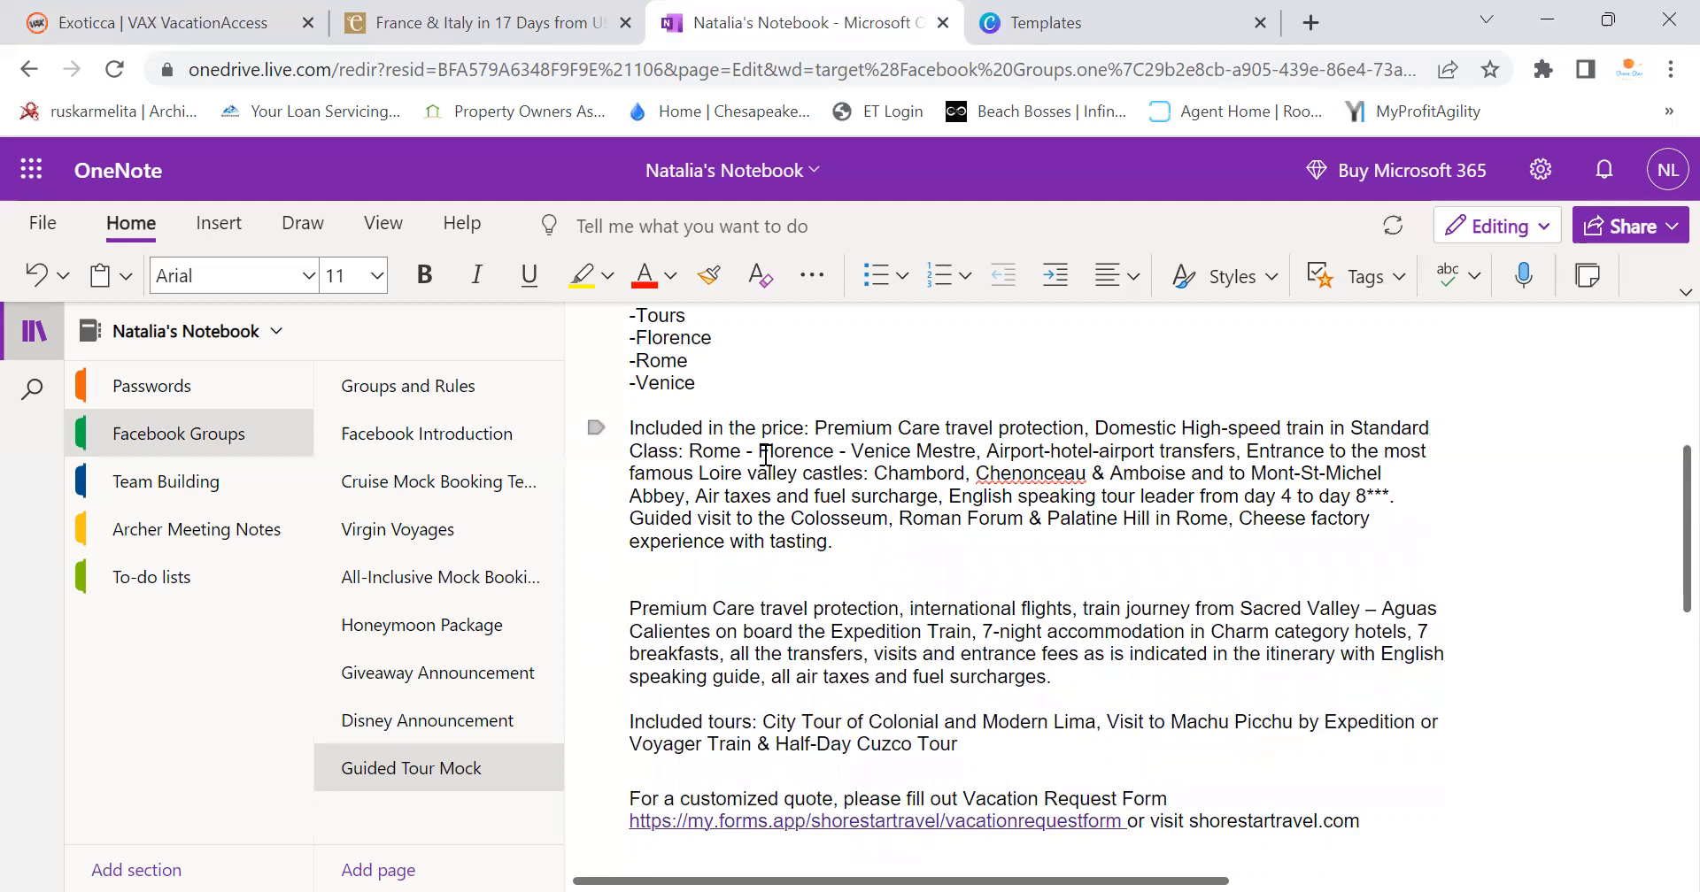
{"action": "left_click", "coordinate": [469, 22]}
{"action": "scroll", "coordinate": [404, 525], "scroll_direction": "up", "scroll_amount": 3}
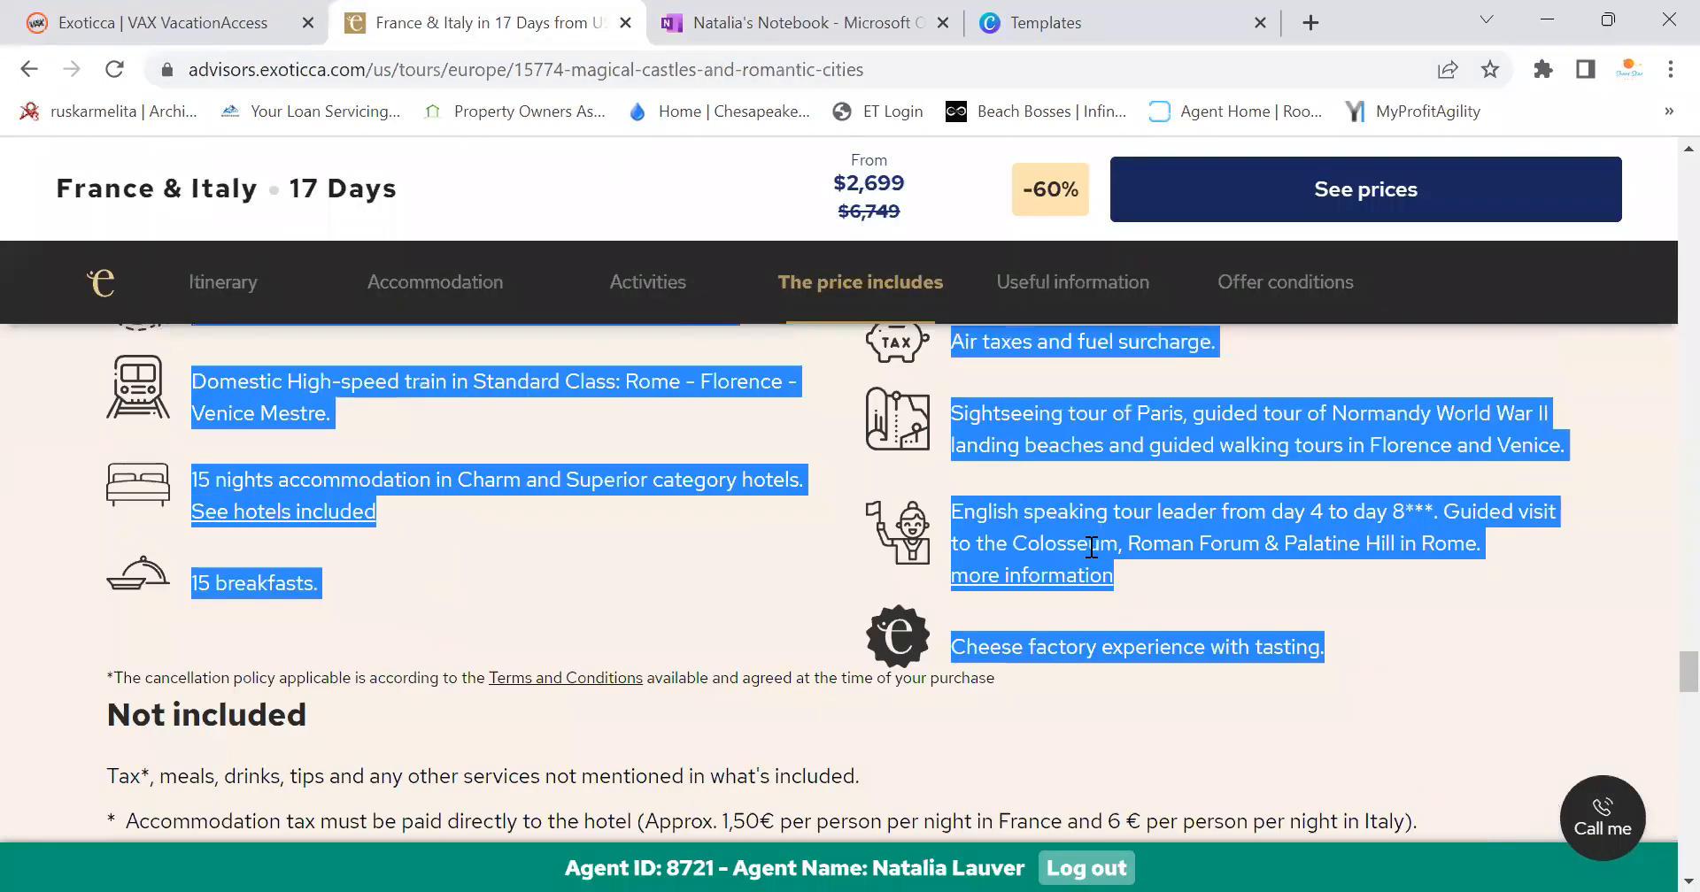
{"action": "scroll", "coordinate": [1138, 628], "scroll_direction": "up", "scroll_amount": 3}
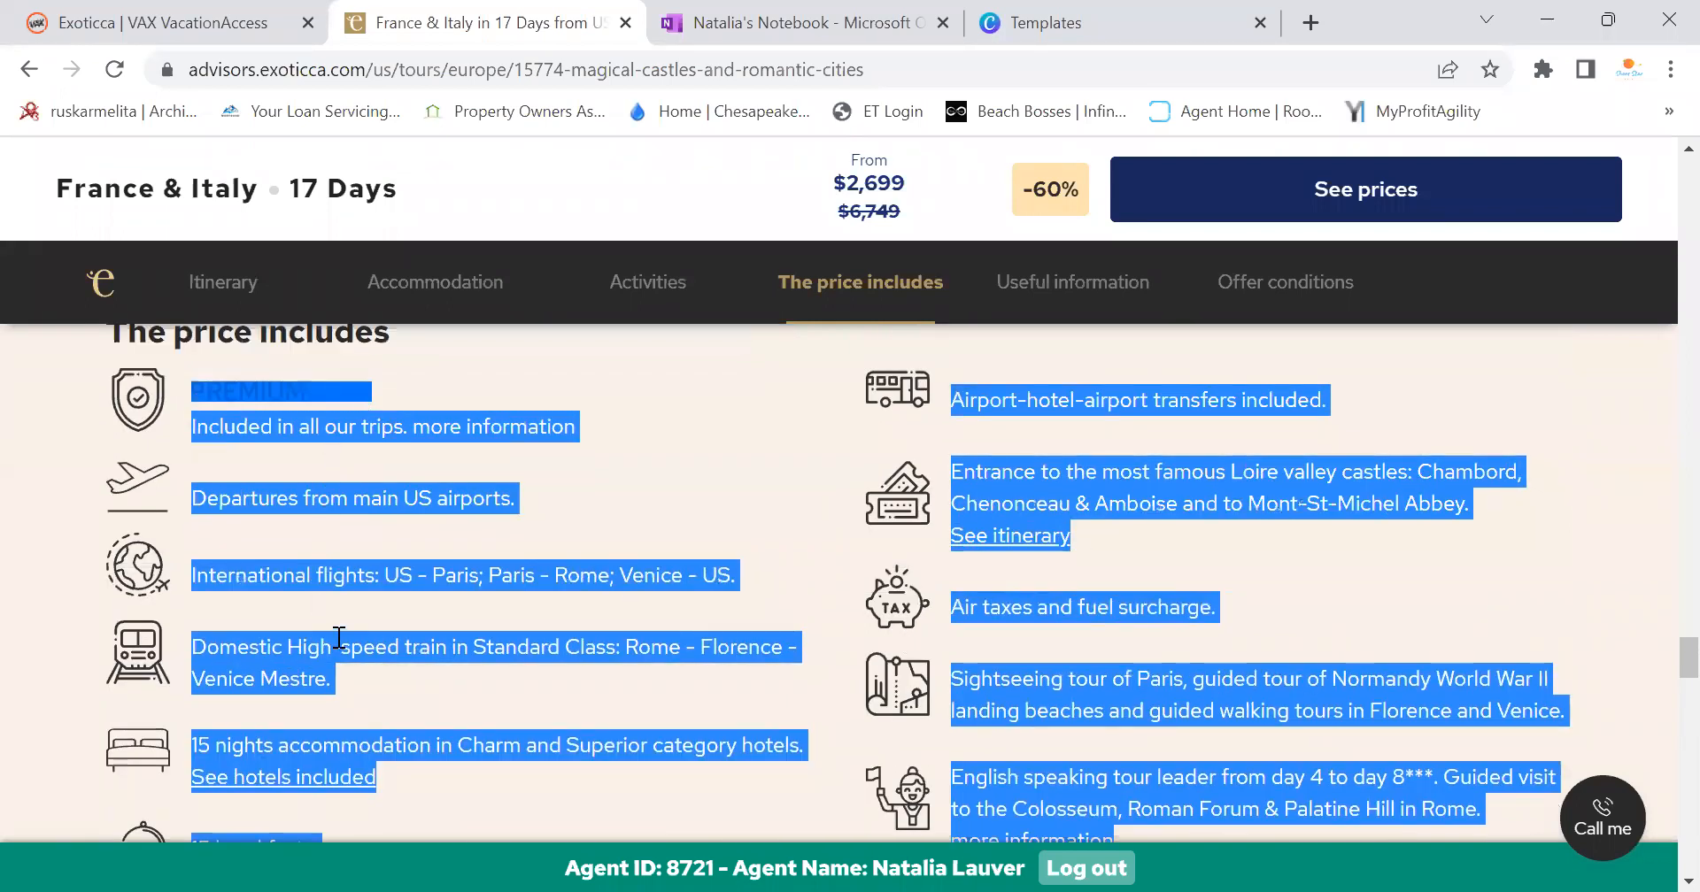
{"action": "scroll", "coordinate": [336, 648], "scroll_direction": "down", "scroll_amount": 3}
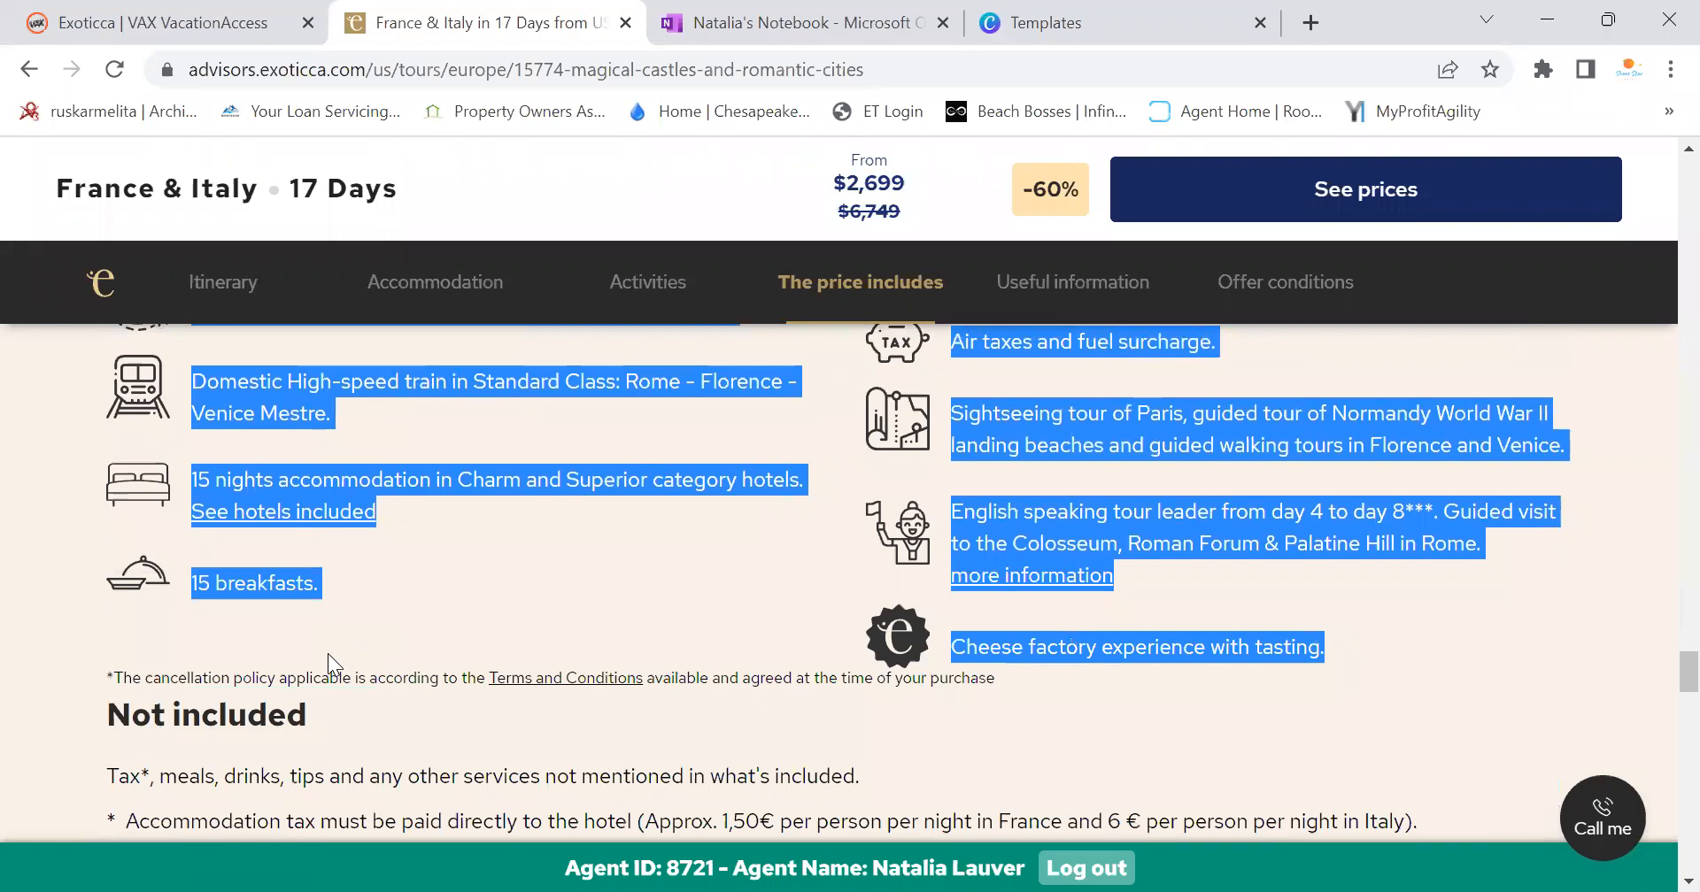
{"action": "scroll", "coordinate": [1280, 637], "scroll_direction": "up", "scroll_amount": 3}
{"action": "left_click", "coordinate": [1379, 609]}
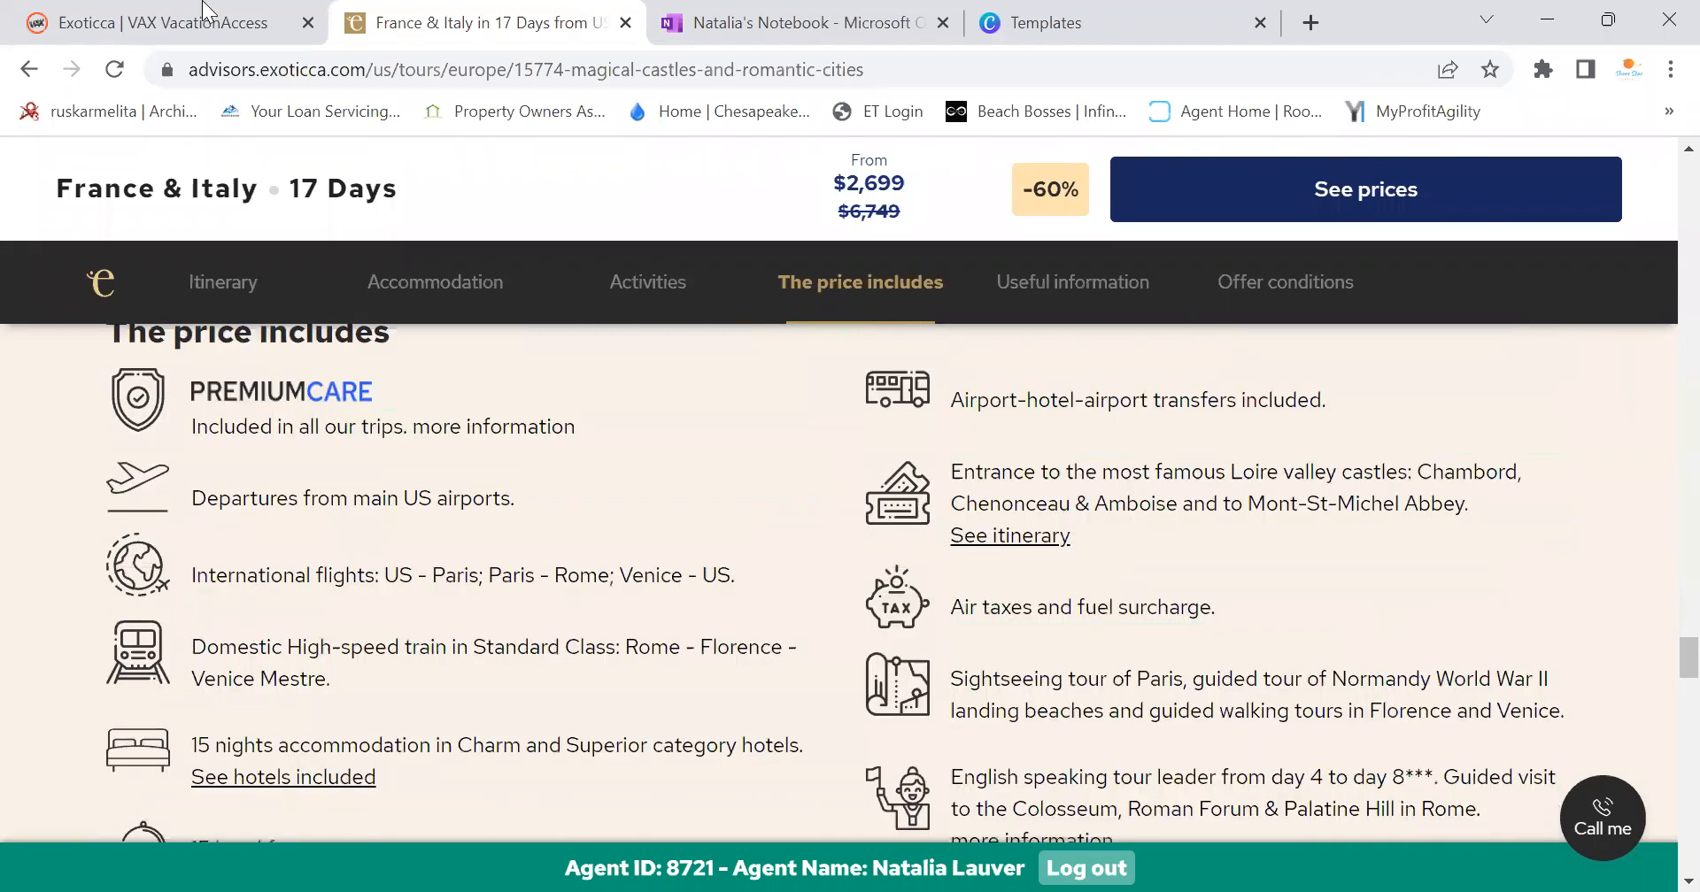
{"action": "left_click", "coordinate": [784, 19]}
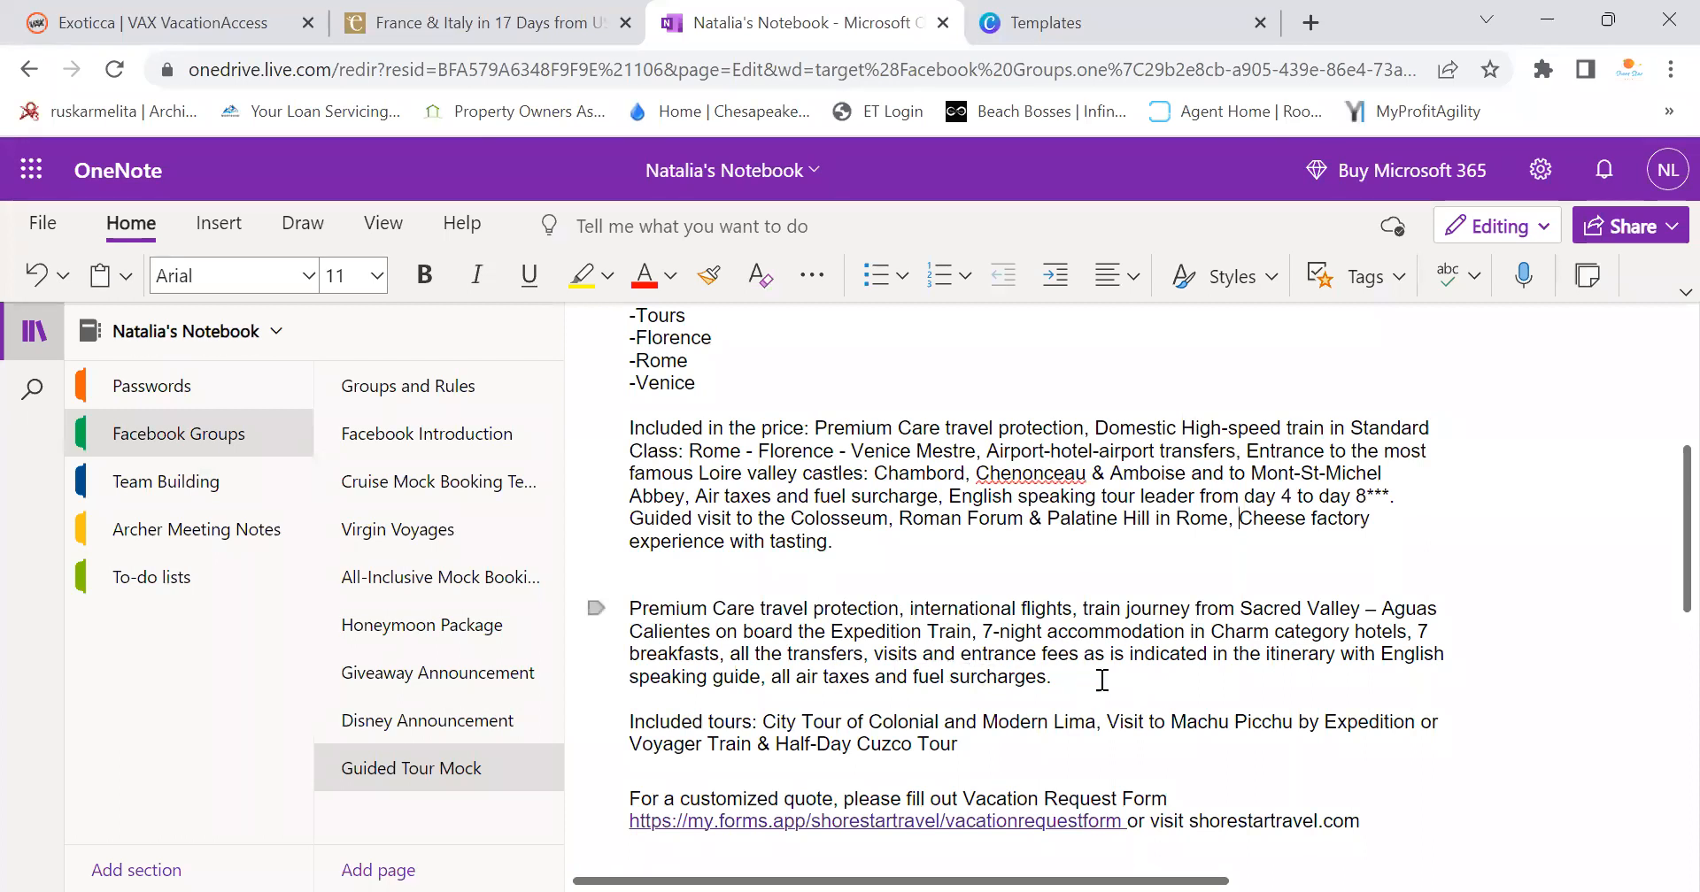
Delete the Sacred Valley paragraph and the Lima and Machu Picchu tours after 'Included tours:'
{"action": "triple_click", "coordinate": [881, 657]}
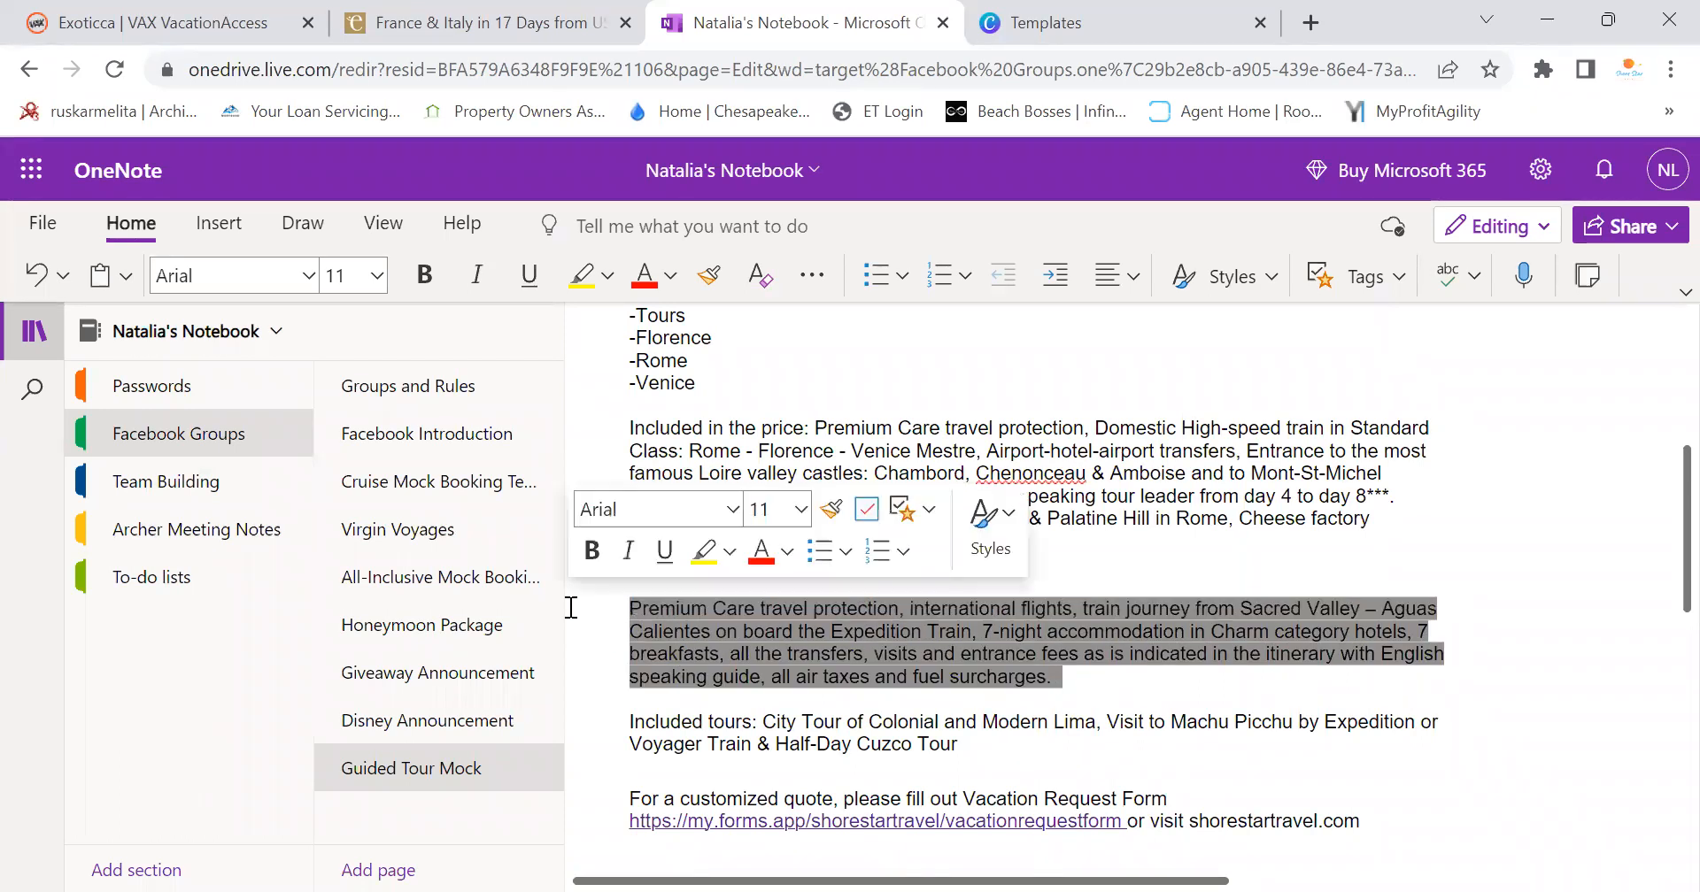
{"action": "key", "text": "BackSpace"}
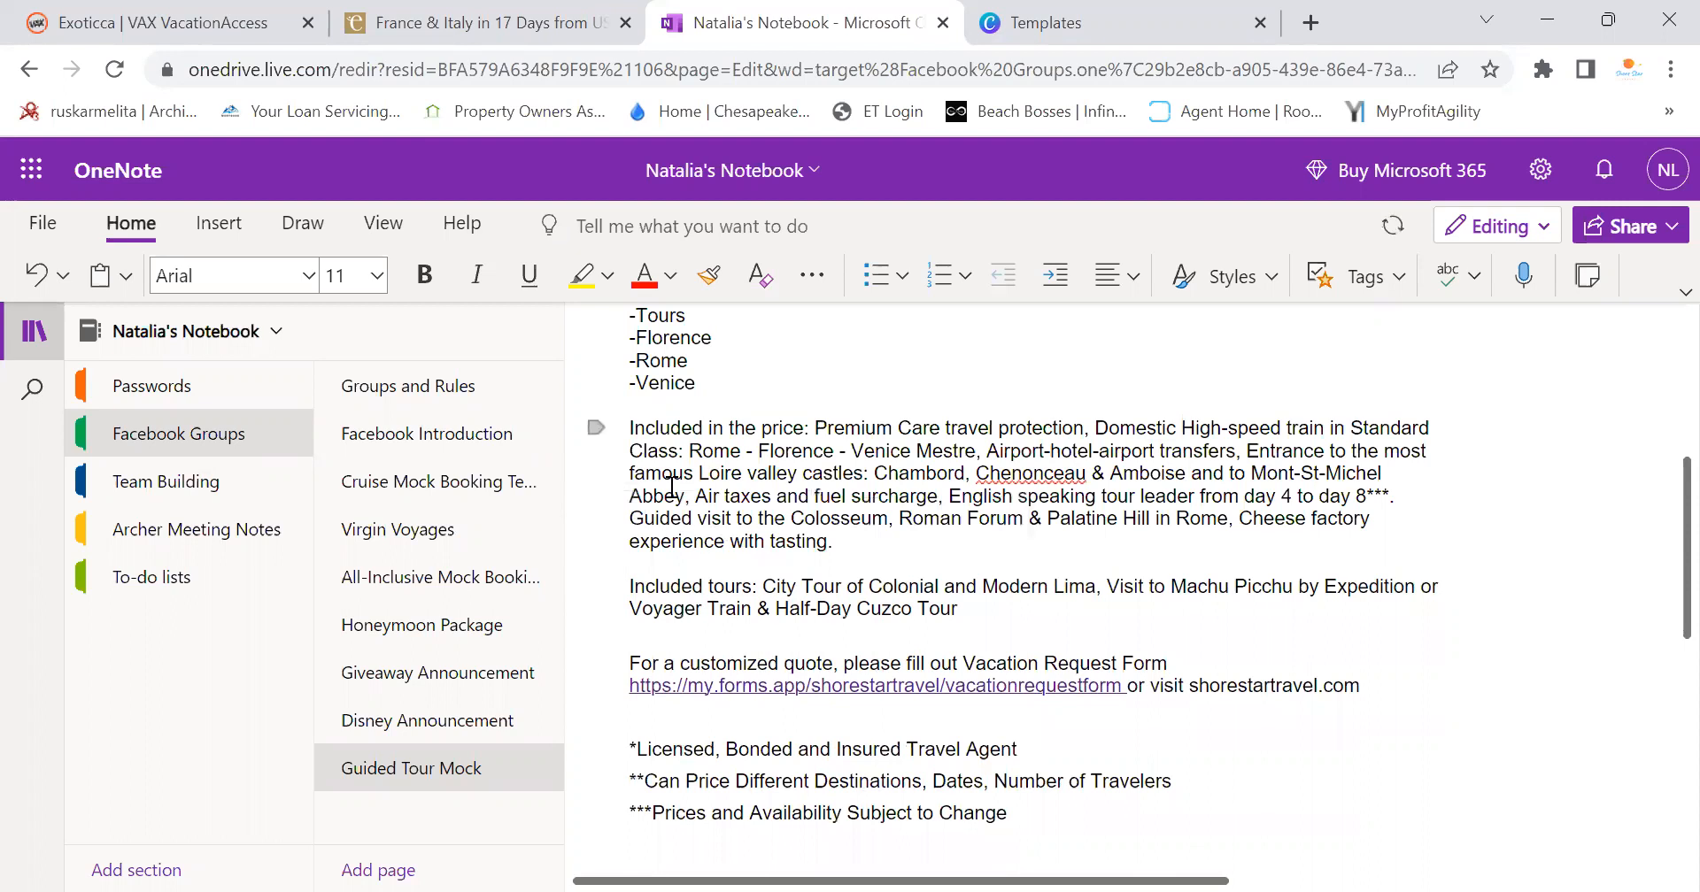
{"action": "left_click_drag", "start_coordinate": [779, 589], "coordinate": [764, 588]}
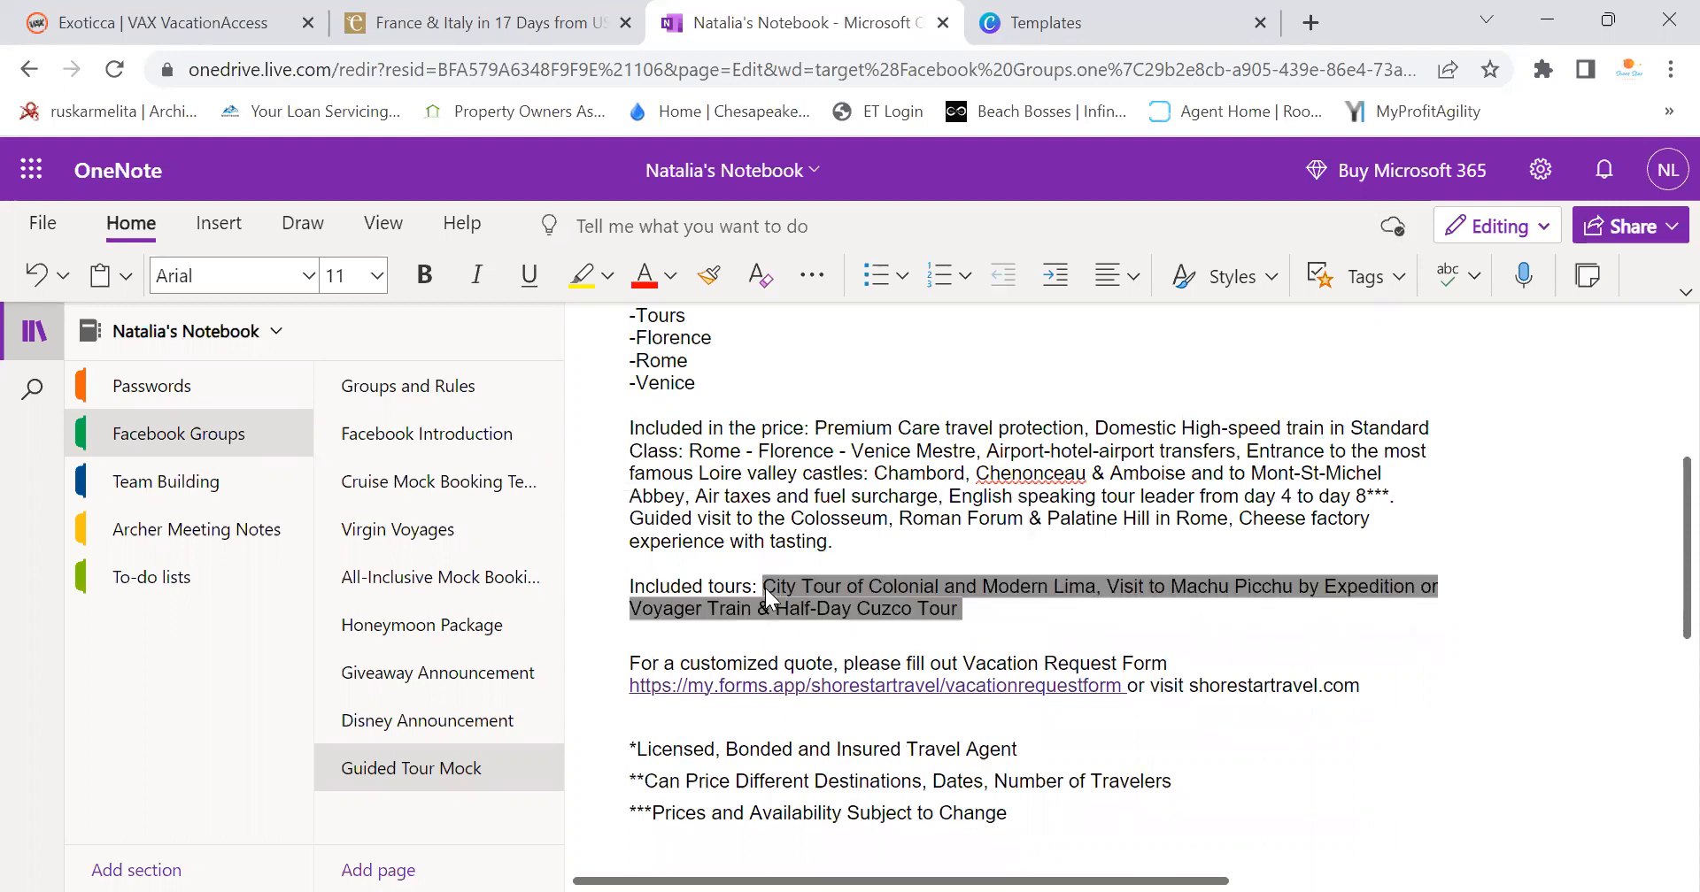
{"action": "key", "text": "BackSpace"}
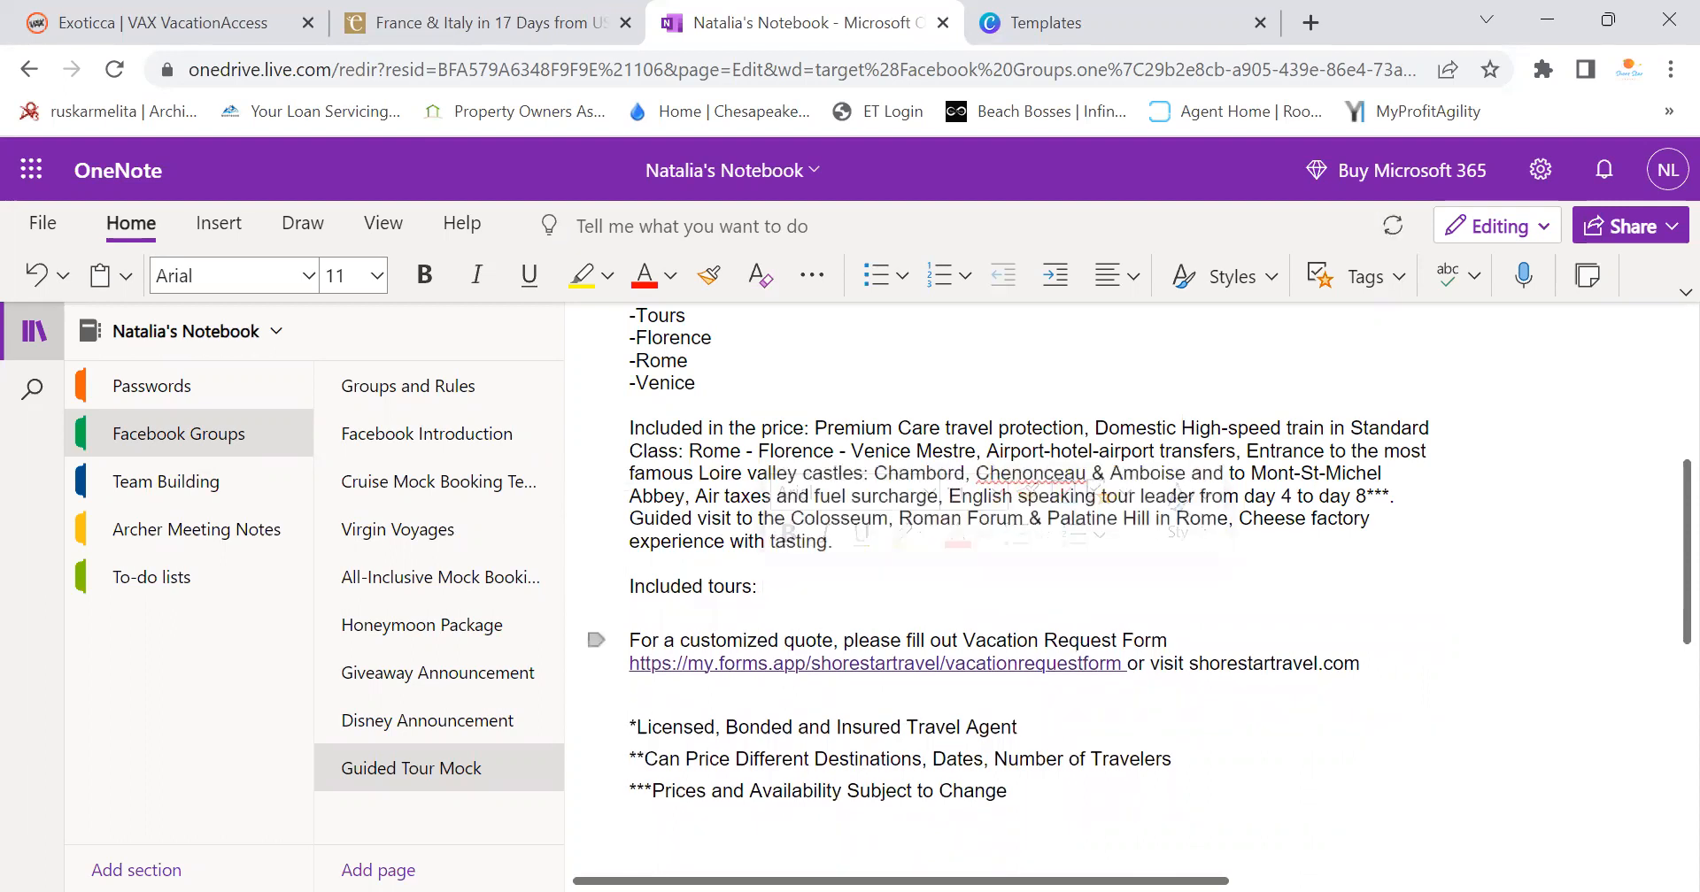
{"action": "key", "text": "ctrl+shift+Tab"}
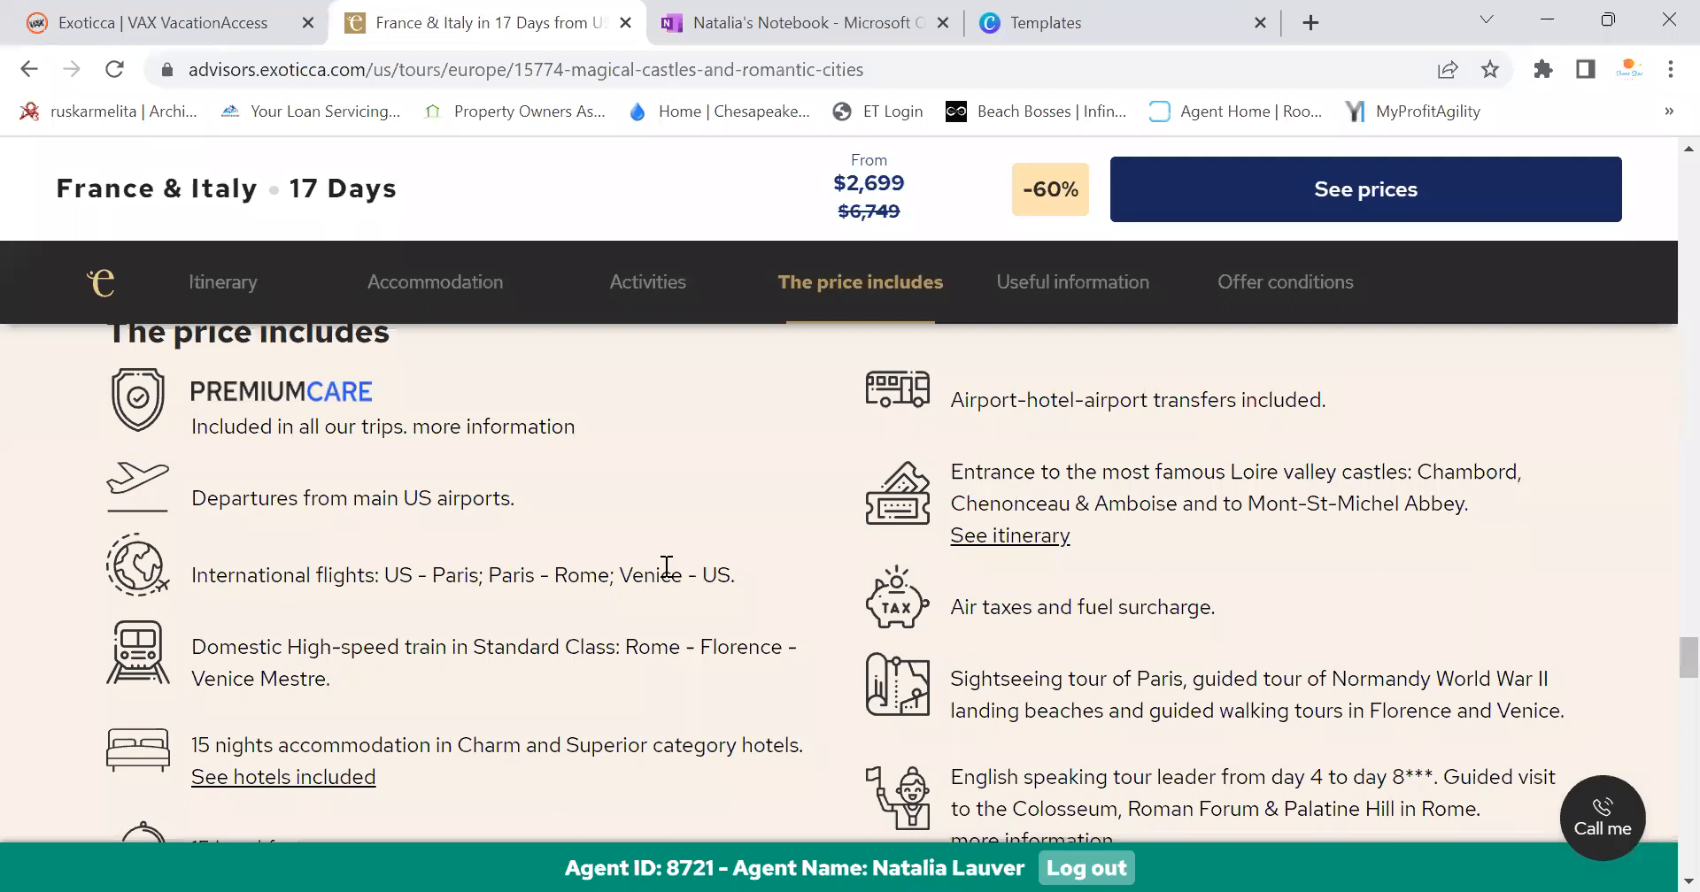
Scroll the Exoticca page to the day-5 Chenonceau and Amboise activity cards
{"action": "scroll", "coordinate": [682, 575], "scroll_direction": "down", "scroll_amount": 8}
{"action": "scroll", "coordinate": [687, 591], "scroll_direction": "up", "scroll_amount": 12}
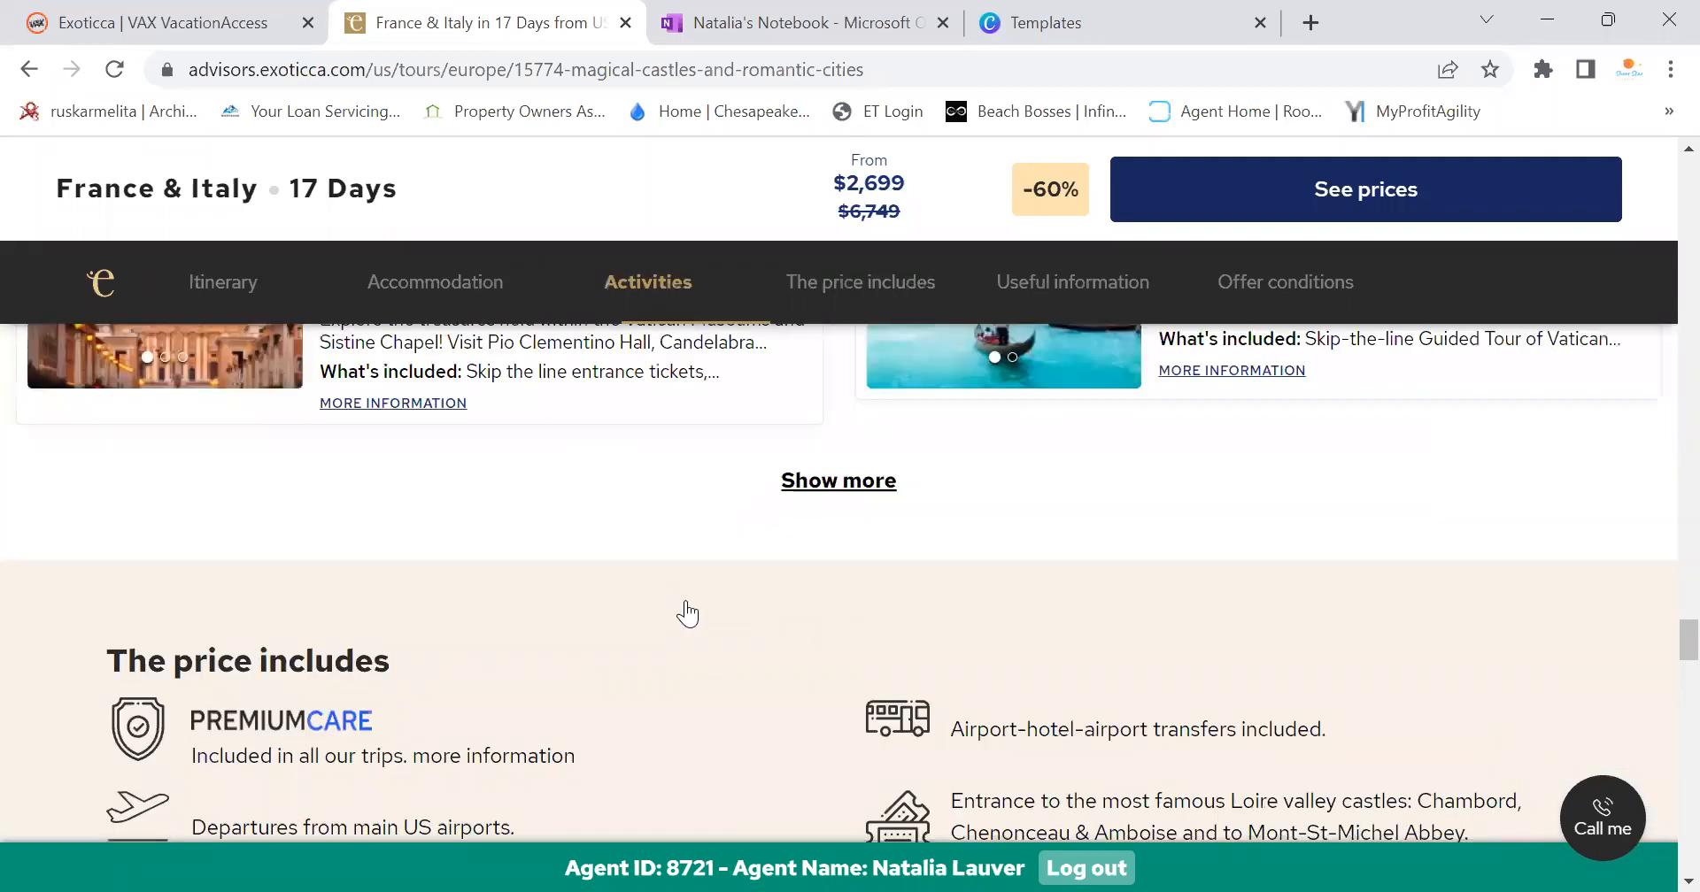
{"action": "scroll", "coordinate": [687, 613], "scroll_direction": "up", "scroll_amount": 8}
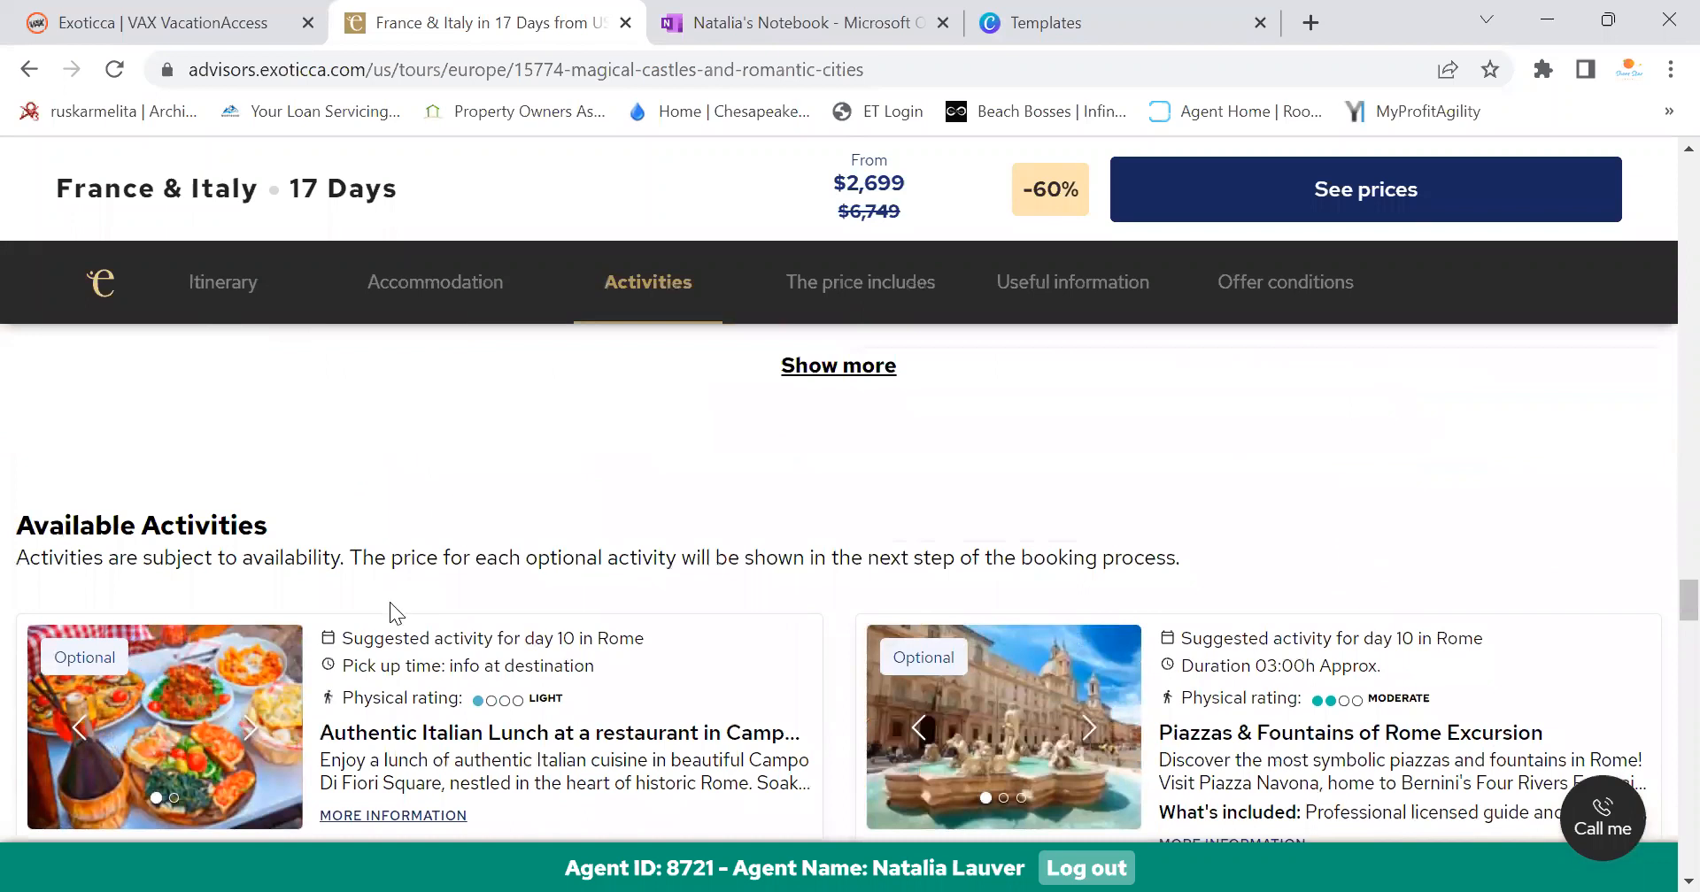
{"action": "scroll", "coordinate": [389, 602], "scroll_direction": "up", "scroll_amount": 6}
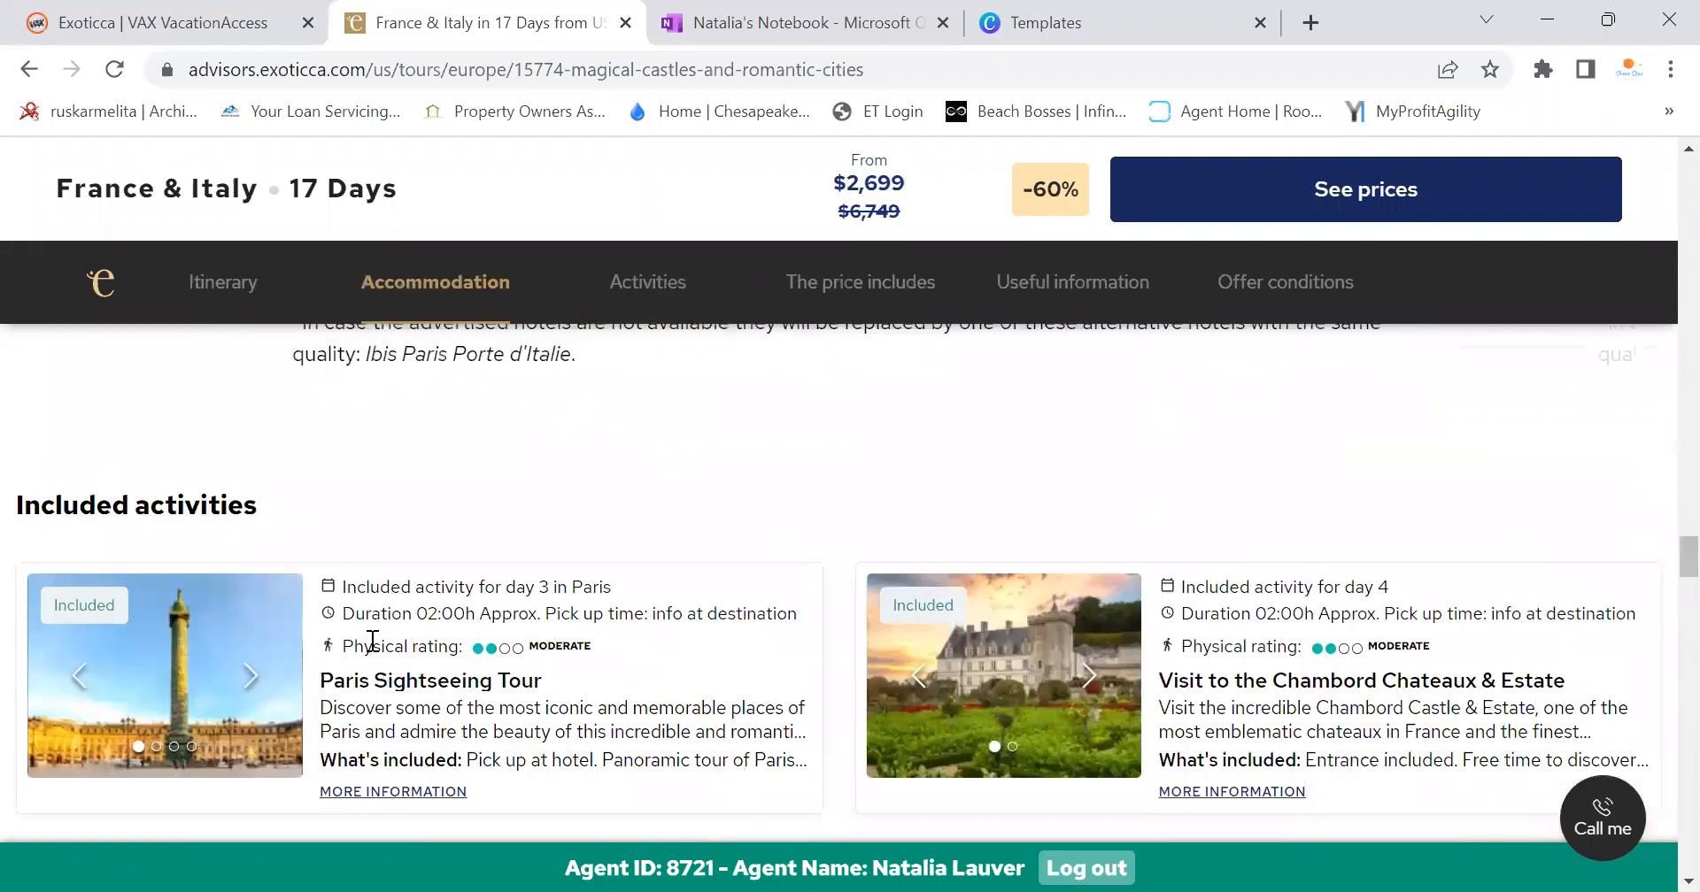
{"action": "scroll", "coordinate": [423, 686], "scroll_direction": "down", "scroll_amount": 3}
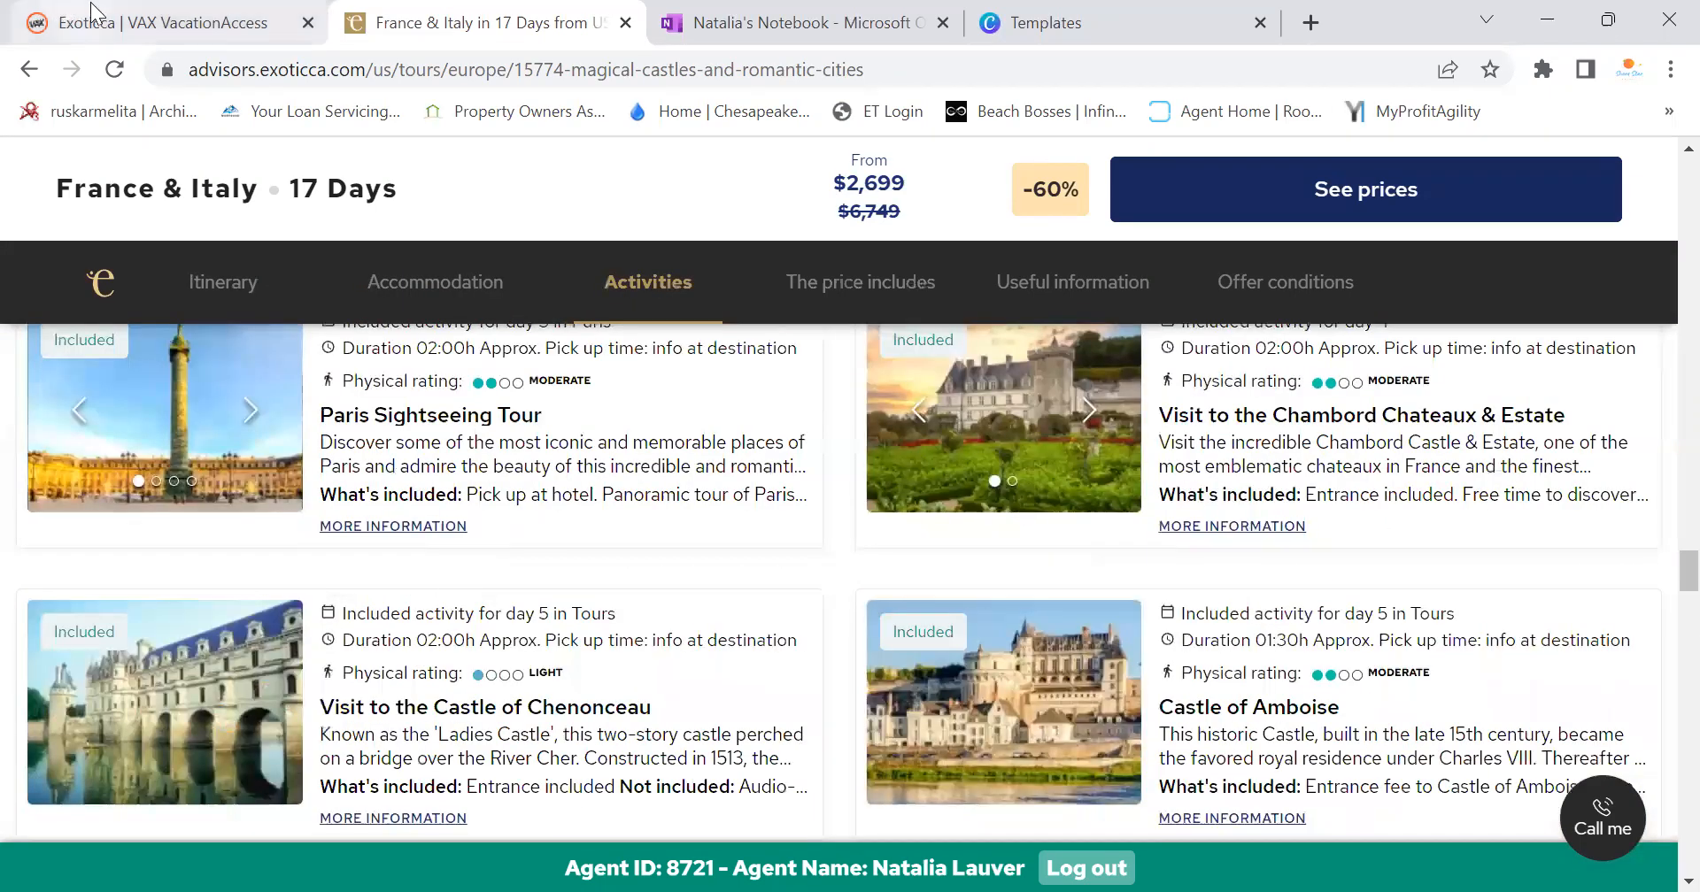
{"action": "left_click", "coordinate": [775, 11]}
Type 'Paris Sightseeing Tour,' as the first included tour
{"action": "type", "text": "Paris Sig"}
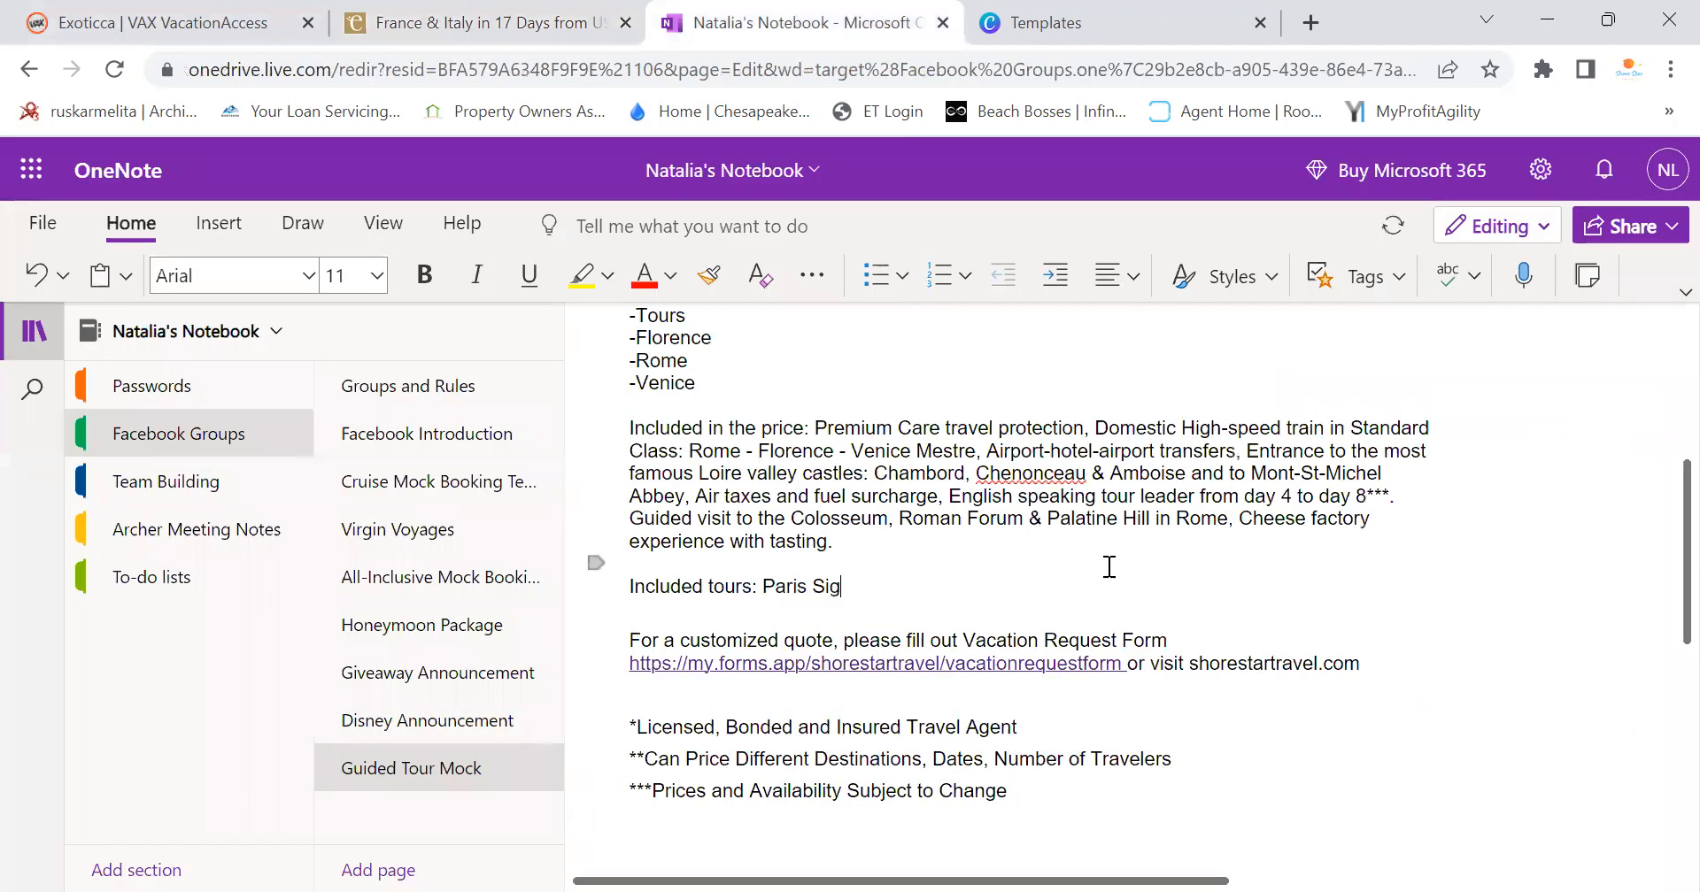
{"action": "type", "text": "htse"}
{"action": "key", "text": "BackSpace"}
{"action": "type", "text": "seeing Tour"}
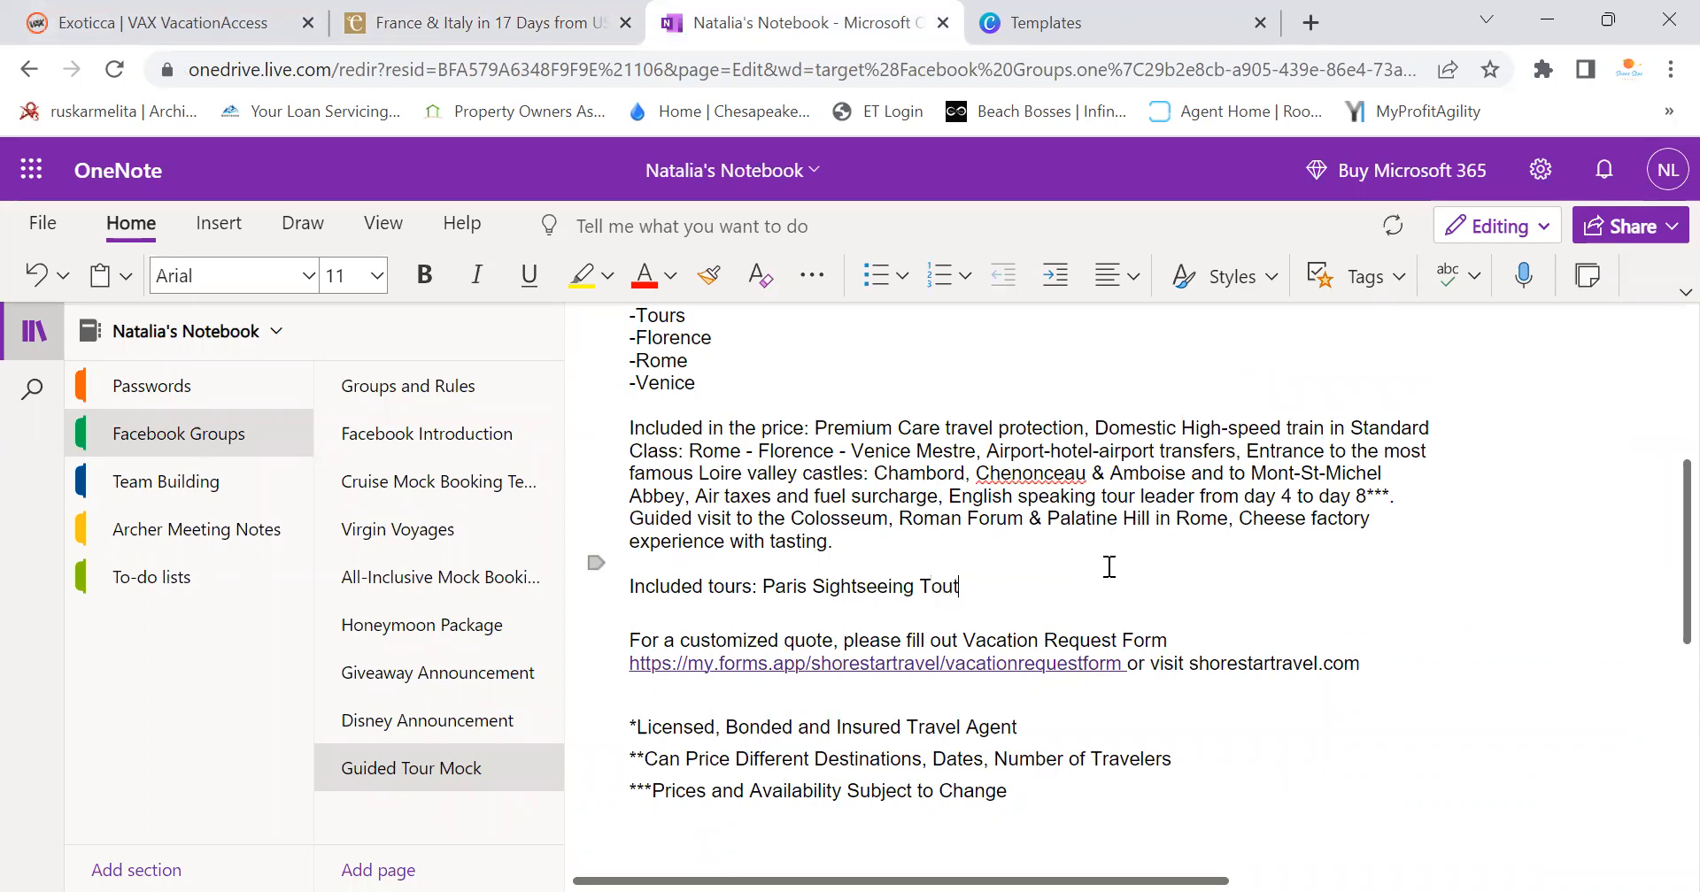
{"action": "key", "text": "BackSpace"}
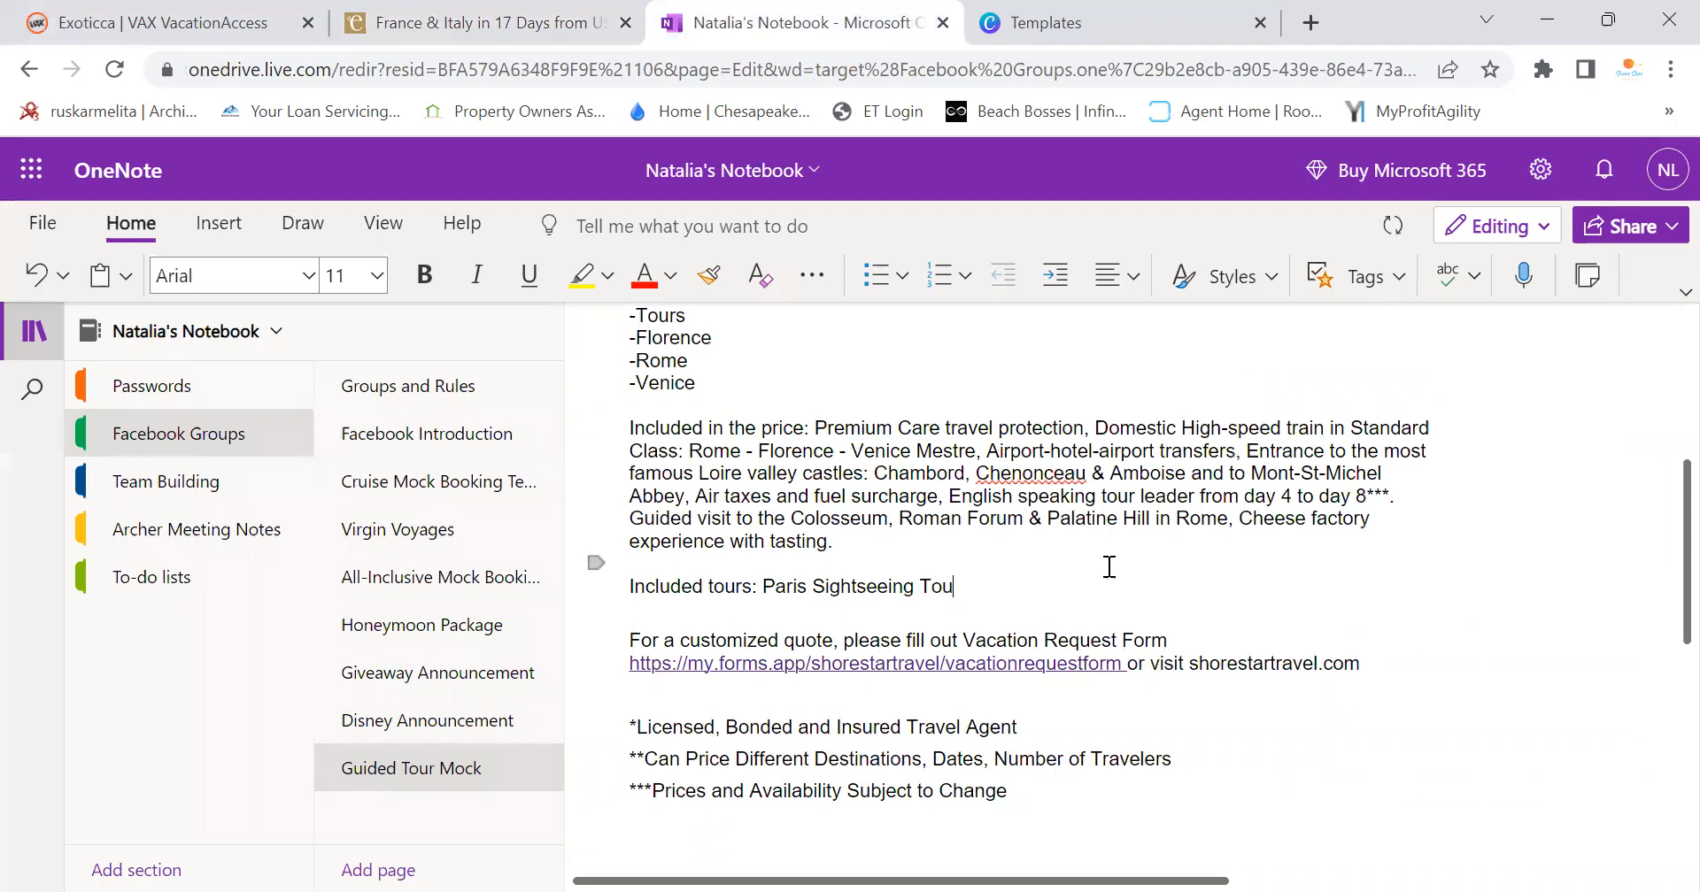
{"action": "type", "text": "r,"}
Add Chambord Chateaux & Estate and Castle of Chenonceau to the tours list as plain text
{"action": "left_click", "coordinate": [483, 22]}
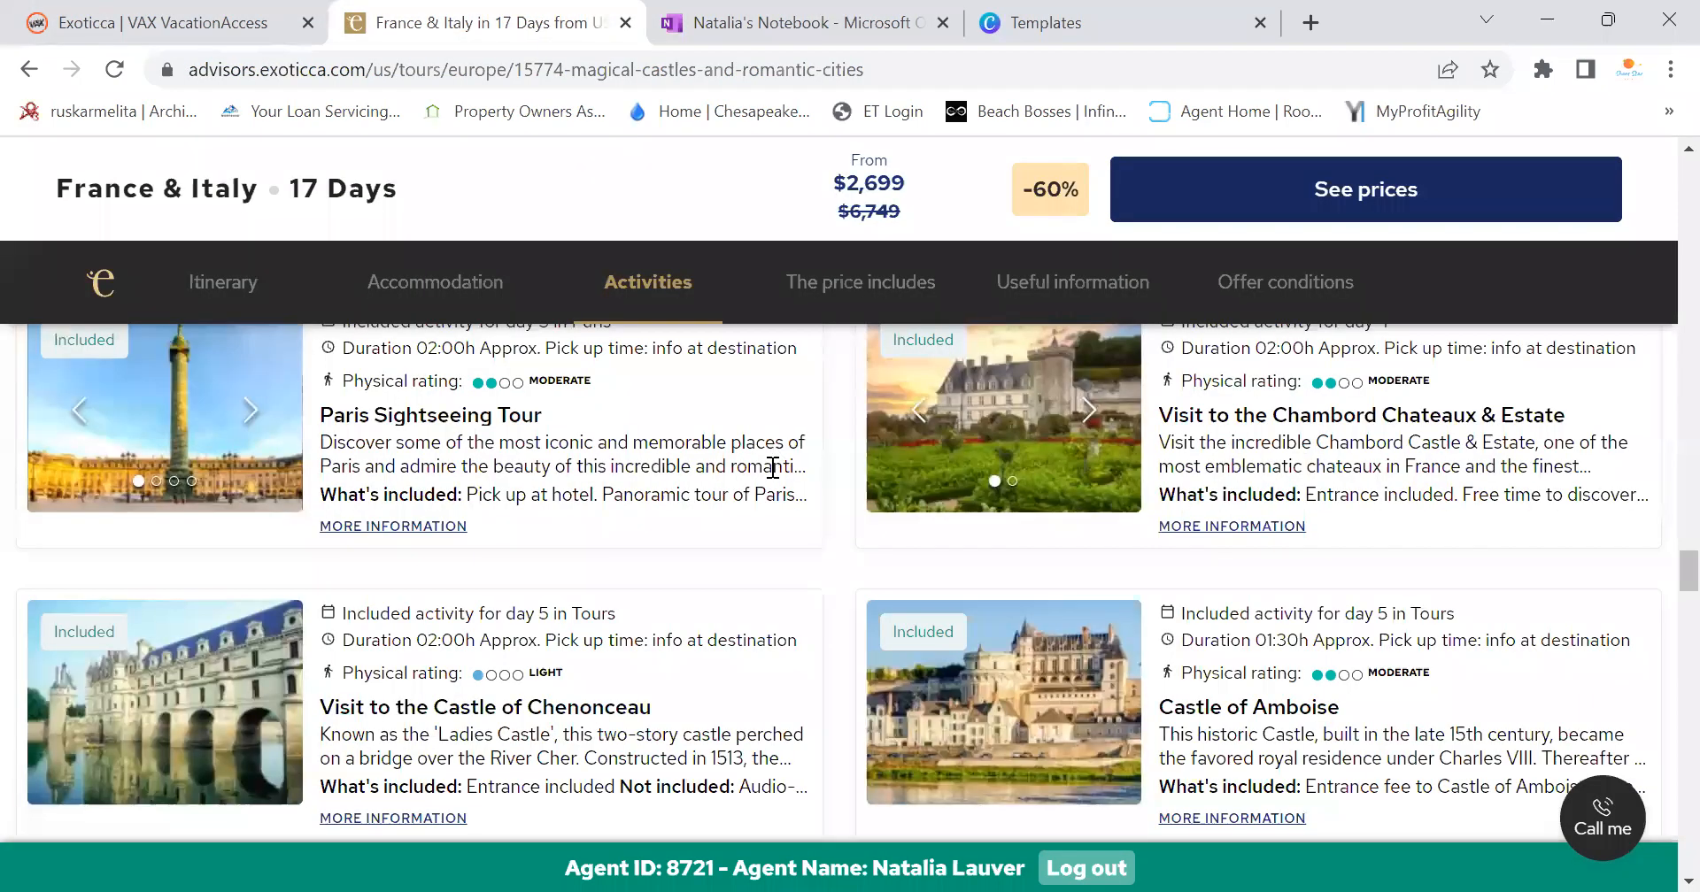
{"action": "left_click_drag", "start_coordinate": [1160, 419], "coordinate": [1565, 416]}
{"action": "key", "text": "ctrl+c"}
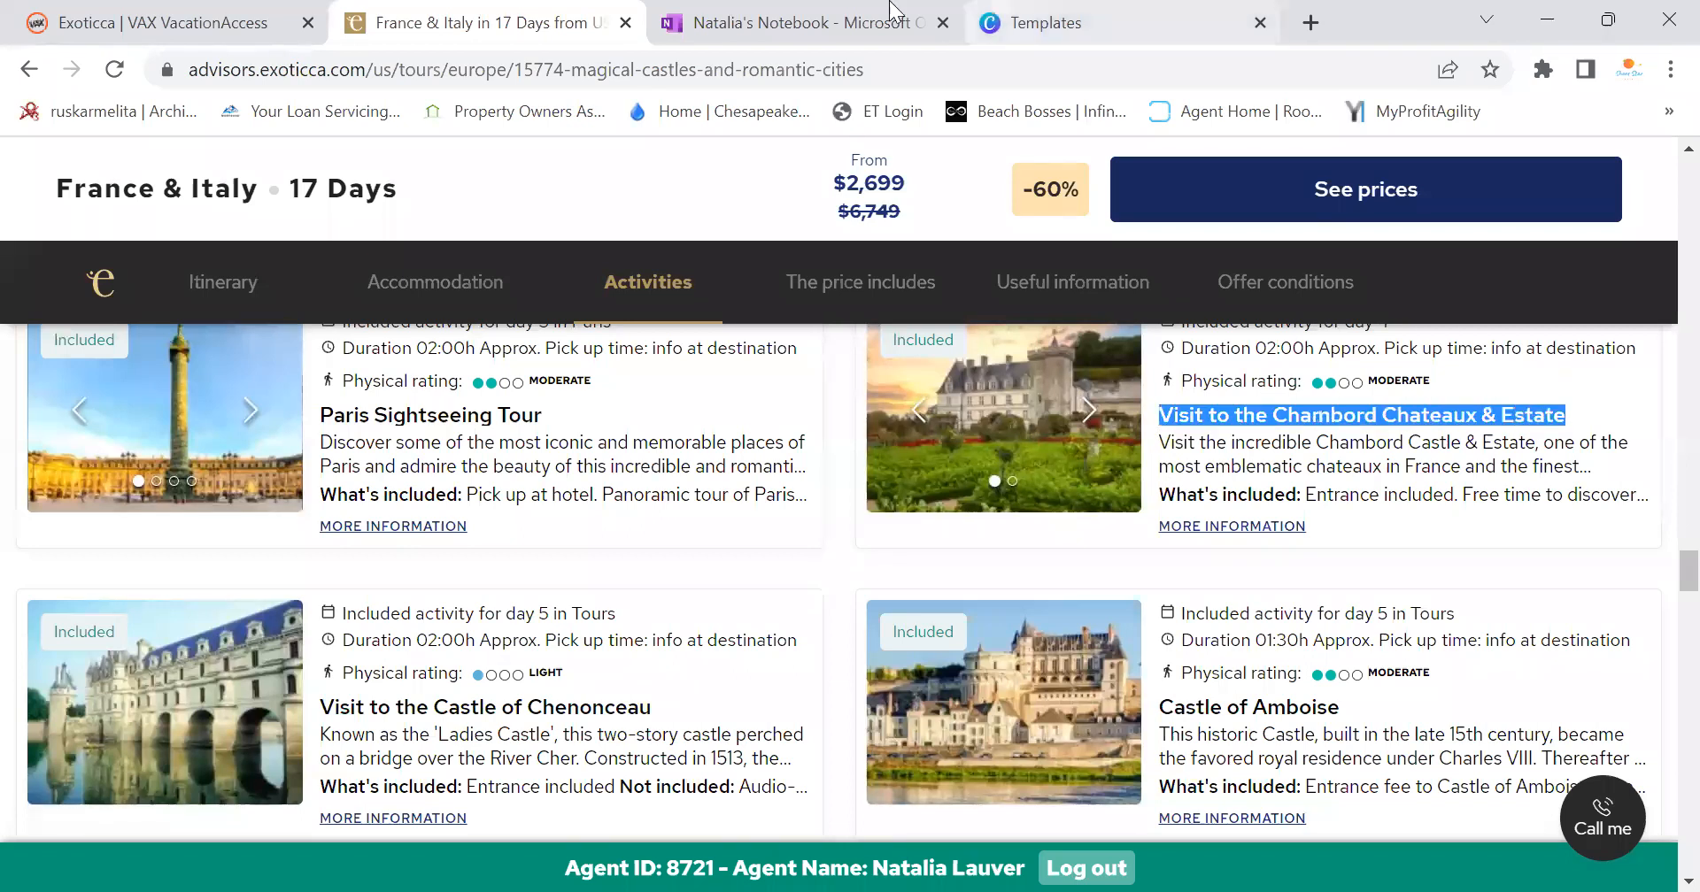
{"action": "left_click", "coordinate": [797, 22]}
{"action": "right_click", "coordinate": [1015, 598]}
{"action": "left_click", "coordinate": [1091, 380]}
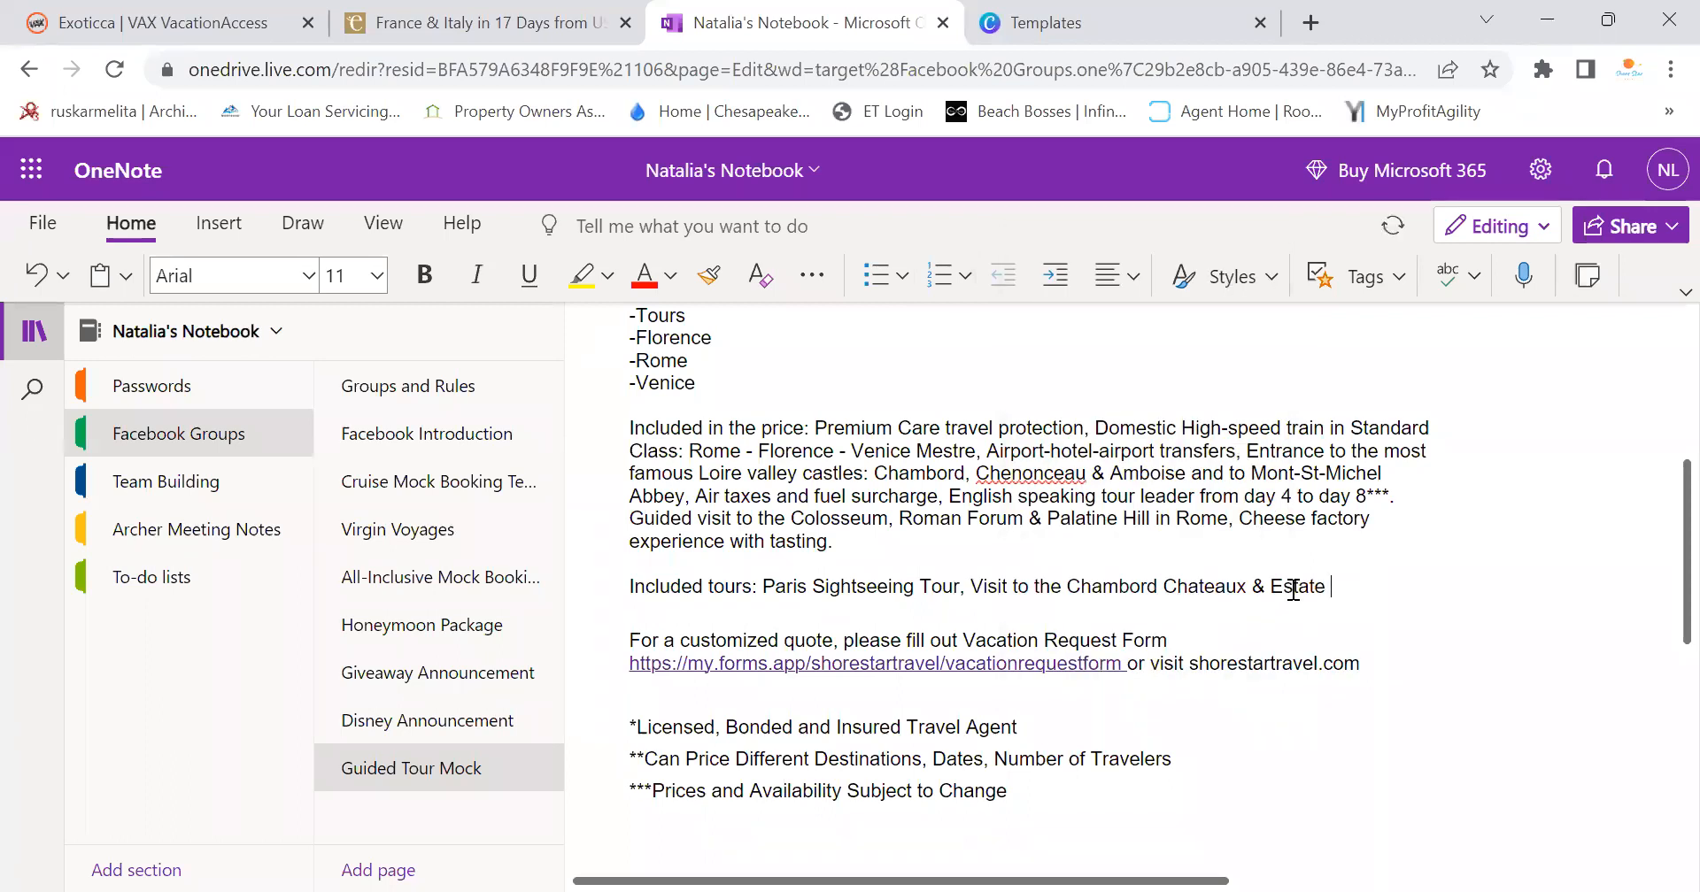
{"action": "left_click", "coordinate": [478, 22]}
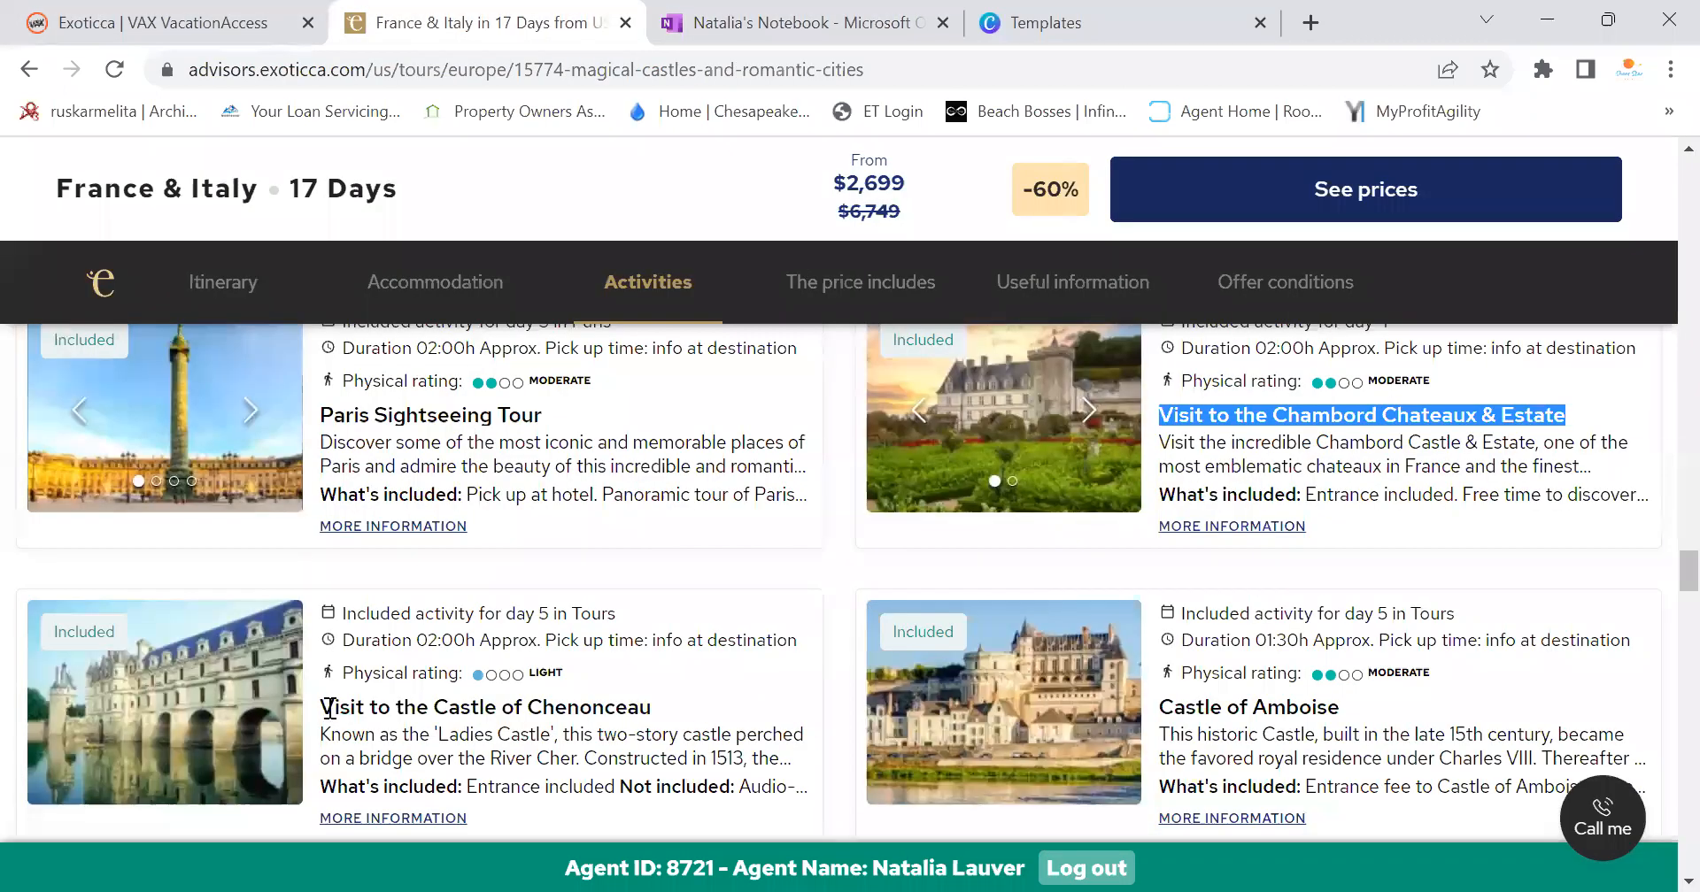
{"action": "left_click_drag", "start_coordinate": [323, 706], "coordinate": [668, 708]}
{"action": "key", "text": "ctrl+c"}
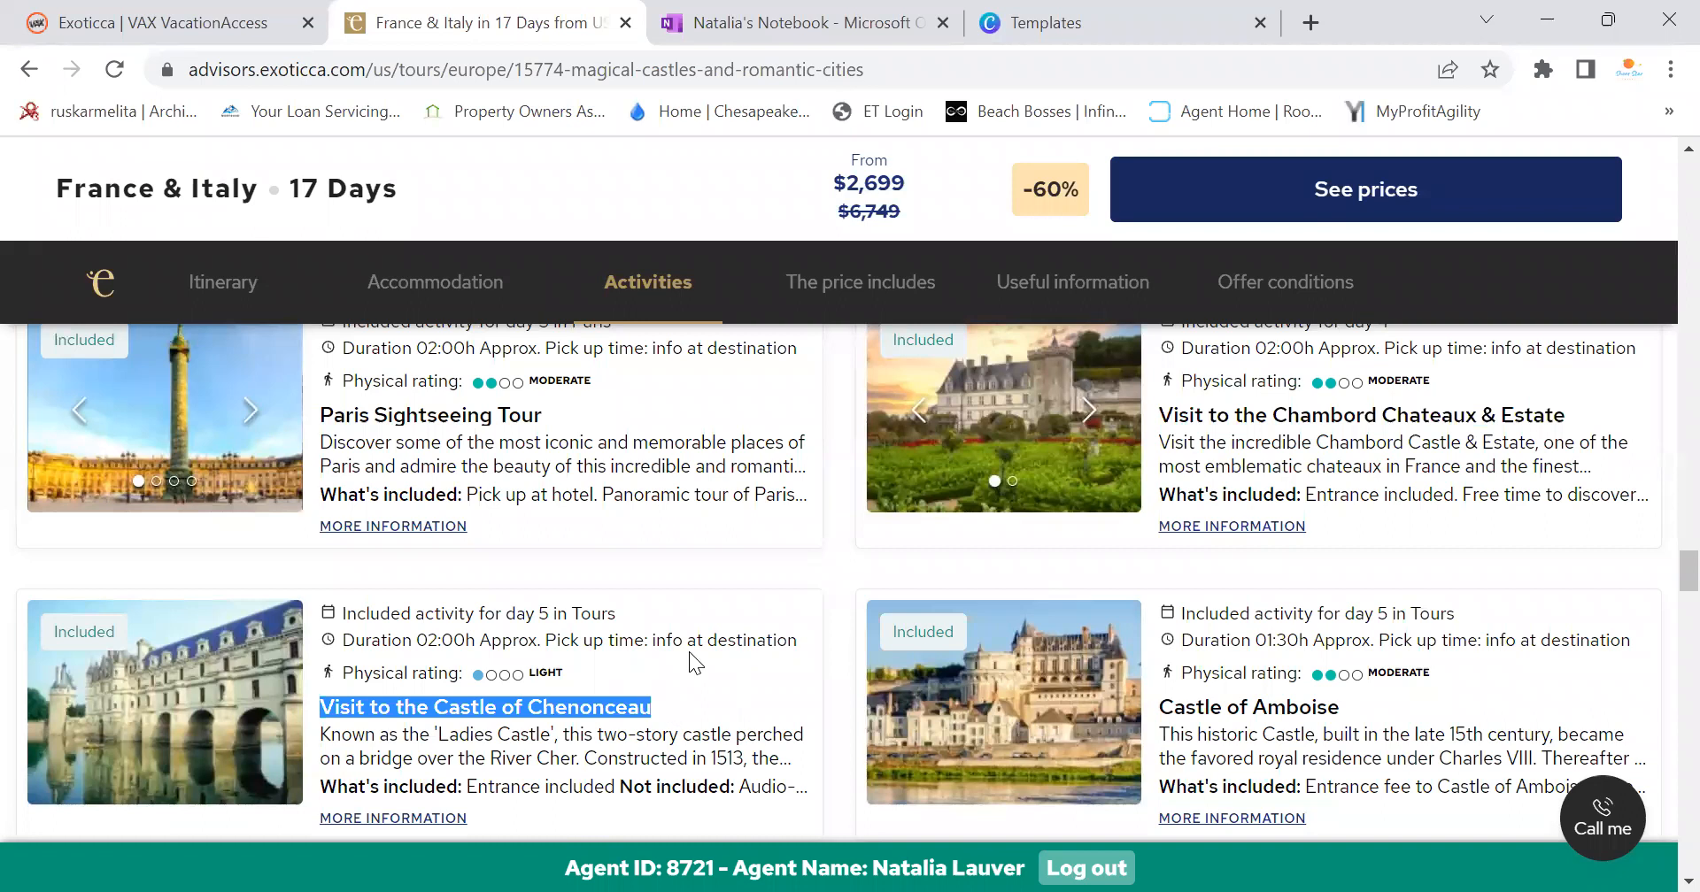
{"action": "left_click", "coordinate": [708, 23]}
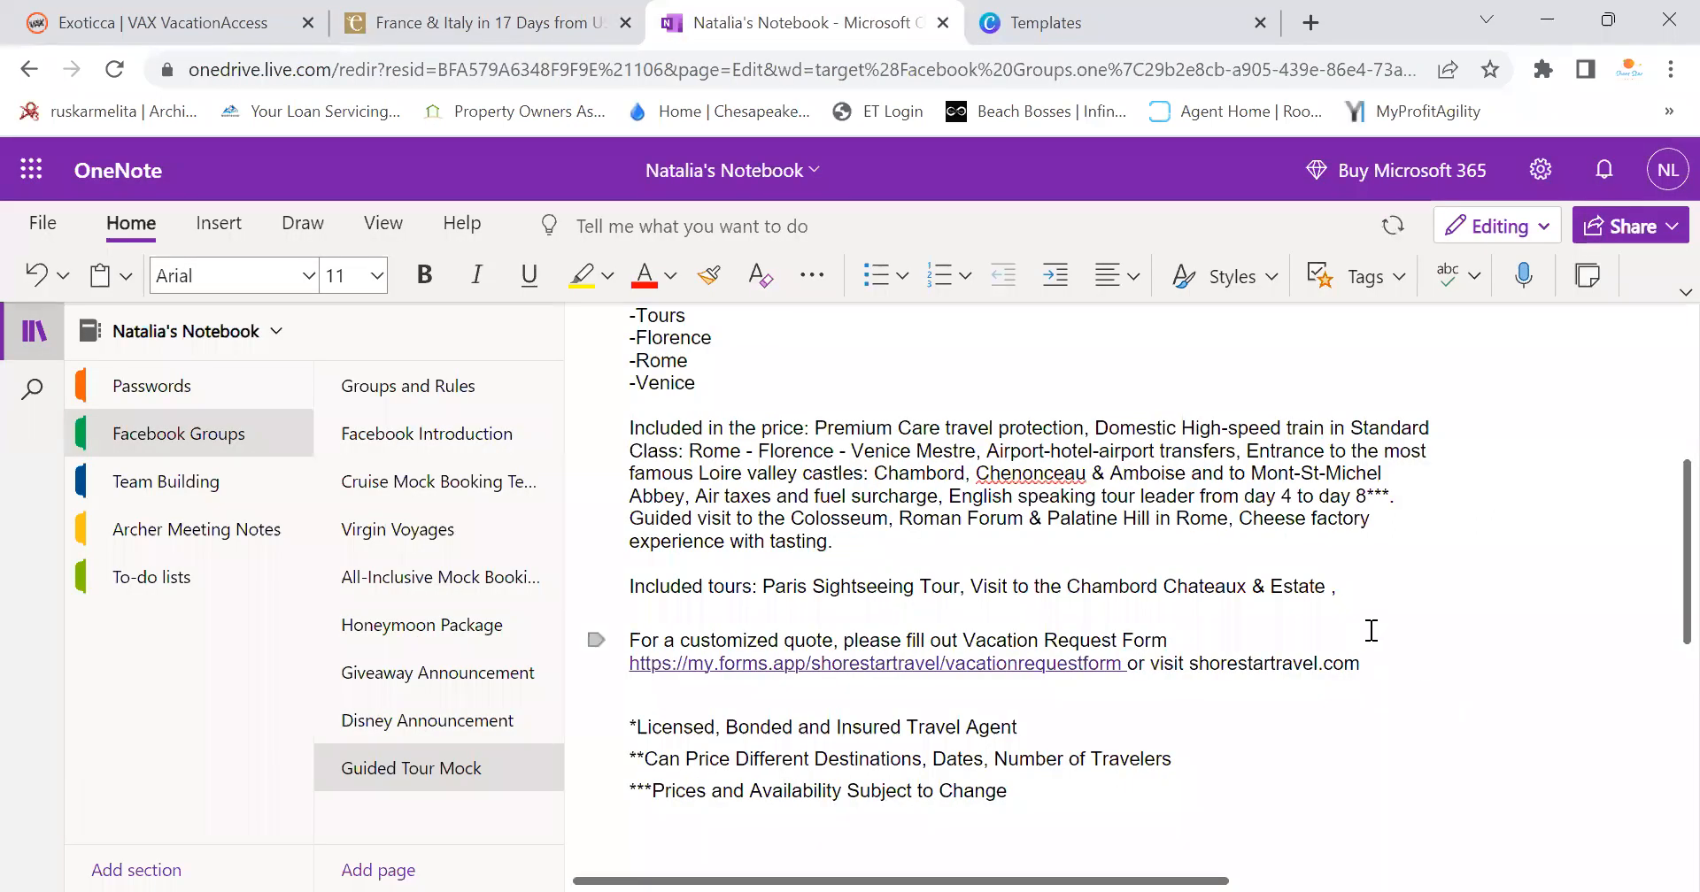
{"action": "type", "text": ","}
{"action": "right_click", "coordinate": [1346, 585]}
{"action": "left_click", "coordinate": [1425, 376]}
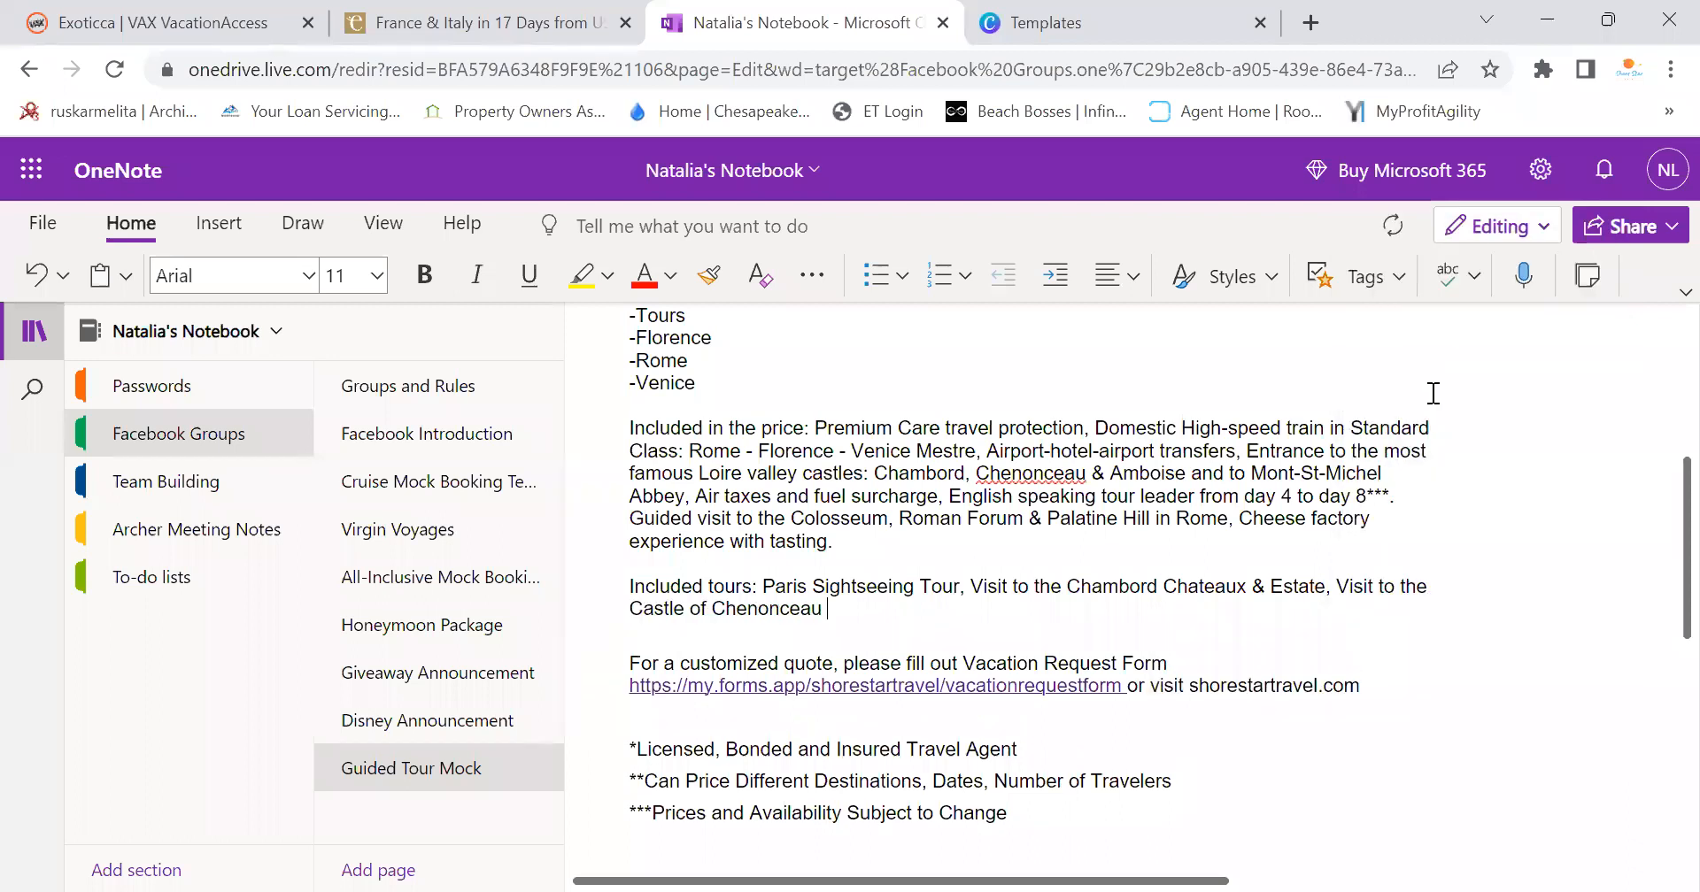
Append Castle of Amboise after Chenonceau as plain text
{"action": "left_click", "coordinate": [522, 22]}
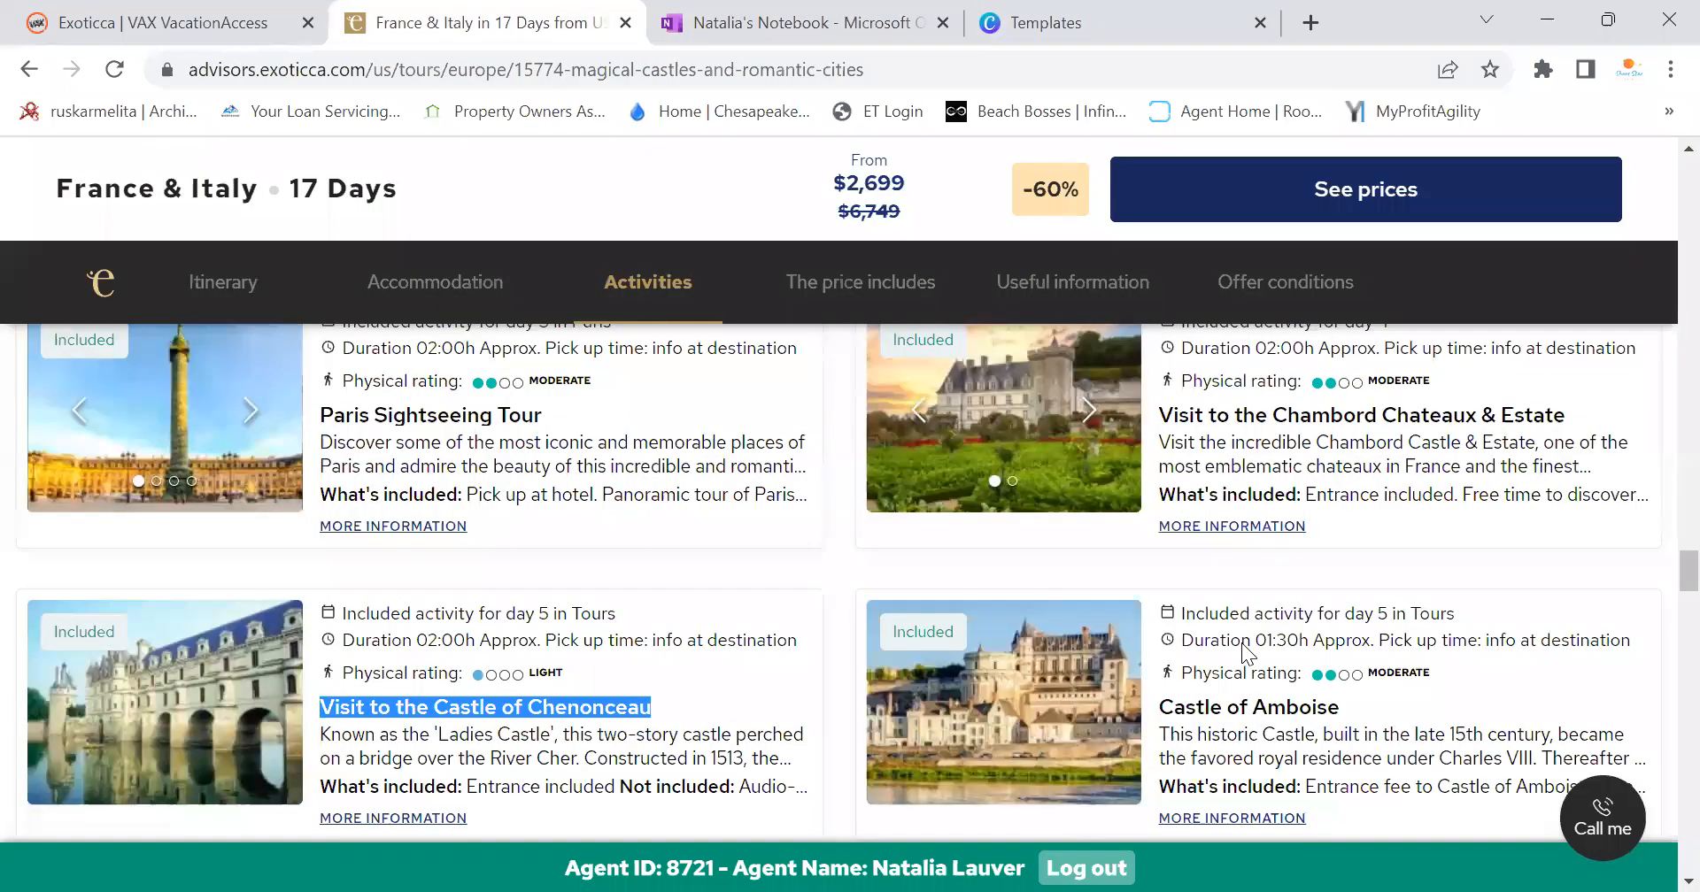
{"action": "scroll", "coordinate": [1297, 624], "scroll_direction": "down", "scroll_amount": 3}
{"action": "left_click_drag", "start_coordinate": [1160, 442], "coordinate": [1352, 451]}
{"action": "key", "text": "ctrl+c"}
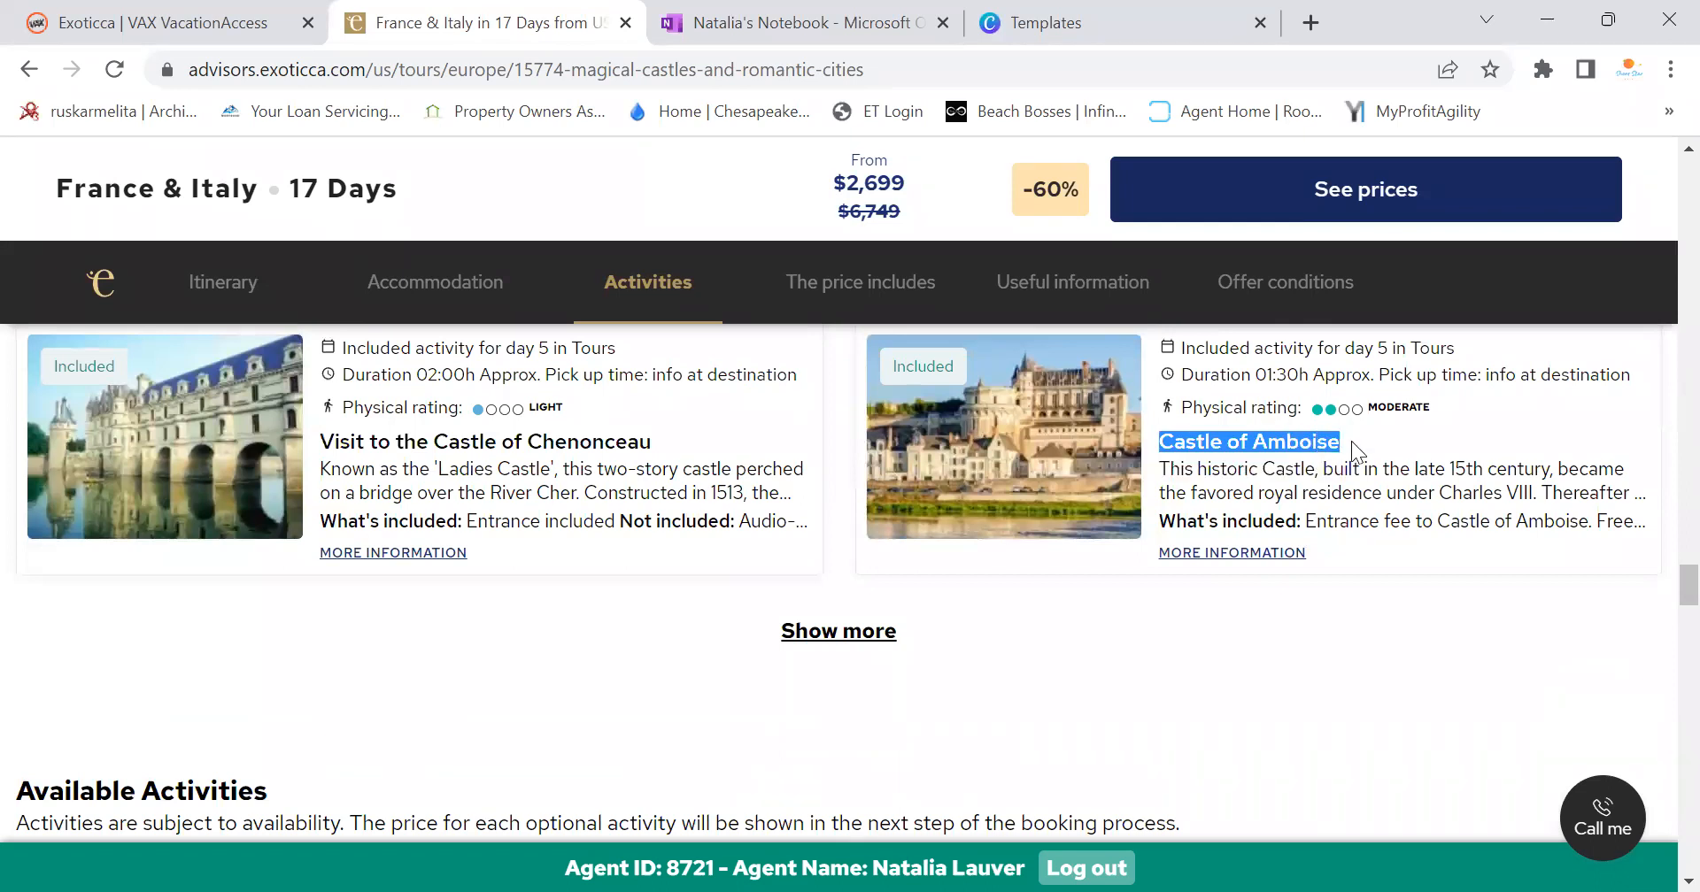
{"action": "left_click", "coordinate": [819, 634]}
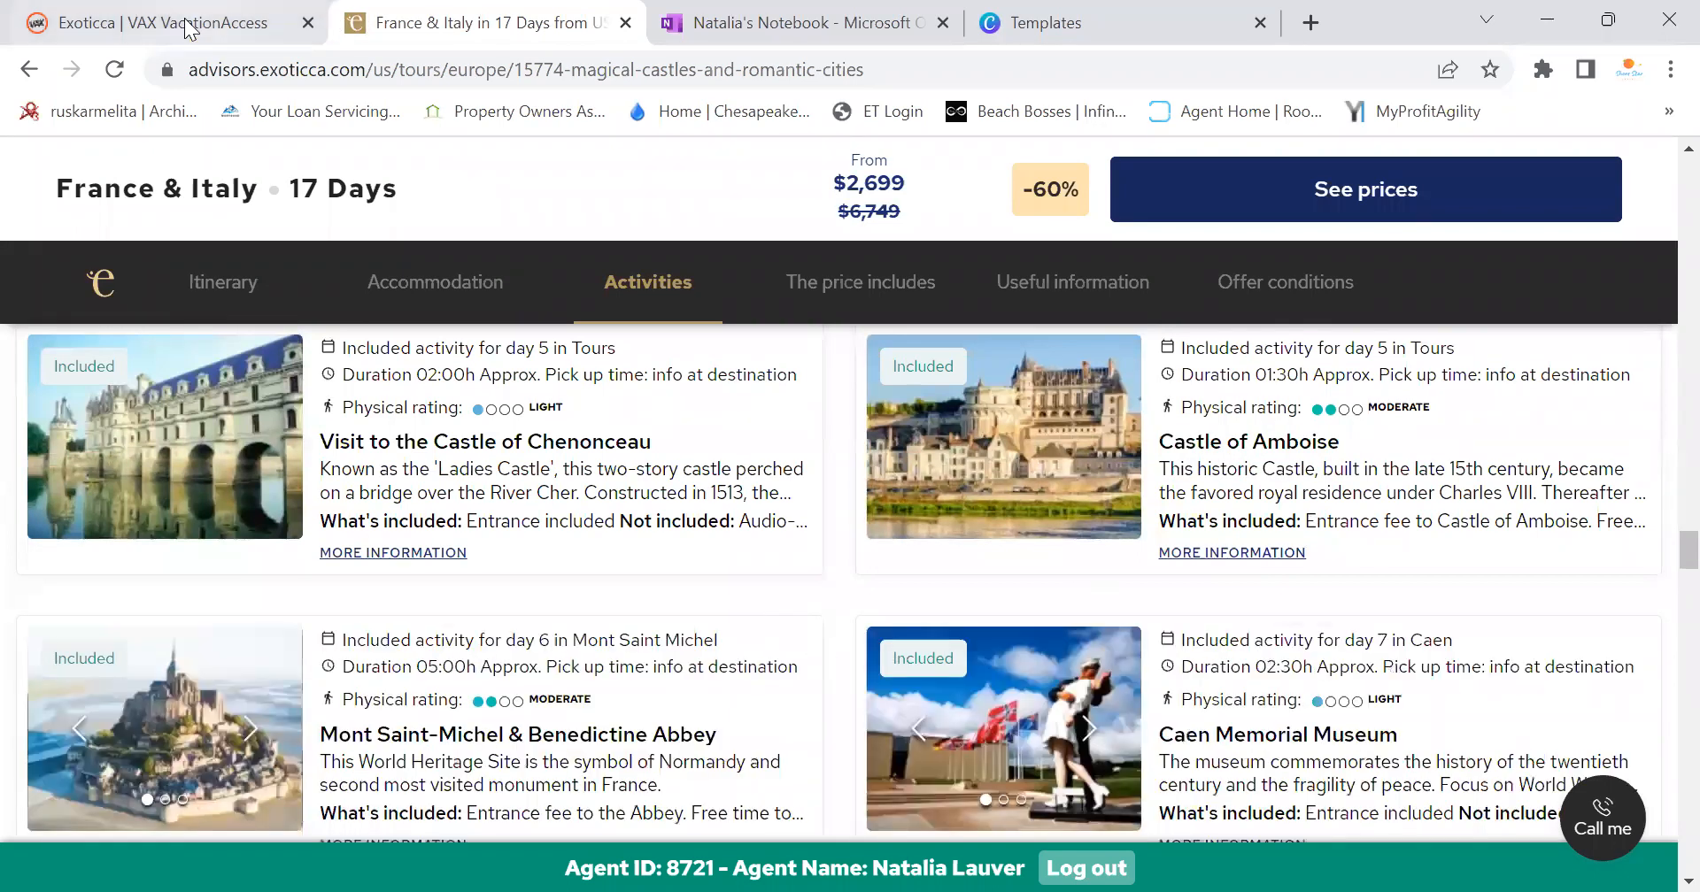
{"action": "left_click", "coordinate": [829, 19]}
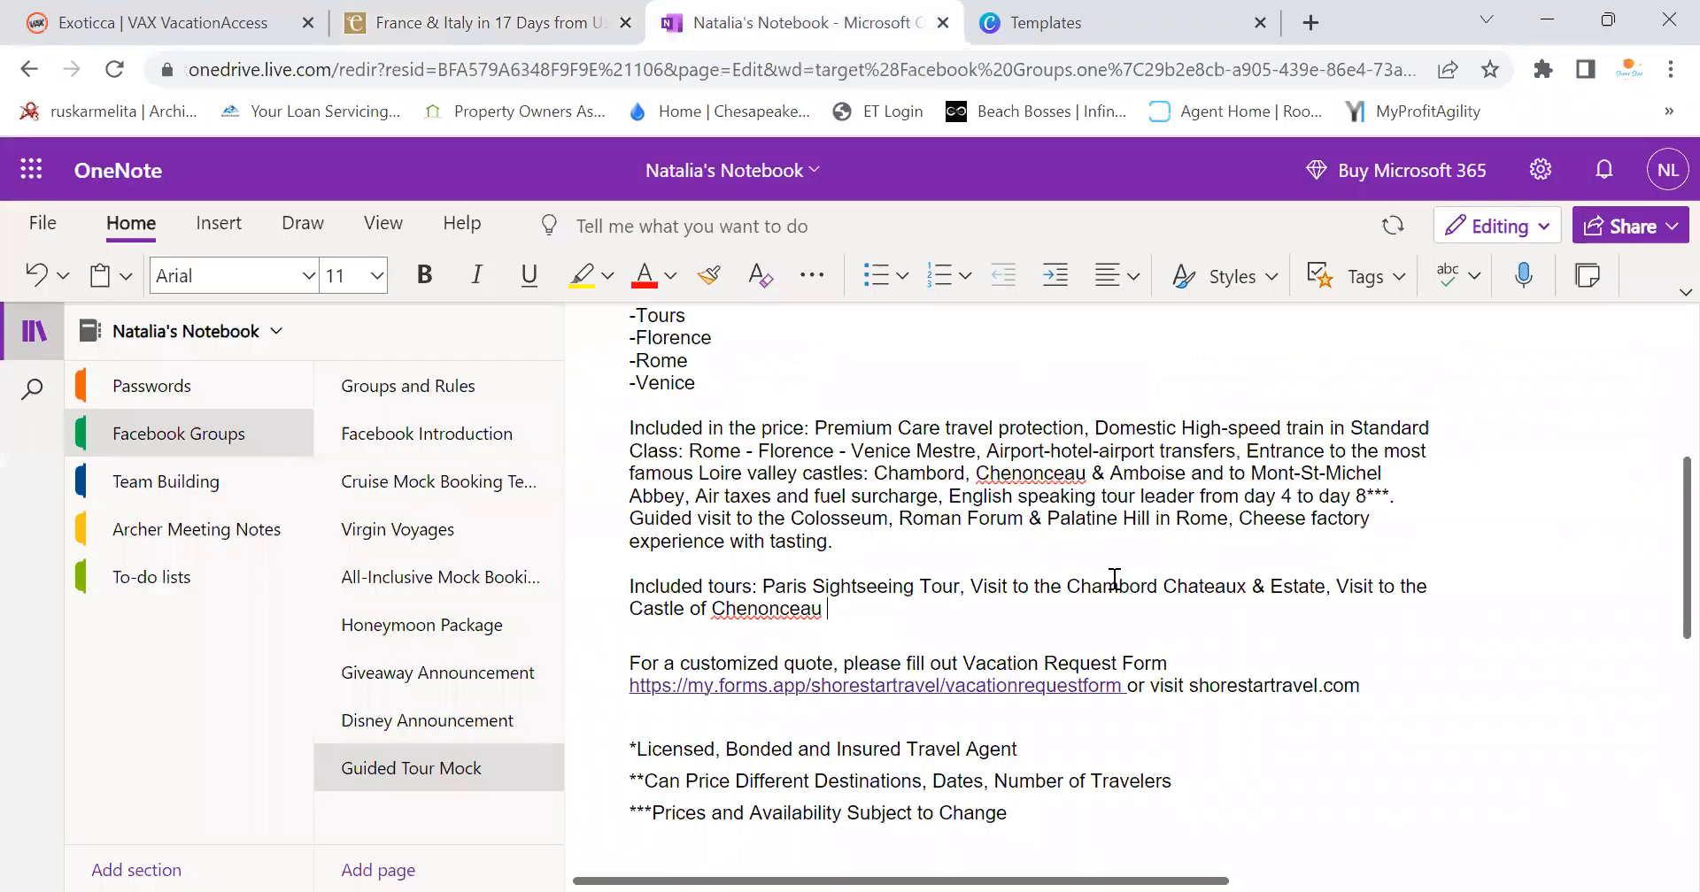
{"action": "key", "text": "BackSpace"}
{"action": "type", "text": ","}
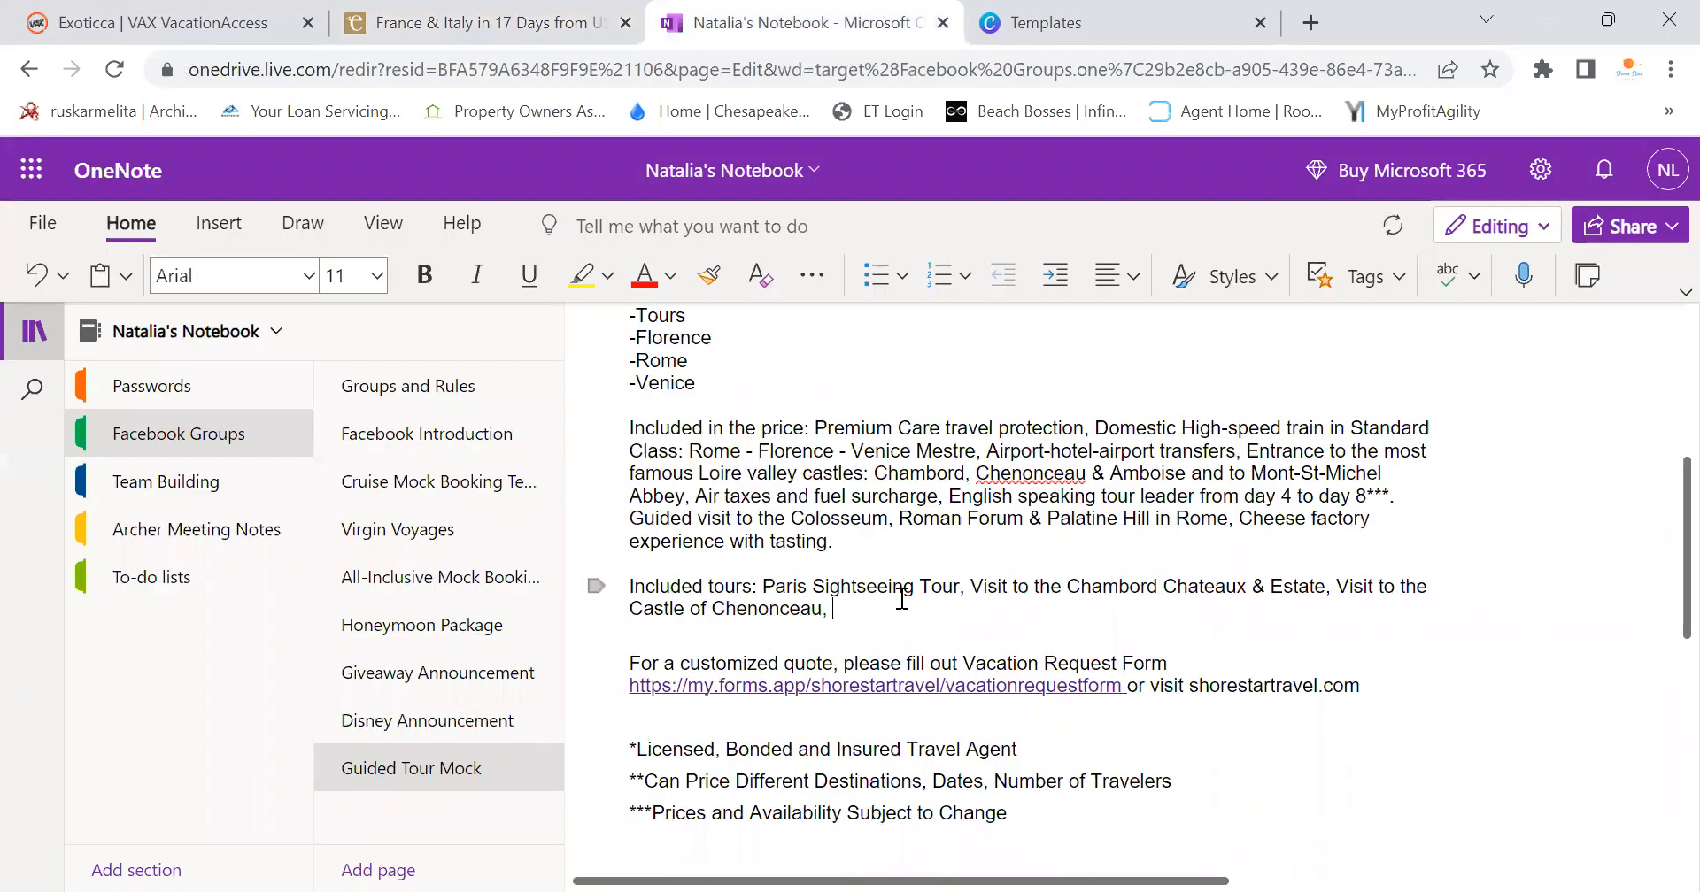
{"action": "right_click", "coordinate": [974, 479]}
{"action": "left_click", "coordinate": [974, 394]}
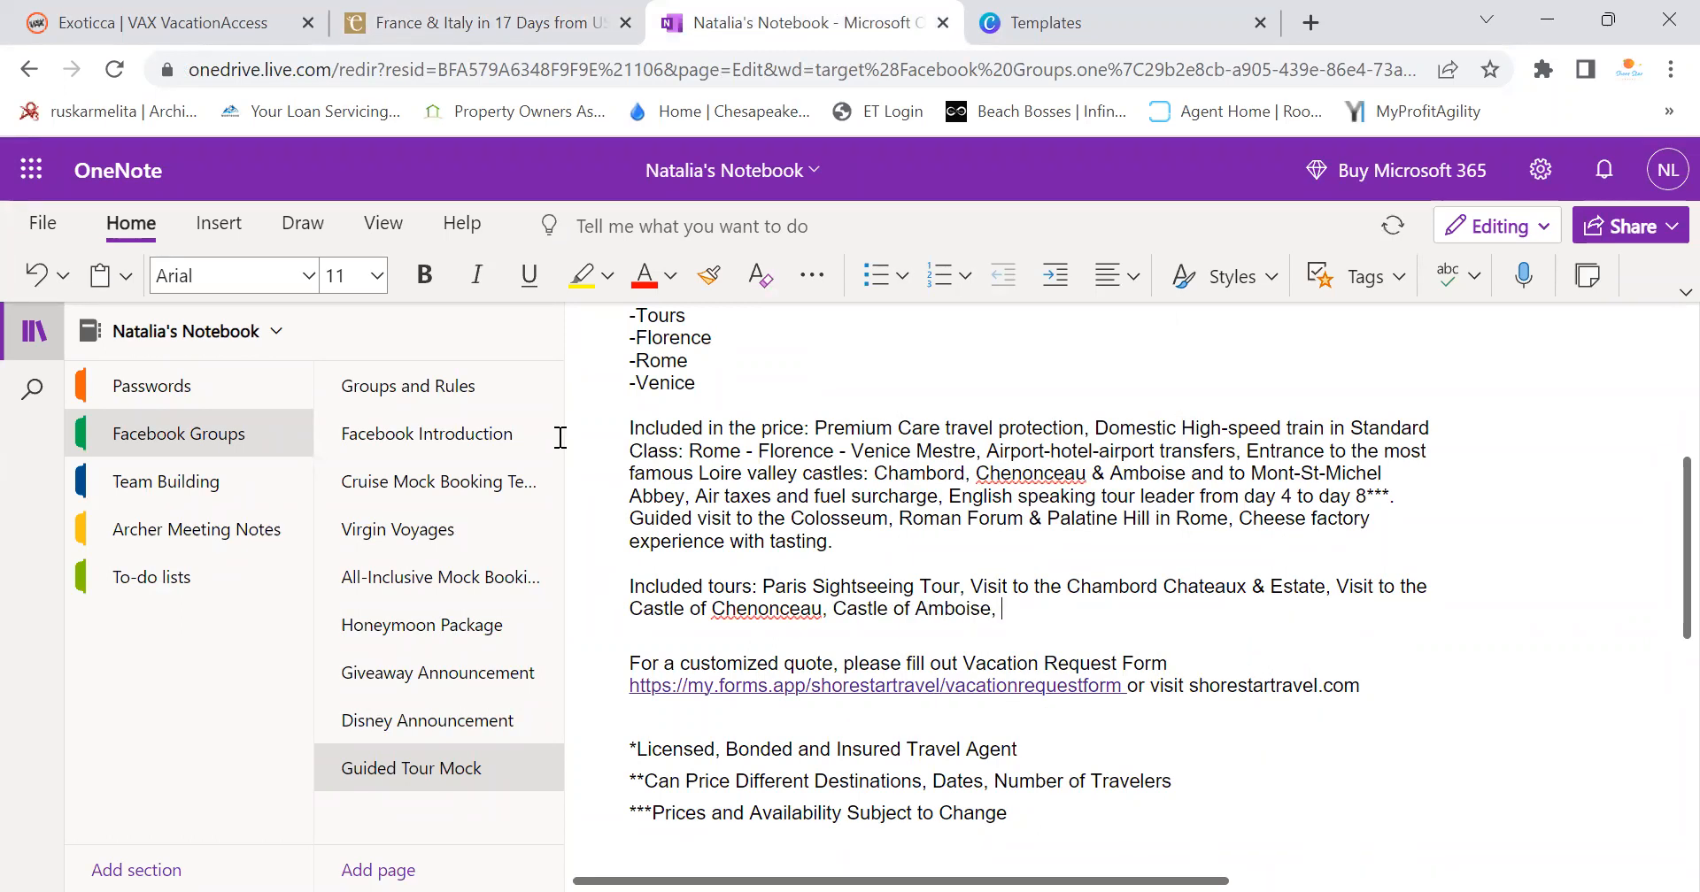
Append the Mont Saint-Michel & Benedictine Abbey title after Castle of Amboise
{"action": "left_click", "coordinate": [478, 22]}
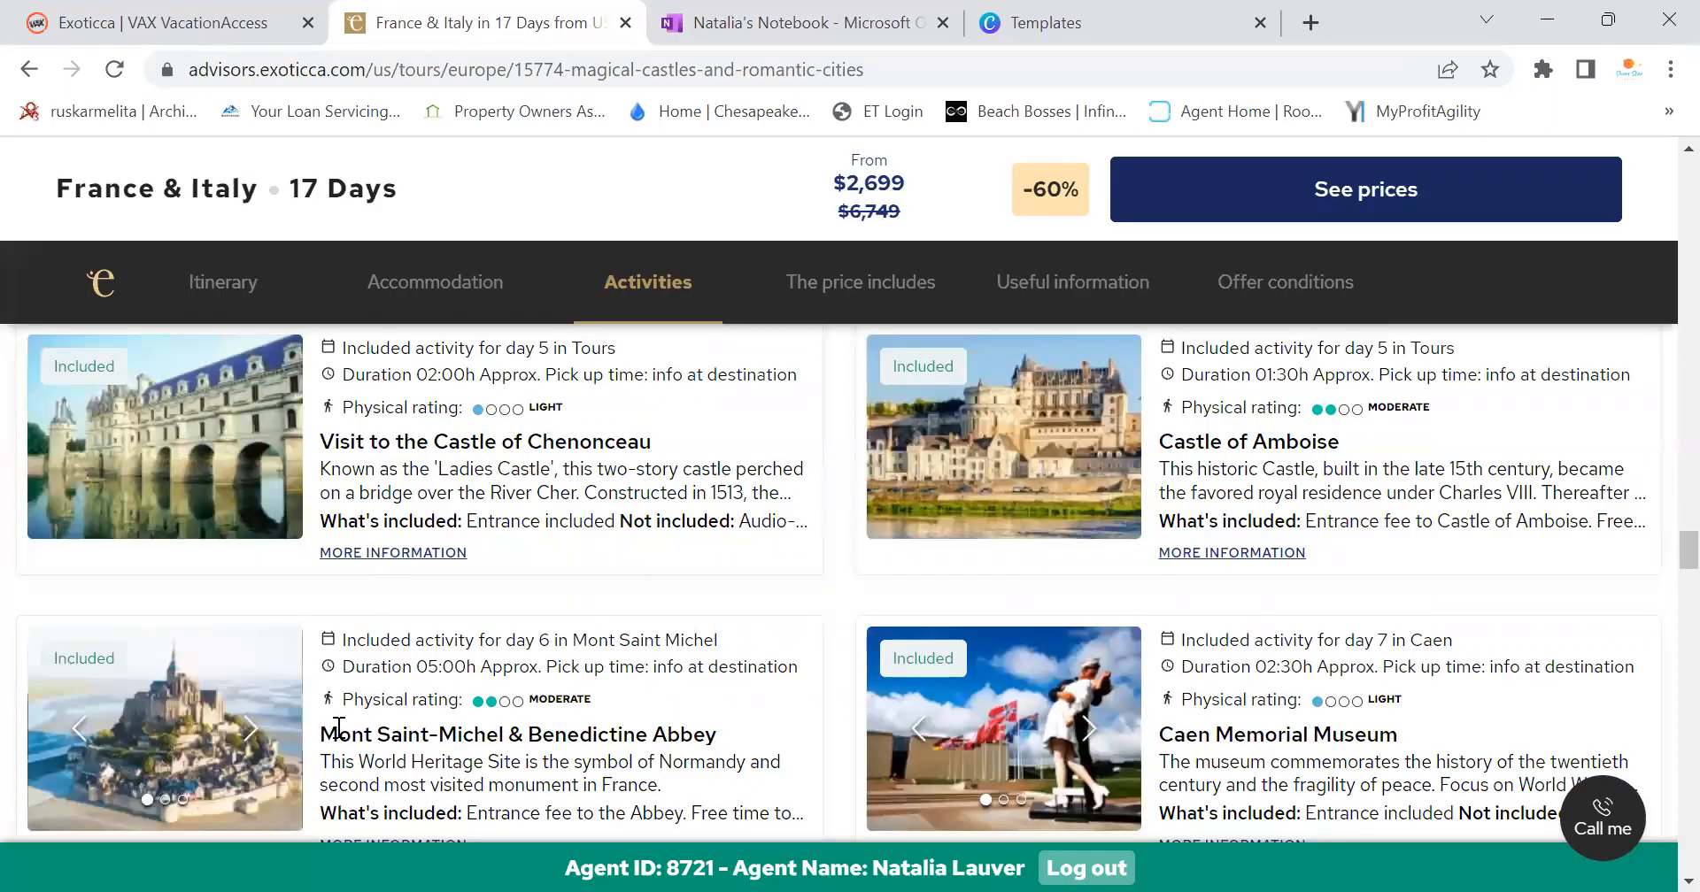
{"action": "triple_click", "coordinate": [474, 735]}
{"action": "left_click", "coordinate": [683, 23]}
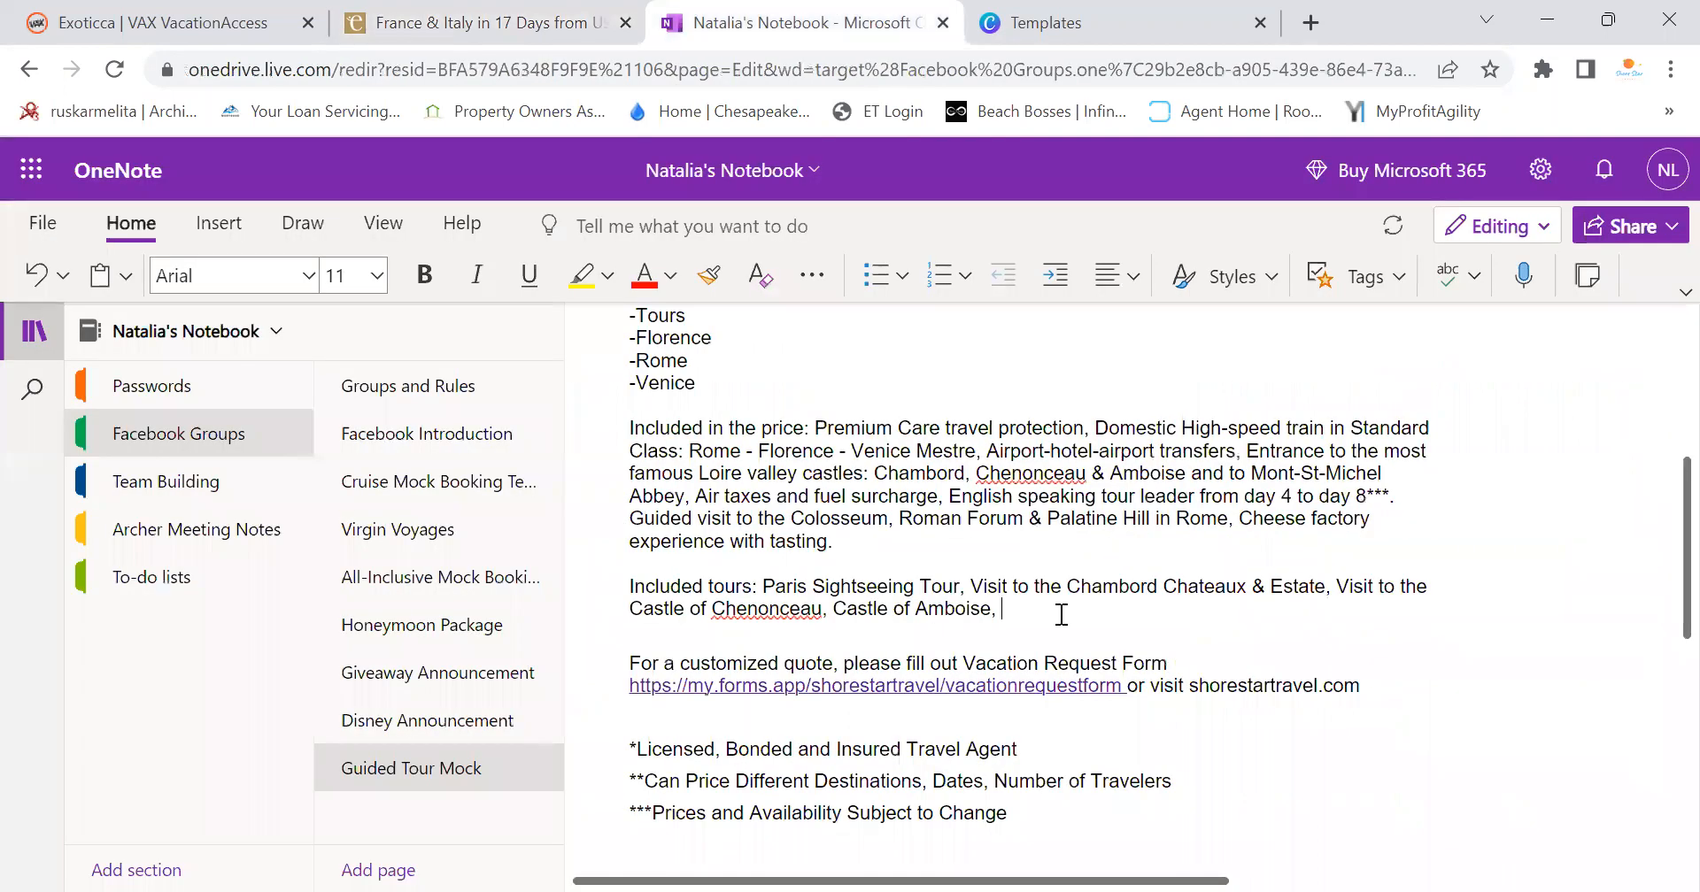
{"action": "right_click", "coordinate": [1050, 613]}
{"action": "left_click", "coordinate": [1089, 392]}
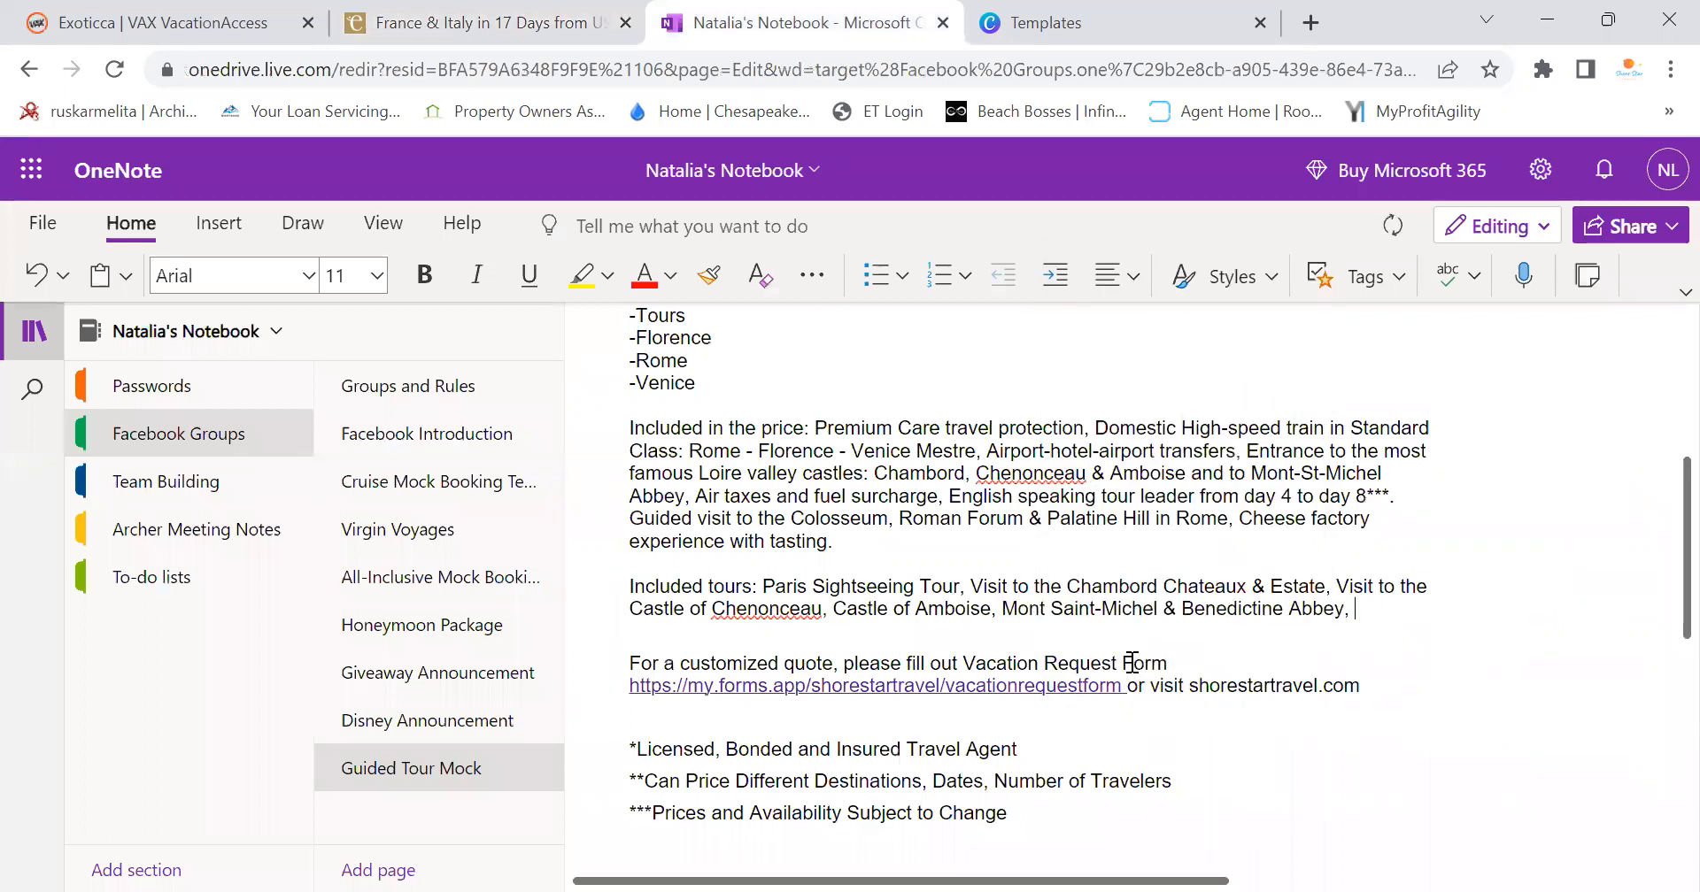
Add Caen Memorial Museum and Normandy WW-II Landing Beaches to the tours list
{"action": "left_click", "coordinate": [492, 29]}
{"action": "scroll", "coordinate": [1167, 509], "scroll_direction": "down", "scroll_amount": 3}
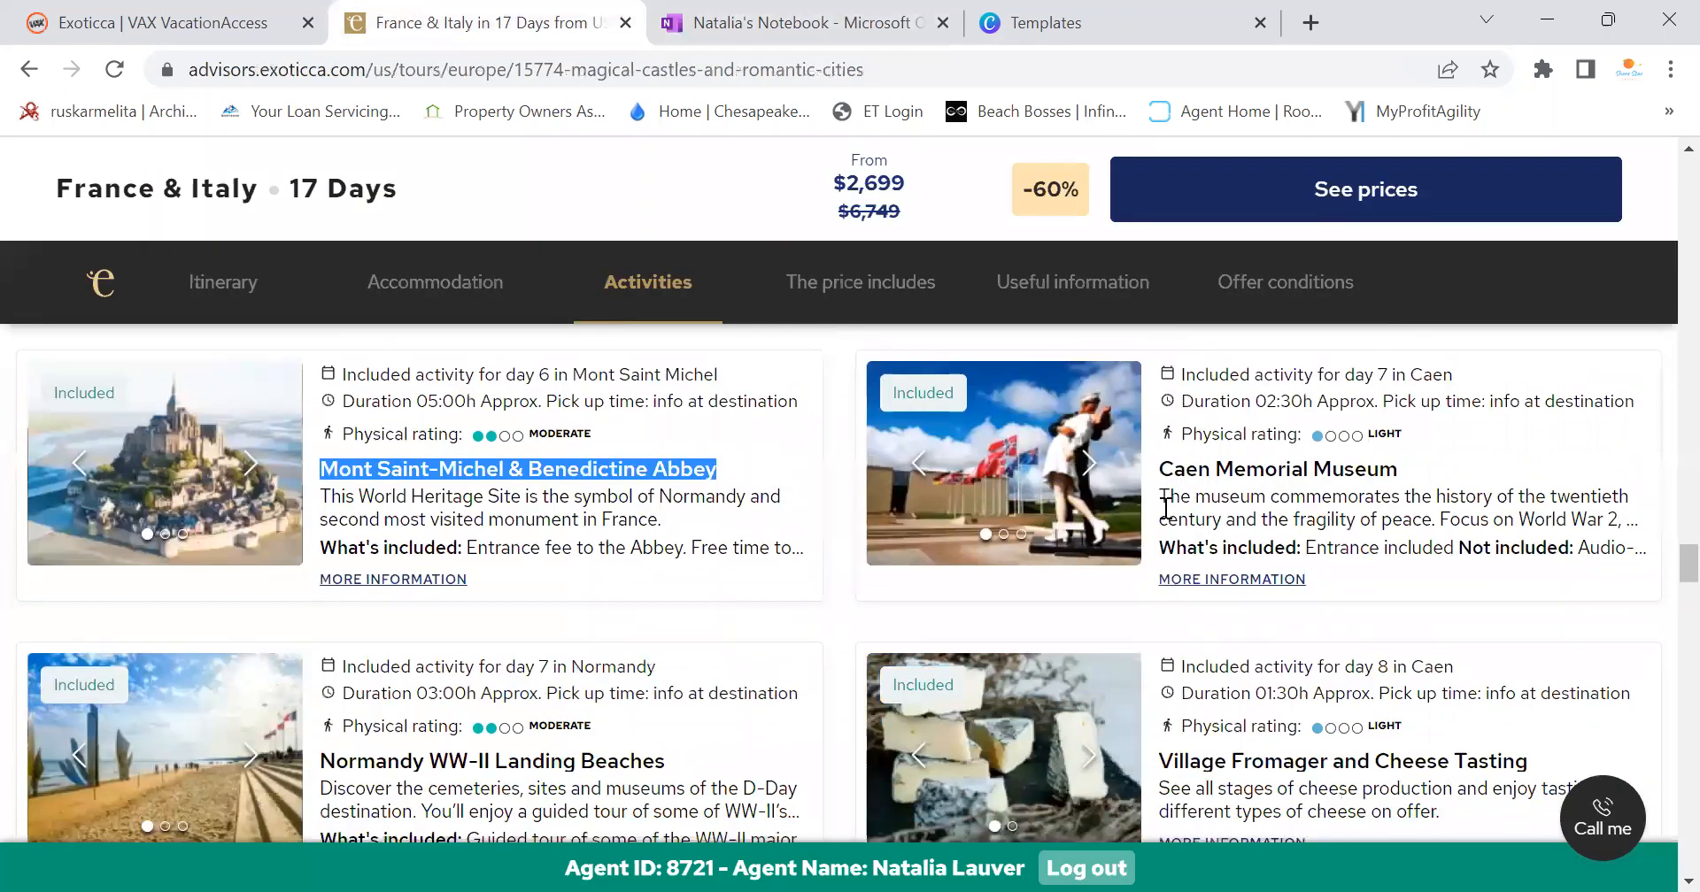
{"action": "left_click_drag", "start_coordinate": [1162, 469], "coordinate": [1421, 490]}
{"action": "key", "text": "ctrl+c"}
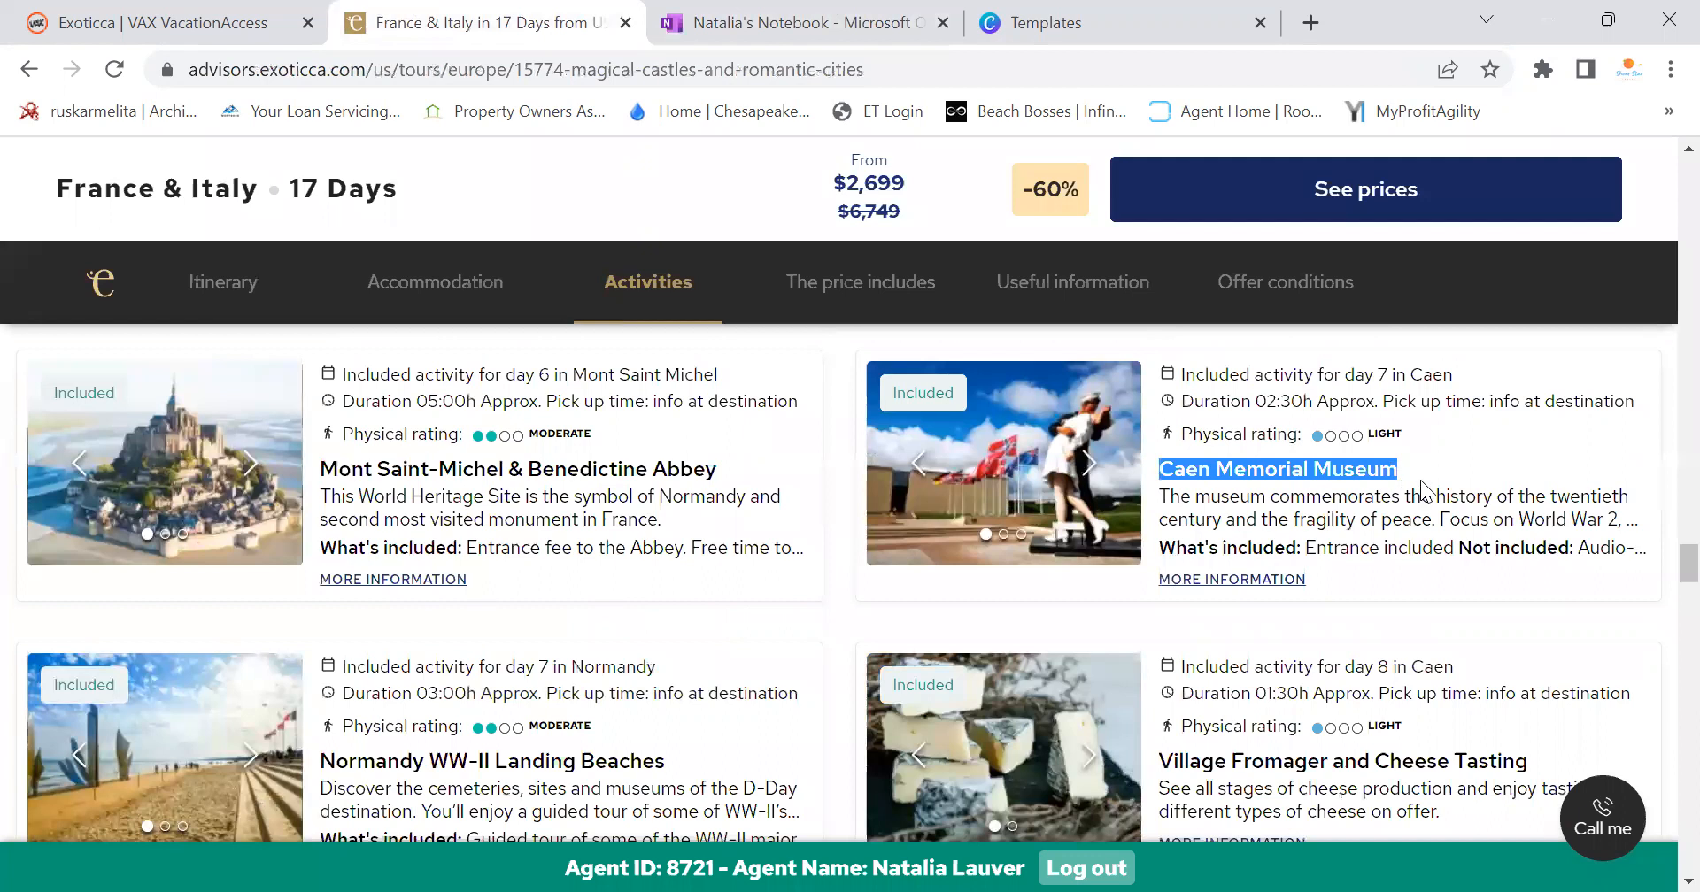
{"action": "left_click", "coordinate": [797, 22]}
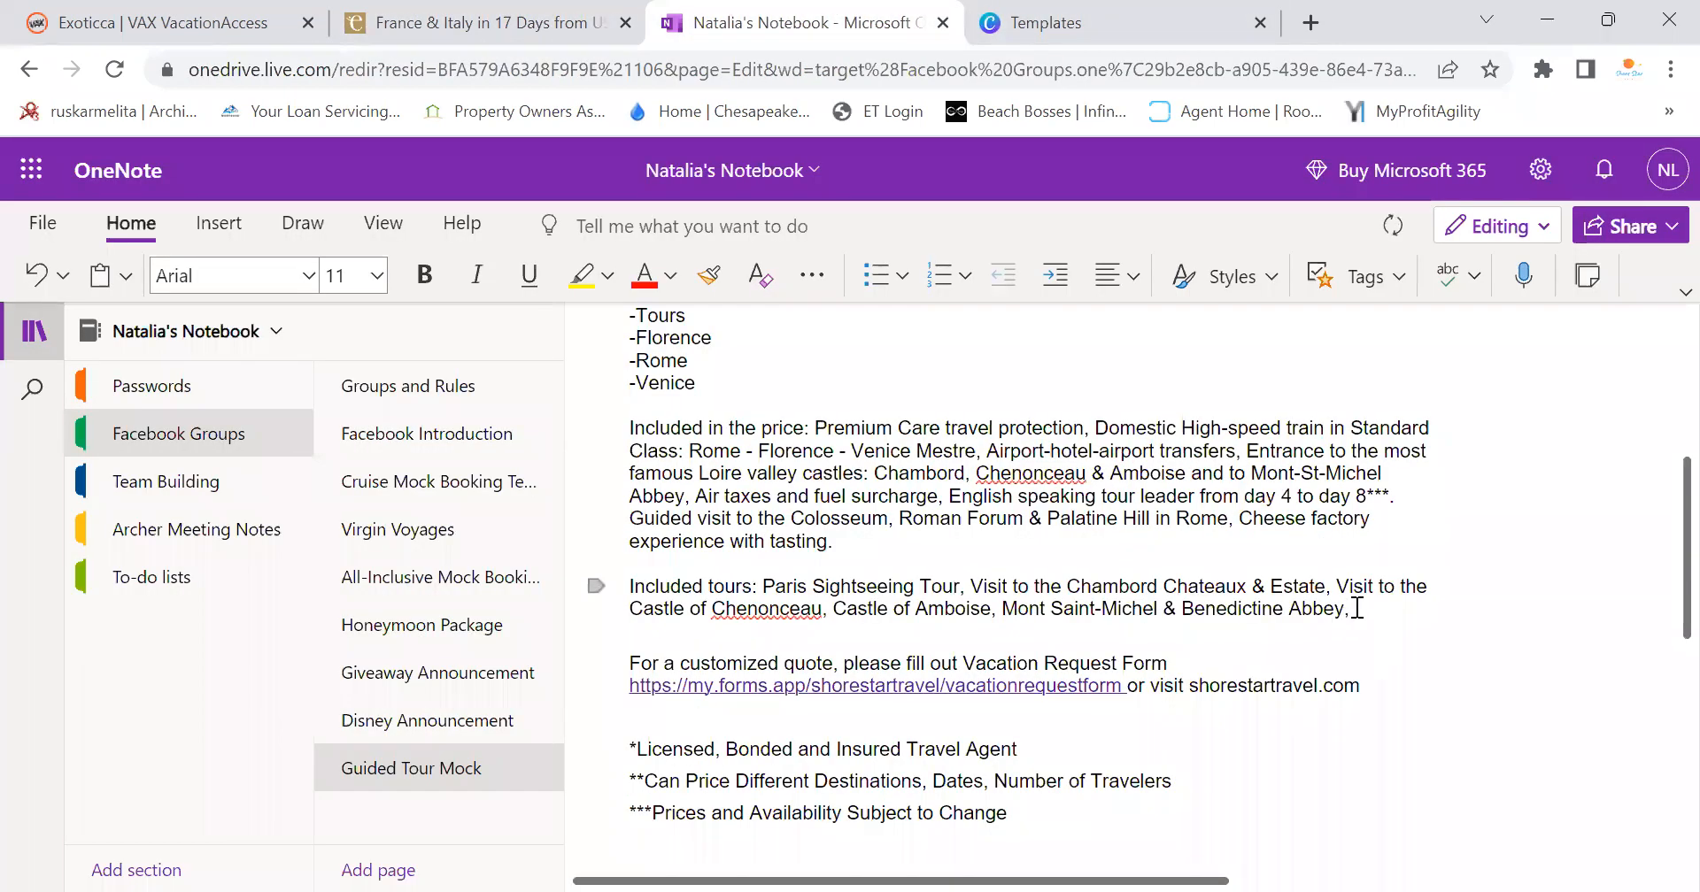
{"action": "right_click", "coordinate": [1357, 609]}
{"action": "left_click", "coordinate": [1434, 403]}
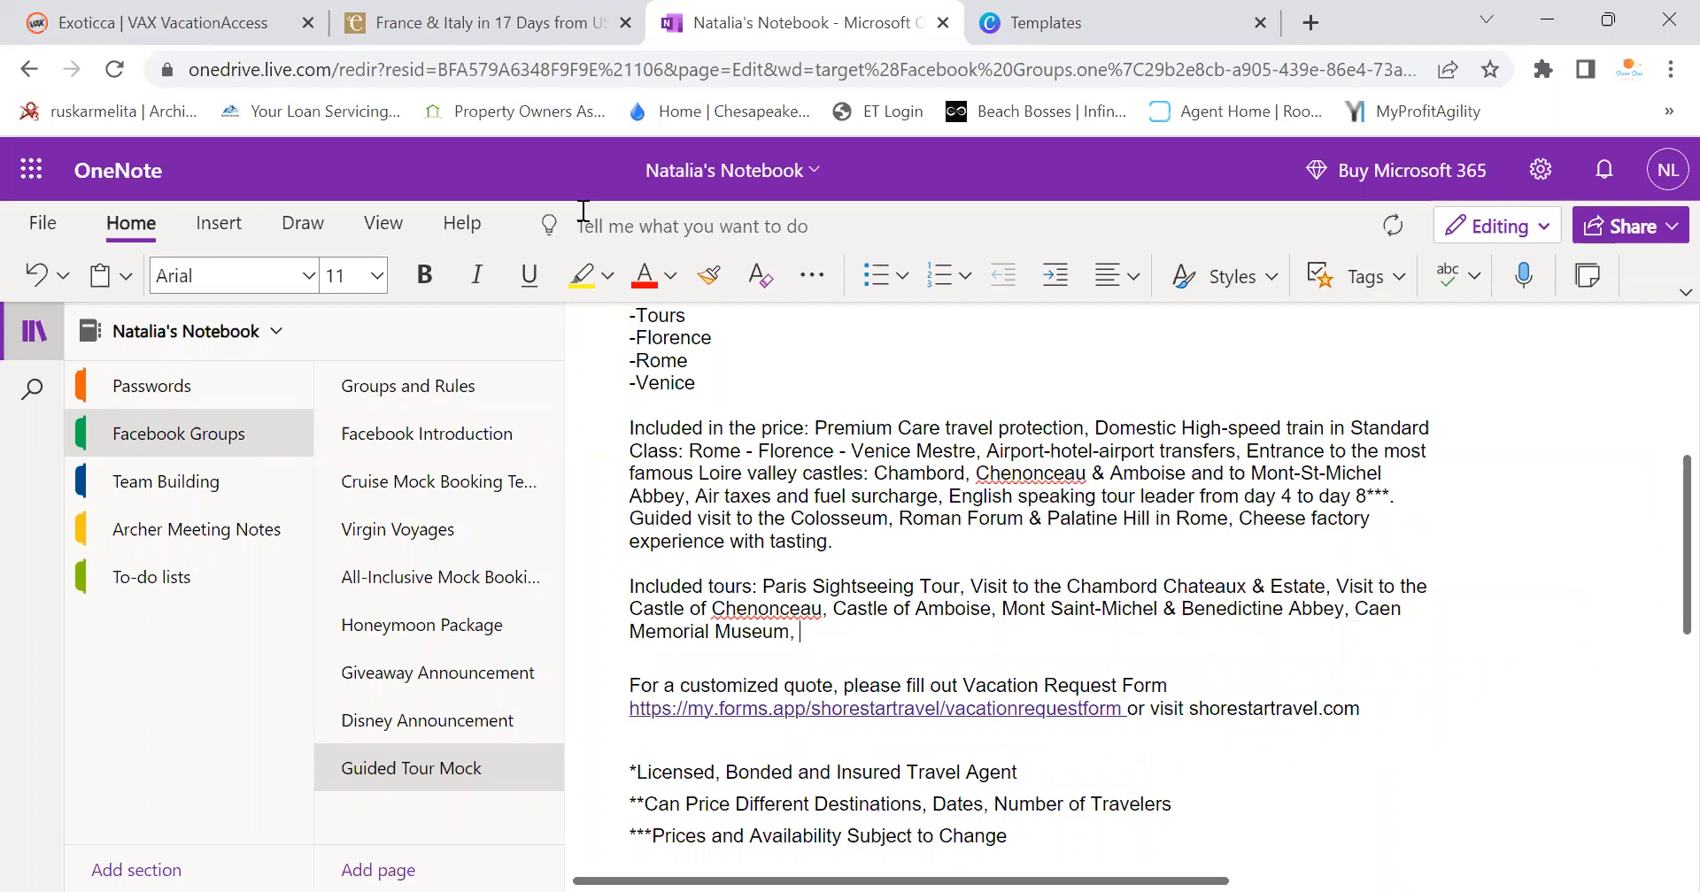
{"action": "key", "text": "ctrl+shift+Tab"}
{"action": "left_click_drag", "start_coordinate": [320, 496], "coordinate": [667, 498]}
{"action": "key", "text": "ctrl+c"}
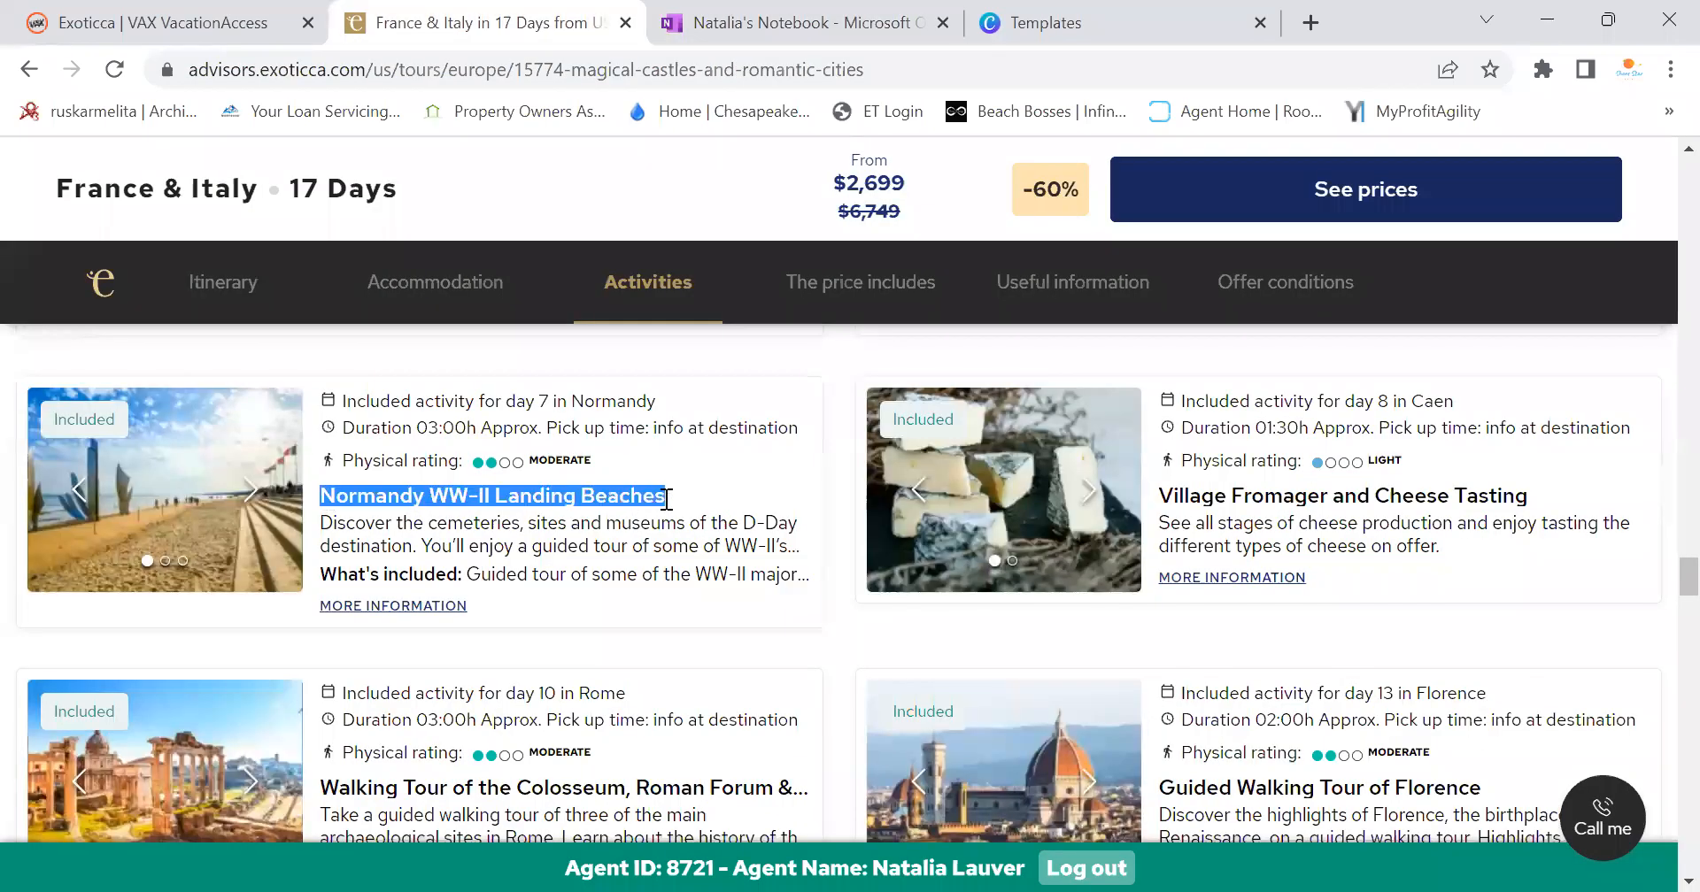
{"action": "left_click", "coordinate": [744, 20]}
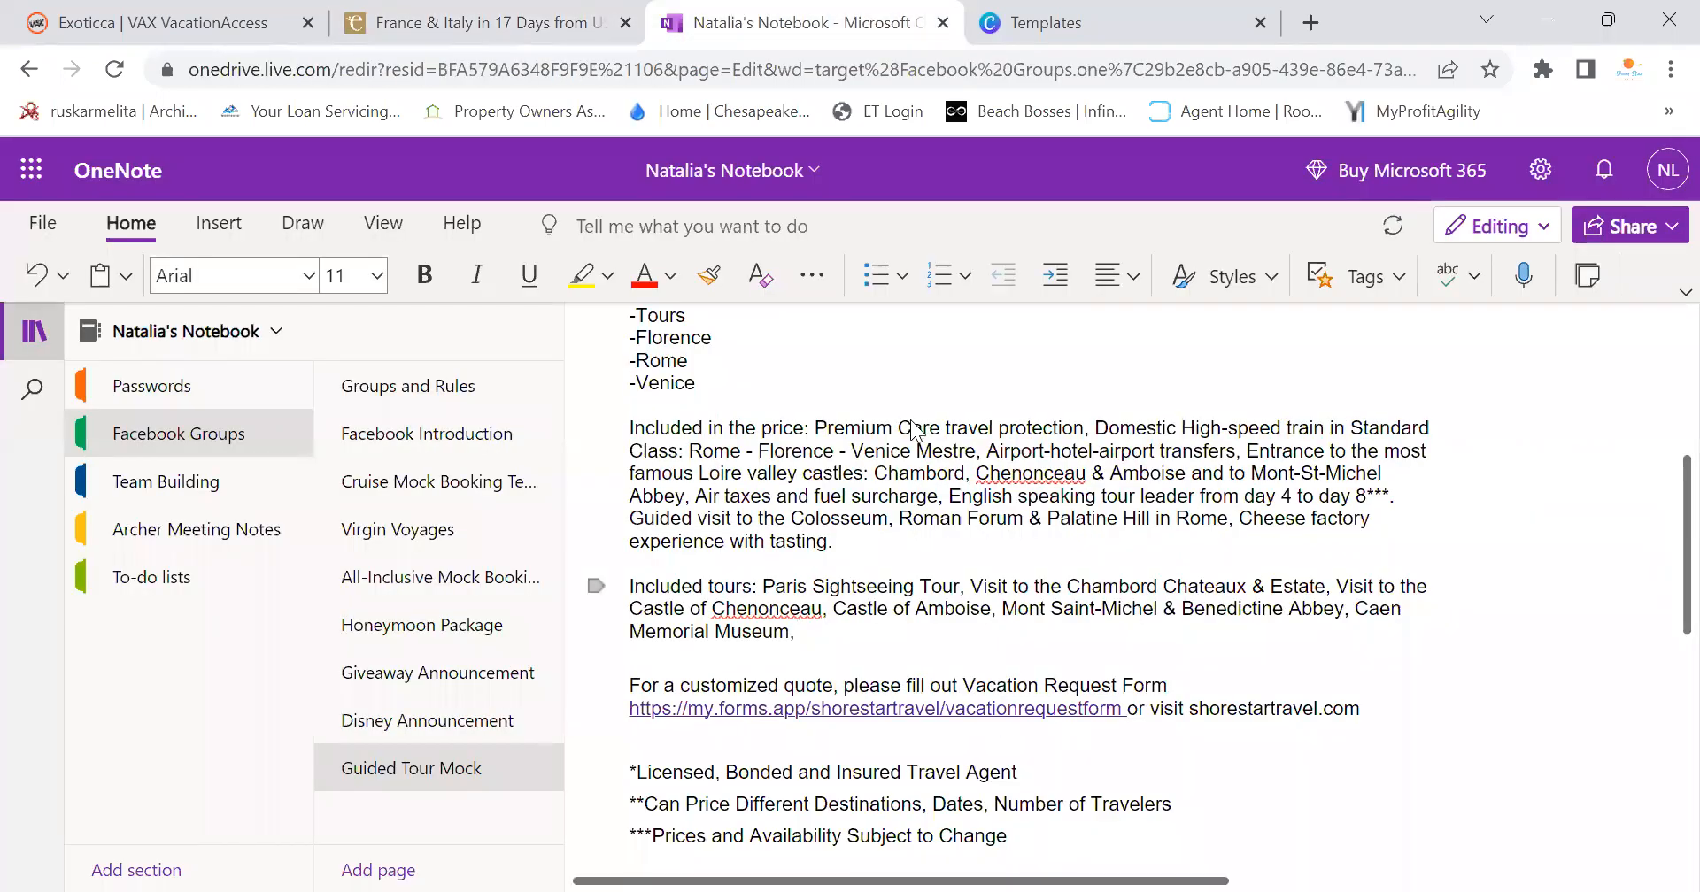
{"action": "key", "text": "ctrl+v"}
Add Village Fromager and Cheese Tasting, followed by a comma
{"action": "left_click", "coordinate": [531, 22]}
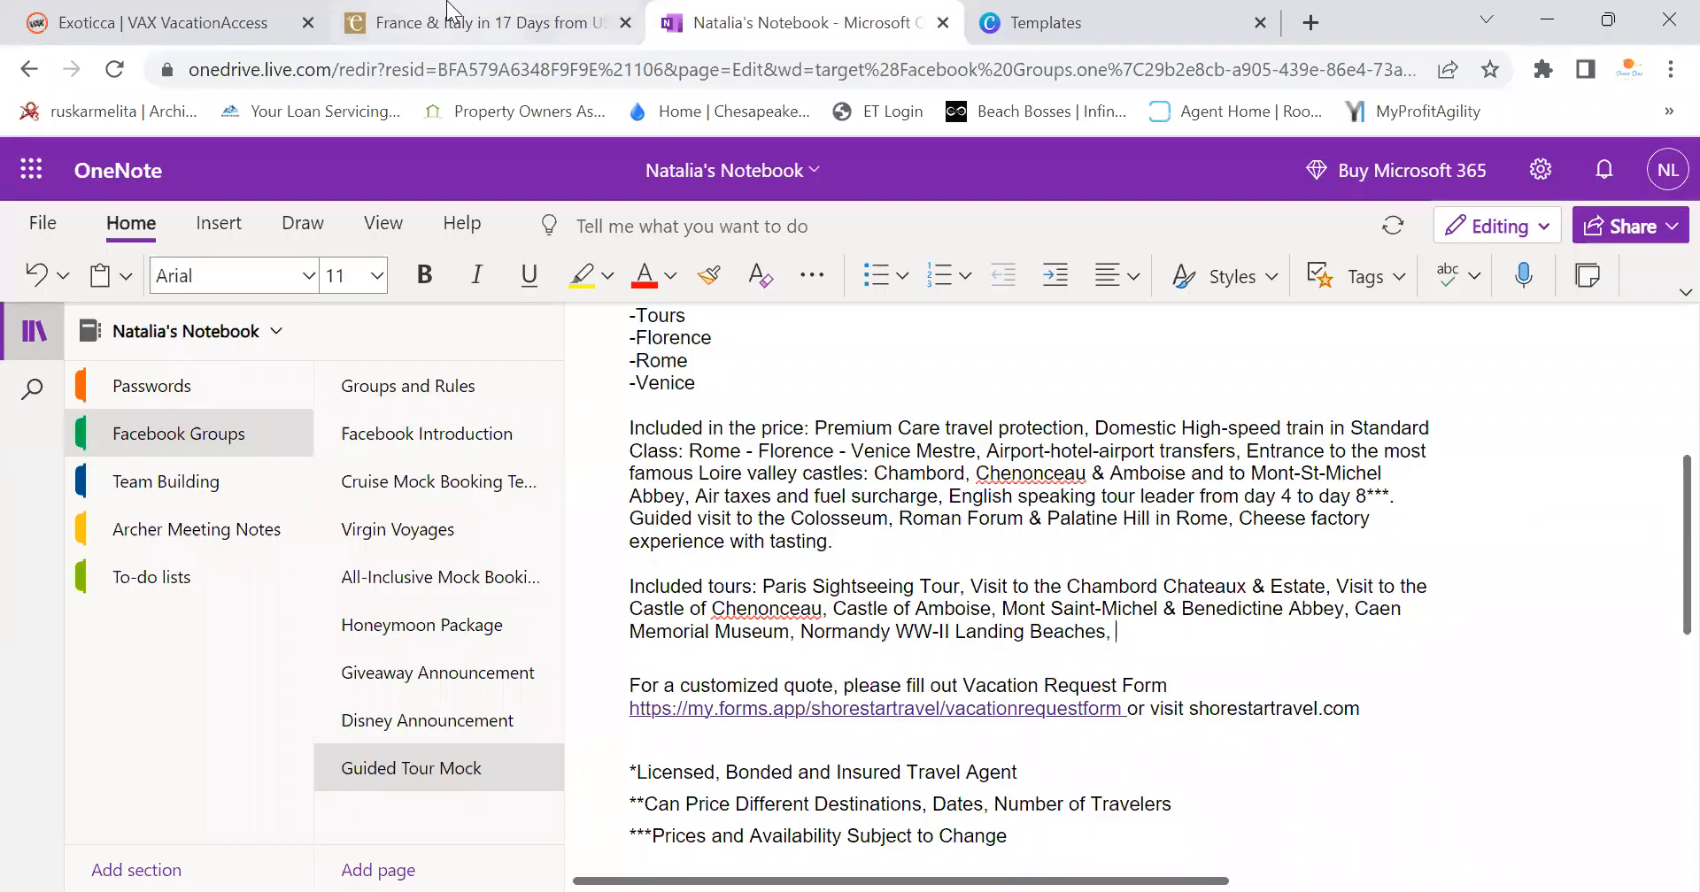
{"action": "left_click_drag", "start_coordinate": [1163, 501], "coordinate": [1524, 500]}
{"action": "key", "text": "ctrl+c"}
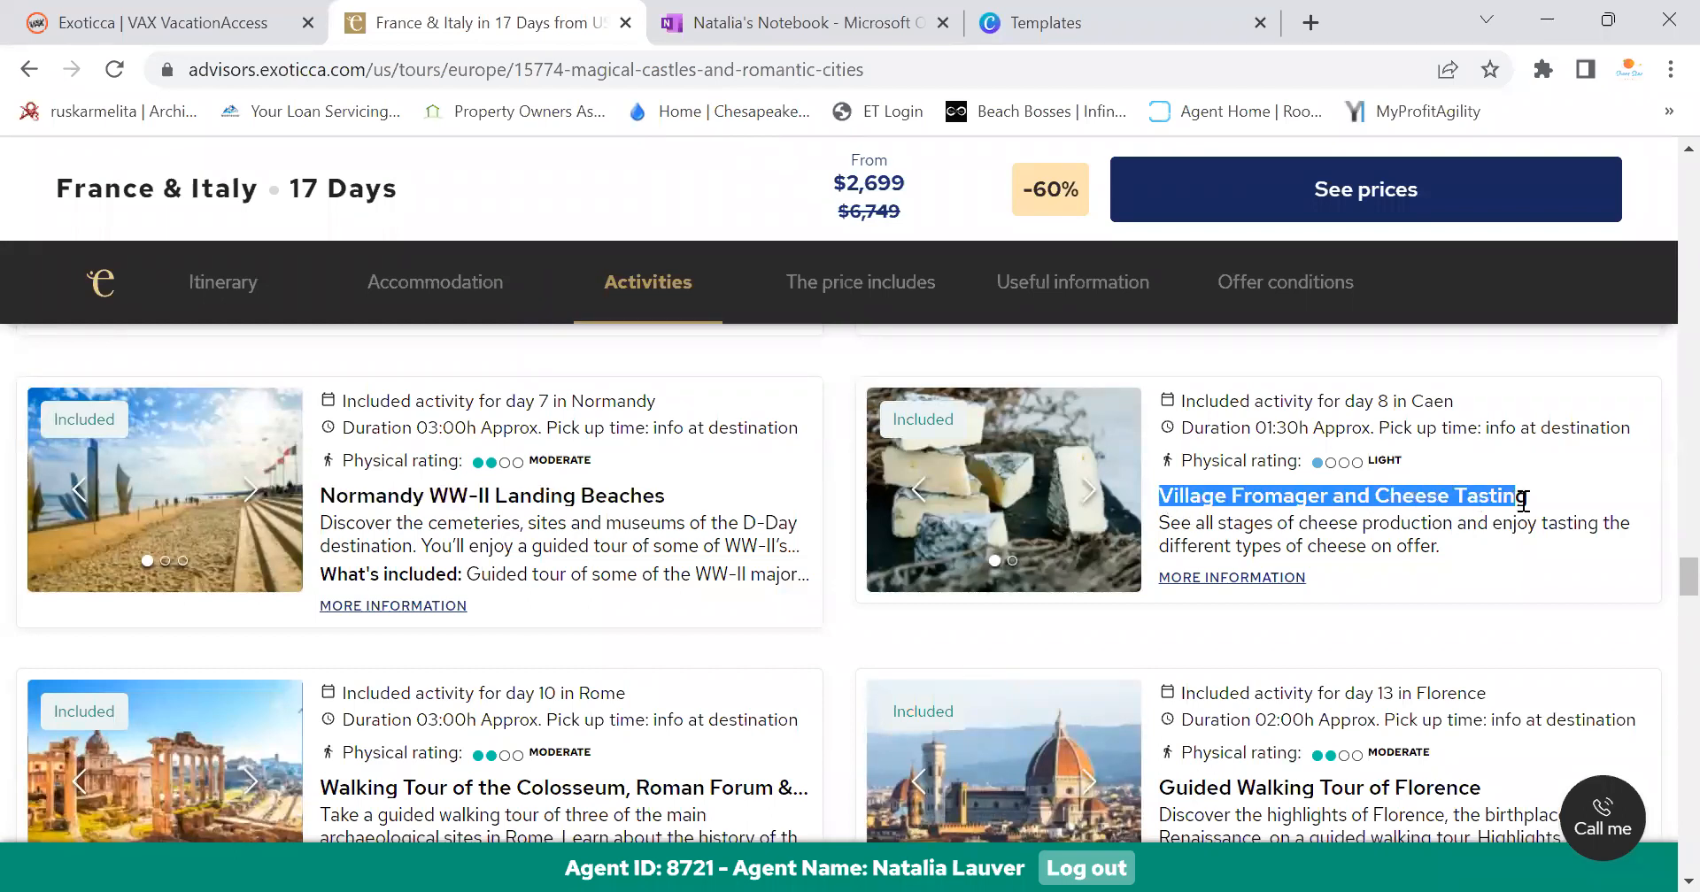
{"action": "left_click", "coordinate": [771, 27]}
{"action": "right_click", "coordinate": [1144, 633]}
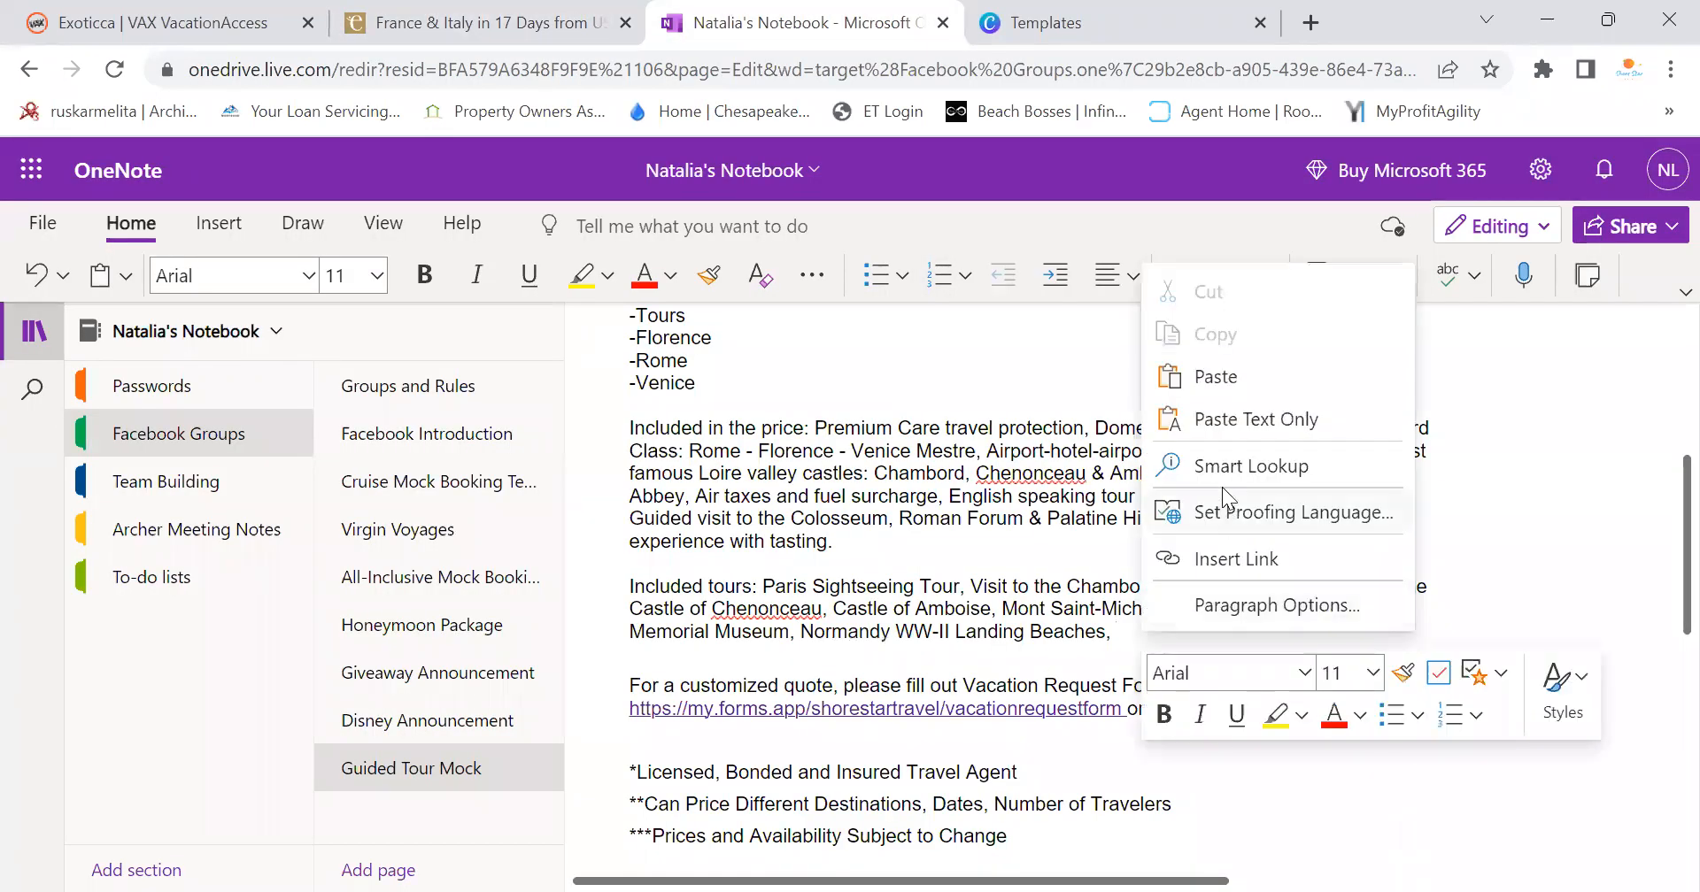
{"action": "left_click", "coordinate": [1239, 419]}
{"action": "type", "text": ","}
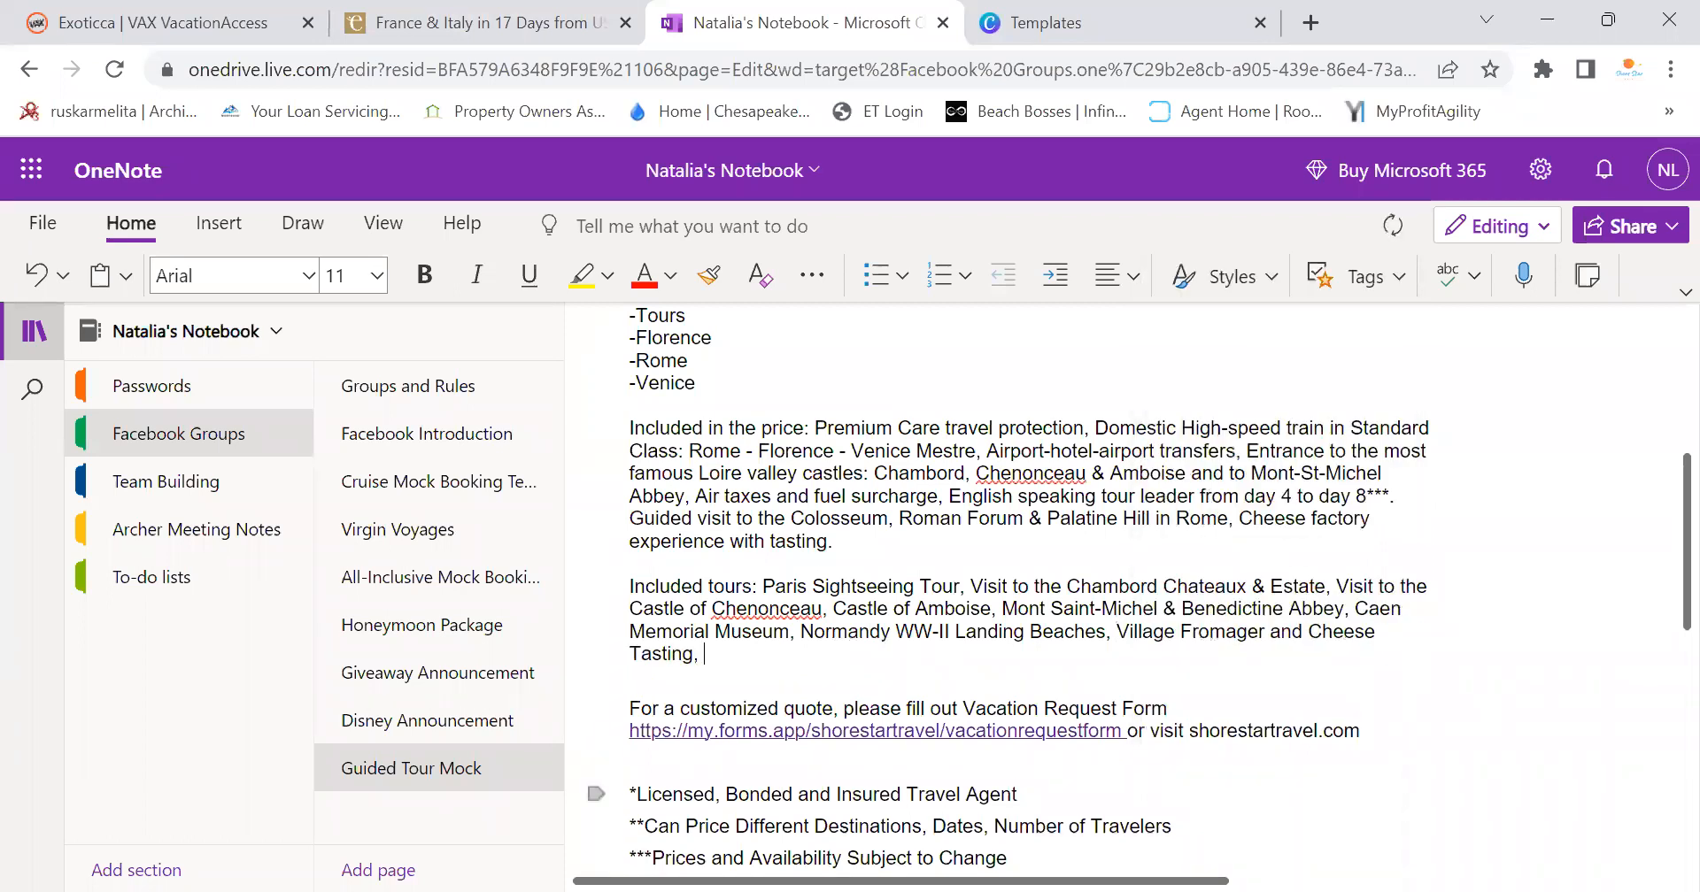
Add the full Colosseum and Palatine Hill walking tour title after Cheese Tasting
{"action": "left_click", "coordinate": [420, 18]}
{"action": "scroll", "coordinate": [687, 558], "scroll_direction": "down", "scroll_amount": 3}
{"action": "left_click_drag", "start_coordinate": [327, 522], "coordinate": [801, 523]}
{"action": "left_click", "coordinate": [378, 659]}
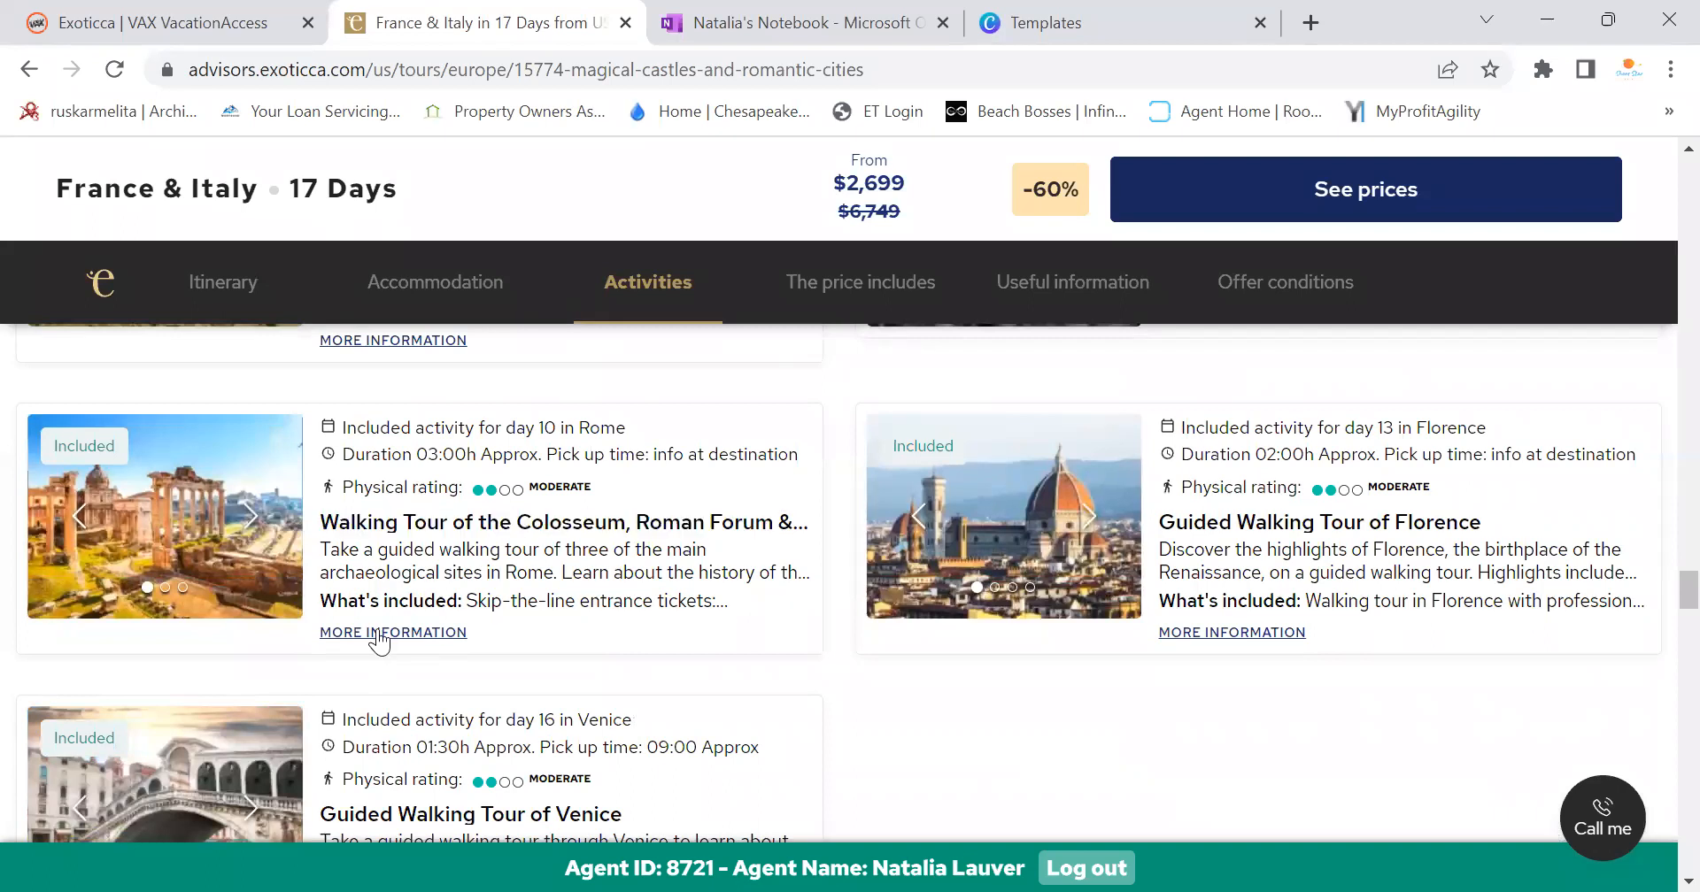
{"action": "left_click", "coordinate": [331, 536]}
{"action": "left_click_drag", "start_coordinate": [325, 589], "coordinate": [537, 614]}
{"action": "key", "text": "ctrl+c"}
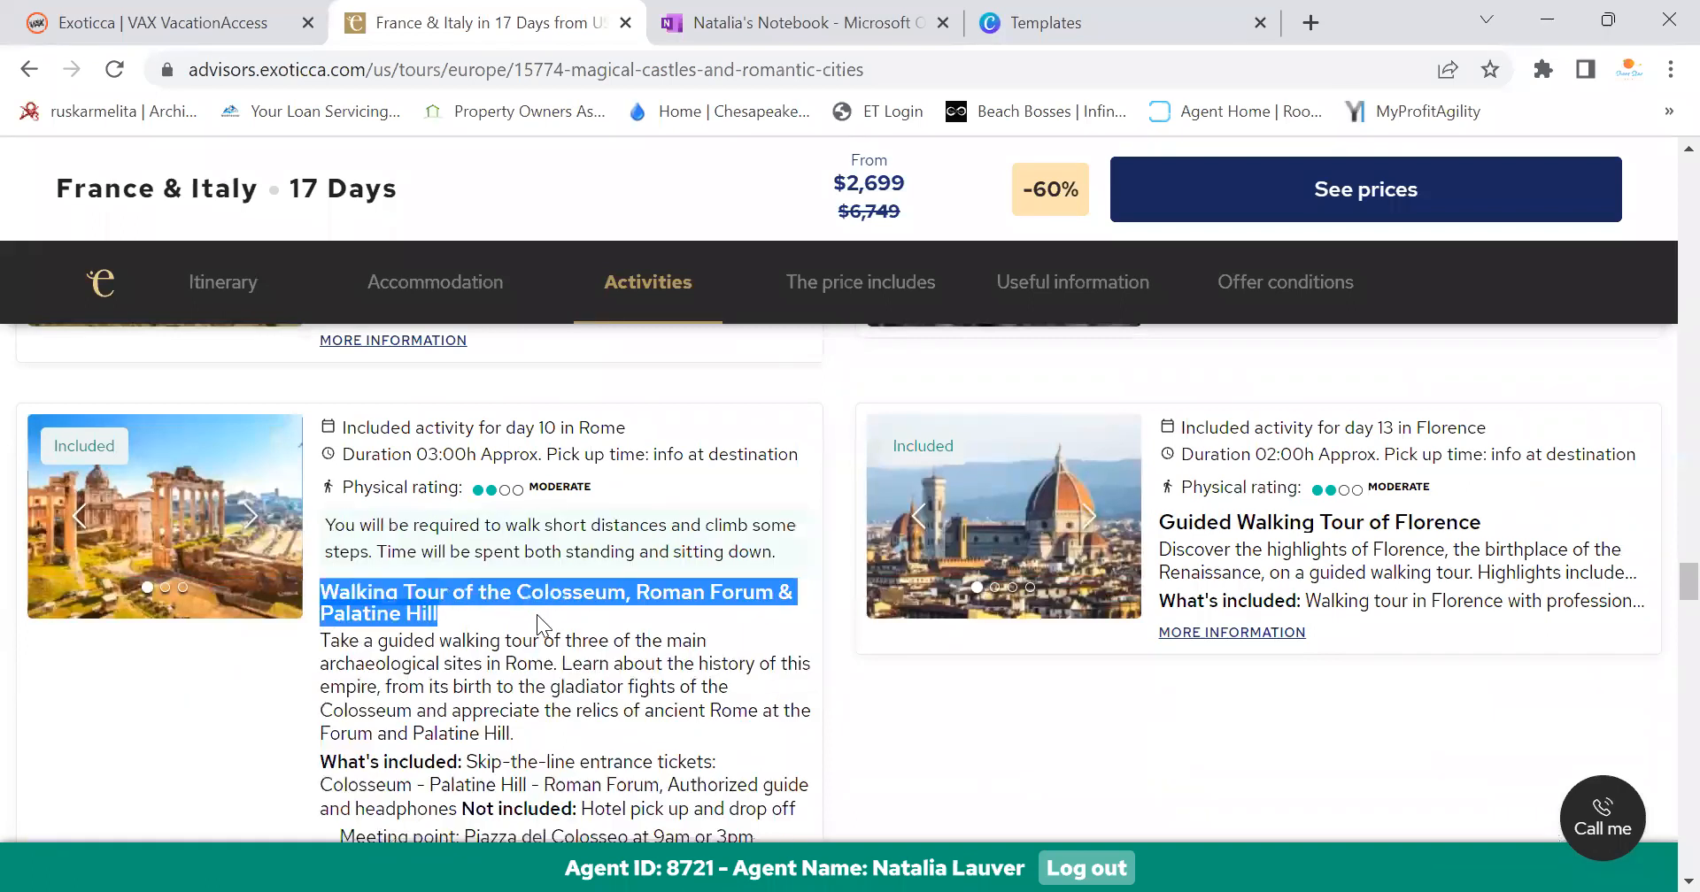
{"action": "left_click", "coordinate": [675, 20]}
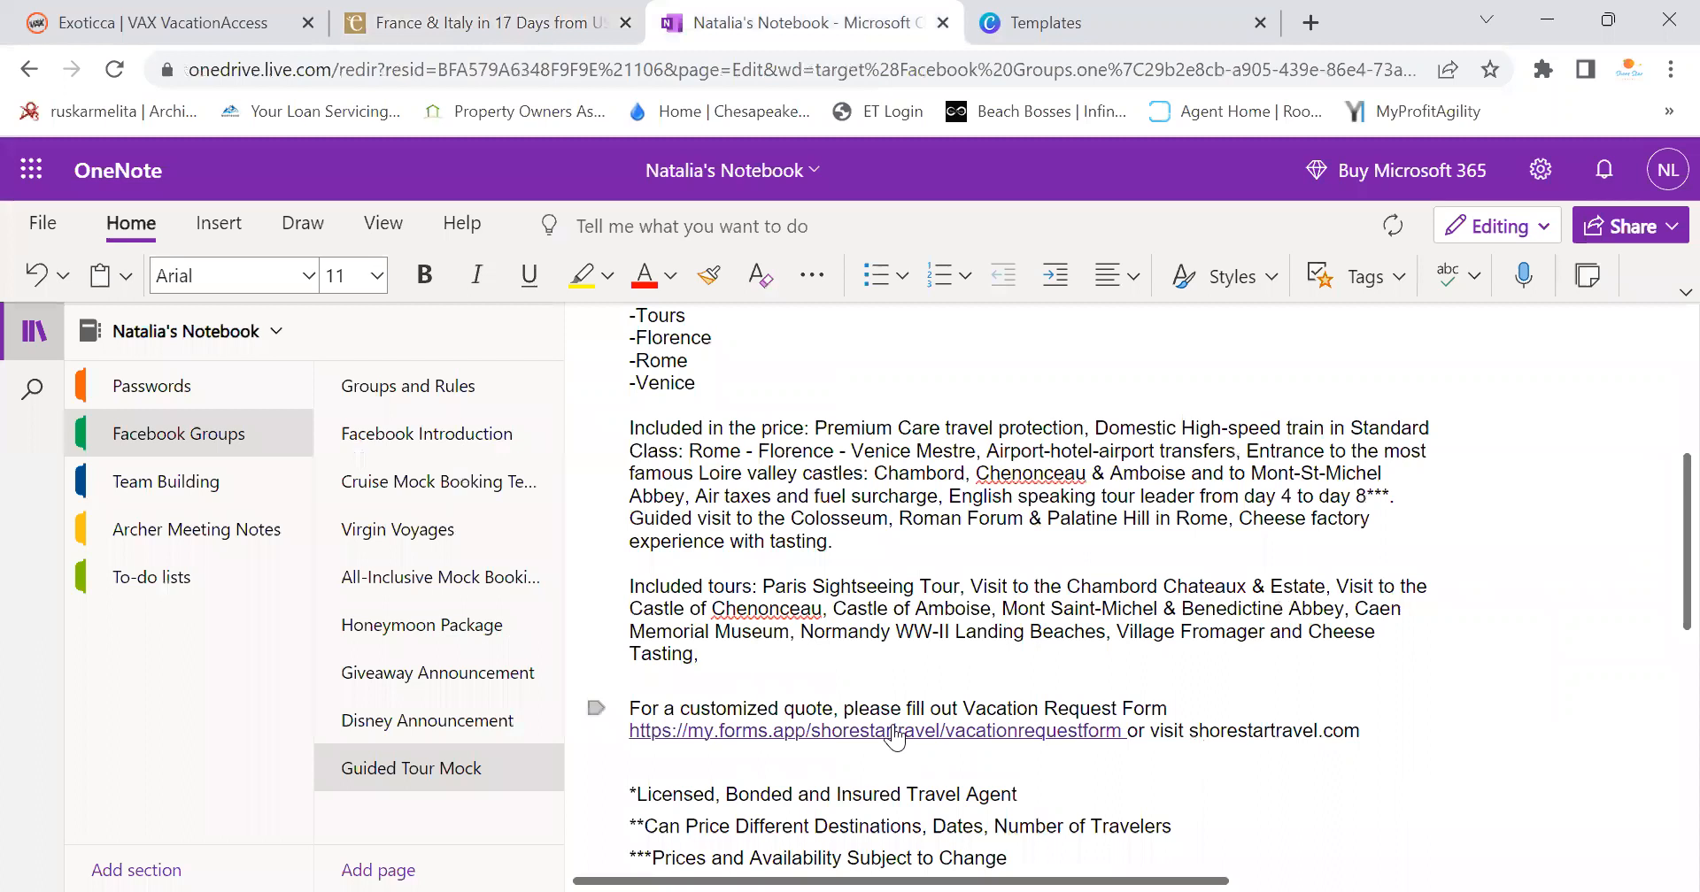
{"action": "right_click", "coordinate": [766, 671]}
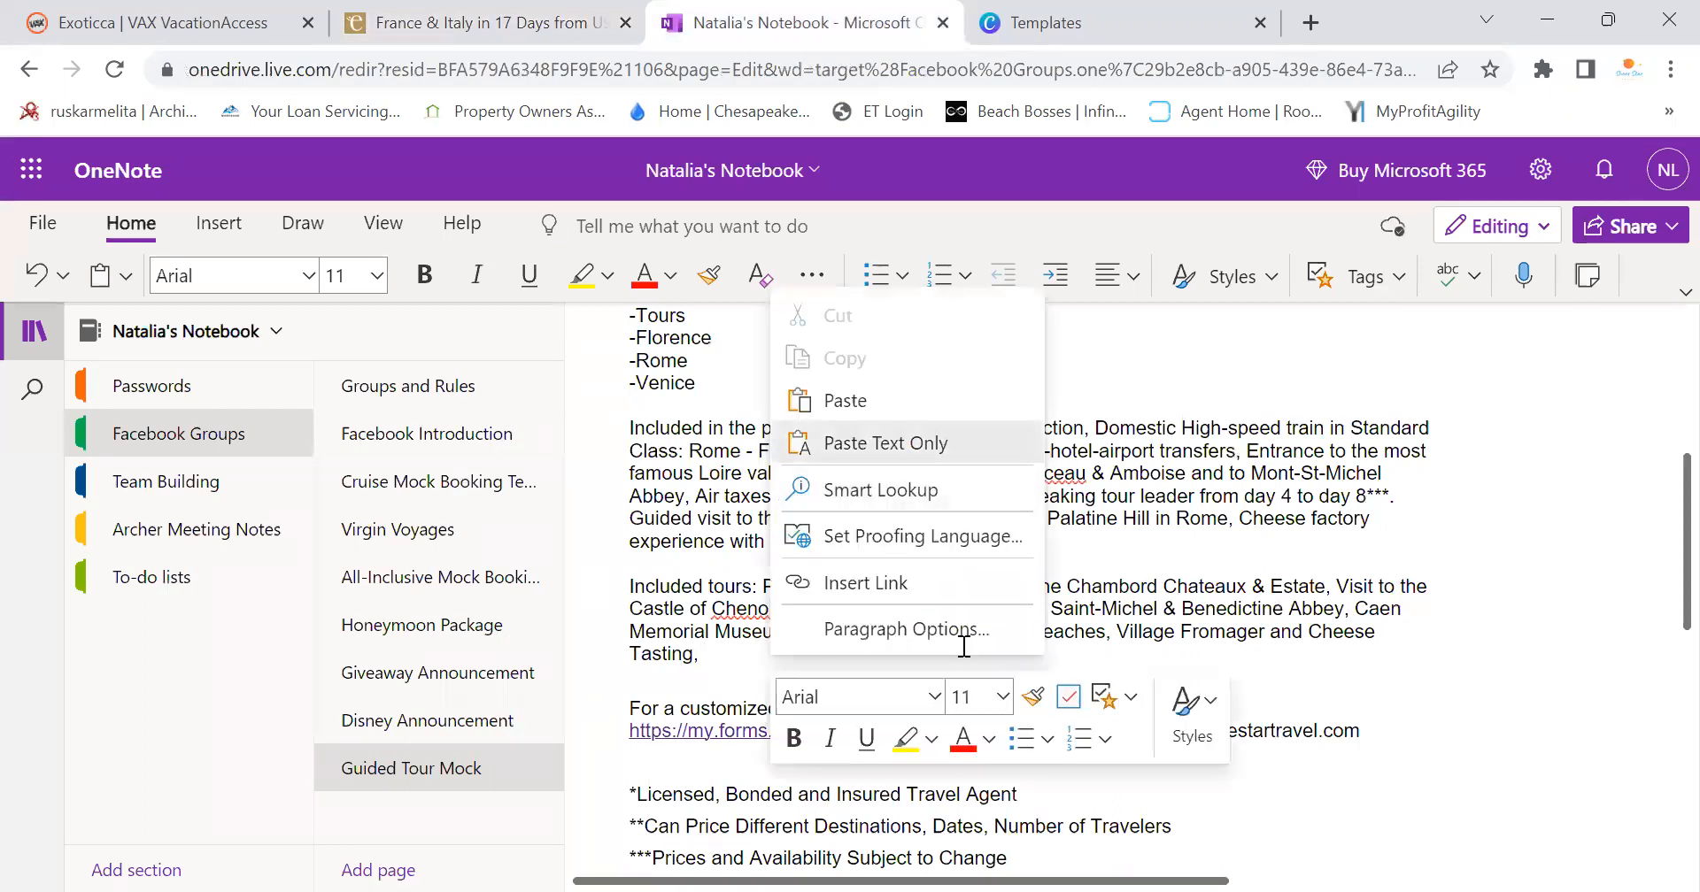
{"action": "left_click", "coordinate": [872, 441]}
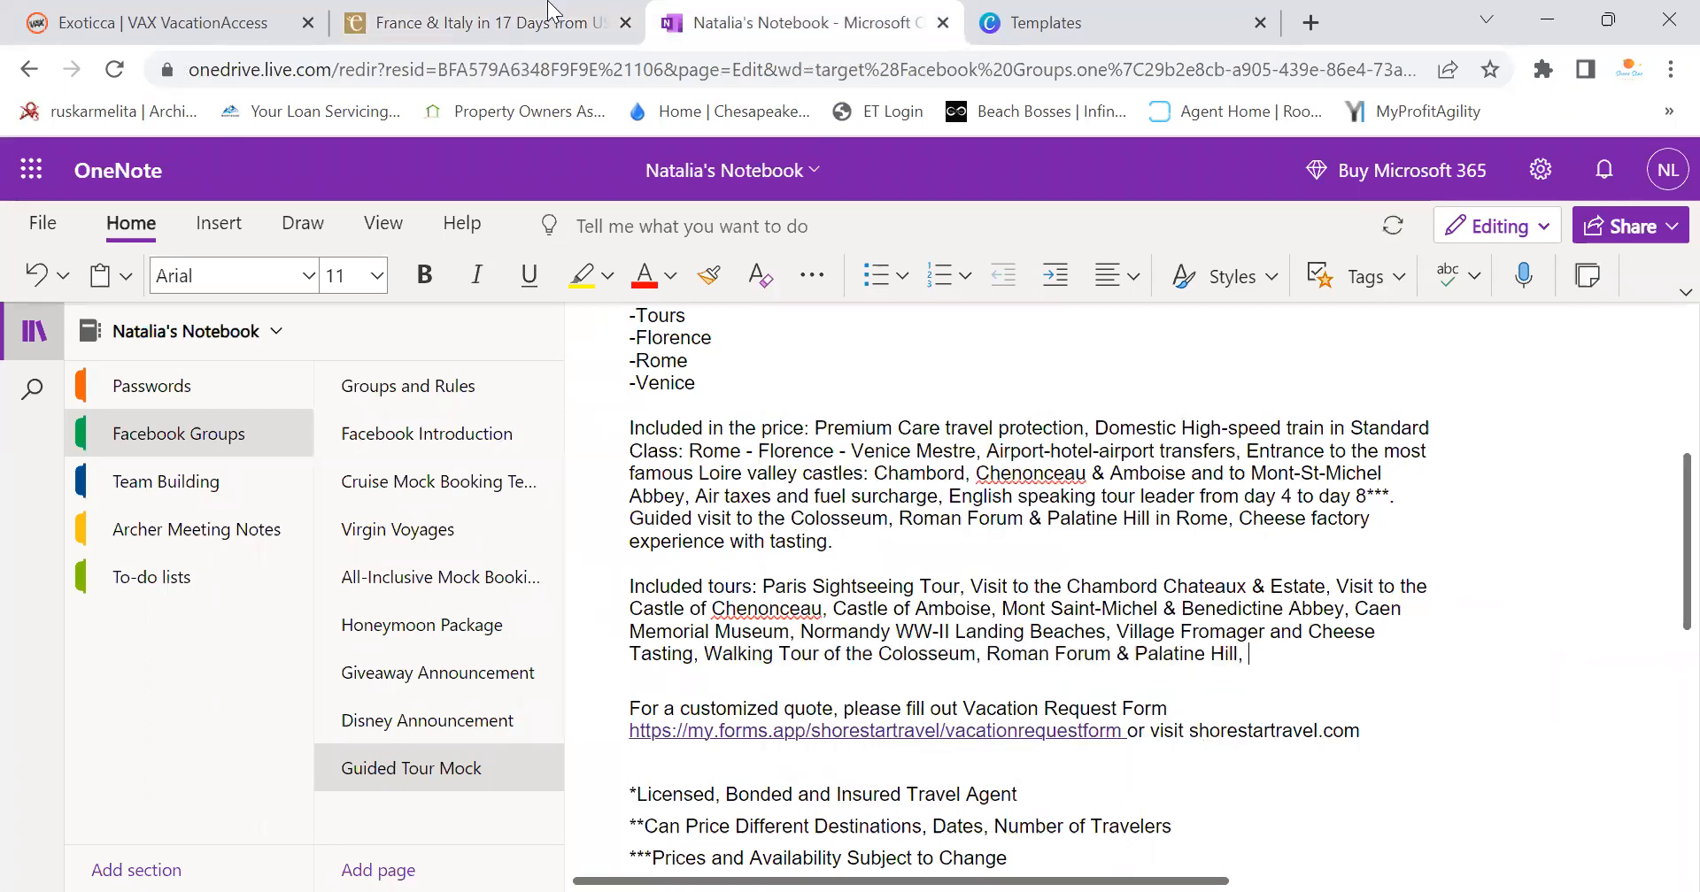
Add Guided Walking Tour of Florence and Guided Walking Tour of Venice to the list
{"action": "left_click", "coordinate": [567, 22]}
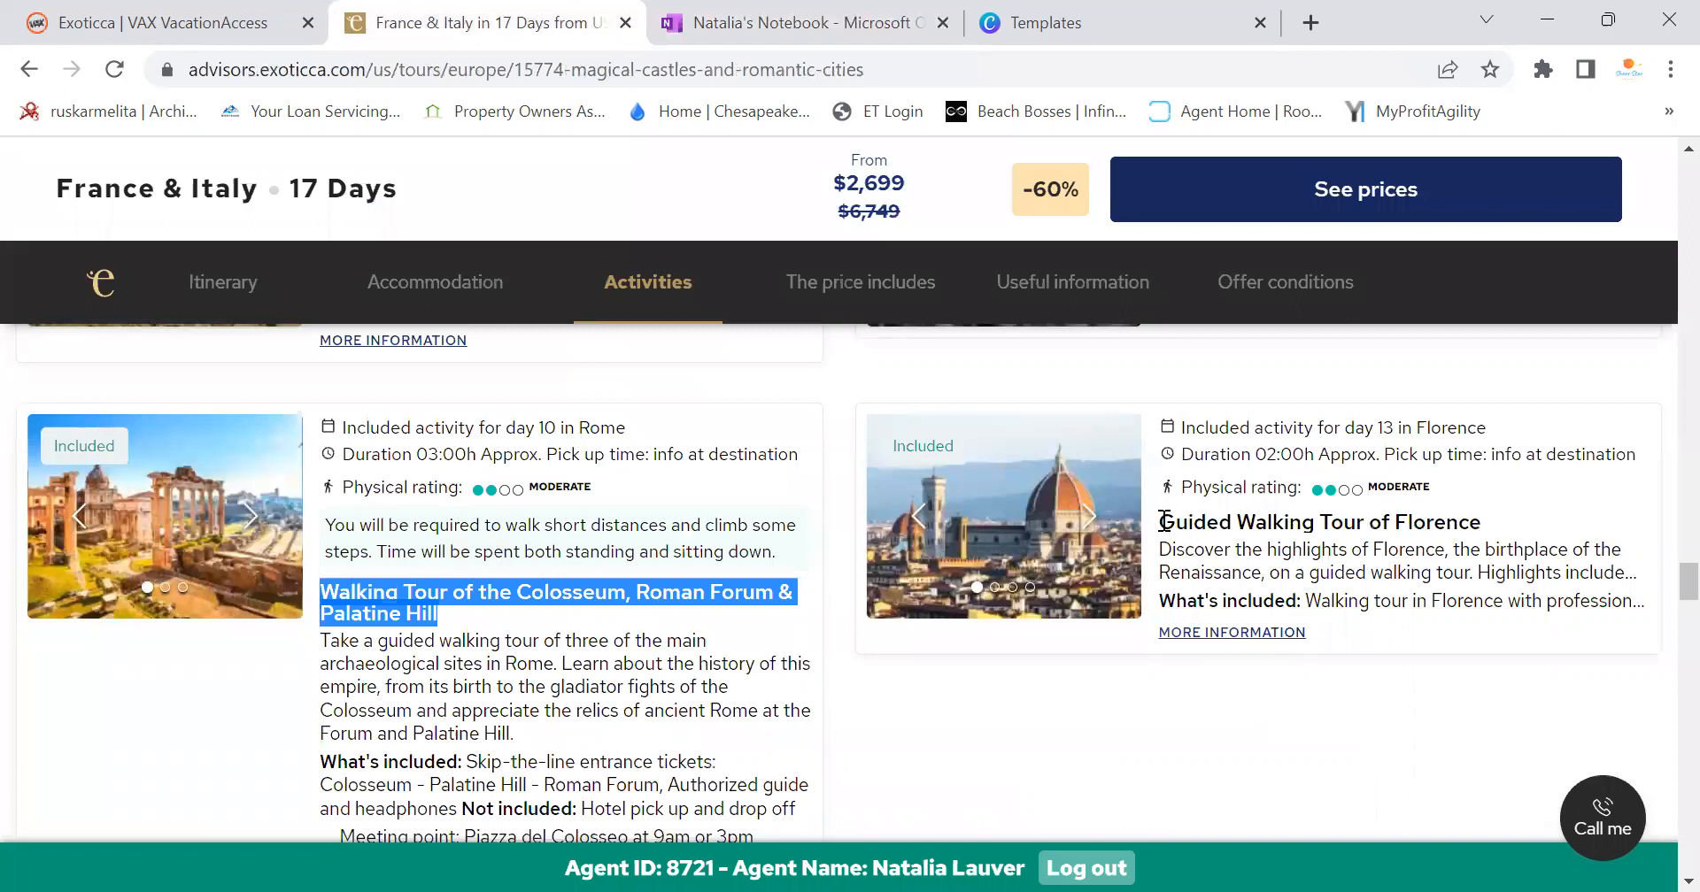
{"action": "left_click_drag", "start_coordinate": [1161, 523], "coordinate": [1508, 529]}
{"action": "key", "text": "ctrl+c"}
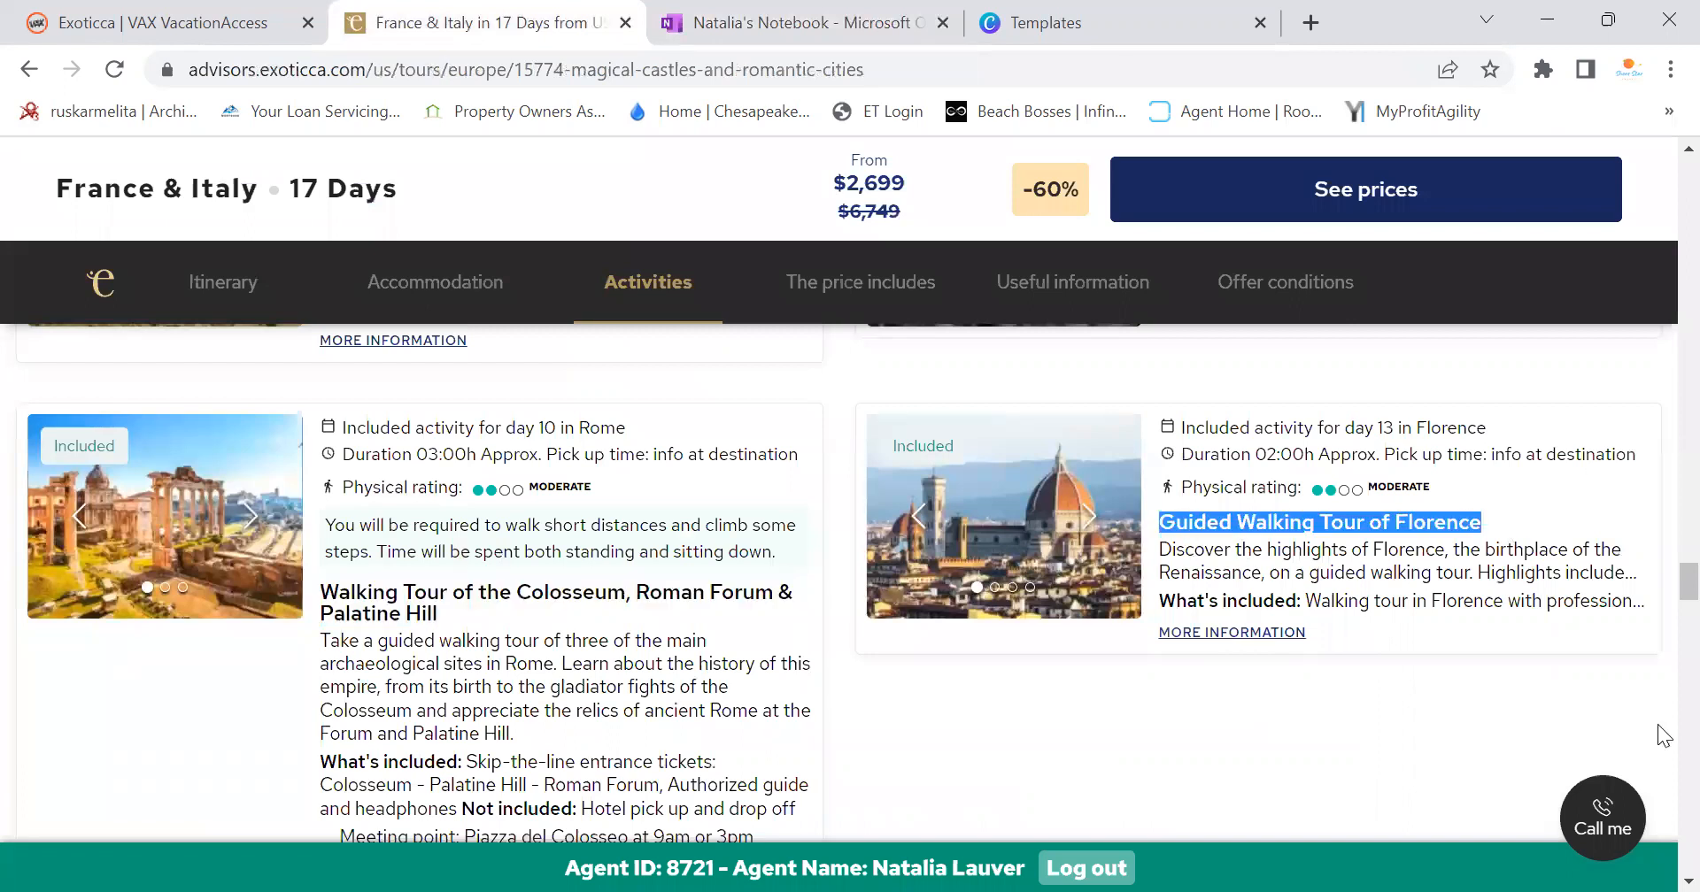
{"action": "left_click", "coordinate": [779, 23]}
{"action": "right_click", "coordinate": [1263, 654]}
{"action": "left_click", "coordinate": [1370, 443]}
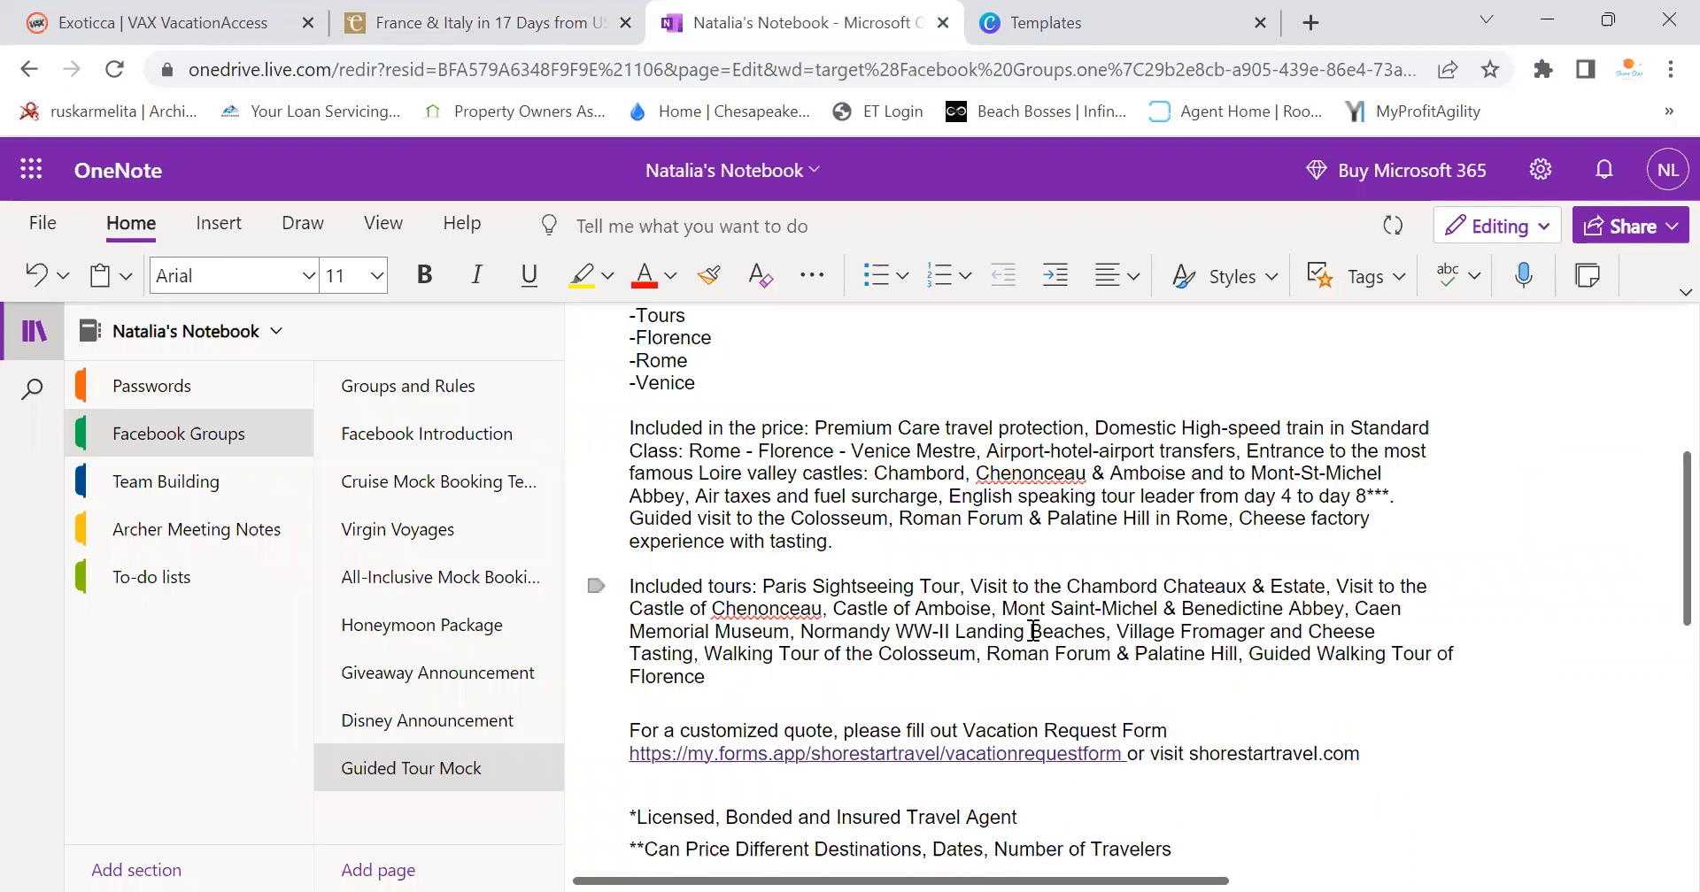
{"action": "left_click", "coordinate": [487, 23]}
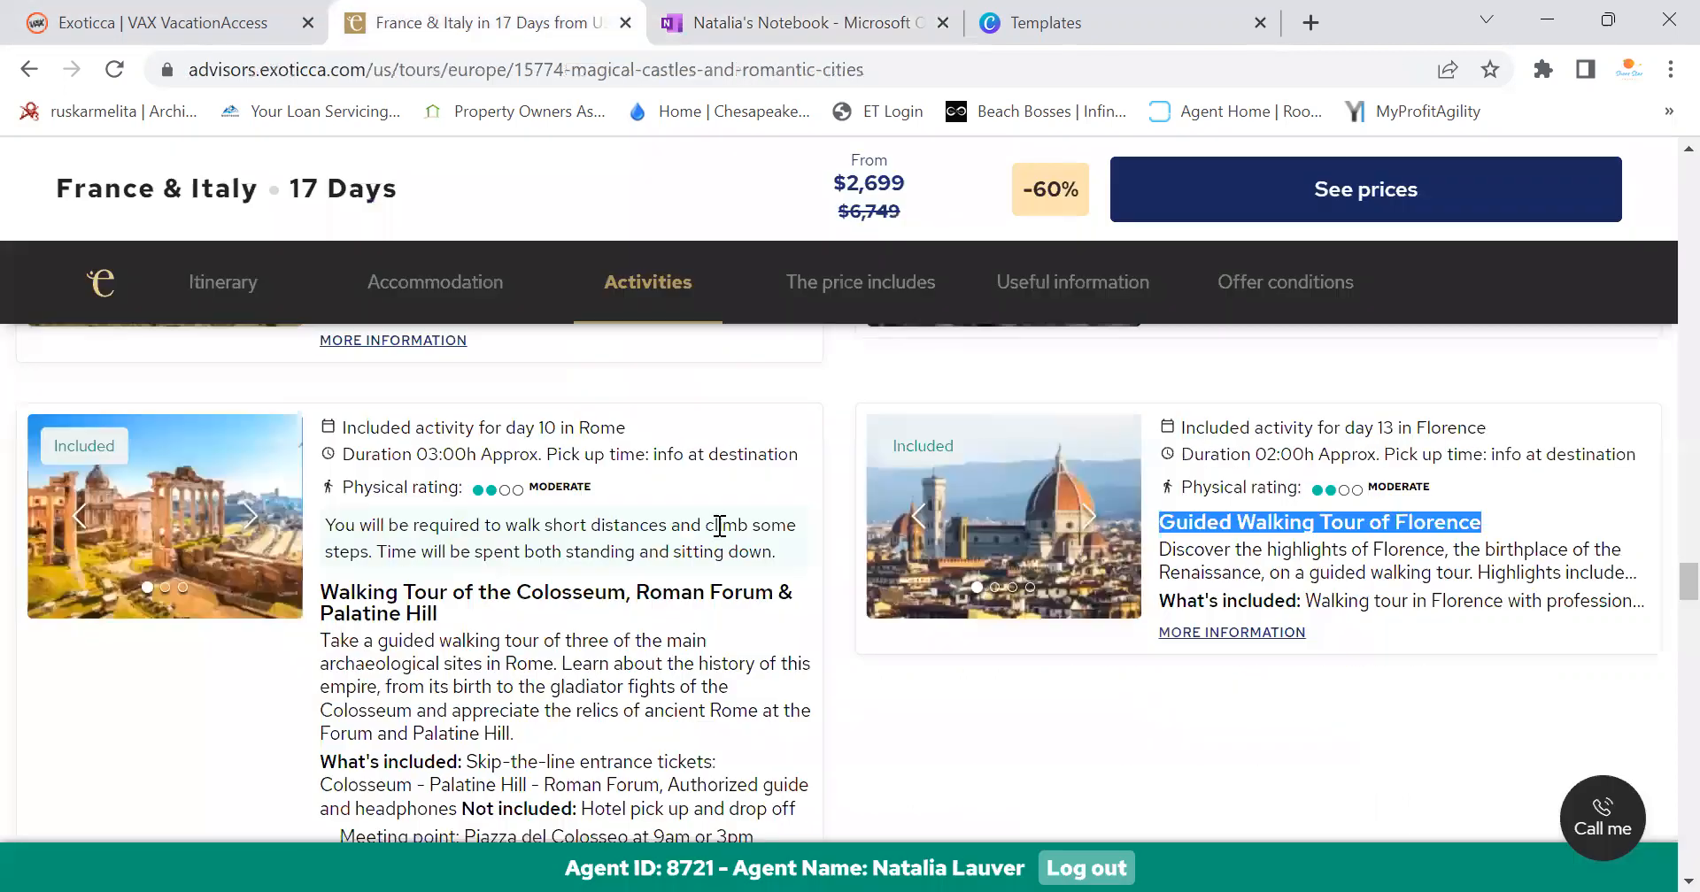
{"action": "scroll", "coordinate": [703, 539], "scroll_direction": "down", "scroll_amount": 10}
{"action": "scroll", "coordinate": [352, 546], "scroll_direction": "up", "scroll_amount": 3}
{"action": "left_click_drag", "start_coordinate": [329, 584], "coordinate": [657, 604]}
{"action": "key", "text": "ctrl+c"}
{"action": "left_click", "coordinate": [680, 12]}
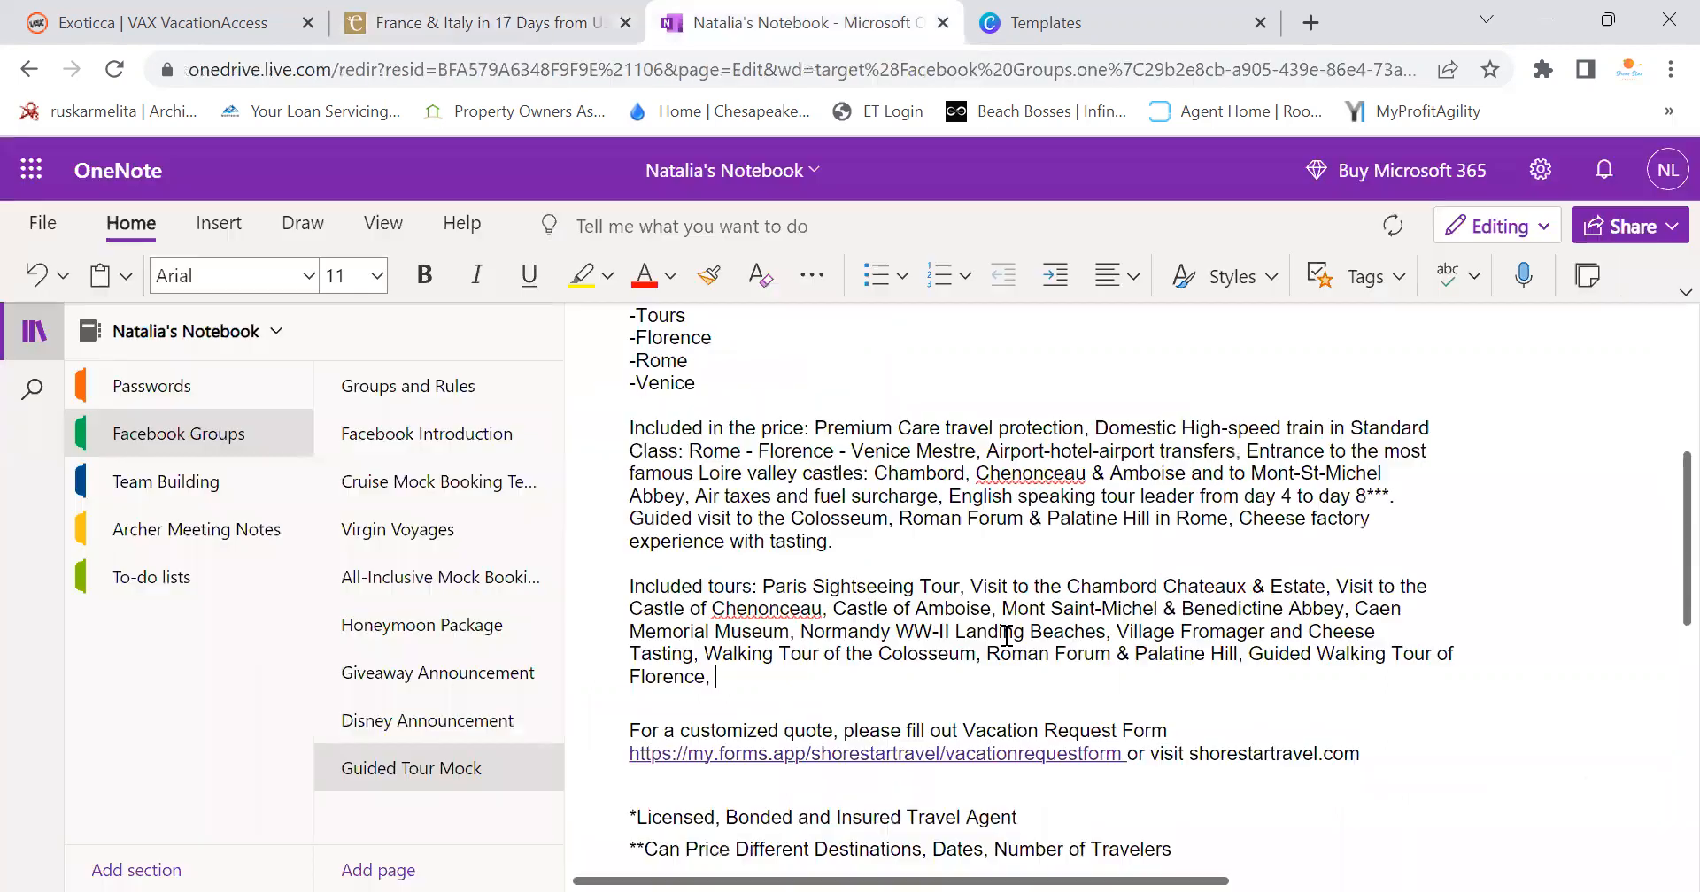
{"action": "right_click", "coordinate": [802, 679]}
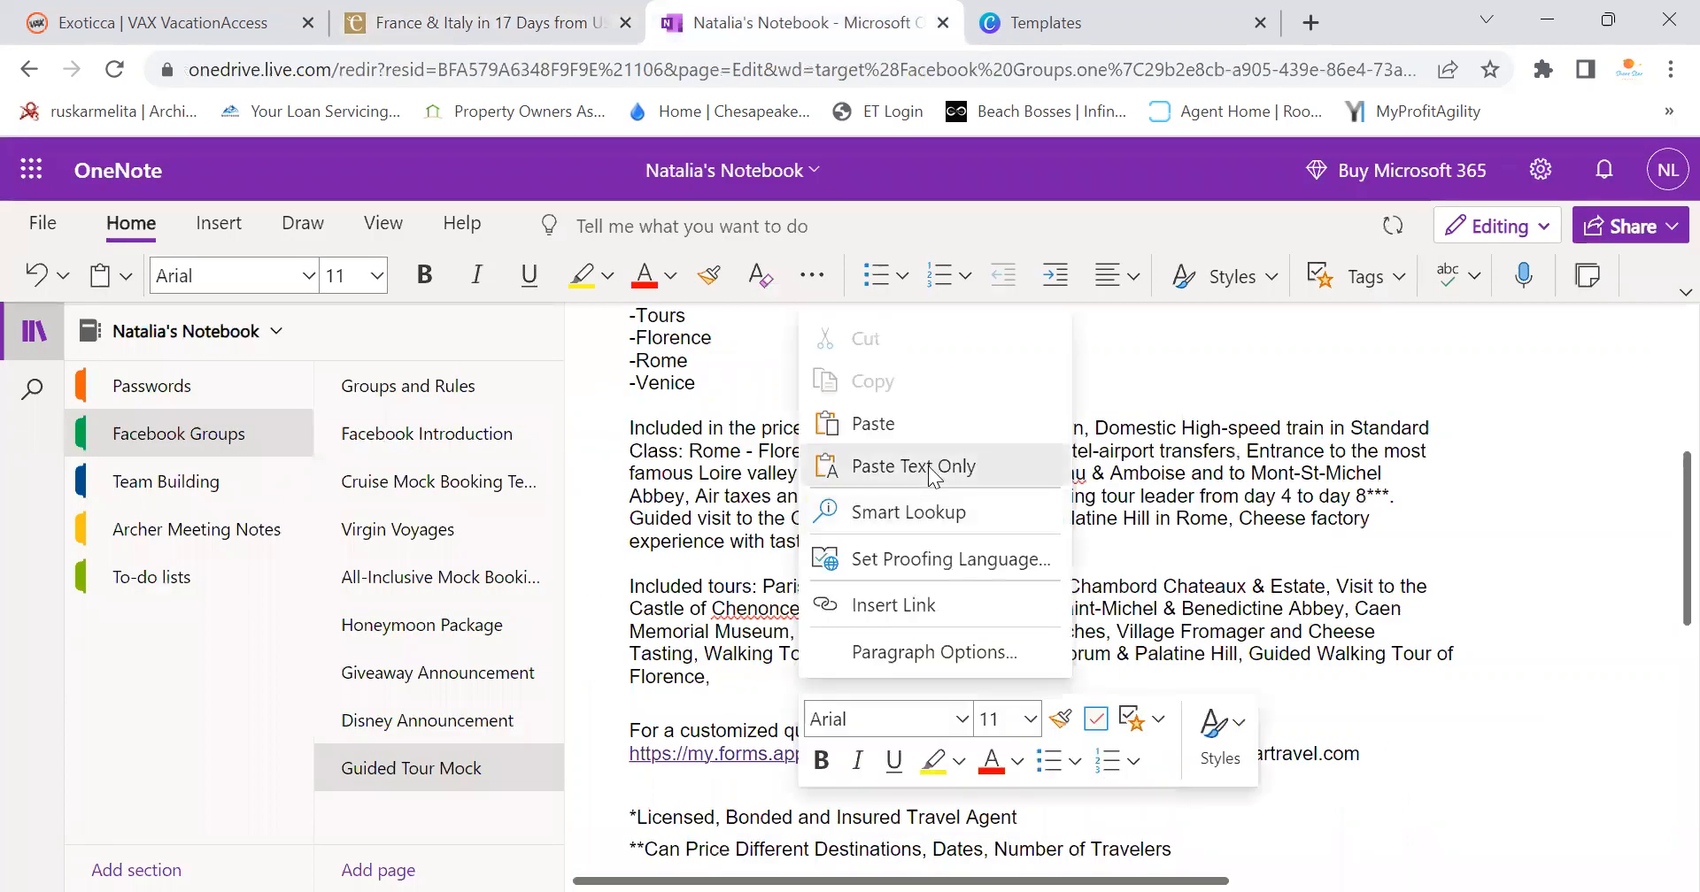
{"action": "left_click", "coordinate": [930, 467]}
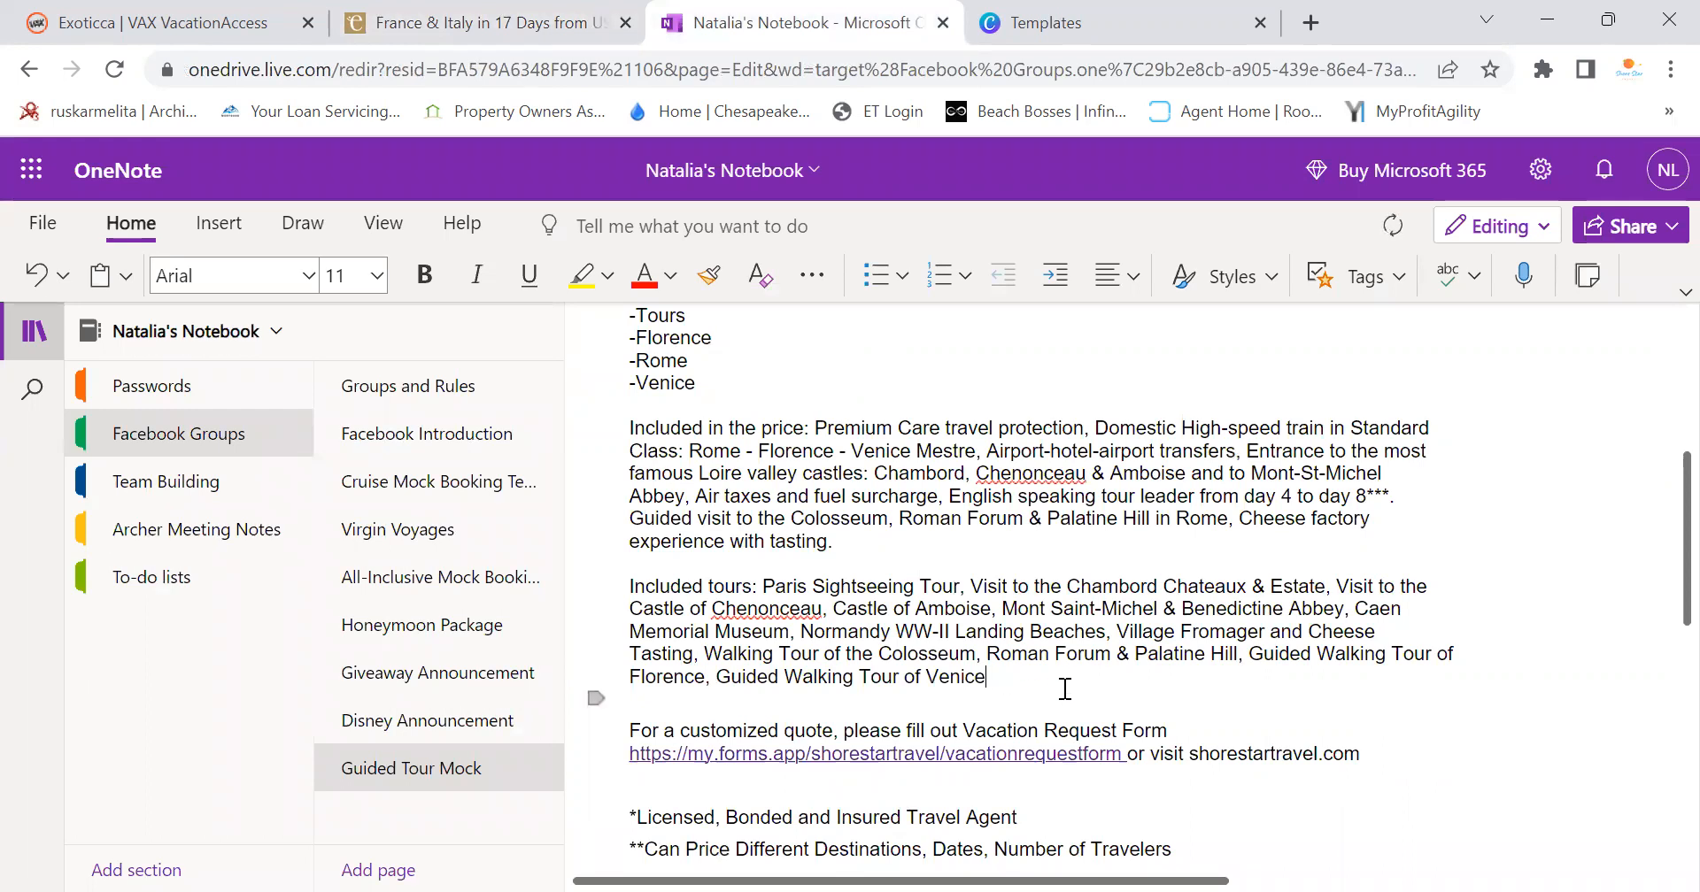
{"action": "left_click", "coordinate": [452, 20]}
Scroll back up the Exoticca page to the itinerary route map, then return to the note
{"action": "scroll", "coordinate": [883, 696], "scroll_direction": "up", "scroll_amount": 20}
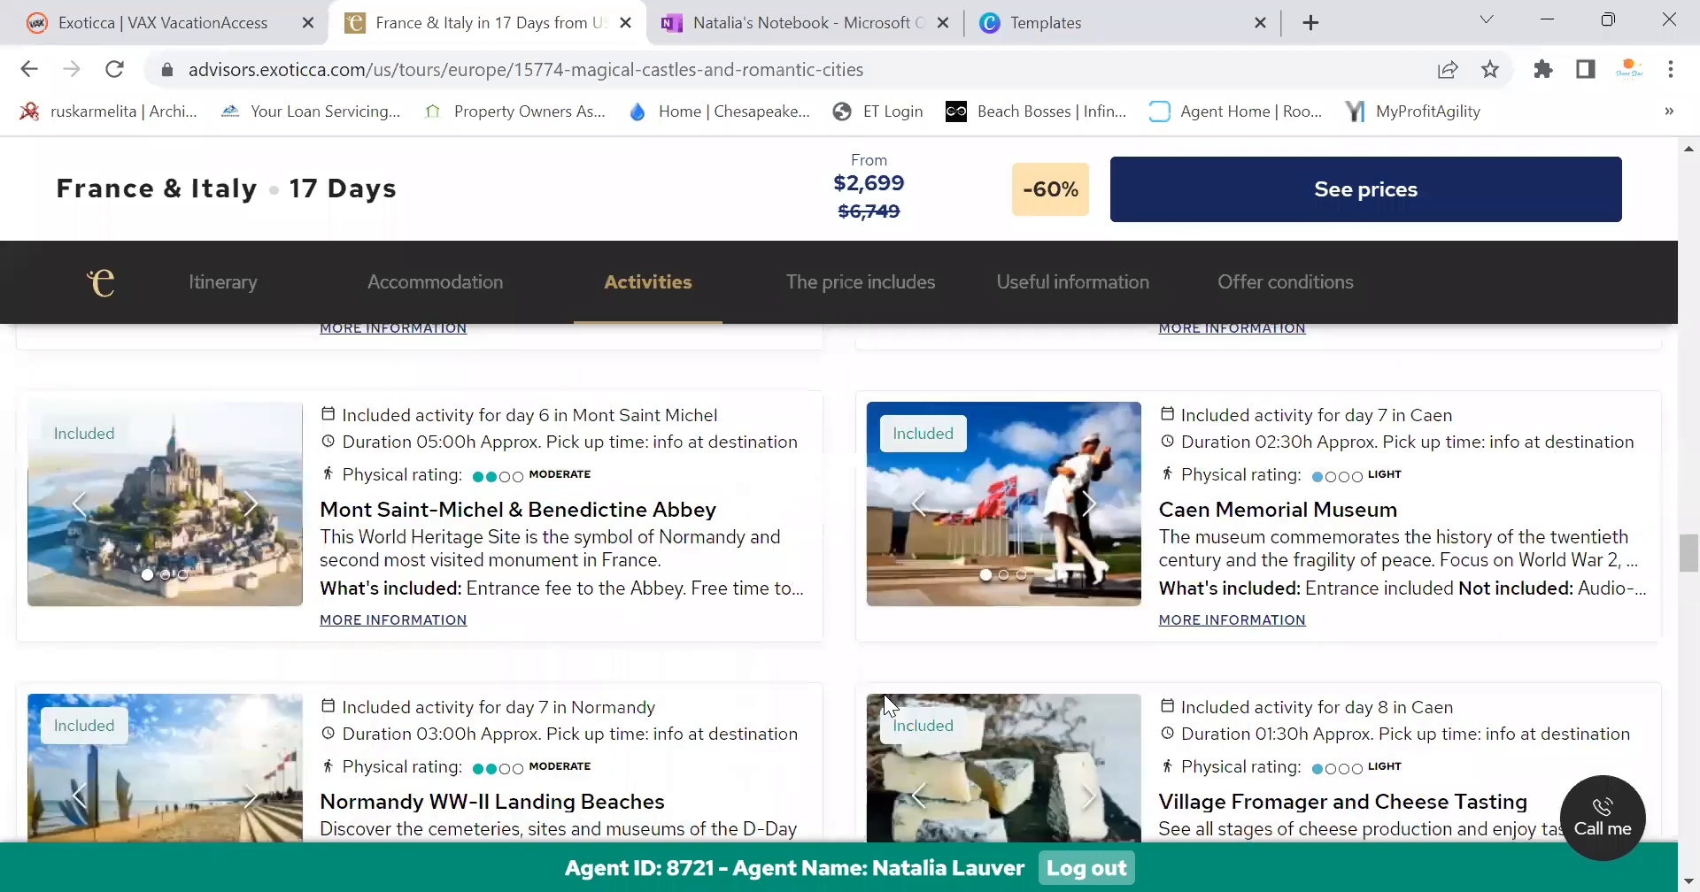
{"action": "scroll", "coordinate": [883, 694], "scroll_direction": "up", "scroll_amount": 15}
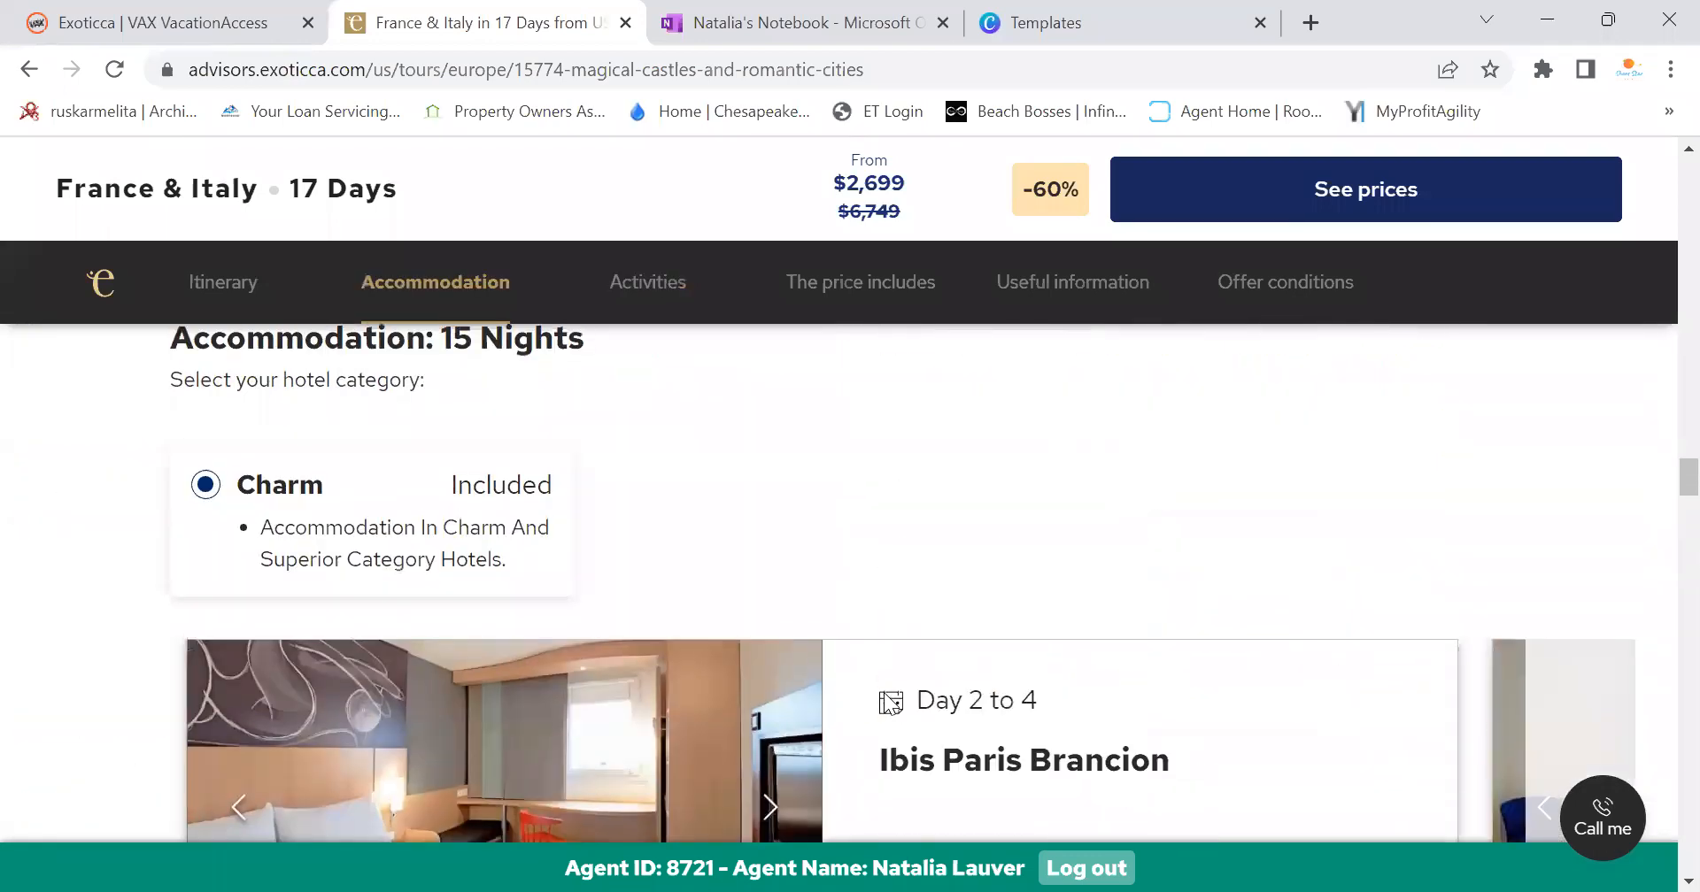
{"action": "scroll", "coordinate": [884, 692], "scroll_direction": "up", "scroll_amount": 20}
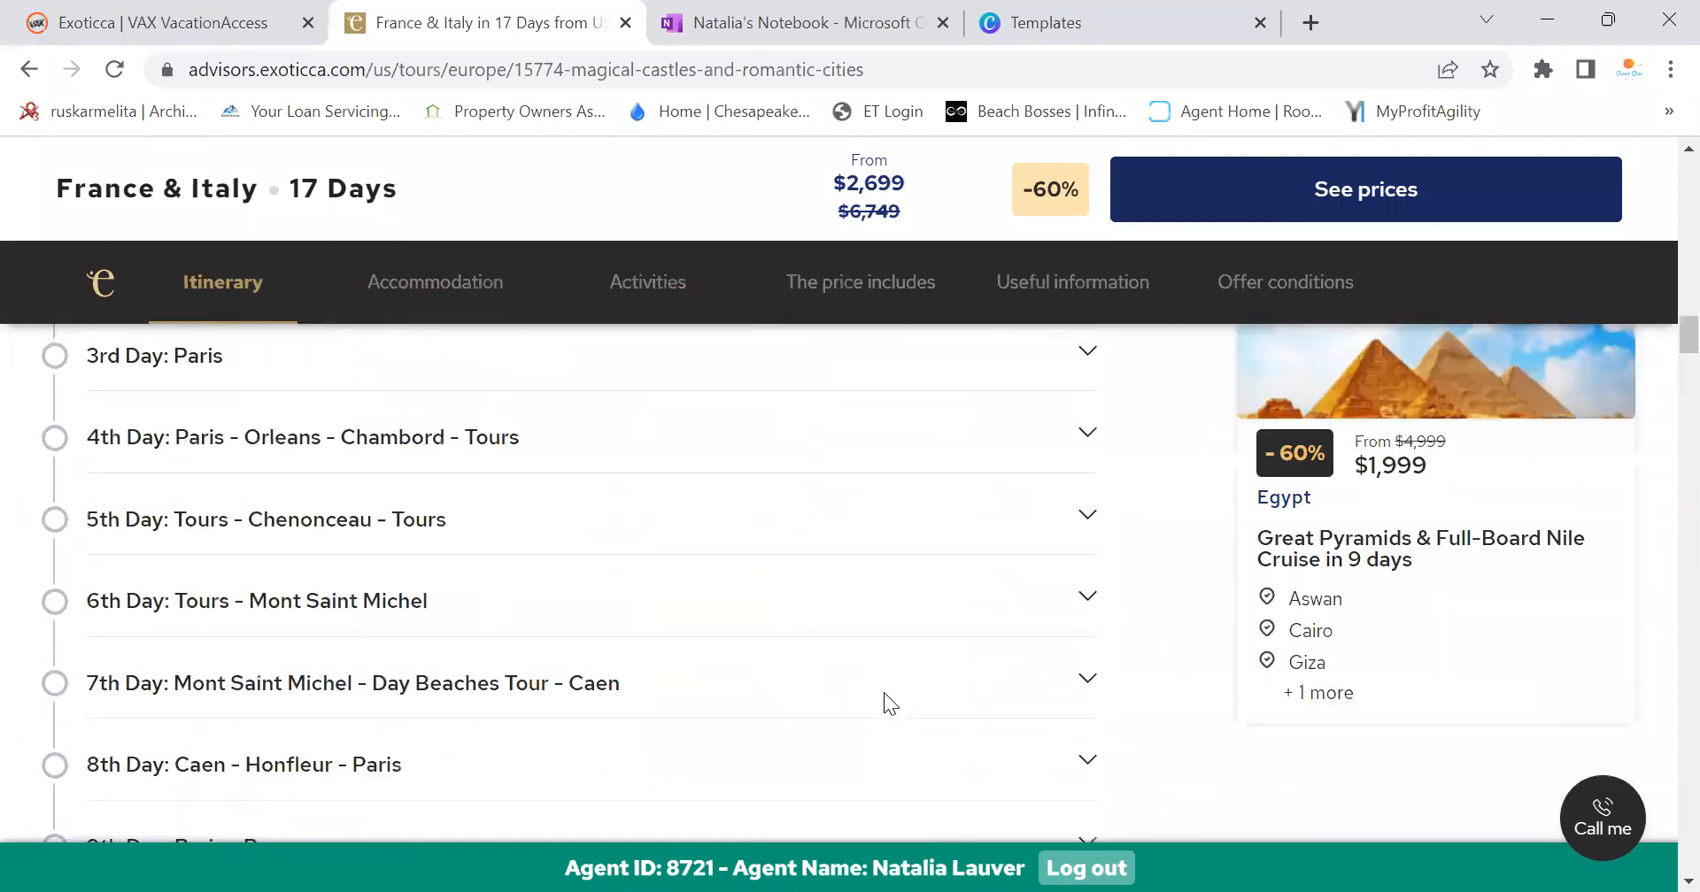
{"action": "scroll", "coordinate": [884, 692], "scroll_direction": "up", "scroll_amount": 5}
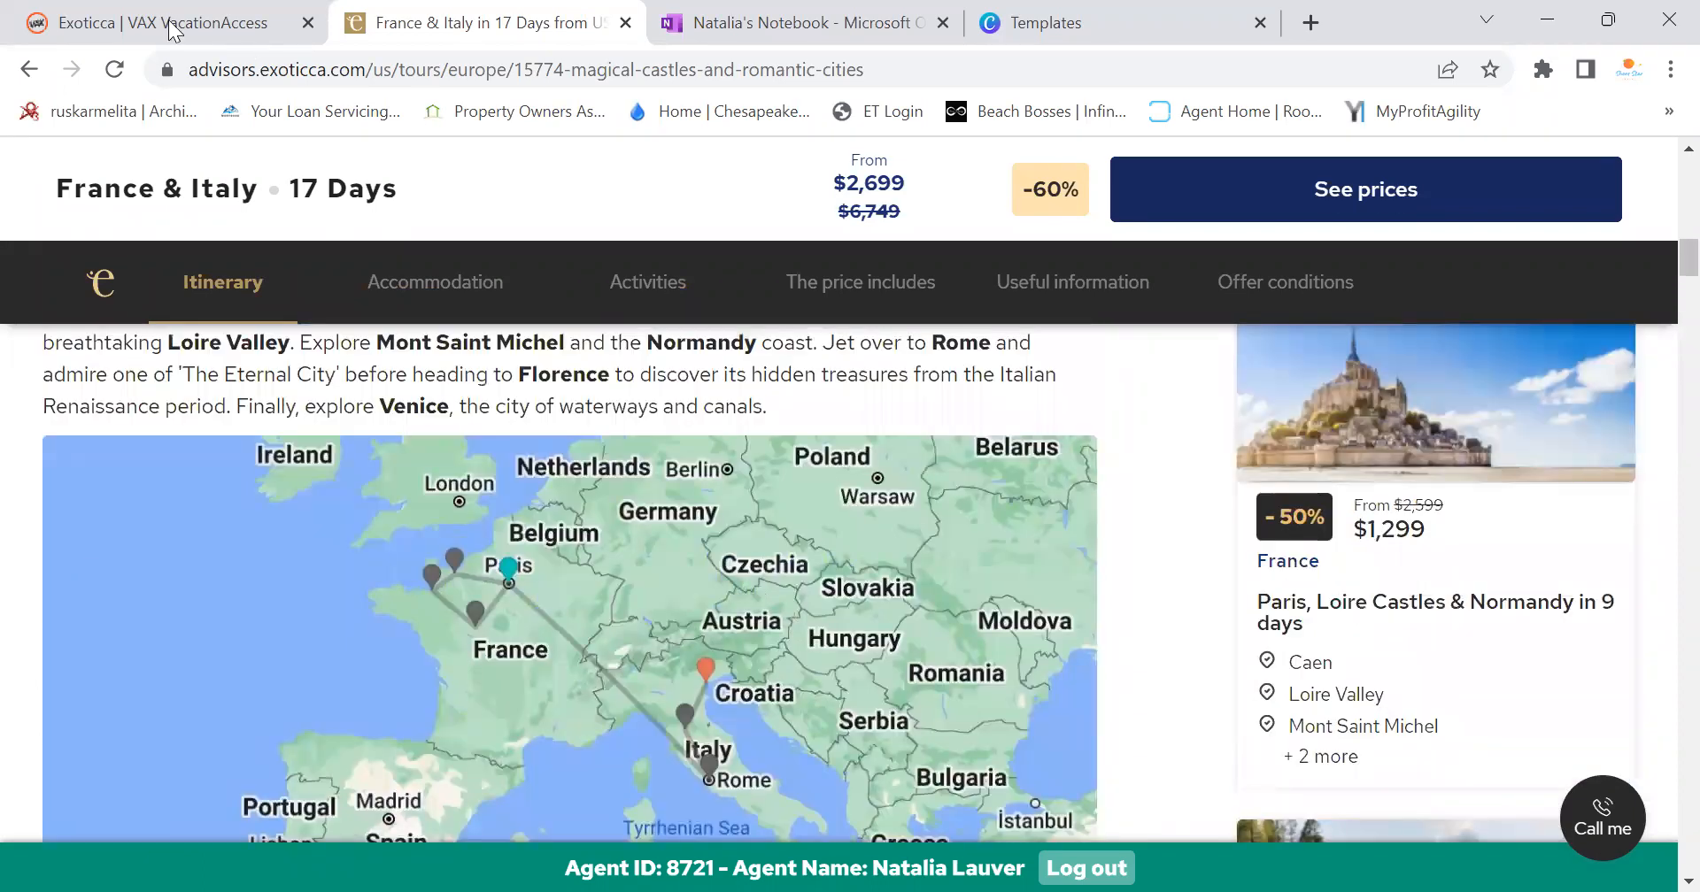
{"action": "mouse_move", "coordinate": [171, 27]}
{"action": "key", "text": "ctrl+Tab"}
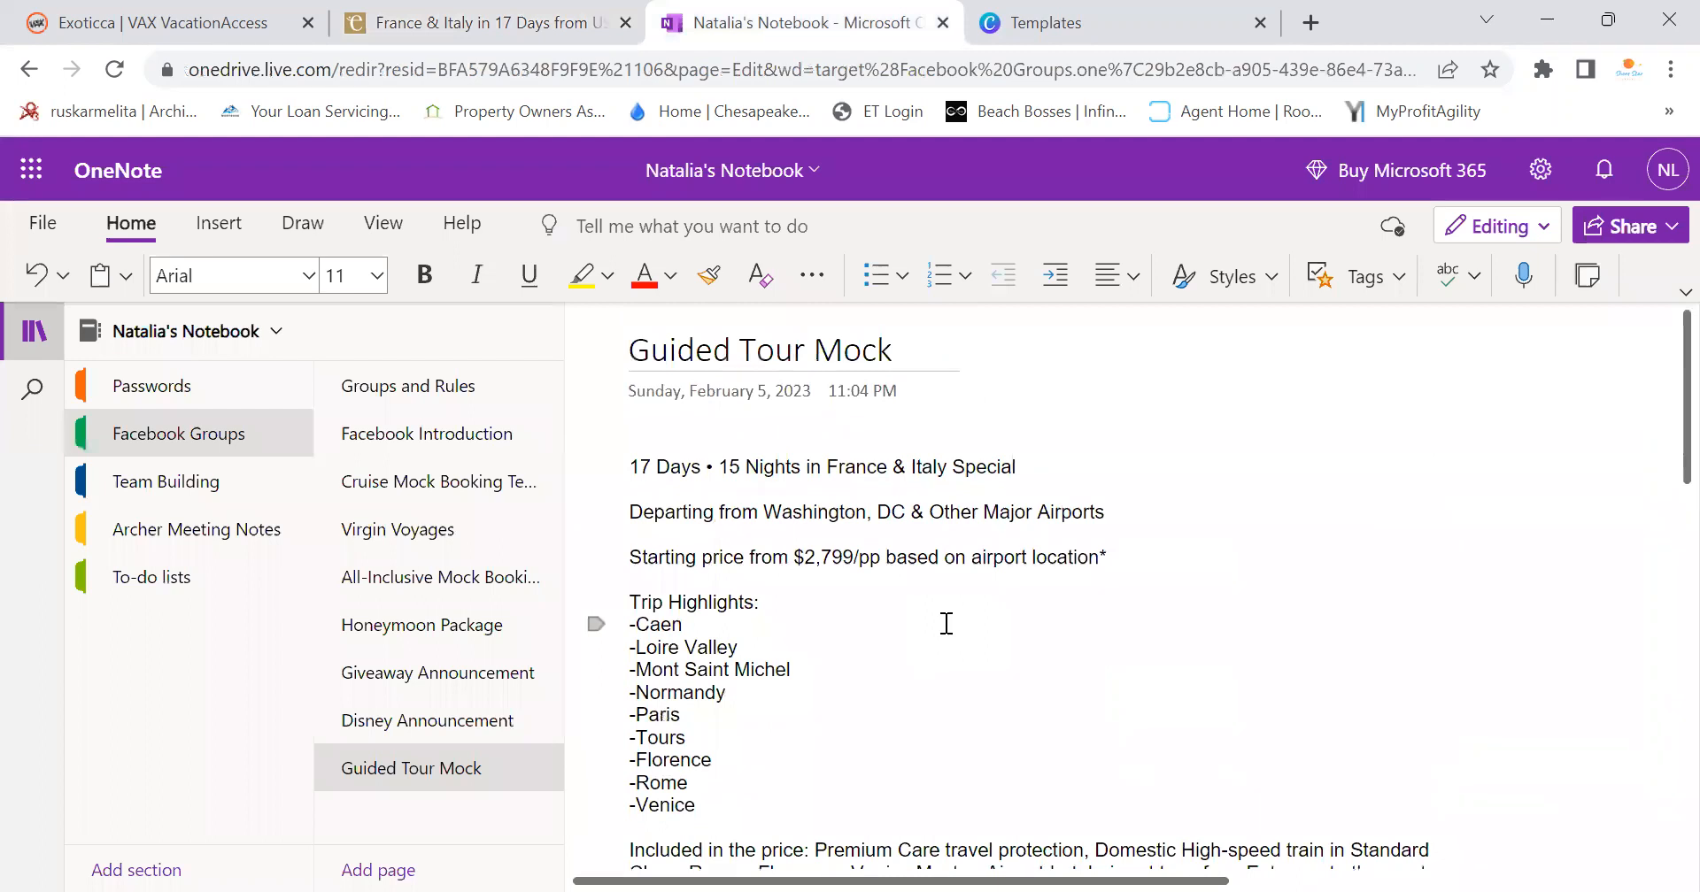
{"action": "scroll", "coordinate": [945, 623], "scroll_direction": "down", "scroll_amount": 3}
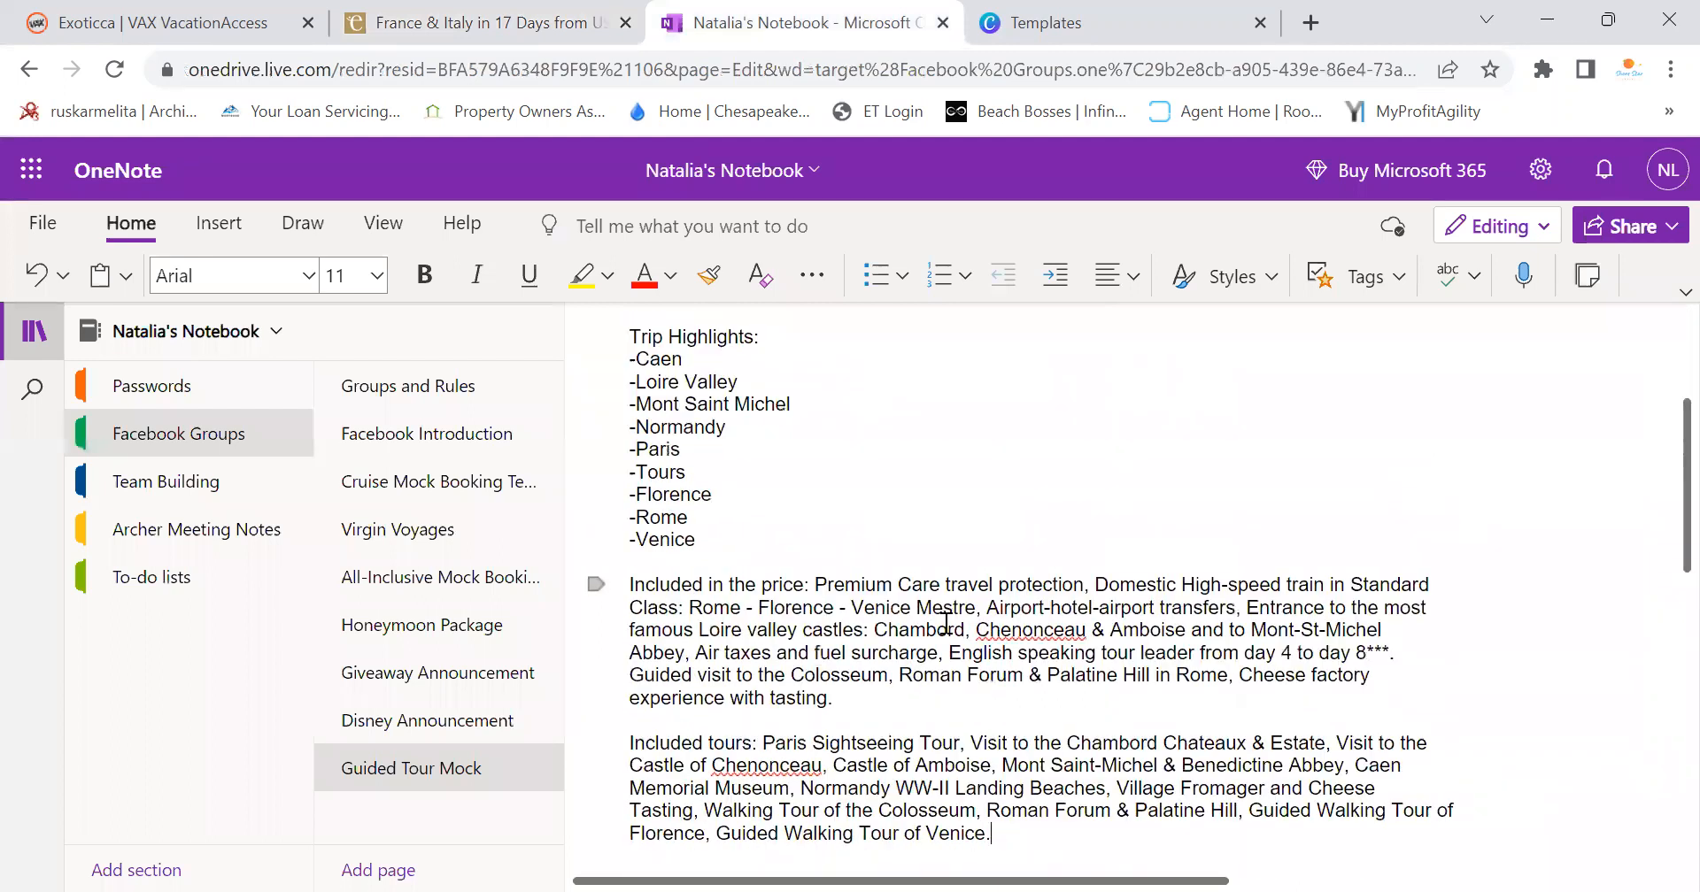
{"action": "scroll", "coordinate": [945, 623], "scroll_direction": "down", "scroll_amount": 3}
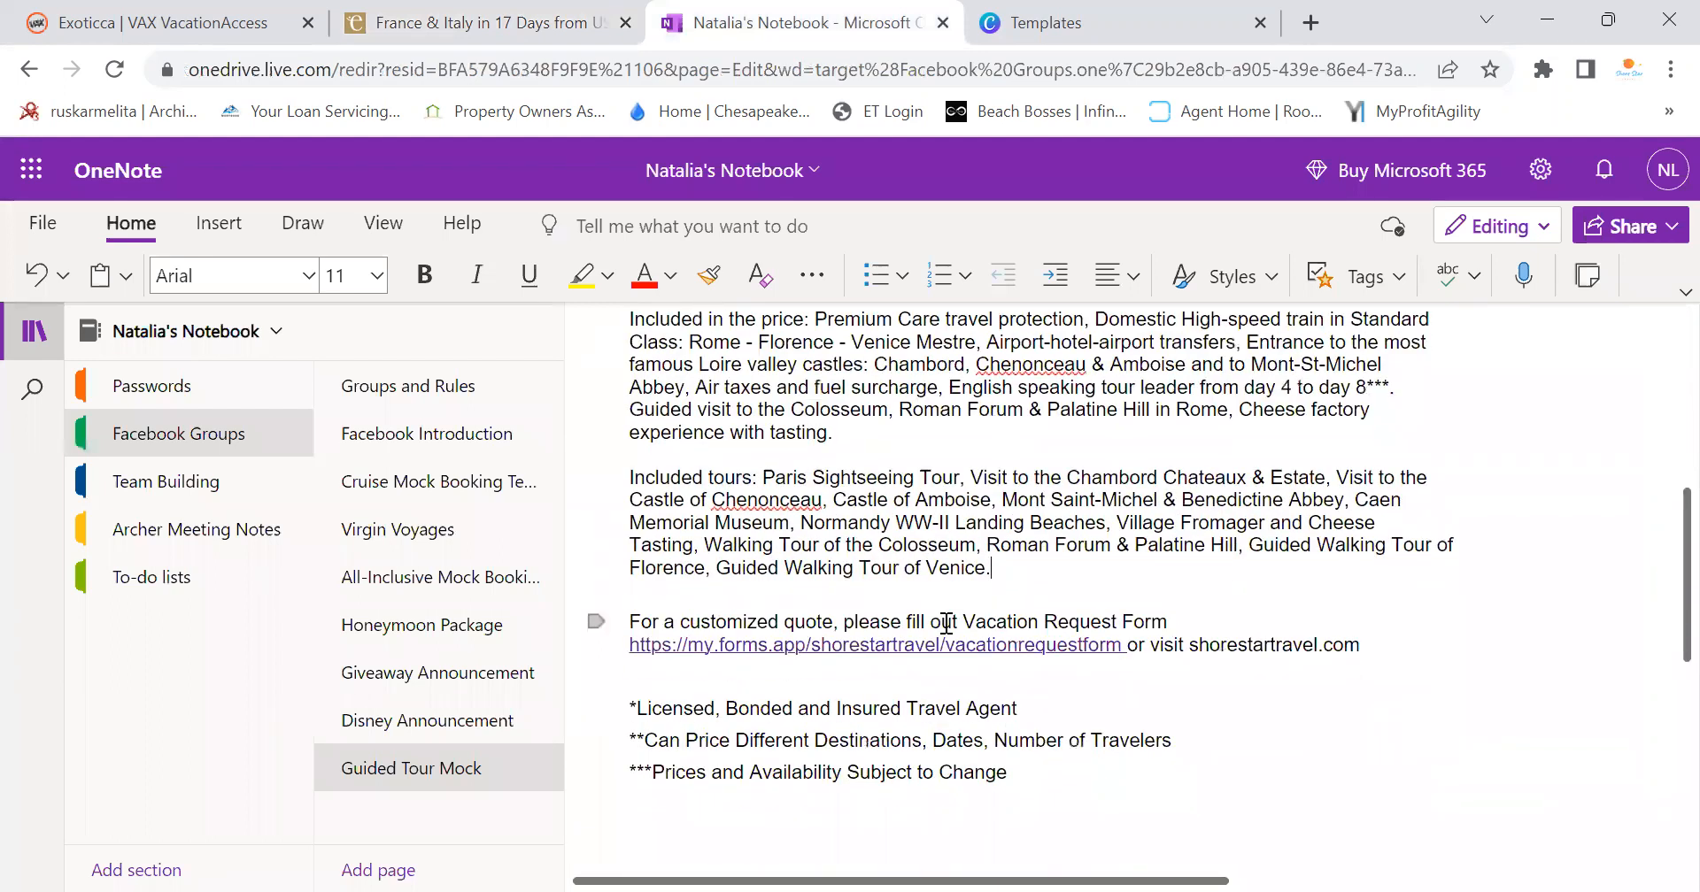
{"action": "scroll", "coordinate": [946, 623], "scroll_direction": "up", "scroll_amount": 5}
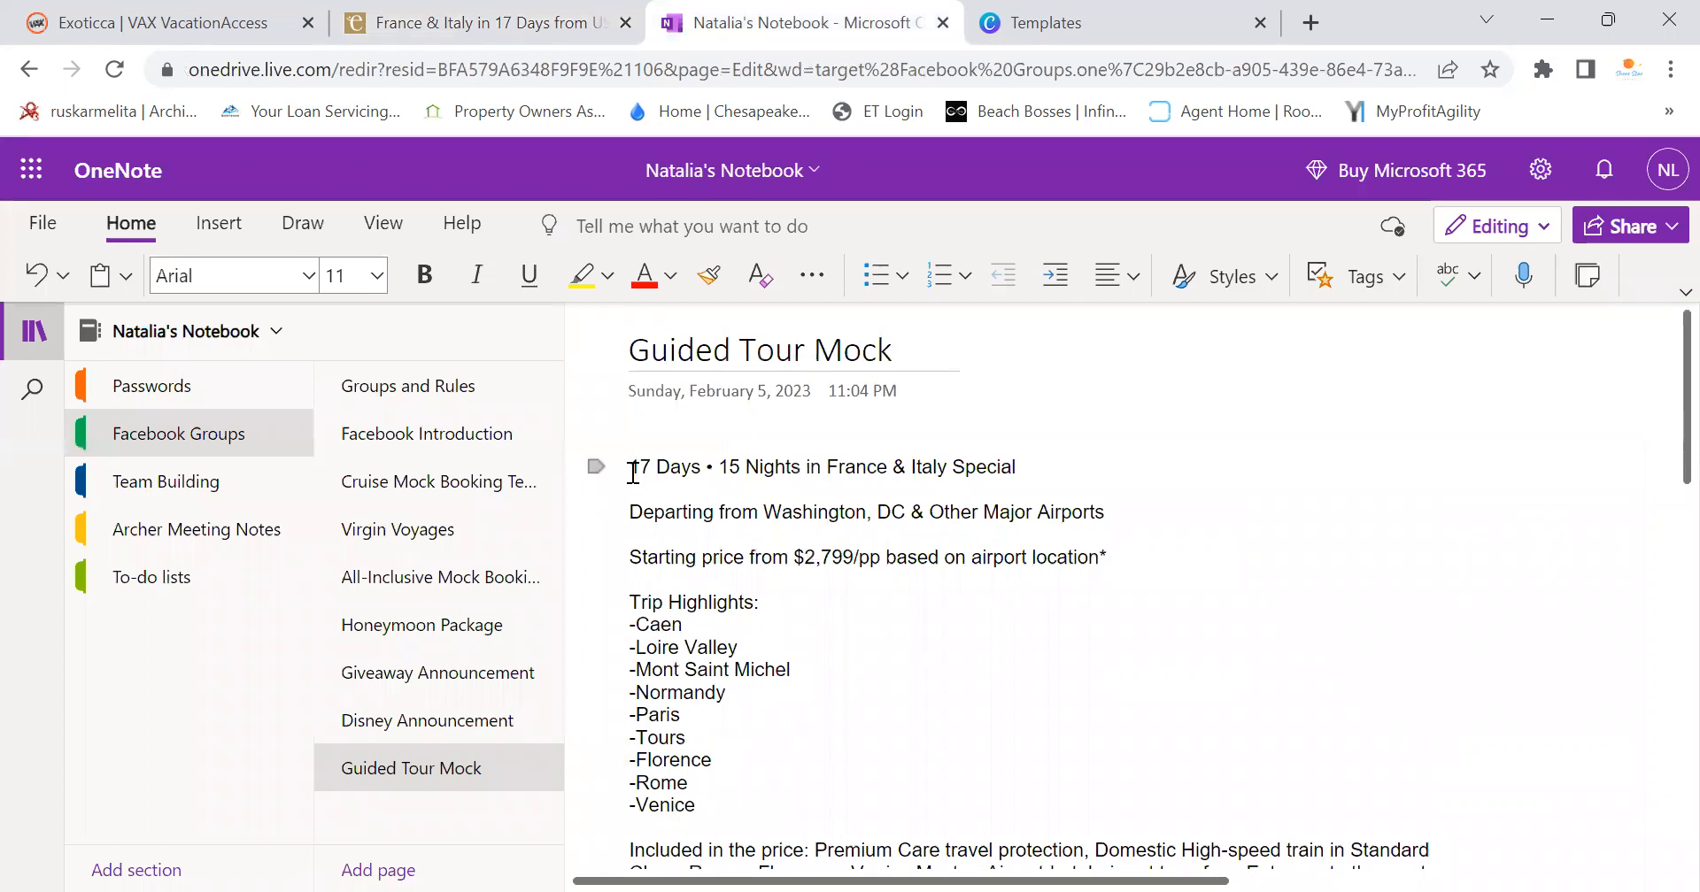
{"action": "left_click", "coordinate": [408, 22]}
{"action": "scroll", "coordinate": [871, 584], "scroll_direction": "up", "scroll_amount": 12}
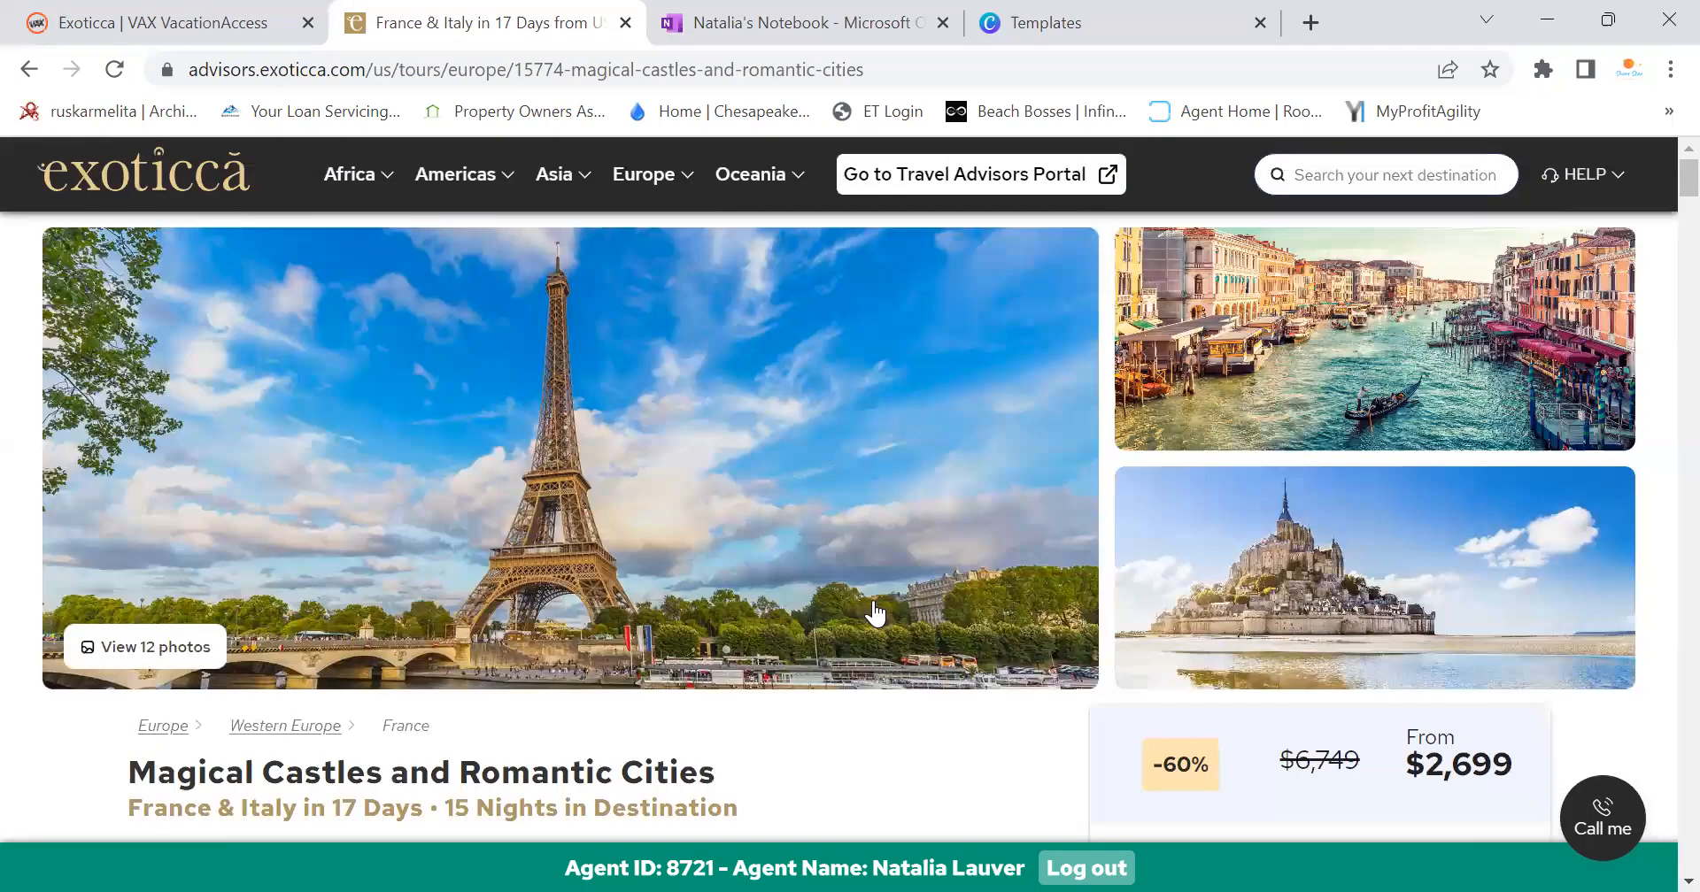
{"action": "scroll", "coordinate": [708, 585], "scroll_direction": "down", "scroll_amount": 3}
{"action": "scroll", "coordinate": [588, 566], "scroll_direction": "up", "scroll_amount": 3}
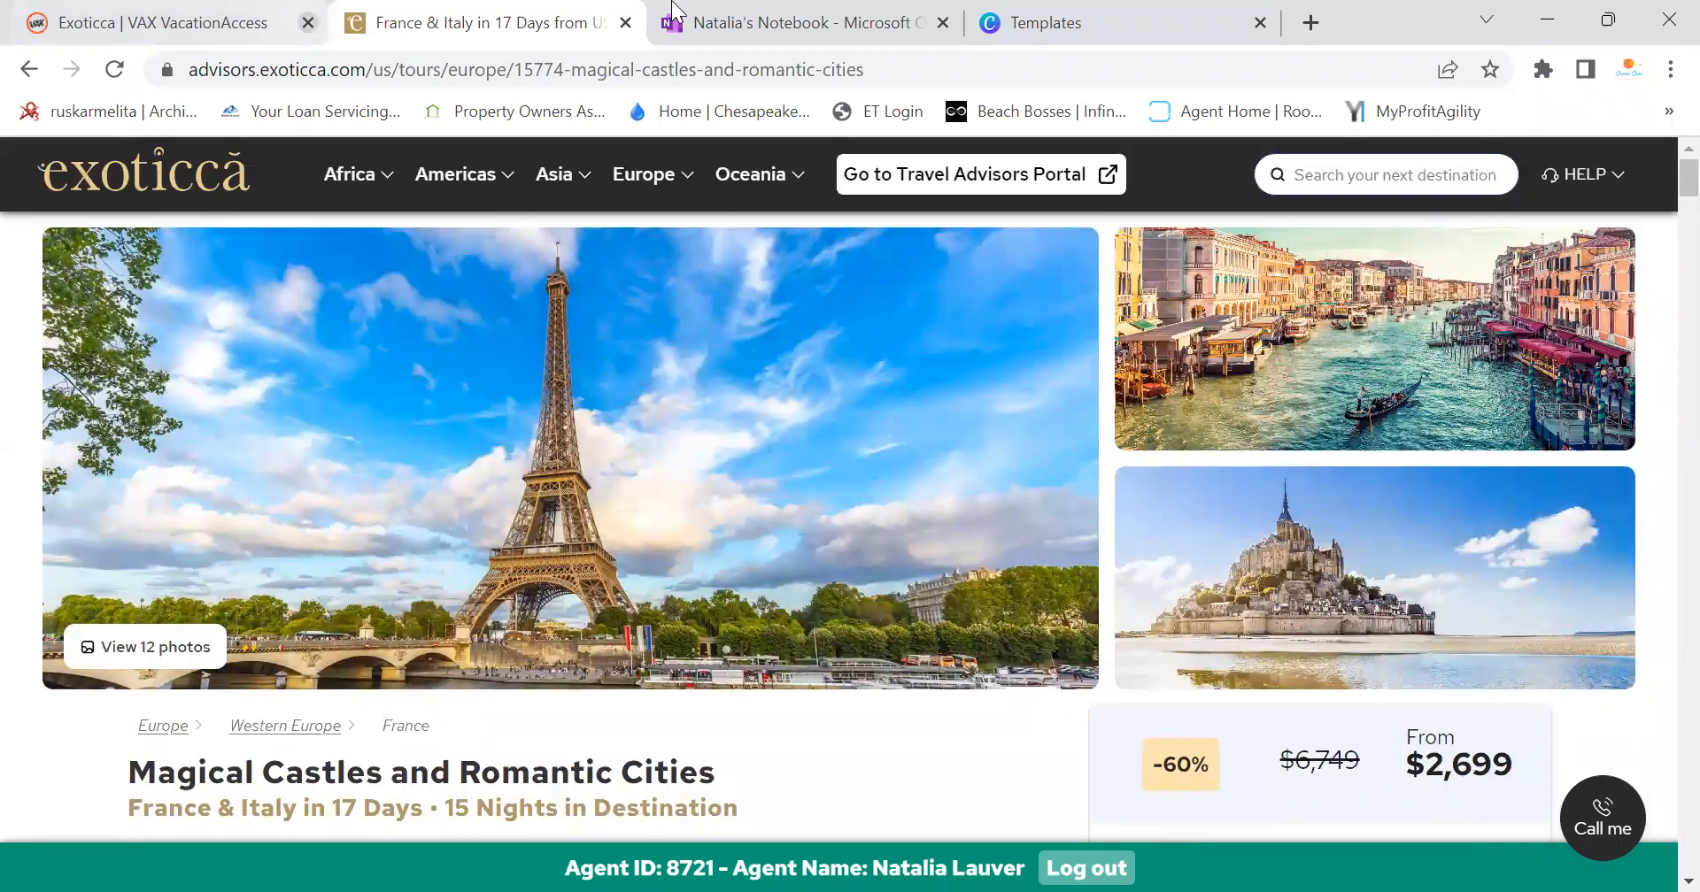
{"action": "left_click", "coordinate": [673, 13]}
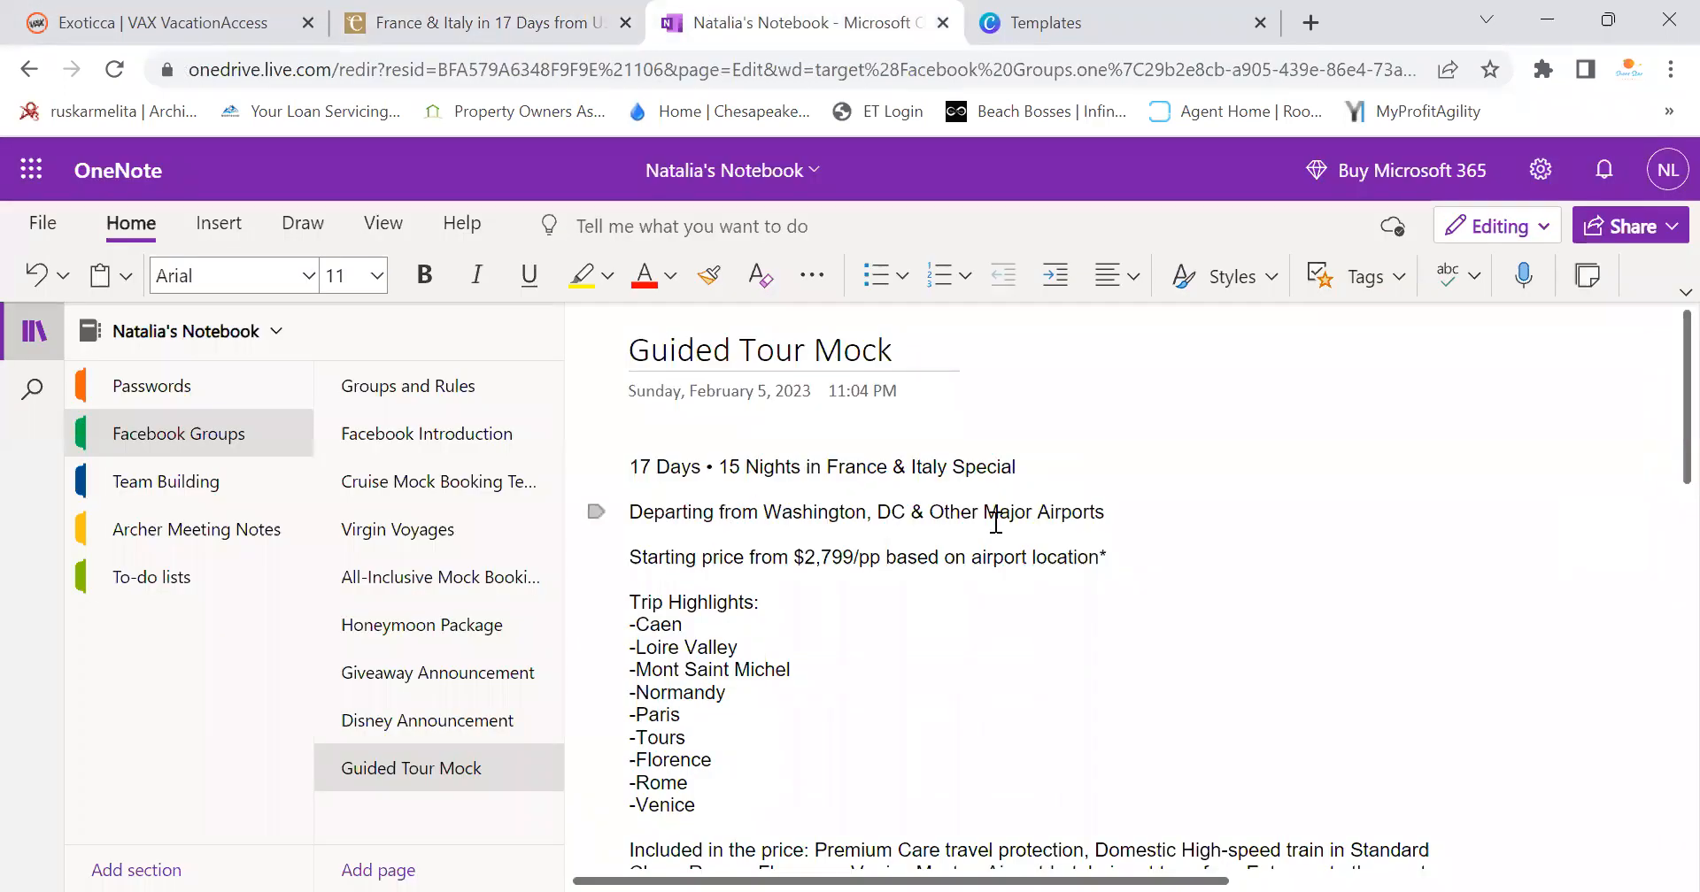
{"action": "scroll", "coordinate": [885, 495], "scroll_direction": "down", "scroll_amount": 3}
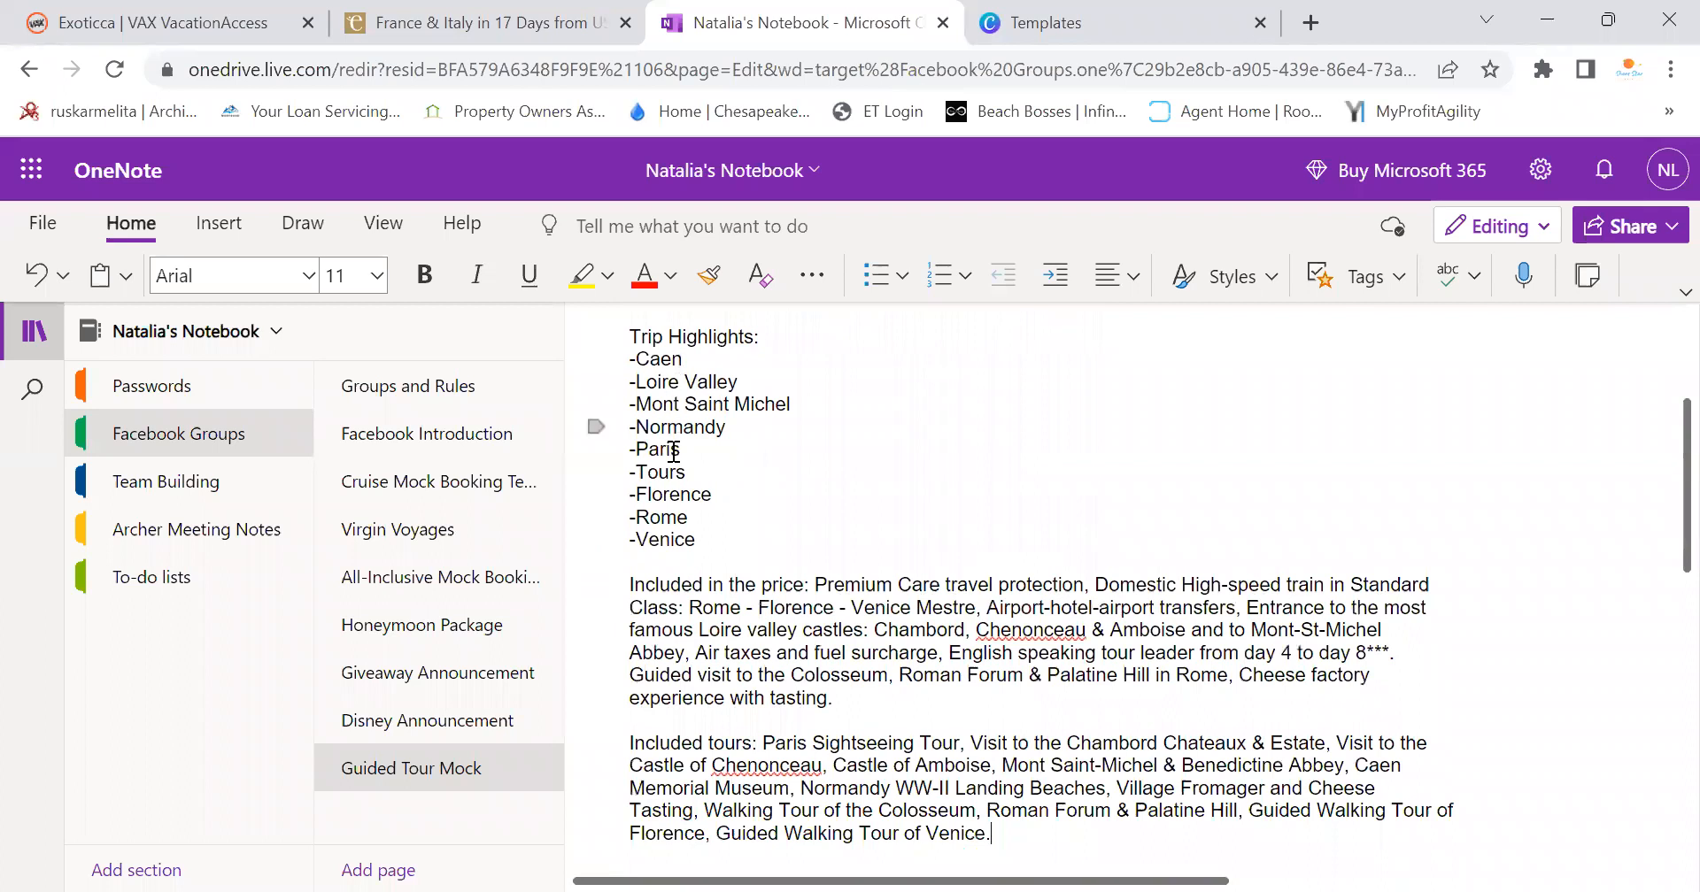
{"action": "scroll", "coordinate": [694, 550], "scroll_direction": "down", "scroll_amount": 4}
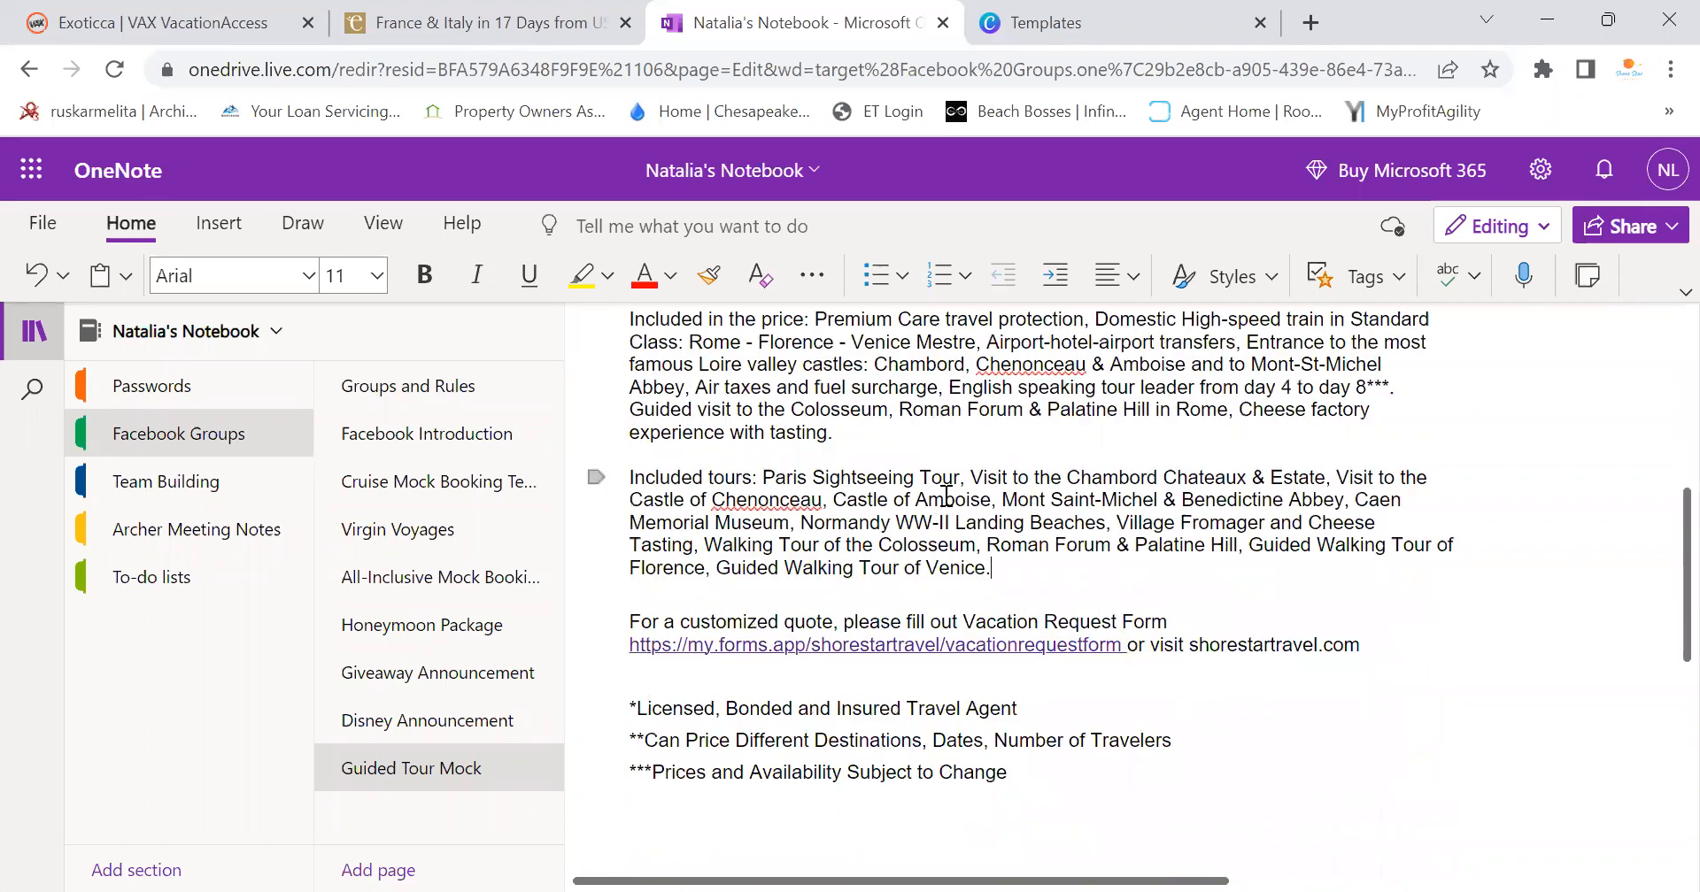
{"action": "scroll", "coordinate": [1061, 666], "scroll_direction": "up", "scroll_amount": 3}
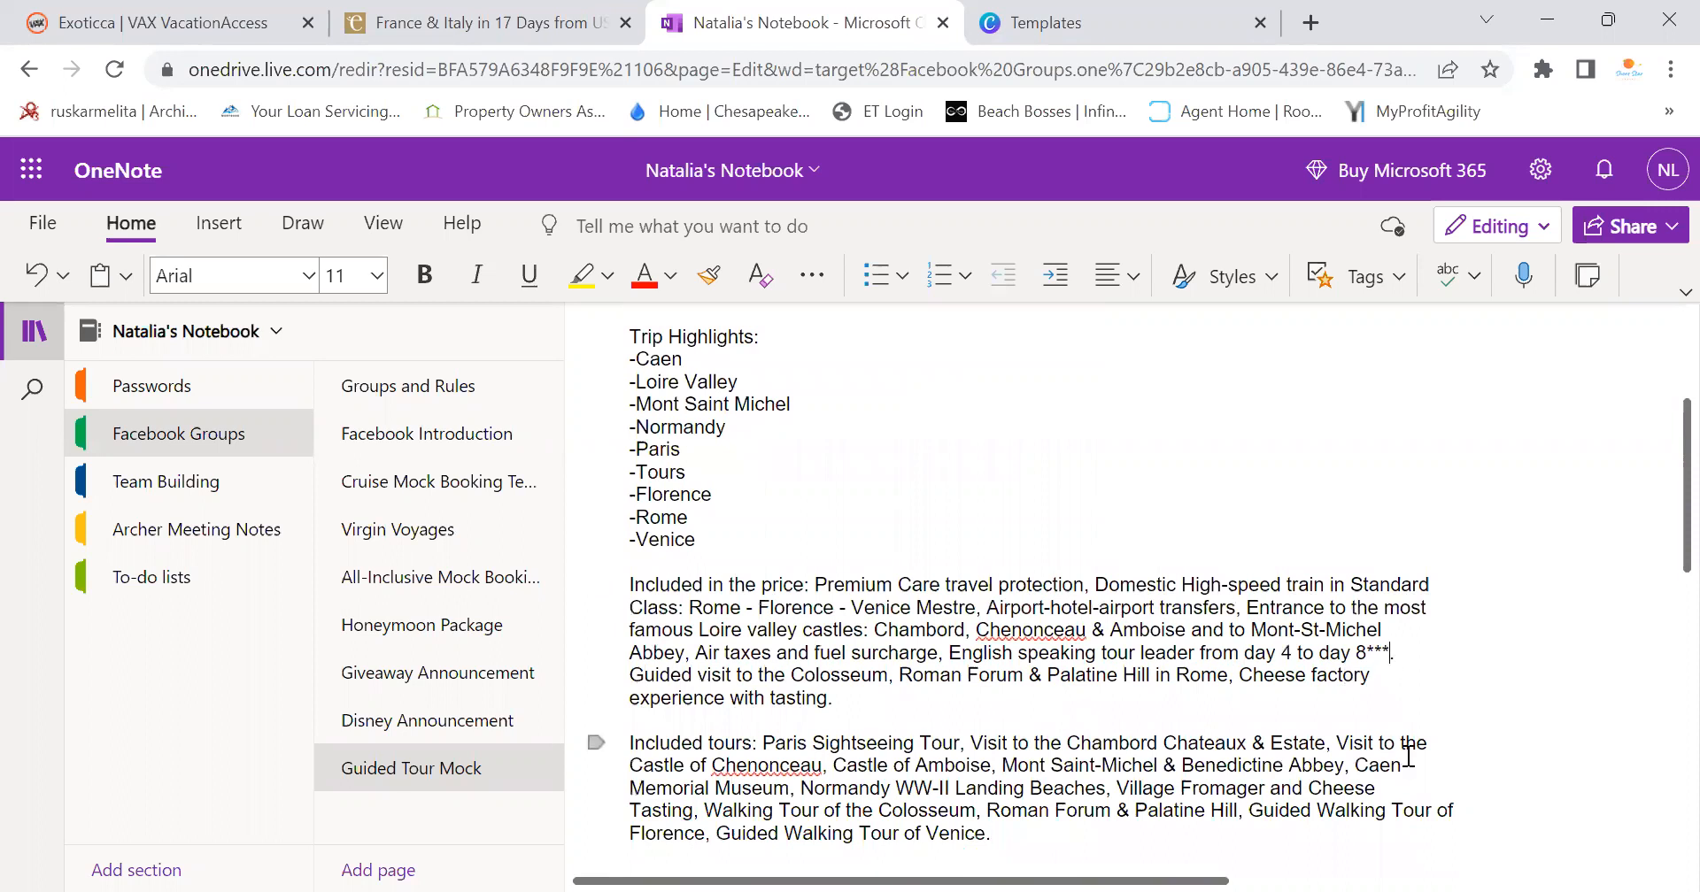
Replace the footnote asterisks after day 8 with a comma
{"action": "key", "text": "BackSpace"}
{"action": "key", "text": "BackSpace"}
{"action": "key", "text": "BackSpace"}
{"action": "key", "text": "BackSpace"}
{"action": "type", "text": ", Guided"}
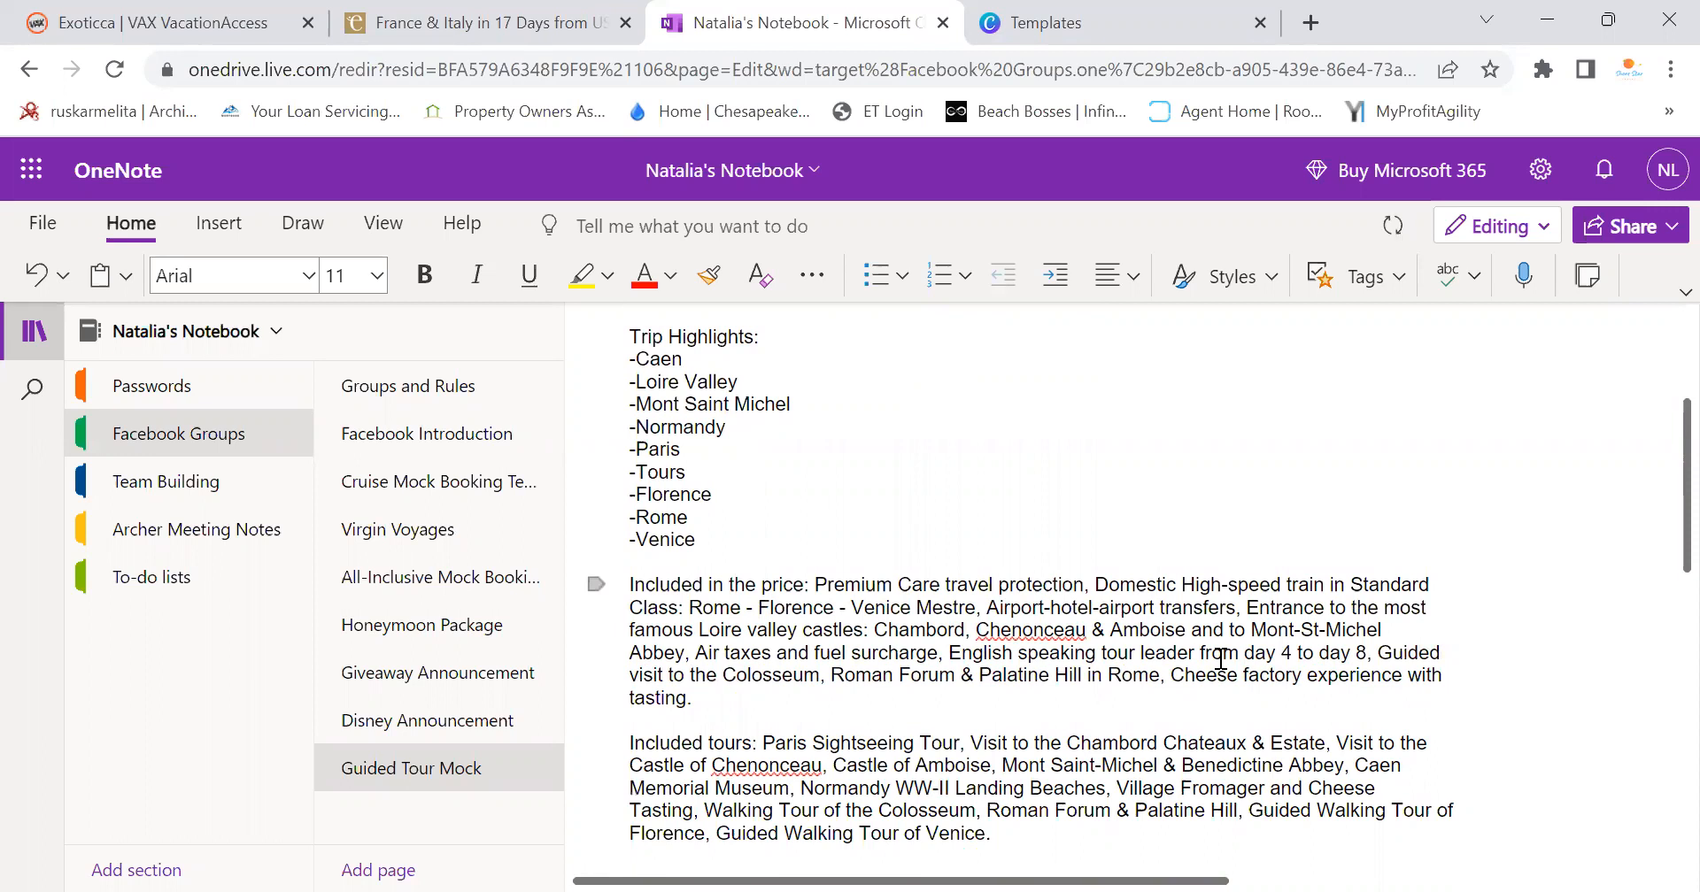
{"action": "scroll", "coordinate": [779, 675], "scroll_direction": "down", "scroll_amount": 3}
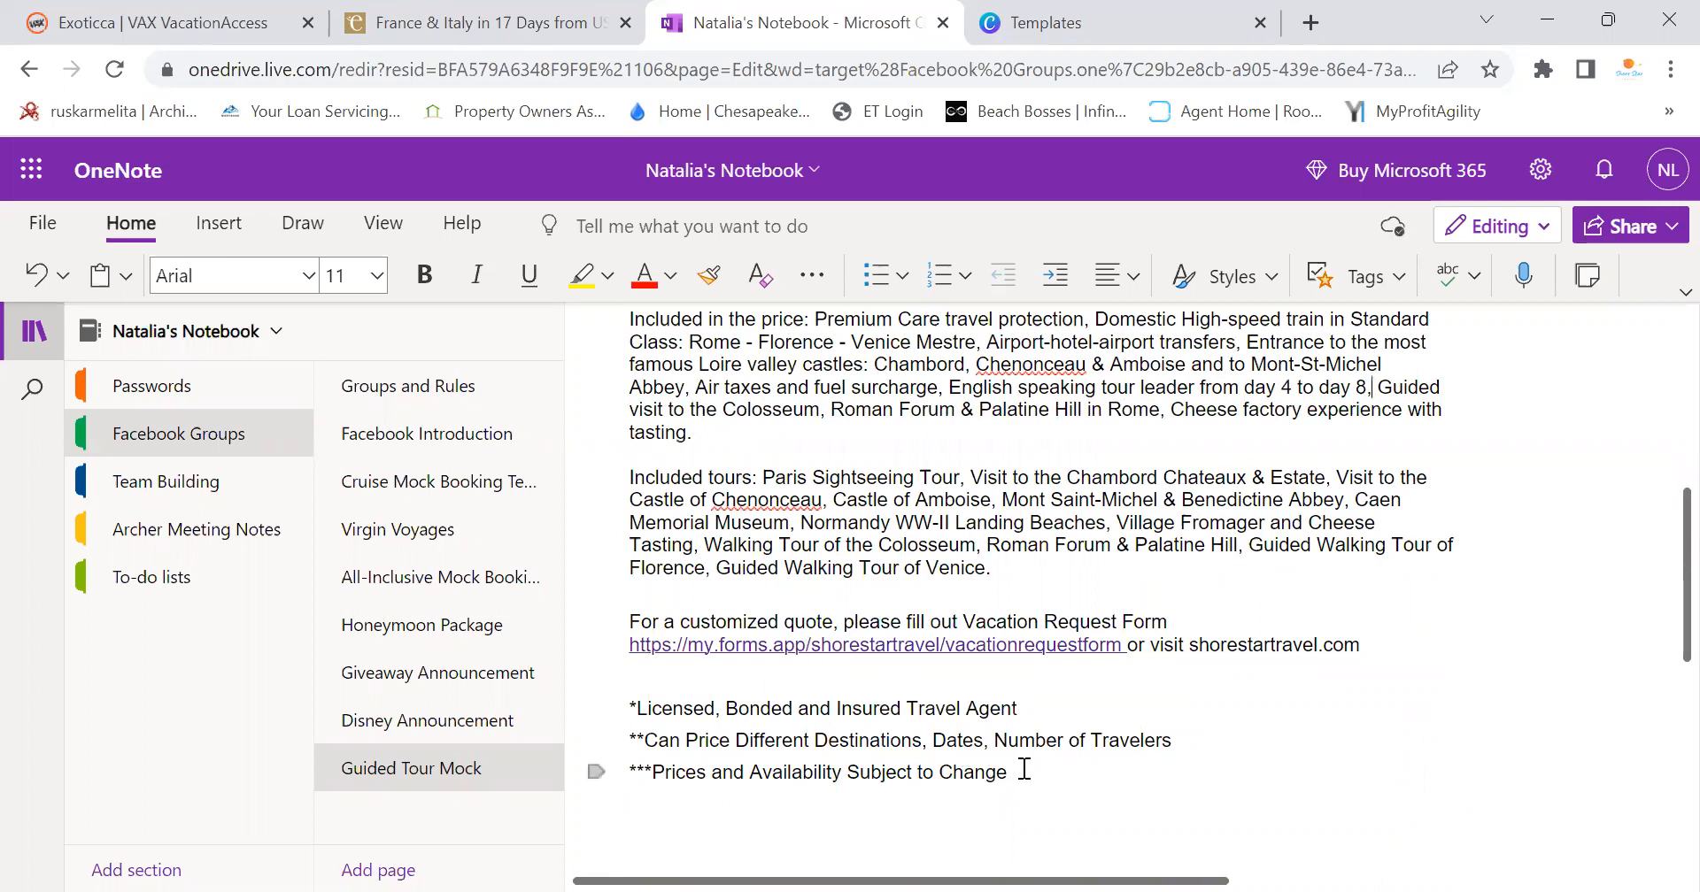
{"action": "scroll", "coordinate": [948, 620], "scroll_direction": "up", "scroll_amount": 5}
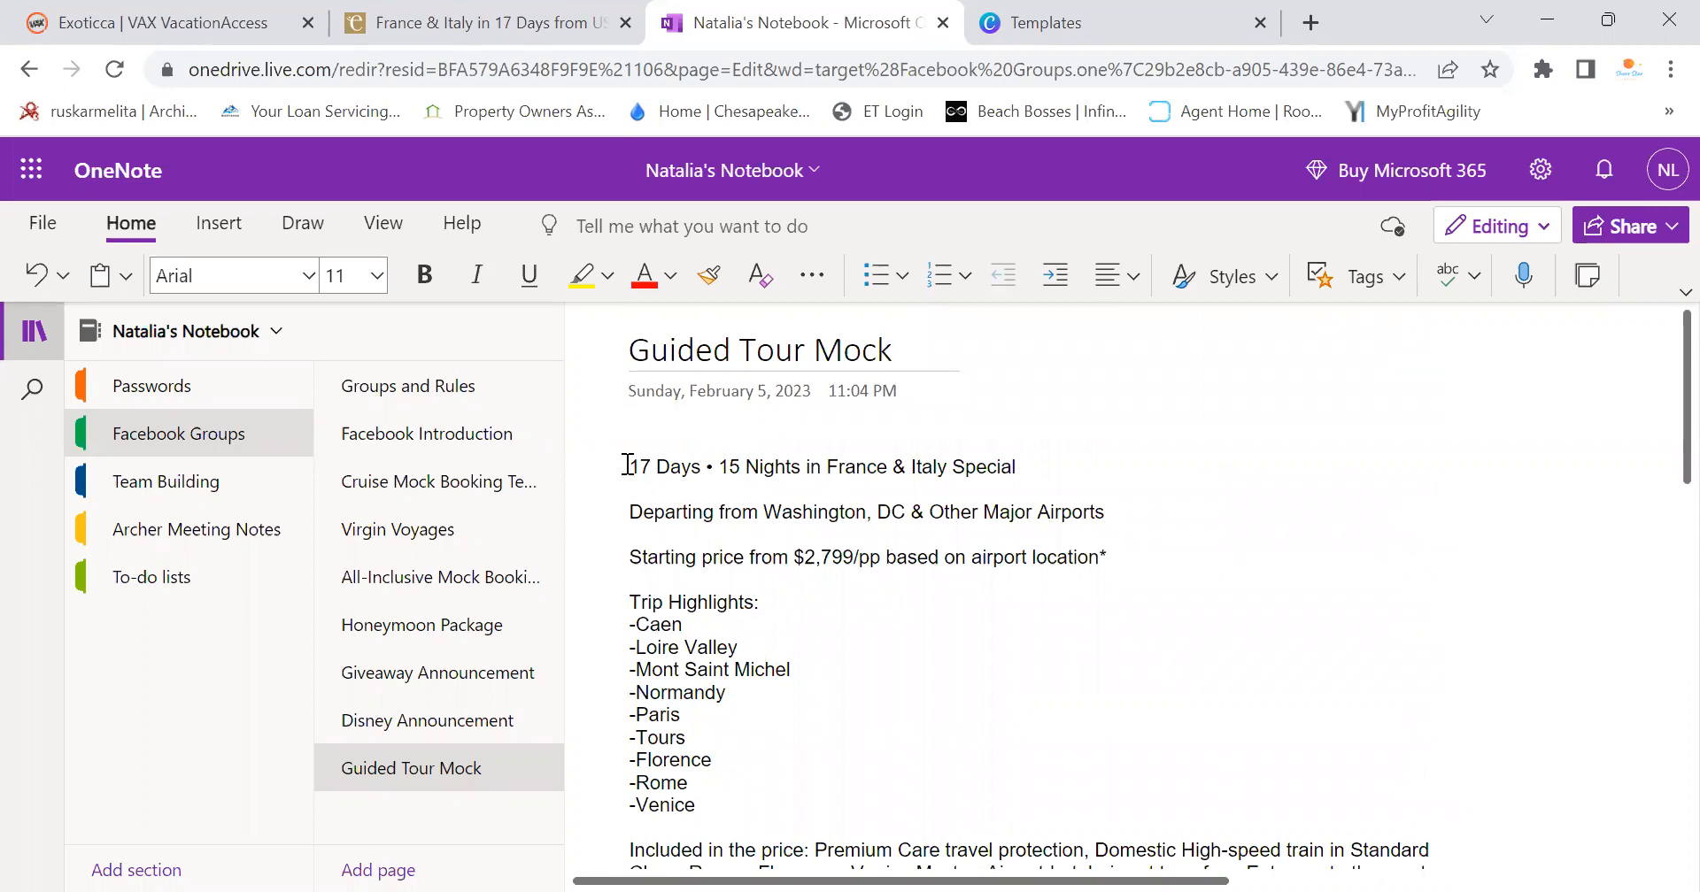
Select the note text, then bring up the Exoticca tour's itinerary map
{"action": "left_click_drag", "start_coordinate": [627, 464], "coordinate": [1169, 729]}
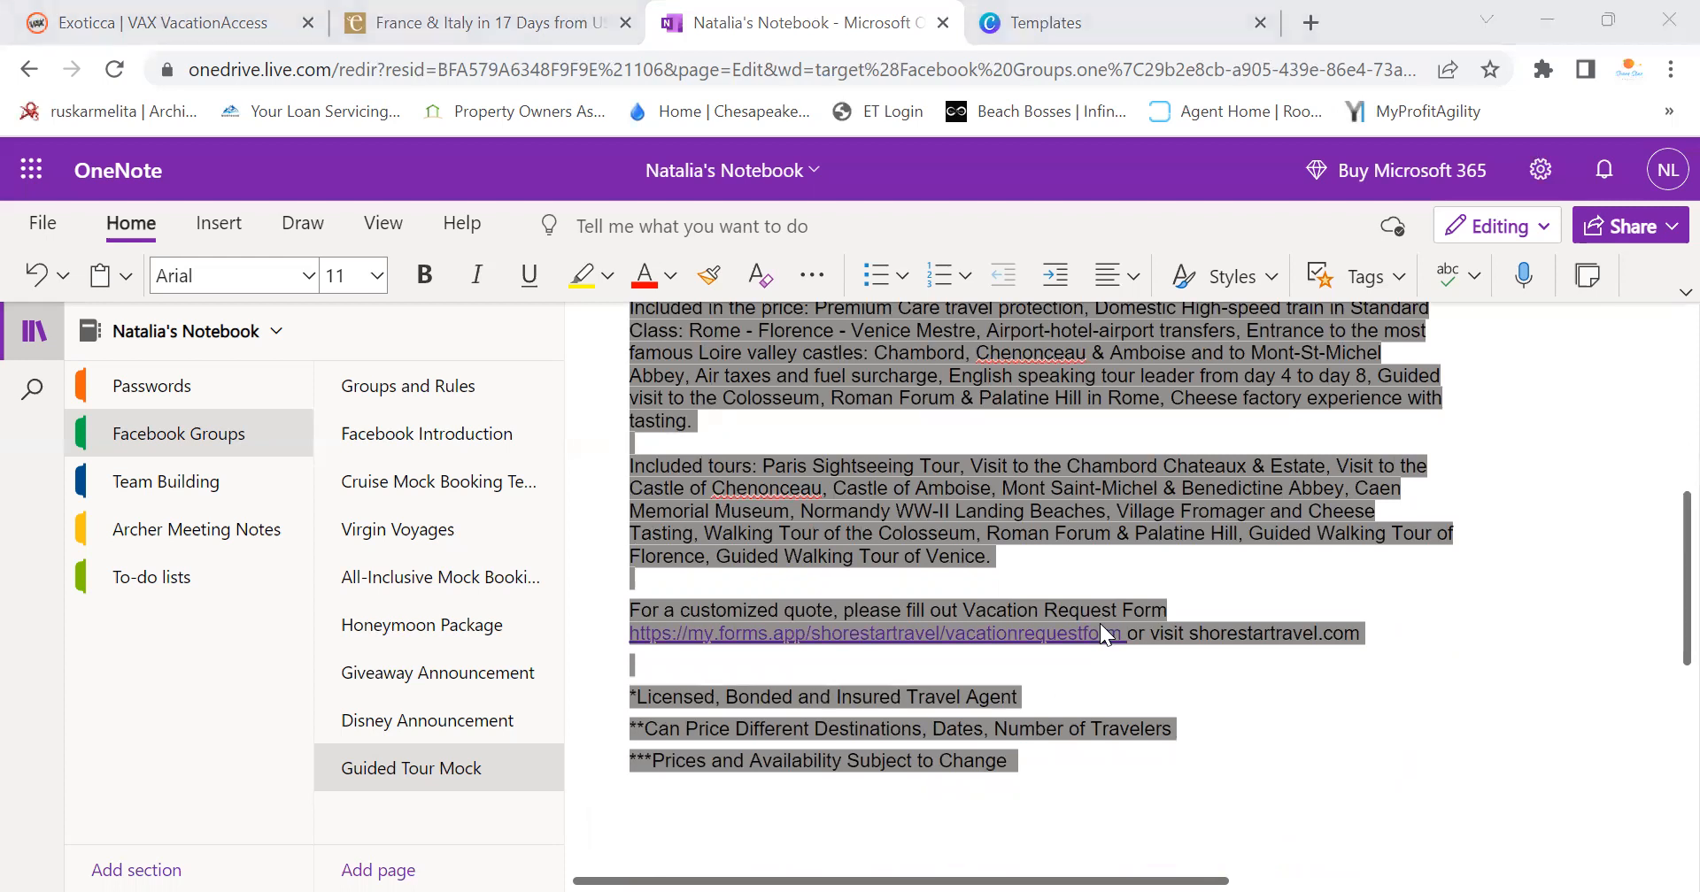
{"action": "scroll", "coordinate": [890, 682], "scroll_direction": "up", "scroll_amount": 5}
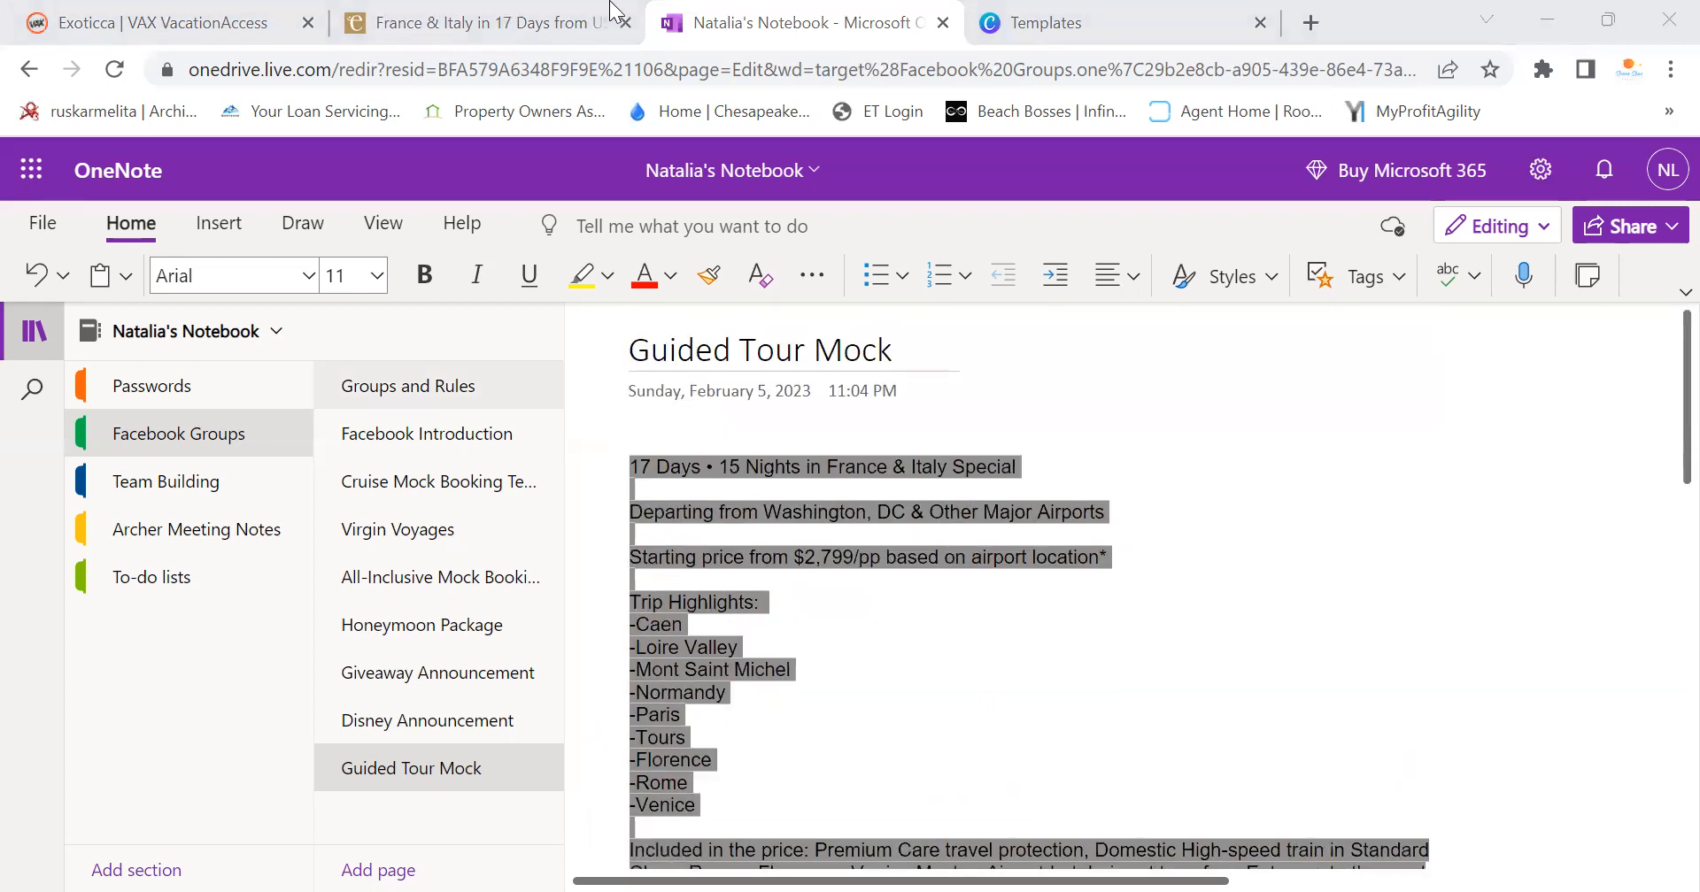
{"action": "left_click", "coordinate": [489, 12]}
{"action": "scroll", "coordinate": [659, 489], "scroll_direction": "down", "scroll_amount": 8}
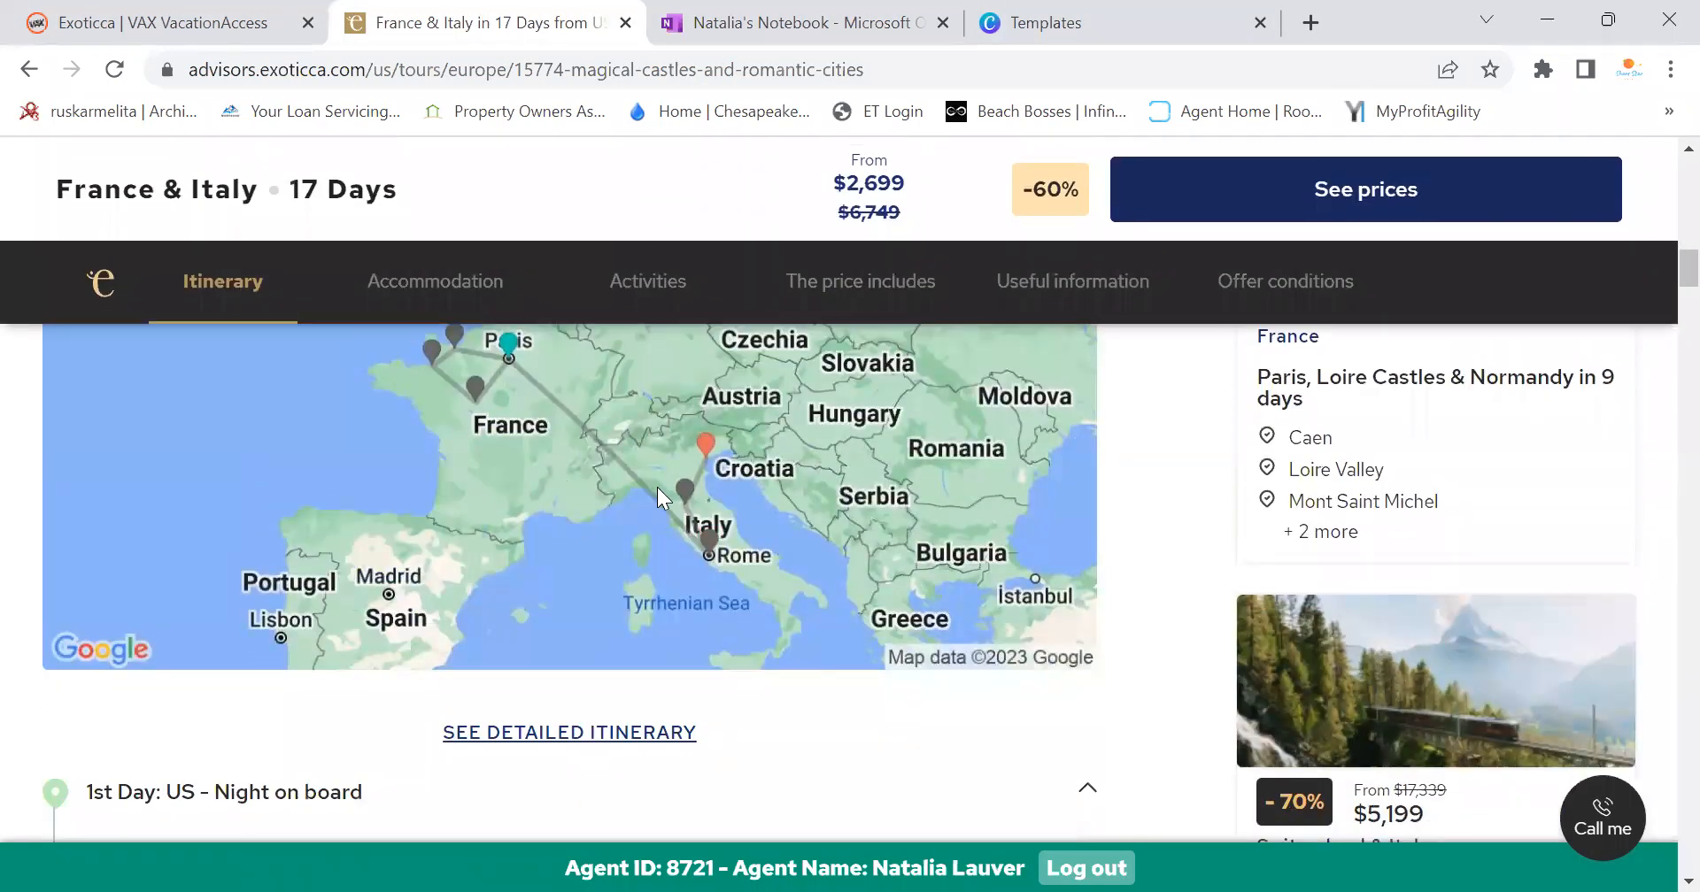
Save the itinerary map image, choosing Pictures as the location
{"action": "scroll", "coordinate": [657, 487], "scroll_direction": "up", "scroll_amount": 3}
{"action": "right_click", "coordinate": [683, 637]}
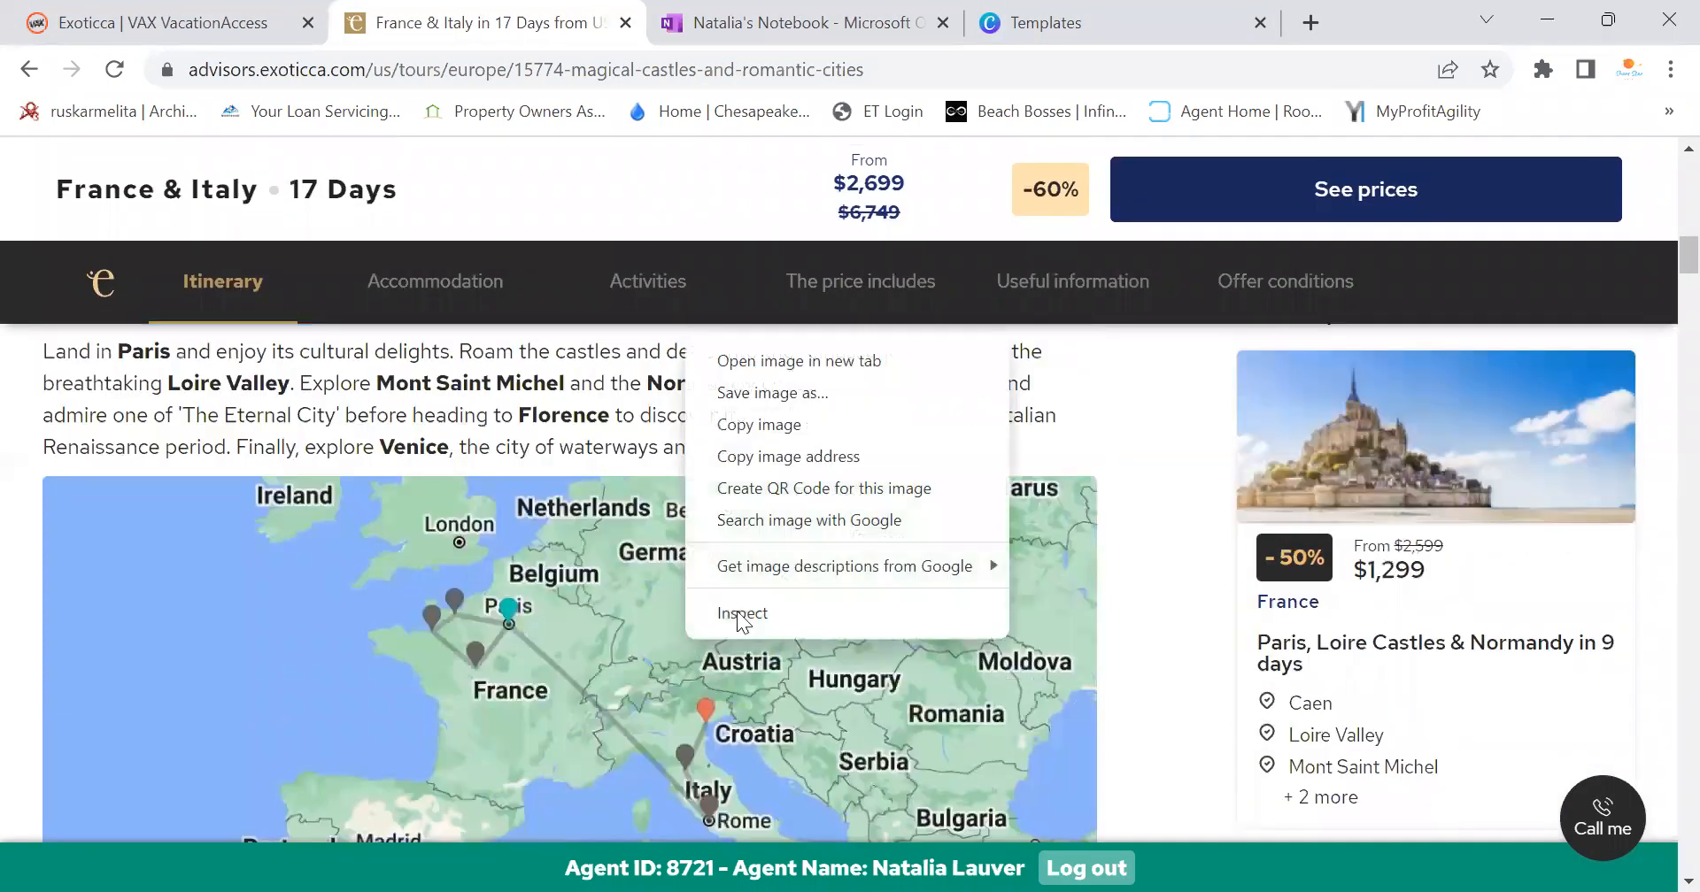
{"action": "left_click", "coordinate": [770, 392]}
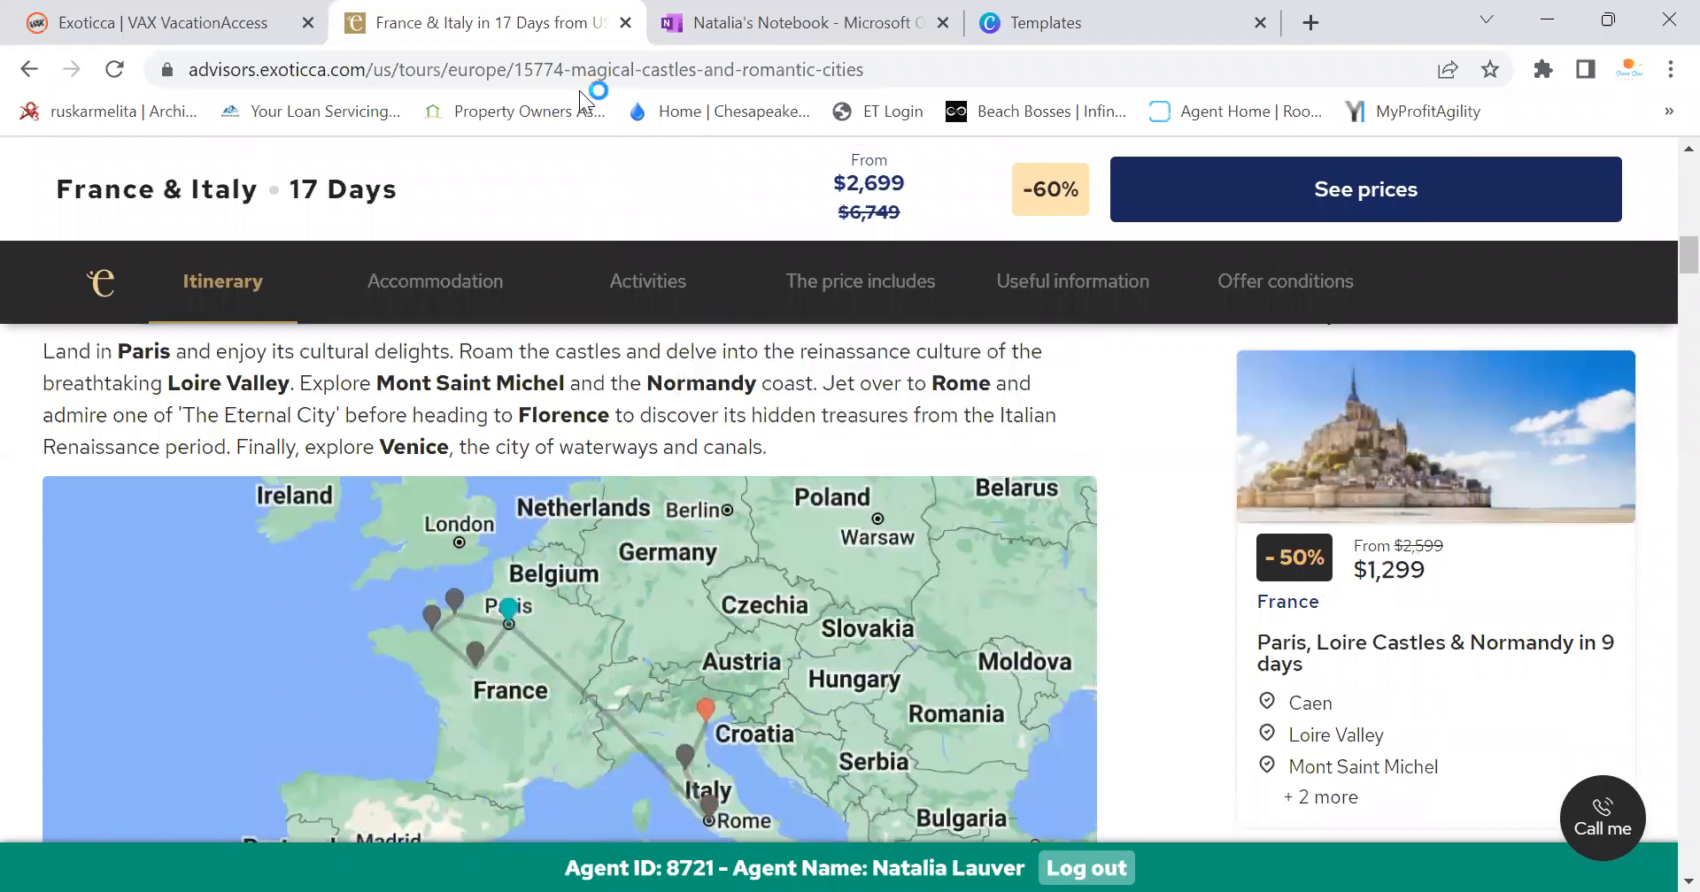
{"action": "left_click_drag", "start_coordinate": [552, 30], "coordinate": [1153, 146]}
{"action": "left_click", "coordinate": [712, 459]}
{"action": "left_click", "coordinate": [733, 503]}
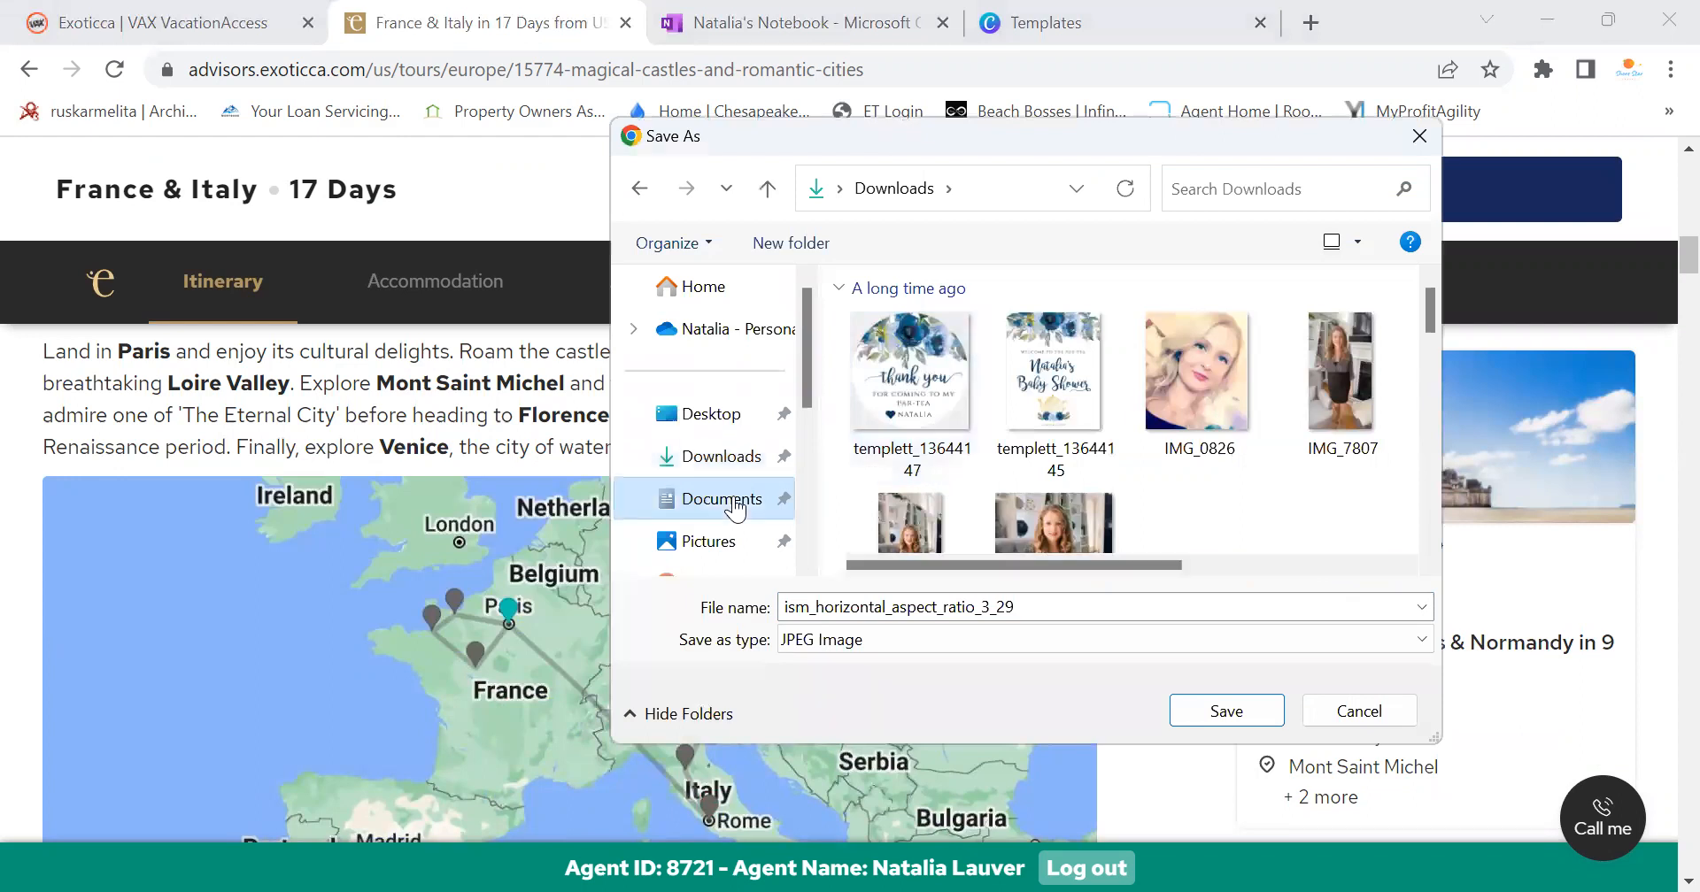
{"action": "left_click", "coordinate": [714, 541]}
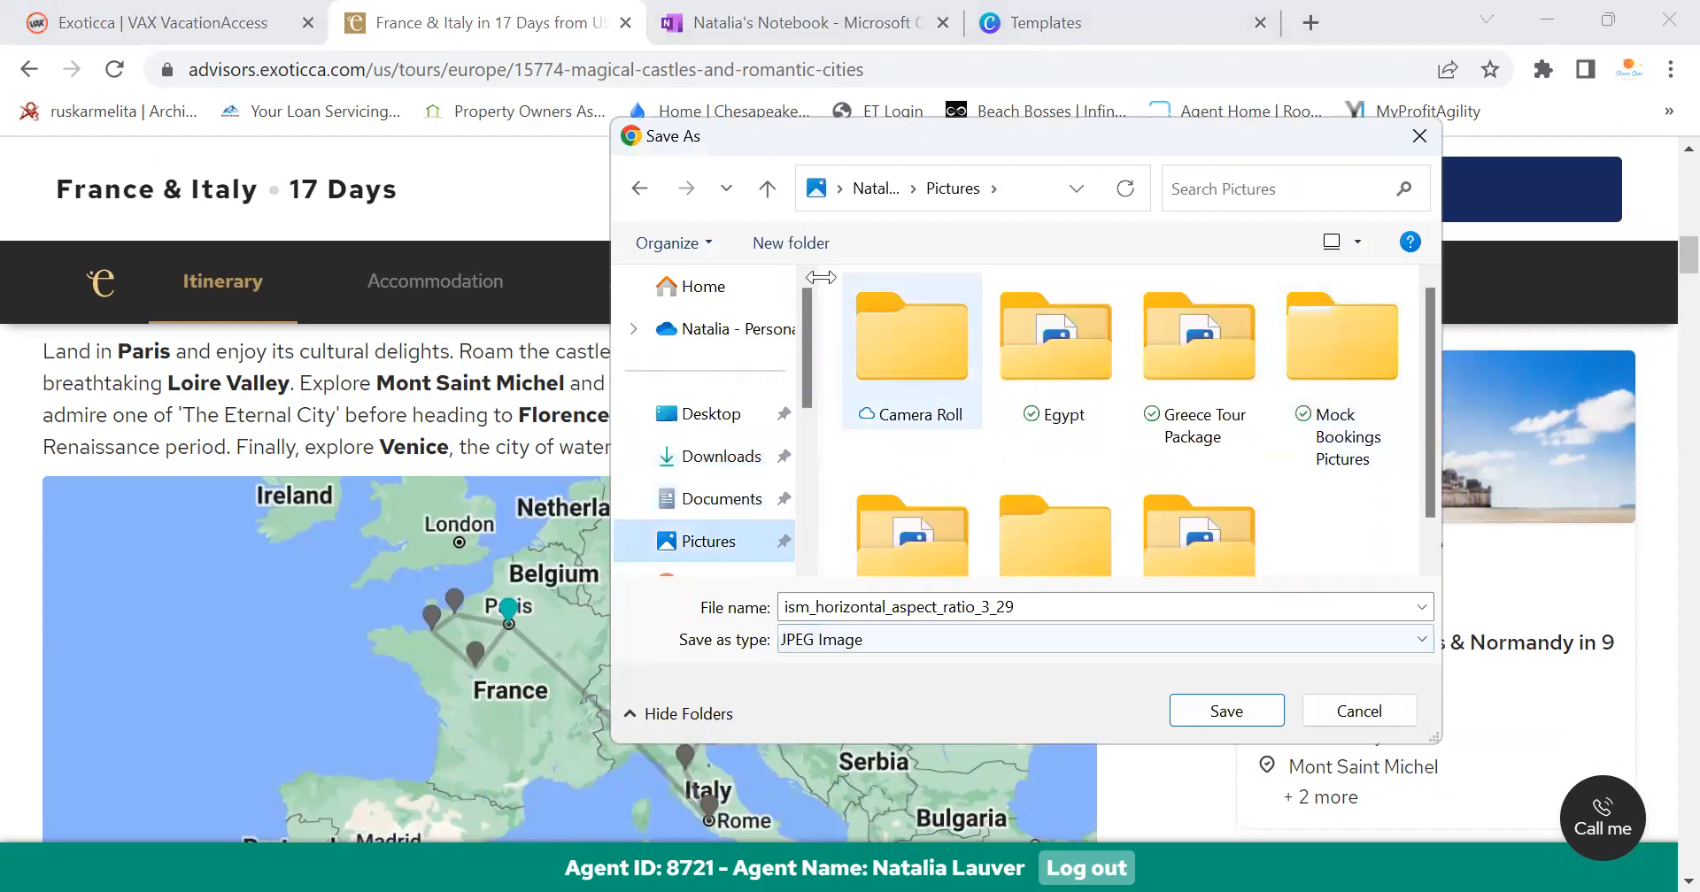
Create an 'Italy & France' folder in Pictures and save the image there
{"action": "left_click", "coordinate": [788, 240]}
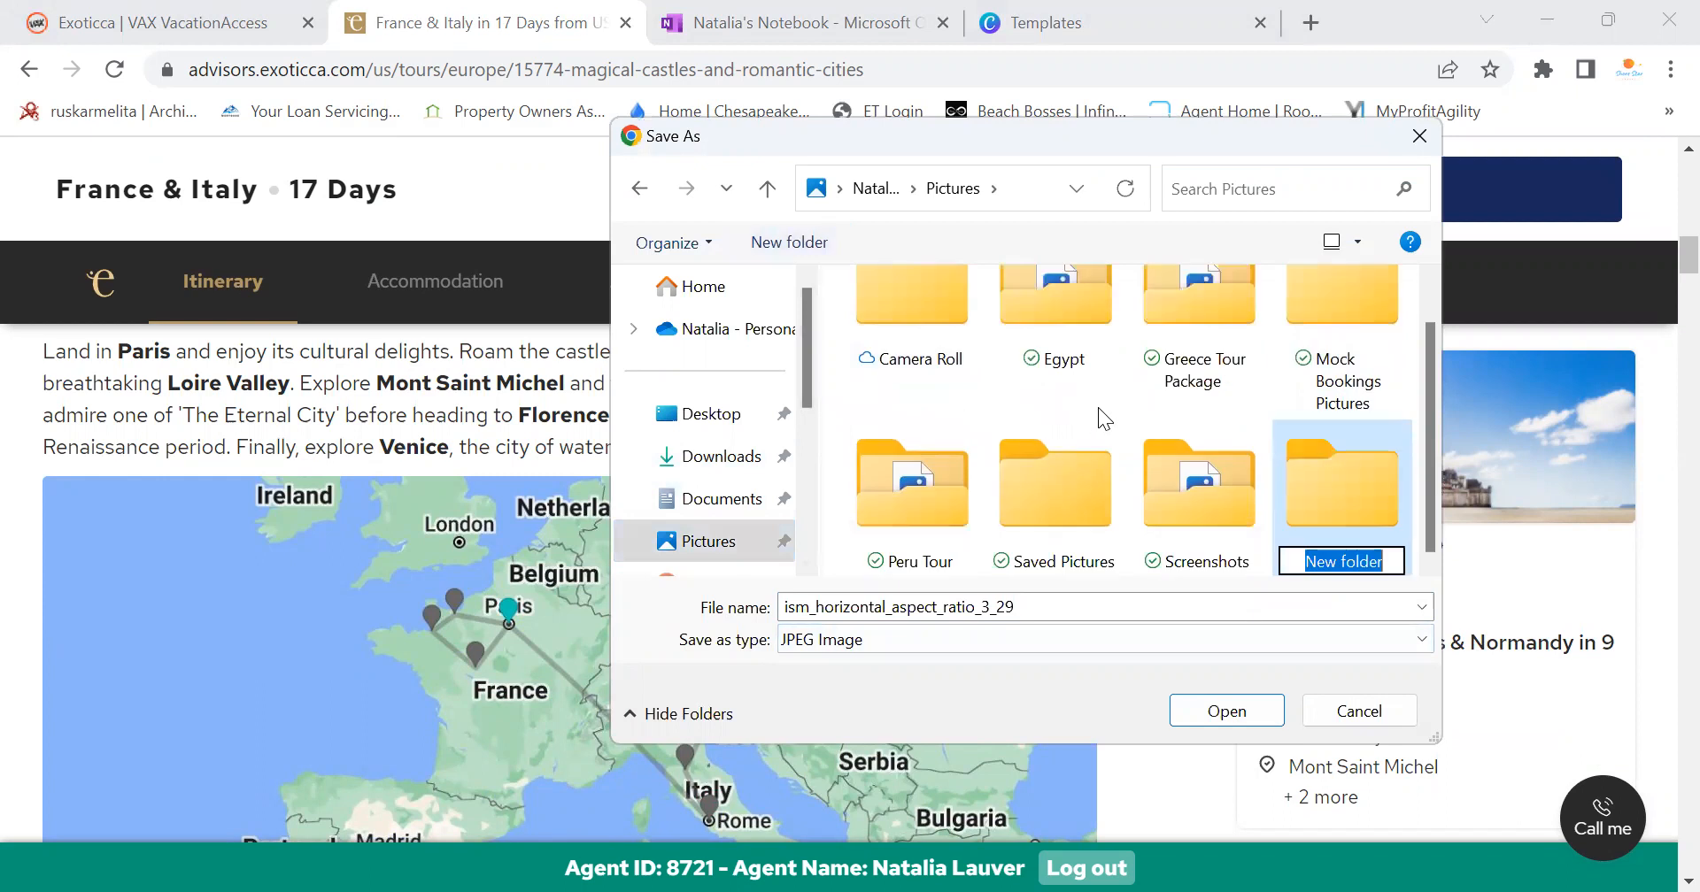
{"action": "type", "text": "Ital"}
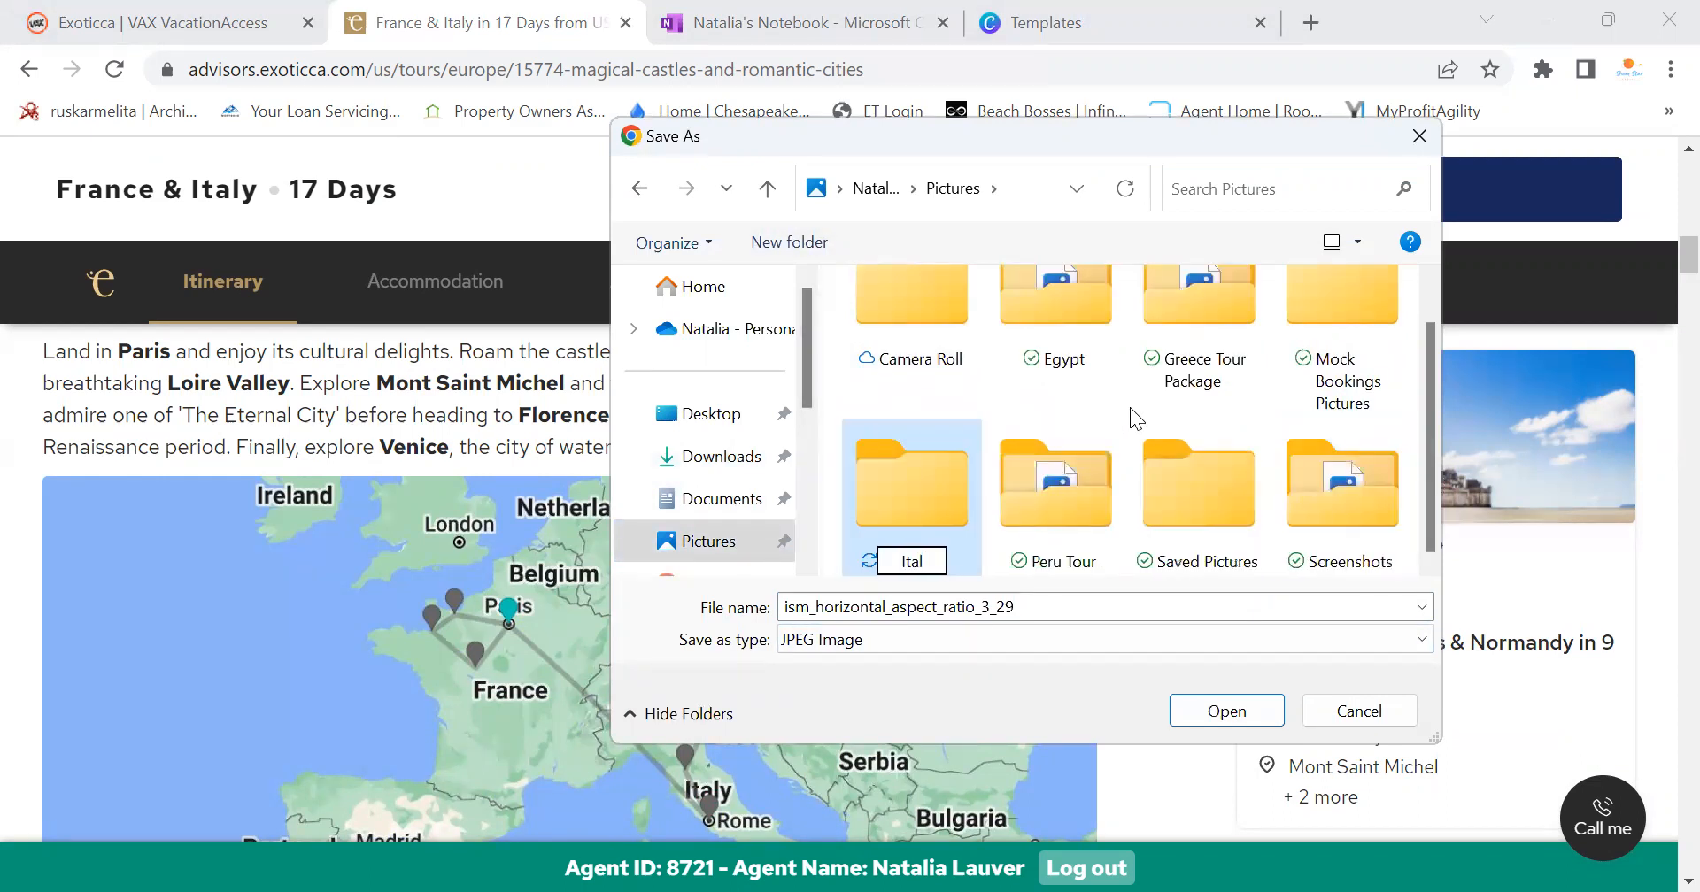
{"action": "type", "text": "y &"}
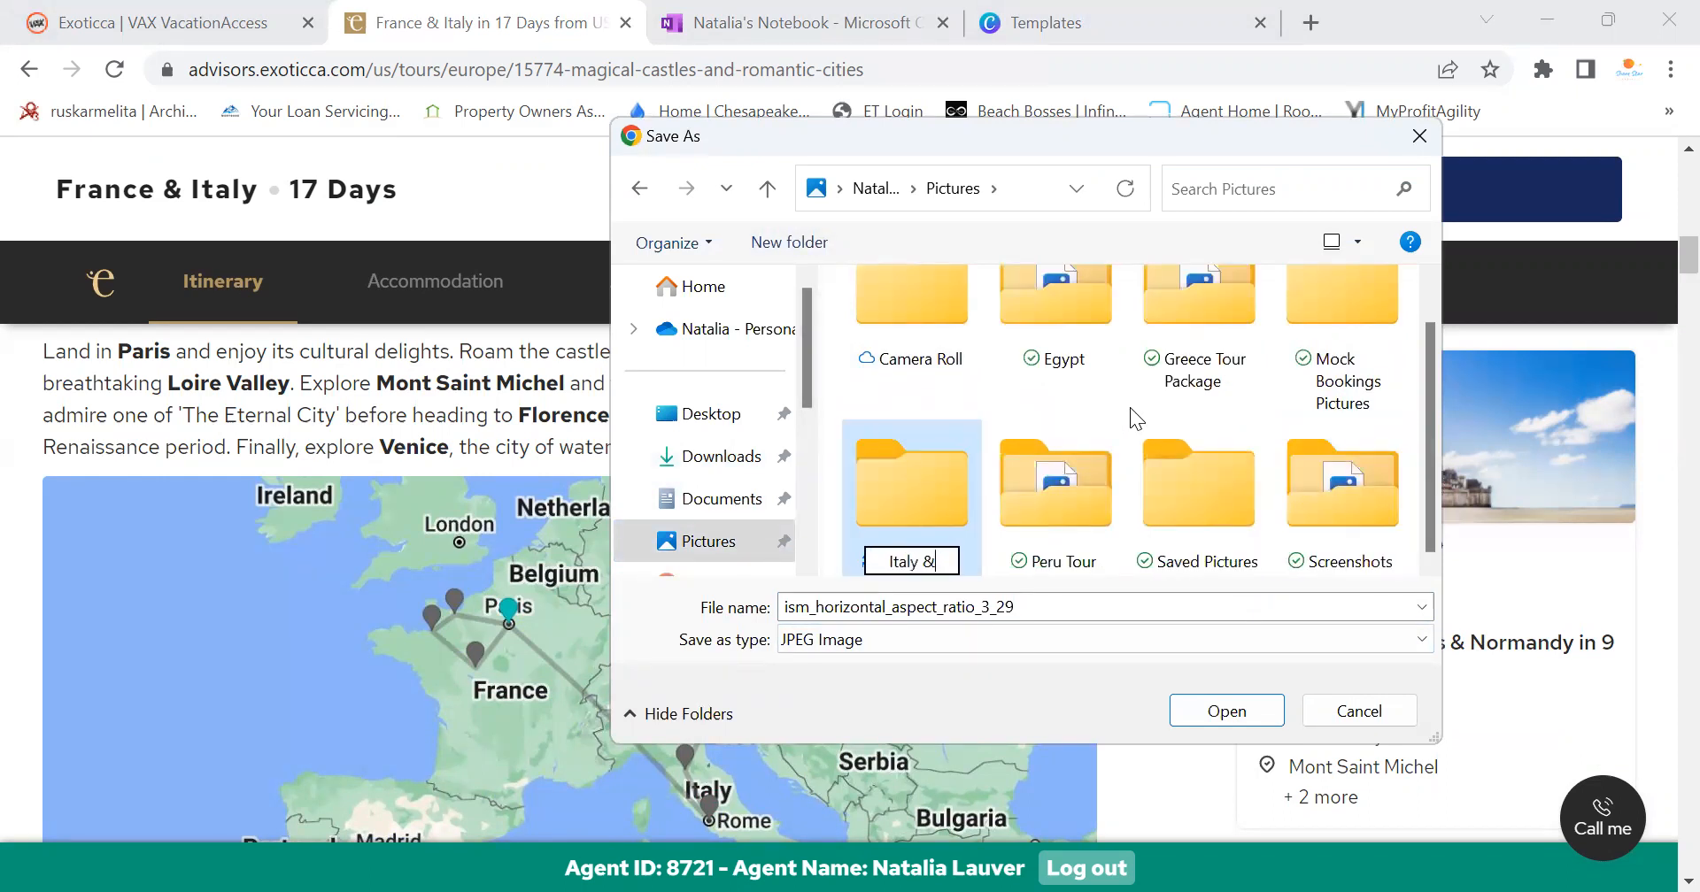
{"action": "type", "text": " France"}
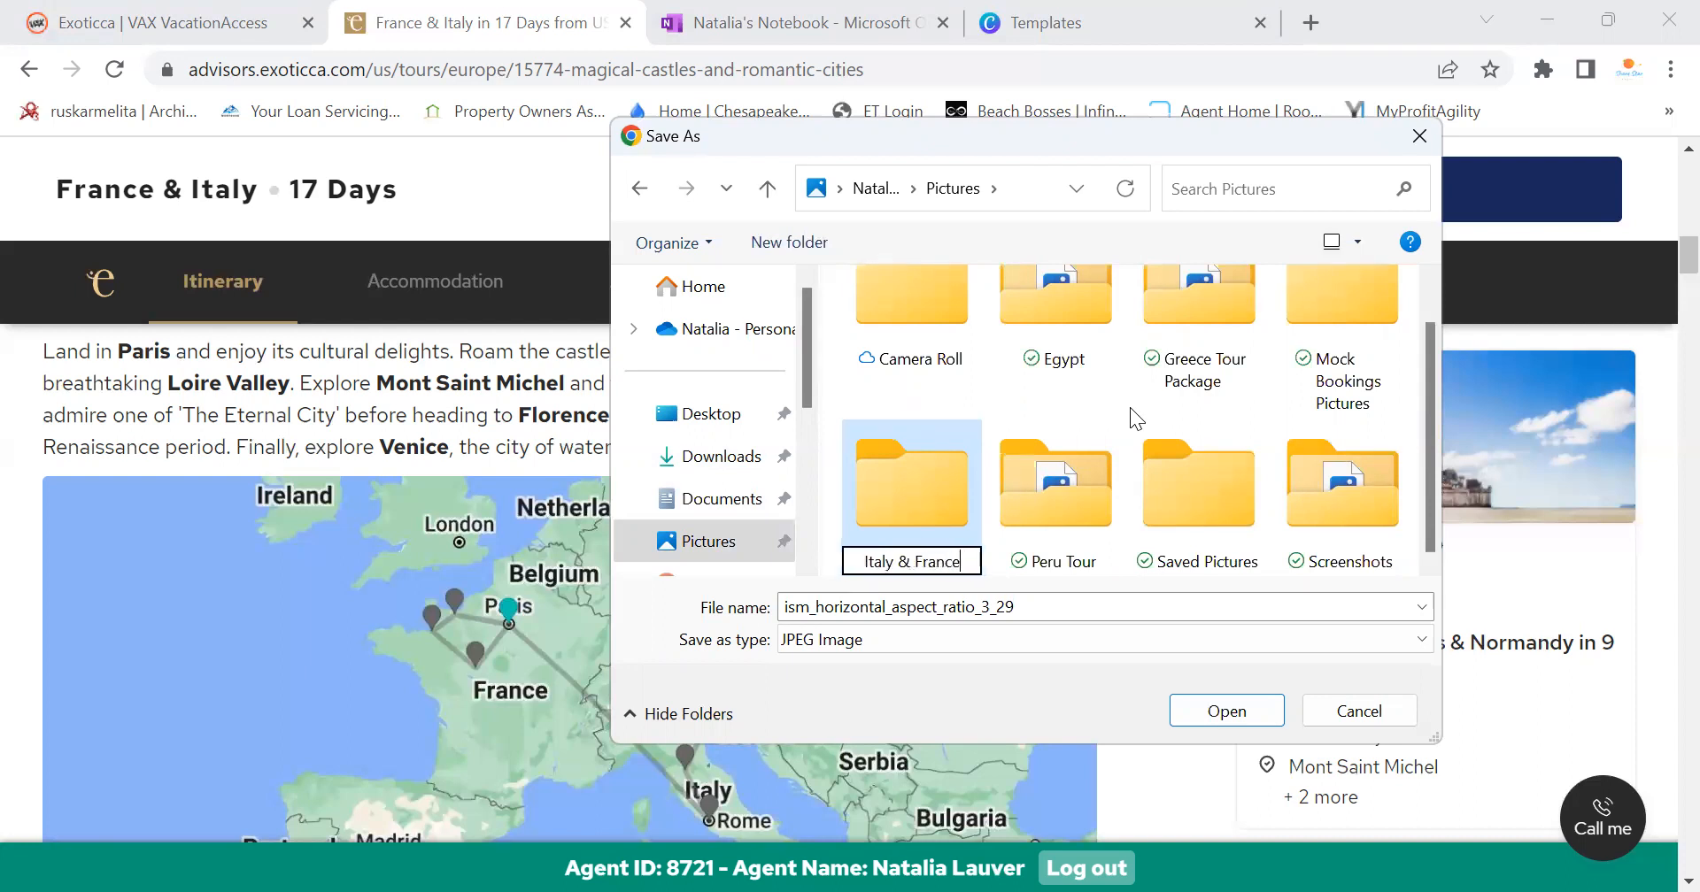
{"action": "key", "text": "Return"}
{"action": "left_click", "coordinate": [1226, 713]}
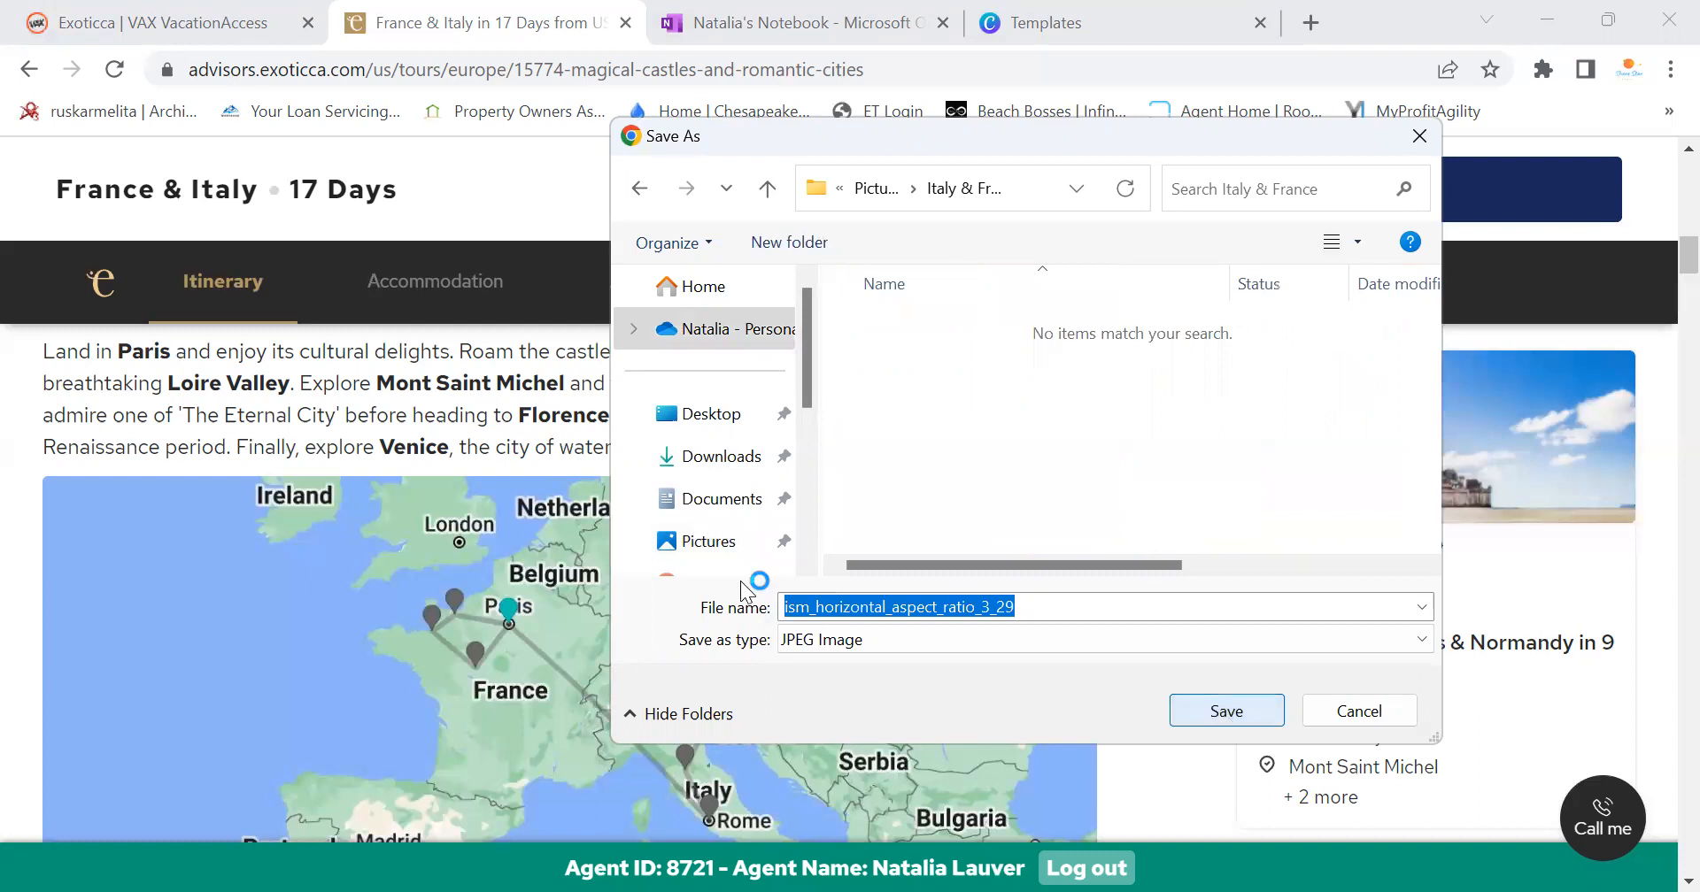
{"action": "key", "text": "Return"}
{"action": "scroll", "coordinate": [699, 679], "scroll_direction": "up", "scroll_amount": 3}
{"action": "scroll", "coordinate": [709, 670], "scroll_direction": "down", "scroll_amount": 9}
{"action": "scroll", "coordinate": [625, 577], "scroll_direction": "up", "scroll_amount": 3}
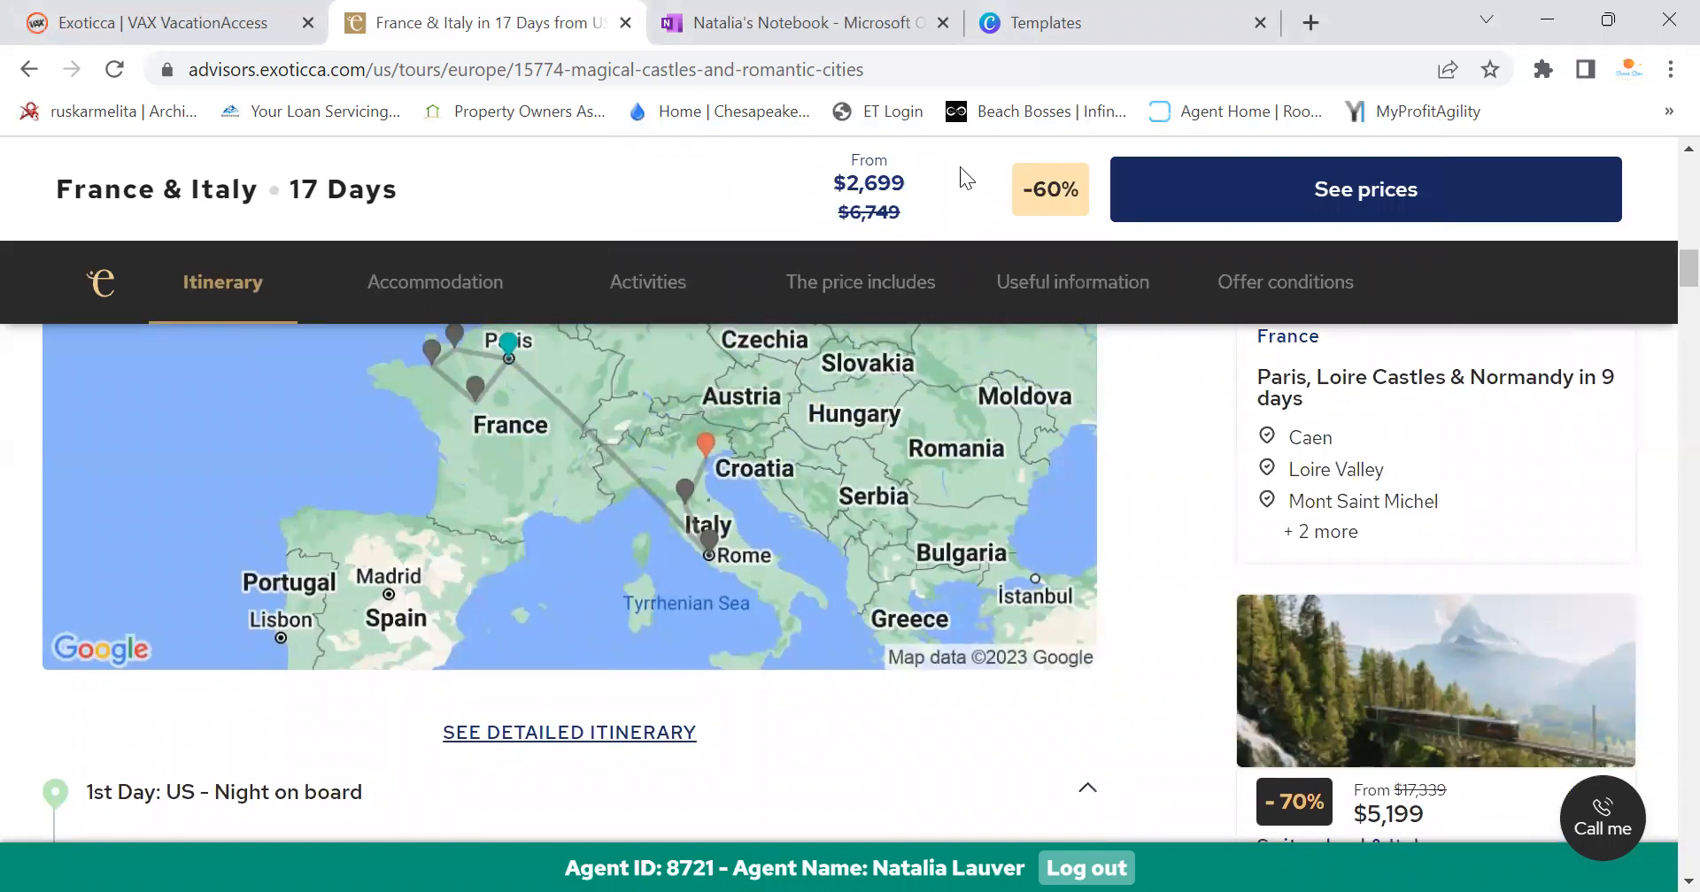
Search Canva templates for 'guided tours', dismissing the Cash Back popup first
{"action": "left_click", "coordinate": [1045, 22]}
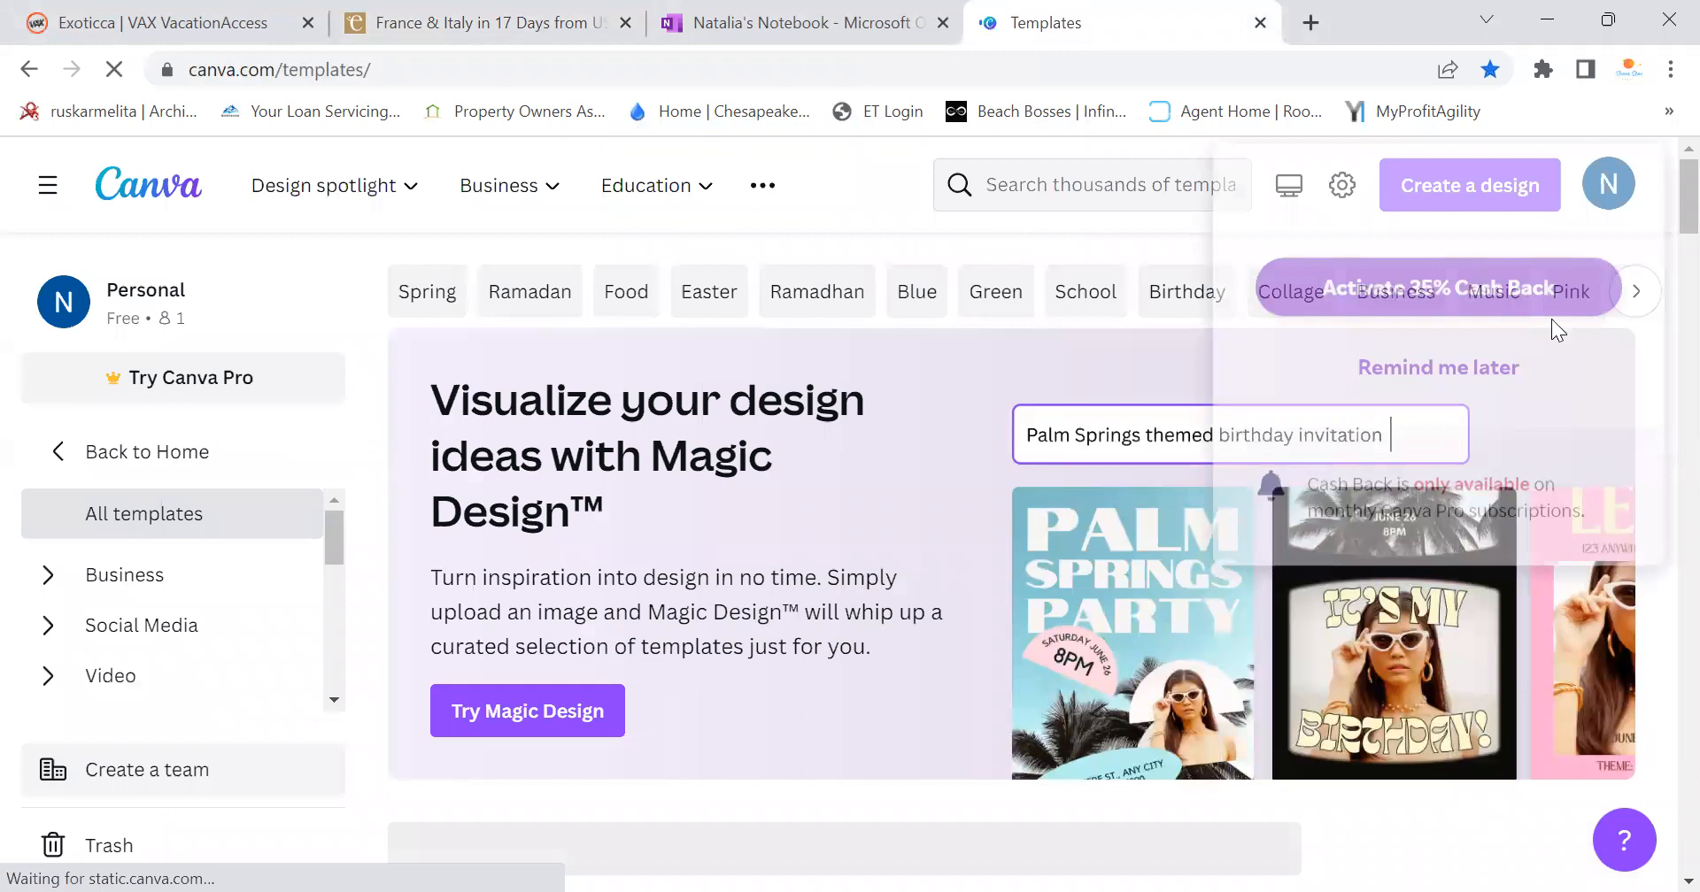
{"action": "left_click", "coordinate": [1432, 375]}
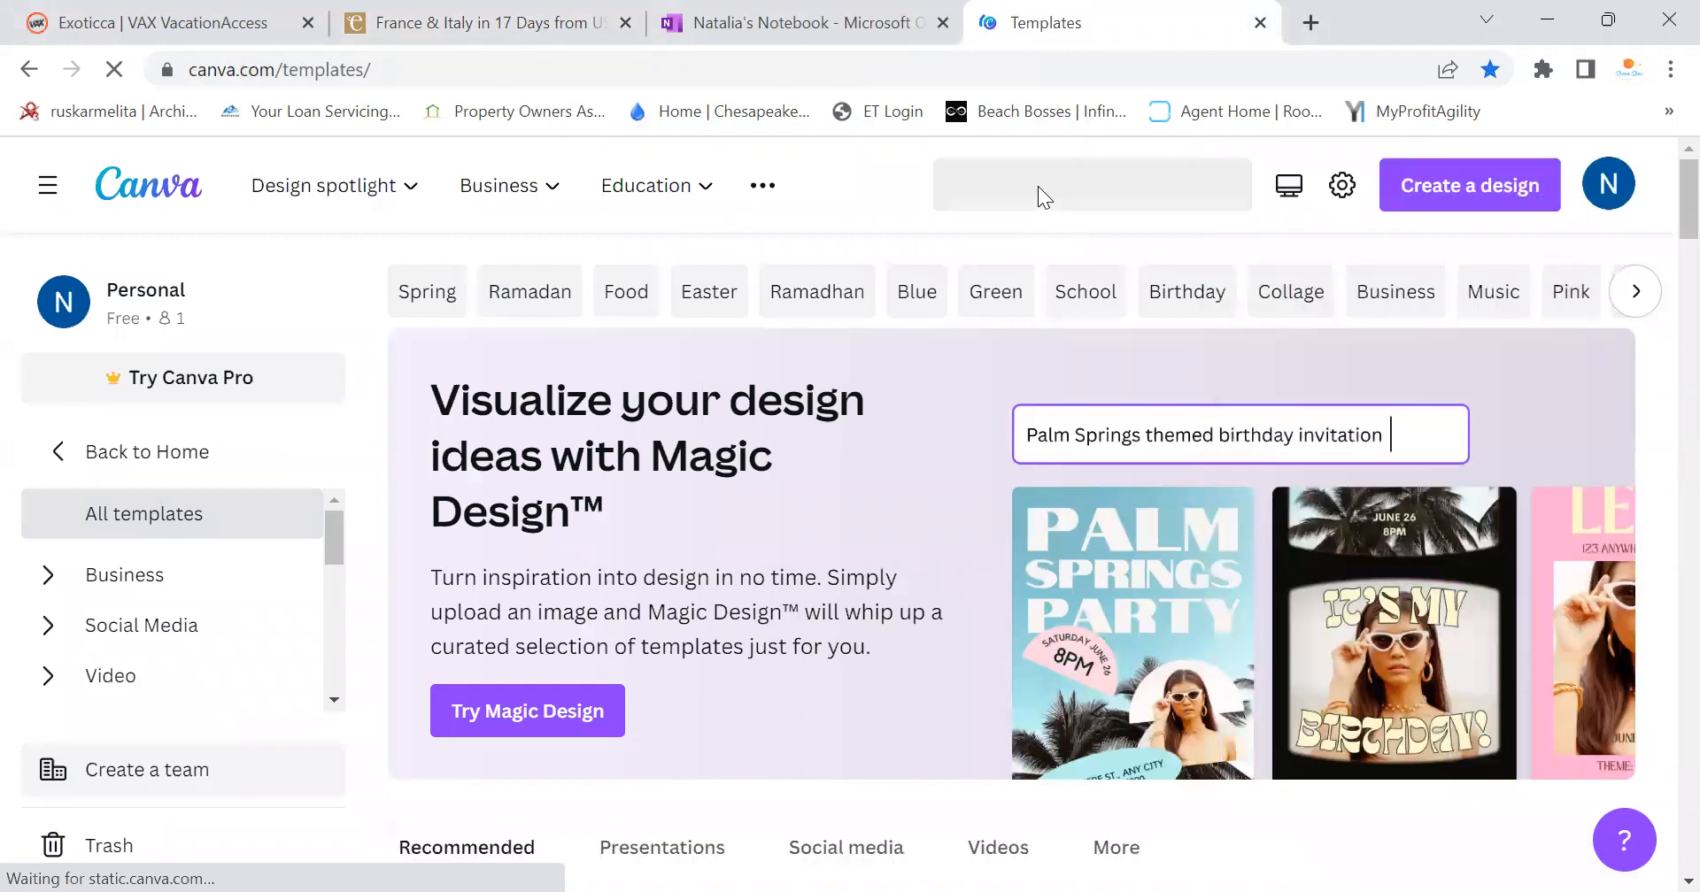
{"action": "left_click", "coordinate": [1040, 187]}
{"action": "type", "text": "t"}
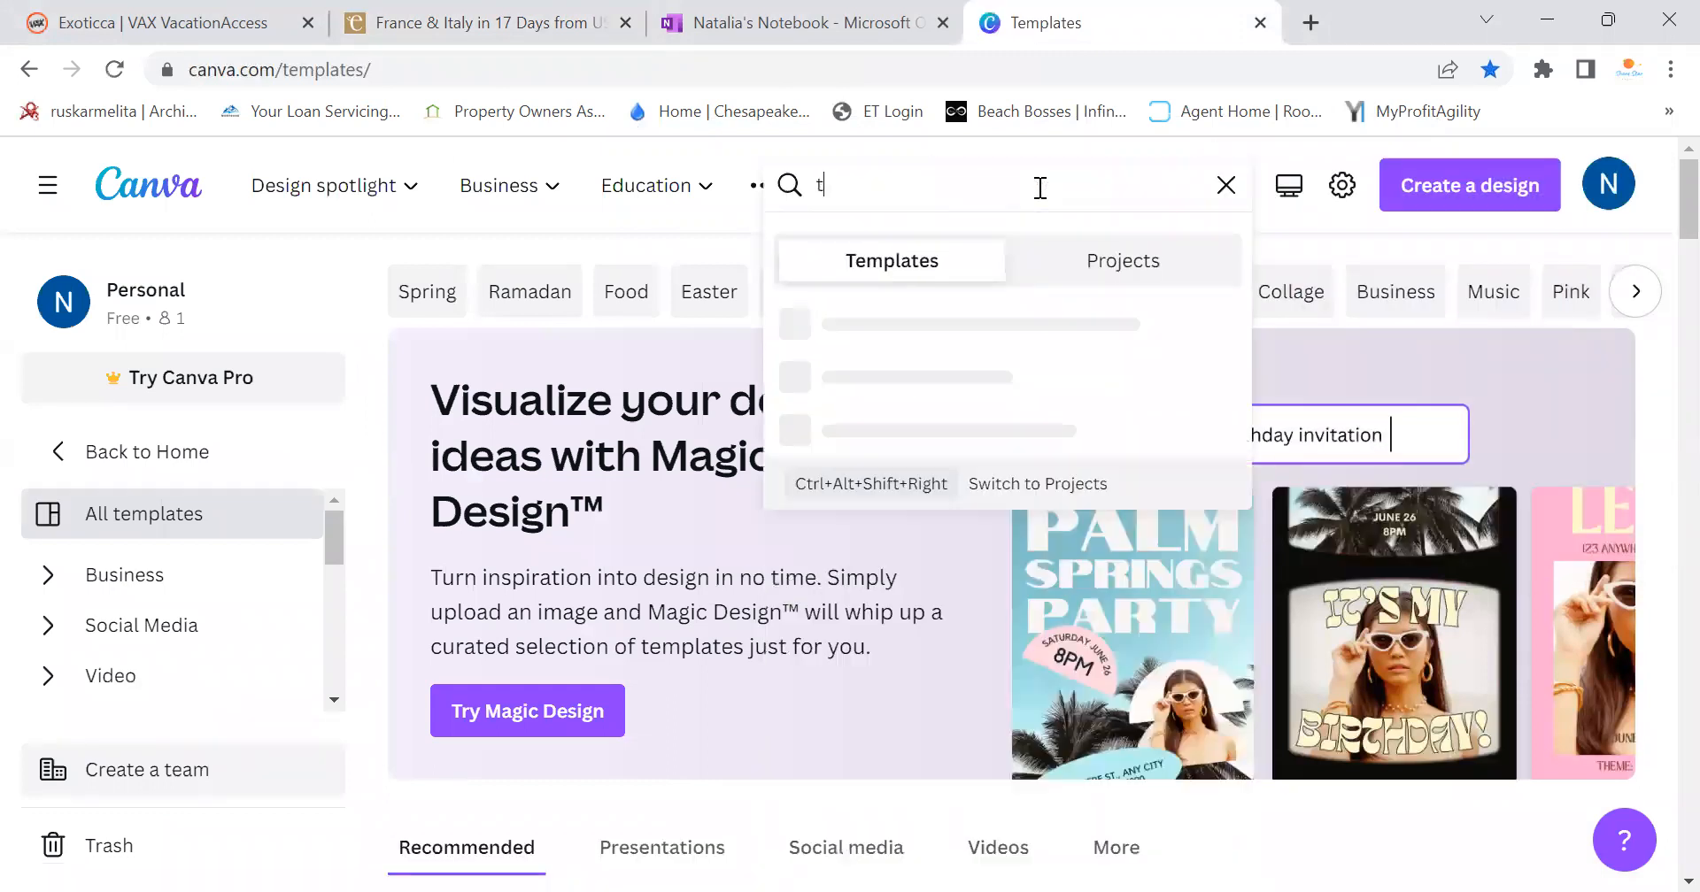
{"action": "type", "text": "ours"}
{"action": "key", "text": "BackSpace"}
{"action": "key", "text": "BackSpace"}
{"action": "key", "text": "BackSpace"}
{"action": "key", "text": "BackSpace"}
{"action": "key", "text": "BackSpace"}
{"action": "type", "text": "guided you"}
{"action": "key", "text": "BackSpace"}
{"action": "key", "text": "BackSpace"}
{"action": "key", "text": "BackSpace"}
{"action": "type", "text": "tours"}
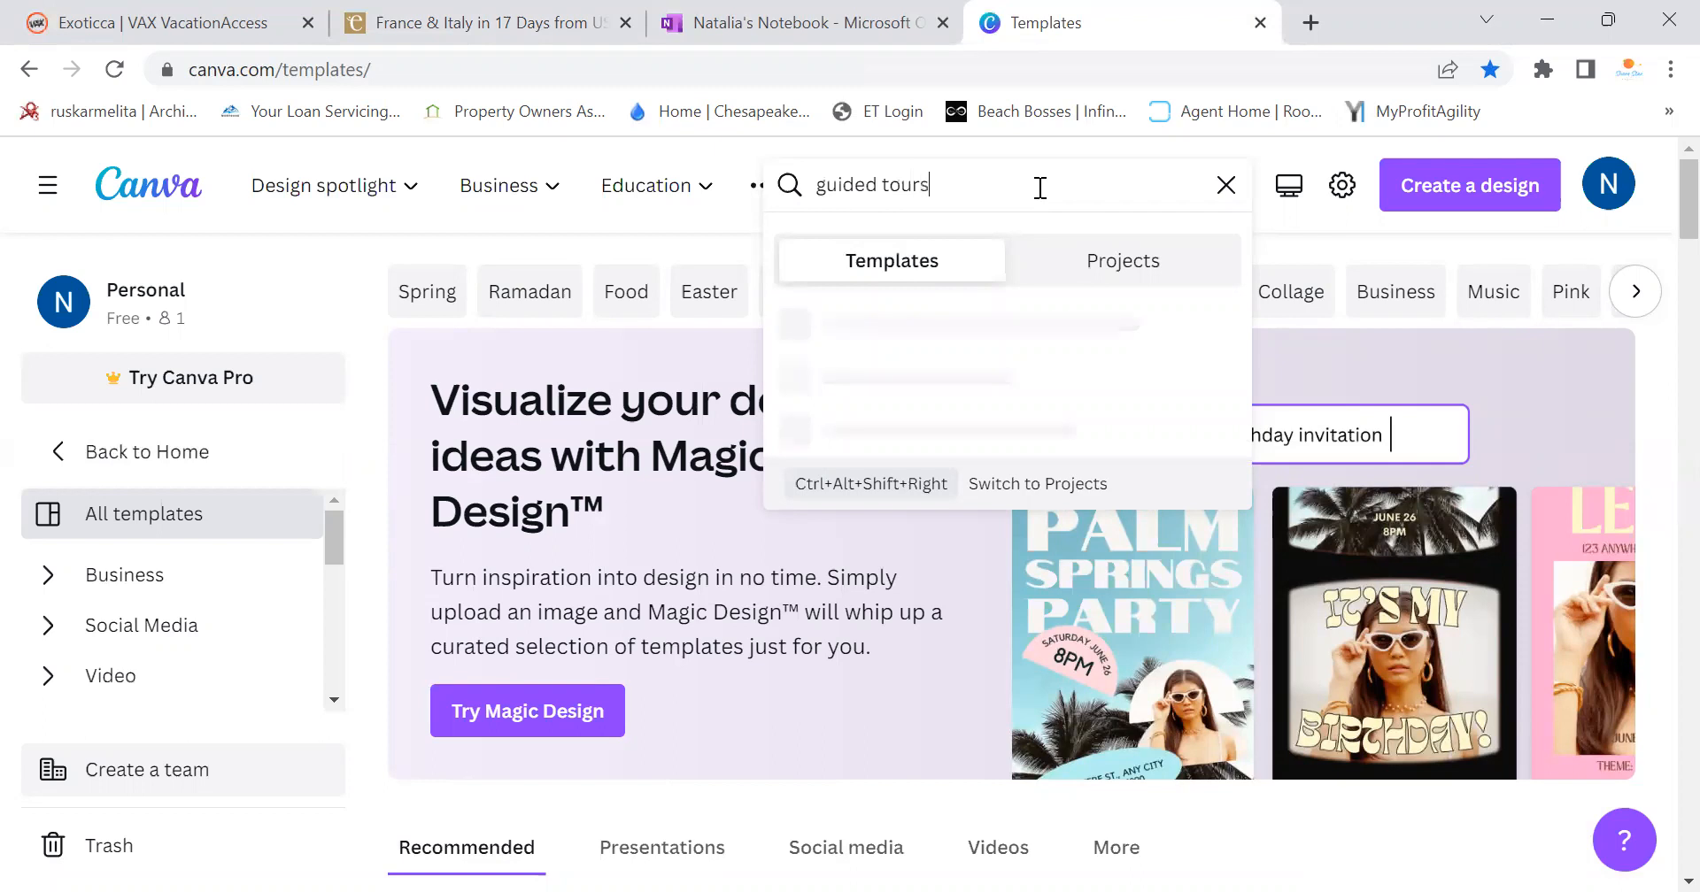
{"action": "key", "text": "Return"}
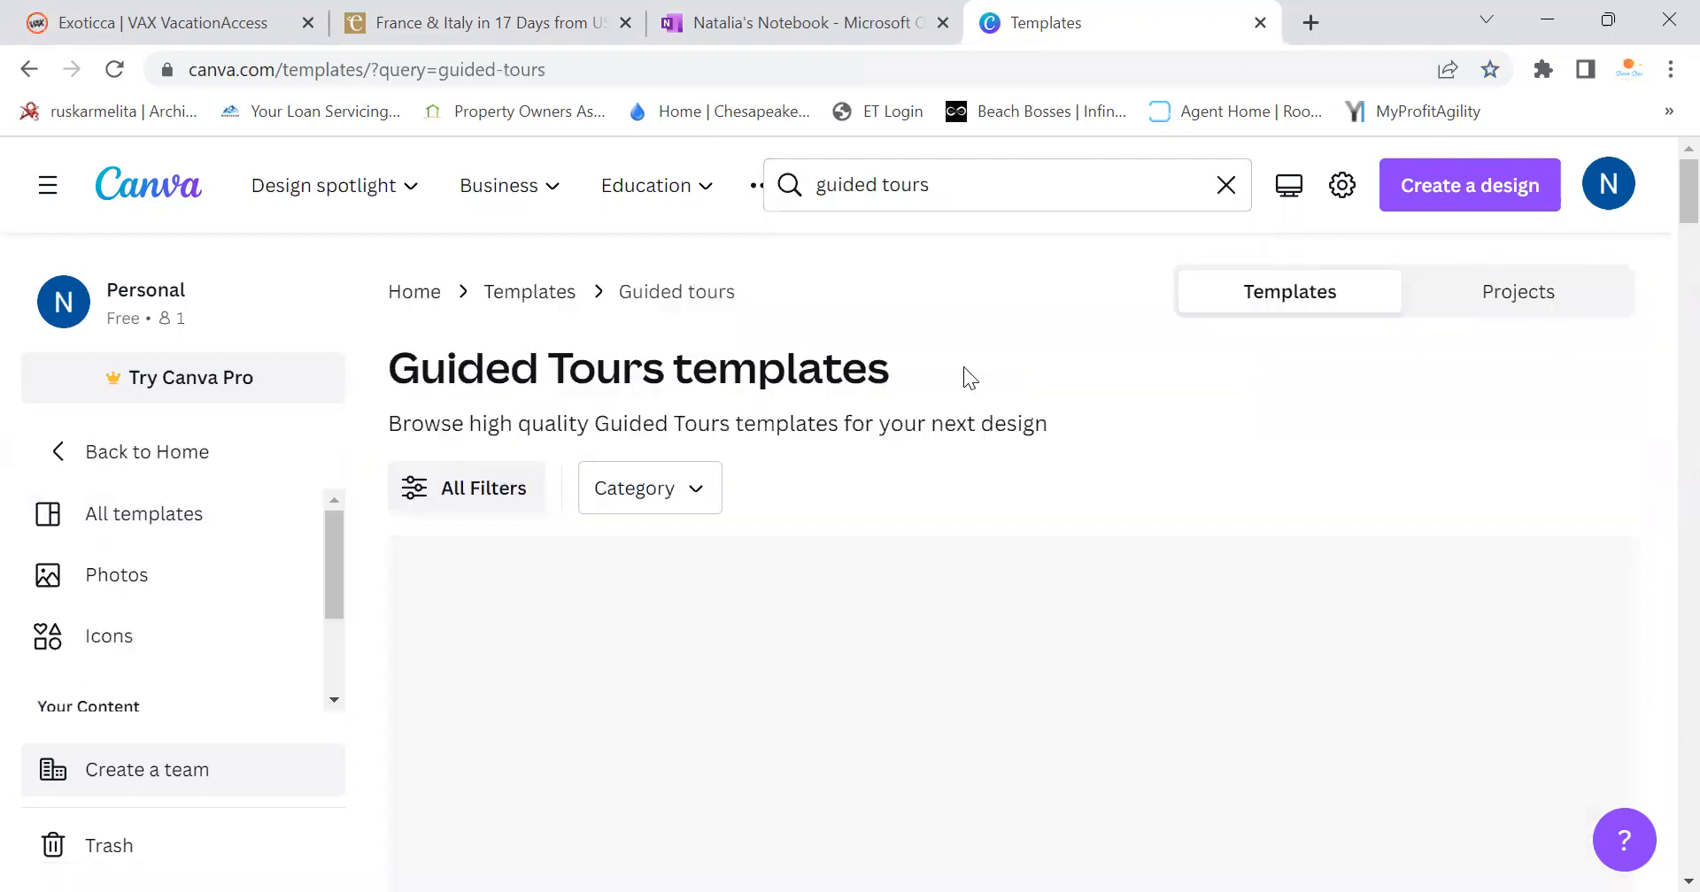
Scroll through the guided tours results, then select the search text to replace it
{"action": "scroll", "coordinate": [965, 367], "scroll_direction": "down", "scroll_amount": 3}
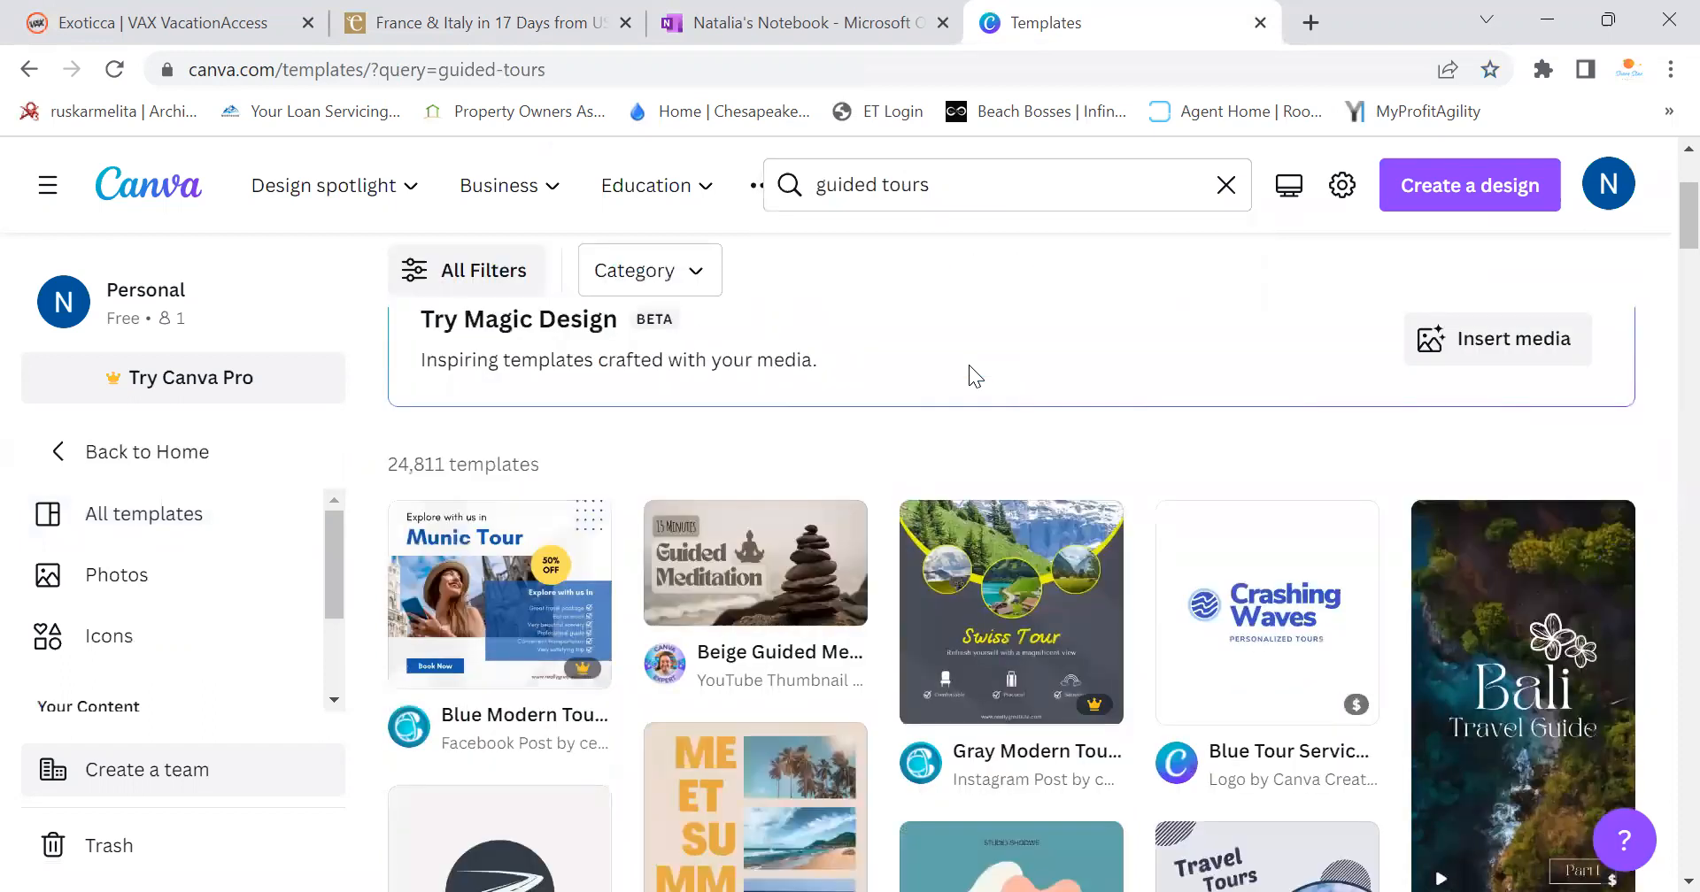
{"action": "scroll", "coordinate": [968, 368], "scroll_direction": "down", "scroll_amount": 3}
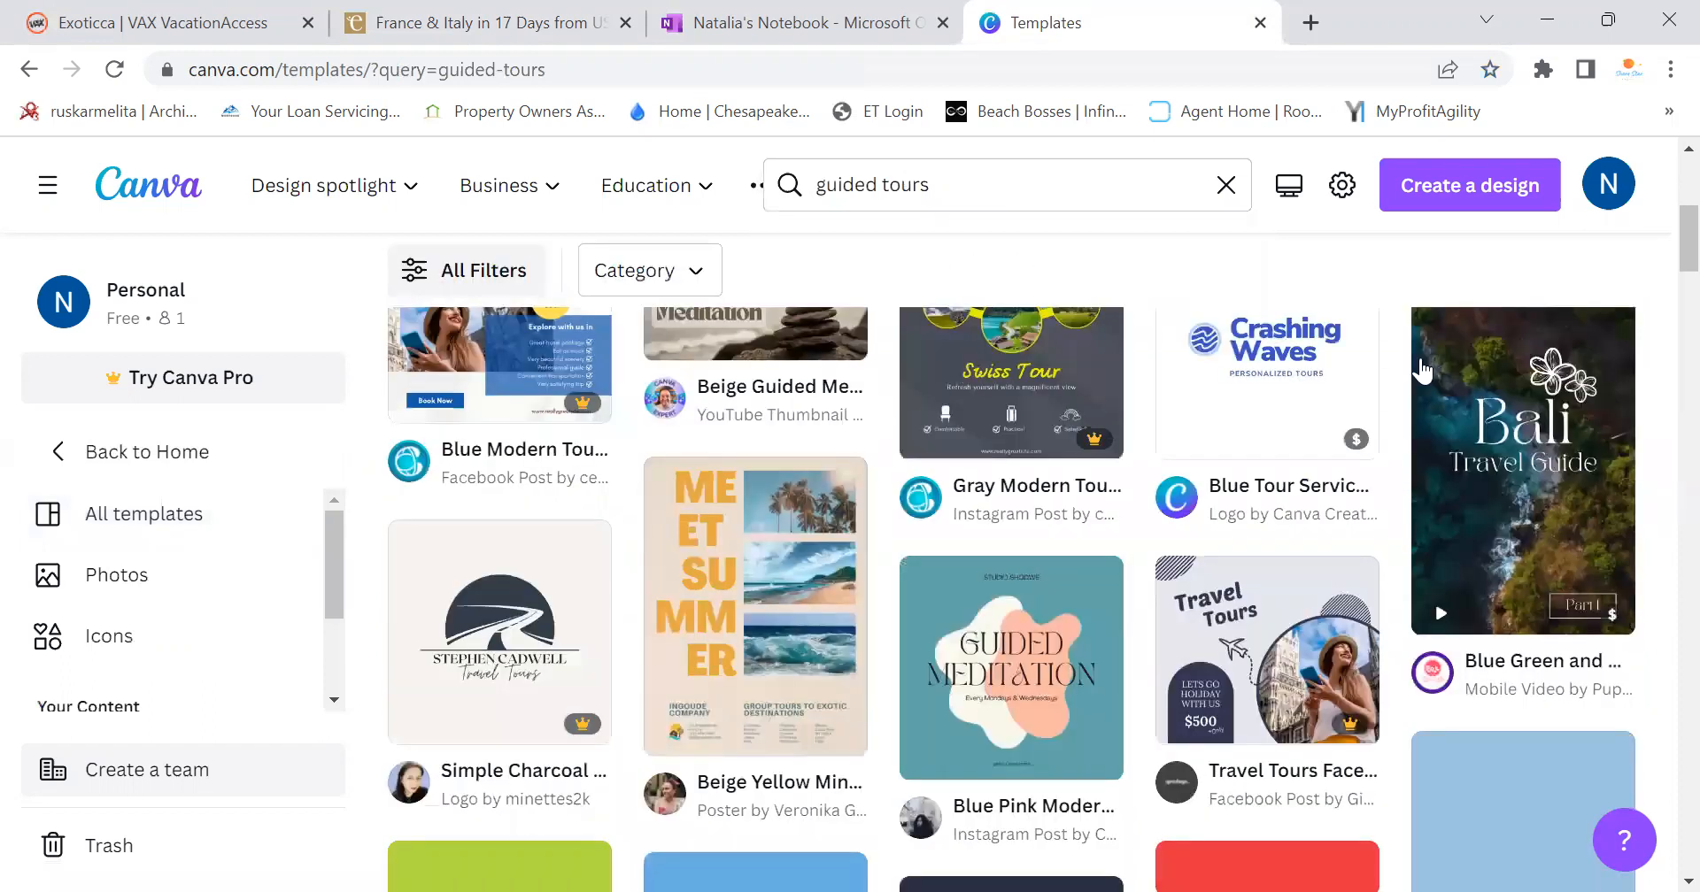
{"action": "scroll", "coordinate": [1422, 374], "scroll_direction": "down", "scroll_amount": 3}
{"action": "scroll", "coordinate": [1426, 374], "scroll_direction": "down", "scroll_amount": 3}
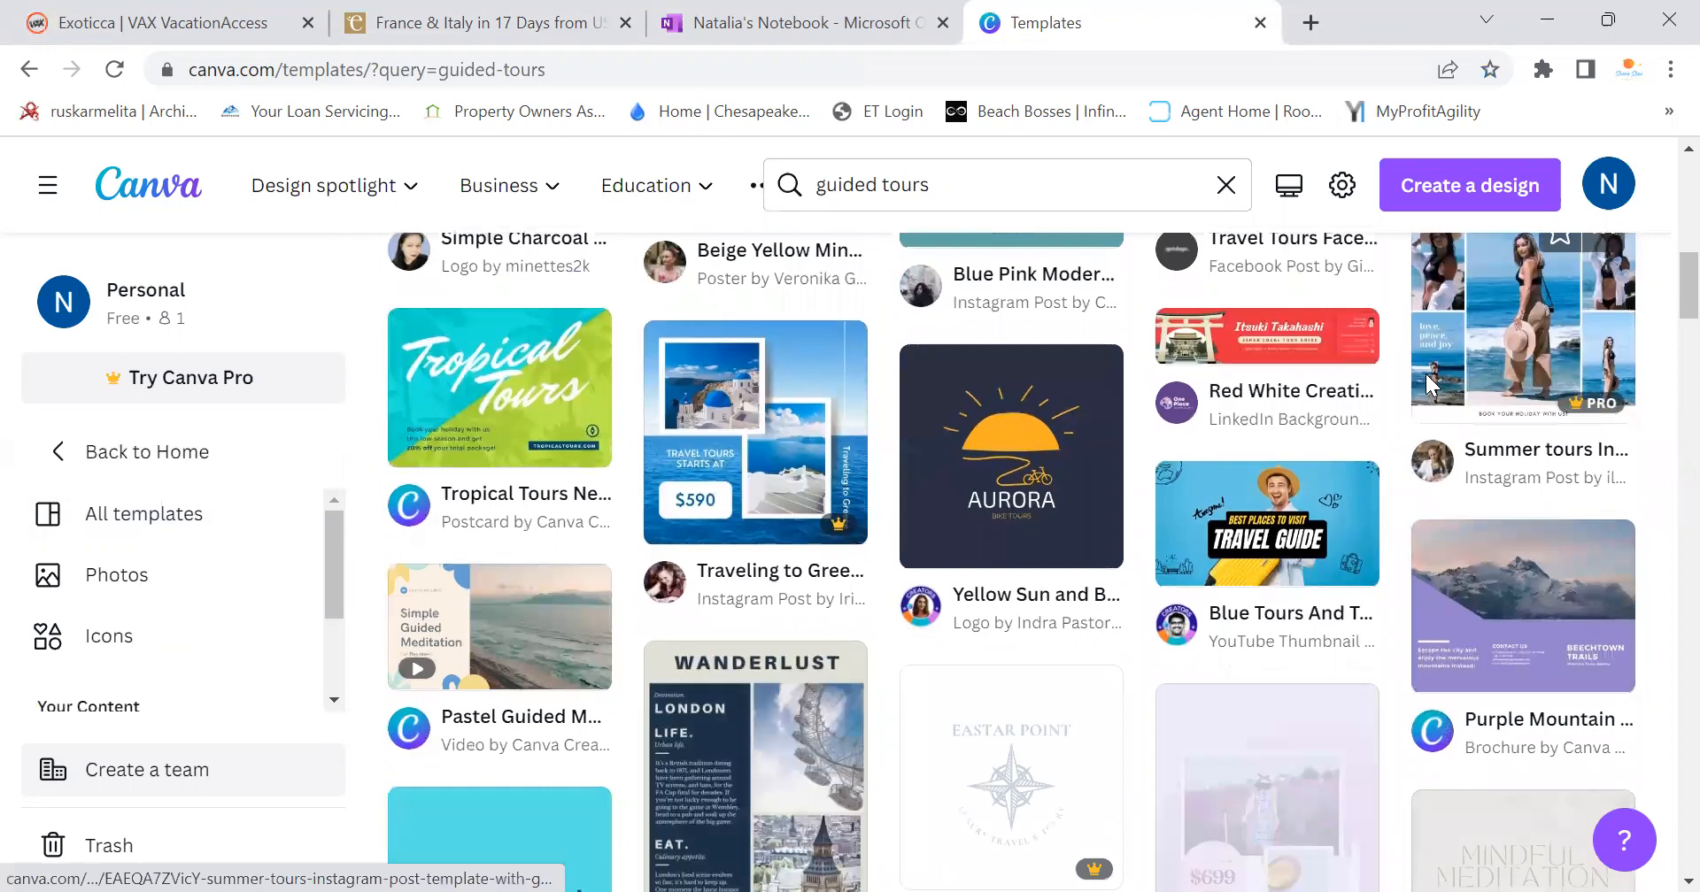
{"action": "scroll", "coordinate": [1428, 386], "scroll_direction": "down", "scroll_amount": 3}
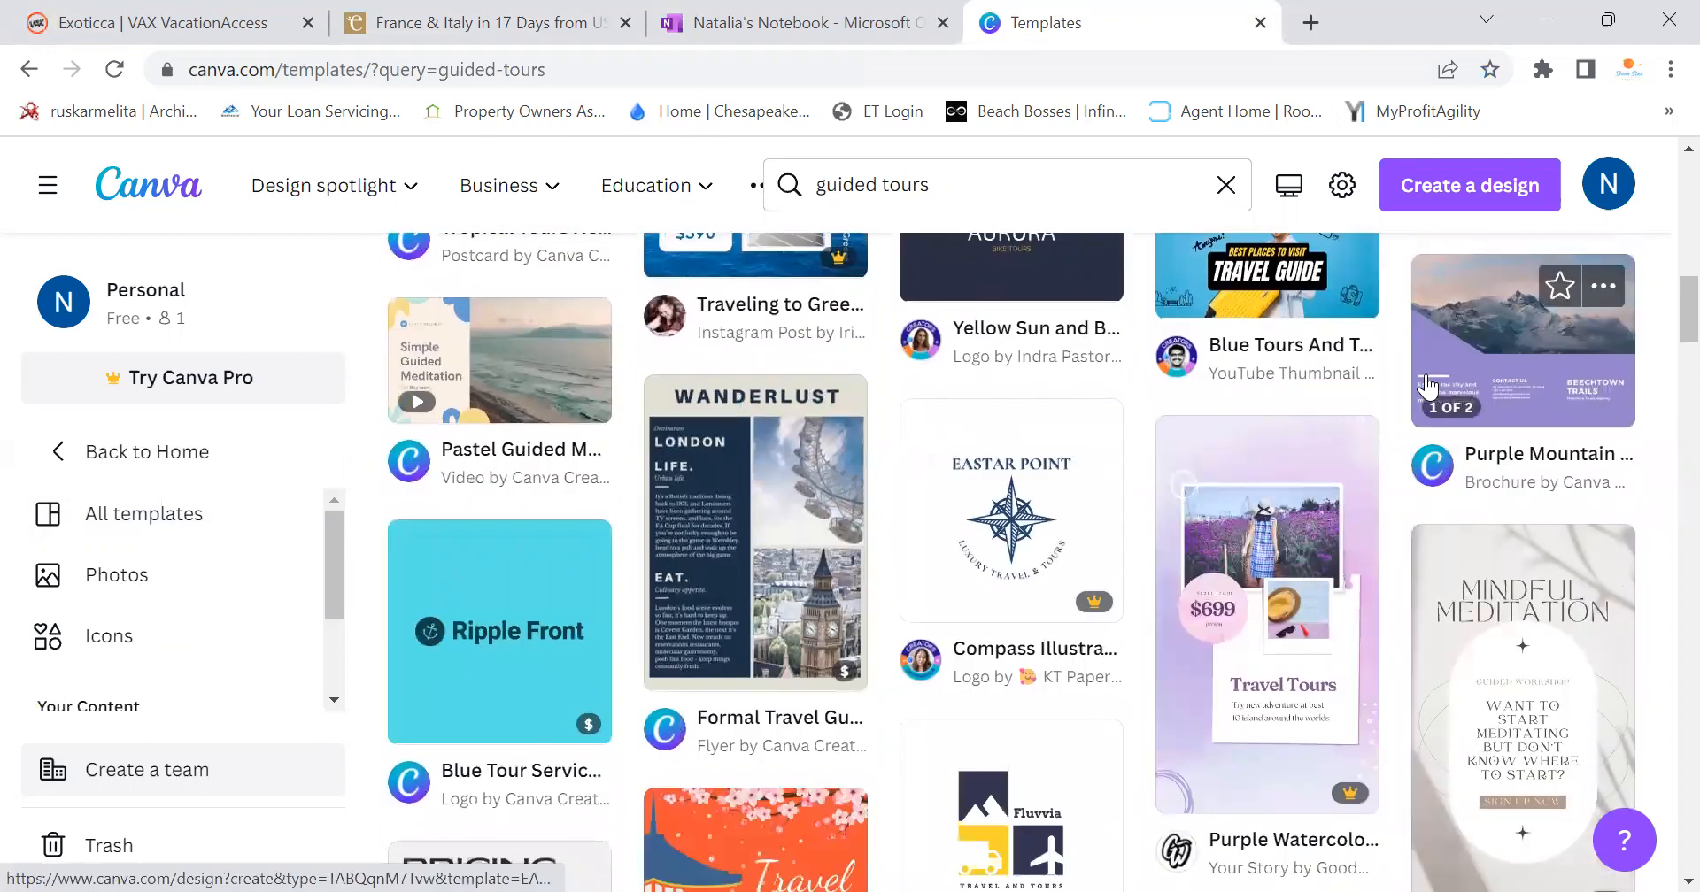
{"action": "scroll", "coordinate": [1427, 386], "scroll_direction": "down", "scroll_amount": 10}
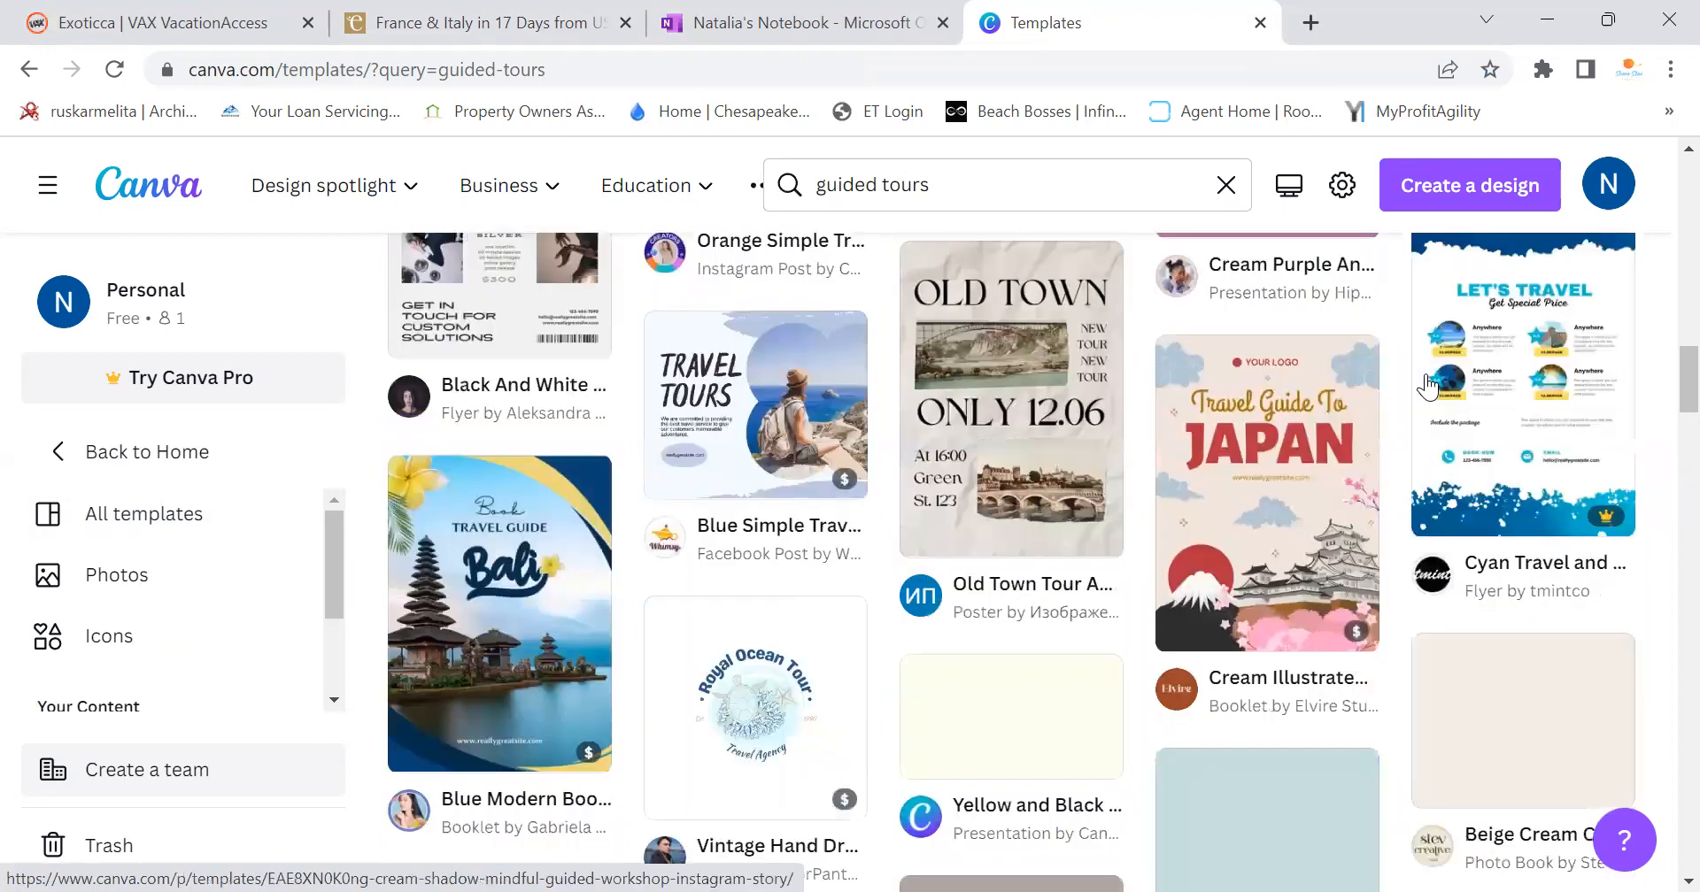
{"action": "scroll", "coordinate": [1427, 386], "scroll_direction": "down", "scroll_amount": 9}
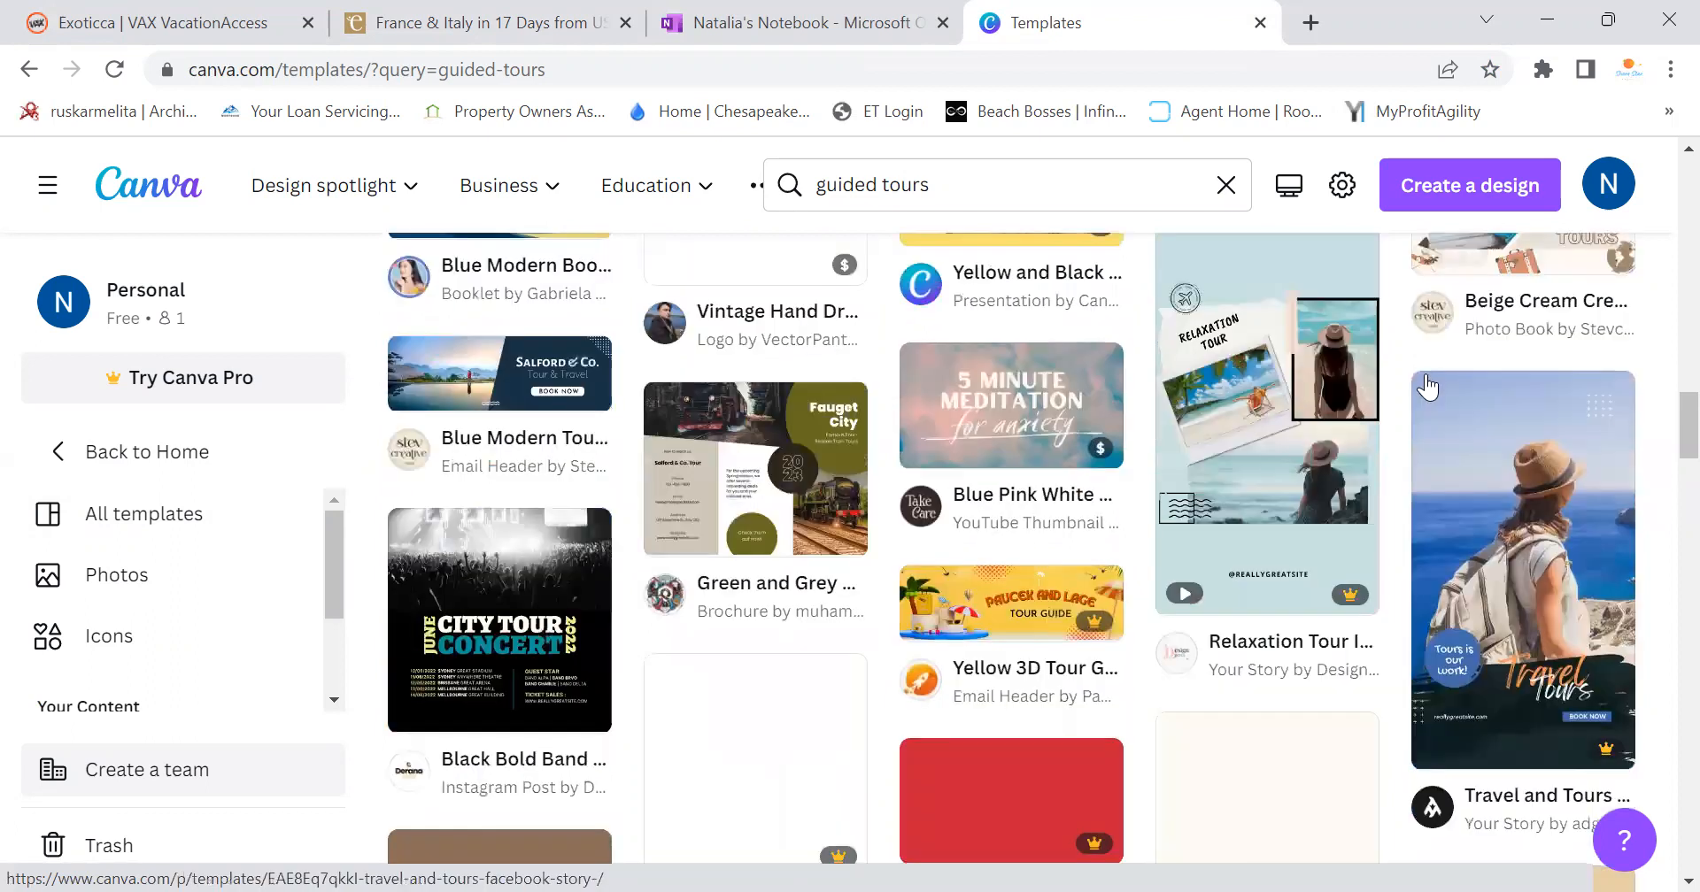
{"action": "scroll", "coordinate": [1427, 386], "scroll_direction": "down", "scroll_amount": 1}
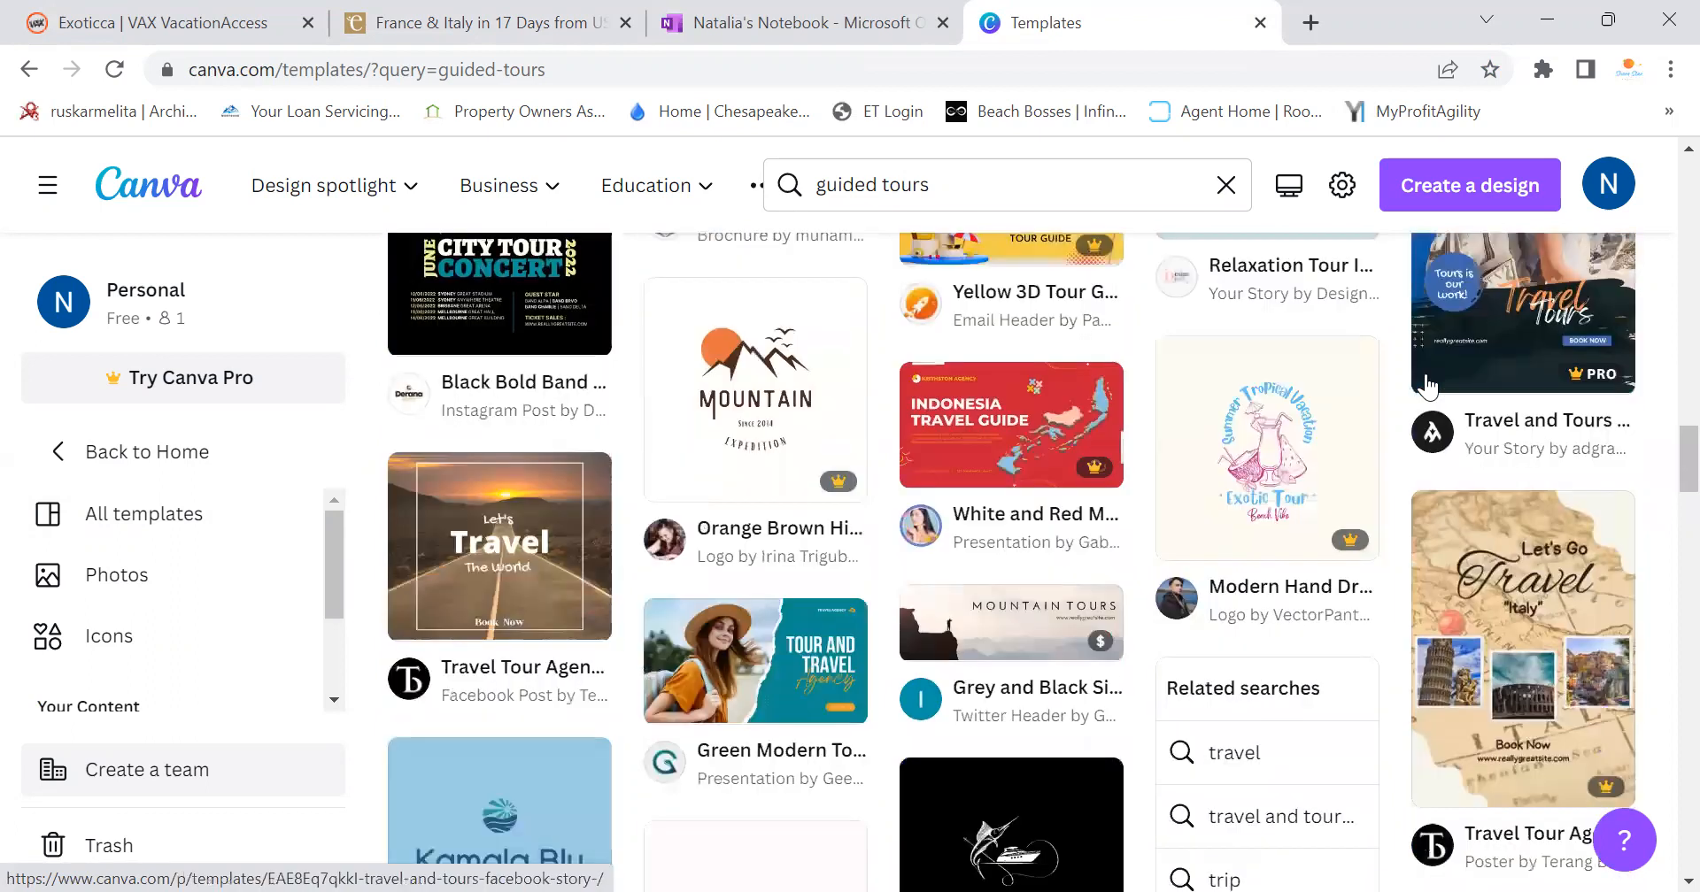
{"action": "scroll", "coordinate": [1427, 386], "scroll_direction": "down", "scroll_amount": 5}
{"action": "left_click_drag", "start_coordinate": [981, 182], "coordinate": [680, 199]}
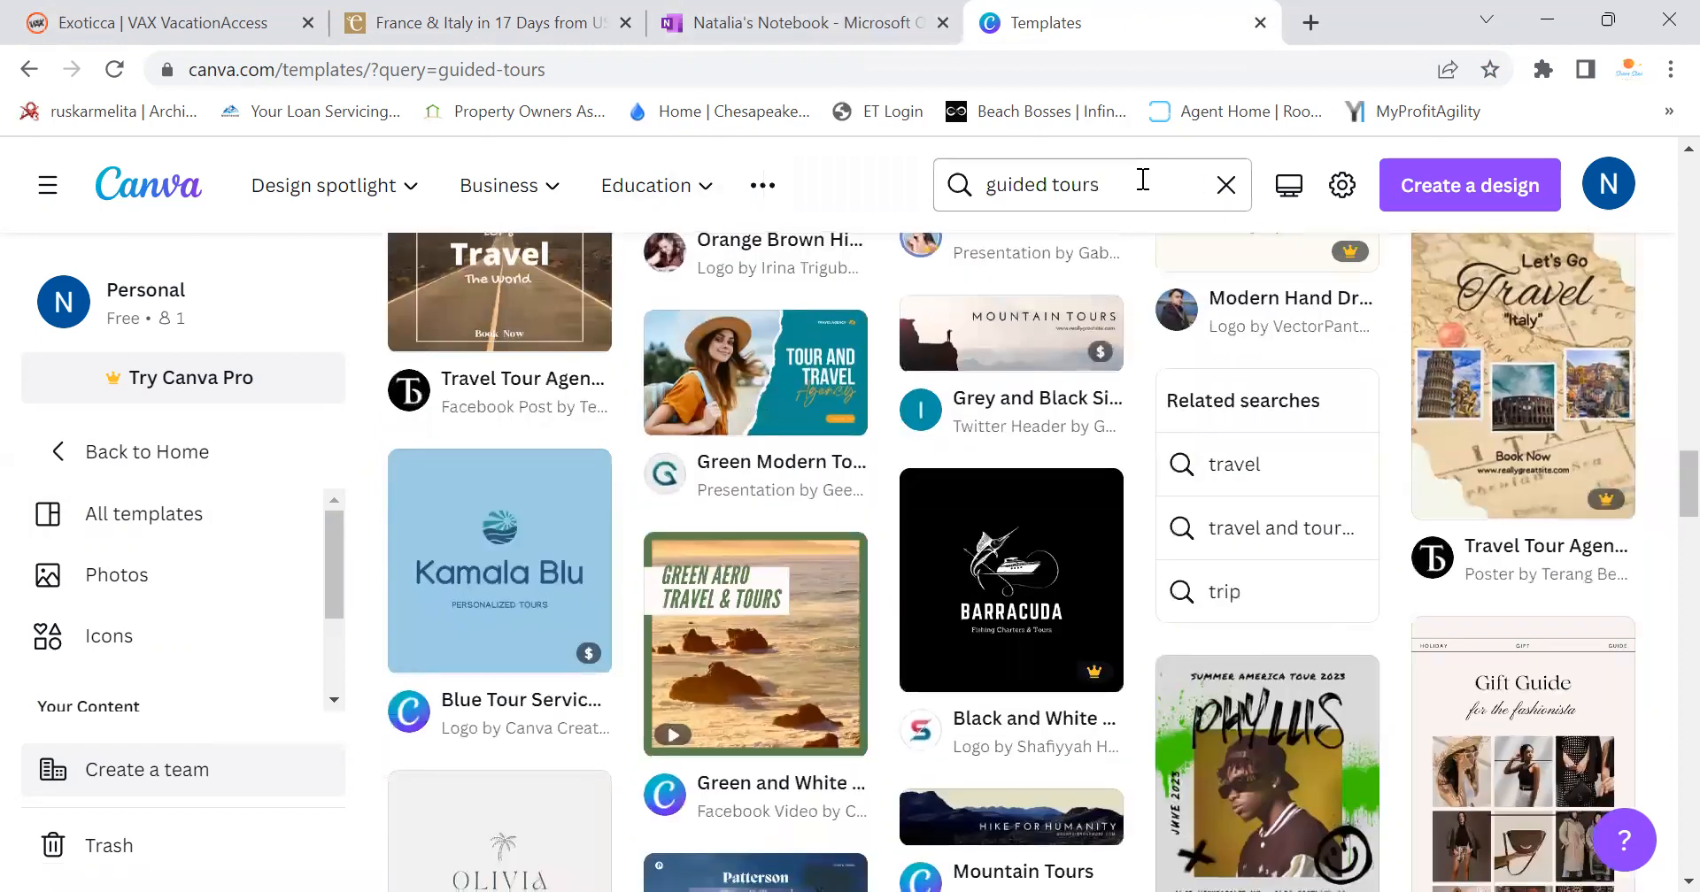
{"action": "double_click", "coordinate": [886, 188]}
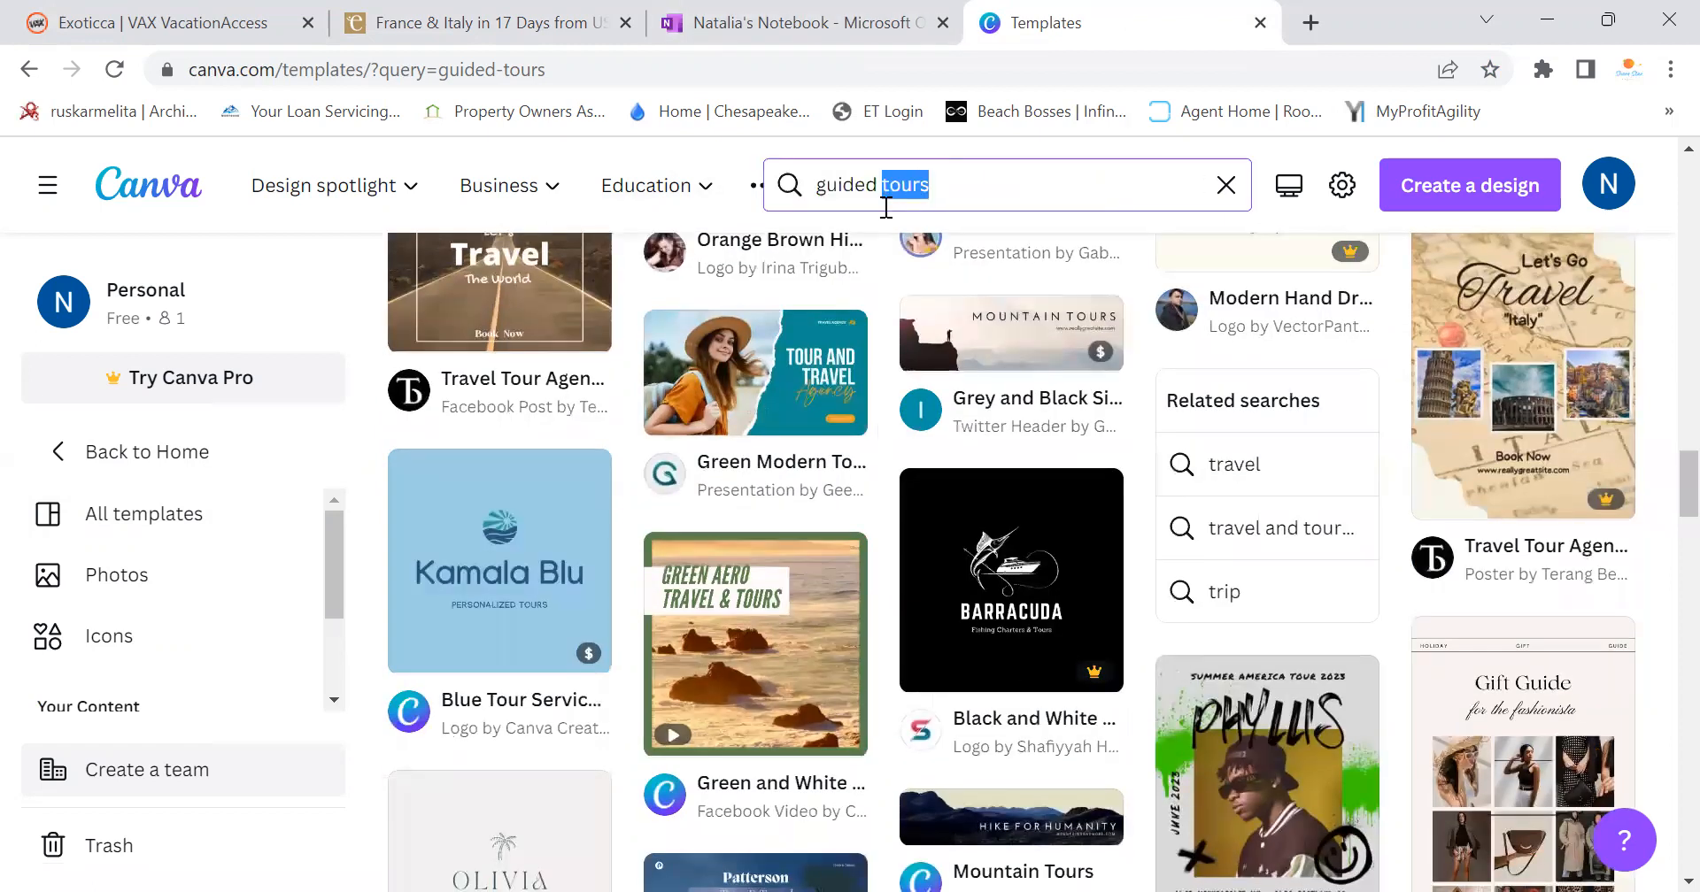
{"action": "left_click", "coordinate": [885, 203]}
{"action": "key", "text": "ctrl+a"}
{"action": "key", "text": "BackSpace"}
{"action": "type", "text": "tour package"}
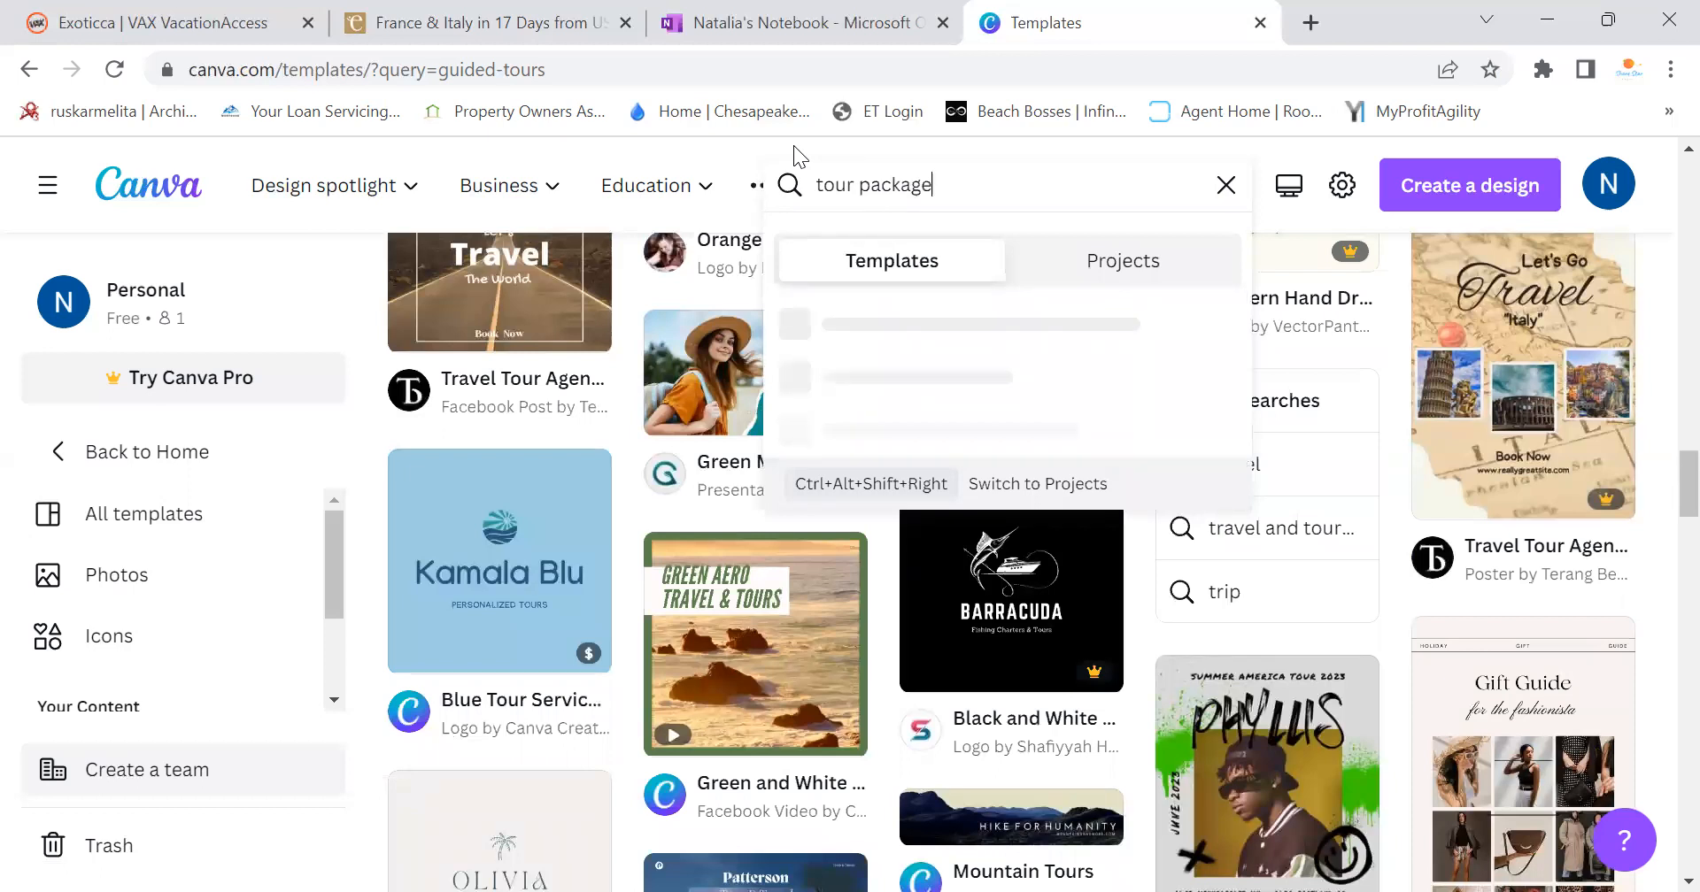
{"action": "key", "text": "Return"}
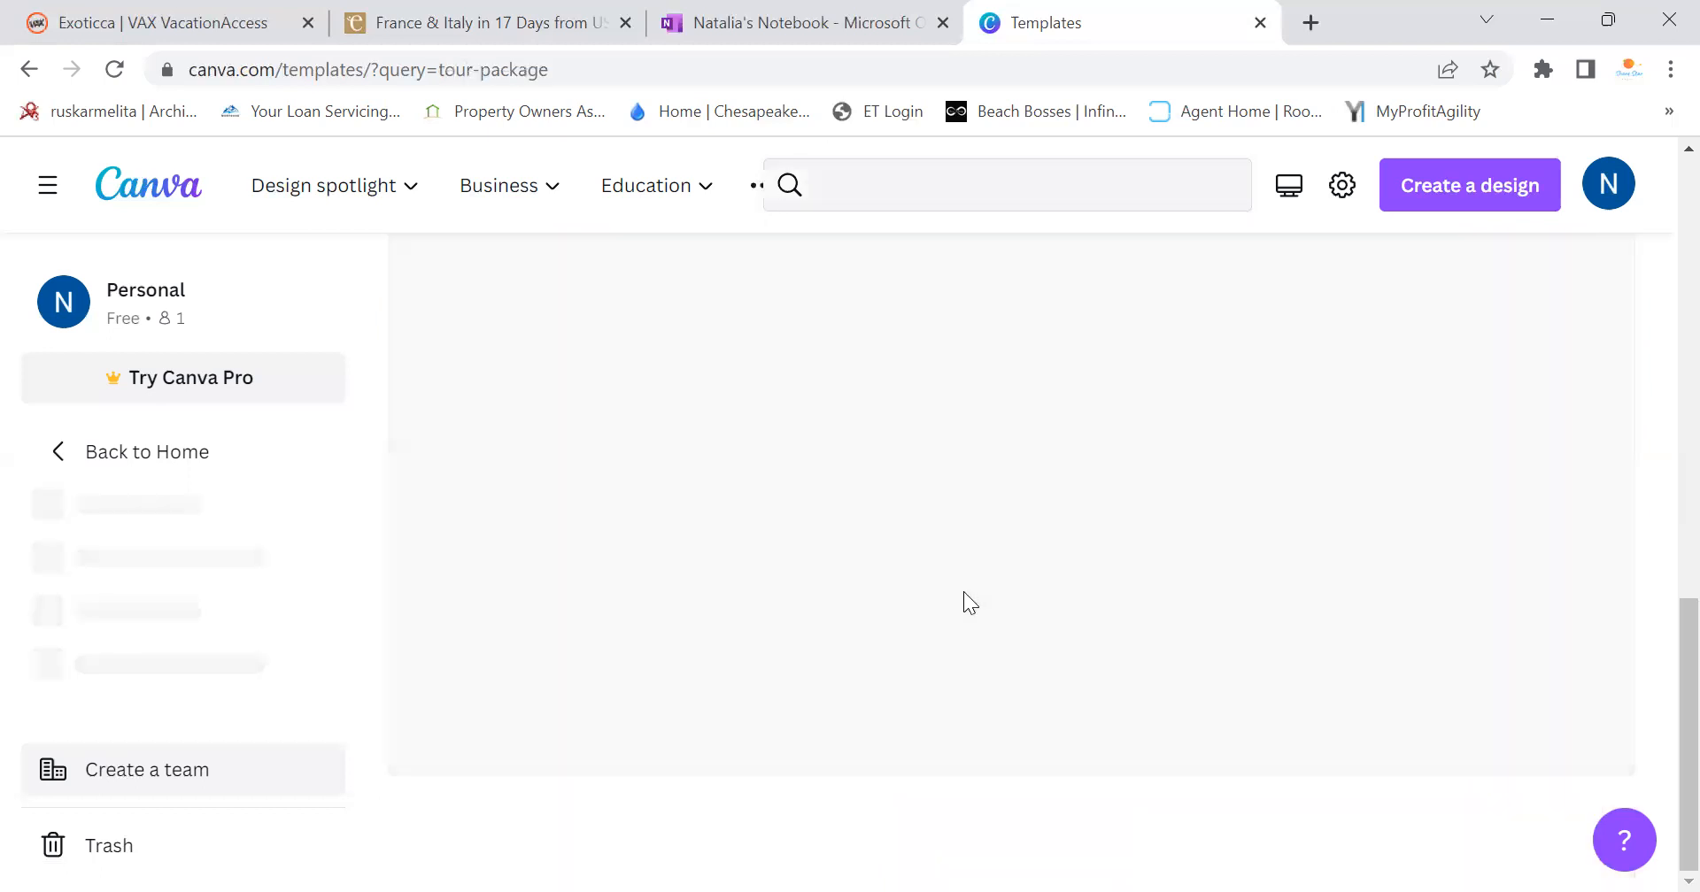
{"action": "scroll", "coordinate": [1084, 421], "scroll_direction": "down", "scroll_amount": 3}
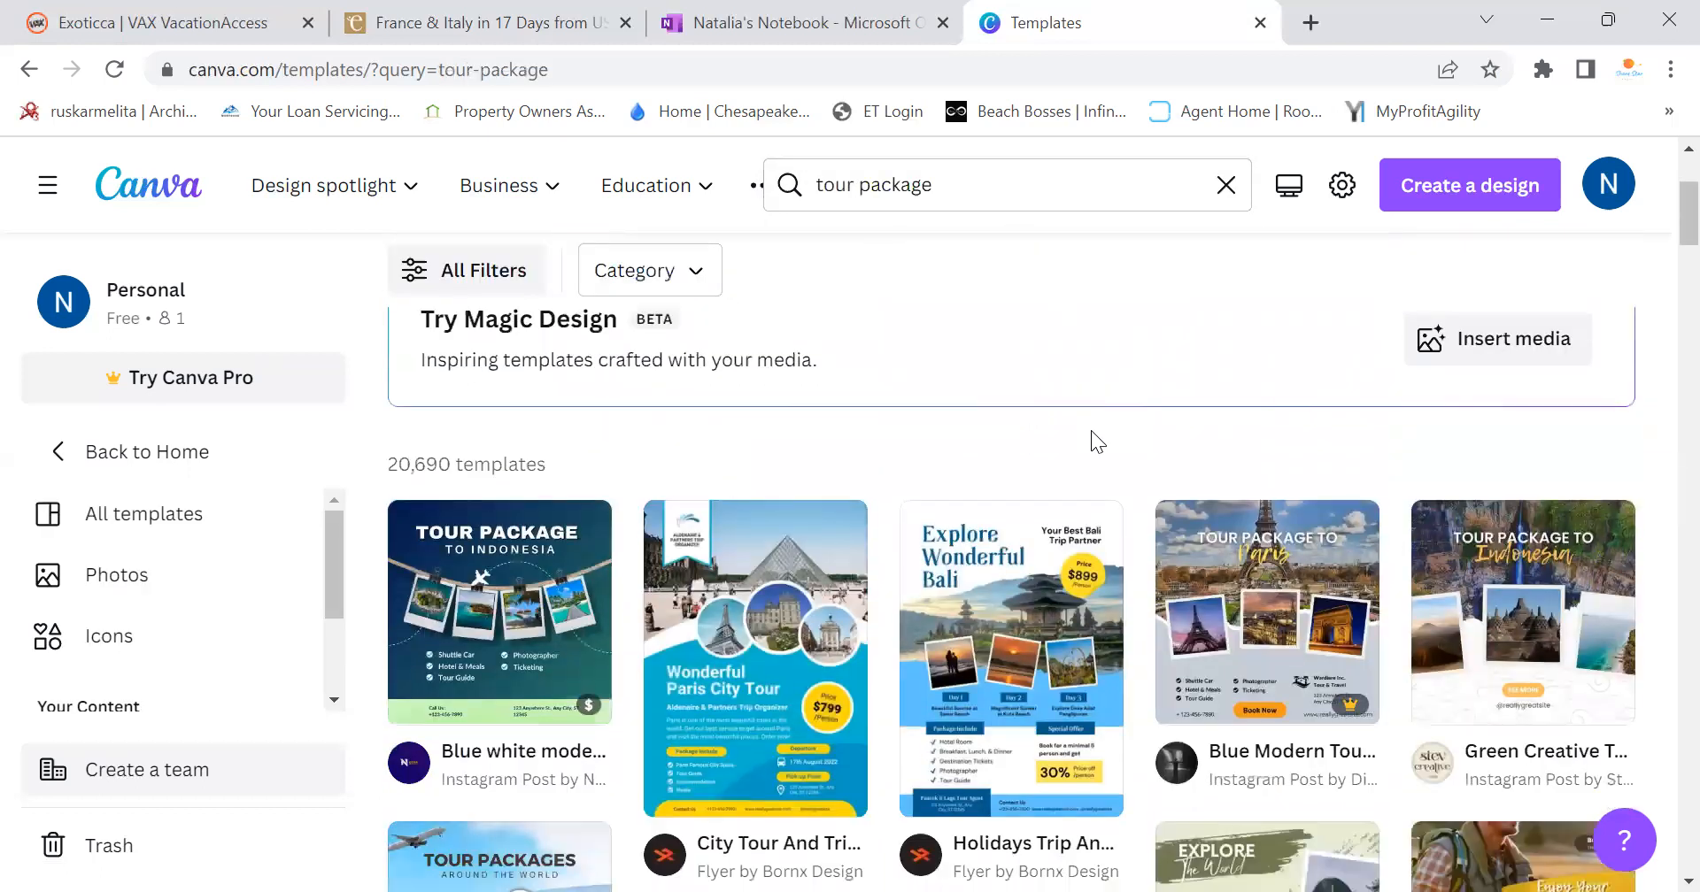
{"action": "scroll", "coordinate": [1091, 432], "scroll_direction": "down", "scroll_amount": 3}
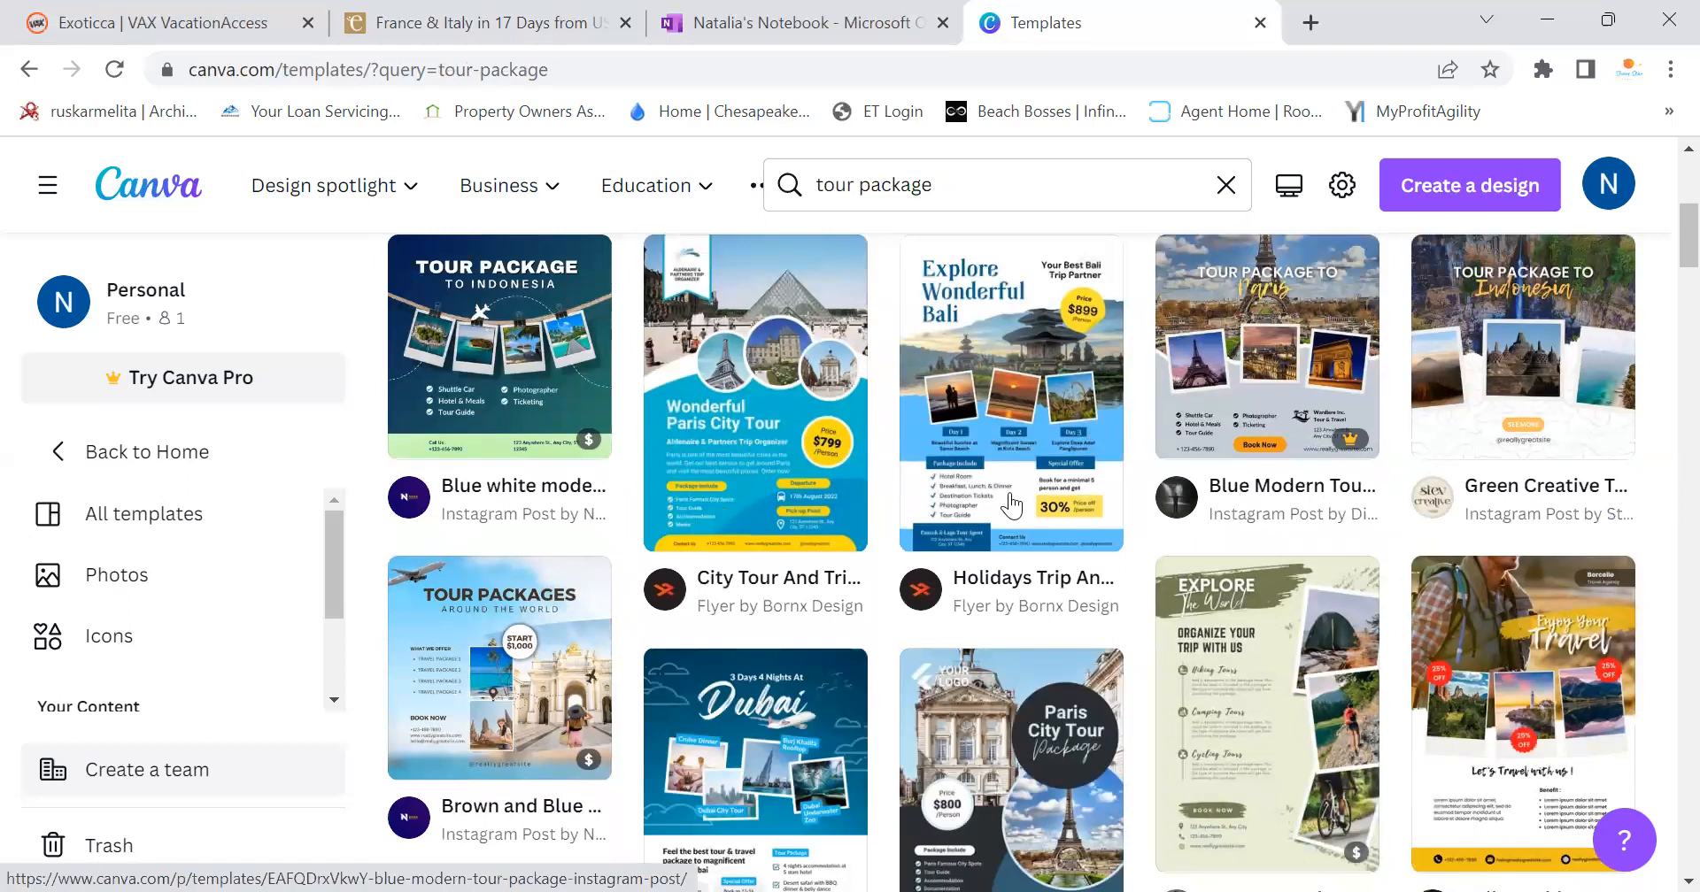
{"action": "mouse_move", "coordinate": [793, 389]}
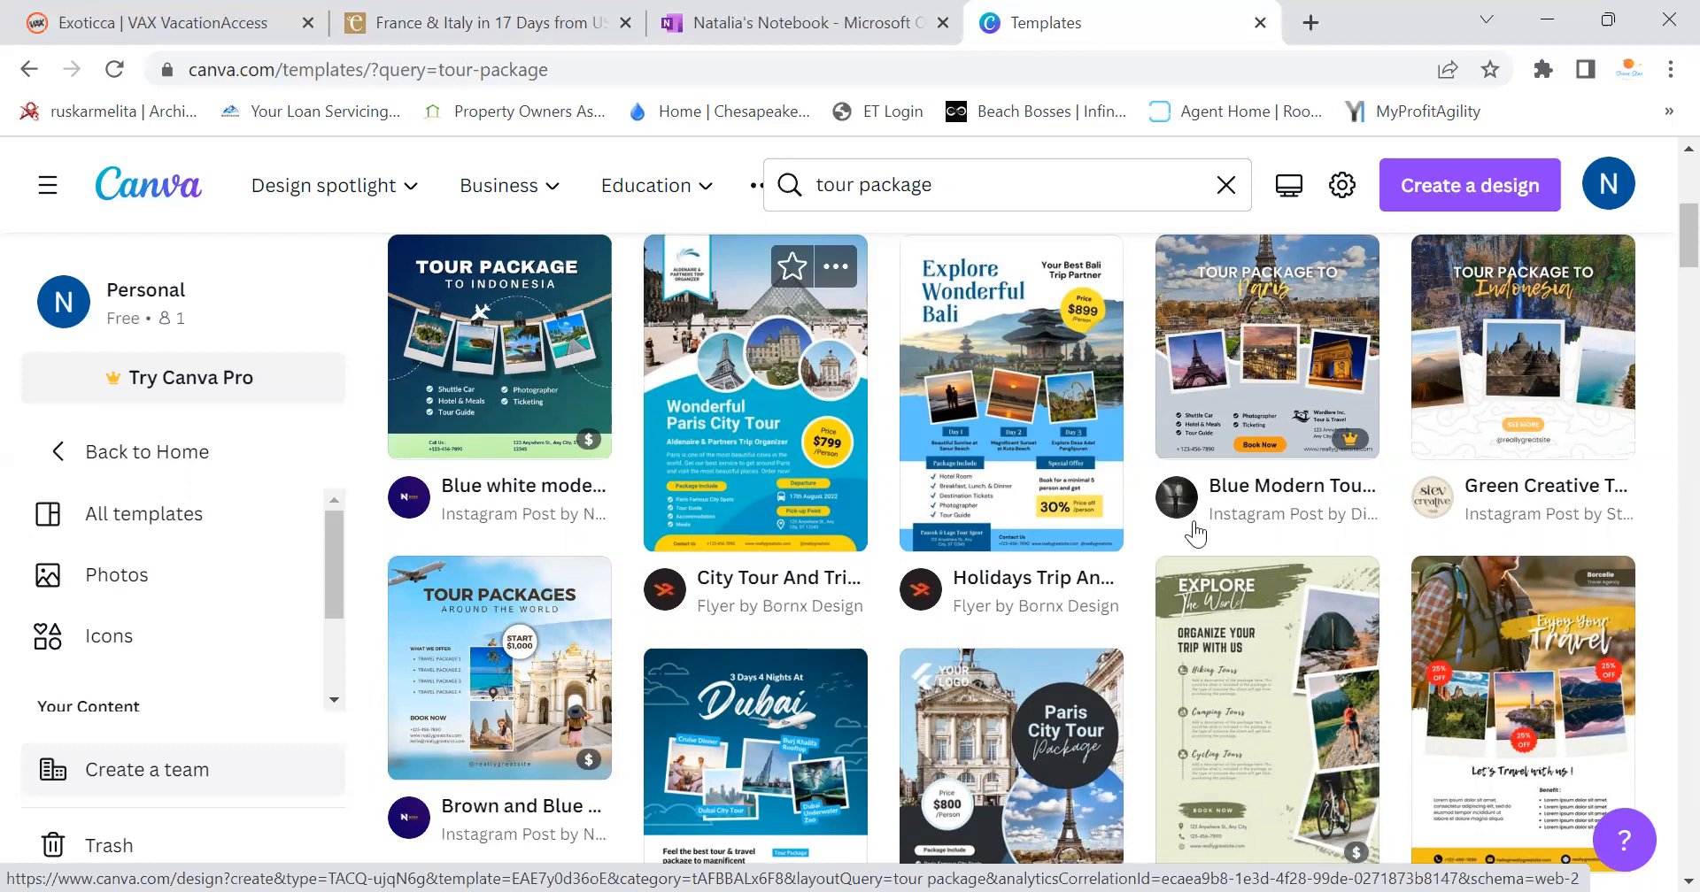
{"action": "scroll", "coordinate": [1194, 533], "scroll_direction": "down", "scroll_amount": 3}
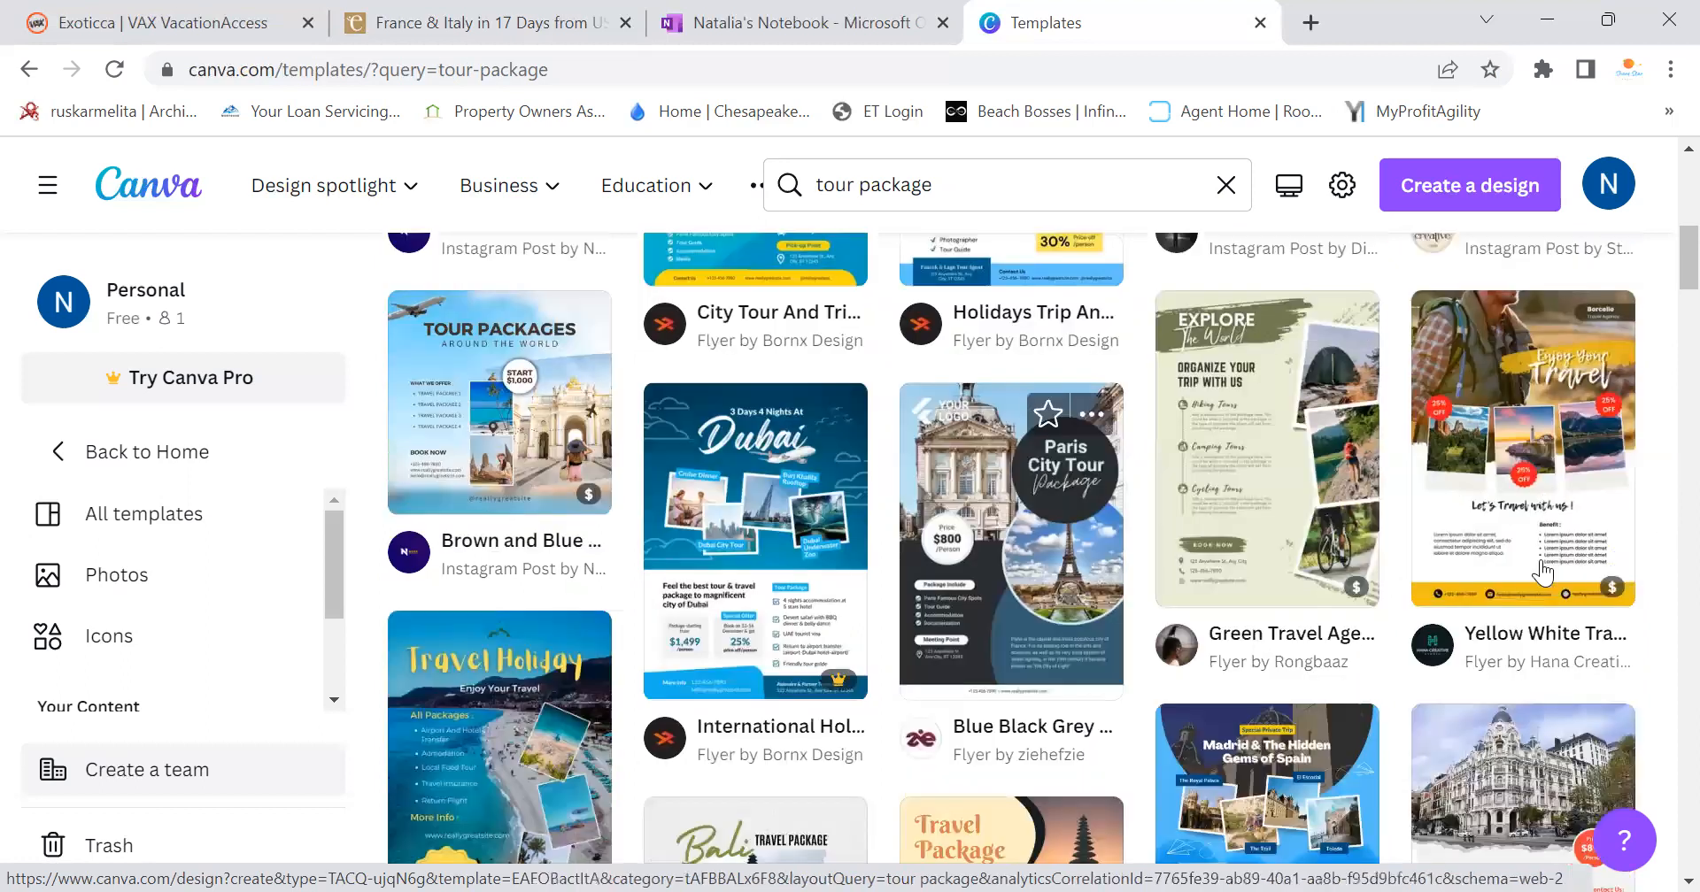
{"action": "scroll", "coordinate": [1541, 573], "scroll_direction": "down", "scroll_amount": 3}
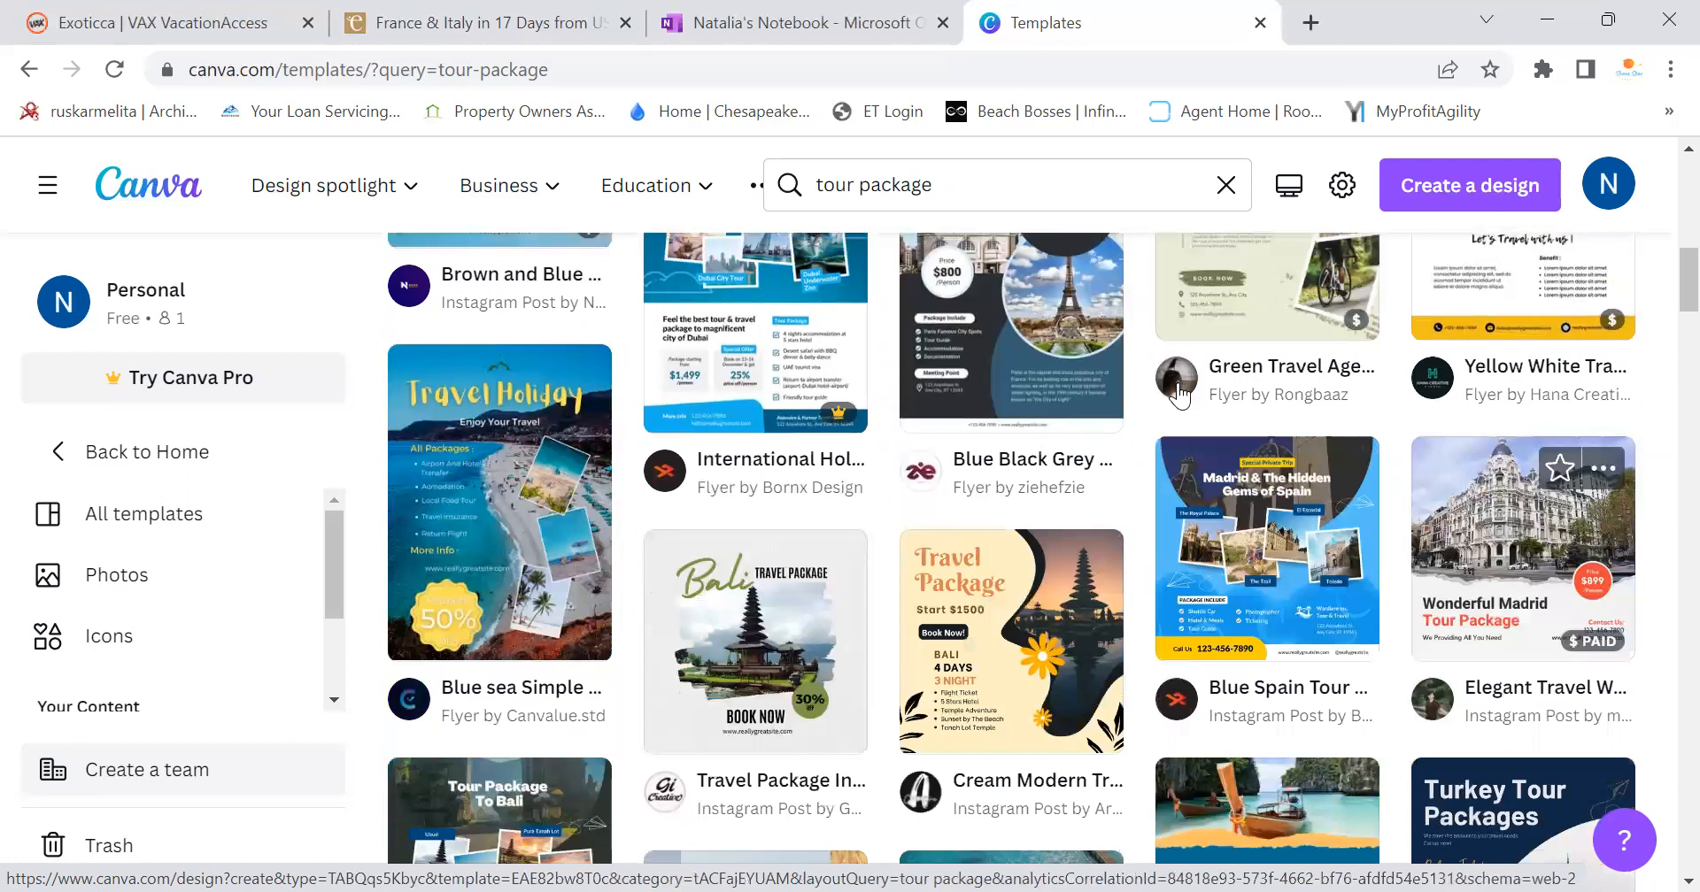
{"action": "scroll", "coordinate": [1180, 395], "scroll_direction": "up", "scroll_amount": 3}
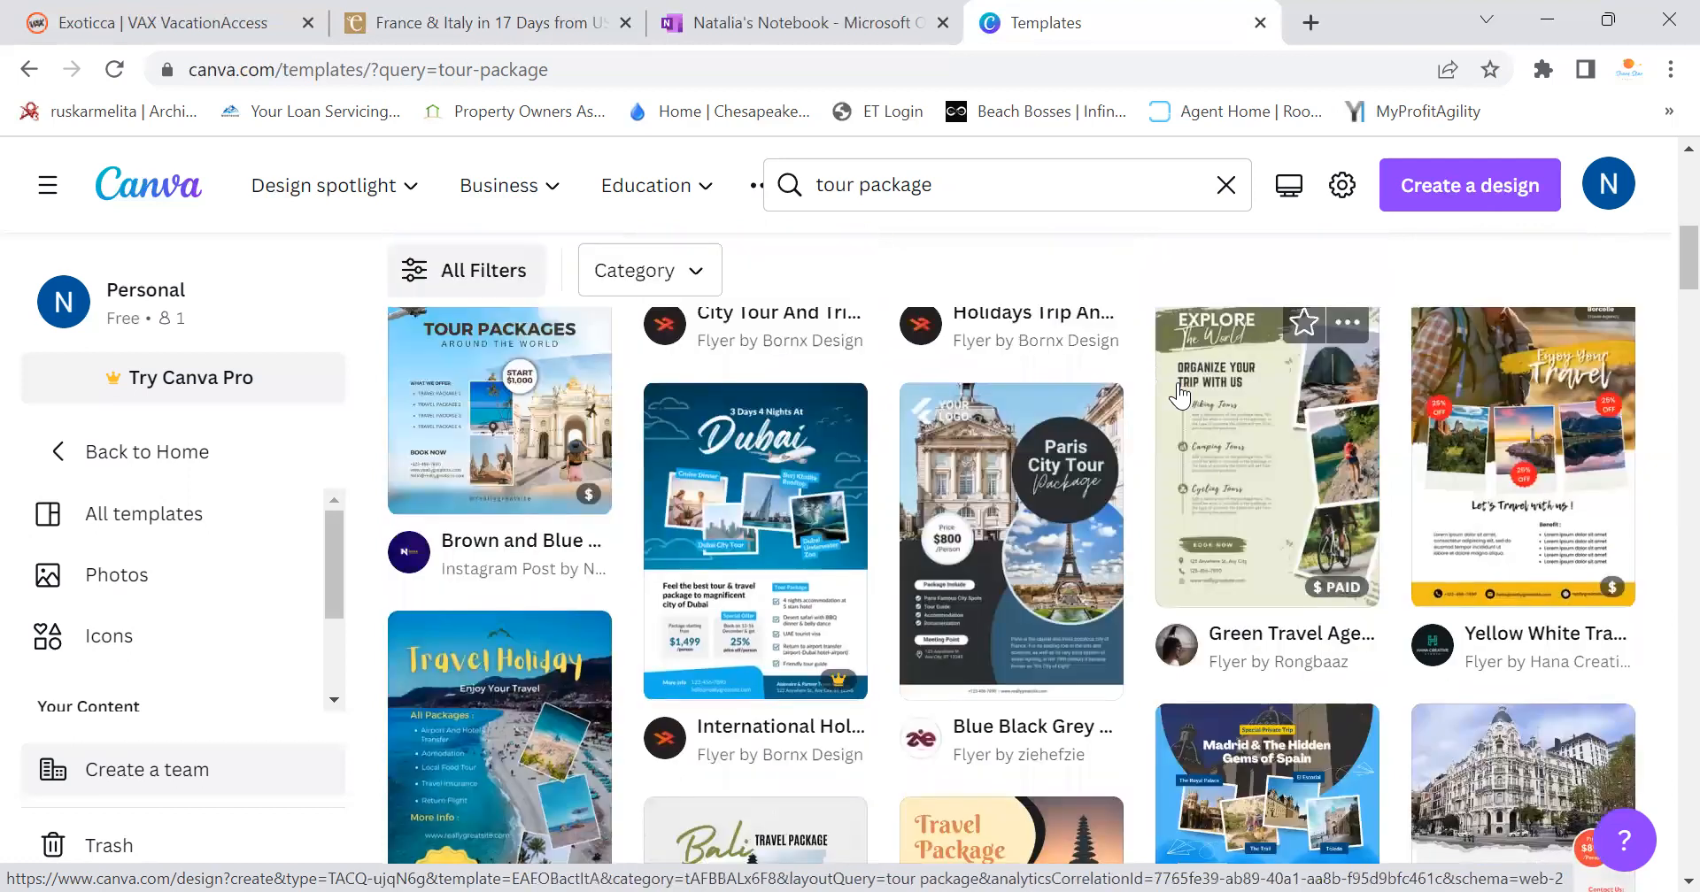
{"action": "left_click", "coordinate": [487, 22]}
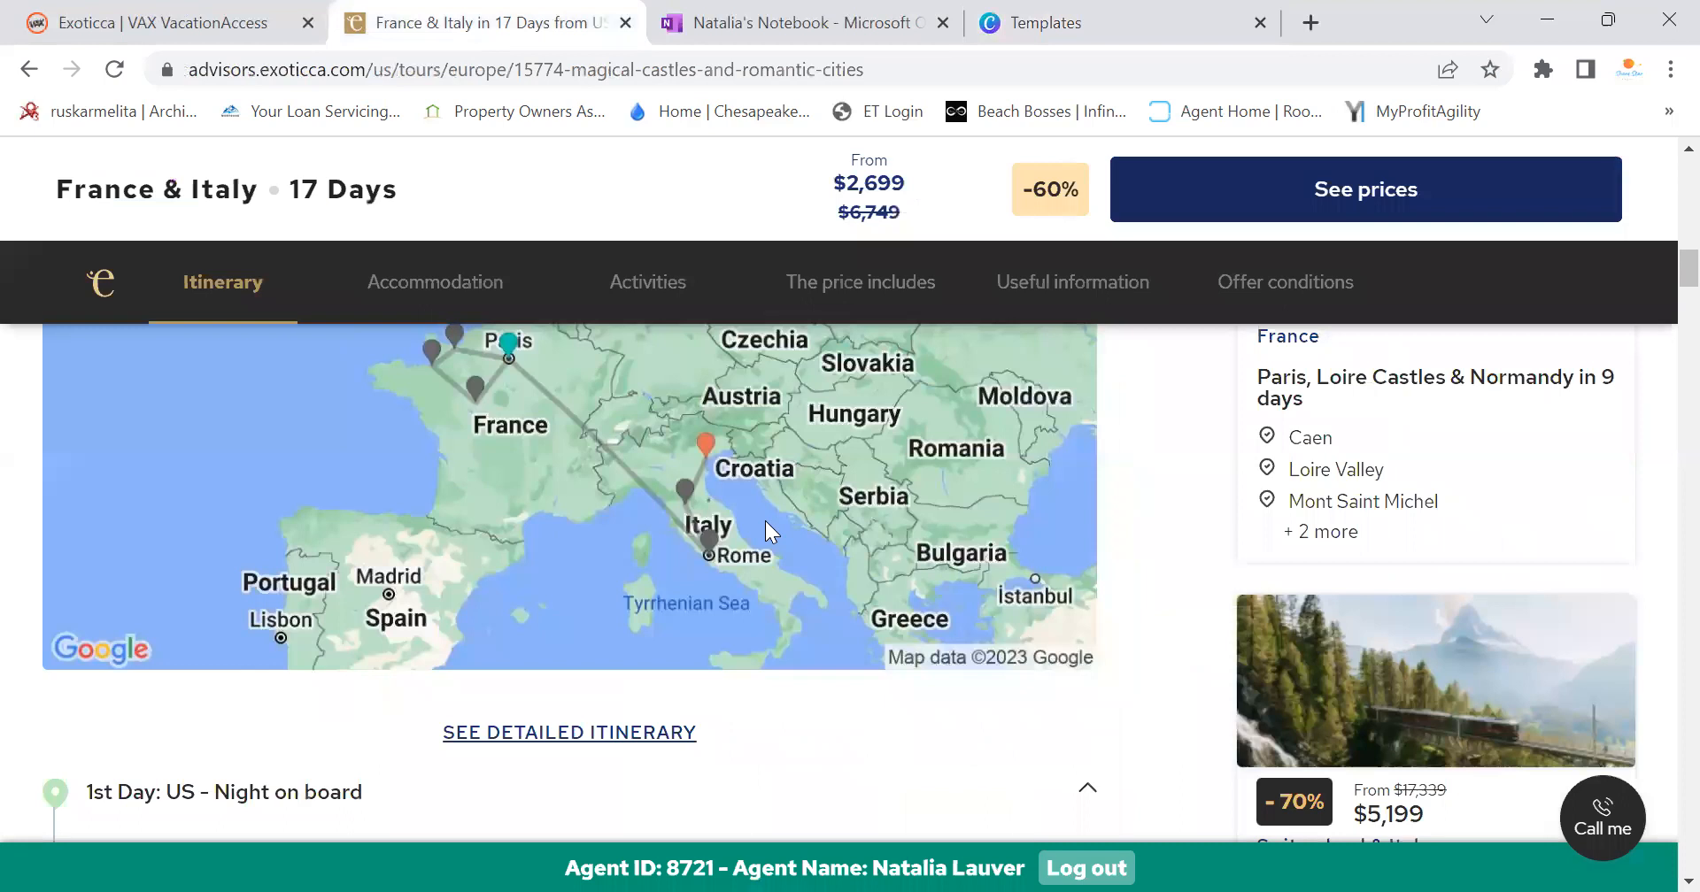
{"action": "scroll", "coordinate": [765, 520], "scroll_direction": "up", "scroll_amount": 15}
{"action": "scroll", "coordinate": [776, 567], "scroll_direction": "down", "scroll_amount": 3}
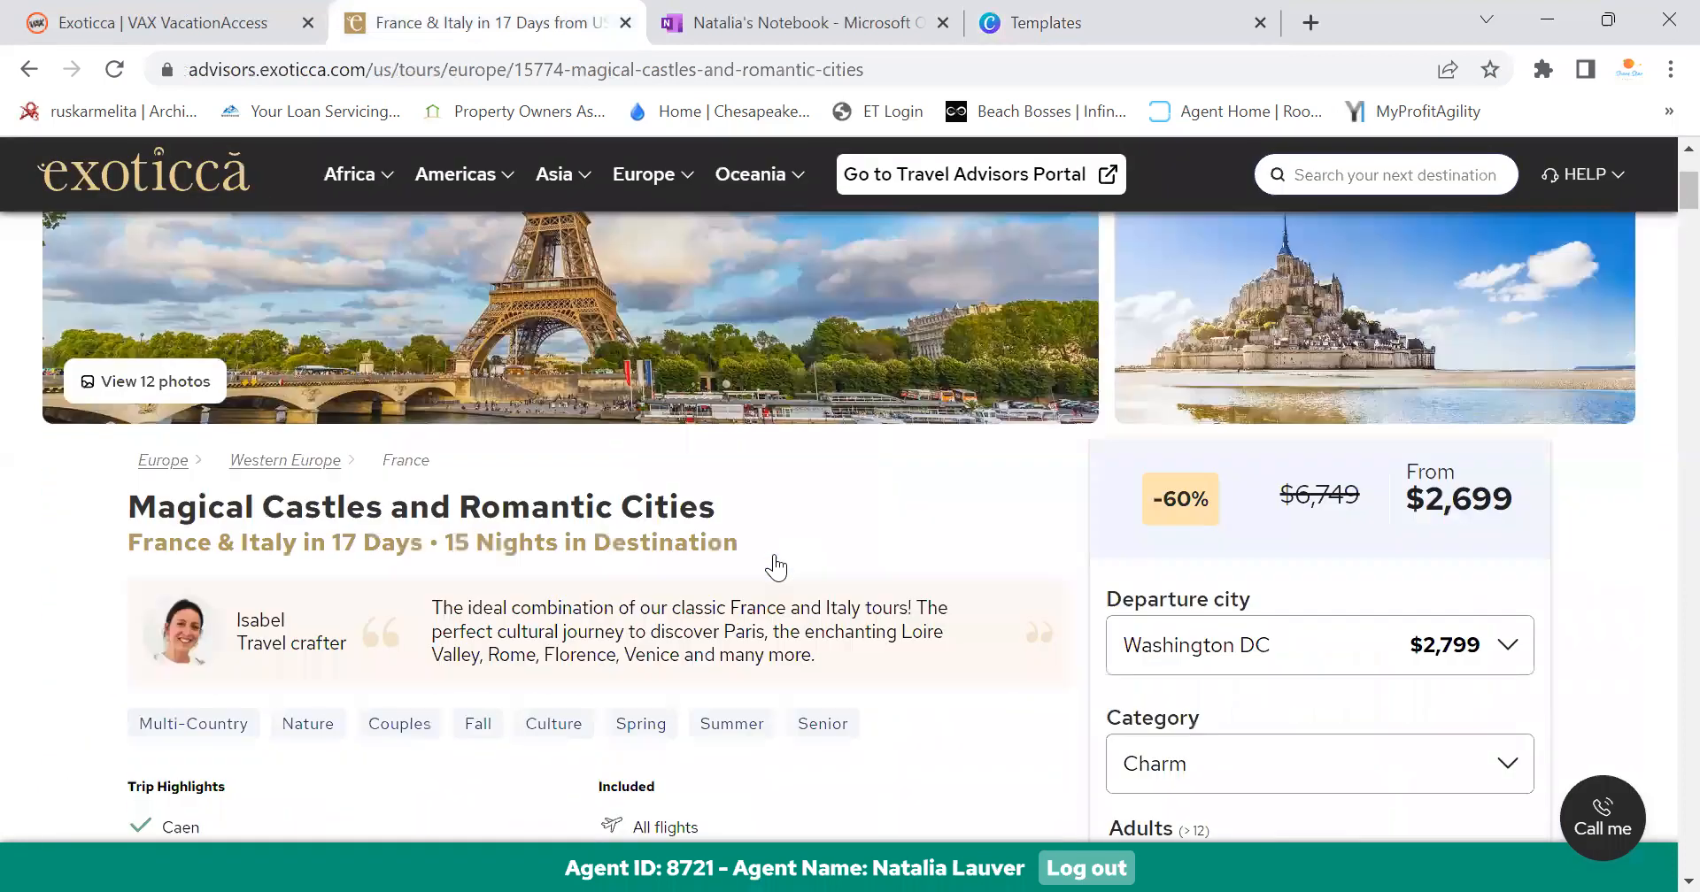
{"action": "left_click", "coordinate": [1038, 19]}
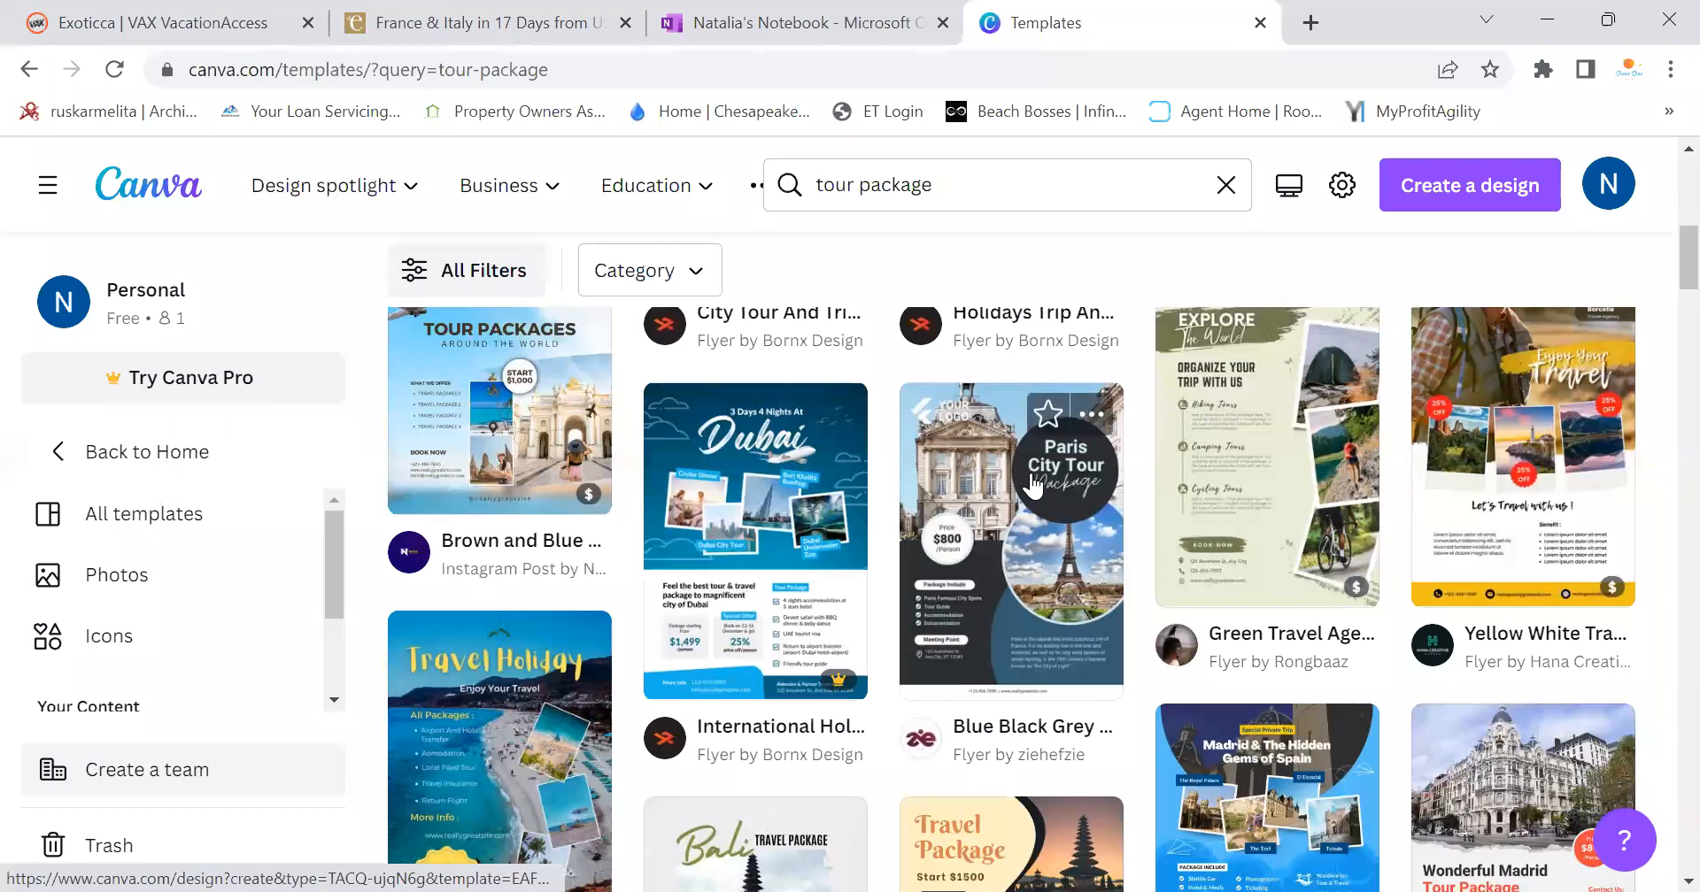
Open the Paris City Tour template, hide the Design panel, zoom to 59%, and view Exoticca
{"action": "left_click", "coordinate": [951, 496]}
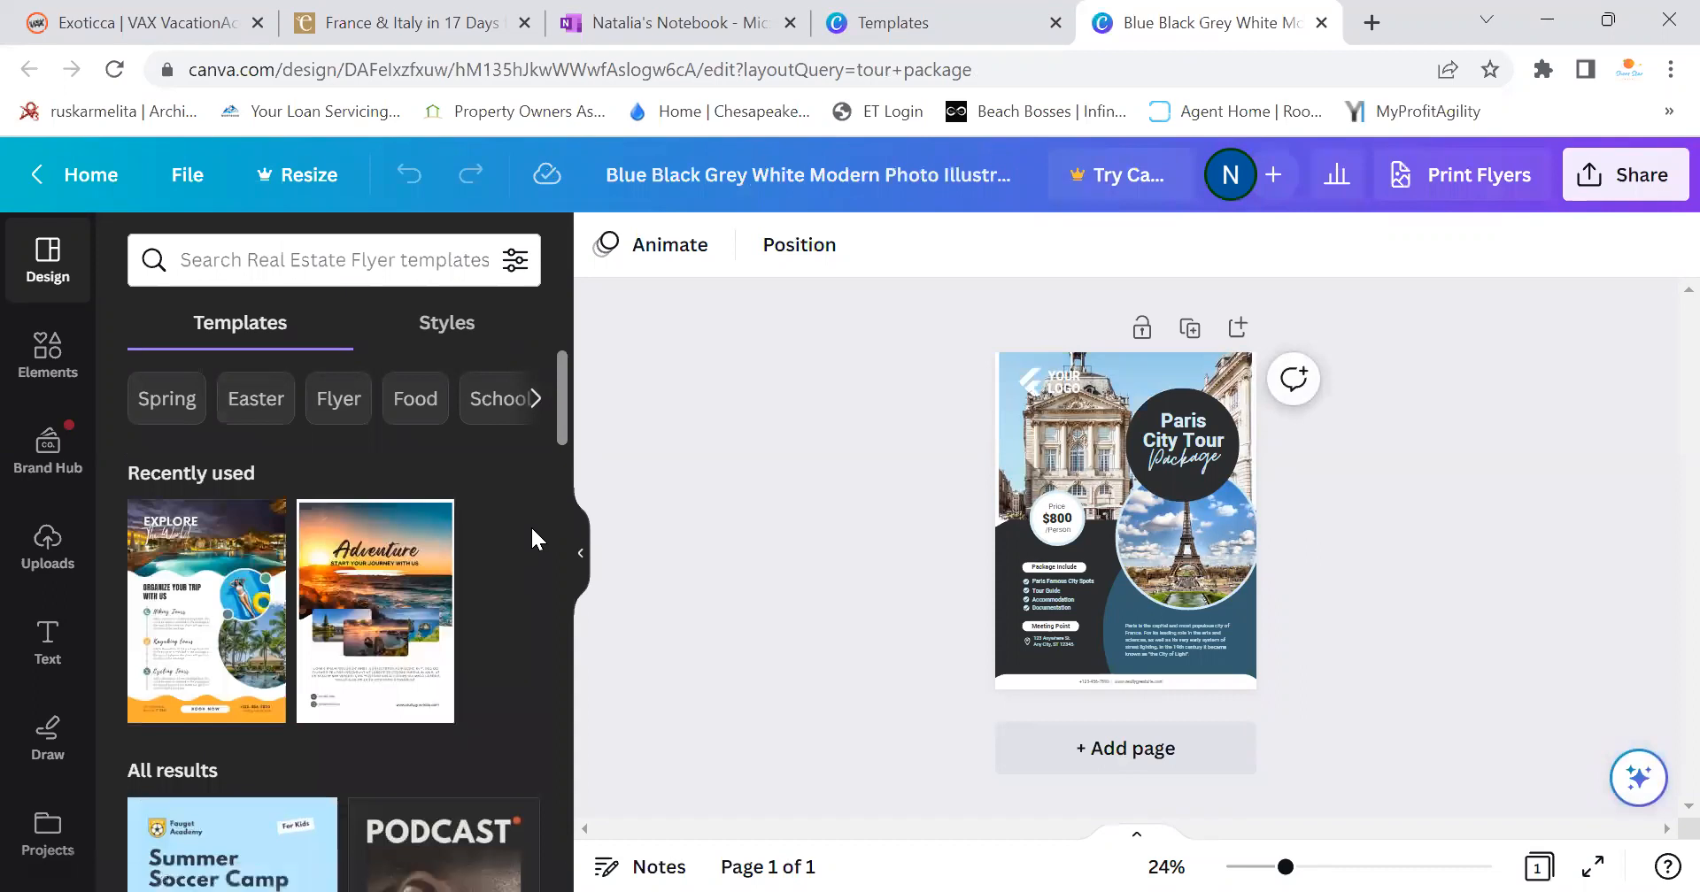
{"action": "left_click", "coordinate": [581, 556]}
{"action": "left_click_drag", "start_coordinate": [1285, 868], "coordinate": [1346, 867]}
{"action": "scroll", "coordinate": [1283, 759], "scroll_direction": "up", "scroll_amount": 3}
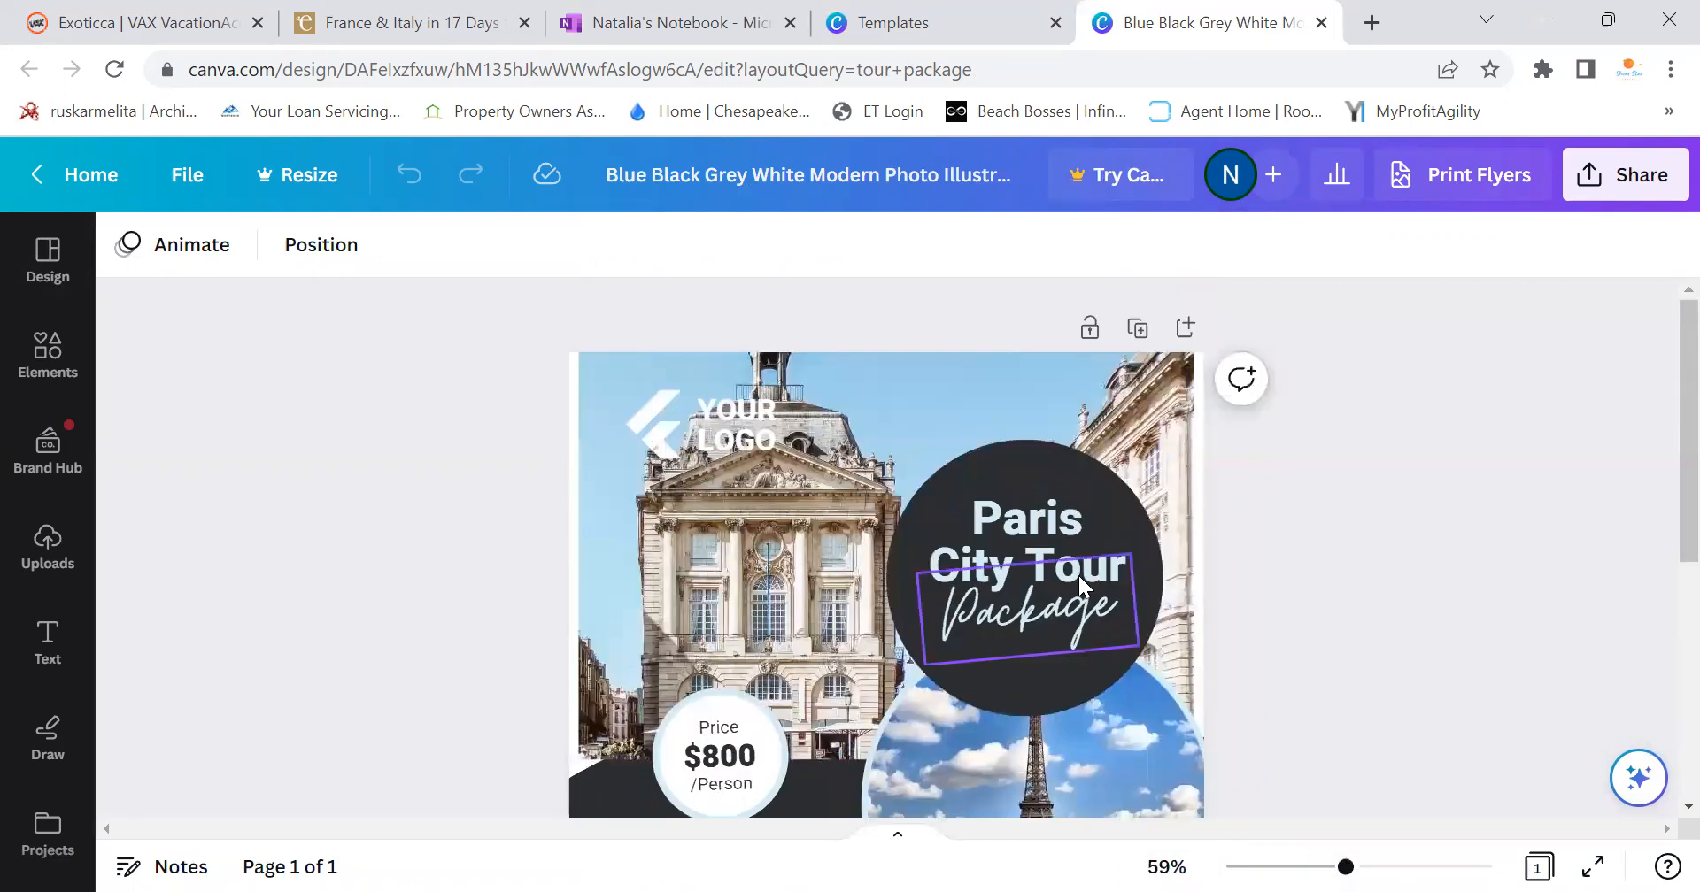
{"action": "left_click", "coordinate": [414, 12]}
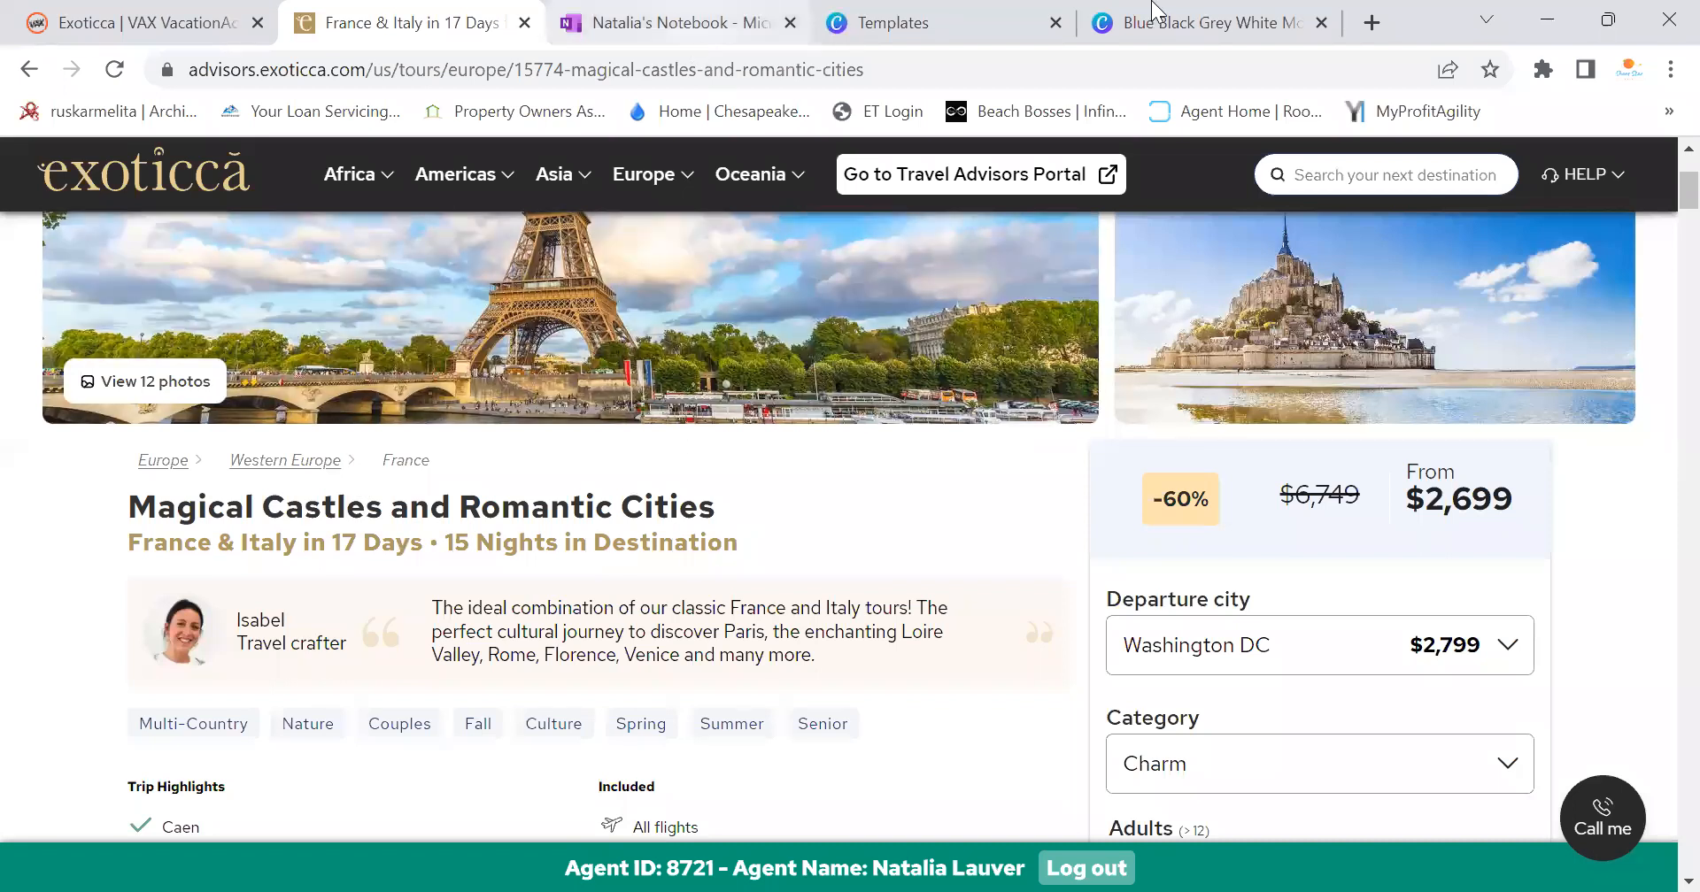
Replace the Paris City Tour title with 'Magical Castles & Romantic Cities', shrinking its font size
{"action": "left_click", "coordinate": [1211, 21]}
{"action": "double_click", "coordinate": [1056, 555]}
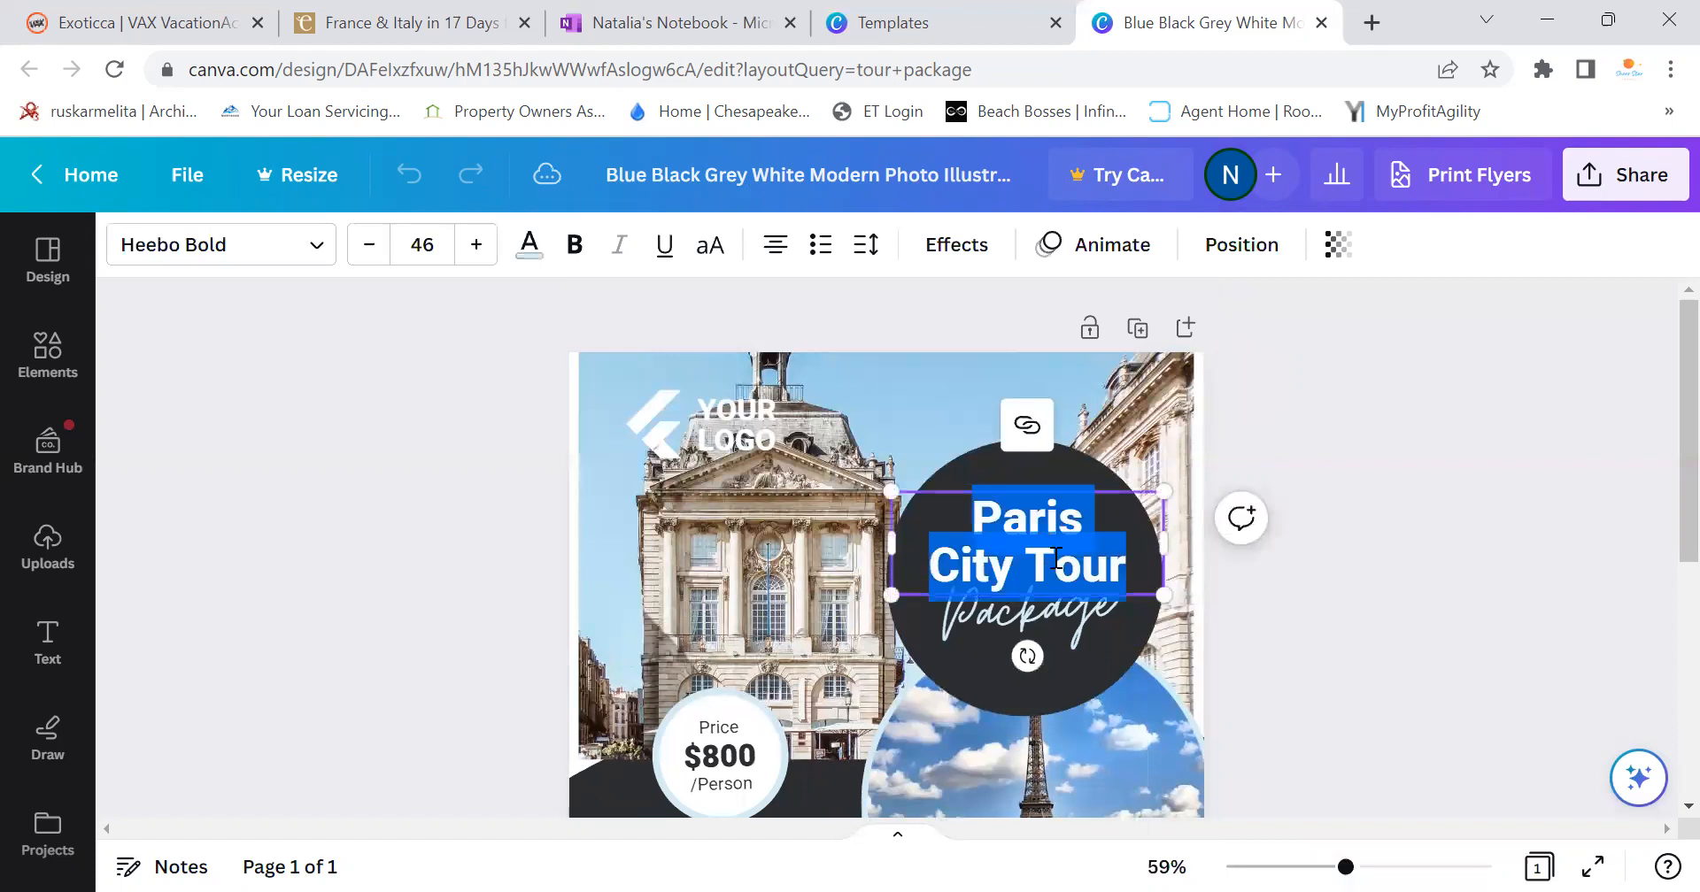
{"action": "type", "text": "Magical "}
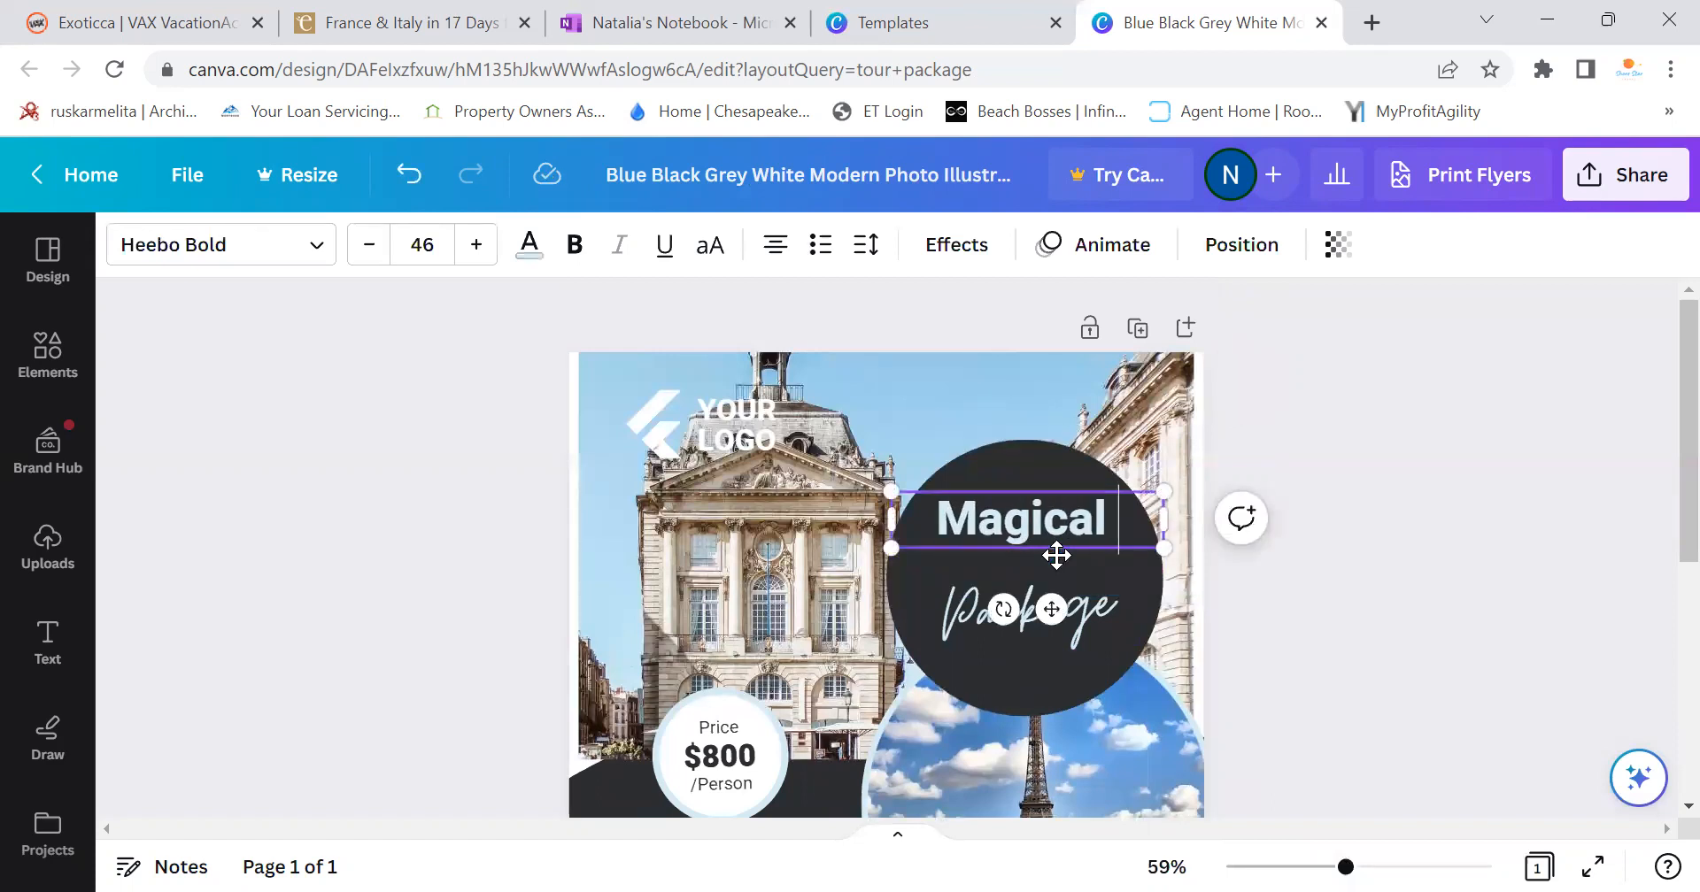
{"action": "type", "text": "Casr"}
{"action": "key", "text": "BackSpace"}
{"action": "type", "text": "tles "}
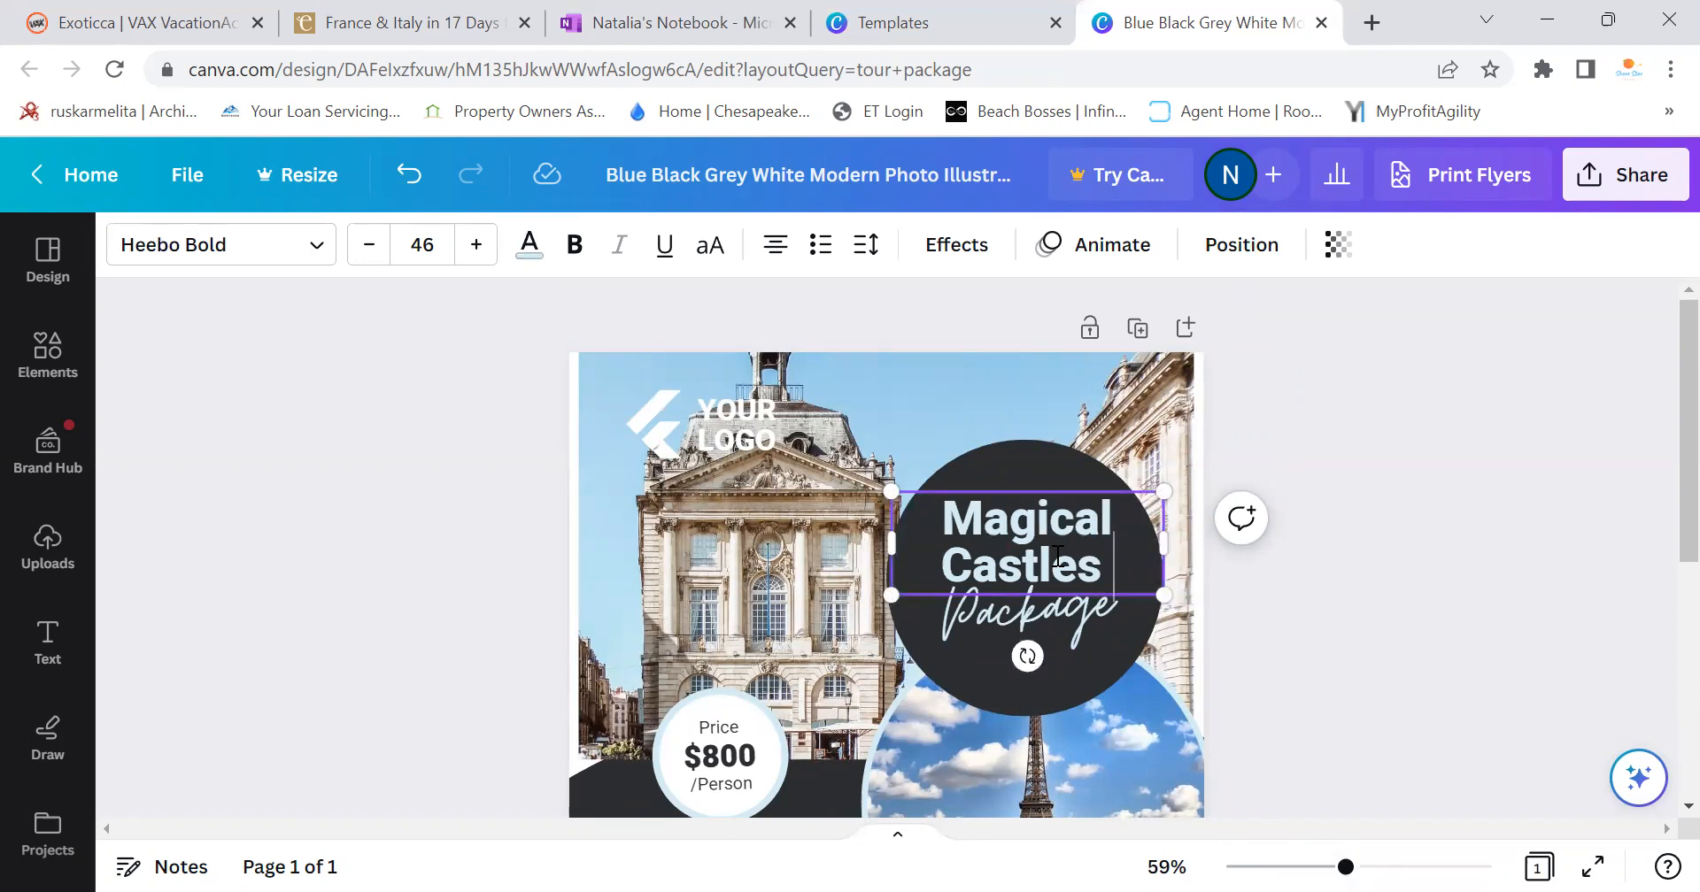
{"action": "type", "text": "& R"}
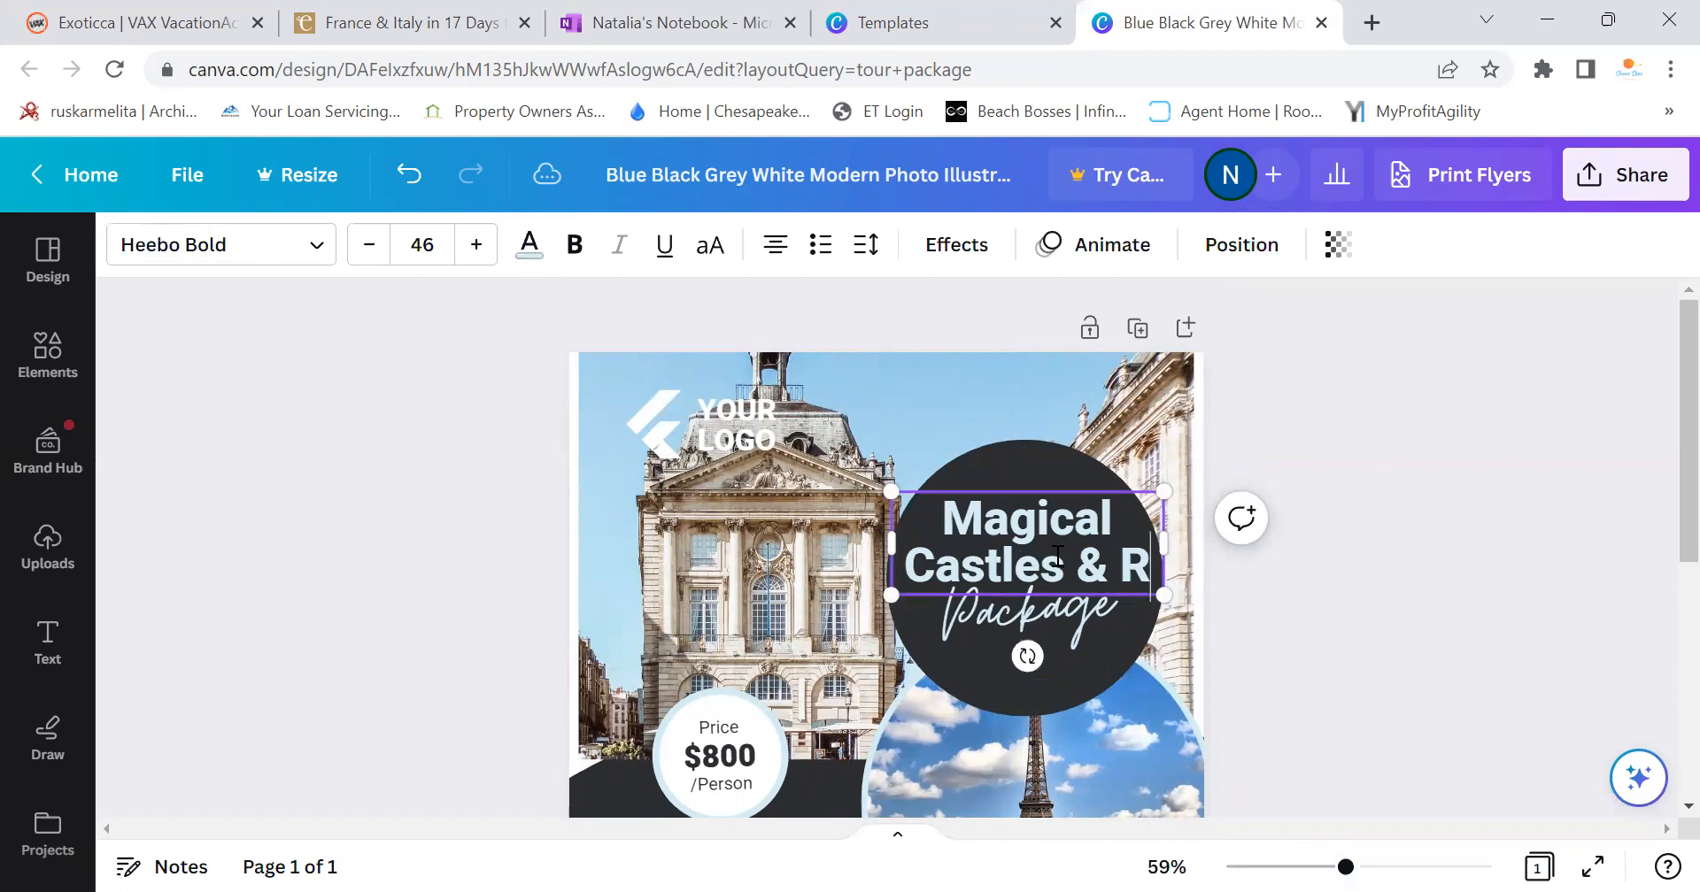
{"action": "type", "text": "omantic"}
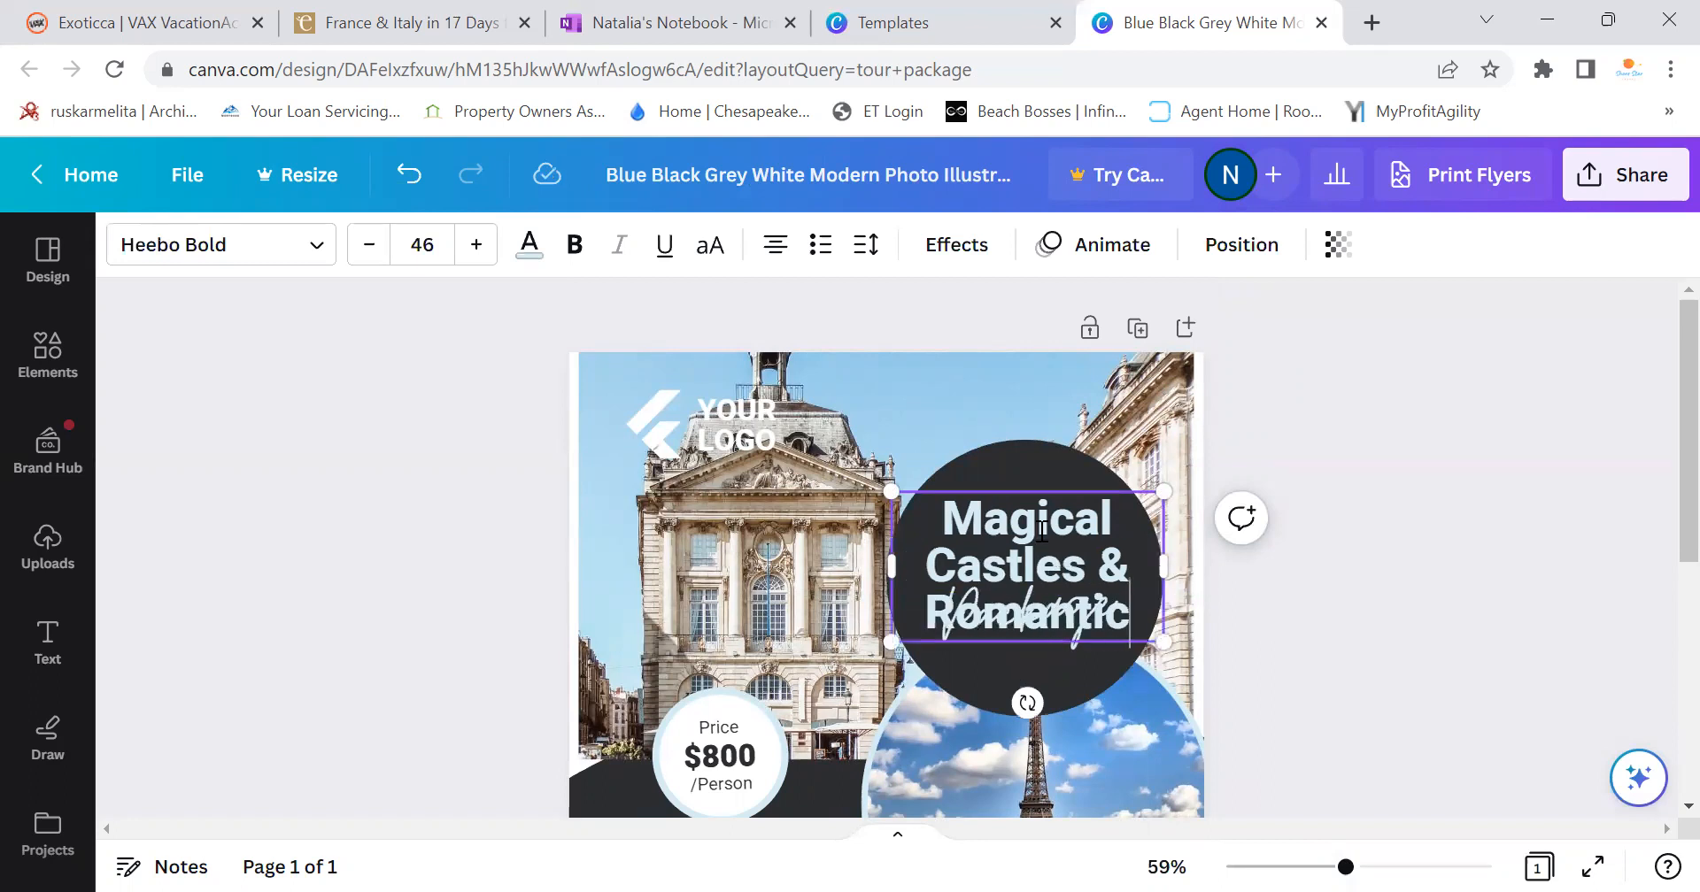
{"action": "left_click", "coordinate": [369, 246]}
{"action": "left_click", "coordinate": [369, 246]}
{"action": "left_click", "coordinate": [369, 246]}
{"action": "left_click", "coordinate": [370, 246]}
{"action": "left_click", "coordinate": [369, 246]}
{"action": "left_click", "coordinate": [369, 246]}
{"action": "left_click", "coordinate": [369, 246]}
{"action": "left_click", "coordinate": [369, 246]}
{"action": "left_click", "coordinate": [369, 246]}
{"action": "left_click", "coordinate": [369, 246]}
{"action": "left_click", "coordinate": [369, 246]}
{"action": "left_click", "coordinate": [370, 246]}
{"action": "left_click", "coordinate": [370, 246]}
{"action": "type", "text": "Cities"}
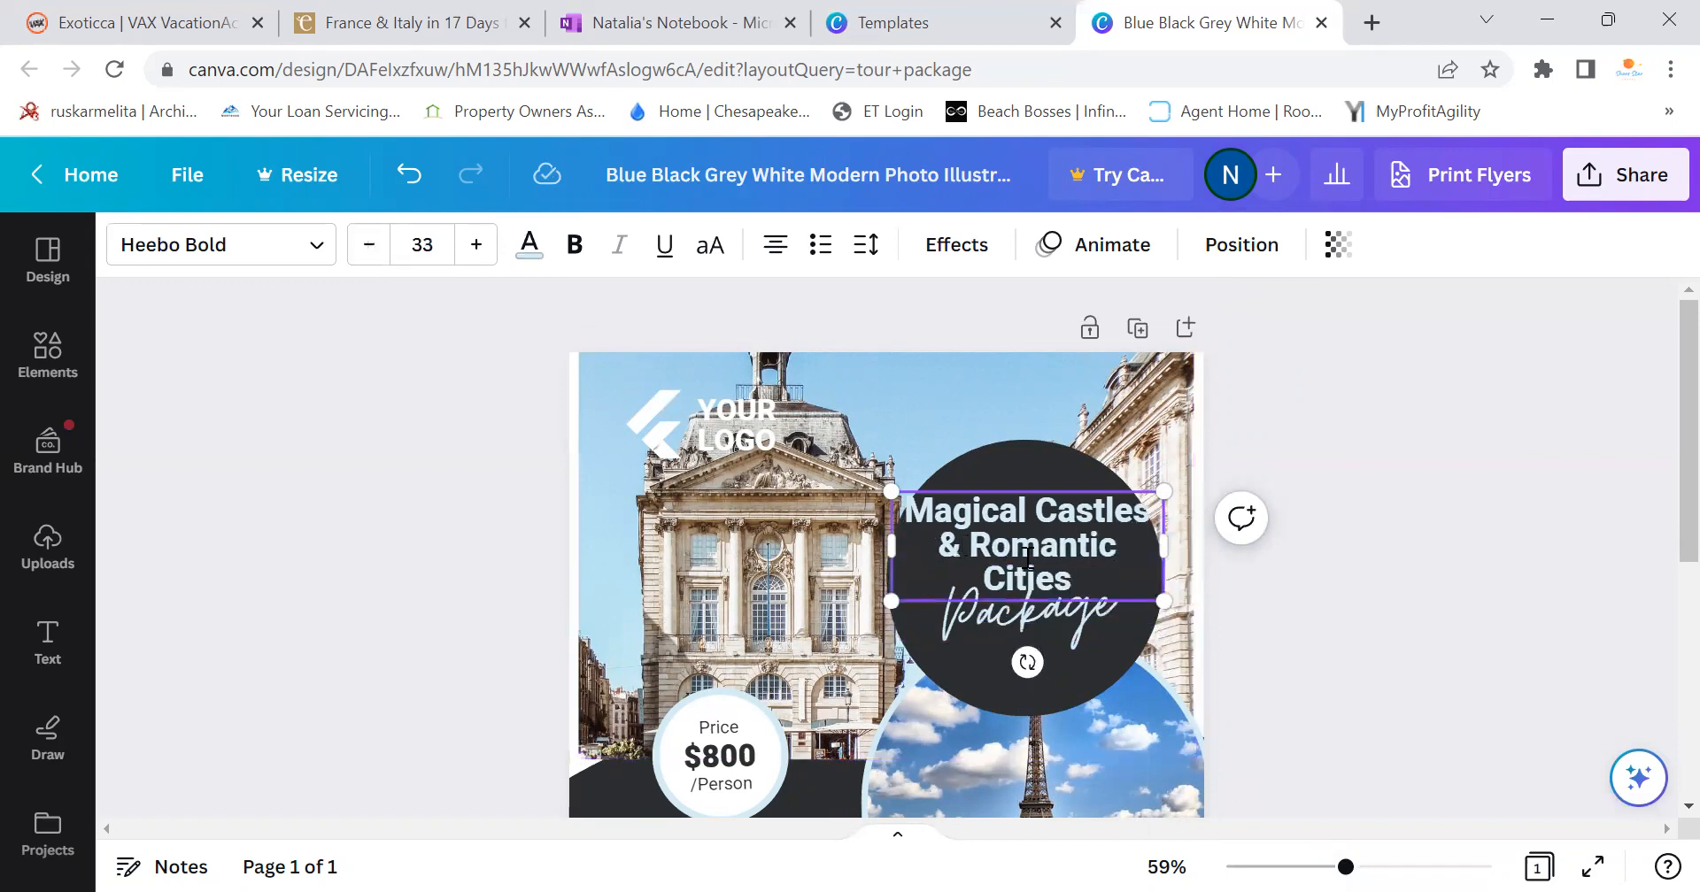
Fine-tune the title's size and box, and nudge the Package script text down
{"action": "left_click", "coordinate": [403, 29]}
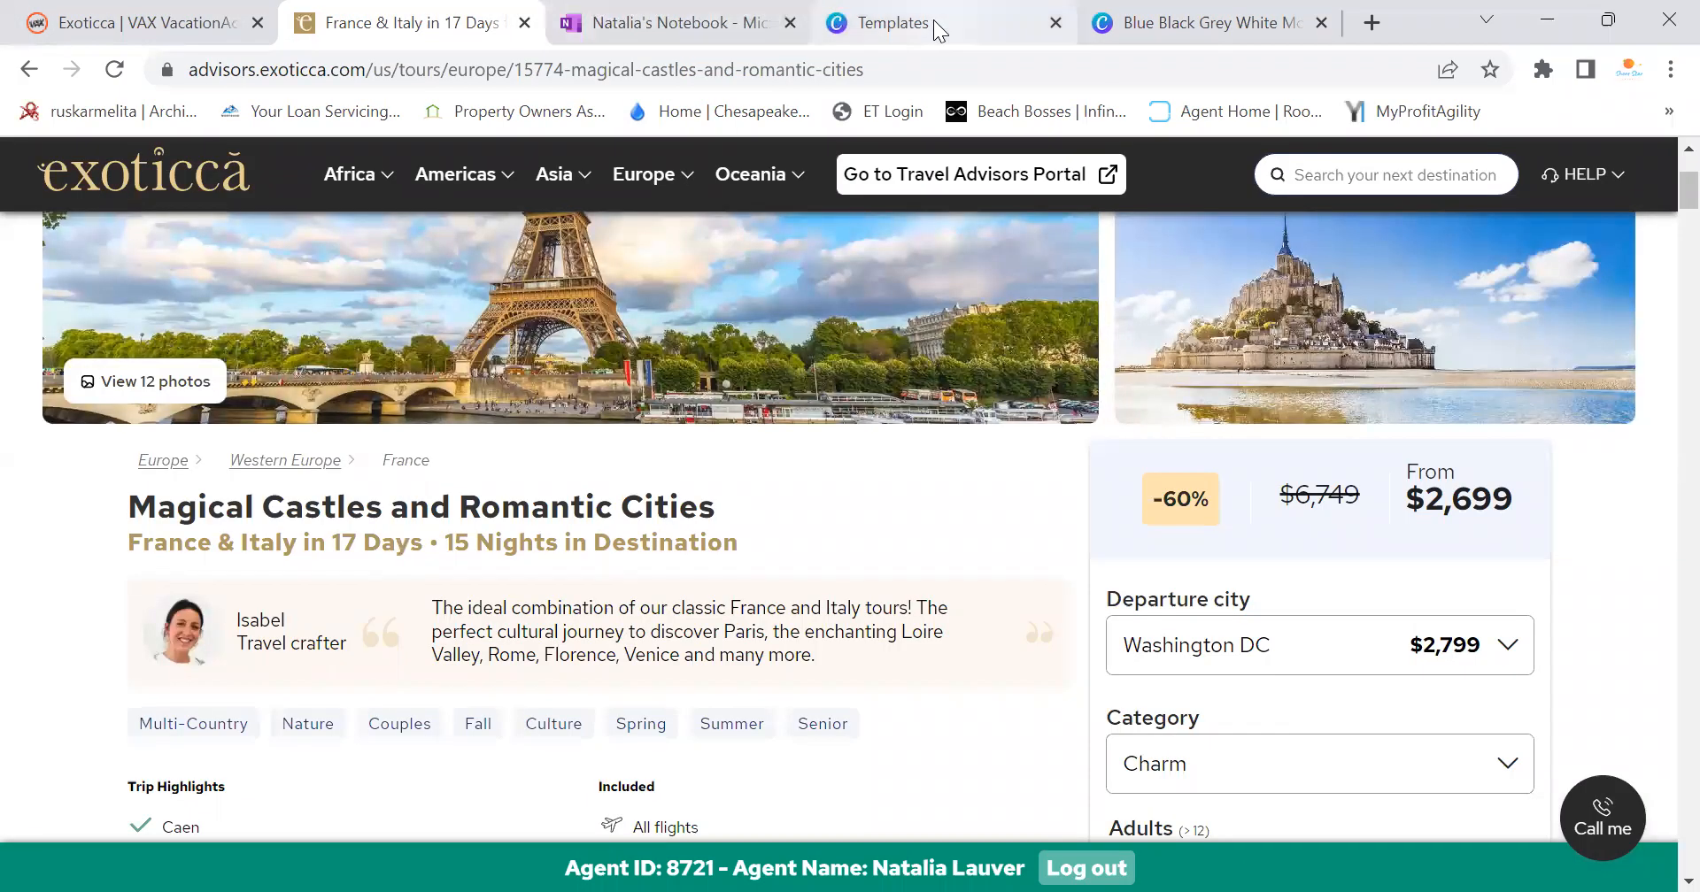
{"action": "left_click", "coordinate": [1167, 27]}
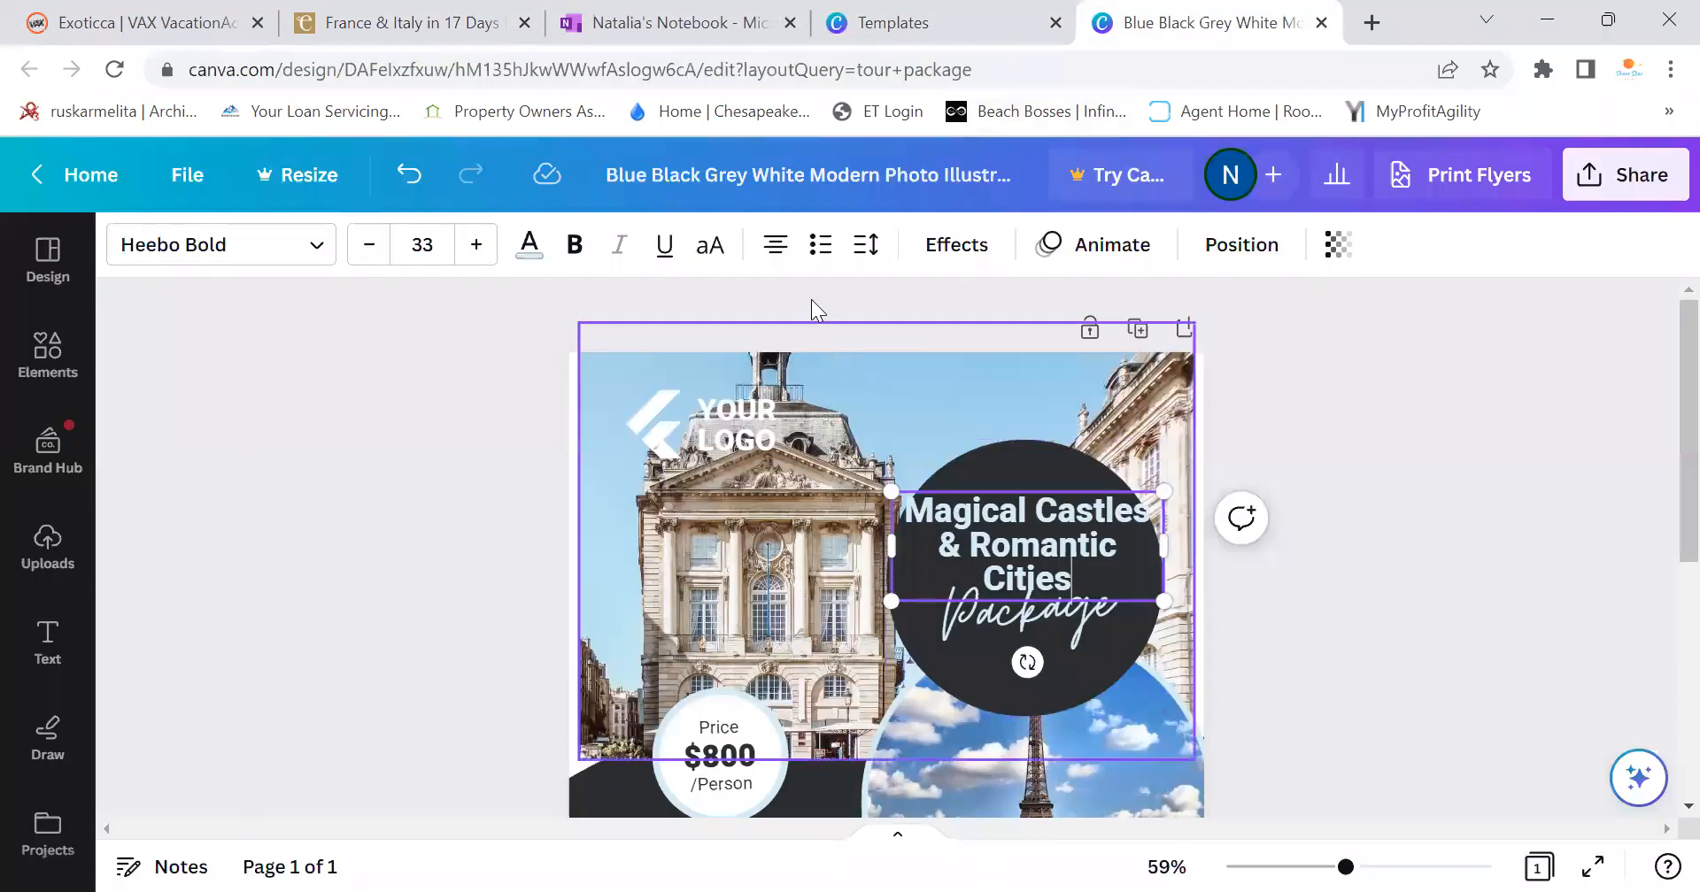
{"action": "left_click", "coordinate": [370, 246]}
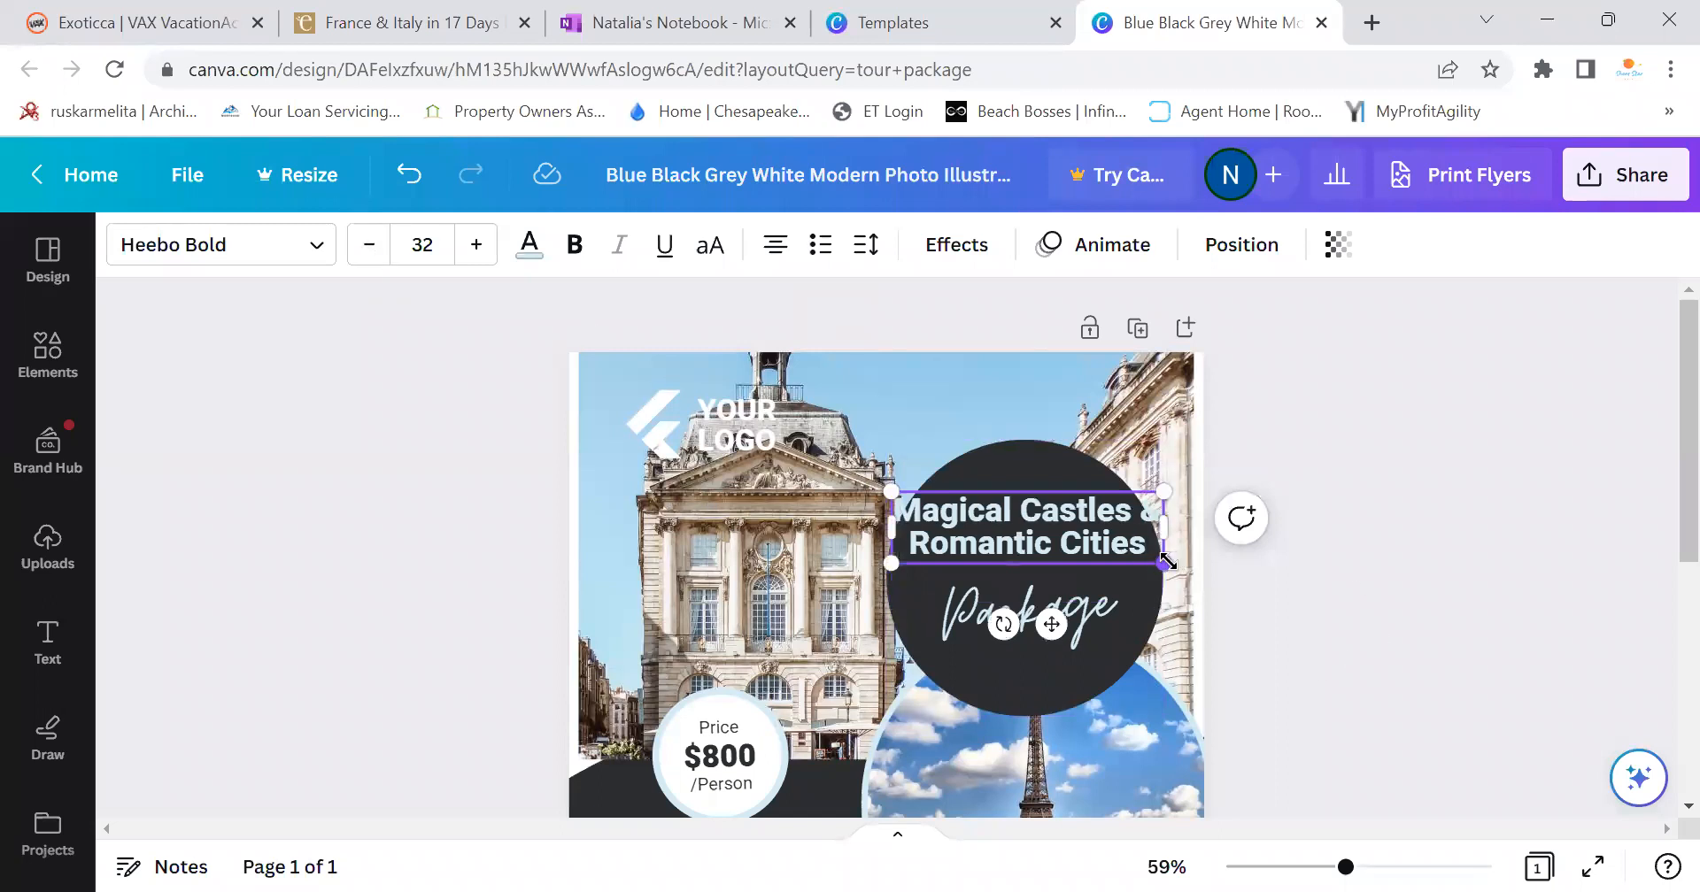
{"action": "left_click_drag", "start_coordinate": [1165, 563], "coordinate": [1171, 588]}
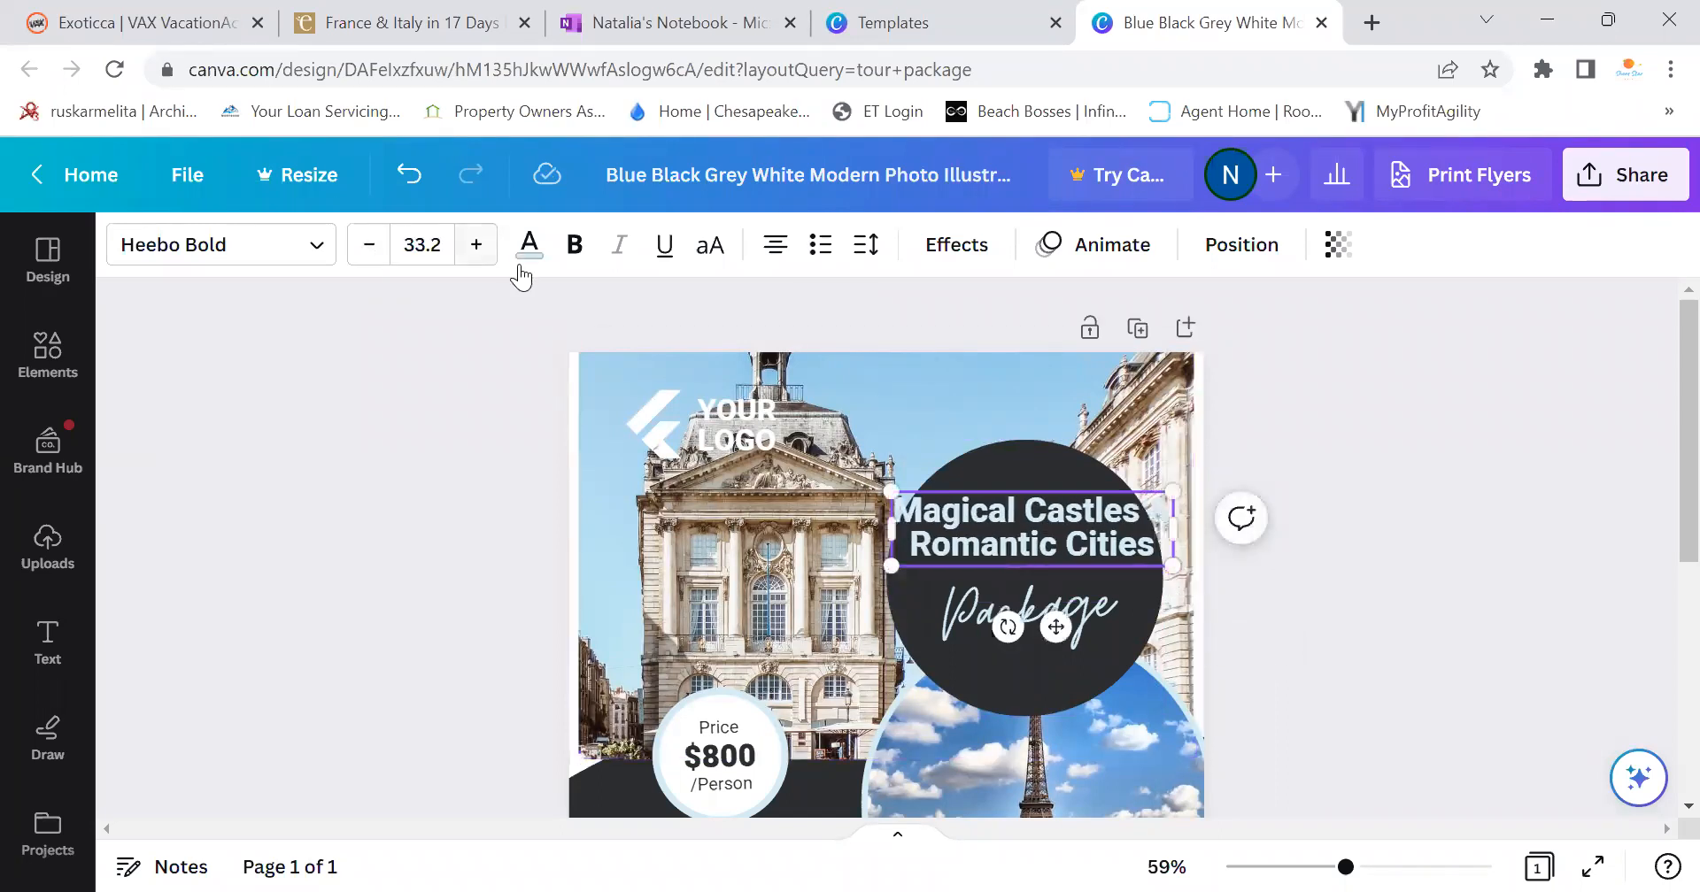
{"action": "left_click", "coordinate": [476, 246]}
{"action": "left_click_drag", "start_coordinate": [1076, 624], "coordinate": [1075, 639]}
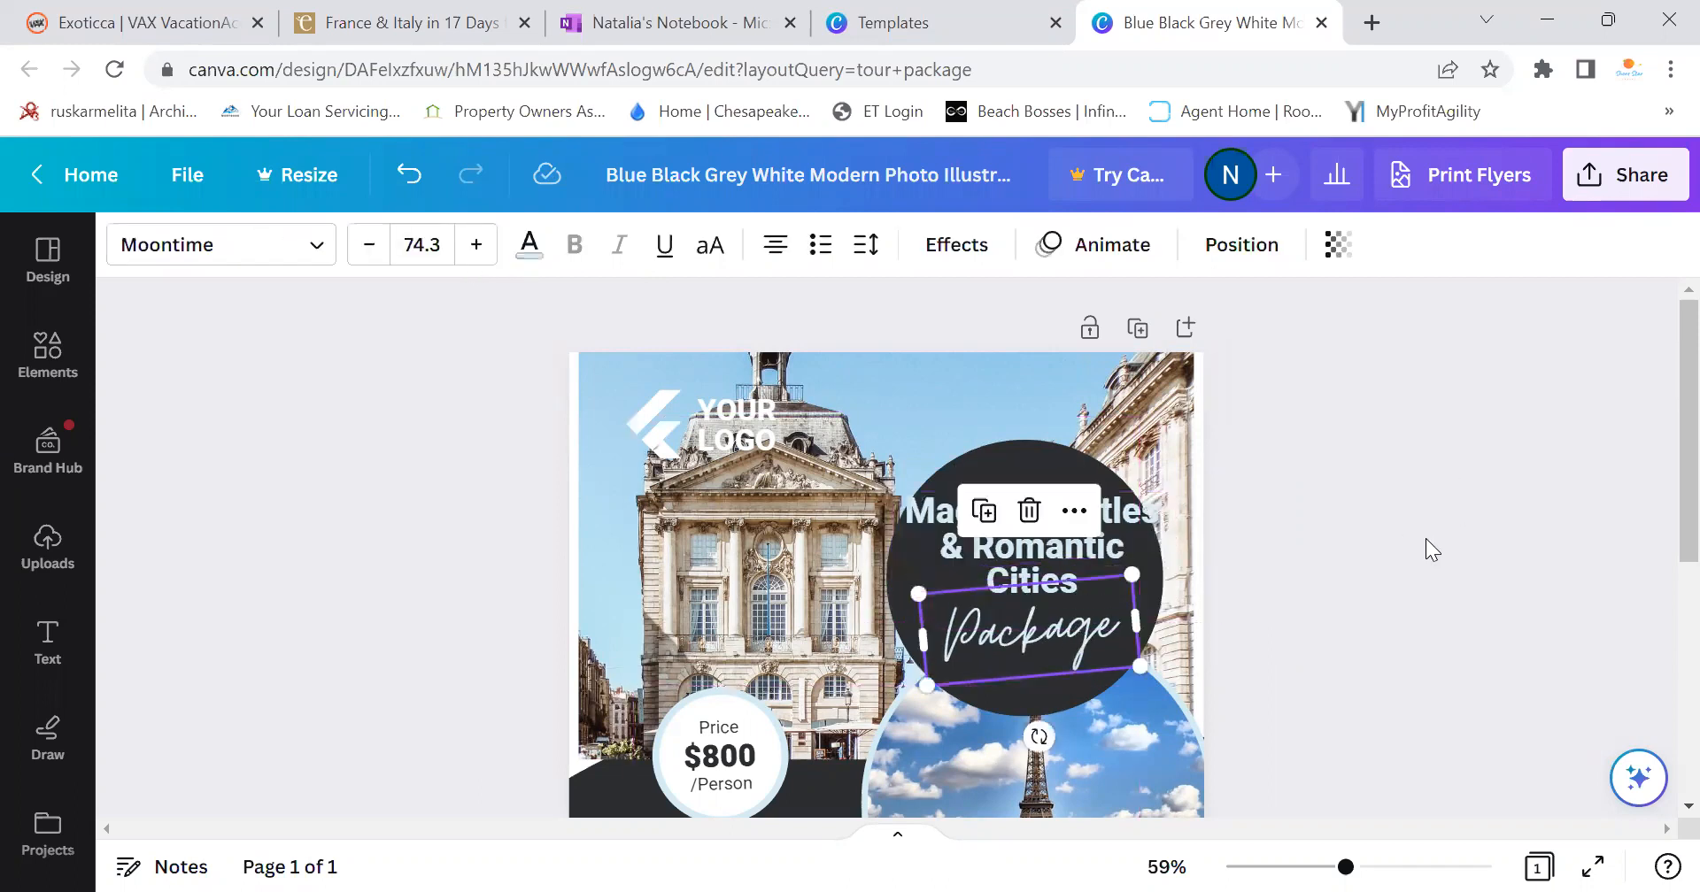
{"action": "left_click", "coordinate": [1426, 546]}
{"action": "left_click", "coordinate": [1026, 534]}
{"action": "left_click_drag", "start_coordinate": [1026, 533], "coordinate": [1024, 538]}
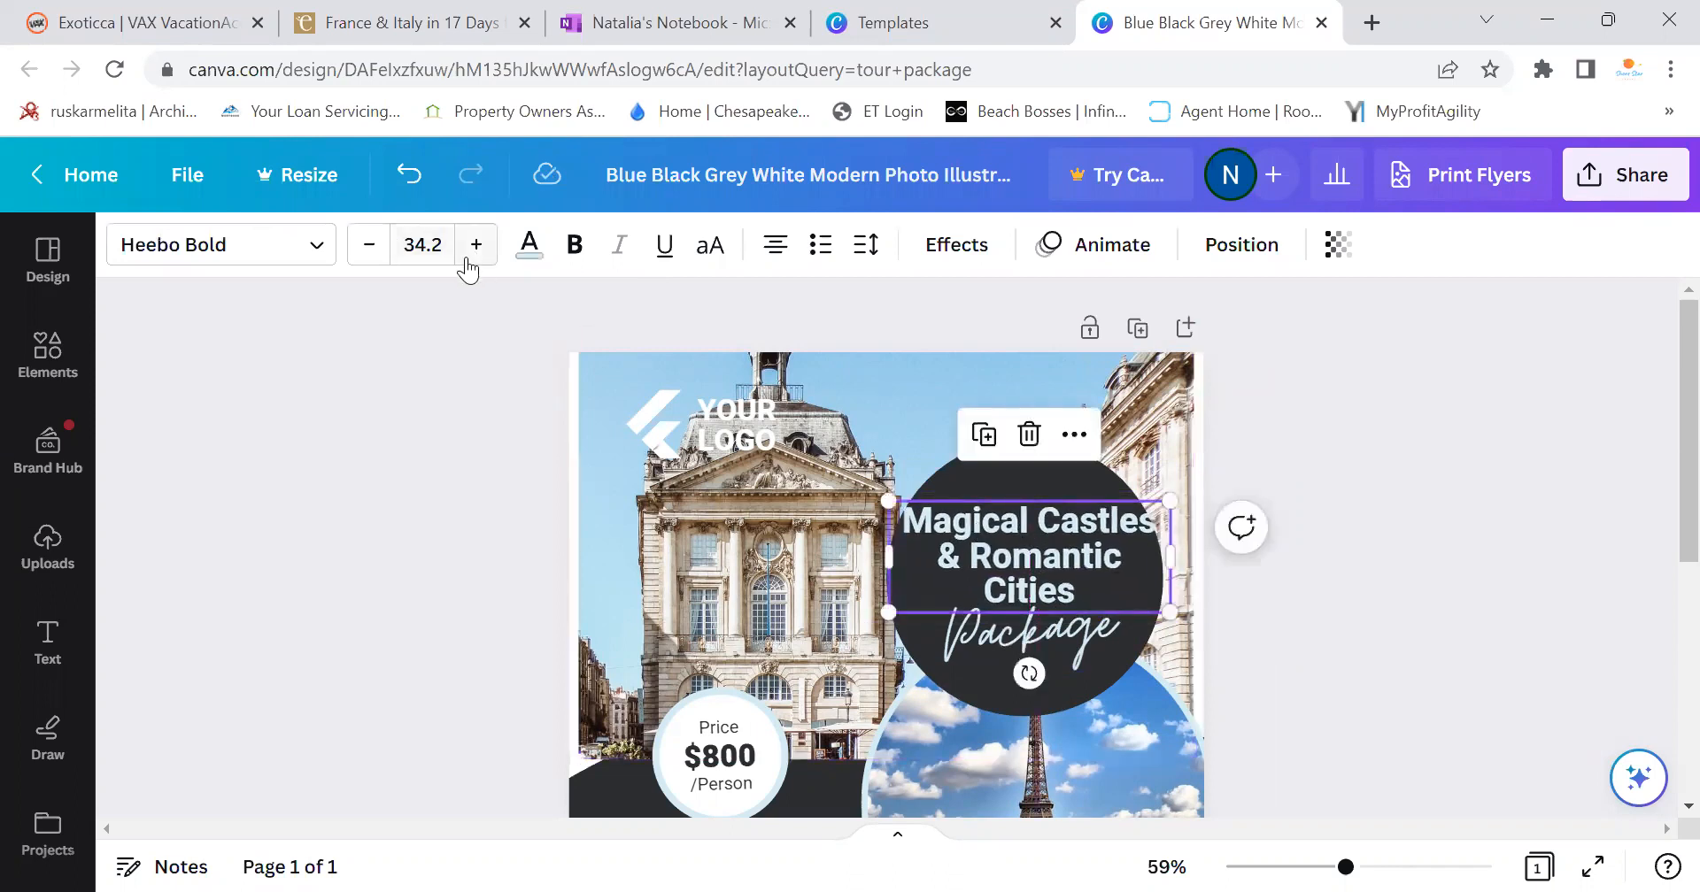
Break the title before the ampersand and enlarge it to about 33.5
{"action": "left_click", "coordinate": [371, 249]}
{"action": "left_click", "coordinate": [371, 249]}
{"action": "left_click", "coordinate": [371, 249]}
{"action": "left_click", "coordinate": [371, 249]}
{"action": "left_click", "coordinate": [371, 249]}
{"action": "left_click", "coordinate": [371, 249]}
{"action": "left_click", "coordinate": [371, 249]}
{"action": "left_click", "coordinate": [371, 249]}
{"action": "left_click", "coordinate": [370, 248]}
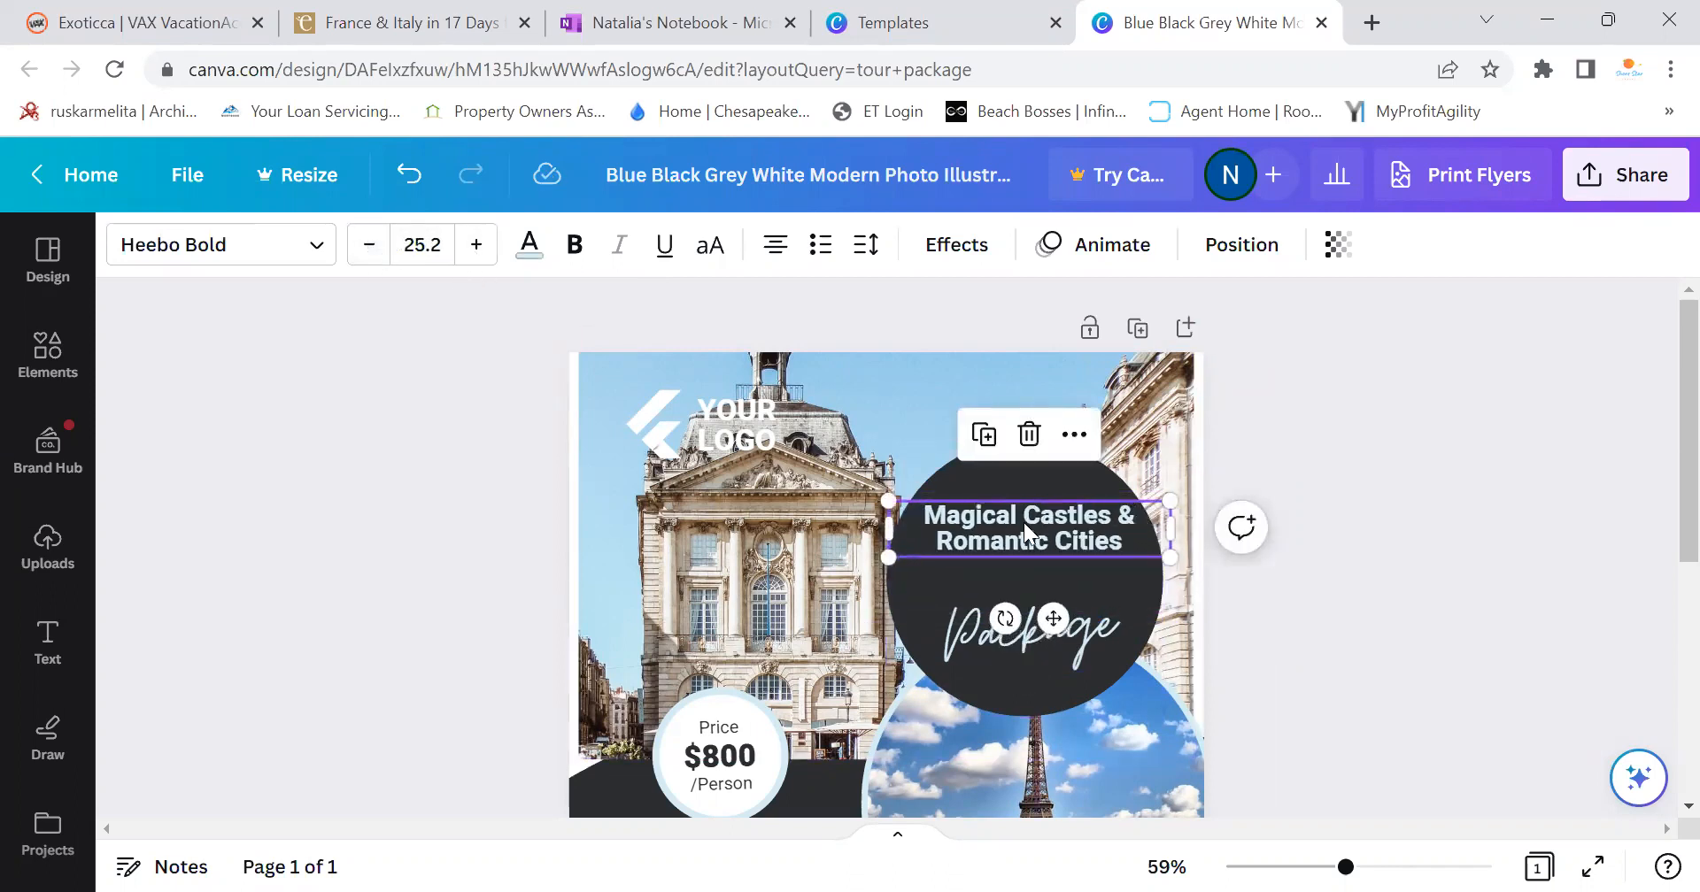
{"action": "left_click", "coordinate": [1121, 542]}
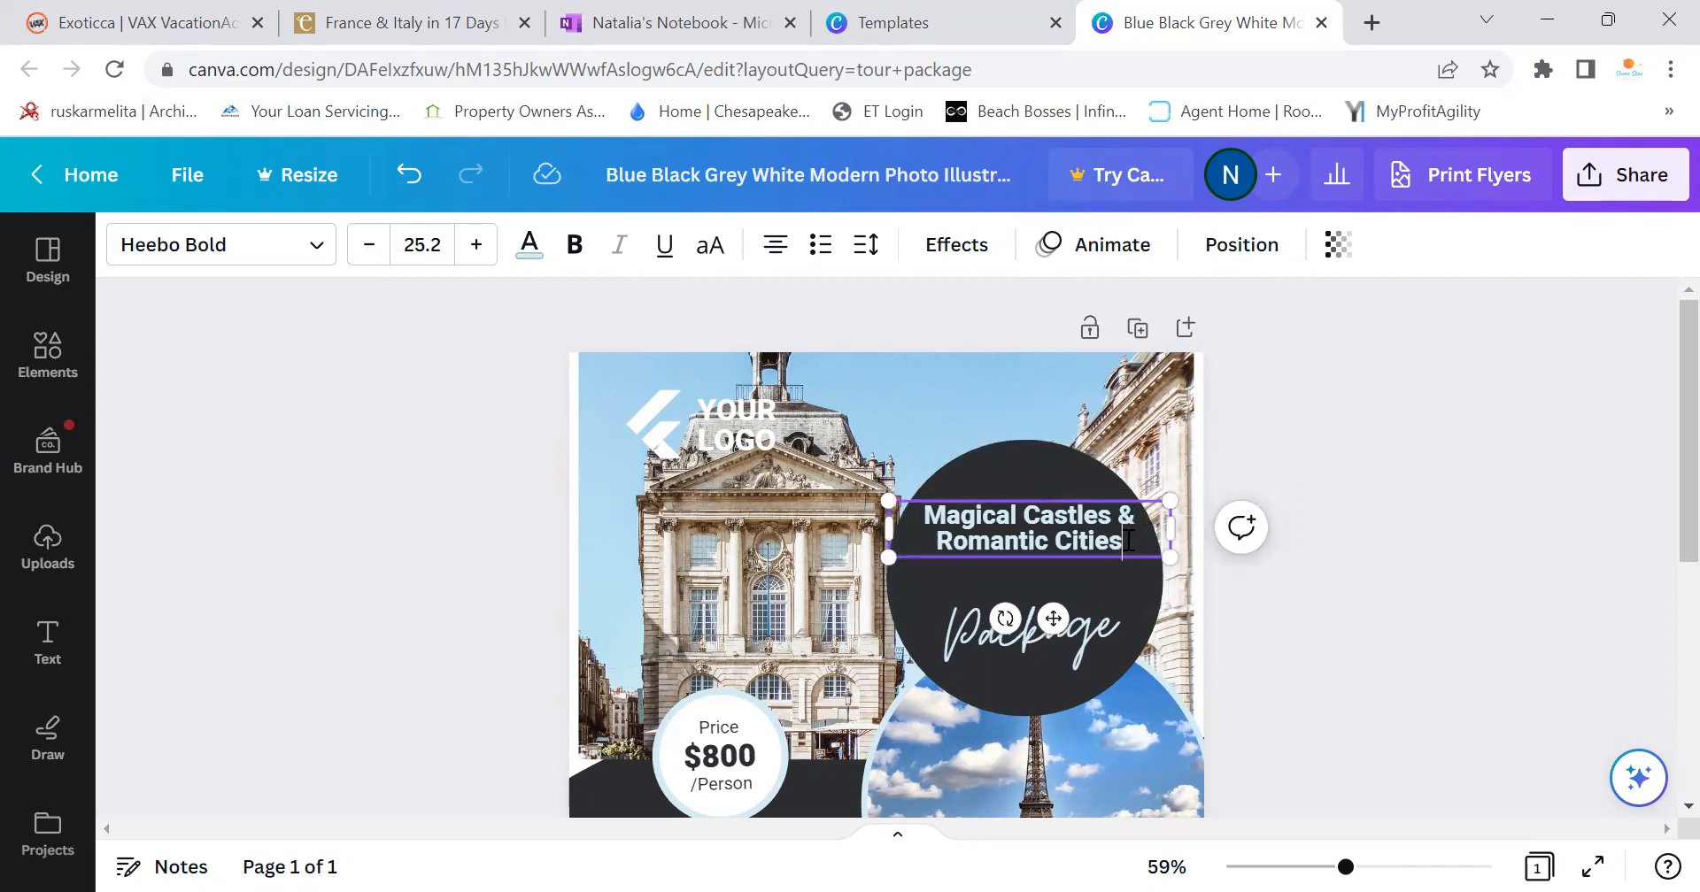
{"action": "left_click", "coordinate": [1115, 514]}
{"action": "key", "text": "Return"}
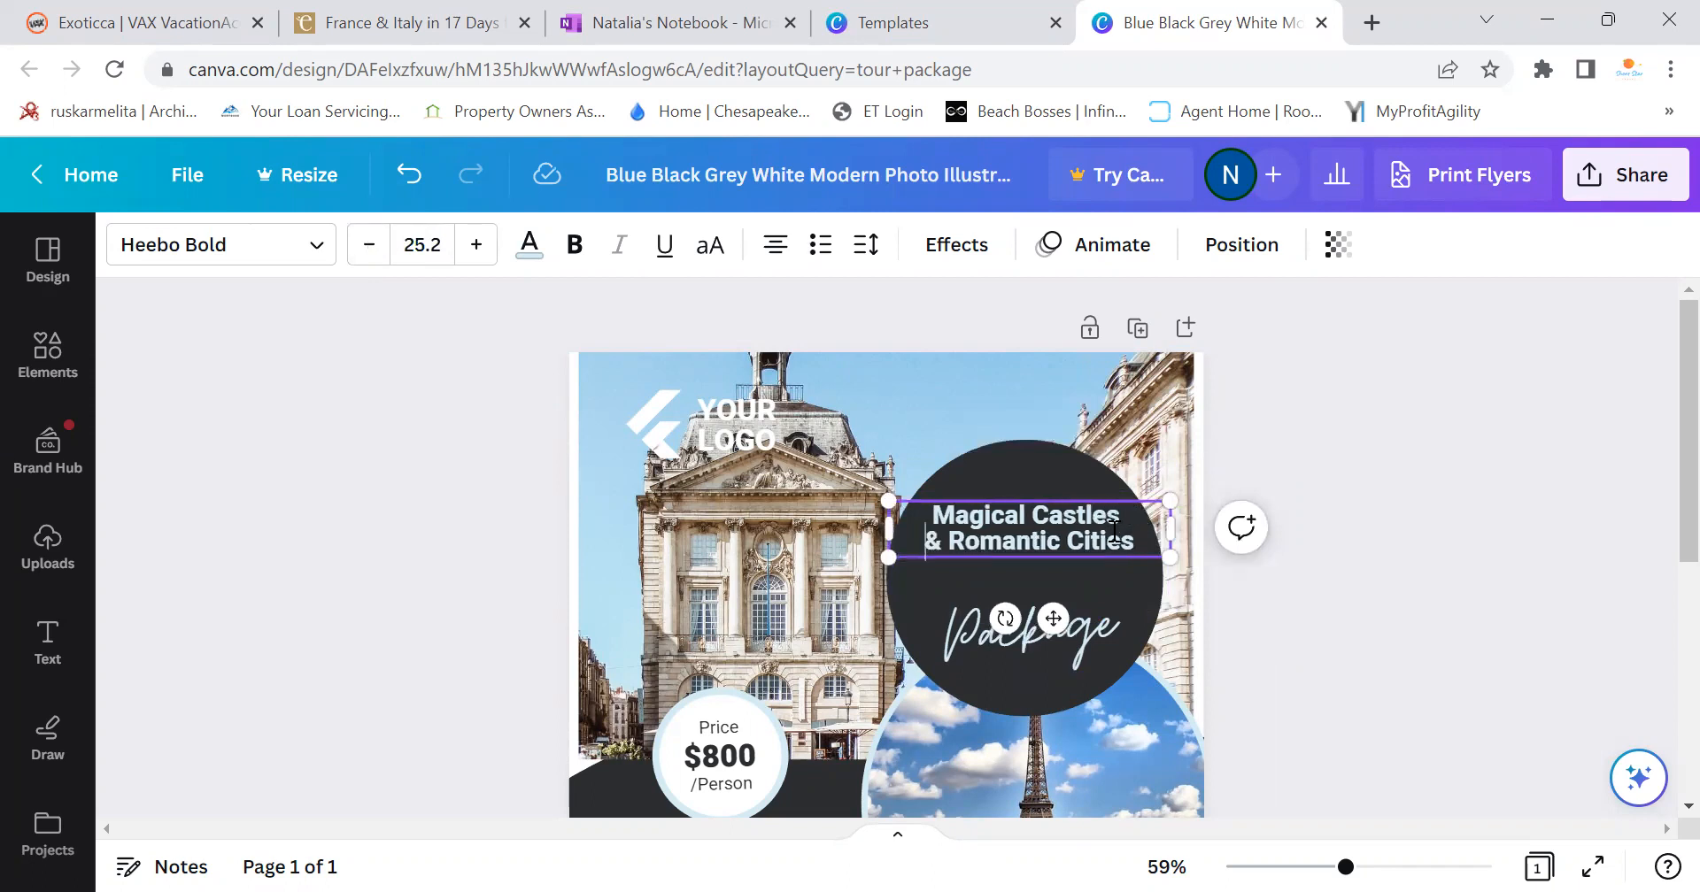
{"action": "left_click_drag", "start_coordinate": [1169, 557], "coordinate": [1201, 652]}
{"action": "left_click_drag", "start_coordinate": [1082, 543], "coordinate": [1053, 551]}
{"action": "left_click", "coordinate": [1080, 576]}
{"action": "left_click_drag", "start_coordinate": [1176, 576], "coordinate": [1249, 699]}
{"action": "left_click_drag", "start_coordinate": [1098, 544], "coordinate": [1076, 534]}
Put 'Romantic Cities' on its own line and nudge the title slightly right and down
{"action": "left_click", "coordinate": [1137, 523]}
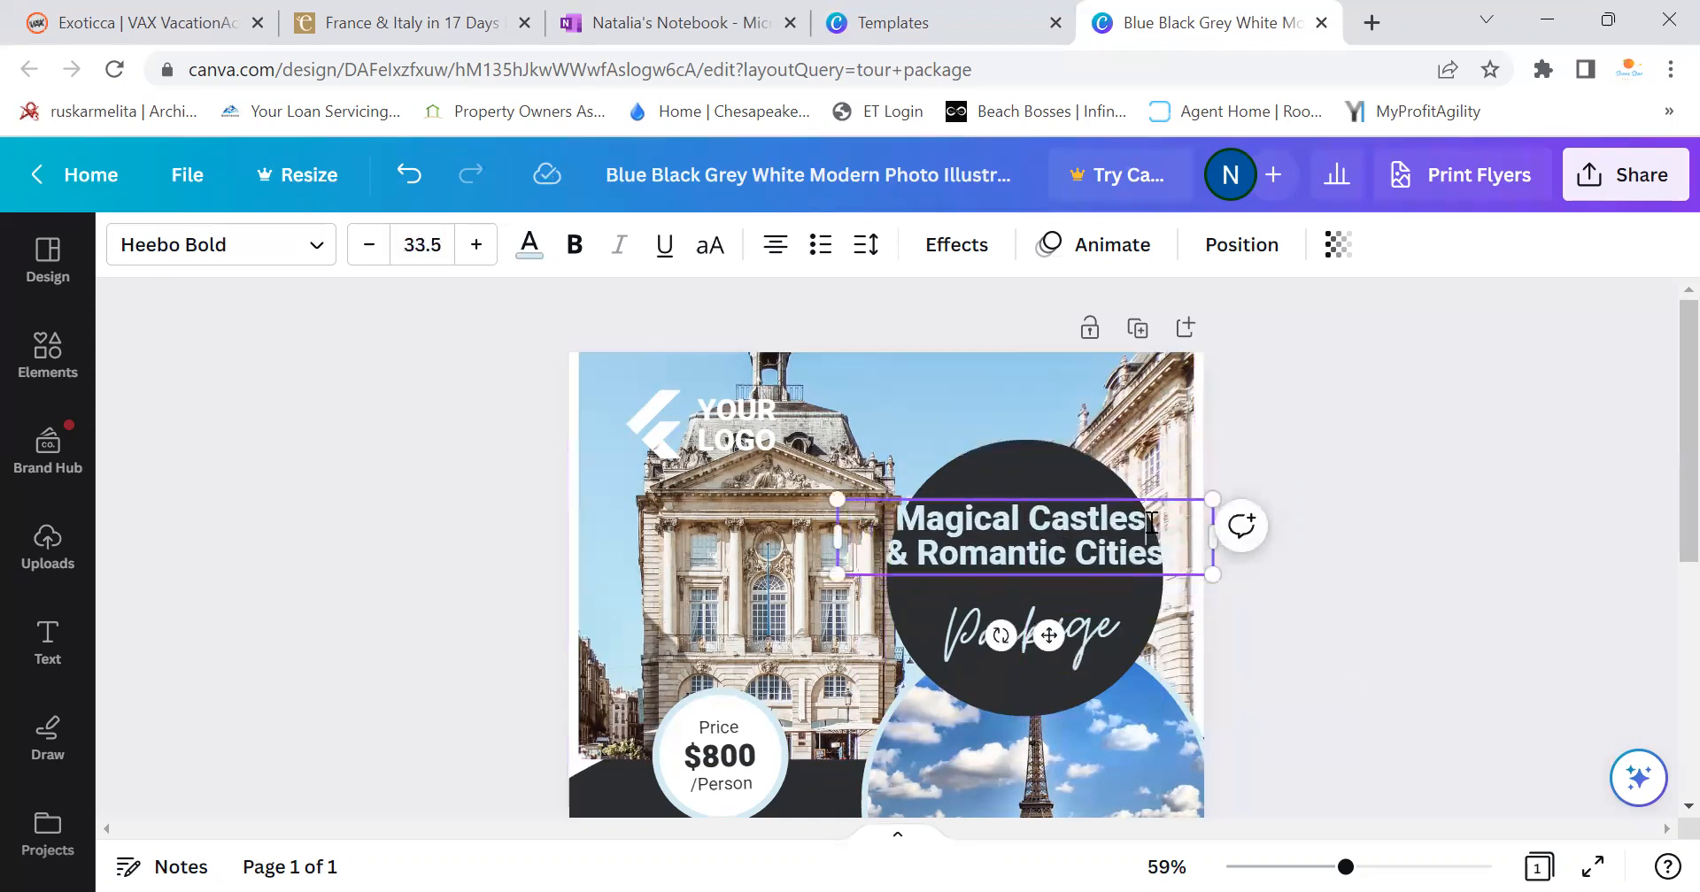
{"action": "key", "text": "Return"}
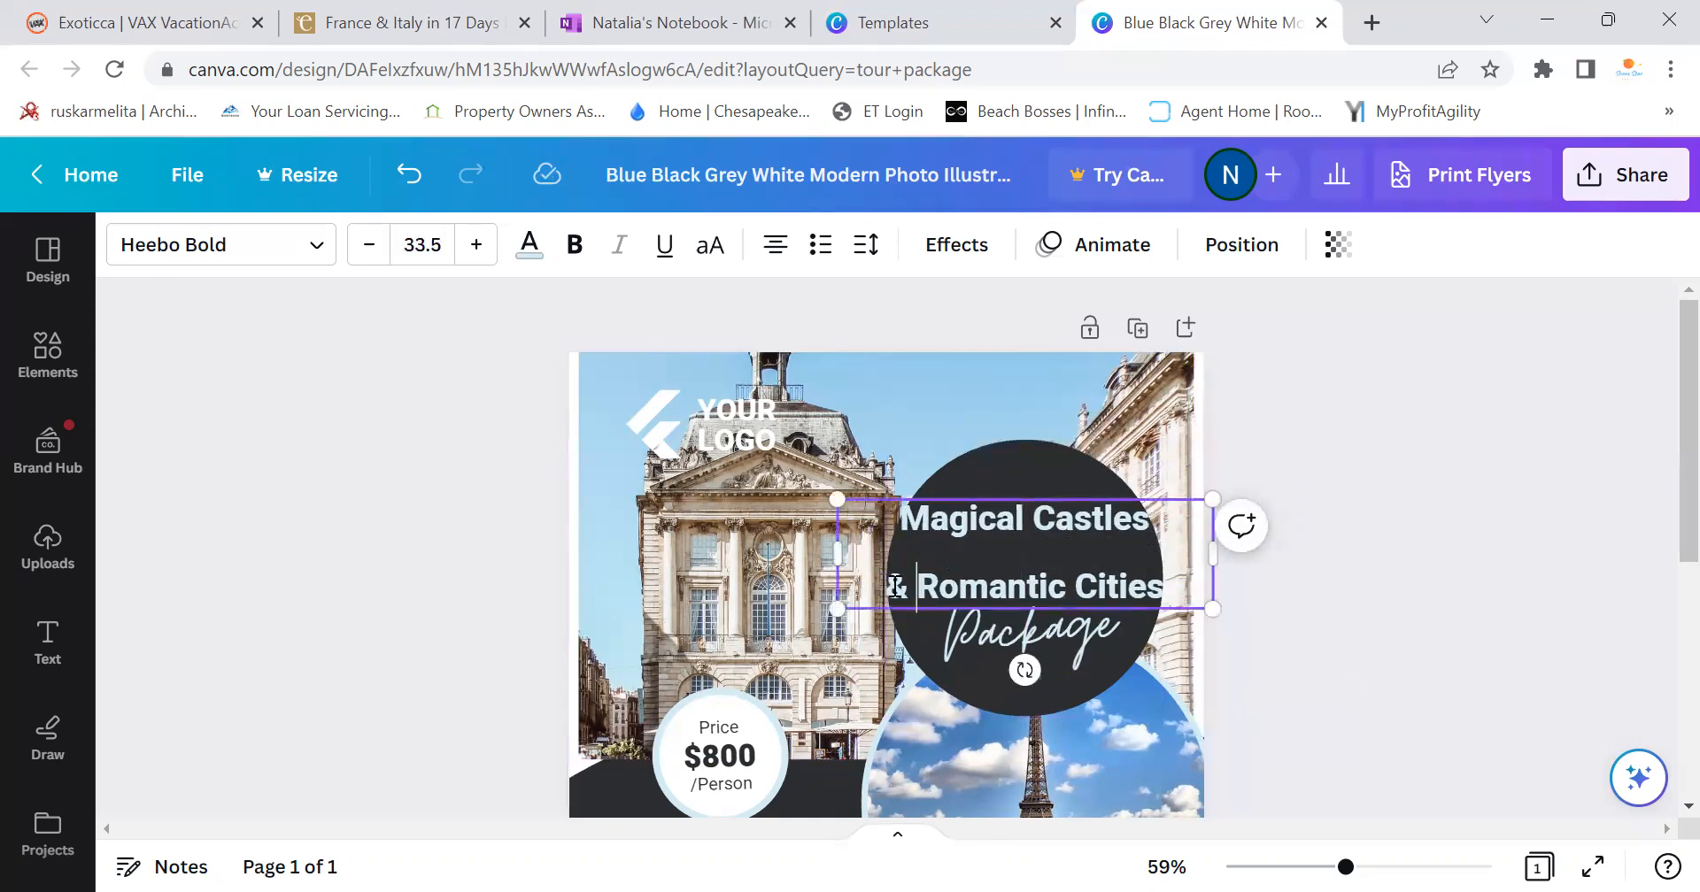
{"action": "key", "text": "BackSpace"}
{"action": "left_click", "coordinate": [926, 555]}
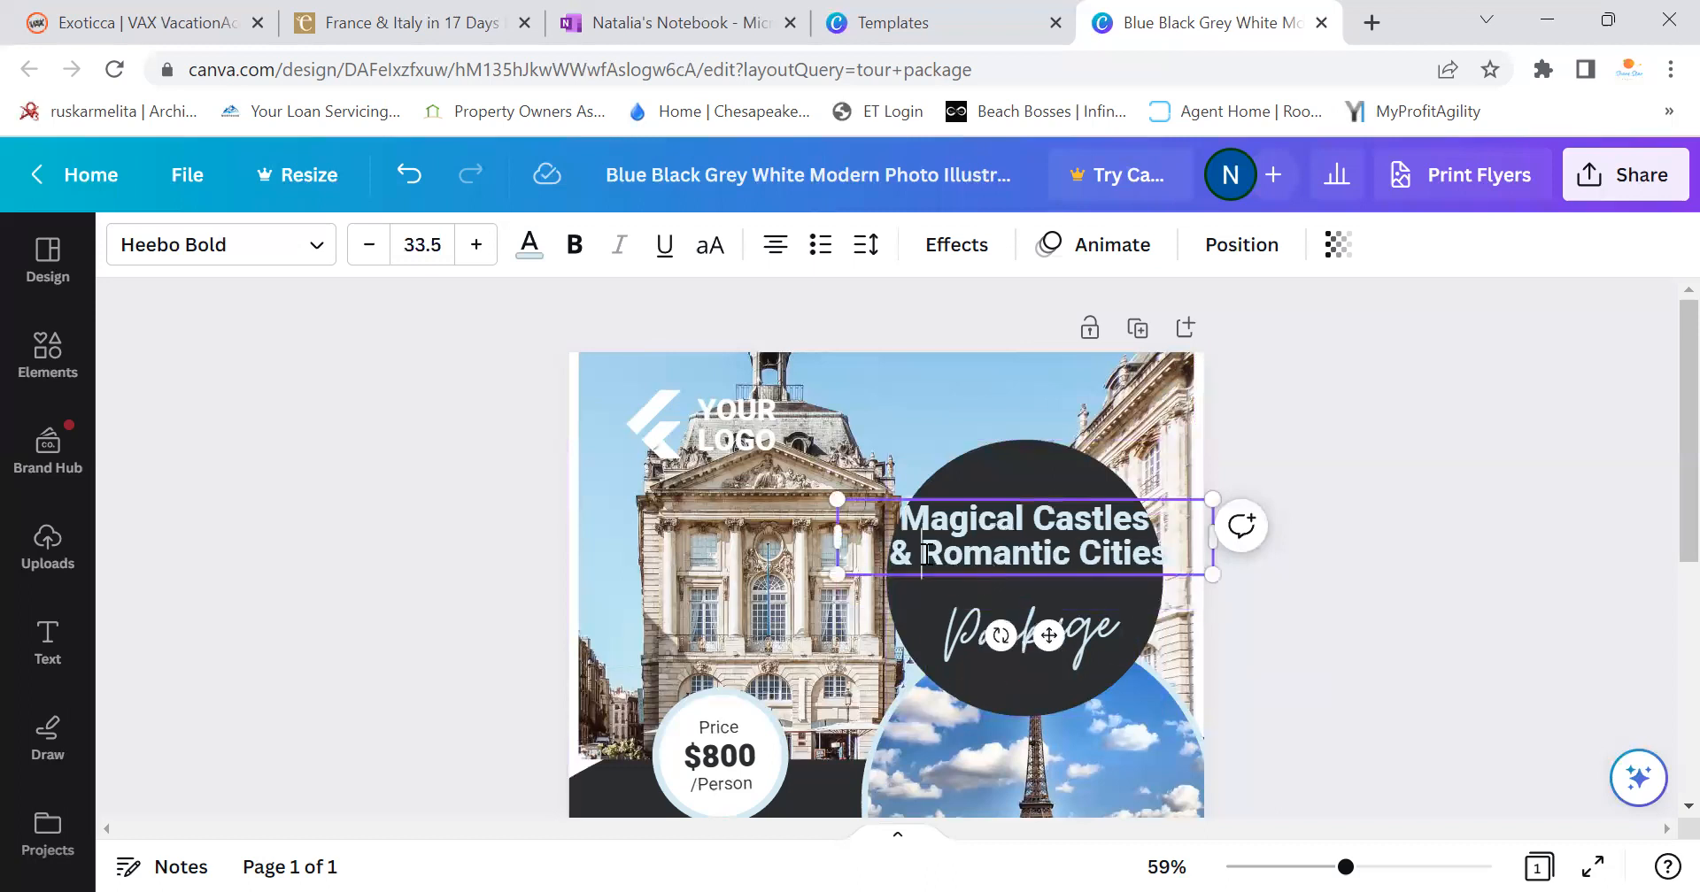
{"action": "key", "text": "Return"}
{"action": "left_click", "coordinate": [1360, 595]}
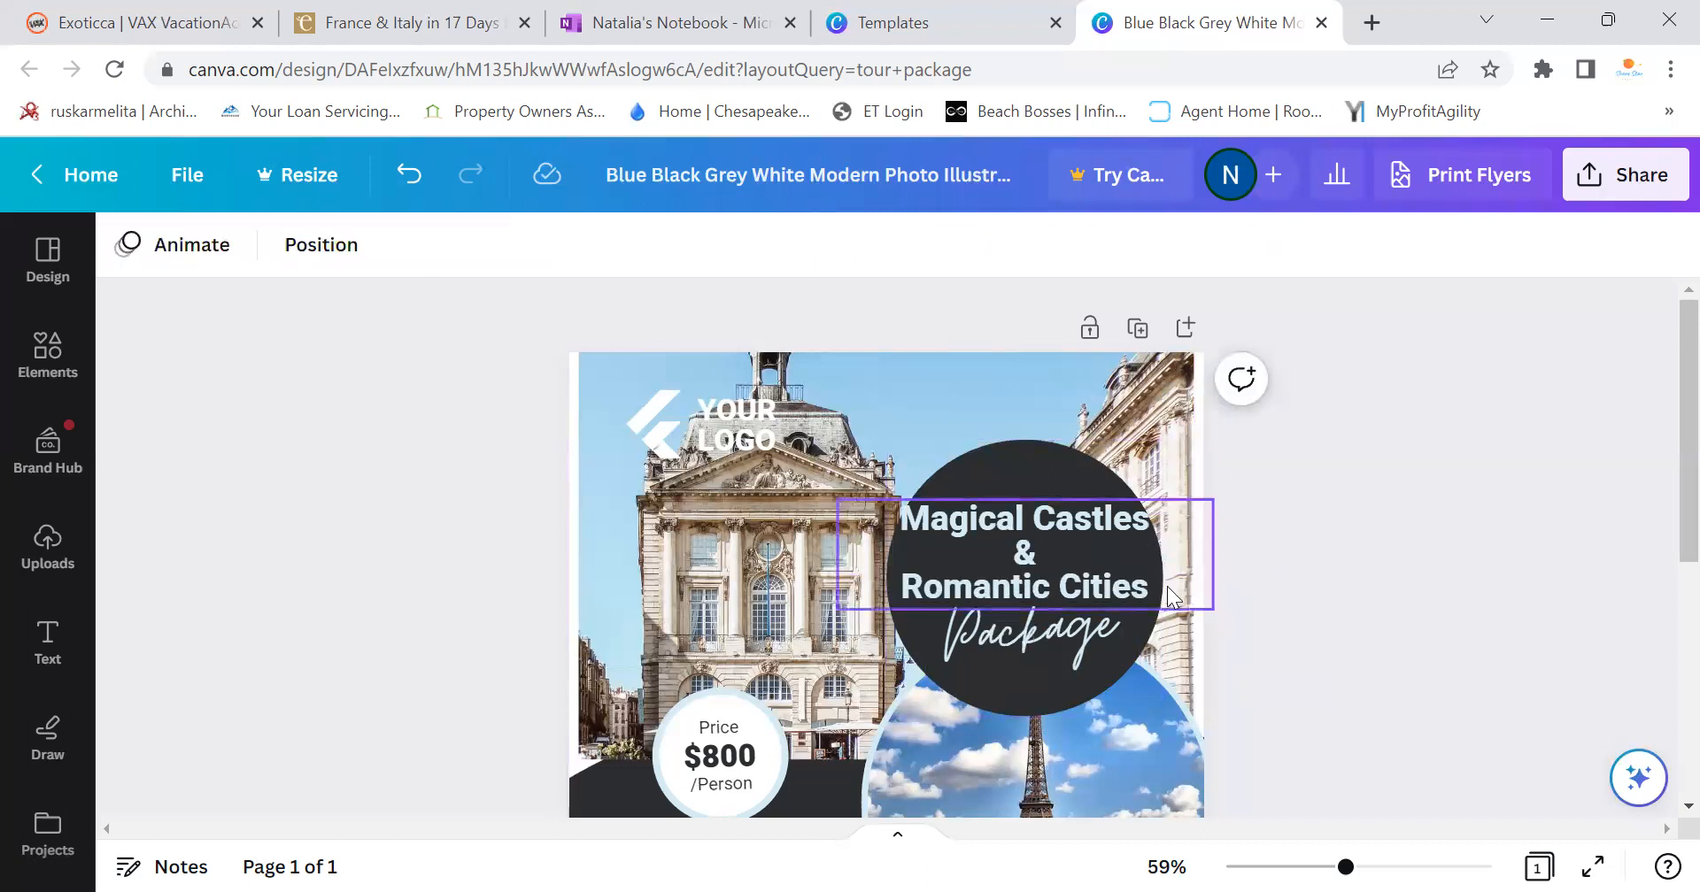
{"action": "left_click", "coordinate": [1084, 533]}
{"action": "left_click_drag", "start_coordinate": [1086, 533], "coordinate": [1091, 536]}
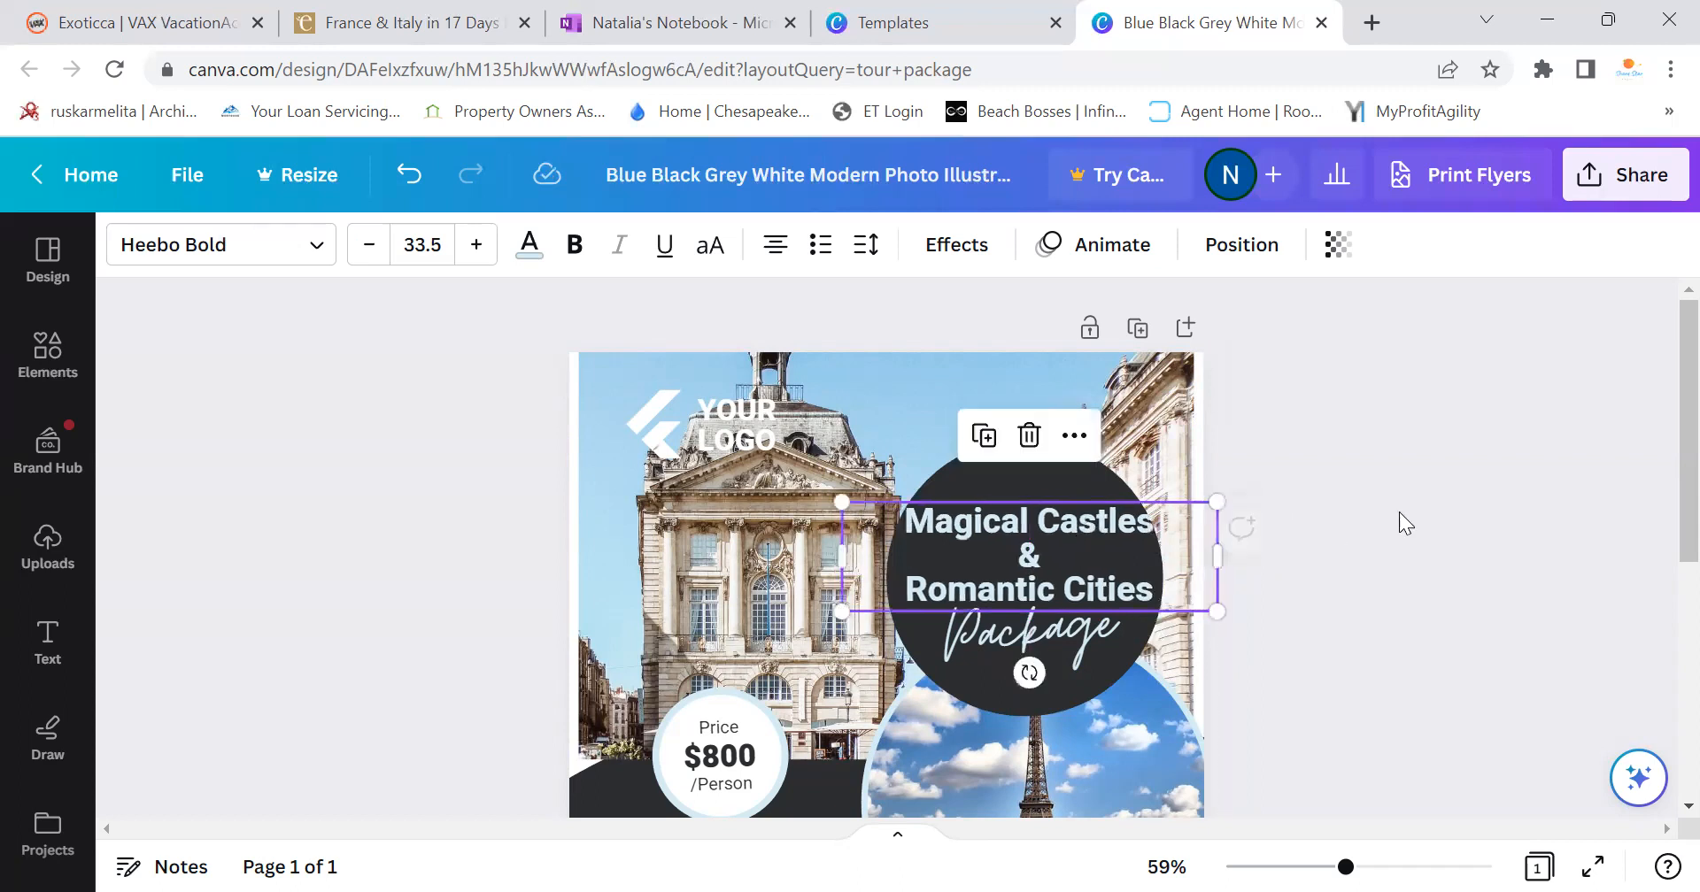
{"action": "left_click", "coordinate": [1445, 537]}
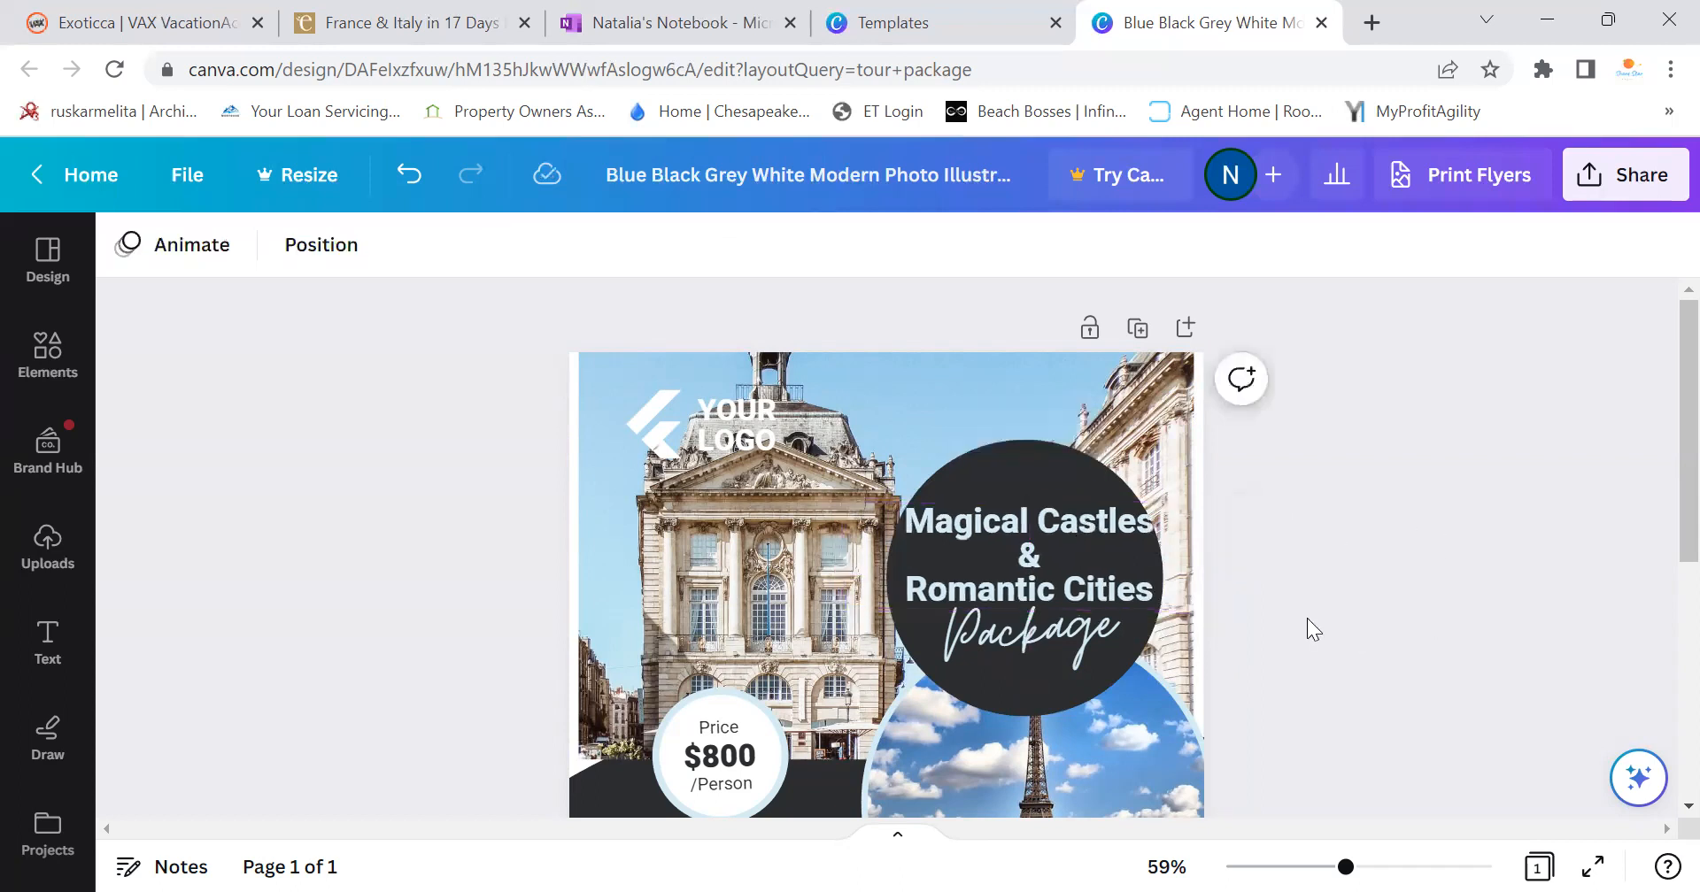
Centre the heading on the dark circle and delete the YOUR LOGO text and logo graphic
{"action": "left_click", "coordinate": [1073, 556]}
{"action": "left_click_drag", "start_coordinate": [1071, 555], "coordinate": [1070, 555]}
{"action": "left_click", "coordinate": [1428, 563]}
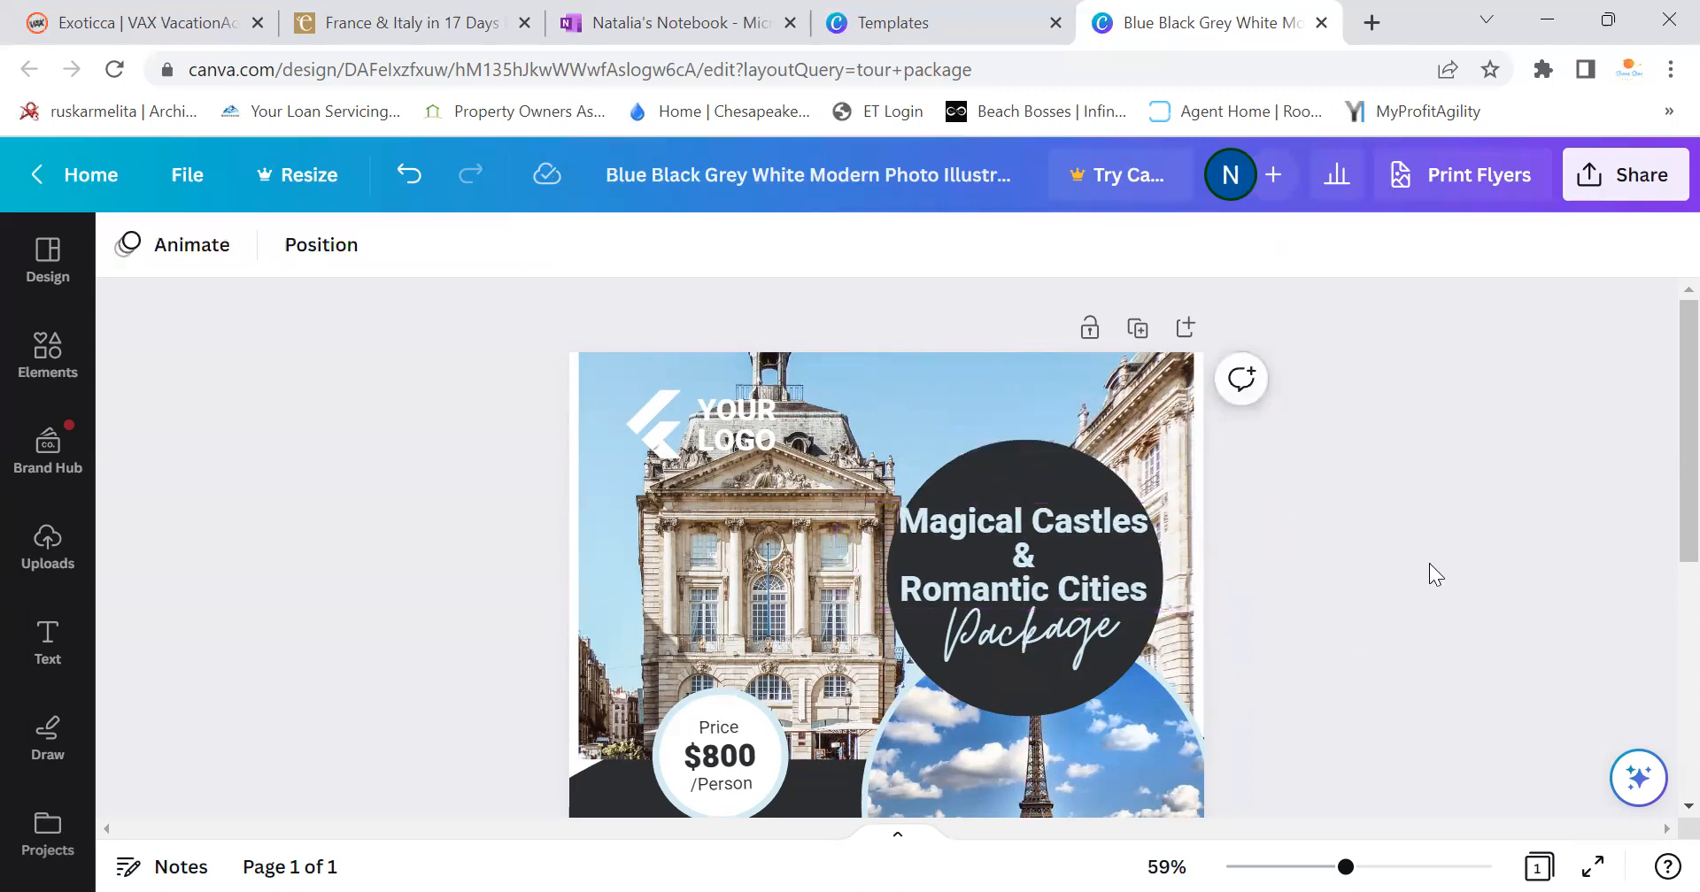
{"action": "left_click", "coordinate": [744, 416]}
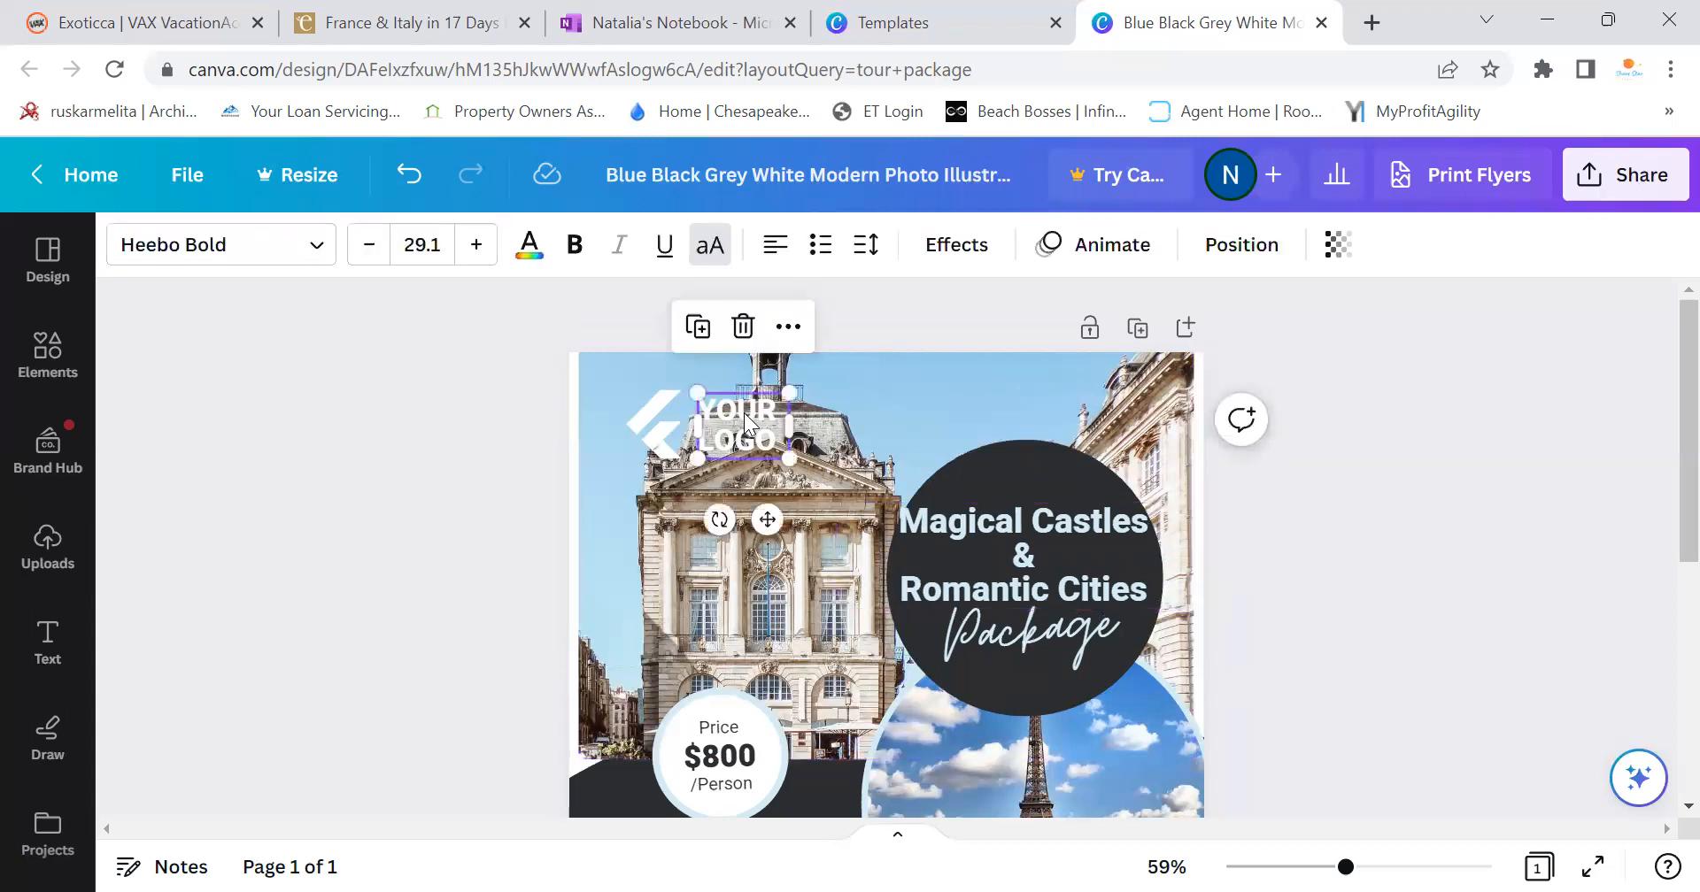
{"action": "left_click", "coordinate": [742, 327]}
{"action": "left_click", "coordinate": [655, 326]}
{"action": "scroll", "coordinate": [777, 494], "scroll_direction": "down", "scroll_amount": 3}
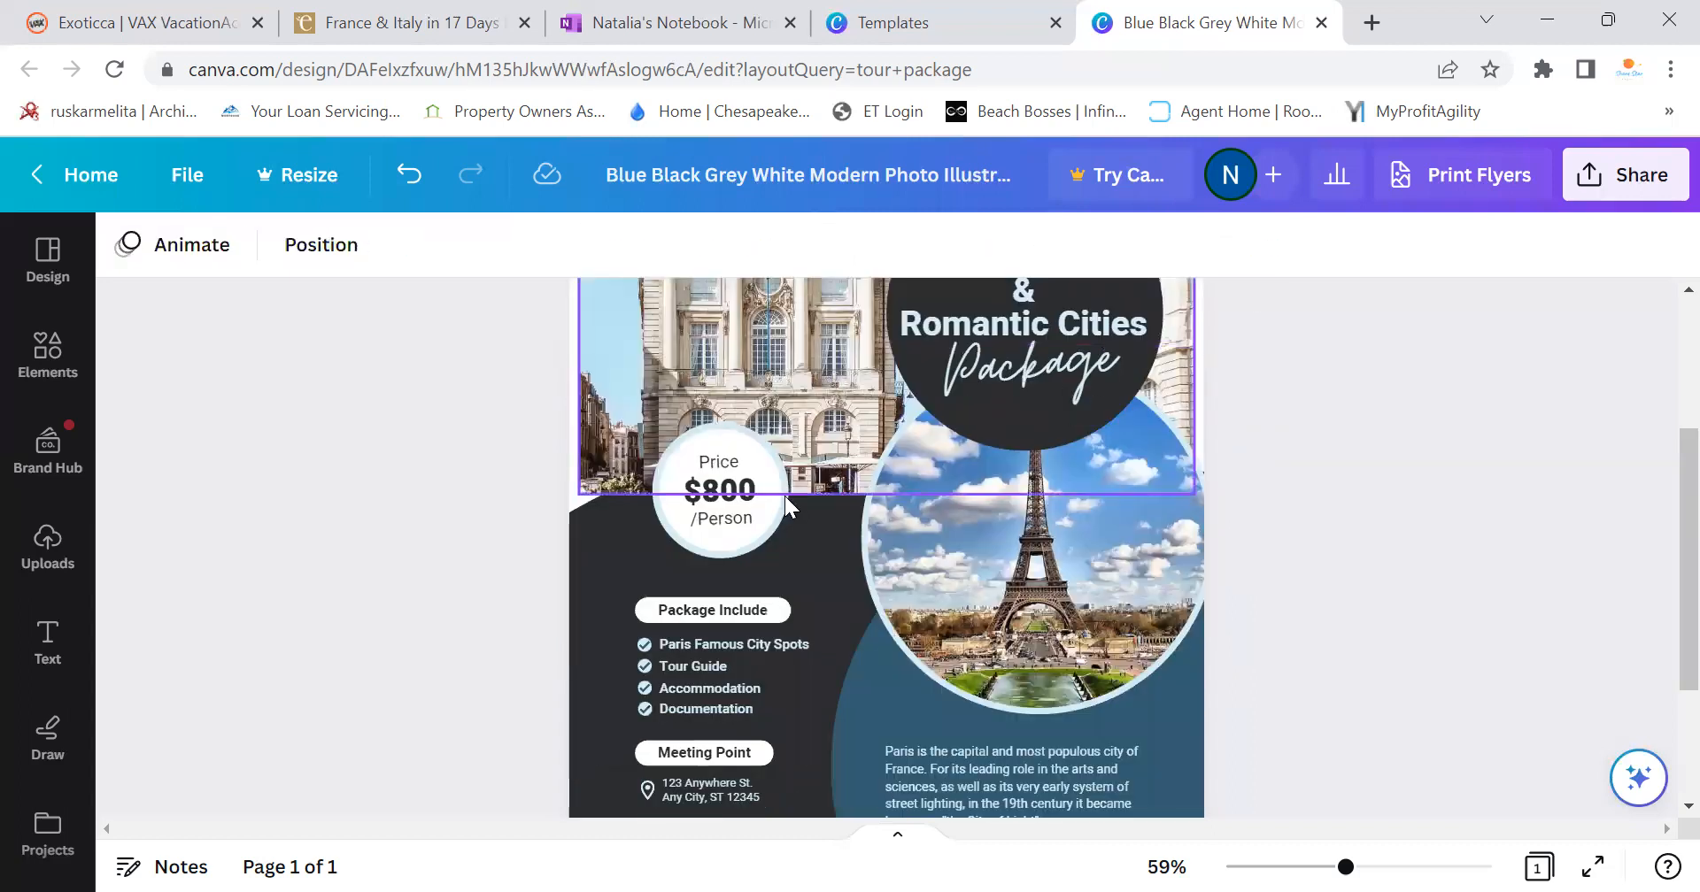
Download the Exoticca Eiffel Tower tour photo as 330322.jpeg into Italy & France
{"action": "left_click", "coordinate": [416, 22]}
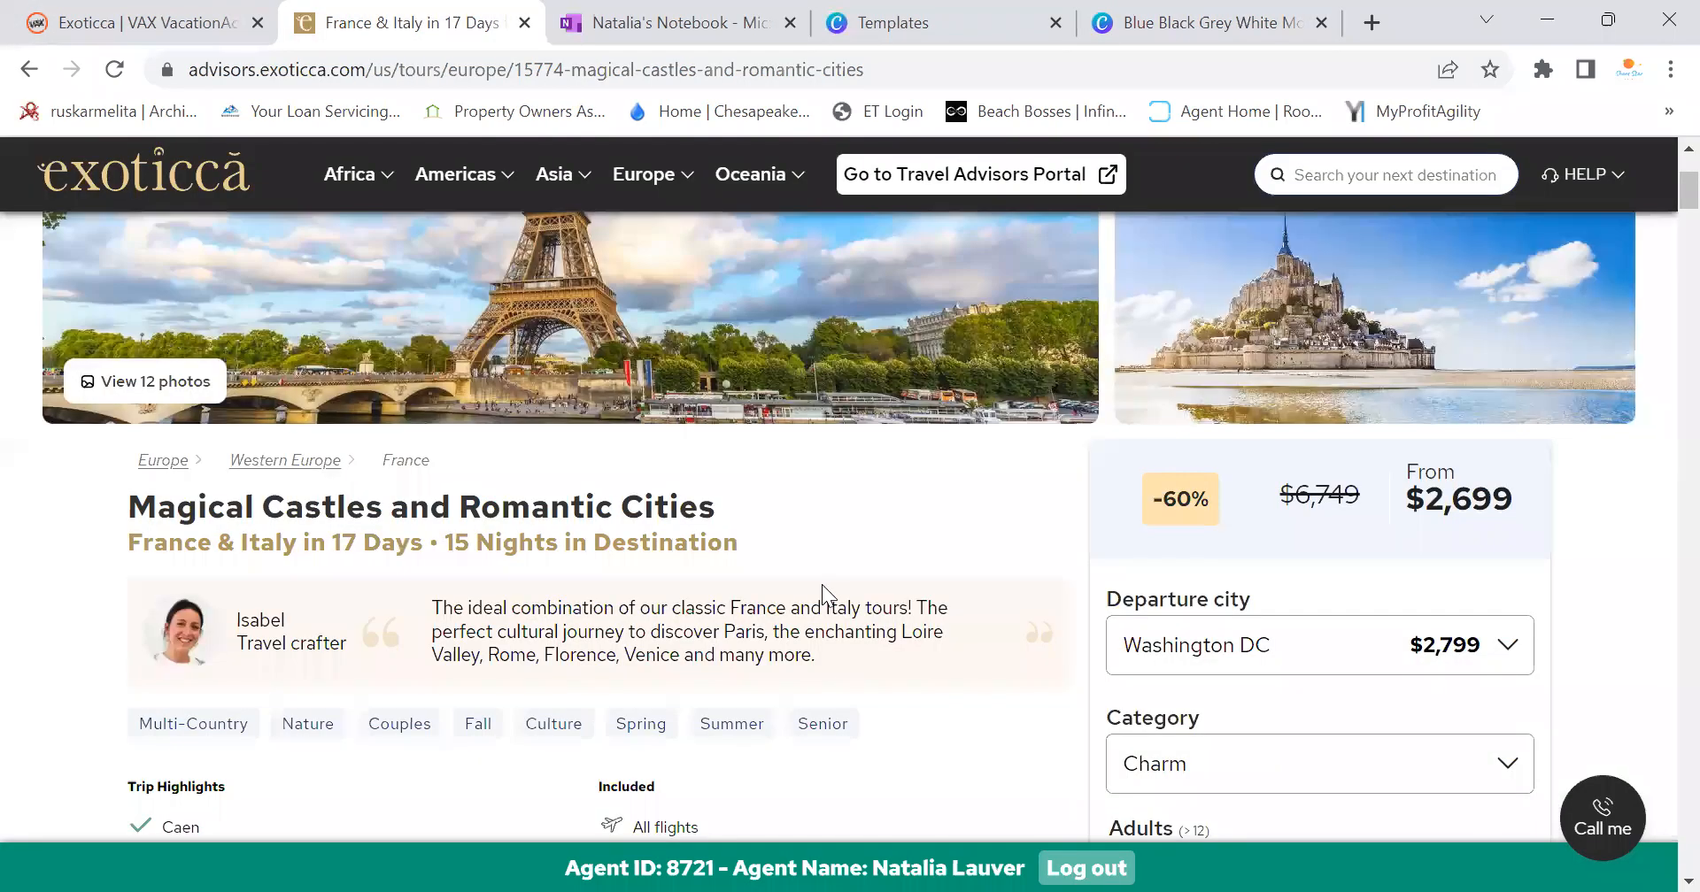
{"action": "scroll", "coordinate": [821, 585], "scroll_direction": "up", "scroll_amount": 4}
{"action": "right_click", "coordinate": [692, 440]}
{"action": "left_click", "coordinate": [760, 501]}
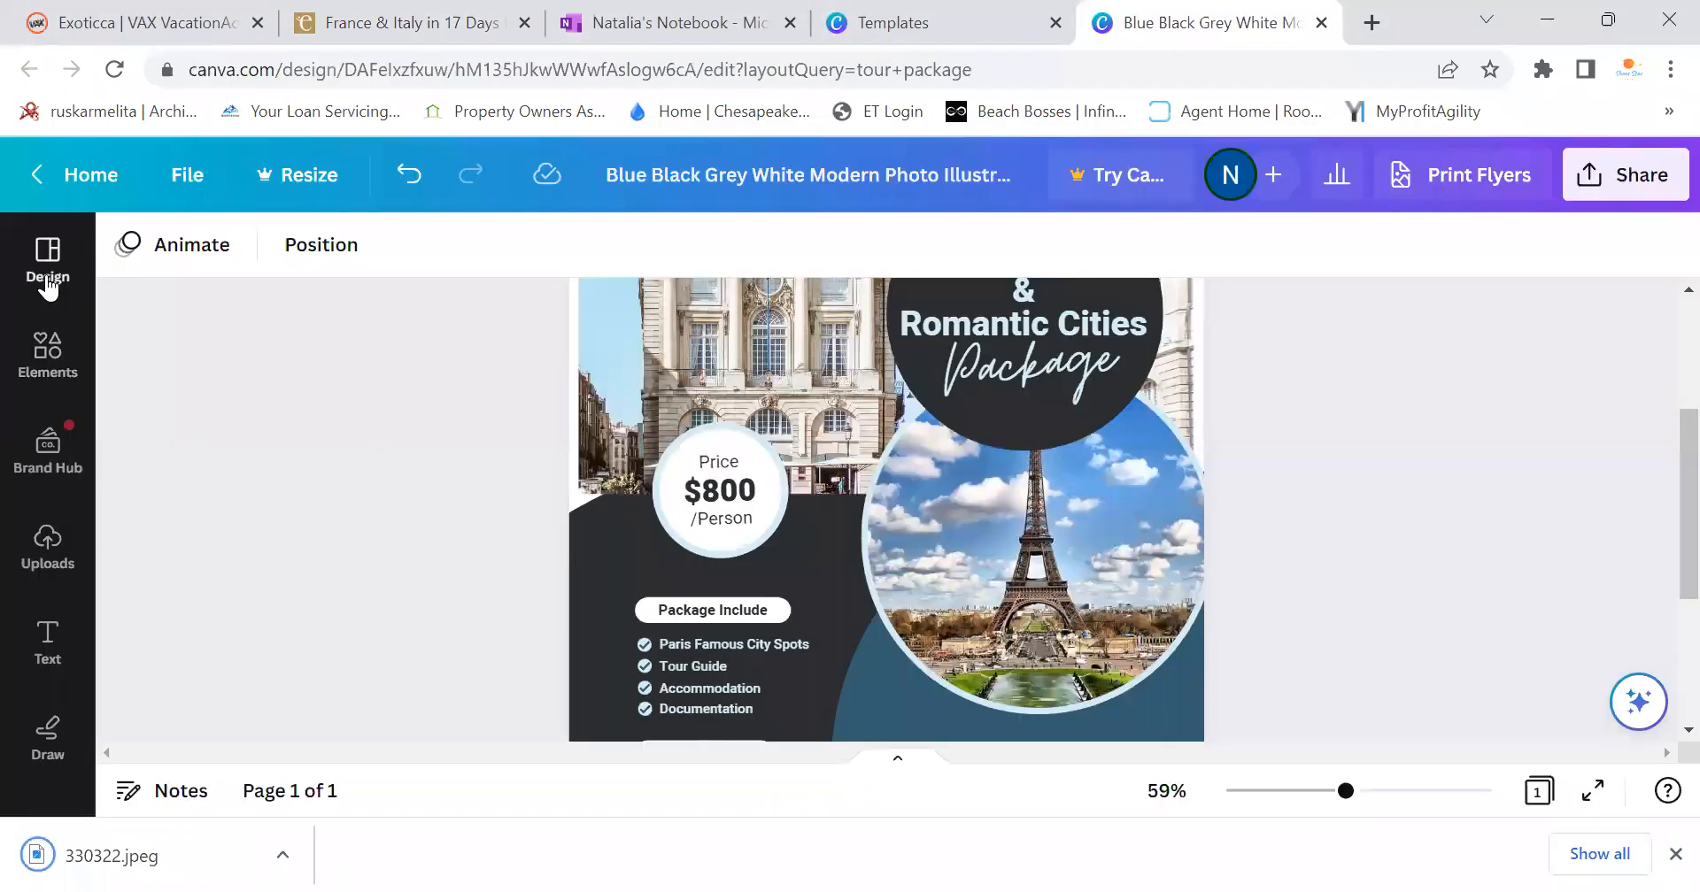
{"action": "left_click", "coordinate": [46, 282]}
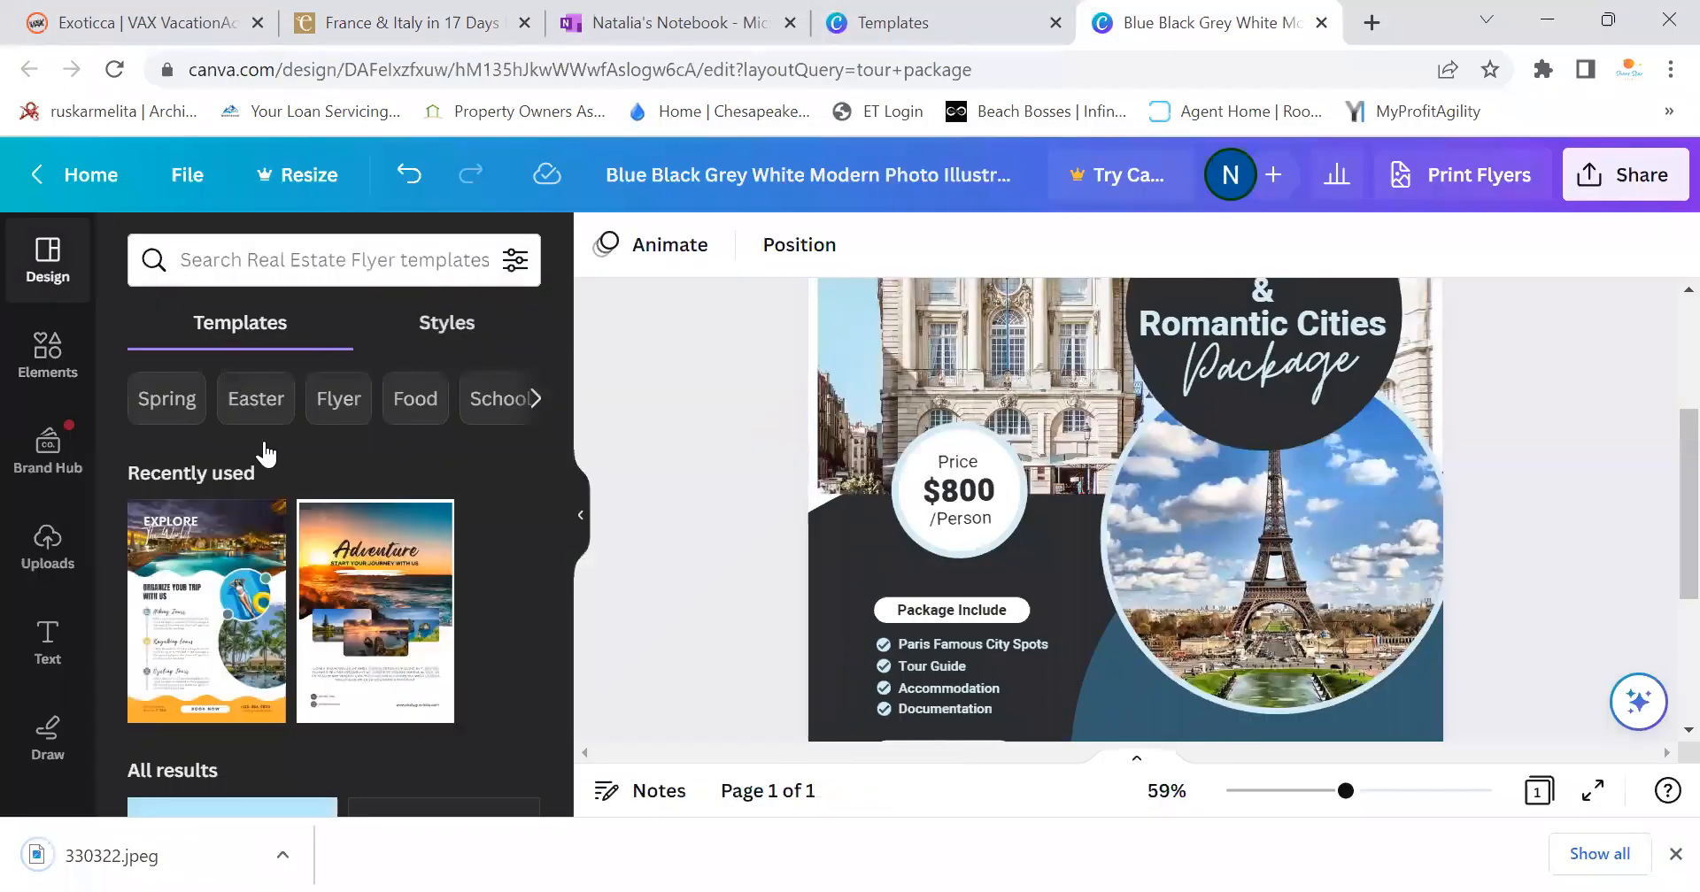
Upload 330322 from Pictures > Italy & France to Canva
{"action": "left_click", "coordinate": [48, 545]}
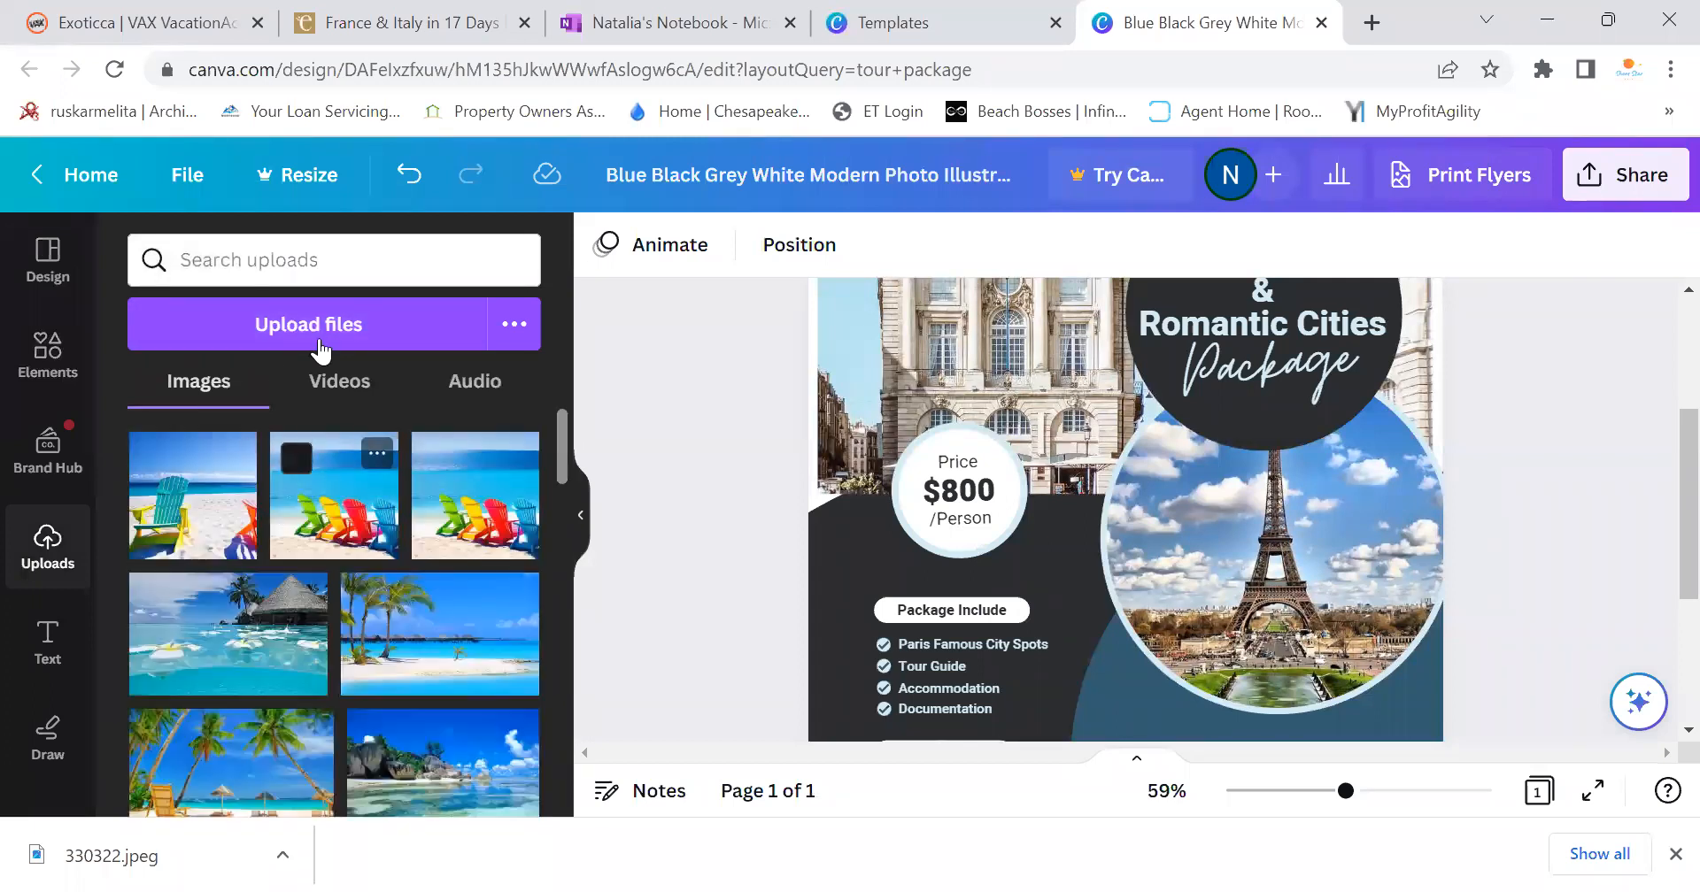
{"action": "left_click", "coordinate": [317, 336]}
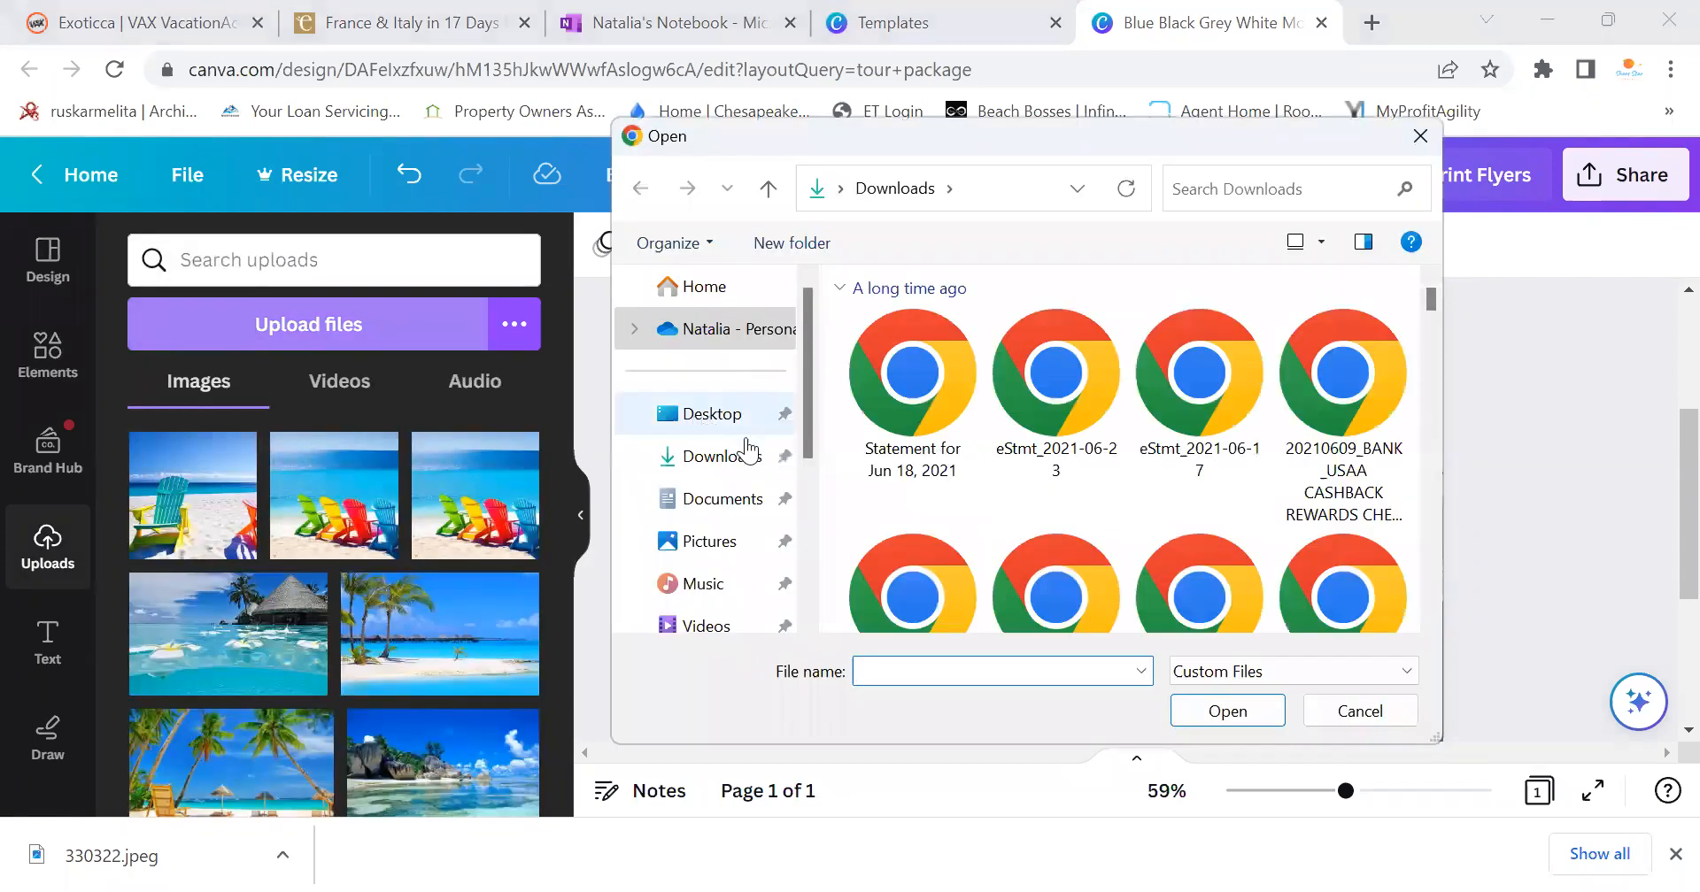
{"action": "left_click", "coordinate": [685, 455]}
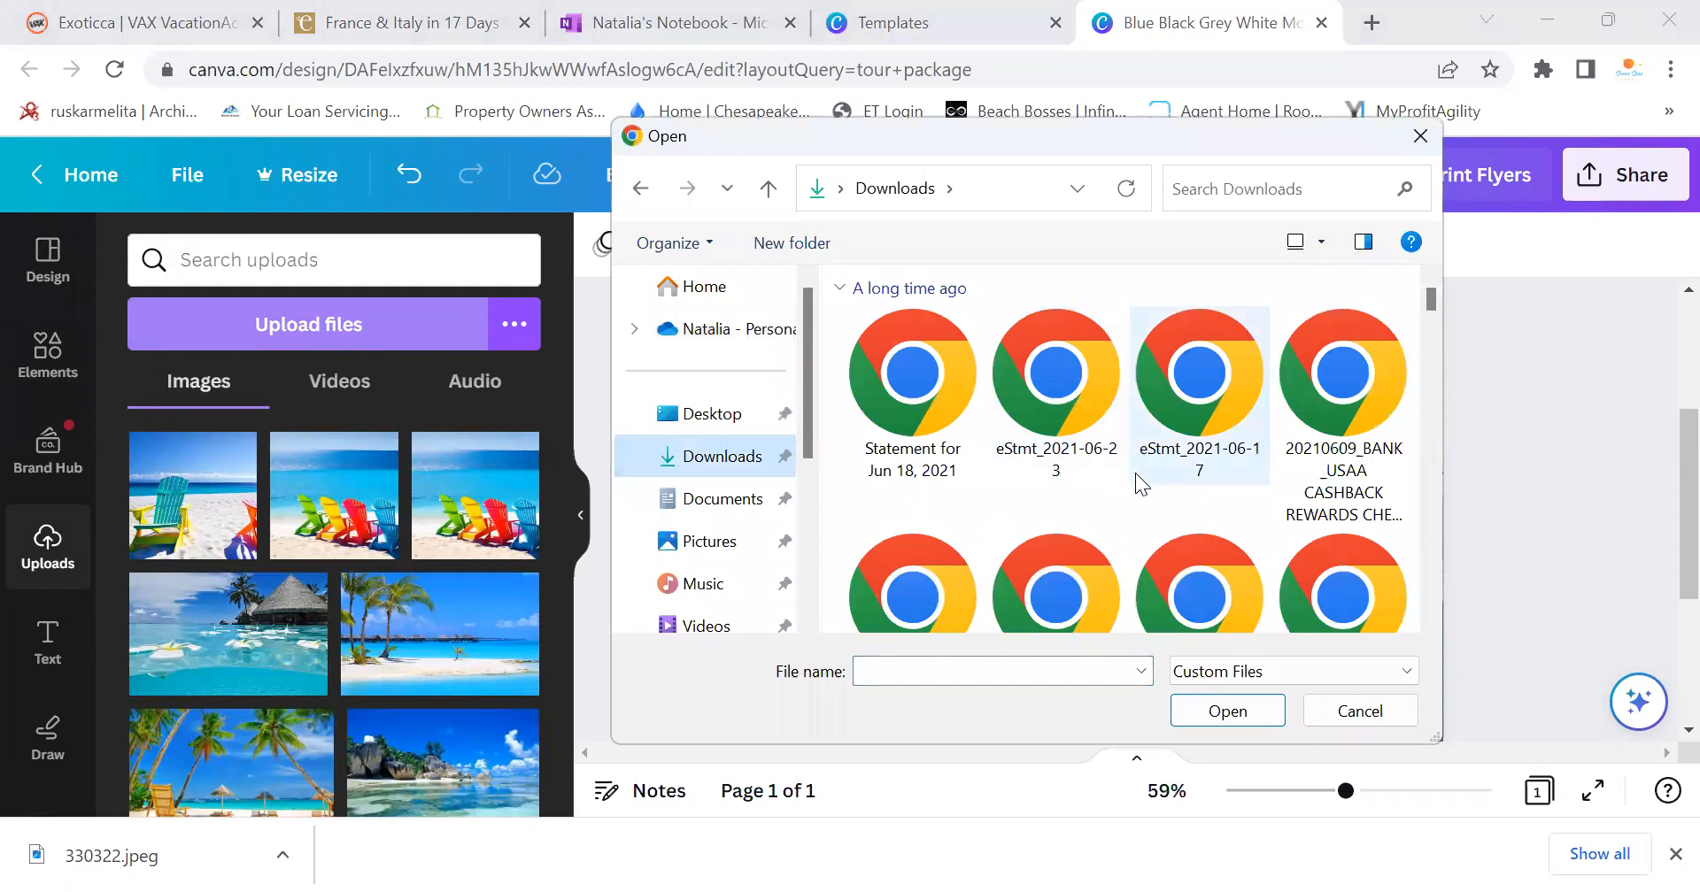
{"action": "left_click", "coordinate": [691, 500]}
{"action": "left_click", "coordinate": [701, 540]}
{"action": "scroll", "coordinate": [1293, 501], "scroll_direction": "down", "scroll_amount": 1}
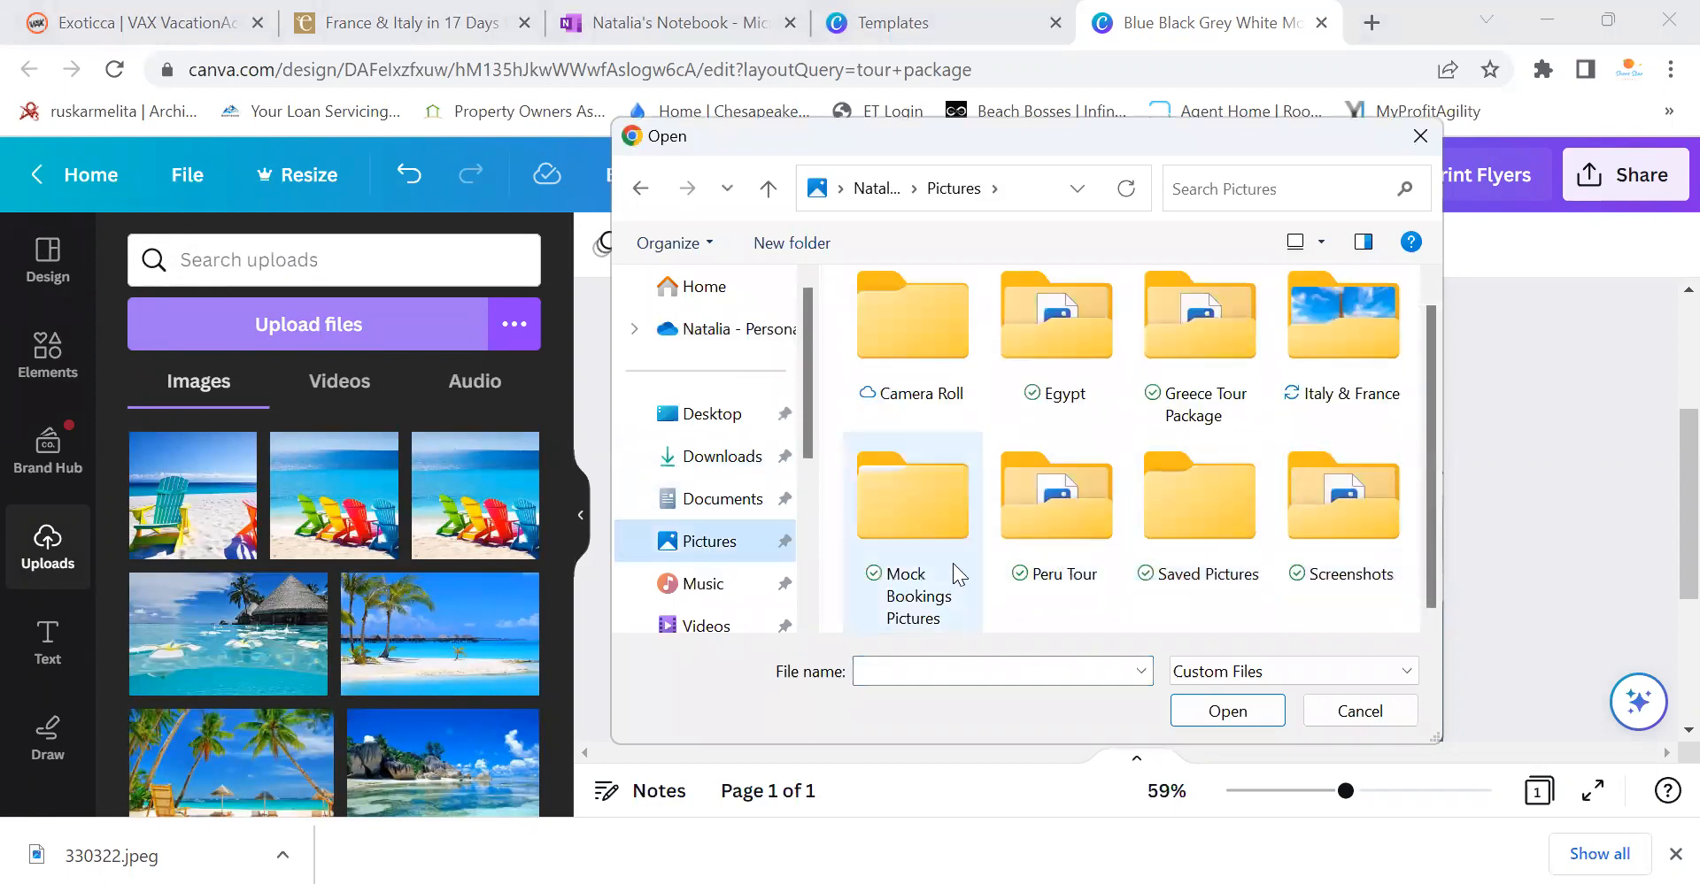
{"action": "double_click", "coordinate": [1335, 359]}
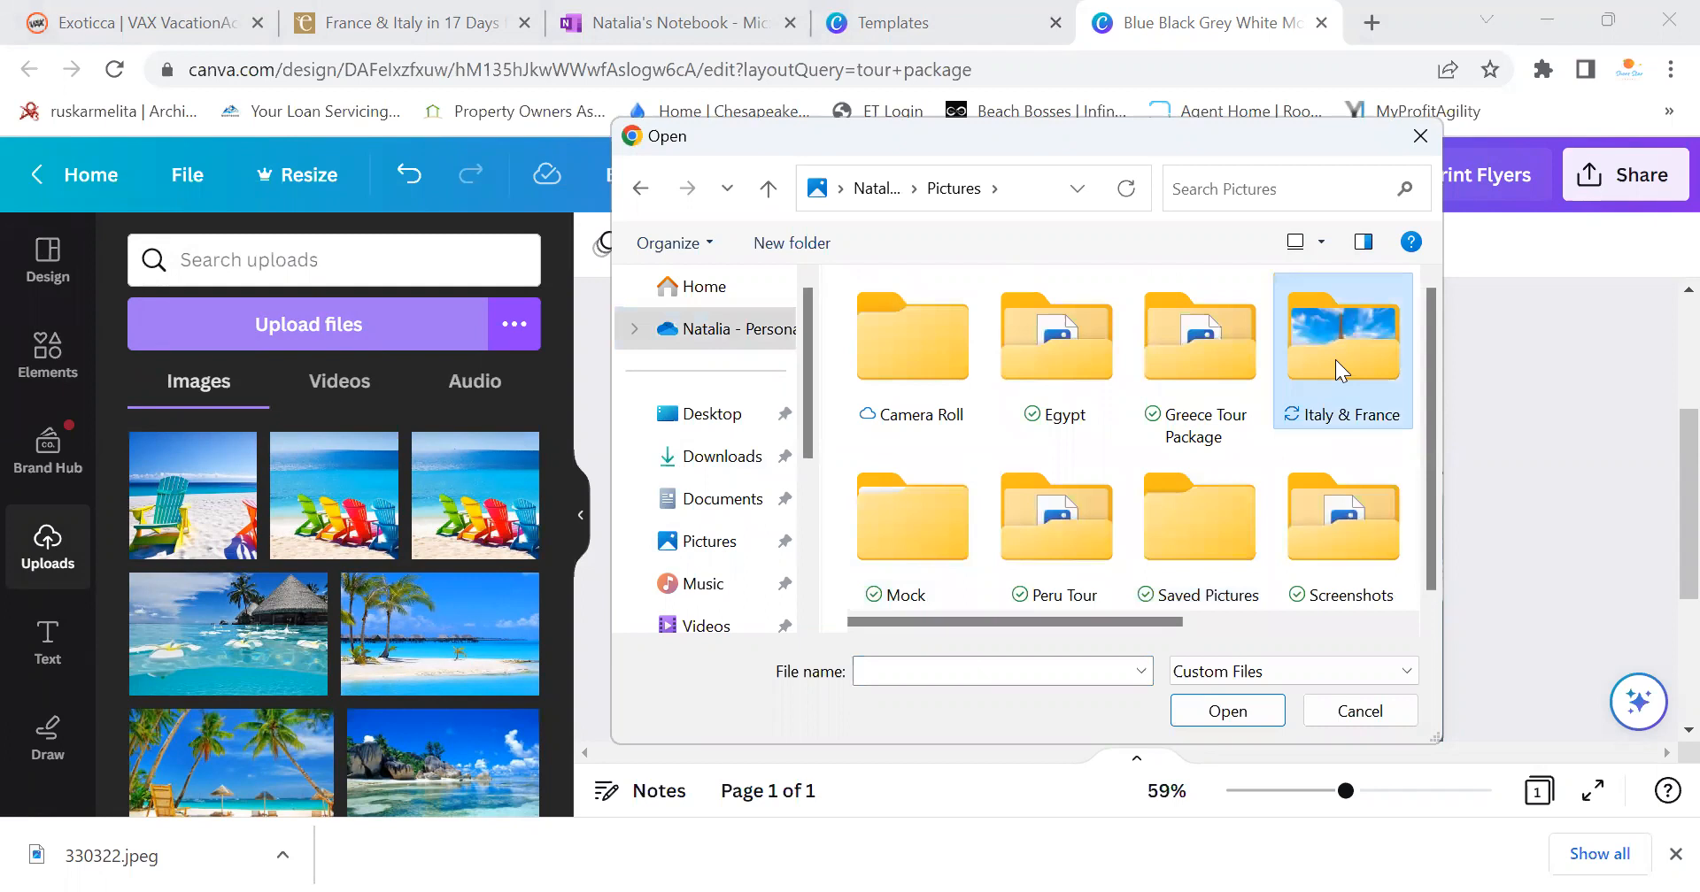
{"action": "left_click", "coordinate": [922, 381]}
{"action": "left_click", "coordinate": [1208, 711]}
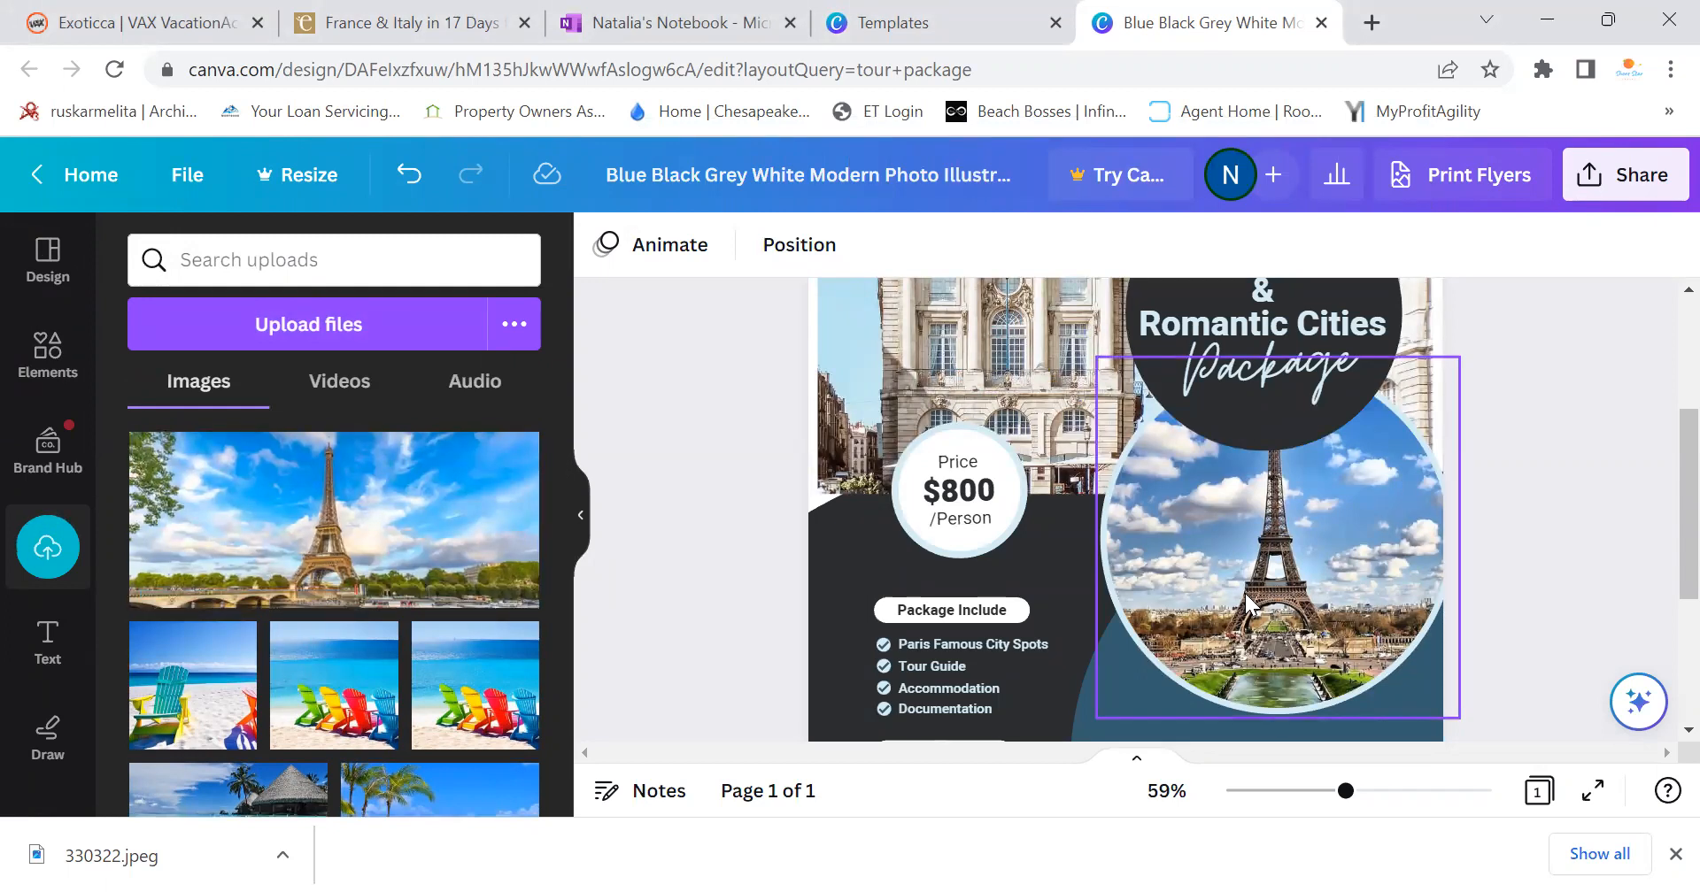
Drop the uploaded Eiffel Tower photo into the flyer's round frame
{"action": "left_click_drag", "start_coordinate": [1305, 545], "coordinate": [1268, 589]}
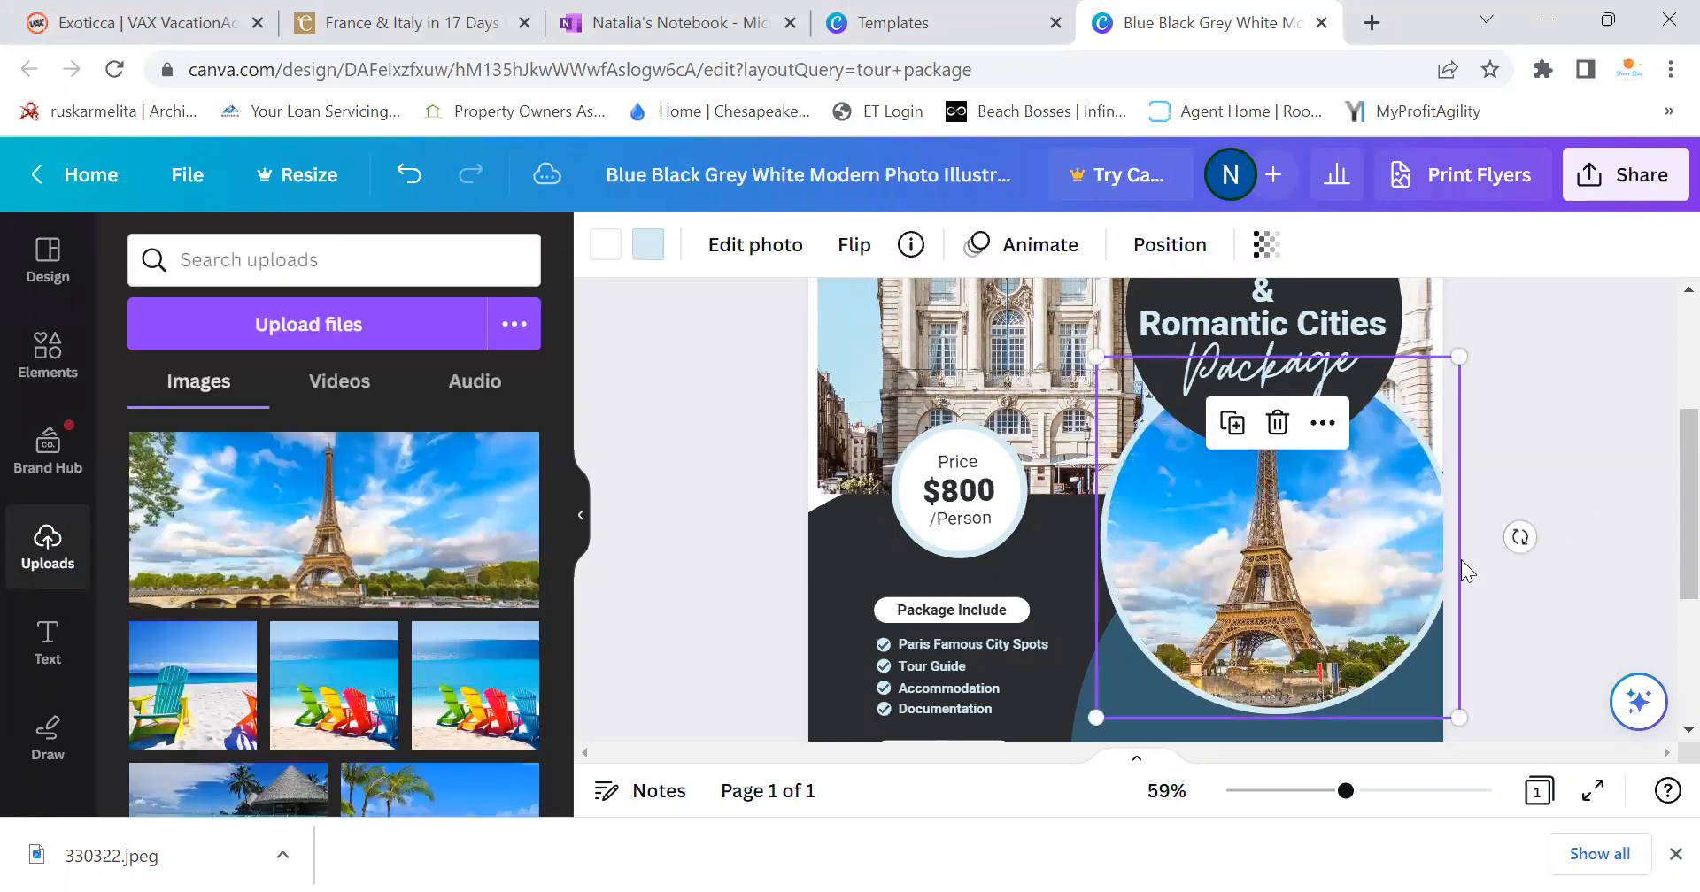
{"action": "left_click", "coordinate": [1526, 412]}
{"action": "scroll", "coordinate": [1526, 412], "scroll_direction": "up", "scroll_amount": 3}
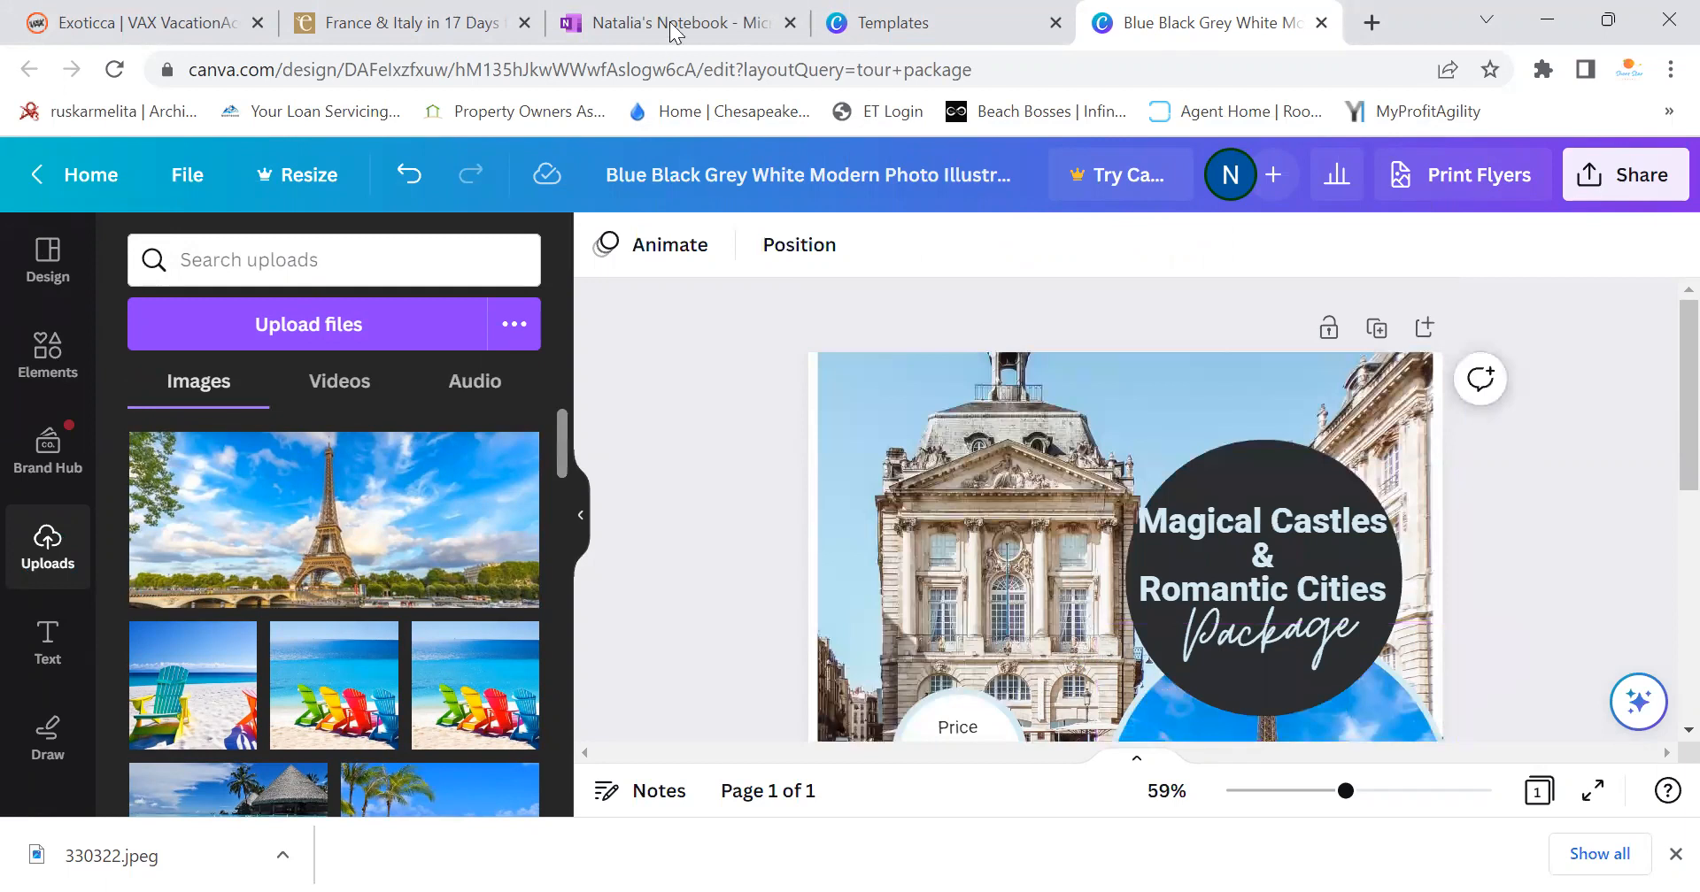
Scroll the Exoticca itinerary down to the 6th Day Mont Saint Michel photo
{"action": "left_click", "coordinate": [412, 23]}
{"action": "scroll", "coordinate": [759, 485], "scroll_direction": "down", "scroll_amount": 15}
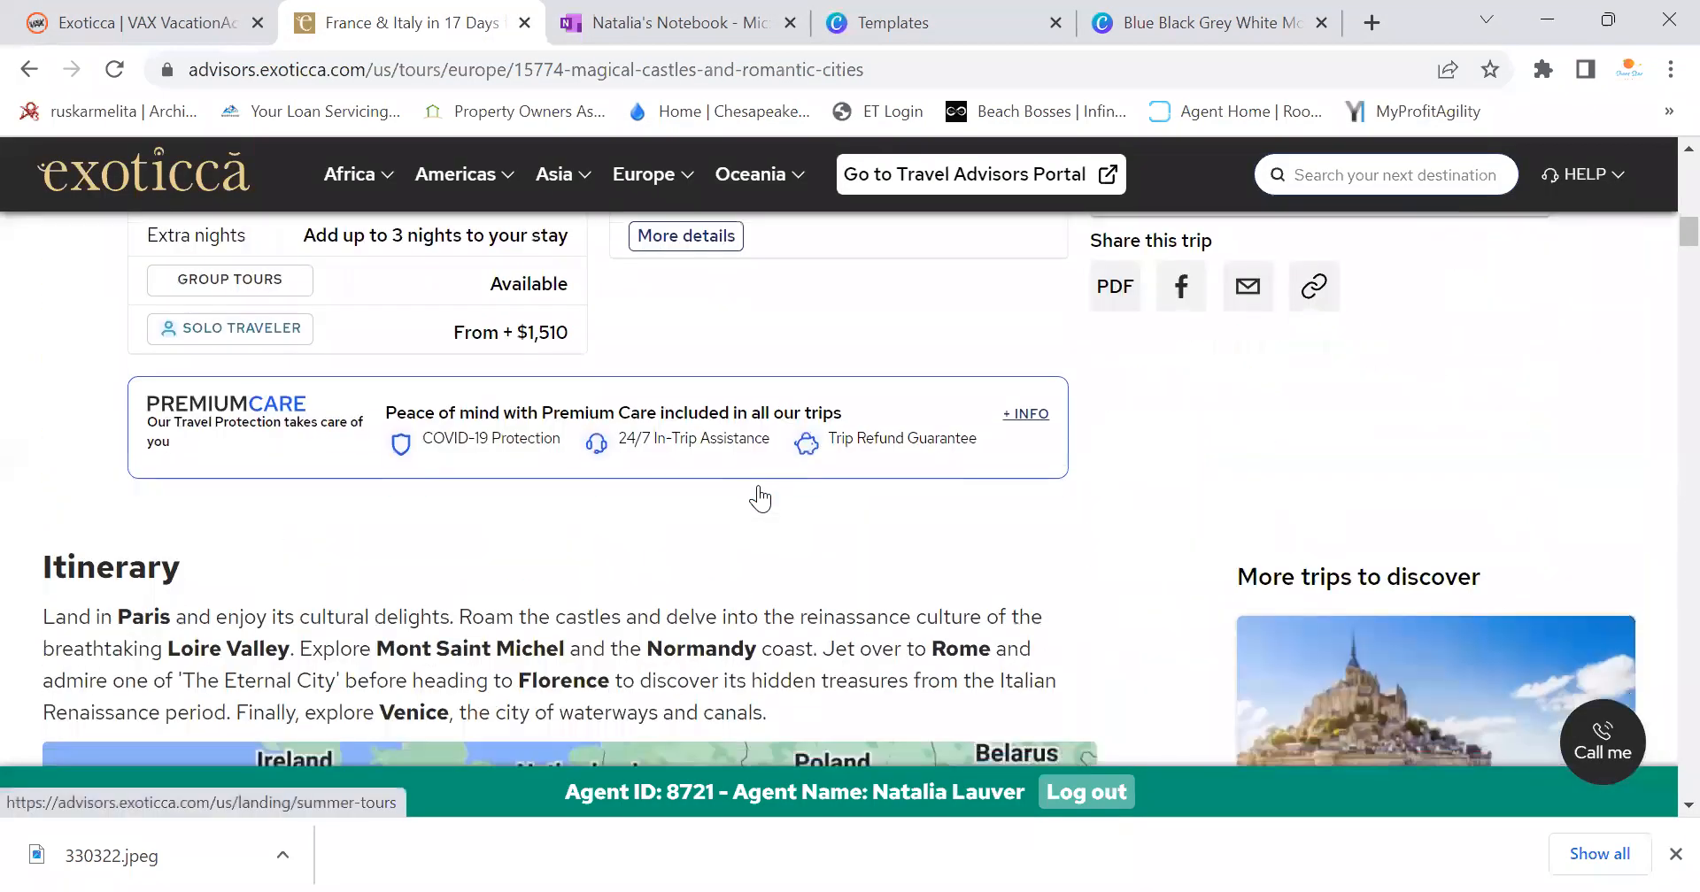
{"action": "scroll", "coordinate": [757, 518], "scroll_direction": "down", "scroll_amount": 7}
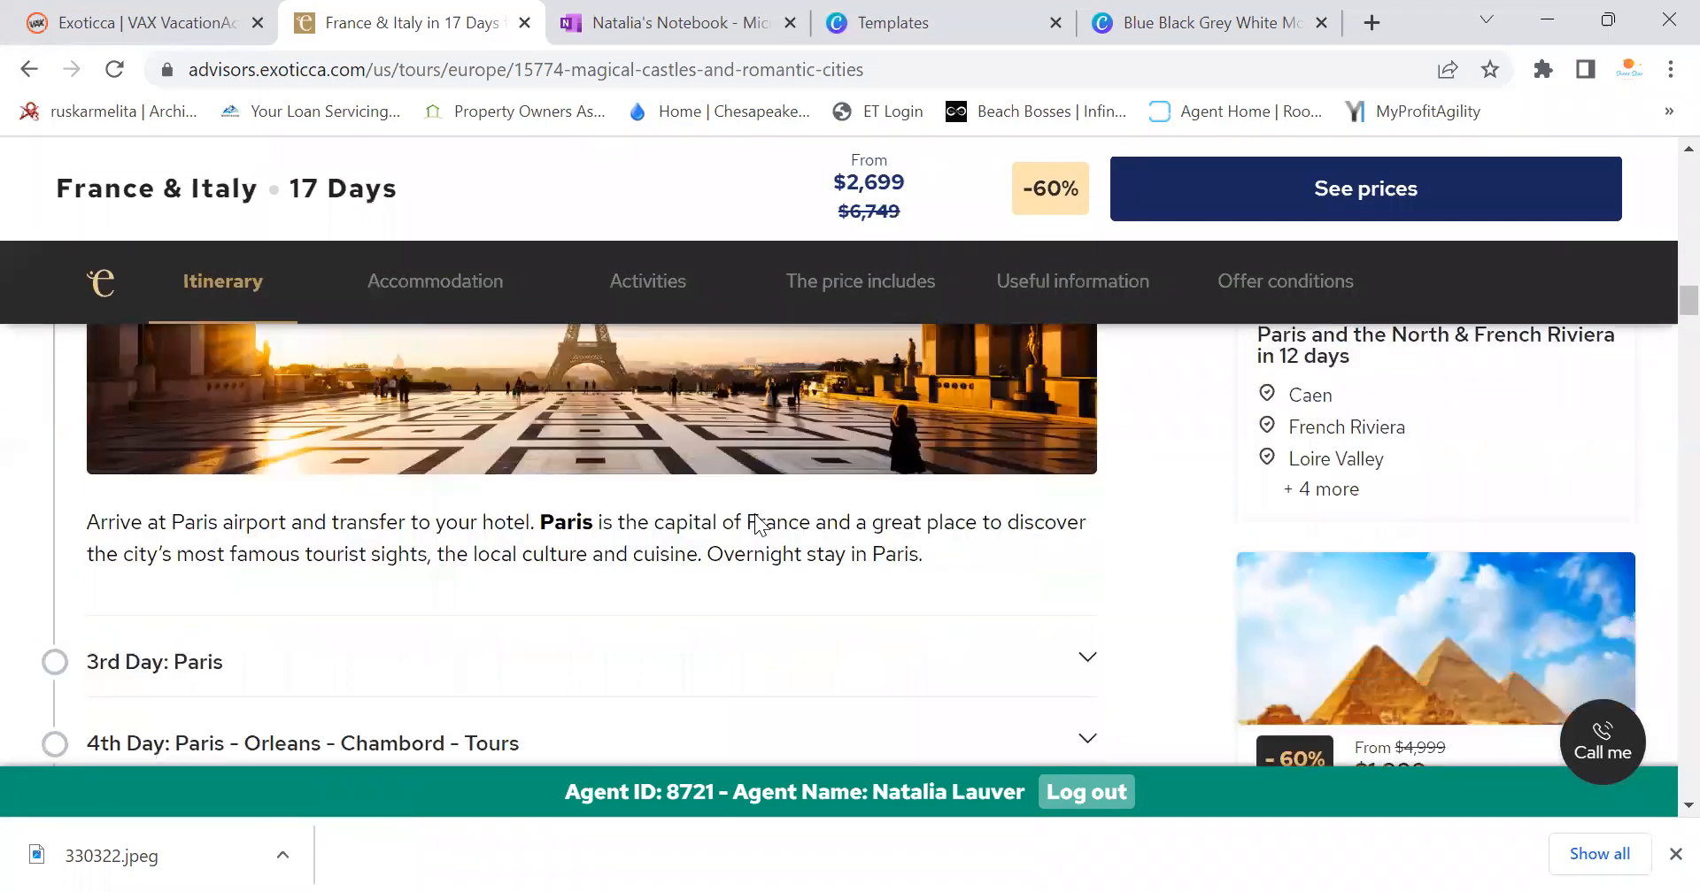
{"action": "left_click", "coordinate": [674, 396]}
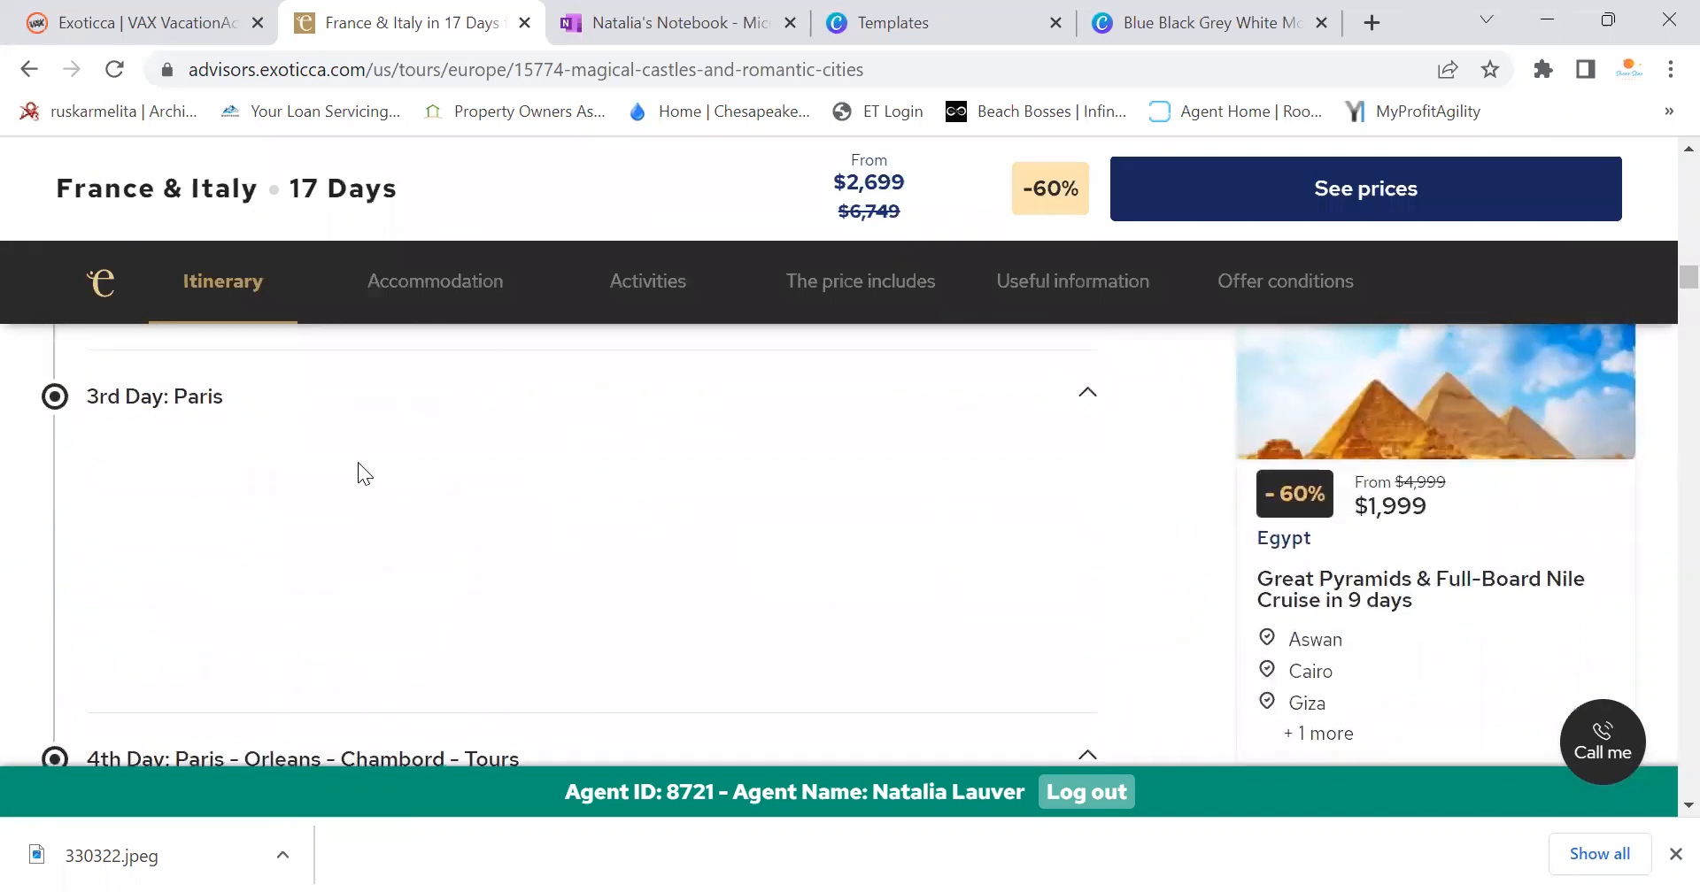
{"action": "scroll", "coordinate": [585, 501], "scroll_direction": "down", "scroll_amount": 6}
{"action": "scroll", "coordinate": [644, 549], "scroll_direction": "down", "scroll_amount": 15}
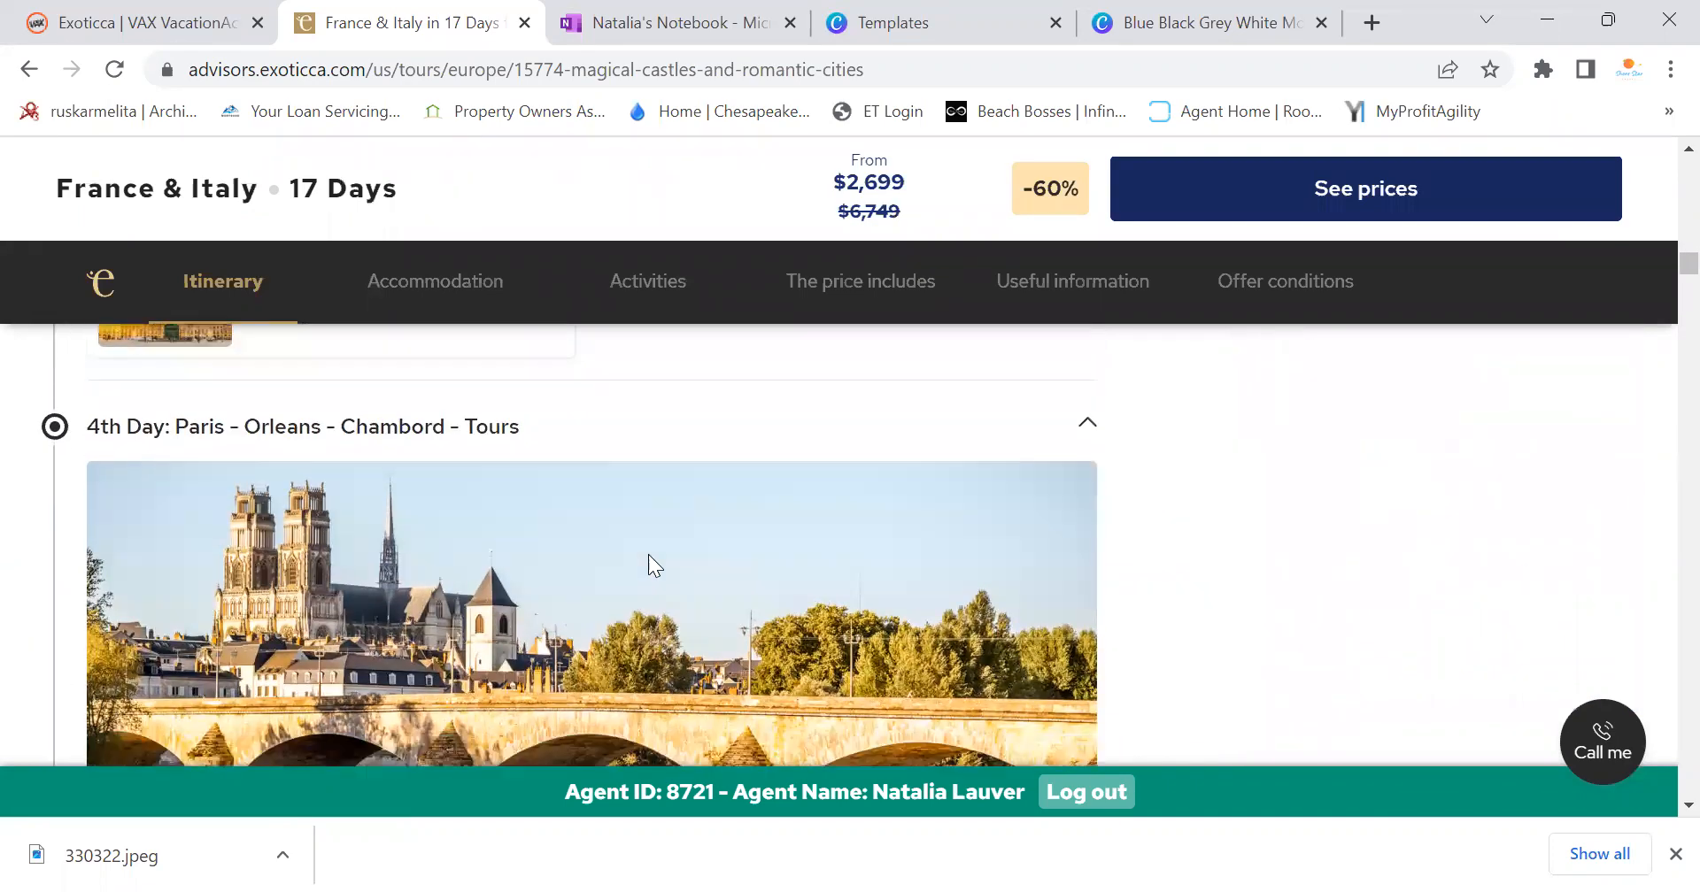
{"action": "scroll", "coordinate": [642, 545], "scroll_direction": "up", "scroll_amount": 6}
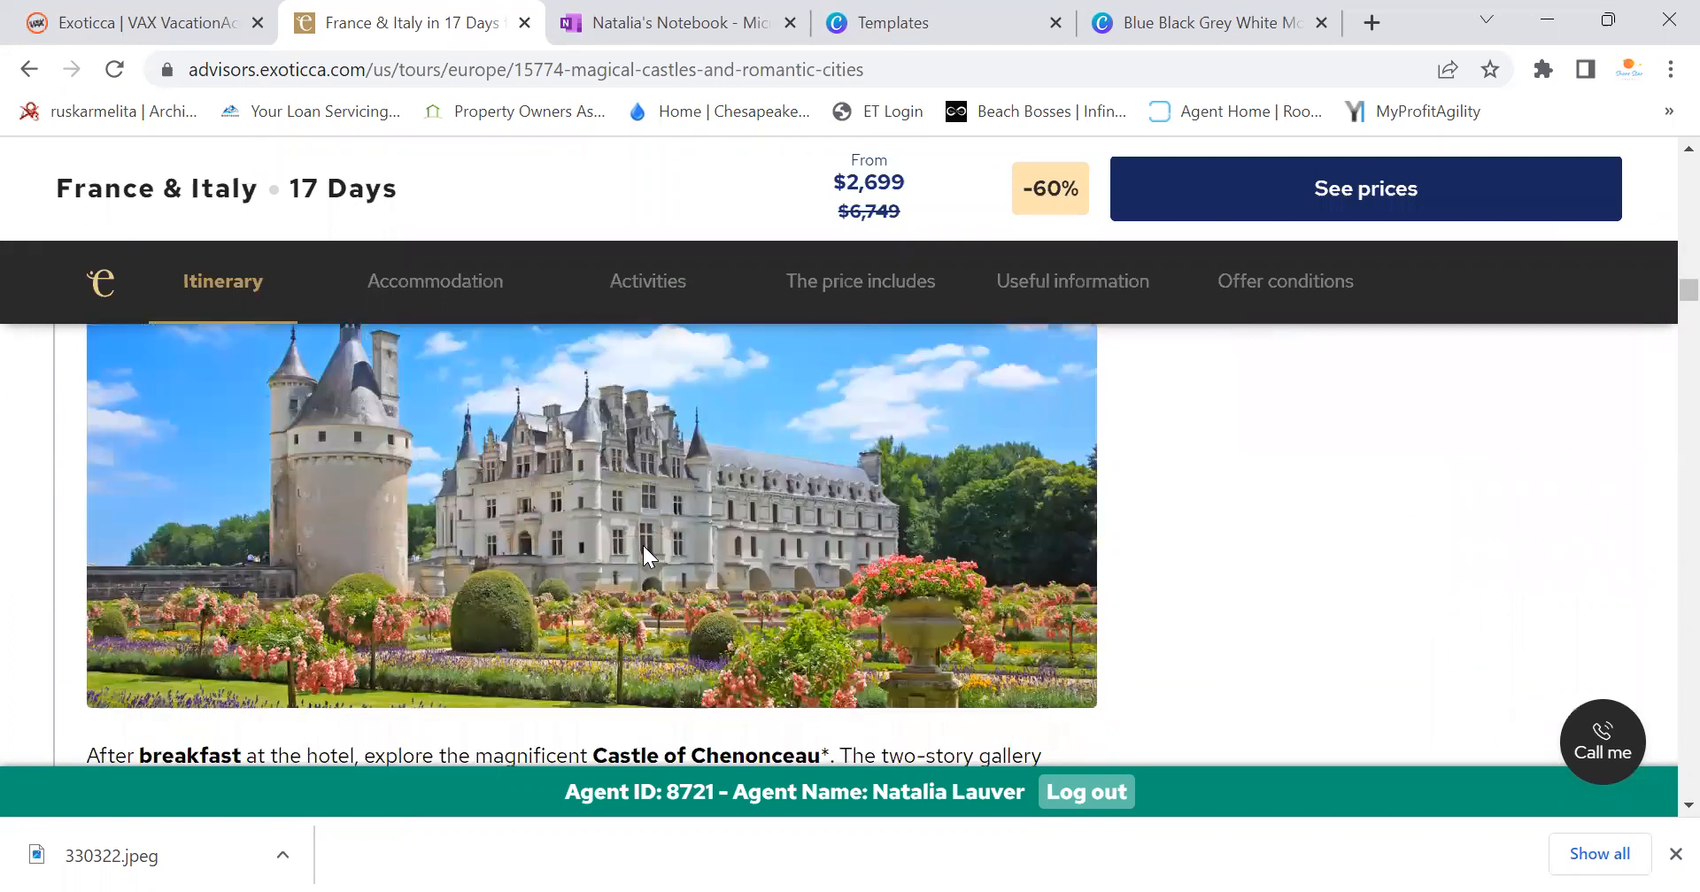
{"action": "left_click", "coordinate": [1135, 21]}
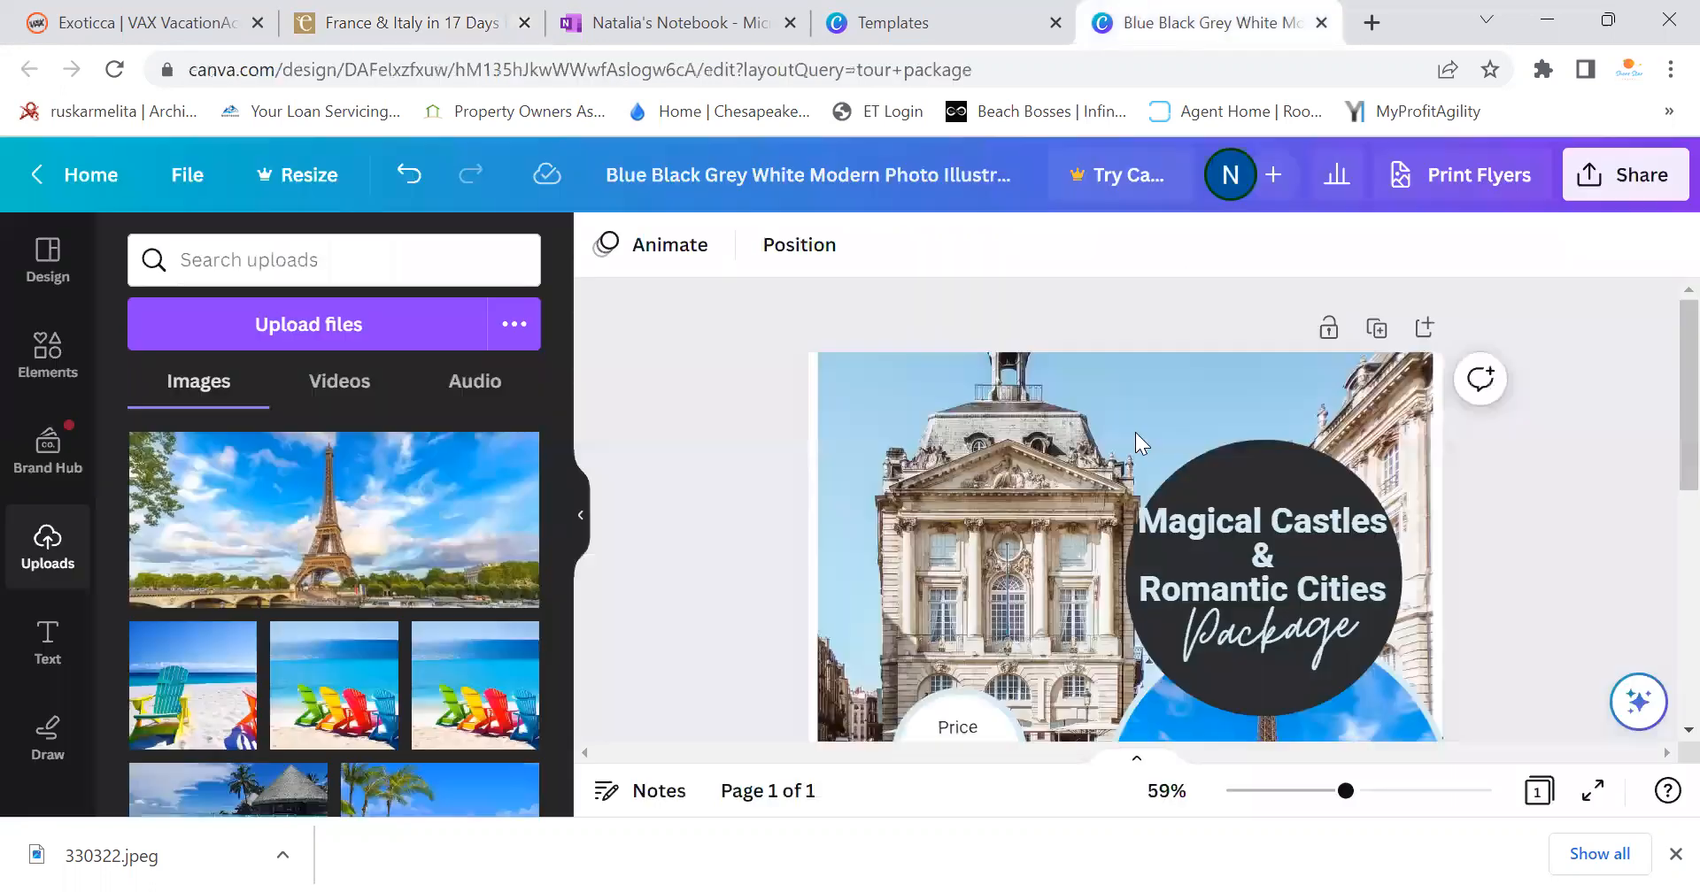
{"action": "left_click", "coordinate": [974, 17]}
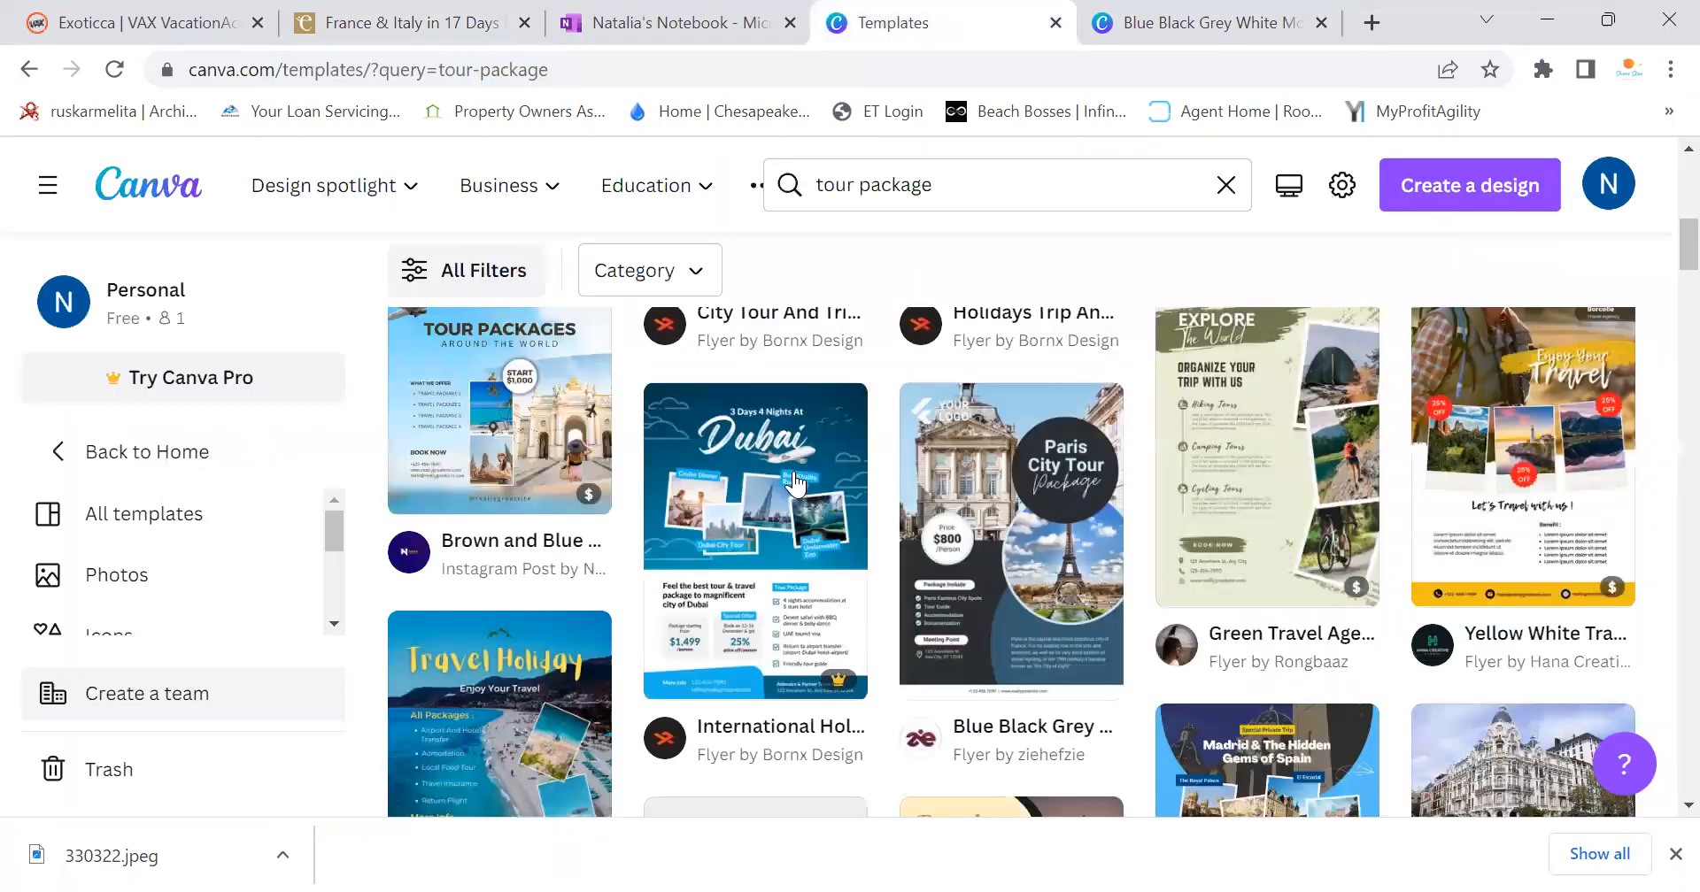
{"action": "key", "text": "ctrl+shift+Tab"}
{"action": "key", "text": "ctrl+shift+Tab"}
{"action": "scroll", "coordinate": [649, 529], "scroll_direction": "down", "scroll_amount": 9}
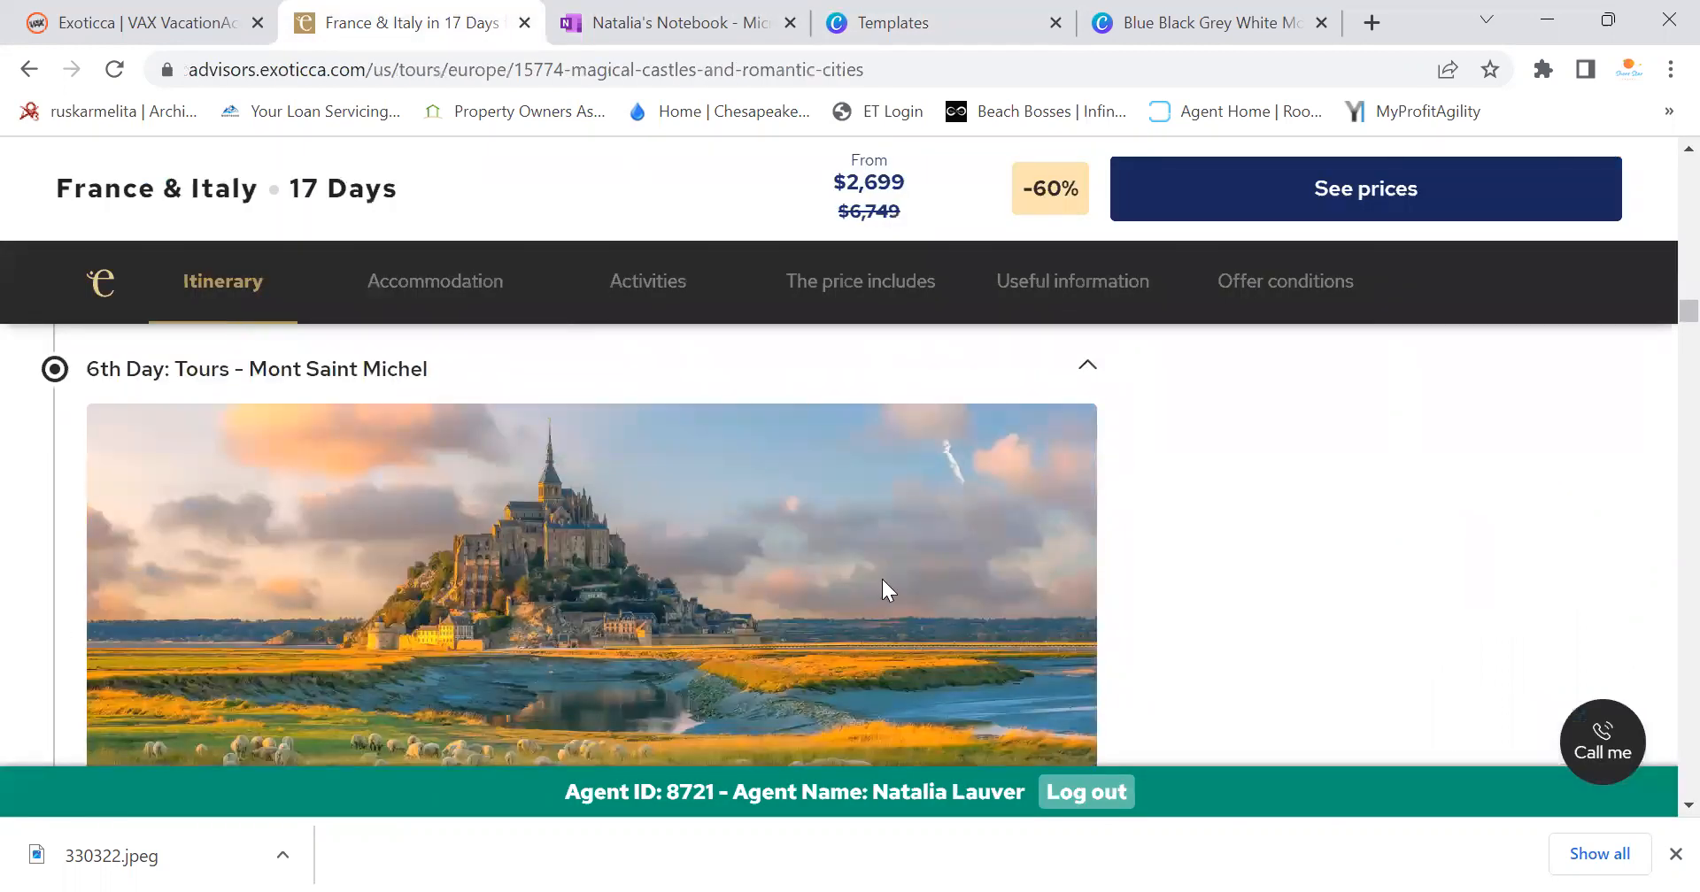
{"action": "scroll", "coordinate": [882, 584], "scroll_direction": "down", "scroll_amount": 4}
{"action": "scroll", "coordinate": [737, 494], "scroll_direction": "up", "scroll_amount": 4}
Save the Mont Saint Michel photo as i6_d.jpg in the Italy & France folder
{"action": "right_click", "coordinate": [611, 533]}
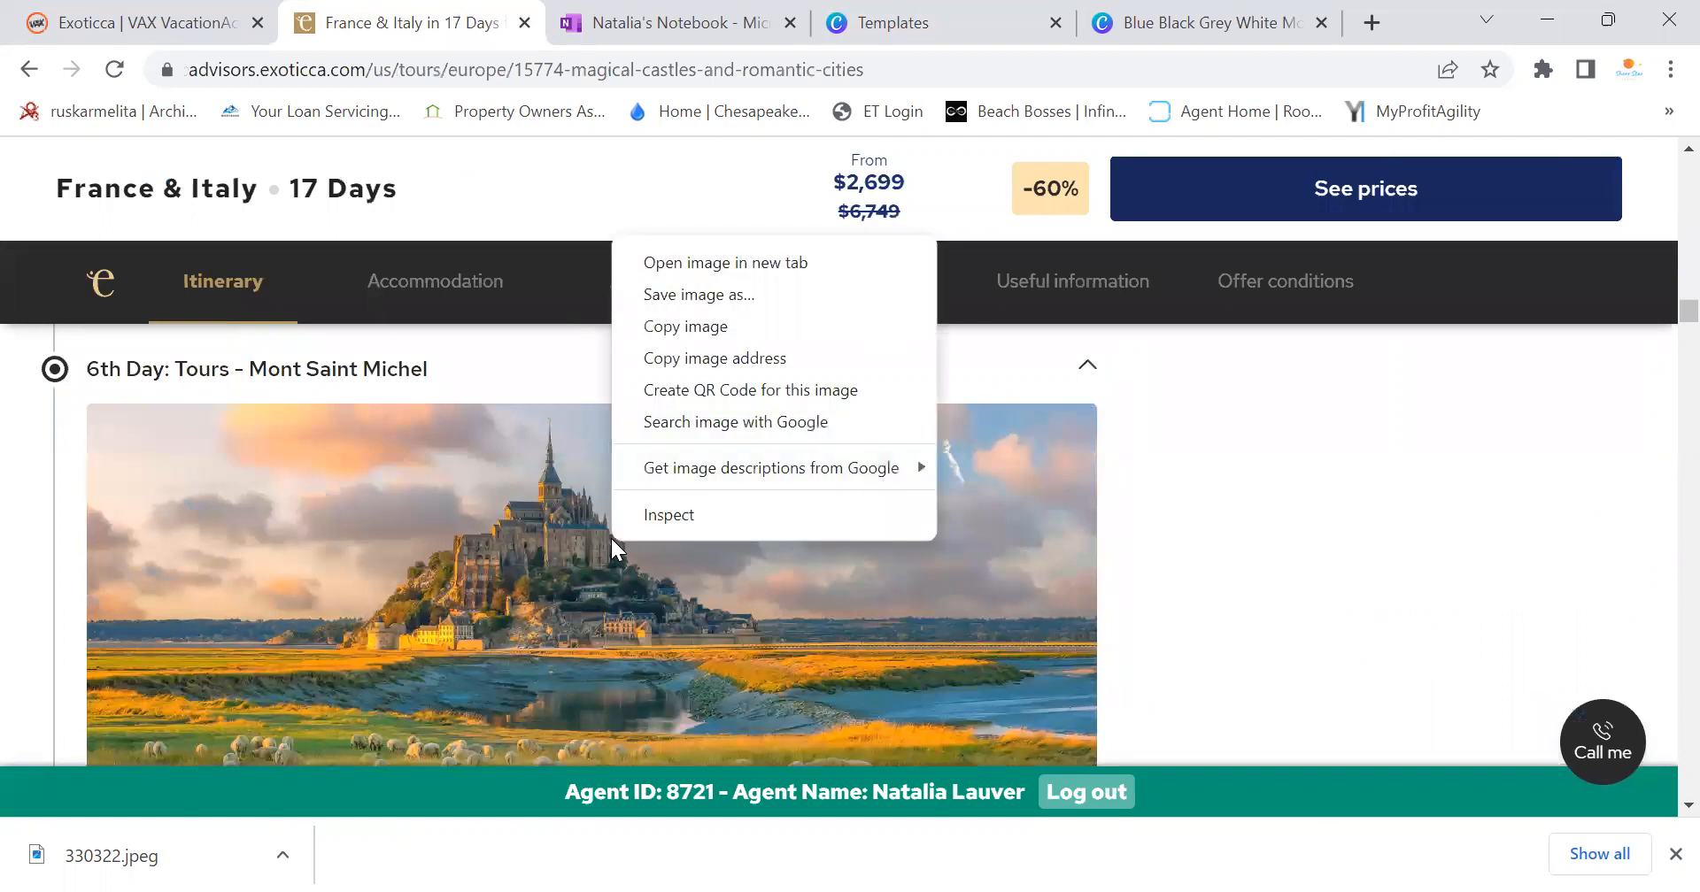
{"action": "left_click", "coordinate": [699, 306]}
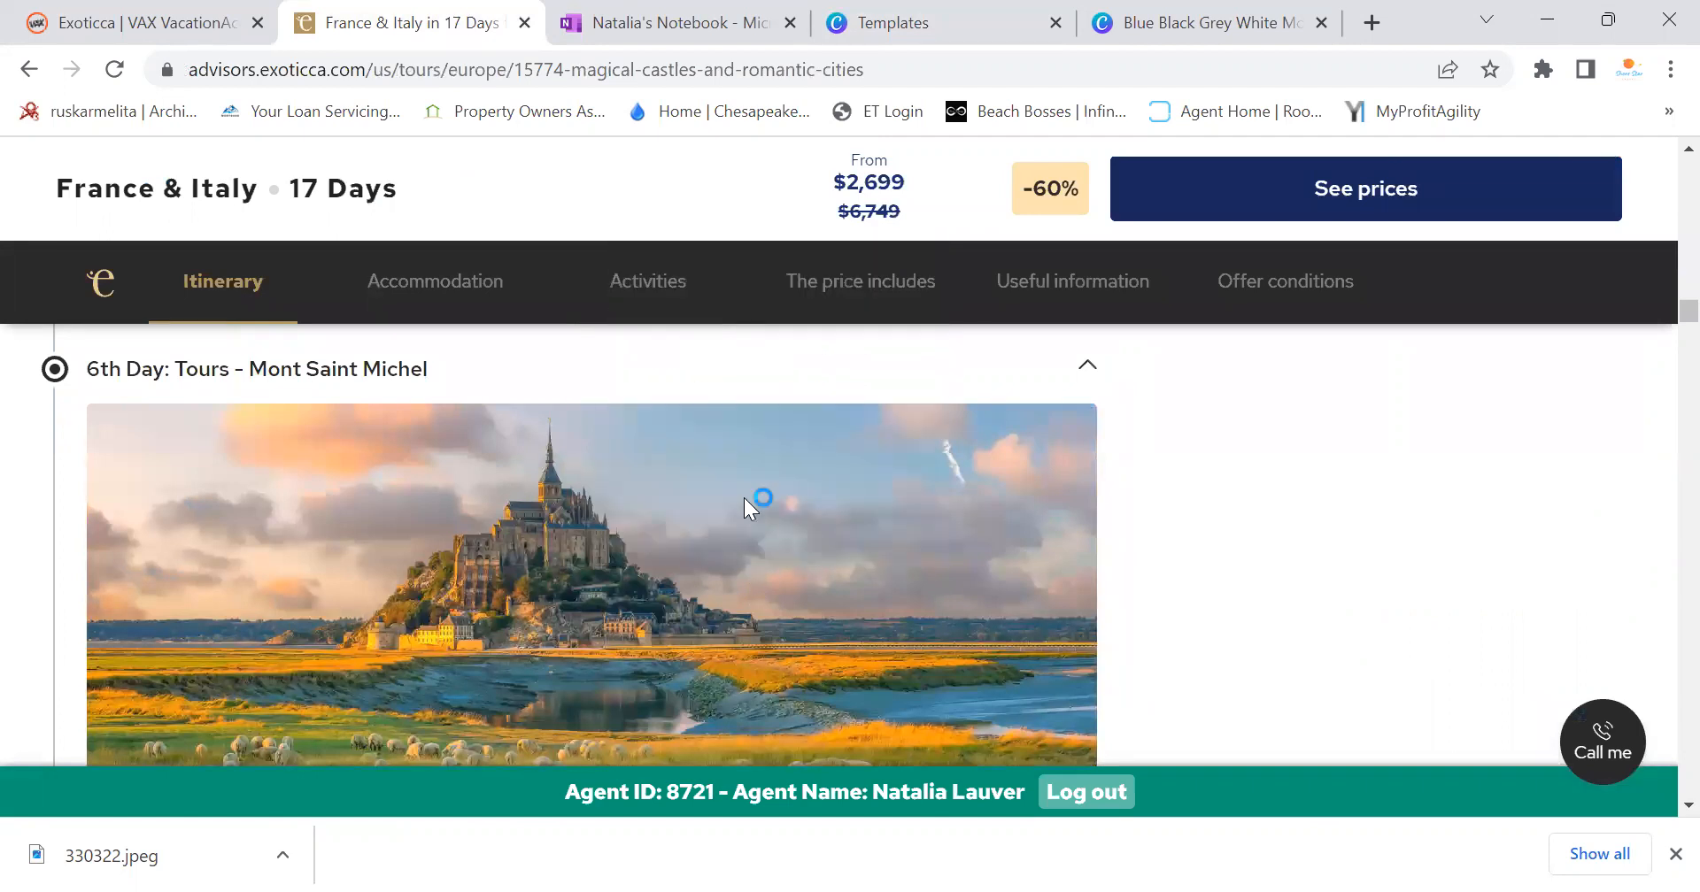
{"action": "left_click", "coordinate": [1235, 724]}
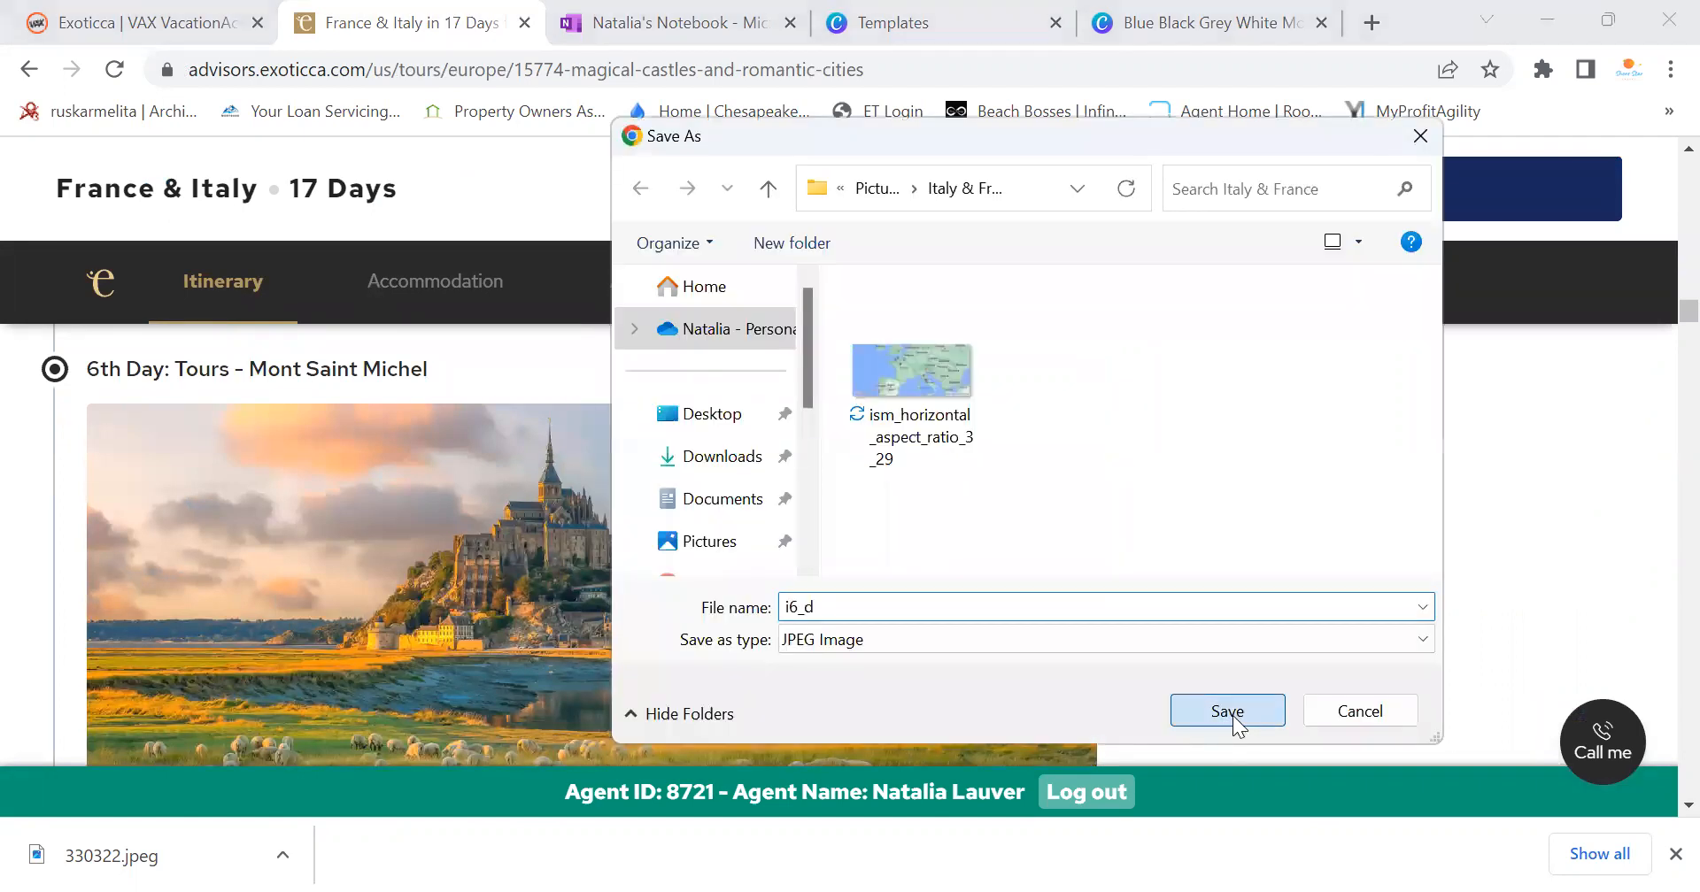
{"action": "scroll", "coordinate": [660, 591], "scroll_direction": "down", "scroll_amount": 15}
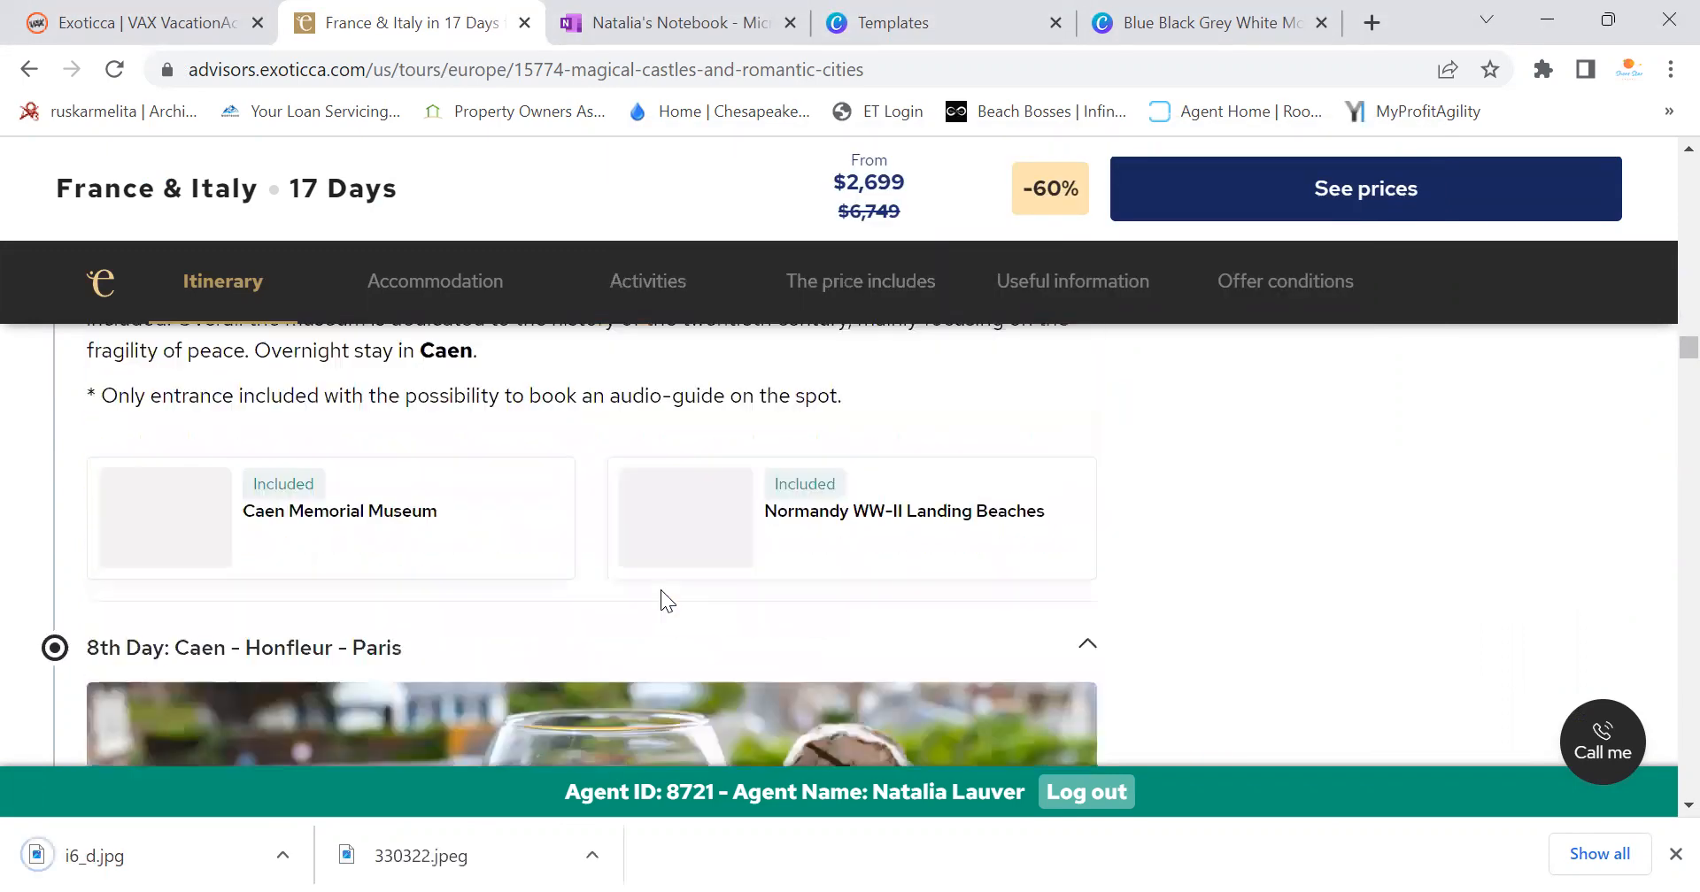
Scroll through the Exoticca itinerary, briefly checking the Canva flyer and templates pages
{"action": "scroll", "coordinate": [911, 521], "scroll_direction": "down", "scroll_amount": 13}
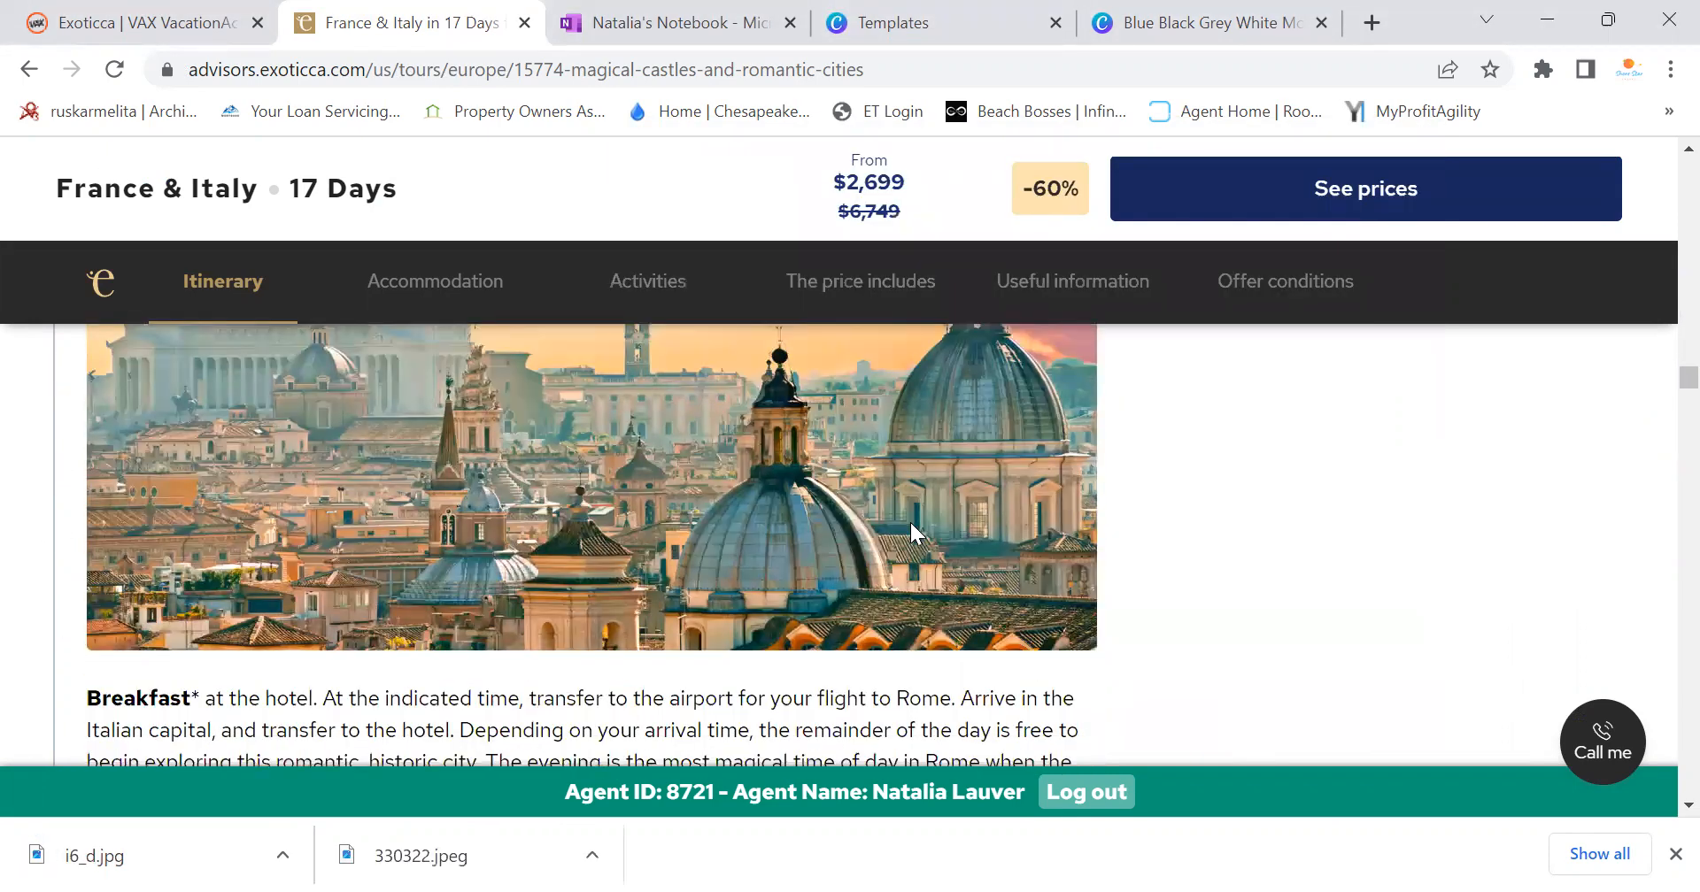
{"action": "scroll", "coordinate": [914, 524], "scroll_direction": "down", "scroll_amount": 12}
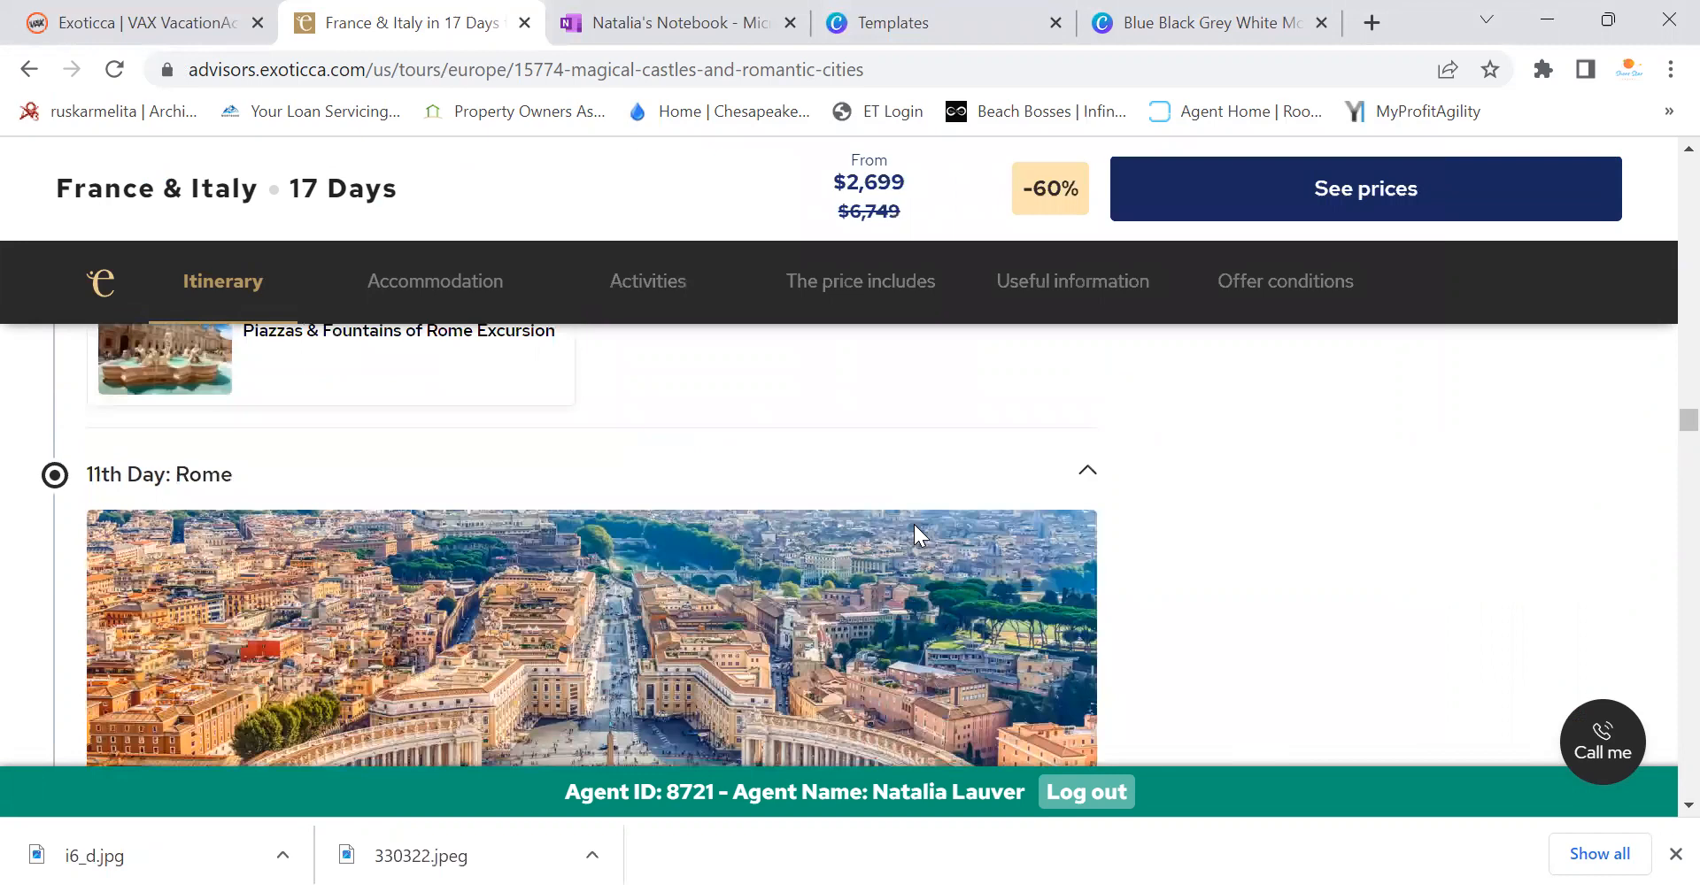
{"action": "scroll", "coordinate": [914, 524], "scroll_direction": "down", "scroll_amount": 15}
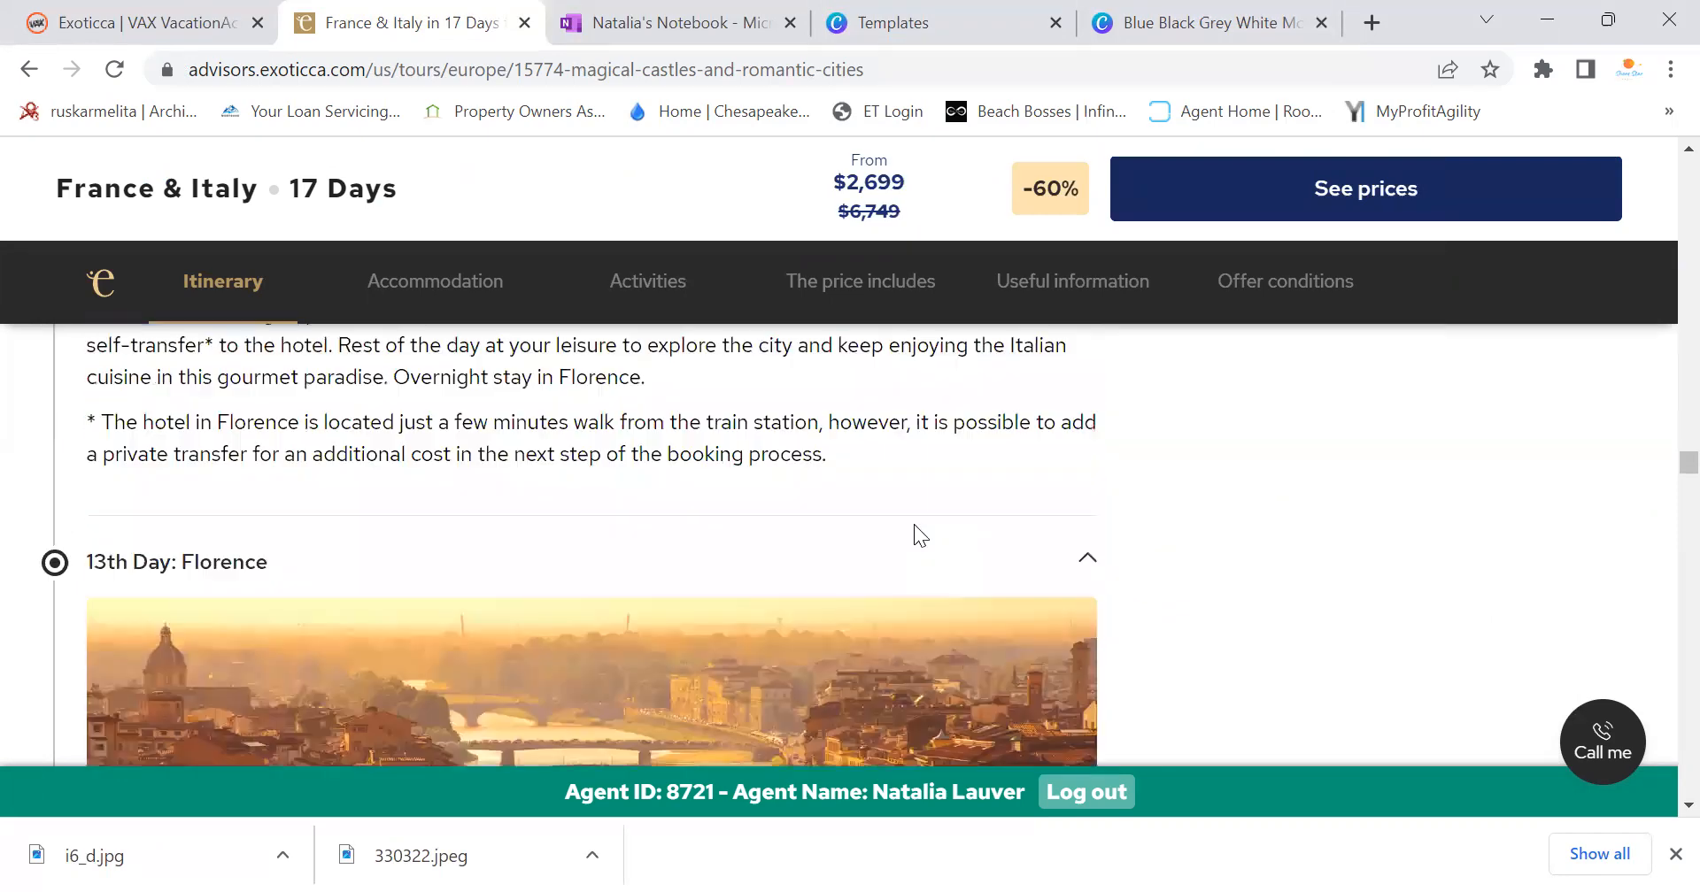
{"action": "scroll", "coordinate": [913, 526], "scroll_direction": "up", "scroll_amount": 4}
{"action": "scroll", "coordinate": [914, 526], "scroll_direction": "down", "scroll_amount": 15}
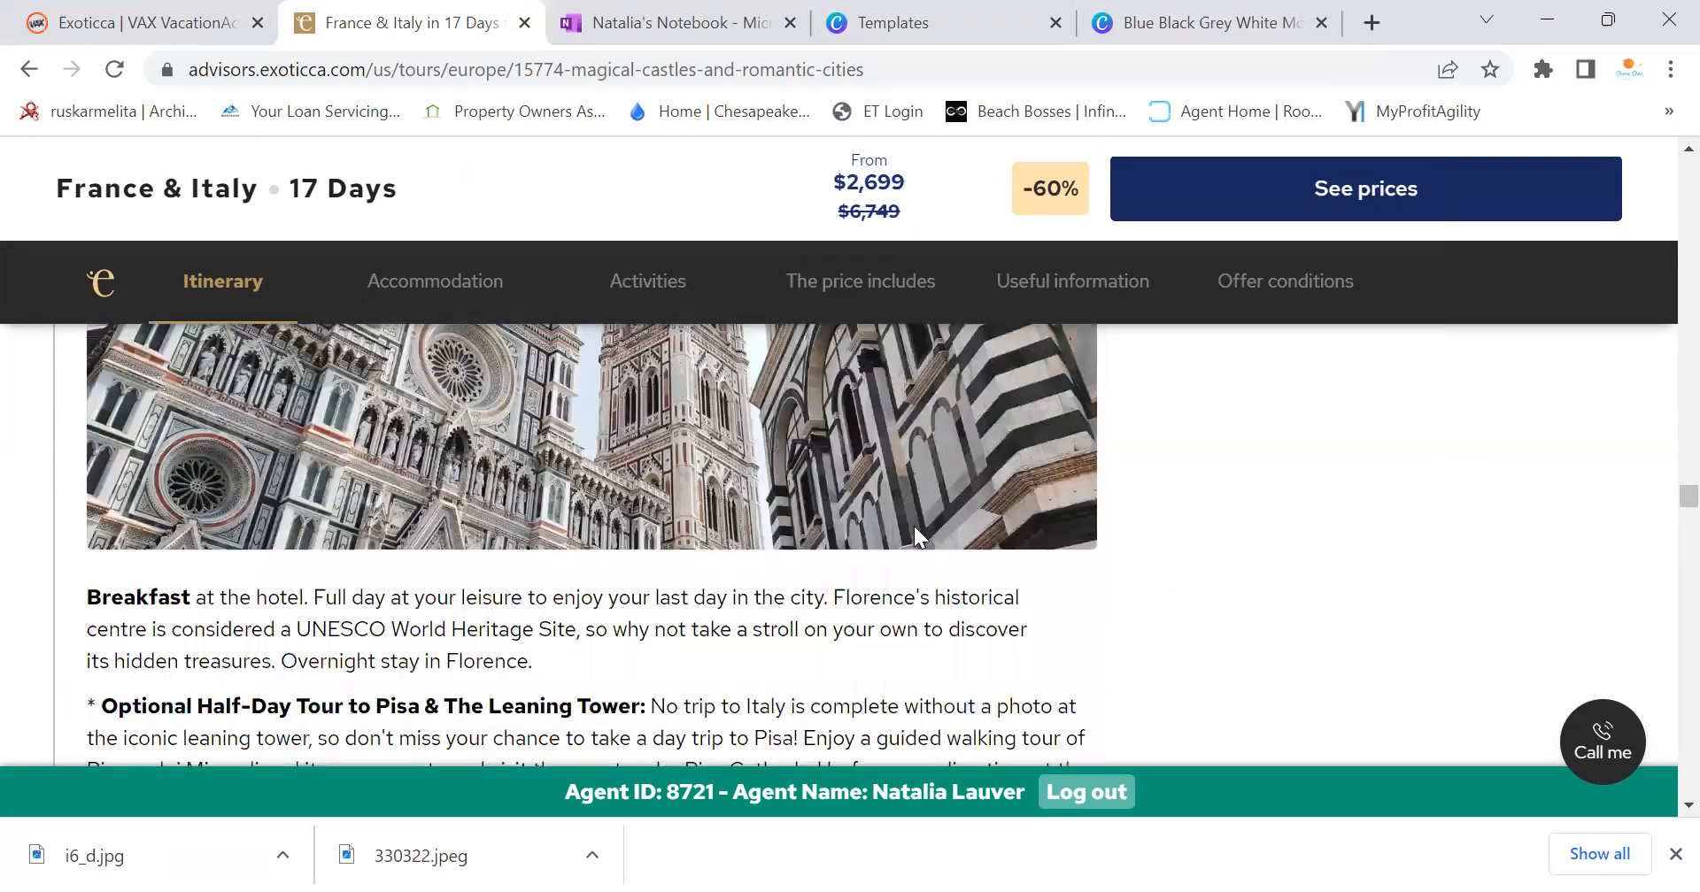
{"action": "left_click", "coordinate": [1134, 35]}
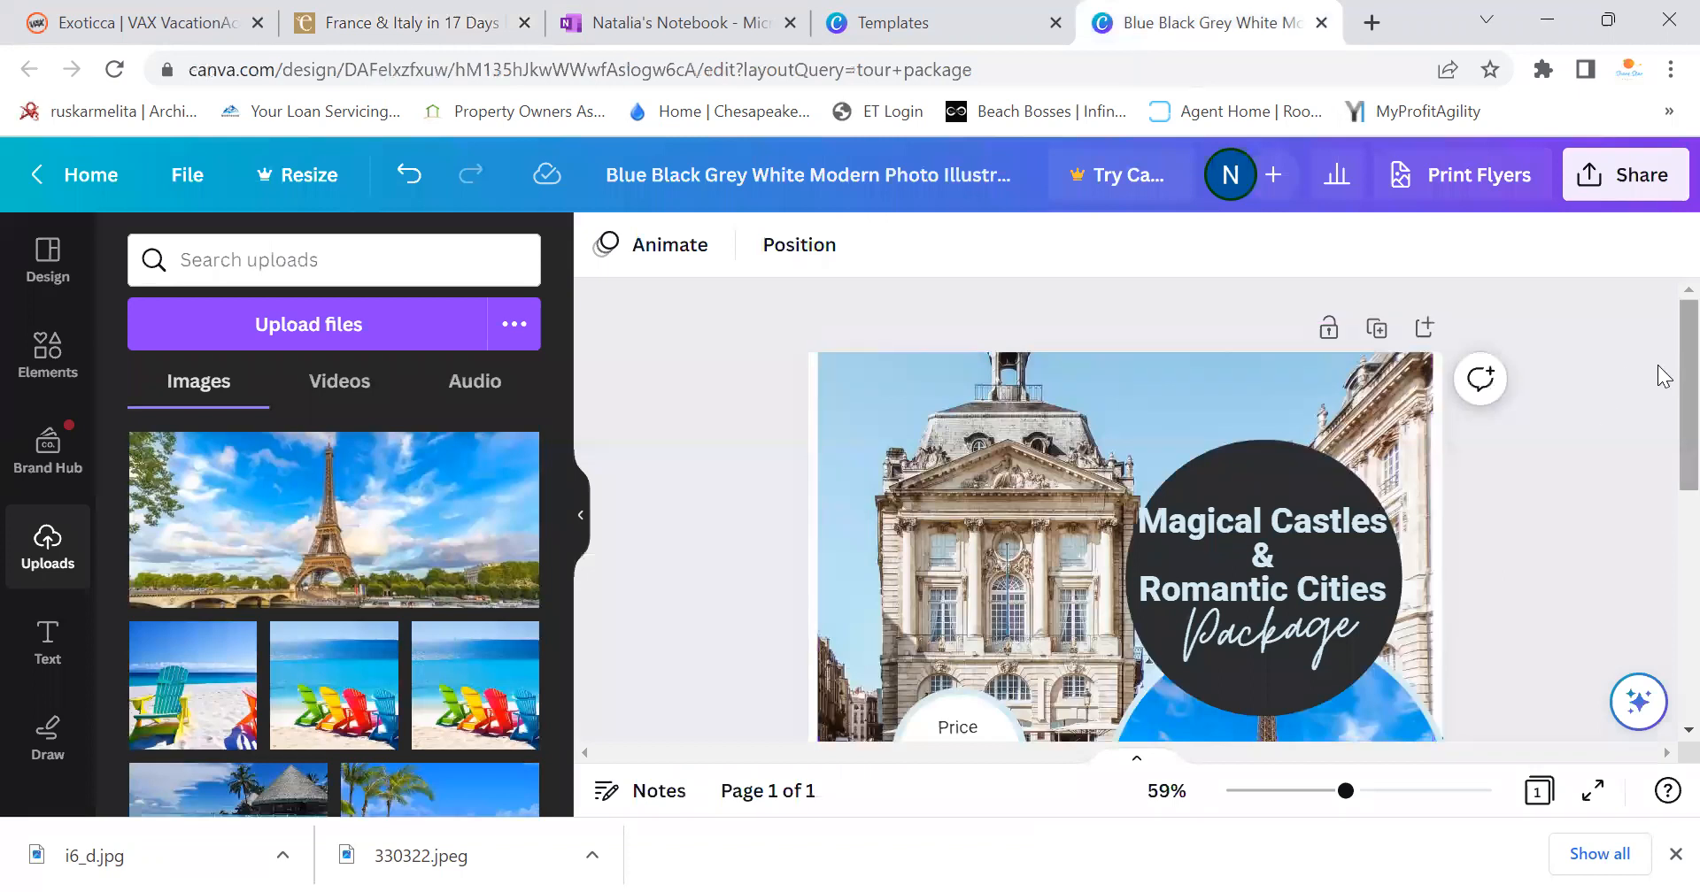
{"action": "scroll", "coordinate": [1658, 381], "scroll_direction": "down", "scroll_amount": 3}
{"action": "scroll", "coordinate": [1659, 460], "scroll_direction": "up", "scroll_amount": 1}
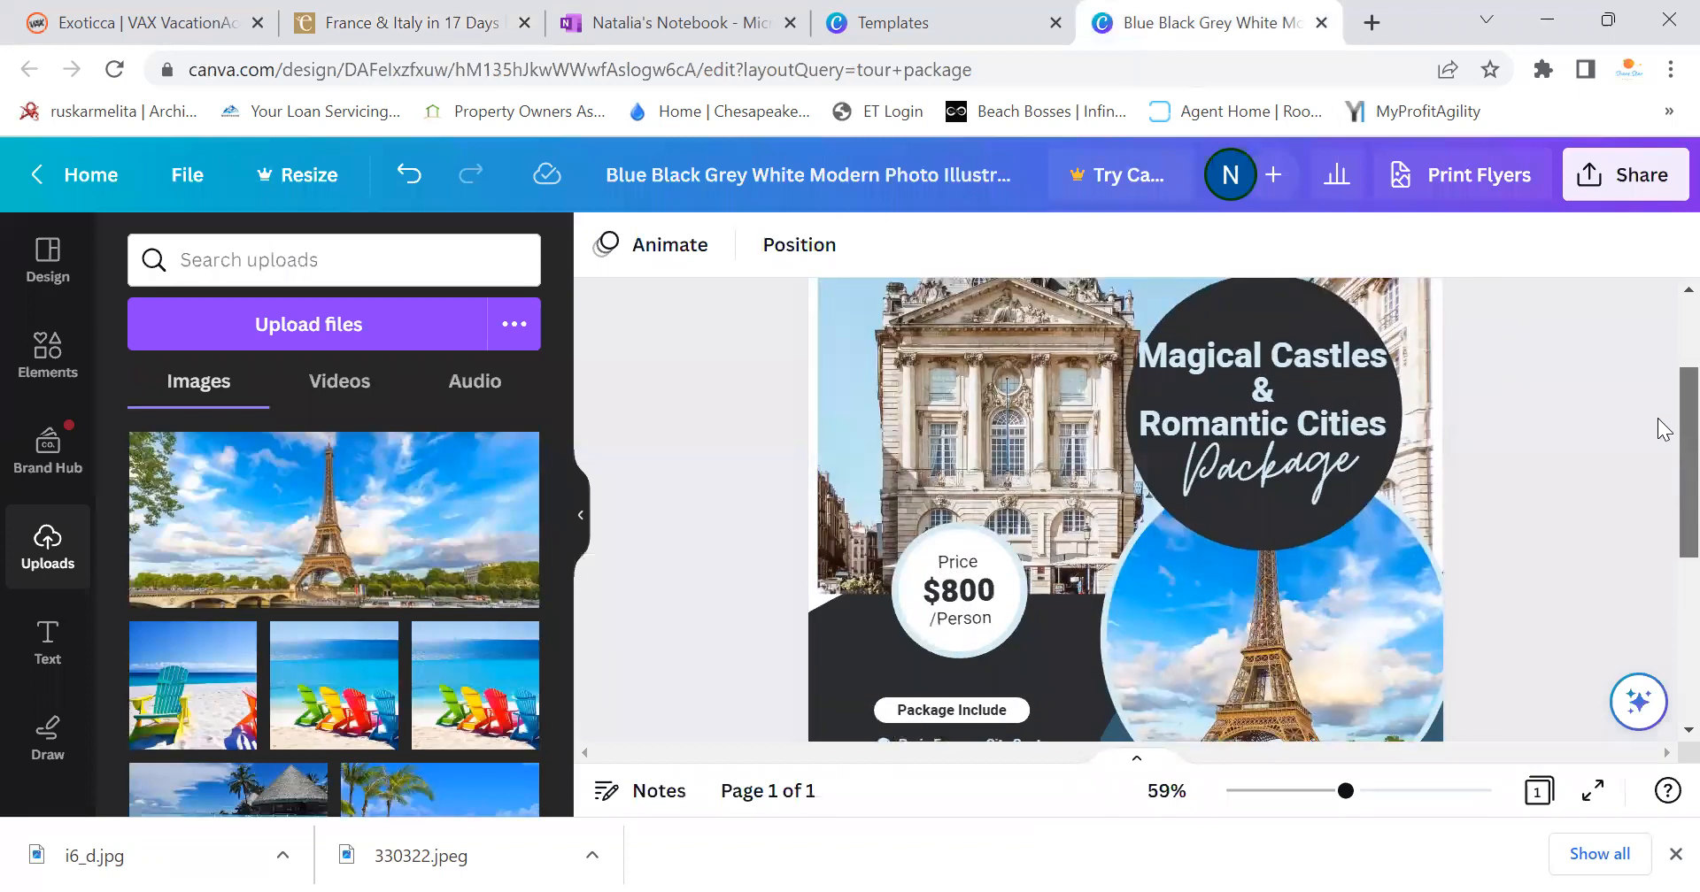
{"action": "left_click", "coordinate": [922, 16]}
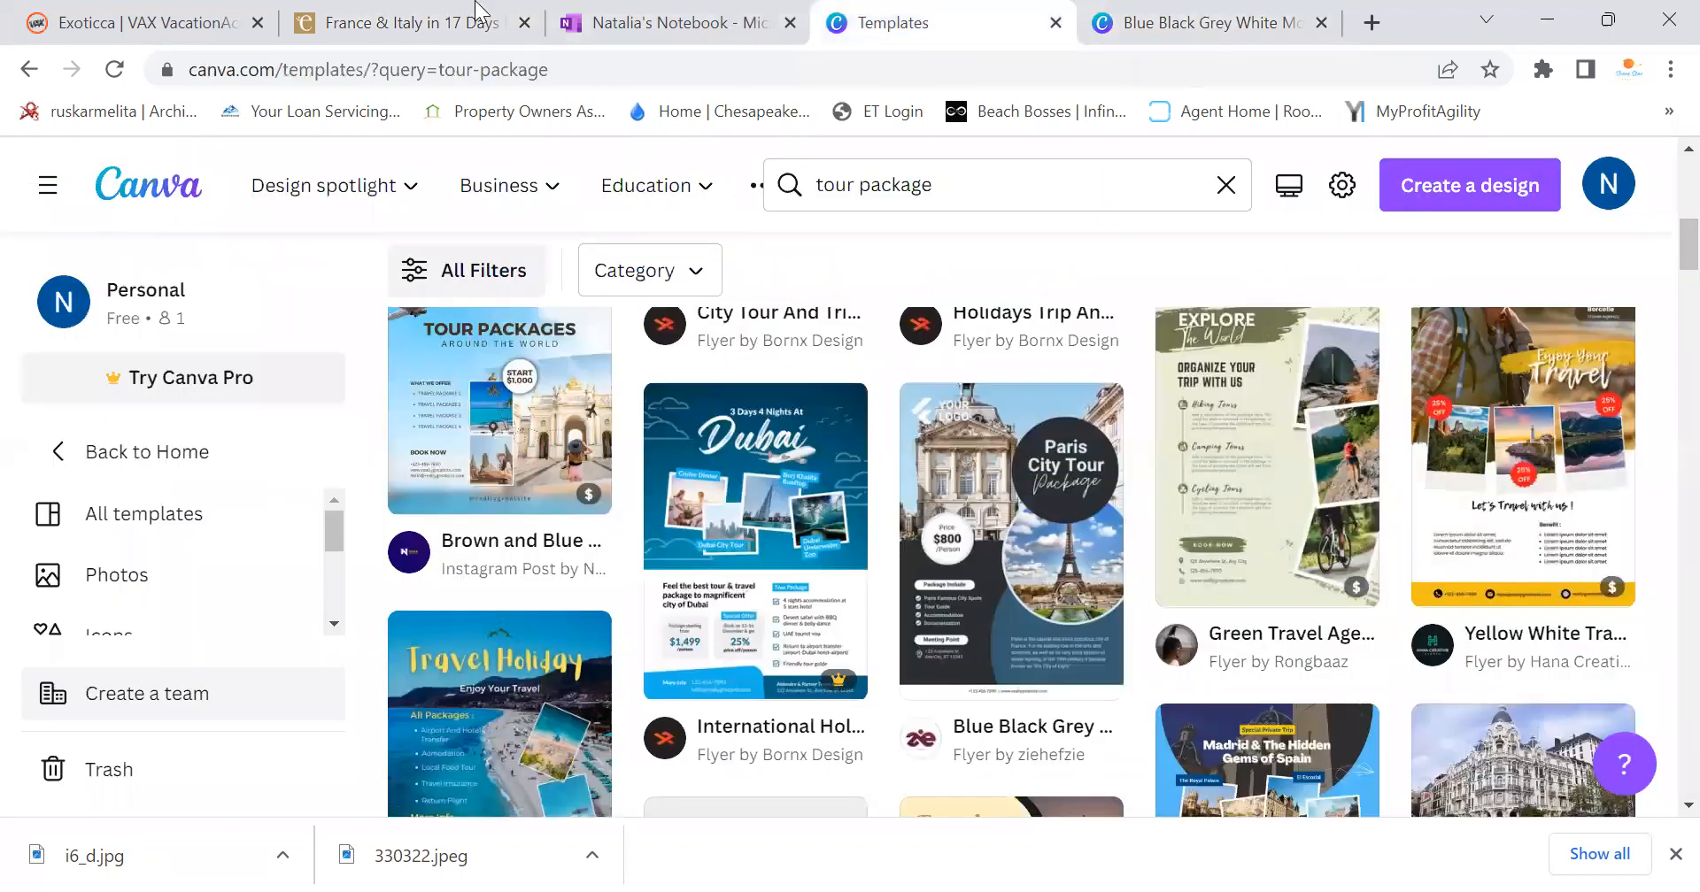
{"action": "left_click", "coordinate": [350, 11]}
Scroll up to the 5th Day Chenonceau castle photo and bring up its context menu
{"action": "scroll", "coordinate": [673, 494], "scroll_direction": "up", "scroll_amount": 20}
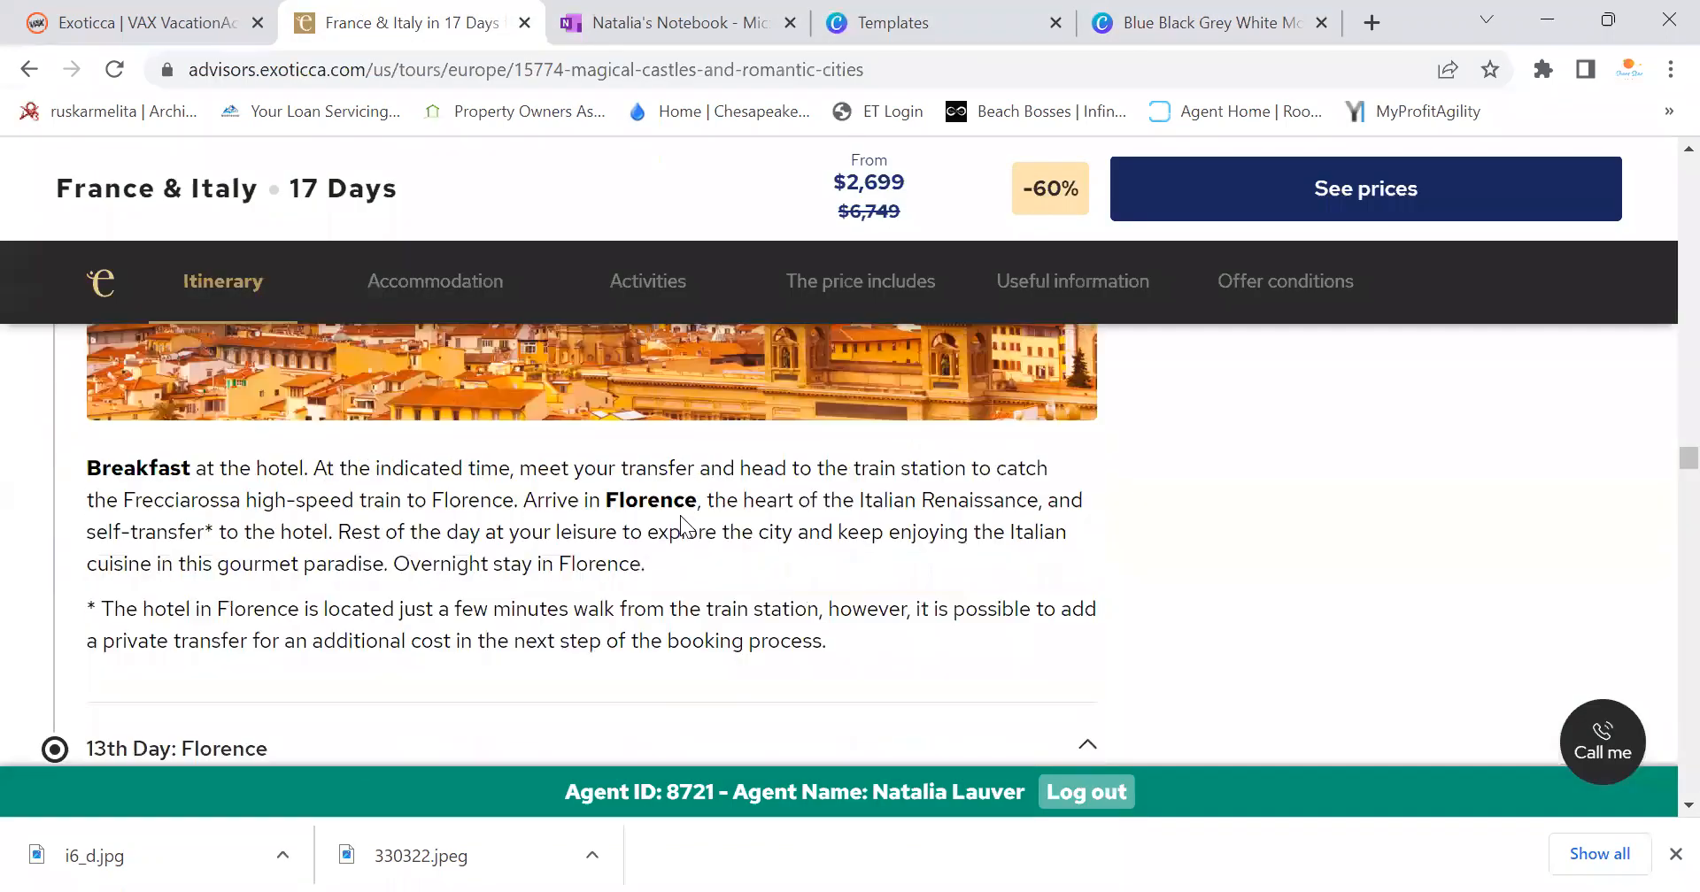
{"action": "scroll", "coordinate": [682, 521], "scroll_direction": "up", "scroll_amount": 20}
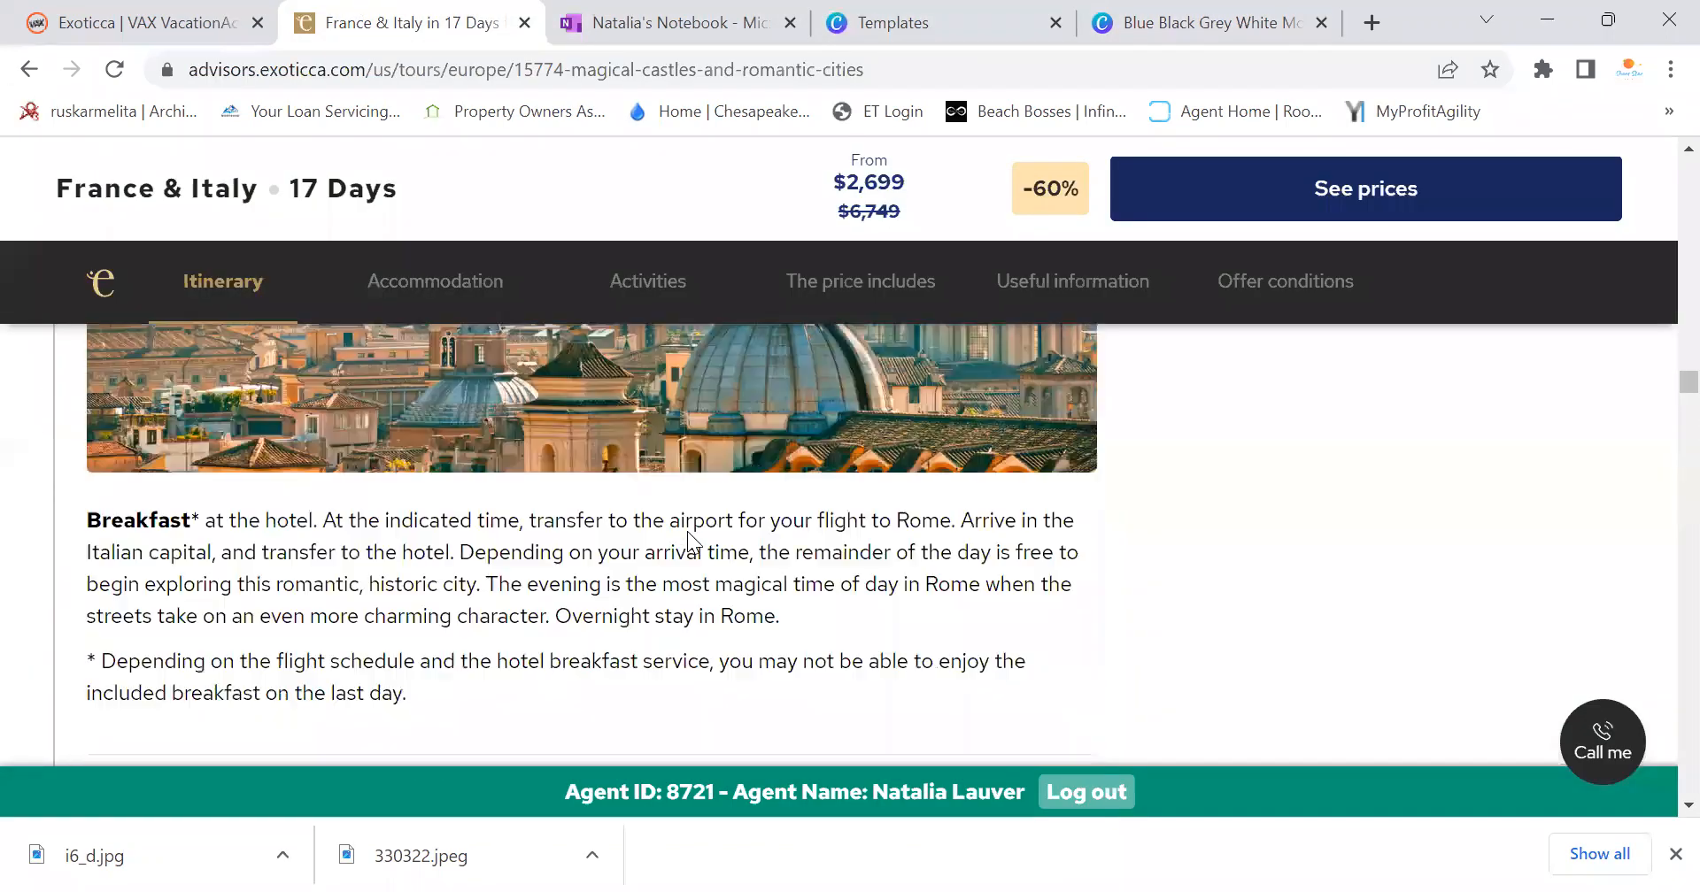
{"action": "scroll", "coordinate": [692, 545], "scroll_direction": "up", "scroll_amount": 20}
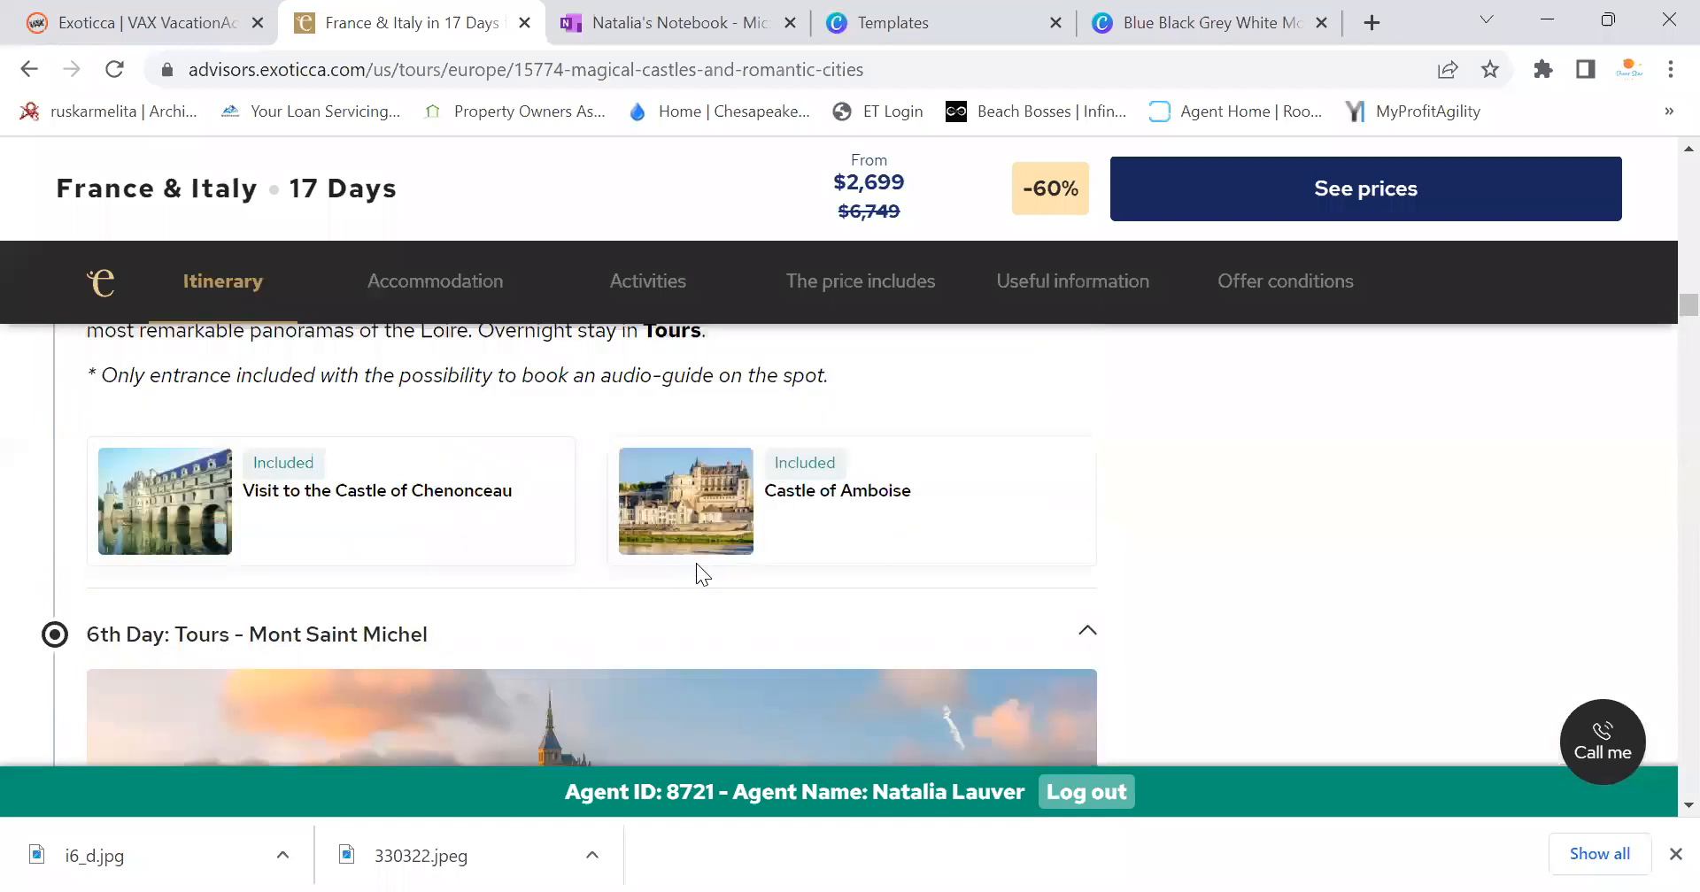
{"action": "scroll", "coordinate": [434, 478], "scroll_direction": "up", "scroll_amount": 10}
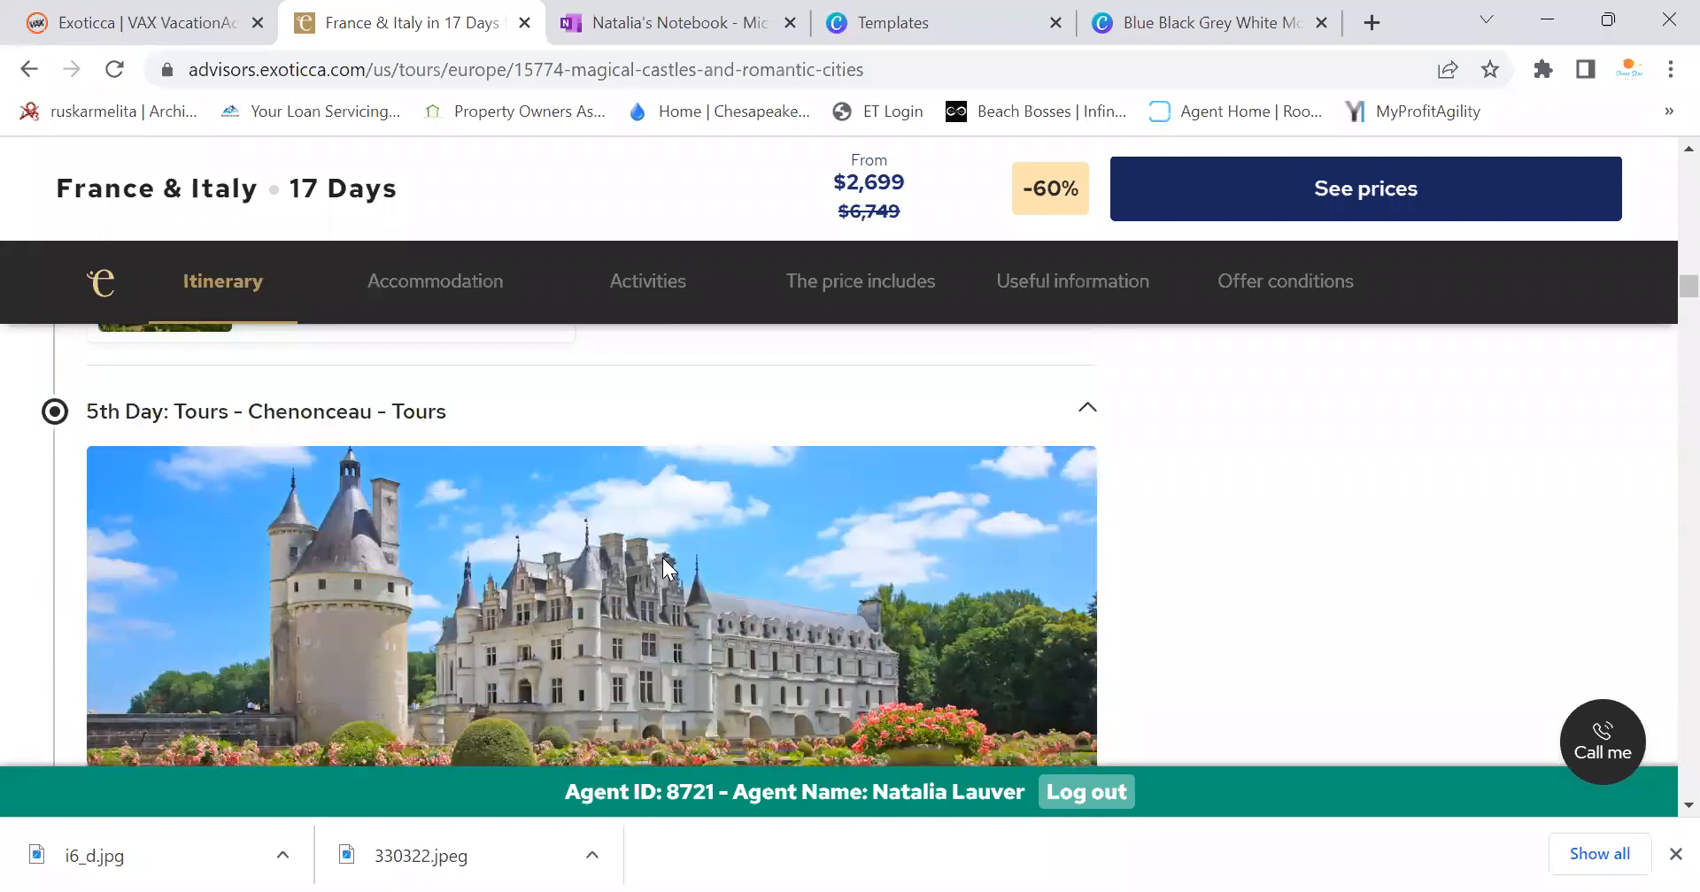
{"action": "right_click", "coordinate": [670, 559]}
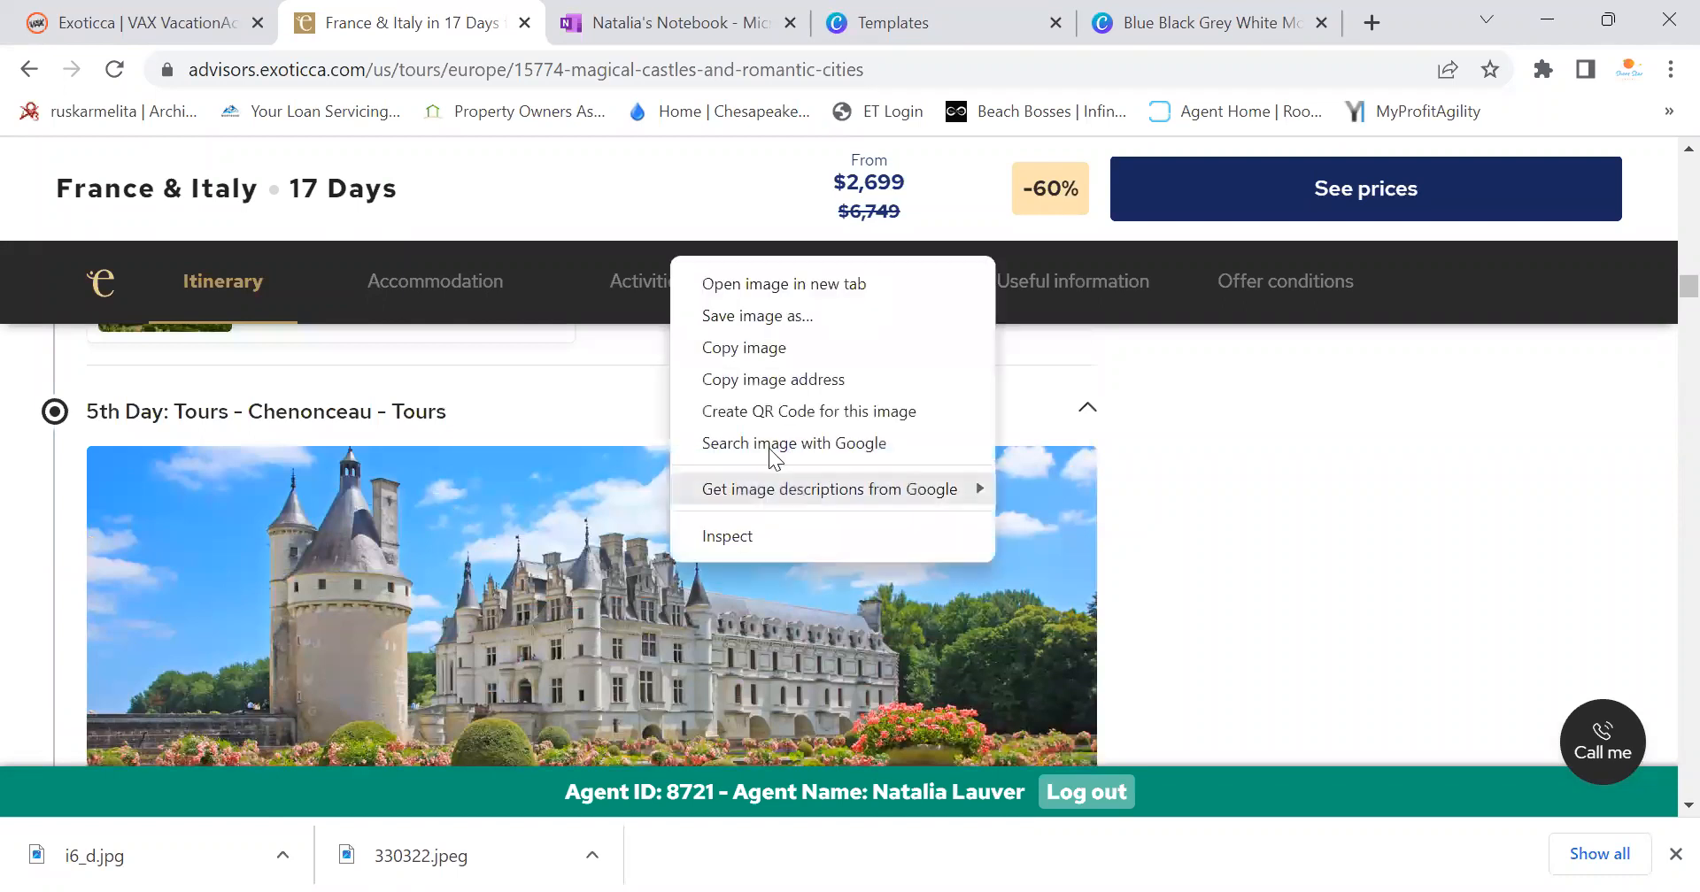
Save the Chenonceau castle photo as i5_d.jpg, then go back to the Canva flyer
{"action": "left_click", "coordinate": [768, 319]}
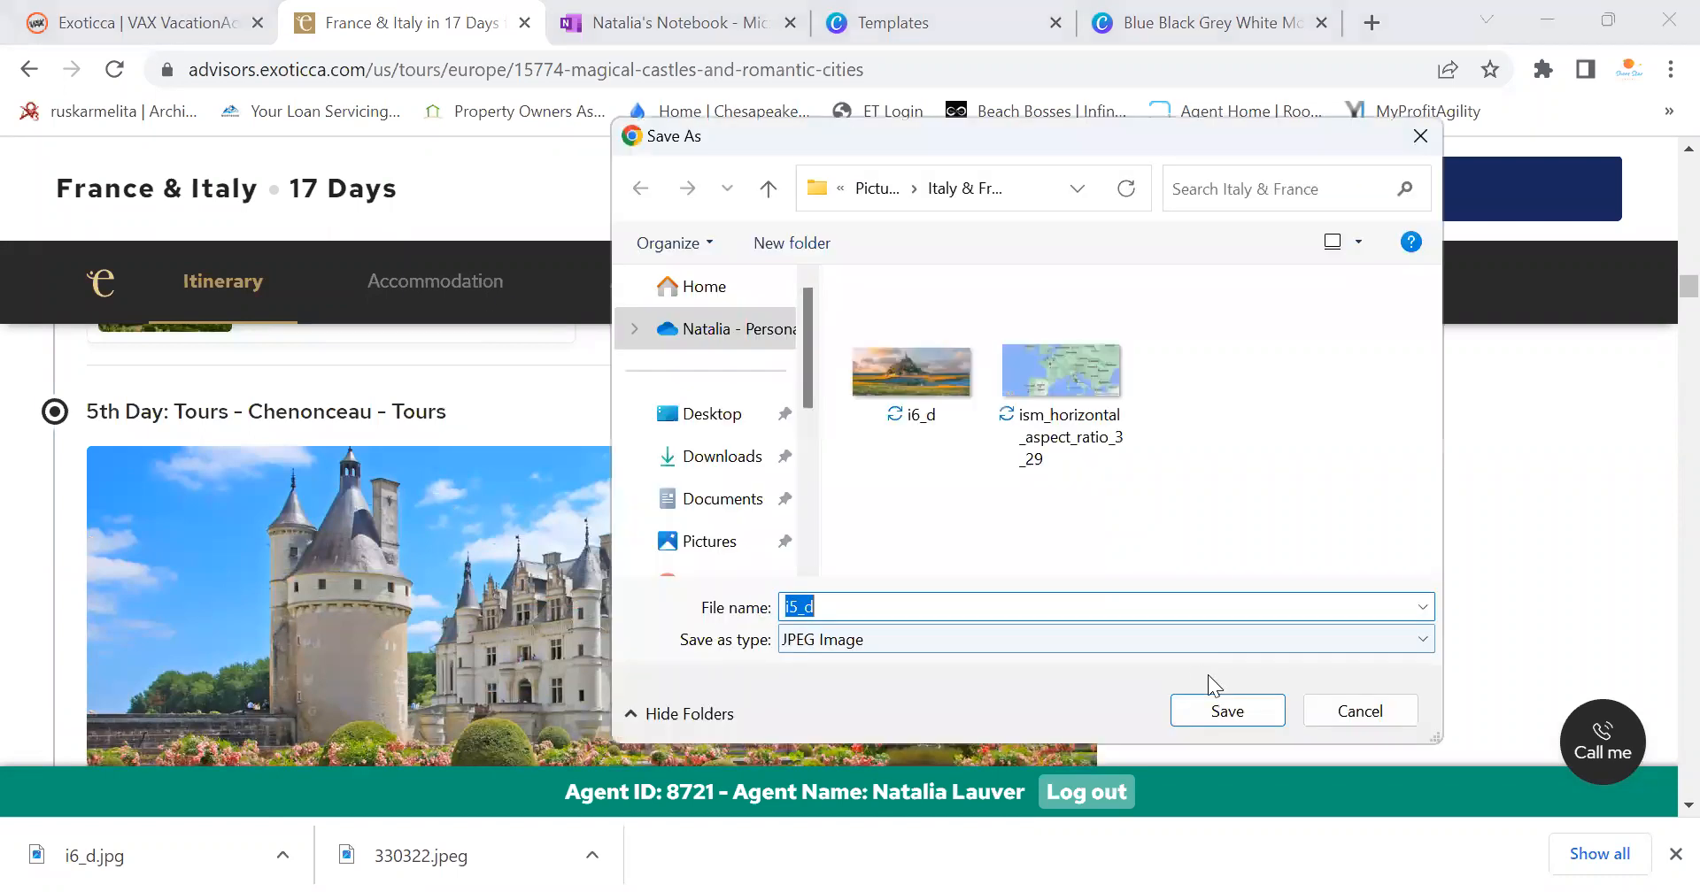
{"action": "left_click", "coordinate": [1235, 711]}
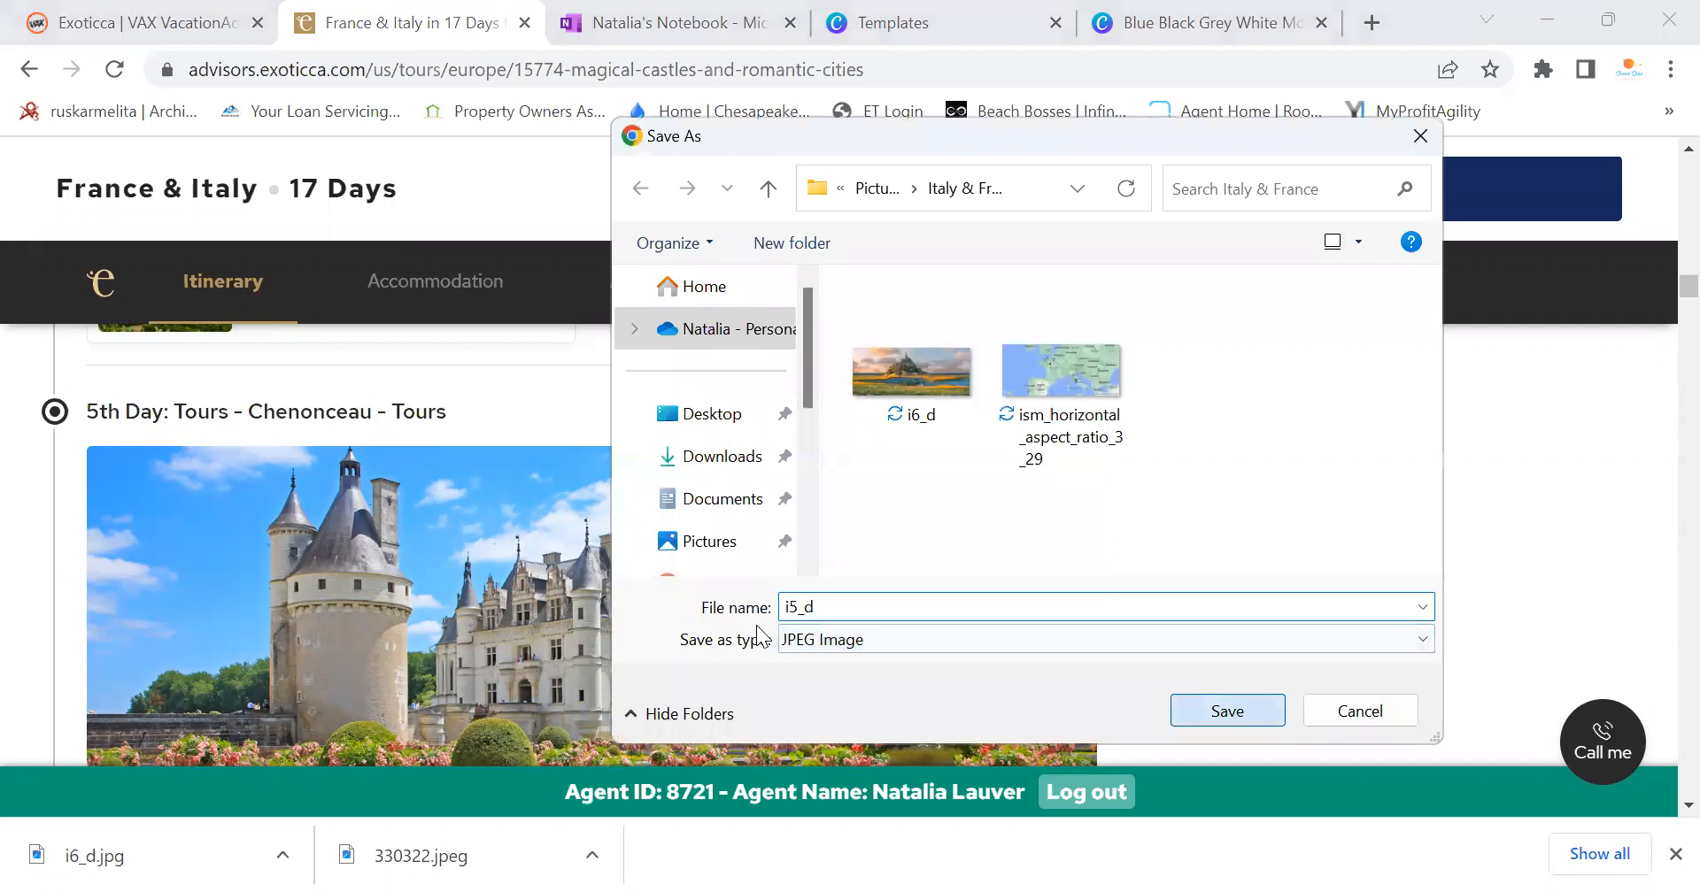
{"action": "scroll", "coordinate": [760, 566], "scroll_direction": "down", "scroll_amount": 4}
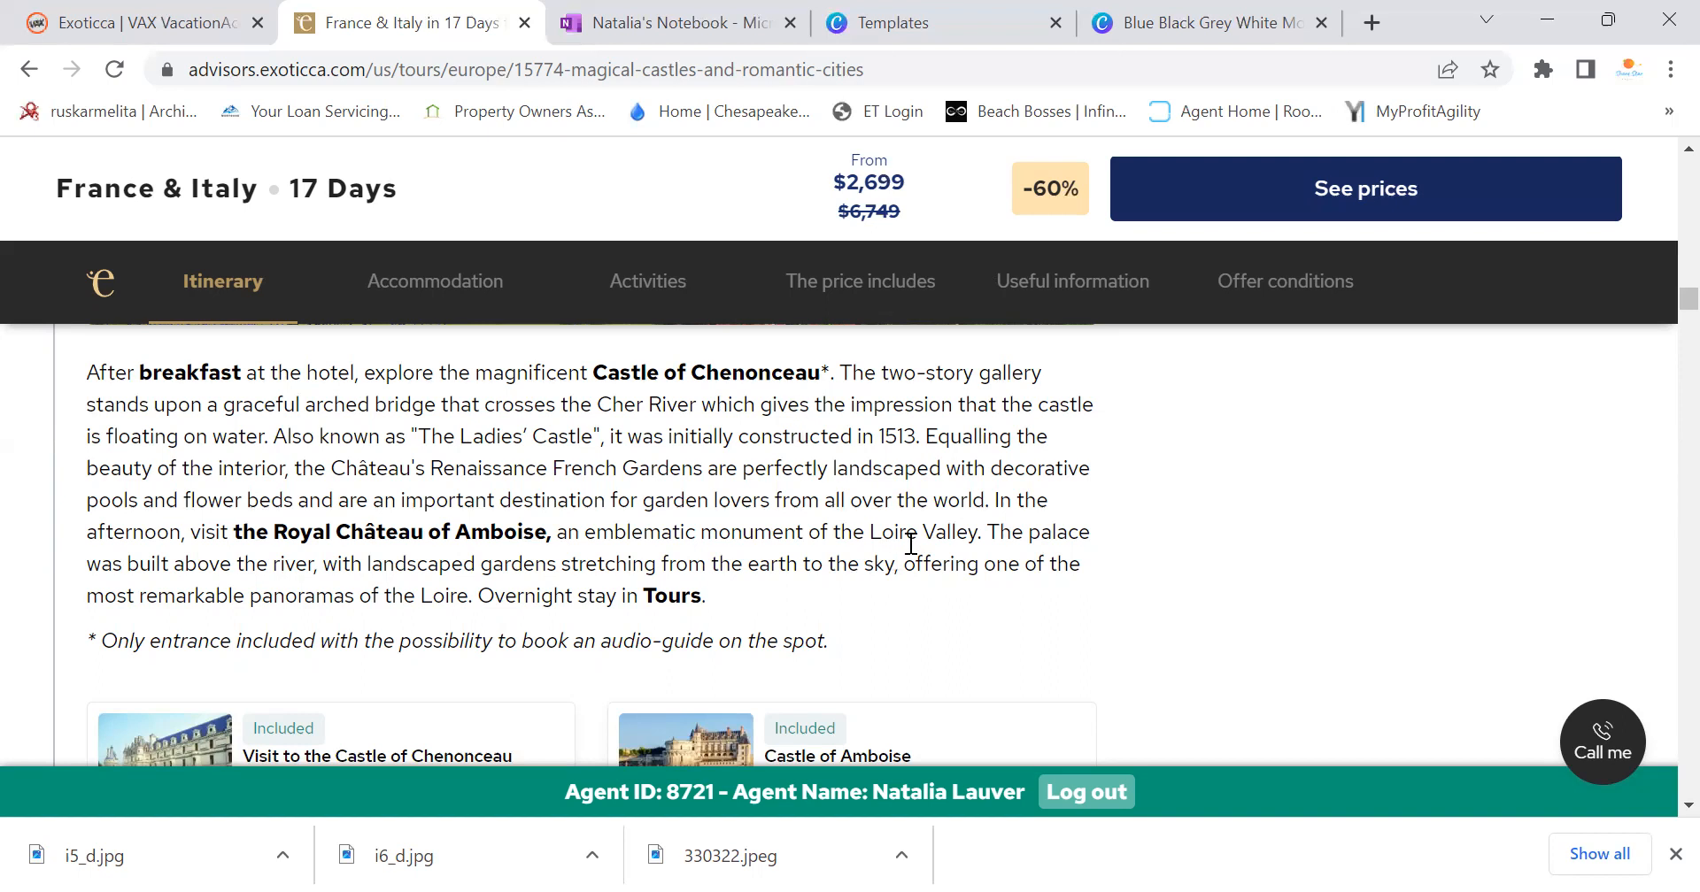
{"action": "scroll", "coordinate": [910, 544], "scroll_direction": "up", "scroll_amount": 6}
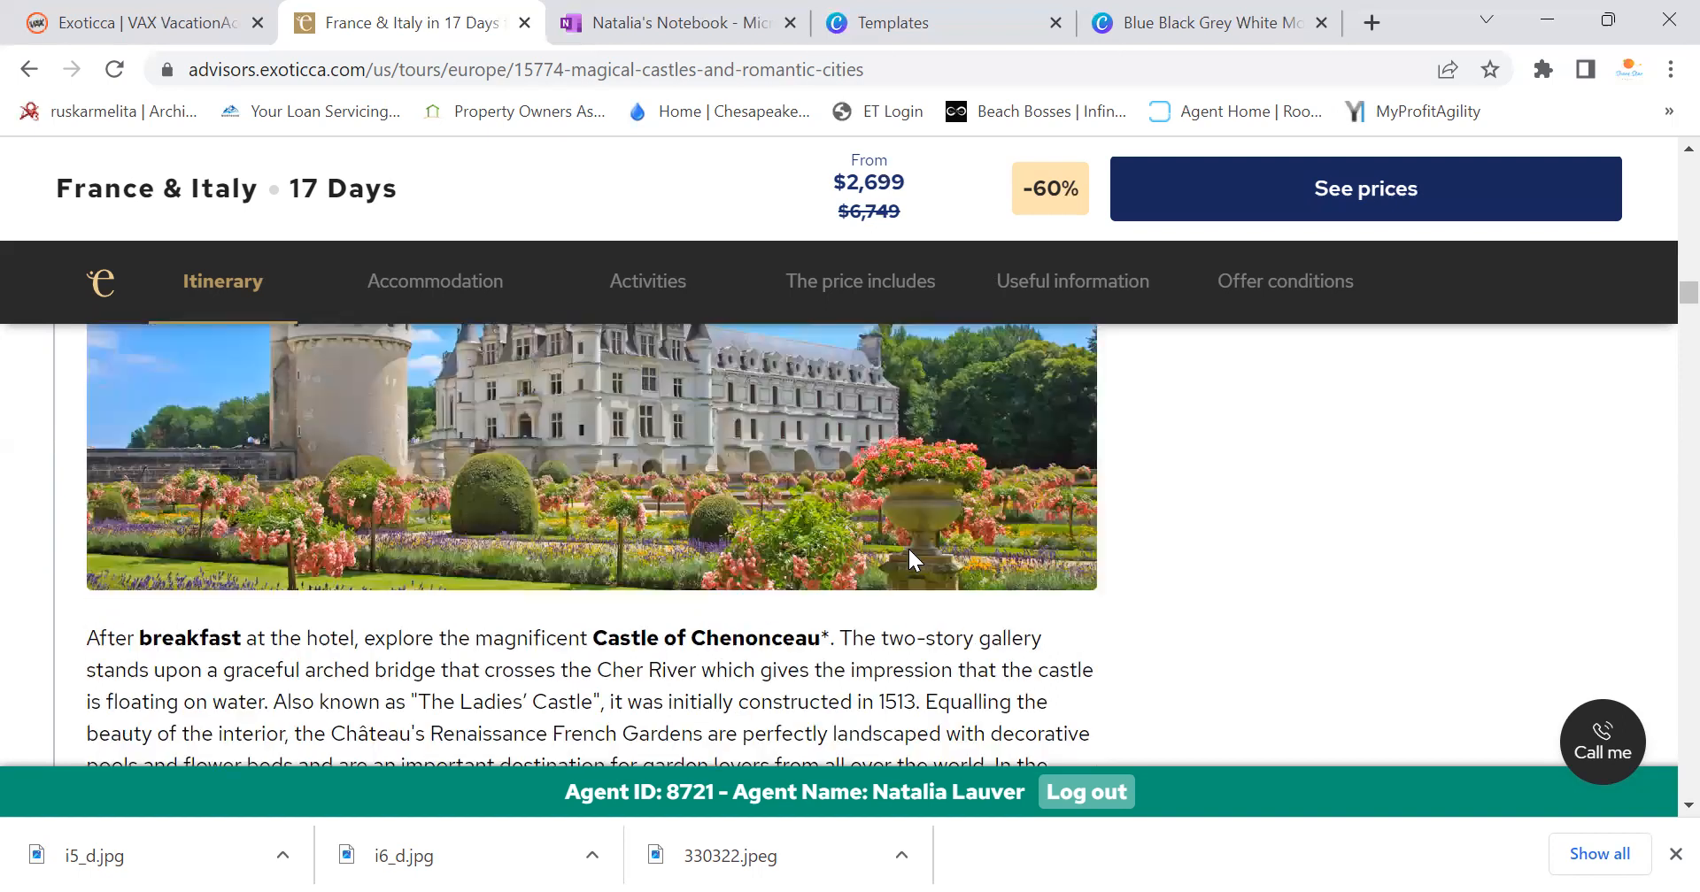
{"action": "left_click", "coordinate": [1133, 32]}
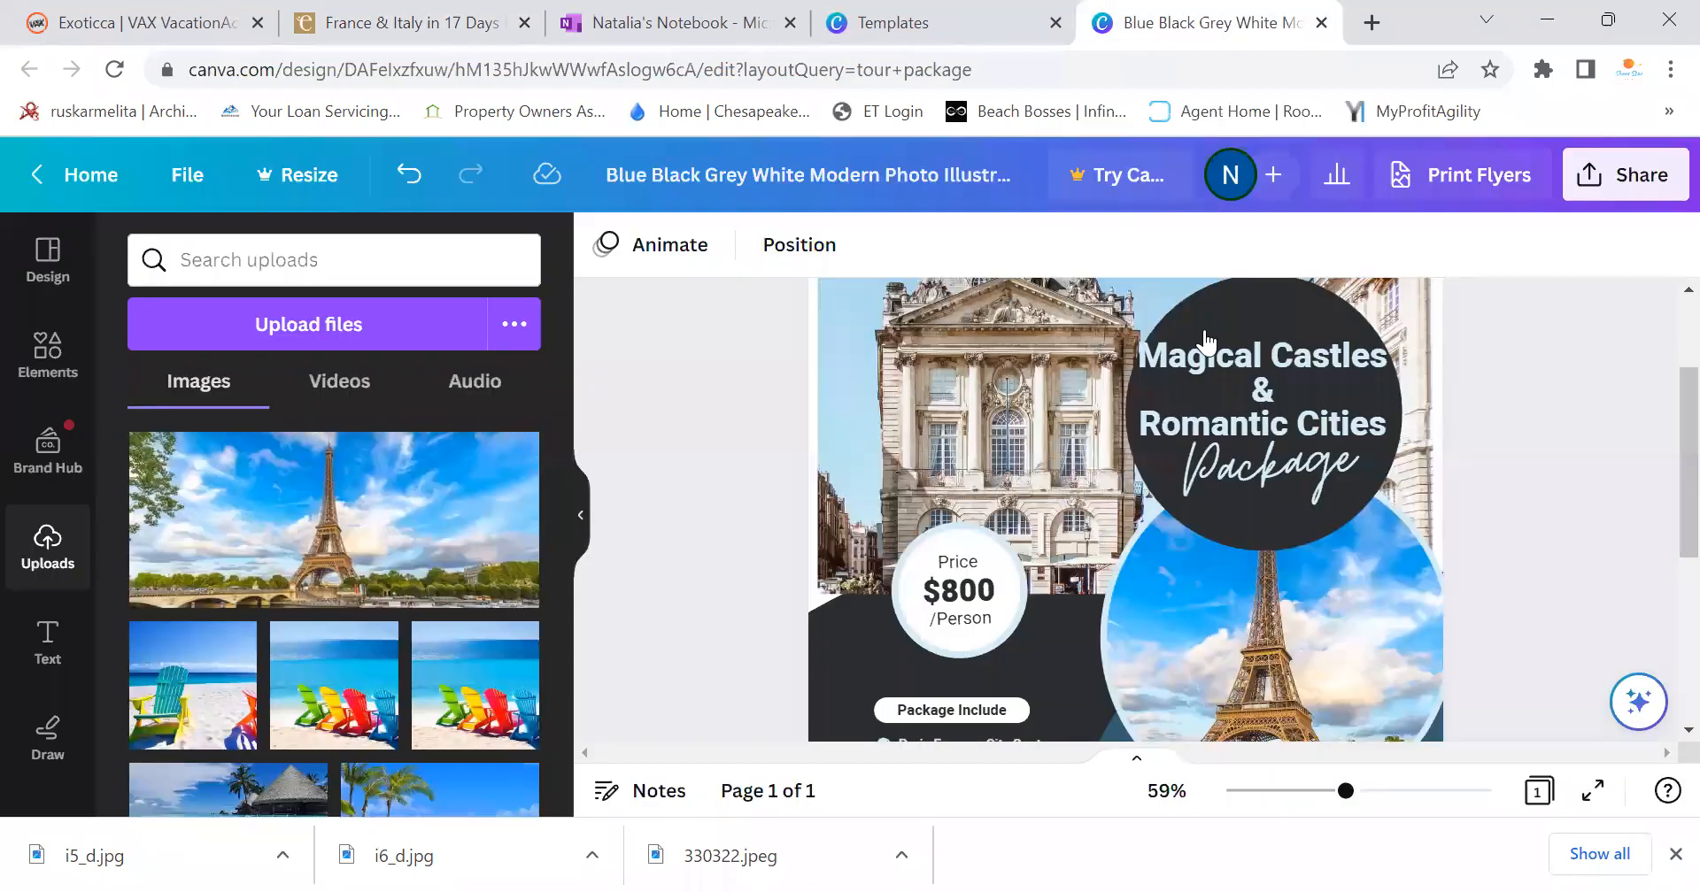
Upload the i5_d castle photo and drop it into the flyer's top photo frame
{"action": "left_click", "coordinate": [358, 320]}
{"action": "left_click", "coordinate": [1062, 368]}
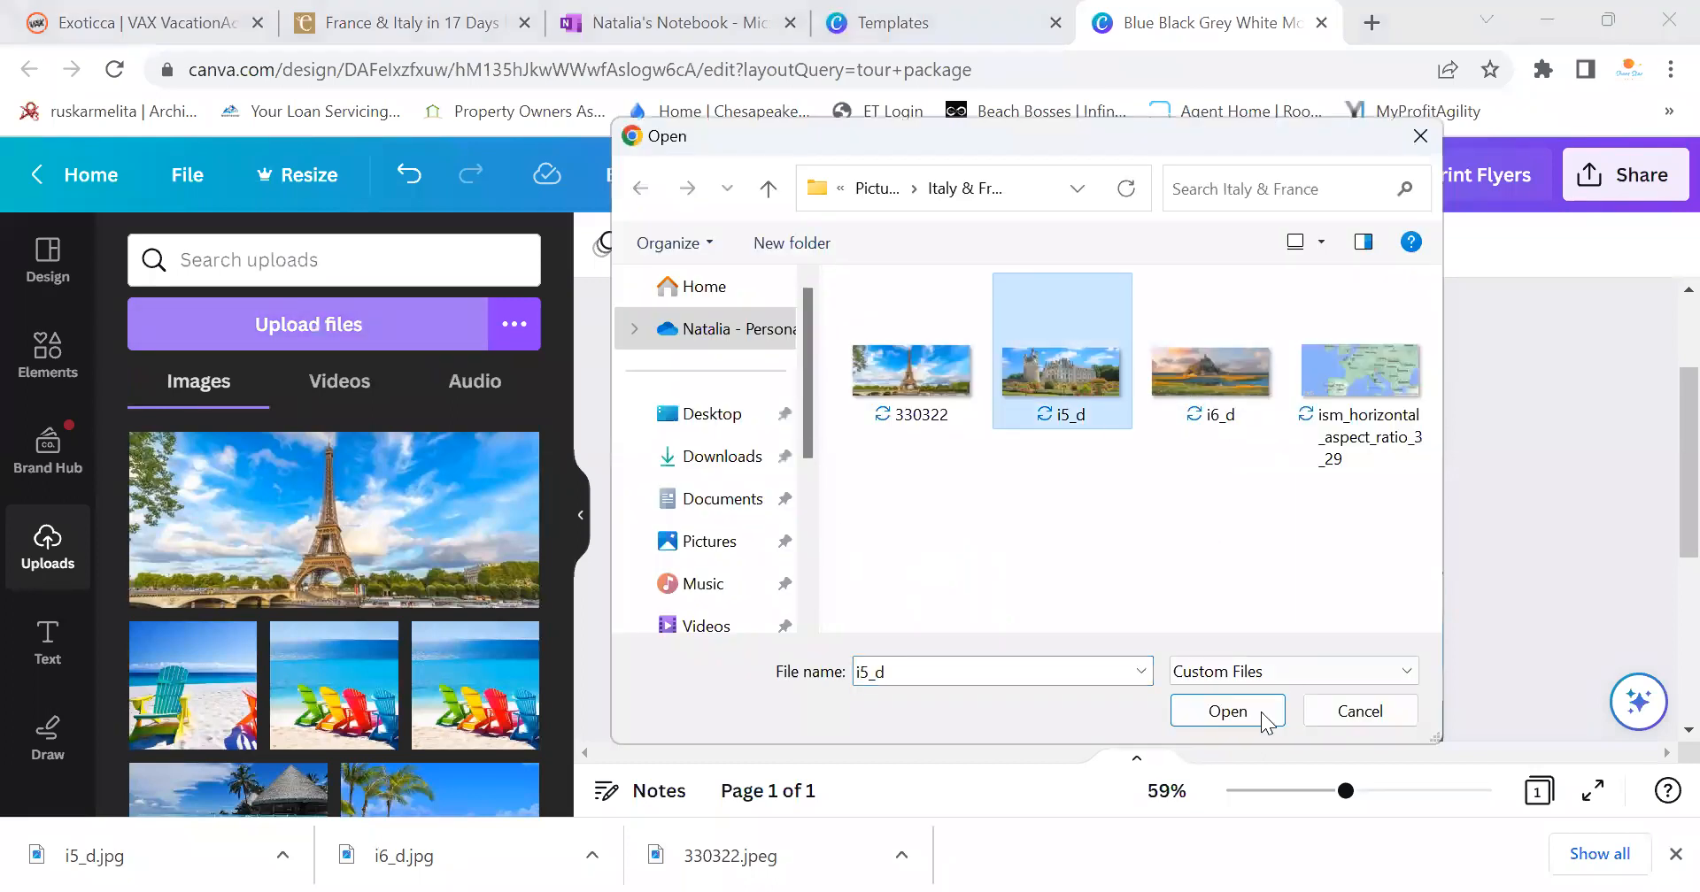
{"action": "left_click", "coordinate": [1264, 719]}
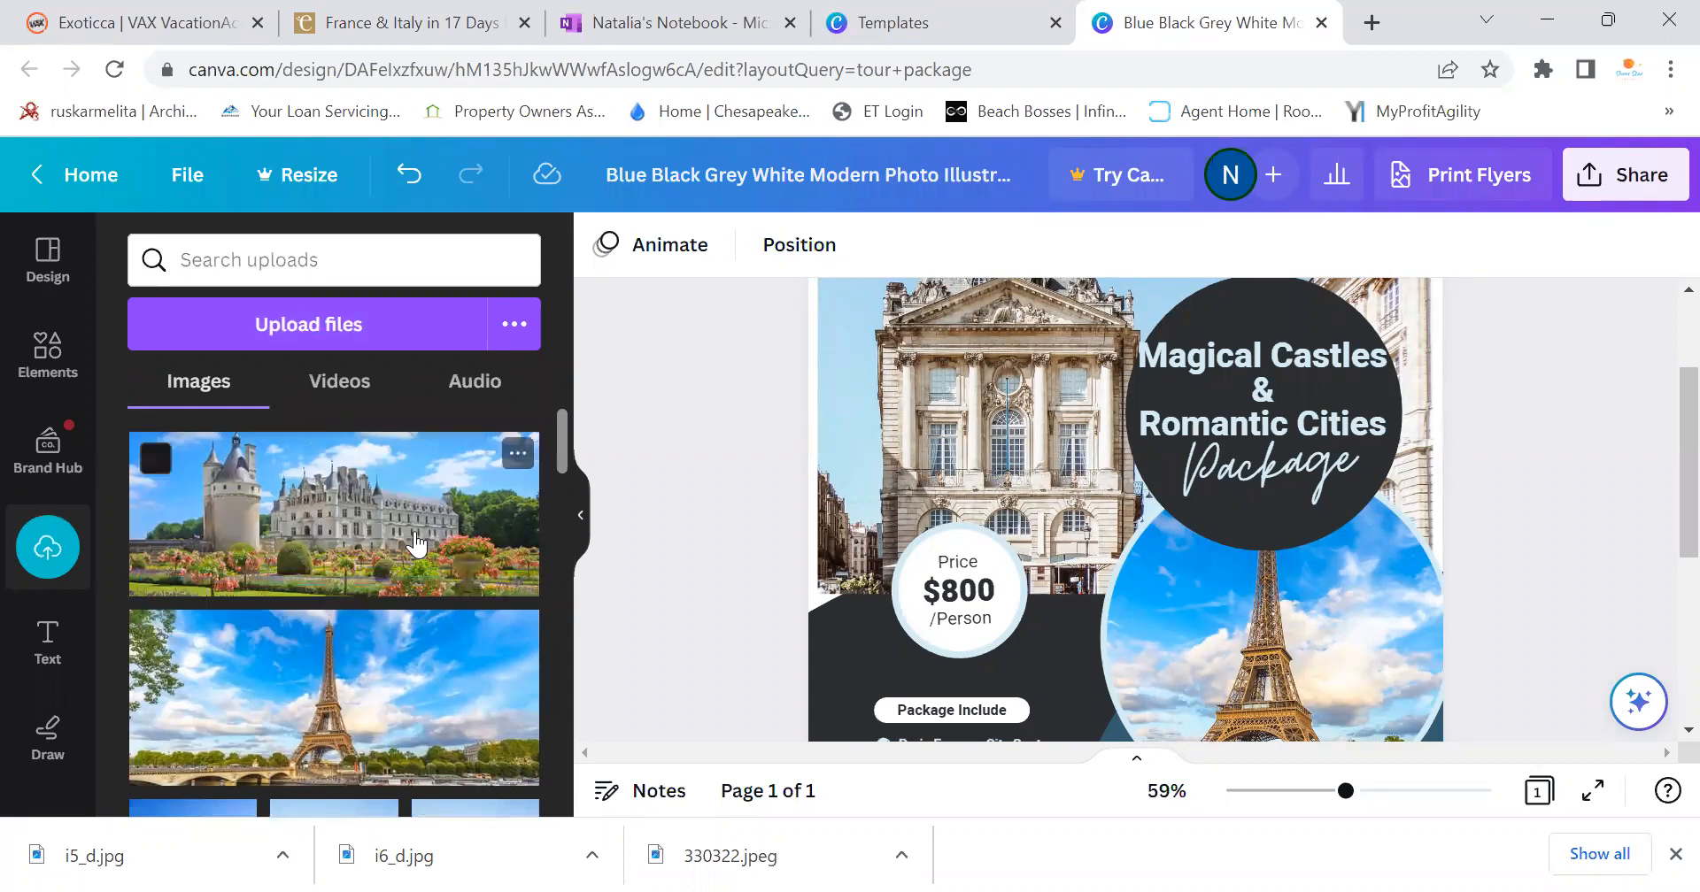
{"action": "left_click_drag", "start_coordinate": [908, 384], "coordinate": [908, 384]}
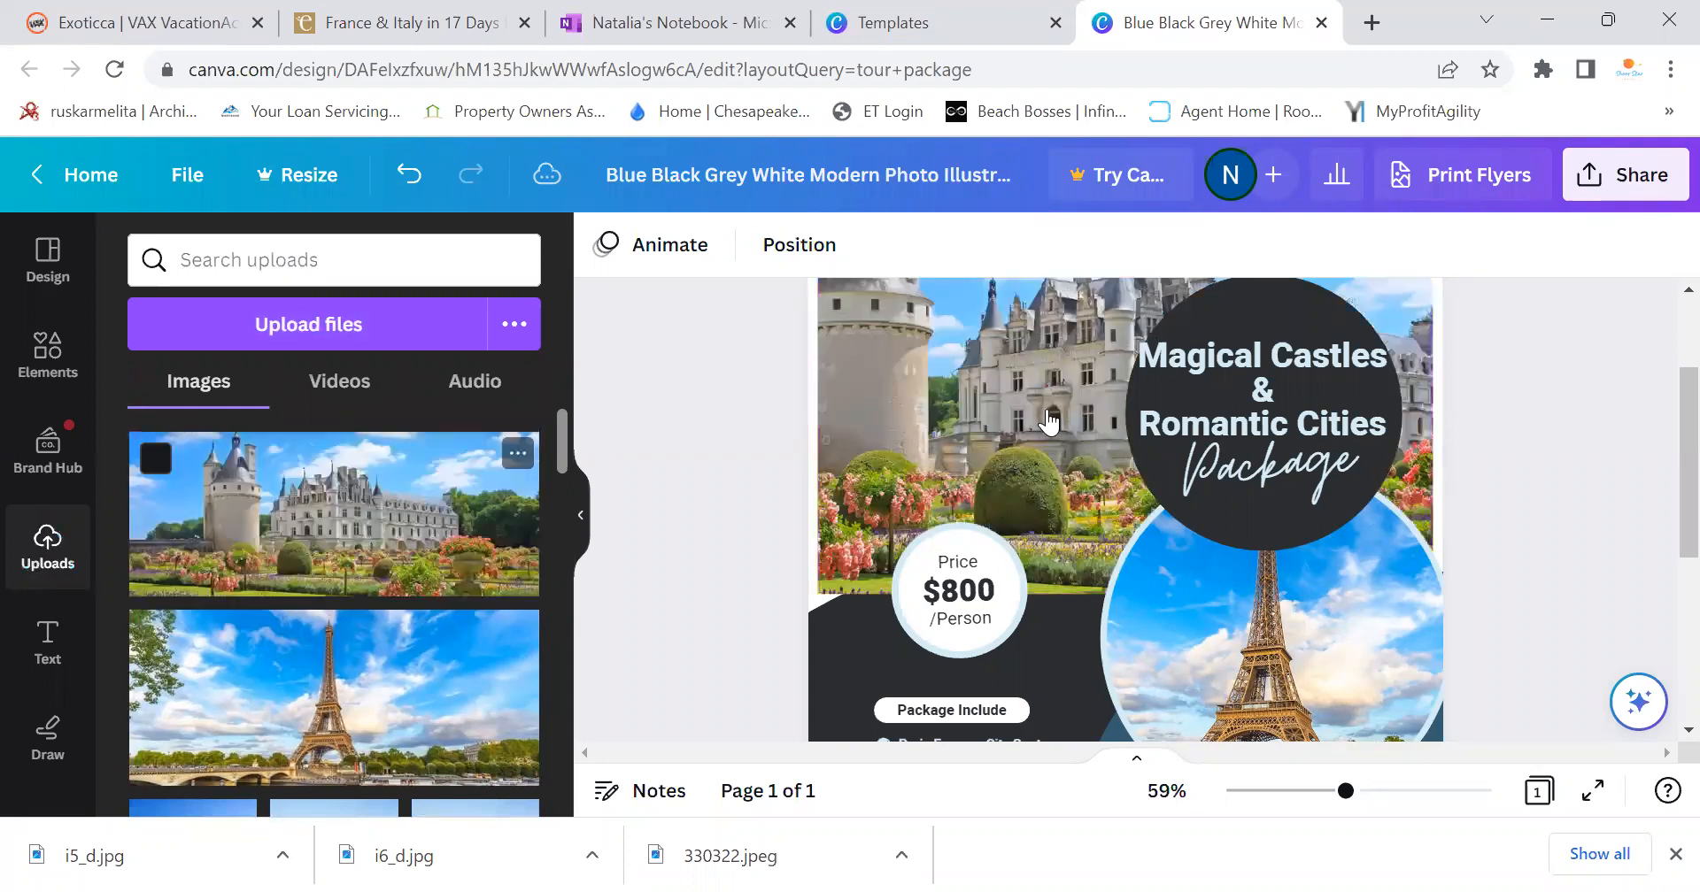
{"action": "left_click", "coordinate": [1009, 460]}
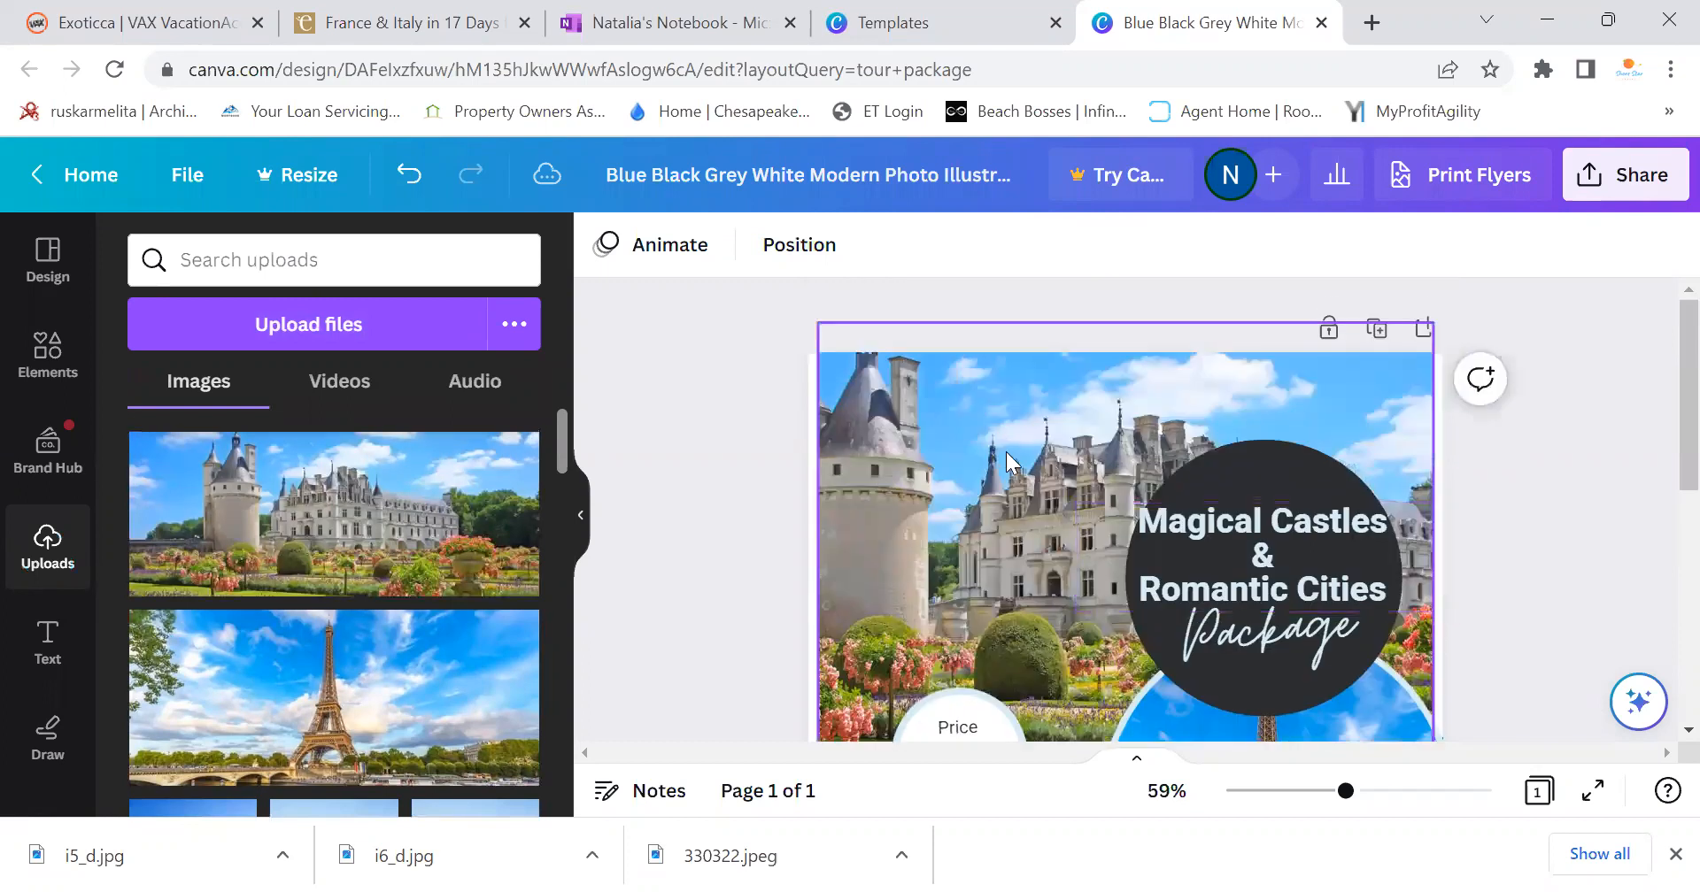
Crop the castle photo, shifting it left to centre the château
{"action": "double_click", "coordinate": [942, 466]}
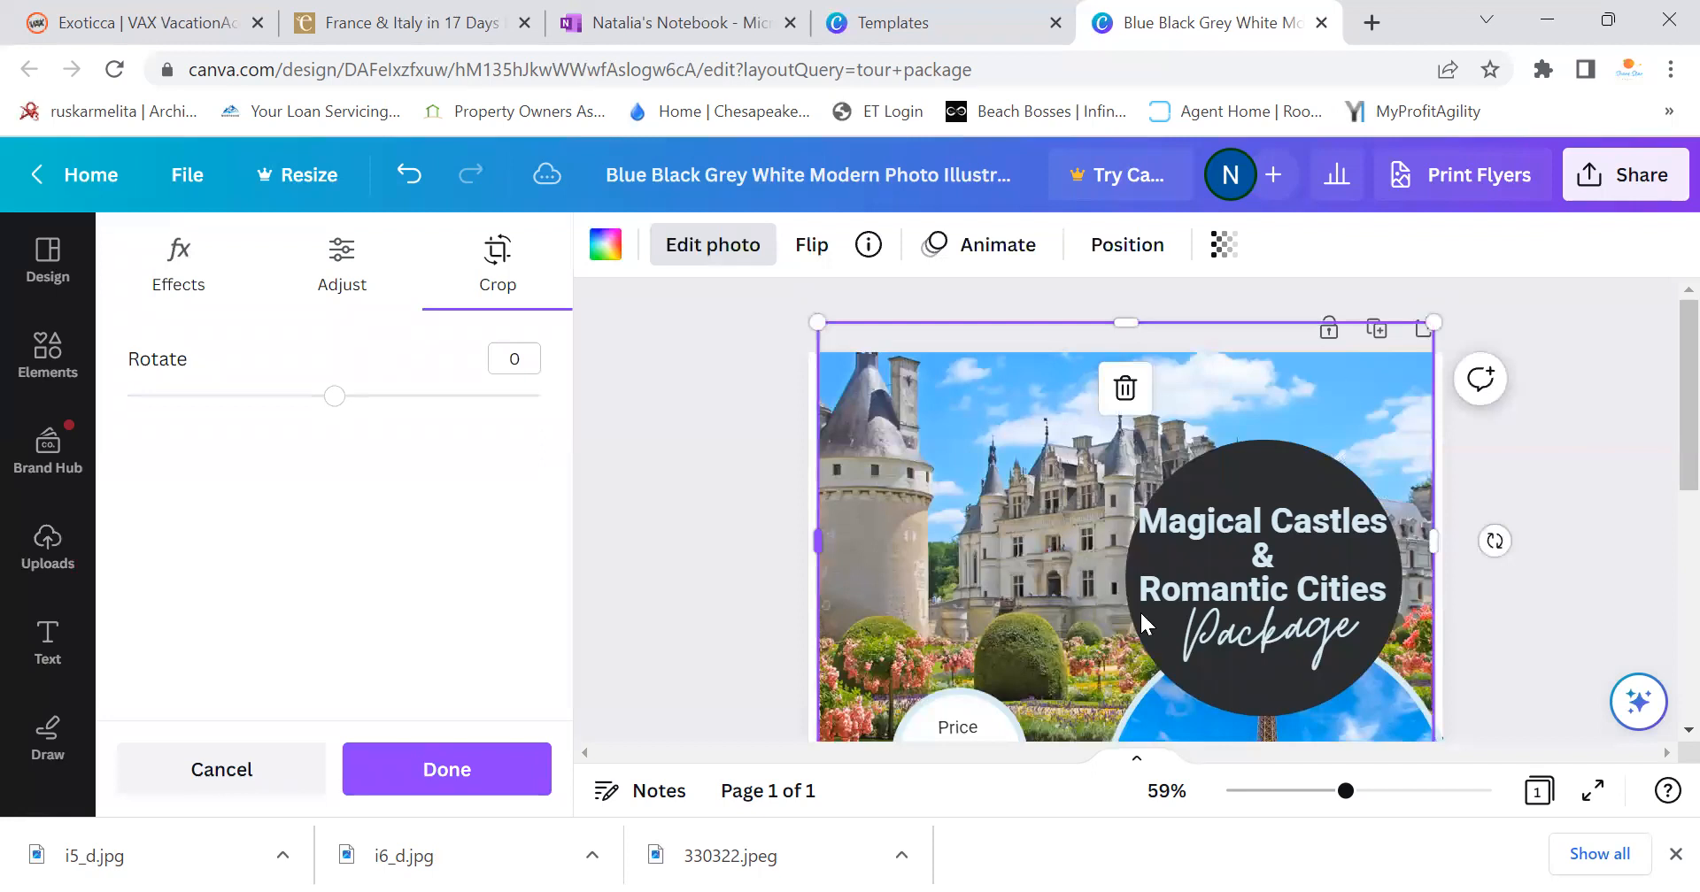
{"action": "double_click", "coordinate": [1054, 532]}
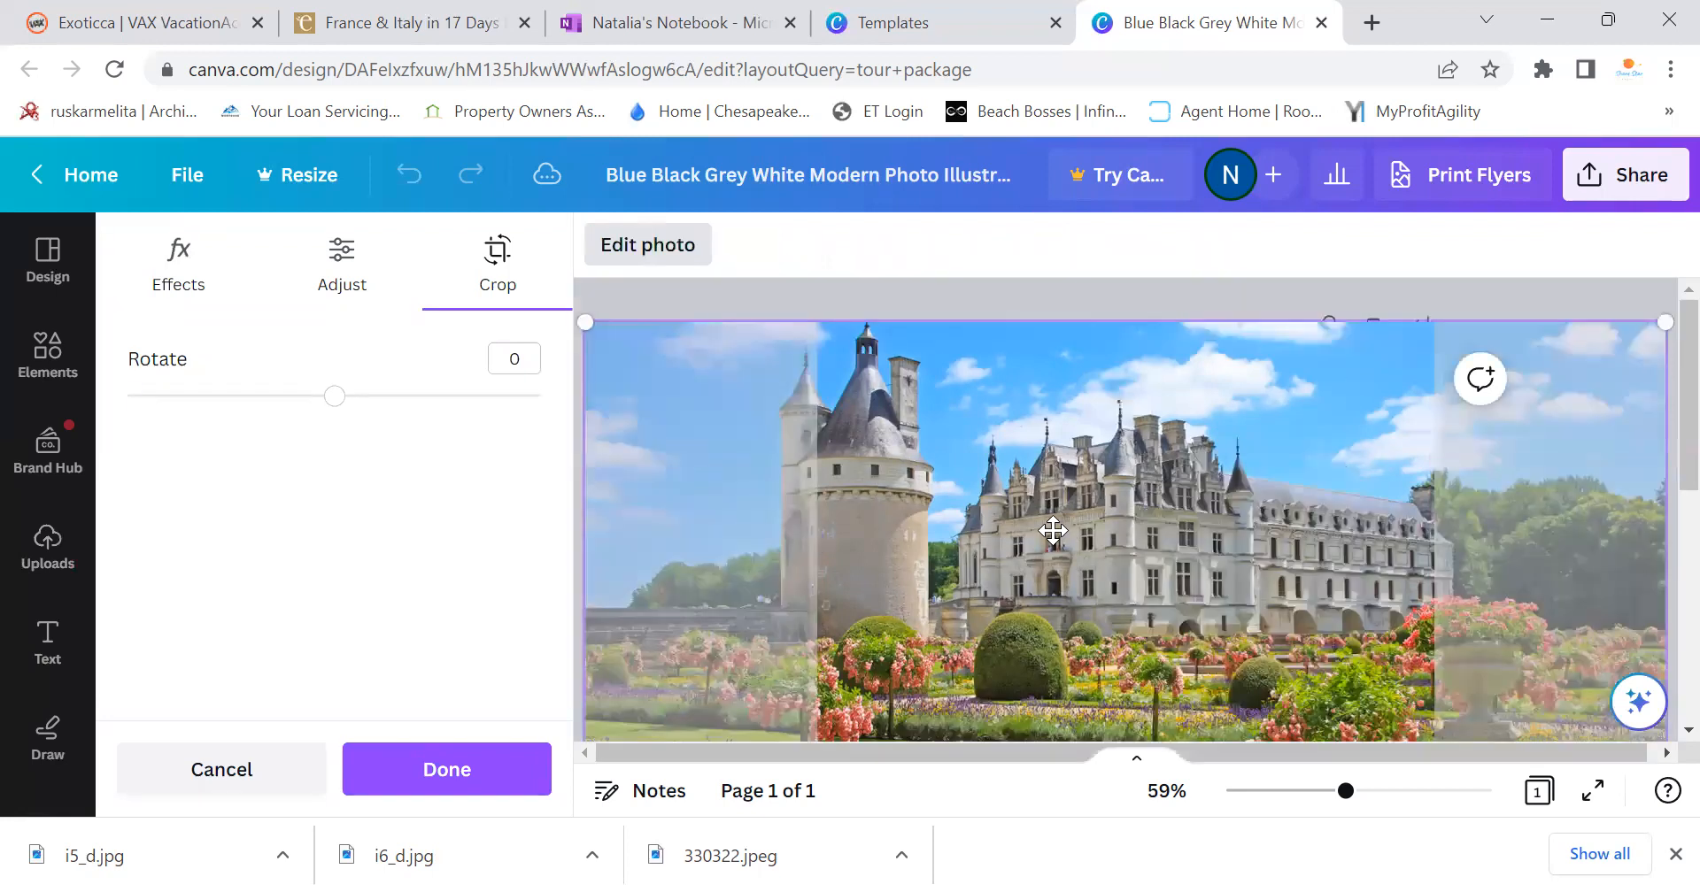
{"action": "left_click_drag", "start_coordinate": [1078, 483], "coordinate": [928, 482]}
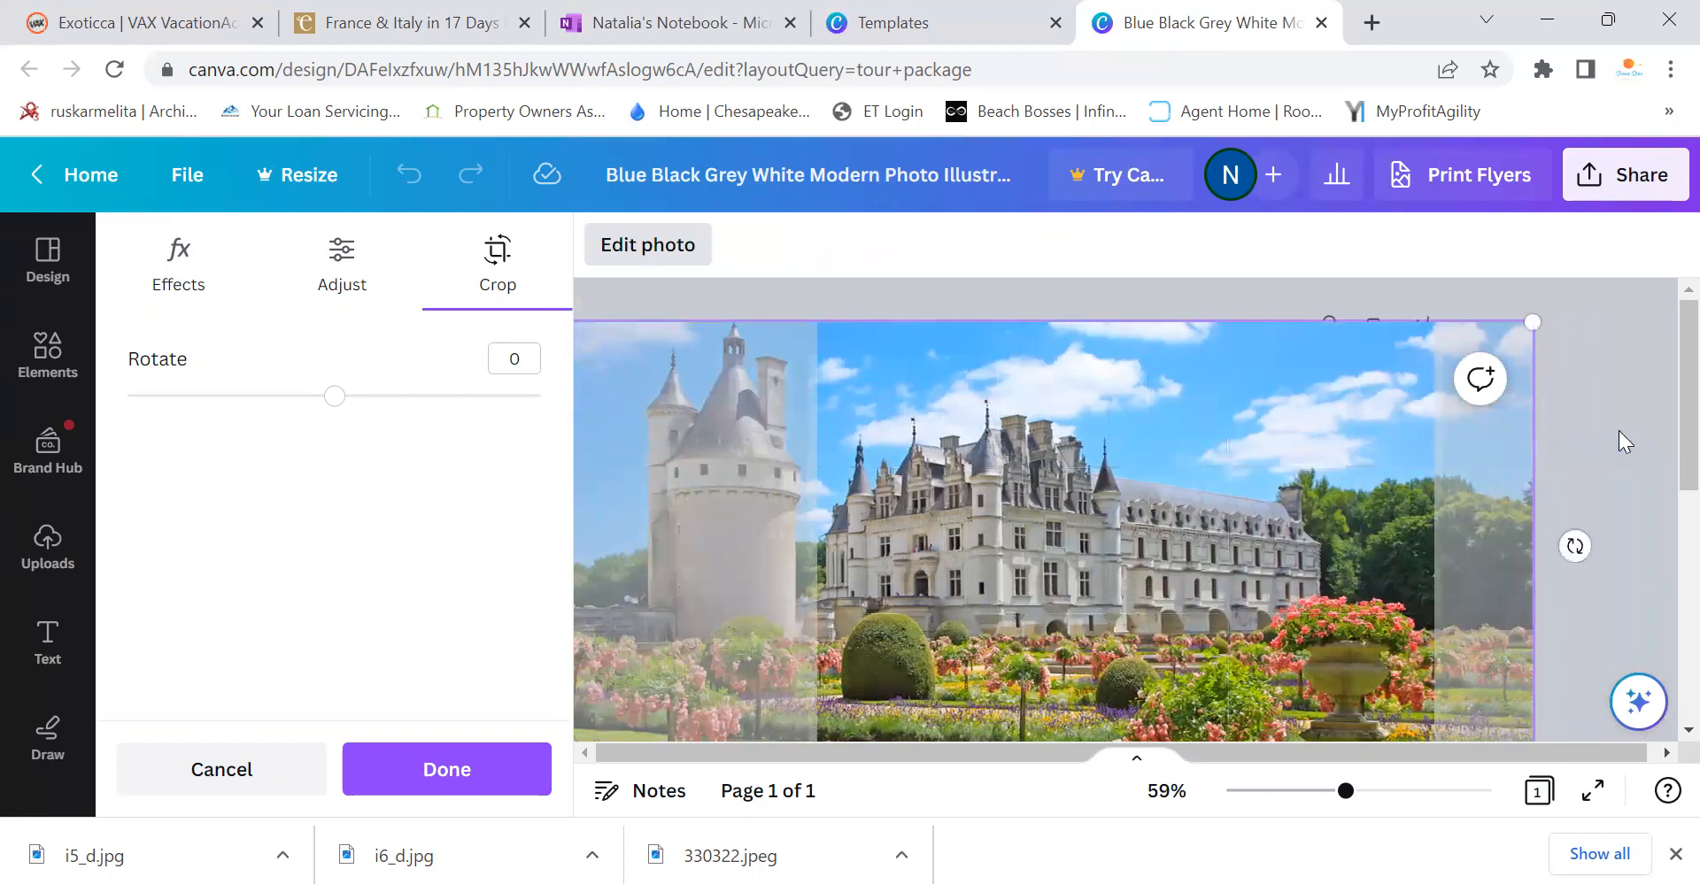
{"action": "left_click", "coordinate": [1618, 431]}
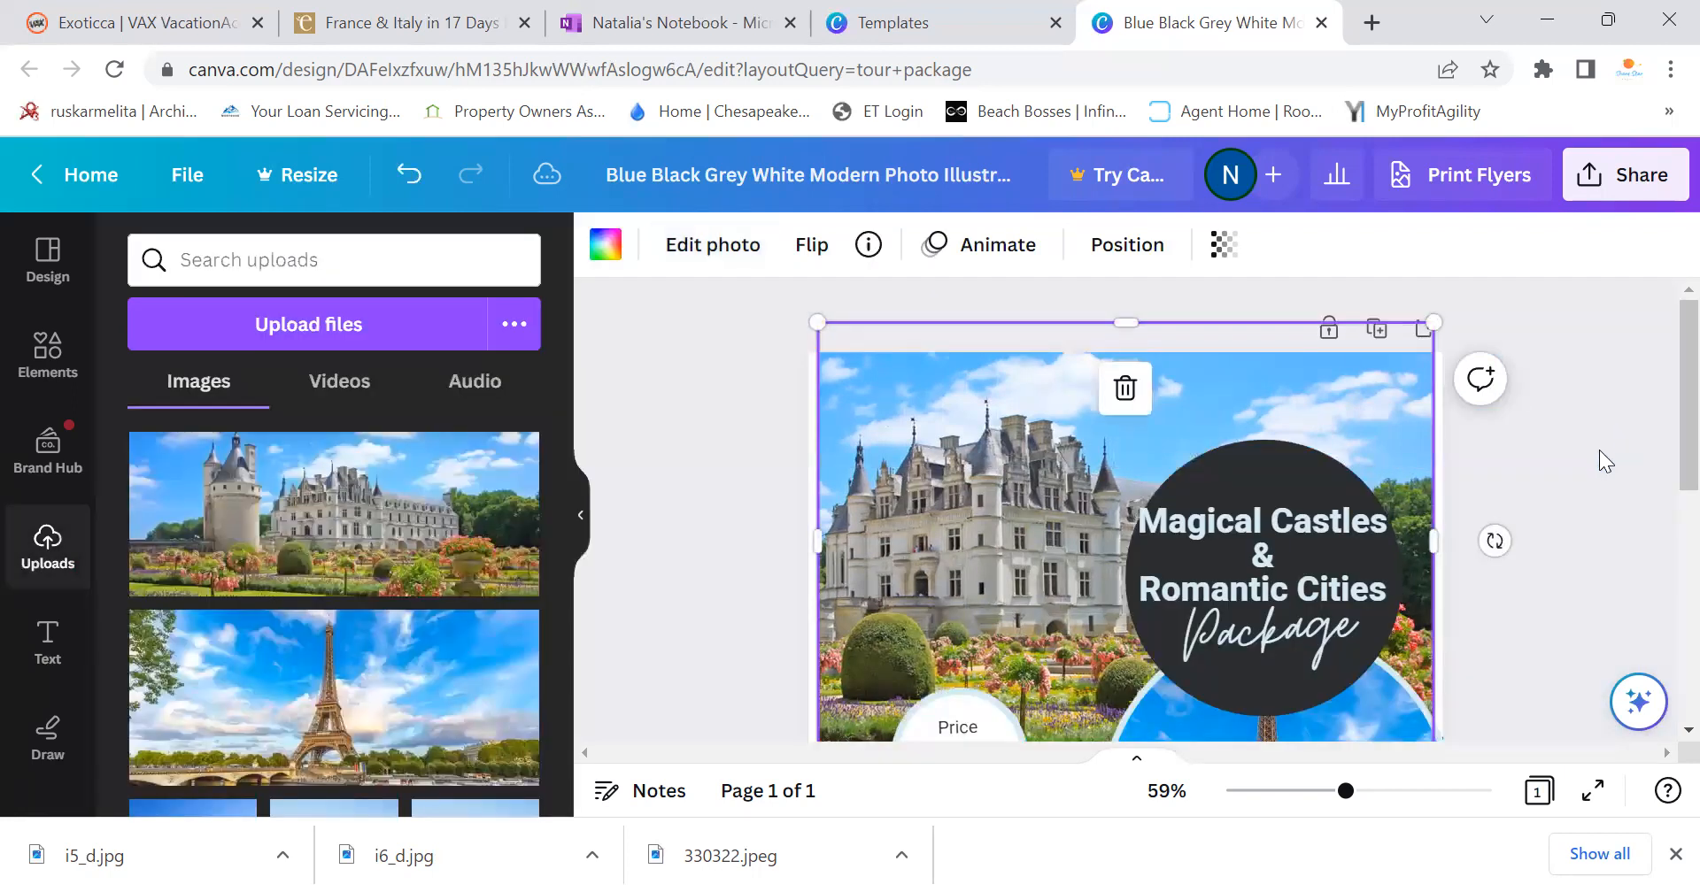
Reposition the Eiffel Tower photo within its round frame
{"action": "scroll", "coordinate": [1579, 473], "scroll_direction": "down", "scroll_amount": 1}
{"action": "scroll", "coordinate": [1579, 472], "scroll_direction": "down", "scroll_amount": 2}
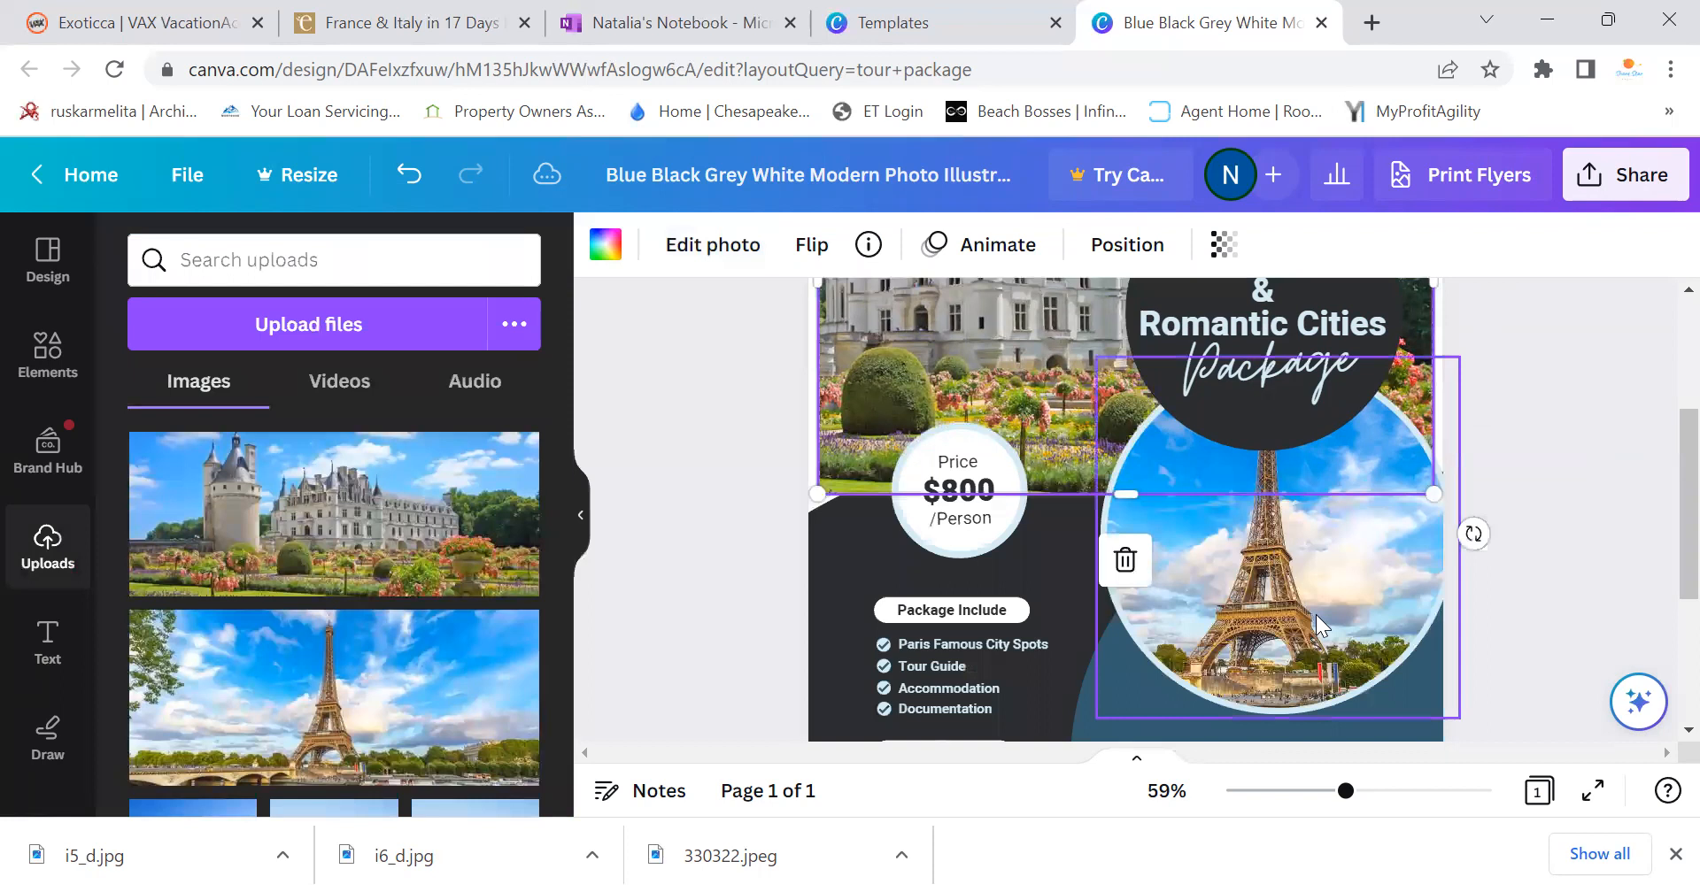
{"action": "double_click", "coordinate": [1319, 624]}
{"action": "left_click_drag", "start_coordinate": [1336, 615], "coordinate": [1375, 614]}
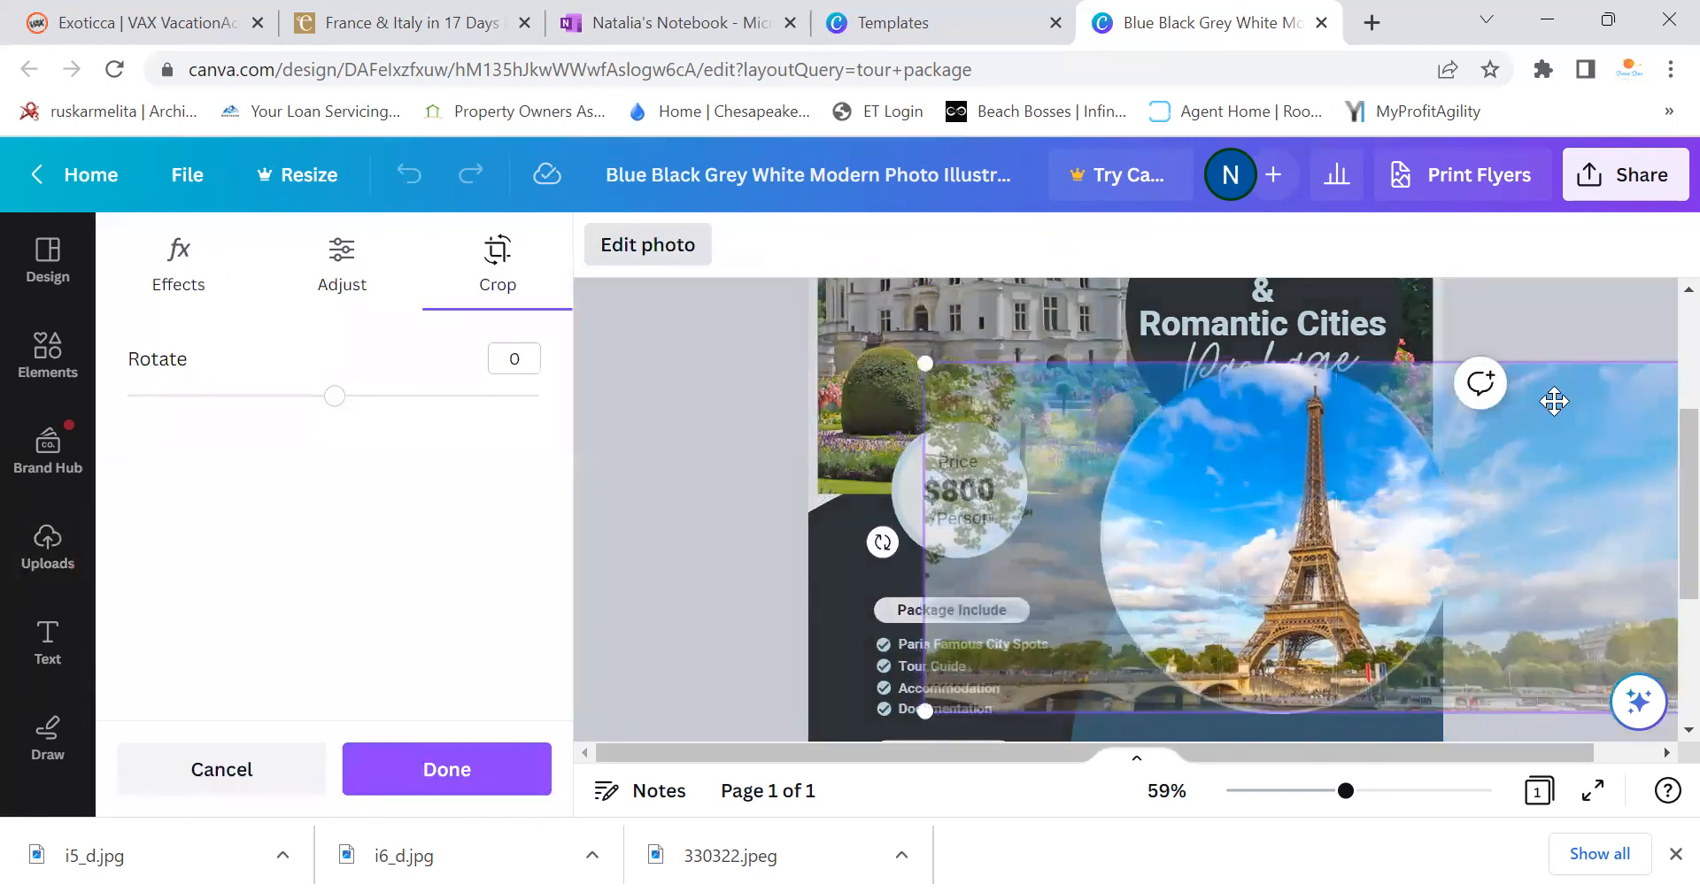
{"action": "left_click", "coordinate": [1596, 312]}
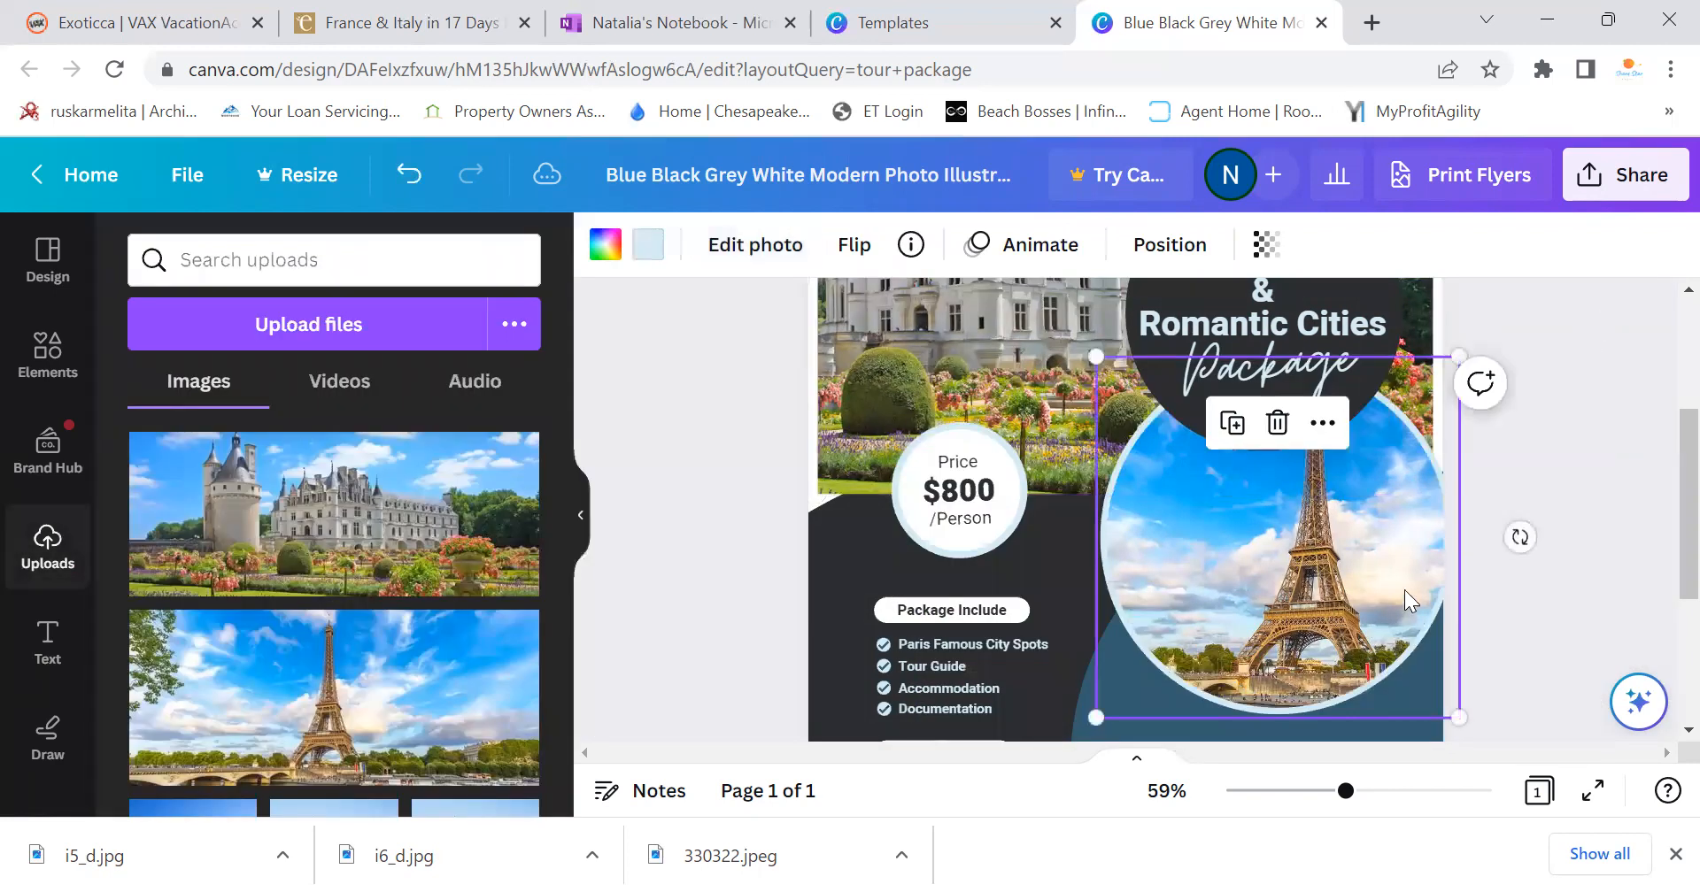
{"action": "double_click", "coordinate": [1344, 540]}
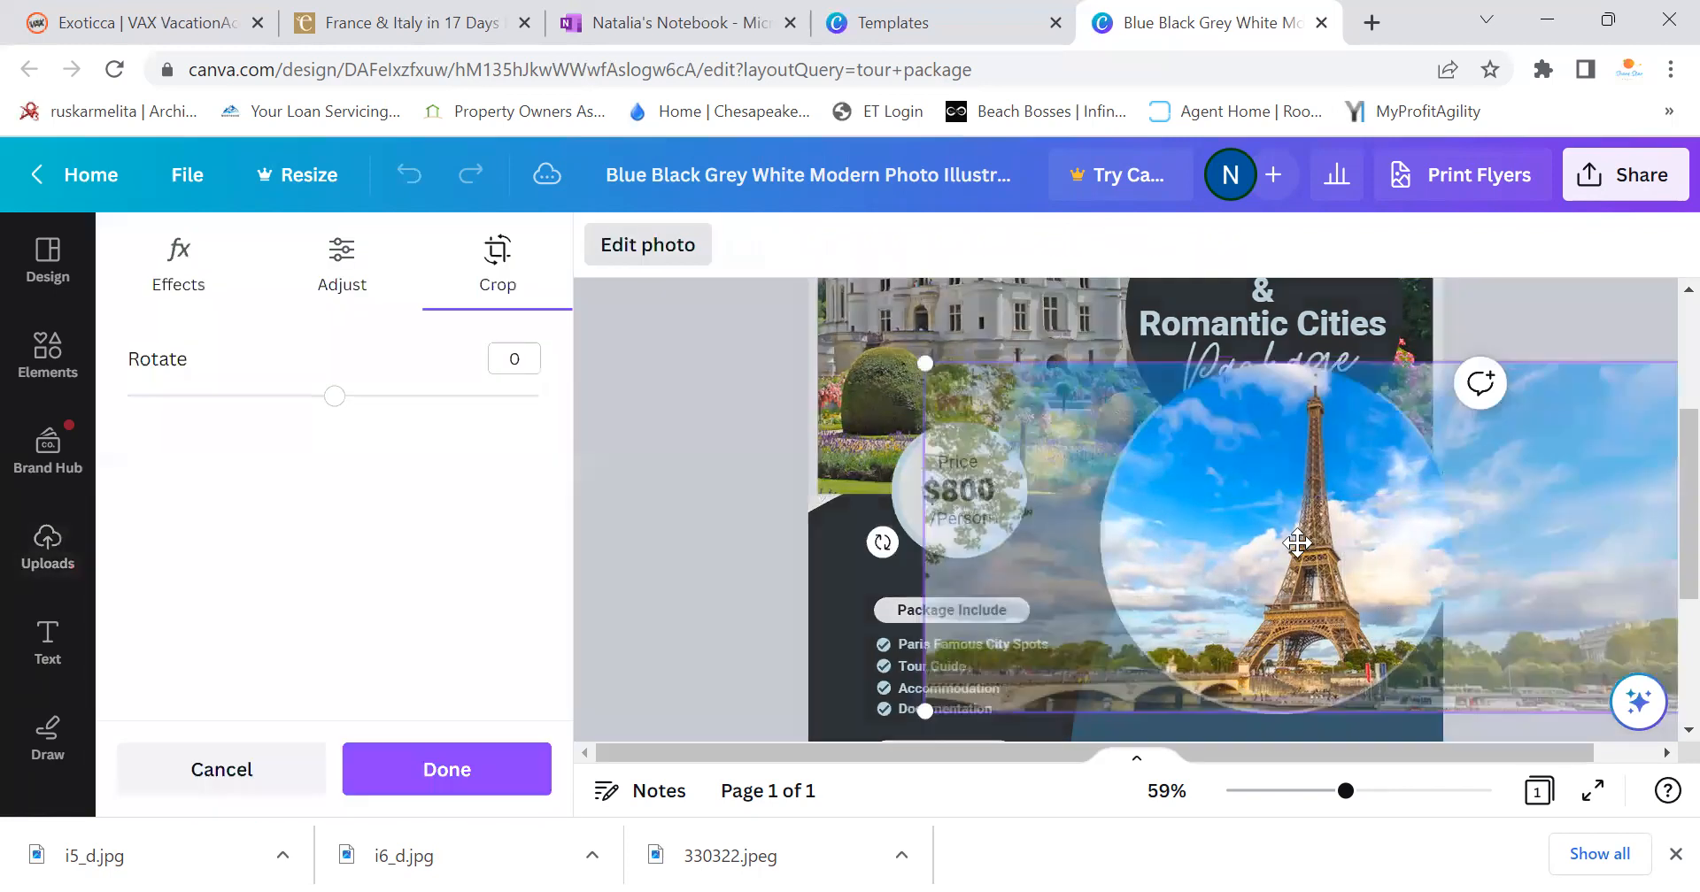
{"action": "left_click_drag", "start_coordinate": [1296, 543], "coordinate": [1258, 541]}
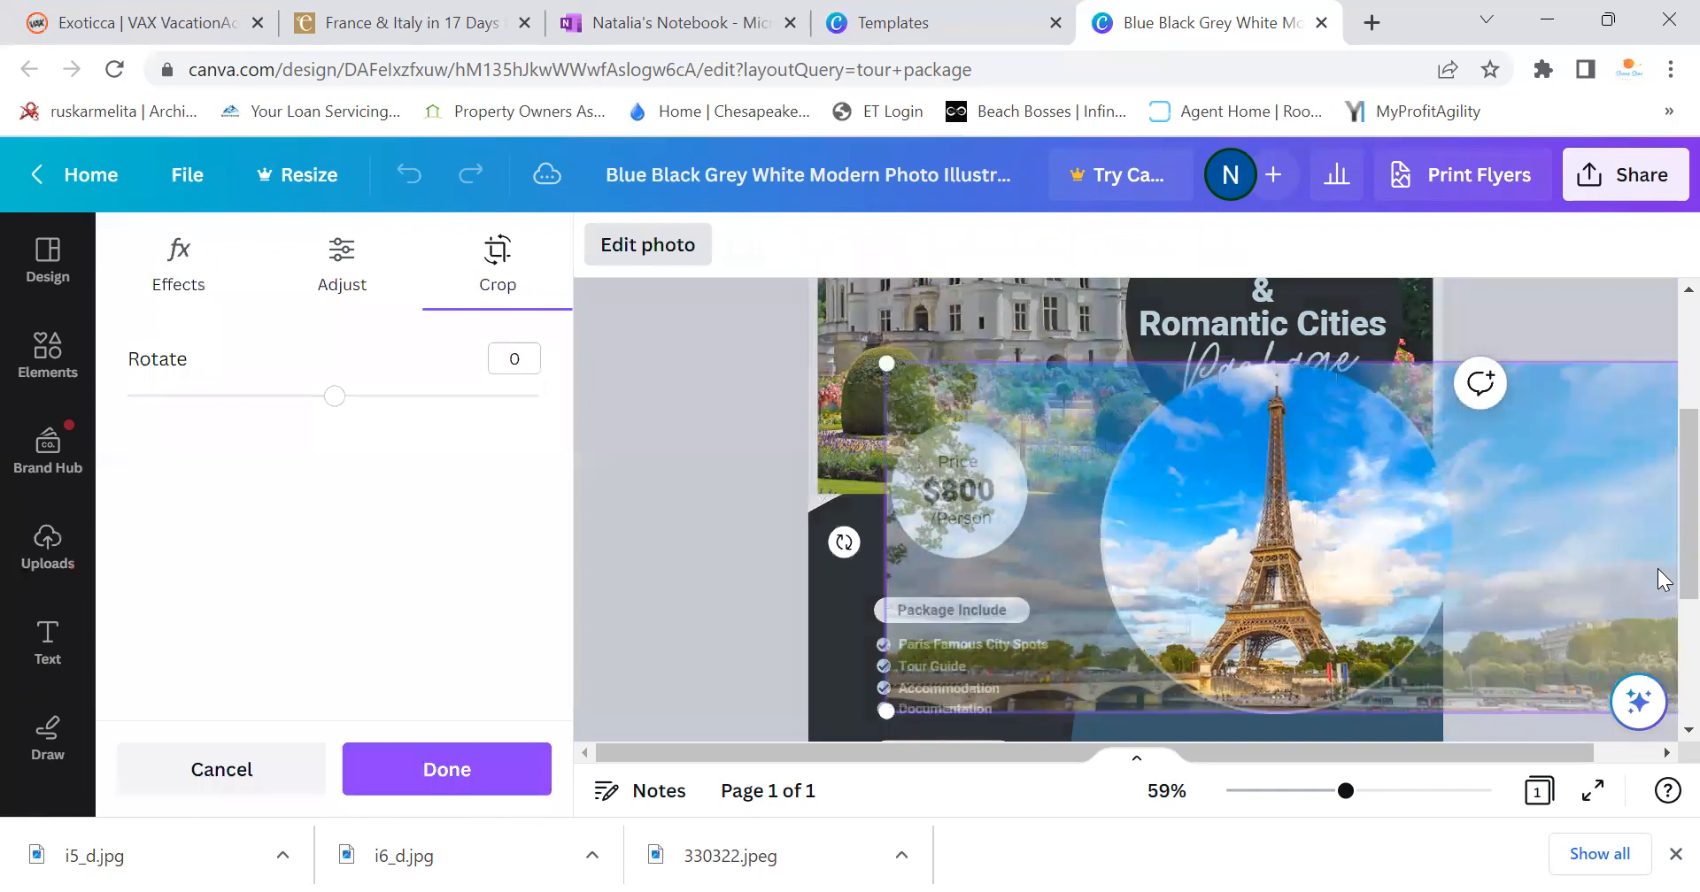
{"action": "left_click", "coordinate": [1657, 569]}
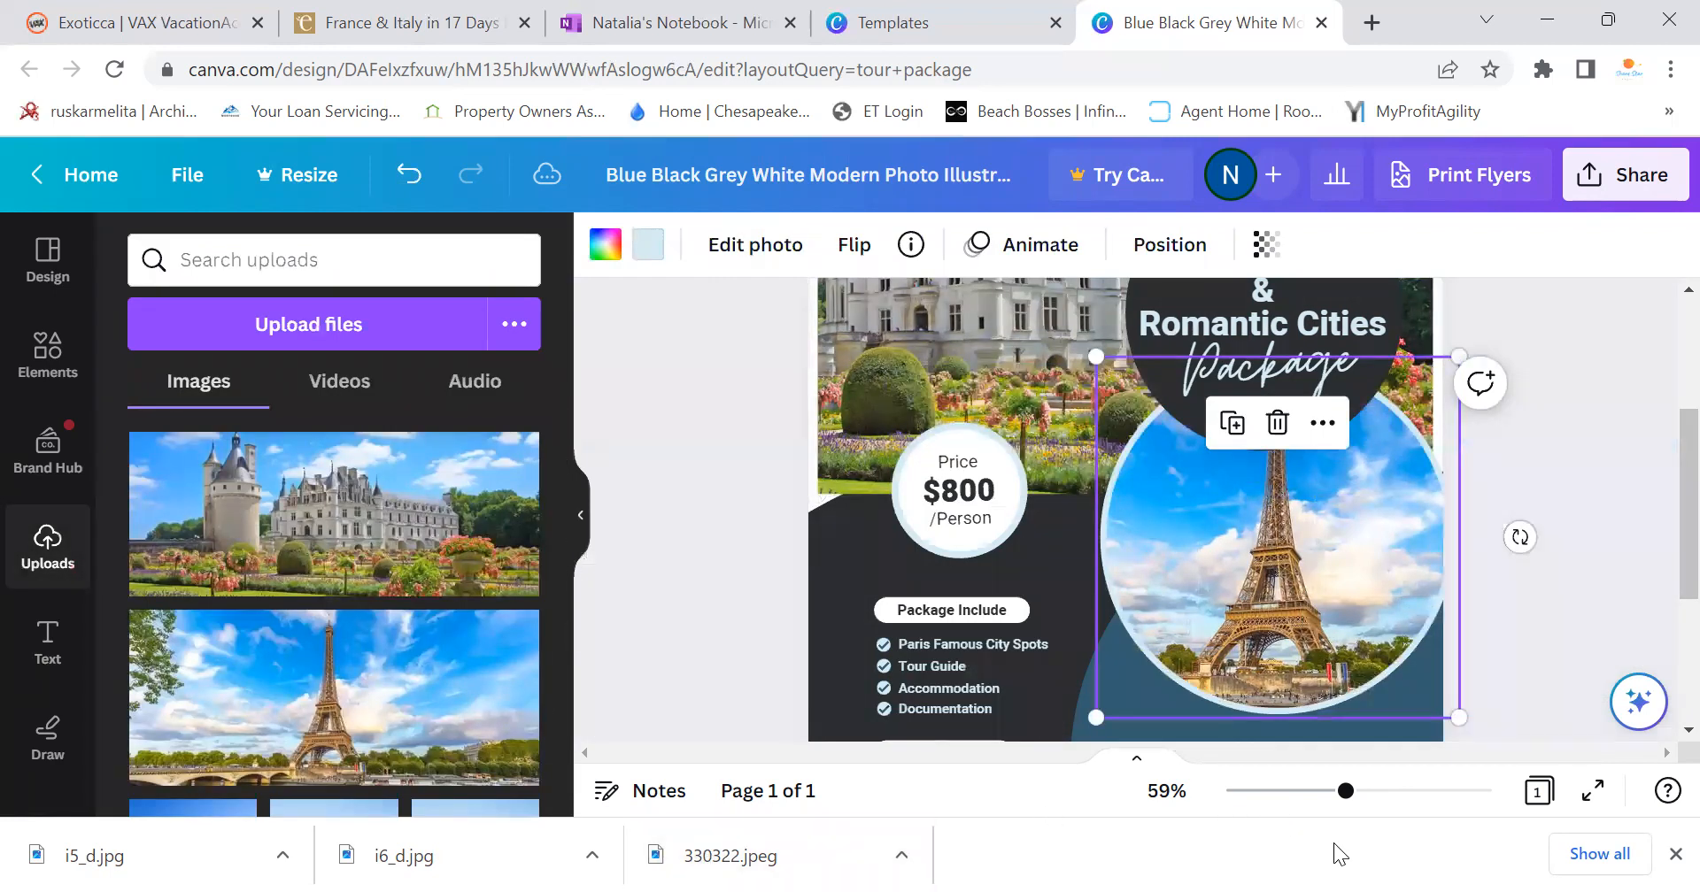
{"action": "scroll", "coordinate": [1661, 567], "scroll_direction": "up", "scroll_amount": 3}
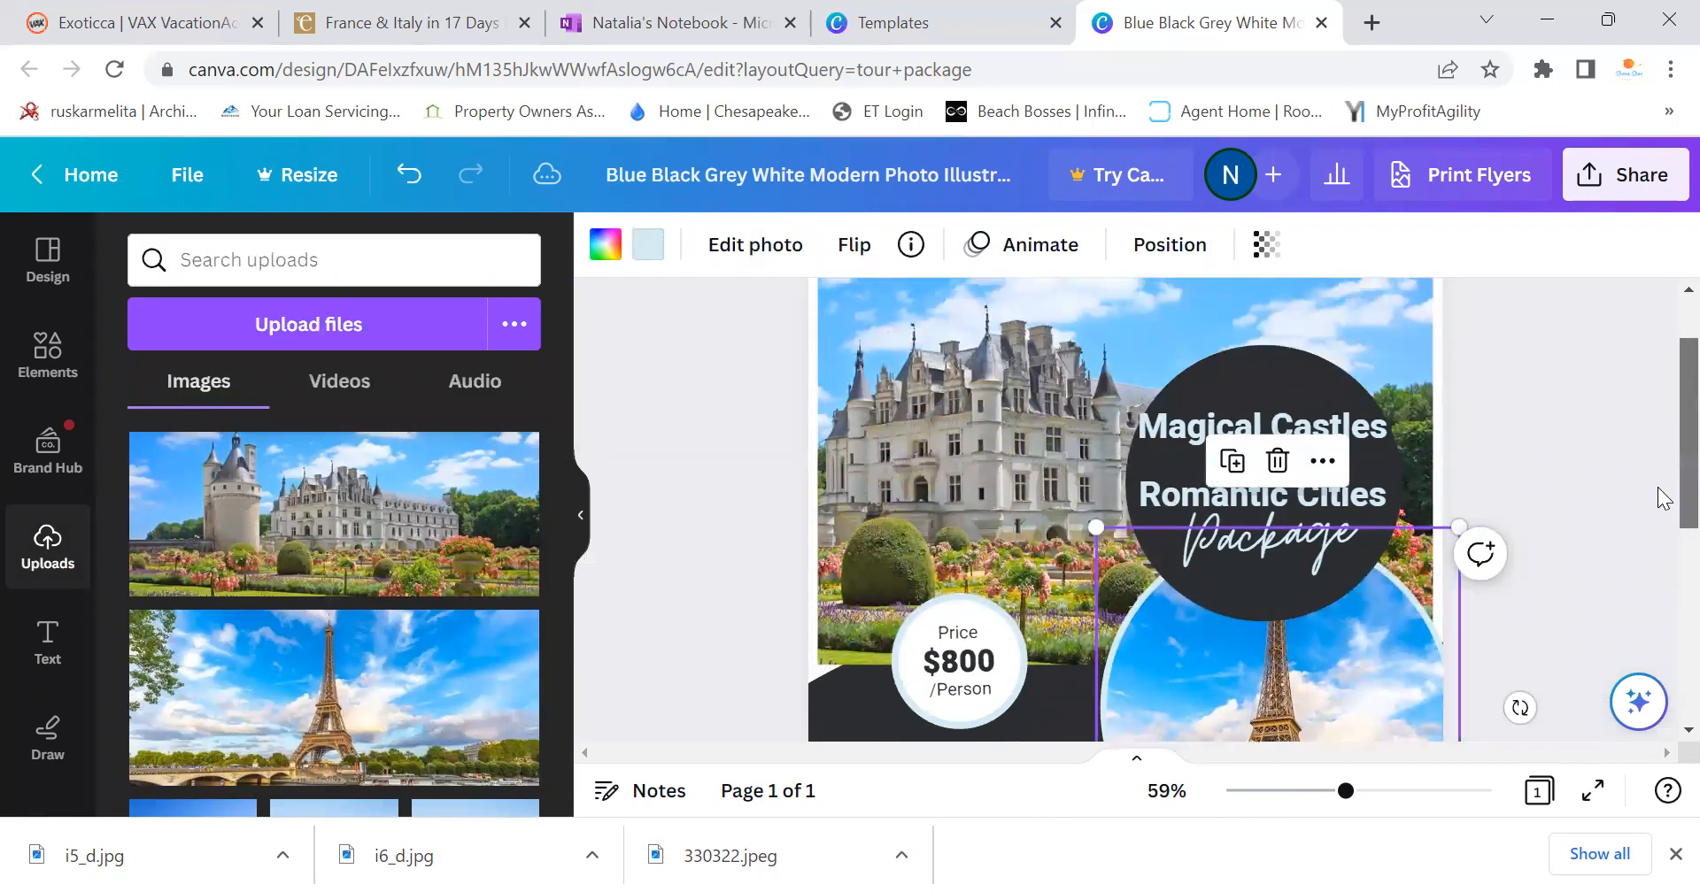
{"action": "left_click", "coordinate": [1563, 437]}
{"action": "scroll", "coordinate": [1103, 480], "scroll_direction": "down", "scroll_amount": 5}
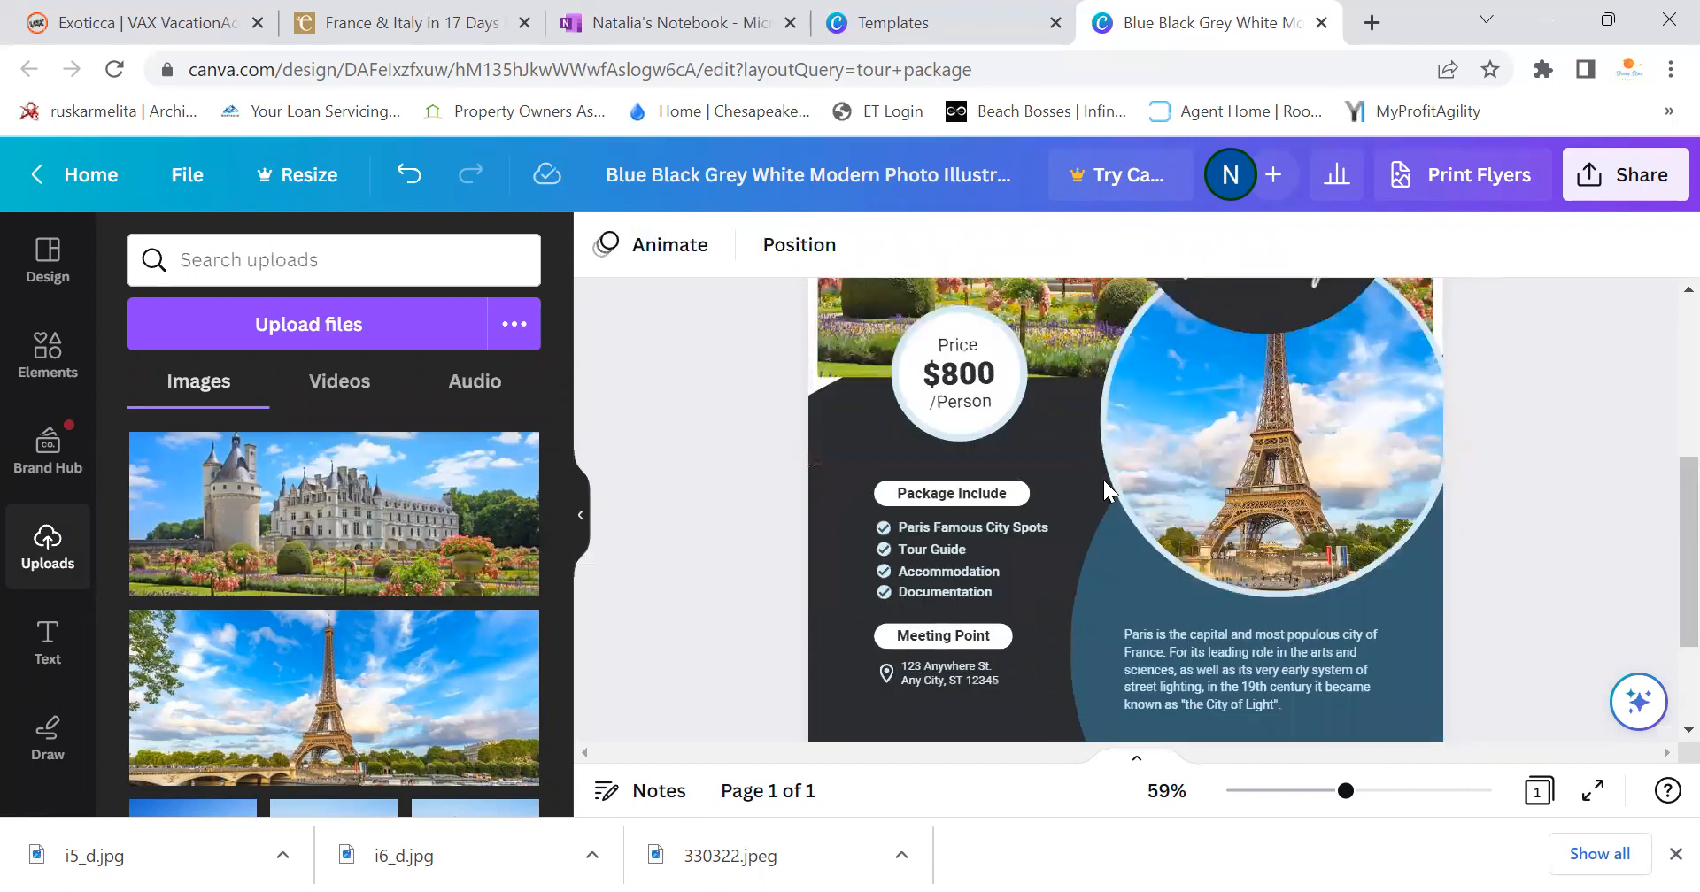
Replace the $800 price with $2,799, checking the tour notes for the amount
{"action": "left_click", "coordinate": [971, 365]}
{"action": "double_click", "coordinate": [972, 365]}
{"action": "key", "text": "BackSpace"}
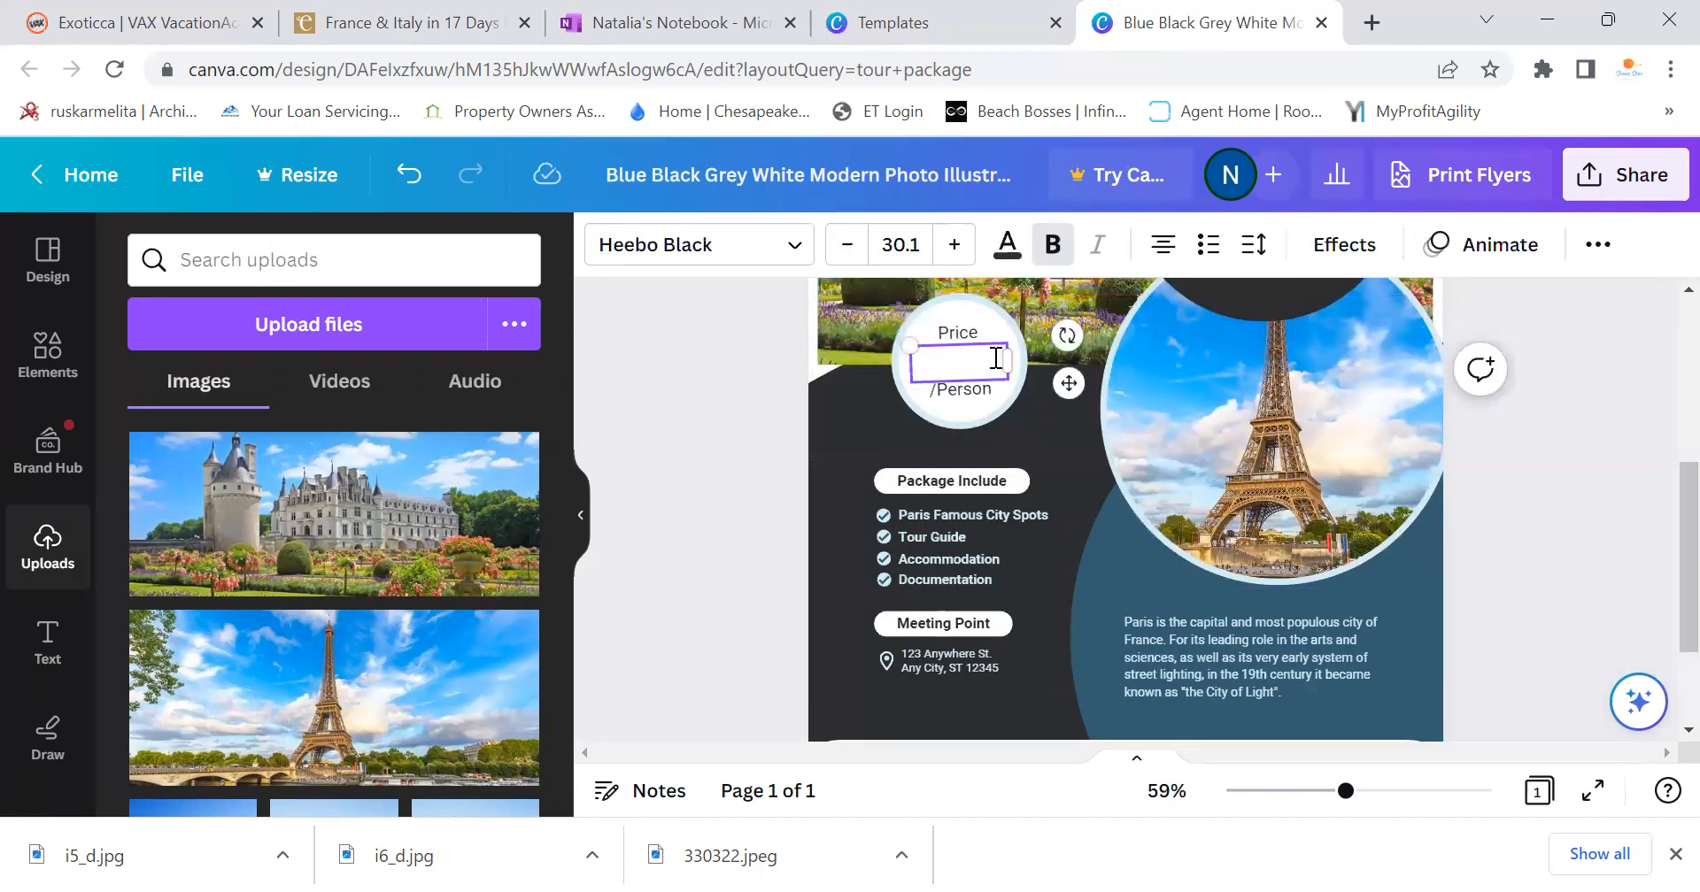
{"action": "type", "text": "$"}
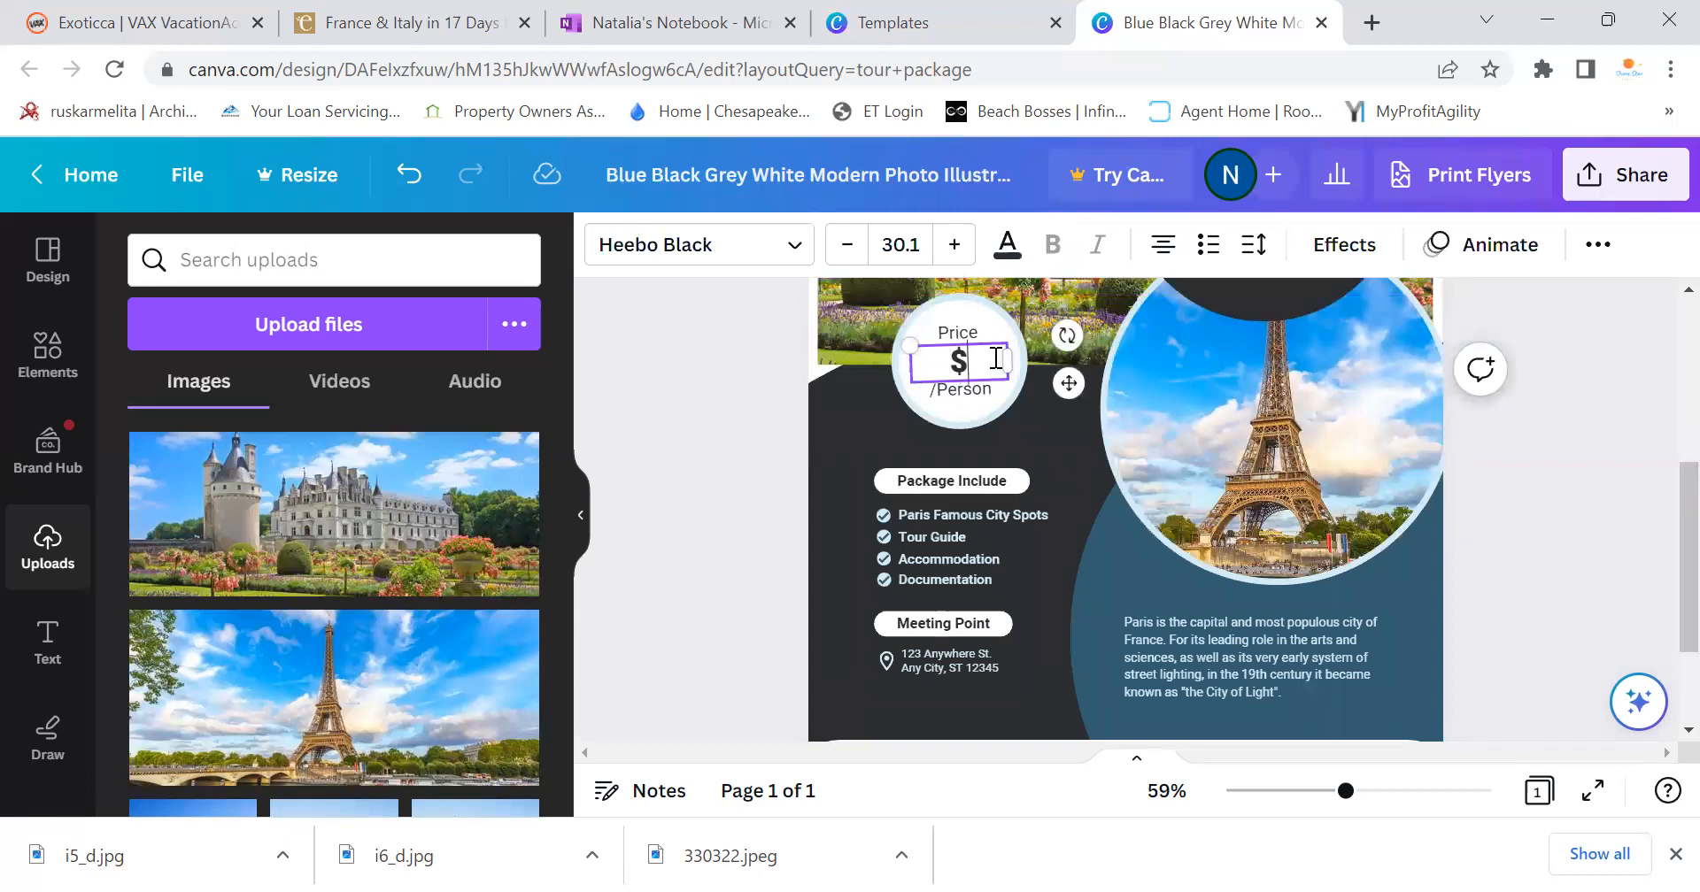
{"action": "type", "text": "2,699"}
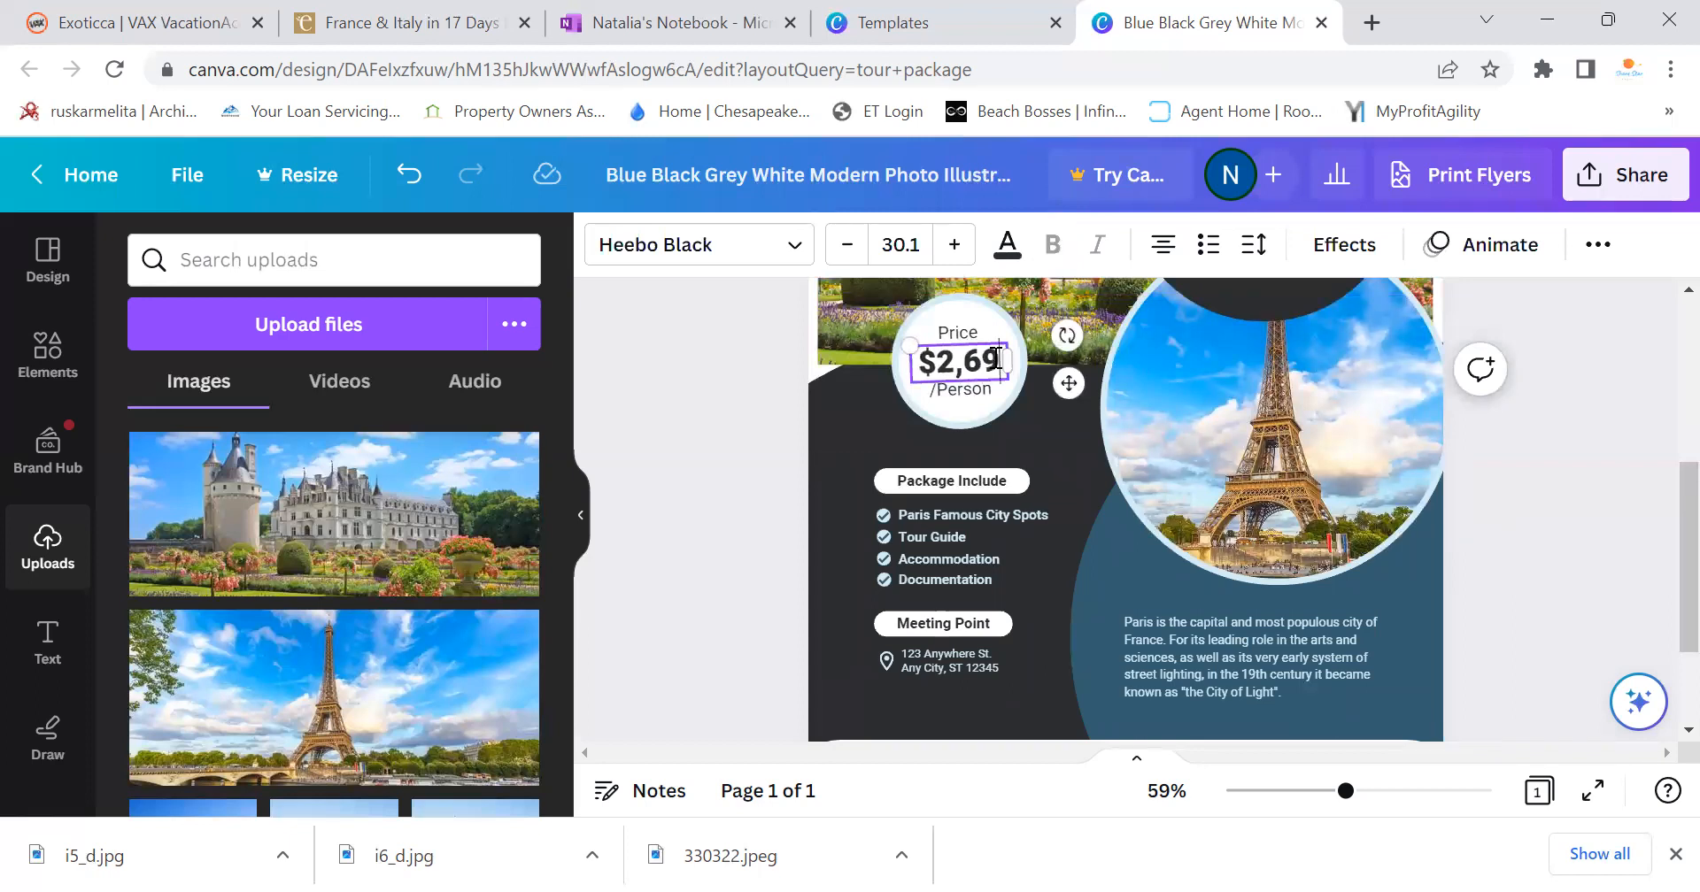
{"action": "key", "text": "BackSpace"}
{"action": "key", "text": "BackSpace"}
{"action": "key", "text": "BackSpace"}
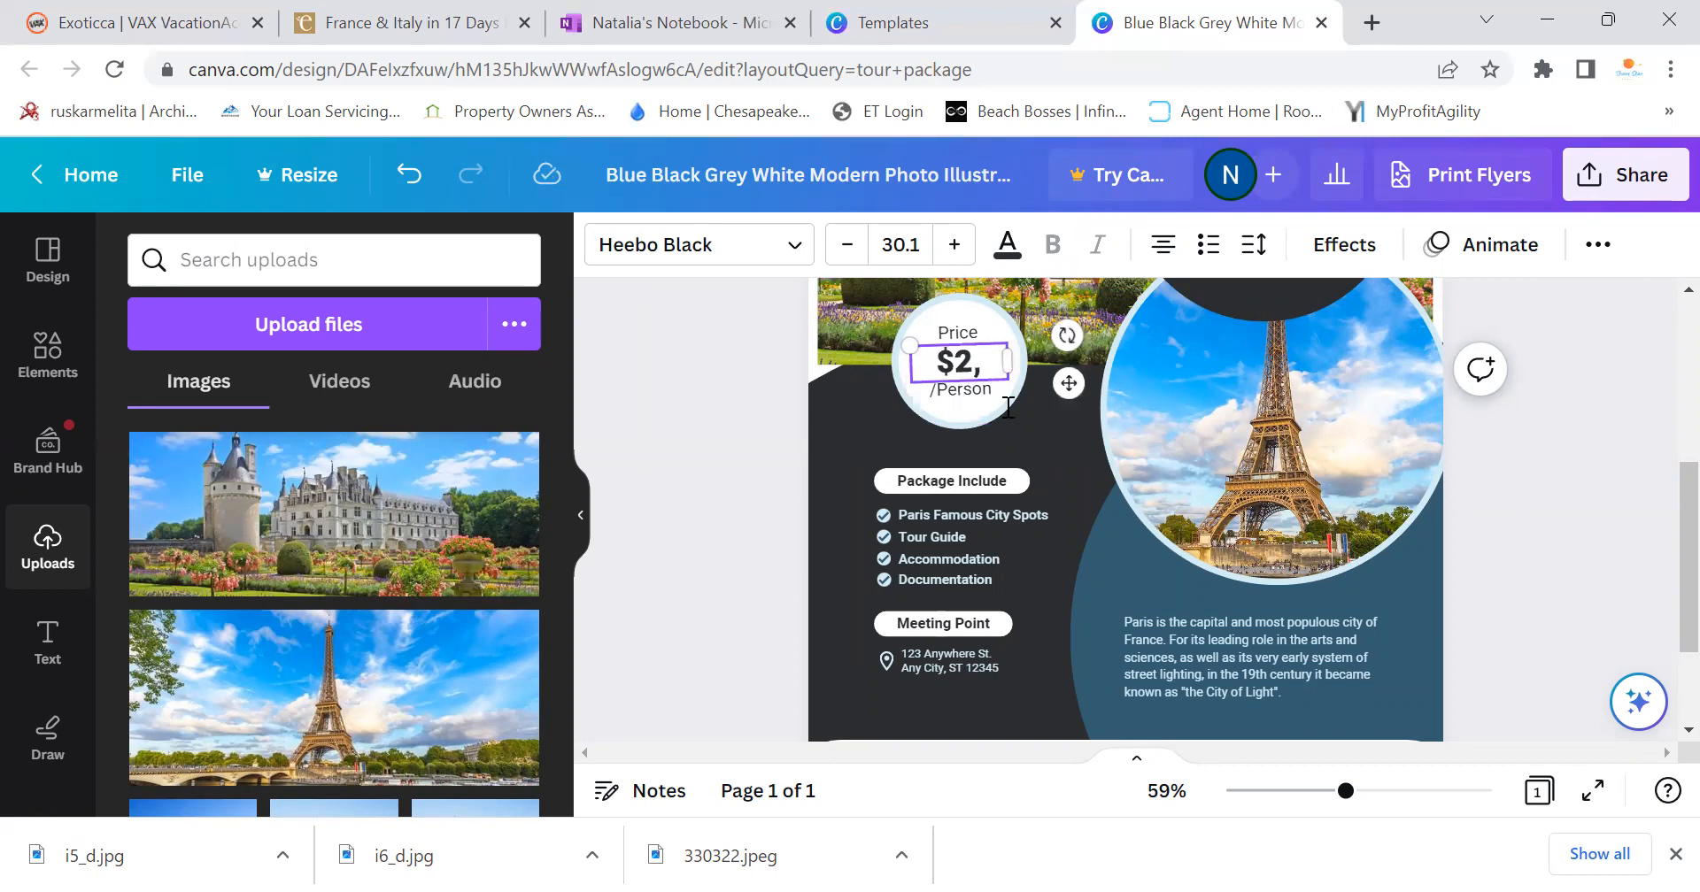
{"action": "left_click", "coordinate": [600, 24]}
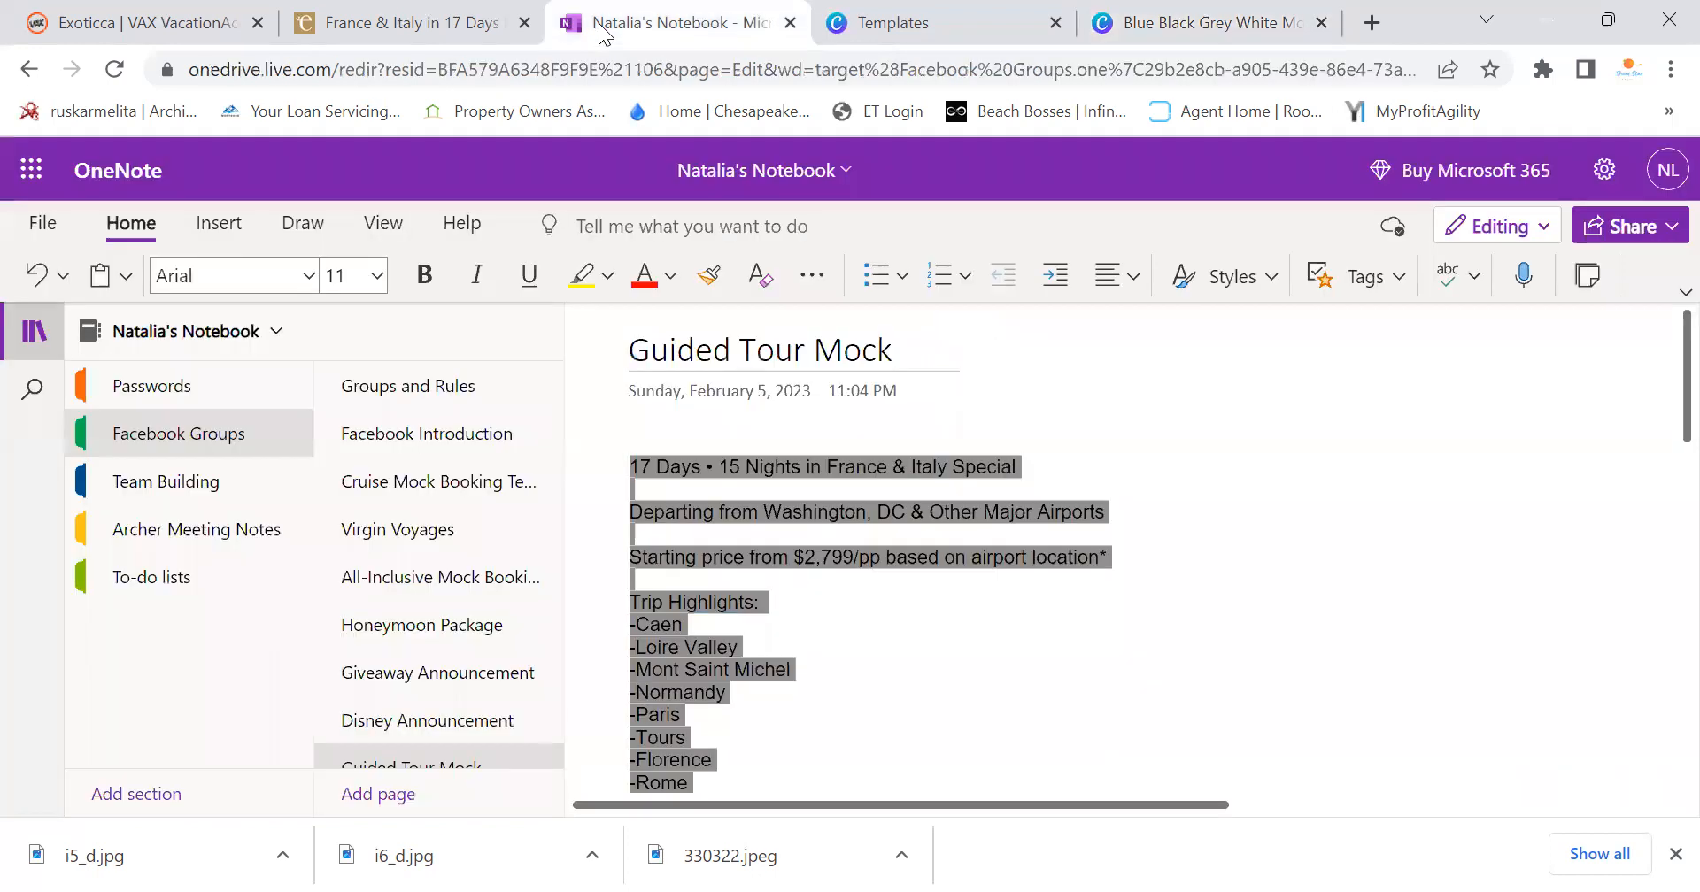
{"action": "left_click", "coordinate": [1273, 541]}
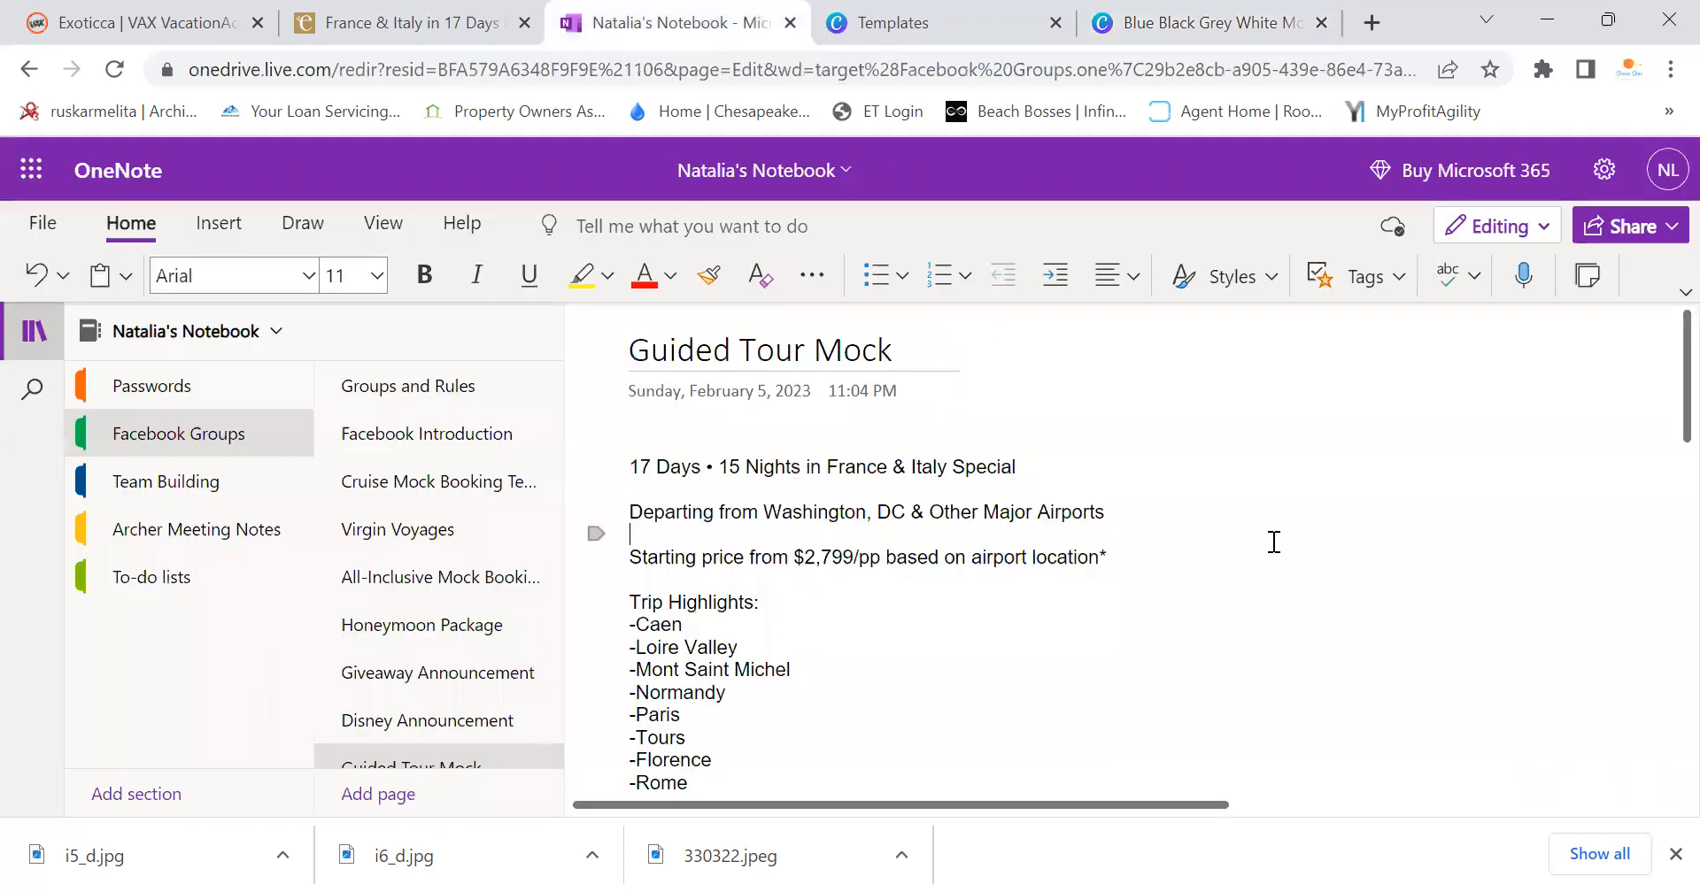
{"action": "left_click", "coordinate": [1142, 20]}
{"action": "type", "text": "799"}
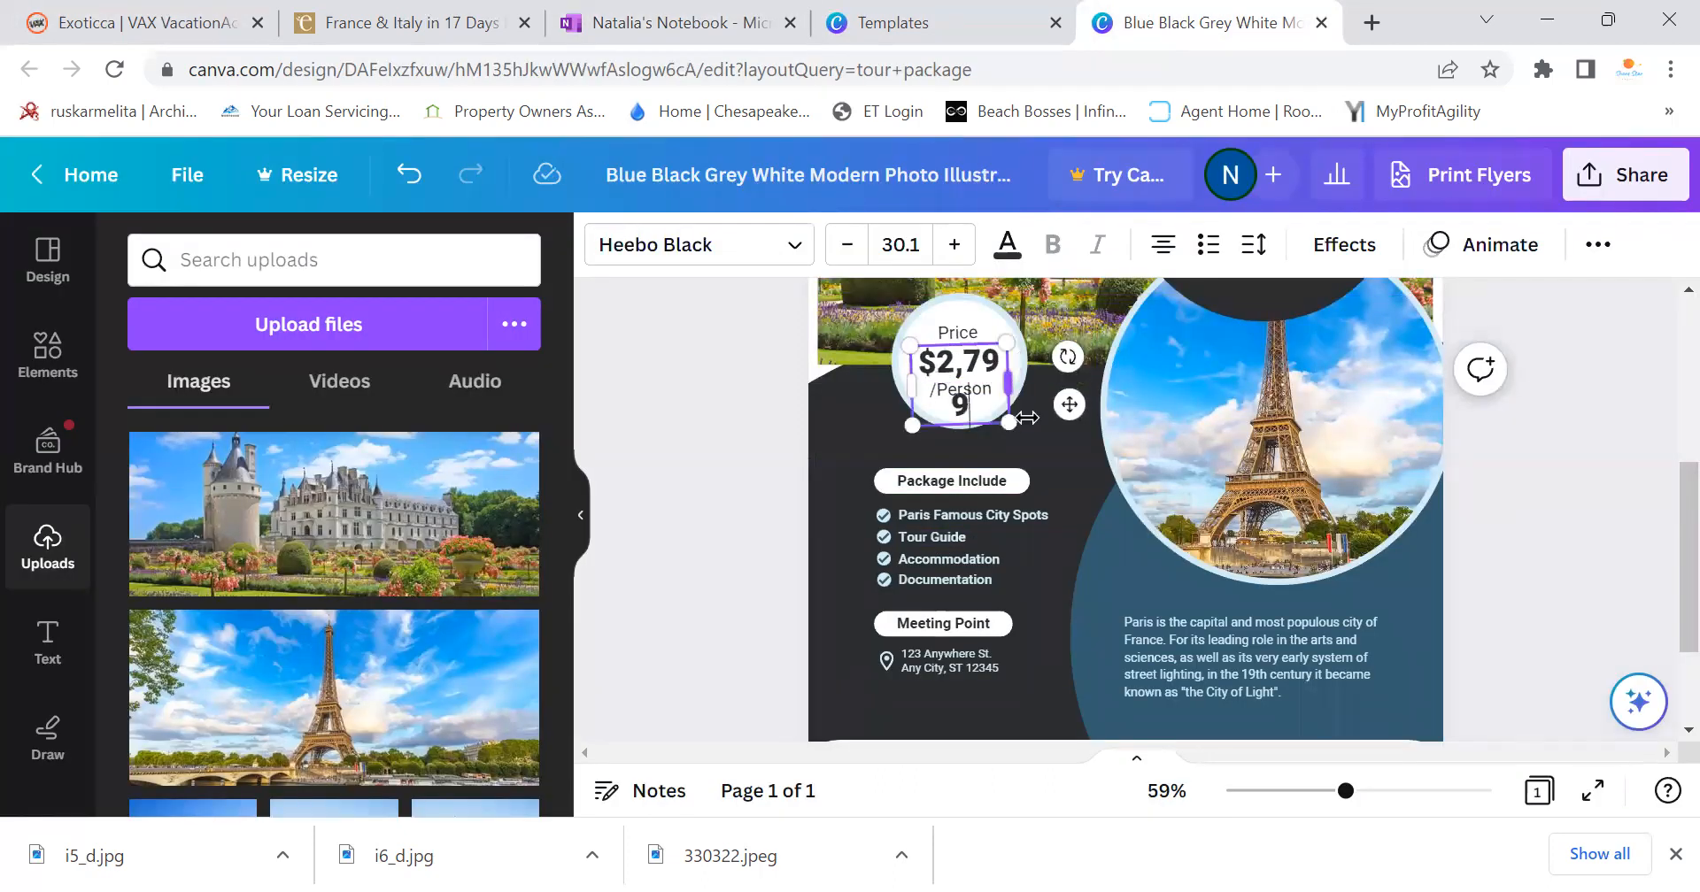
Adjust the price's font size so $2,799 fits on one line in the circle
{"action": "left_click", "coordinate": [846, 244]}
{"action": "left_click", "coordinate": [846, 244]}
{"action": "left_click", "coordinate": [953, 244]}
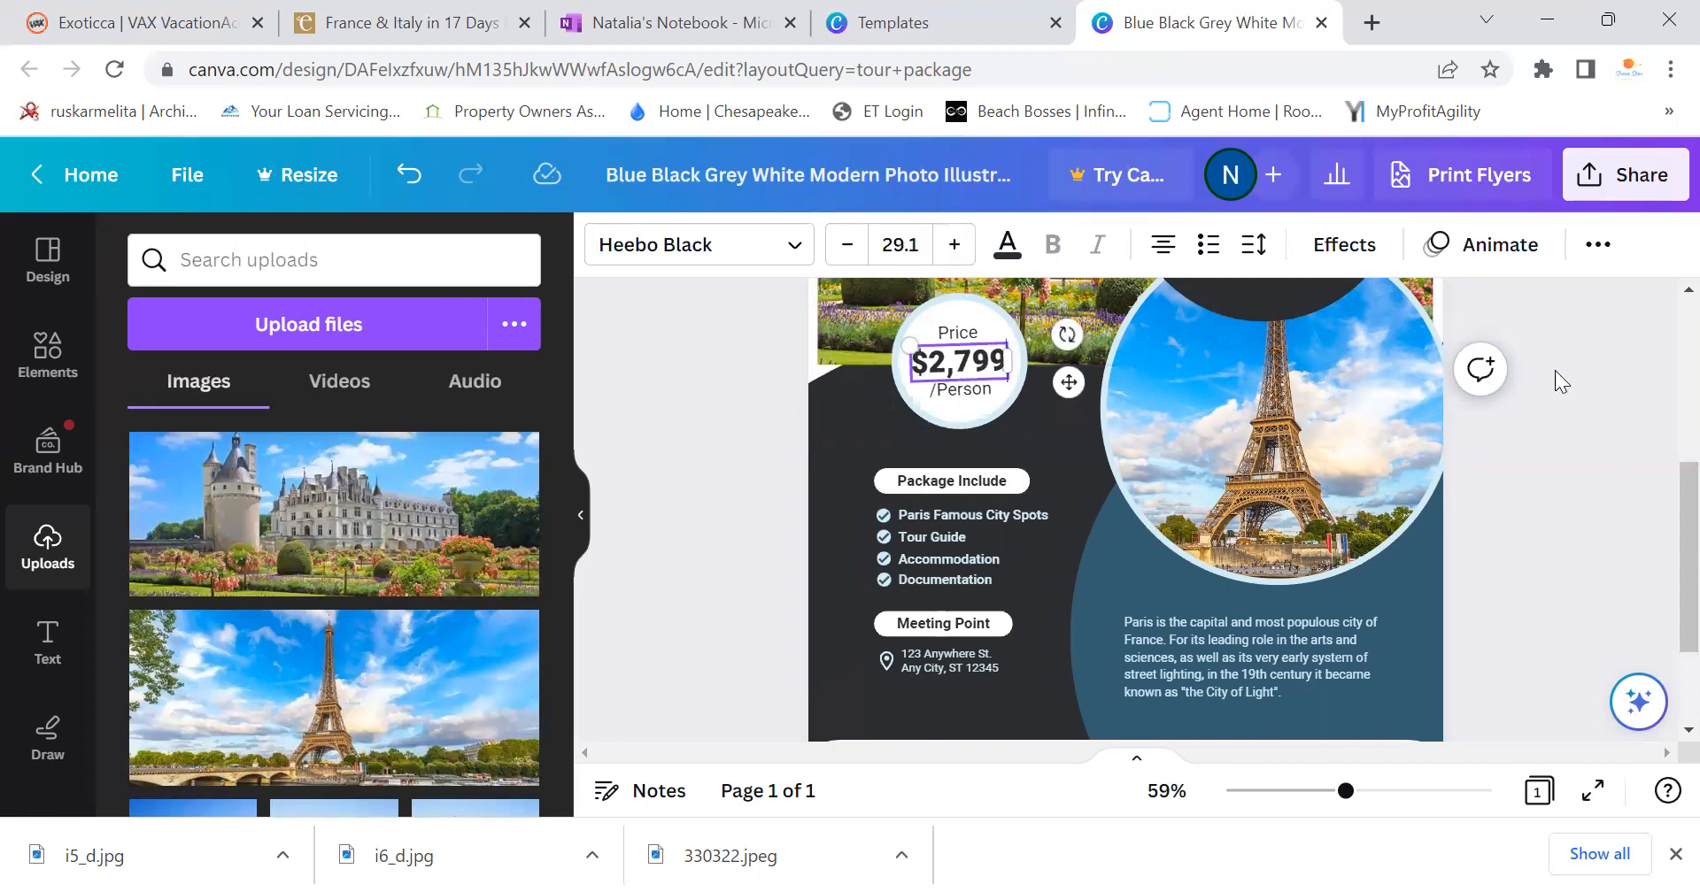
{"action": "left_click", "coordinate": [1493, 481]}
Replace the Paris Famous City Spots line with 'All Flights' after checking the tour's inclusions
{"action": "left_click", "coordinate": [1001, 510]}
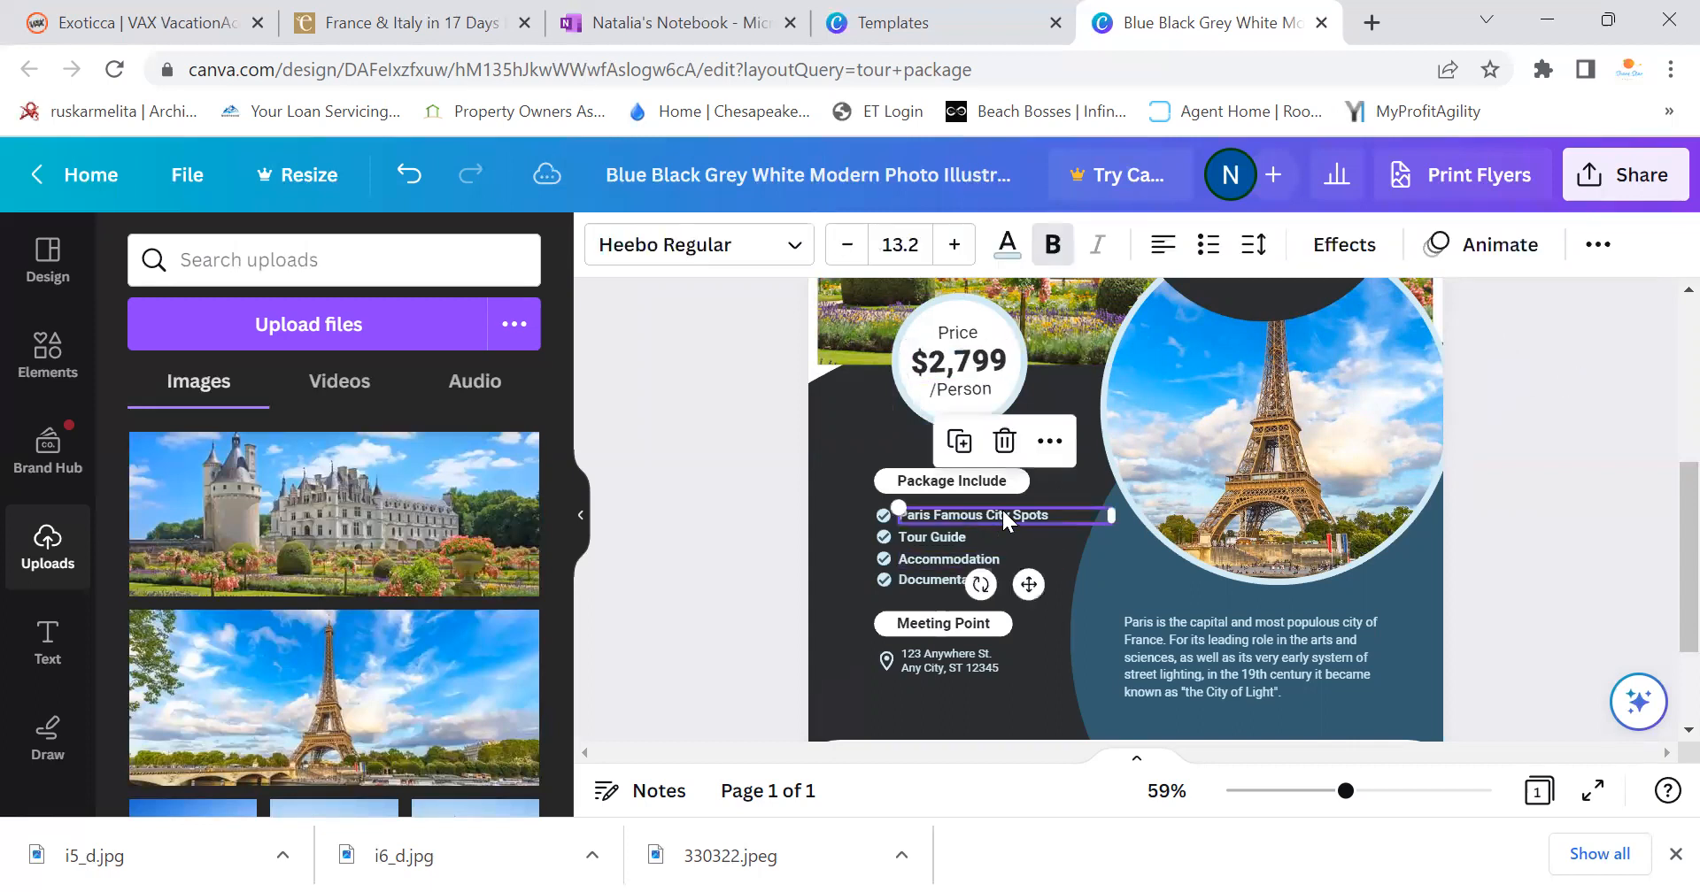
{"action": "double_click", "coordinate": [1052, 517]}
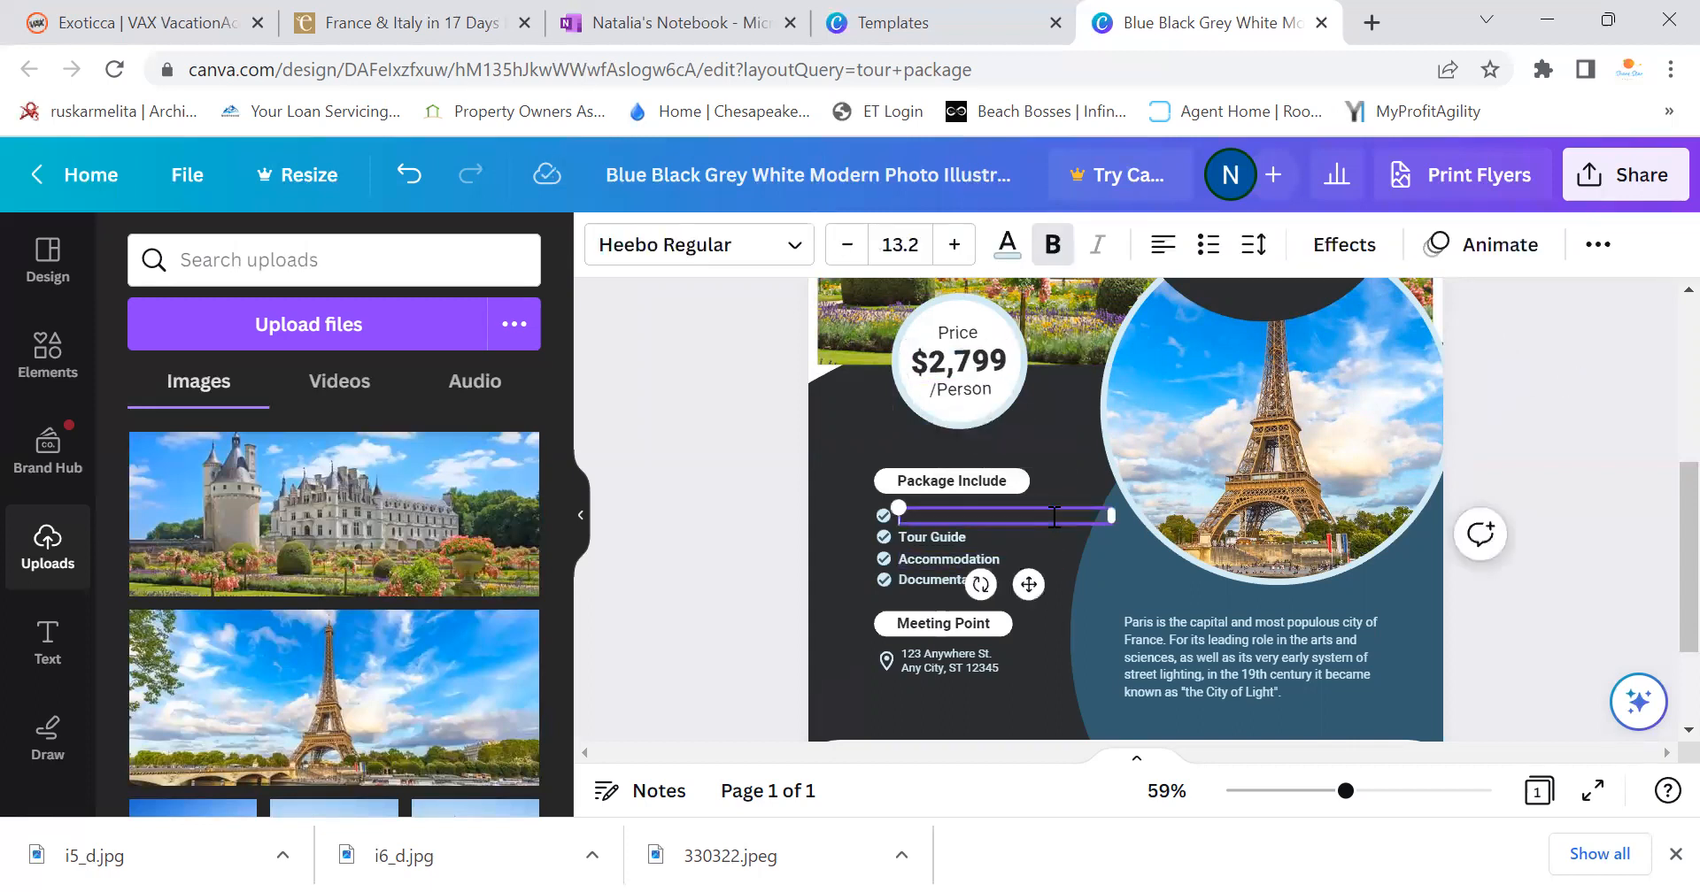
{"action": "left_click", "coordinate": [381, 22]}
{"action": "scroll", "coordinate": [700, 528], "scroll_direction": "down", "scroll_amount": 3}
{"action": "scroll", "coordinate": [700, 531], "scroll_direction": "up", "scroll_amount": 15}
{"action": "scroll", "coordinate": [704, 561], "scroll_direction": "up", "scroll_amount": 3}
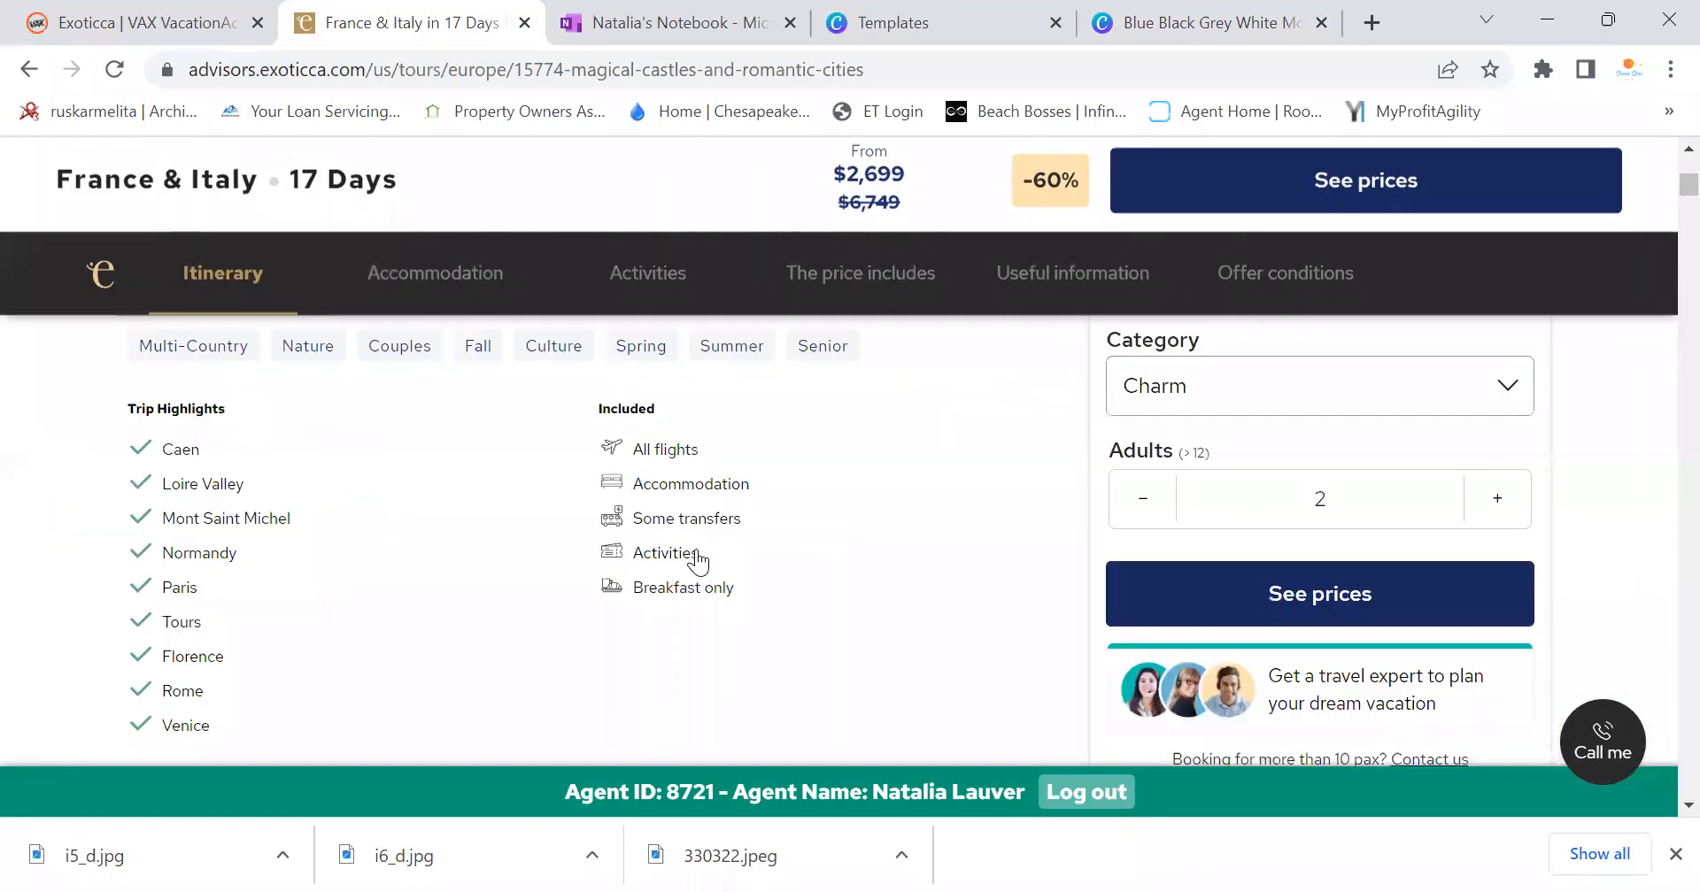
{"action": "left_click", "coordinate": [951, 12]}
{"action": "left_click", "coordinate": [1213, 23]}
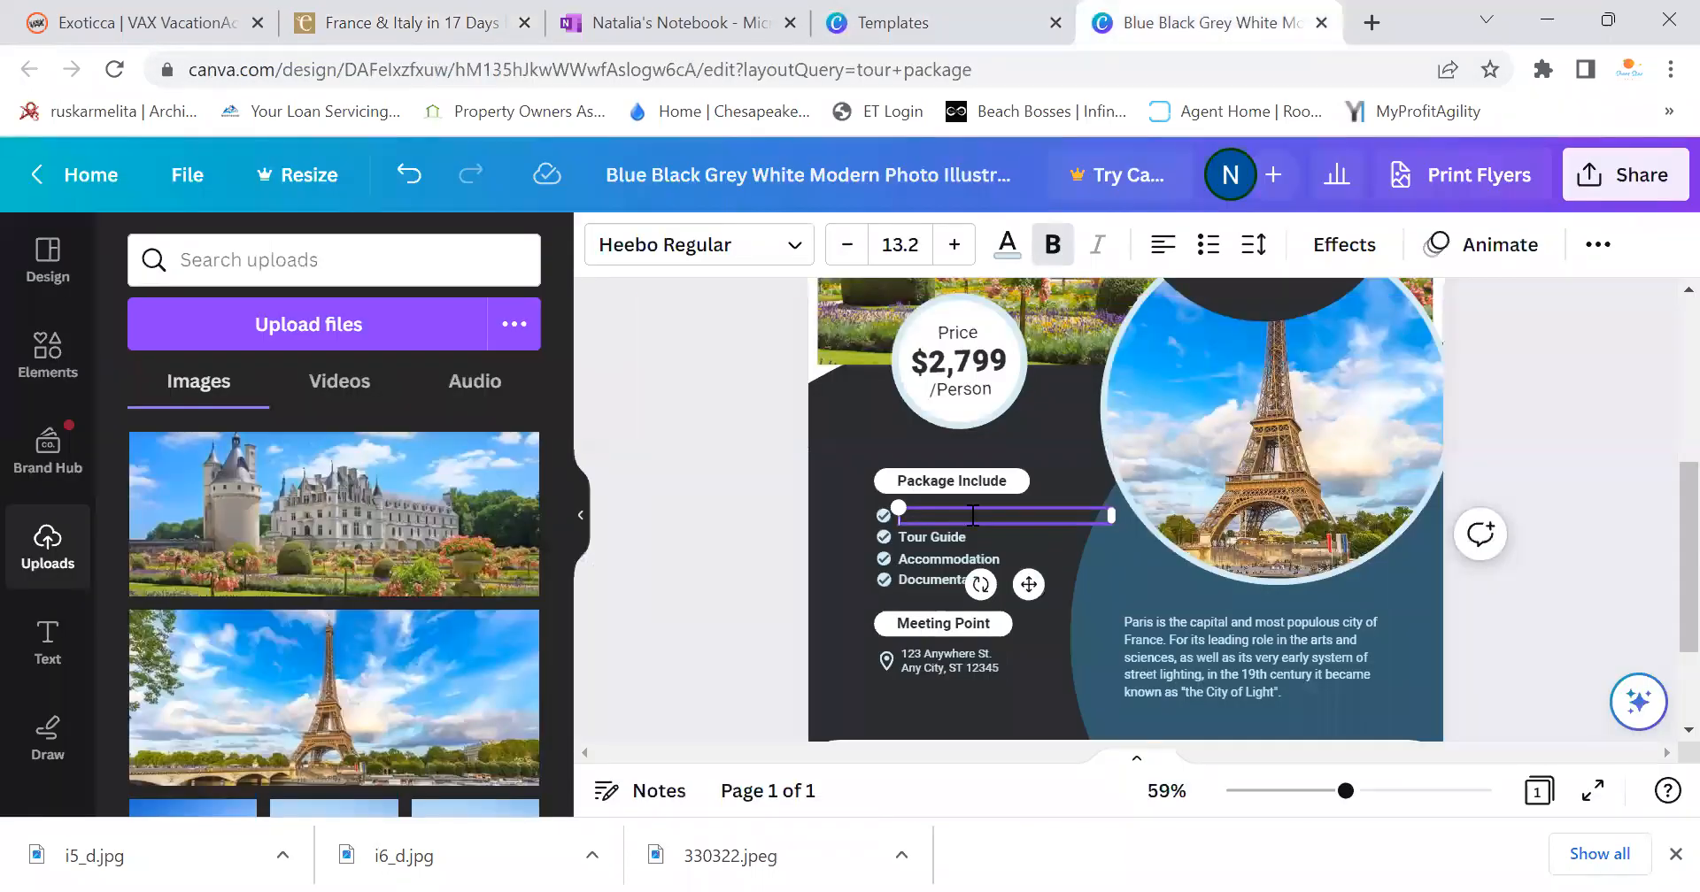
{"action": "left_click", "coordinate": [972, 515]}
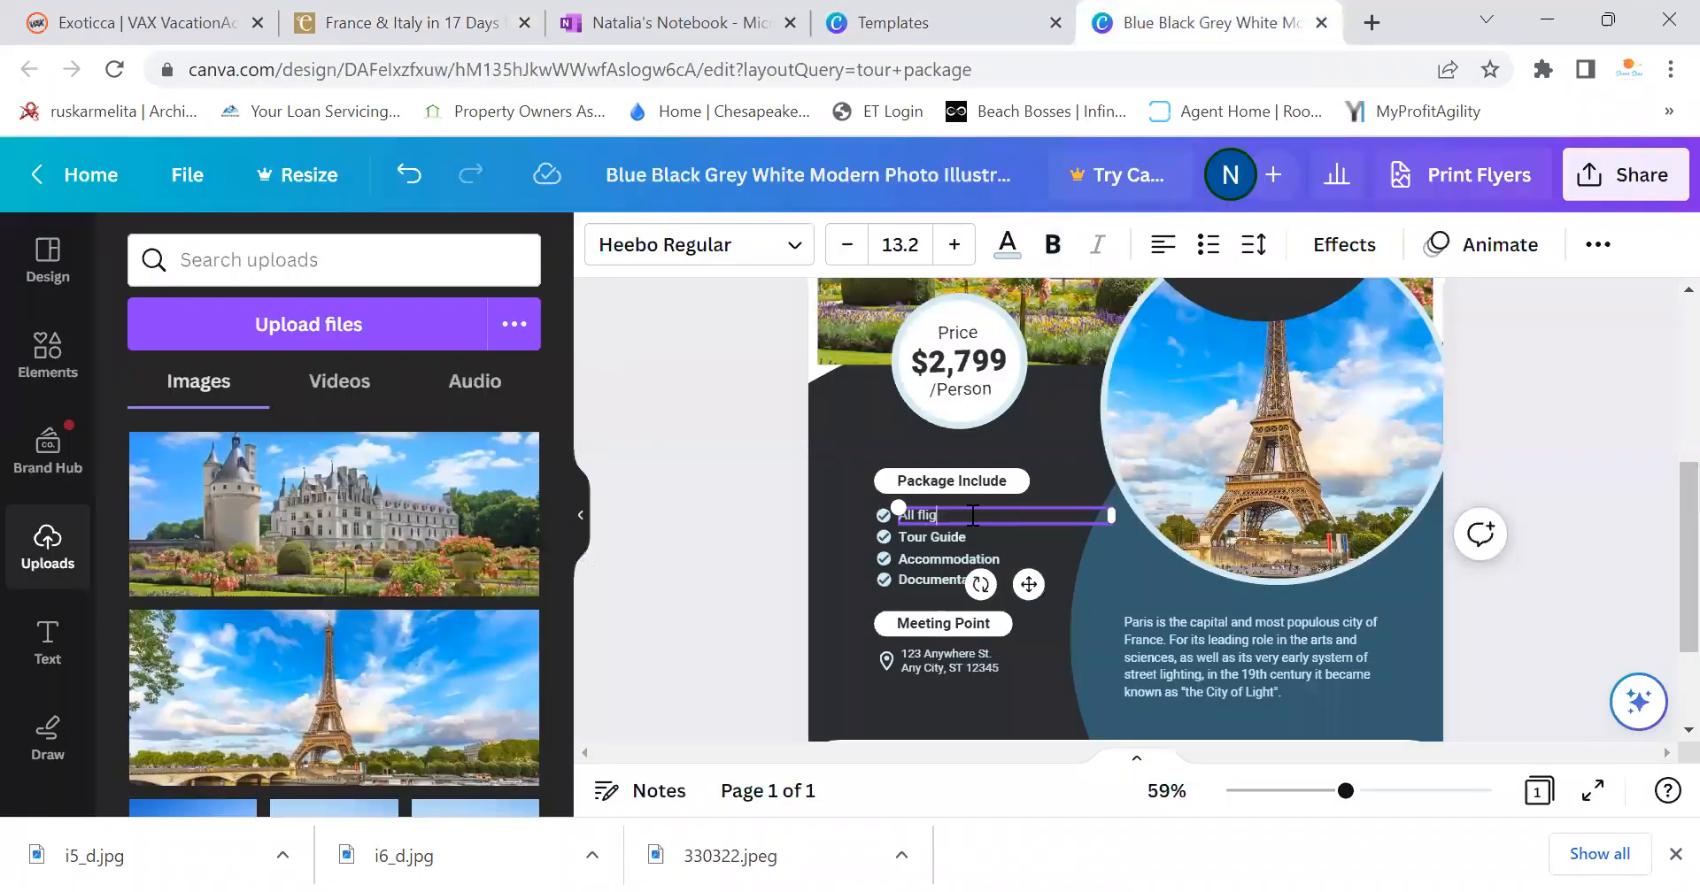
{"action": "type", "text": "All Flights"}
Change the Tour Guide line to 'Accommodations' and widen its text box
{"action": "double_click", "coordinate": [970, 541]}
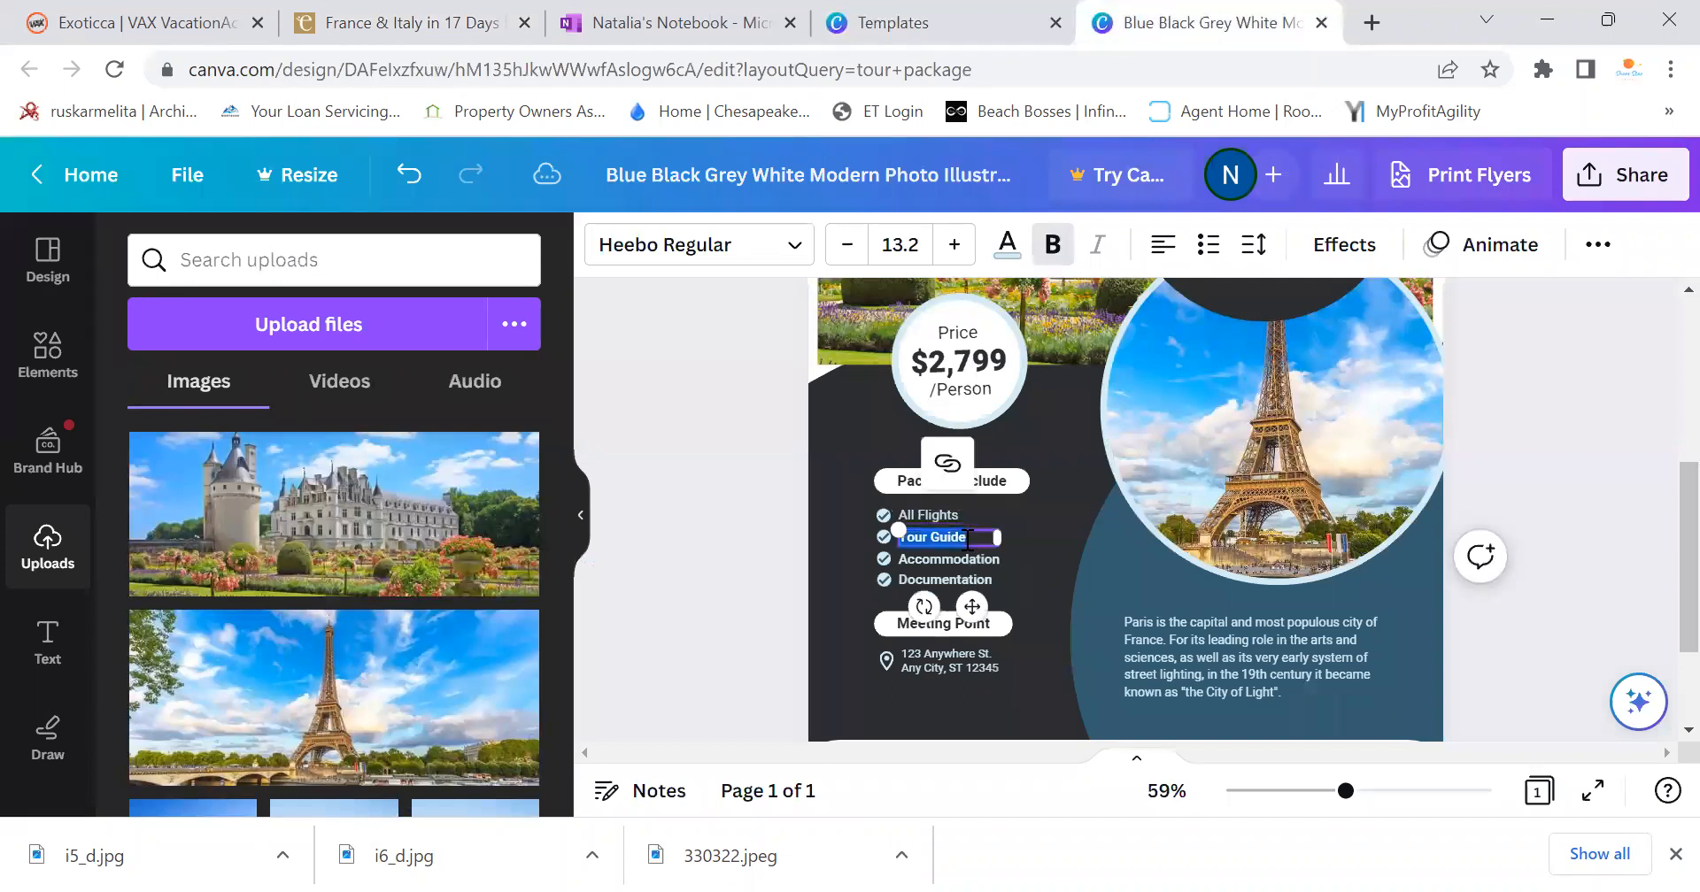
{"action": "key", "text": "BackSpace"}
{"action": "type", "text": "Accomodations"}
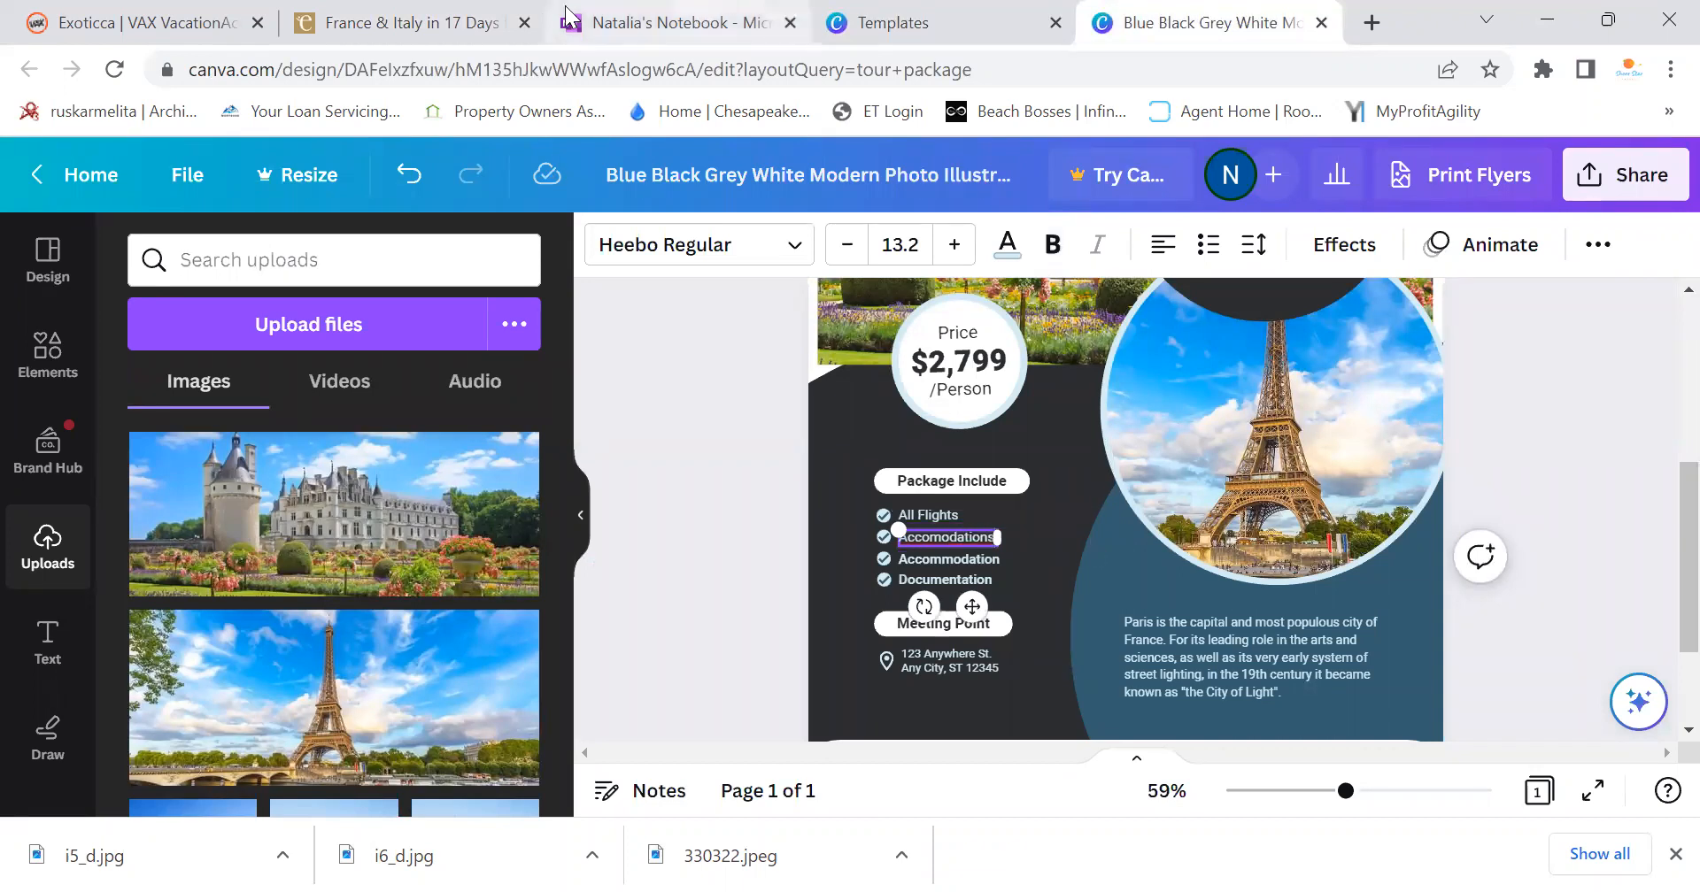
{"action": "left_click", "coordinate": [429, 19]}
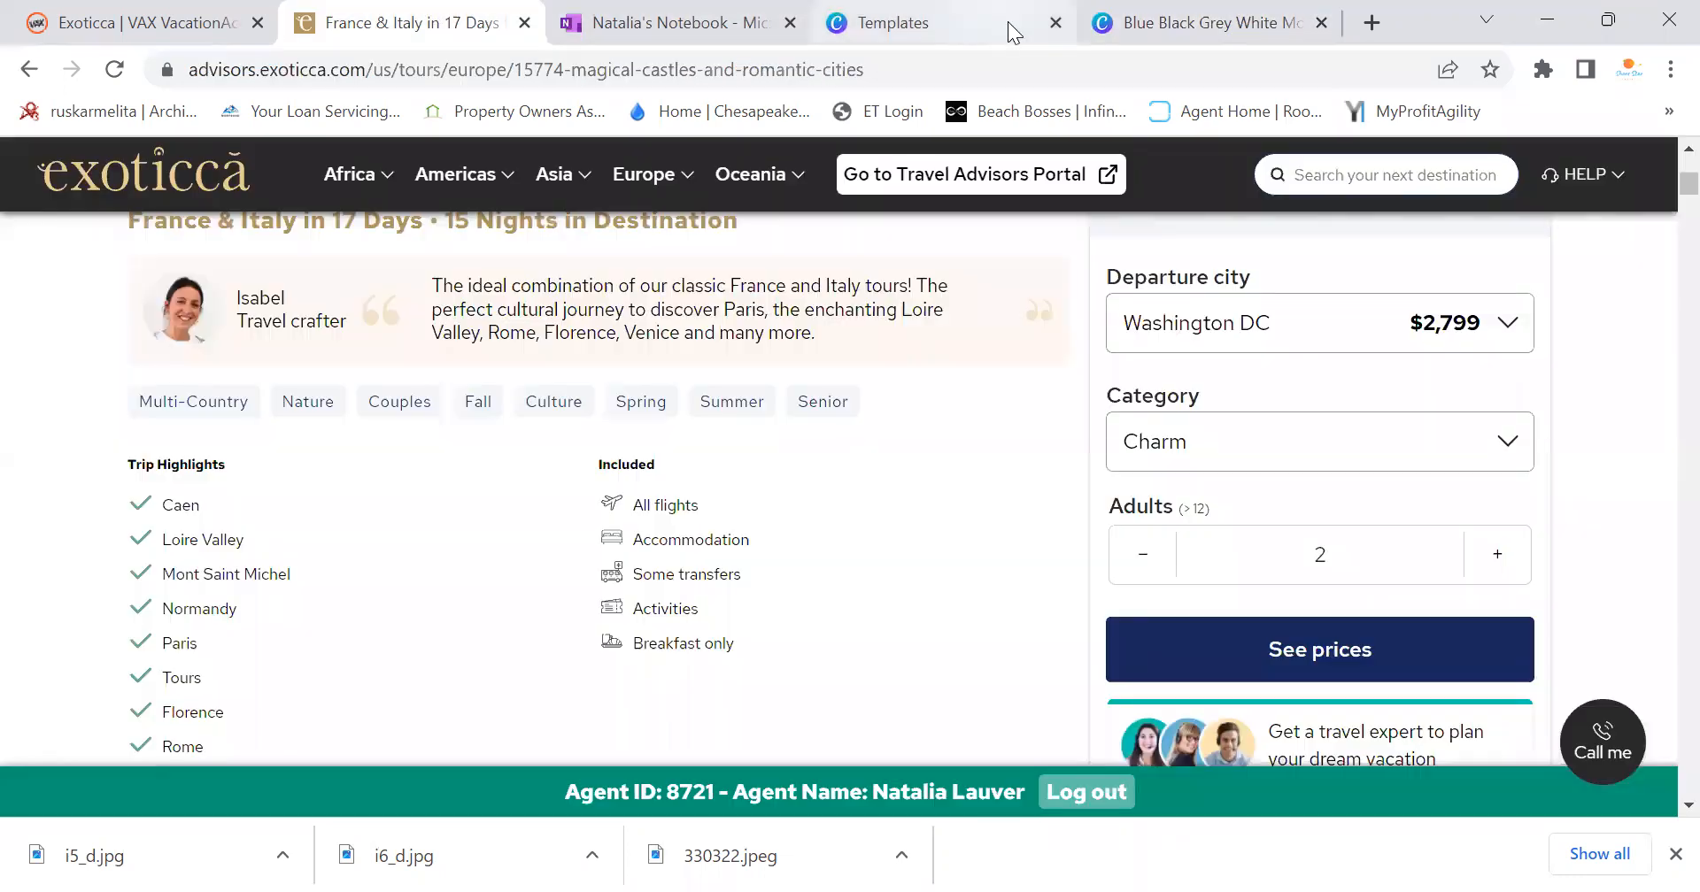
{"action": "left_click", "coordinate": [1191, 22]}
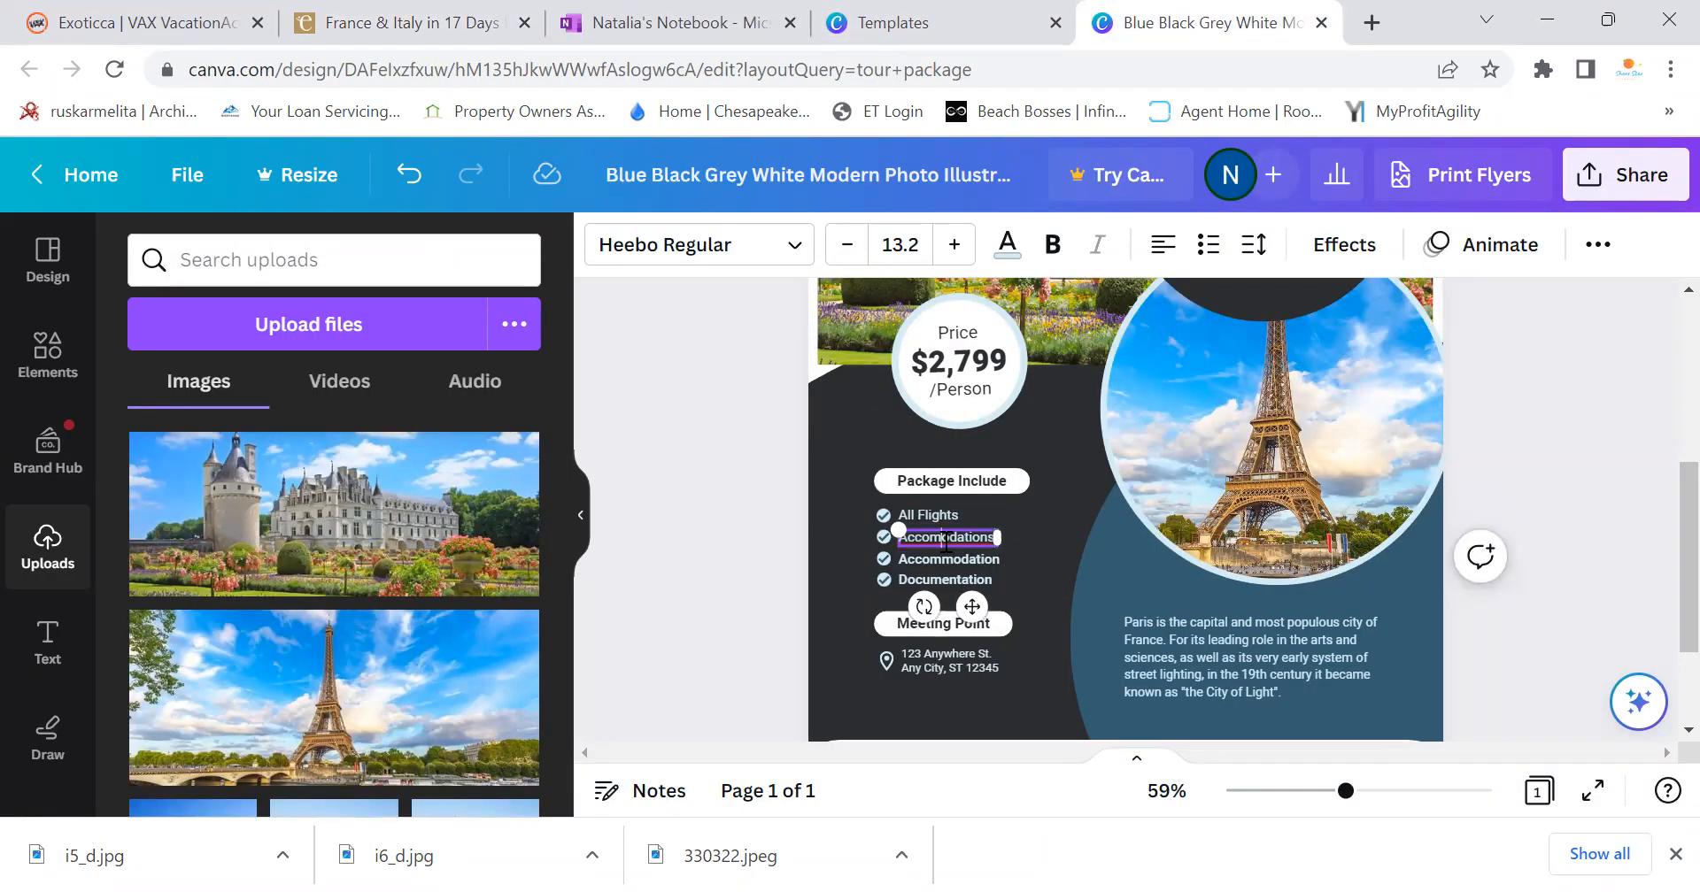
{"action": "left_click", "coordinate": [950, 550]}
{"action": "type", "text": "m"}
{"action": "left_click_drag", "start_coordinate": [1008, 537], "coordinate": [1036, 539]}
Rewrite the third list line as 'Transfers'
{"action": "double_click", "coordinate": [999, 559]}
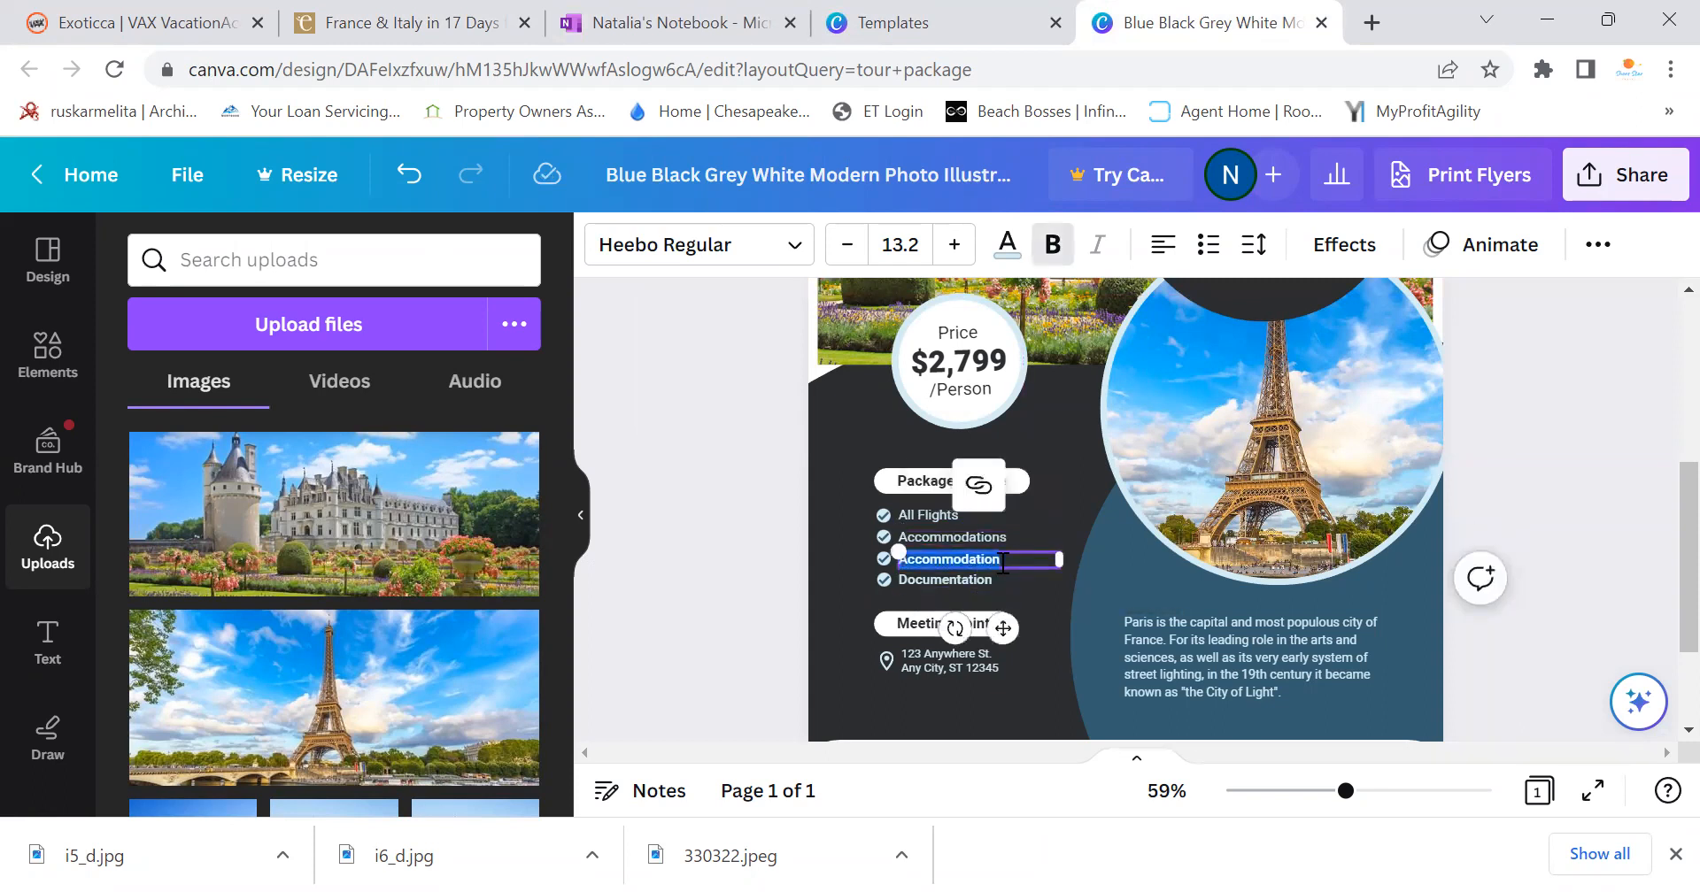
{"action": "left_click", "coordinate": [637, 22]}
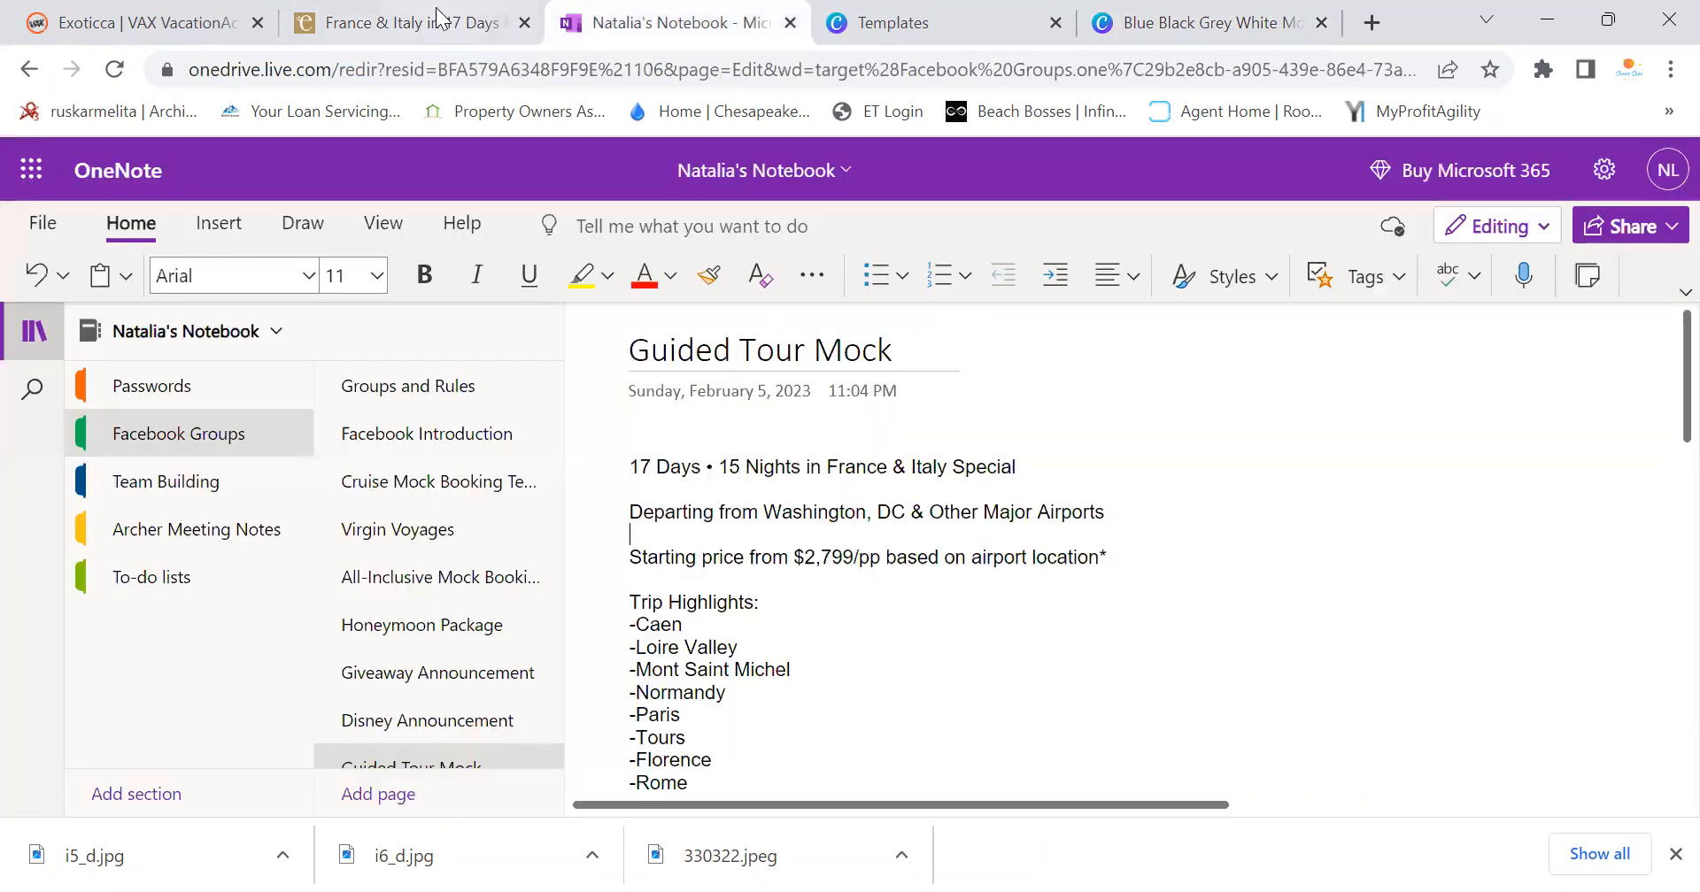
{"action": "left_click", "coordinate": [443, 22]}
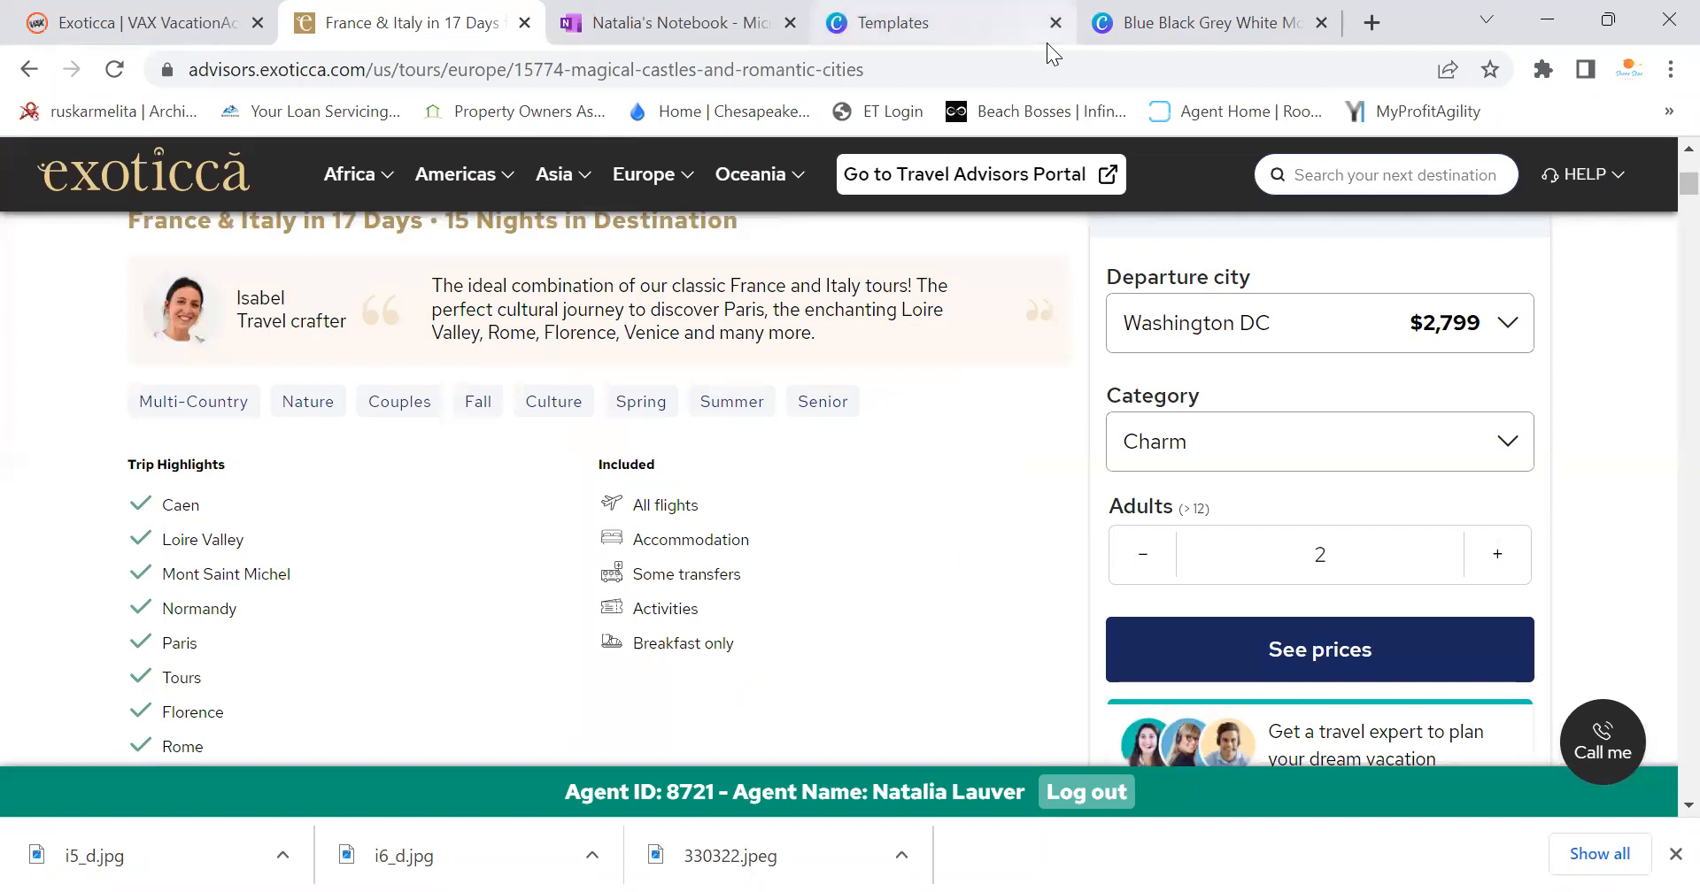
{"action": "left_click", "coordinate": [1170, 19]}
{"action": "type", "text": "S"}
{"action": "key", "text": "BackSpace"}
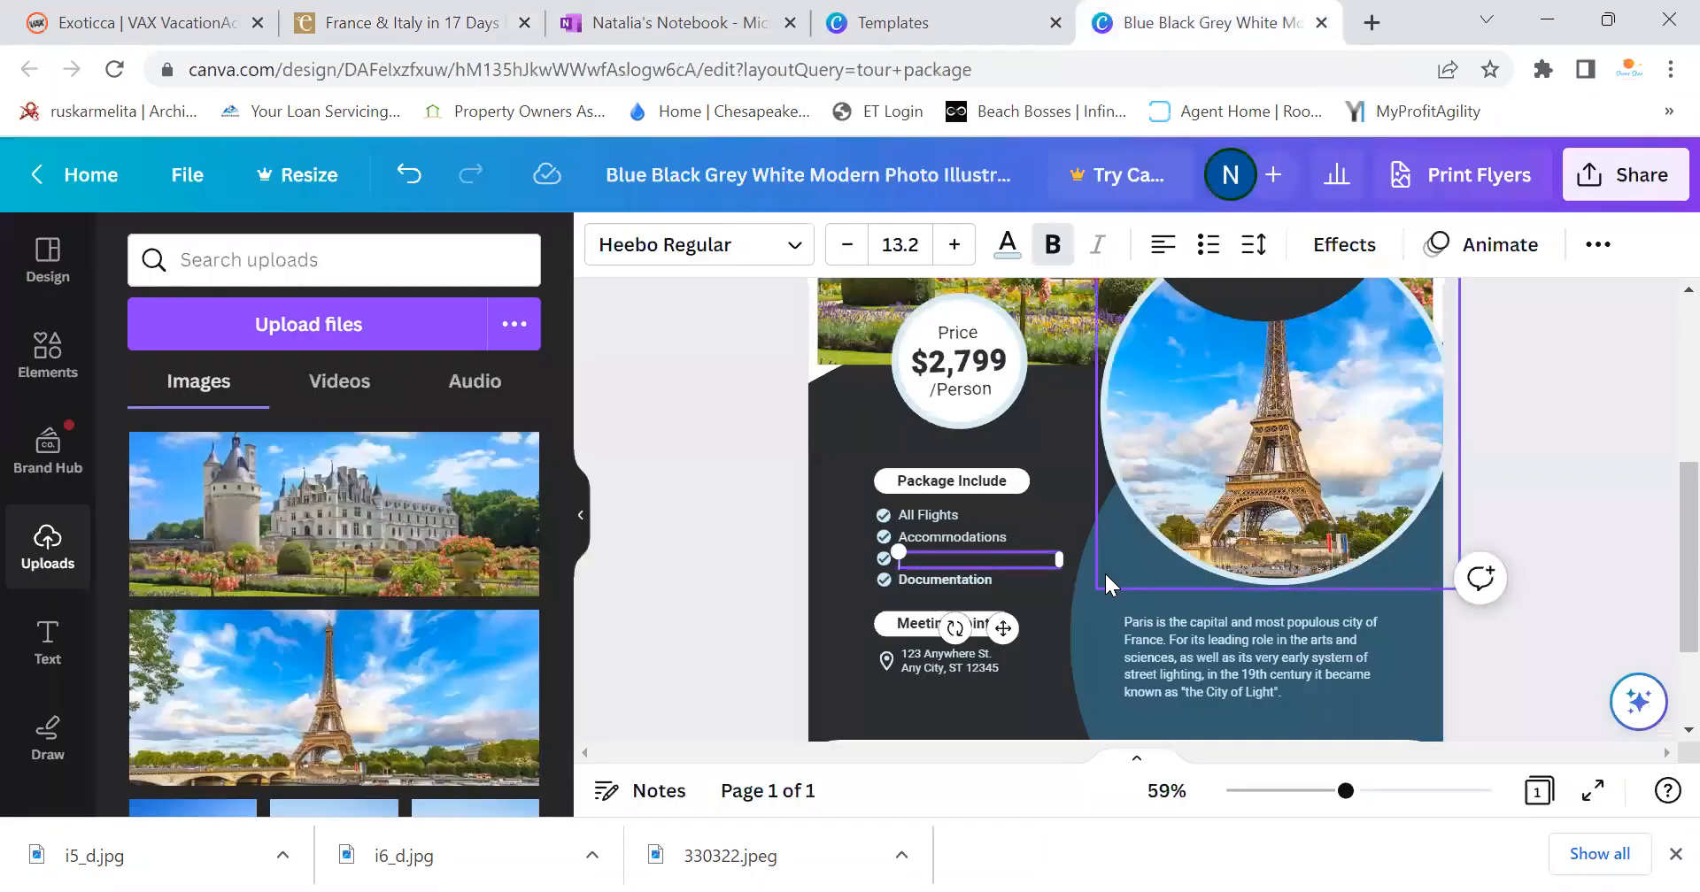
{"action": "type", "text": "Transfers"}
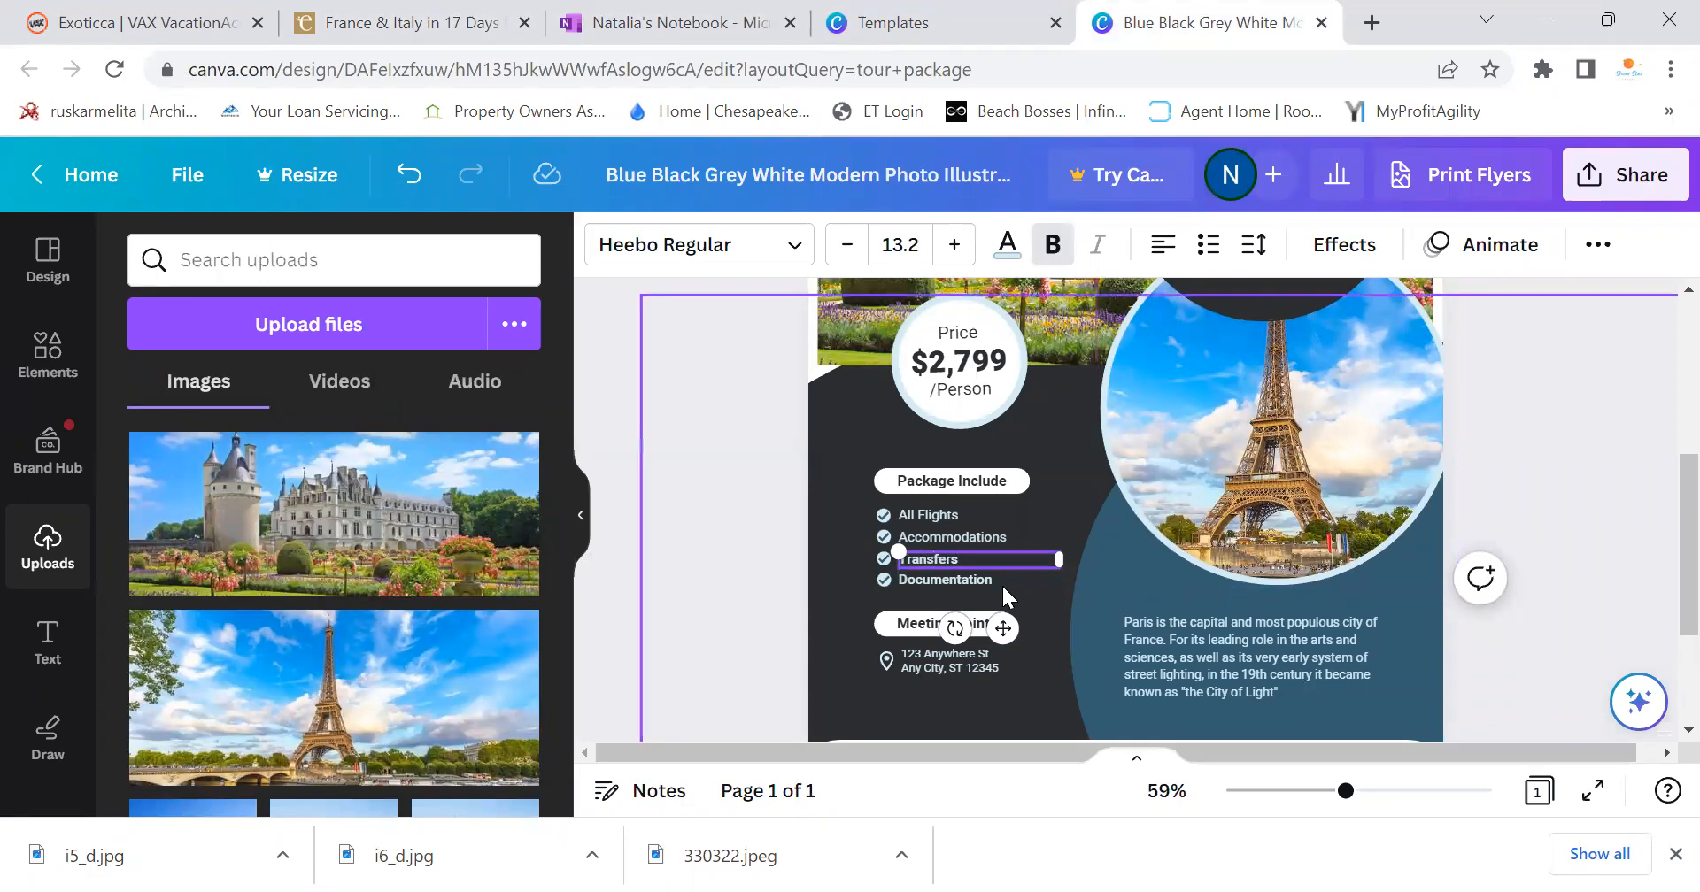
Delete the Documentation item and bring up the Exoticca tour page
{"action": "double_click", "coordinate": [946, 578]}
{"action": "key", "text": "BackSpace"}
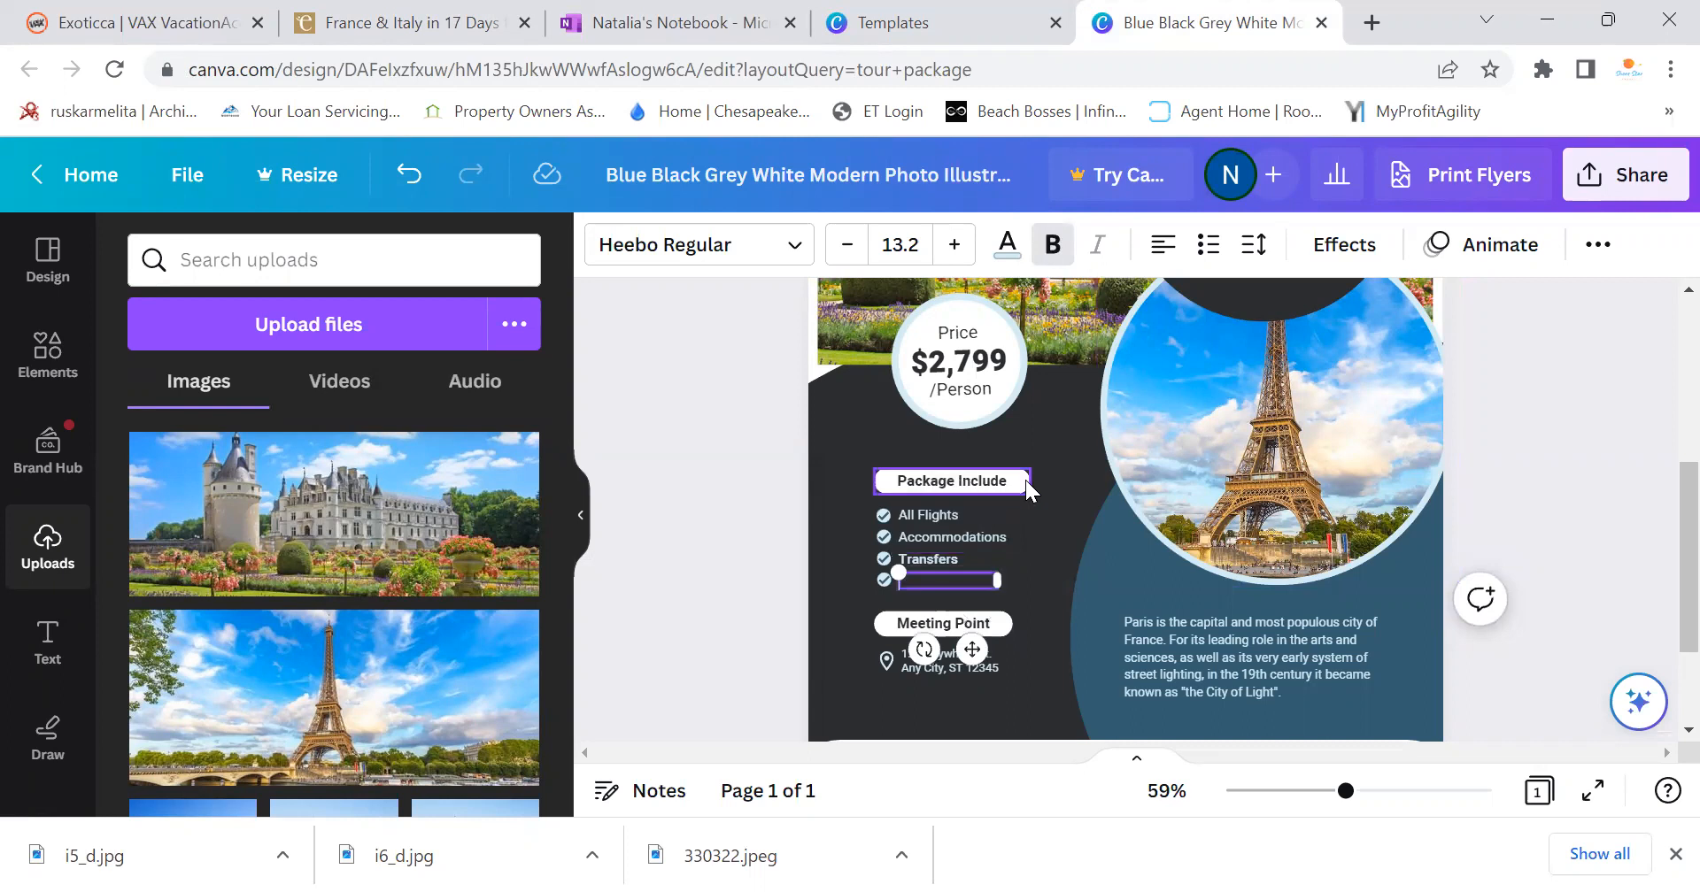
{"action": "left_click", "coordinate": [425, 10]}
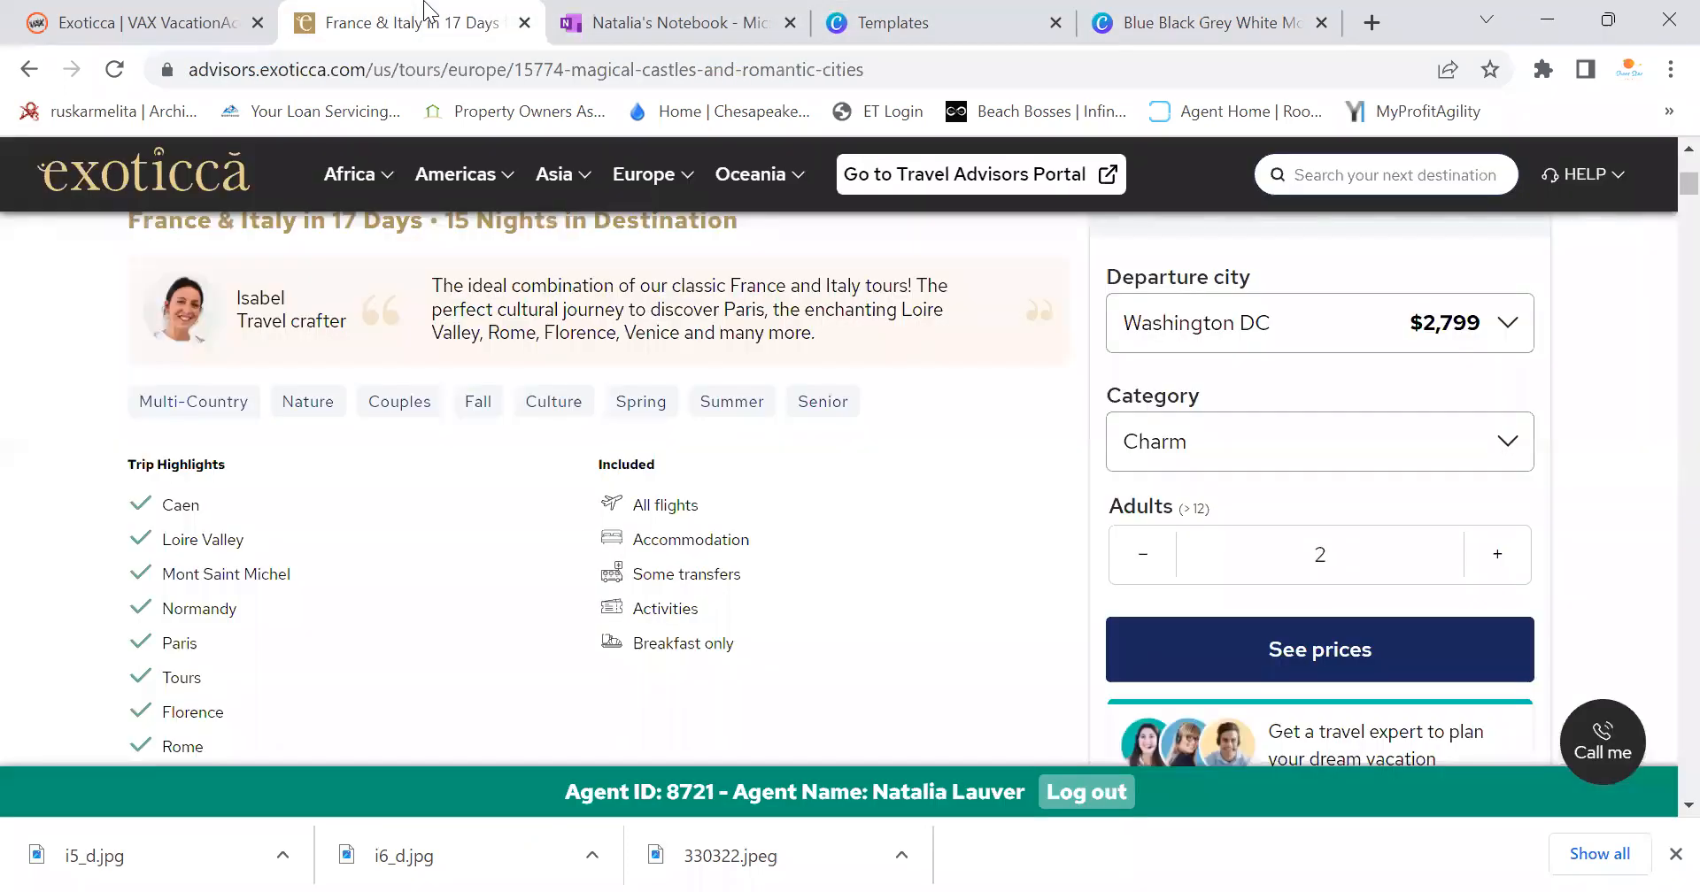
Finish the Activities package item and place a duplicated check icon beneath it
{"action": "left_click", "coordinate": [1177, 16]}
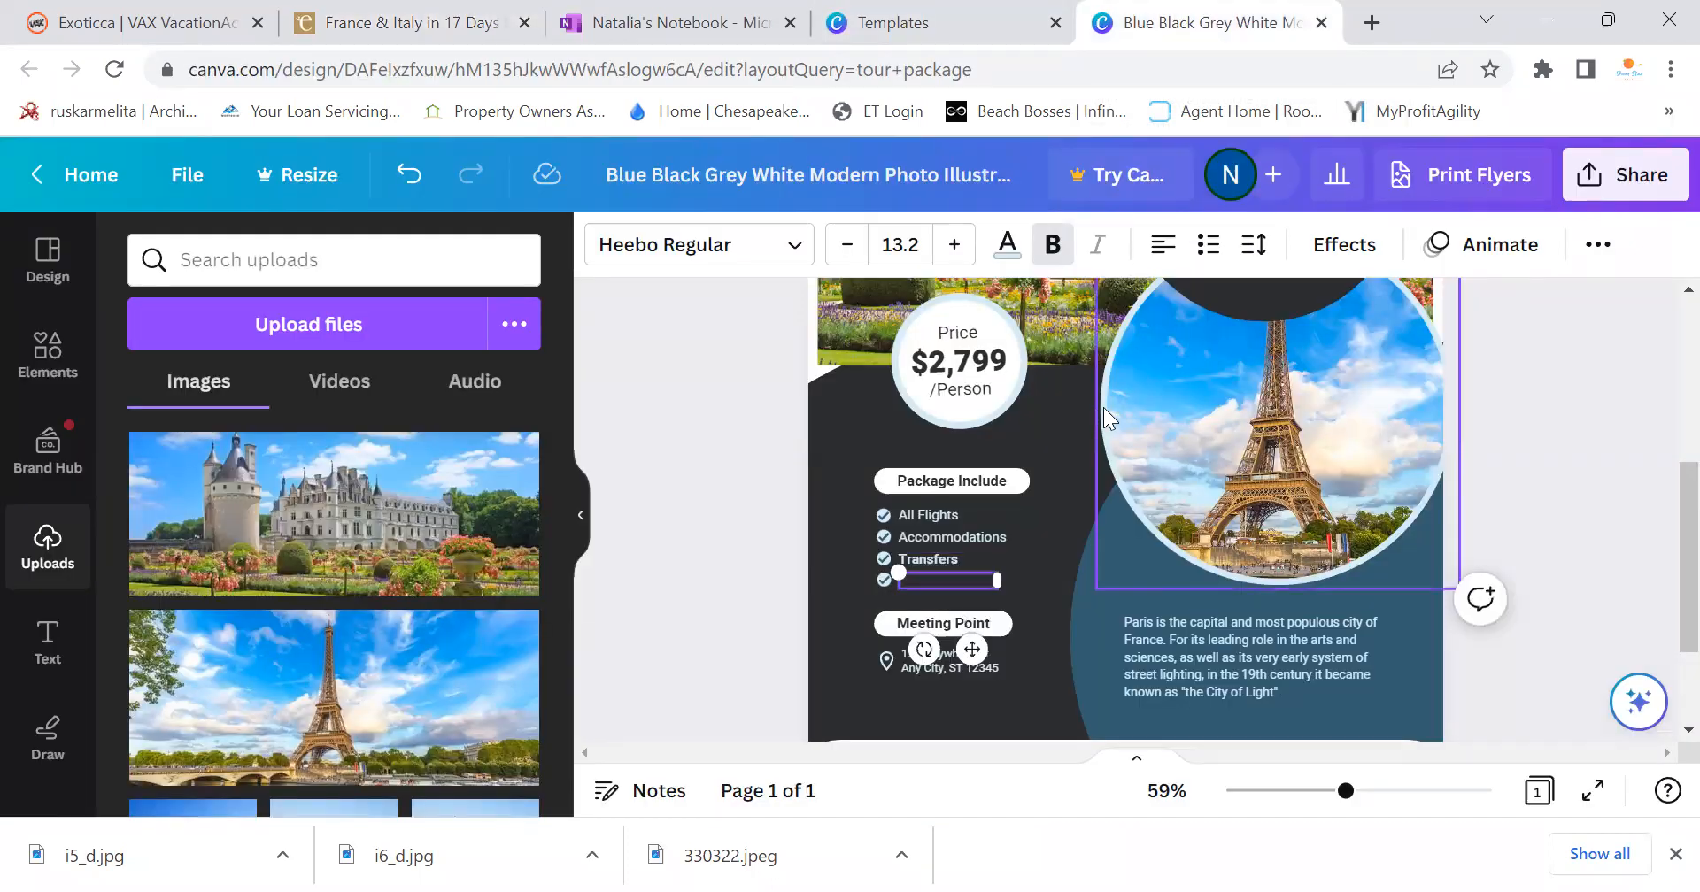
{"action": "type", "text": "tivities"}
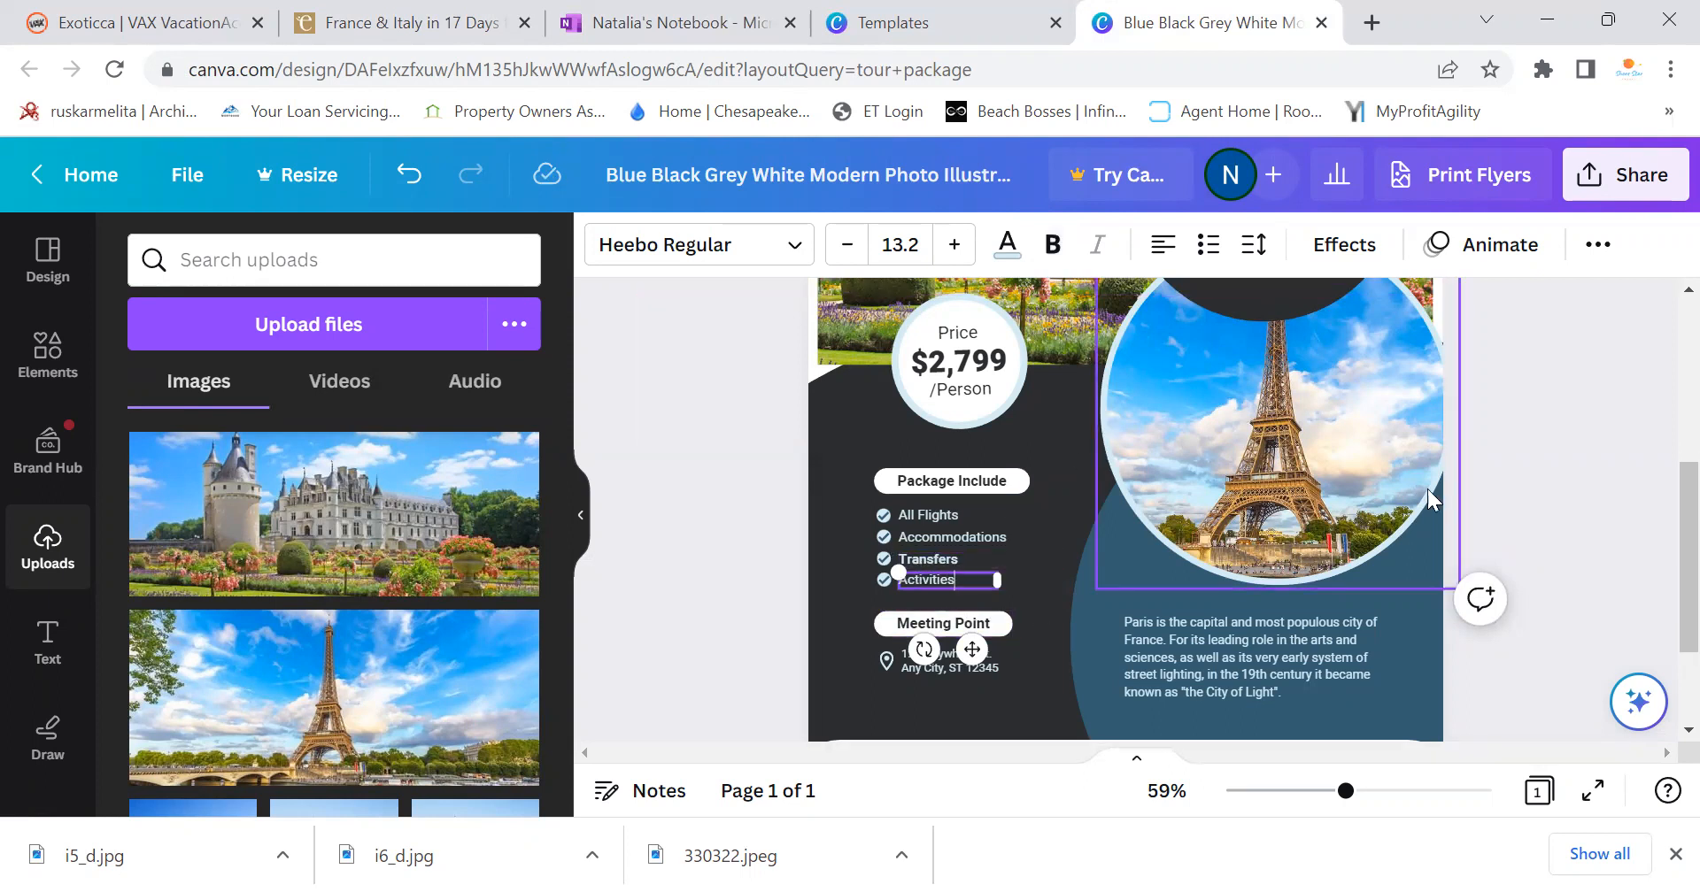
{"action": "left_click", "coordinate": [1082, 585]}
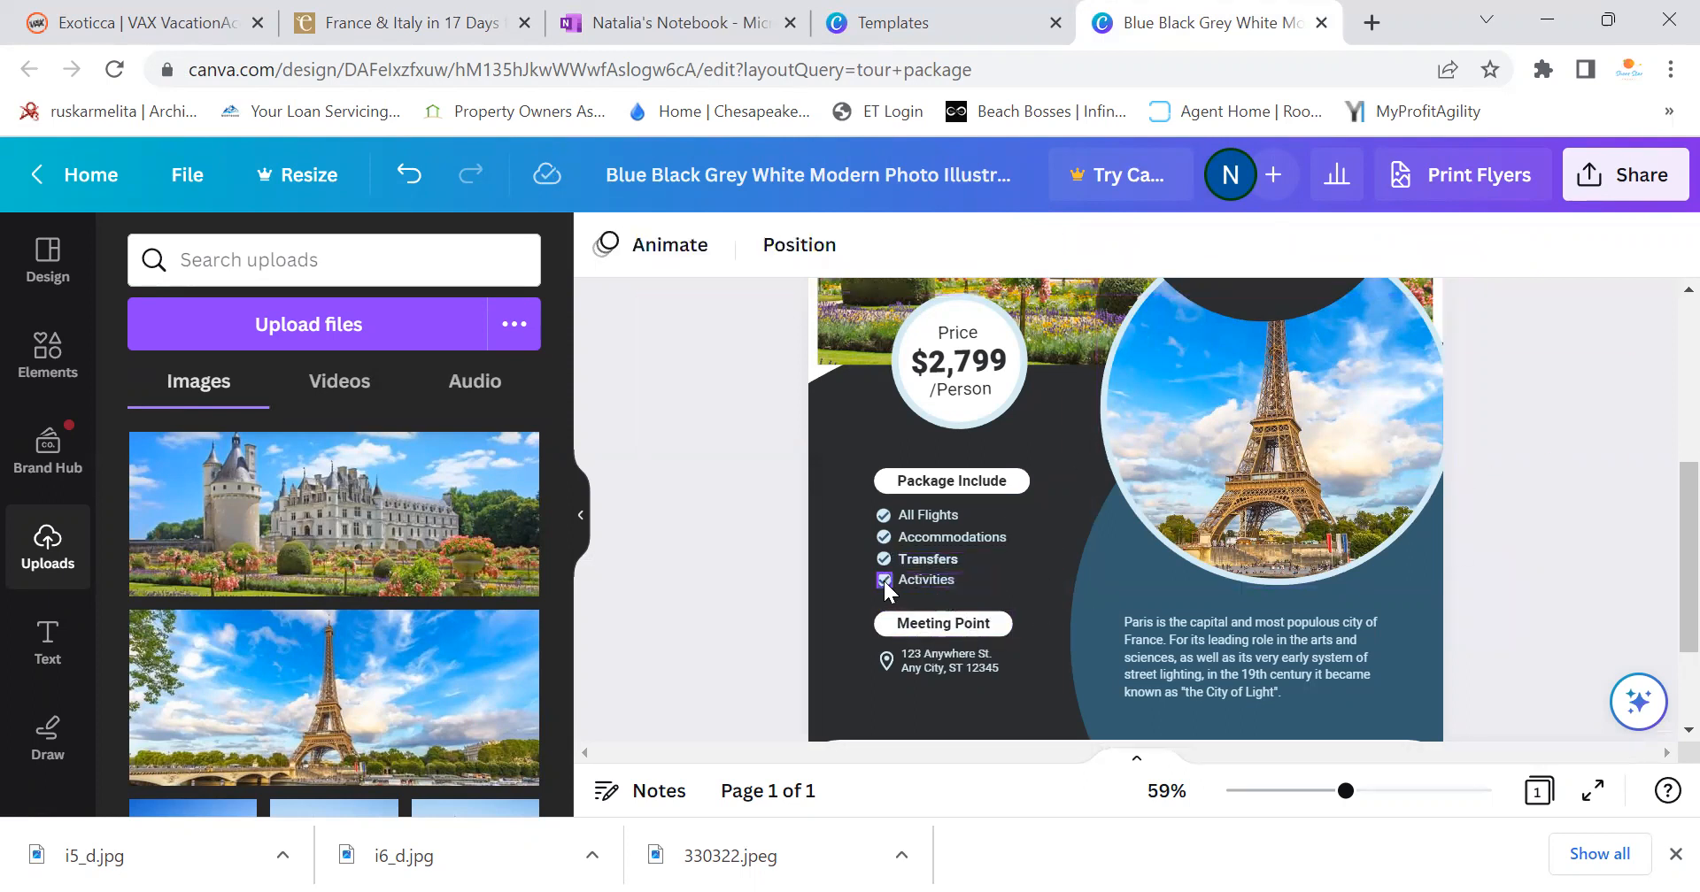
{"action": "left_click", "coordinate": [883, 581]}
{"action": "left_click", "coordinate": [840, 505]}
{"action": "left_click_drag", "start_coordinate": [896, 592], "coordinate": [885, 602]}
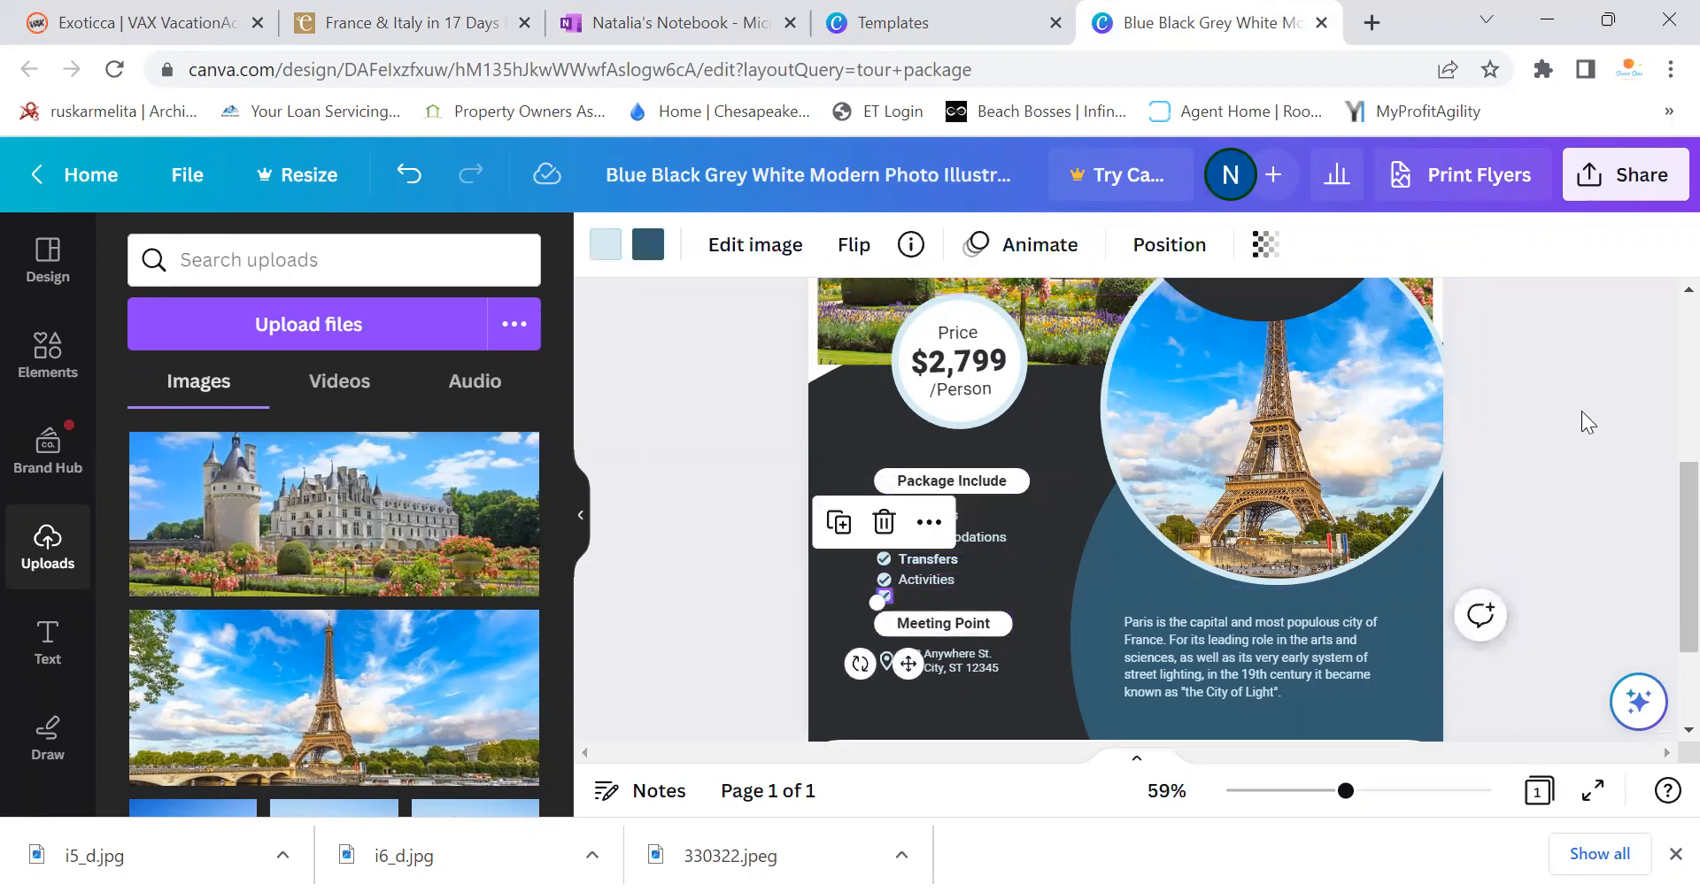
{"action": "left_click", "coordinate": [991, 630]}
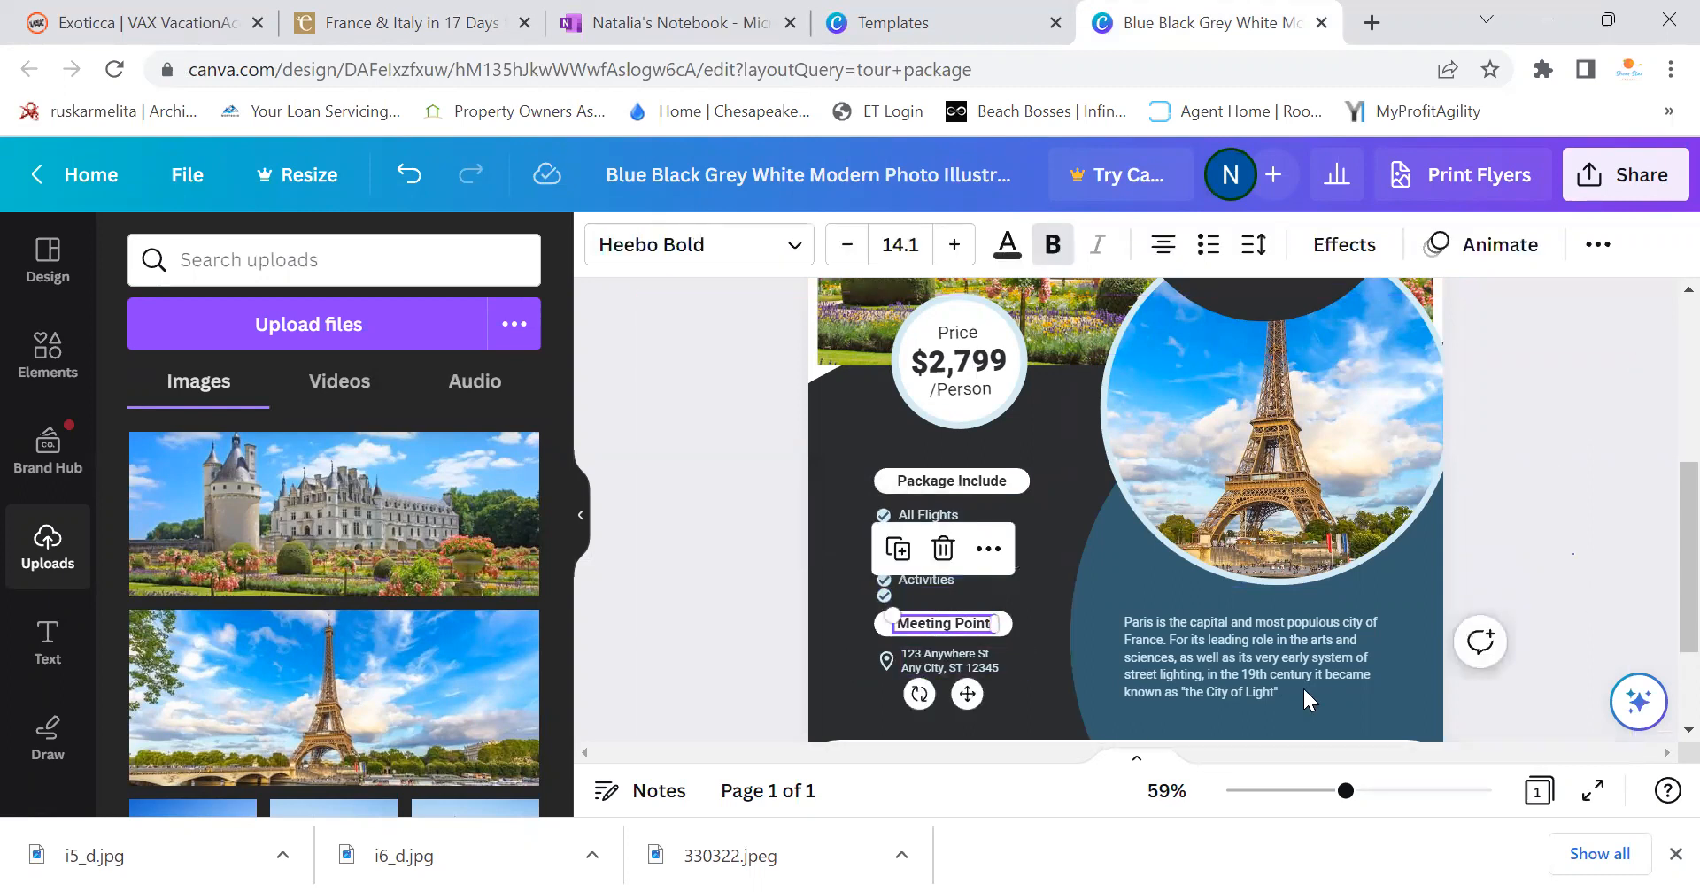
{"action": "left_click", "coordinate": [878, 630]}
Delete the Meeting Point label, its address text and the location pin icon
{"action": "left_click", "coordinate": [883, 629]}
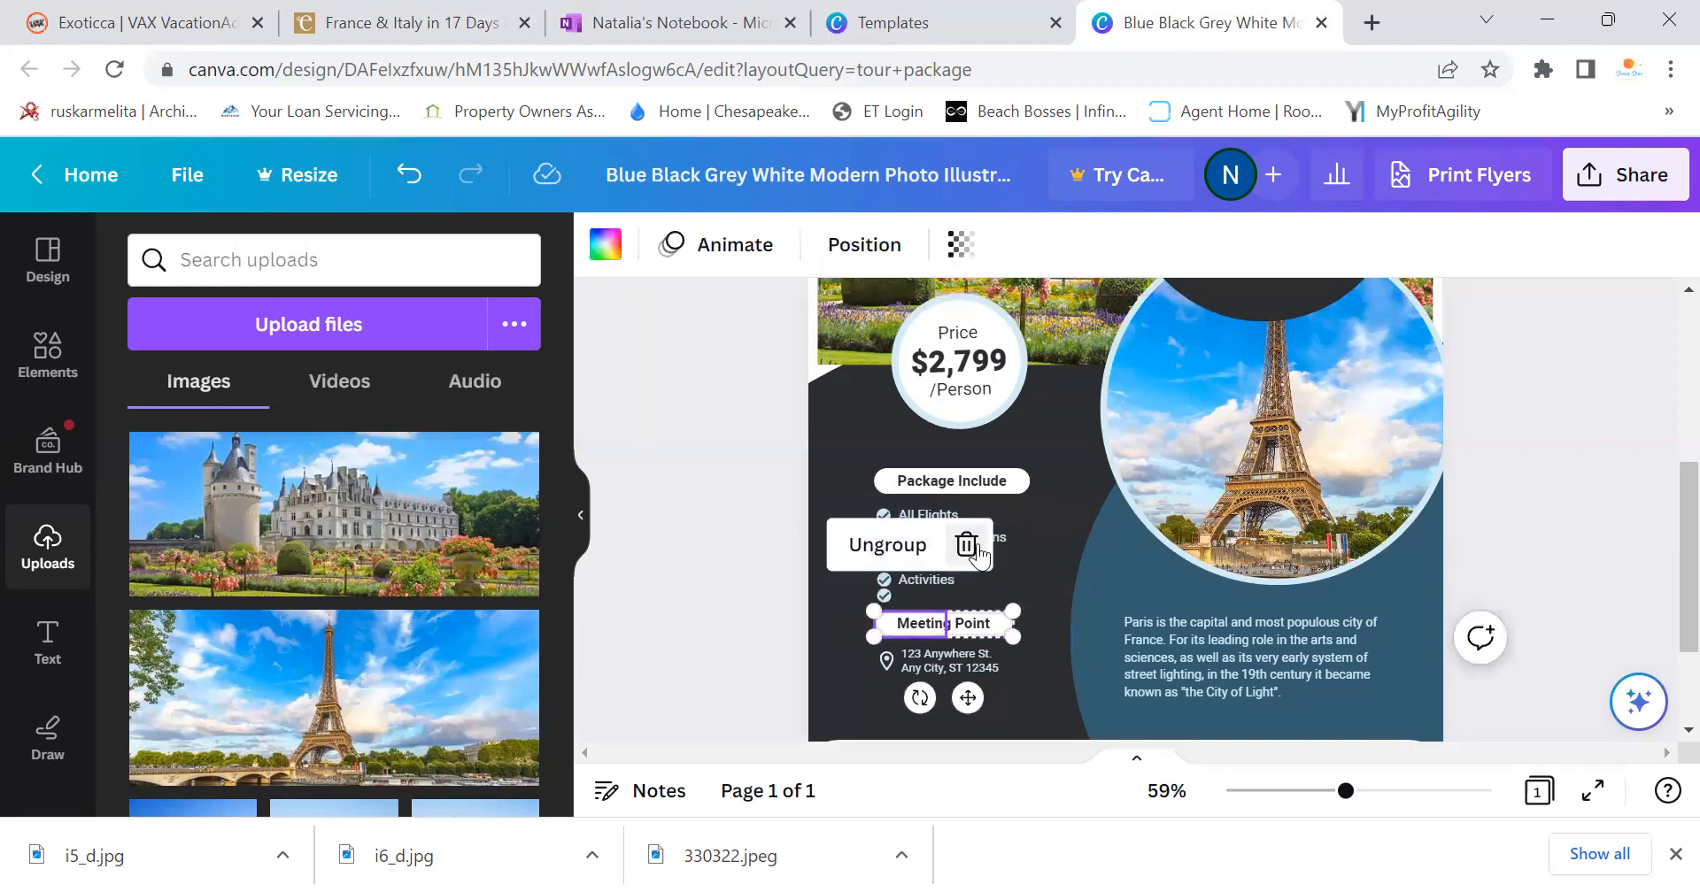
{"action": "left_click", "coordinate": [963, 625]}
{"action": "right_click", "coordinate": [977, 558]}
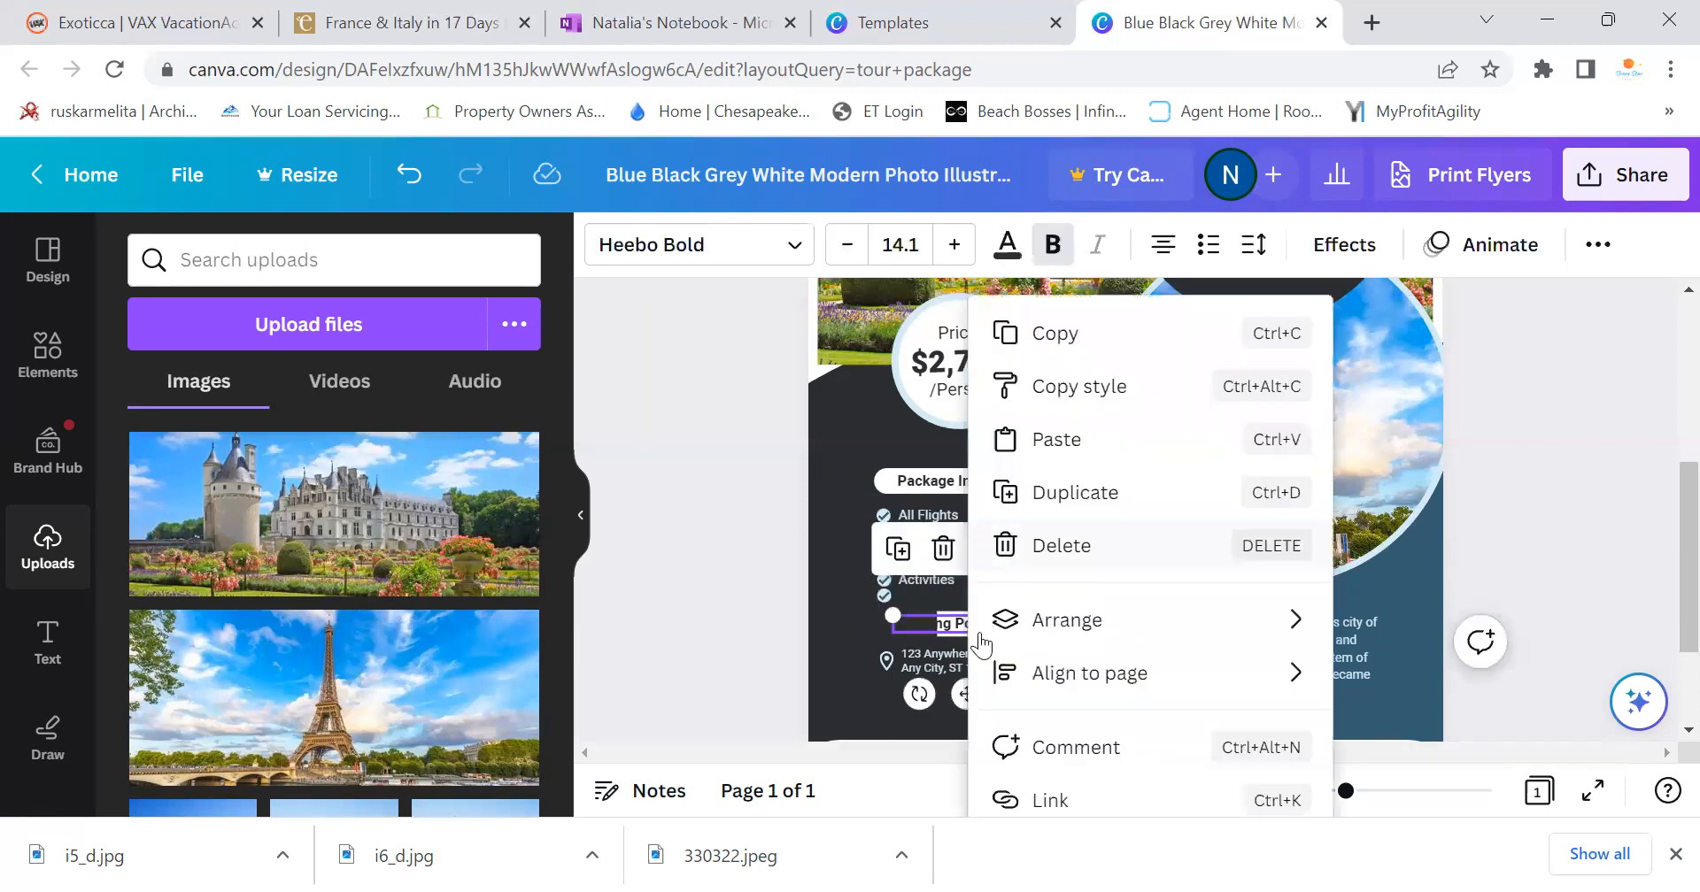
{"action": "left_click", "coordinate": [837, 635]}
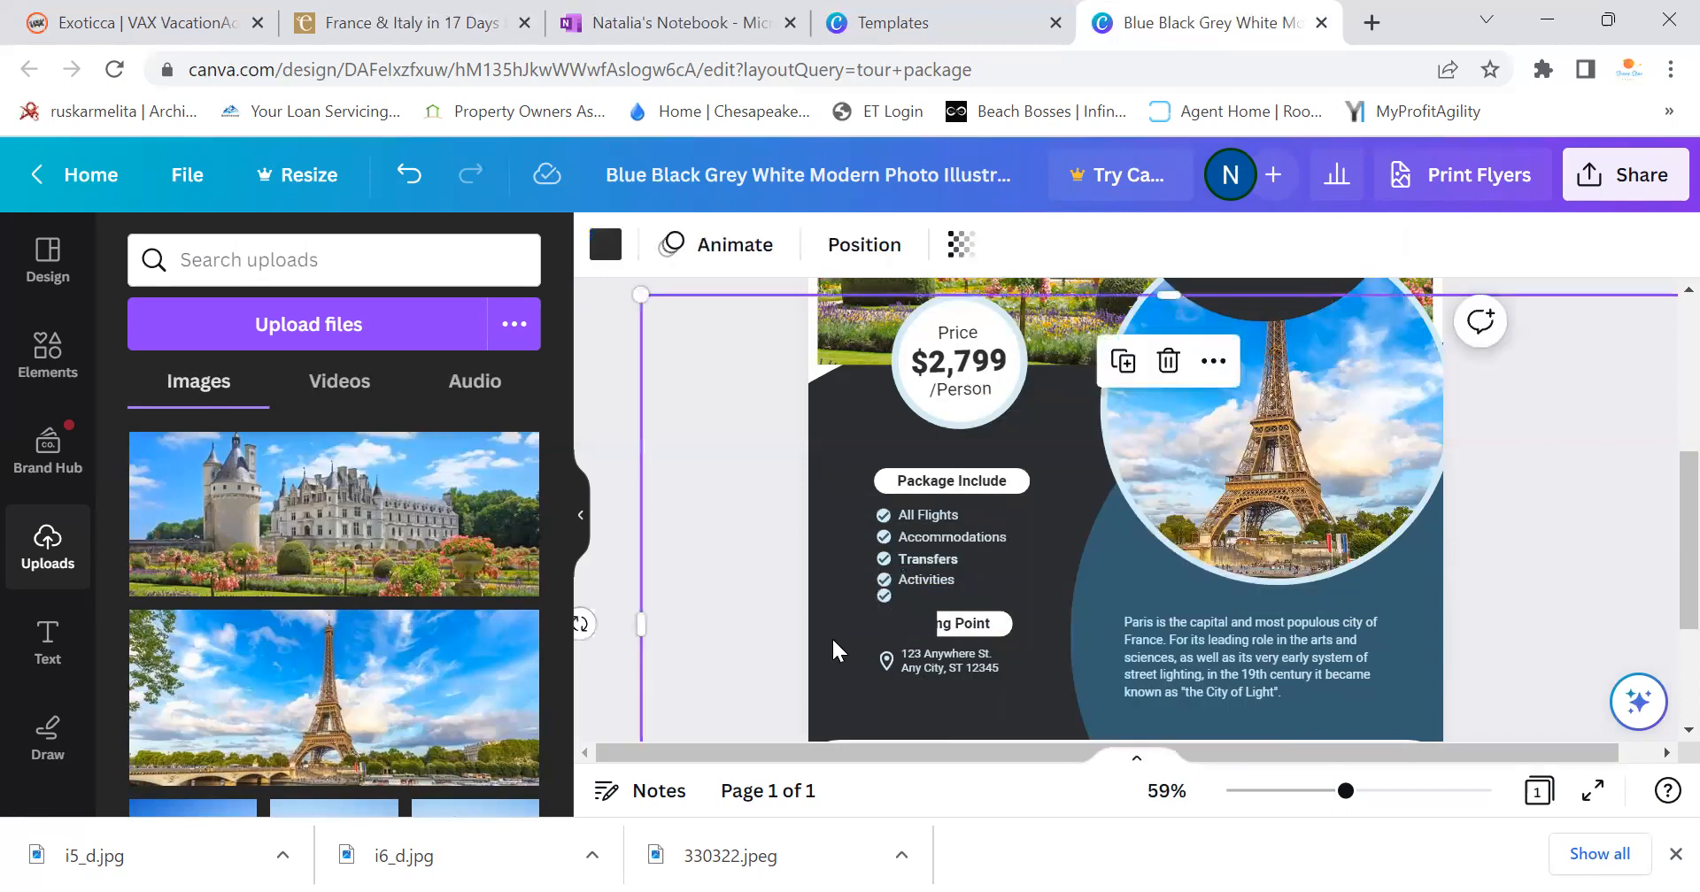
{"action": "left_click", "coordinate": [995, 625]}
{"action": "left_click", "coordinate": [975, 539]}
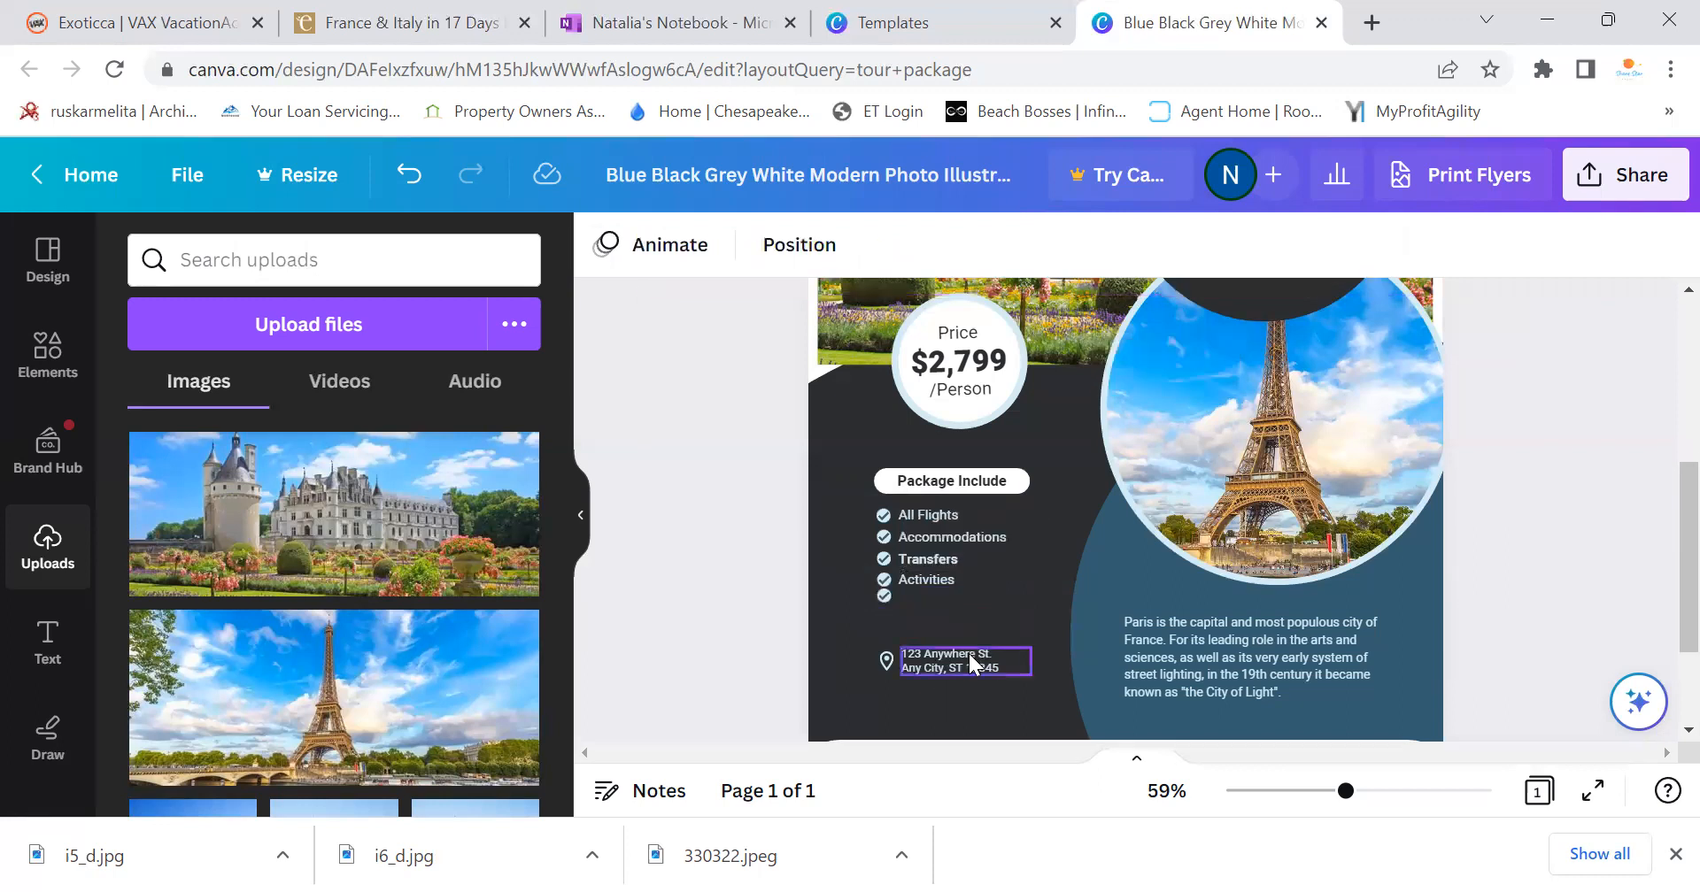
{"action": "left_click", "coordinate": [912, 670]}
{"action": "key", "text": "Delete"}
{"action": "left_click", "coordinate": [886, 661]}
{"action": "key", "text": "Delete"}
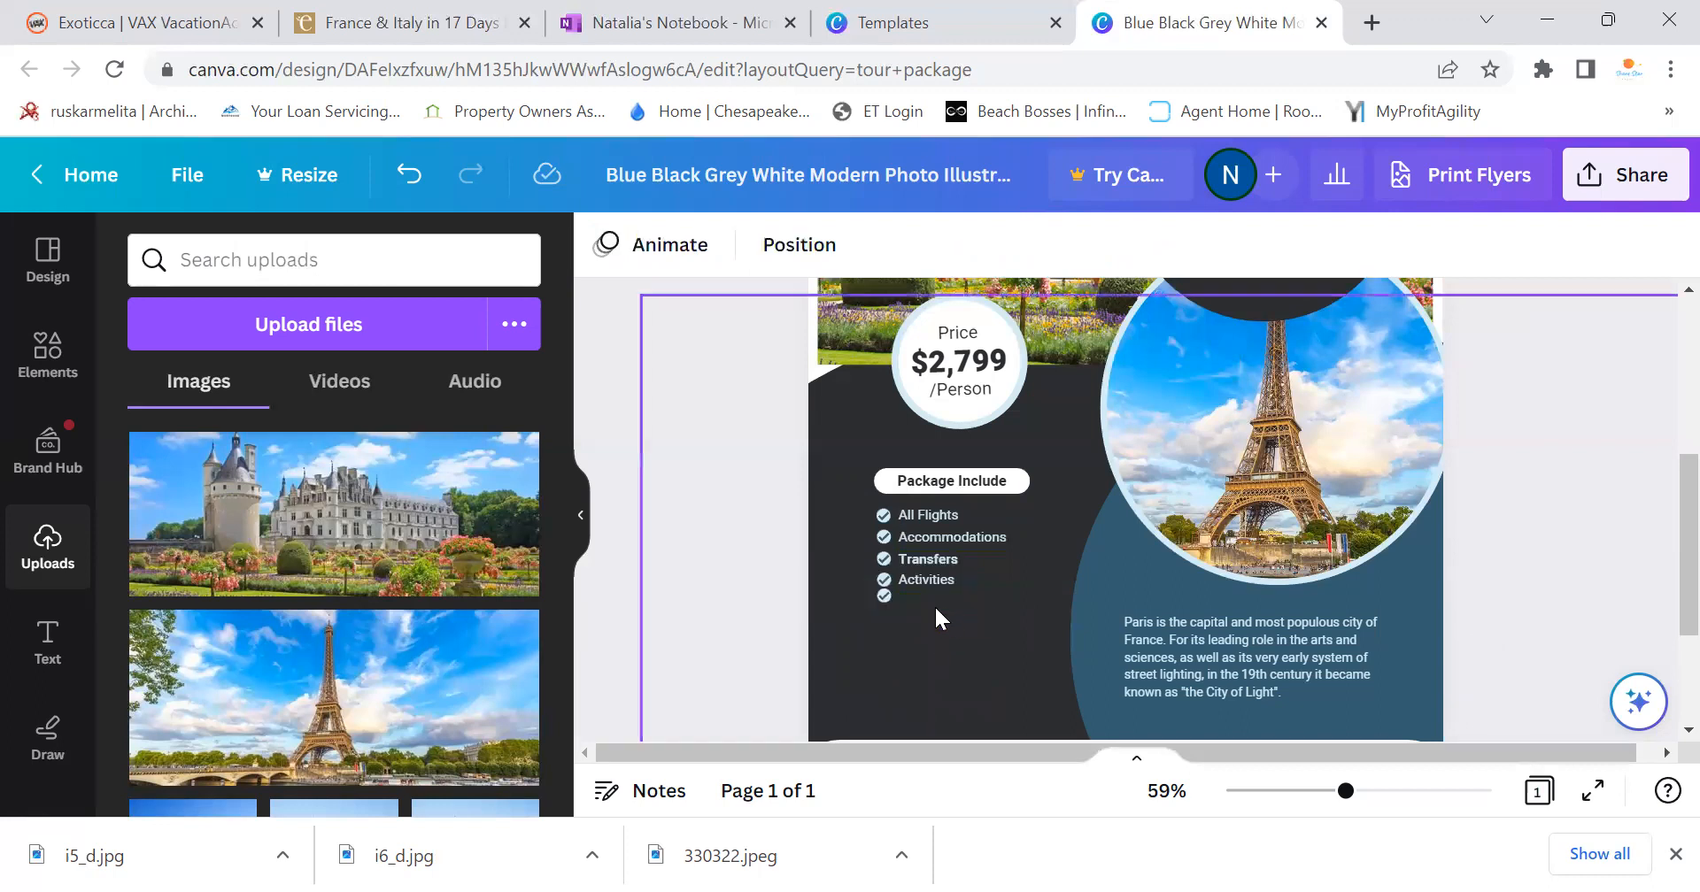
Duplicate Activities as a new Breakfast item and align its check icon beside it
{"action": "left_click", "coordinate": [922, 581]}
{"action": "left_click", "coordinate": [903, 509]}
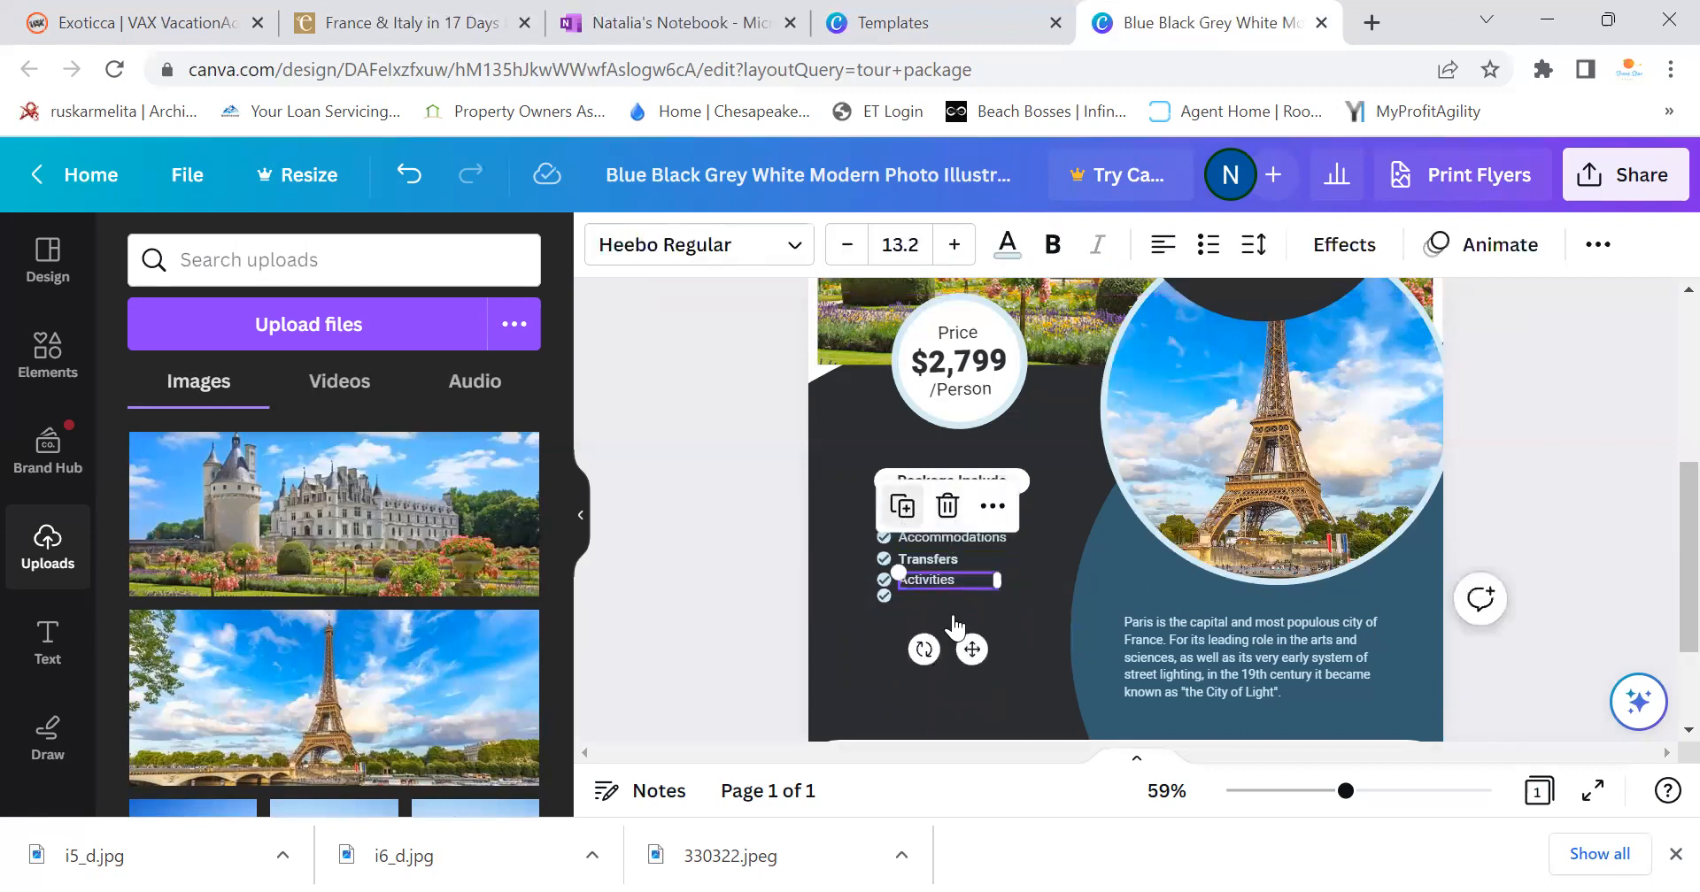
{"action": "left_click_drag", "start_coordinate": [969, 598], "coordinate": [953, 598]}
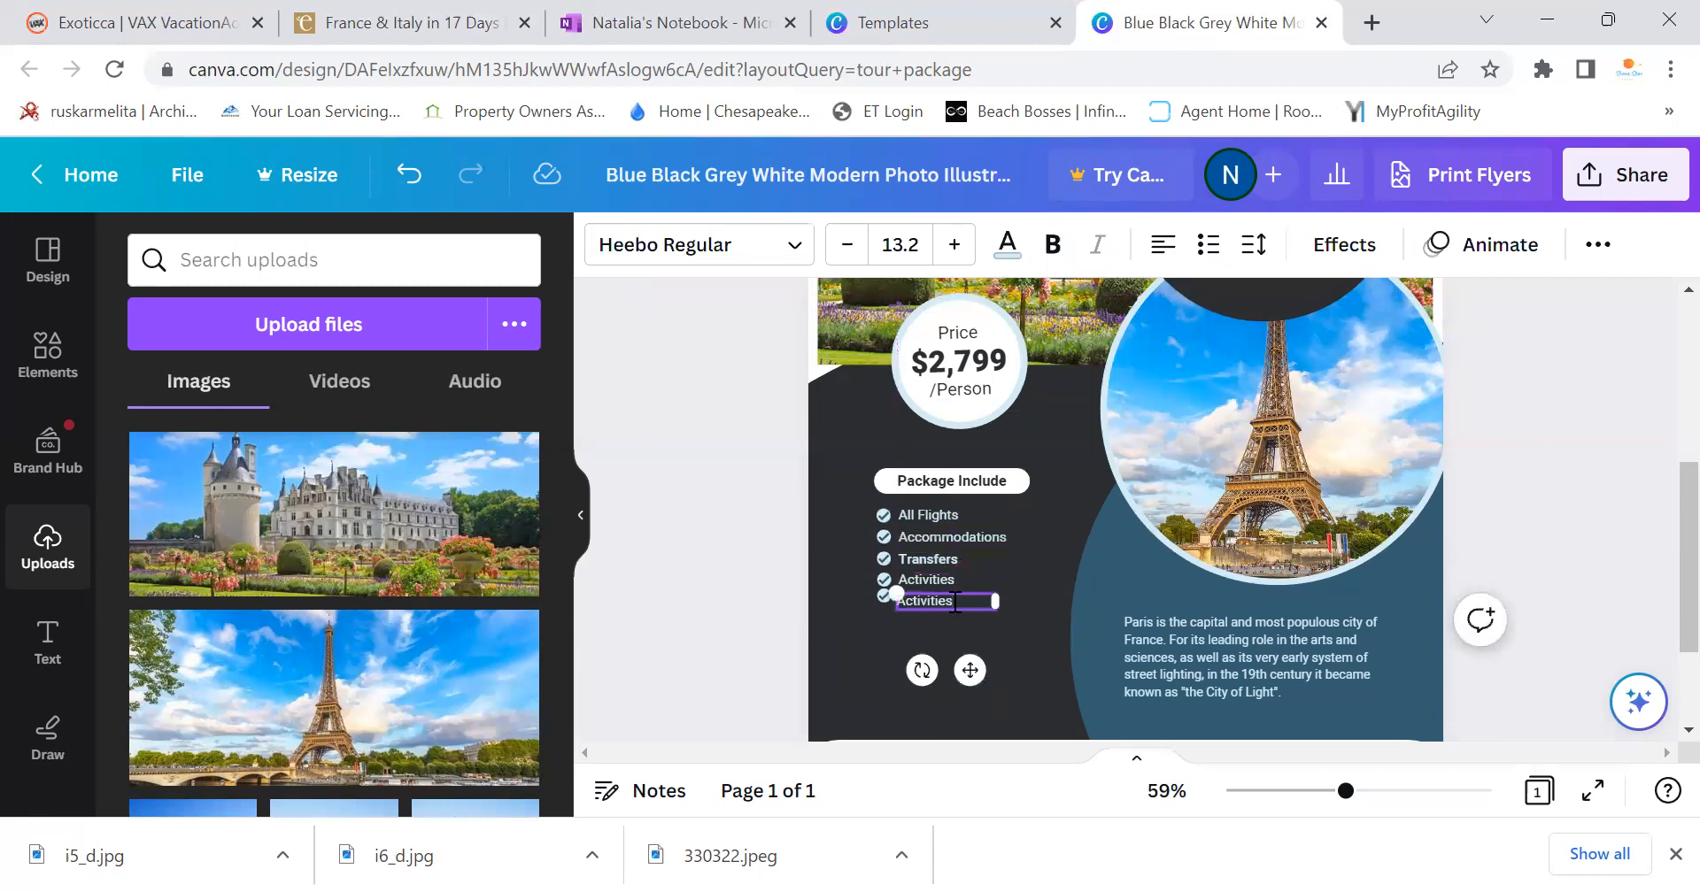
{"action": "key", "text": "BackSpace"}
{"action": "key", "text": "BackSpace"}
{"action": "key", "text": "BackSpace"}
{"action": "key", "text": "BackSpace"}
{"action": "key", "text": "BackSpace"}
{"action": "key", "text": "BackSpace"}
{"action": "key", "text": "BackSpace"}
{"action": "key", "text": "BackSpace"}
{"action": "key", "text": "BackSpace"}
{"action": "key", "text": "BackSpace"}
{"action": "type", "text": "Breakfast"}
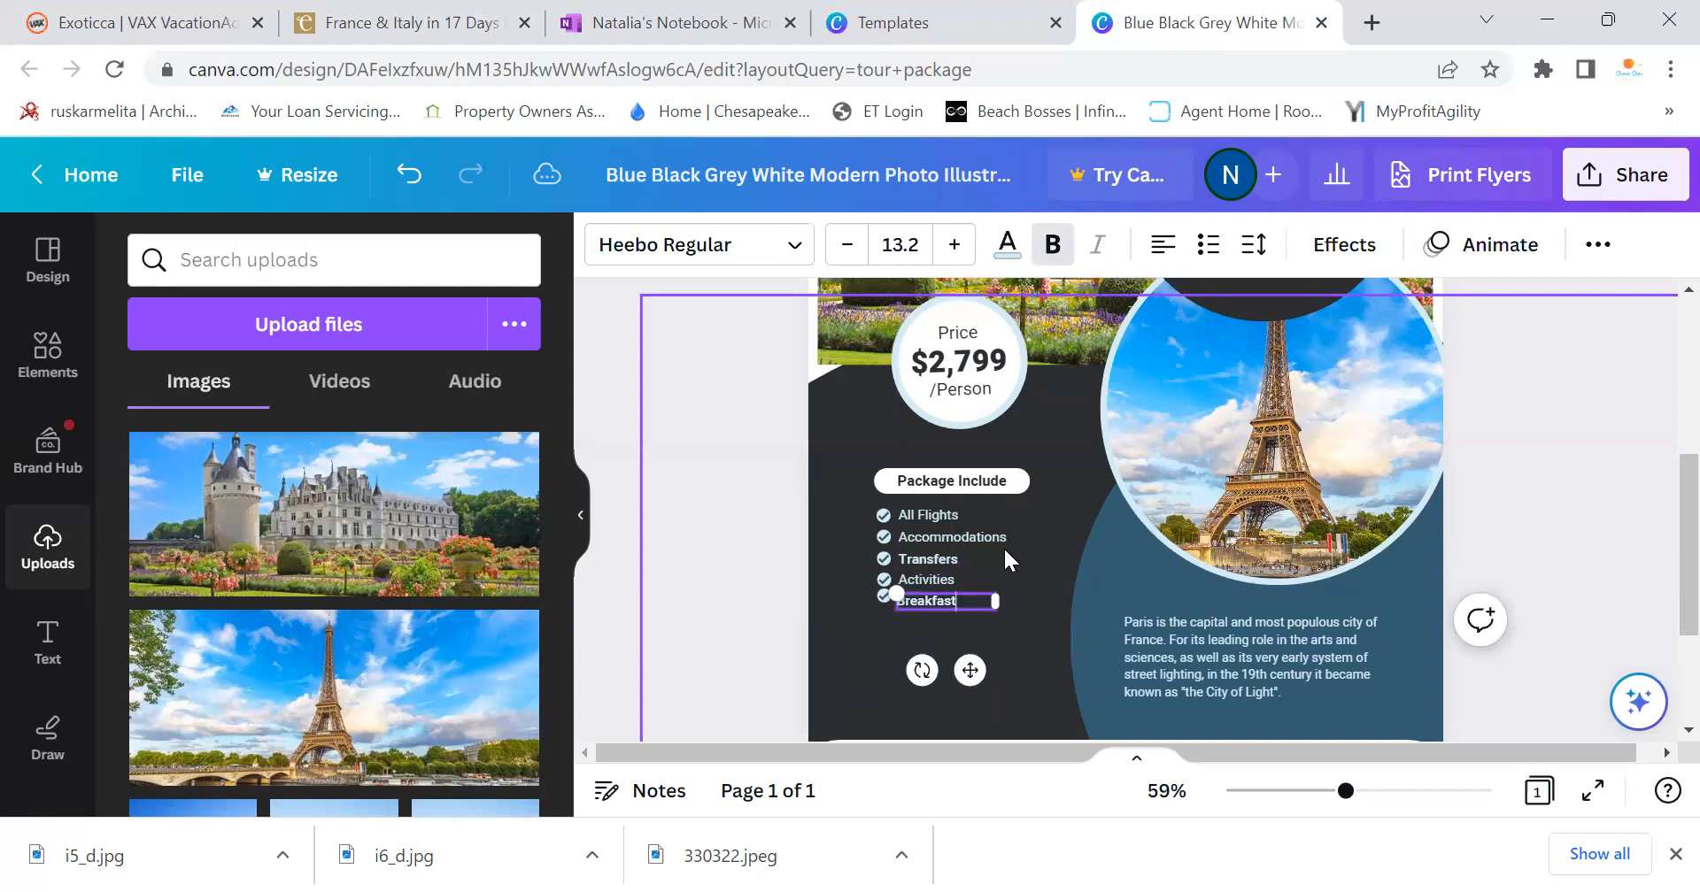
{"action": "left_click", "coordinate": [884, 595]}
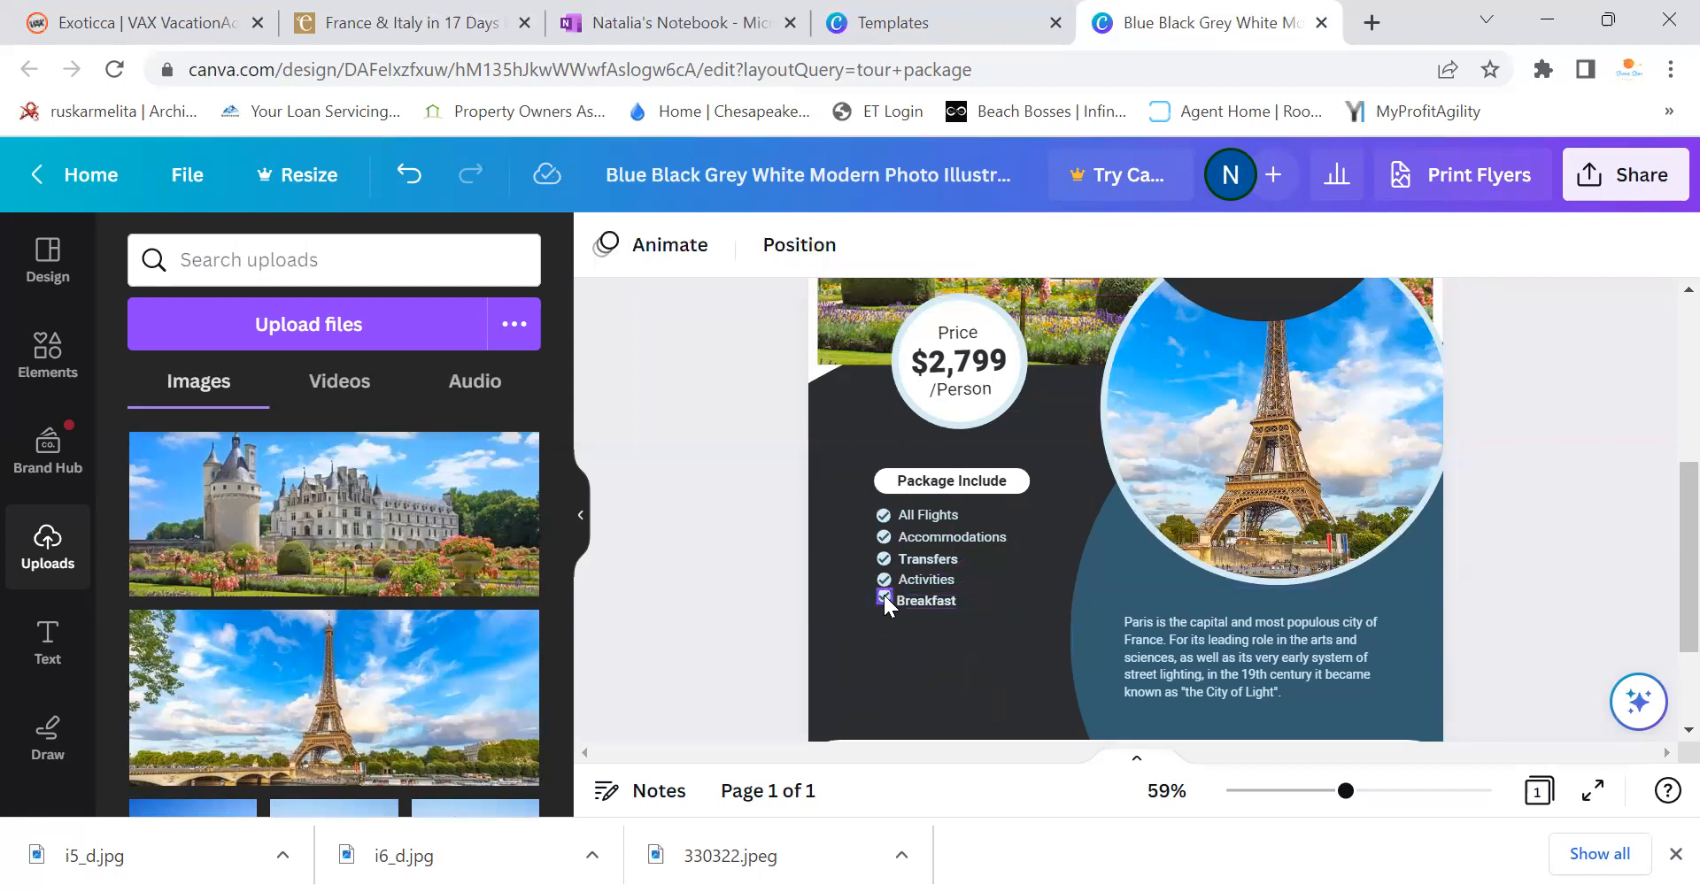
{"action": "left_click", "coordinate": [883, 595]}
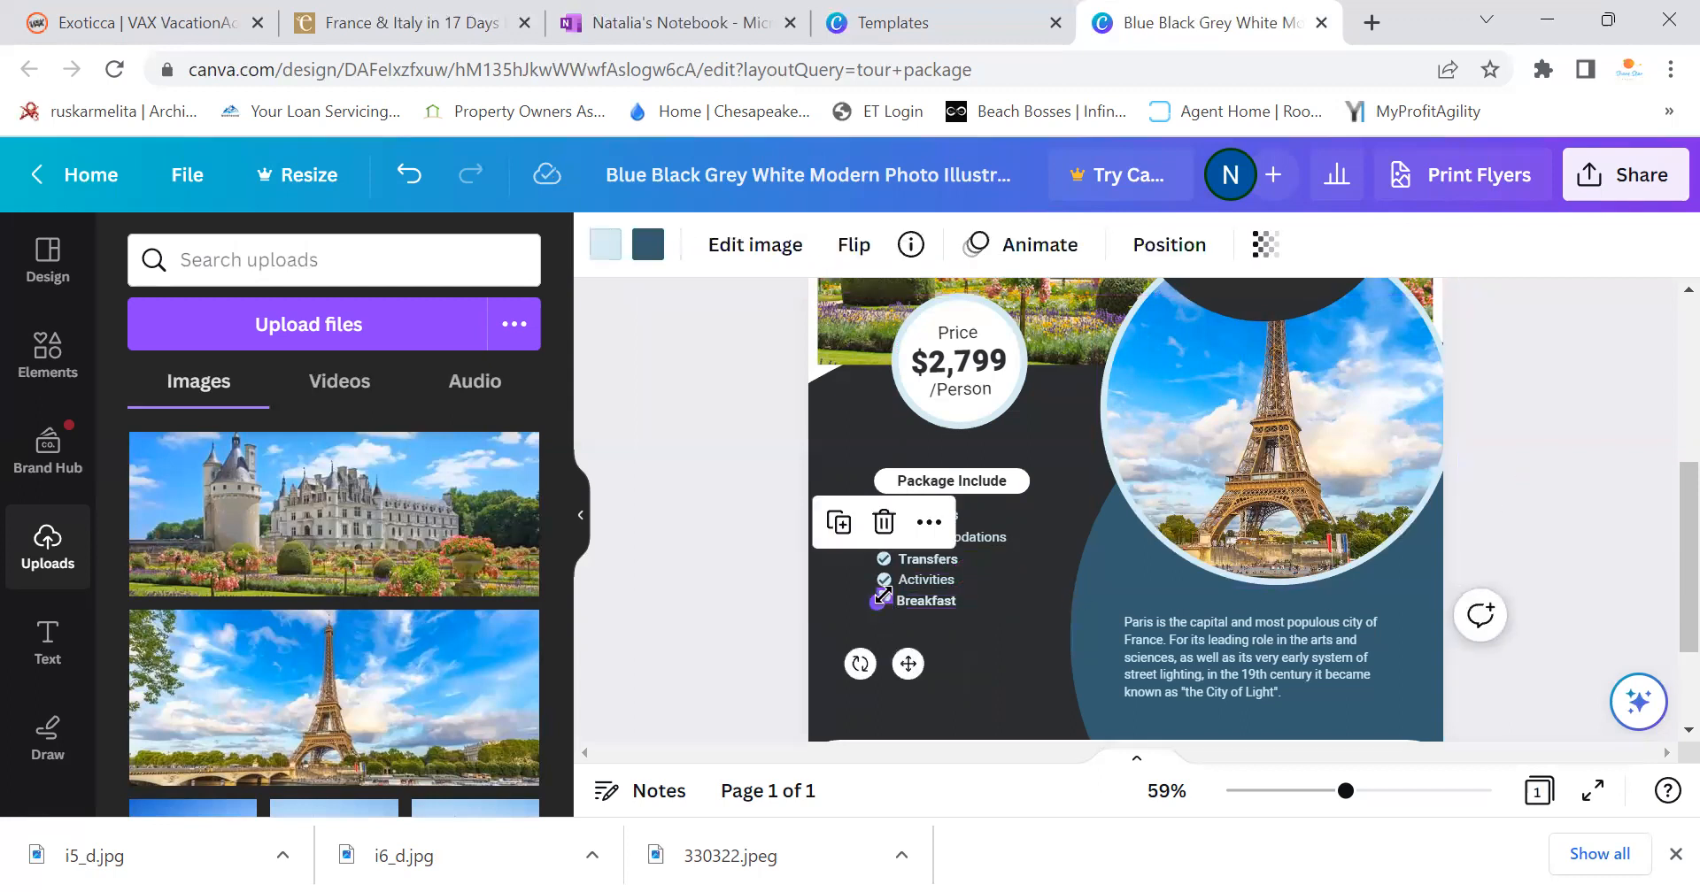
{"action": "left_click", "coordinate": [866, 615]}
{"action": "left_click_drag", "start_coordinate": [881, 598], "coordinate": [883, 603]}
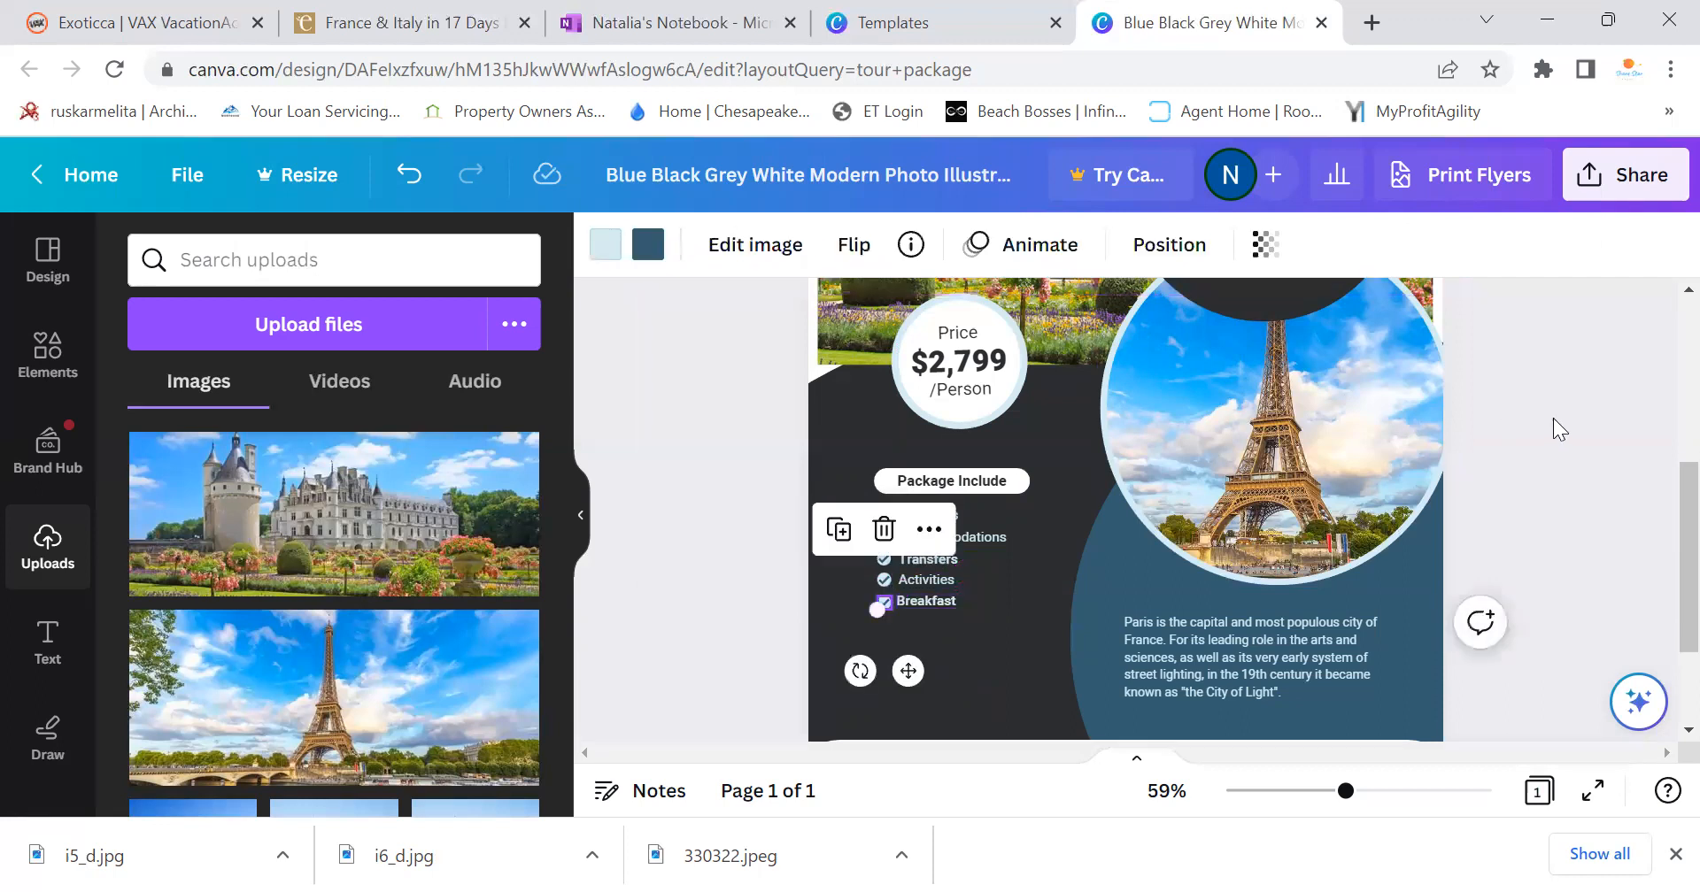
{"action": "left_click", "coordinate": [1553, 418]}
{"action": "left_click_drag", "start_coordinate": [887, 592], "coordinate": [884, 598]}
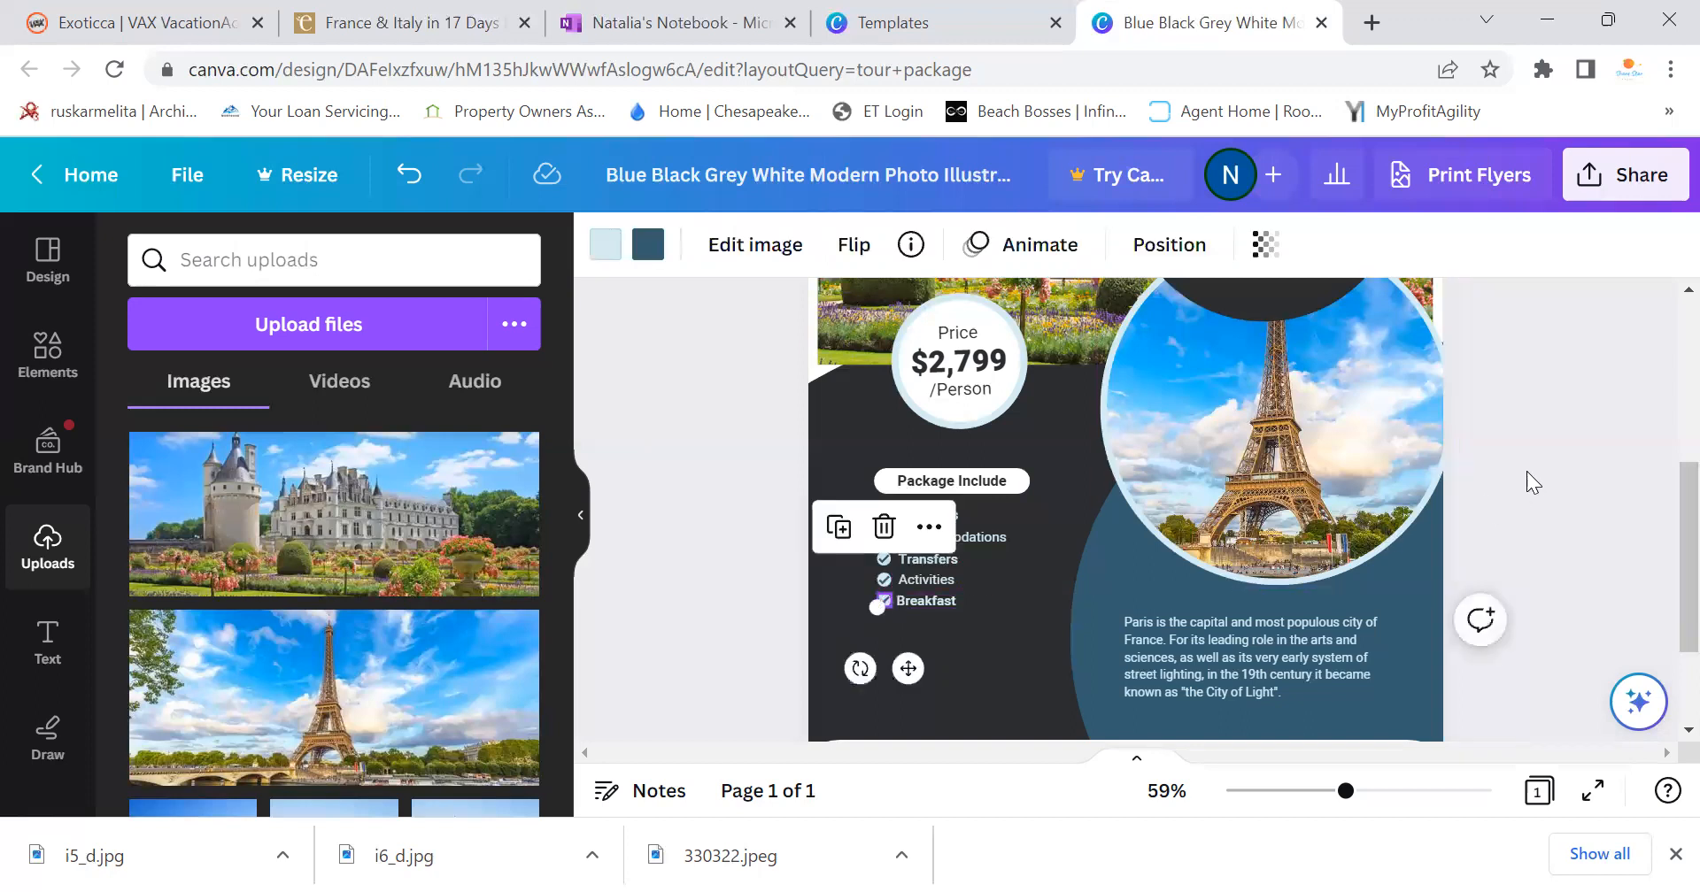
{"action": "left_click", "coordinate": [1532, 466]}
Retitle the list heading from 'Package Include' to 'Package Includes'
{"action": "scroll", "coordinate": [1224, 670], "scroll_direction": "up", "scroll_amount": 4}
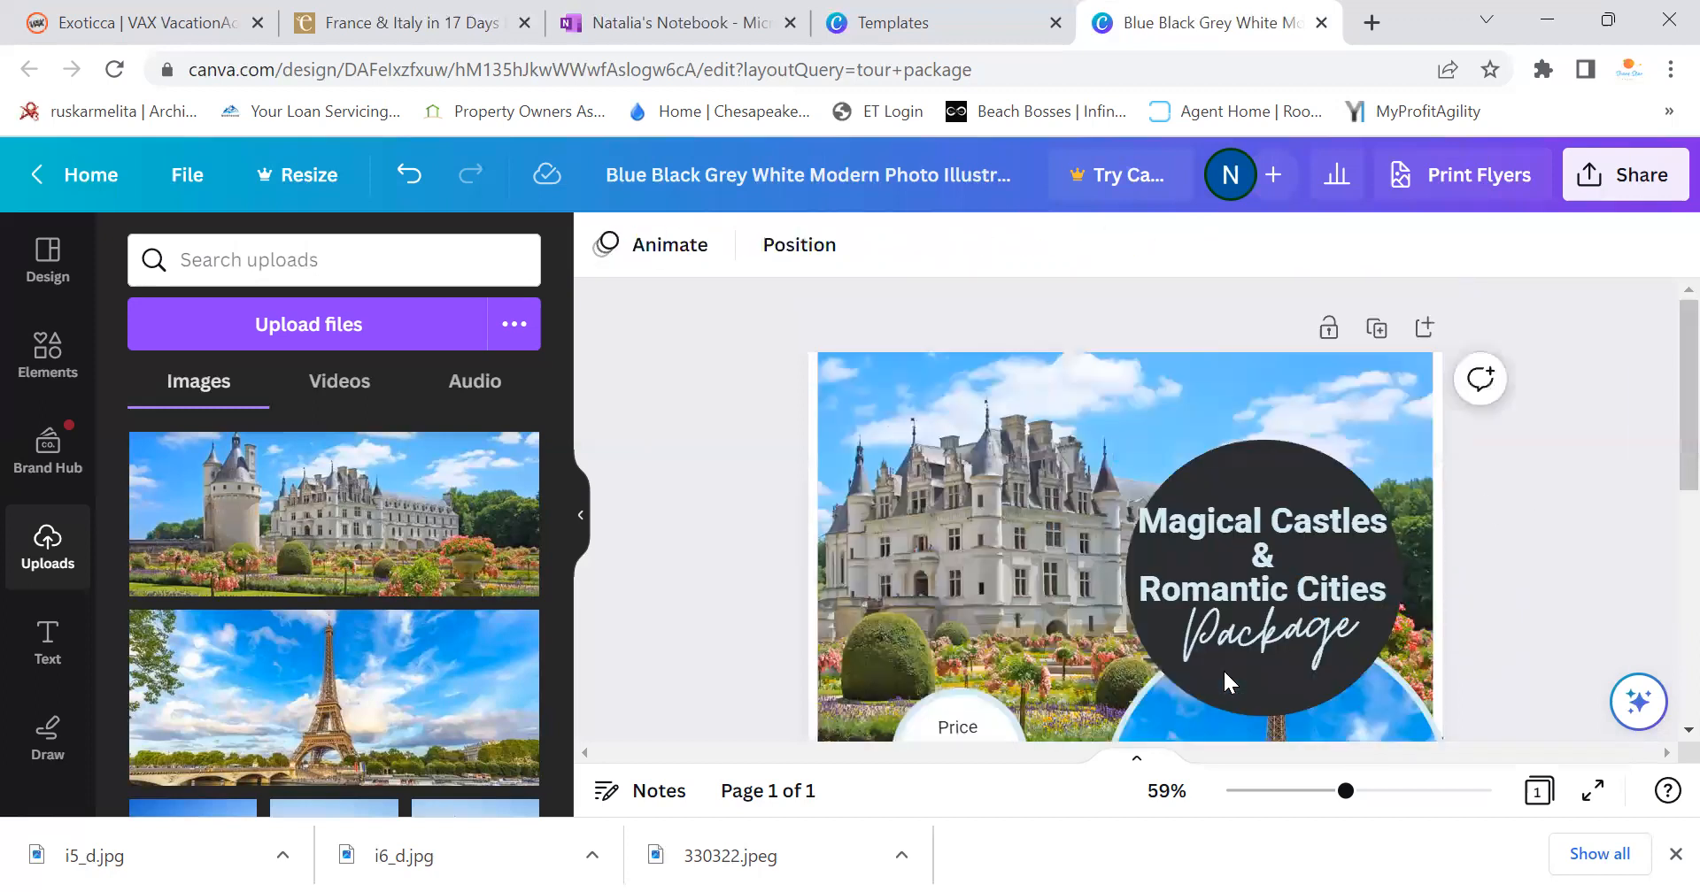
{"action": "scroll", "coordinate": [999, 600], "scroll_direction": "down", "scroll_amount": 2}
{"action": "left_click", "coordinate": [1004, 606]}
{"action": "left_click", "coordinate": [1004, 605]}
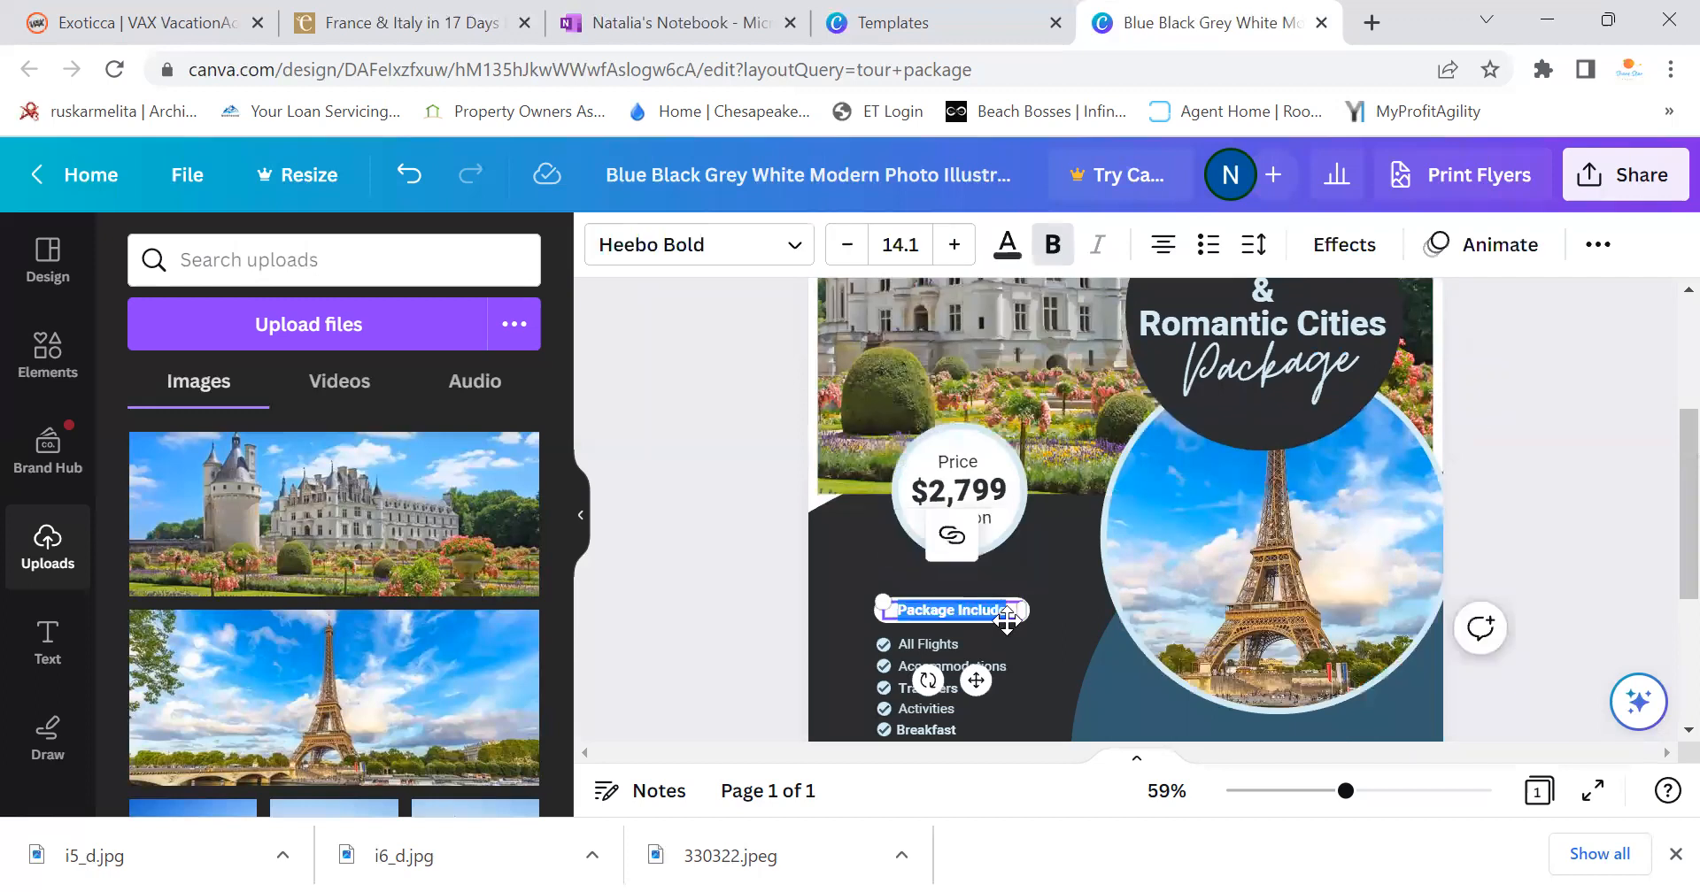
{"action": "type", "text": "s"}
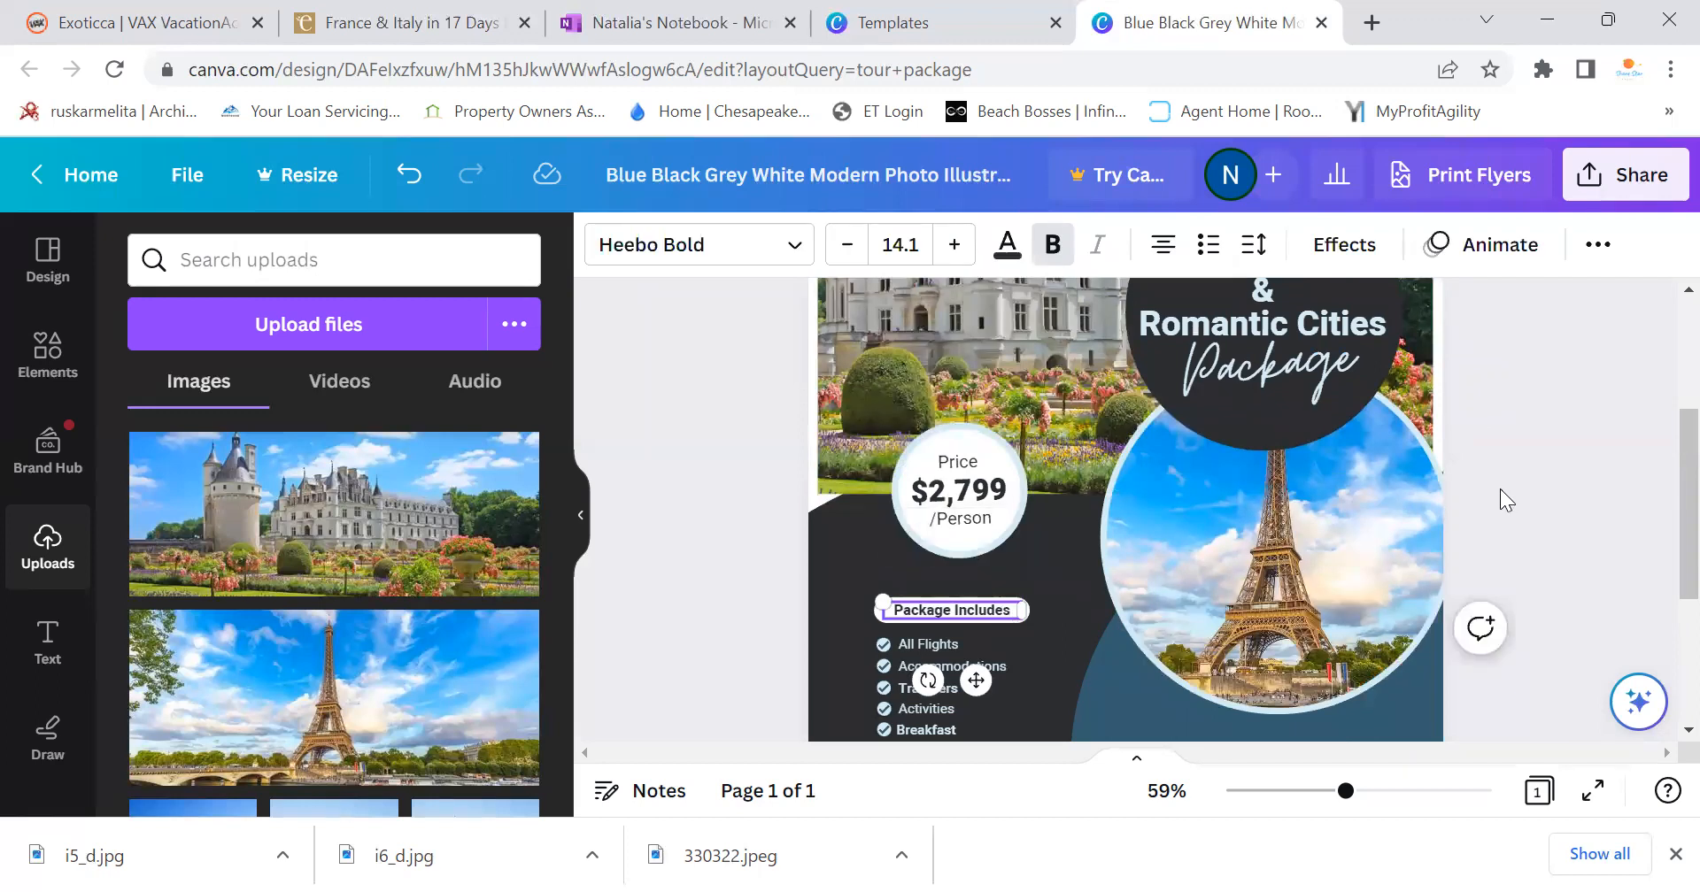
{"action": "left_click", "coordinate": [1500, 489]}
{"action": "scroll", "coordinate": [1321, 552], "scroll_direction": "down", "scroll_amount": 3}
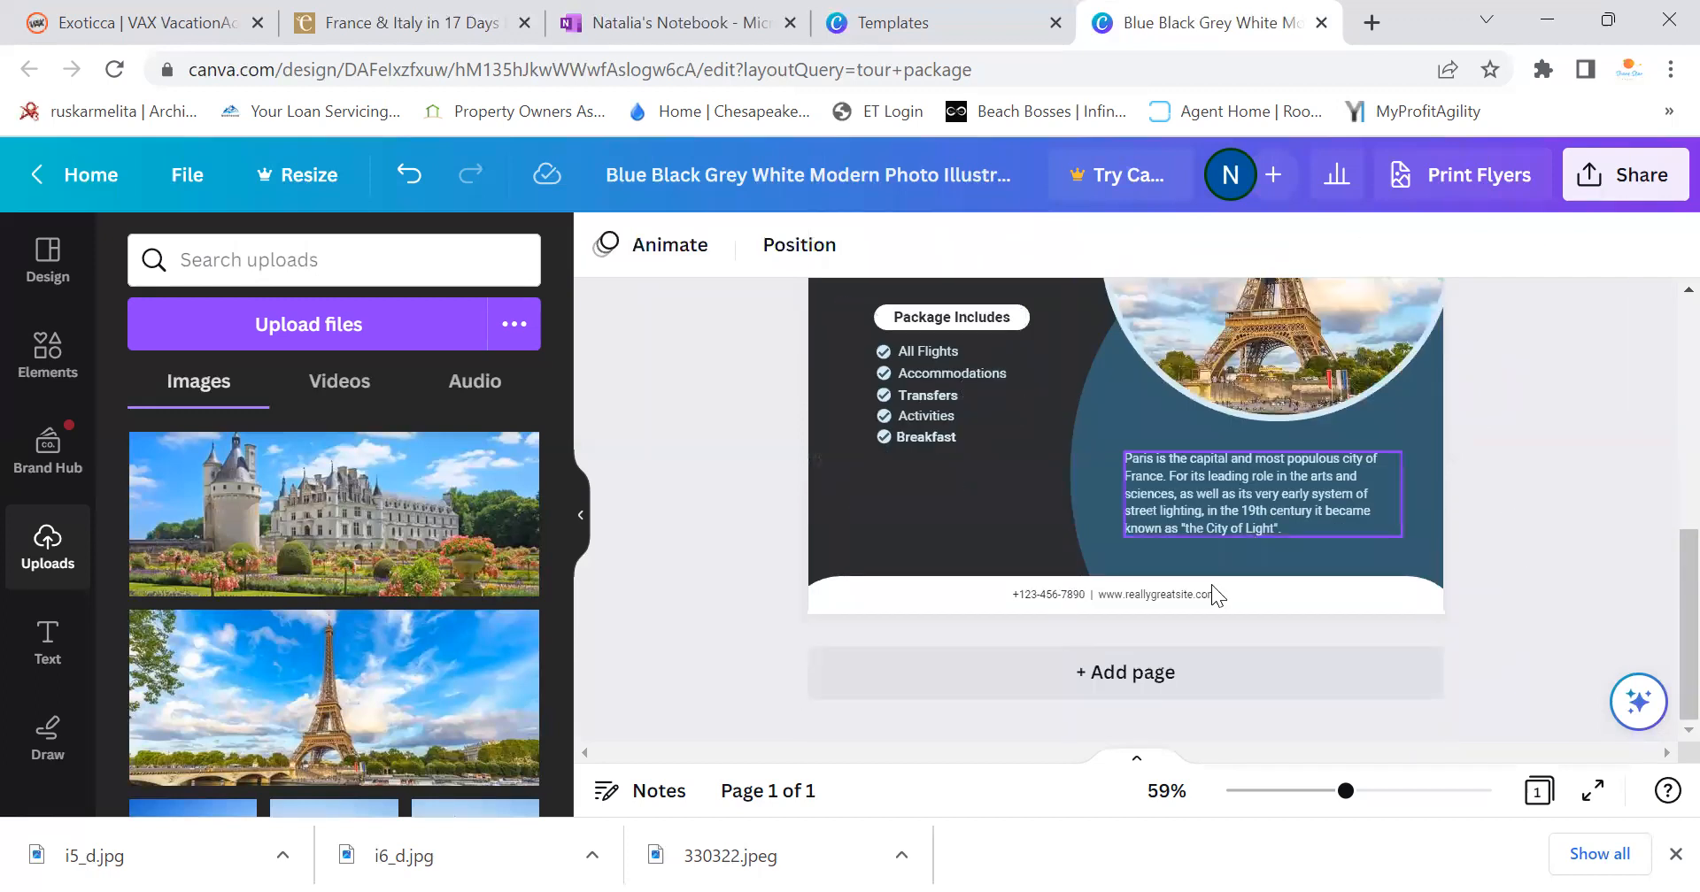
Replace the footer with the agency's contact e-mail and shorestartravel.com, enlarged to 12.3
{"action": "left_click", "coordinate": [1039, 603]}
{"action": "left_click", "coordinate": [1034, 599]}
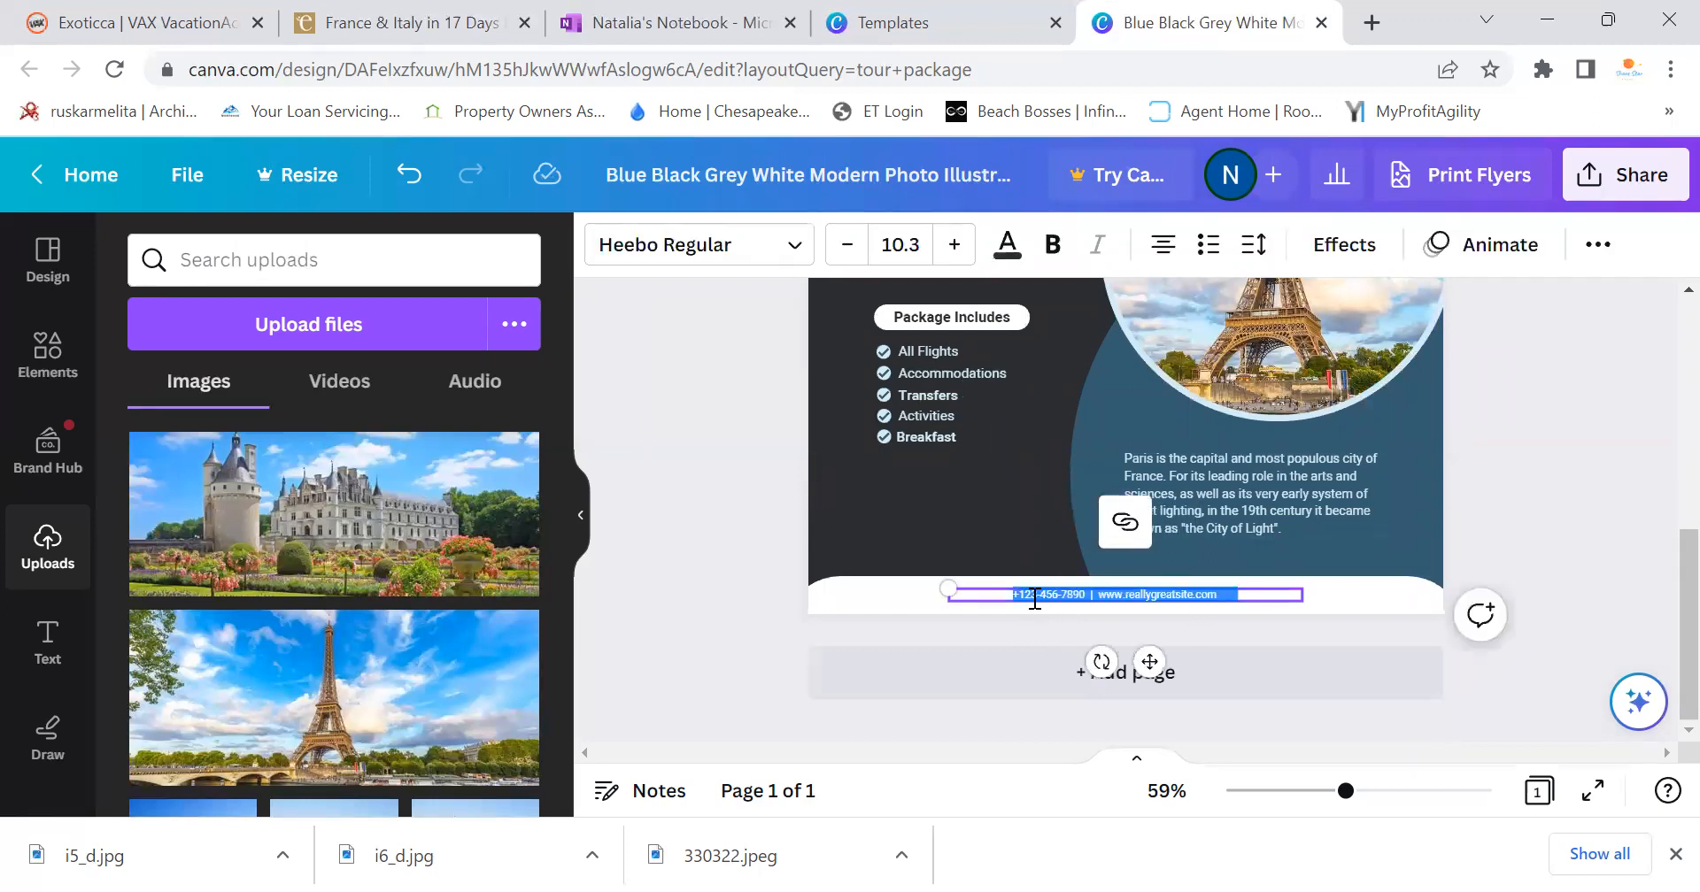
{"action": "key", "text": "BackSpace"}
{"action": "type", "text": "(301) 83"}
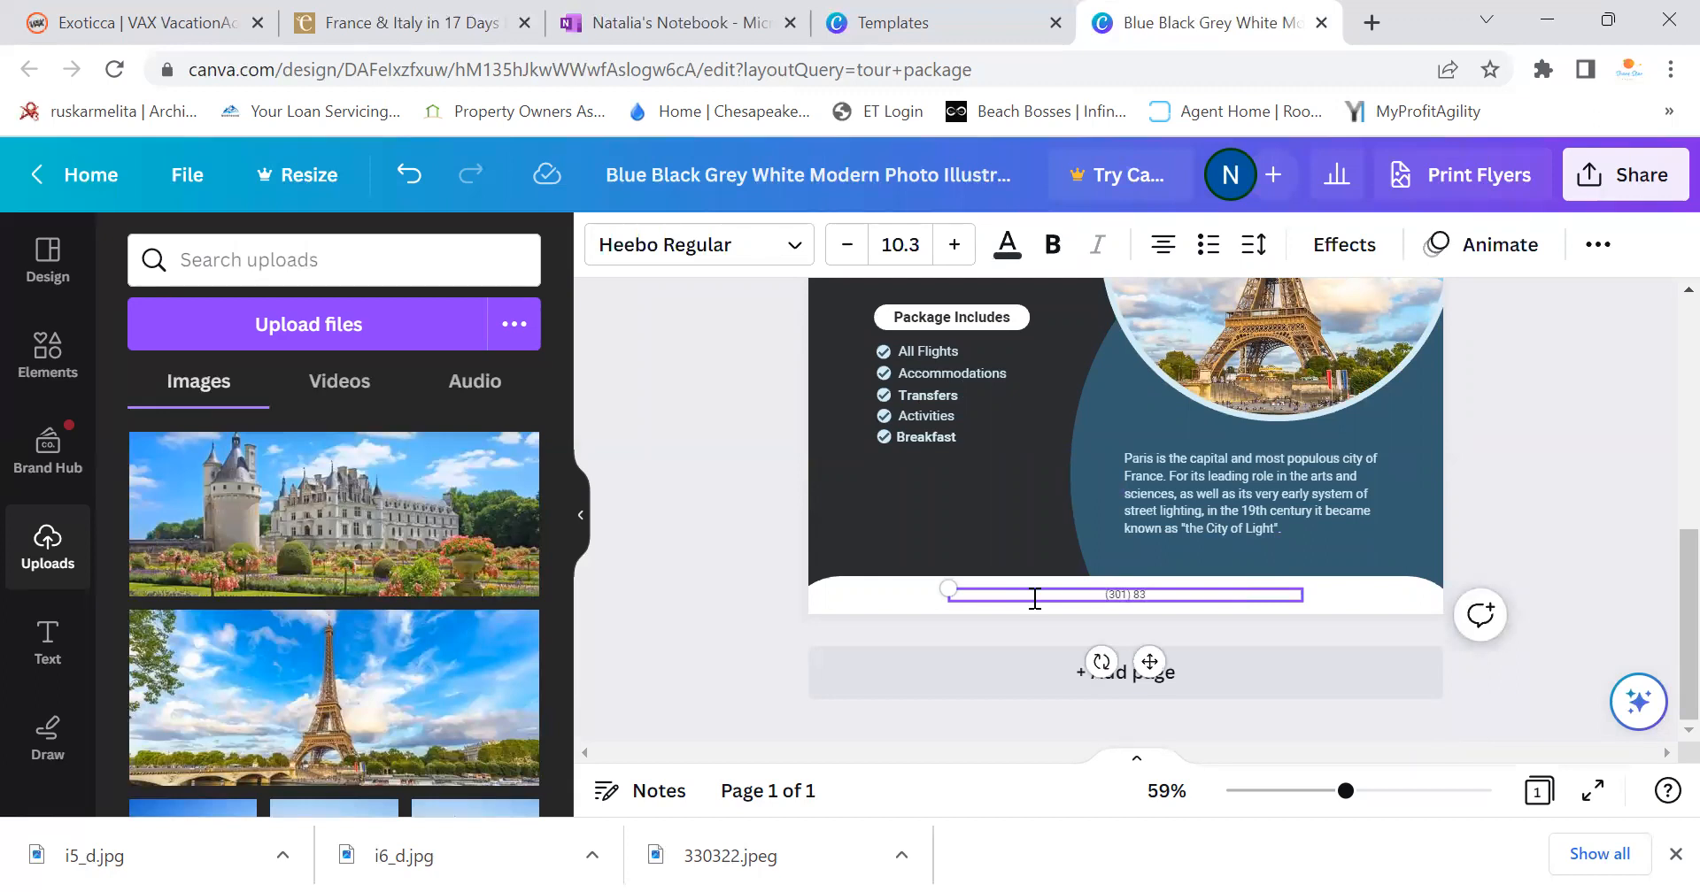
{"action": "key", "text": "BackSpace"}
{"action": "key", "text": "BackSpace"}
{"action": "key", "text": "BackSpace"}
{"action": "left_click", "coordinate": [954, 244]}
{"action": "left_click", "coordinate": [954, 244]}
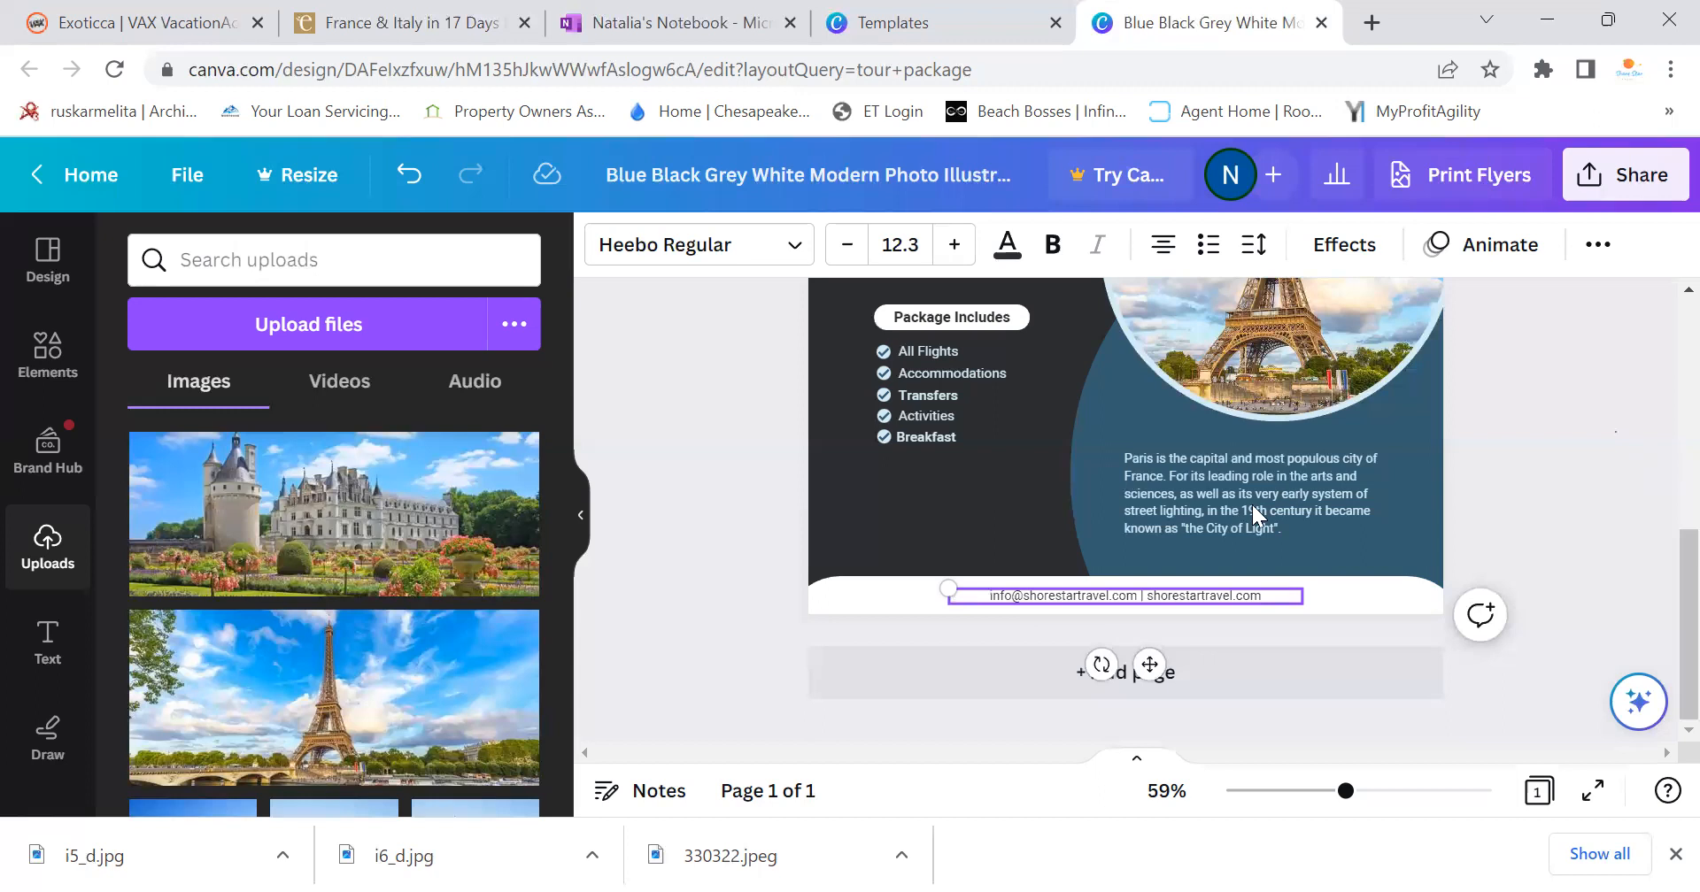
{"action": "left_click", "coordinate": [1284, 491]}
{"action": "left_click", "coordinate": [1286, 531]}
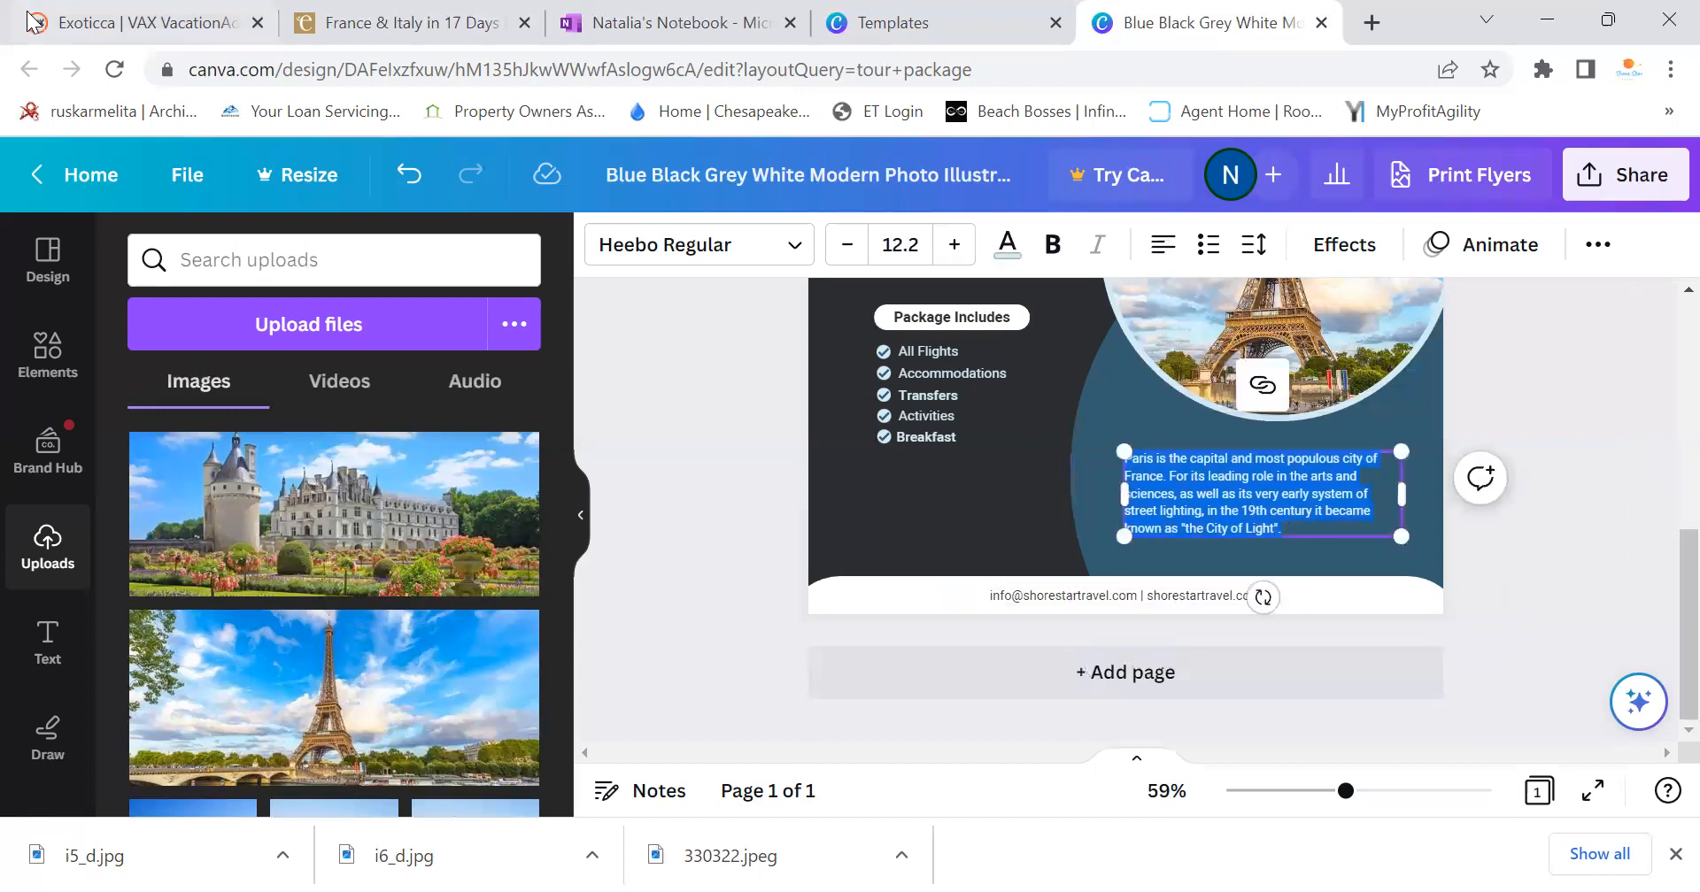
Highlight the France & Italy trip's description paragraph, then bring up the Guided Tour Mock notes
{"action": "left_click", "coordinate": [408, 23]}
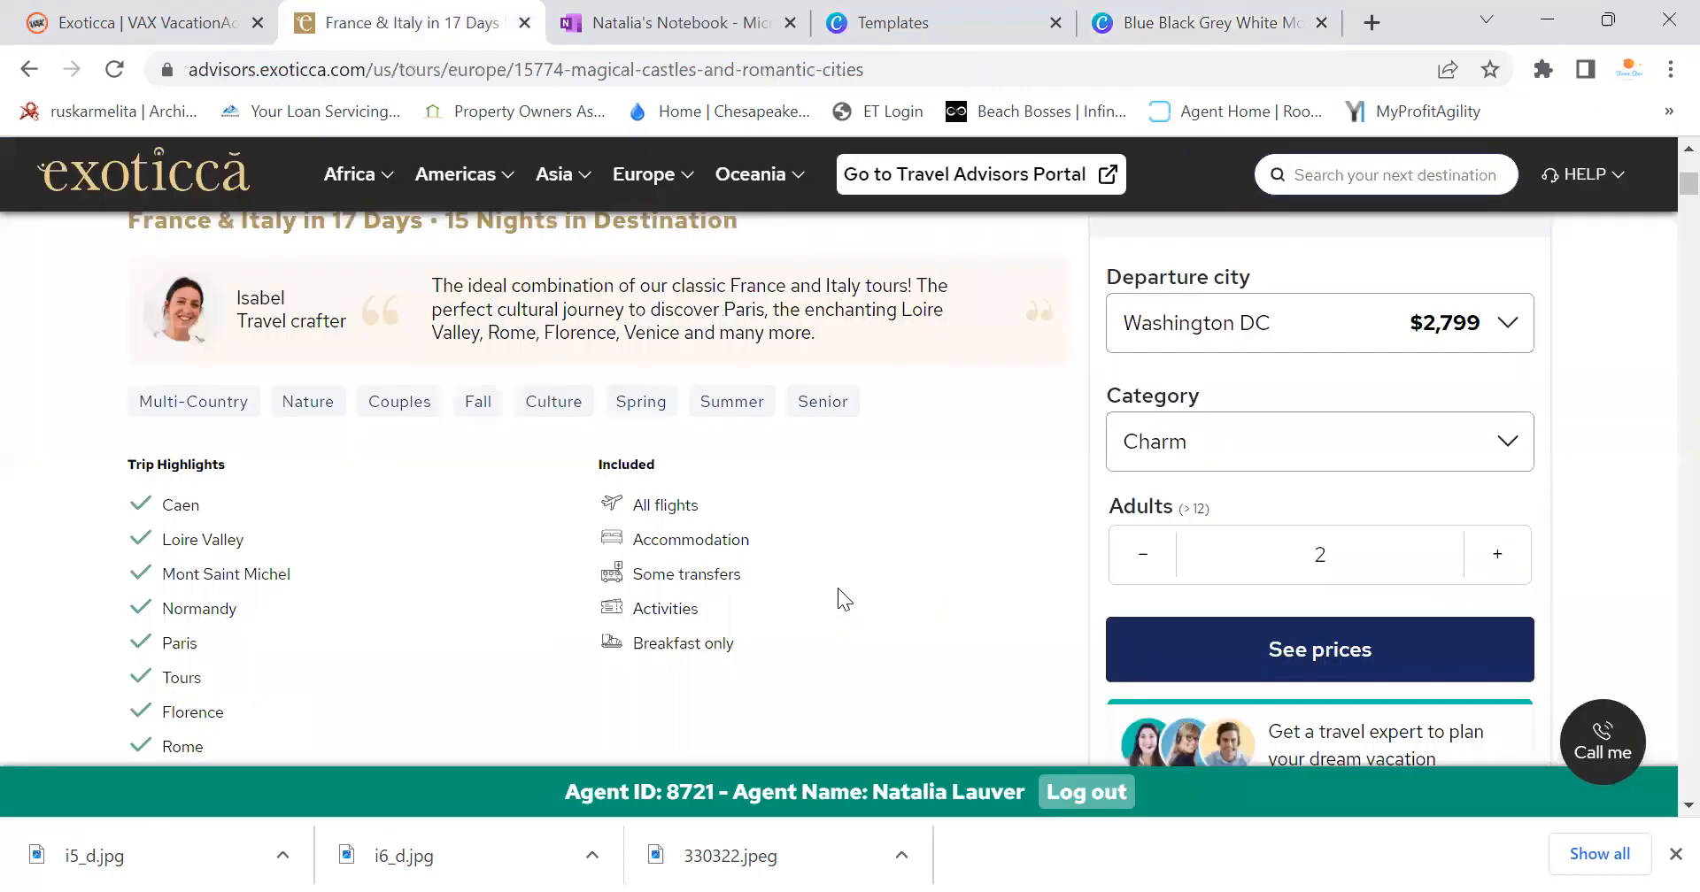
{"action": "scroll", "coordinate": [763, 585], "scroll_direction": "up", "scroll_amount": 3}
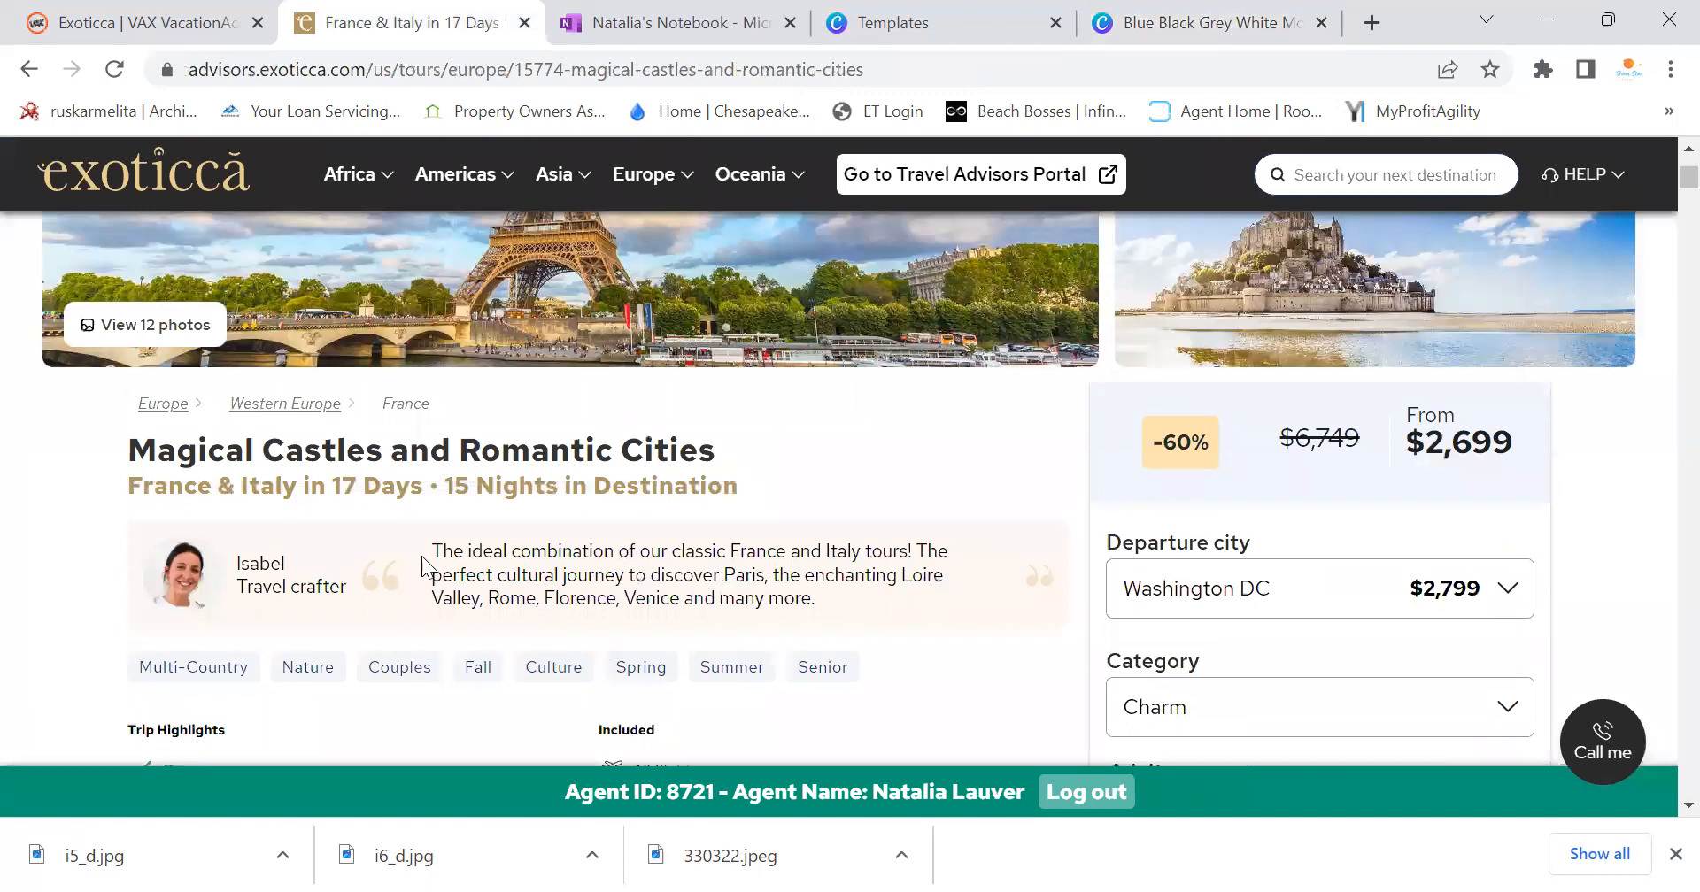
{"action": "left_click_drag", "start_coordinate": [440, 546], "coordinate": [815, 599]}
{"action": "key", "text": "ctrl+c"}
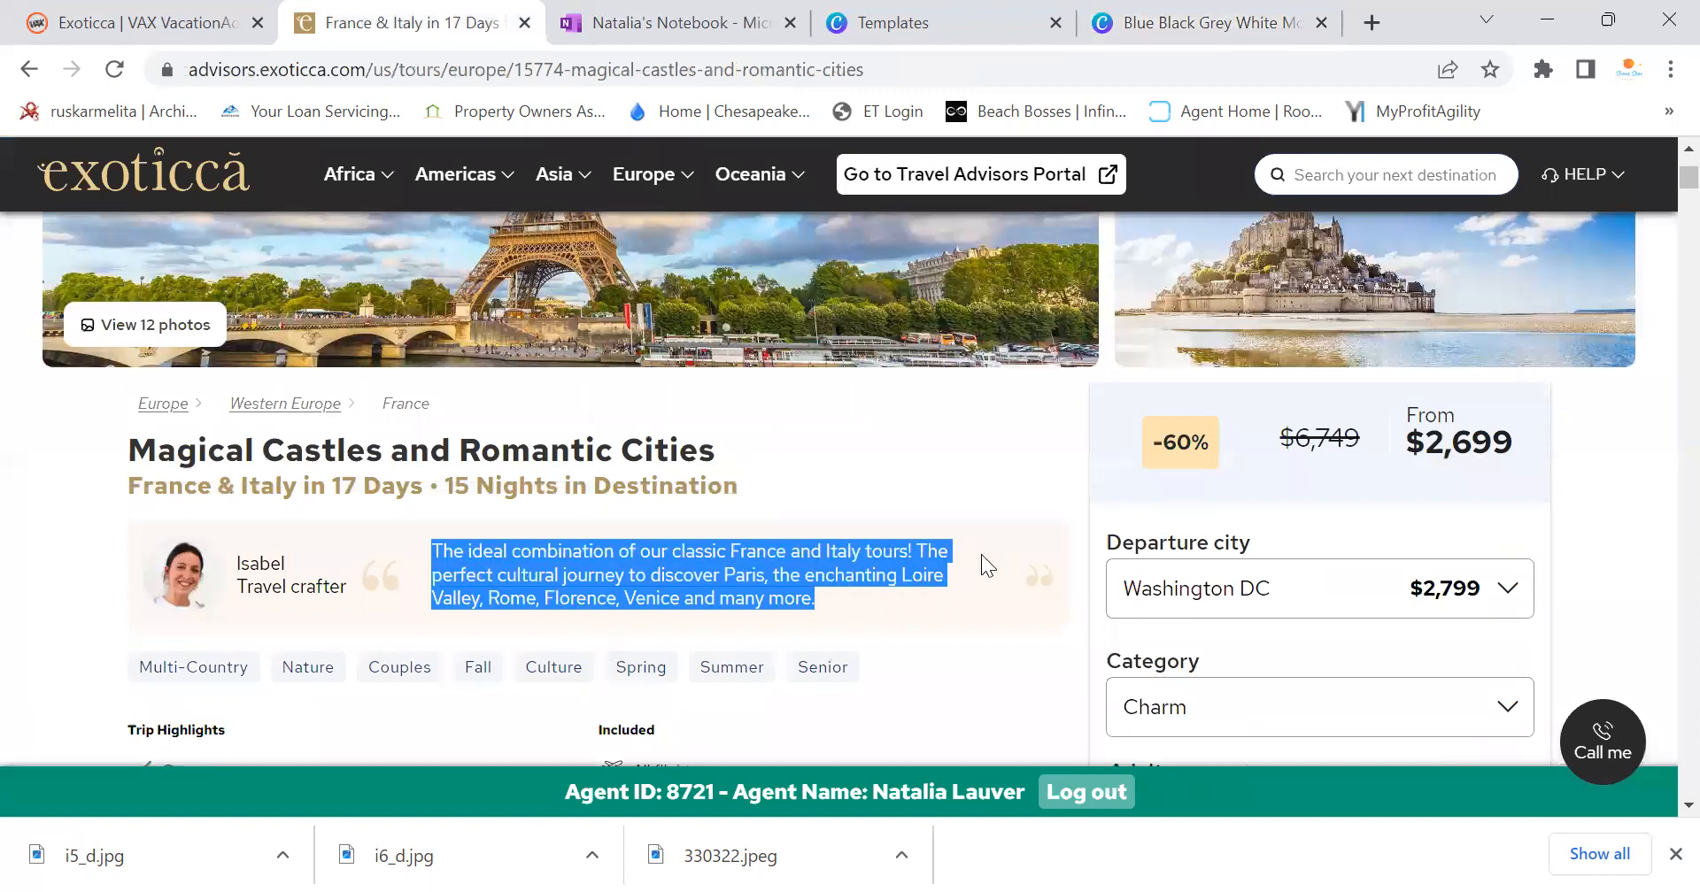
{"action": "scroll", "coordinate": [770, 565], "scroll_direction": "down", "scroll_amount": 10}
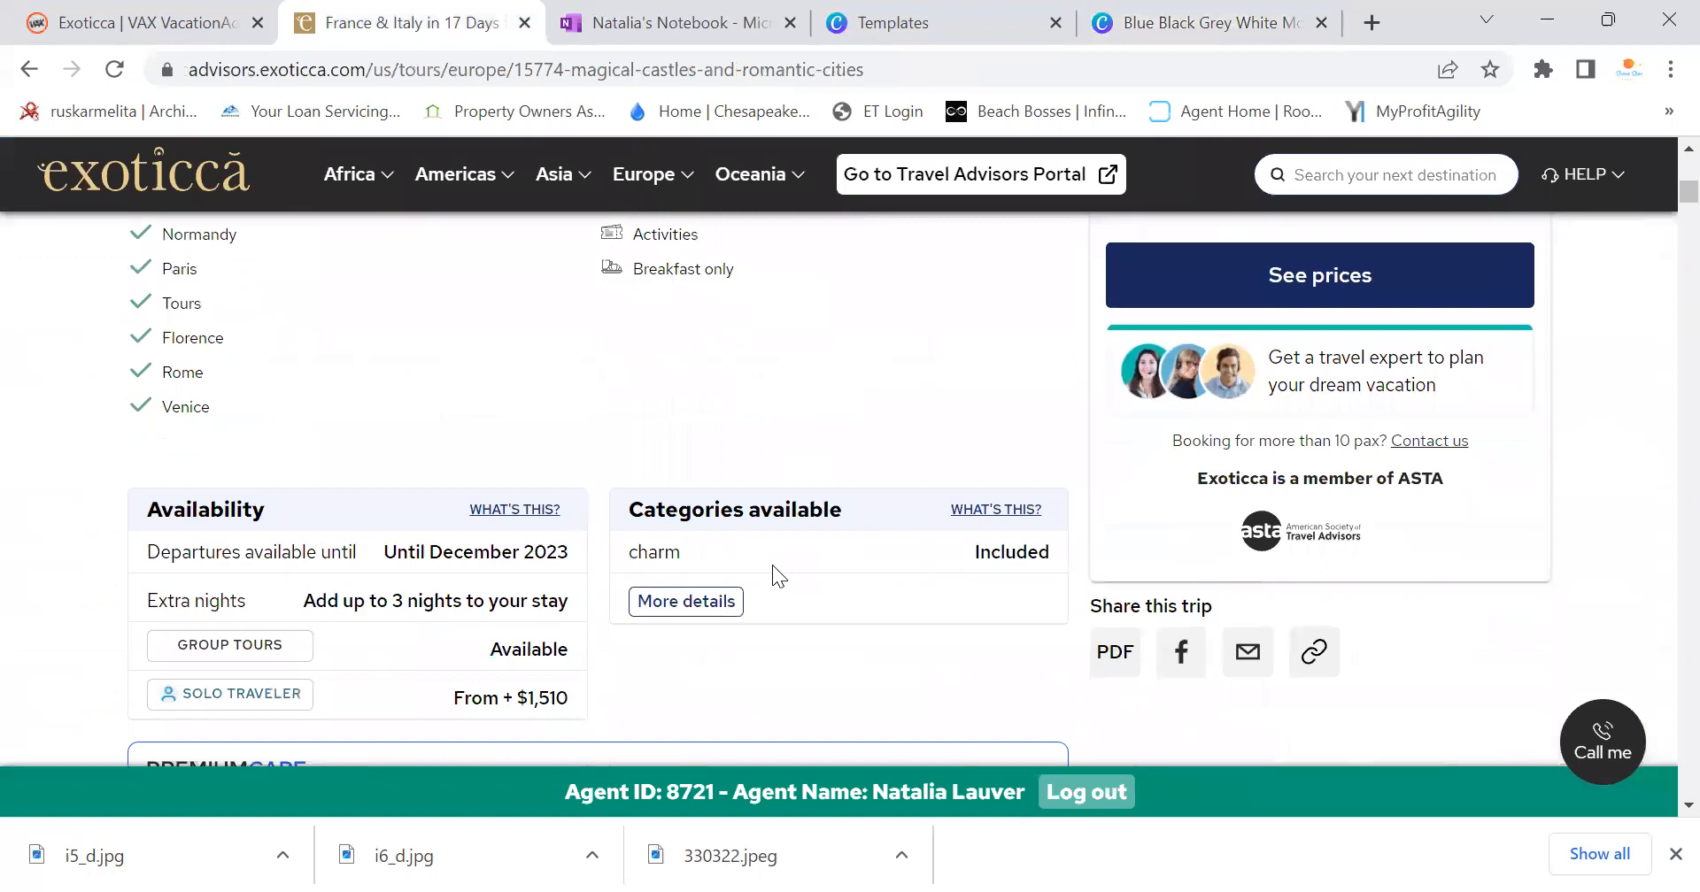
{"action": "scroll", "coordinate": [772, 565], "scroll_direction": "down", "scroll_amount": 3}
{"action": "scroll", "coordinate": [664, 607], "scroll_direction": "up", "scroll_amount": 3}
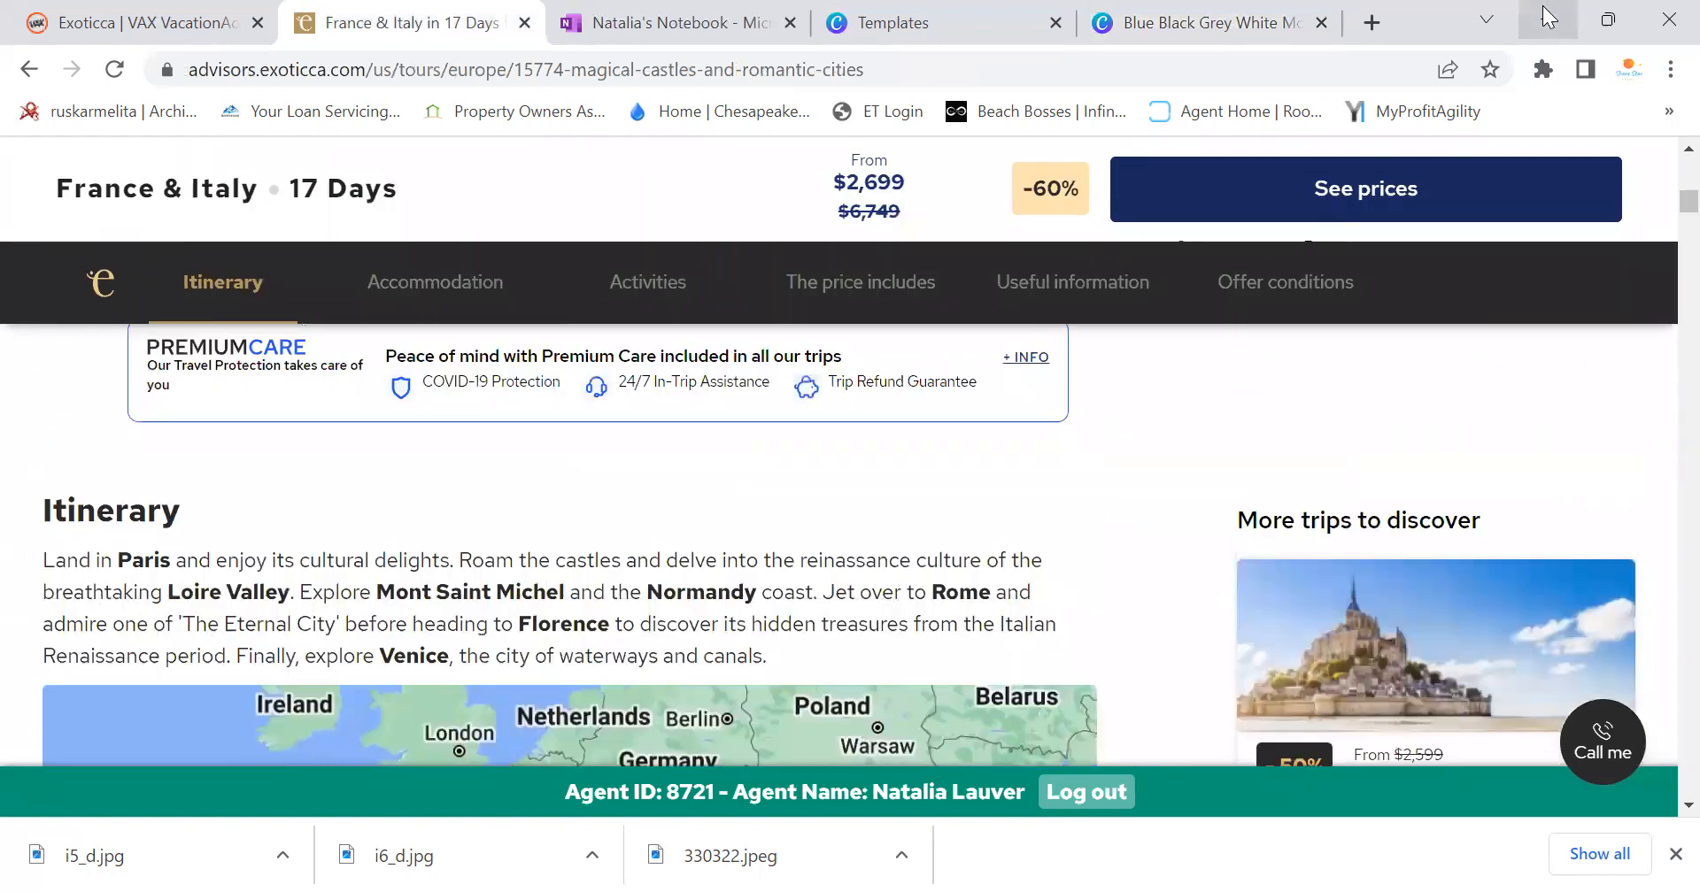
{"action": "left_click", "coordinate": [683, 22]}
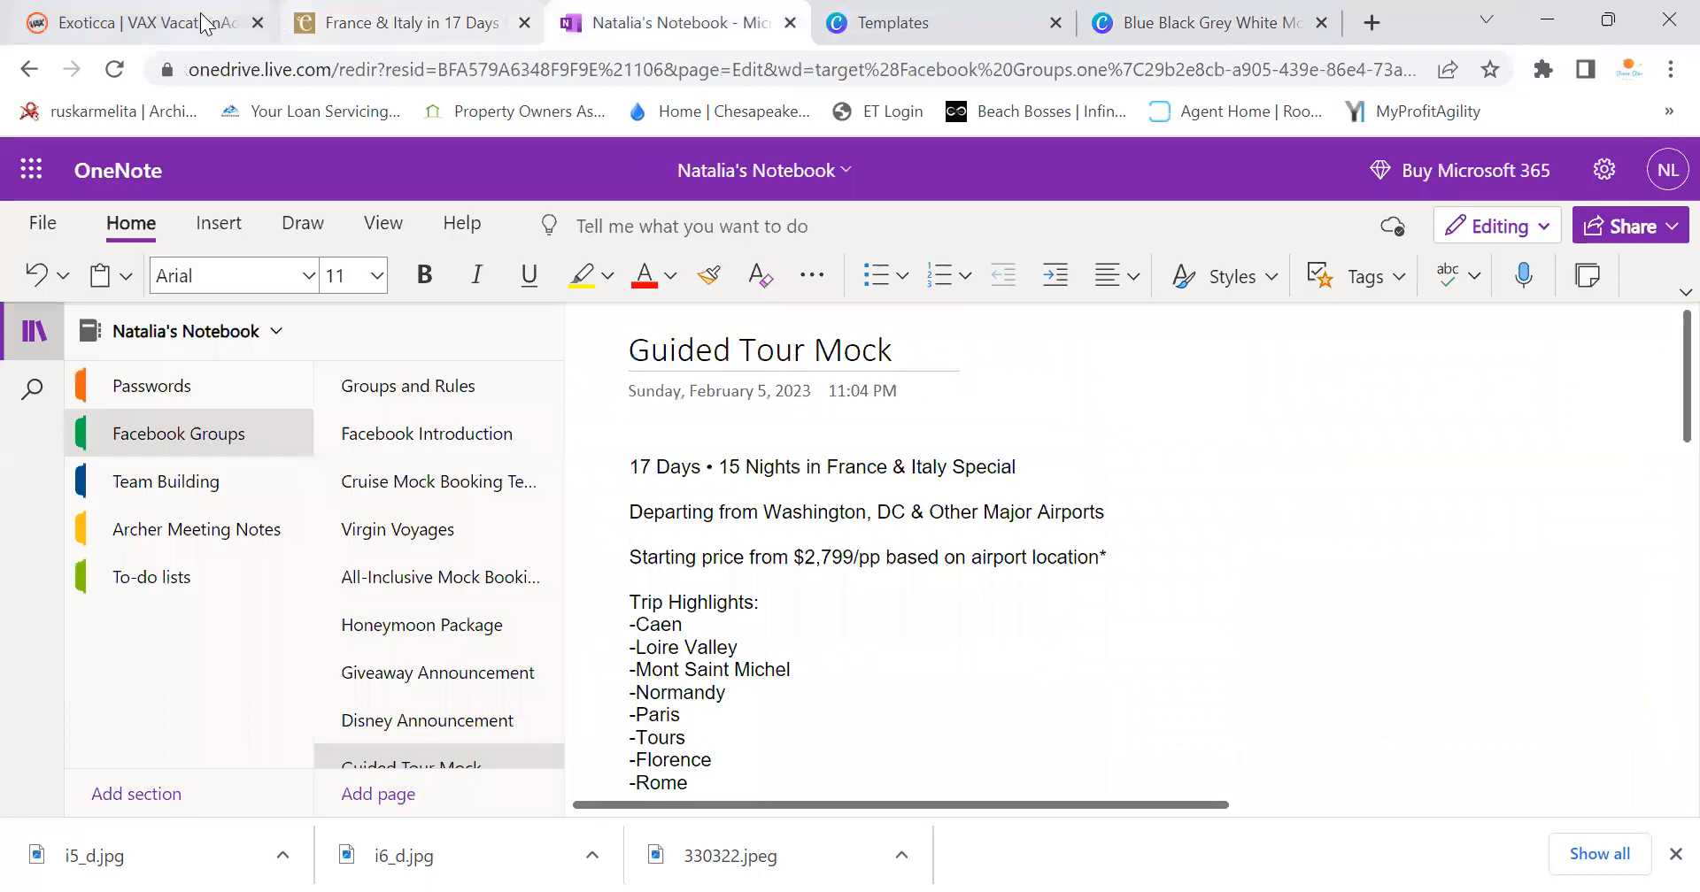
Paste the France and Italy description over the Paris paragraph, centred at size 15.2
{"action": "left_click", "coordinate": [1146, 22]}
{"action": "key", "text": "BackSpace"}
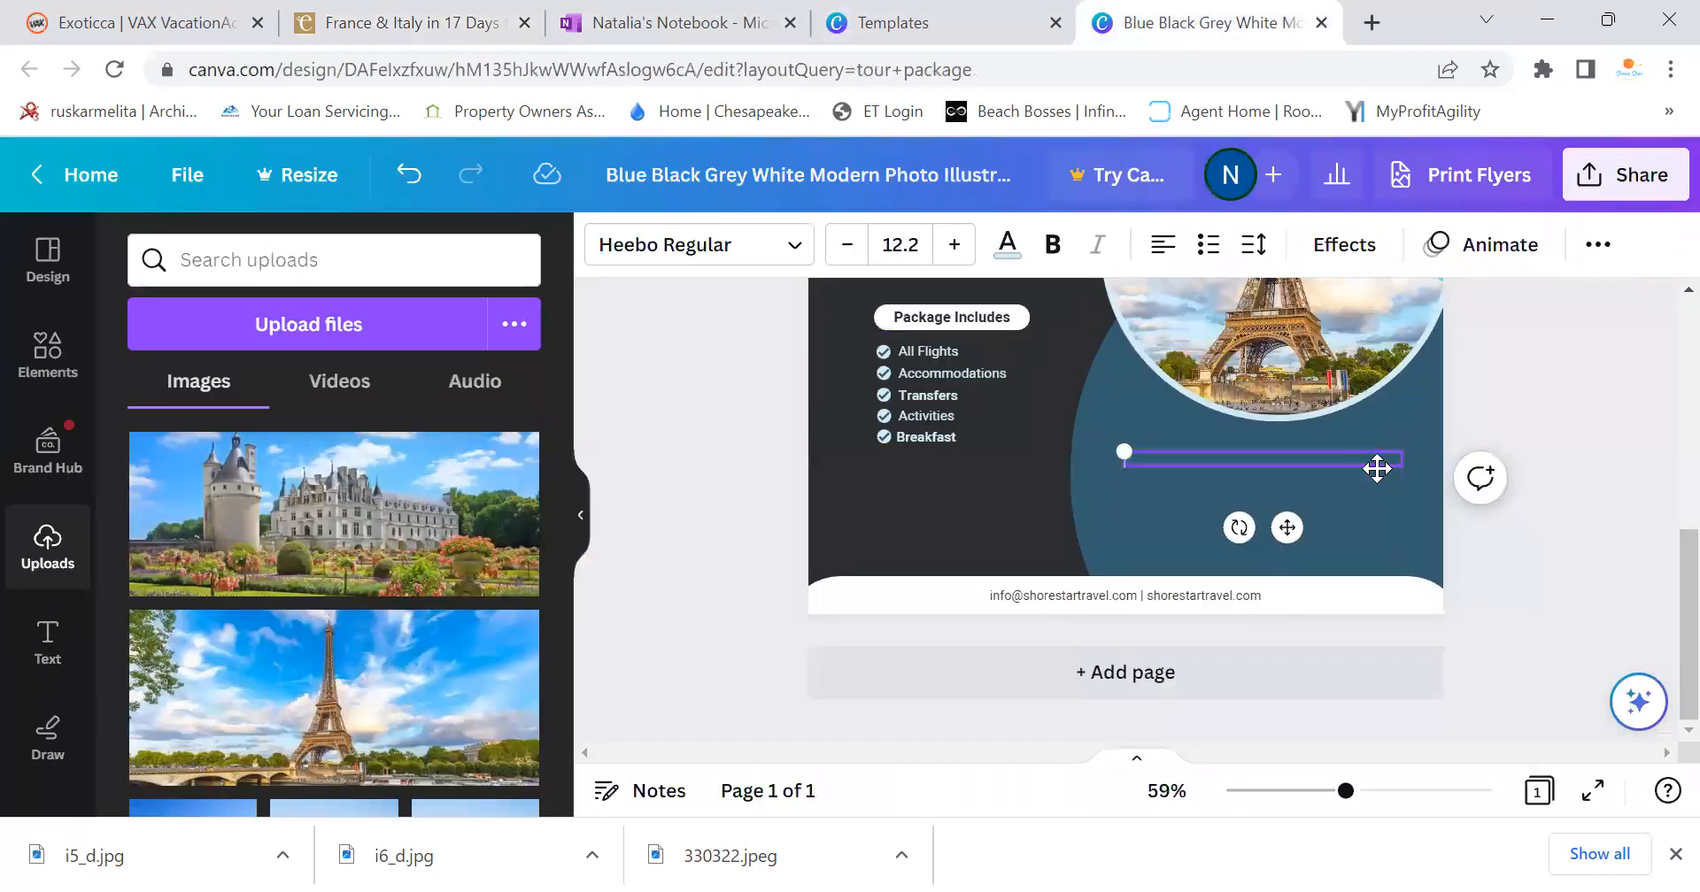
{"action": "key", "text": "ctrl+v"}
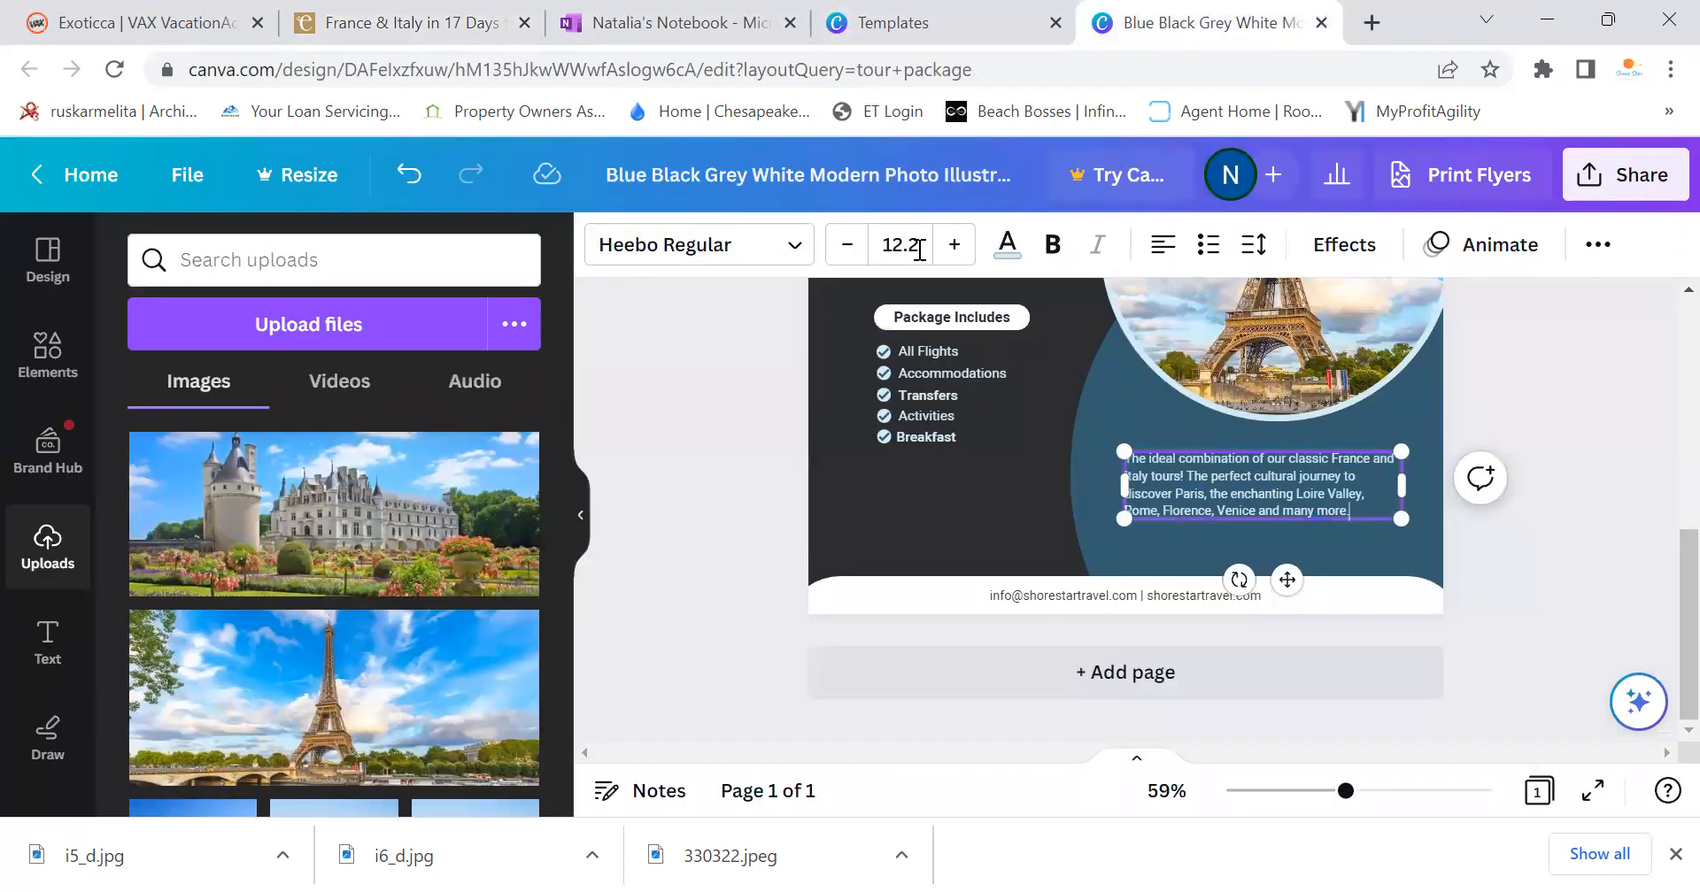
{"action": "left_click", "coordinate": [954, 246]}
{"action": "left_click", "coordinate": [954, 246]}
{"action": "left_click", "coordinate": [954, 247]}
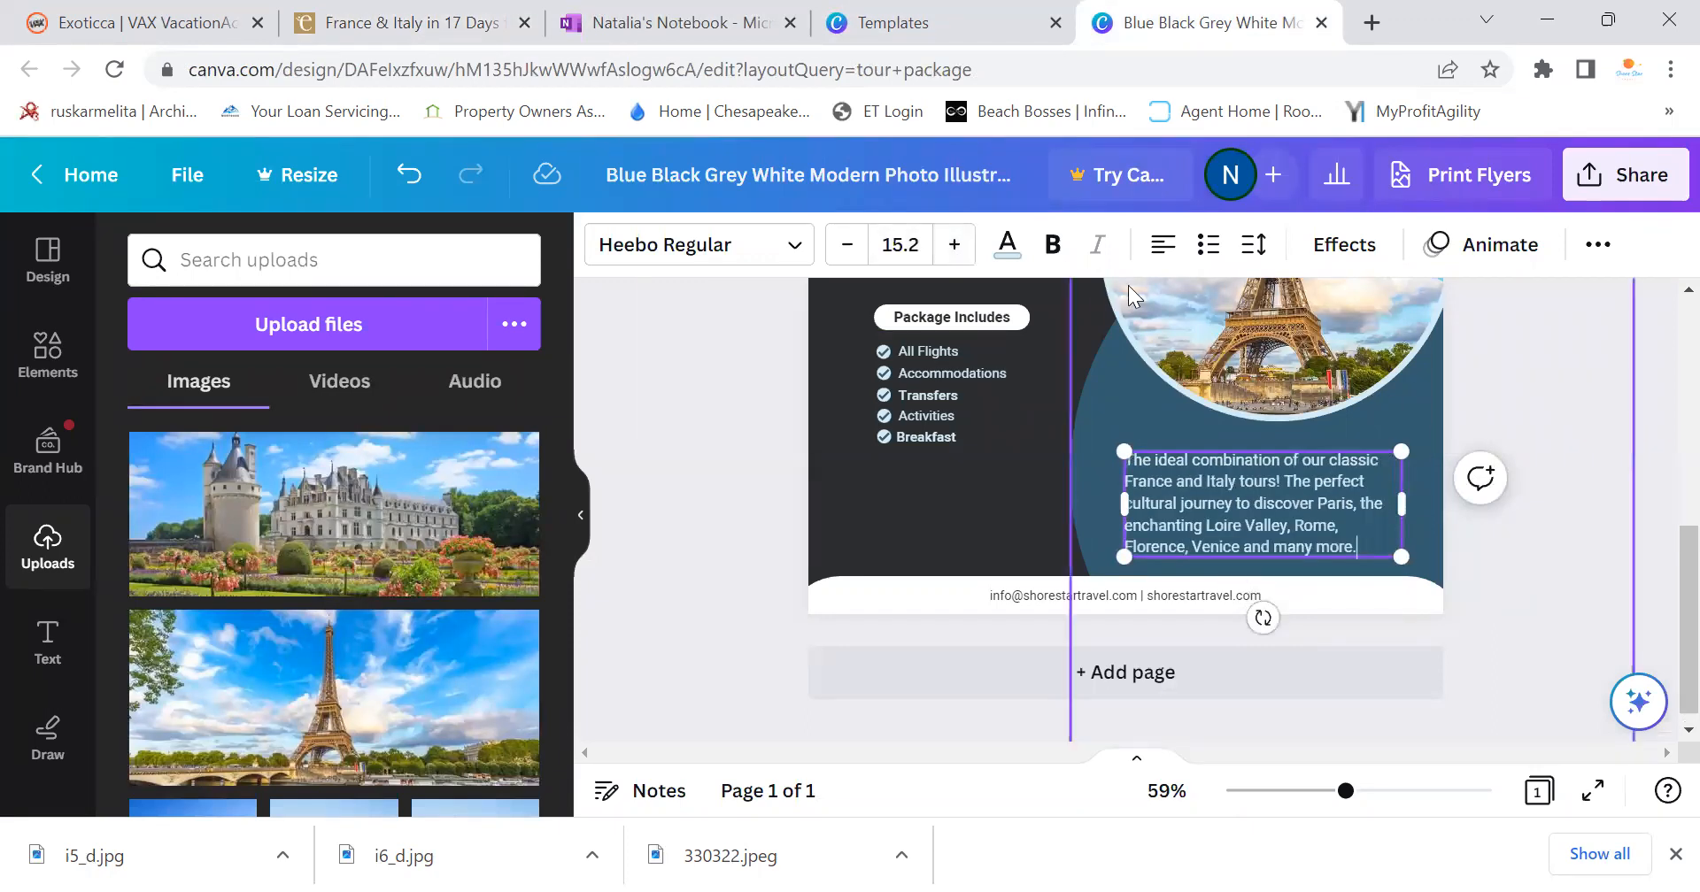
{"action": "left_click", "coordinate": [1163, 244]}
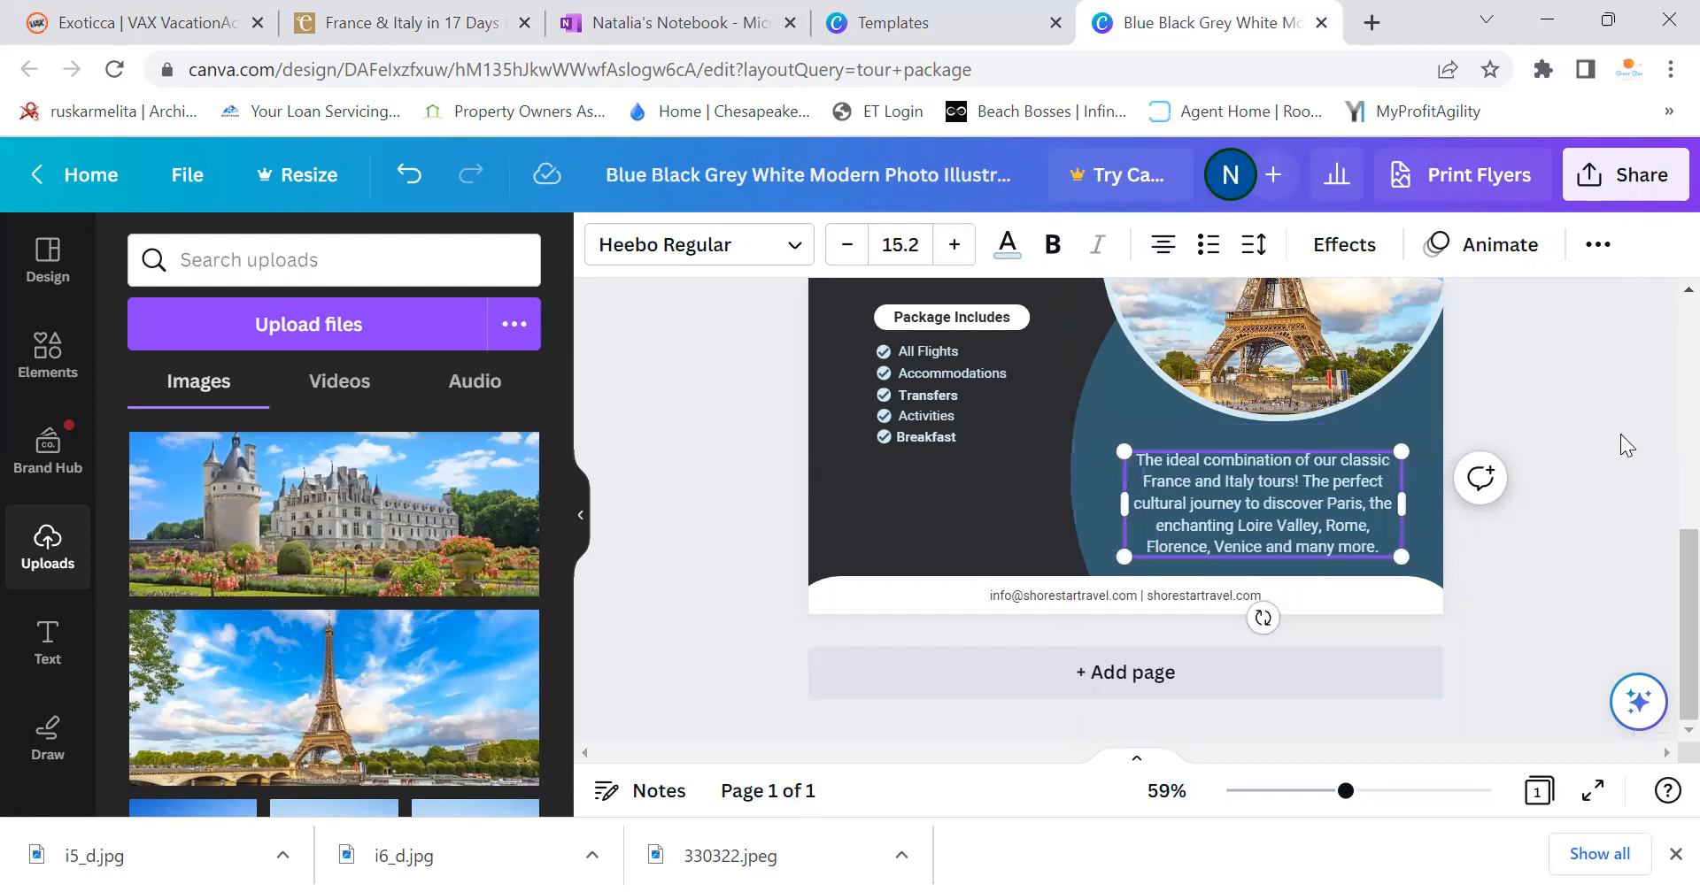
{"action": "left_click", "coordinate": [1597, 425]}
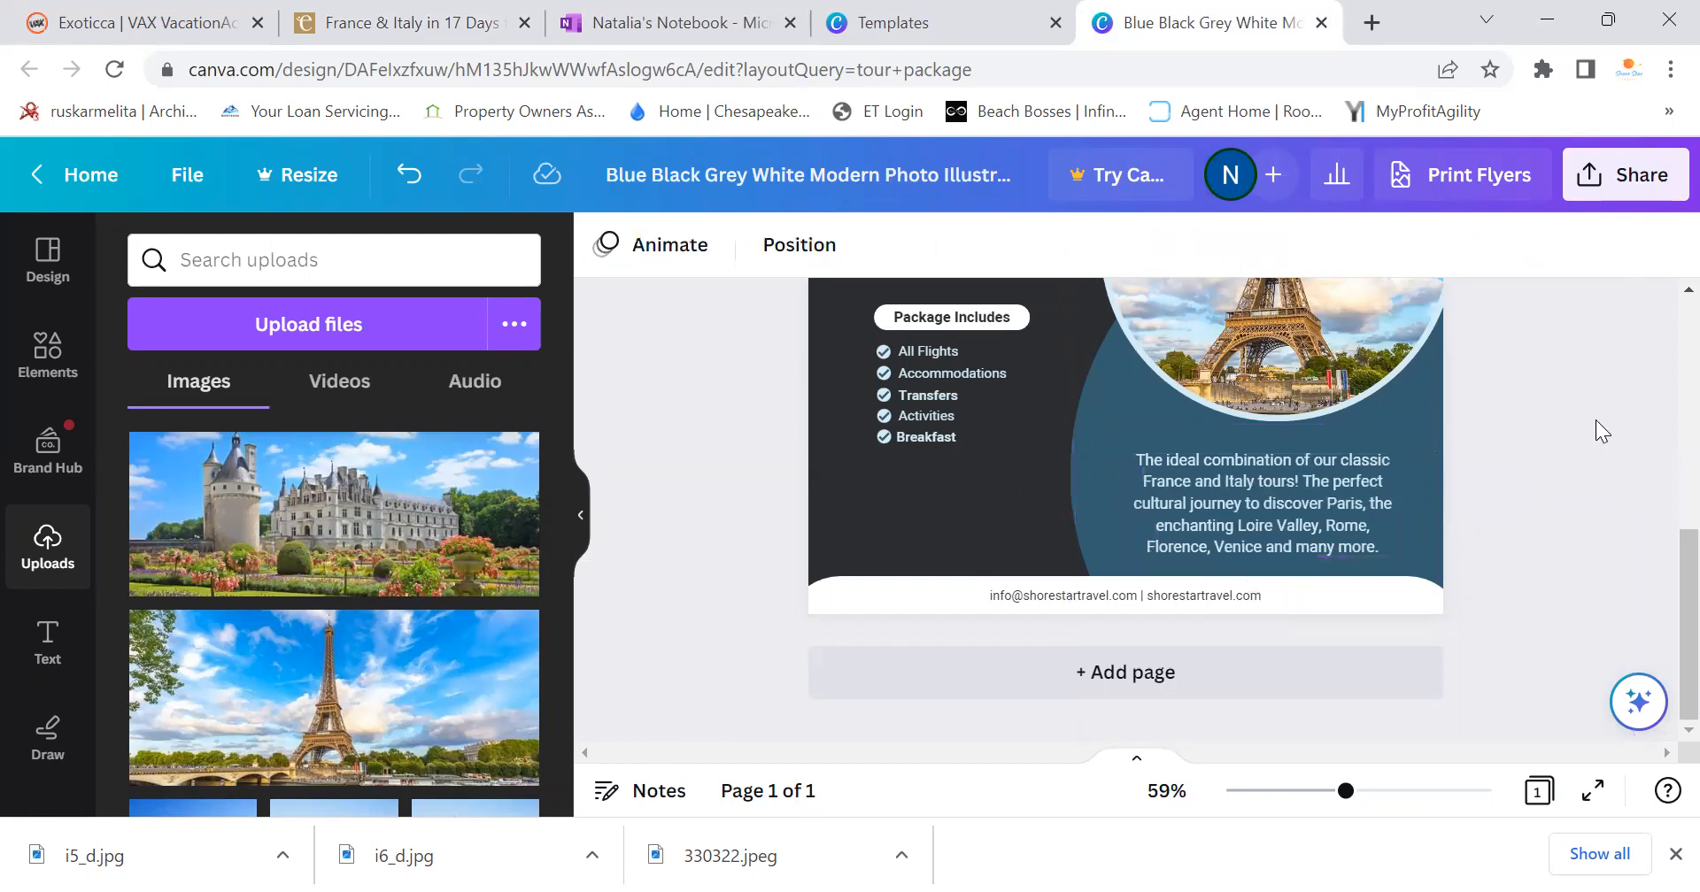
Remove the word 'our' from the description and nudge its box slightly up
{"action": "left_click", "coordinate": [1335, 471]}
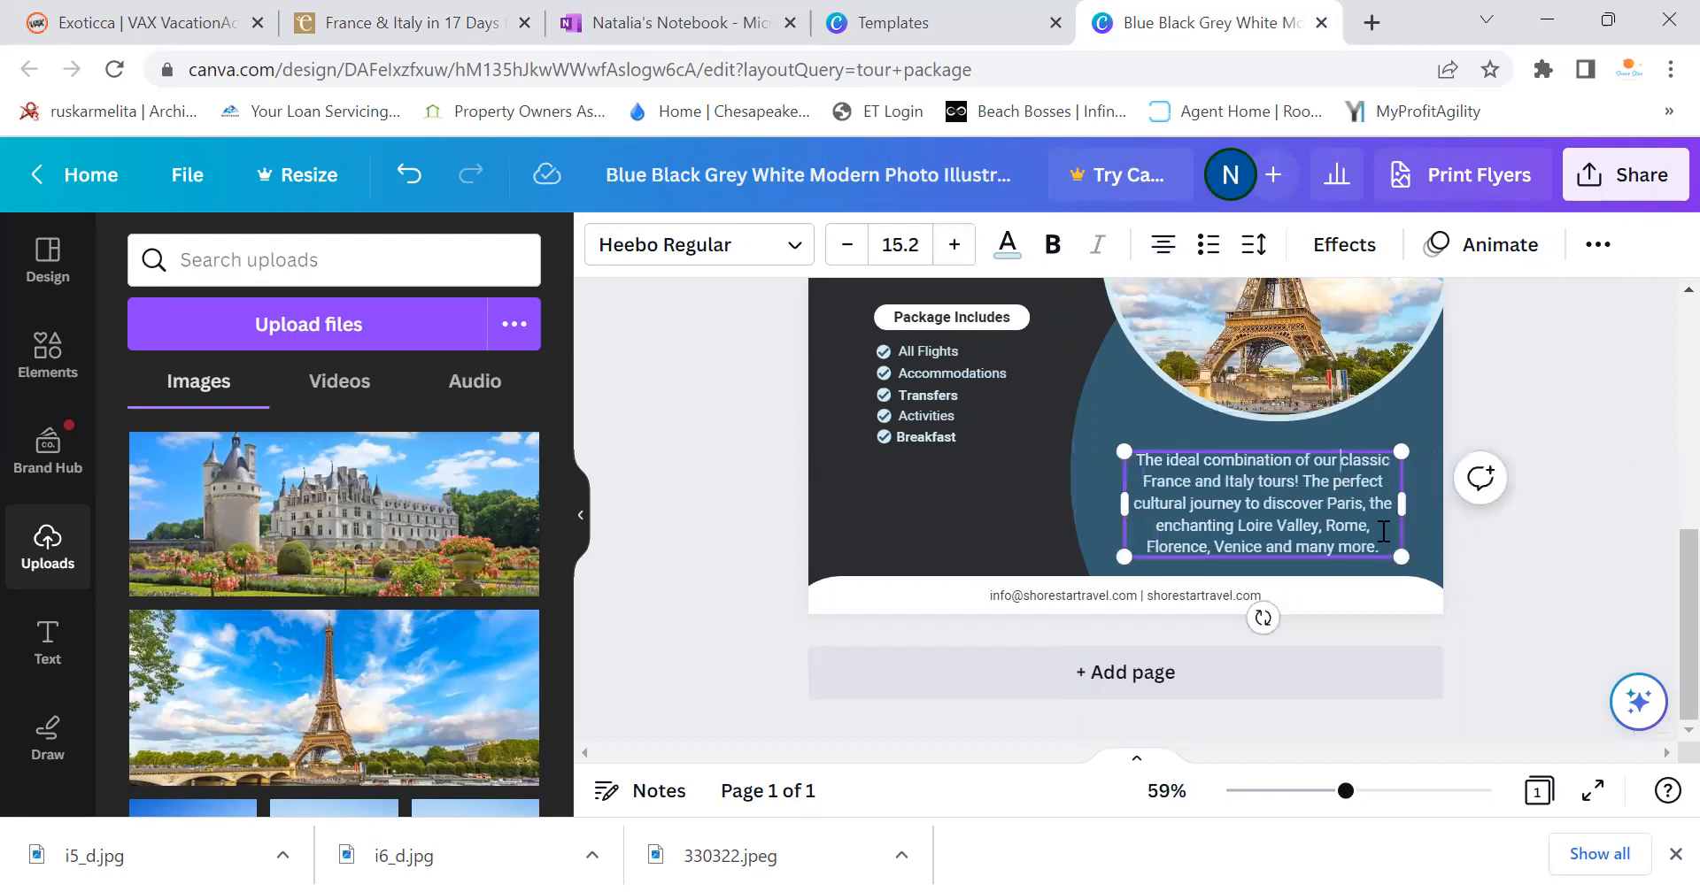
{"action": "key", "text": "BackSpace"}
{"action": "key", "text": "BackSpace"}
{"action": "key", "text": "BackSpace"}
{"action": "key", "text": "BackSpace"}
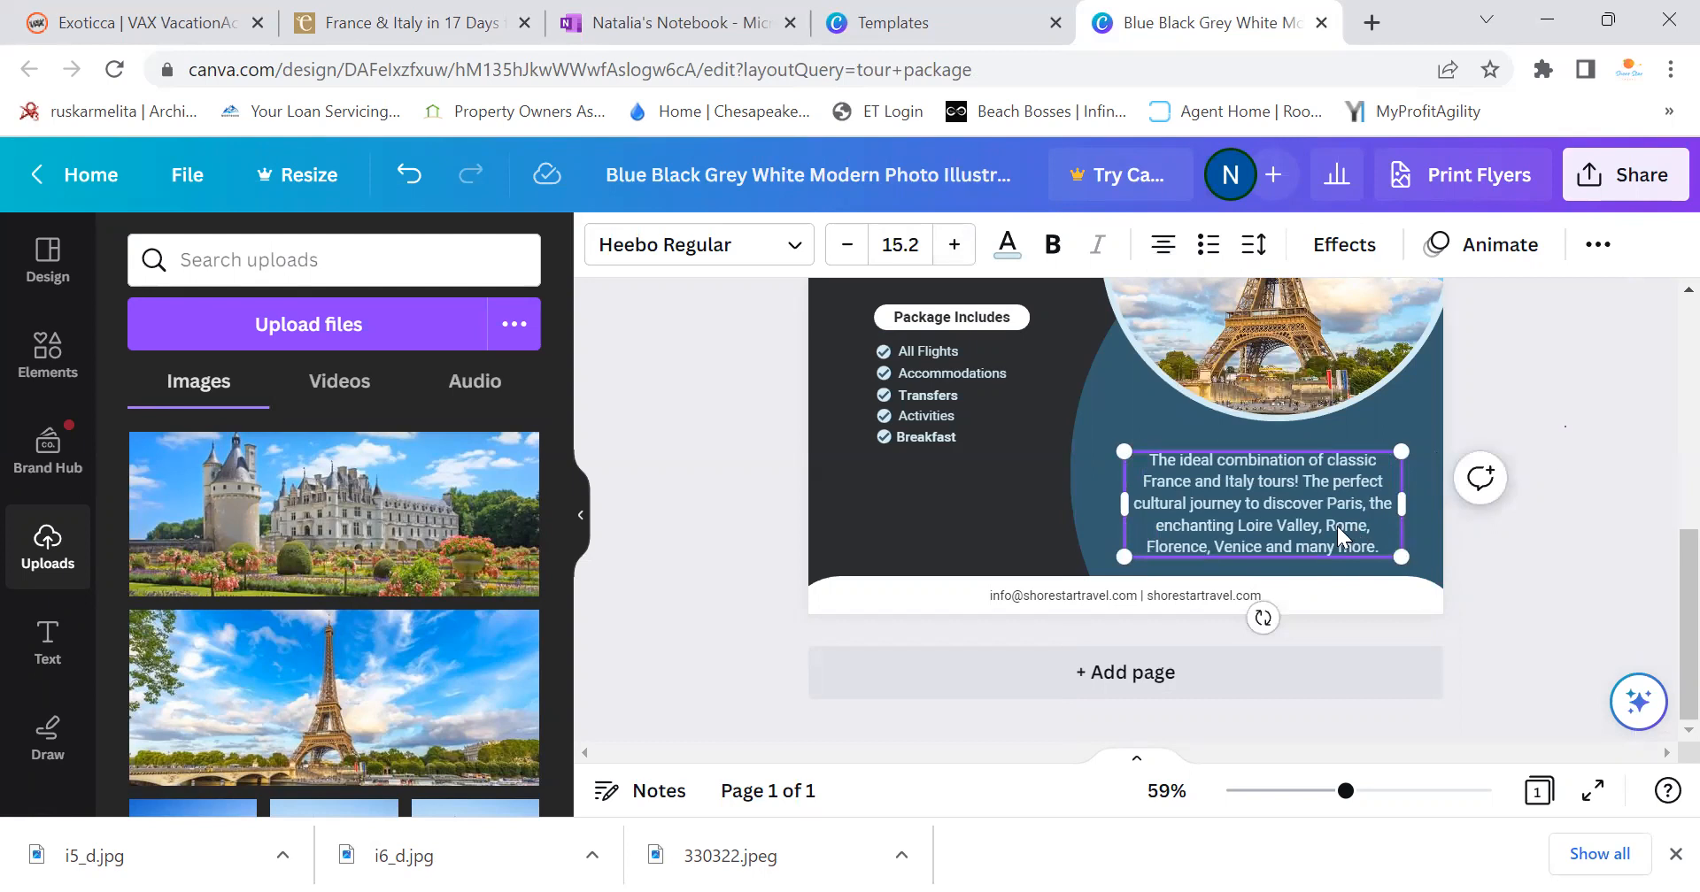
{"action": "key", "text": "Escape"}
{"action": "left_click_drag", "start_coordinate": [1333, 507], "coordinate": [1339, 492]}
{"action": "left_click", "coordinate": [1561, 615]}
{"action": "scroll", "coordinate": [1562, 618], "scroll_direction": "up", "scroll_amount": 3}
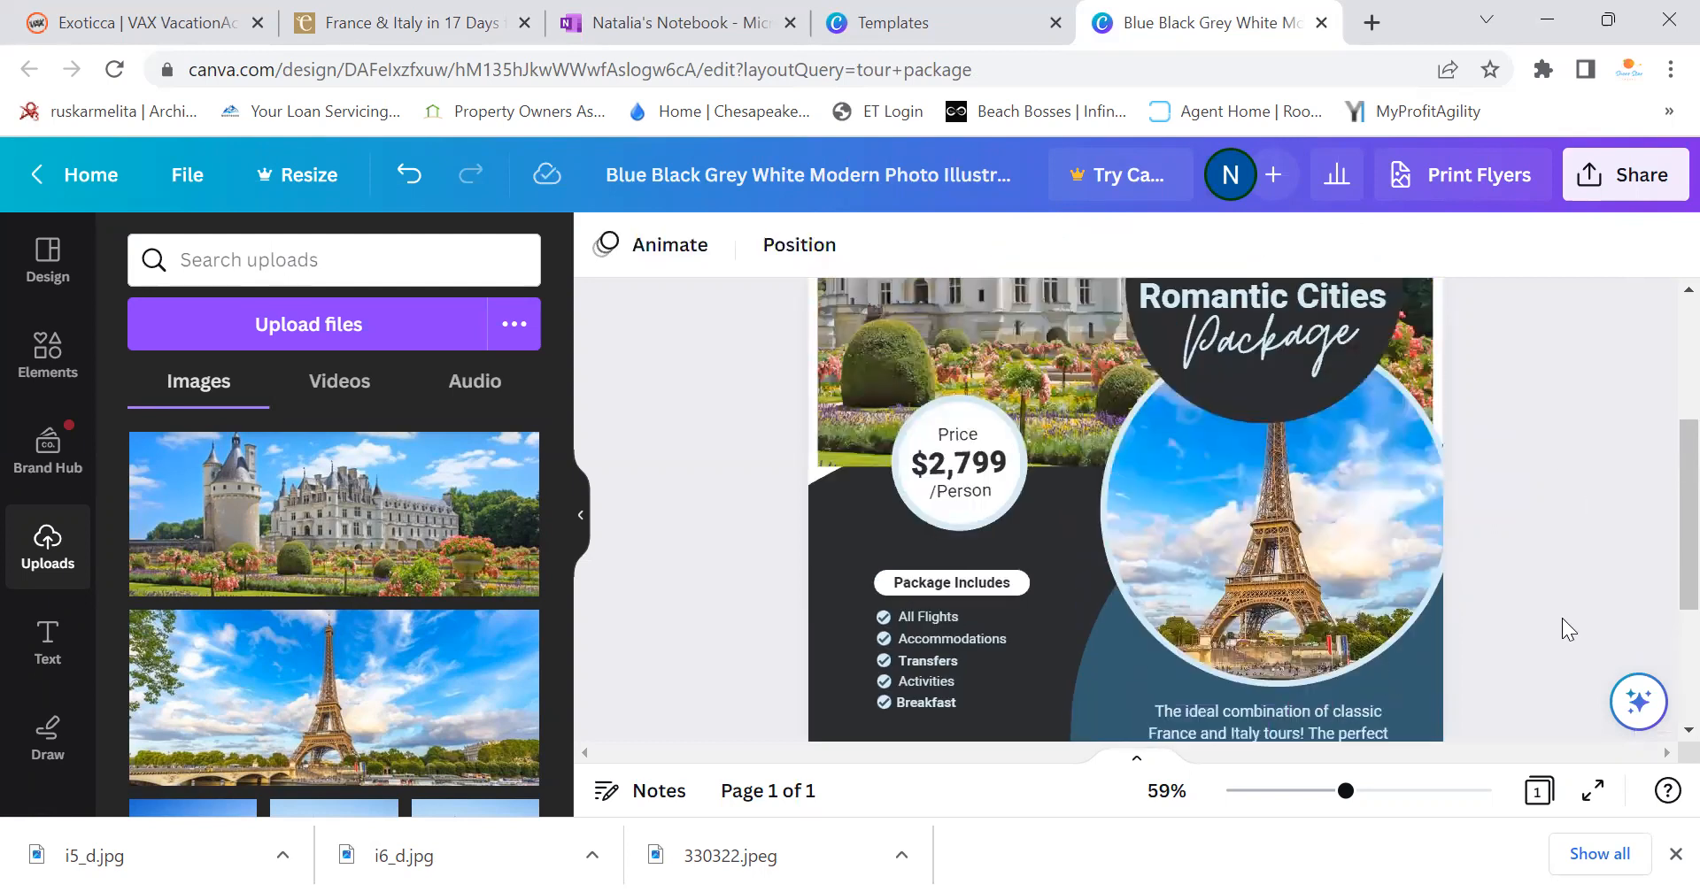
{"action": "scroll", "coordinate": [1461, 622], "scroll_direction": "down", "scroll_amount": 3}
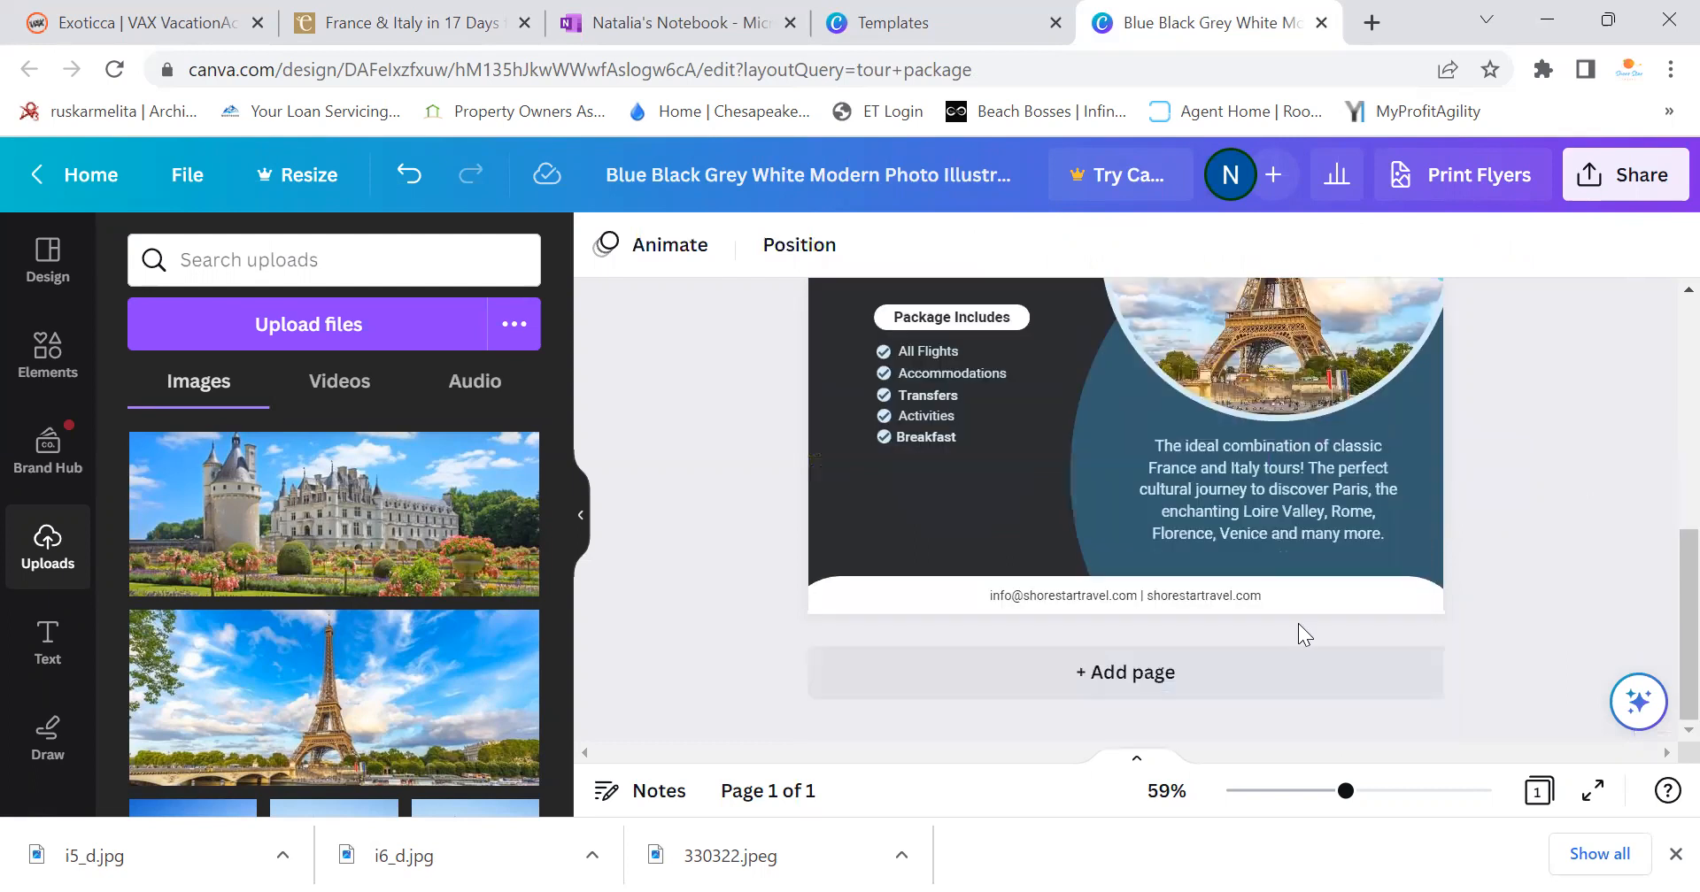
Zoom out to review the whole flyer, then return to the France & Italy in 17 Days page
{"action": "scroll", "coordinate": [960, 659], "scroll_direction": "up", "scroll_amount": 6}
{"action": "scroll", "coordinate": [983, 651], "scroll_direction": "down", "scroll_amount": 4}
{"action": "scroll", "coordinate": [1087, 613], "scroll_direction": "down", "scroll_amount": 3}
{"action": "scroll", "coordinate": [1088, 614], "scroll_direction": "up", "scroll_amount": 6}
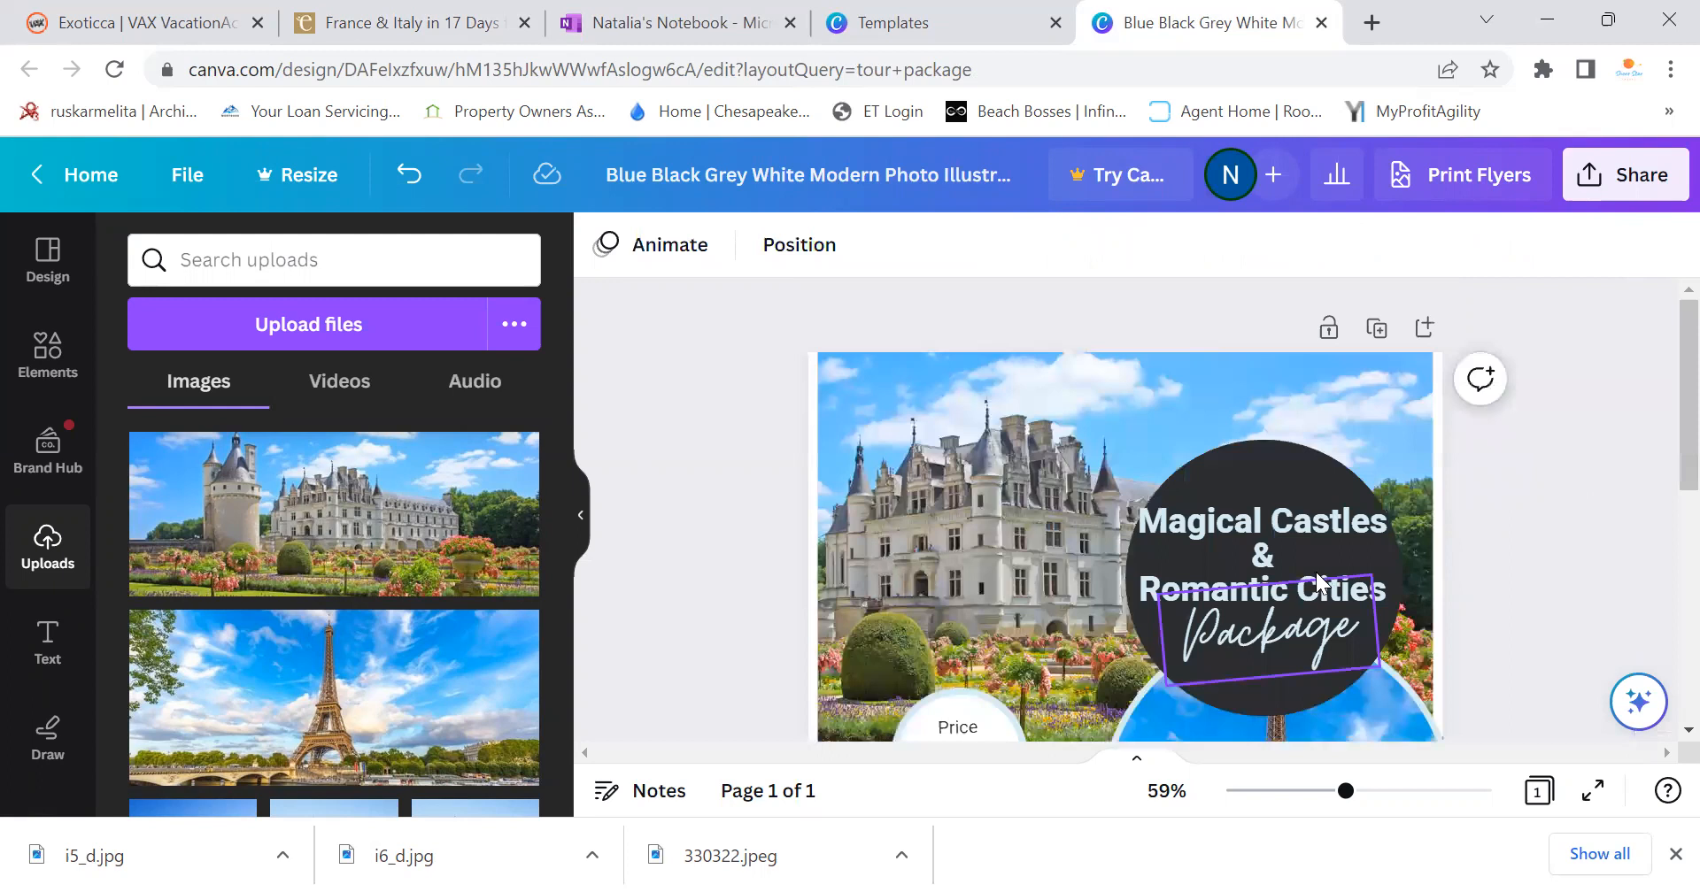
{"action": "scroll", "coordinate": [1315, 572], "scroll_direction": "down", "scroll_amount": 3}
{"action": "scroll", "coordinate": [1316, 572], "scroll_direction": "down", "scroll_amount": 2}
{"action": "scroll", "coordinate": [1315, 572], "scroll_direction": "up", "scroll_amount": 2}
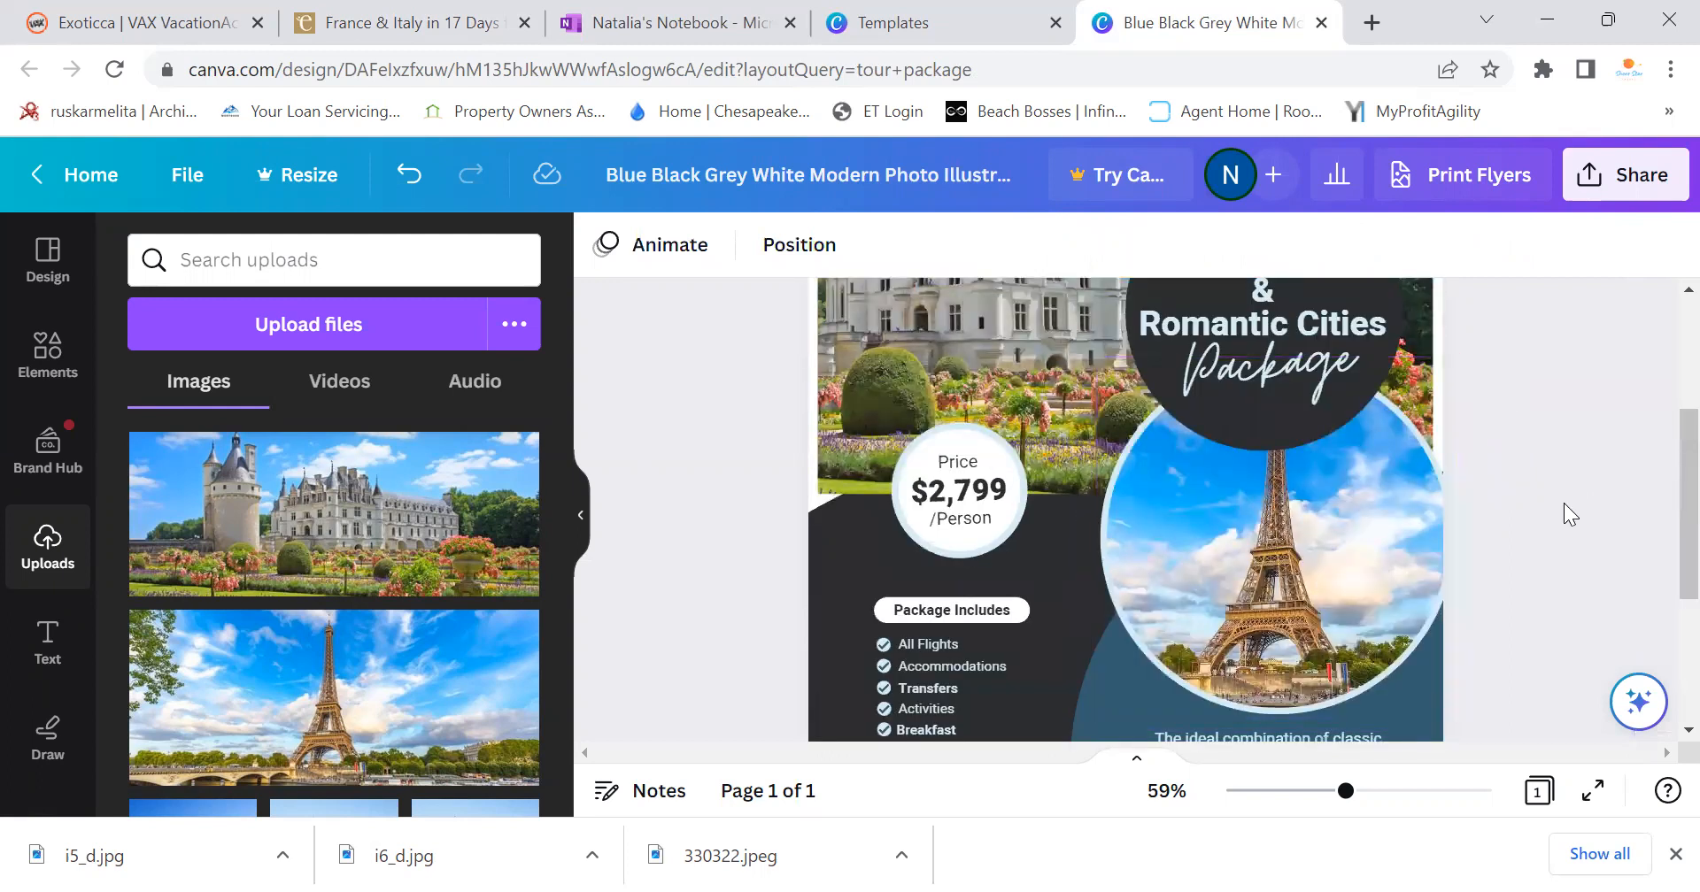
{"action": "left_click_drag", "start_coordinate": [1345, 796], "coordinate": [1317, 799]}
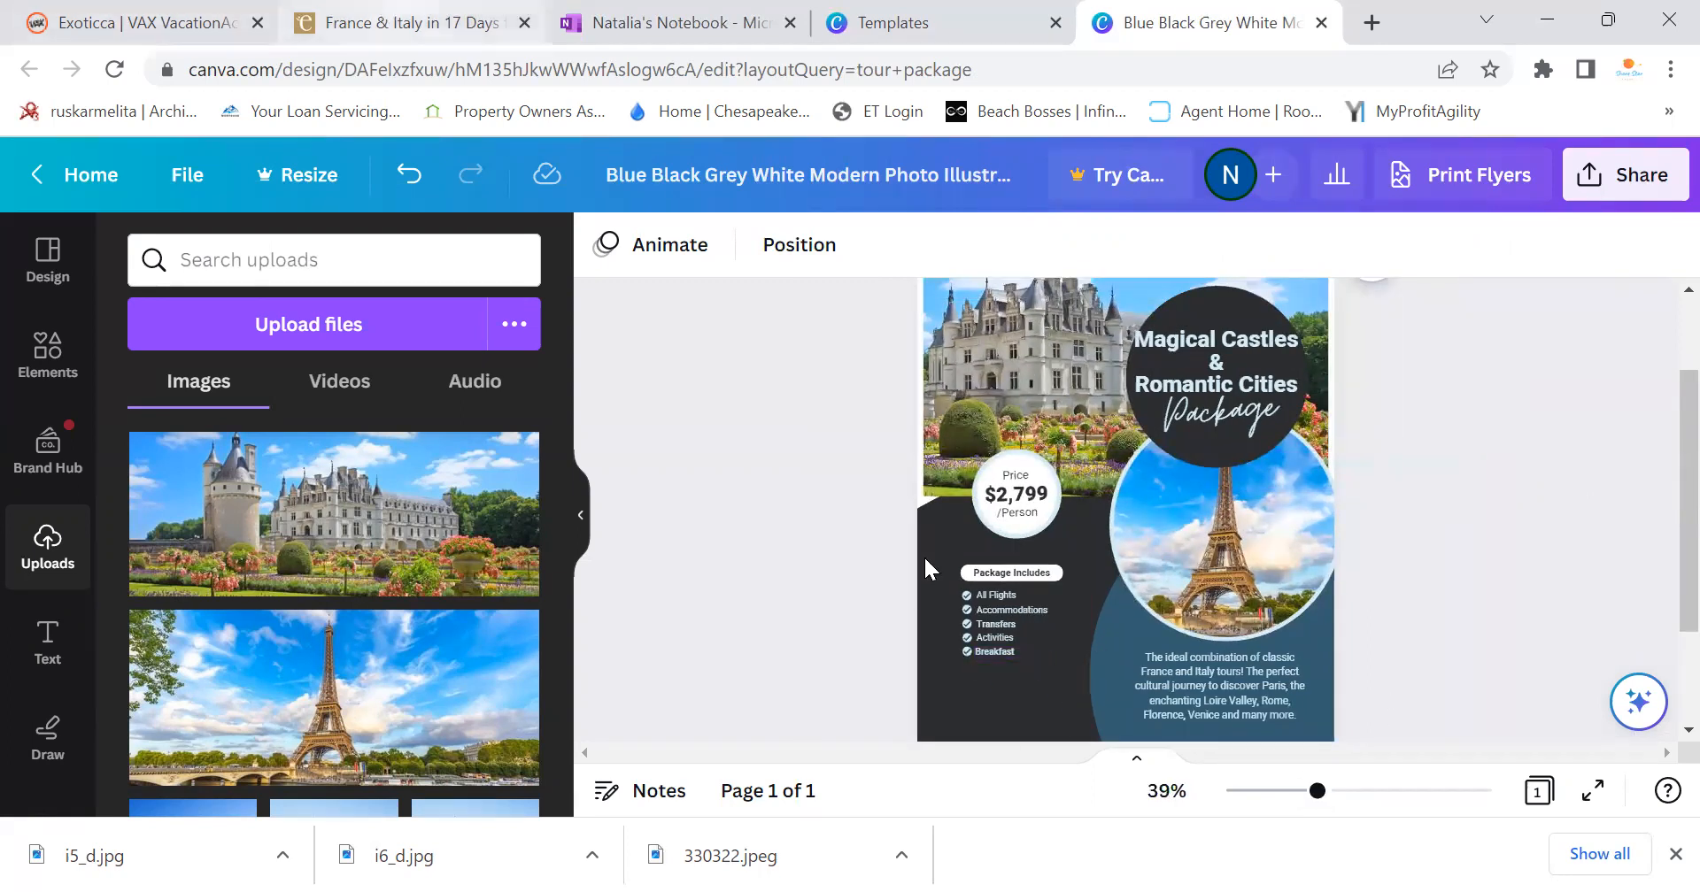
{"action": "left_click", "coordinate": [310, 18]}
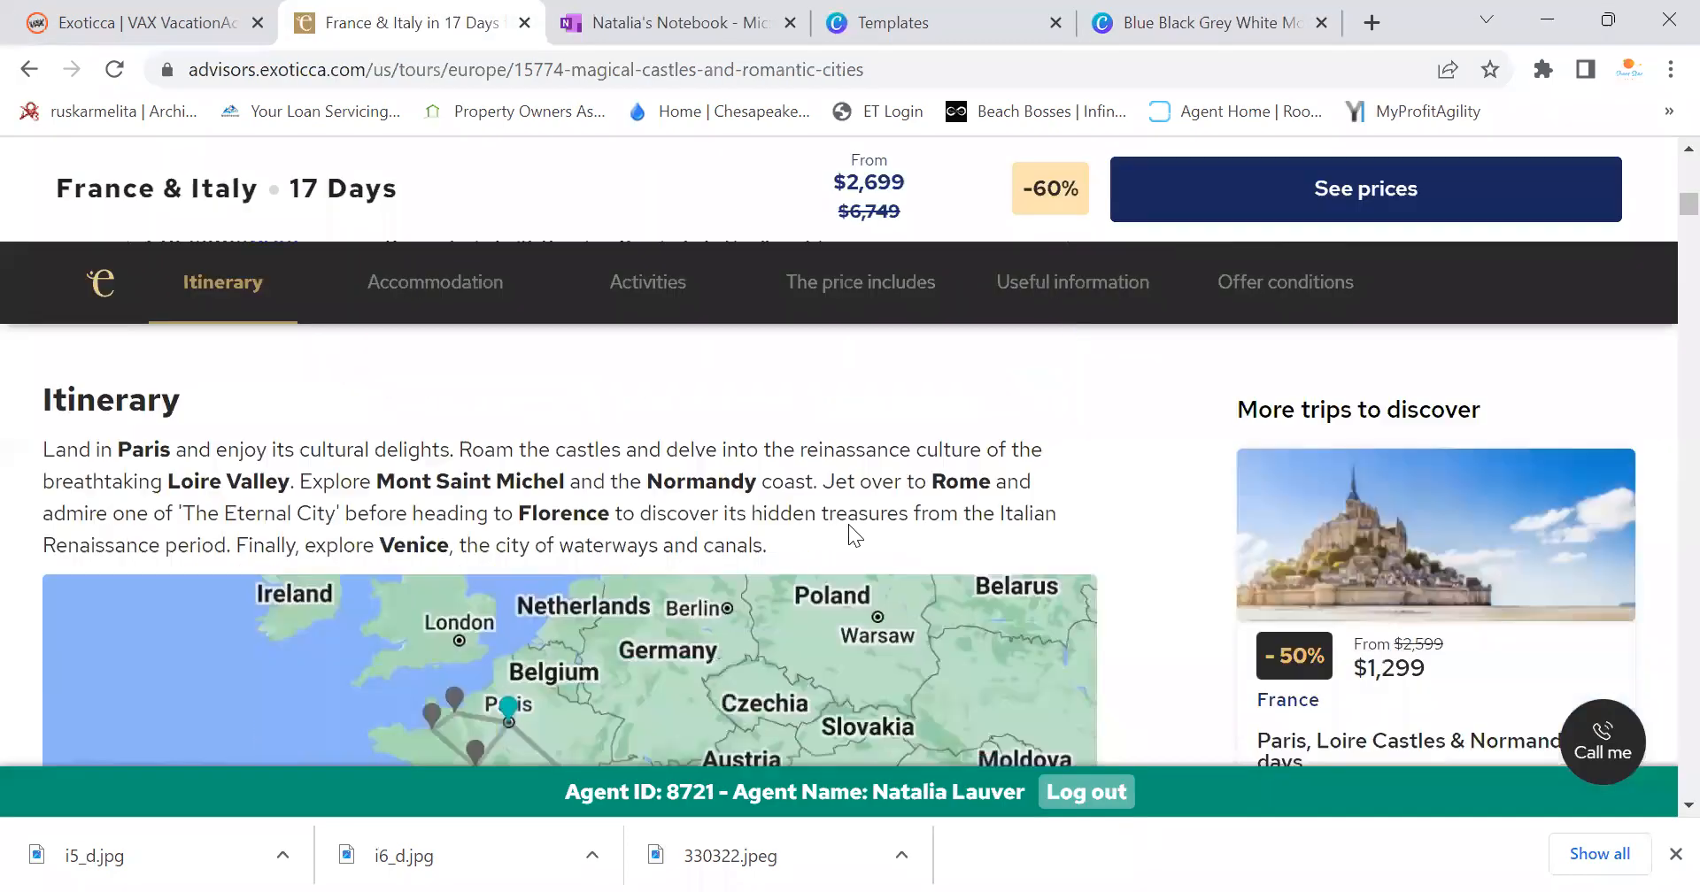
Scroll through the France & Italy daily itinerary, comparing it against the $2,799 Canva flyer
{"action": "scroll", "coordinate": [849, 526], "scroll_direction": "down", "scroll_amount": 8}
{"action": "scroll", "coordinate": [854, 542], "scroll_direction": "down", "scroll_amount": 15}
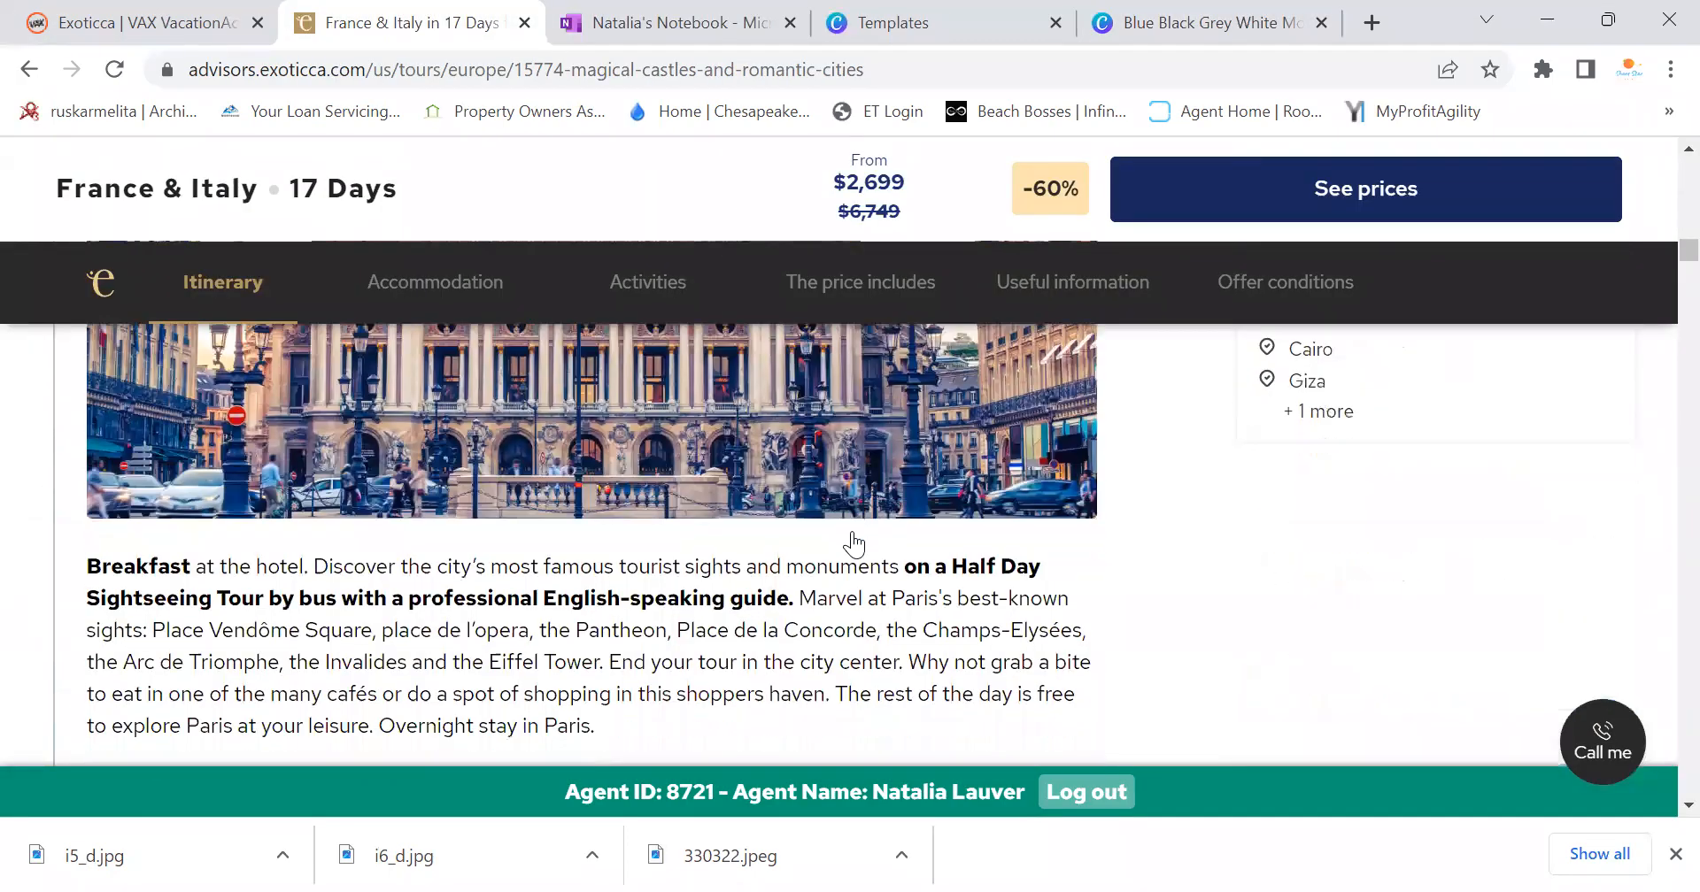
{"action": "scroll", "coordinate": [853, 543], "scroll_direction": "down", "scroll_amount": 10}
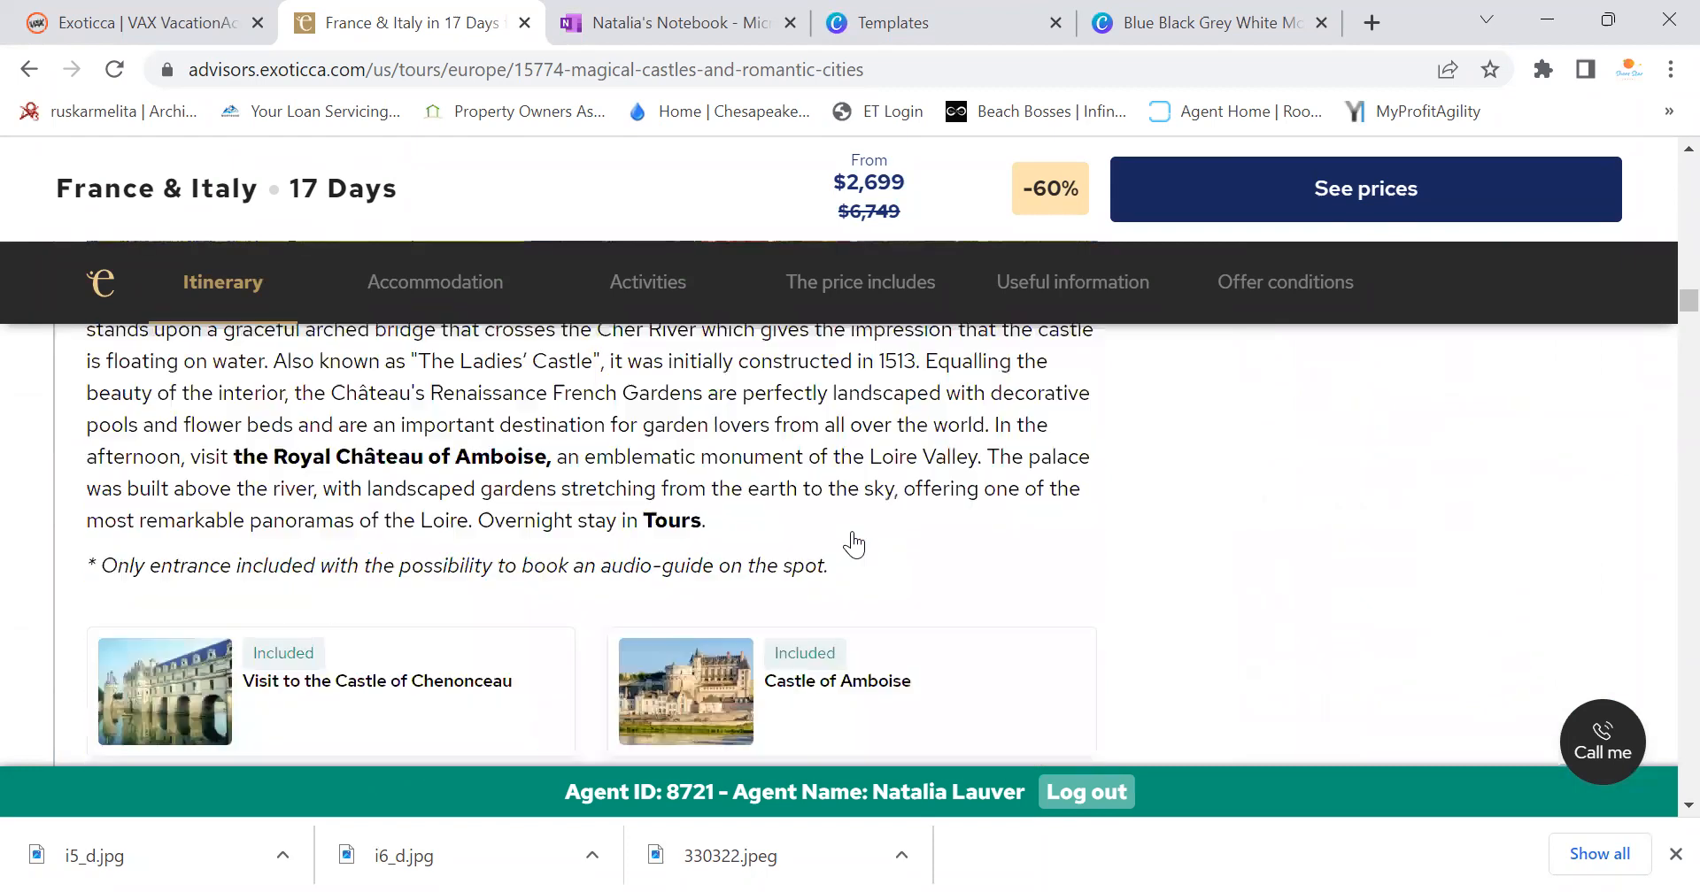
{"action": "scroll", "coordinate": [852, 531], "scroll_direction": "down", "scroll_amount": 3}
{"action": "scroll", "coordinate": [851, 531], "scroll_direction": "up", "scroll_amount": 6}
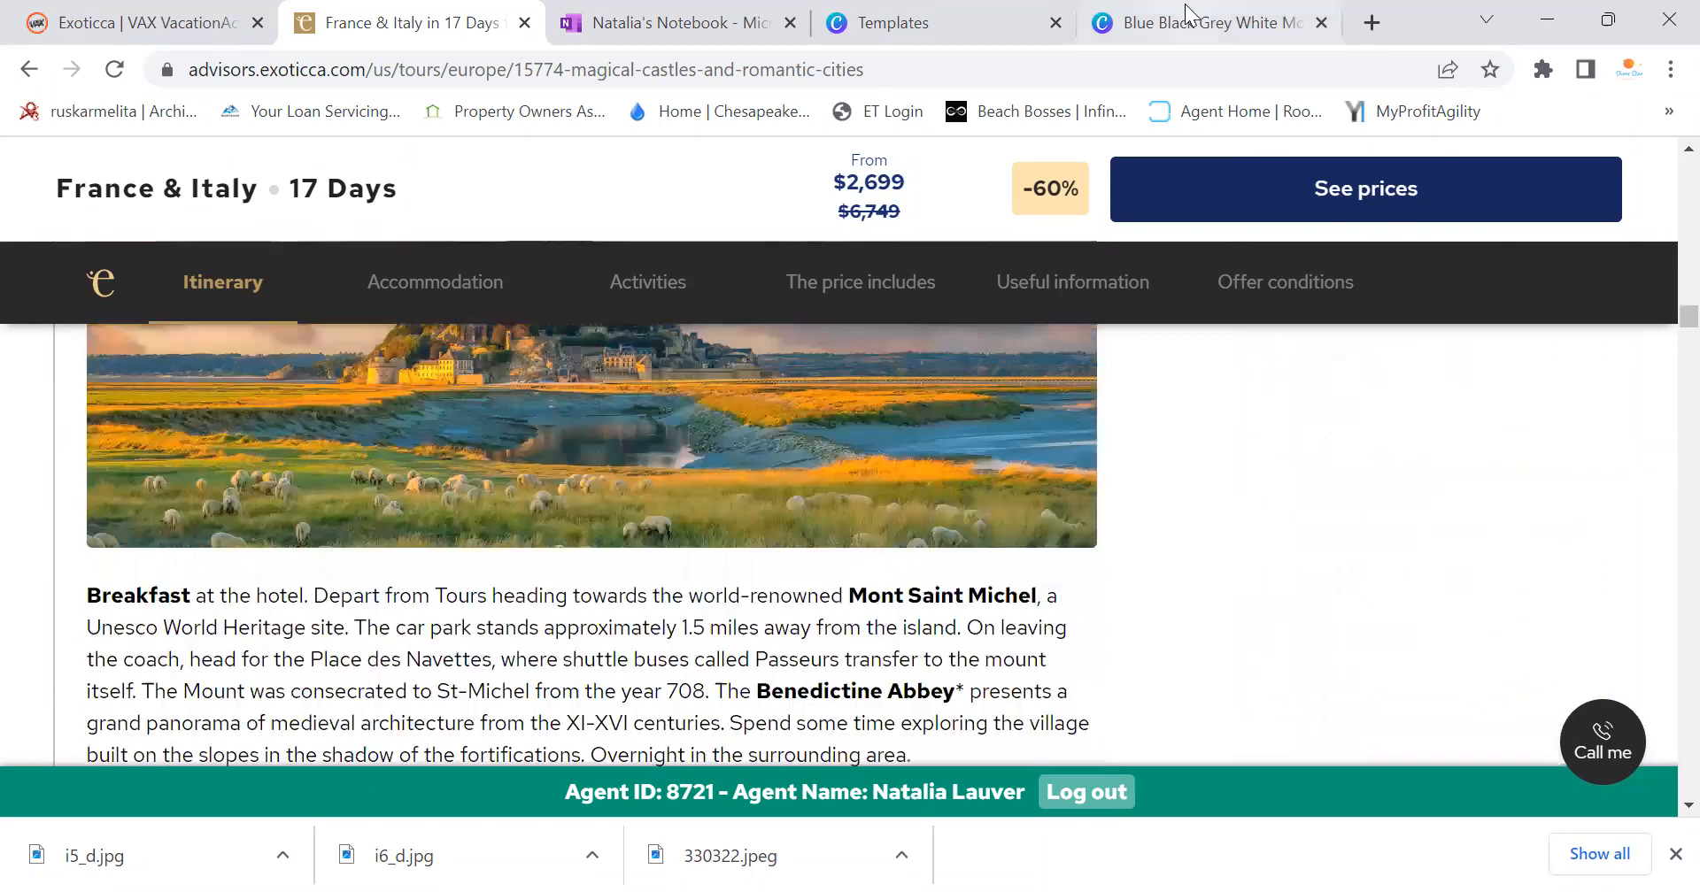
{"action": "left_click", "coordinate": [1177, 19]}
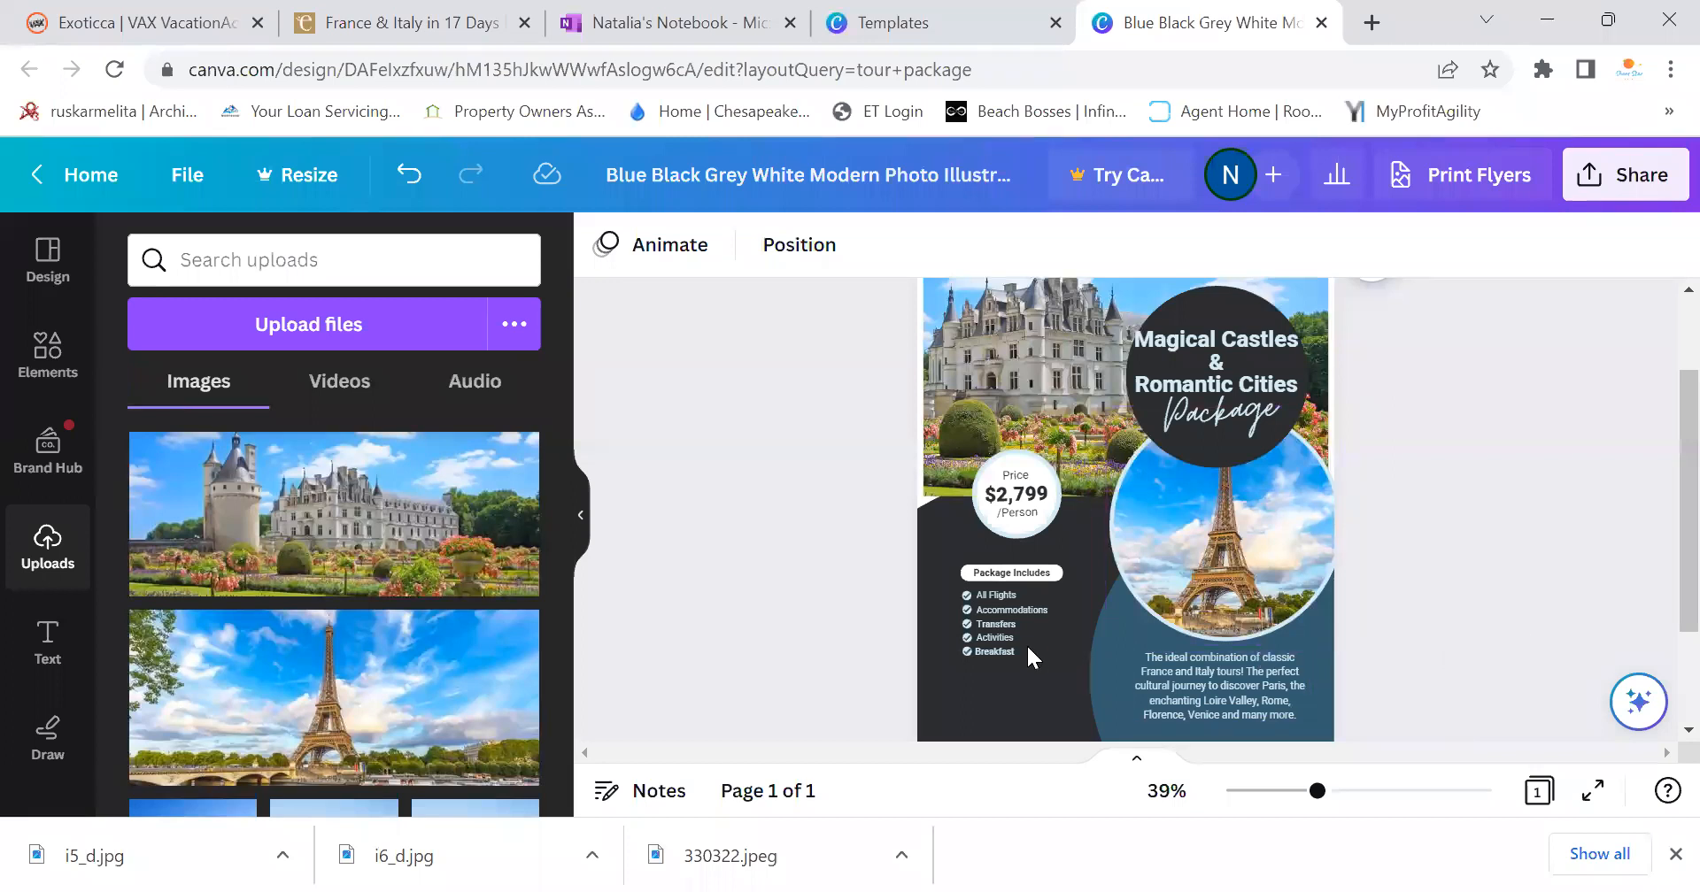
{"action": "left_click", "coordinate": [387, 16]}
{"action": "scroll", "coordinate": [681, 460], "scroll_direction": "up", "scroll_amount": 15}
{"action": "scroll", "coordinate": [702, 489], "scroll_direction": "up", "scroll_amount": 7}
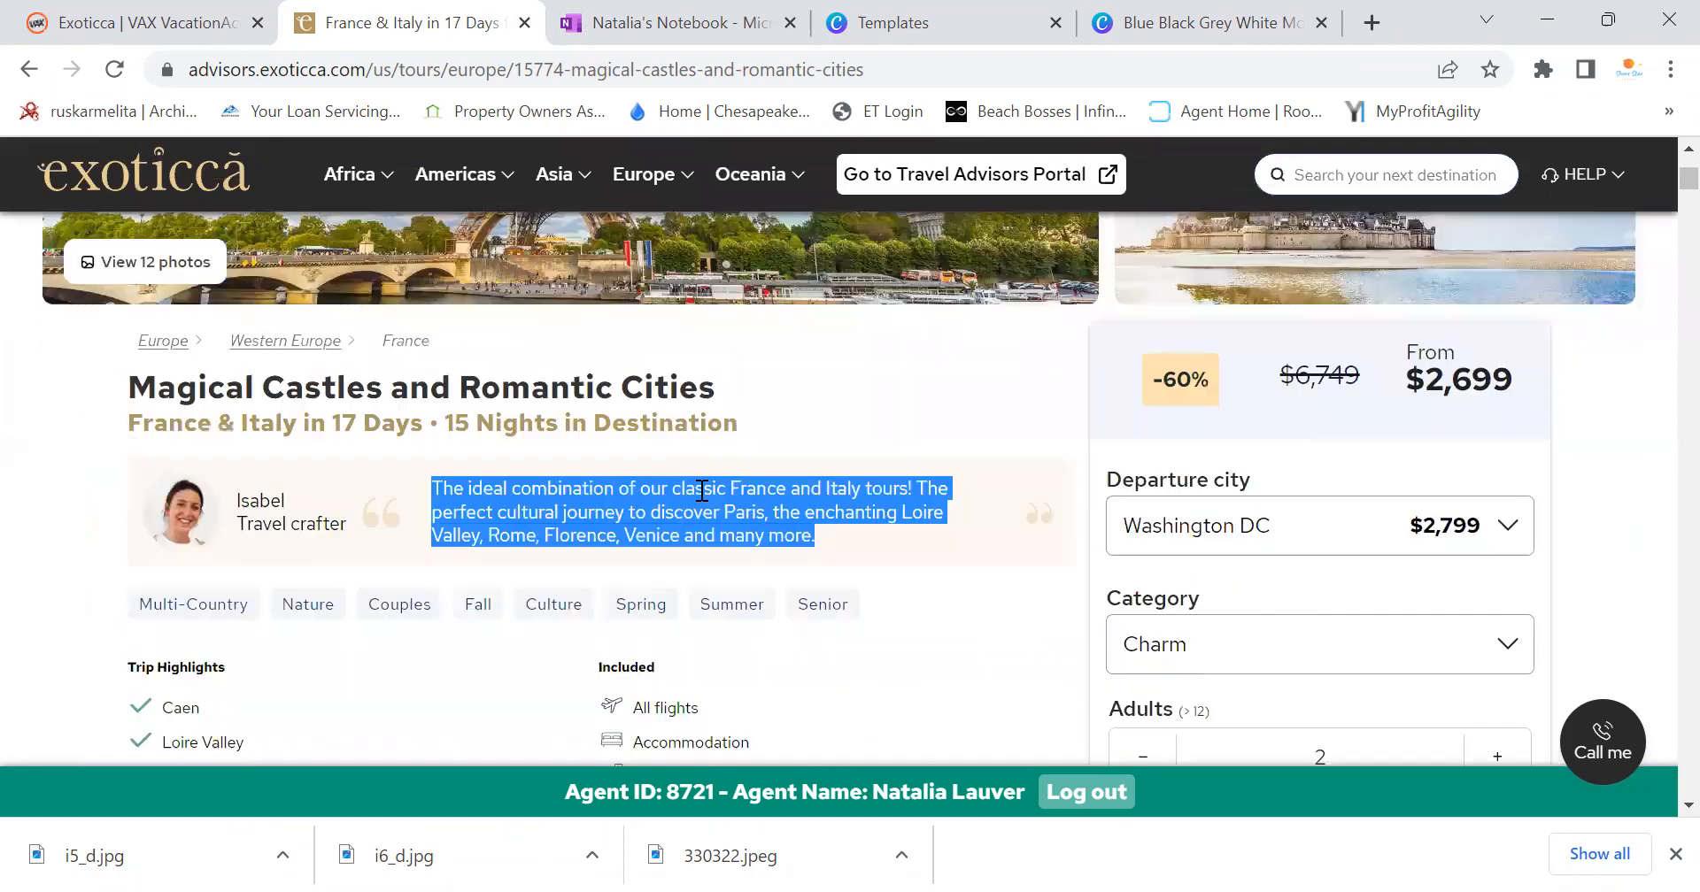
{"action": "scroll", "coordinate": [702, 489], "scroll_direction": "down", "scroll_amount": 7}
{"action": "scroll", "coordinate": [699, 491], "scroll_direction": "up", "scroll_amount": 6}
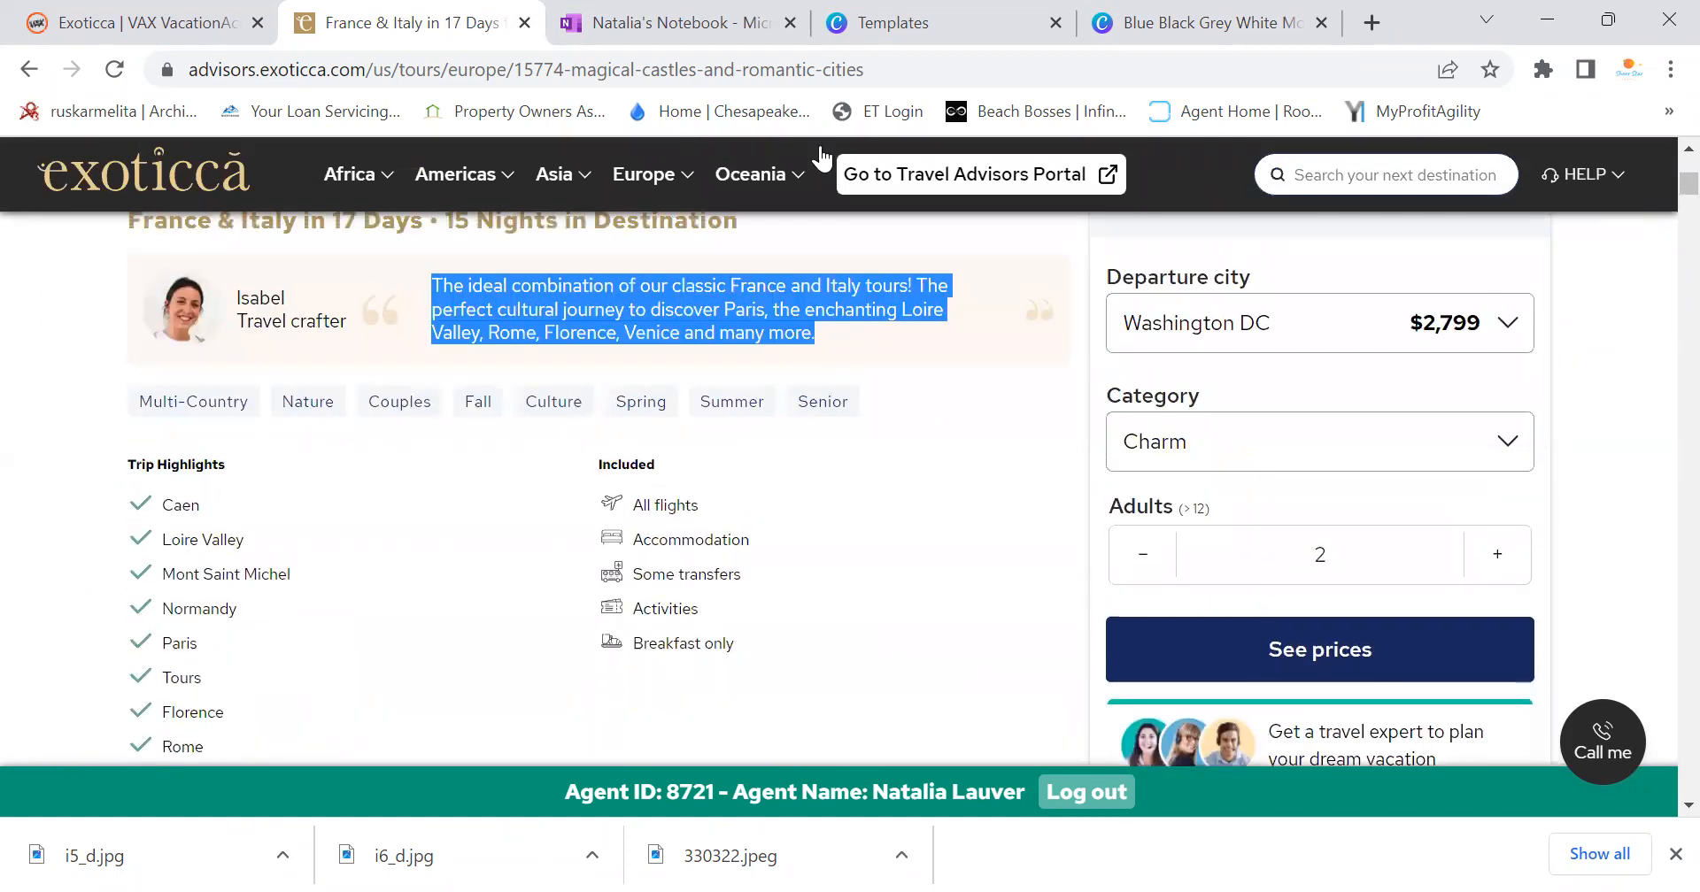
{"action": "left_click", "coordinate": [884, 23]}
Edit the last package item to read Breakfast, un-bolded to match Activities
{"action": "left_click", "coordinate": [1167, 16]}
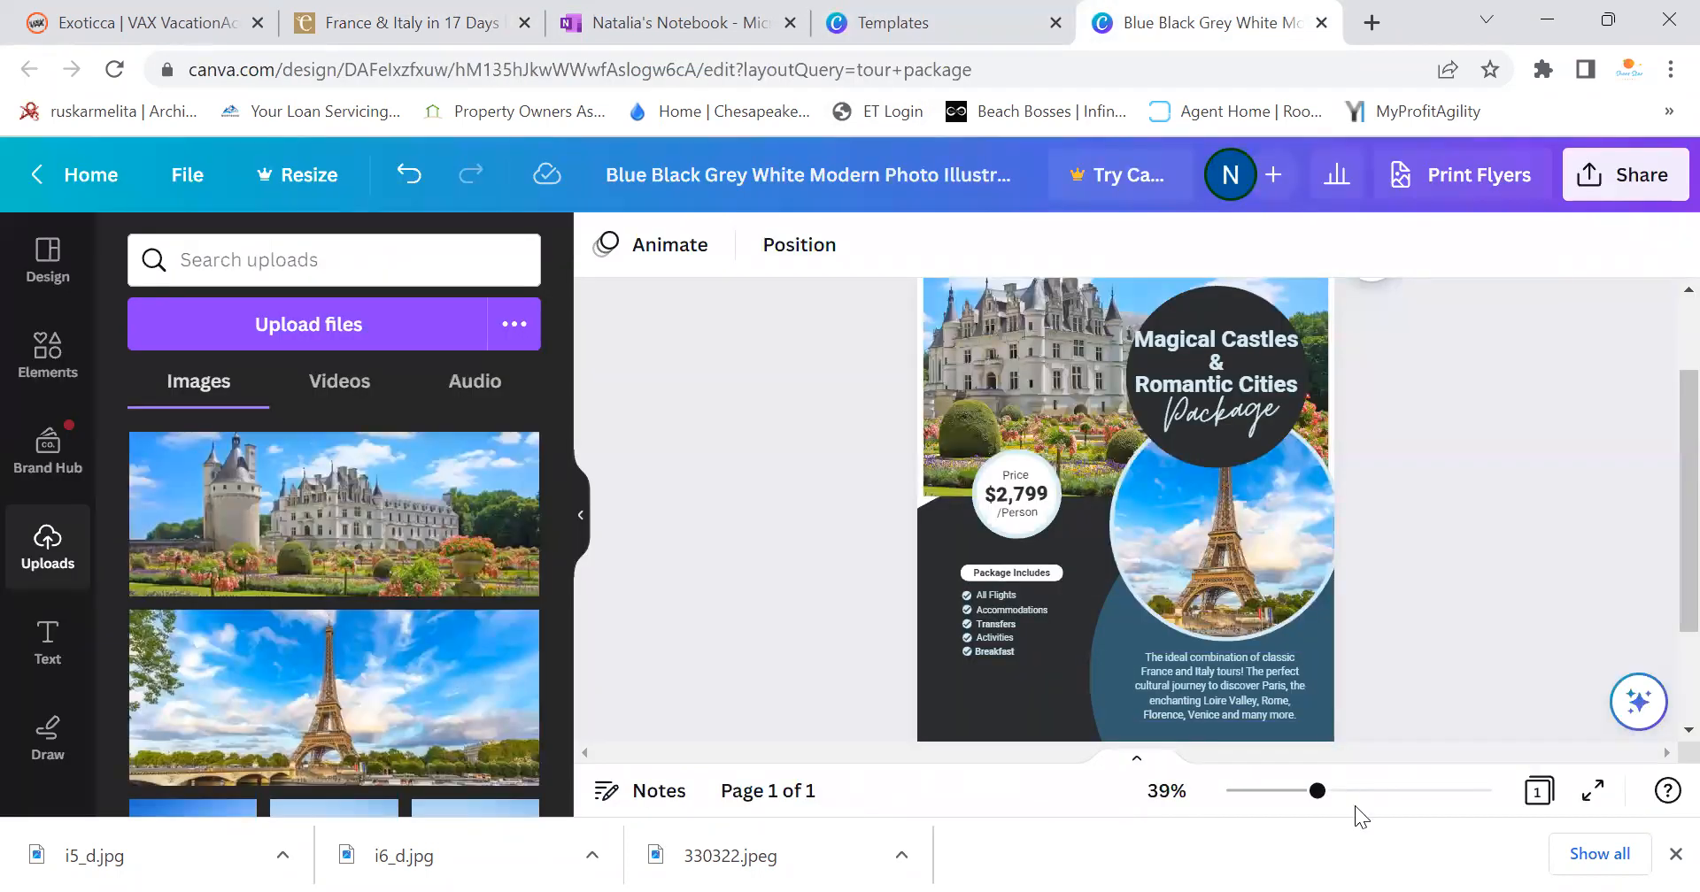
{"action": "left_click_drag", "start_coordinate": [1325, 796], "coordinate": [1348, 791]}
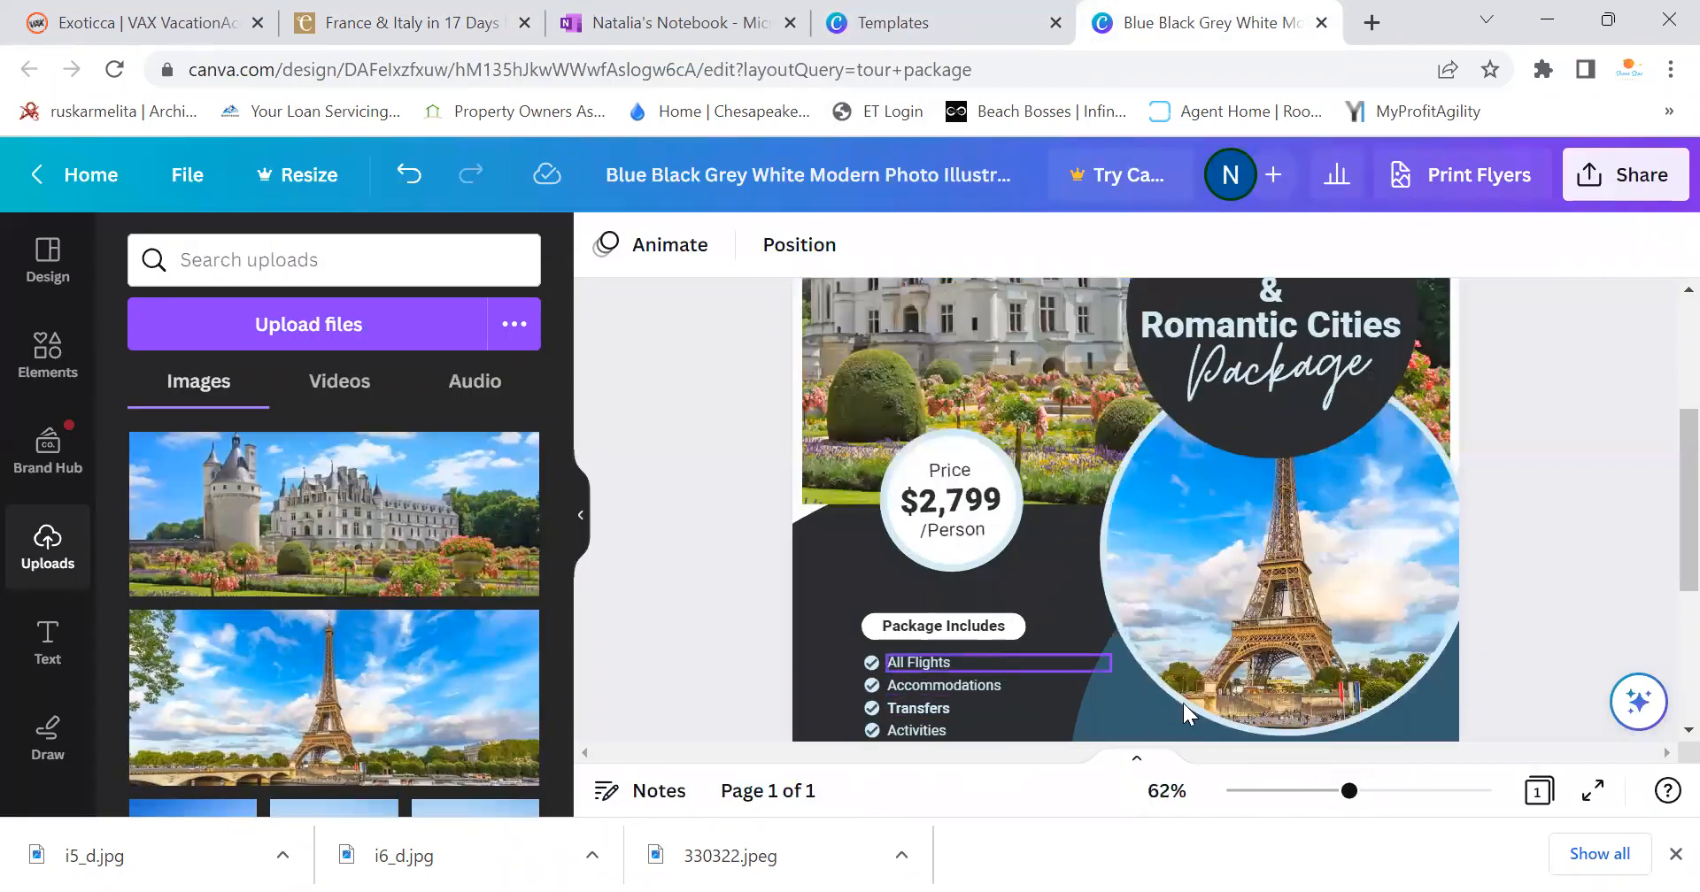
{"action": "scroll", "coordinate": [1660, 469], "scroll_direction": "down", "scroll_amount": 2}
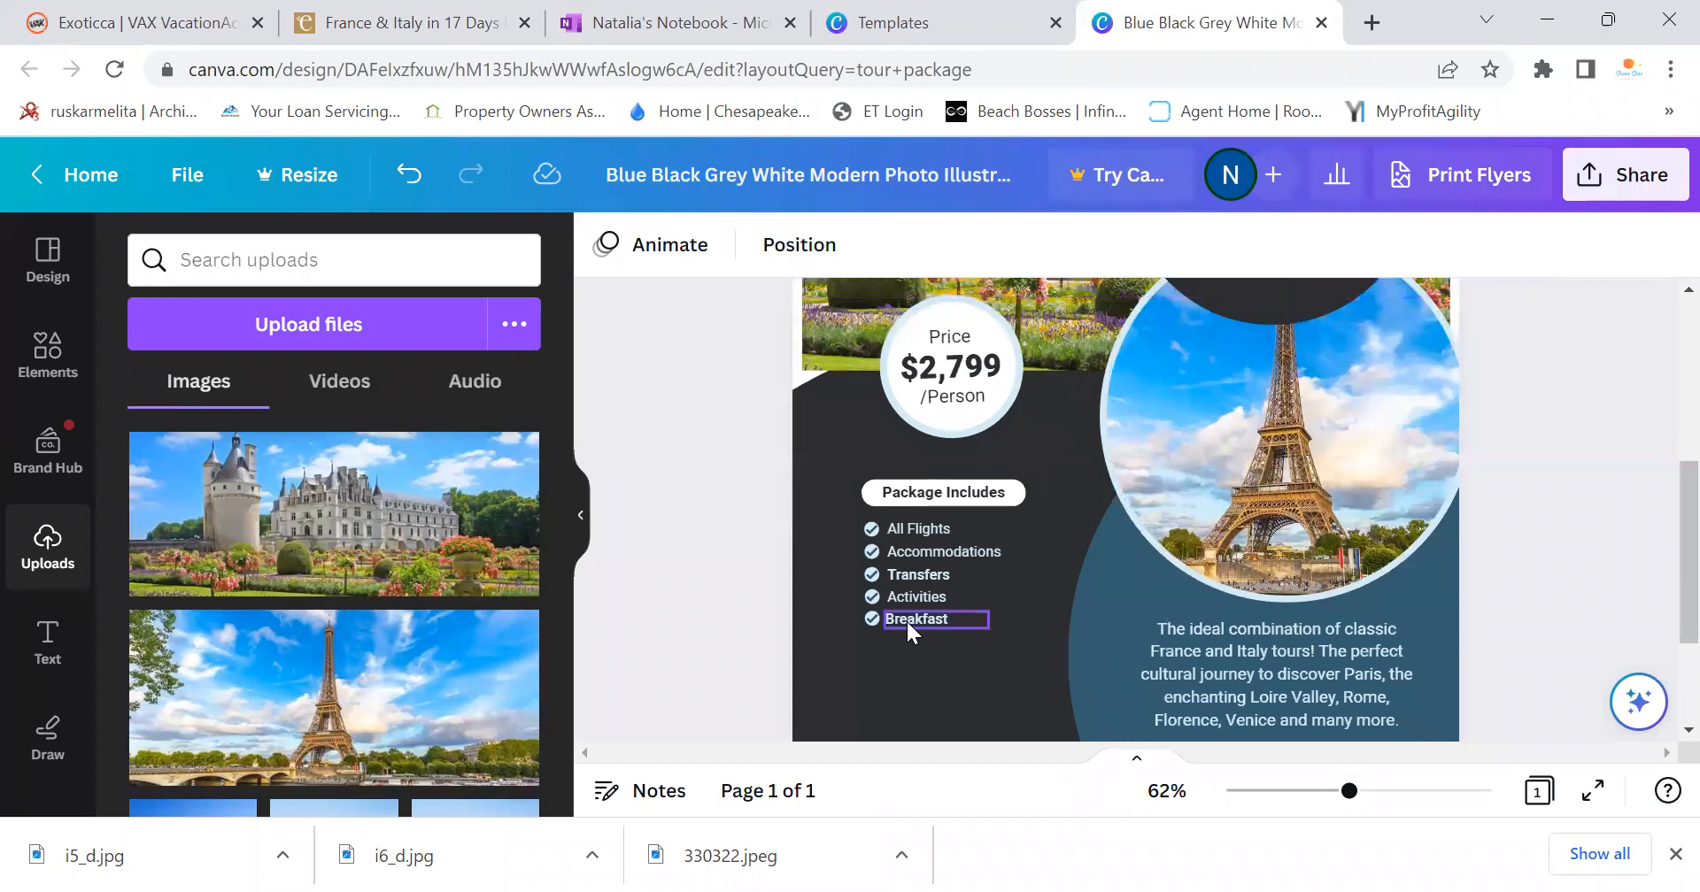
{"action": "left_click", "coordinate": [954, 620]}
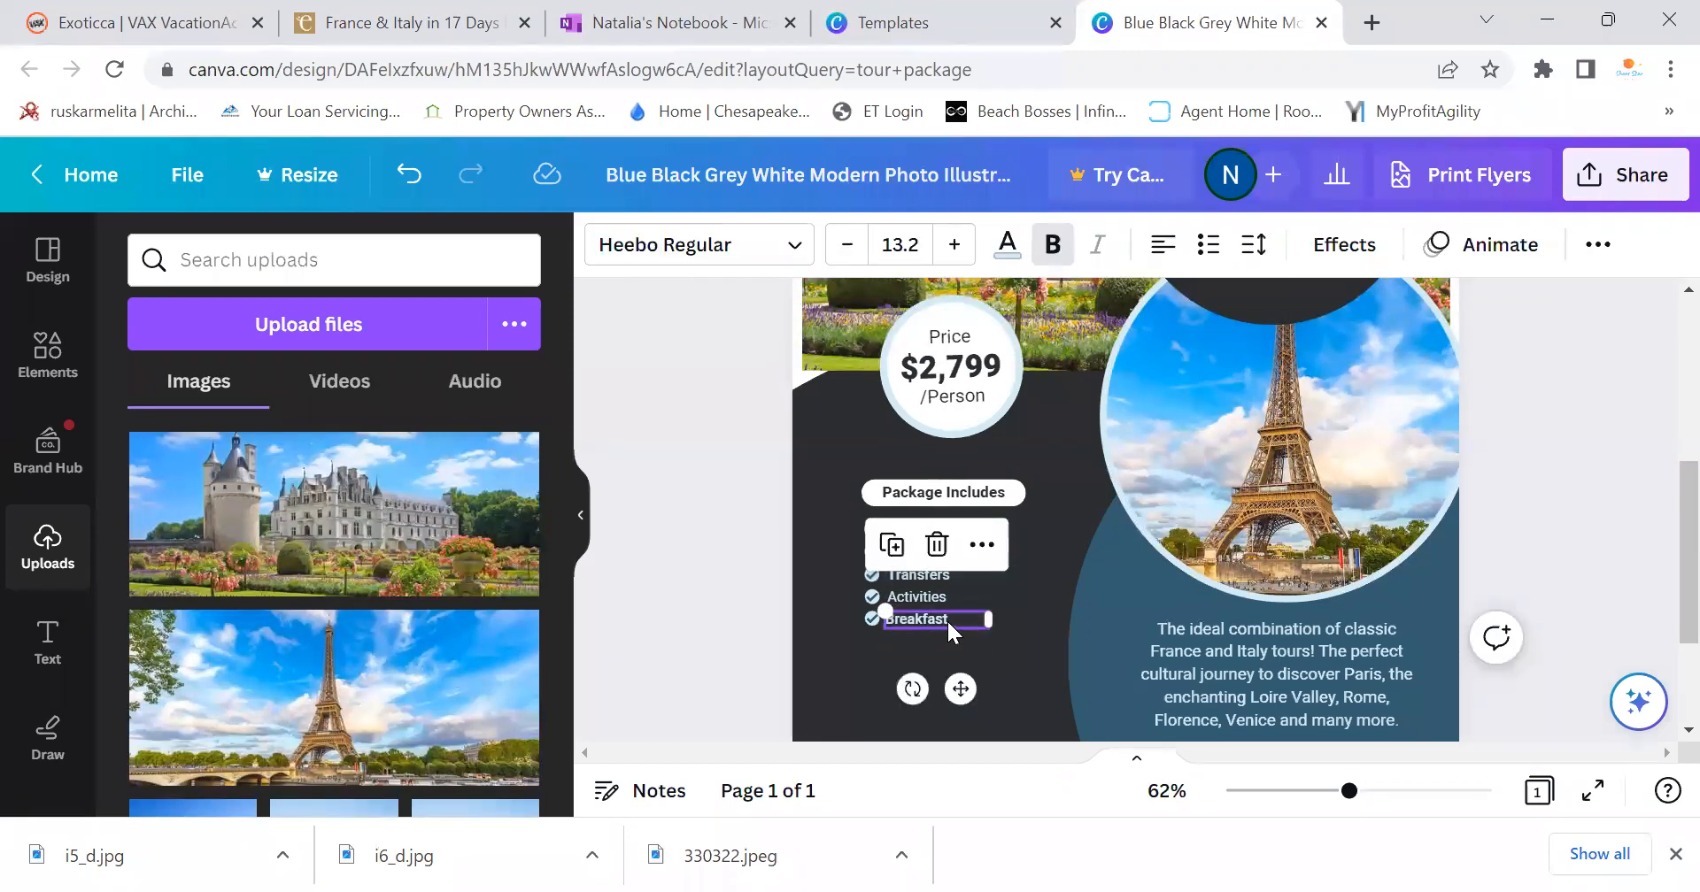
{"action": "left_click", "coordinate": [948, 620]}
{"action": "left_click", "coordinate": [1050, 248]}
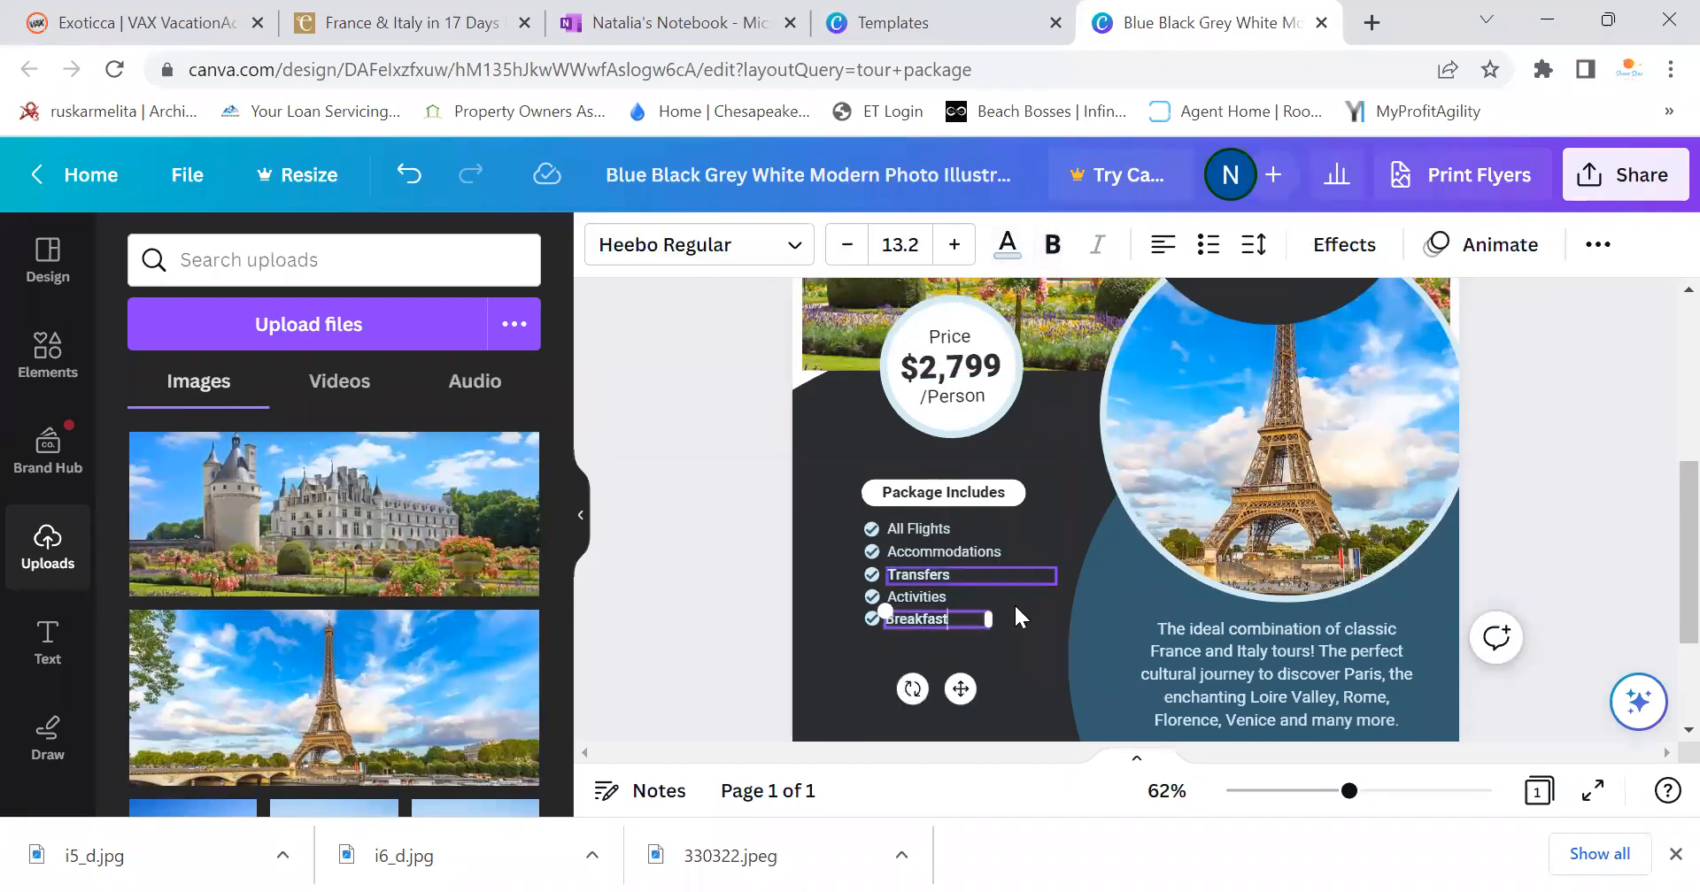
{"action": "left_click_drag", "start_coordinate": [952, 620], "coordinate": [884, 619]}
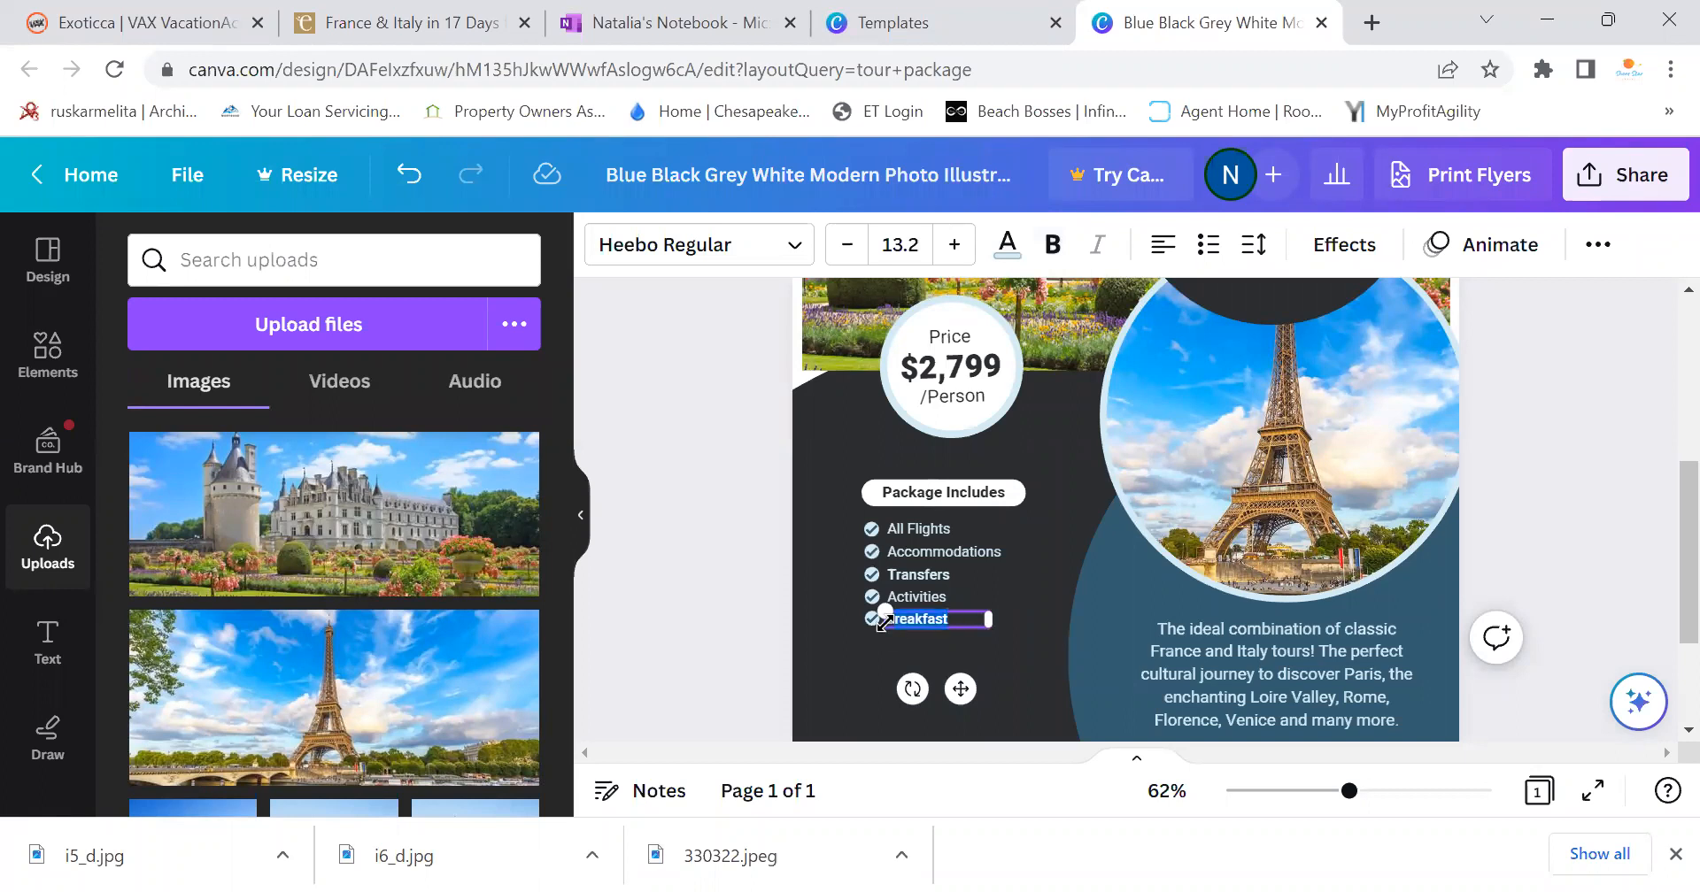
{"action": "left_click", "coordinate": [1065, 537]}
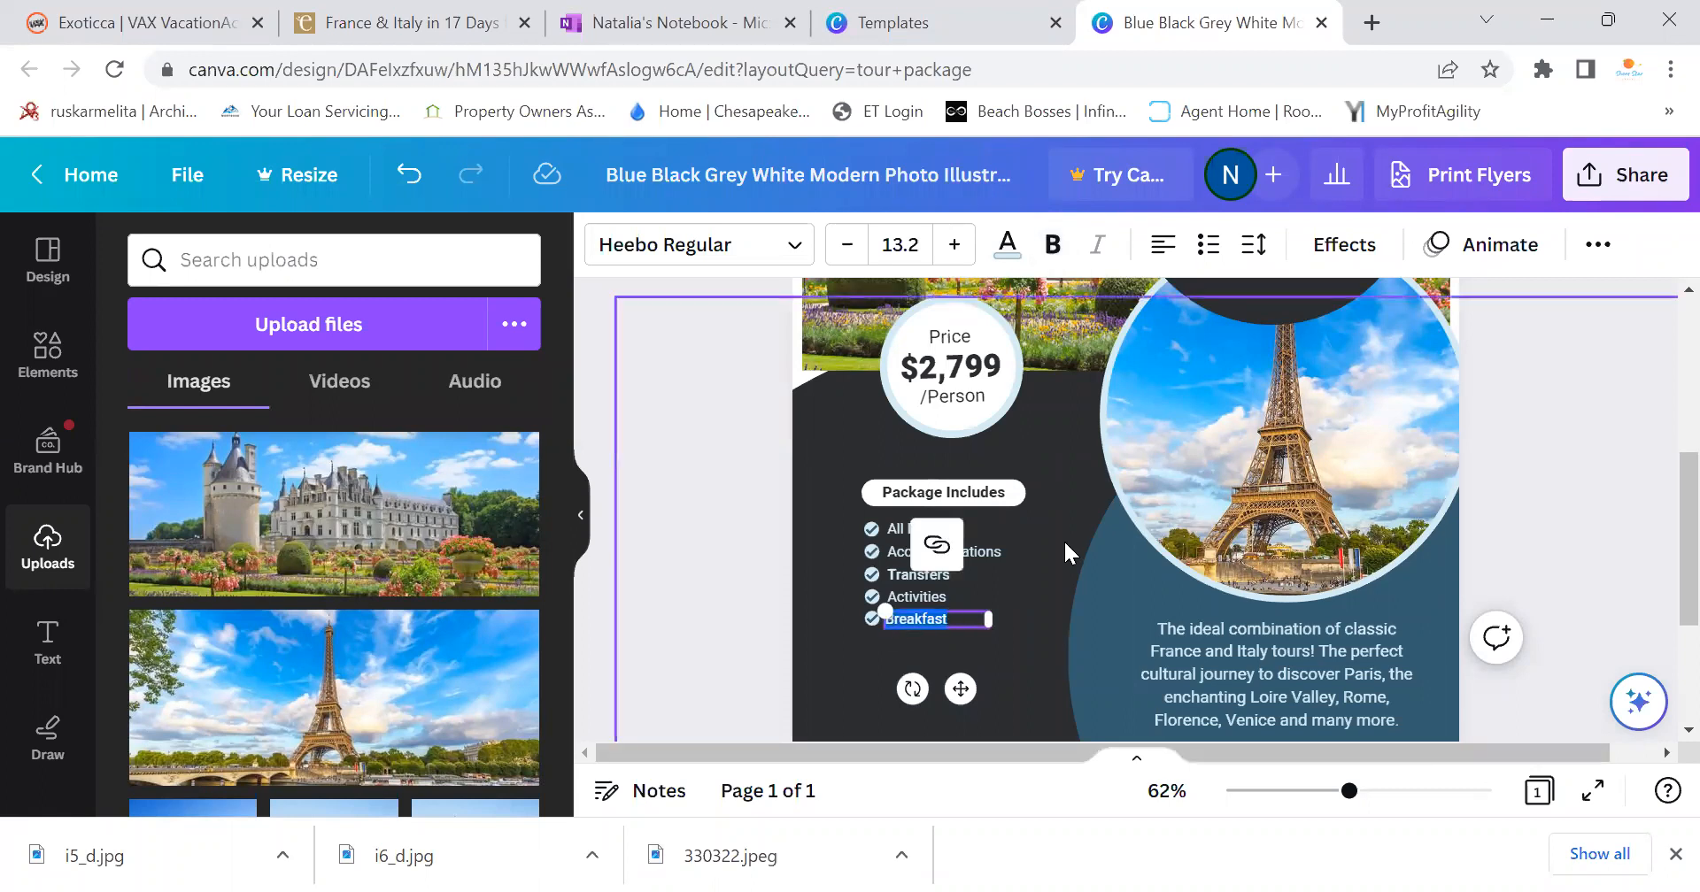
{"action": "left_click_drag", "start_coordinate": [1349, 792], "coordinate": [1332, 792]}
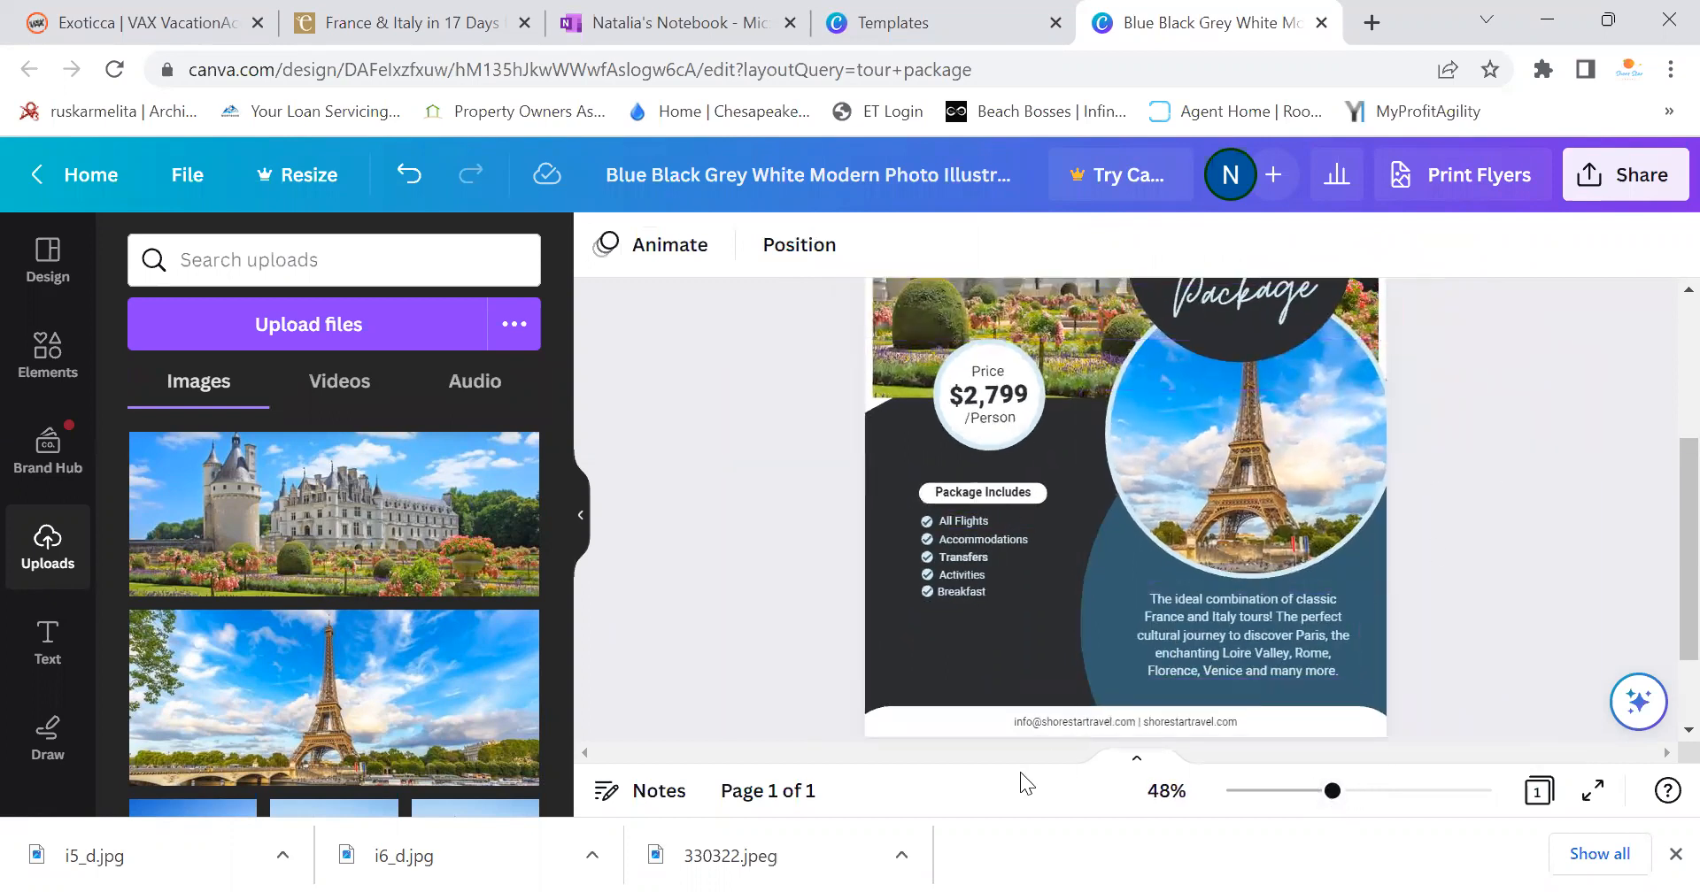
{"action": "scroll", "coordinate": [1372, 611], "scroll_direction": "up", "scroll_amount": 3}
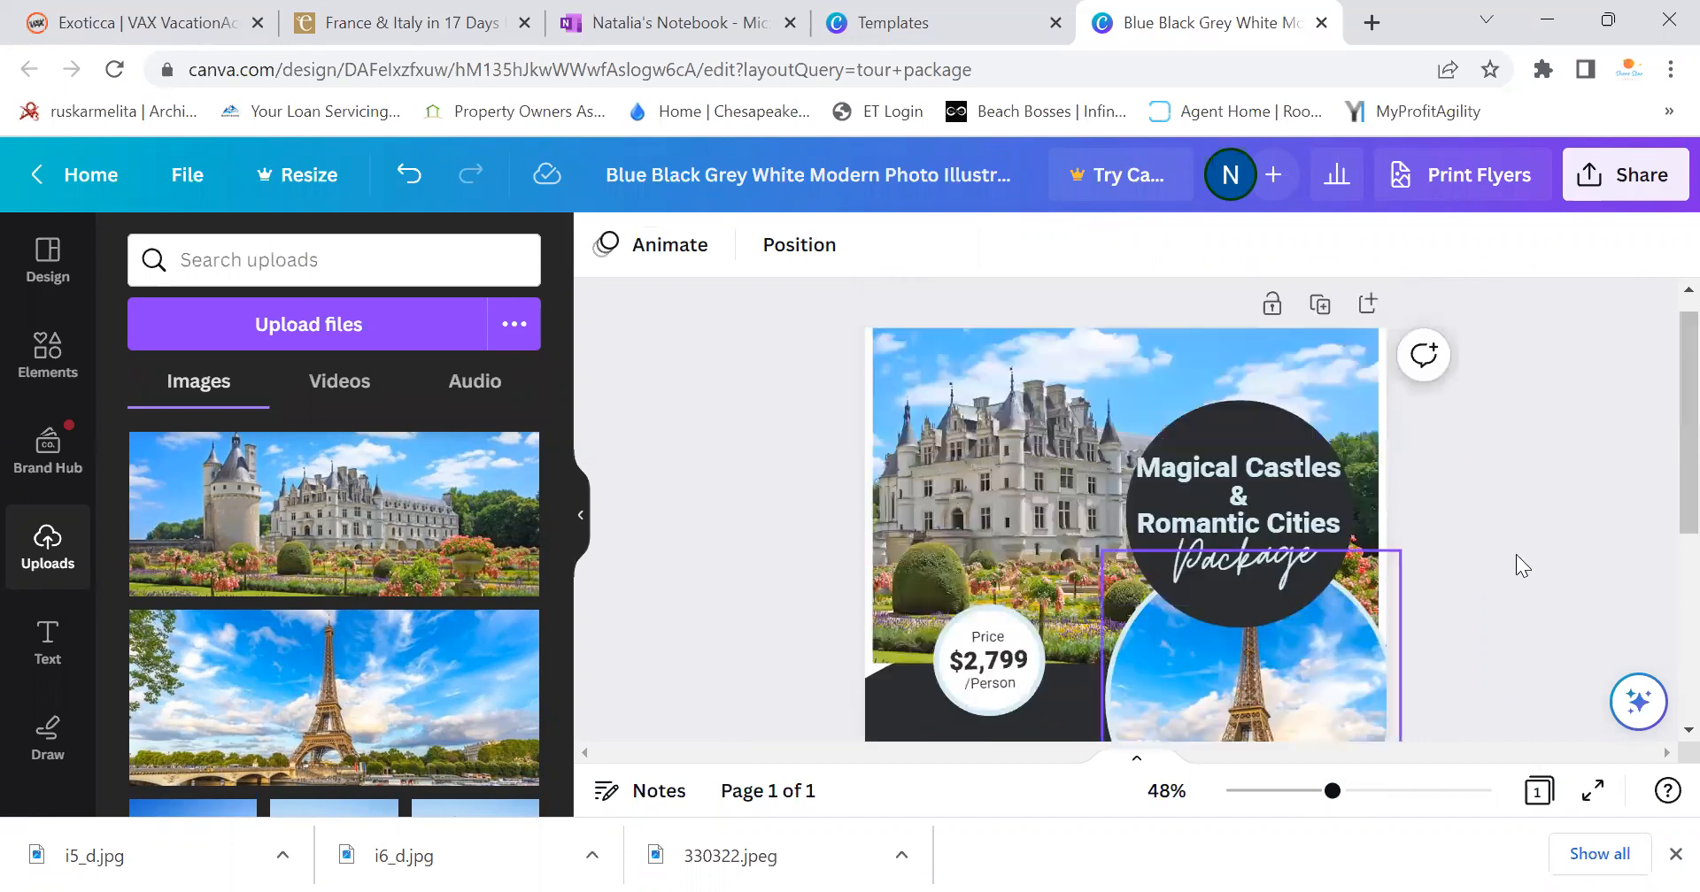
{"action": "scroll", "coordinate": [1660, 496], "scroll_direction": "down", "scroll_amount": 1}
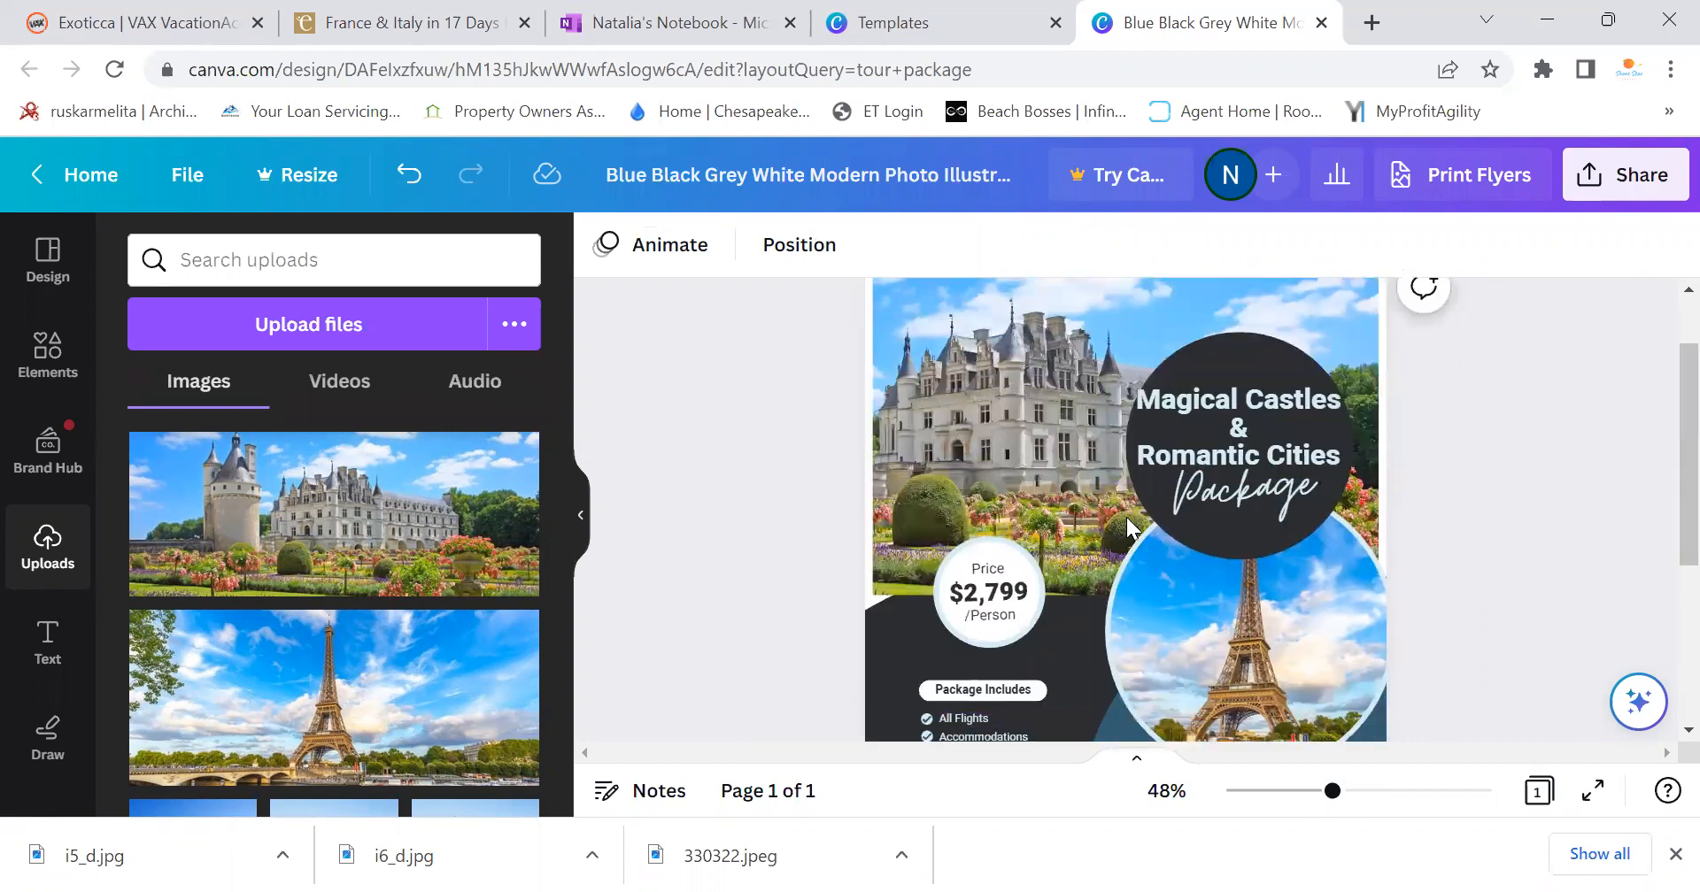
{"action": "scroll", "coordinate": [1661, 460], "scroll_direction": "down", "scroll_amount": 2}
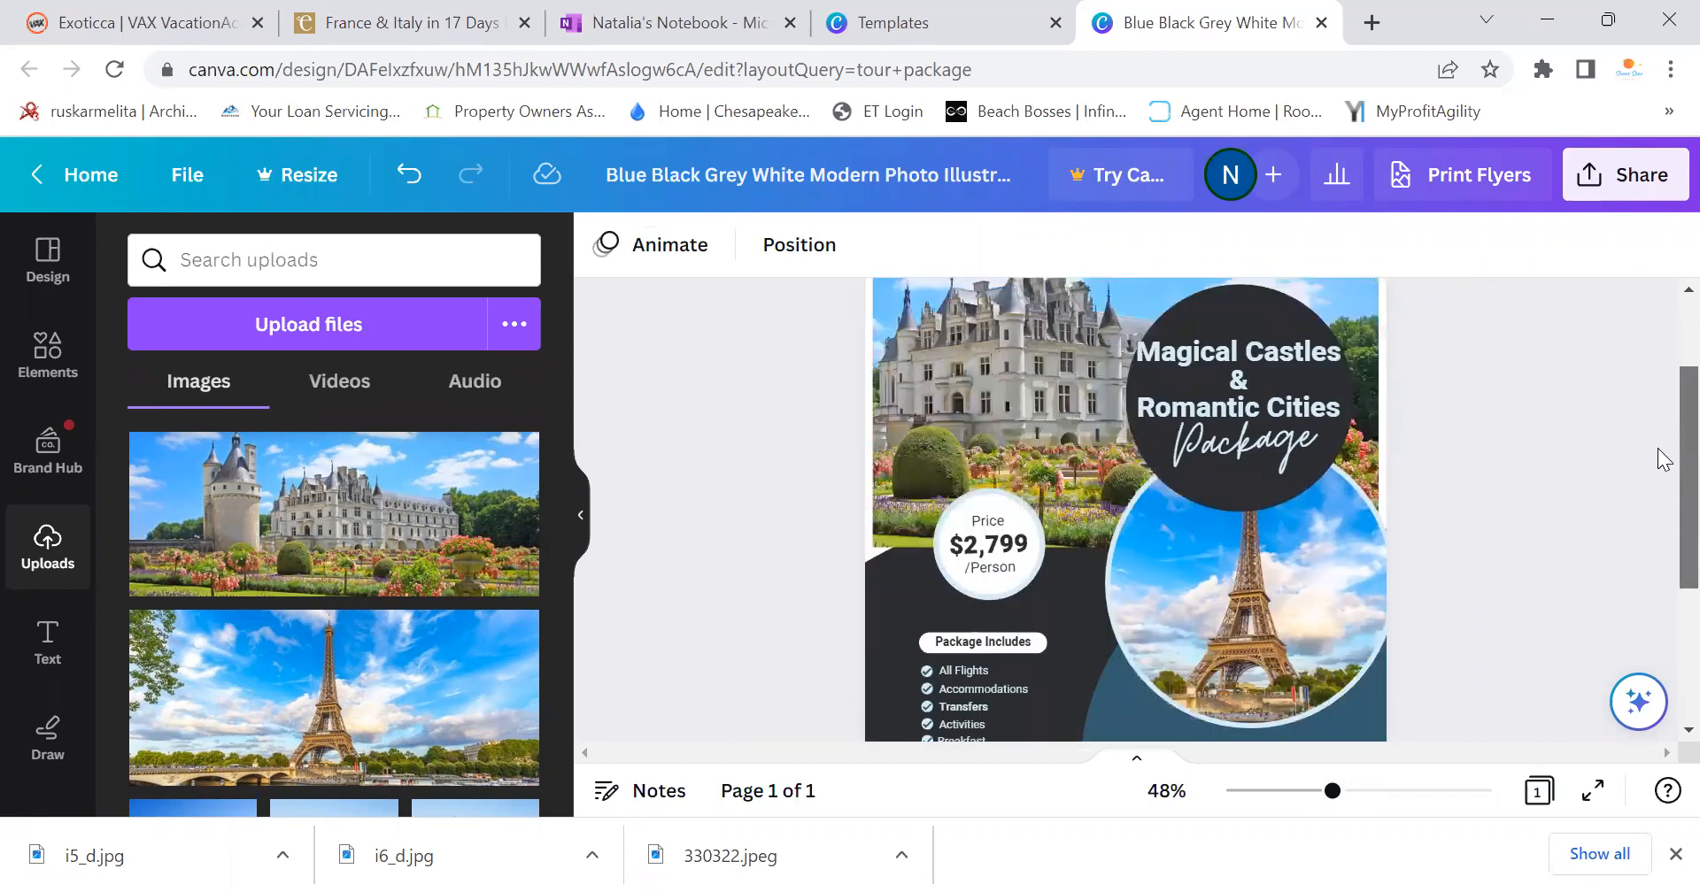
{"action": "scroll", "coordinate": [1662, 503], "scroll_direction": "up", "scroll_amount": 2}
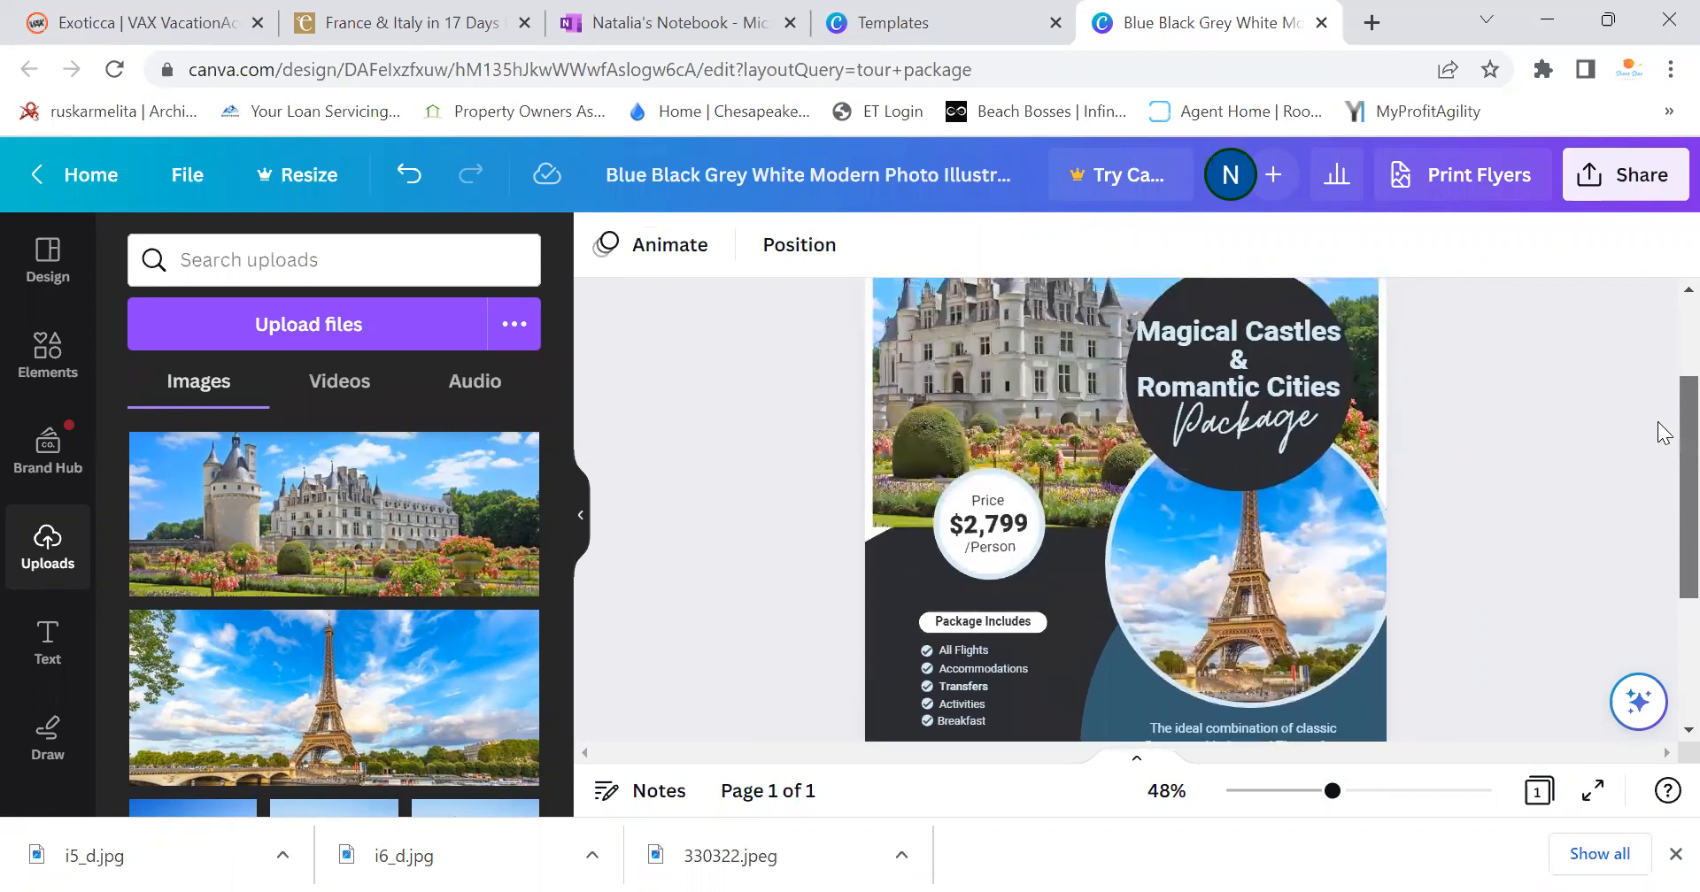
{"action": "scroll", "coordinate": [1487, 540], "scroll_direction": "up", "scroll_amount": 1}
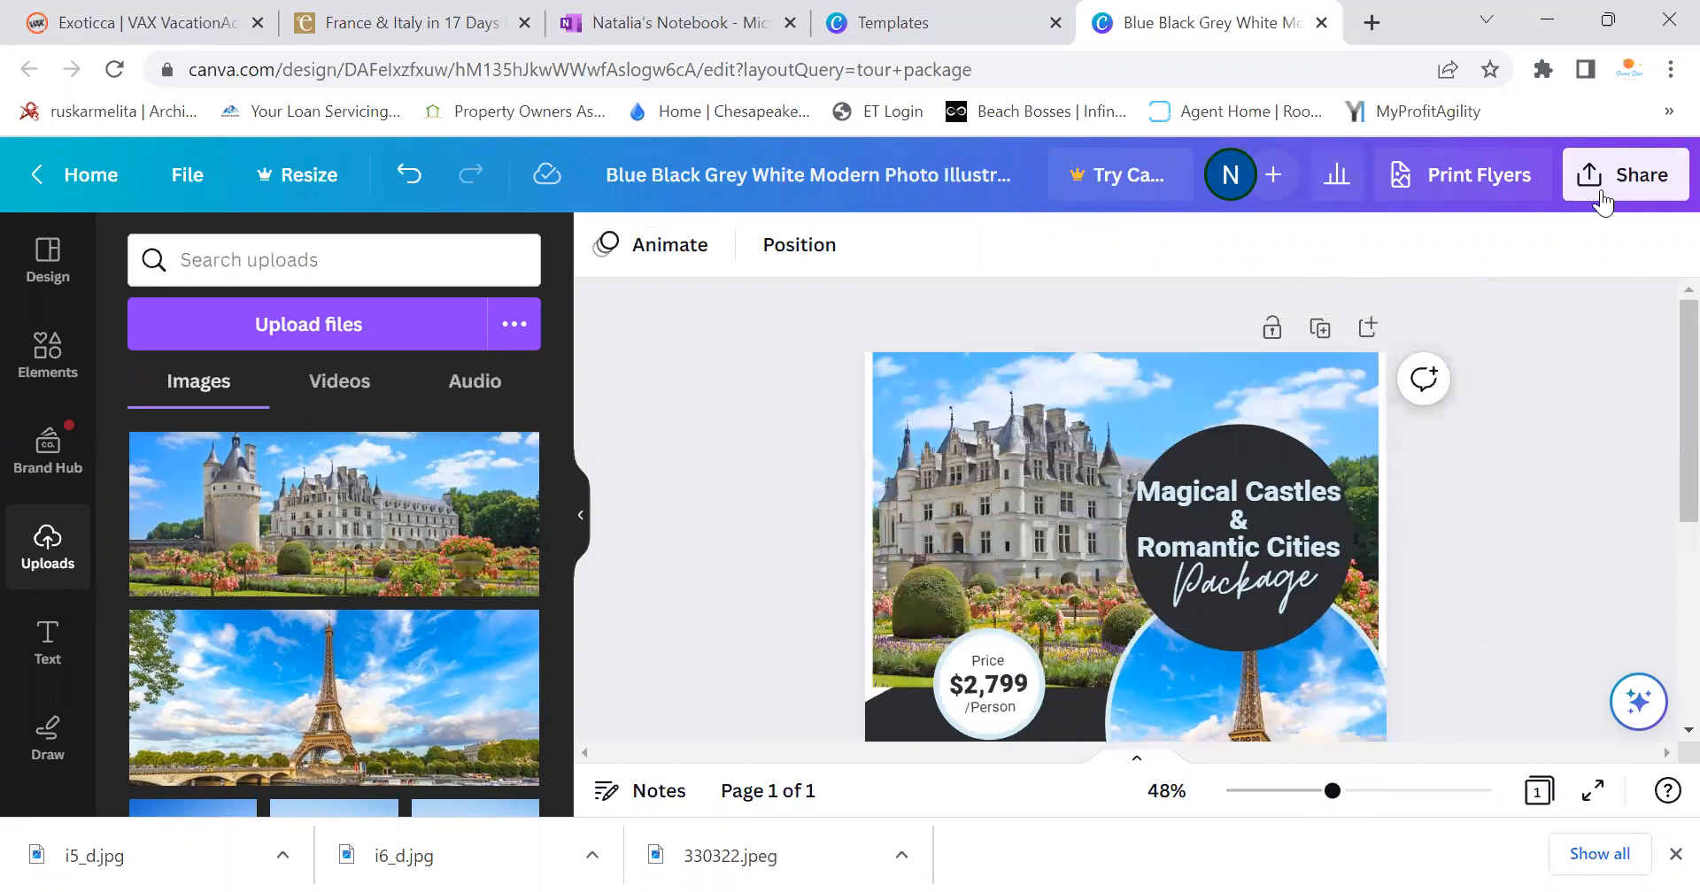
{"action": "left_click", "coordinate": [1603, 202]}
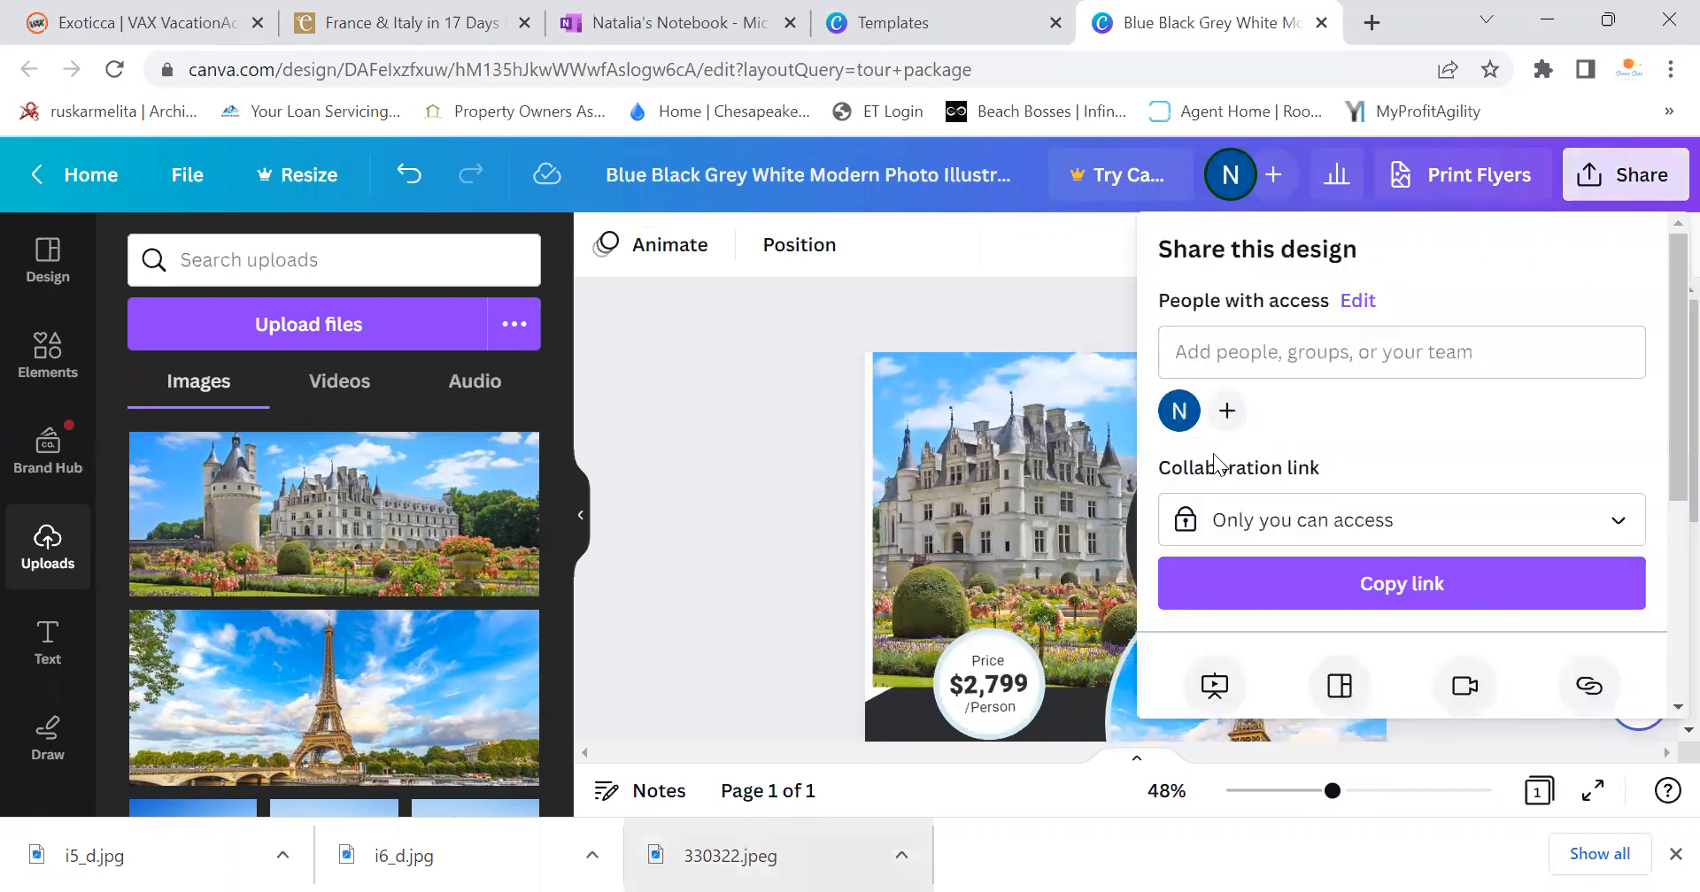
{"action": "scroll", "coordinate": [1298, 611], "scroll_direction": "down", "scroll_amount": 3}
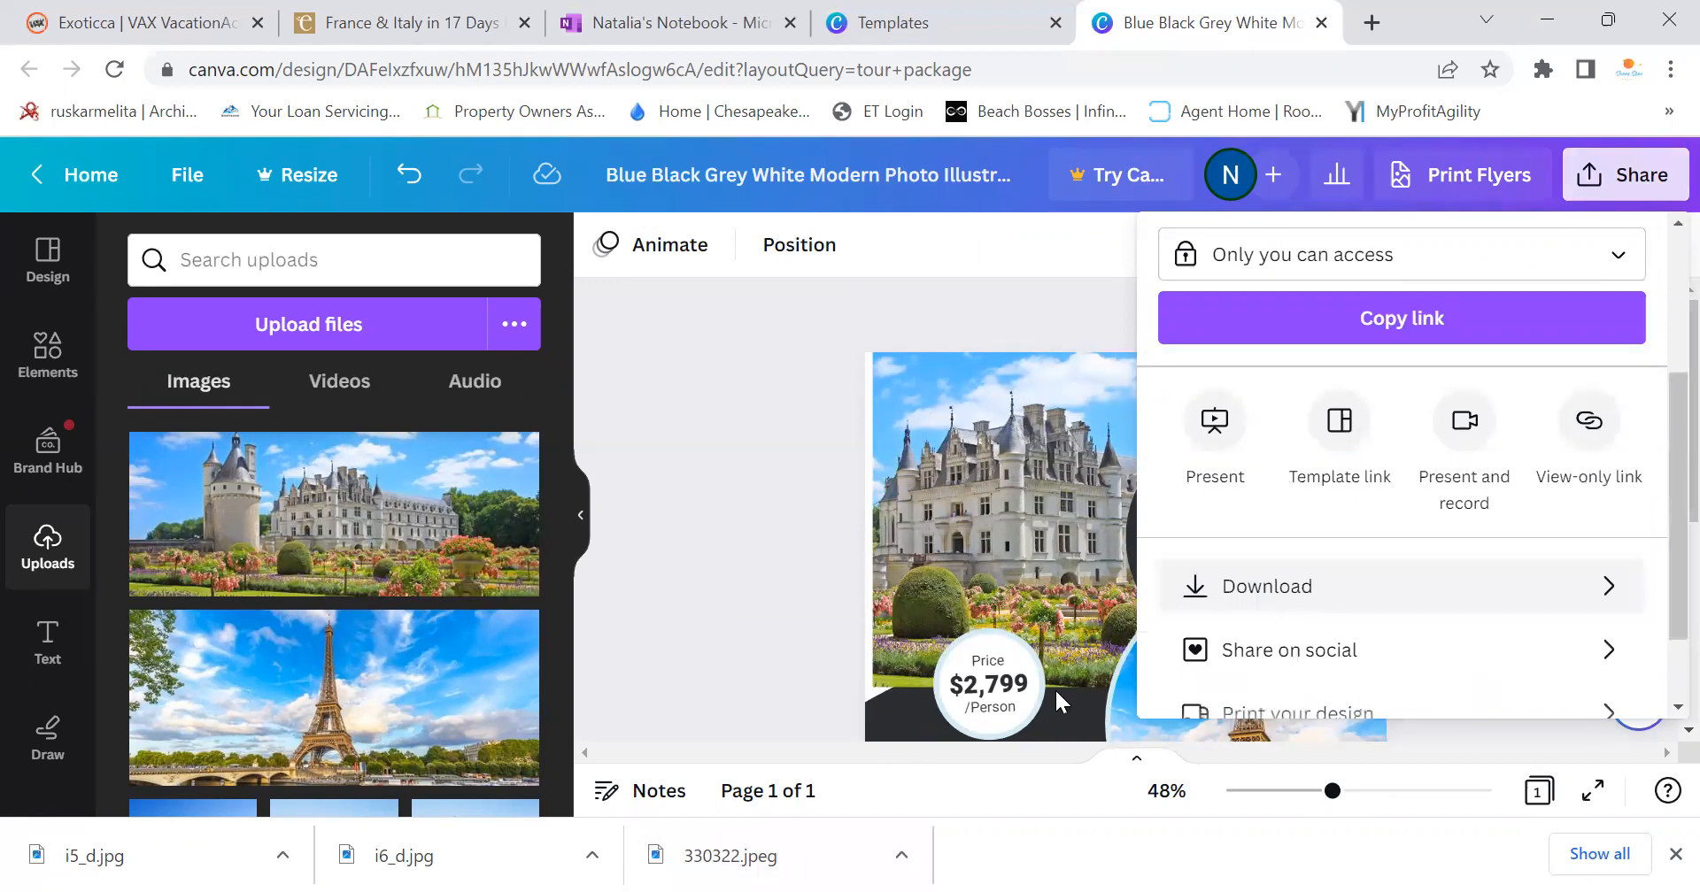
{"action": "left_click", "coordinate": [1027, 695]}
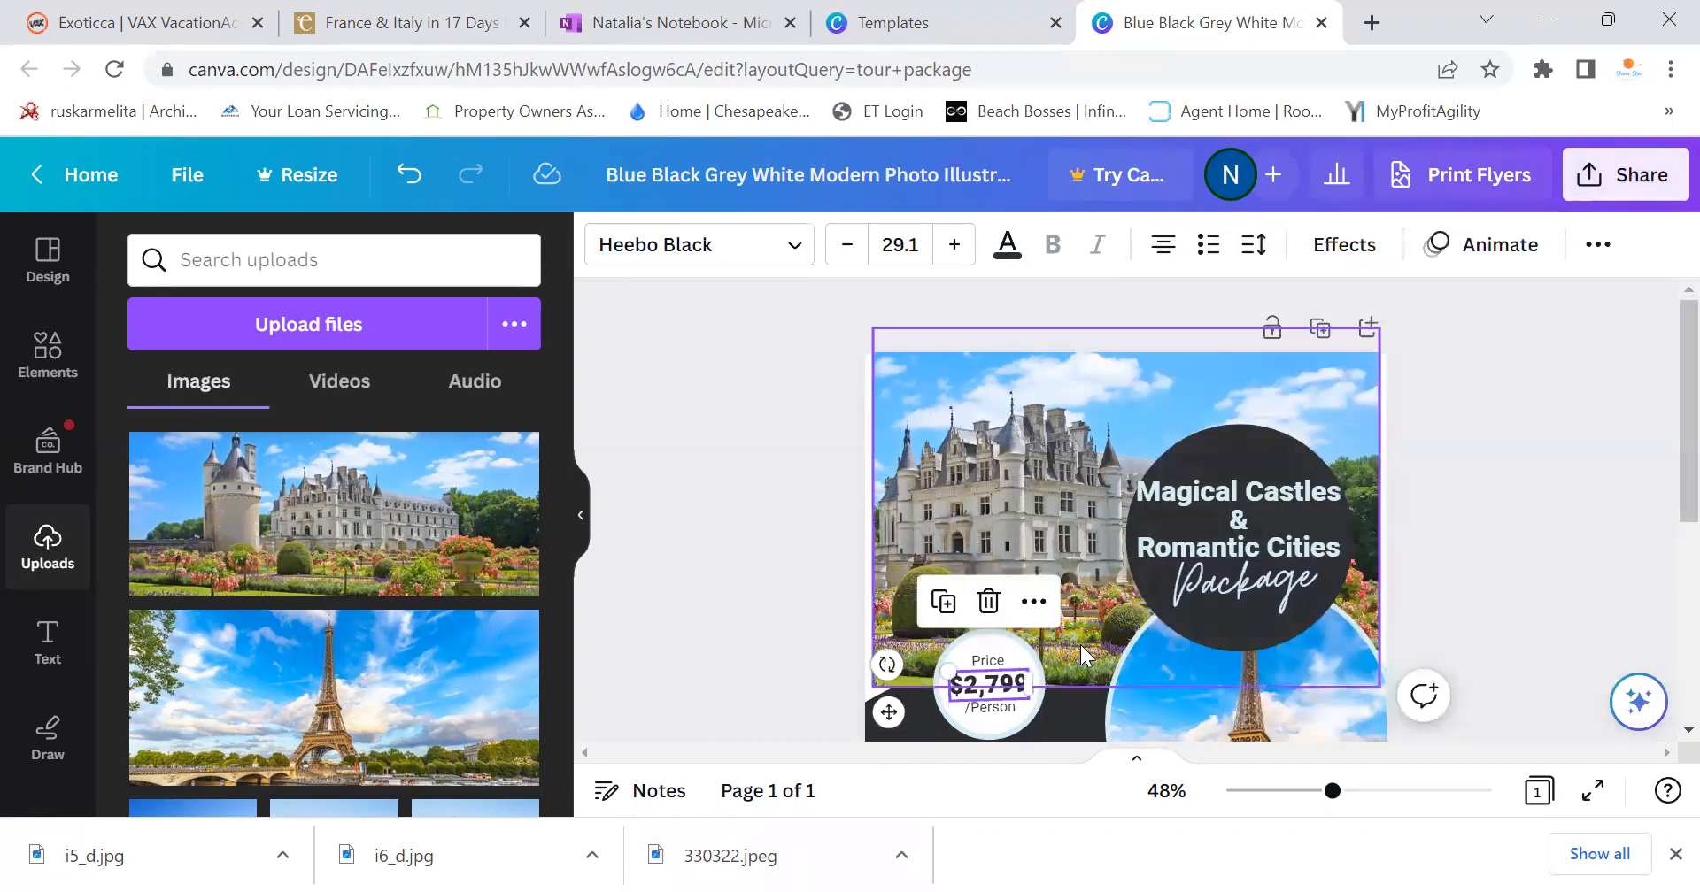
Add an asterisk to the $2,799 price and shrink it to size 25.1
{"action": "left_click", "coordinate": [1019, 690]}
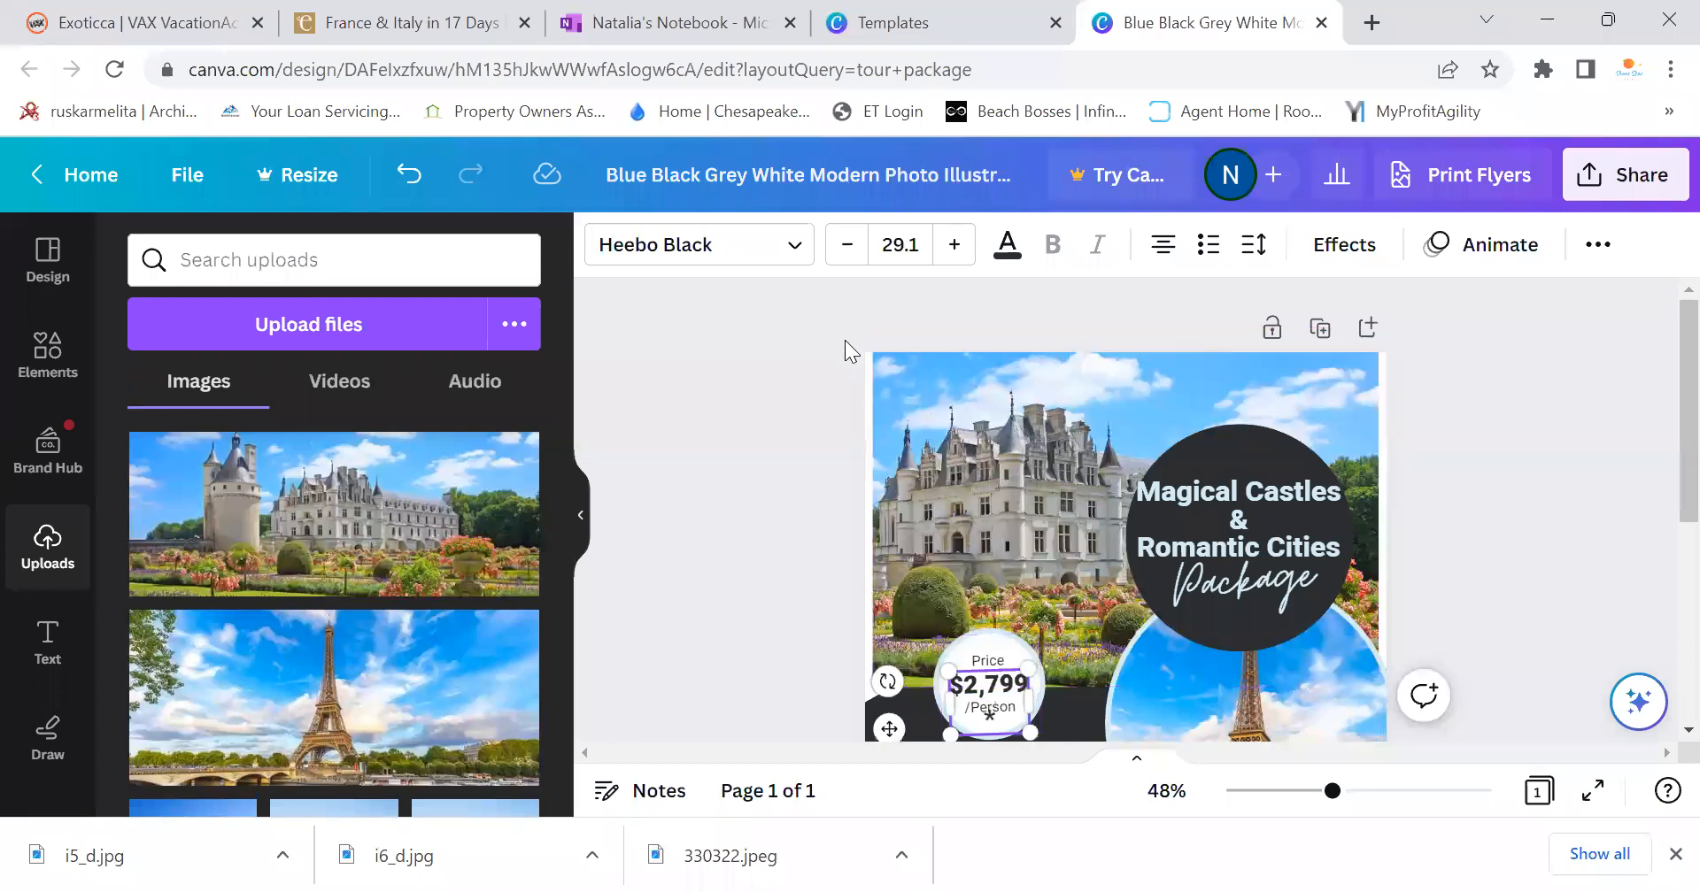
{"action": "left_click", "coordinate": [847, 245]}
{"action": "left_click", "coordinate": [848, 245]}
{"action": "left_click", "coordinate": [848, 245]}
{"action": "left_click", "coordinate": [849, 257]}
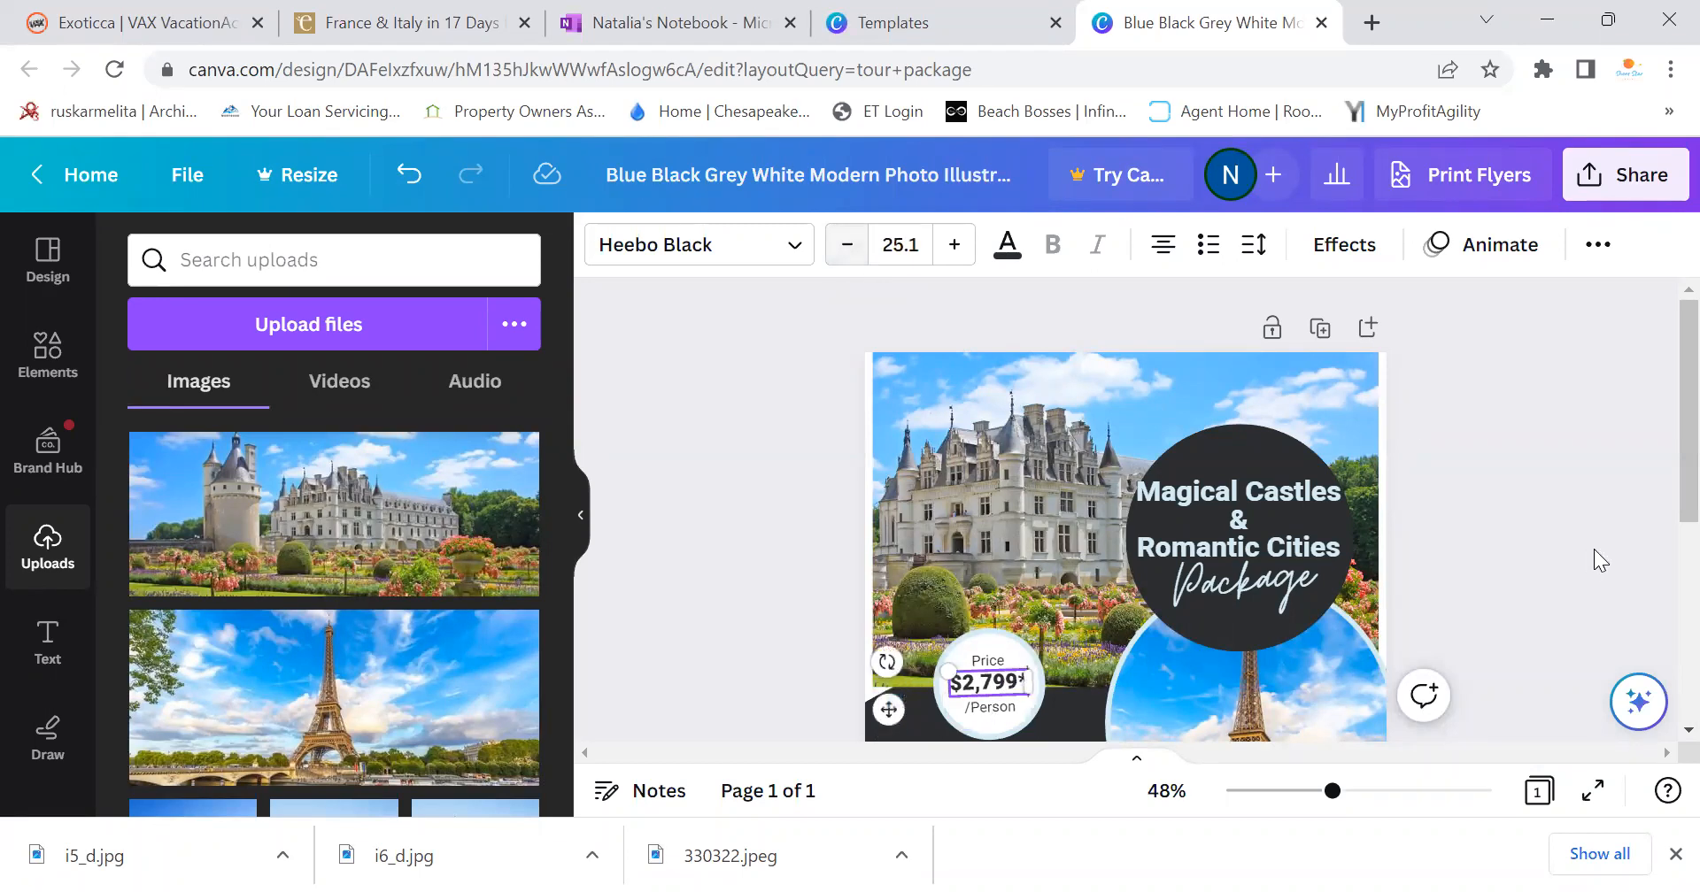
{"action": "left_click", "coordinate": [1663, 421]}
{"action": "scroll", "coordinate": [1661, 460], "scroll_direction": "down", "scroll_amount": 5}
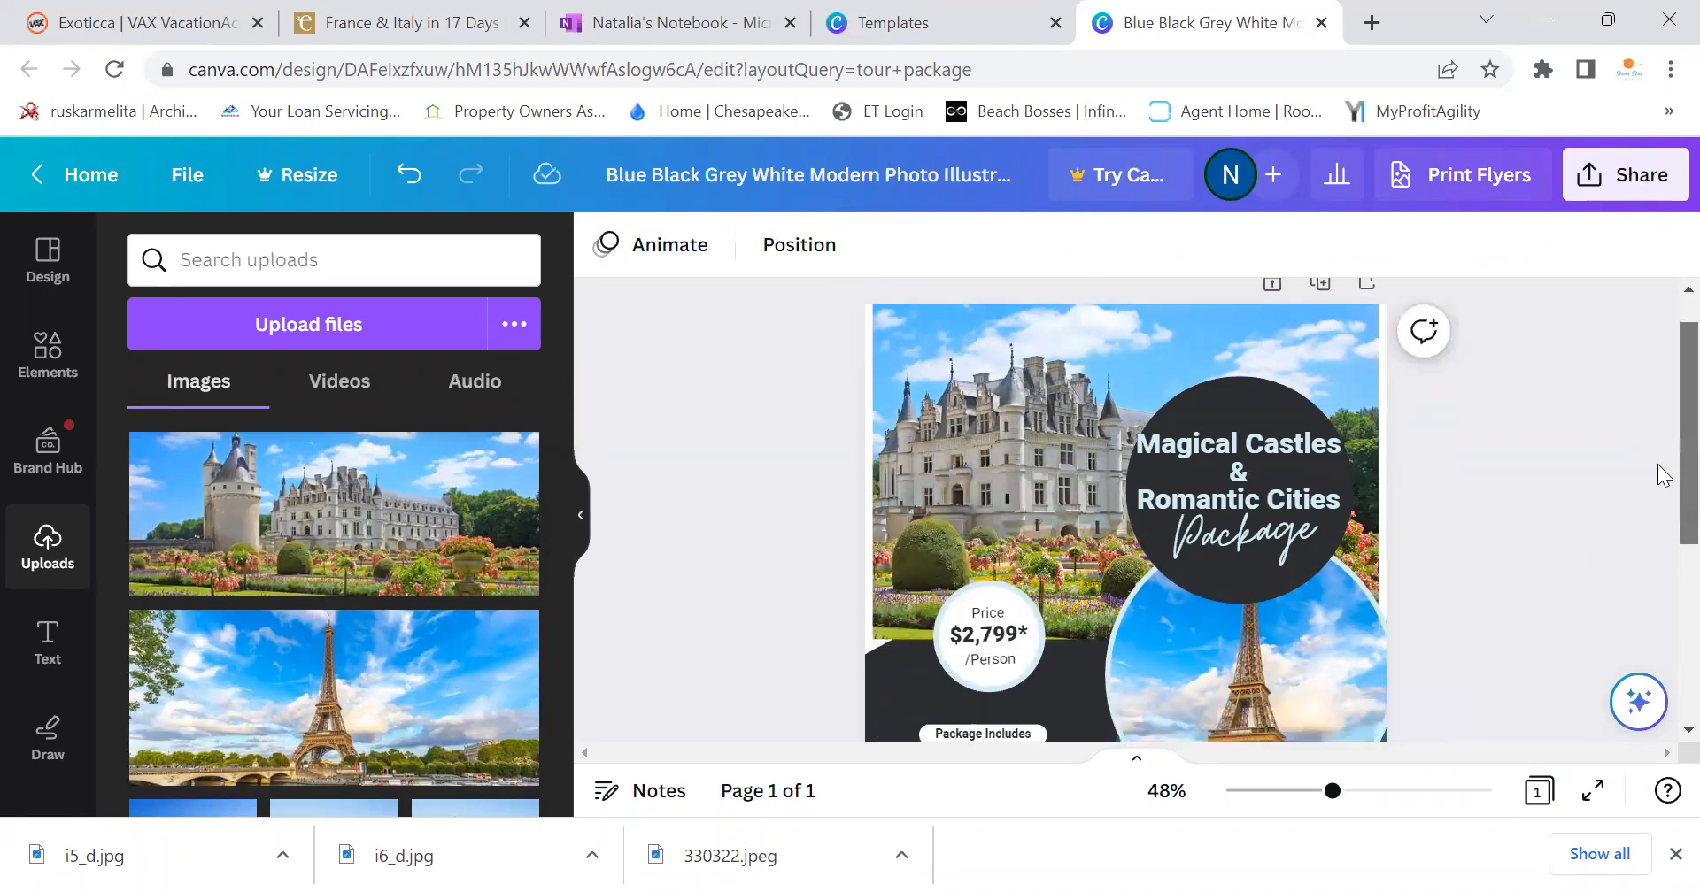
{"action": "scroll", "coordinate": [1663, 549], "scroll_direction": "down", "scroll_amount": 1}
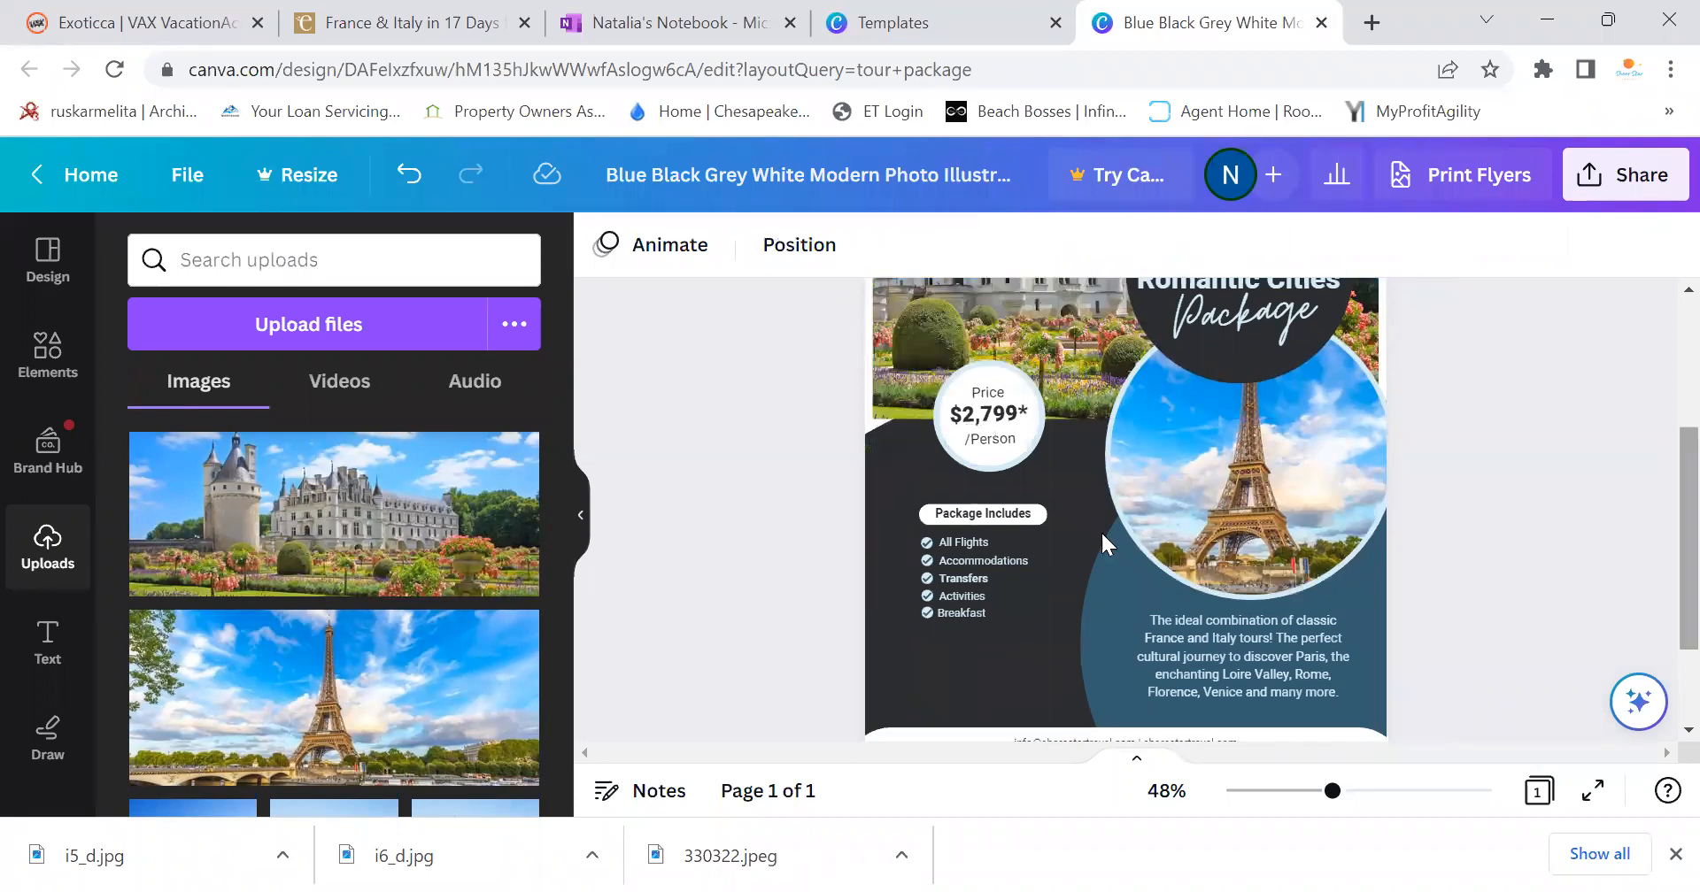
Touch up the Transfers list item and bring up the Share this design panel
{"action": "left_click", "coordinate": [993, 585]}
{"action": "left_click_drag", "start_coordinate": [995, 588], "coordinate": [931, 578]}
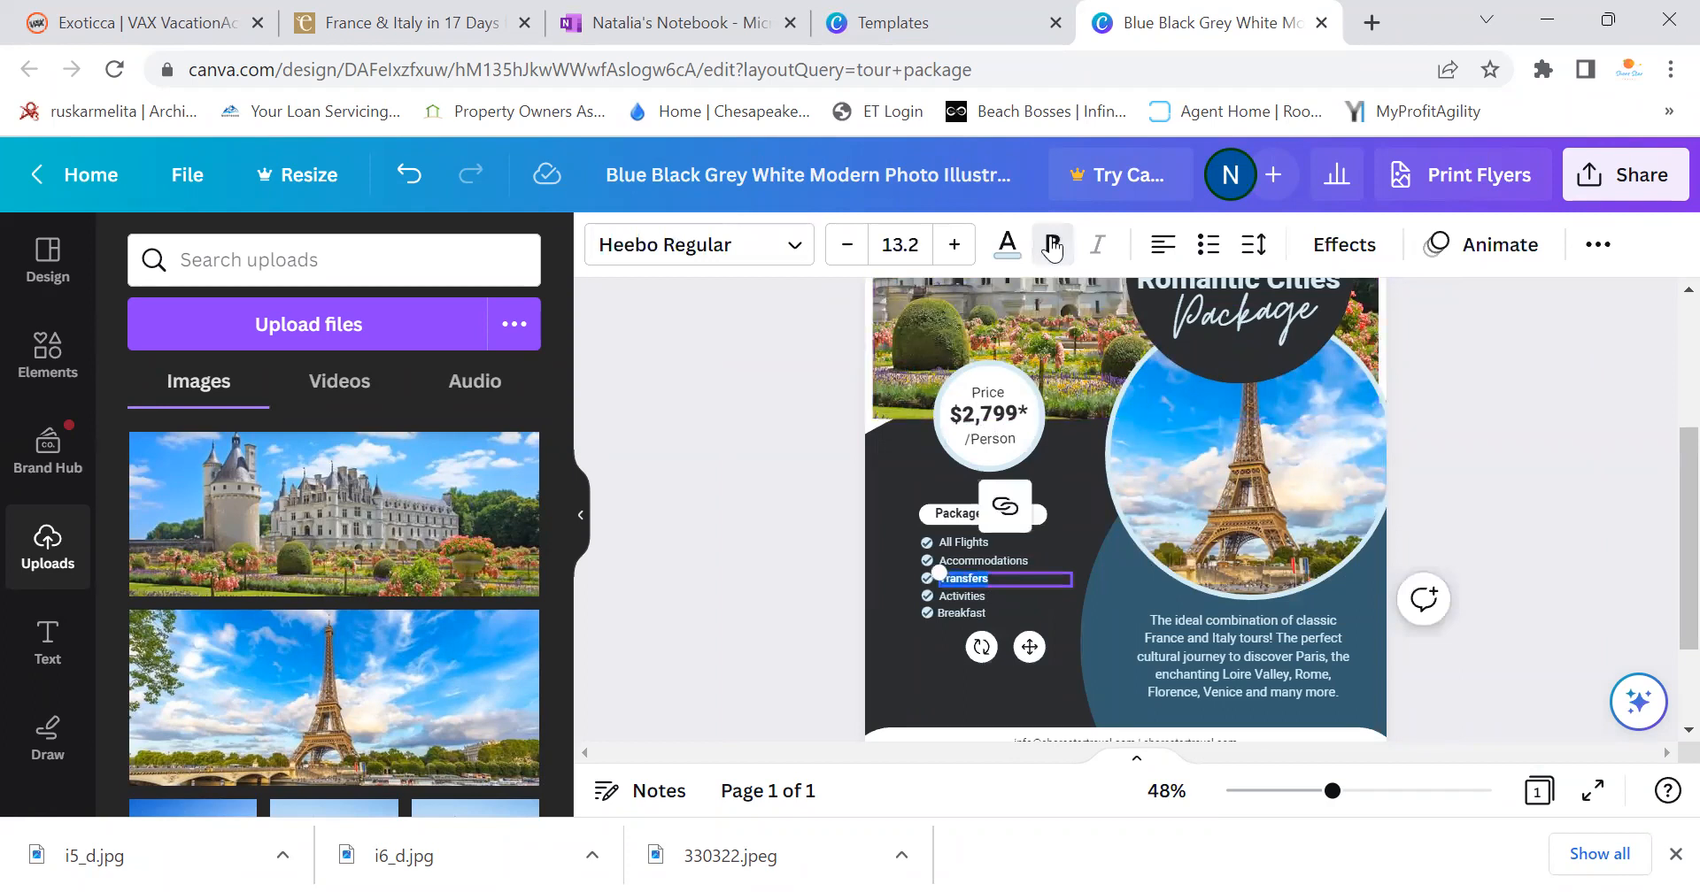
{"action": "left_click", "coordinate": [1612, 458]}
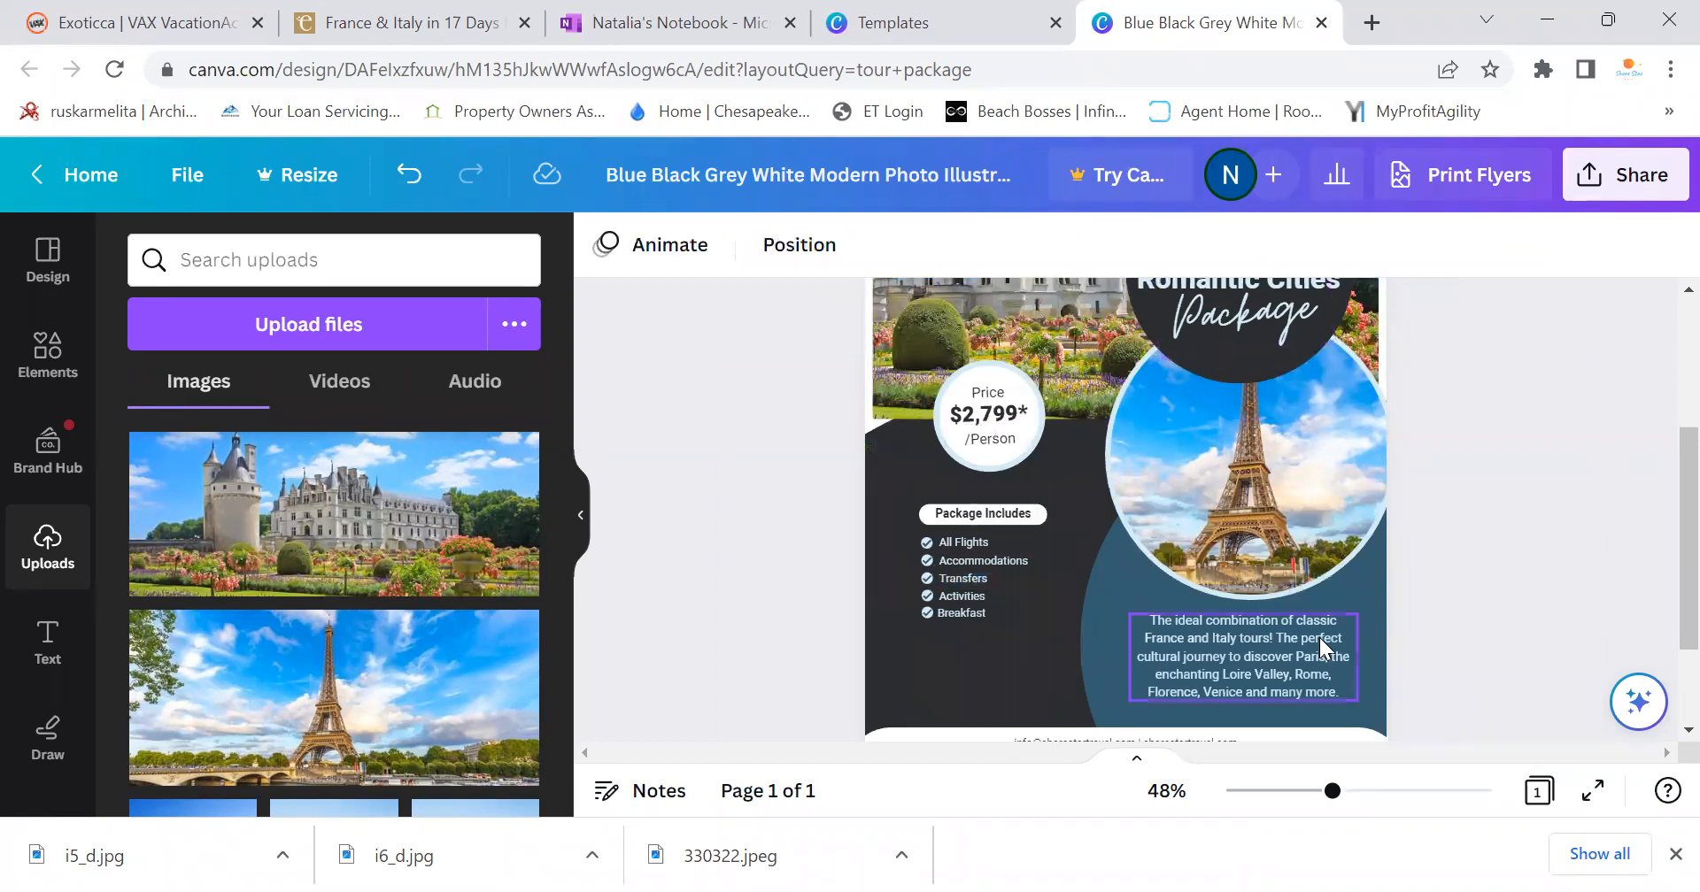
{"action": "scroll", "coordinate": [1307, 587], "scroll_direction": "up", "scroll_amount": 3}
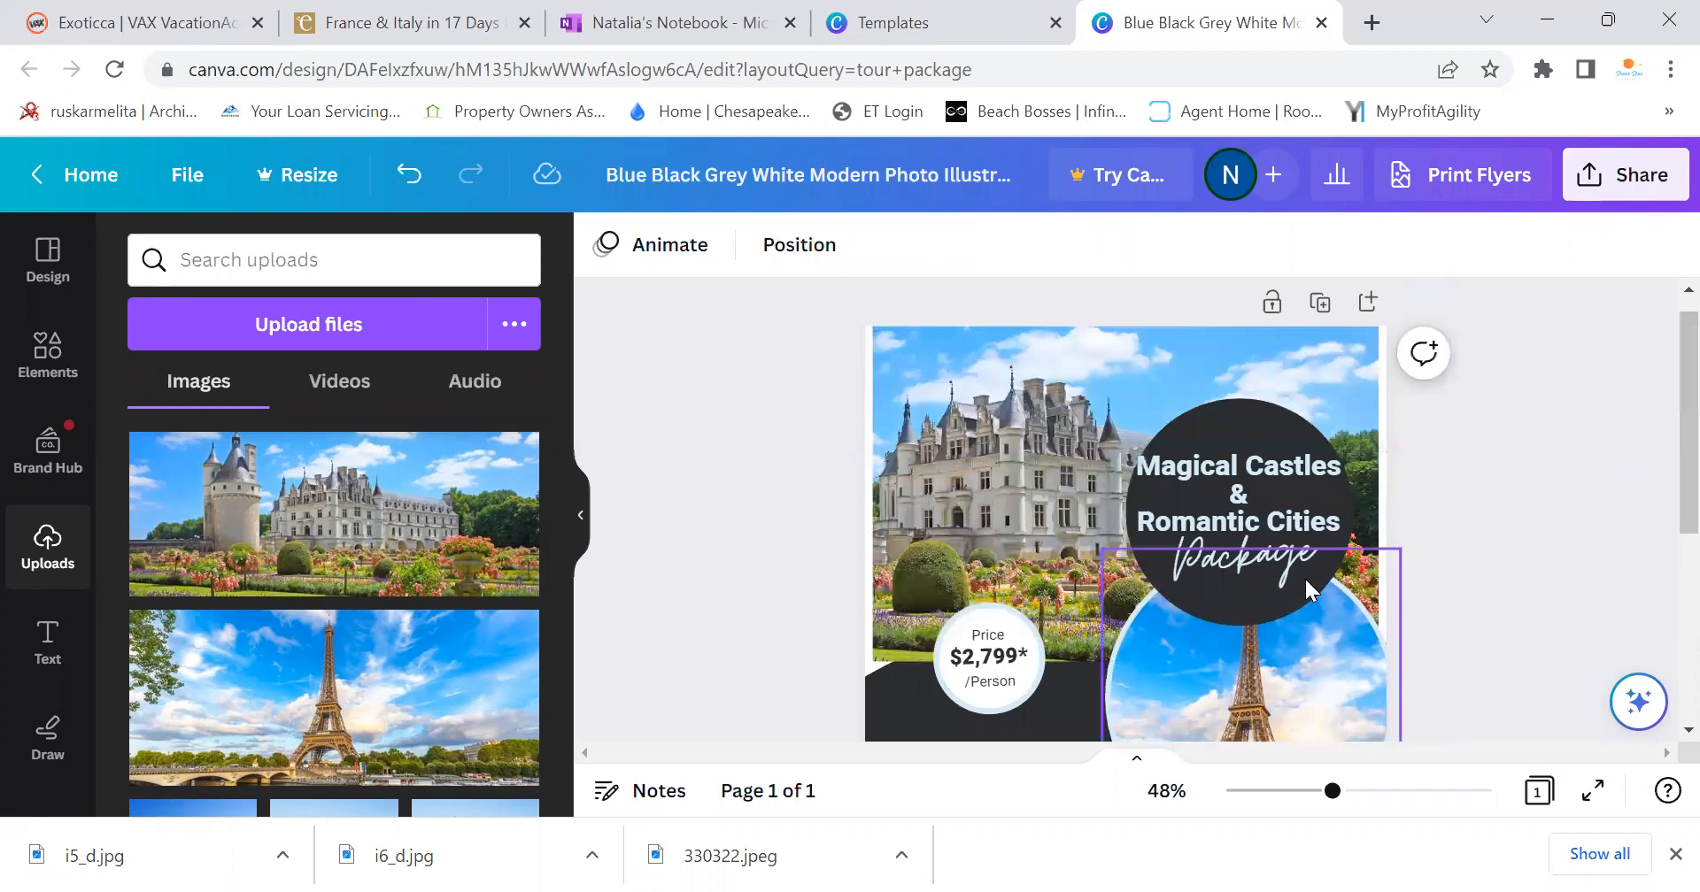
{"action": "scroll", "coordinate": [1307, 587], "scroll_direction": "down", "scroll_amount": 3}
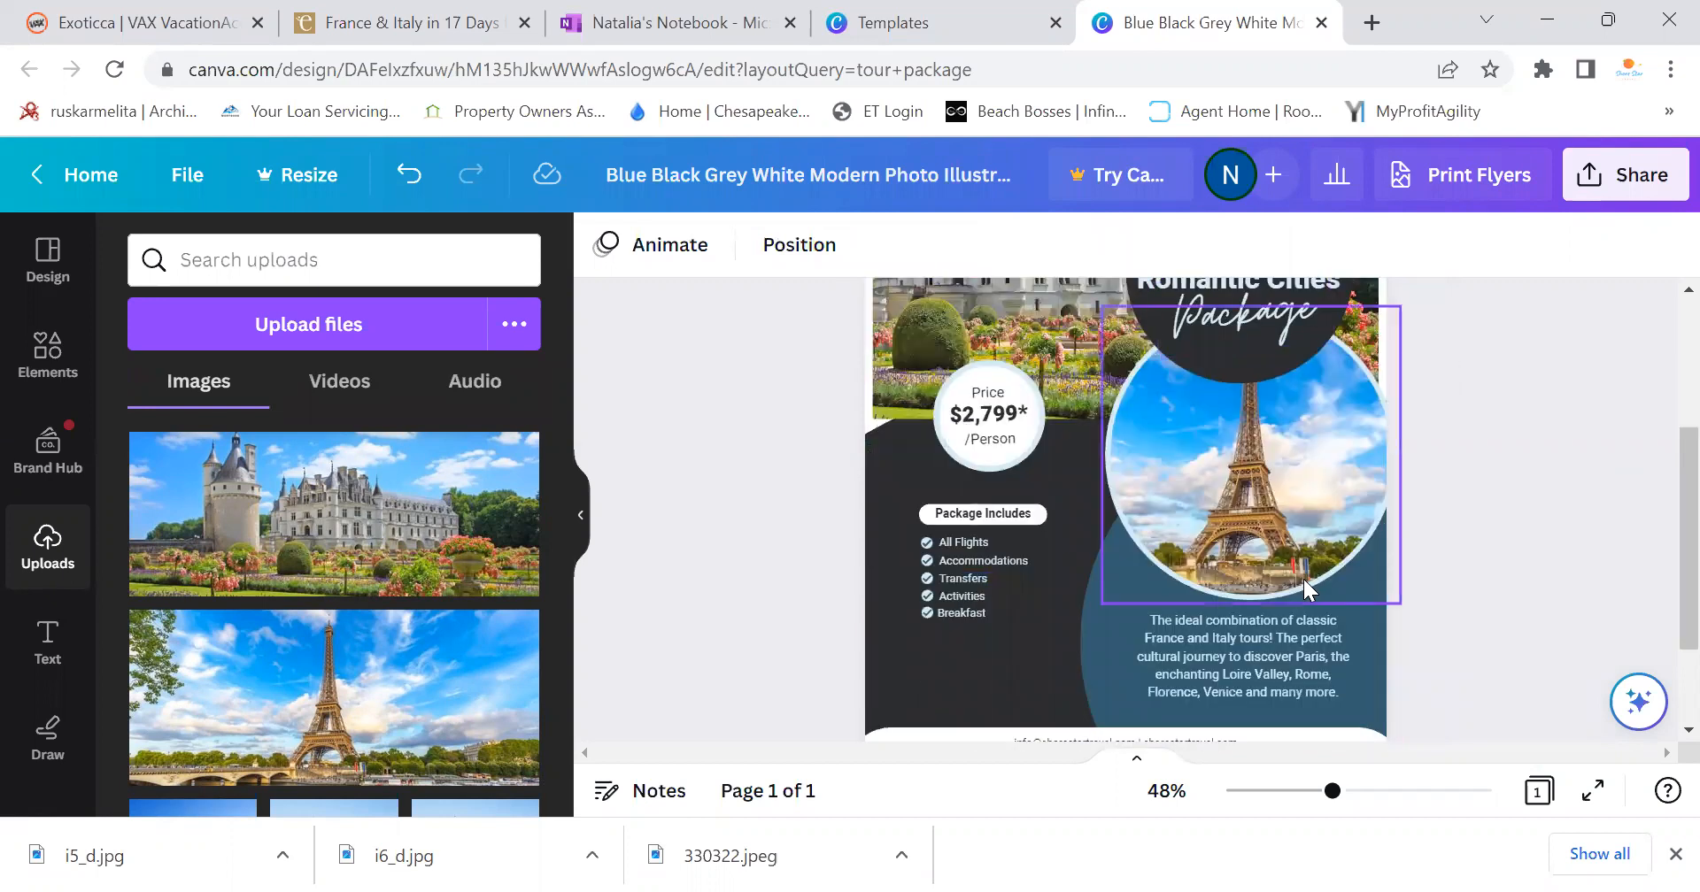
{"action": "scroll", "coordinate": [1266, 496], "scroll_direction": "up", "scroll_amount": 3}
{"action": "left_click", "coordinate": [1619, 193]}
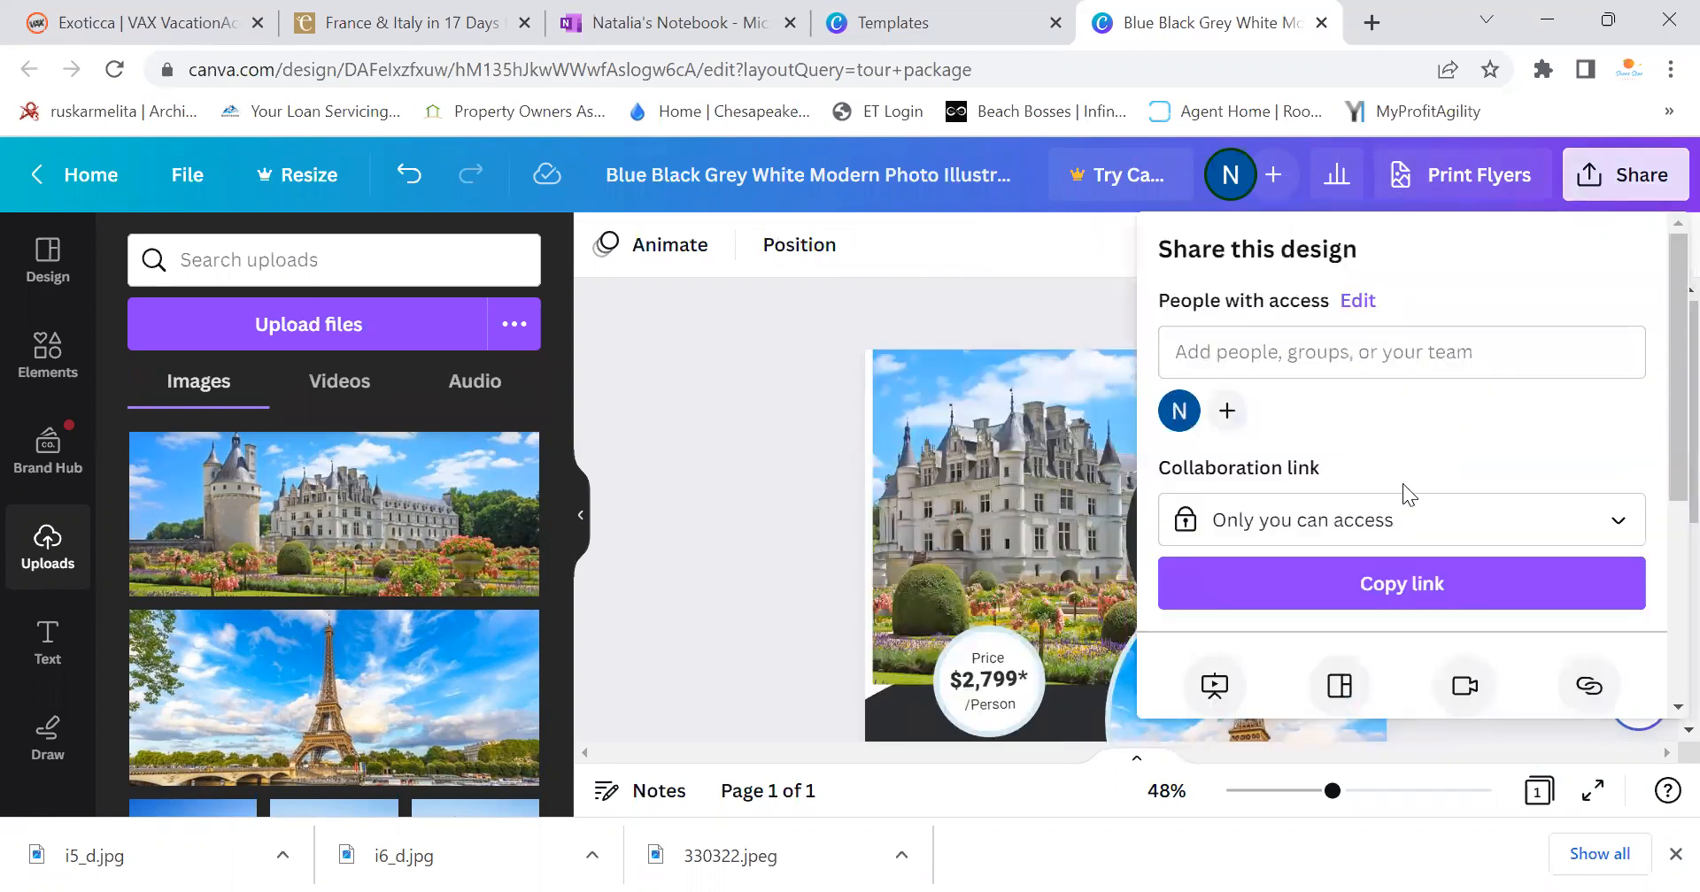
Download the finished flyer as a PNG image and save it
{"action": "scroll", "coordinate": [1400, 493], "scroll_direction": "down", "scroll_amount": 3}
{"action": "left_click", "coordinate": [1290, 497]}
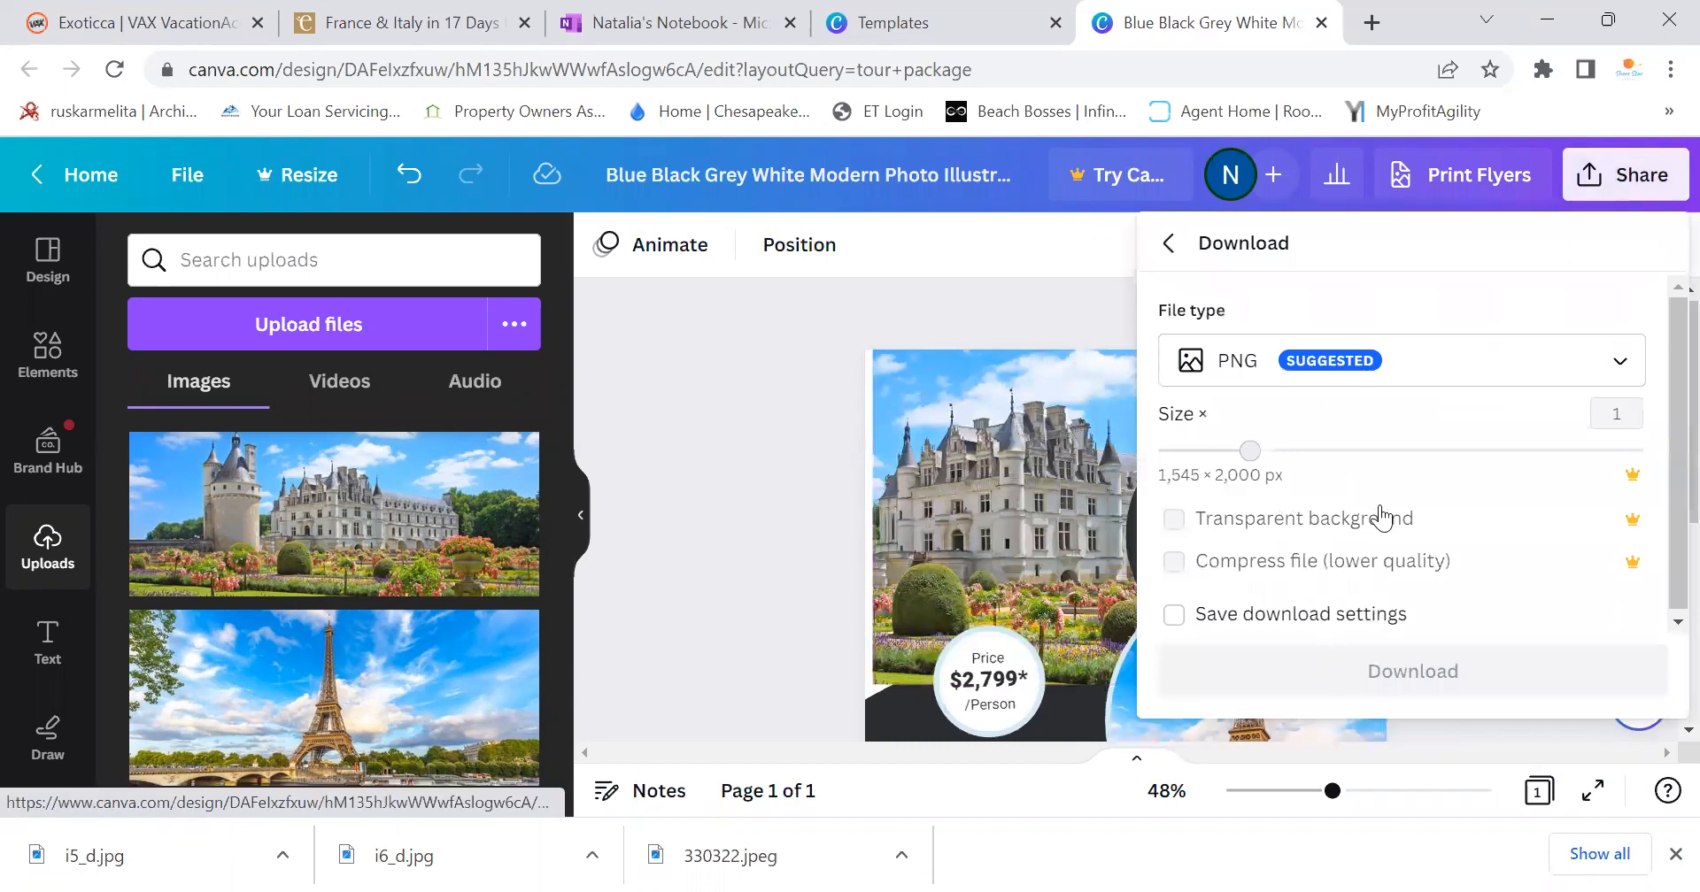
{"action": "left_click", "coordinate": [1387, 682]}
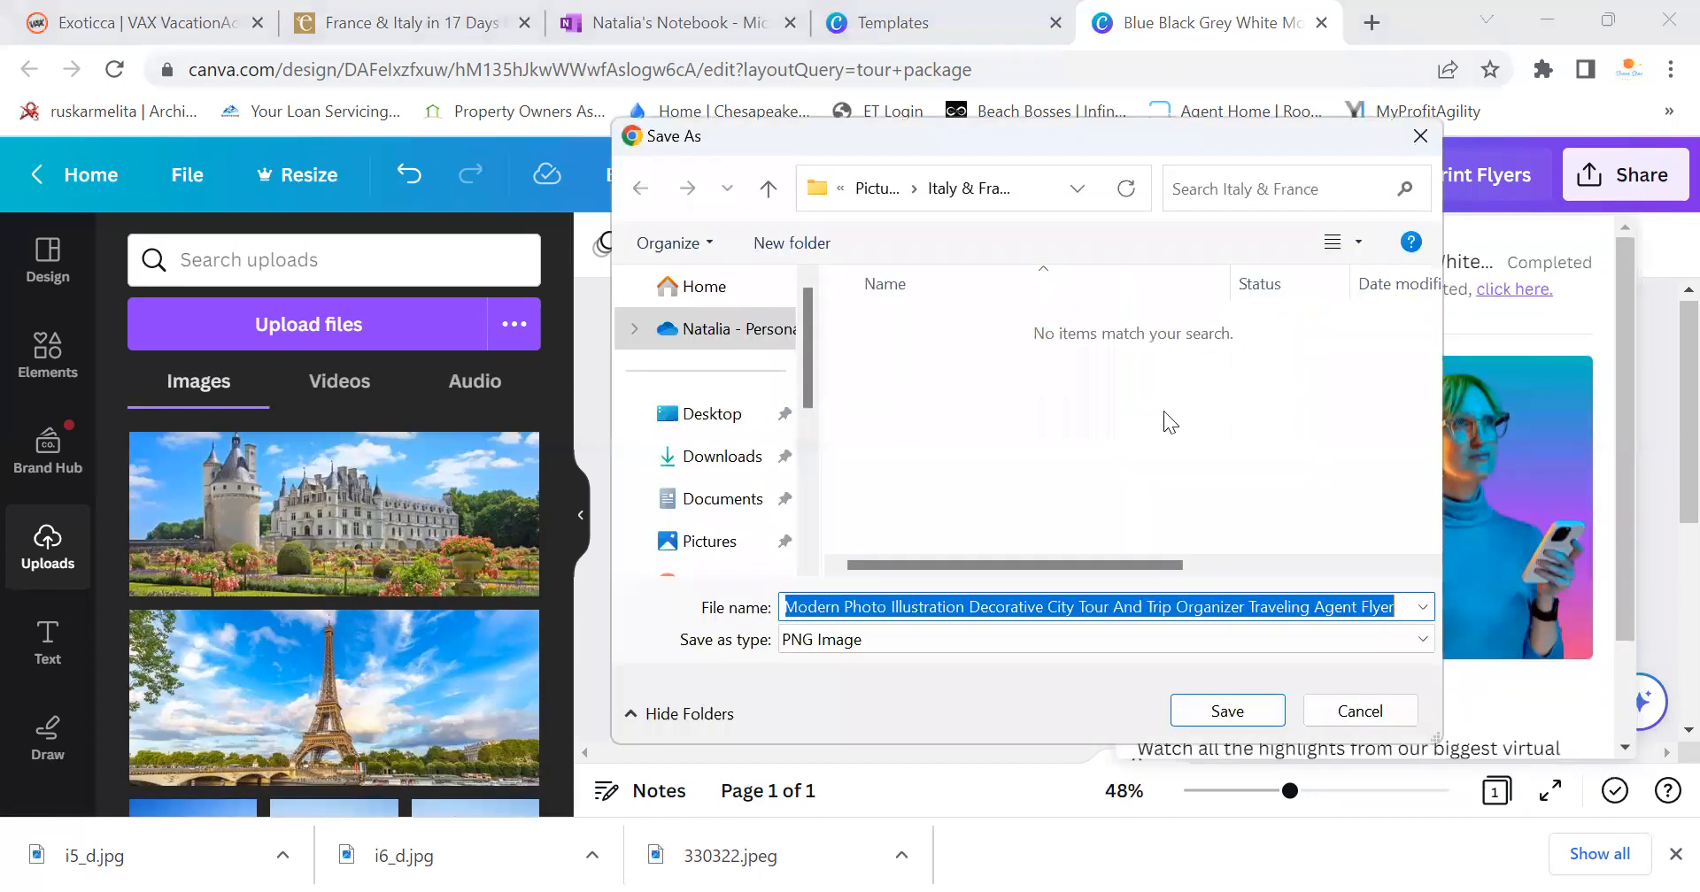
{"action": "left_click", "coordinate": [1231, 712]}
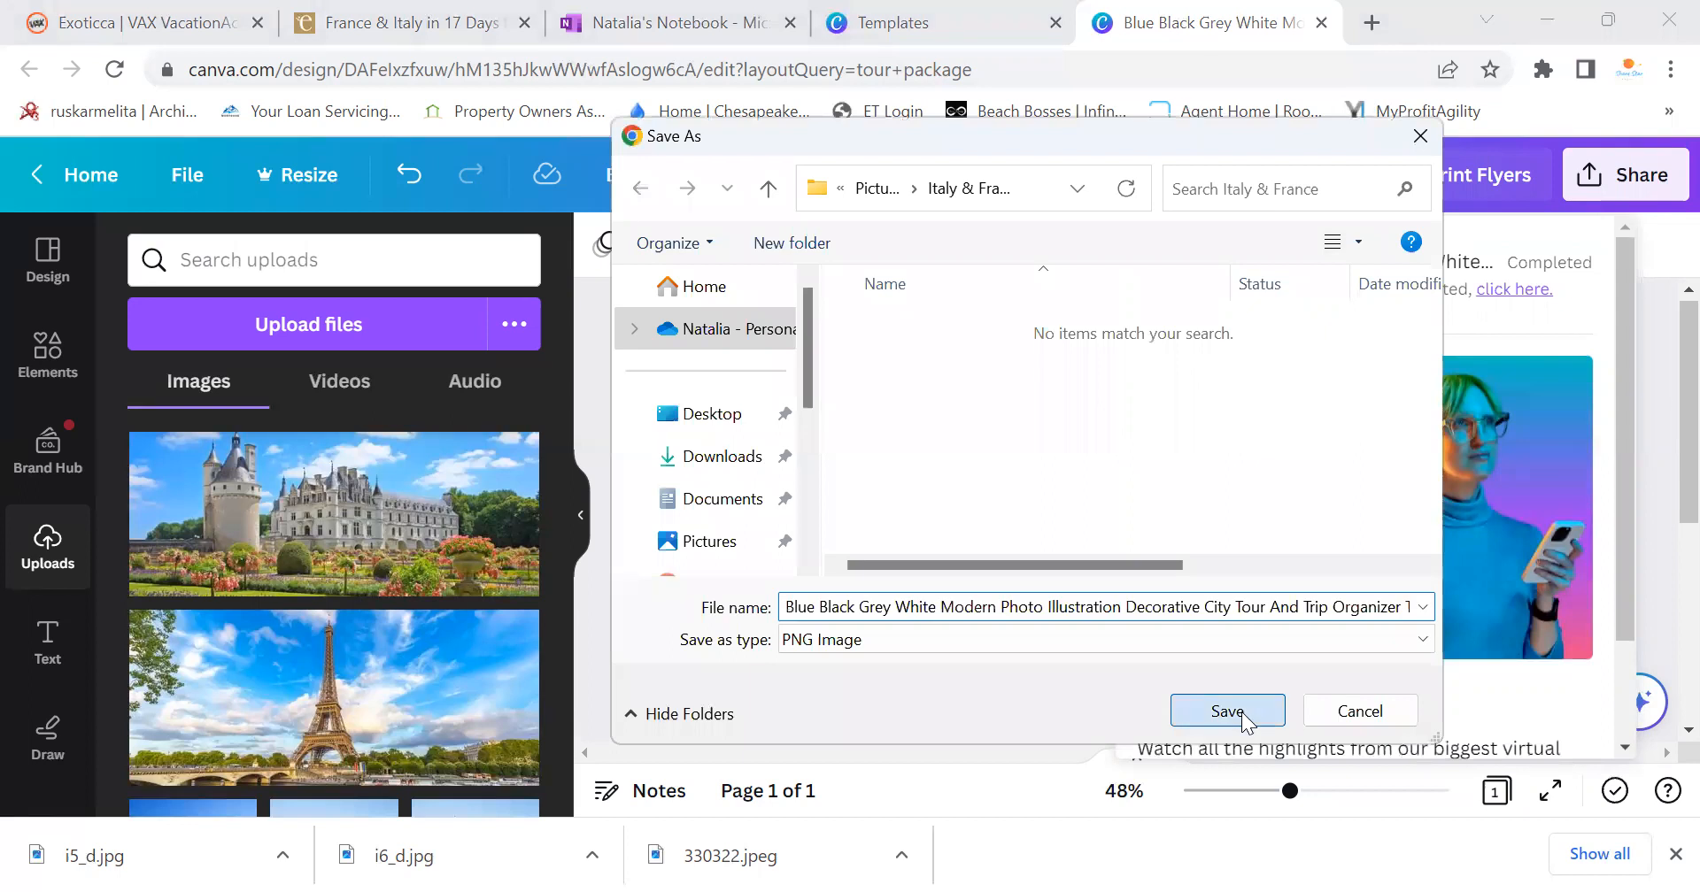
Load the Sociamonials dashboard in a new browser tab
{"action": "left_click", "coordinate": [1372, 23]}
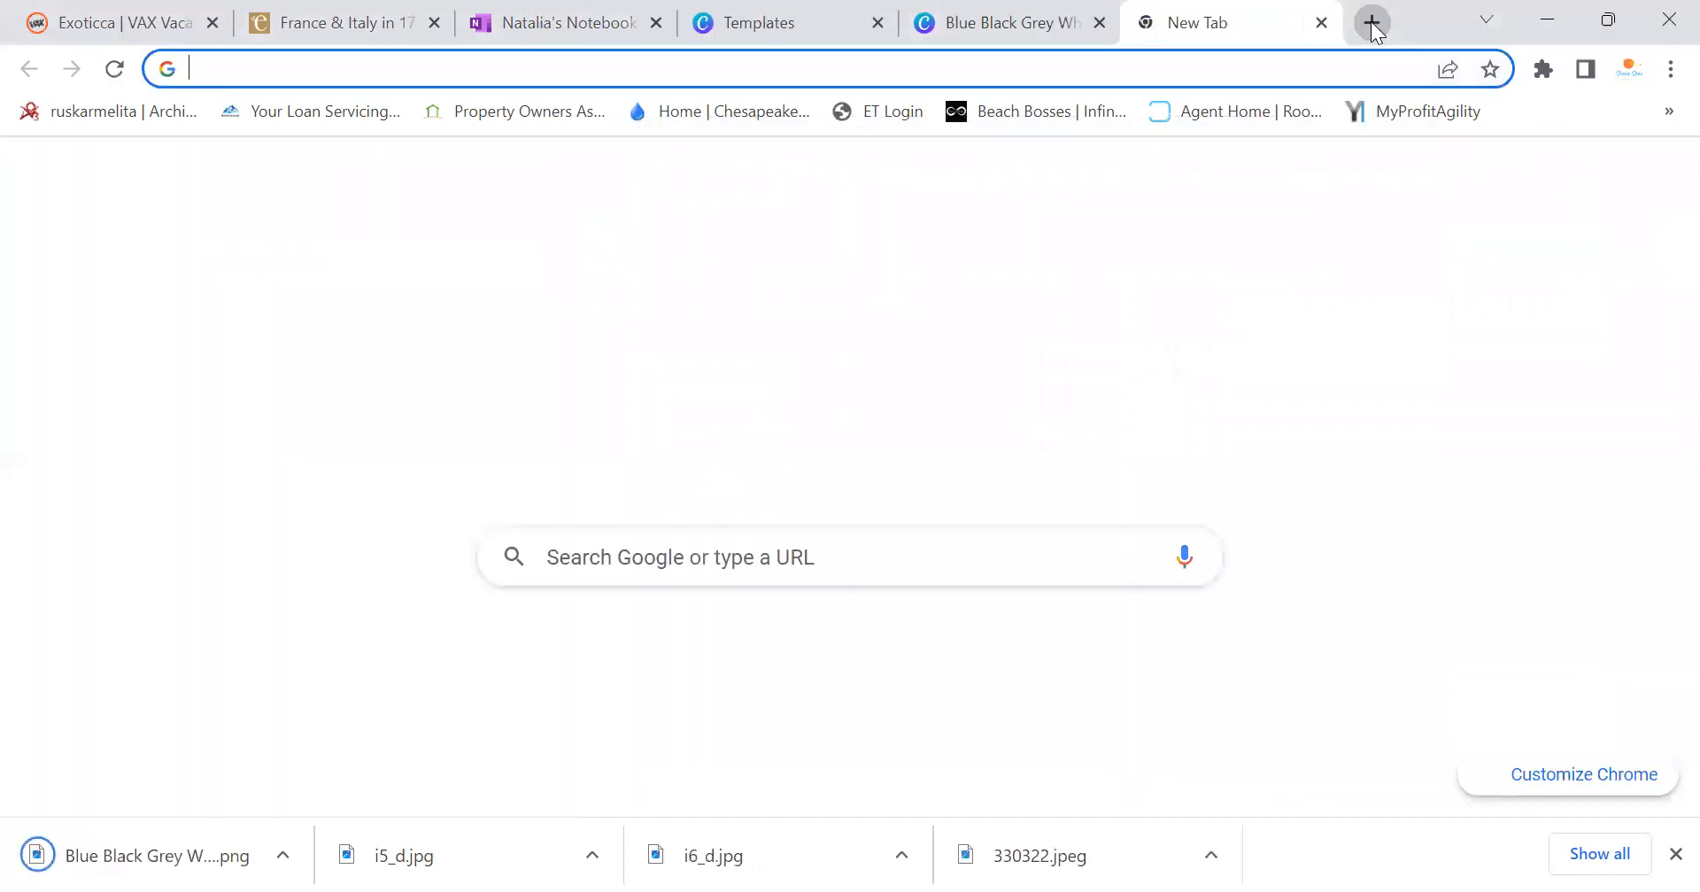
{"action": "type", "text": "soci"}
{"action": "key", "text": "Return"}
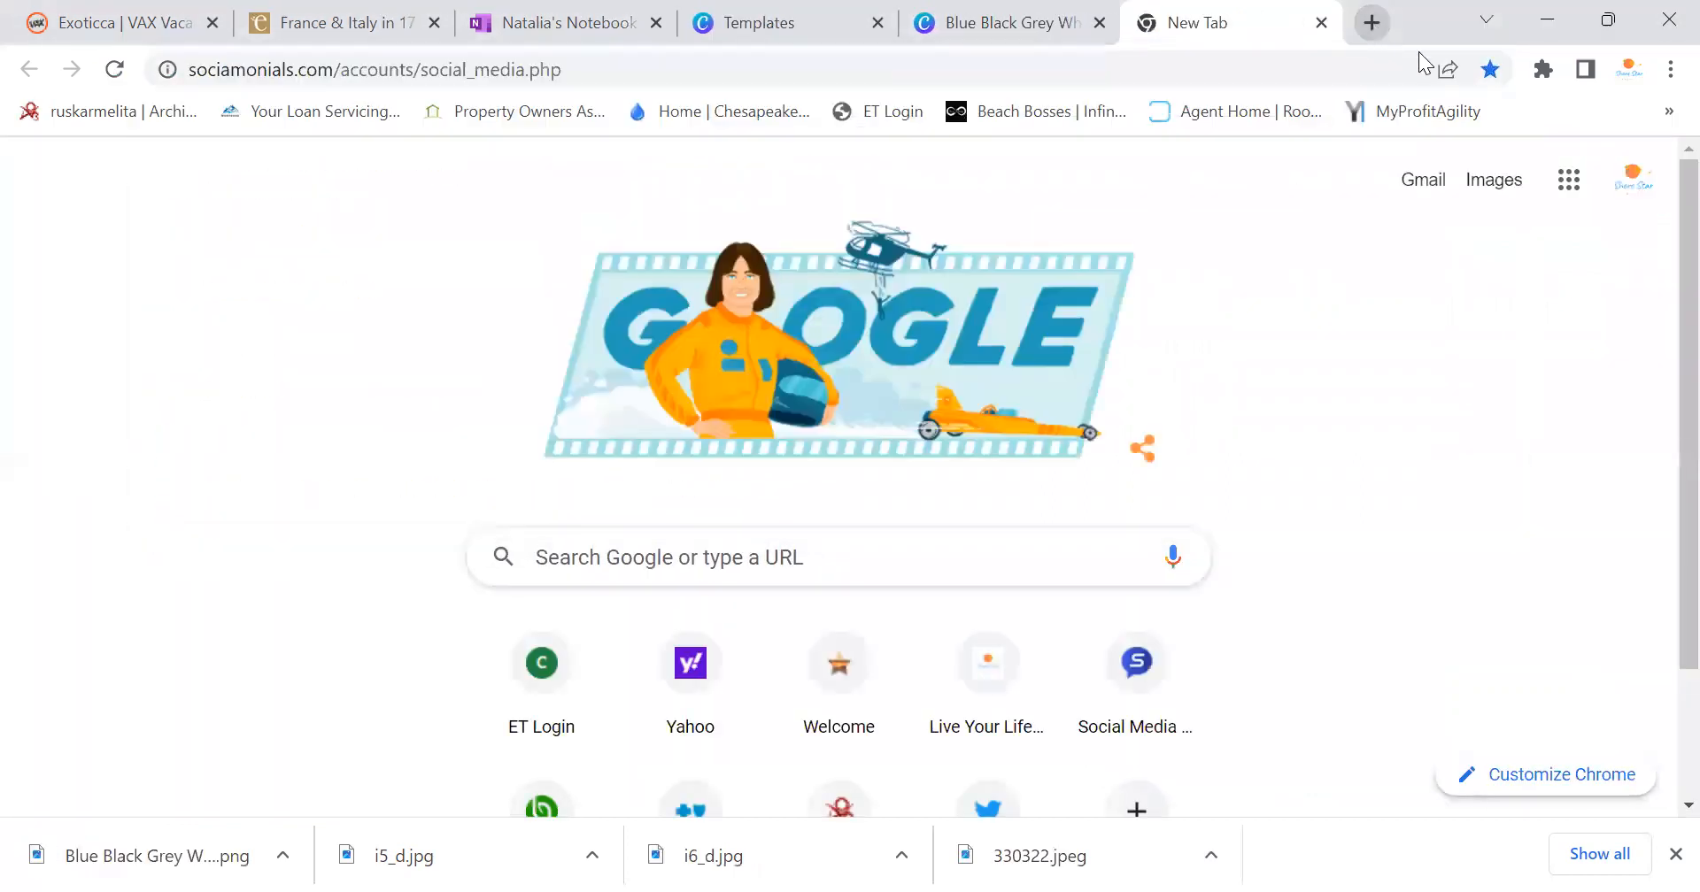
{"action": "left_click", "coordinate": [1672, 855]}
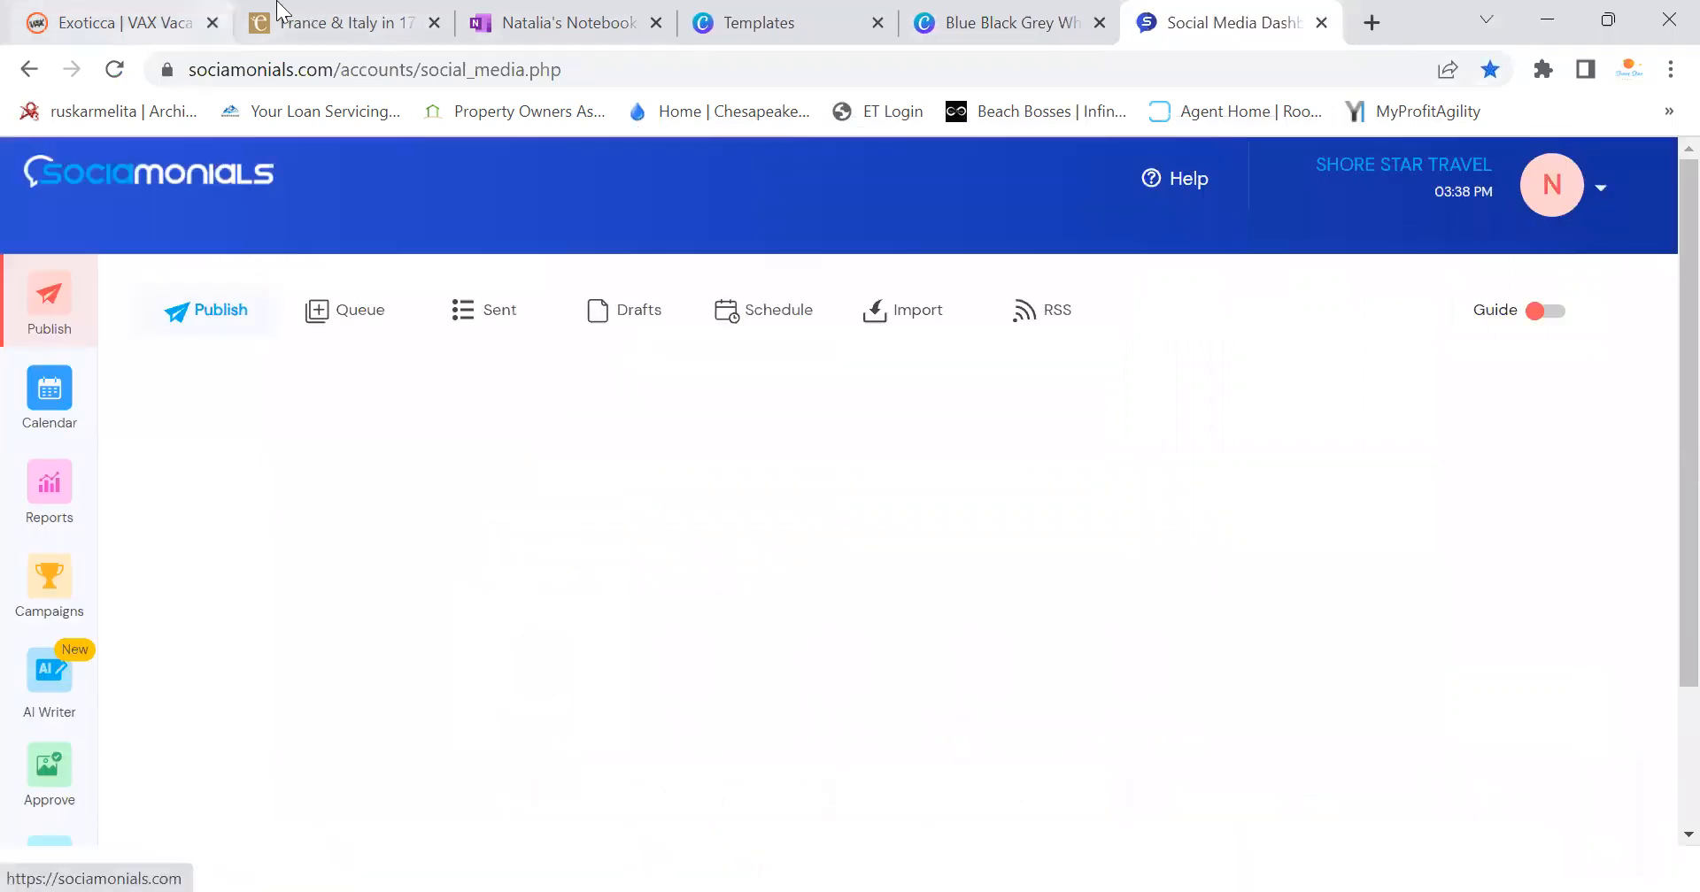
{"action": "key", "text": "ctrl+2"}
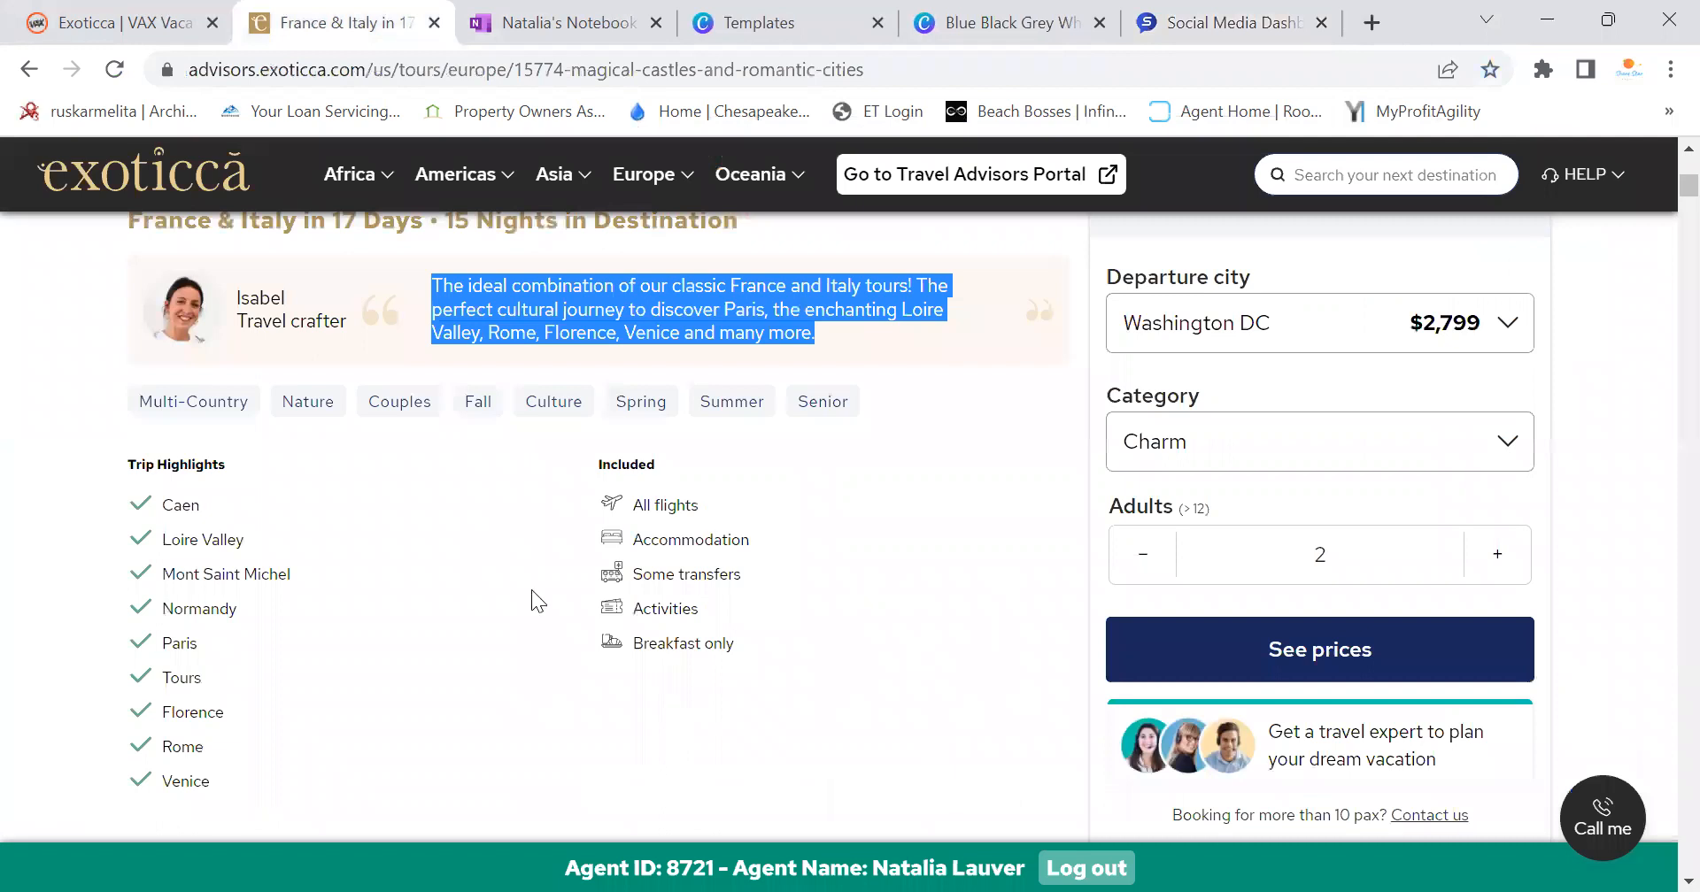
{"action": "scroll", "coordinate": [652, 513], "scroll_direction": "down", "scroll_amount": 5}
{"action": "scroll", "coordinate": [662, 513], "scroll_direction": "up", "scroll_amount": 8}
{"action": "scroll", "coordinate": [663, 516], "scroll_direction": "up", "scroll_amount": 3}
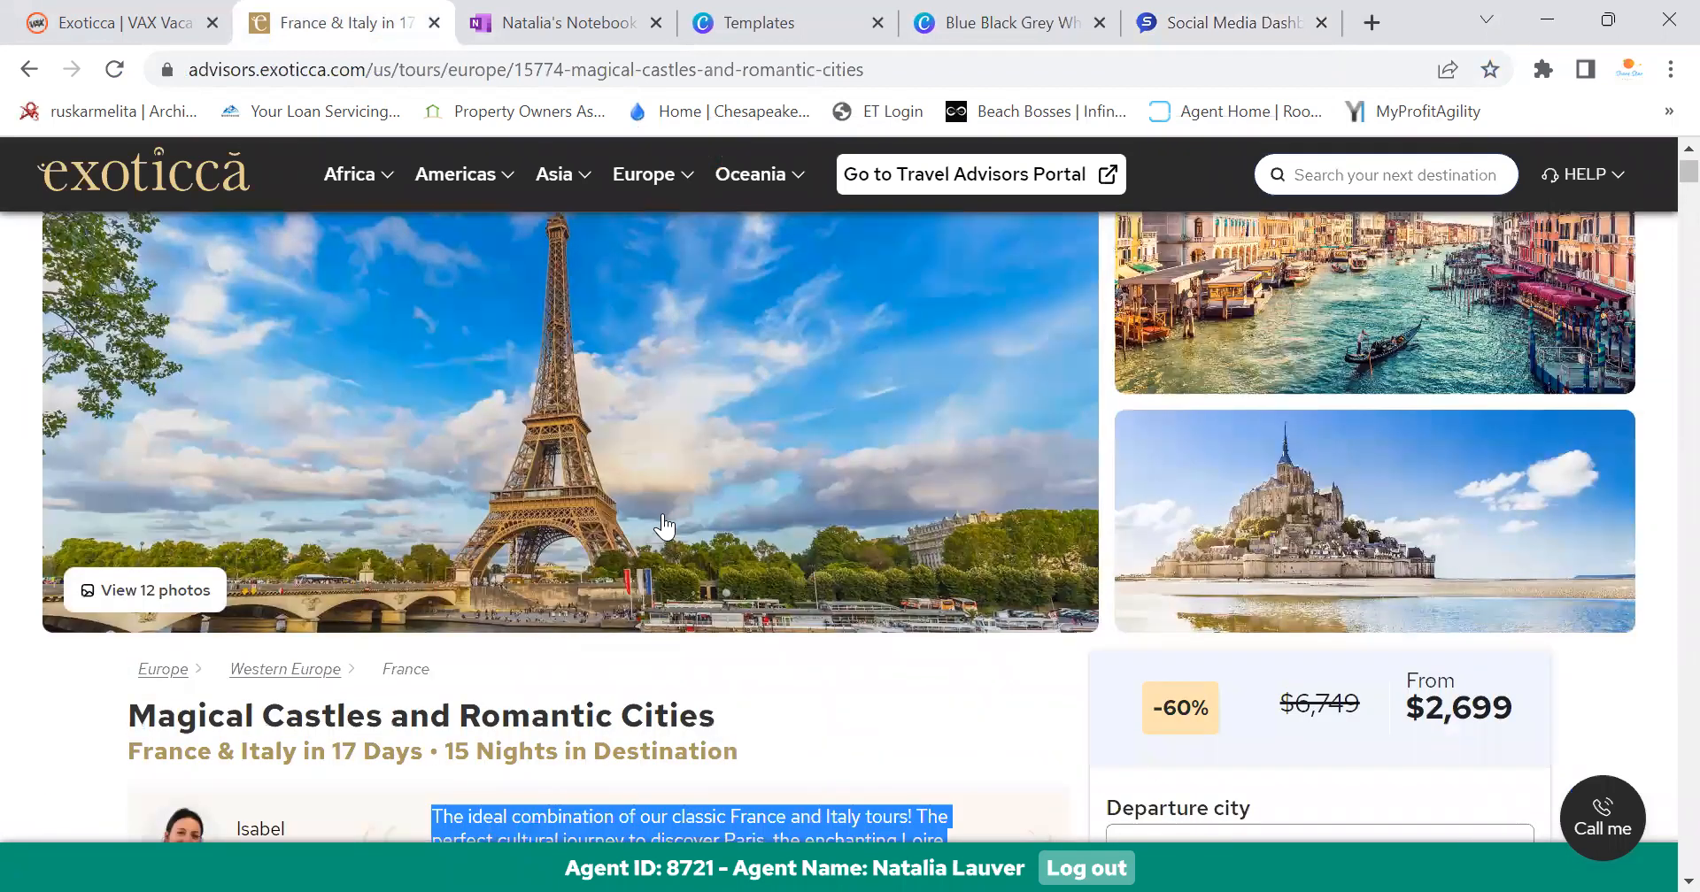
{"action": "scroll", "coordinate": [663, 516], "scroll_direction": "down", "scroll_amount": 5}
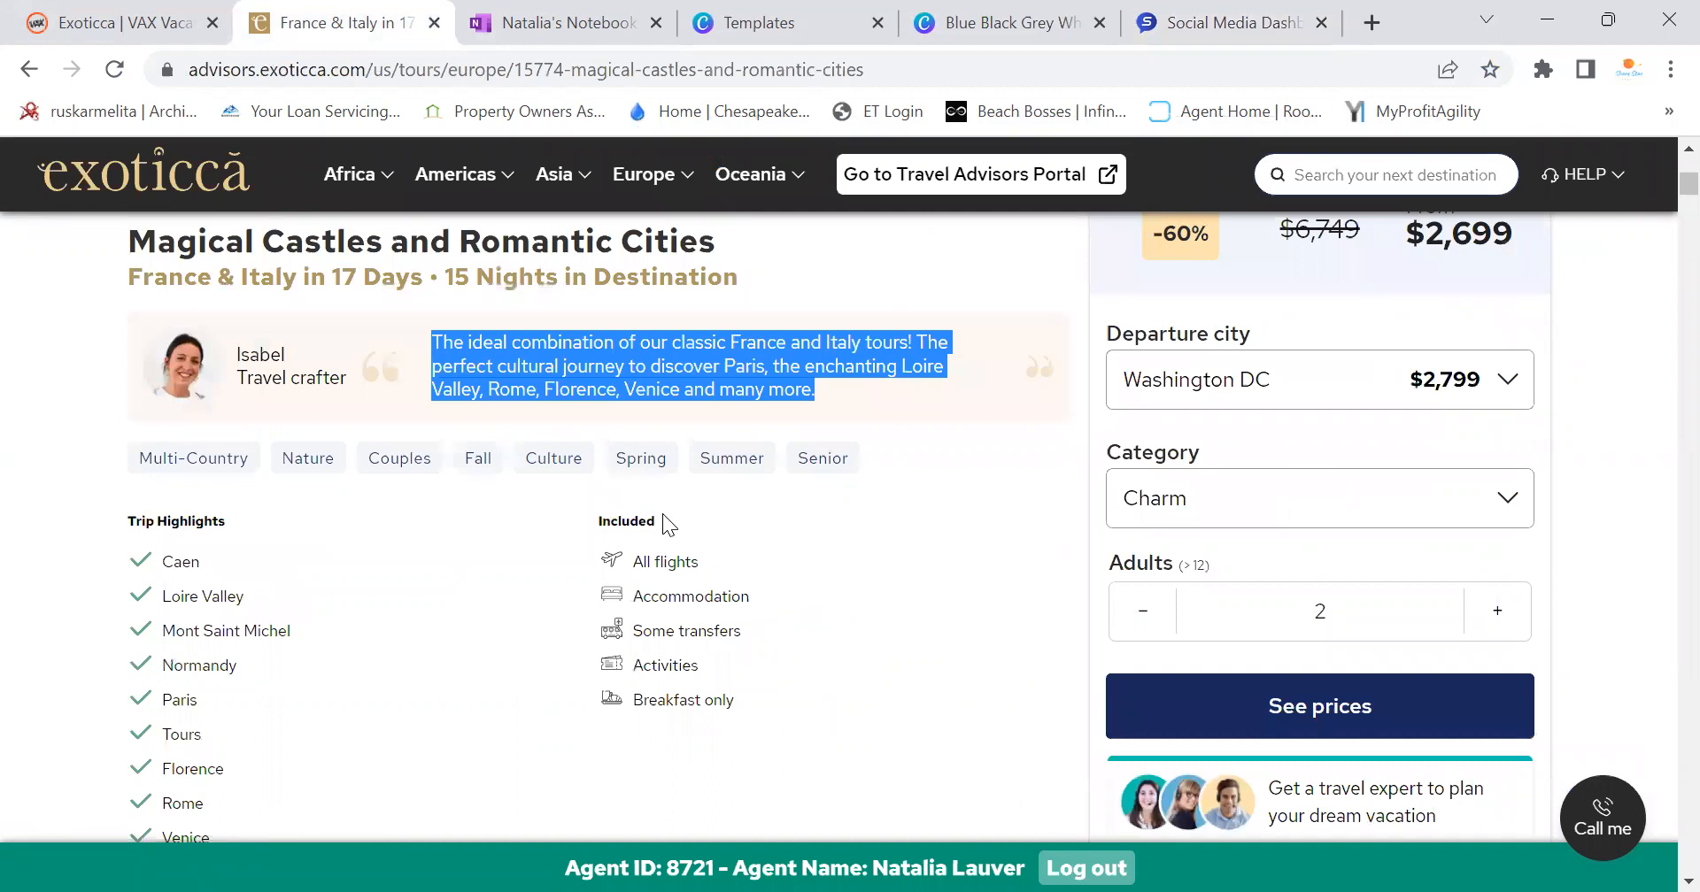
{"action": "scroll", "coordinate": [662, 513], "scroll_direction": "down", "scroll_amount": 15}
{"action": "scroll", "coordinate": [663, 531], "scroll_direction": "up", "scroll_amount": 20}
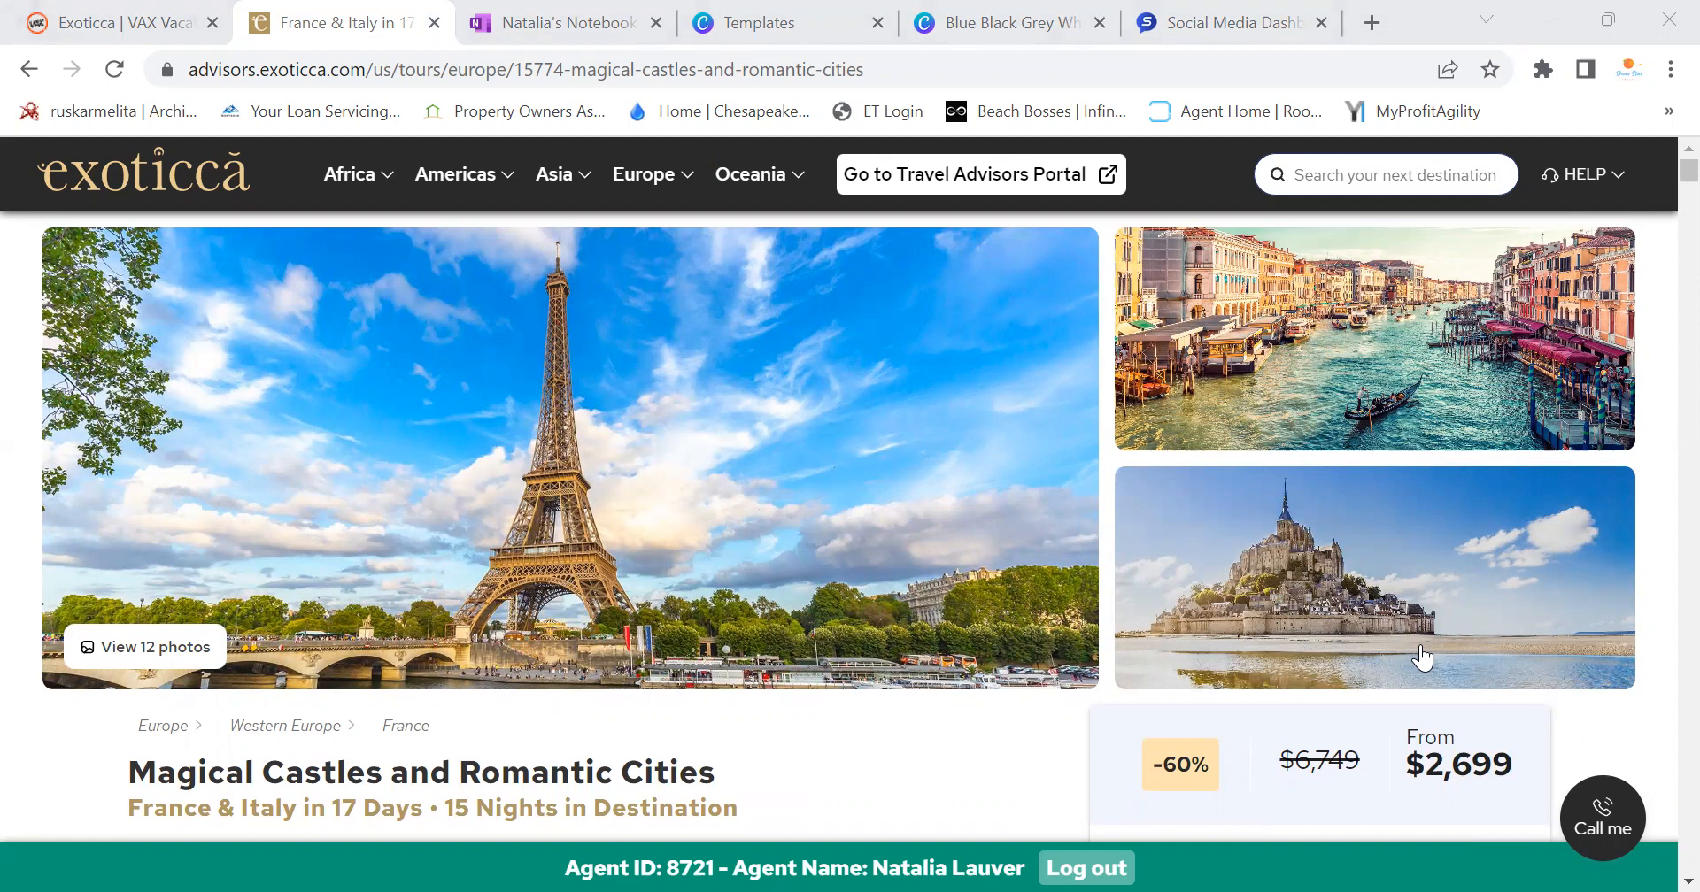
{"action": "scroll", "coordinate": [1399, 638], "scroll_direction": "down", "scroll_amount": 3}
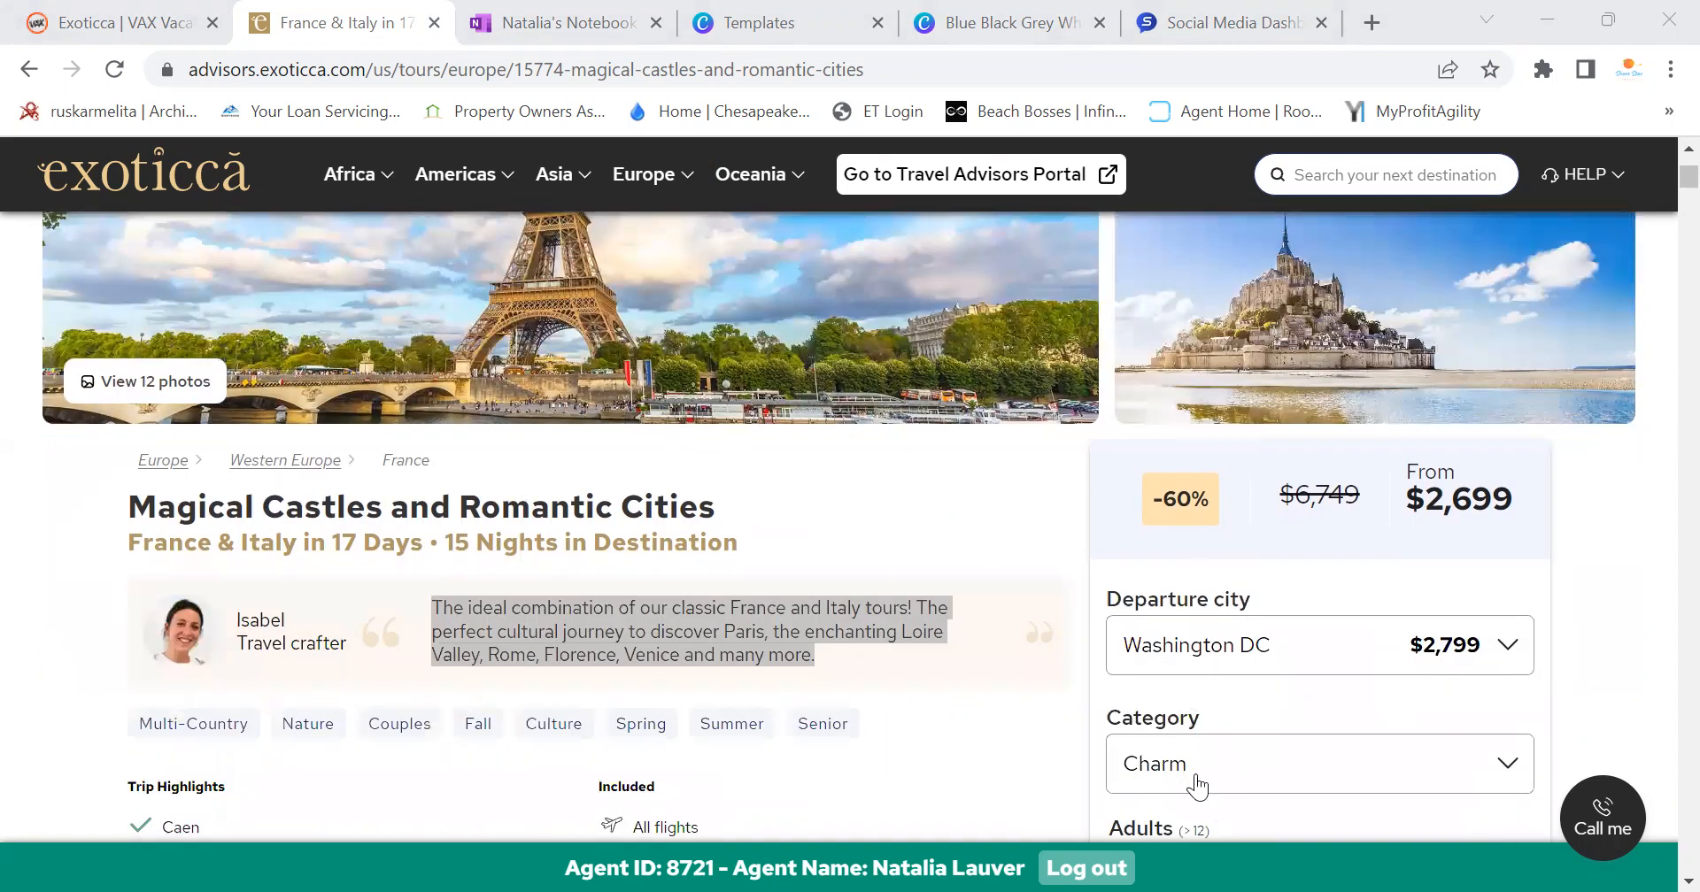
{"action": "scroll", "coordinate": [1197, 784], "scroll_direction": "down", "scroll_amount": 3}
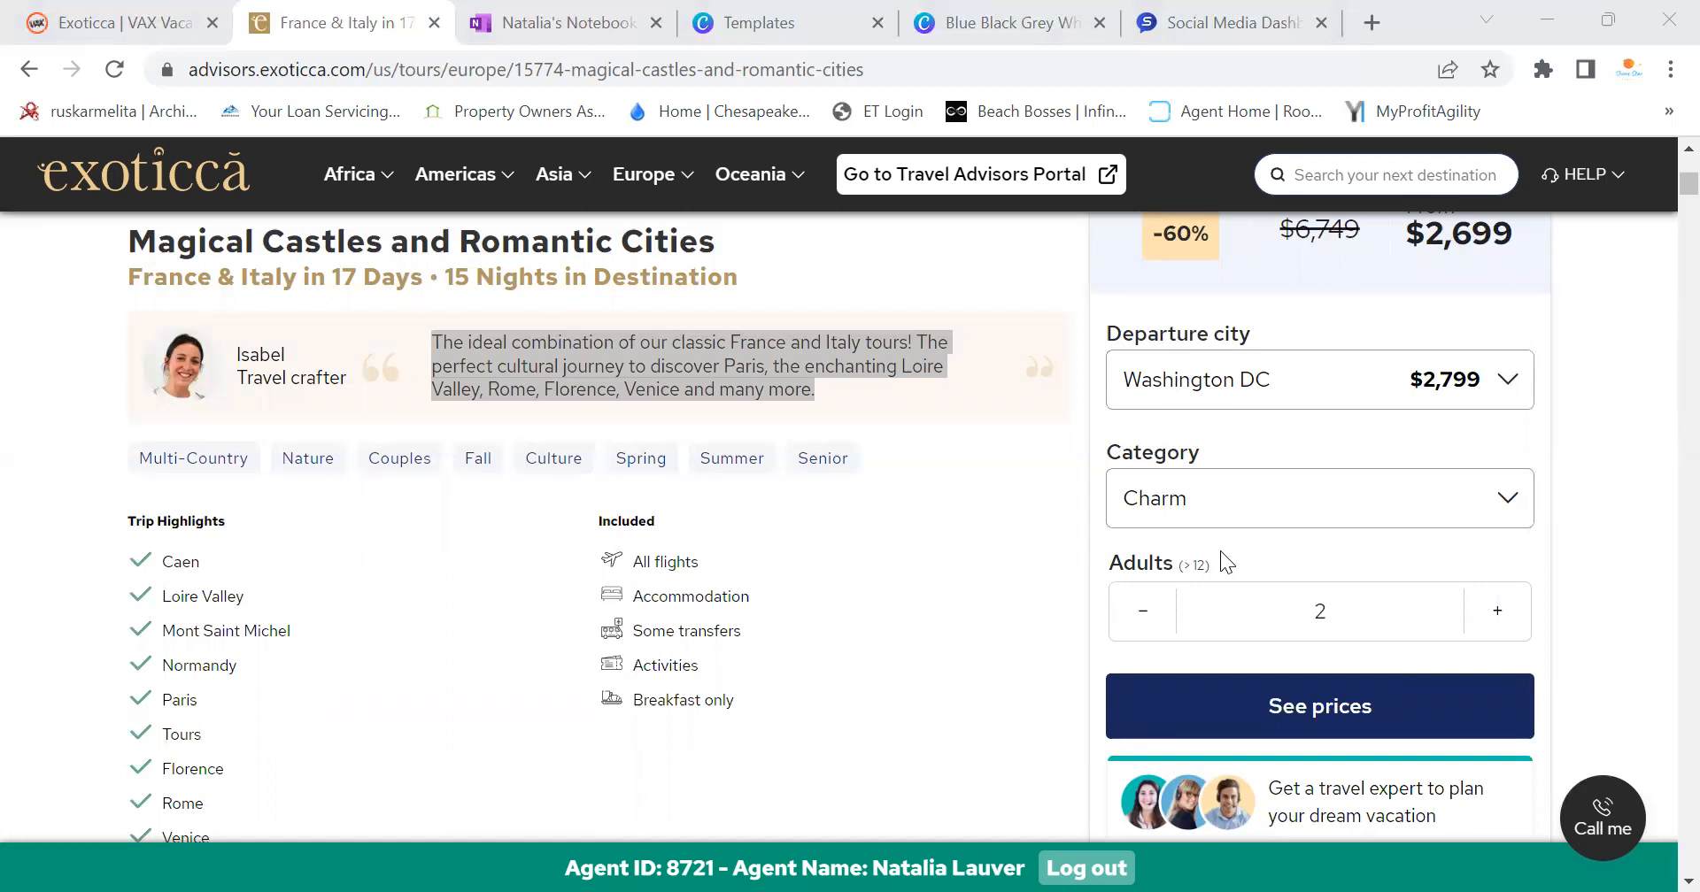
Open the tour's priced departure calendar and browse December back to August 2023
{"action": "left_click", "coordinate": [1409, 710]}
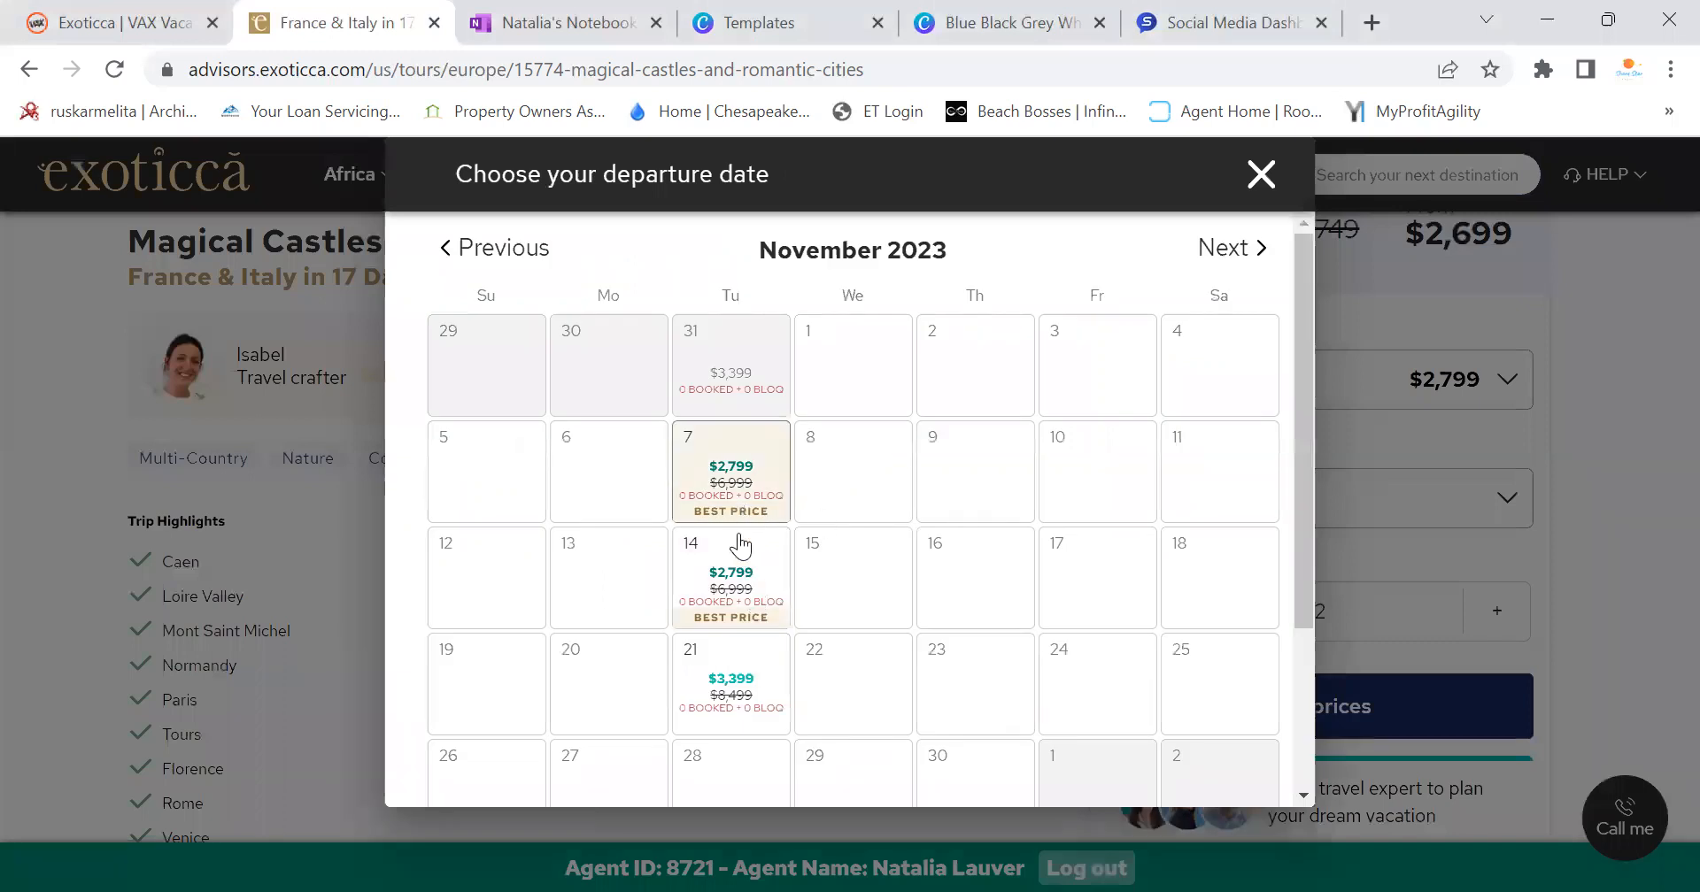
{"action": "left_click", "coordinate": [1246, 256]}
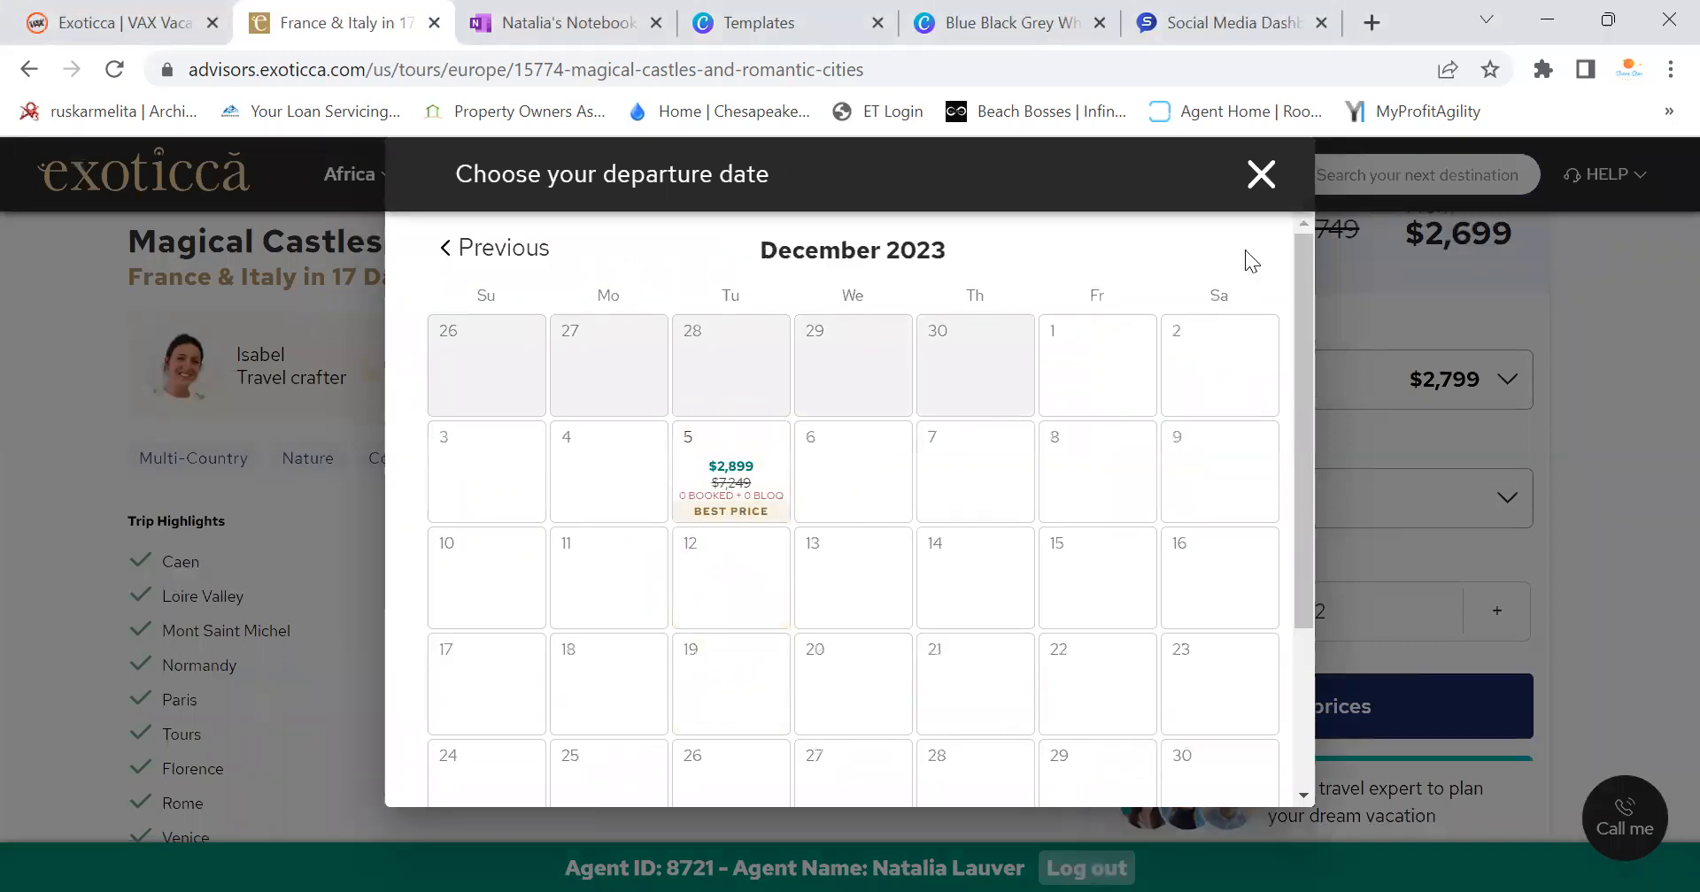
{"action": "left_click", "coordinate": [461, 266]}
{"action": "left_click", "coordinate": [461, 266]}
{"action": "left_click", "coordinate": [461, 266]}
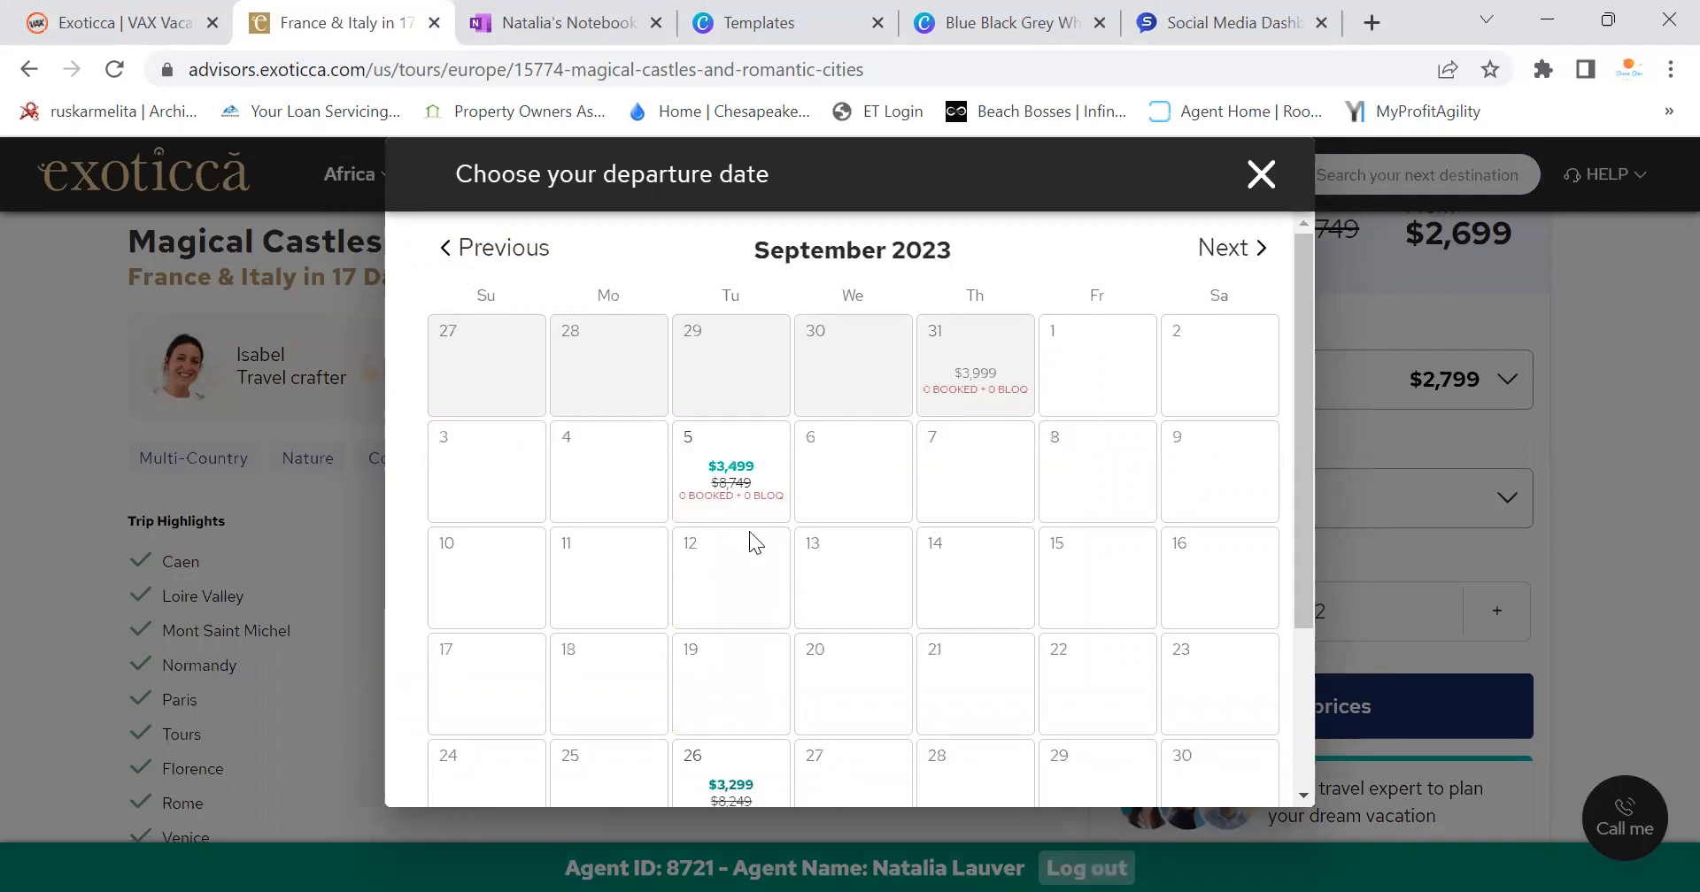
{"action": "left_click", "coordinate": [1235, 259]}
{"action": "left_click", "coordinate": [1235, 258]}
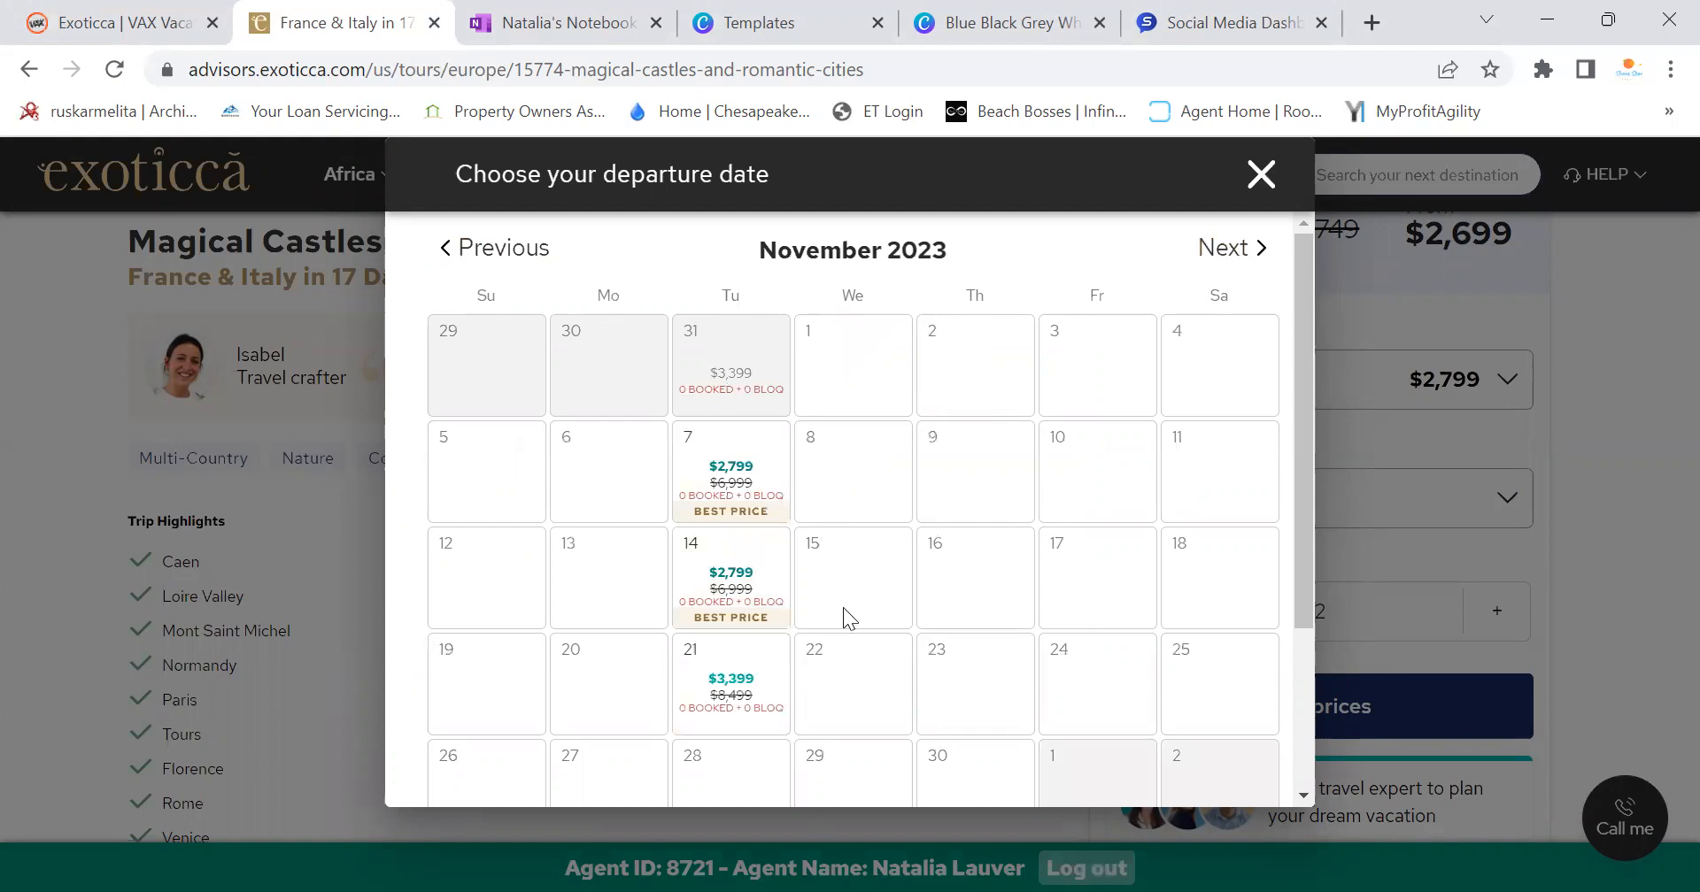
{"action": "left_click", "coordinate": [479, 268]}
{"action": "left_click", "coordinate": [479, 269]}
{"action": "left_click", "coordinate": [479, 269]}
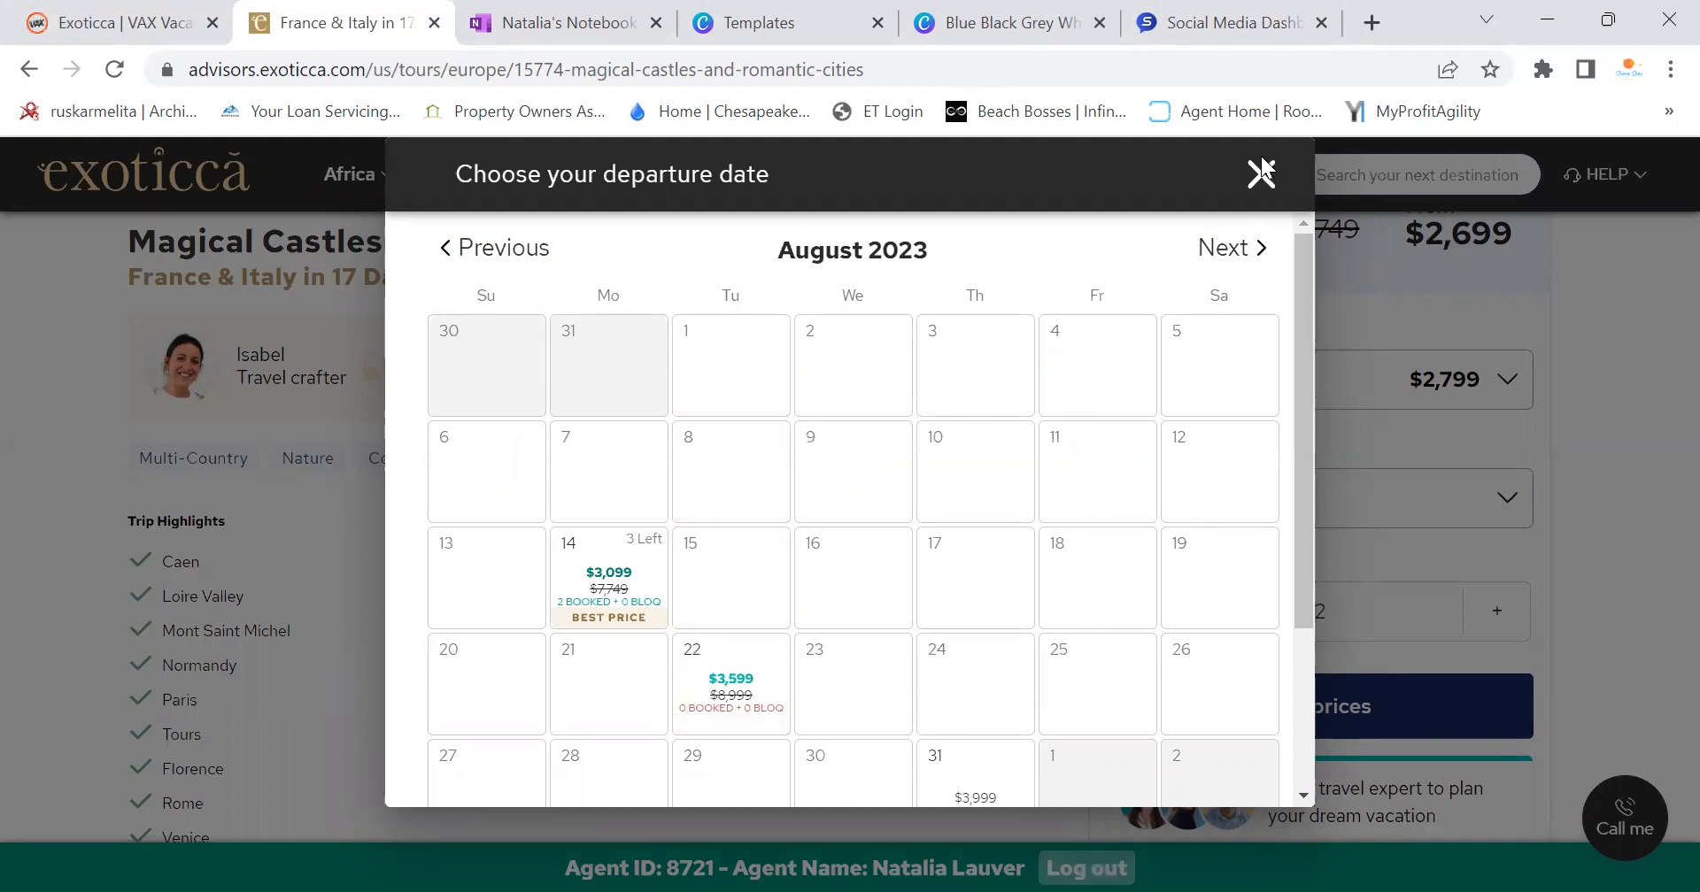
Close the departure calendar and scroll the trip page showing from $2,699 for 2 adults
{"action": "left_click", "coordinate": [1459, 437]}
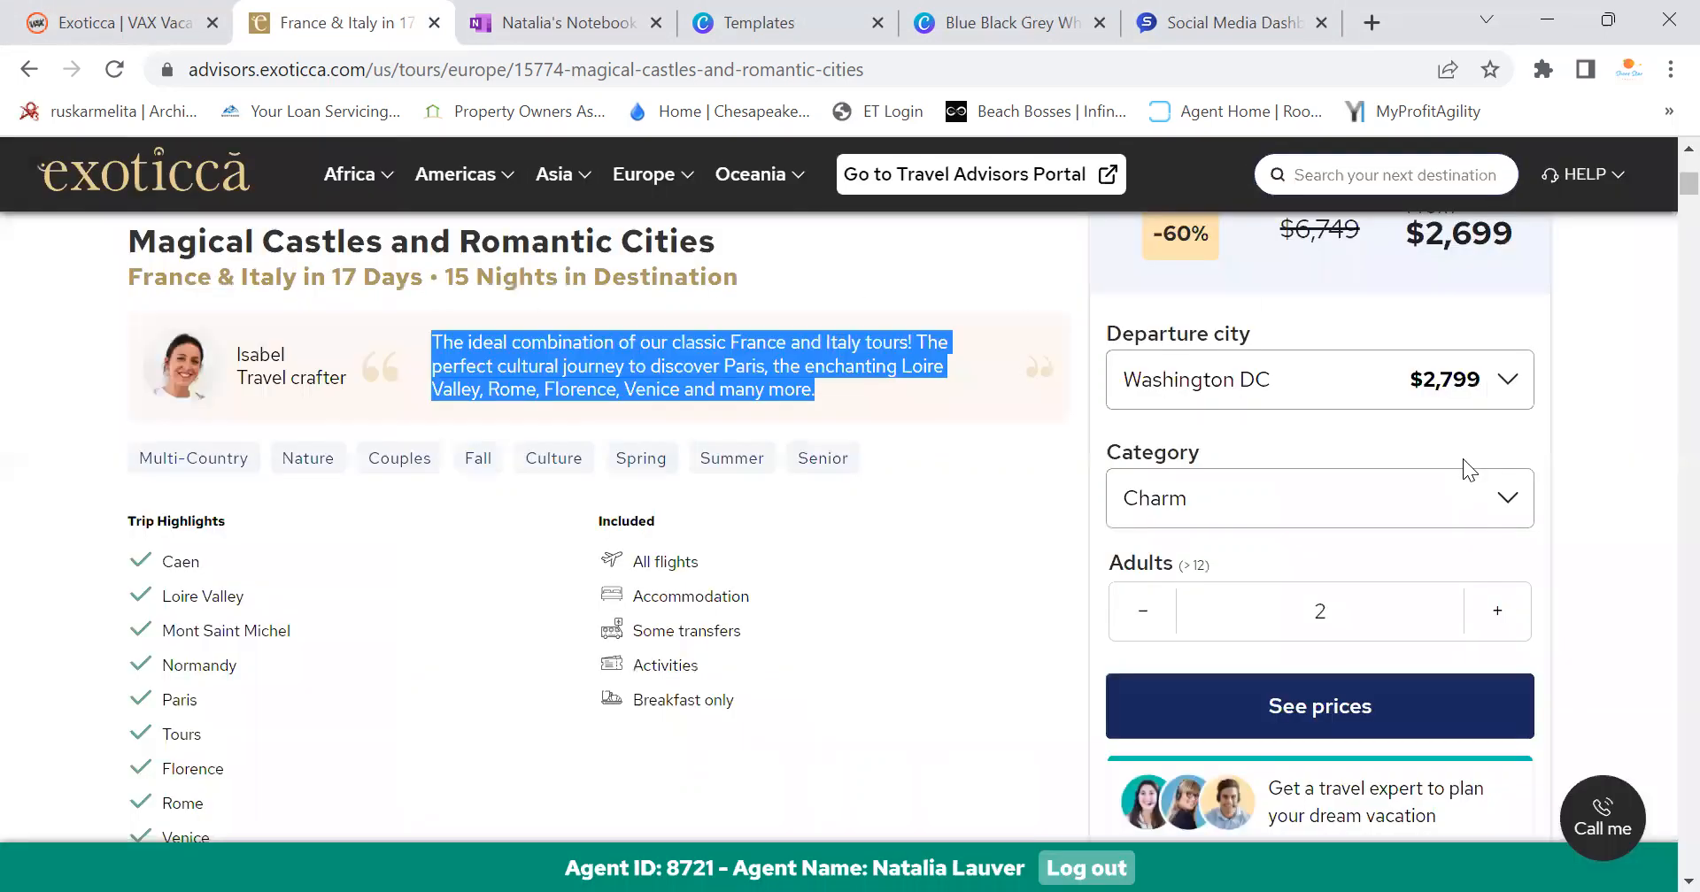
{"action": "scroll", "coordinate": [1470, 505], "scroll_direction": "up", "scroll_amount": 5}
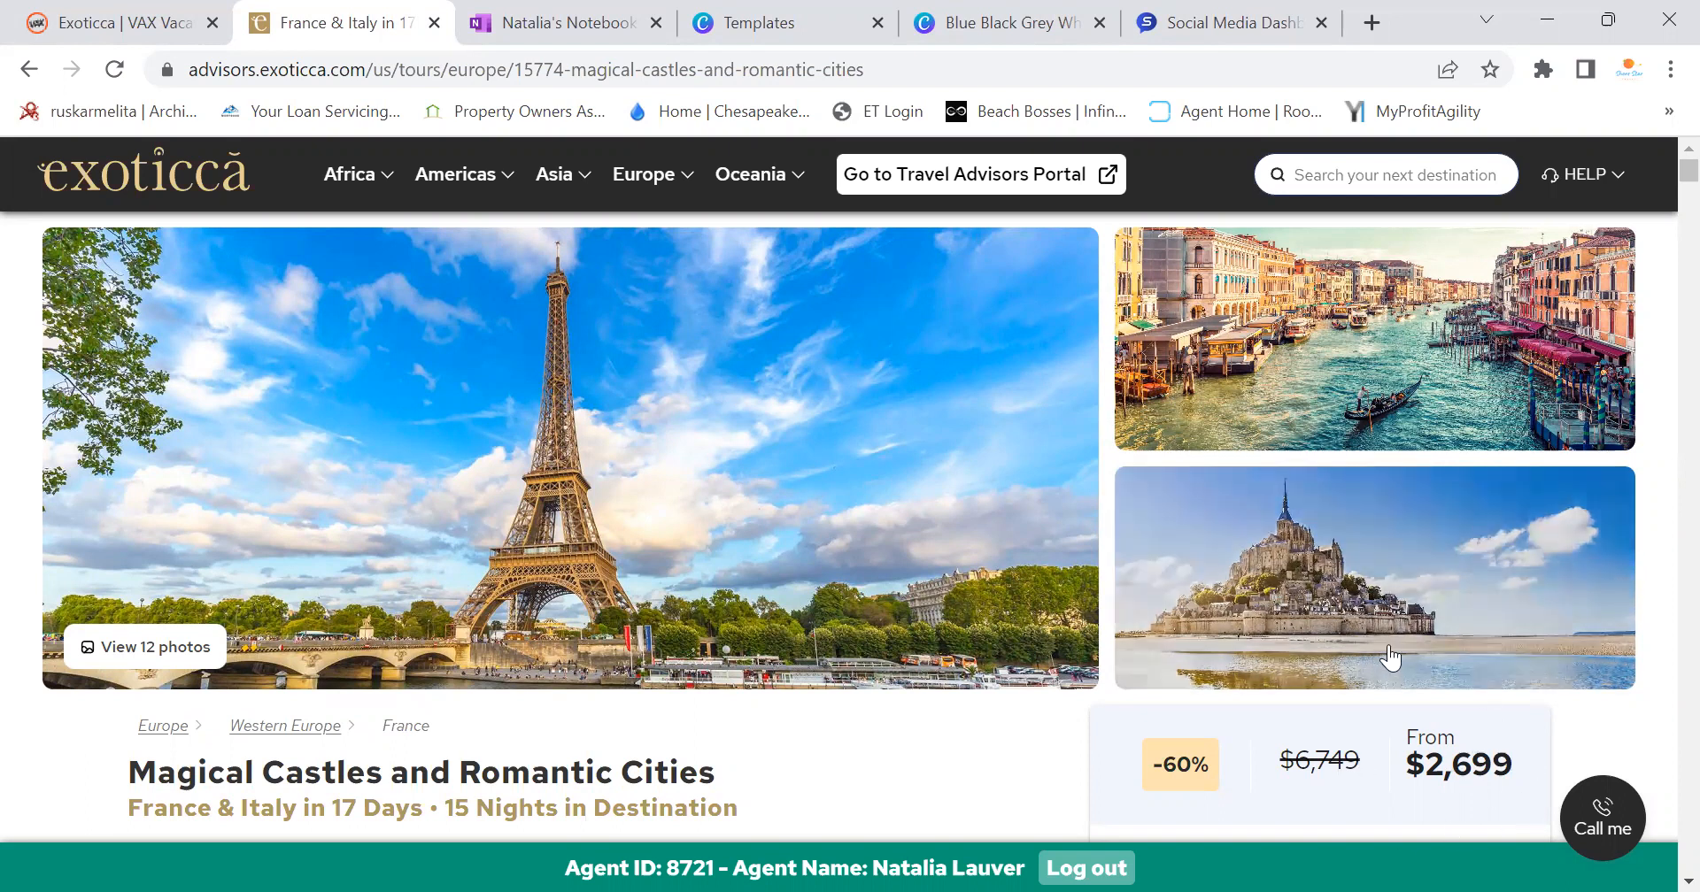
{"action": "scroll", "coordinate": [1390, 657], "scroll_direction": "down", "scroll_amount": 10}
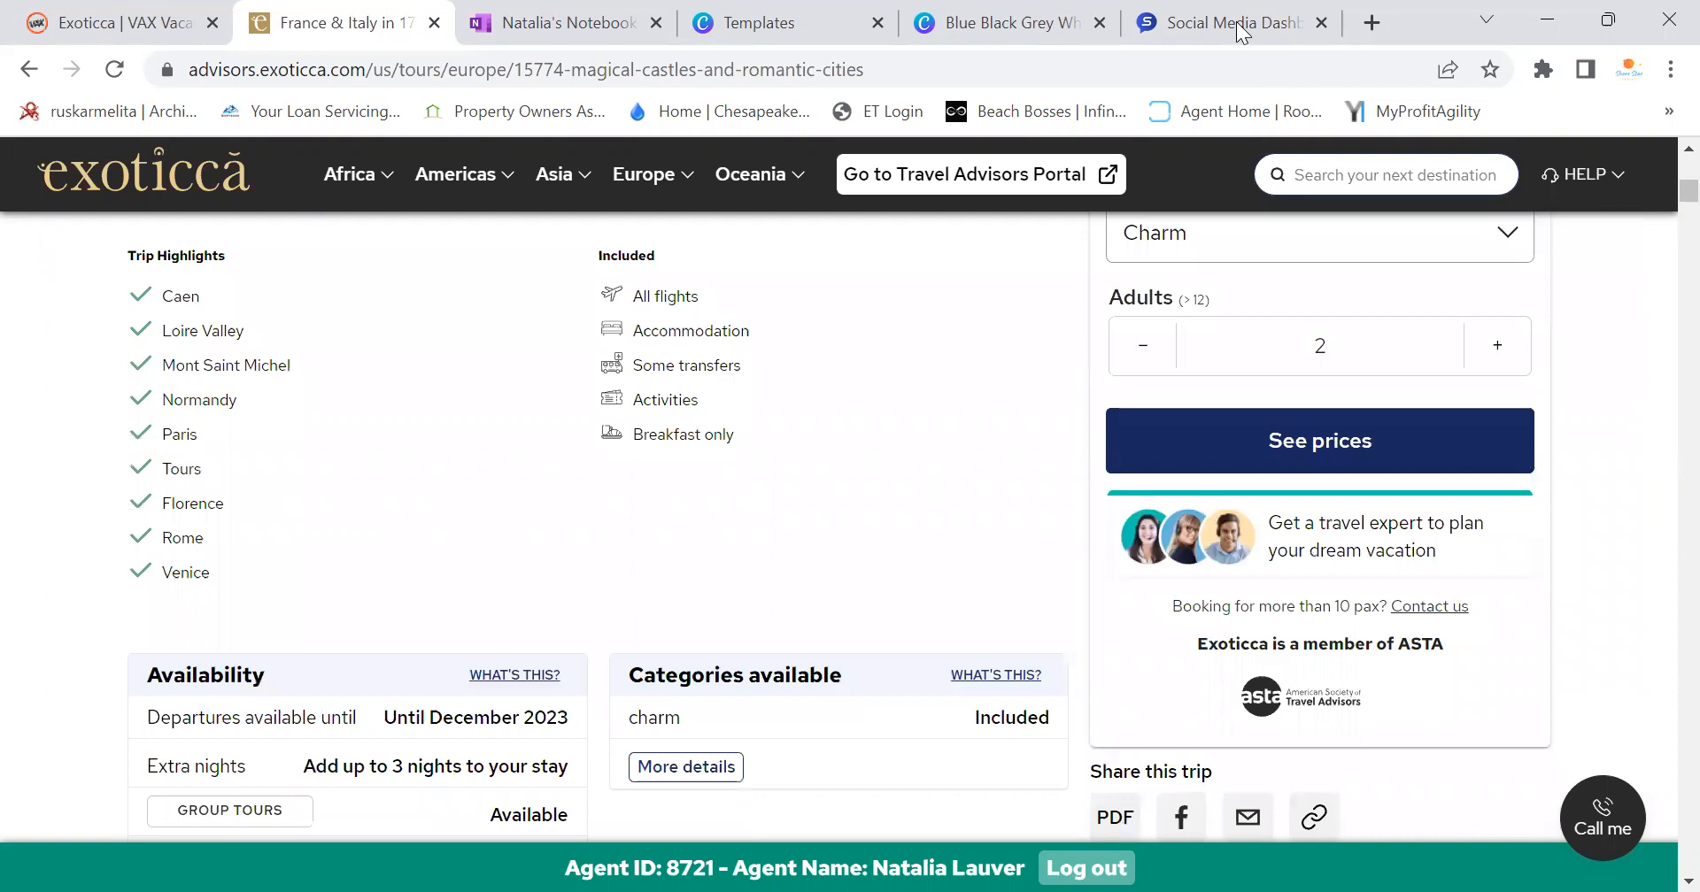
Select the 17 Days France & Italy tour write-up in the OneNote notebook
{"action": "left_click", "coordinate": [598, 27]}
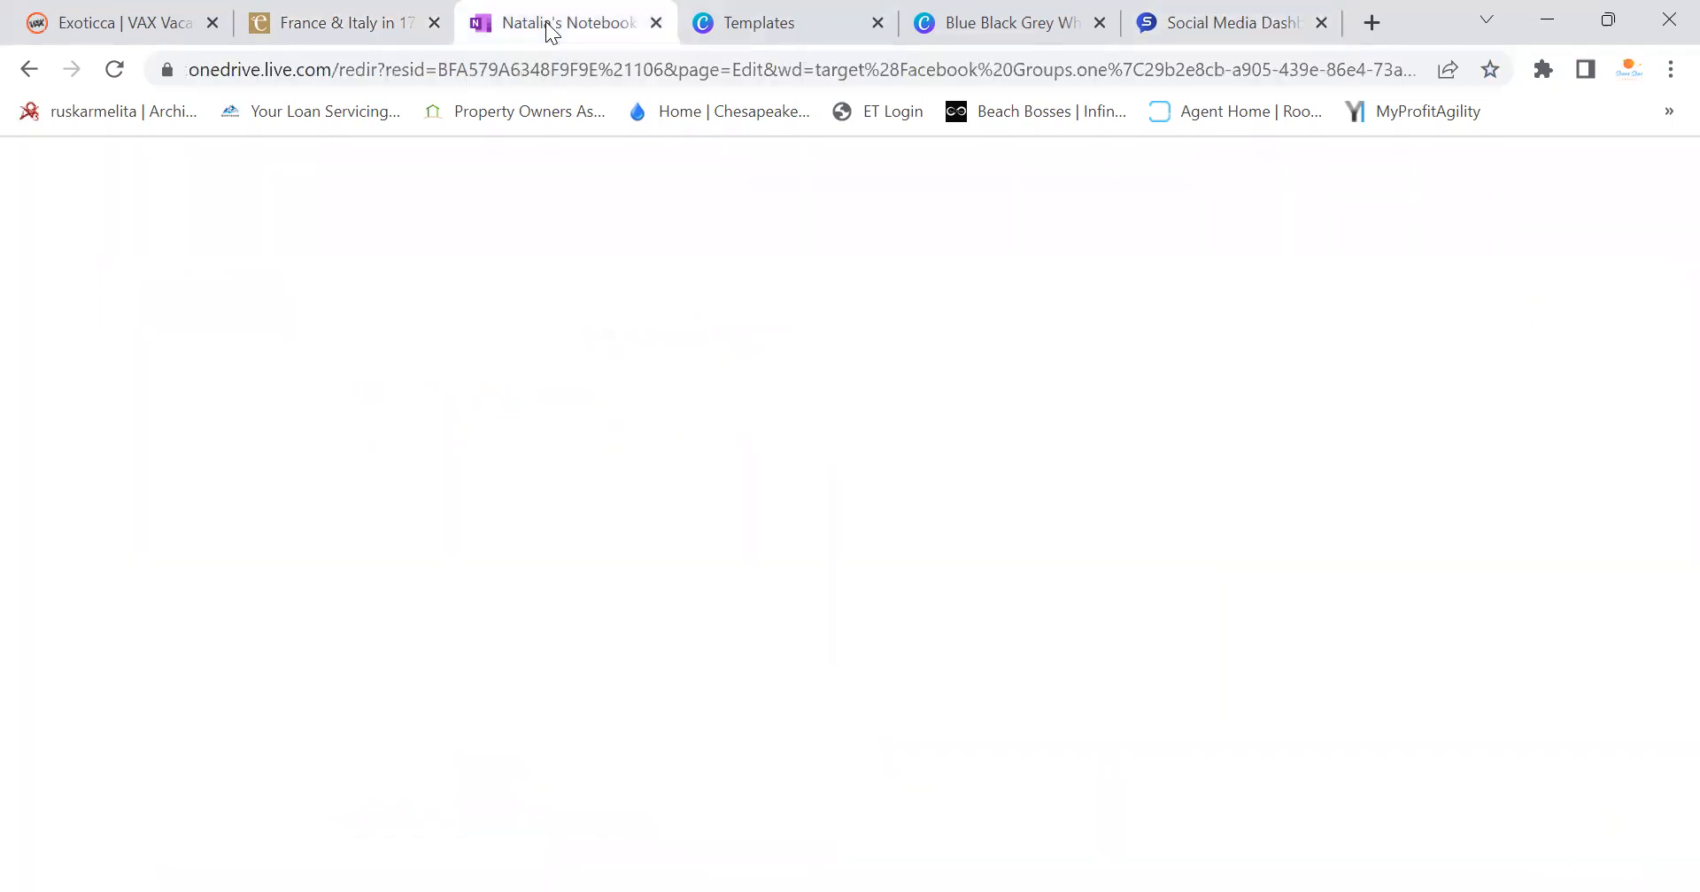
{"action": "left_click_drag", "start_coordinate": [626, 463], "coordinate": [597, 524]}
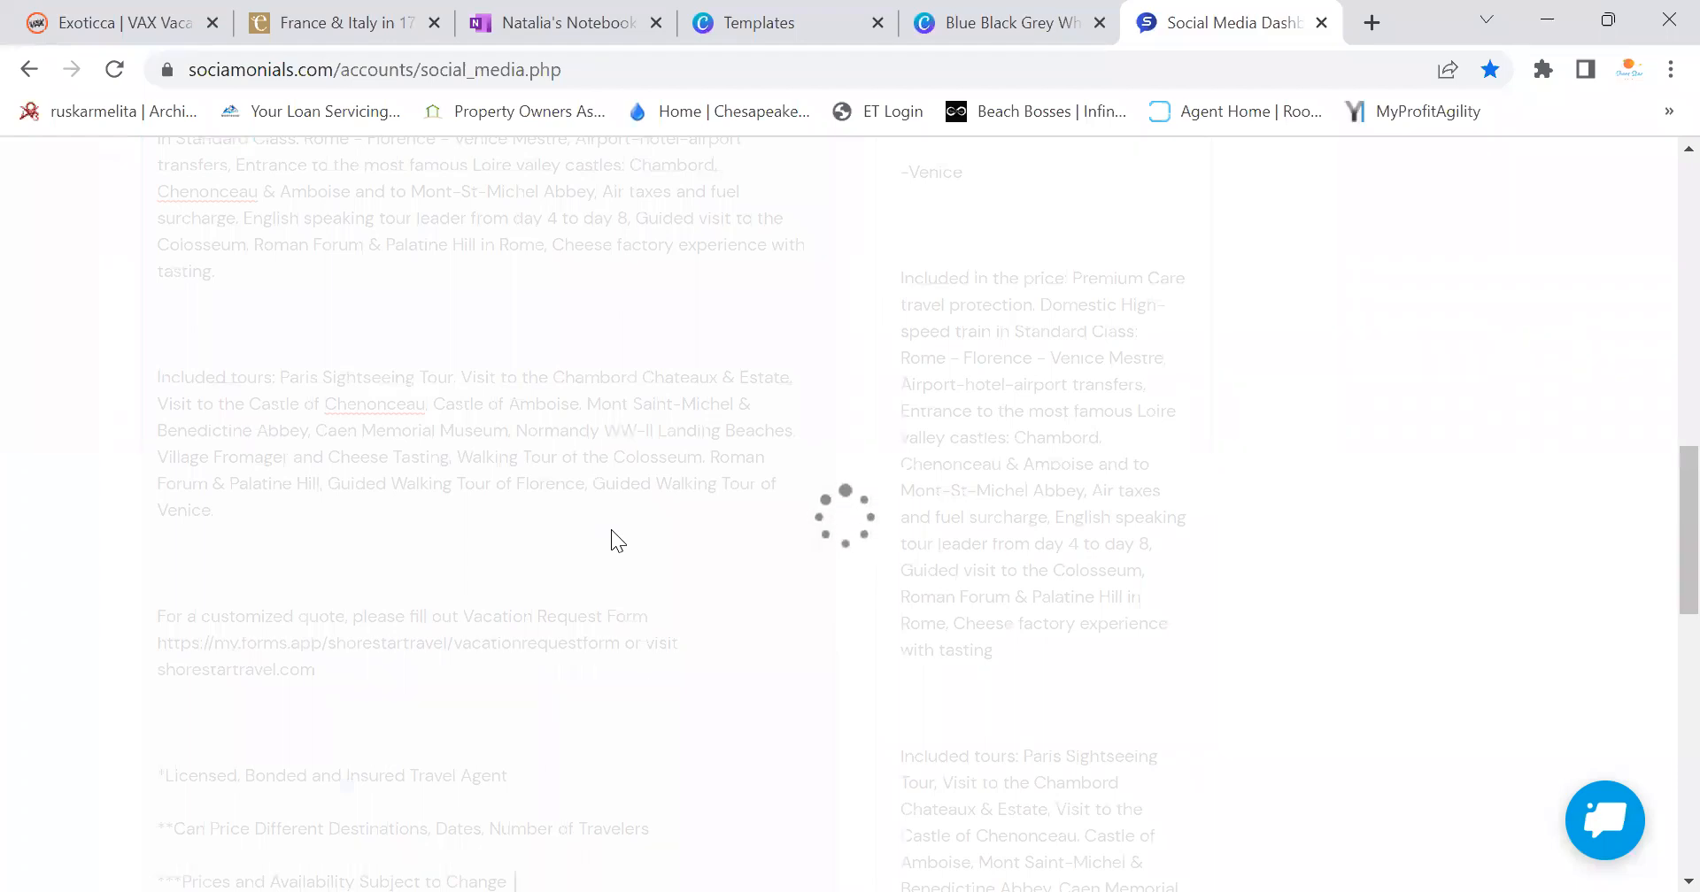
{"action": "scroll", "coordinate": [611, 529], "scroll_direction": "up", "scroll_amount": 6}
{"action": "scroll", "coordinate": [613, 530], "scroll_direction": "up", "scroll_amount": 8}
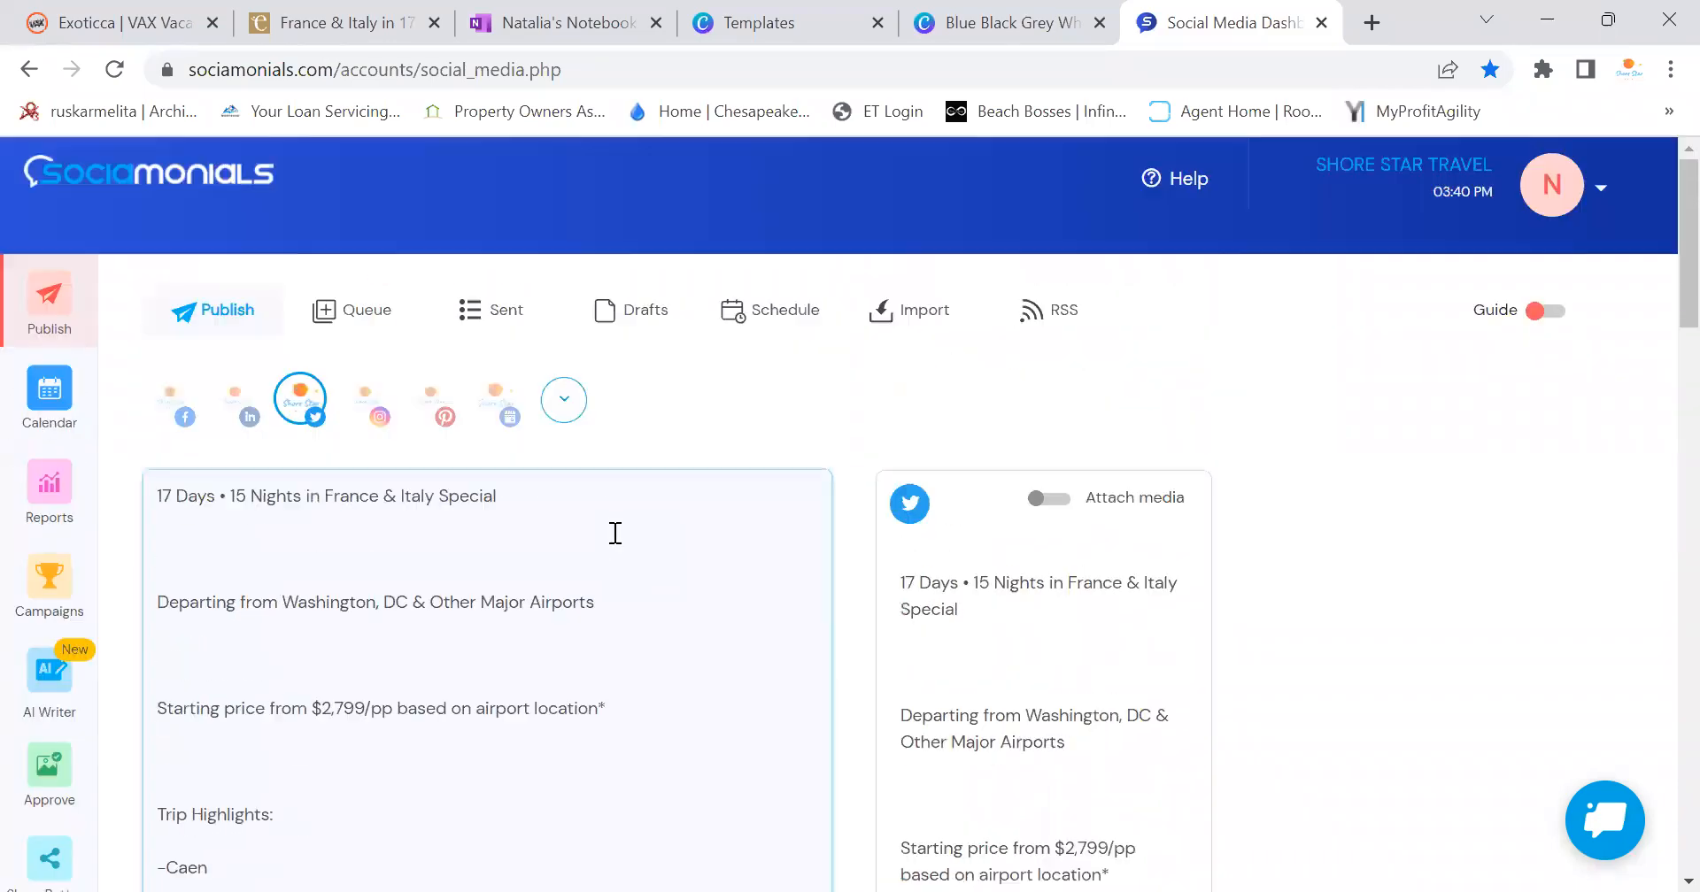
Remove the blank lines around the Departing line, keeping one blank line after the title
{"action": "left_click", "coordinate": [358, 554]}
{"action": "key", "text": "BackSpace"}
{"action": "left_click", "coordinate": [241, 630]}
{"action": "key", "text": "BackSpace"}
{"action": "key", "text": "BackSpace"}
{"action": "left_click", "coordinate": [226, 550]}
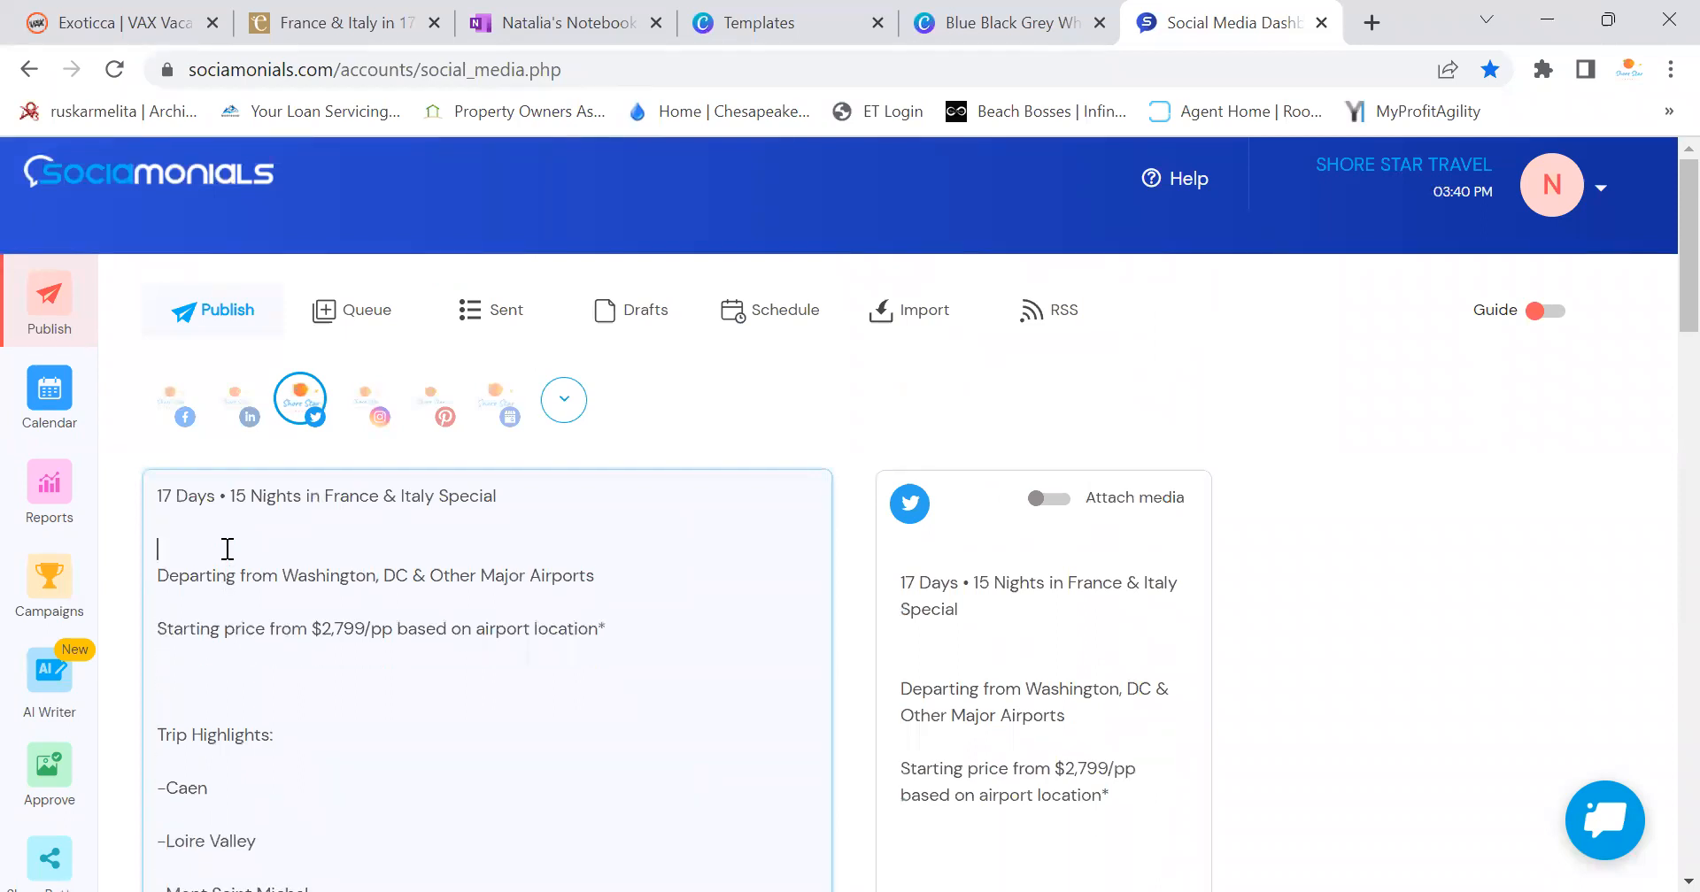
{"action": "key", "text": "BackSpace"}
{"action": "key", "text": "BackSpace"}
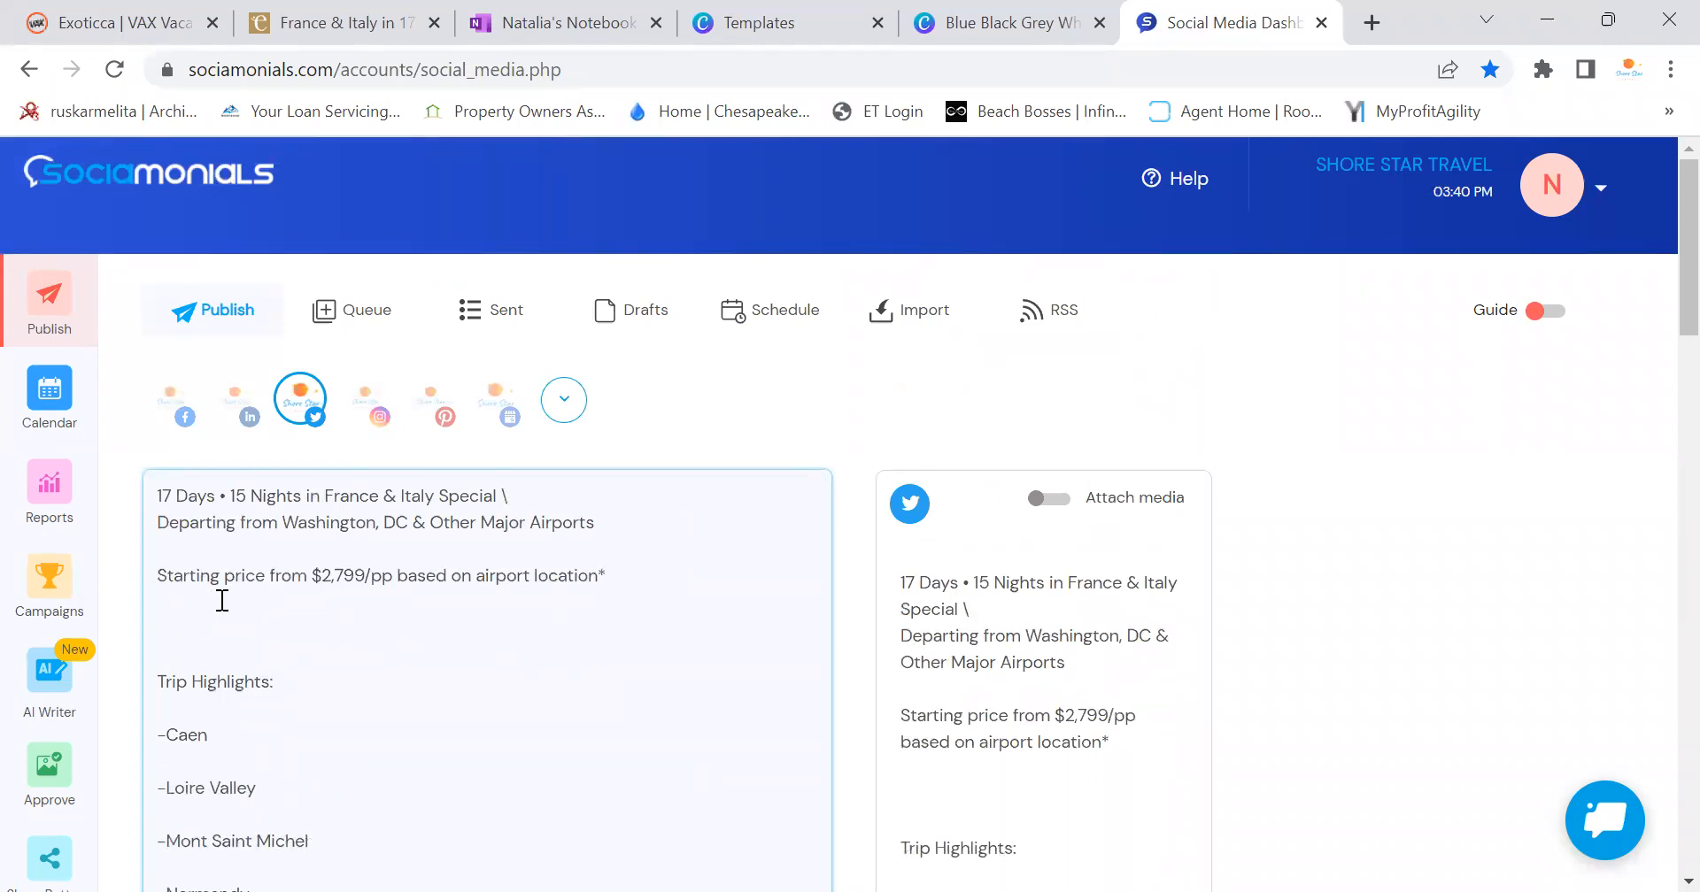
{"action": "key", "text": "Return"}
Switch the post's targets from Twitter to Facebook, LinkedIn and the sixth account
{"action": "left_click", "coordinate": [302, 405]}
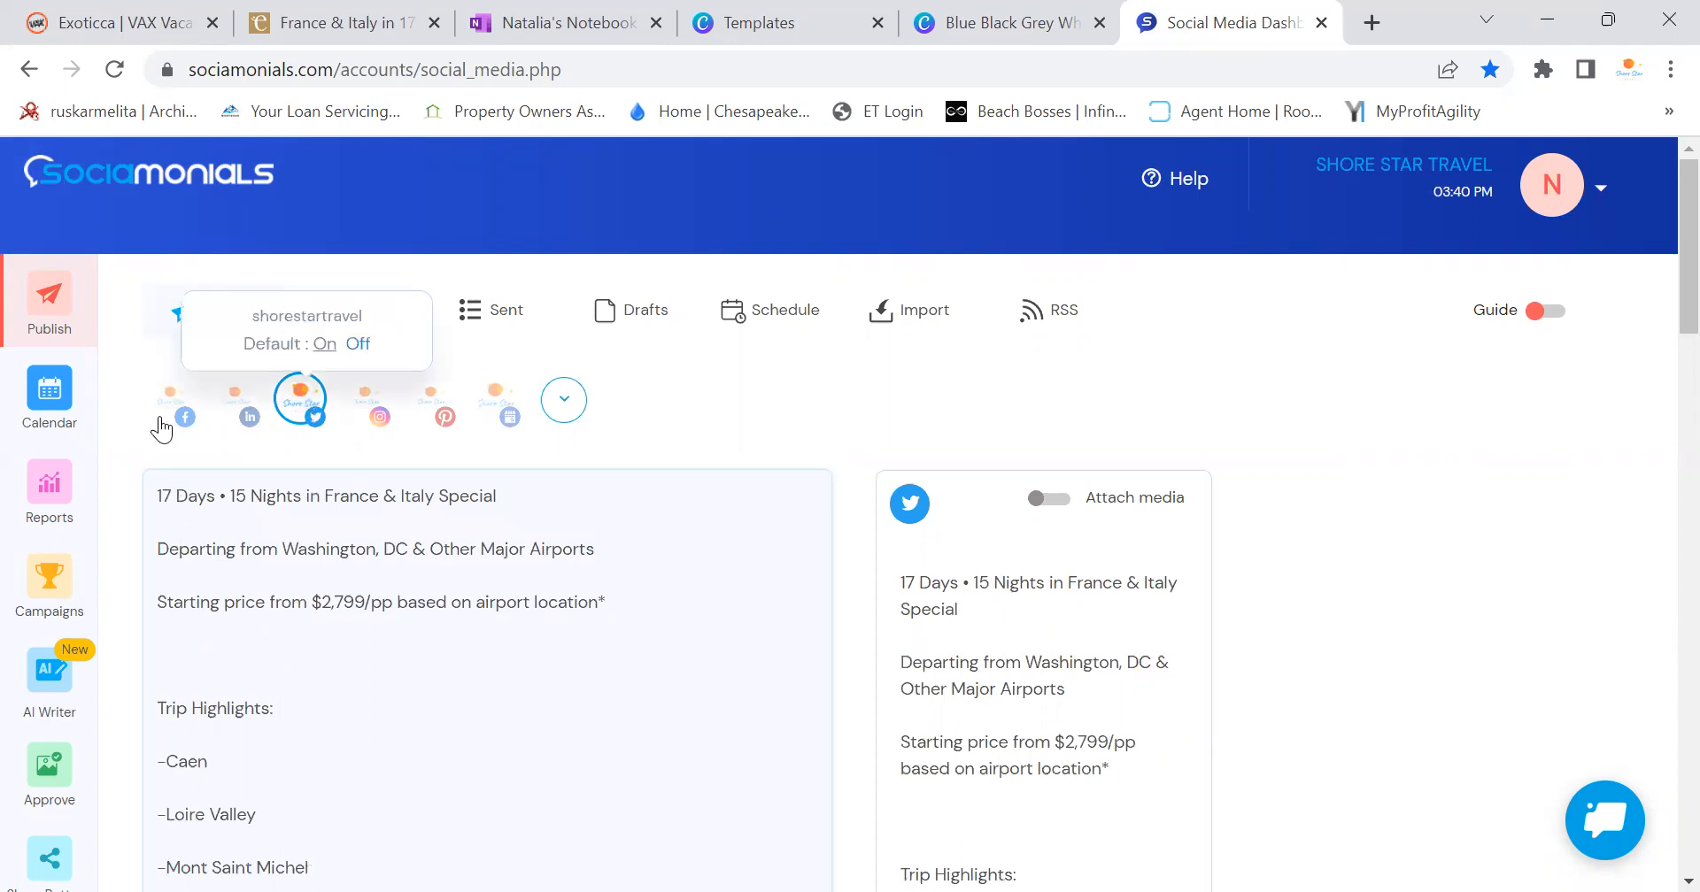
{"action": "left_click", "coordinate": [172, 401]}
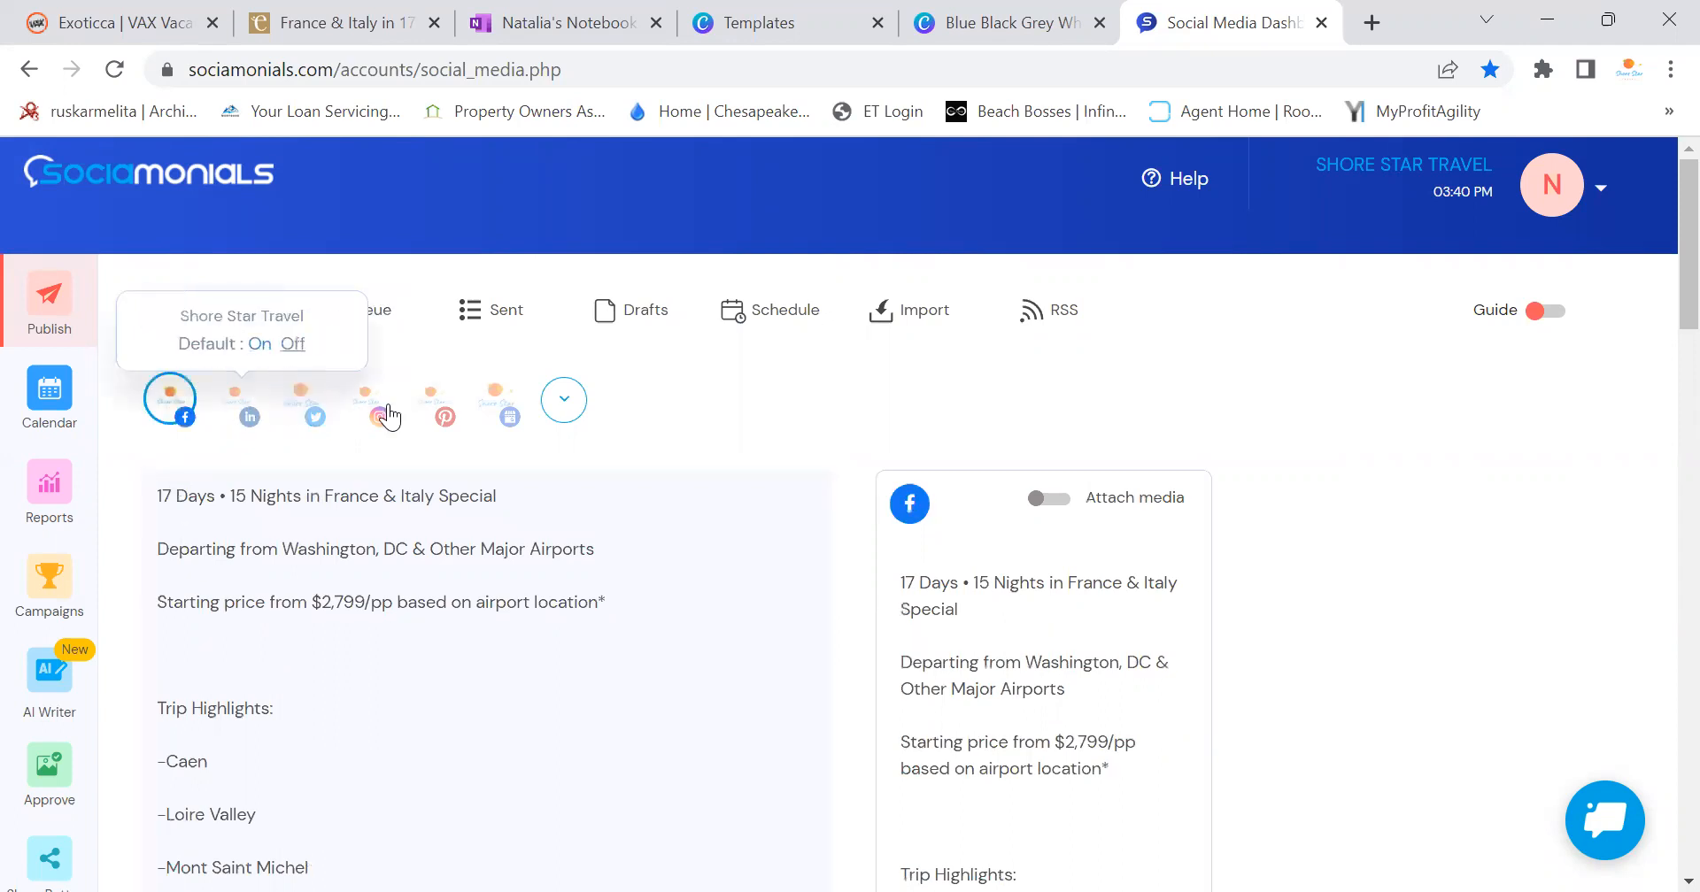
{"action": "left_click", "coordinate": [237, 400]}
{"action": "left_click", "coordinate": [488, 396]}
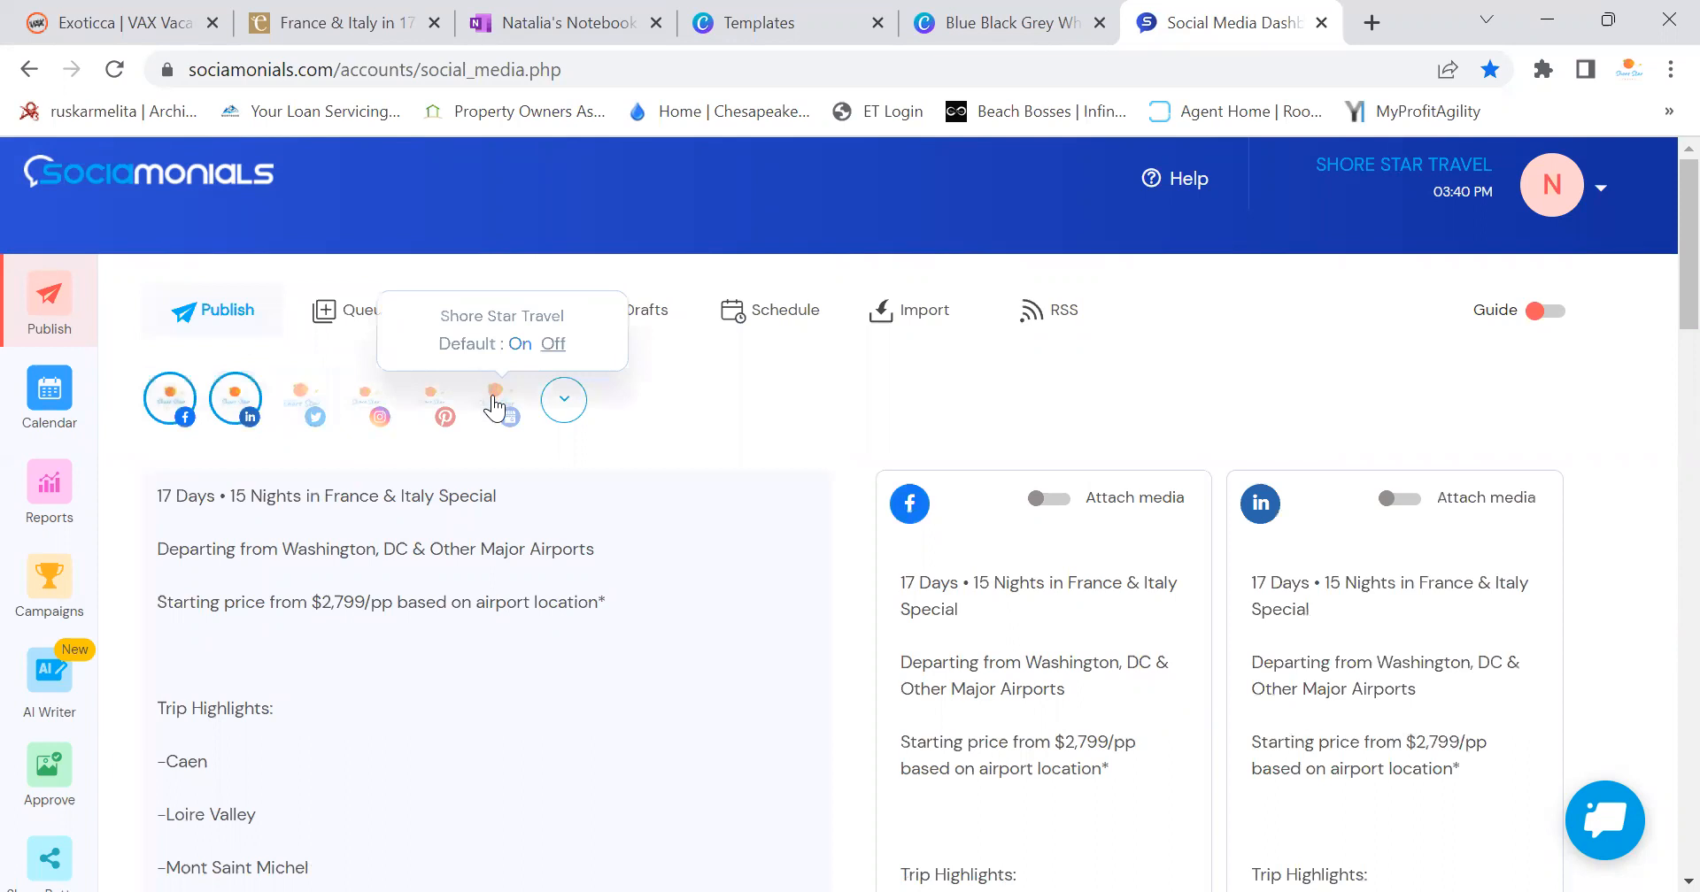
Delete blank lines around Trip Highlights and after Caen, Loire Valley, Mont Saint Michel and Normandy
{"action": "left_click", "coordinate": [222, 676]}
{"action": "key", "text": "Delete"}
{"action": "left_click", "coordinate": [202, 714]}
{"action": "key", "text": "BackSpace"}
{"action": "left_click", "coordinate": [204, 739]}
{"action": "key", "text": "BackSpace"}
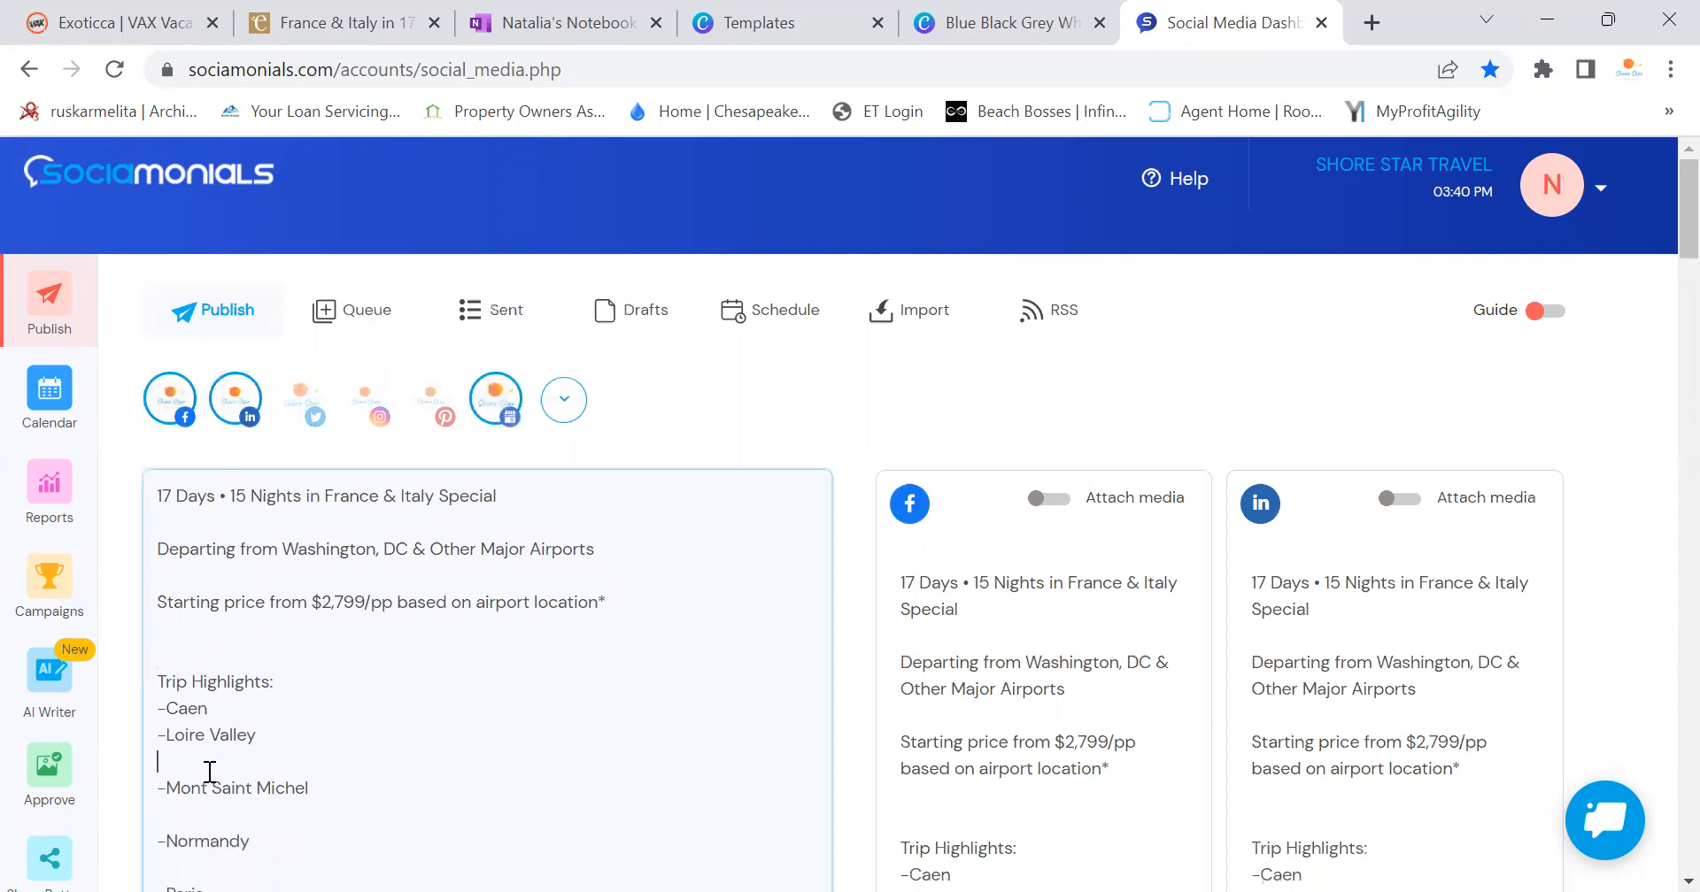
{"action": "key", "text": "BackSpace"}
{"action": "left_click", "coordinate": [209, 787]}
{"action": "key", "text": "BackSpace"}
{"action": "left_click", "coordinate": [209, 814]}
{"action": "key", "text": "BackSpace"}
Delete blank lines after Paris, Tours and Florence, before Venice, and above Trip Highlights
{"action": "scroll", "coordinate": [199, 584], "scroll_direction": "down", "scroll_amount": 3}
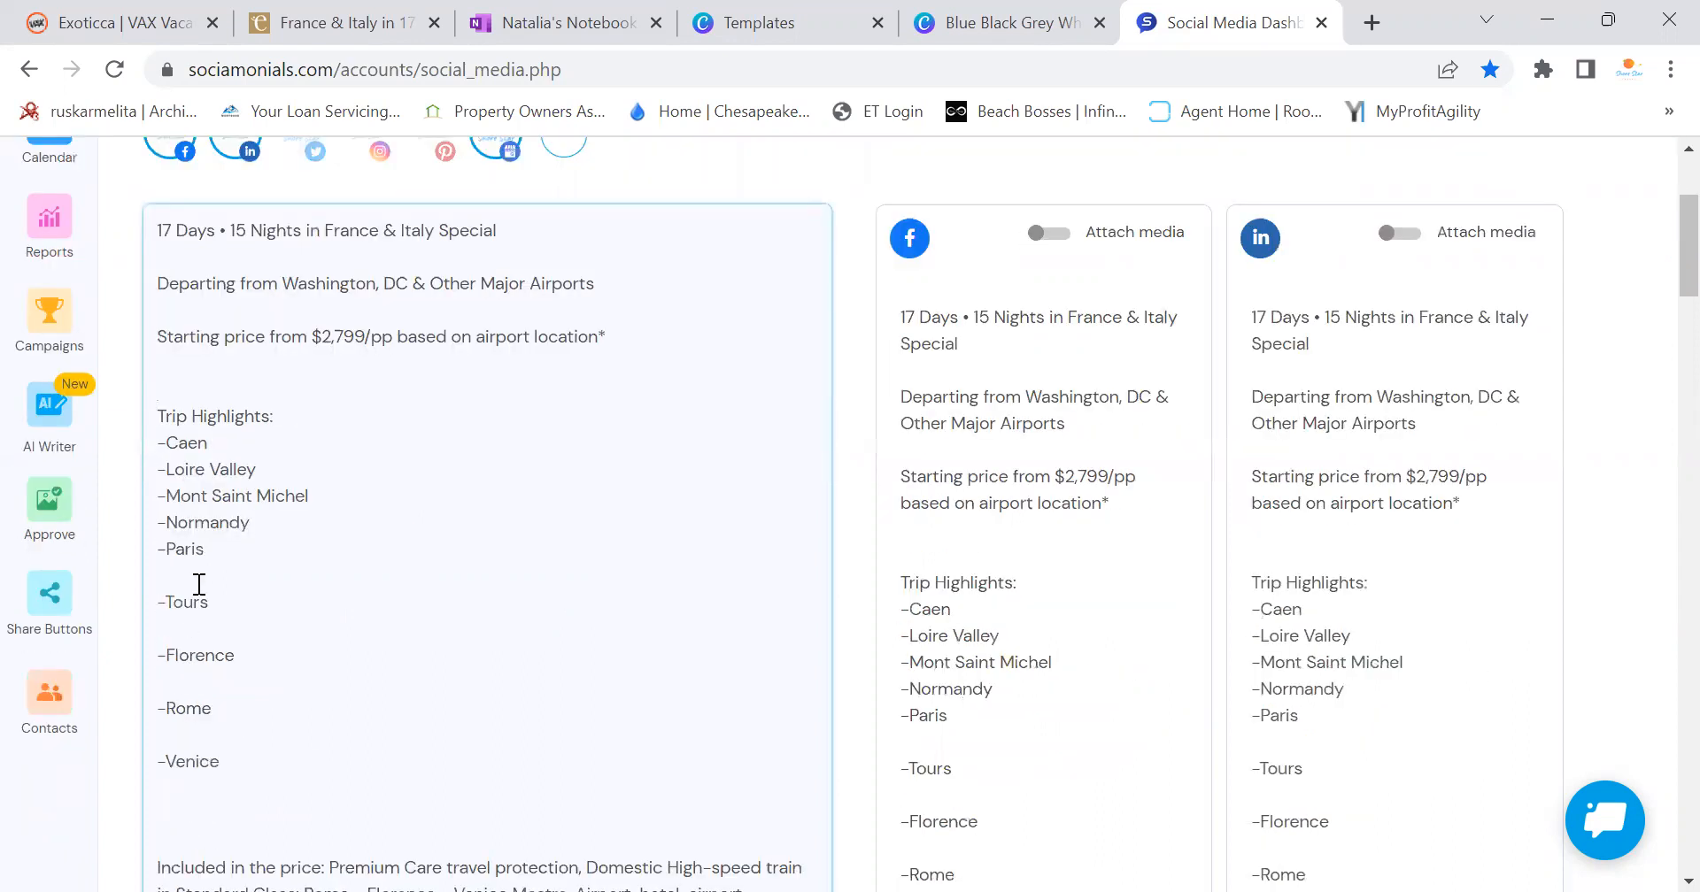
{"action": "left_click", "coordinate": [199, 584]}
{"action": "key", "text": "BackSpace"}
{"action": "left_click", "coordinate": [188, 611]}
{"action": "key", "text": "BackSpace"}
{"action": "left_click", "coordinate": [181, 636]}
{"action": "key", "text": "BackSpace"}
{"action": "left_click", "coordinate": [181, 658]}
{"action": "key", "text": "BackSpace"}
{"action": "left_click", "coordinate": [178, 390]}
{"action": "key", "text": "BackSpace"}
Remove the blank lines after Venice and below the tasting paragraph
{"action": "scroll", "coordinate": [216, 501], "scroll_direction": "down", "scroll_amount": 6}
{"action": "scroll", "coordinate": [220, 301], "scroll_direction": "up", "scroll_amount": 6}
{"action": "left_click", "coordinate": [202, 700]}
{"action": "key", "text": "BackSpace"}
{"action": "key", "text": "BackSpace"}
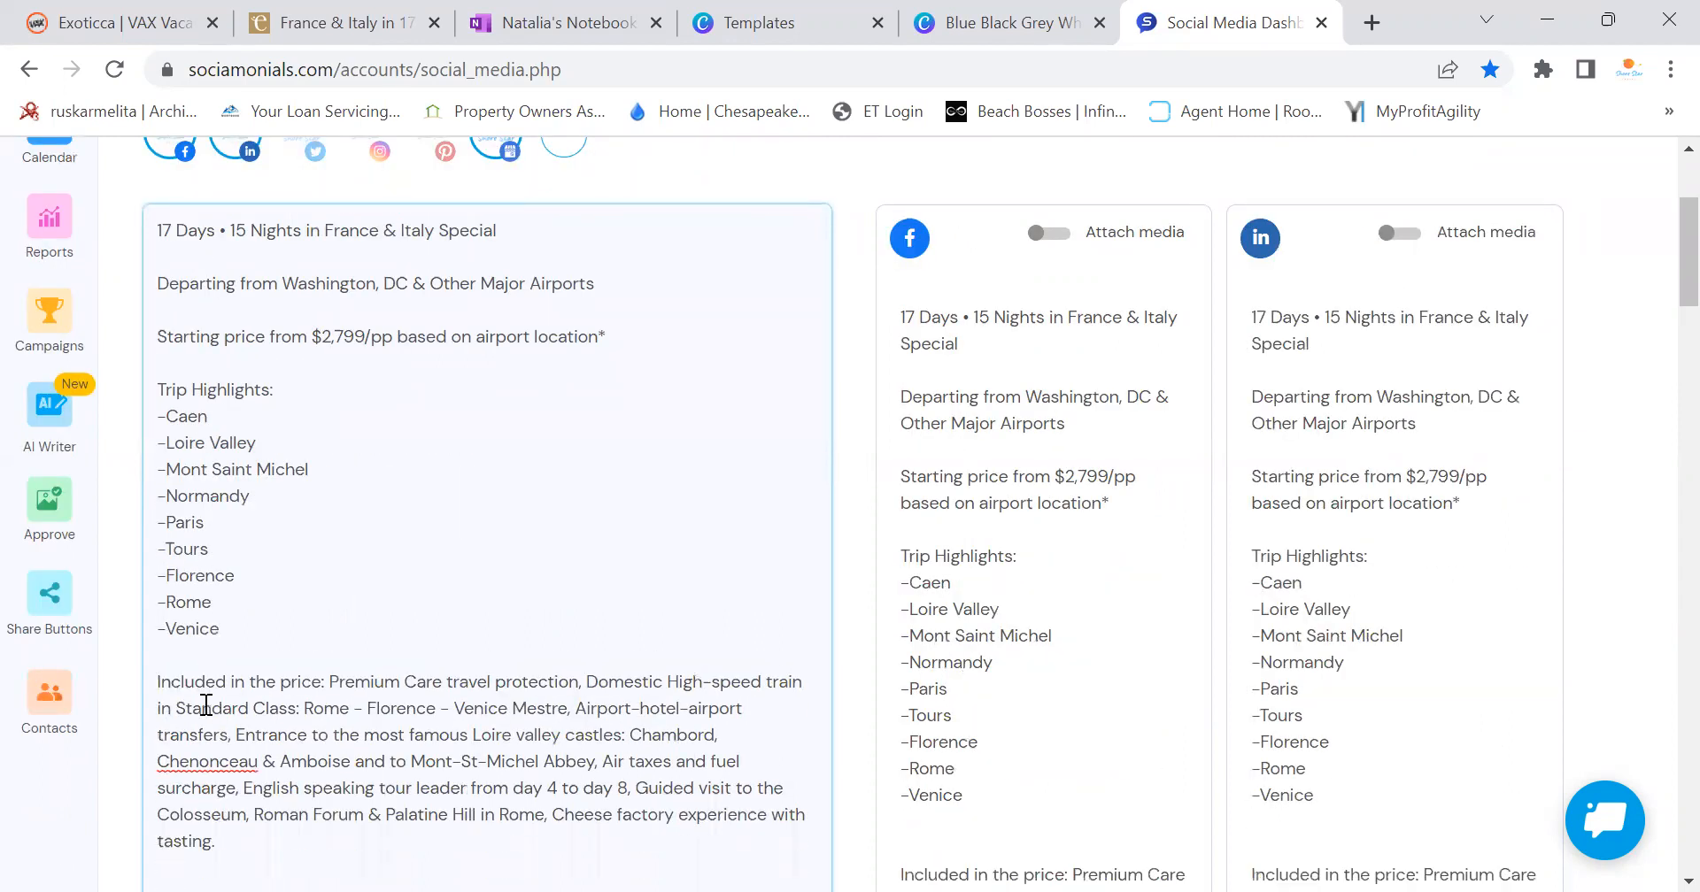
{"action": "scroll", "coordinate": [205, 705], "scroll_direction": "down", "scroll_amount": 3}
{"action": "left_click", "coordinate": [256, 636]}
{"action": "key", "text": "BackSpace"}
{"action": "key", "text": "BackSpace"}
Remove the blank lines above the quote request and around the Licensed and Prices disclaimers
{"action": "scroll", "coordinate": [253, 638], "scroll_direction": "down", "scroll_amount": 3}
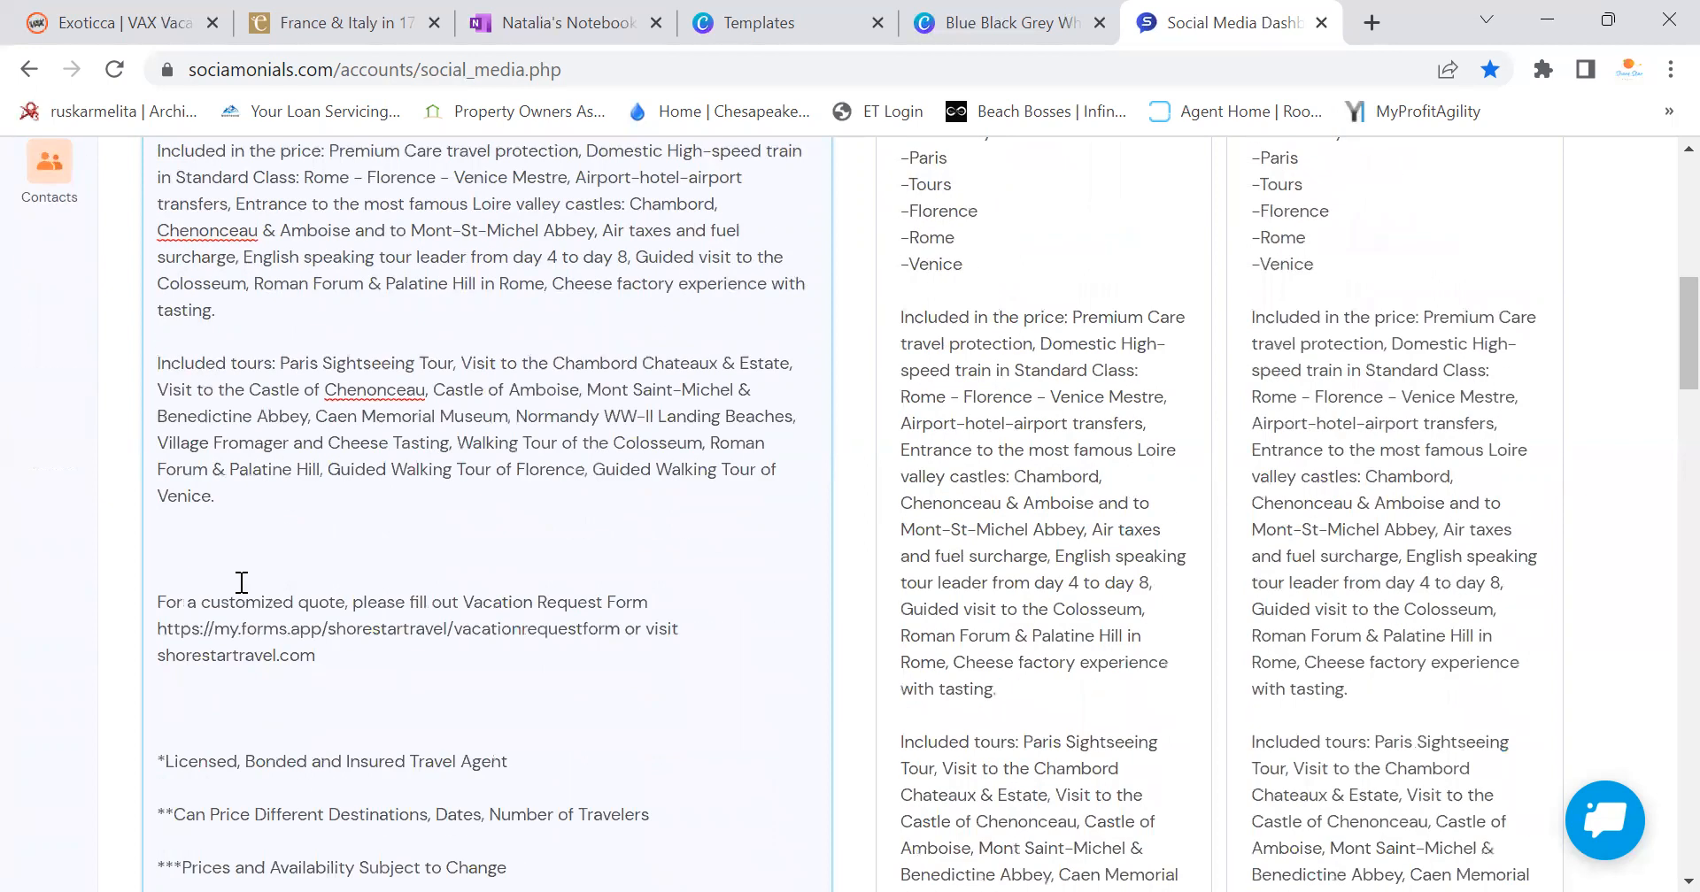
{"action": "left_click", "coordinate": [241, 582]}
{"action": "key", "text": "BackSpace"}
{"action": "key", "text": "BackSpace"}
{"action": "left_click", "coordinate": [230, 684]}
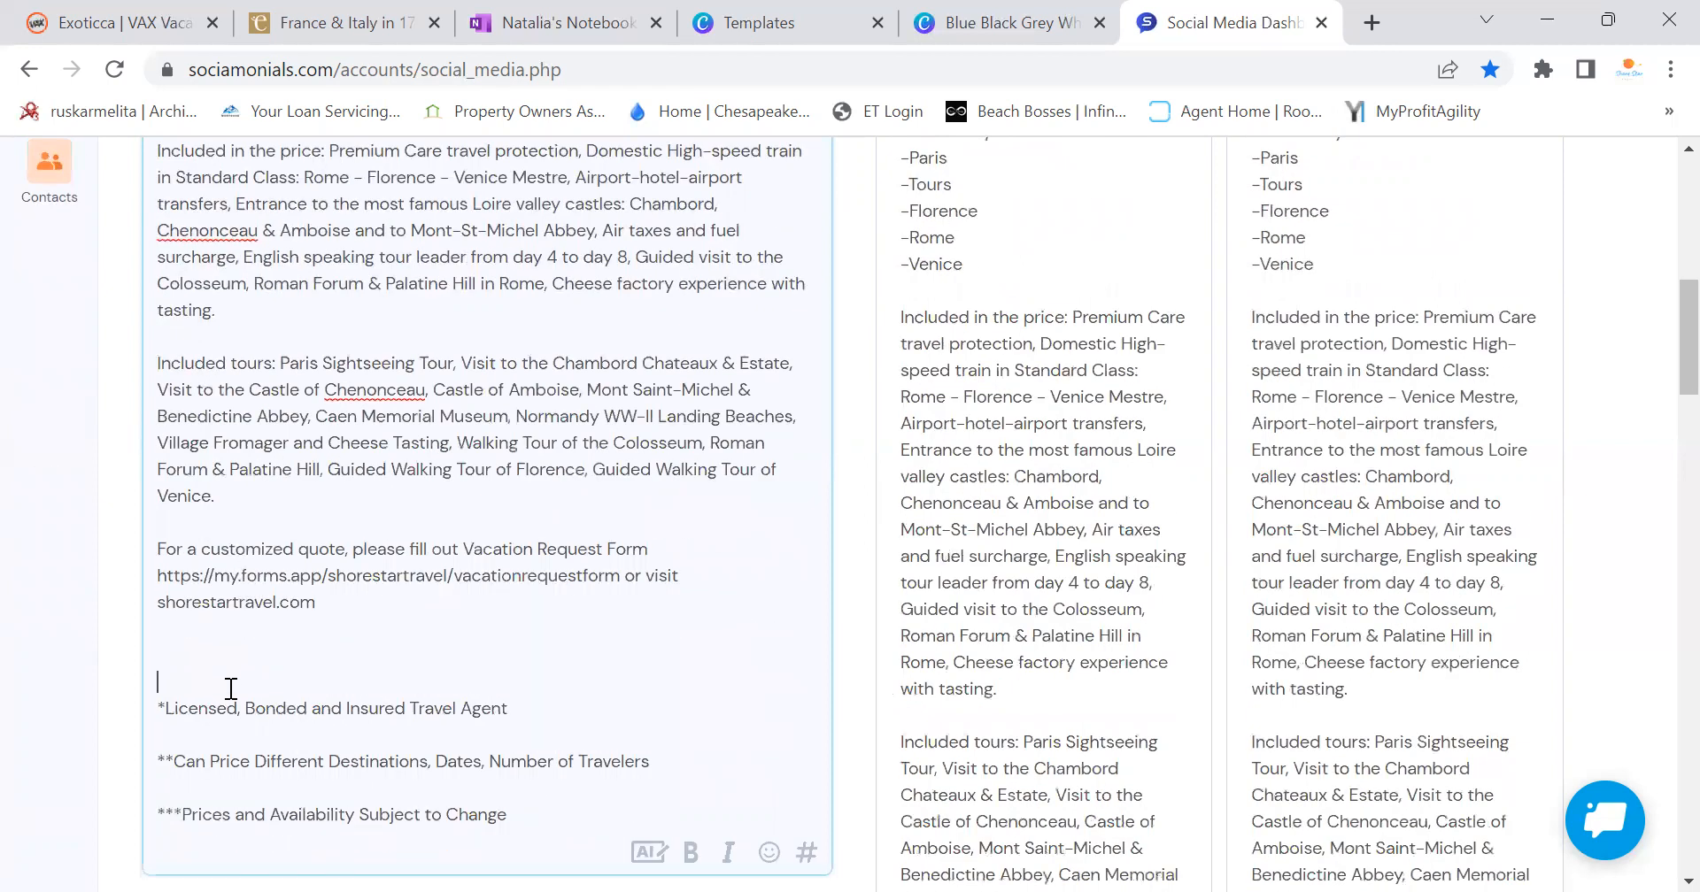
{"action": "key", "text": "BackSpace"}
{"action": "key", "text": "BackSpace"}
{"action": "left_click", "coordinate": [231, 691]}
{"action": "key", "text": "BackSpace"}
{"action": "left_click", "coordinate": [231, 702]}
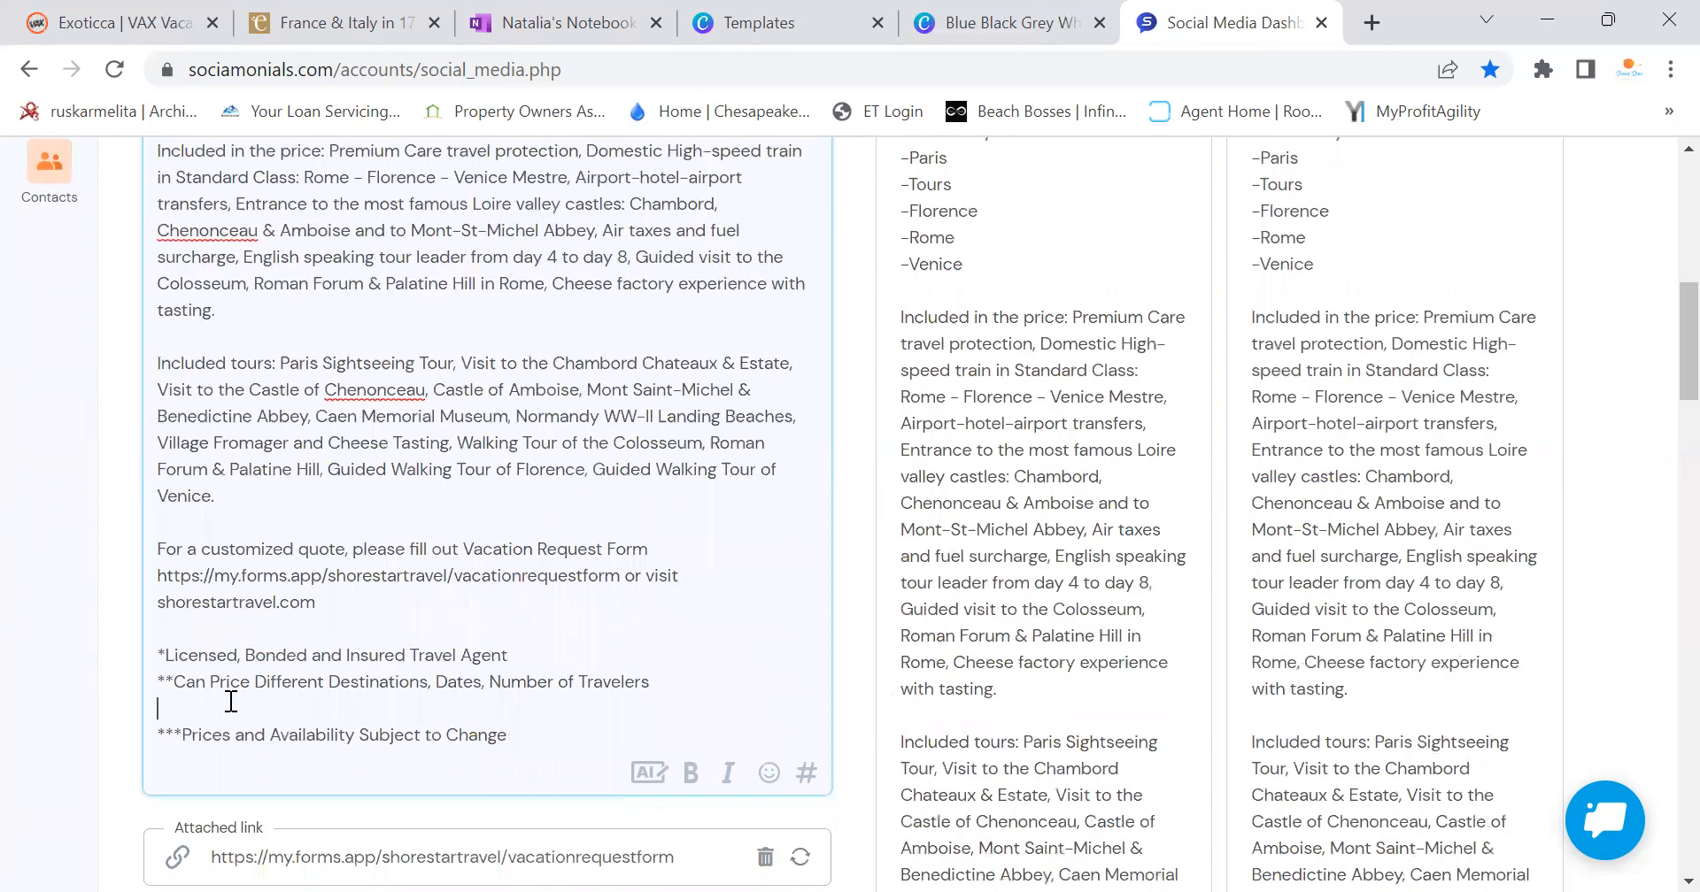
{"action": "key", "text": "BackSpace"}
{"action": "scroll", "coordinate": [248, 700], "scroll_direction": "down", "scroll_amount": 5}
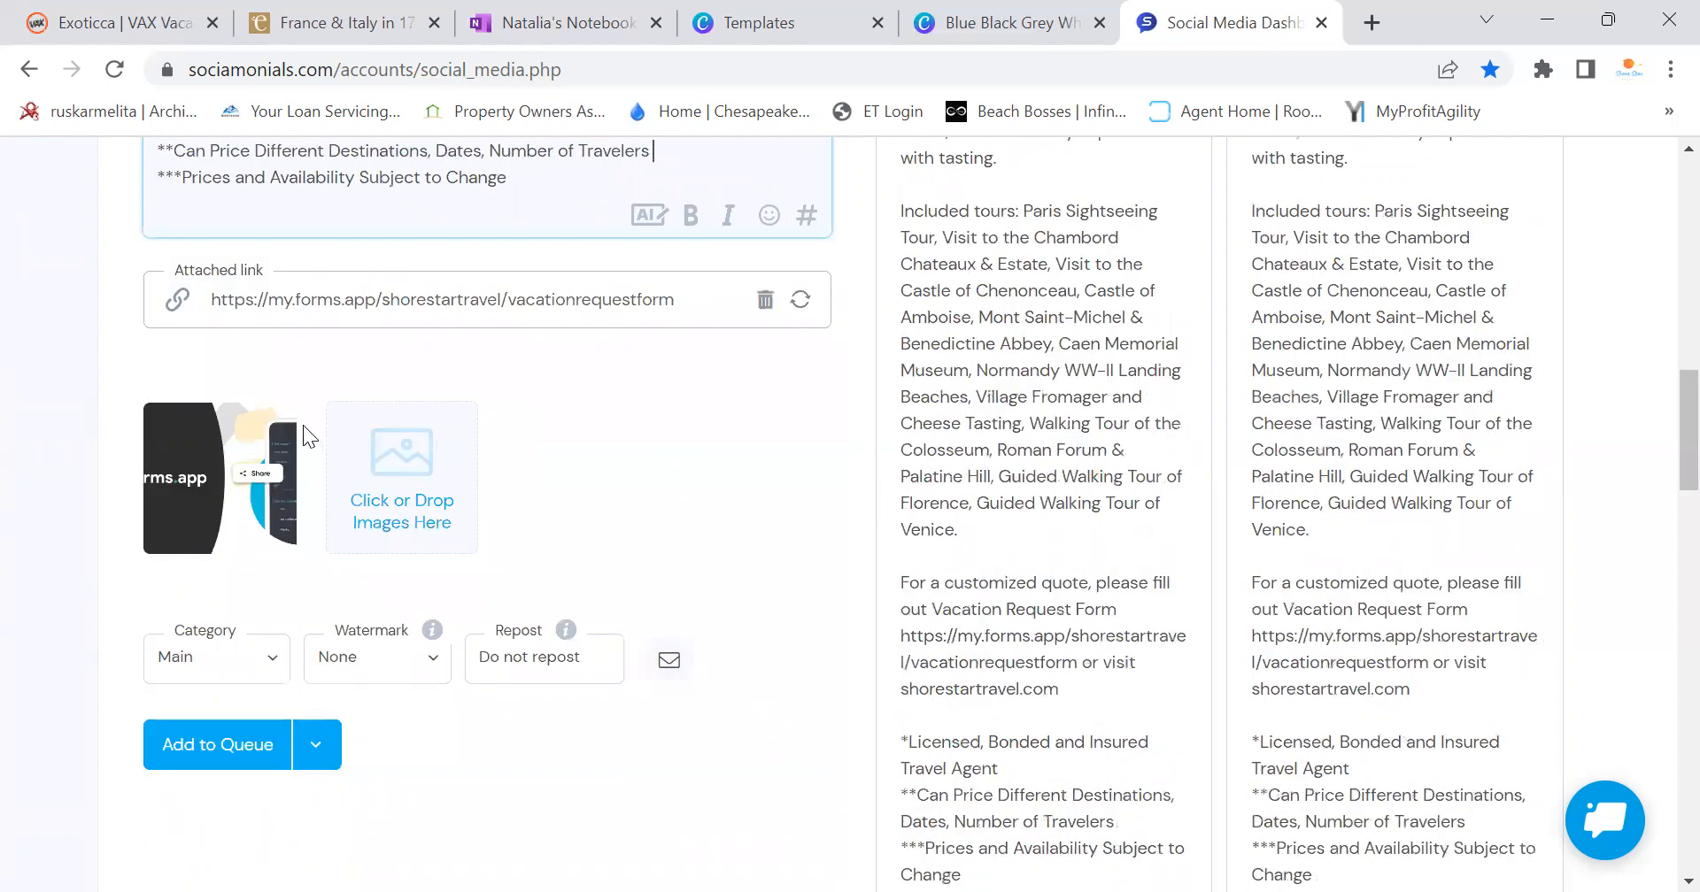
{"action": "left_click", "coordinate": [275, 426]}
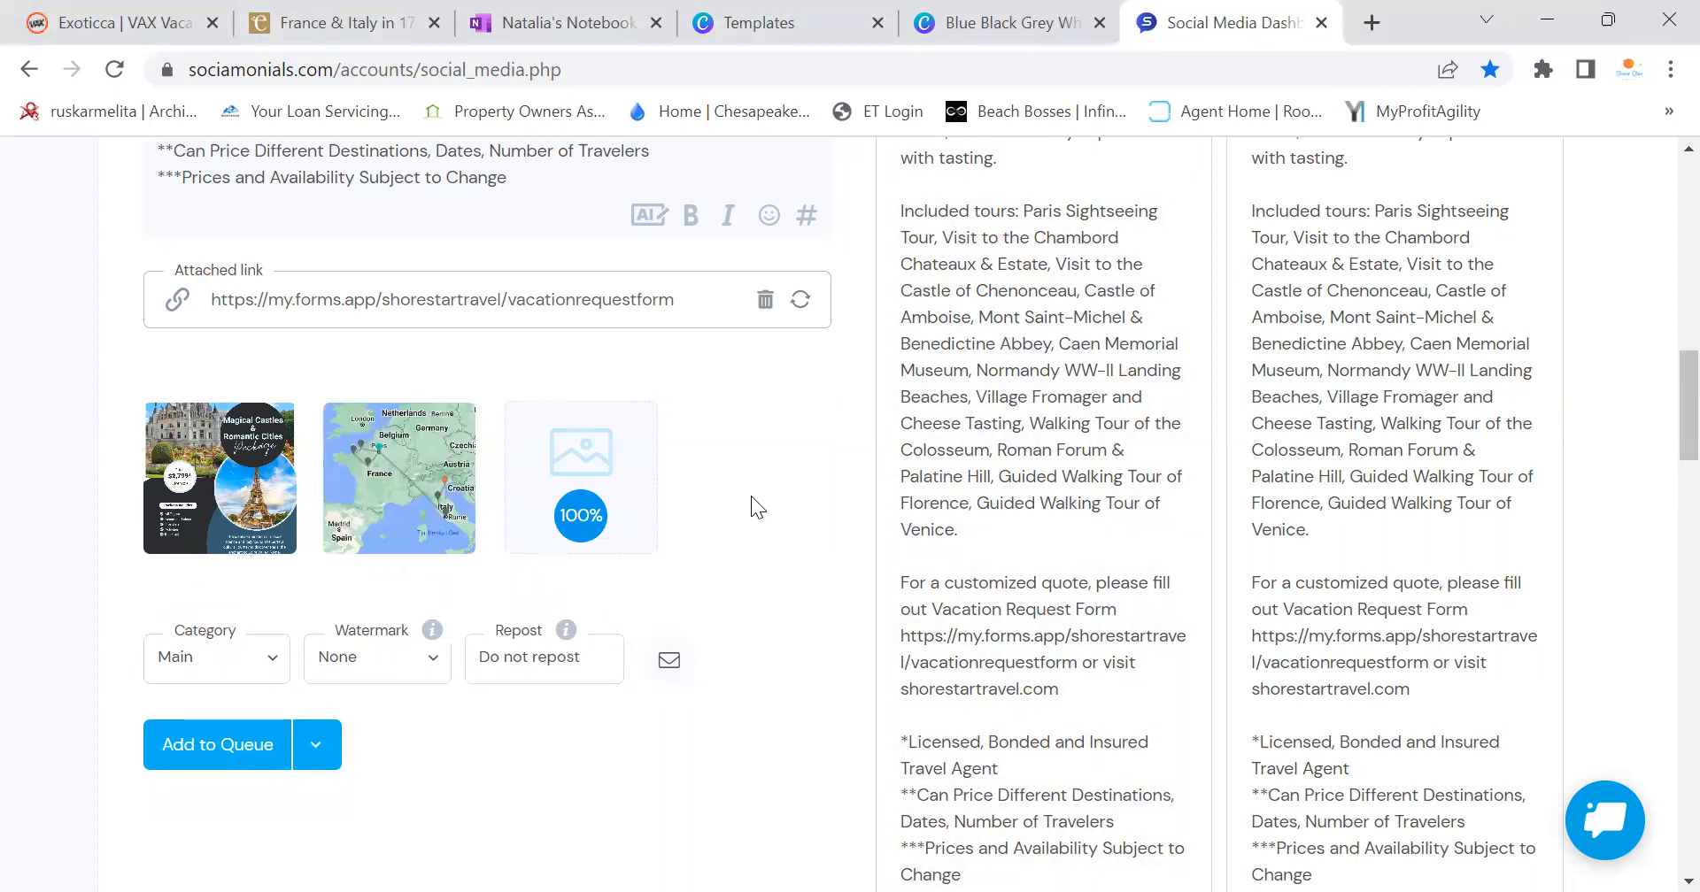
{"action": "scroll", "coordinate": [1200, 522], "scroll_direction": "down", "scroll_amount": 6}
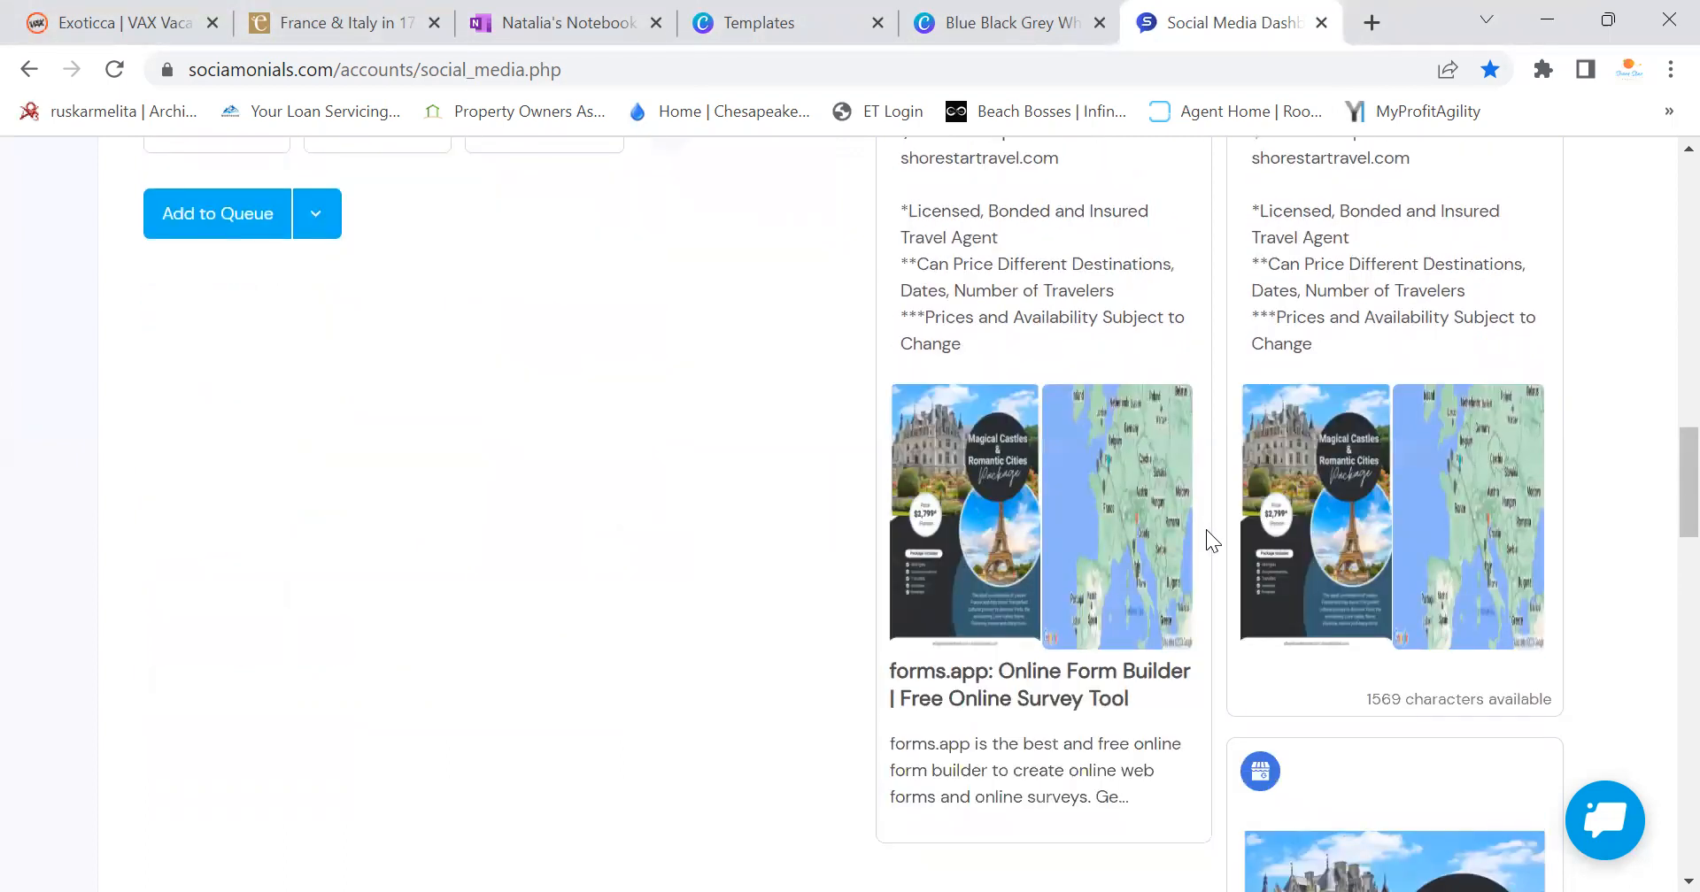
{"action": "scroll", "coordinate": [848, 523], "scroll_direction": "up", "scroll_amount": 6}
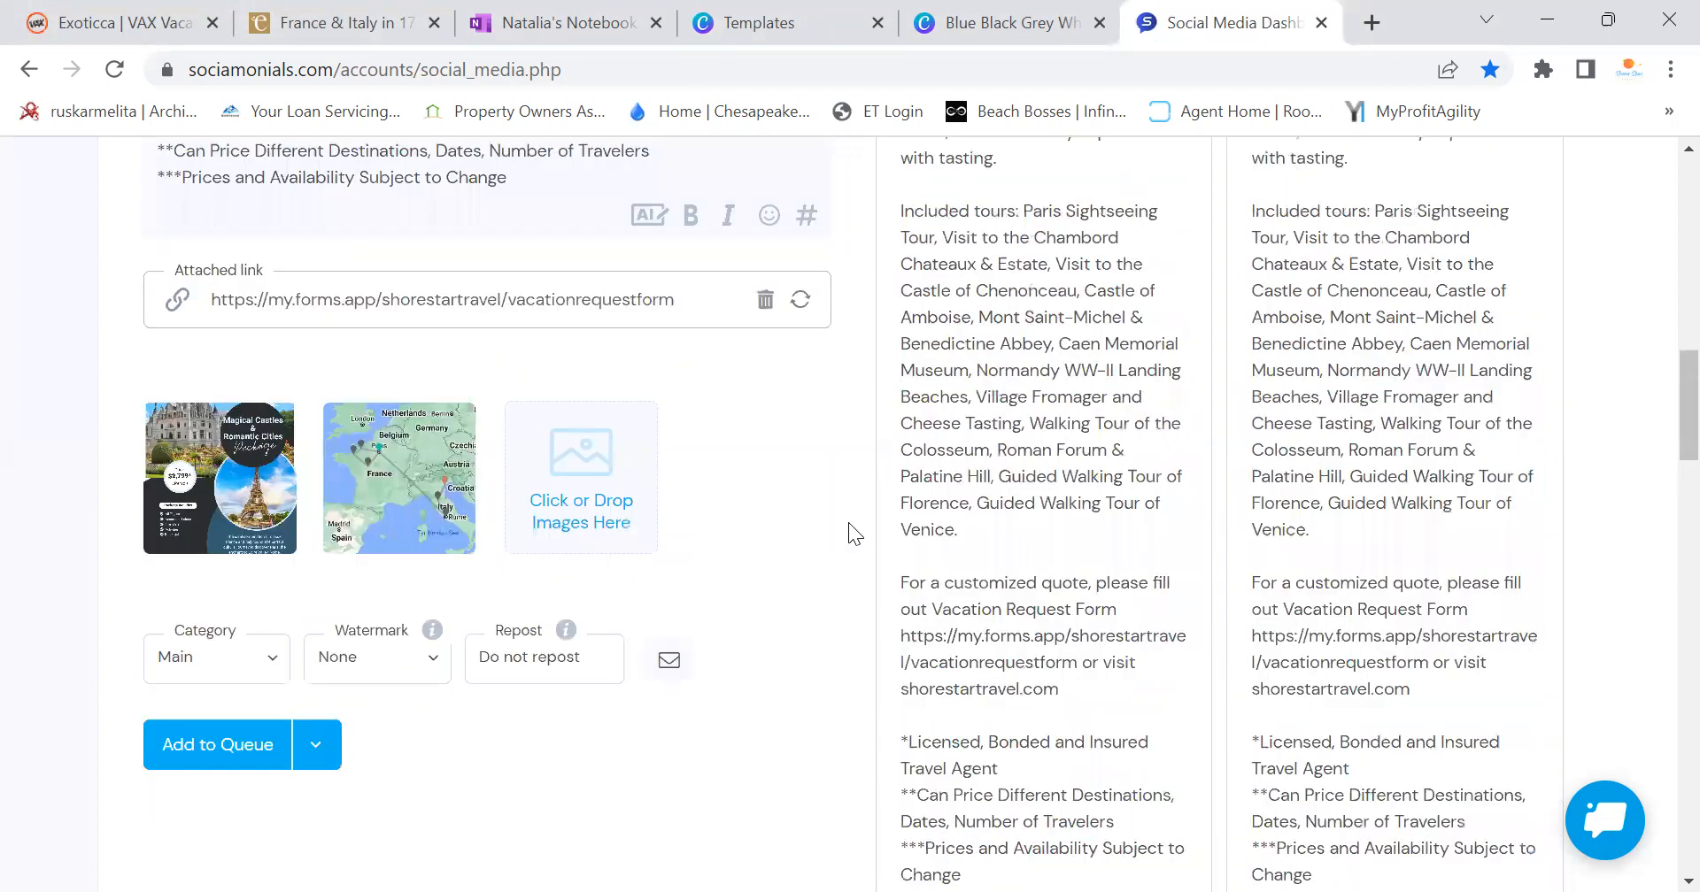
{"action": "scroll", "coordinate": [848, 523], "scroll_direction": "up", "scroll_amount": 3}
Add an airplane emoji to the departure line by searching 'fli' in the emoji picker
{"action": "scroll", "coordinate": [860, 535], "scroll_direction": "up", "scroll_amount": 10}
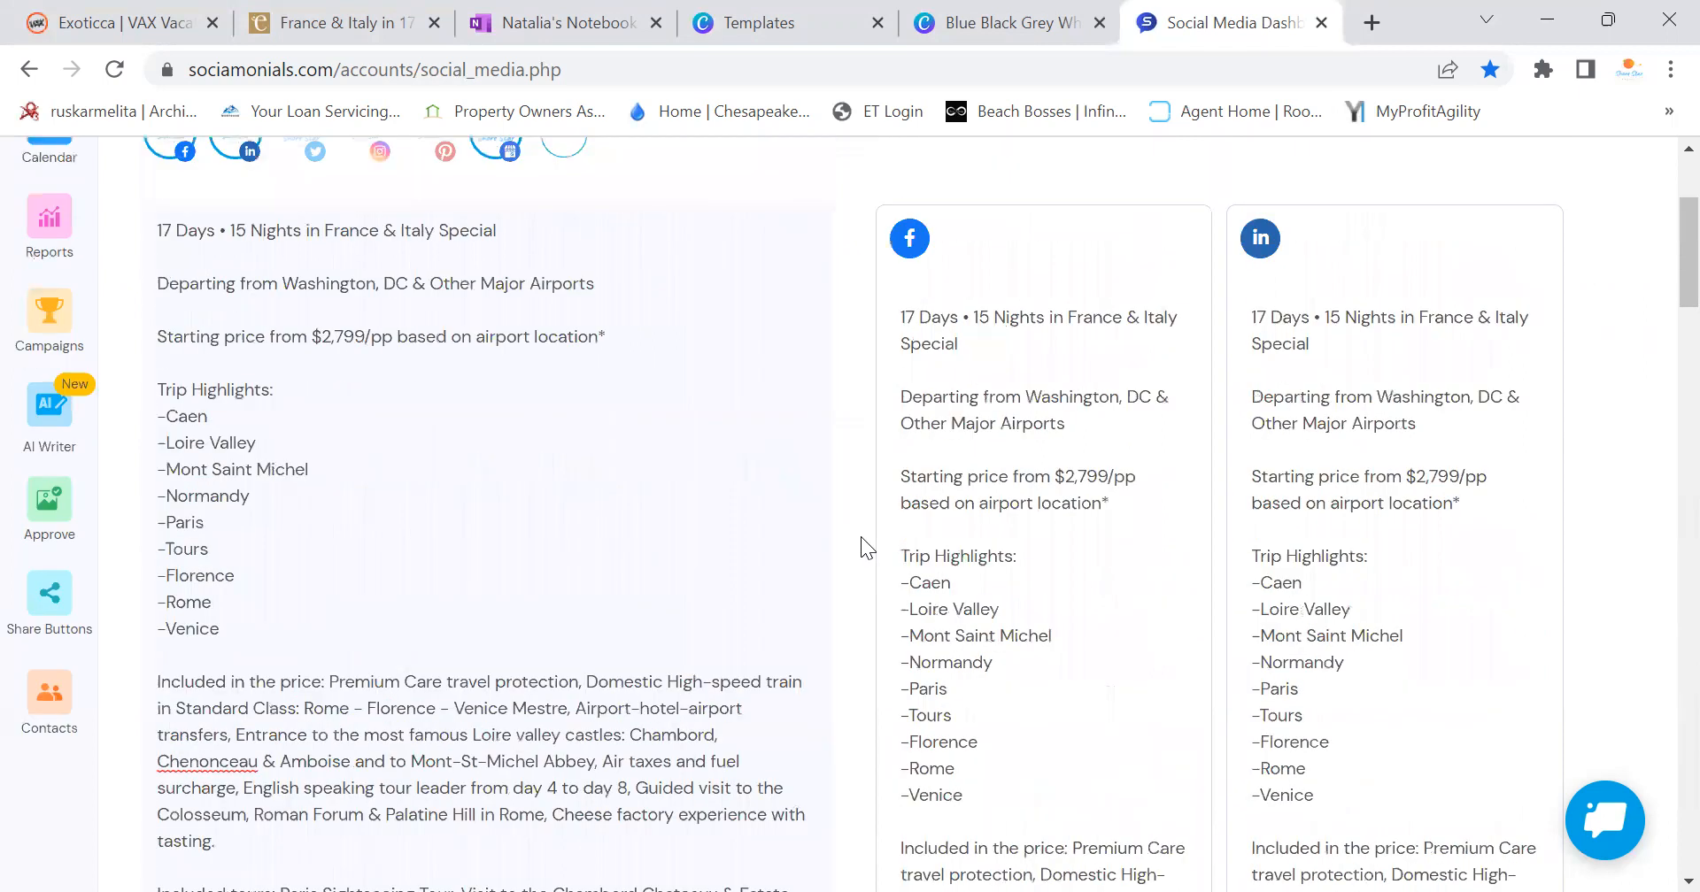
{"action": "scroll", "coordinate": [576, 513], "scroll_direction": "up", "scroll_amount": 2}
{"action": "scroll", "coordinate": [683, 569], "scroll_direction": "down", "scroll_amount": 13}
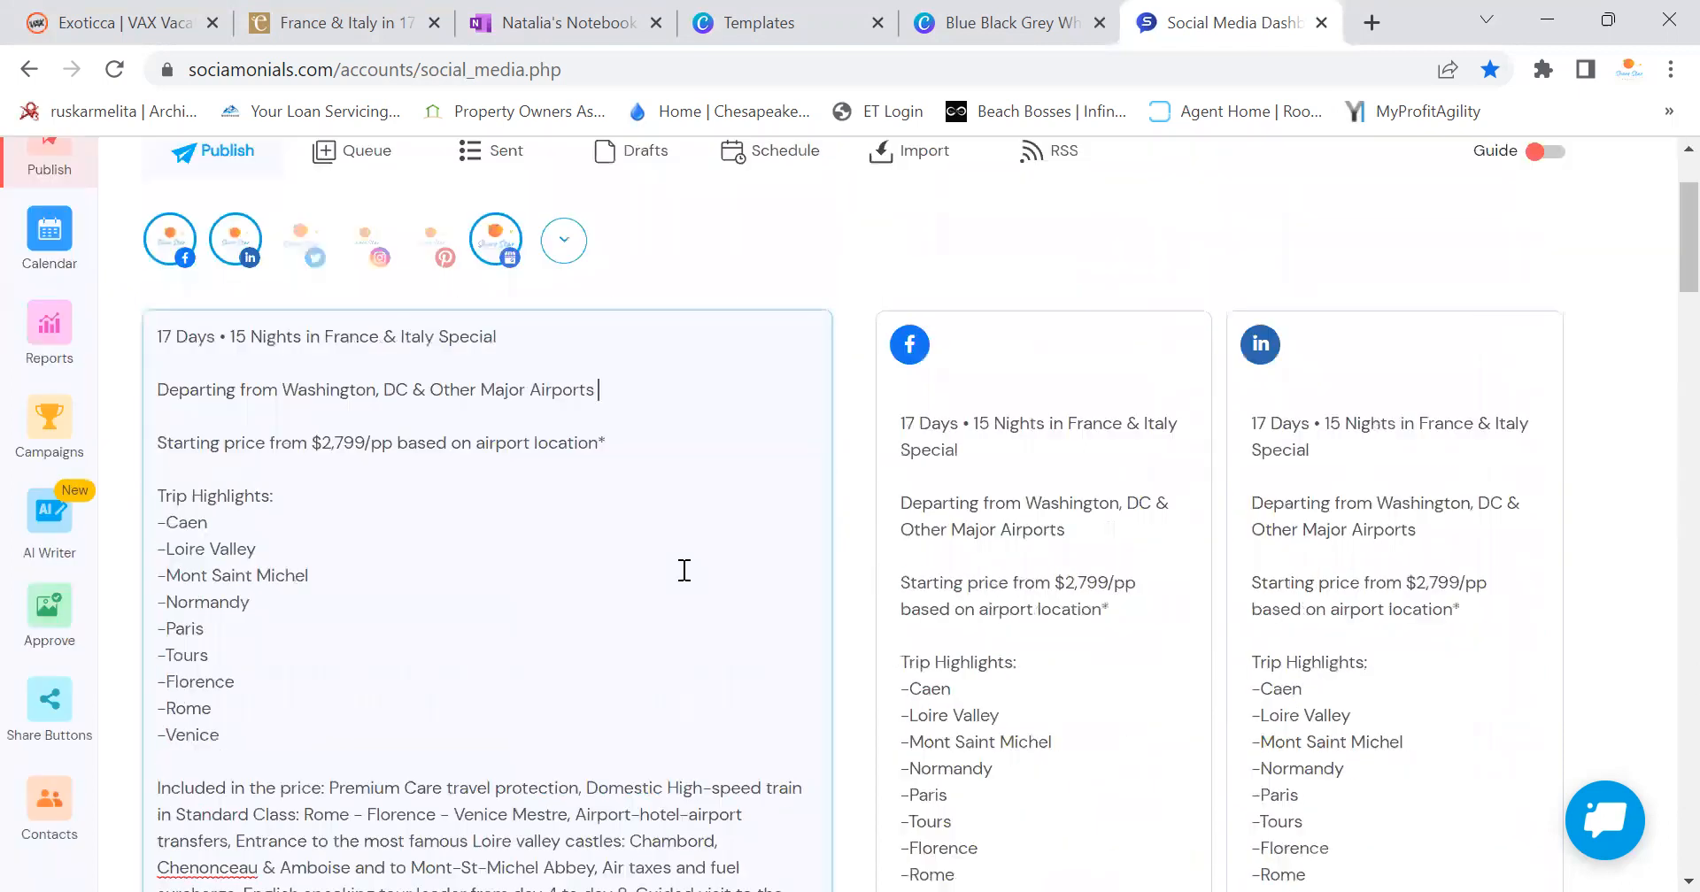
{"action": "left_click", "coordinate": [769, 481]}
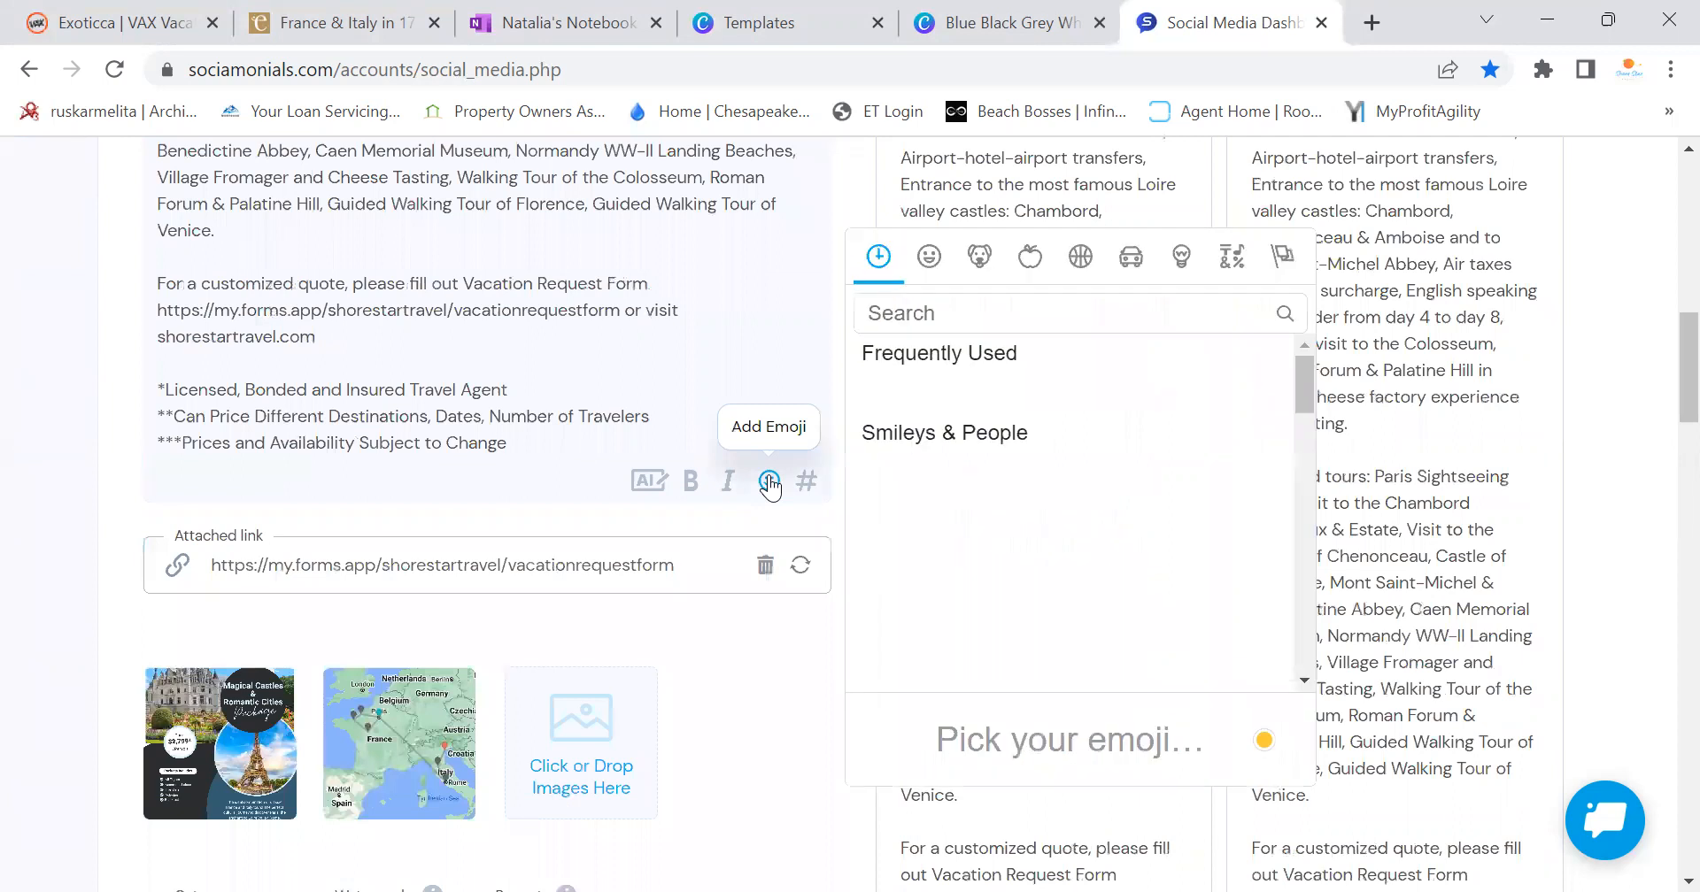
{"action": "left_click", "coordinate": [996, 316]}
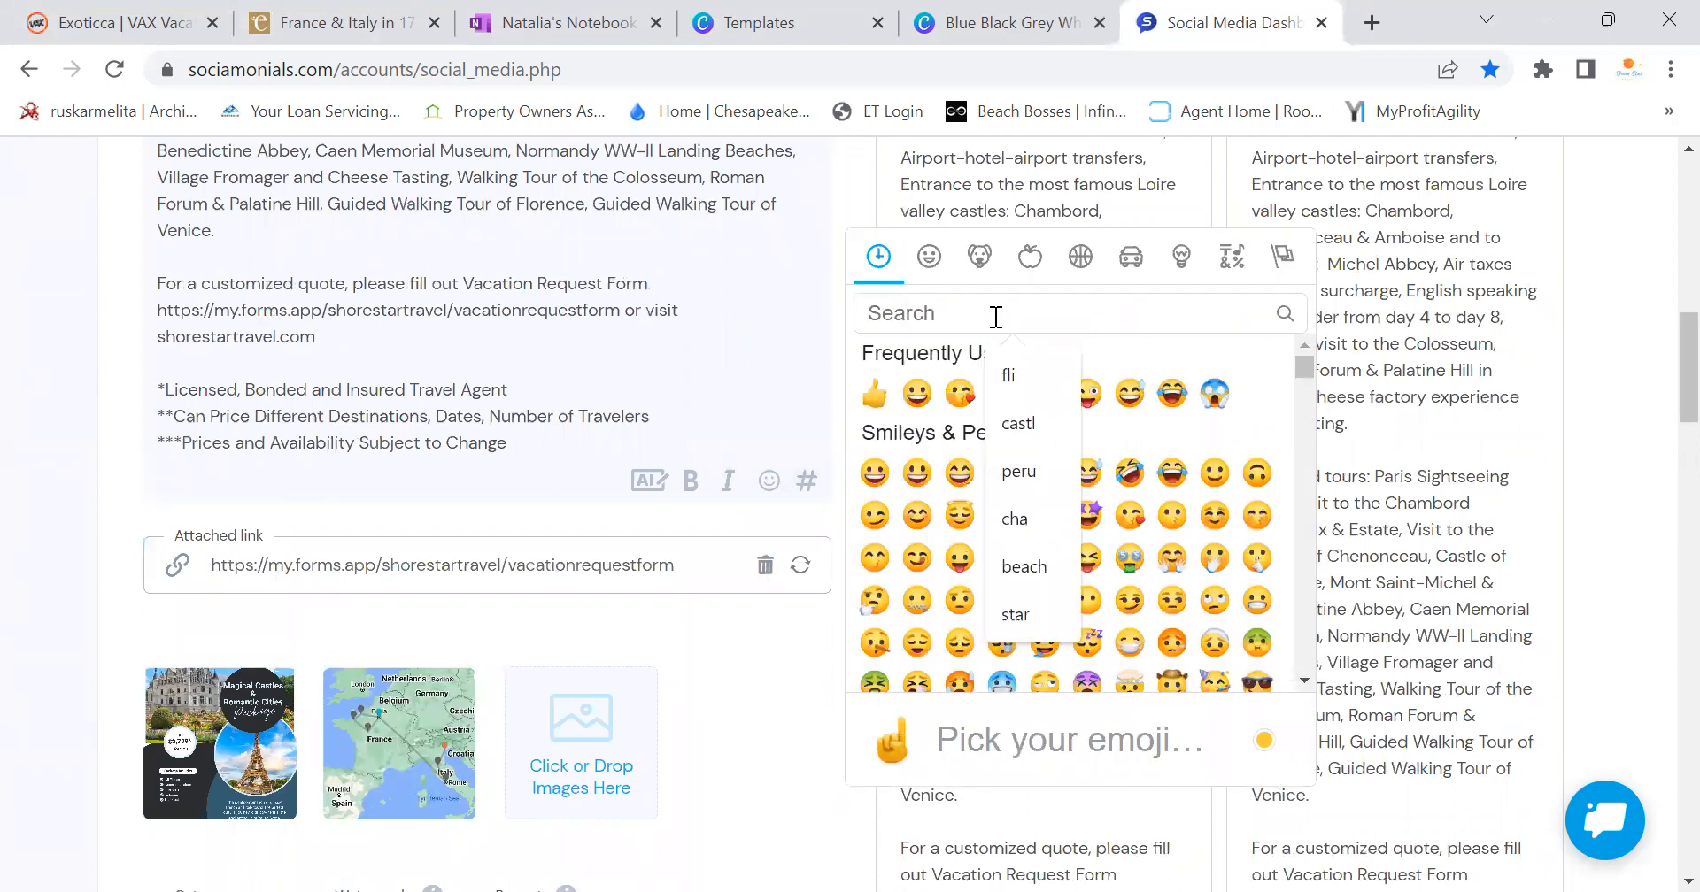
{"action": "type", "text": "fli"}
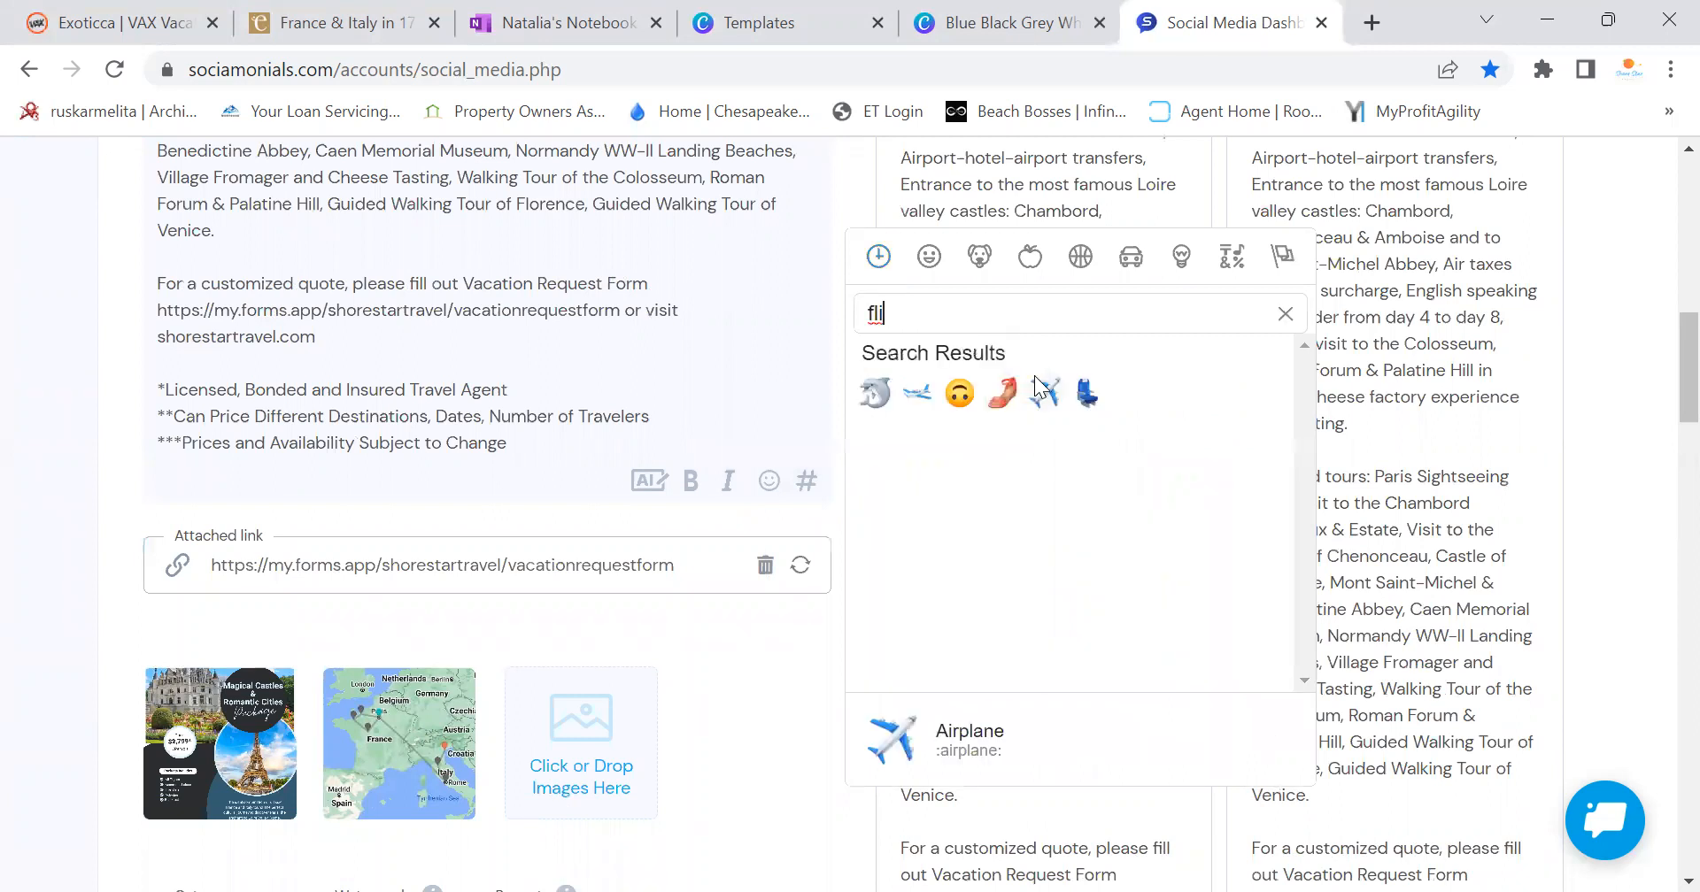
{"action": "left_click", "coordinate": [917, 394]}
Add the Earth Globe emoji after the post title by searching 'europe'
{"action": "scroll", "coordinate": [786, 380], "scroll_direction": "up", "scroll_amount": 10}
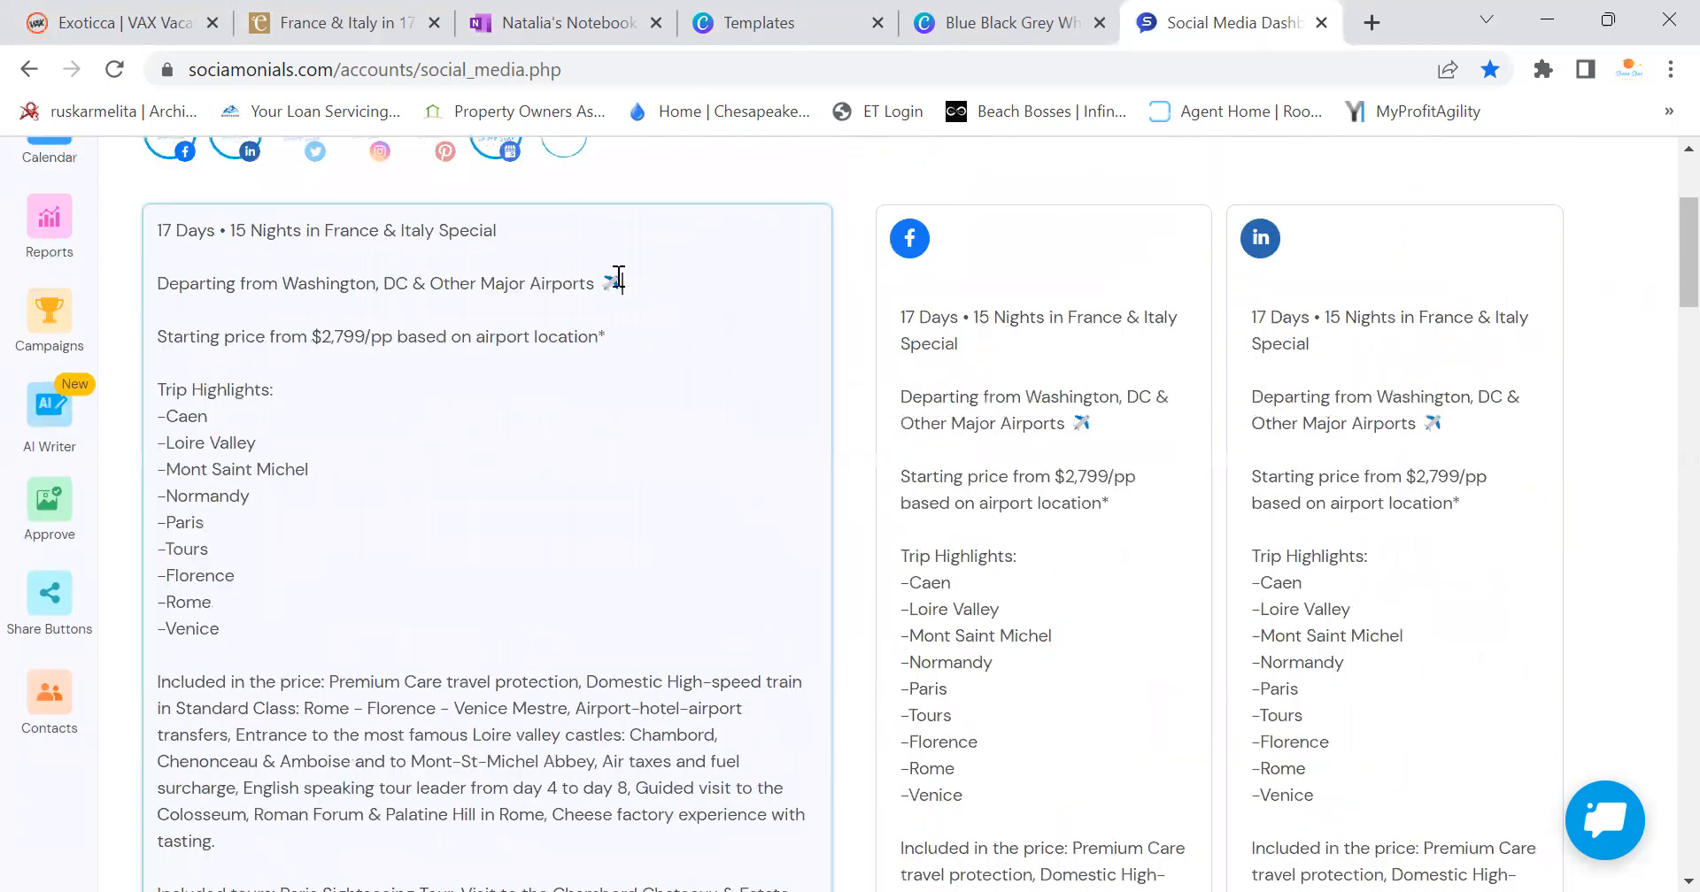
{"action": "scroll", "coordinate": [687, 558], "scroll_direction": "down", "scroll_amount": 5}
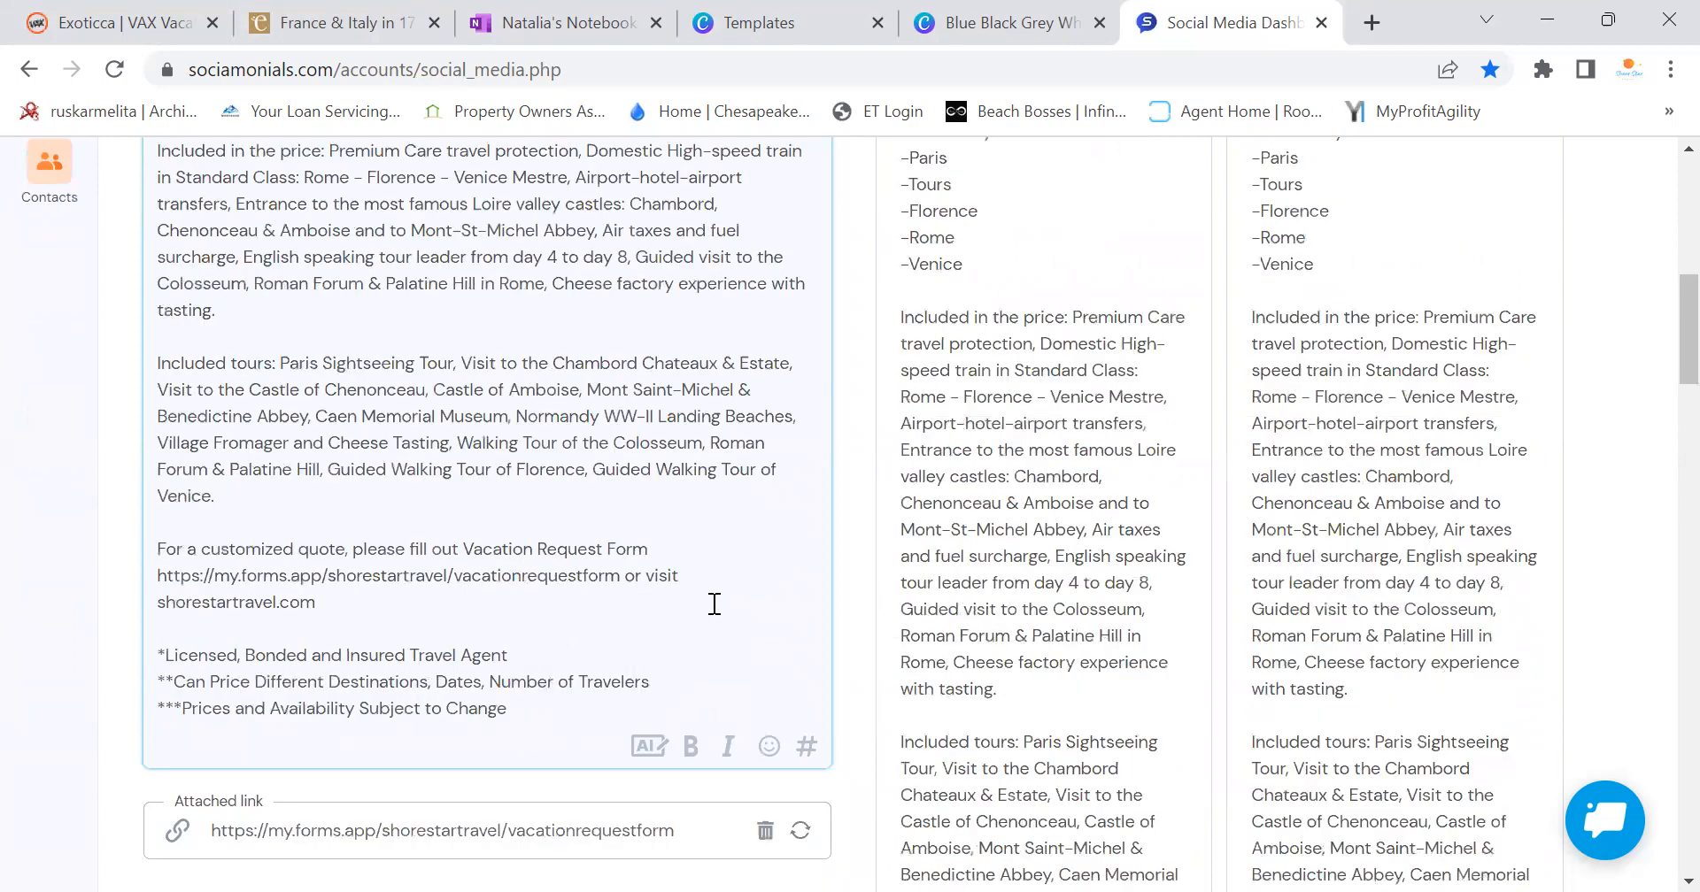
{"action": "left_click", "coordinate": [770, 747]}
{"action": "scroll", "coordinate": [956, 460], "scroll_direction": "down", "scroll_amount": 2}
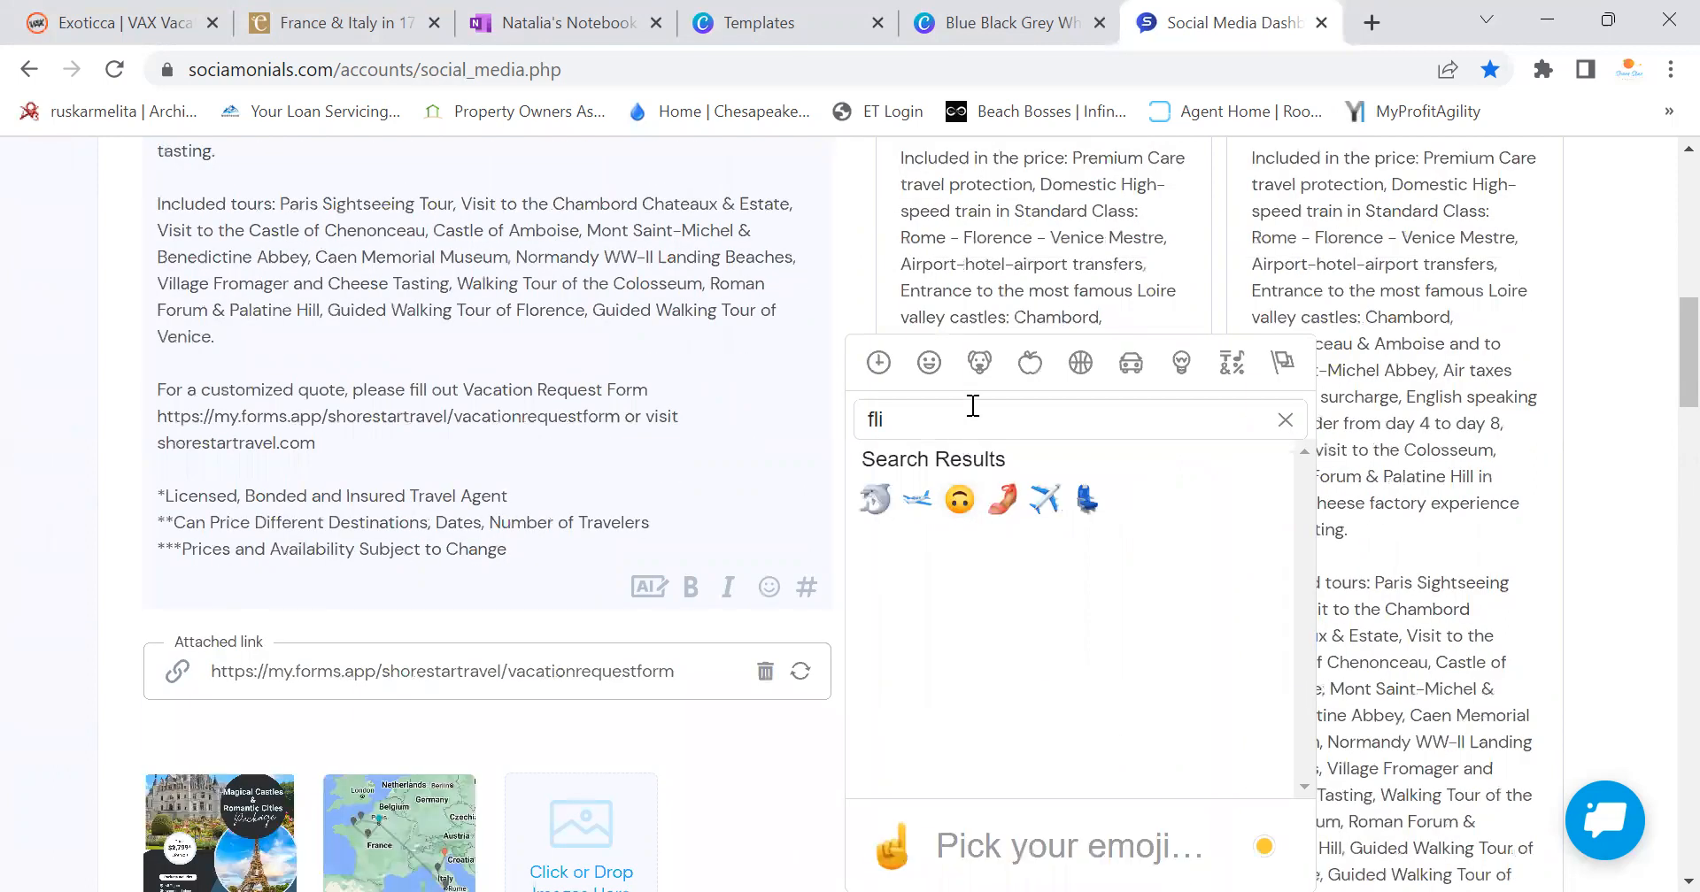
{"action": "key", "text": "BackSpace"}
{"action": "key", "text": "BackSpace"}
{"action": "key", "text": "BackSpace"}
{"action": "type", "text": "europe"}
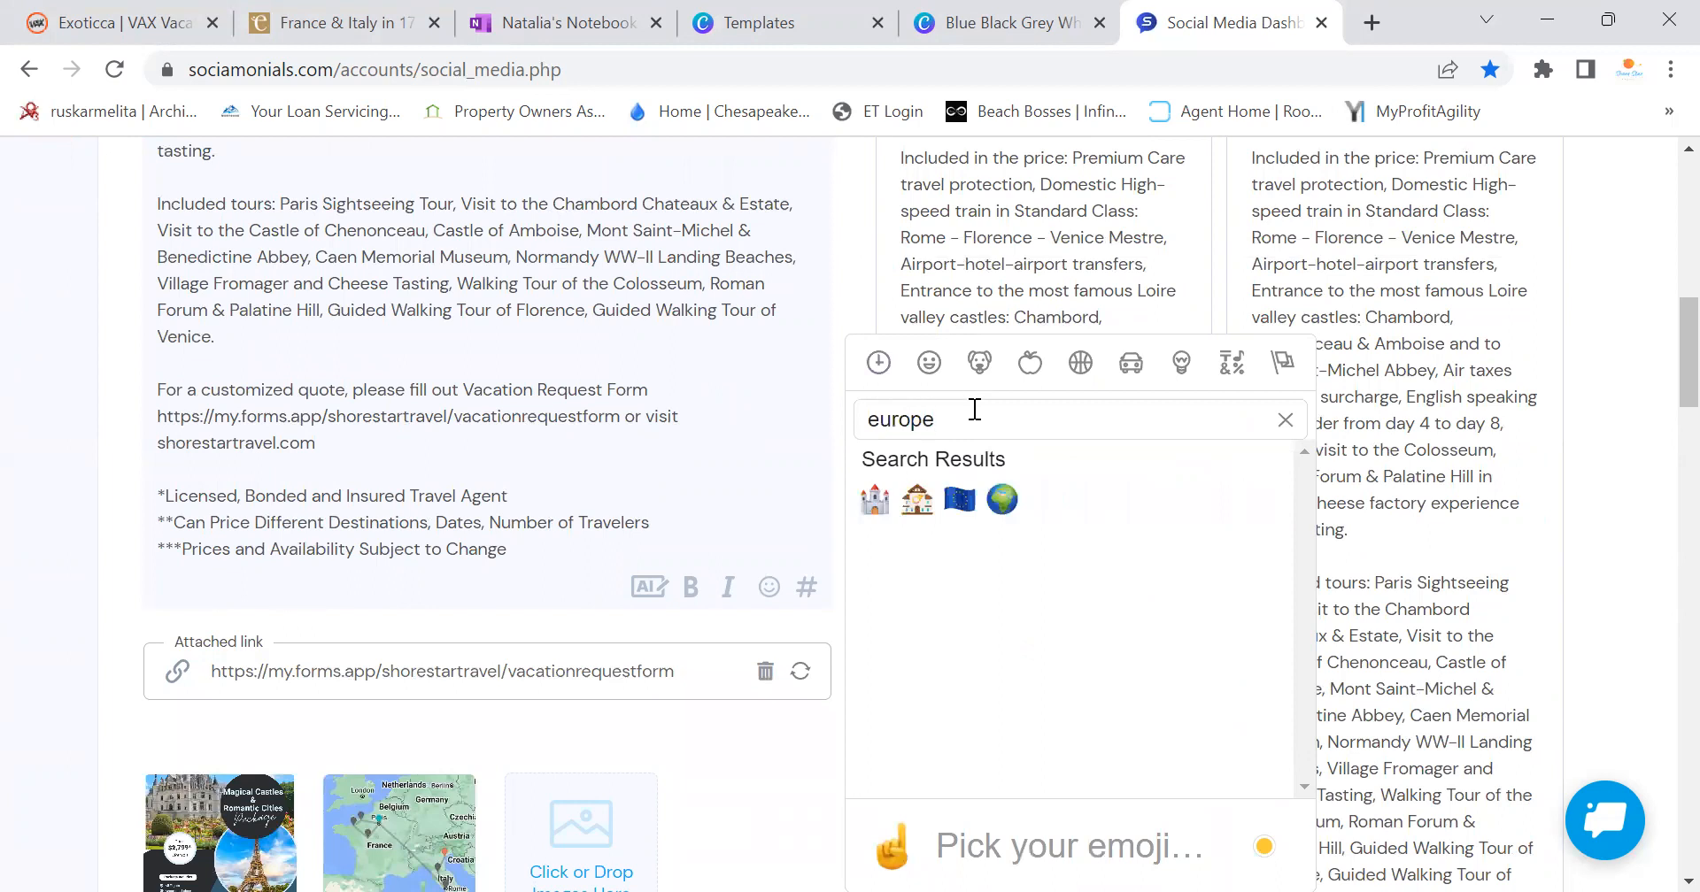
{"action": "left_click", "coordinate": [1002, 499]}
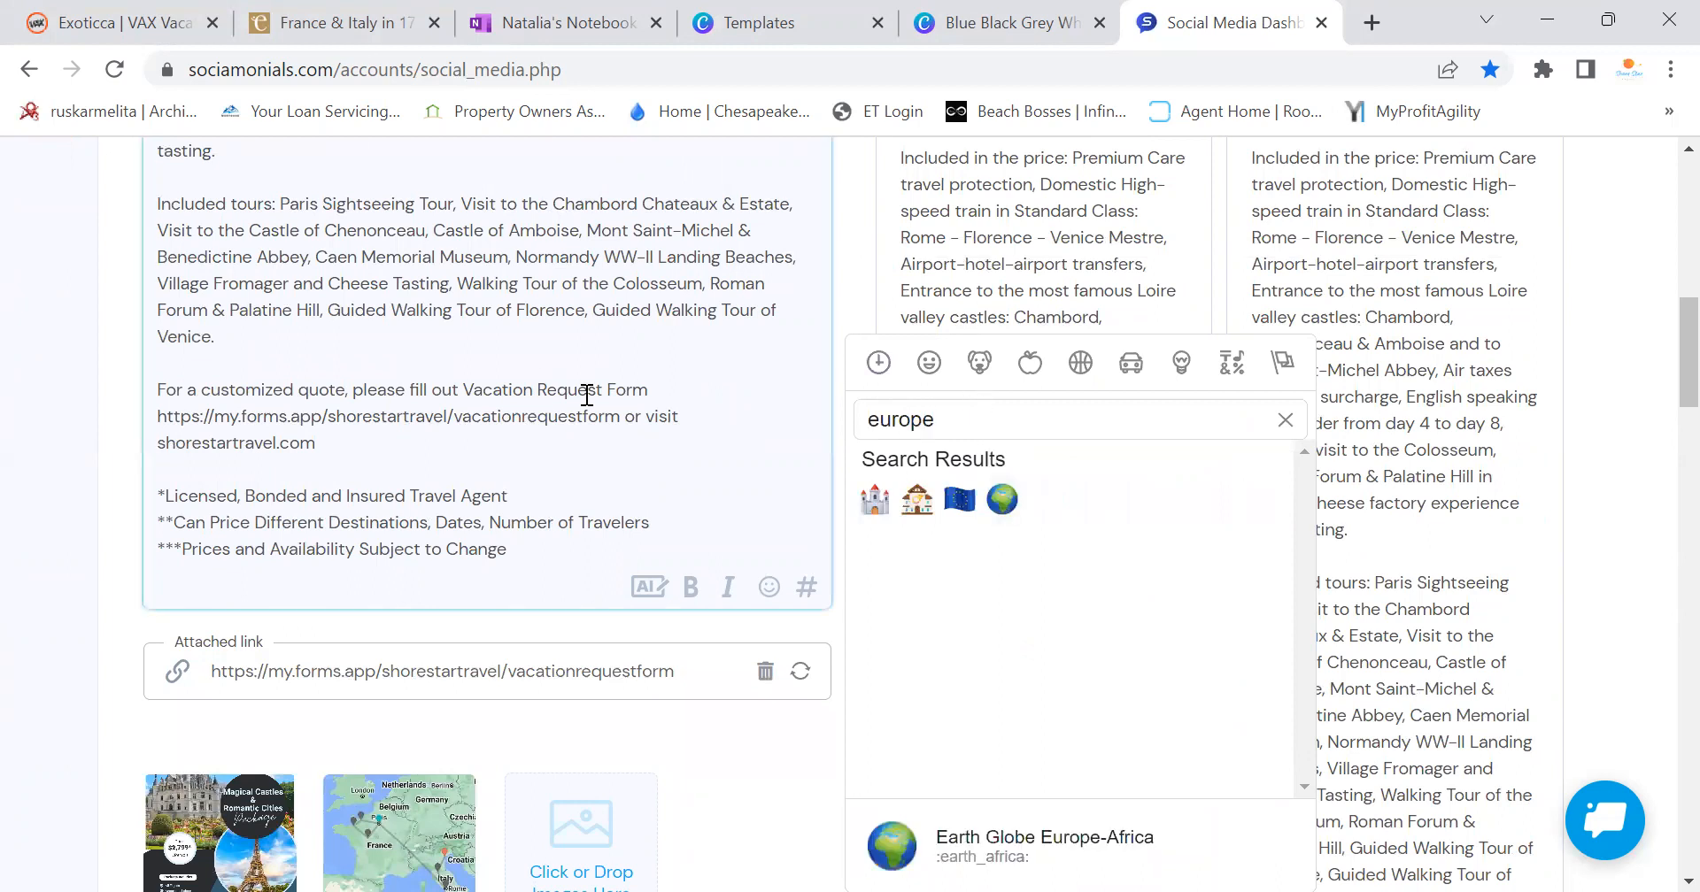
{"action": "scroll", "coordinate": [534, 379], "scroll_direction": "up", "scroll_amount": 8}
{"action": "left_click", "coordinate": [656, 496]}
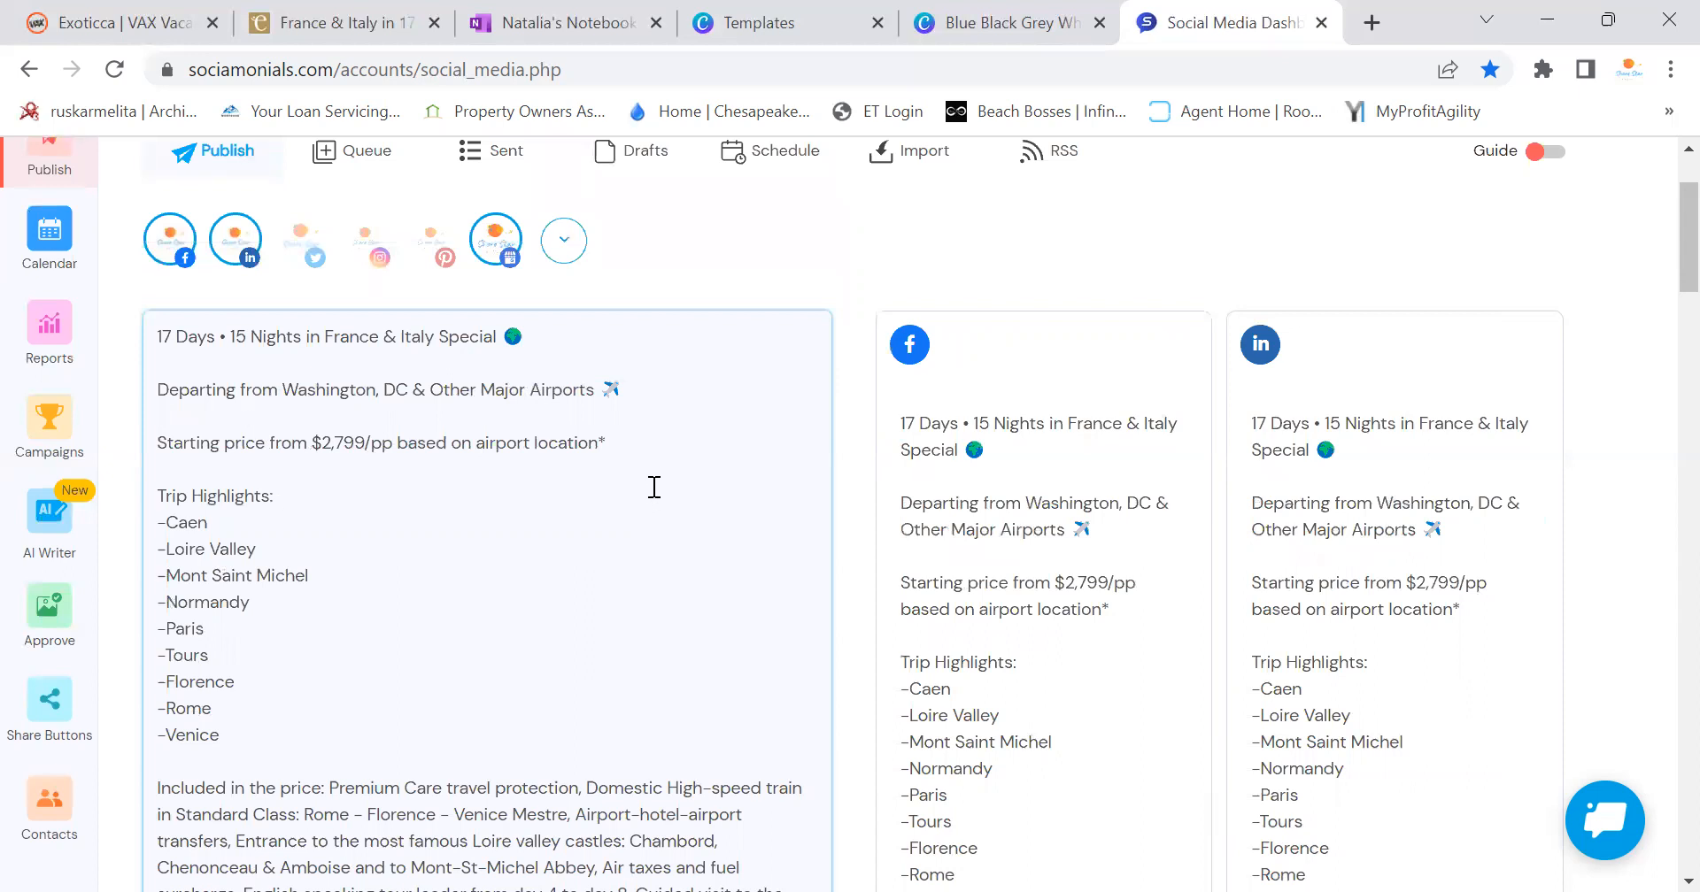
{"action": "scroll", "coordinate": [655, 487], "scroll_direction": "down", "scroll_amount": 3}
{"action": "scroll", "coordinate": [644, 480], "scroll_direction": "down", "scroll_amount": 6}
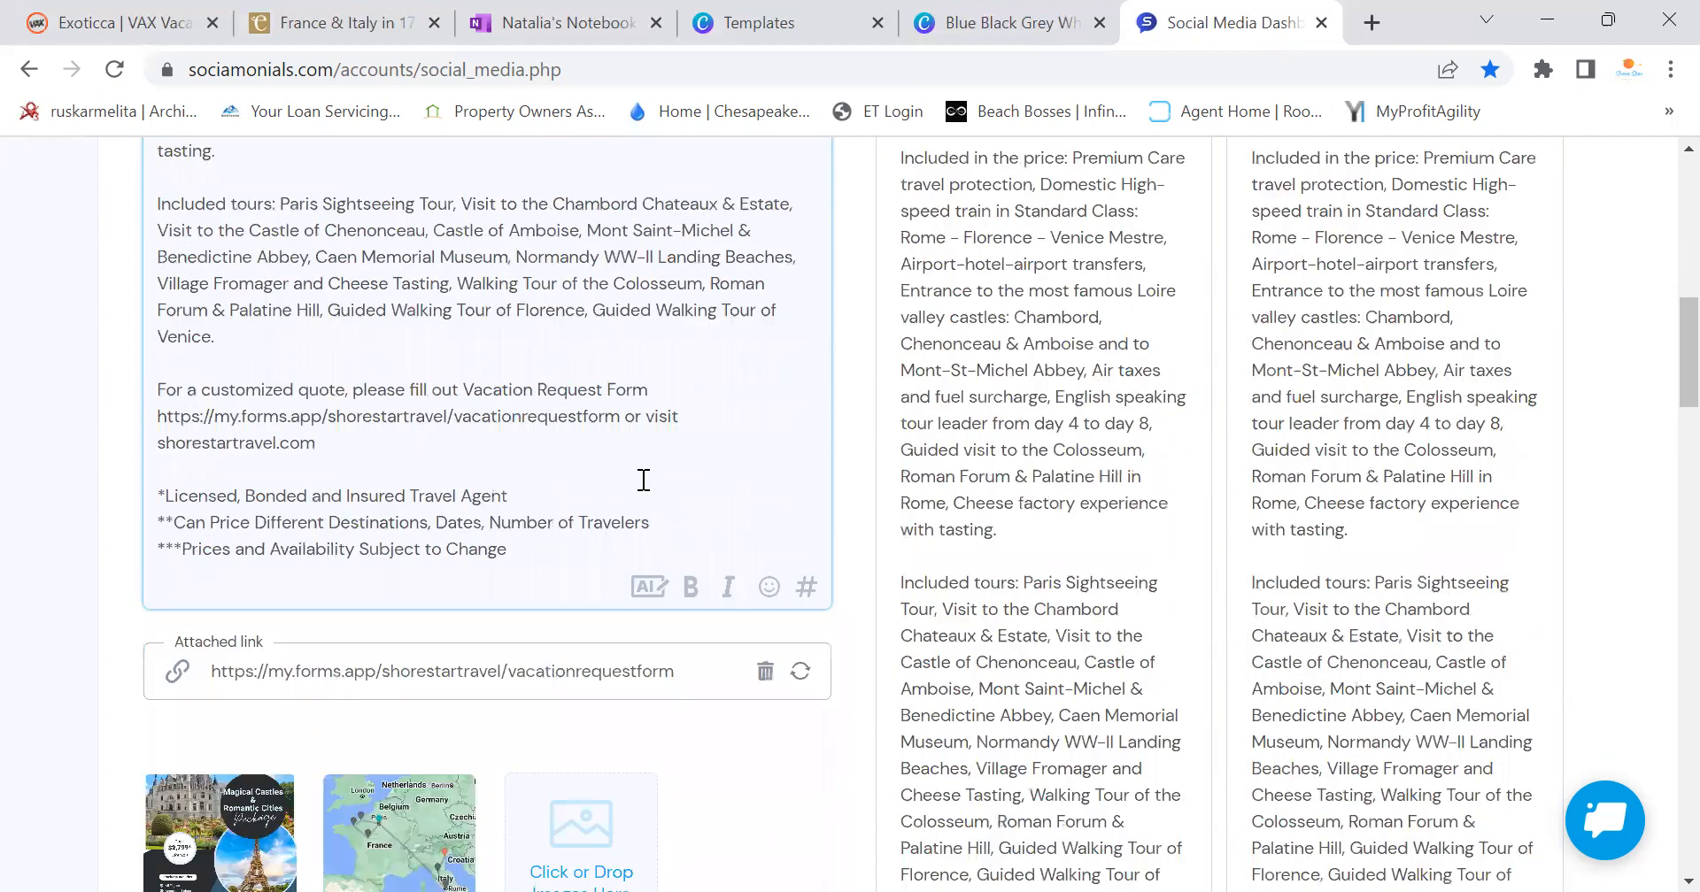
{"action": "mouse_move", "coordinate": [212, 802]}
{"action": "scroll", "coordinate": [517, 639], "scroll_direction": "up", "scroll_amount": 6}
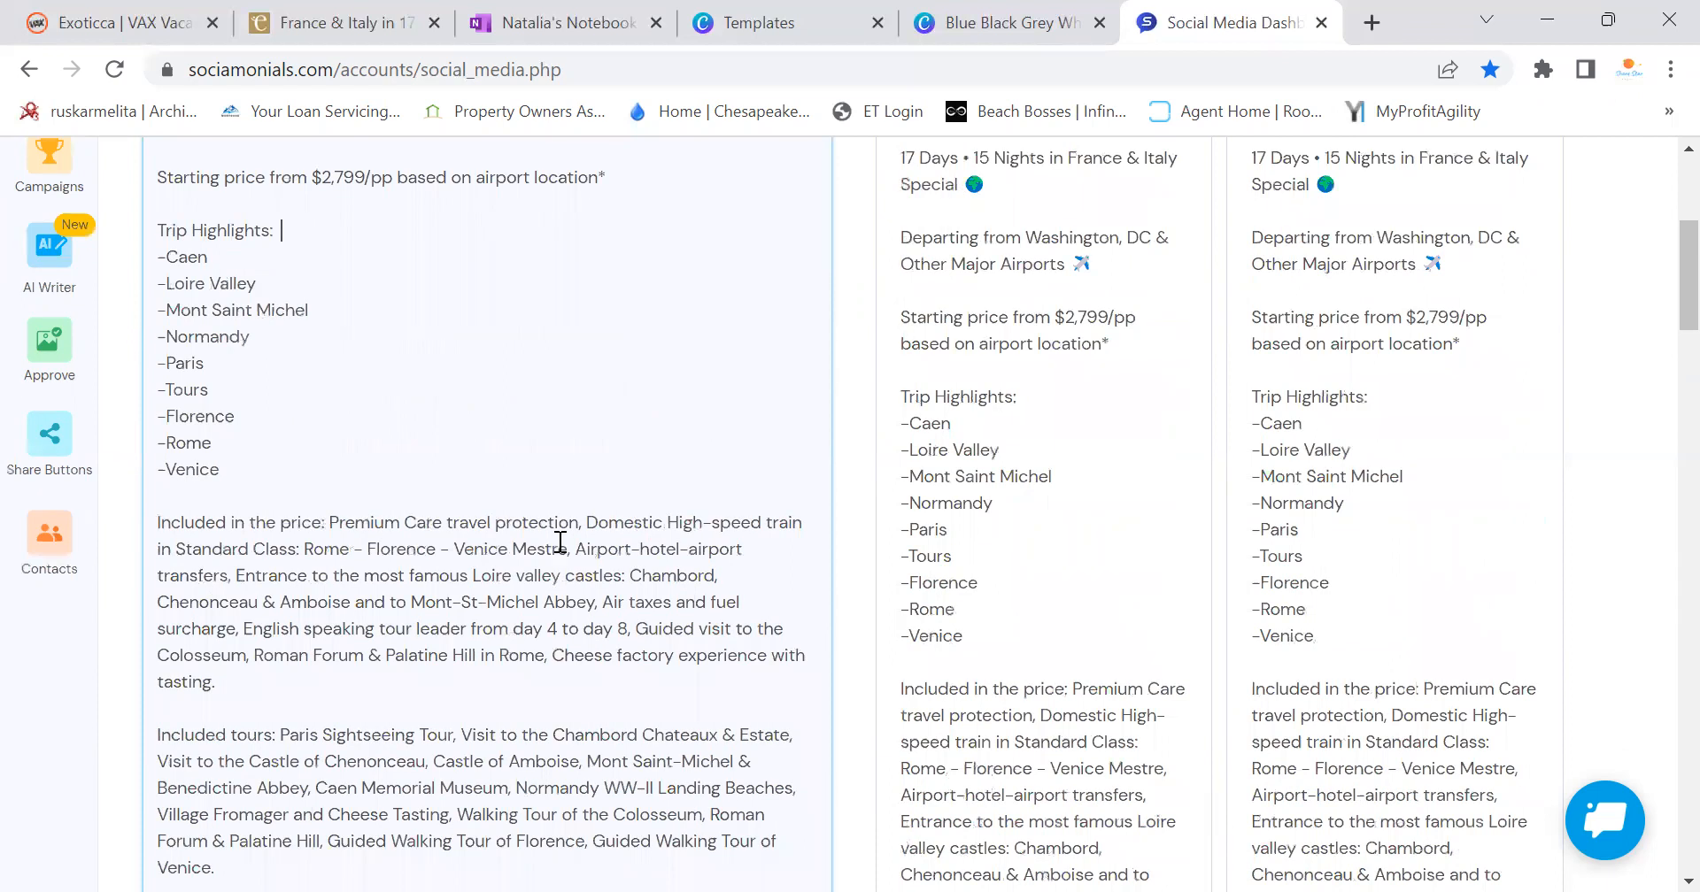
{"action": "left_click", "coordinate": [981, 27]}
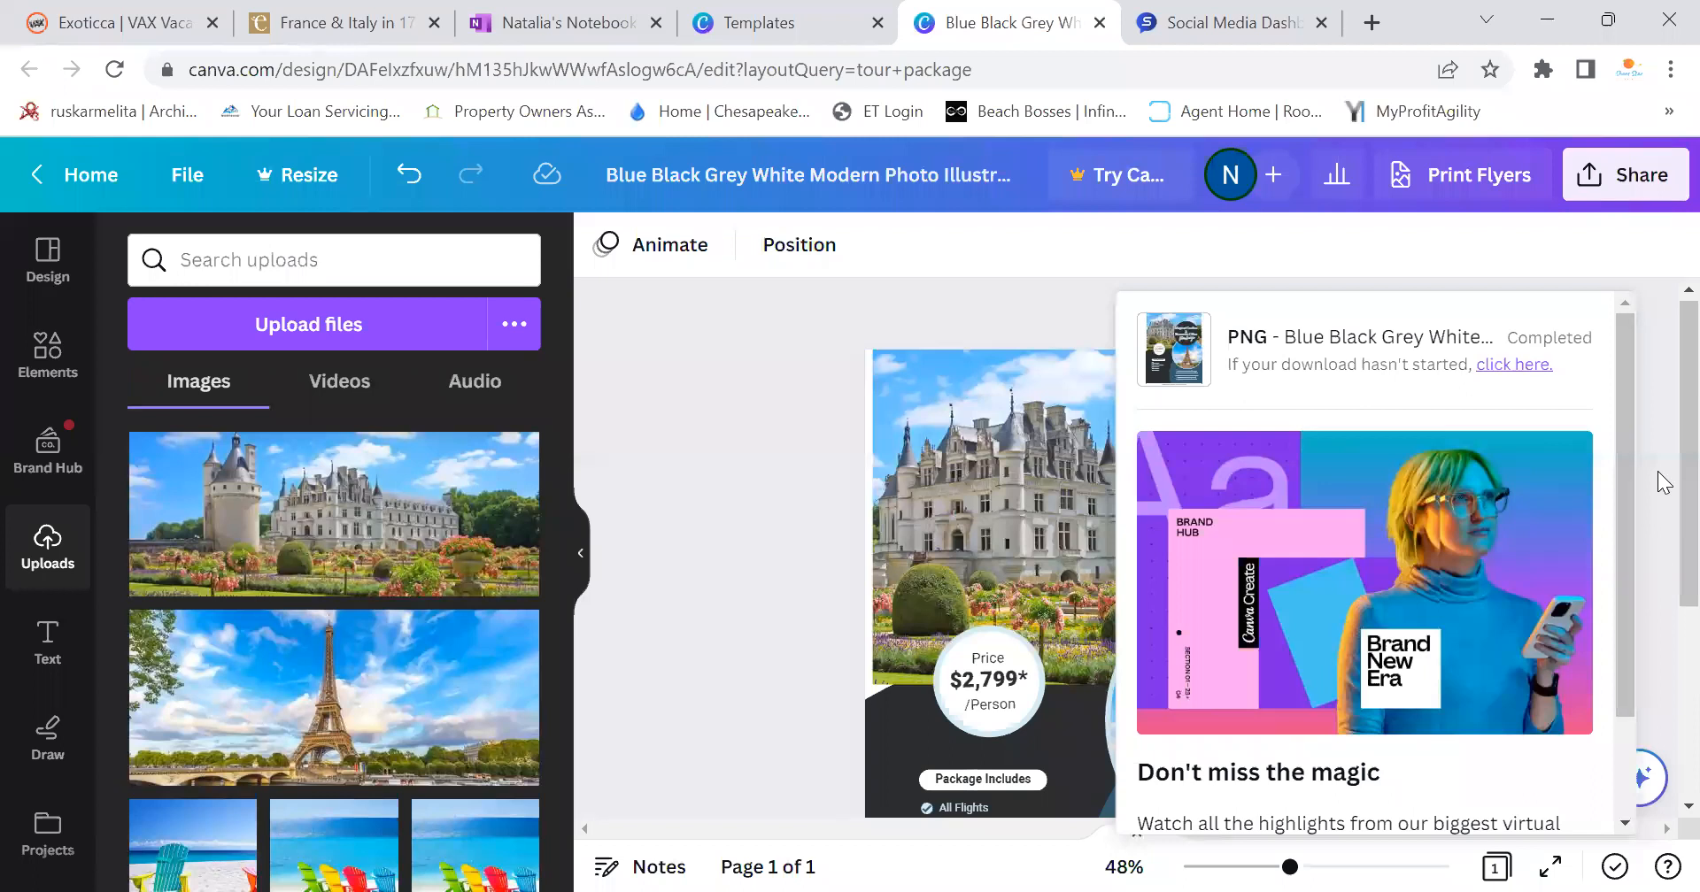
{"action": "left_click", "coordinate": [1661, 442]}
{"action": "scroll", "coordinate": [1660, 478], "scroll_direction": "down", "scroll_amount": 3}
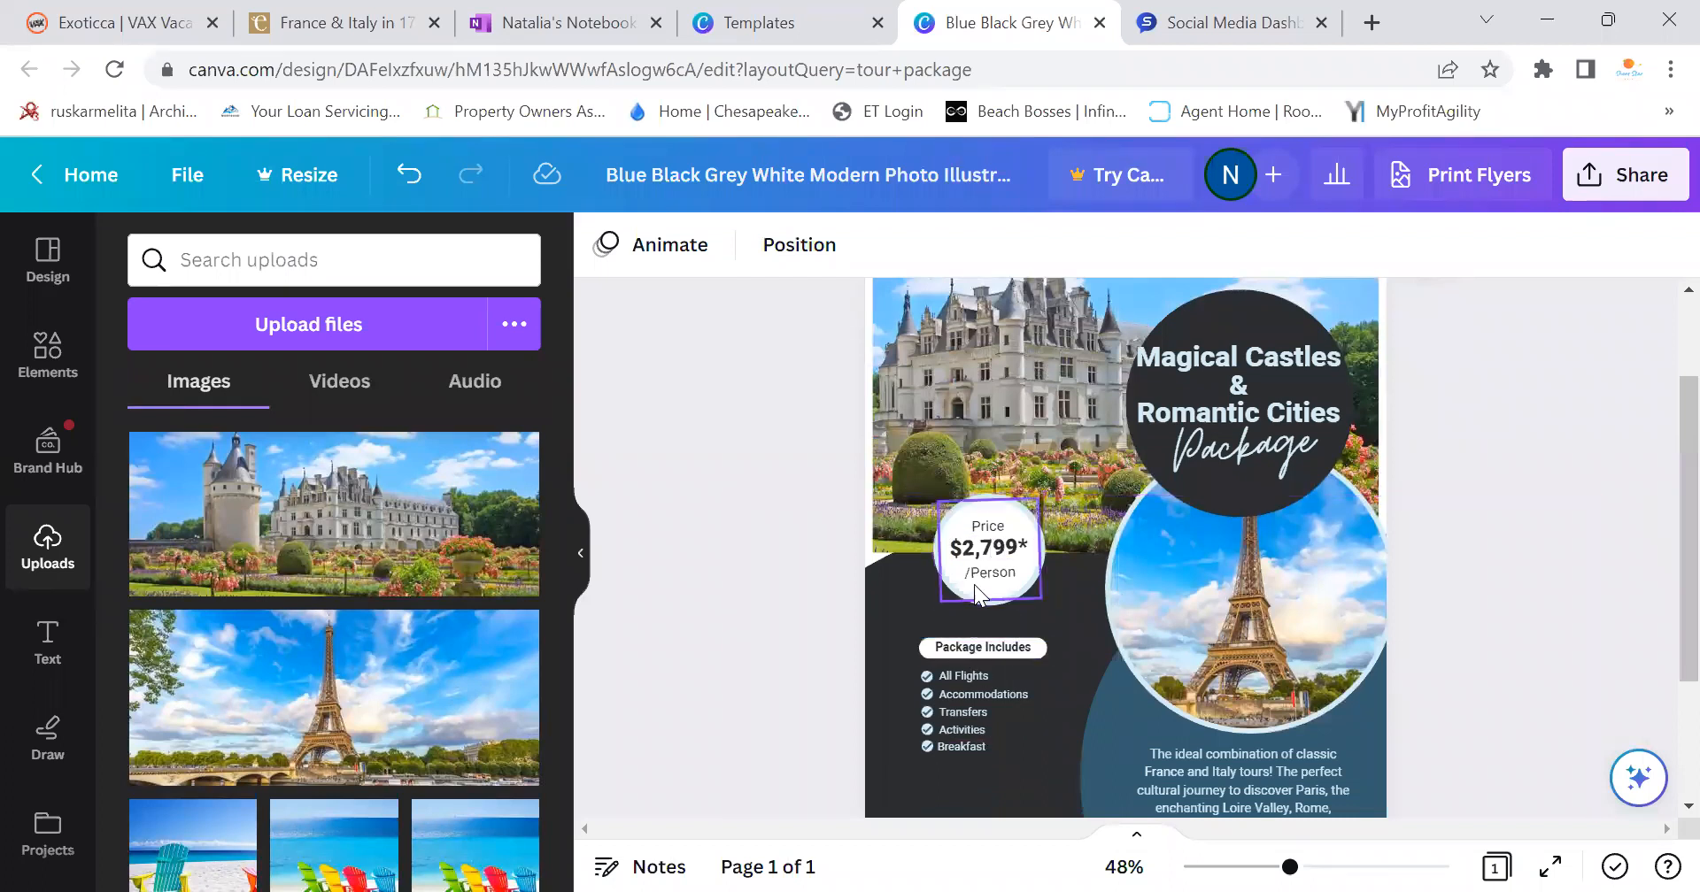
{"action": "scroll", "coordinate": [1178, 650], "scroll_direction": "down", "scroll_amount": 4}
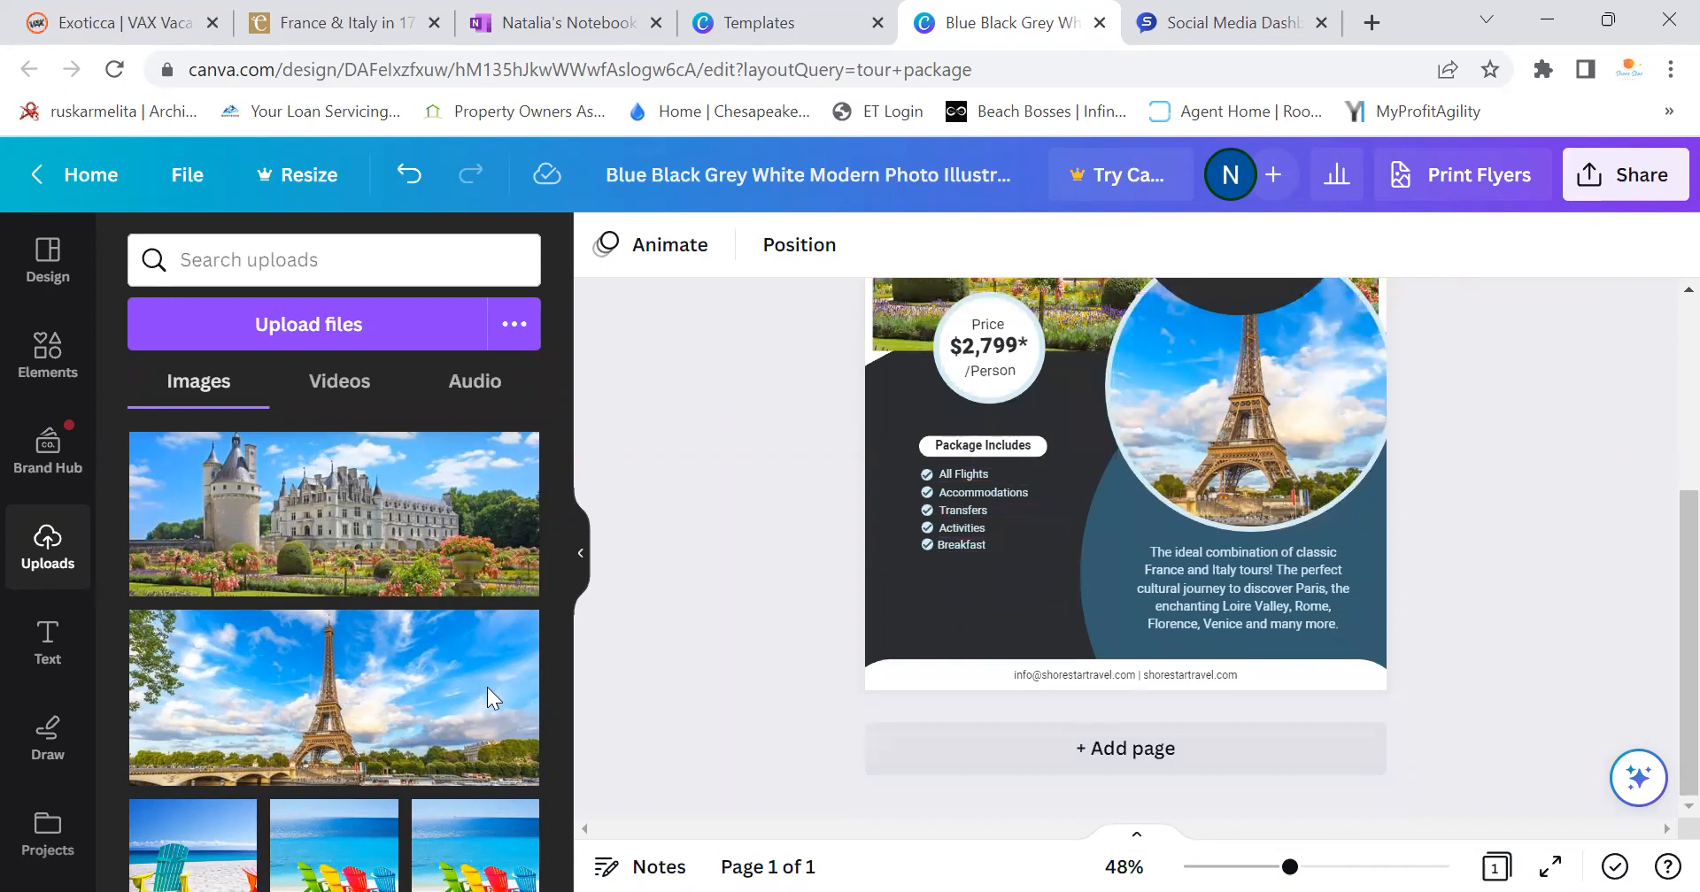
{"action": "left_click", "coordinate": [1244, 10]}
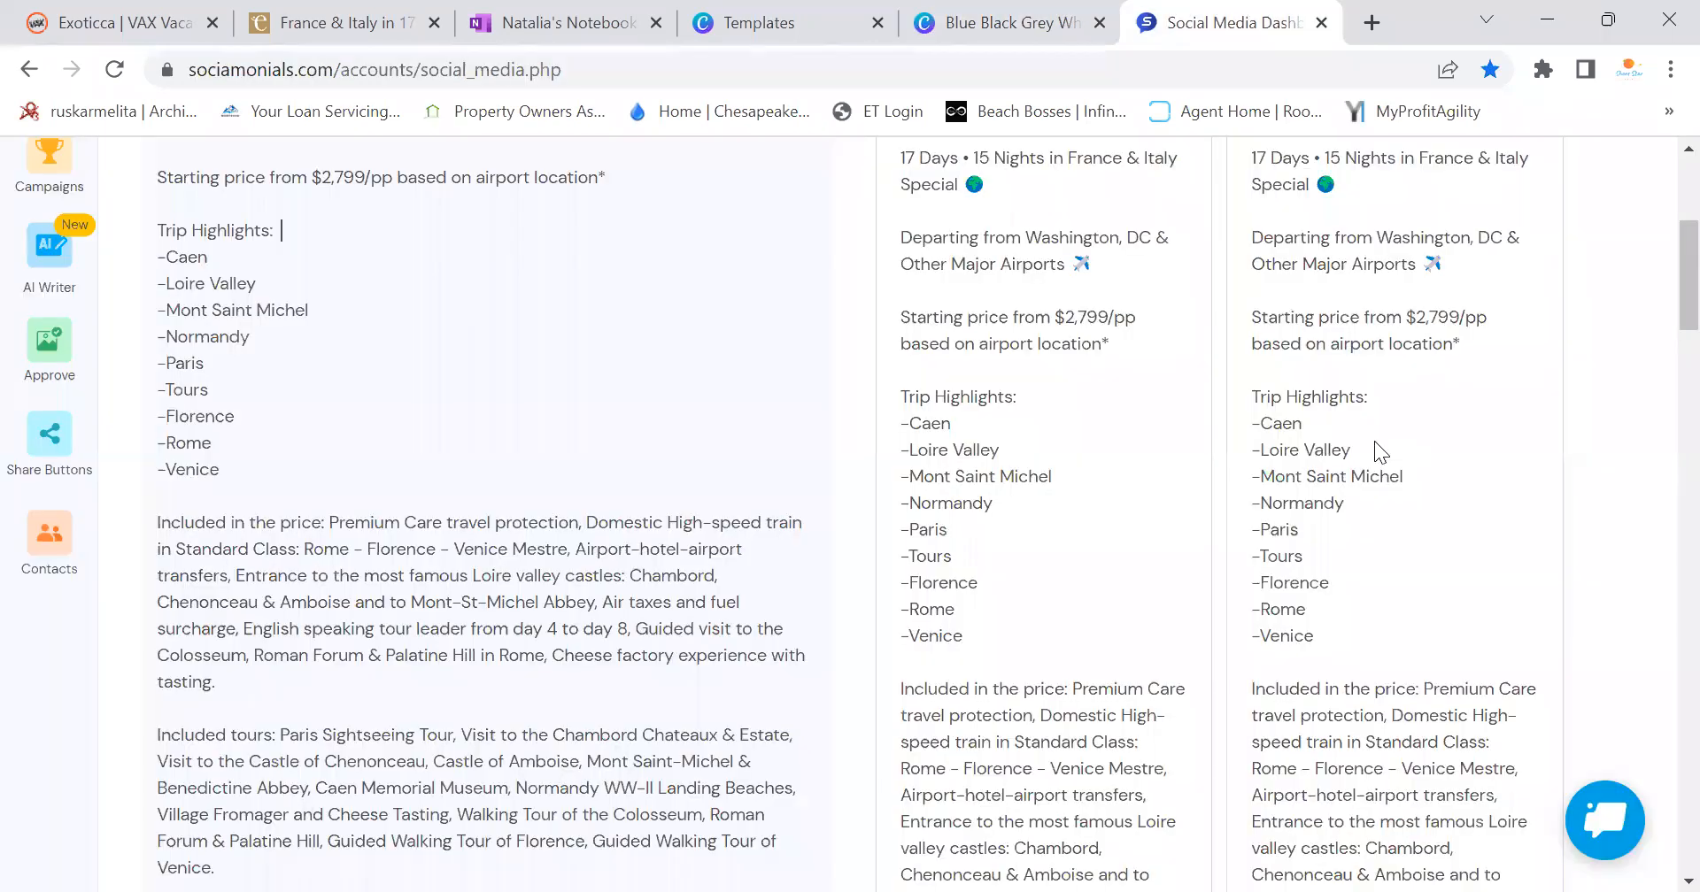
Review the post text and compare it against the Canva flyer design
{"action": "left_click", "coordinate": [215, 401]}
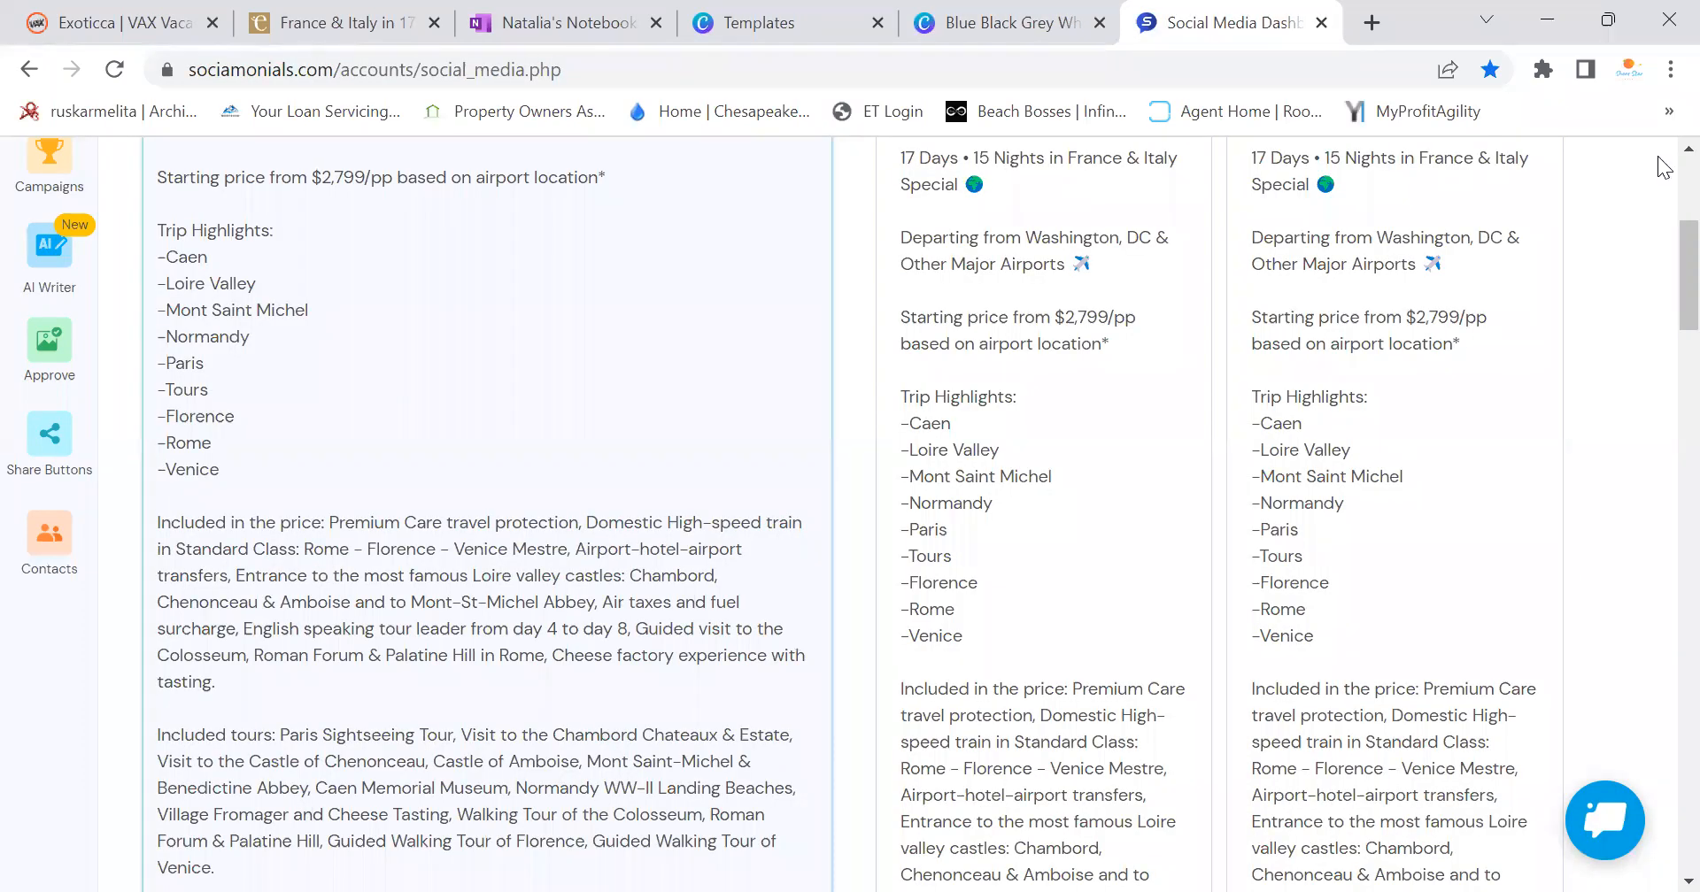
{"action": "scroll", "coordinate": [1659, 264], "scroll_direction": "up", "scroll_amount": 1}
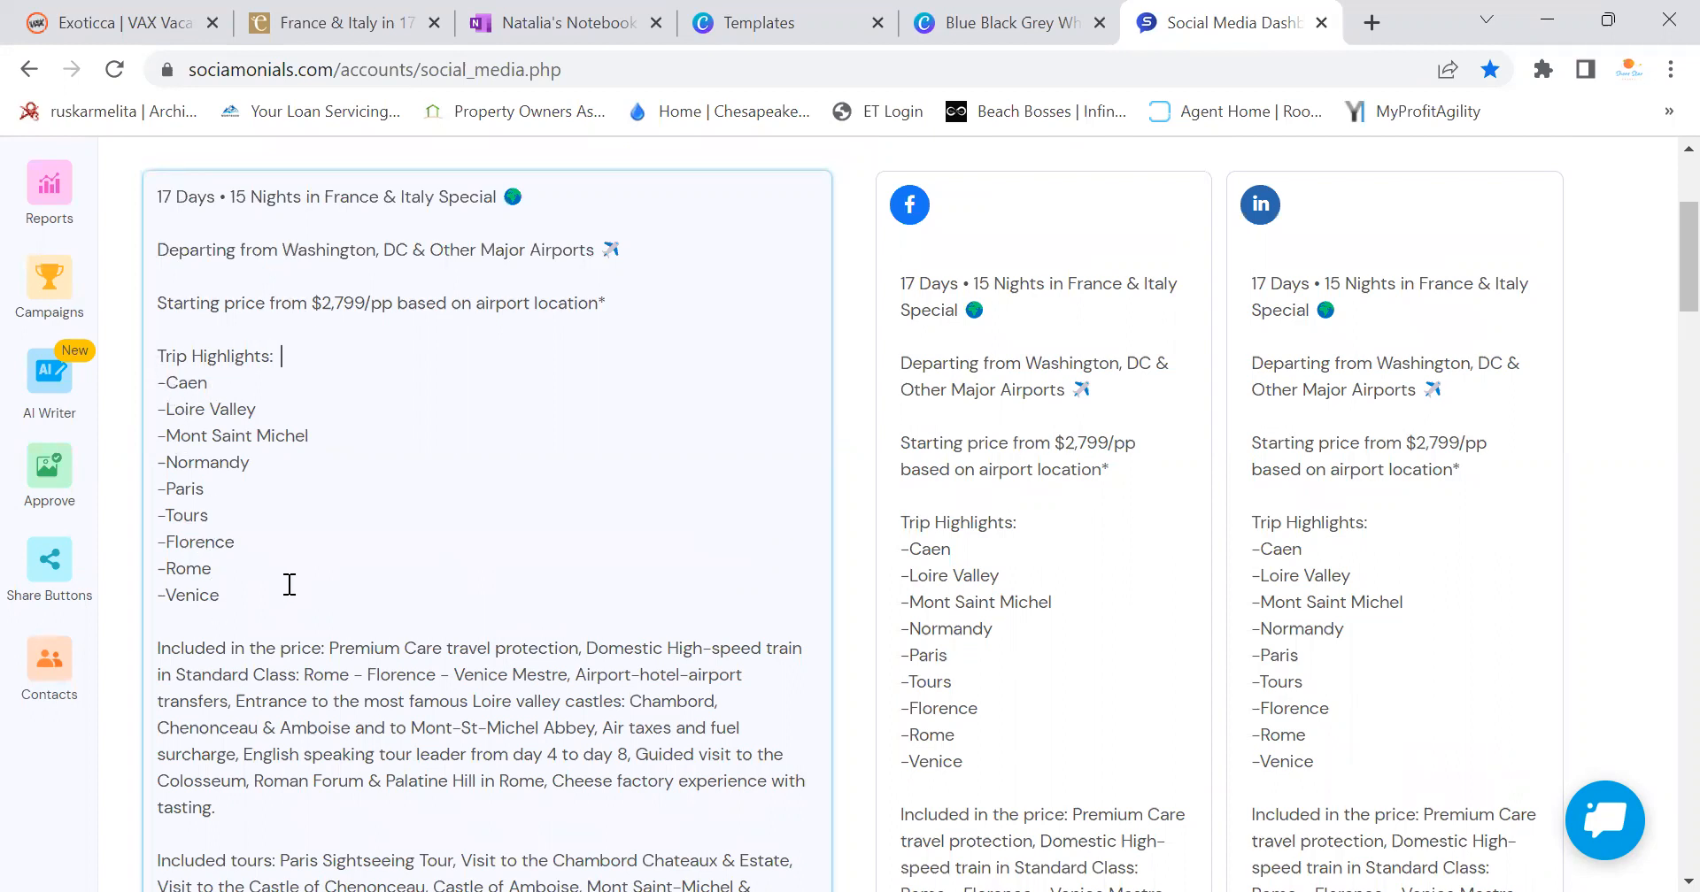
{"action": "scroll", "coordinate": [288, 580], "scroll_direction": "down", "scroll_amount": 9}
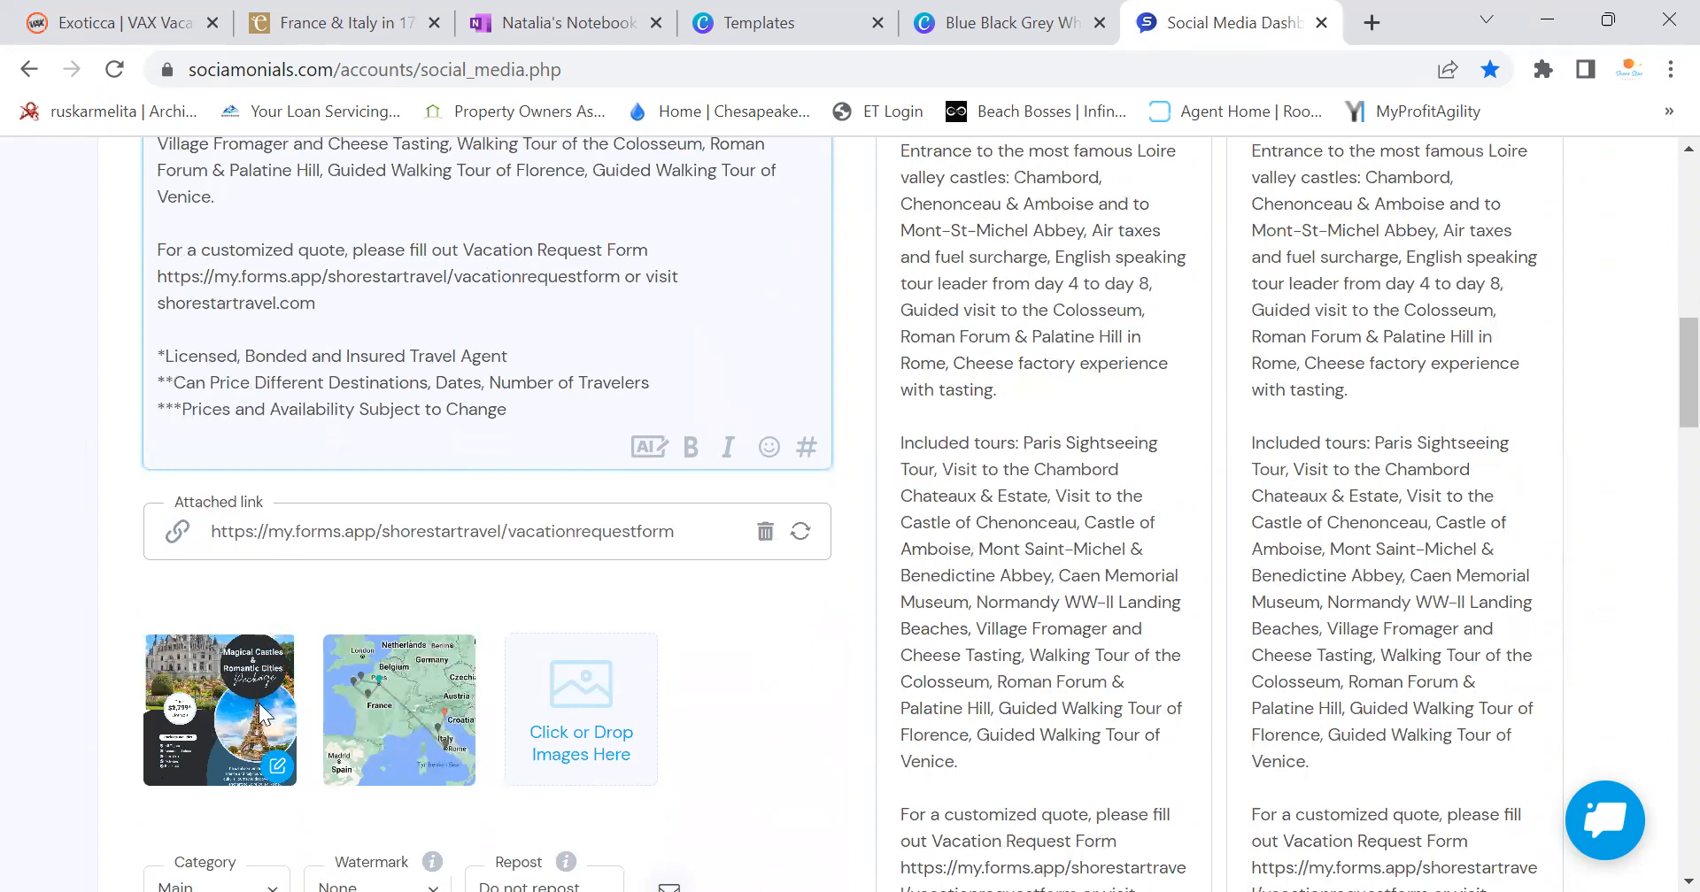
{"action": "scroll", "coordinate": [581, 605], "scroll_direction": "up", "scroll_amount": 3}
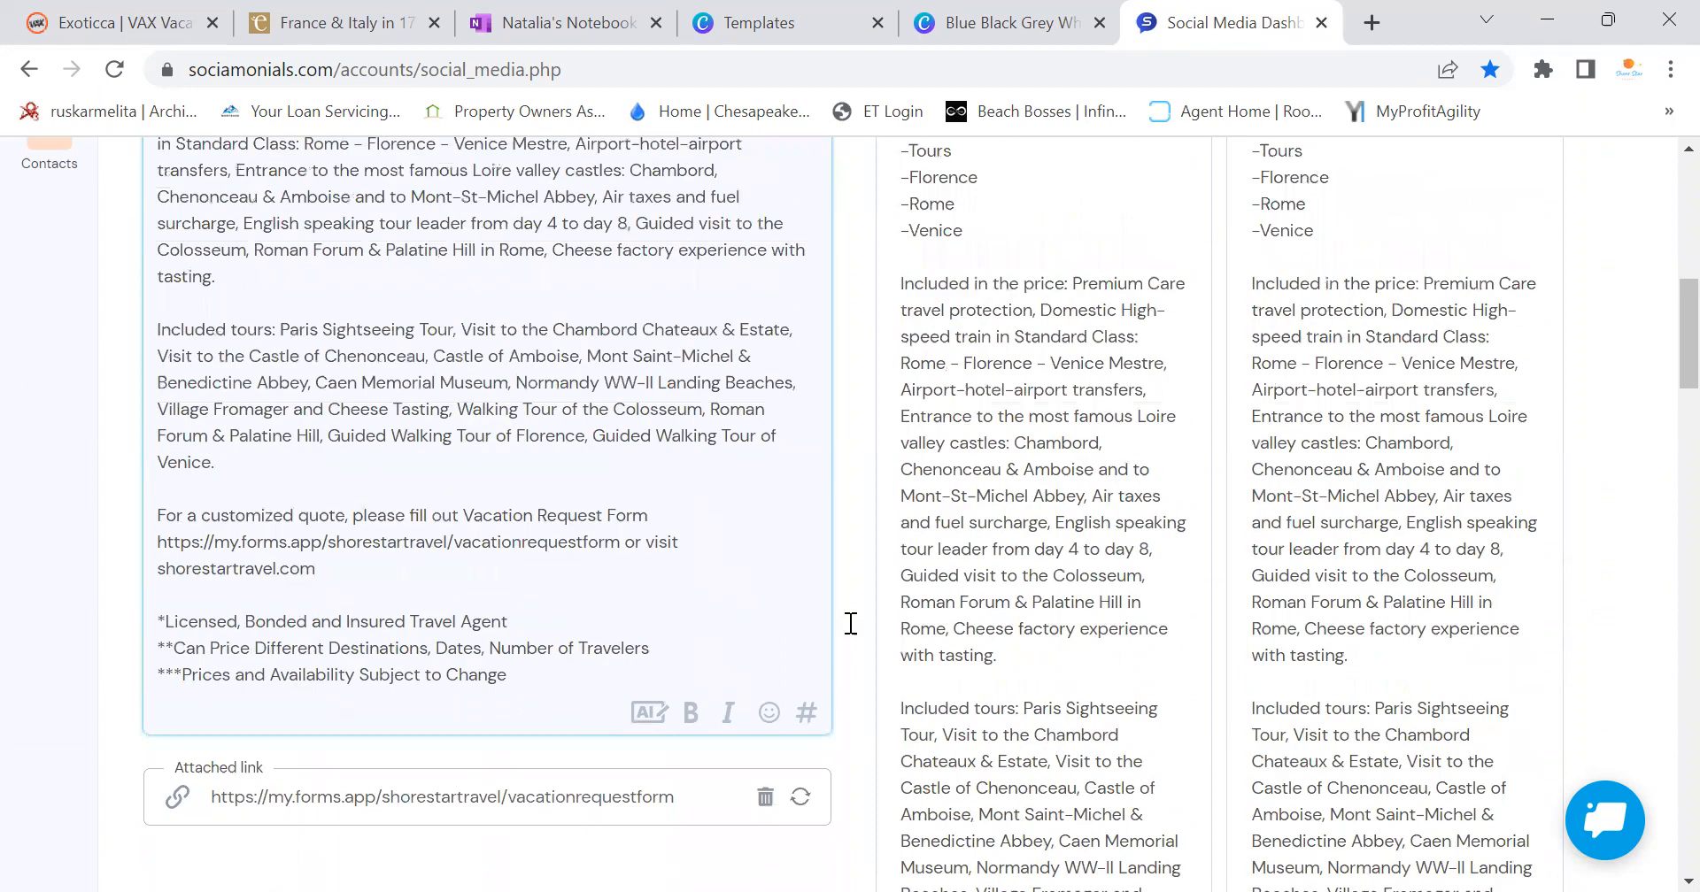
{"action": "left_click", "coordinate": [1023, 14]}
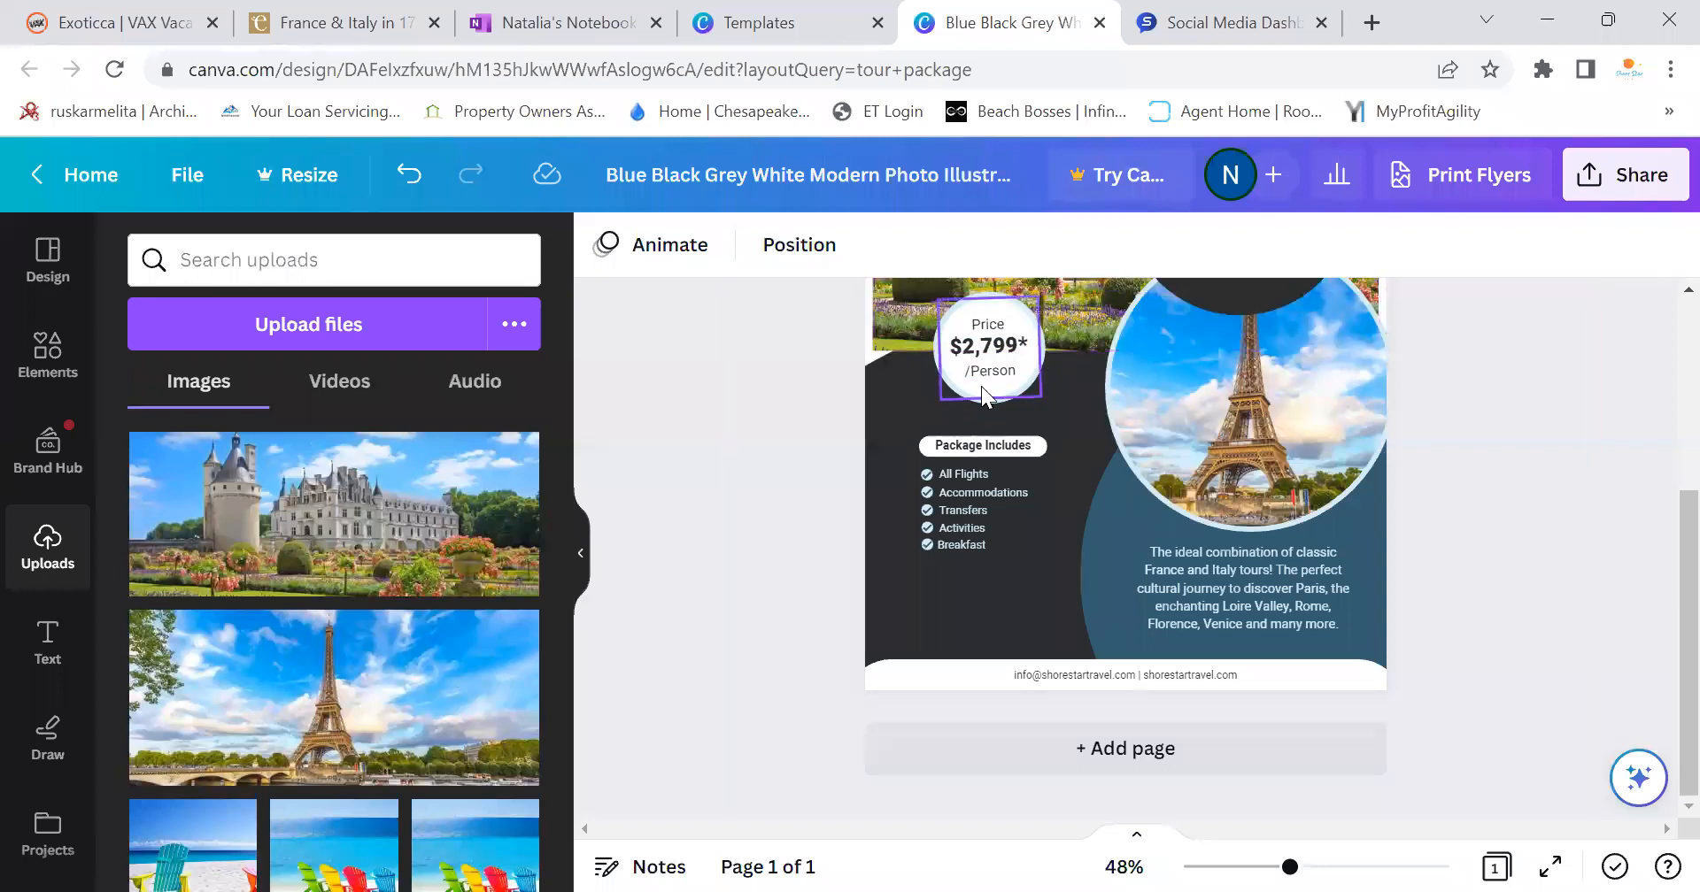
{"action": "left_click", "coordinate": [1190, 33]}
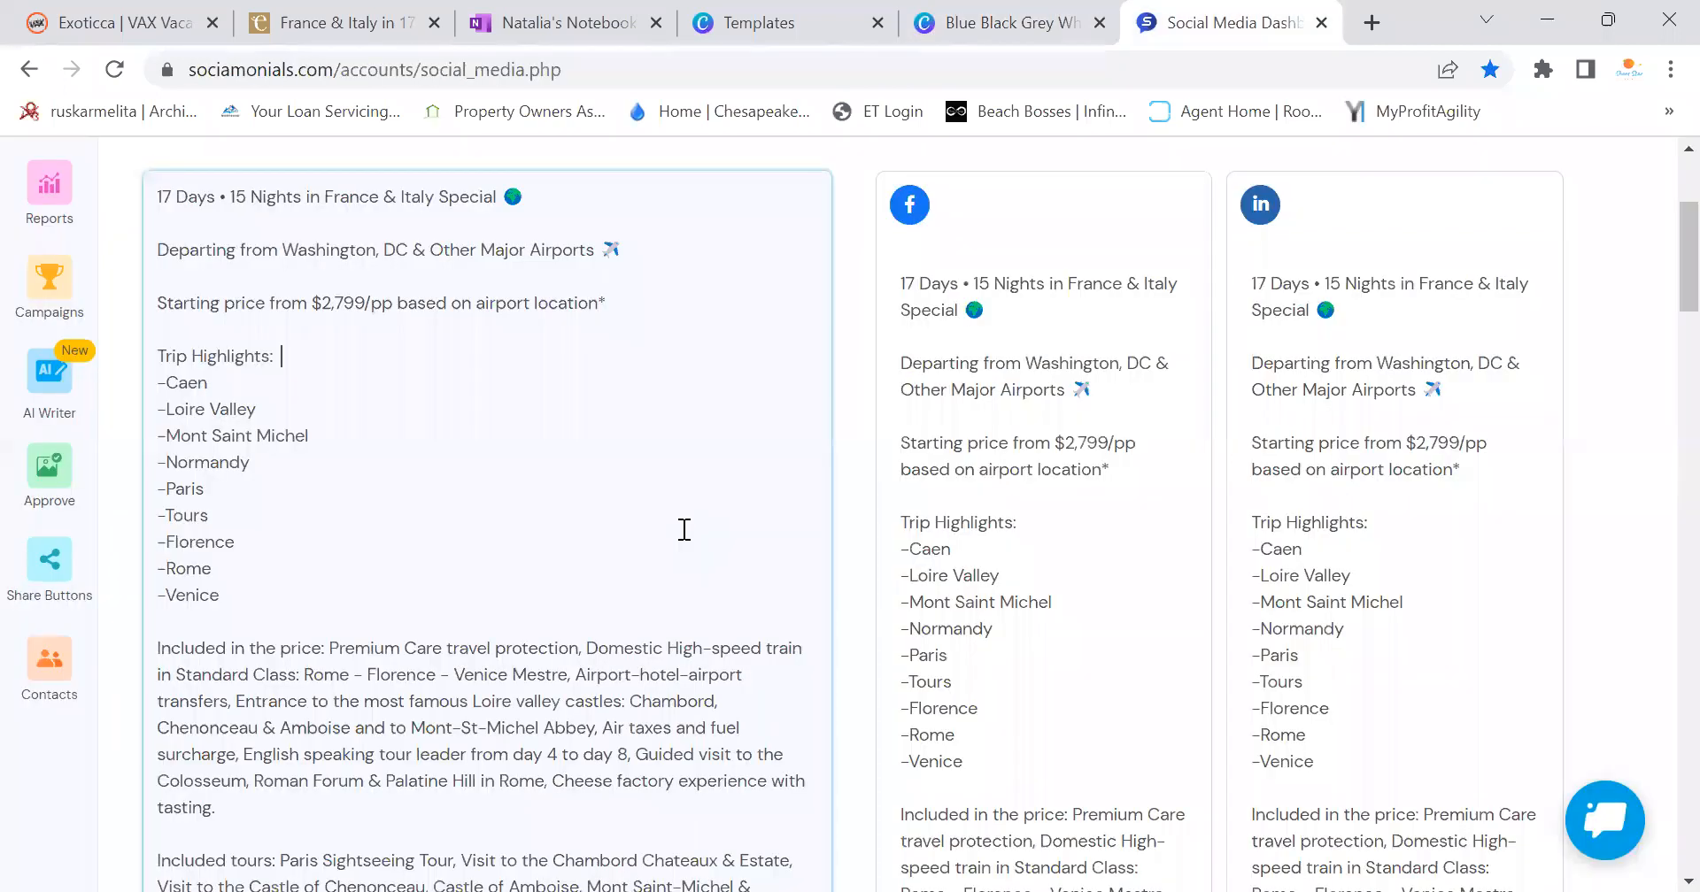
Scroll through the composer reviewing the text, previews, form link and two attached images
{"action": "left_click", "coordinate": [653, 356]}
{"action": "scroll", "coordinate": [557, 401], "scroll_direction": "down", "scroll_amount": 3}
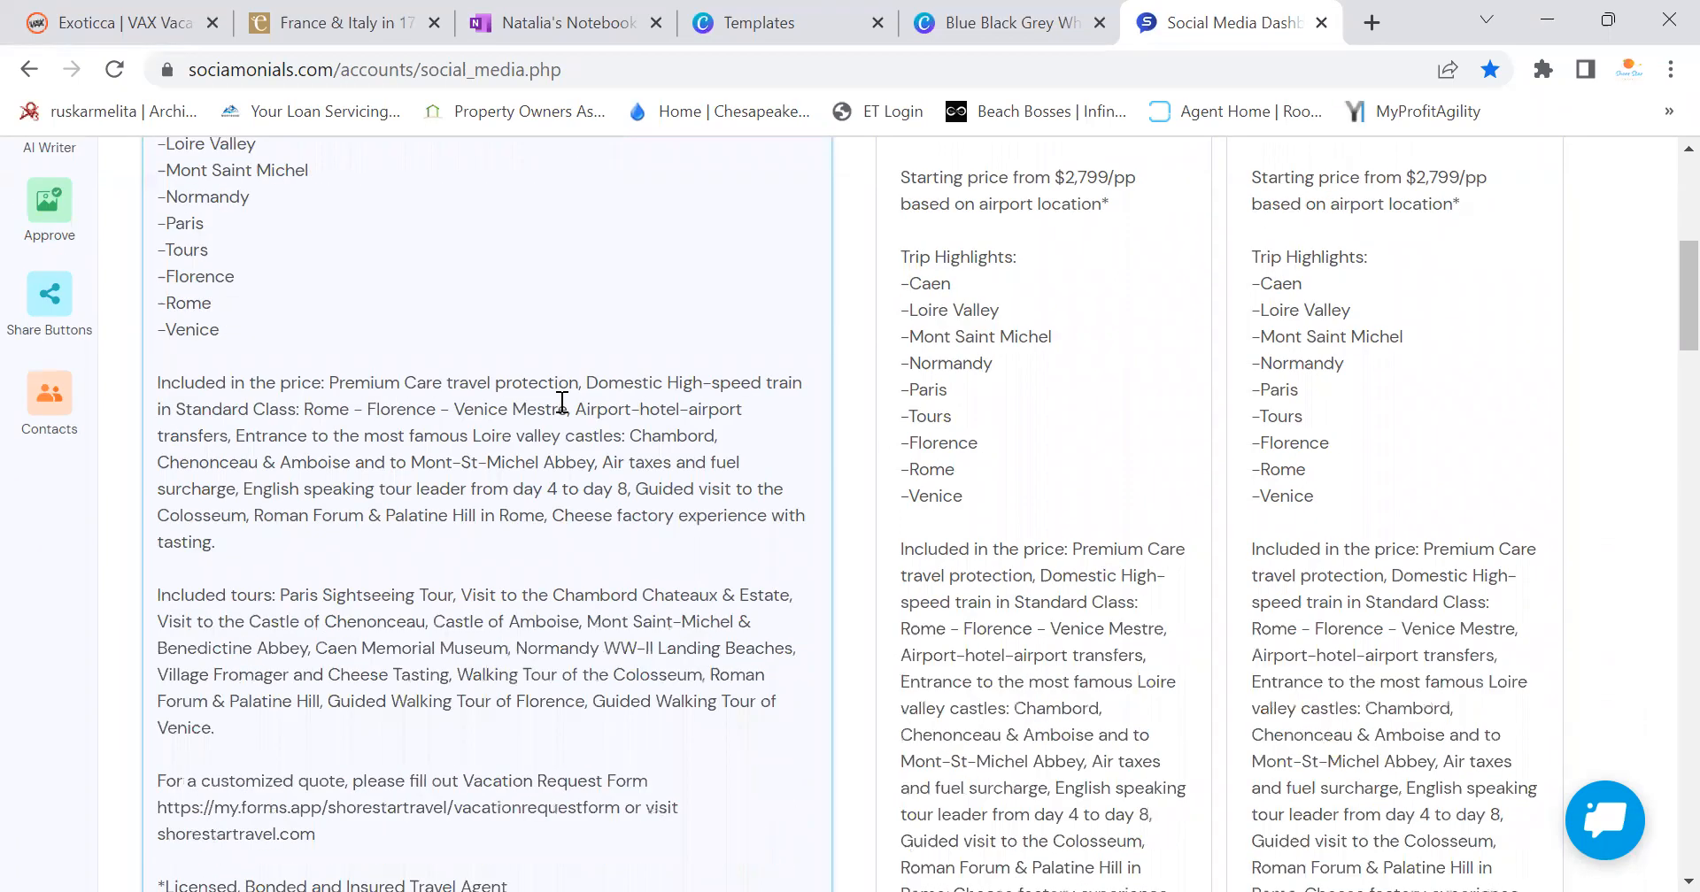
{"action": "scroll", "coordinate": [561, 402], "scroll_direction": "down", "scroll_amount": 3}
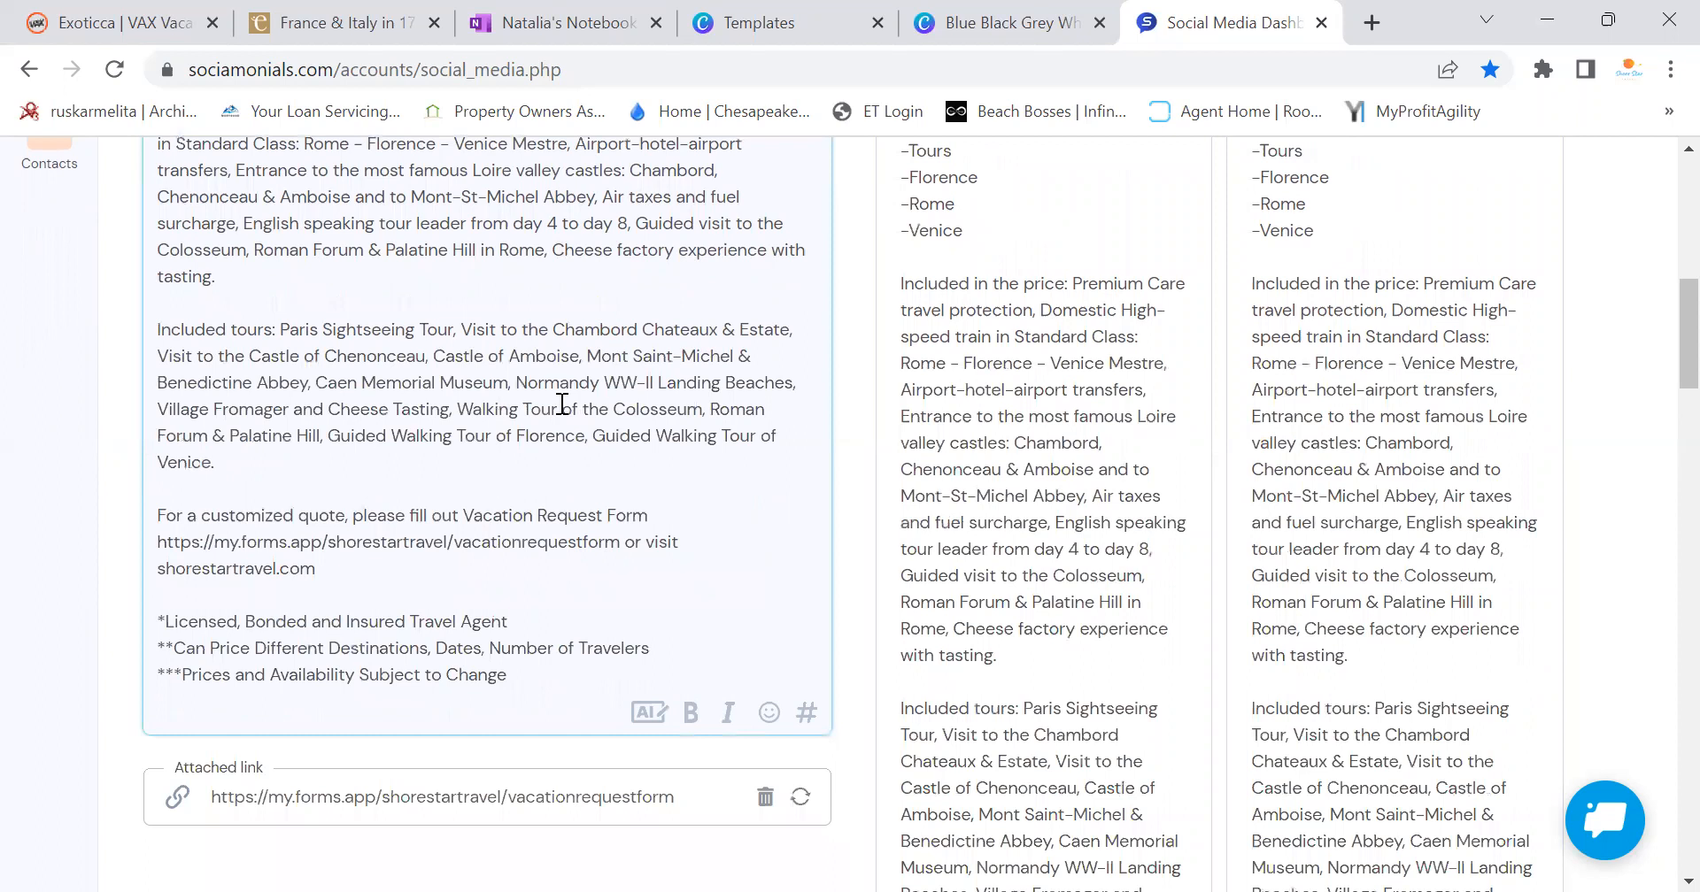
{"action": "scroll", "coordinate": [563, 405], "scroll_direction": "up", "scroll_amount": 3}
{"action": "scroll", "coordinate": [565, 407], "scroll_direction": "up", "scroll_amount": 6}
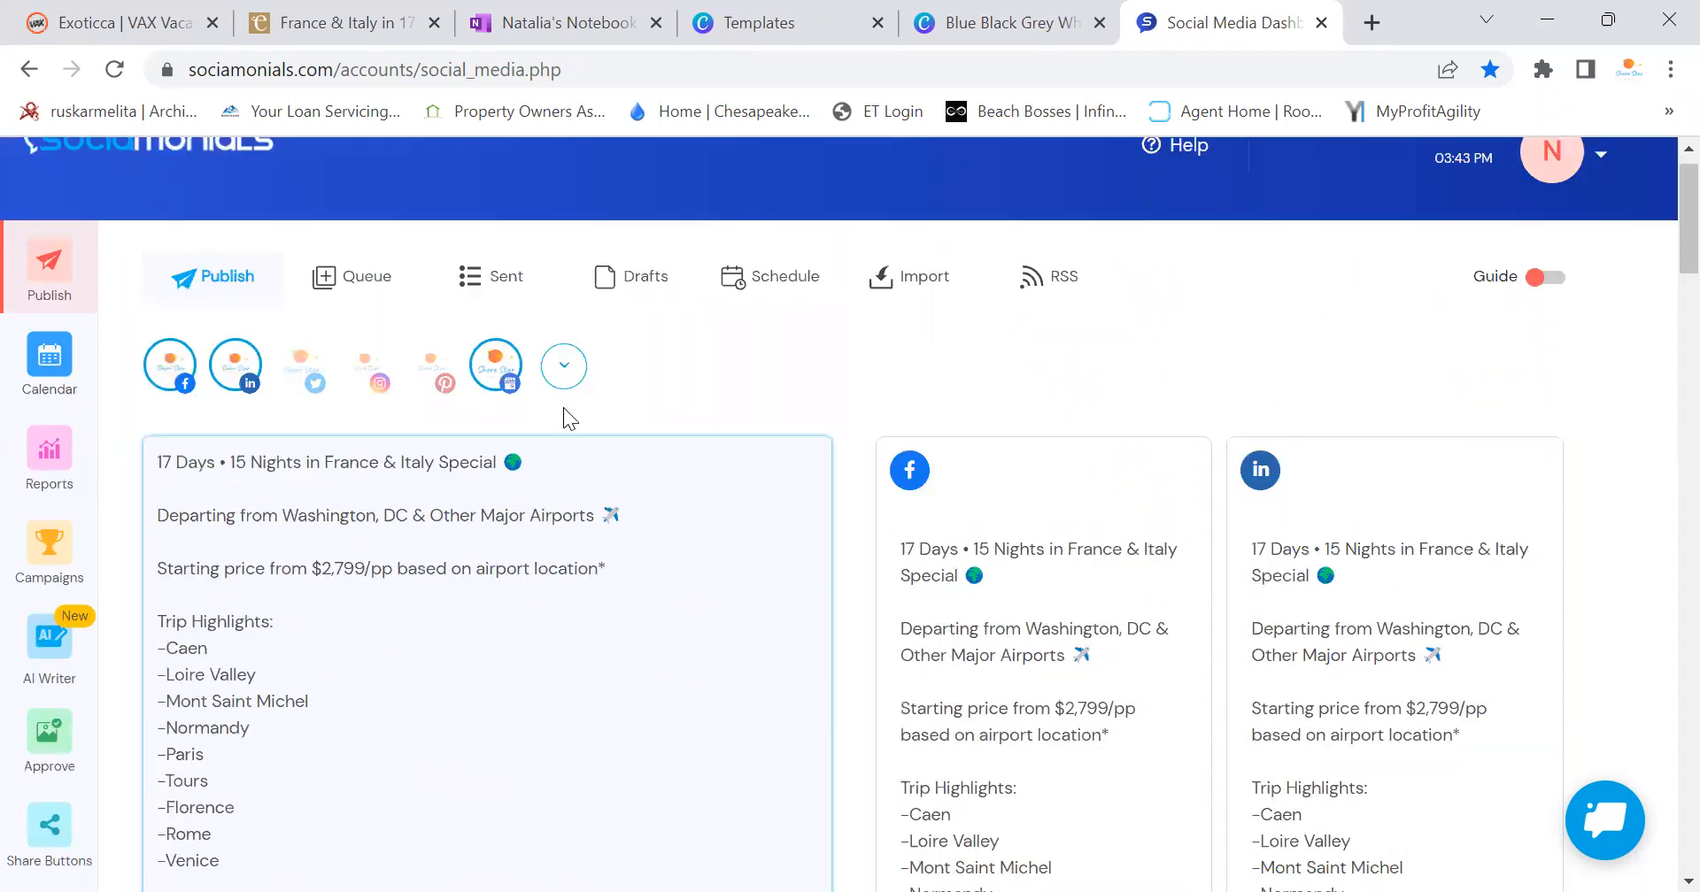
{"action": "scroll", "coordinate": [563, 407], "scroll_direction": "down", "scroll_amount": 3}
{"action": "scroll", "coordinate": [1061, 407], "scroll_direction": "down", "scroll_amount": 20}
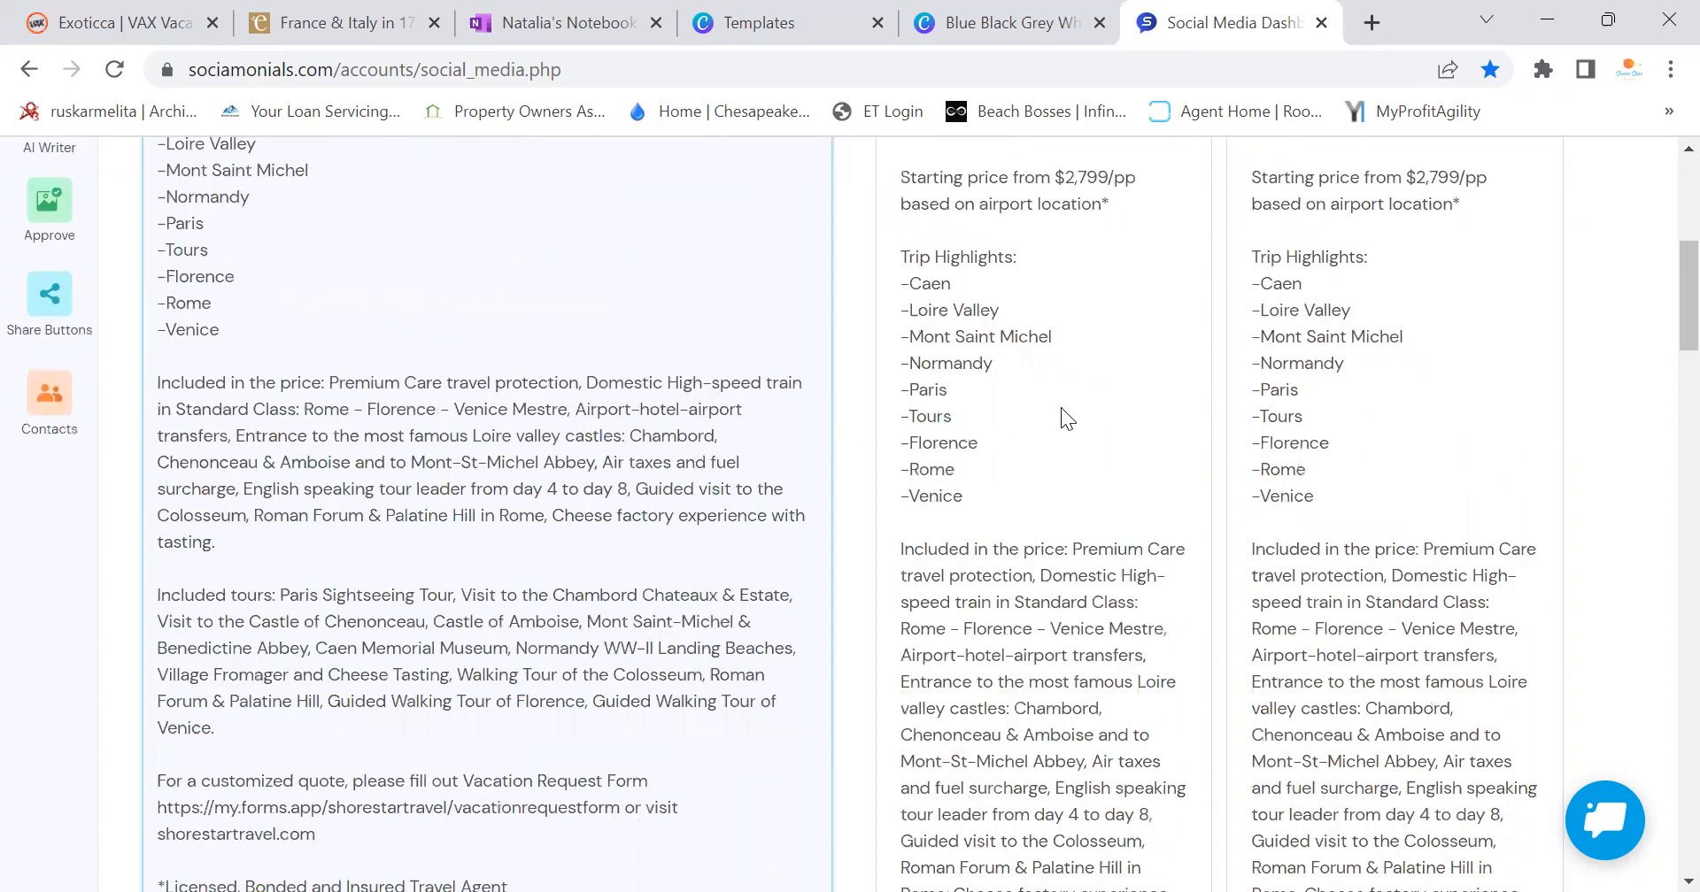
{"action": "scroll", "coordinate": [1065, 409], "scroll_direction": "up", "scroll_amount": 20}
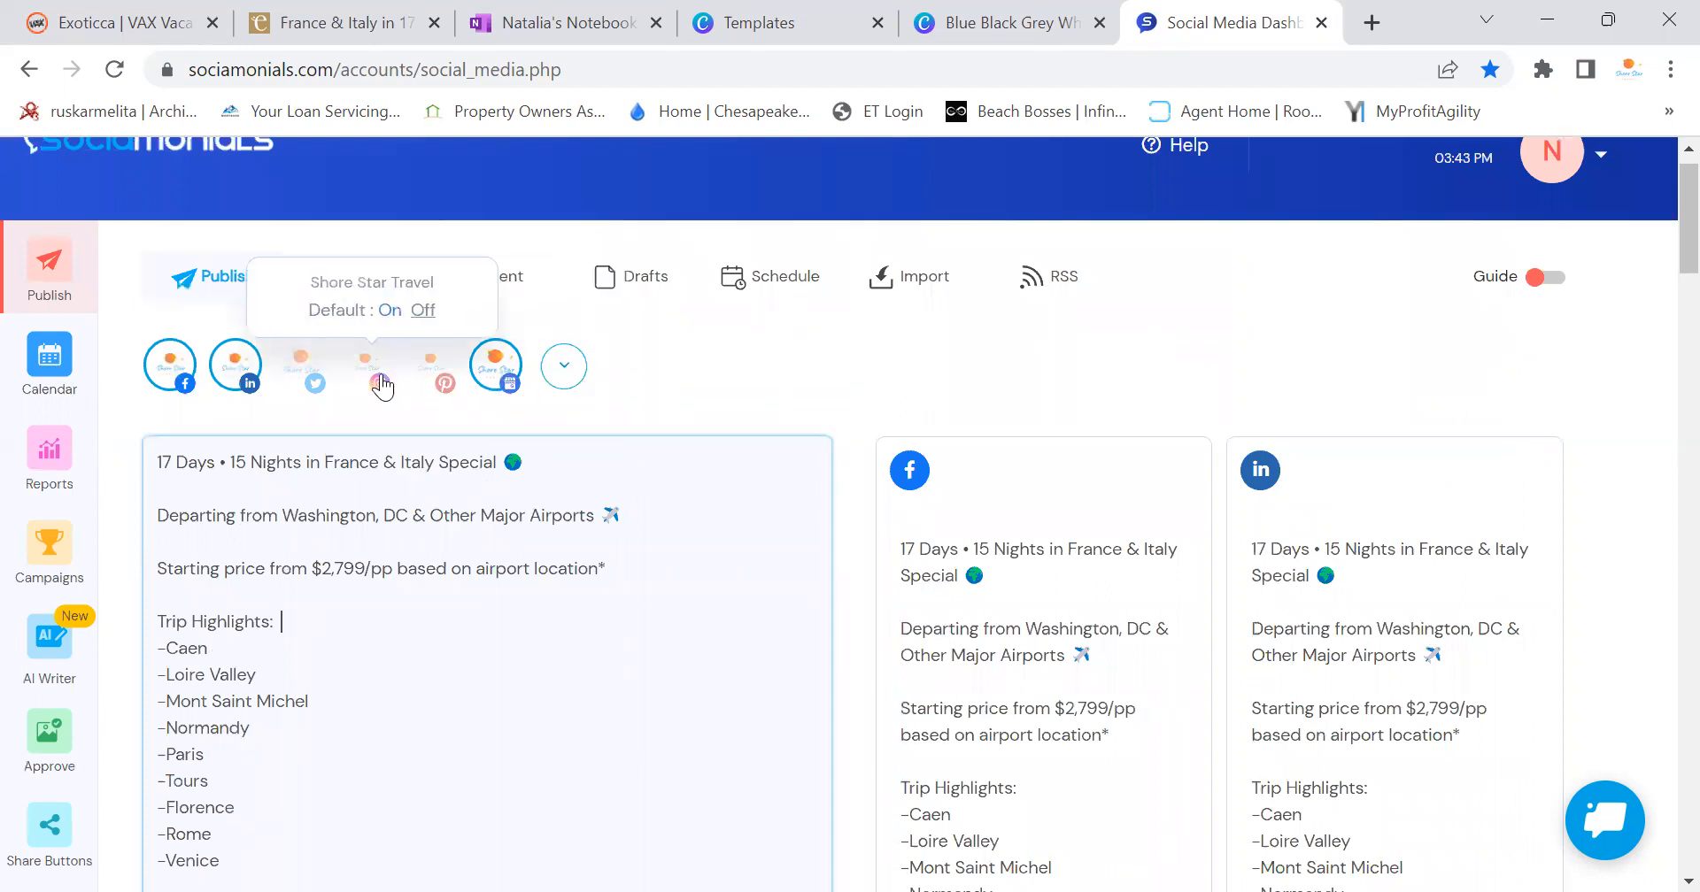
Try adding Instagram, drop it after its aspect-ratio errors, and open the Add to Queue choices
{"action": "scroll", "coordinate": [528, 686], "scroll_direction": "down", "scroll_amount": 2}
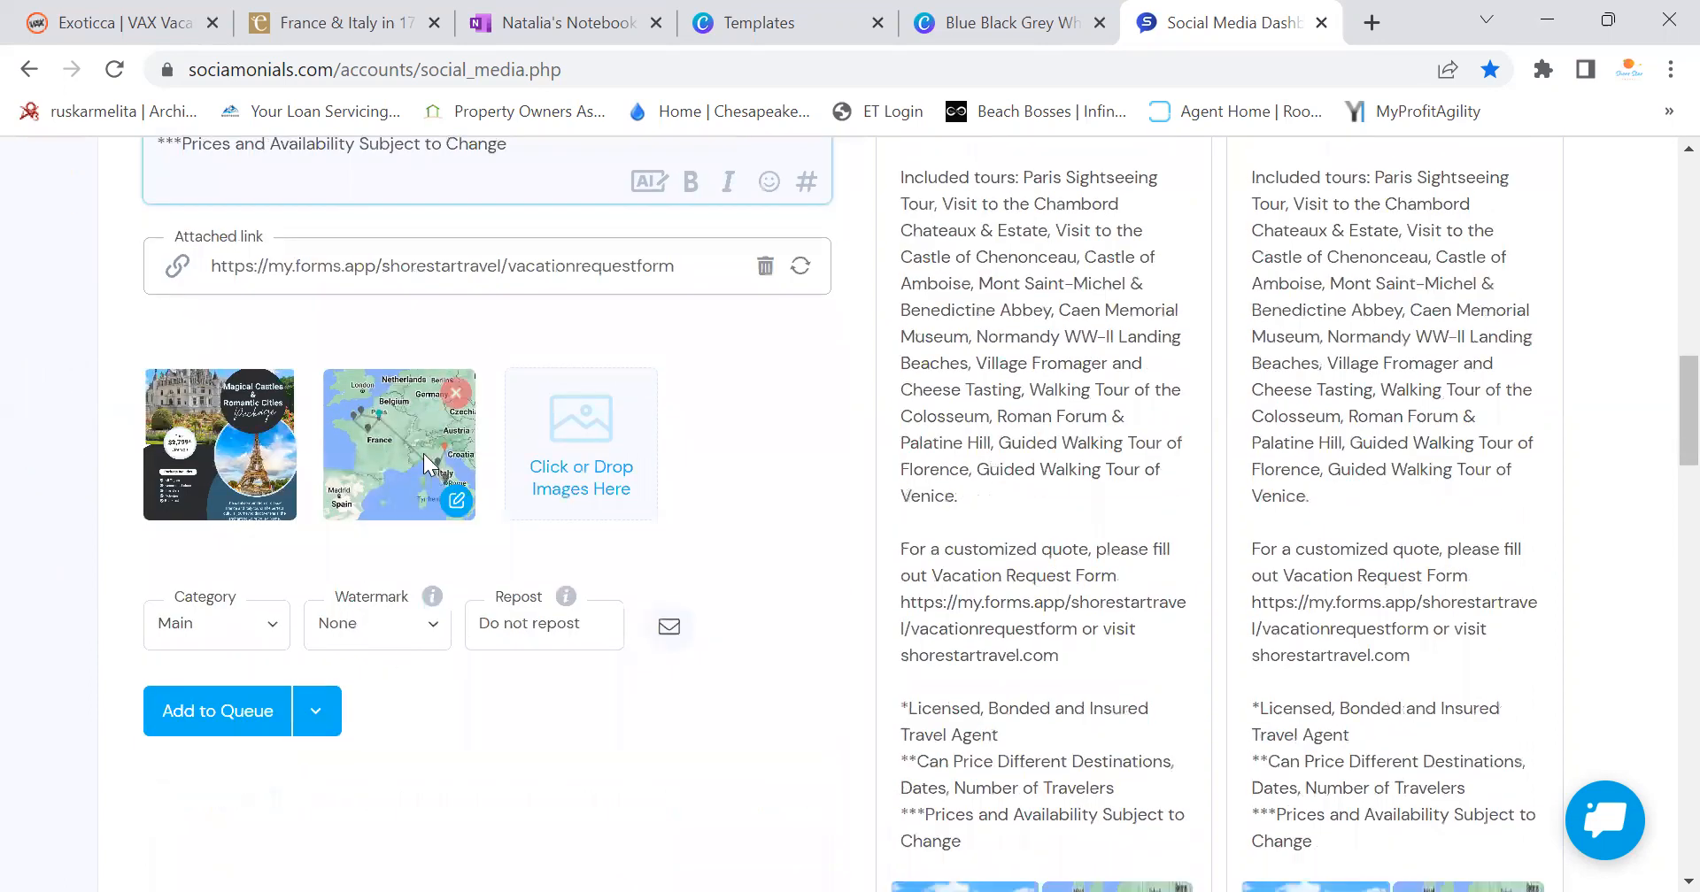
{"action": "scroll", "coordinate": [423, 454], "scroll_direction": "up", "scroll_amount": 15}
{"action": "left_click", "coordinate": [367, 413]}
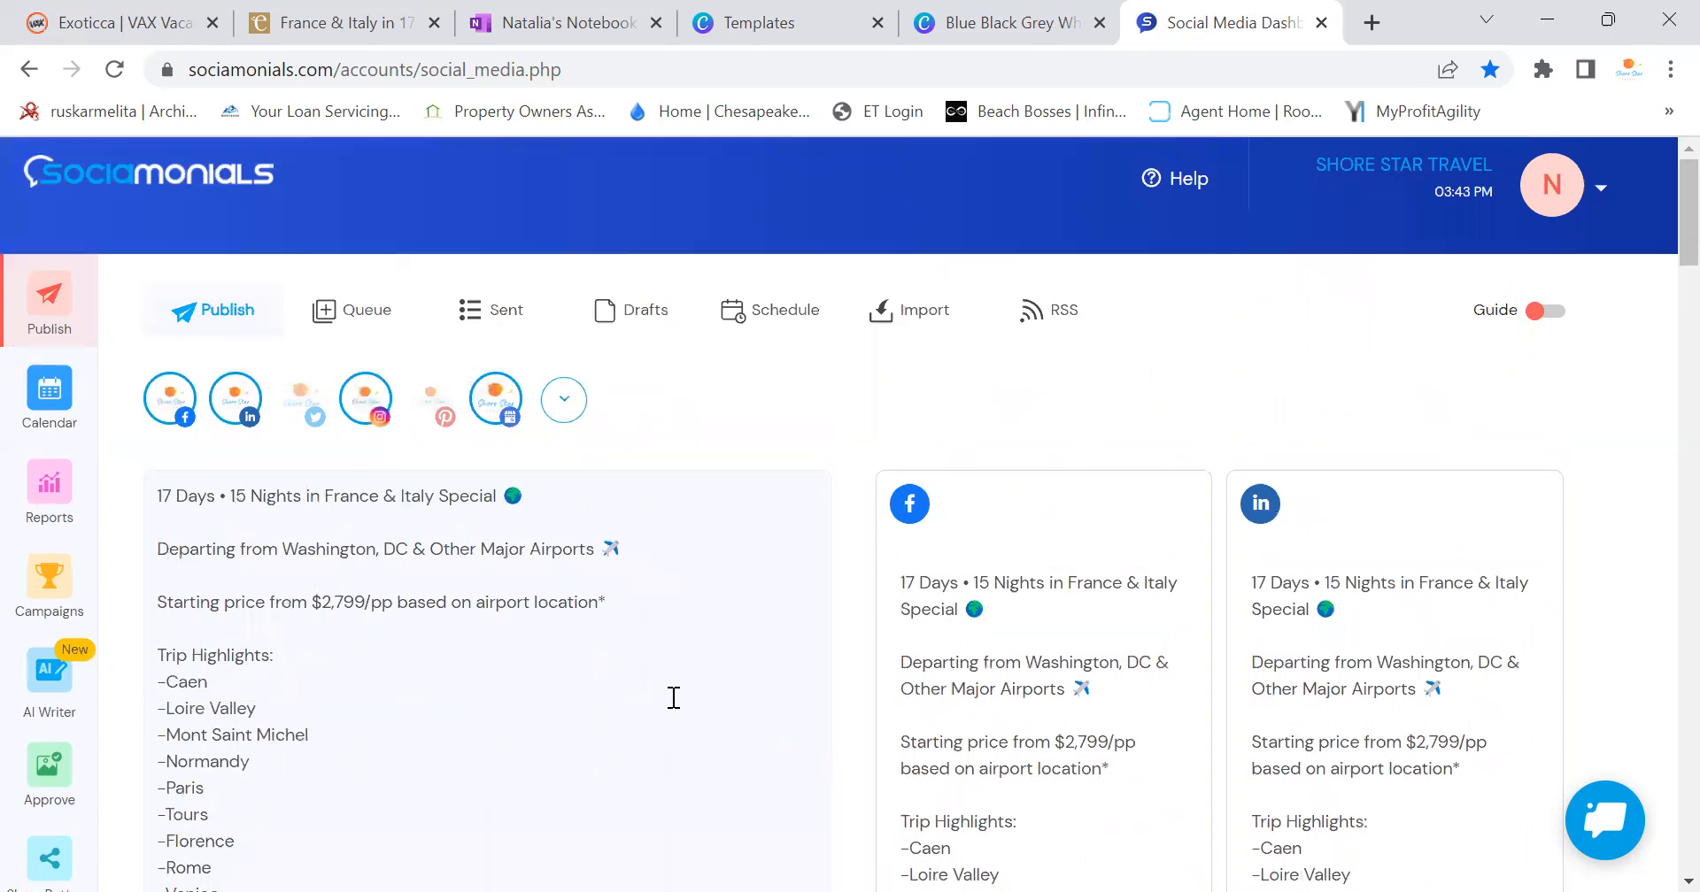
{"action": "scroll", "coordinate": [673, 698], "scroll_direction": "down", "scroll_amount": 15}
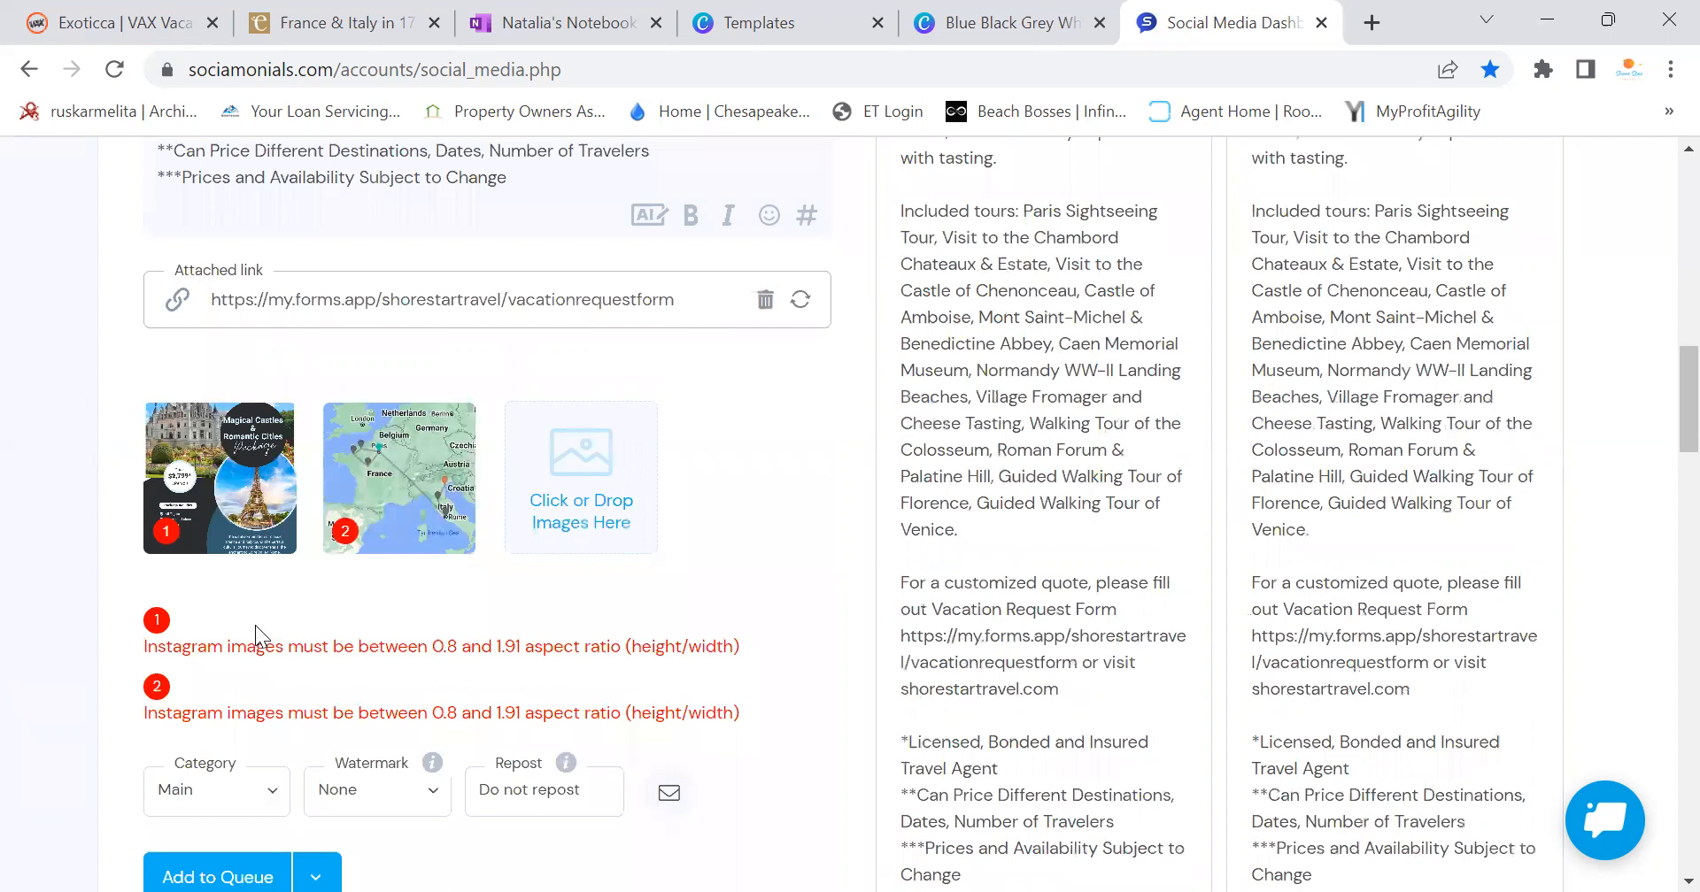
{"action": "scroll", "coordinate": [363, 603], "scroll_direction": "up", "scroll_amount": 15}
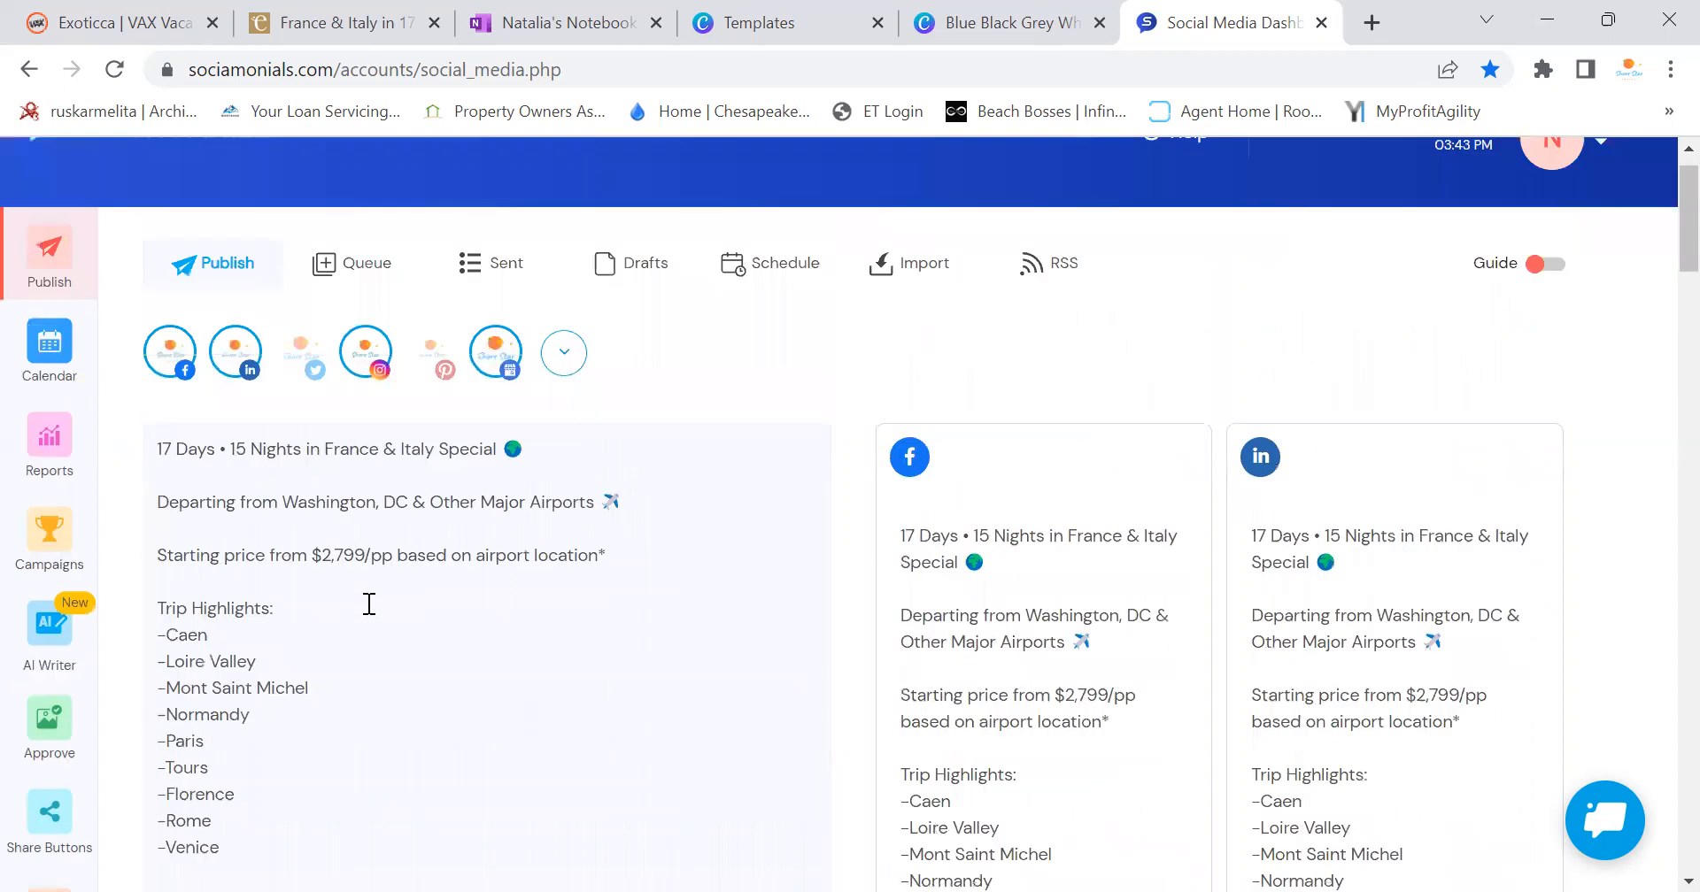
{"action": "scroll", "coordinate": [370, 603], "scroll_direction": "up", "scroll_amount": 1}
{"action": "left_click", "coordinate": [363, 409]}
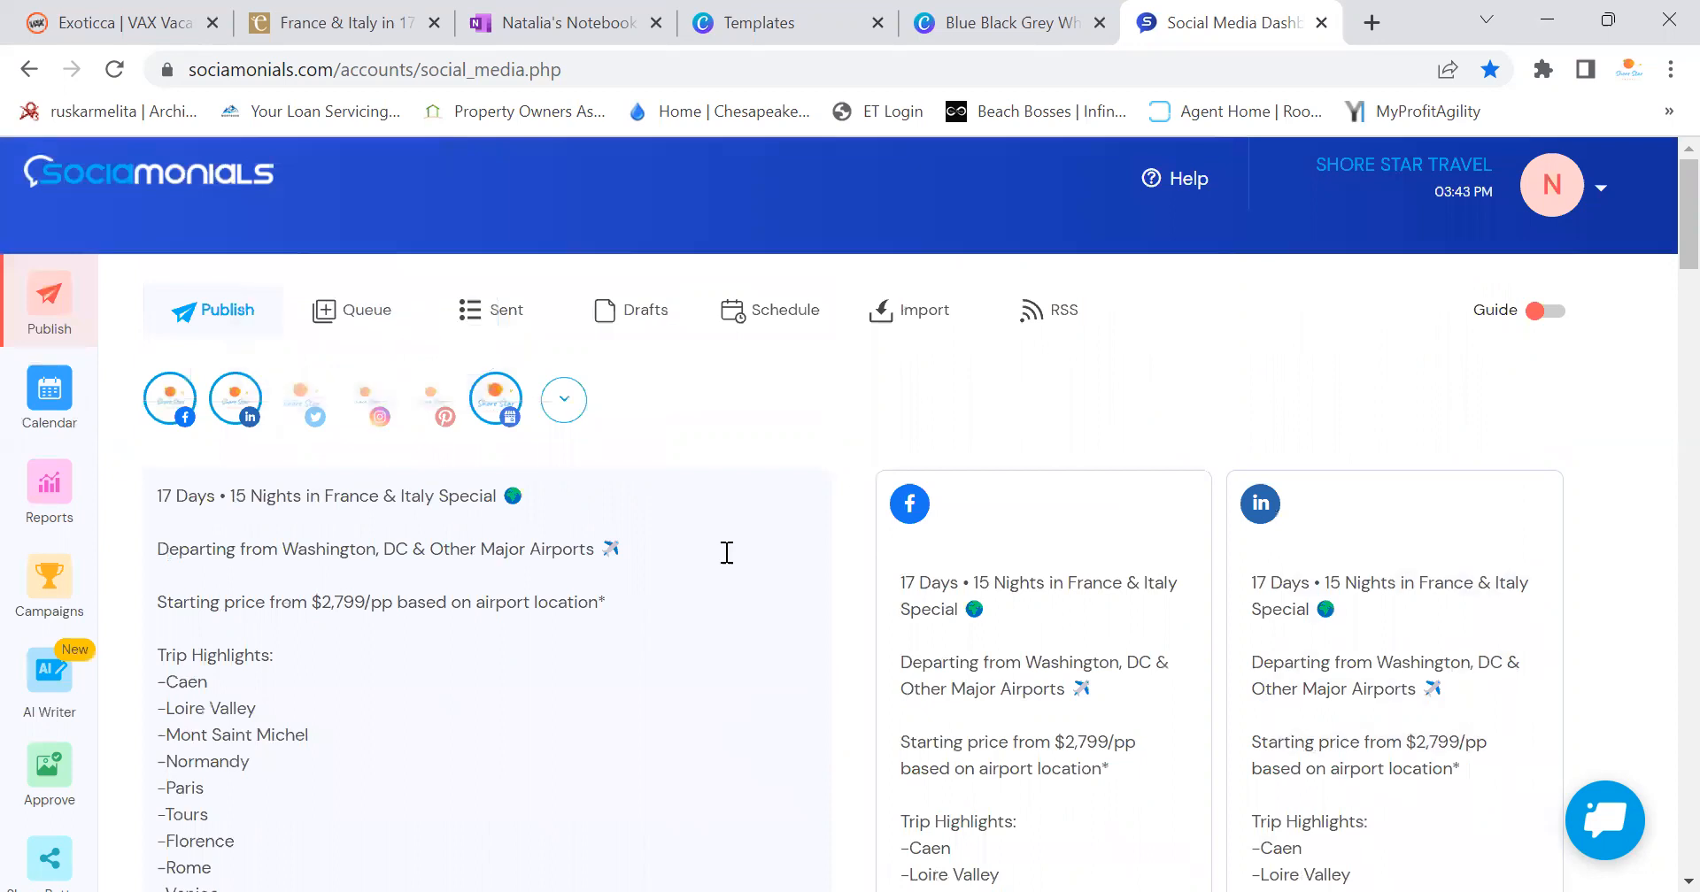
{"action": "scroll", "coordinate": [739, 575], "scroll_direction": "down", "scroll_amount": 15}
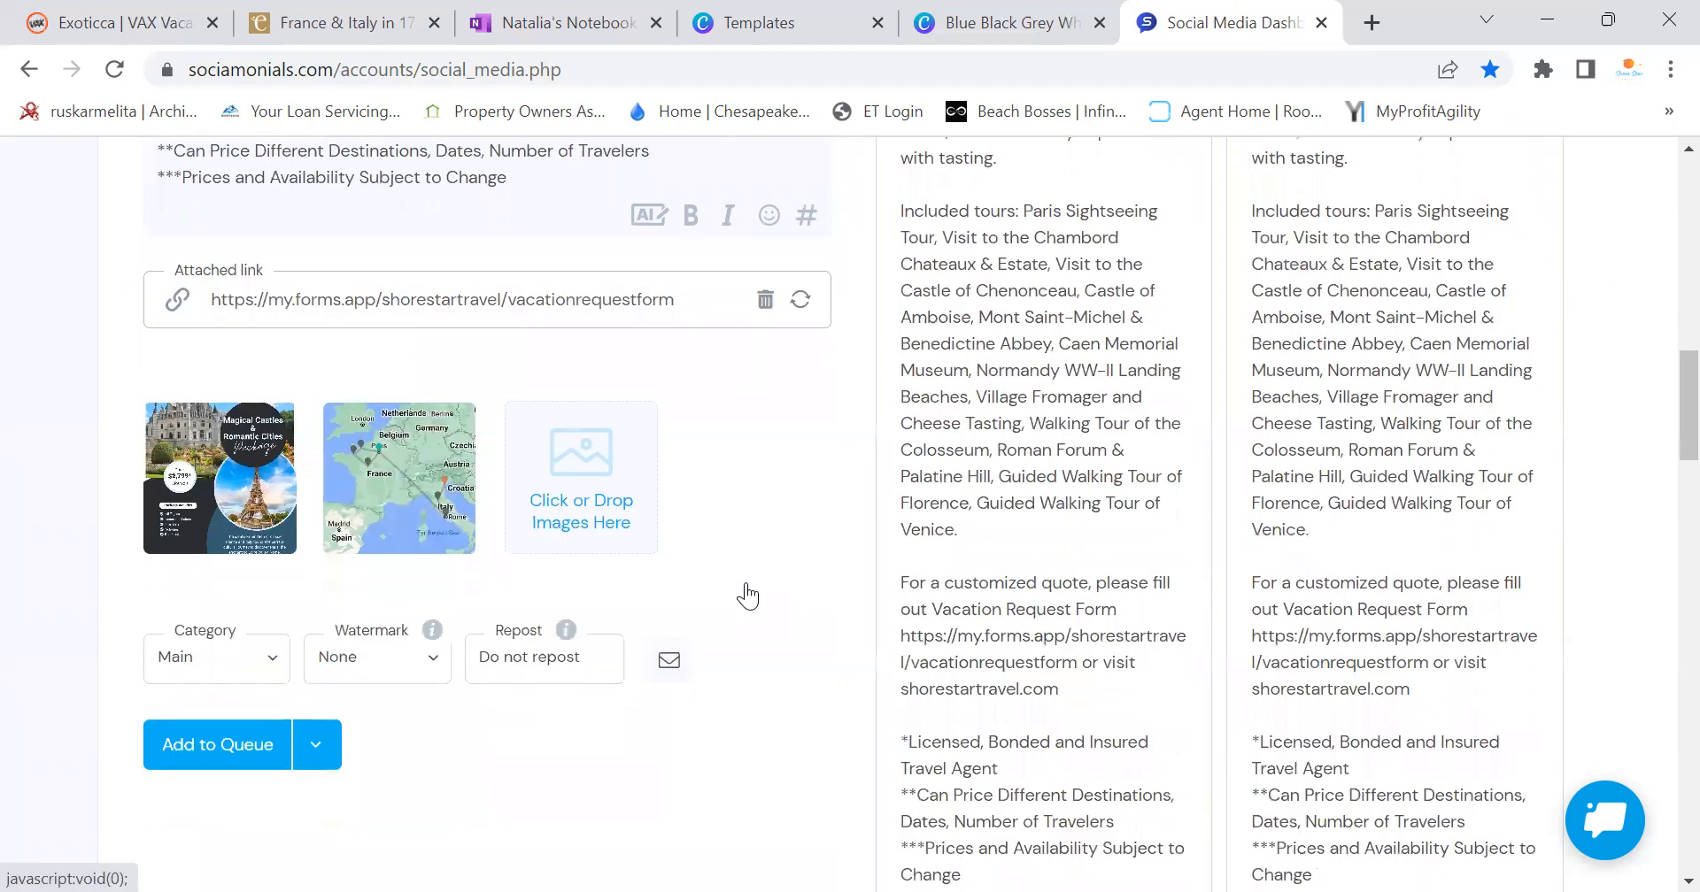
{"action": "left_click", "coordinate": [315, 753]}
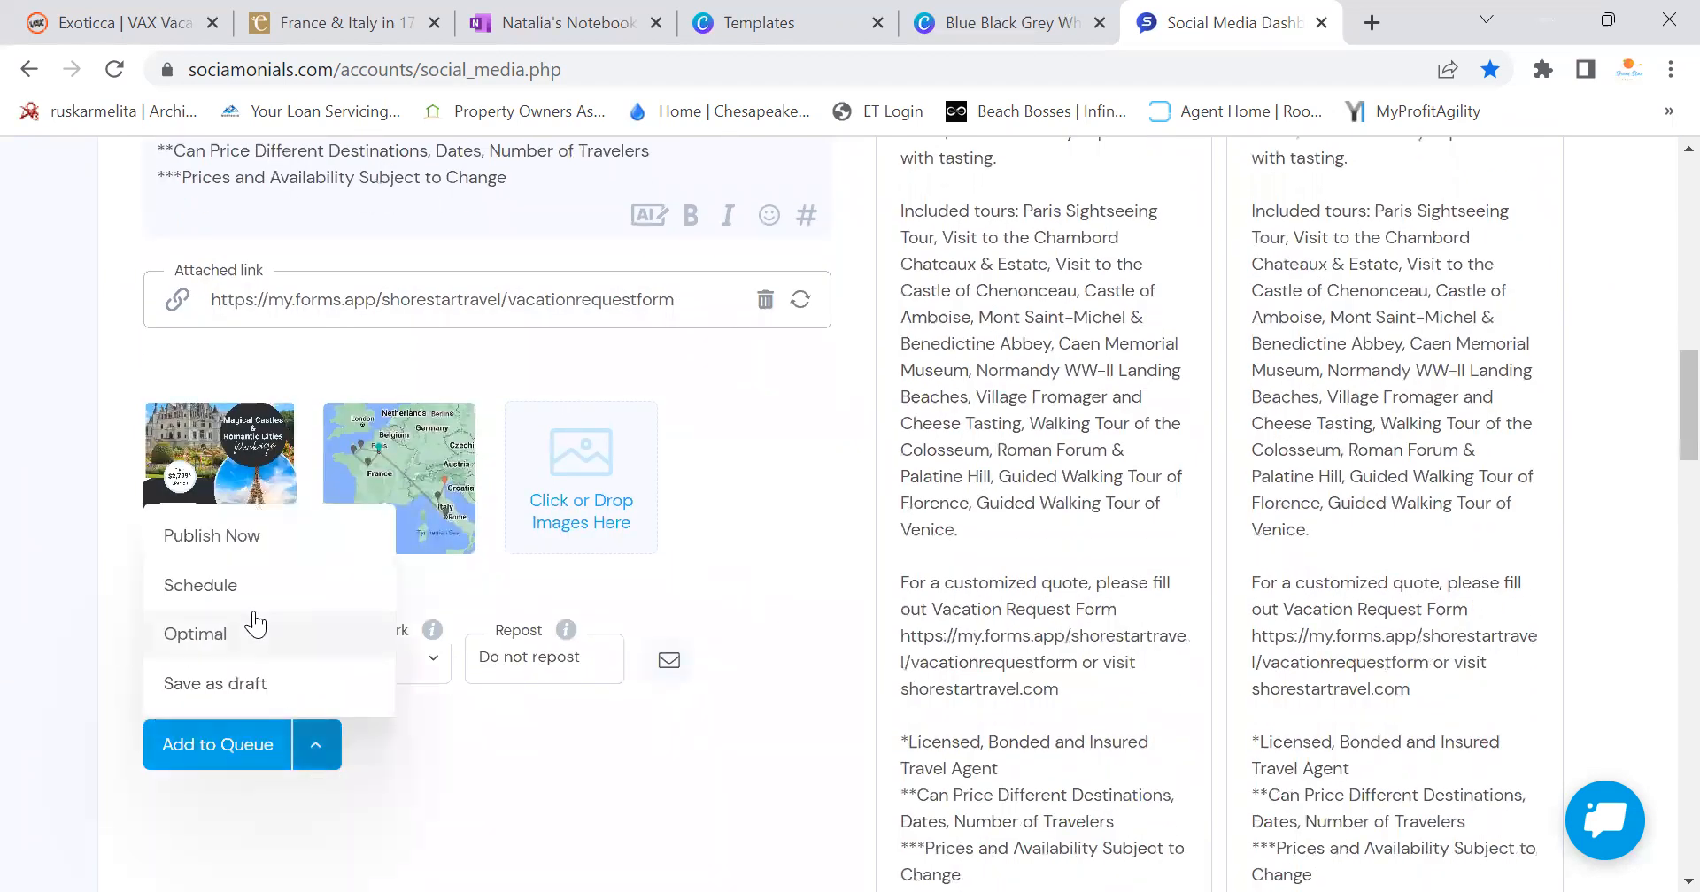
Choose Publish Now and wait while the France & Italy post publishes
{"action": "left_click", "coordinate": [230, 537]}
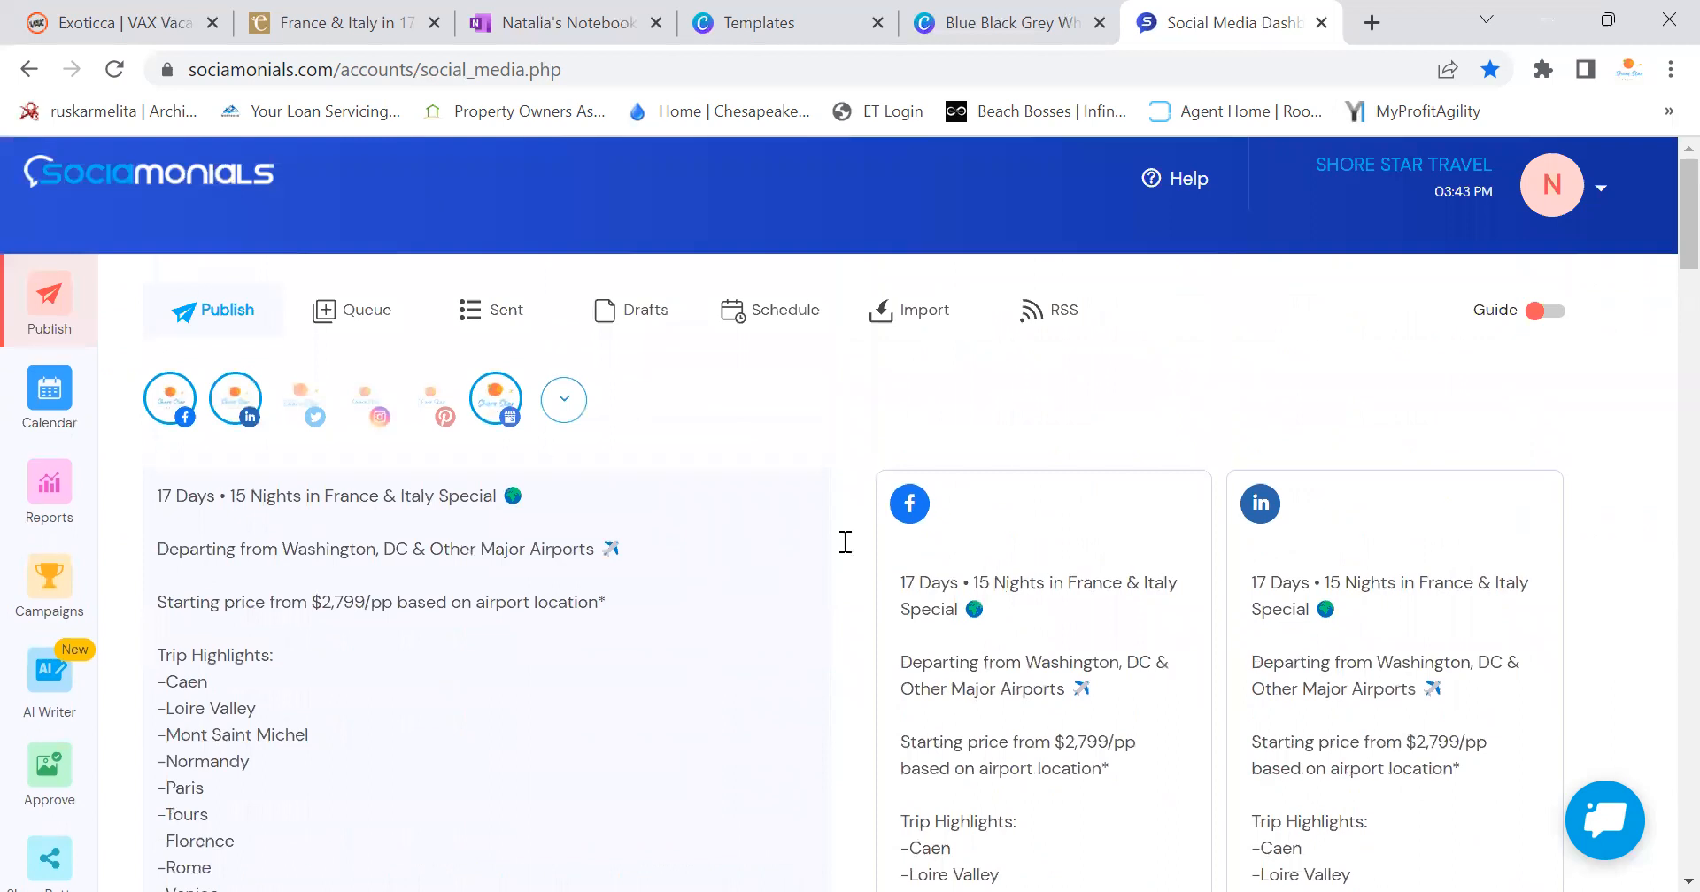
{"action": "scroll", "coordinate": [1369, 538], "scroll_direction": "down", "scroll_amount": 3}
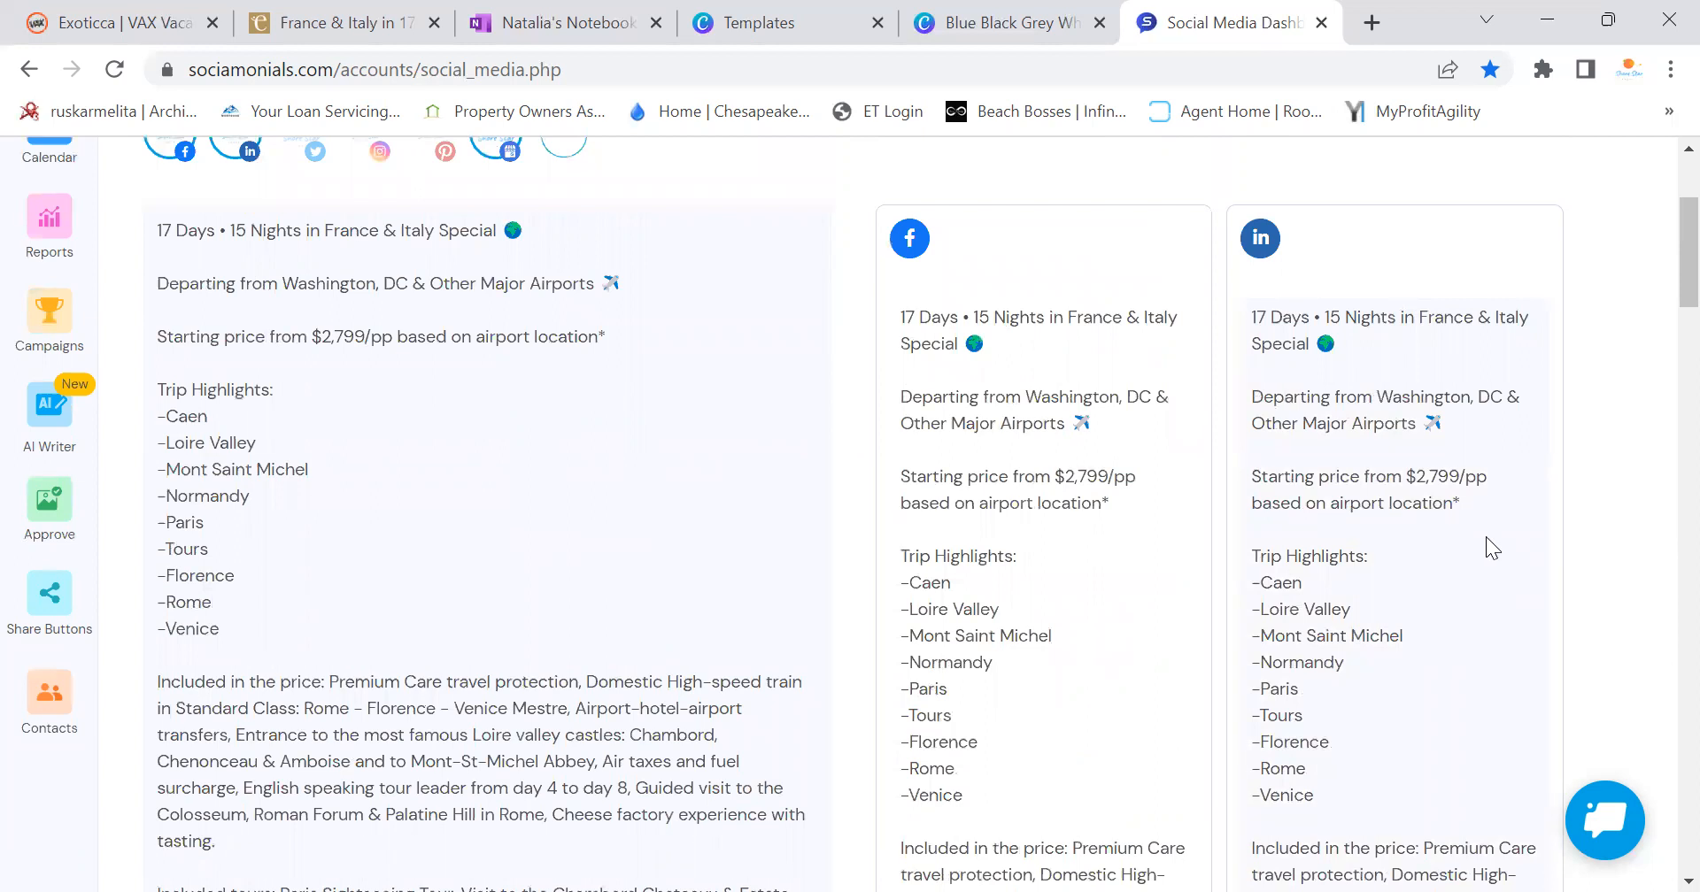
{"action": "scroll", "coordinate": [1486, 537], "scroll_direction": "down", "scroll_amount": 12}
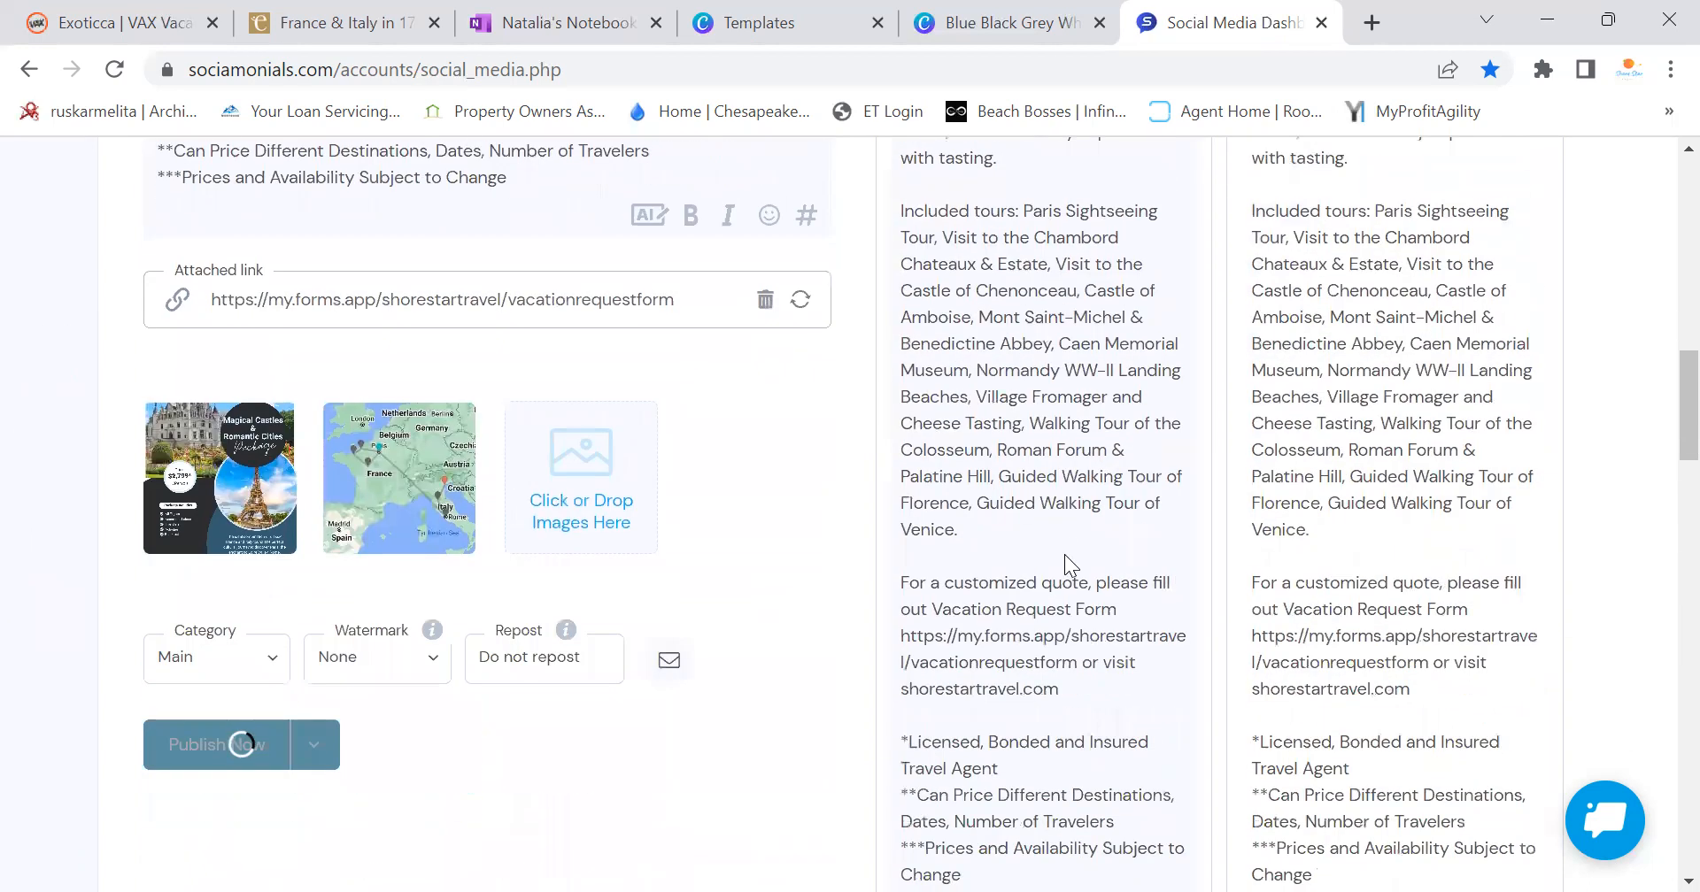
{"action": "scroll", "coordinate": [1064, 556], "scroll_direction": "up", "scroll_amount": 6}
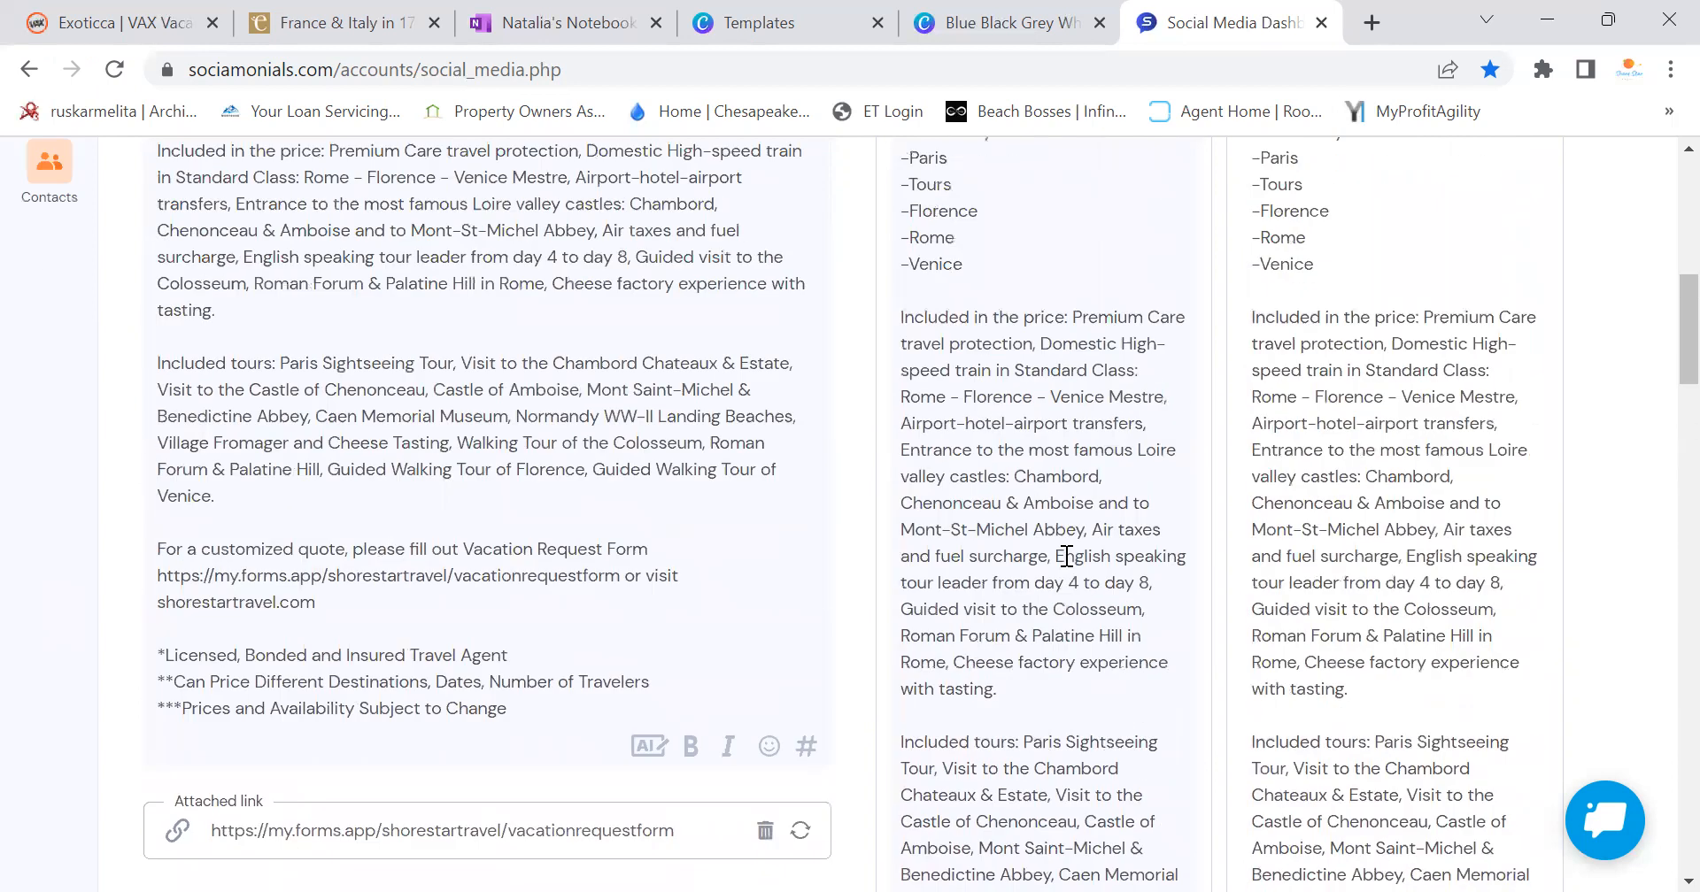
{"action": "scroll", "coordinate": [1067, 563], "scroll_direction": "up", "scroll_amount": 6}
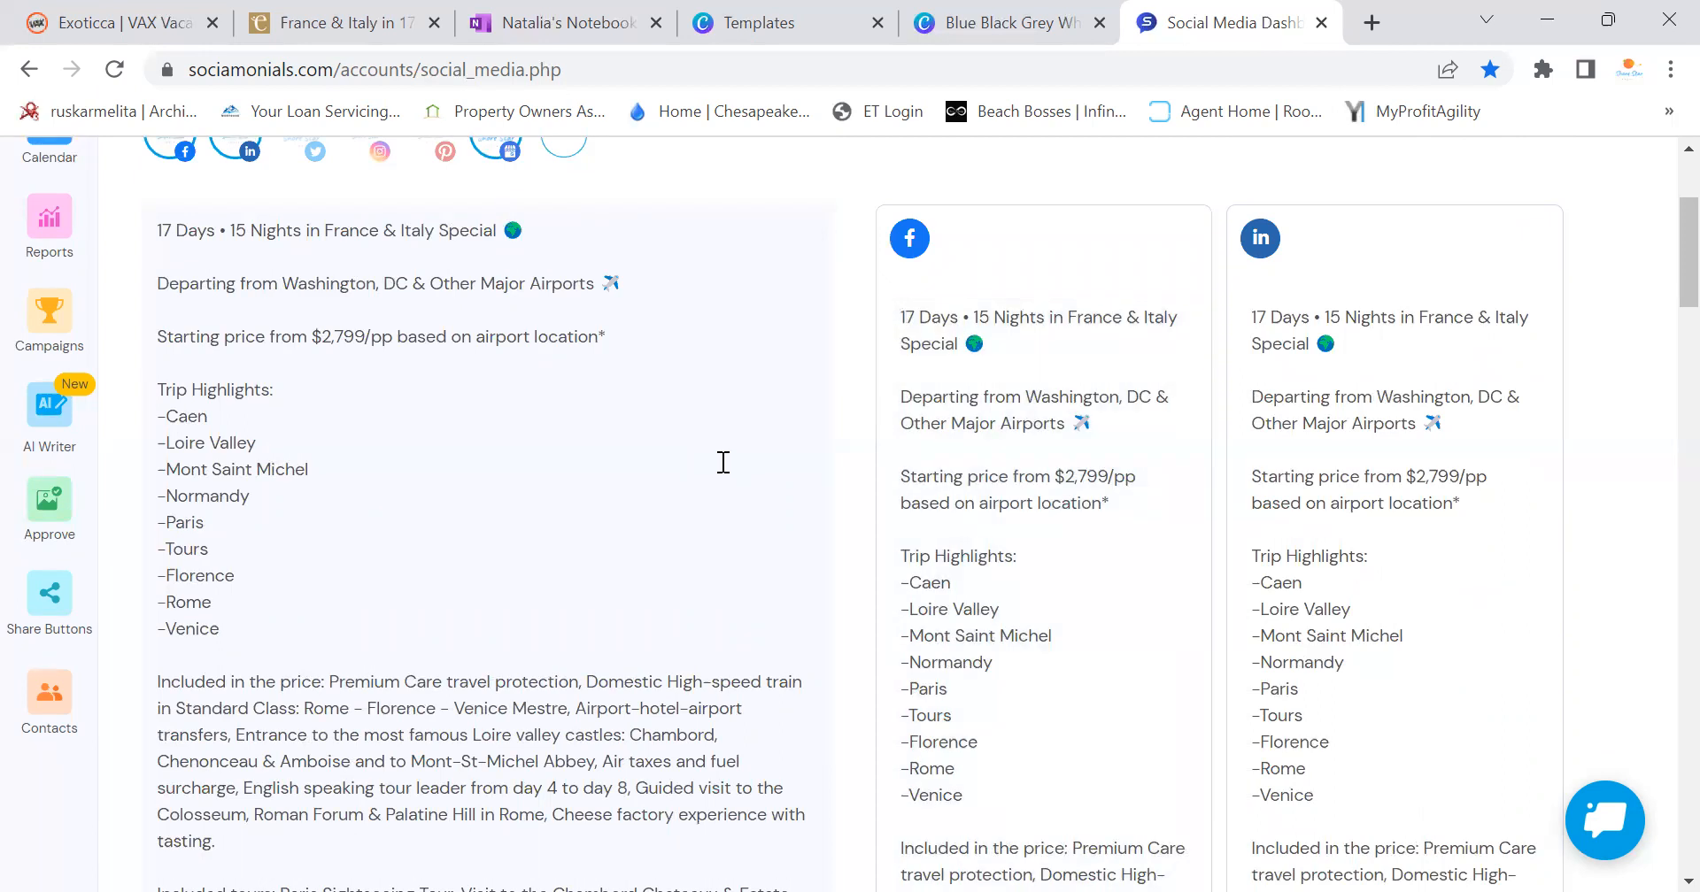
Look over the France & Italy tour page in the browser
{"action": "left_click", "coordinate": [344, 27]}
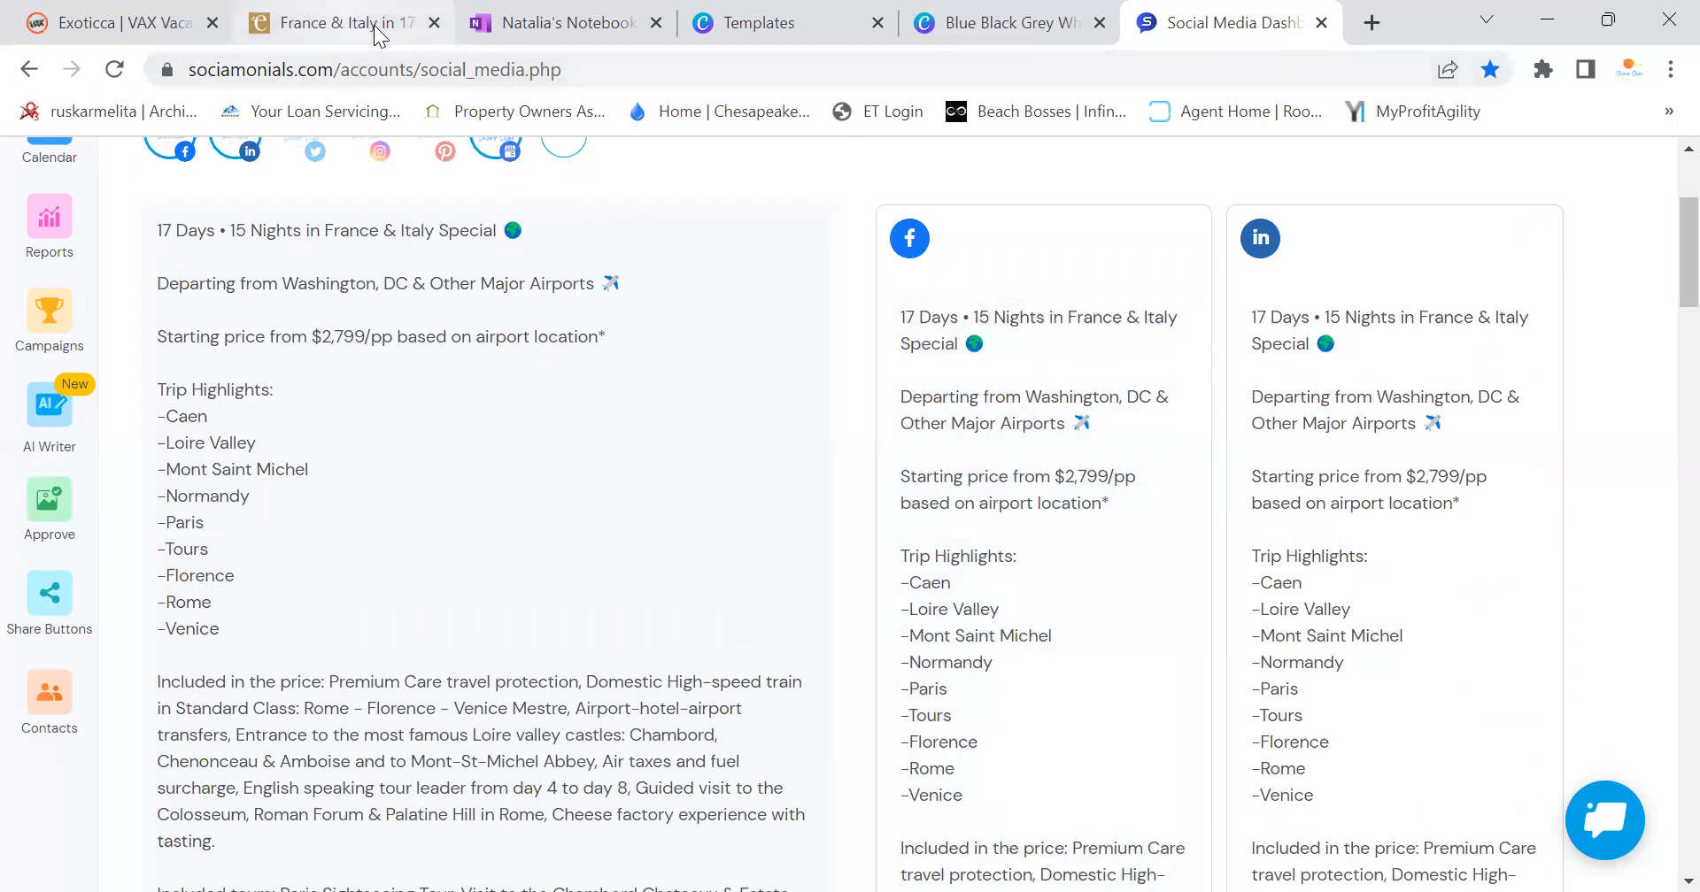
{"action": "scroll", "coordinate": [809, 349], "scroll_direction": "down", "scroll_amount": 15}
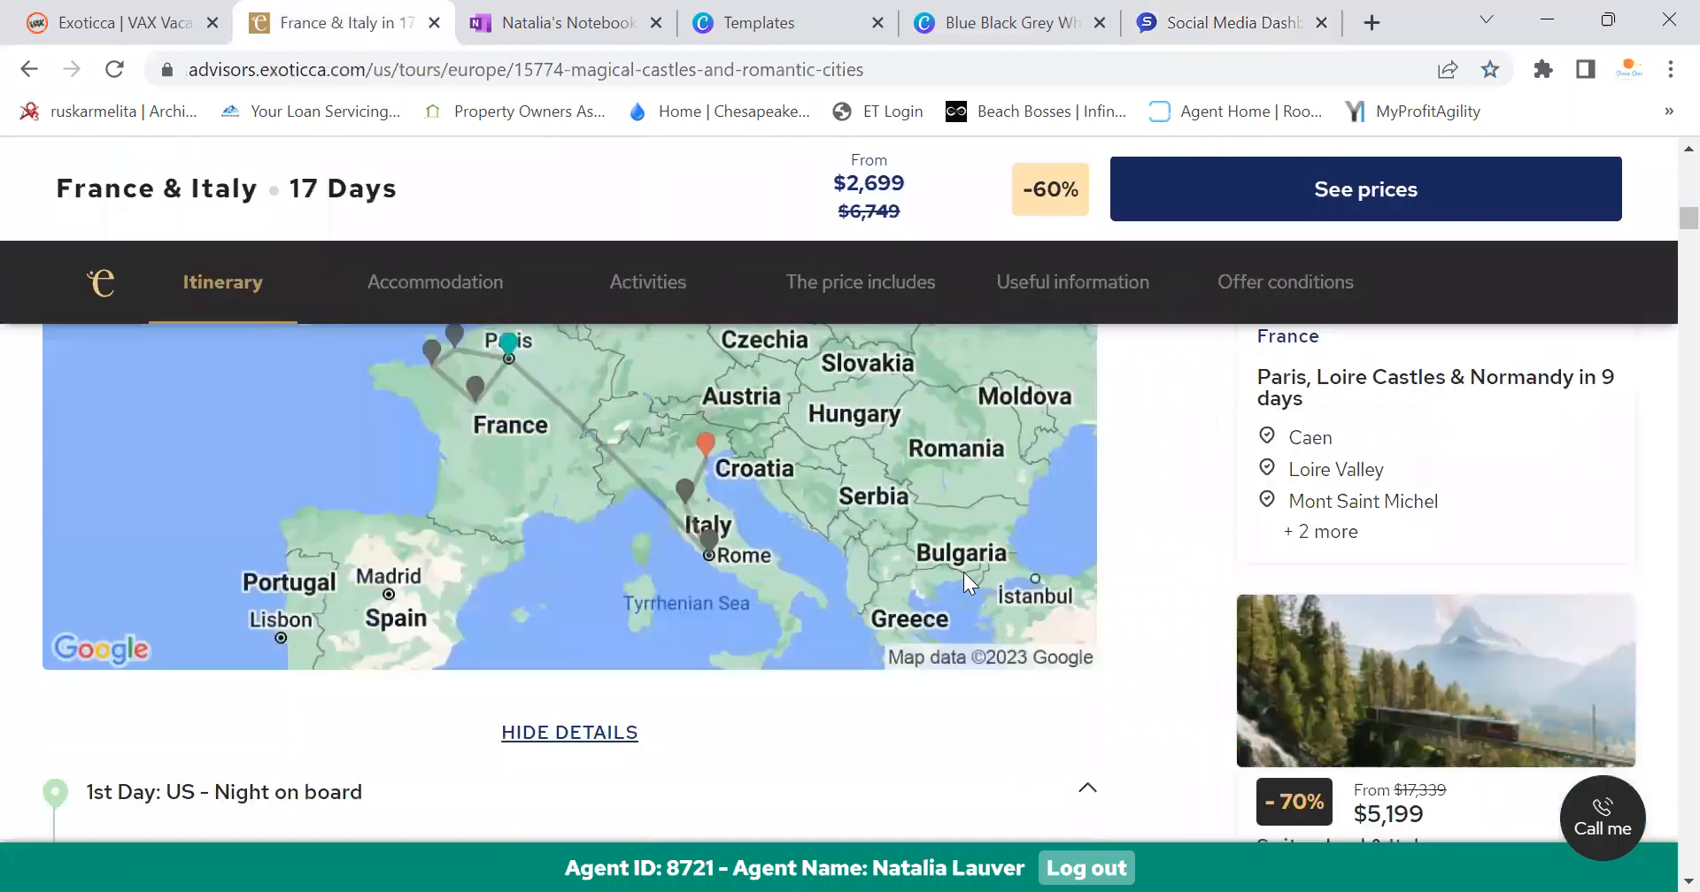
{"action": "scroll", "coordinate": [958, 645], "scroll_direction": "up", "scroll_amount": 12}
{"action": "scroll", "coordinate": [931, 611], "scroll_direction": "up", "scroll_amount": 8}
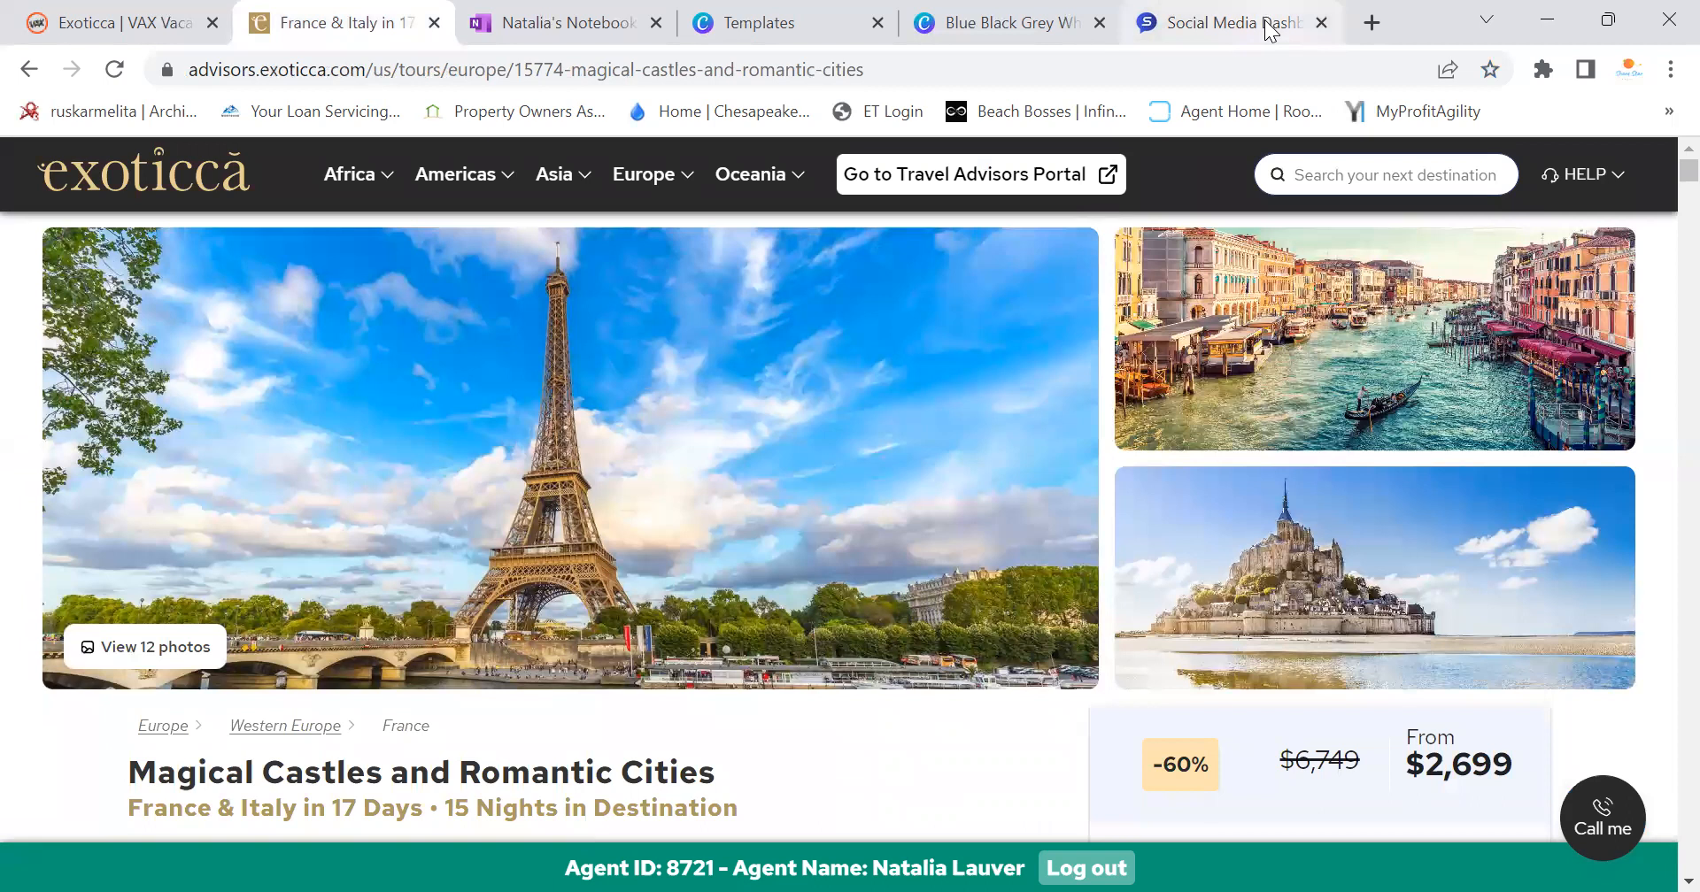
Open Facebook in a new tab and scroll to the Shore Star Travel page's posts
{"action": "left_click", "coordinate": [1387, 11]}
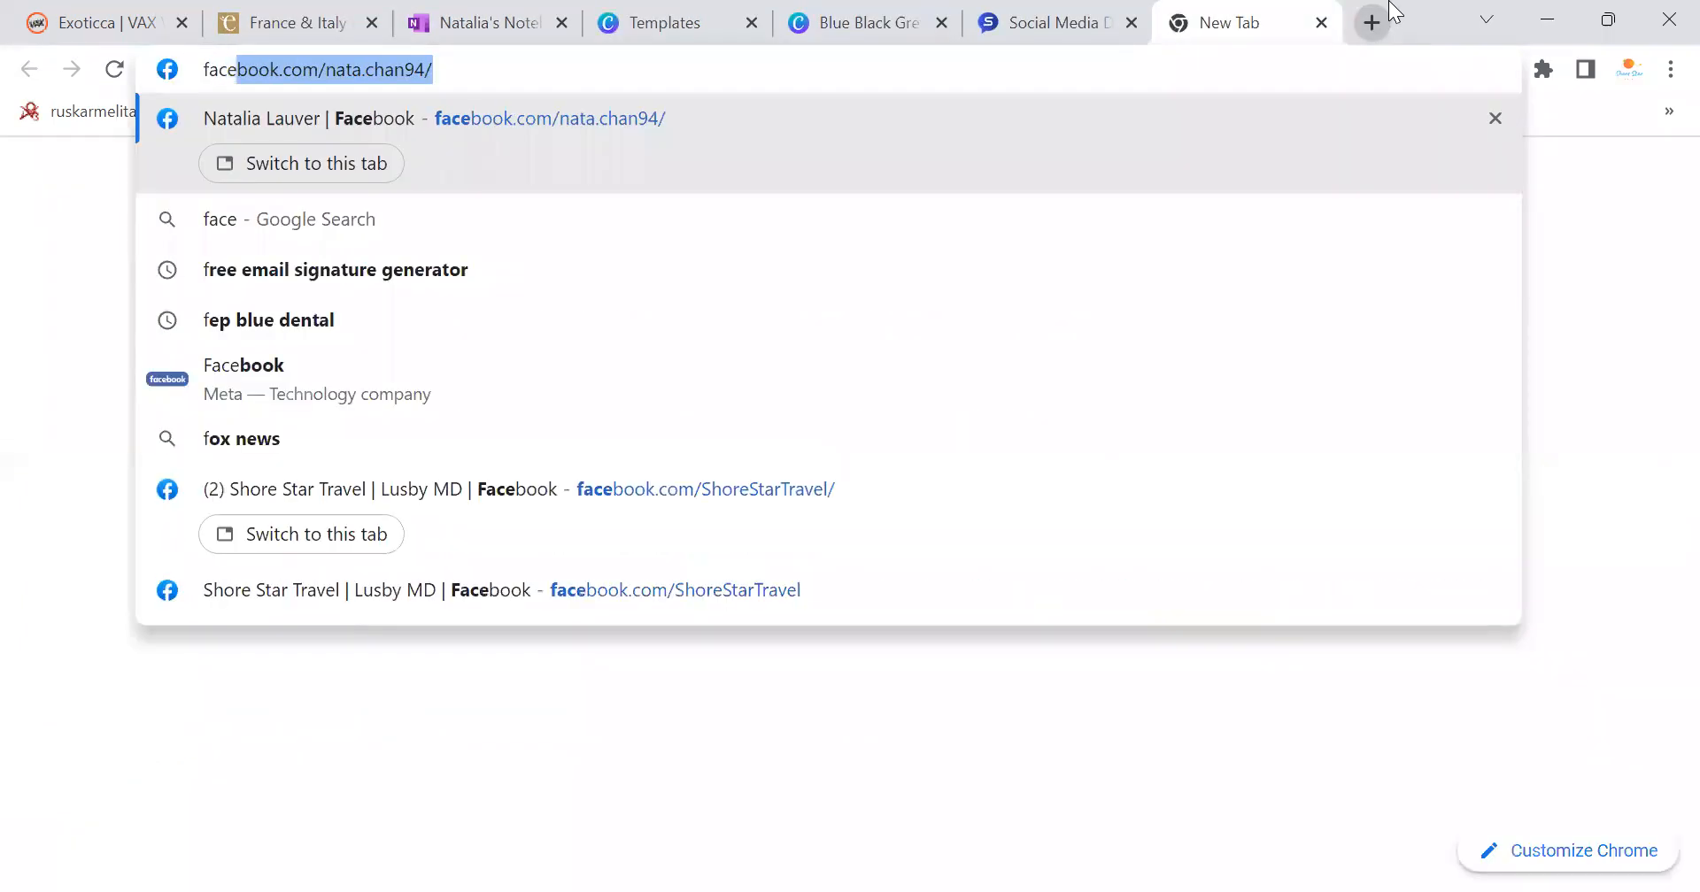
{"action": "key", "text": "Return"}
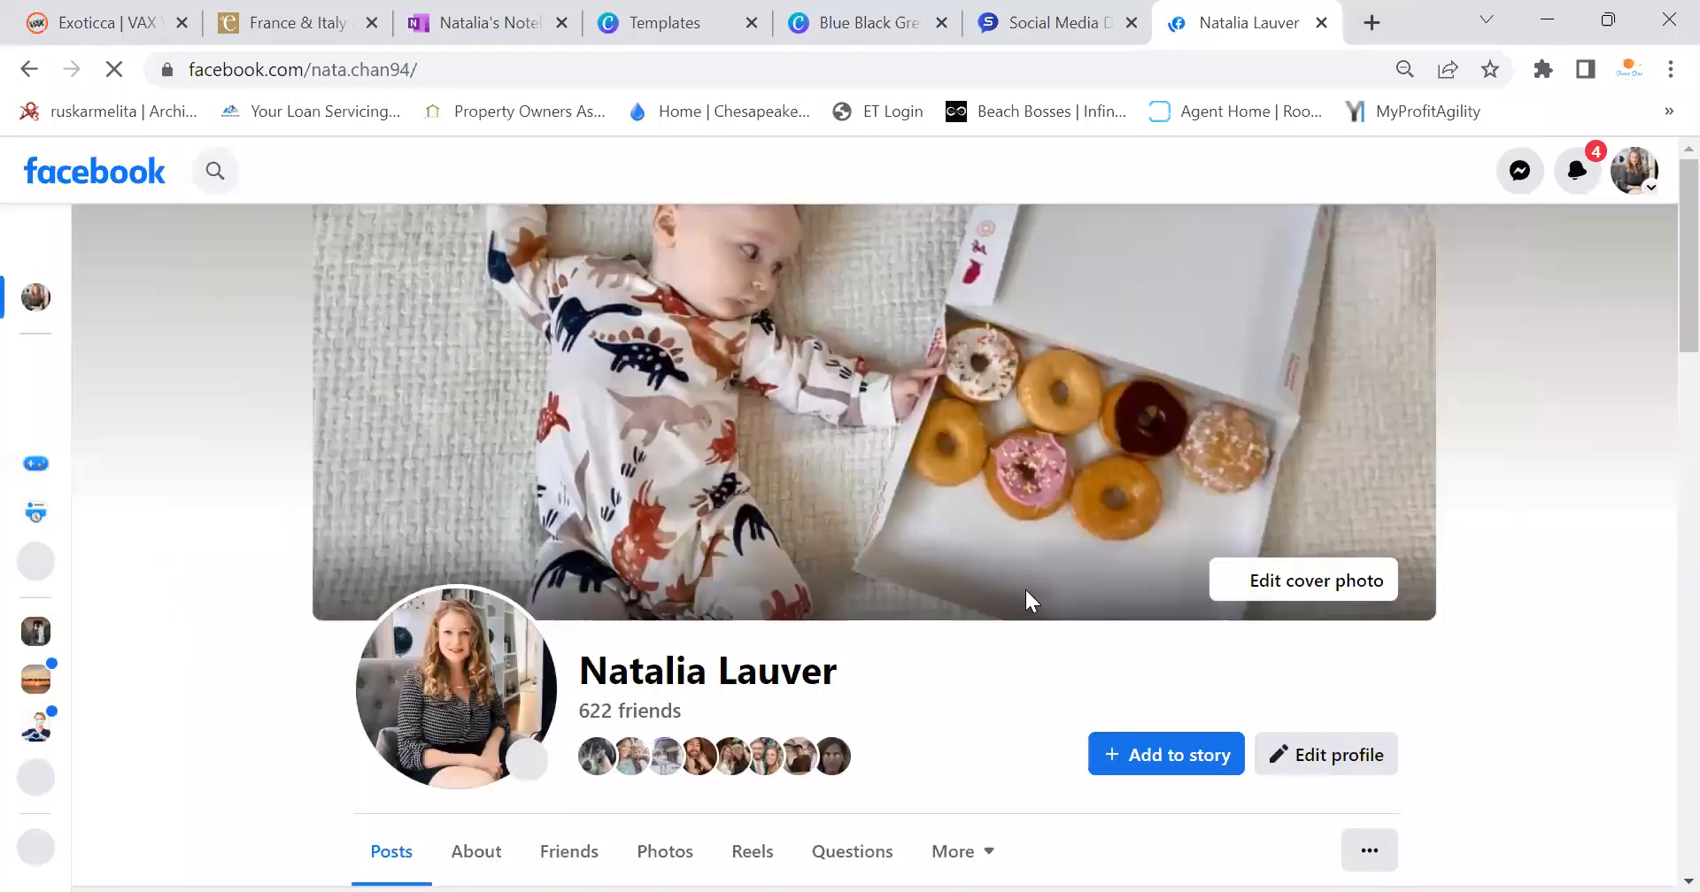
{"action": "scroll", "coordinate": [634, 598], "scroll_direction": "down", "scroll_amount": 5}
{"action": "scroll", "coordinate": [630, 599], "scroll_direction": "up", "scroll_amount": 2}
{"action": "scroll", "coordinate": [644, 584], "scroll_direction": "down", "scroll_amount": 3}
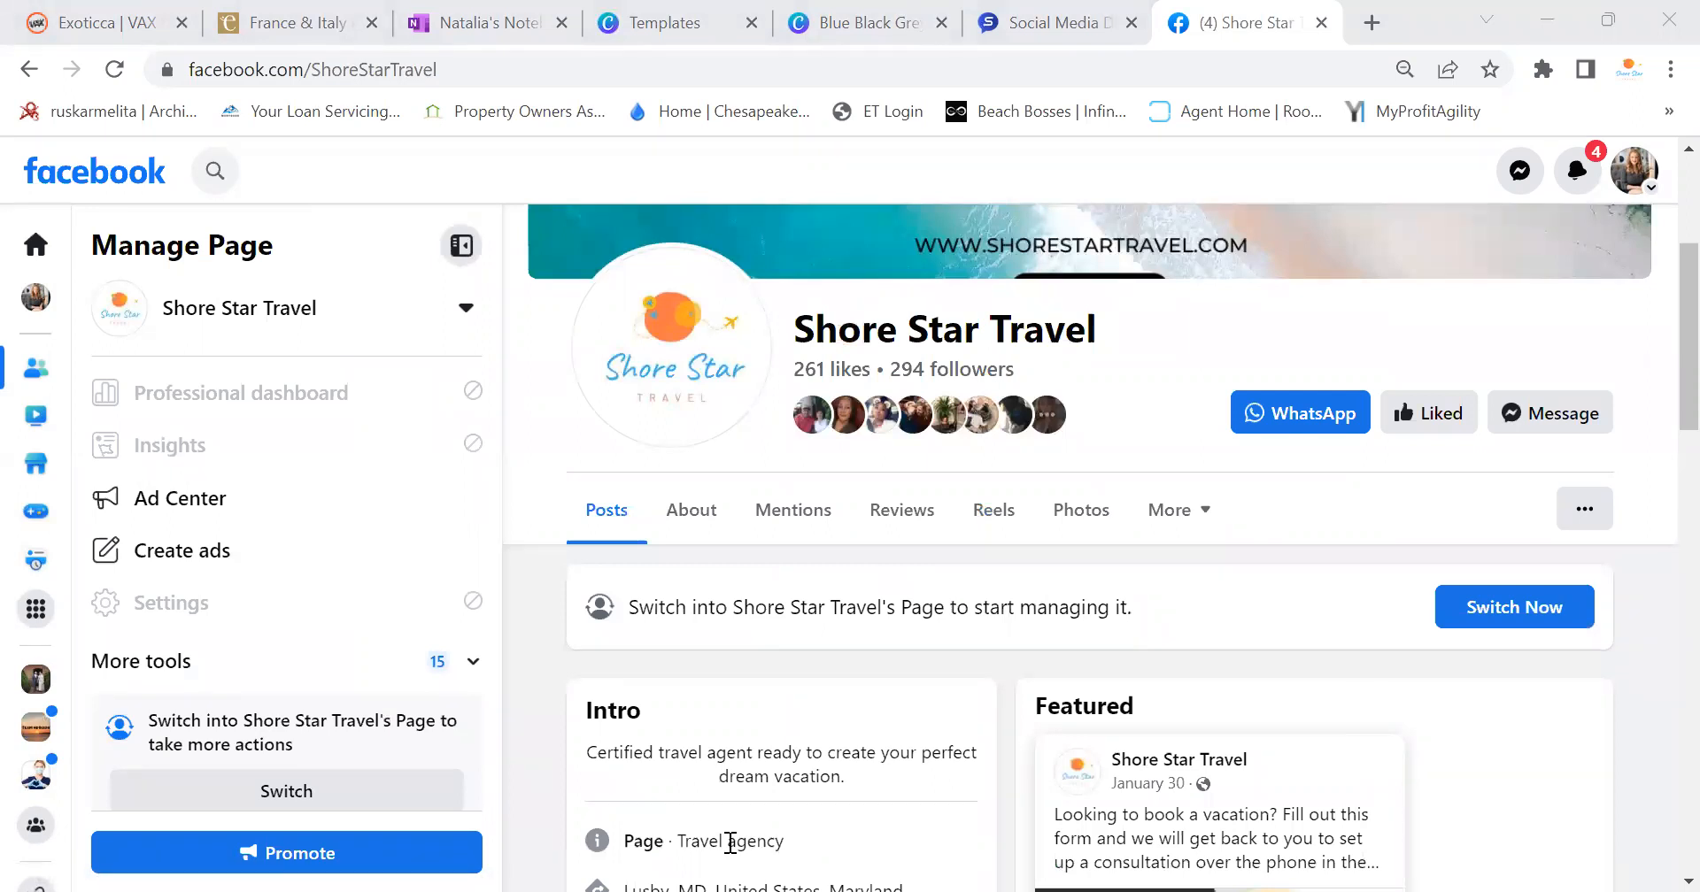
{"action": "scroll", "coordinate": [1220, 437], "scroll_direction": "down", "scroll_amount": 10}
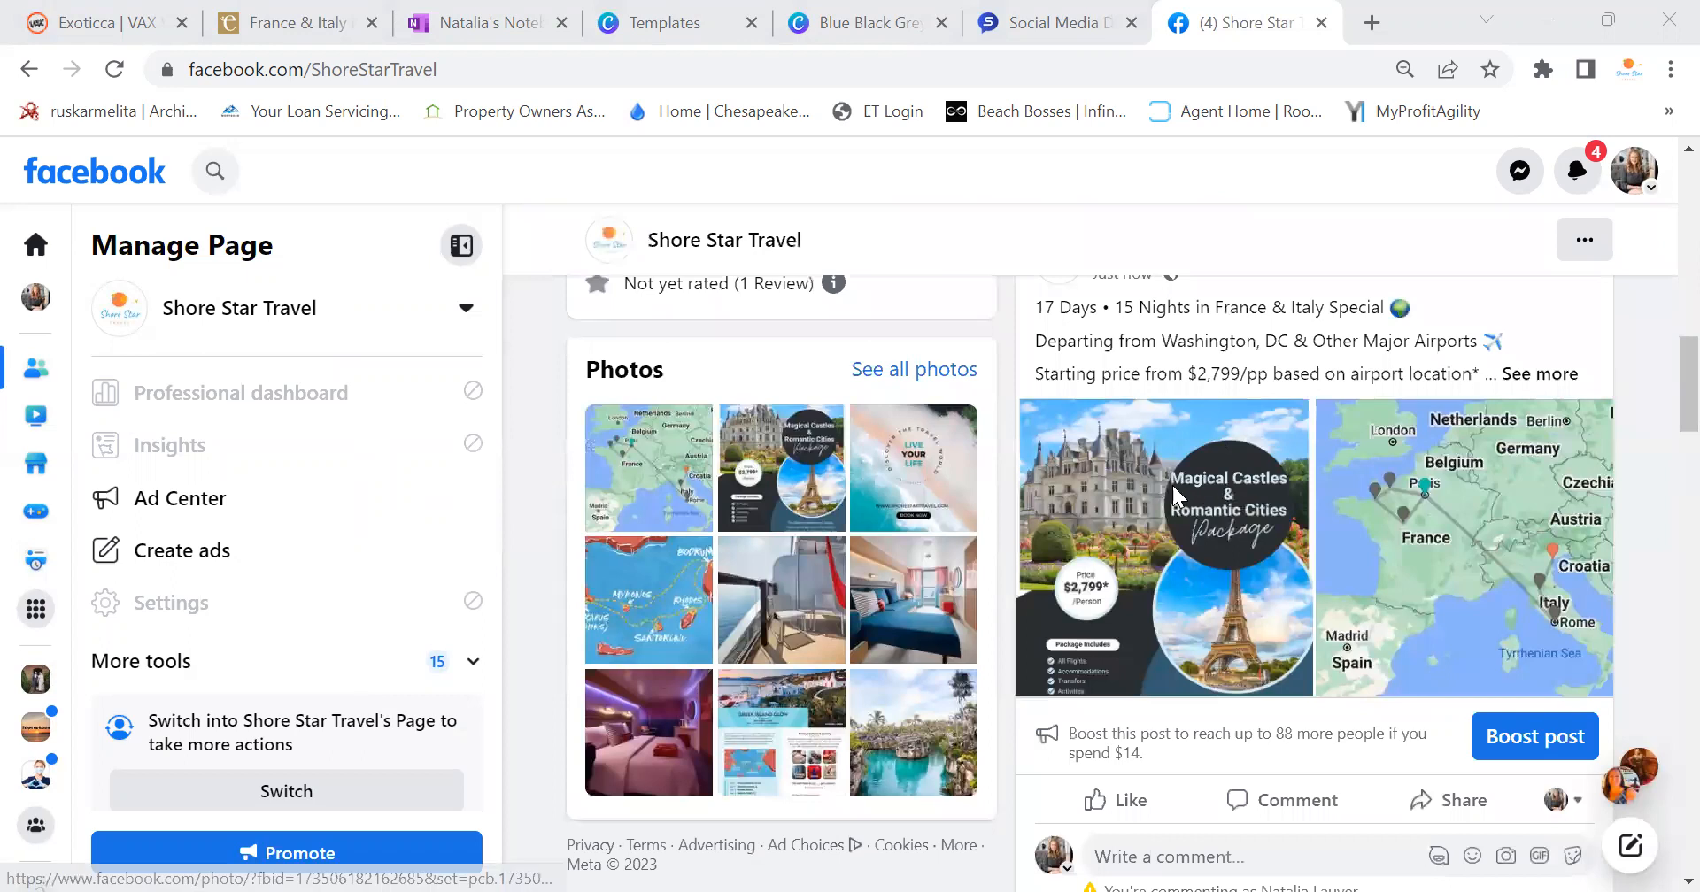
{"action": "scroll", "coordinate": [1171, 482], "scroll_direction": "up", "scroll_amount": 3}
Expand the new France & Italy post and check its full text, flyer and map images
{"action": "left_click", "coordinate": [1510, 649]}
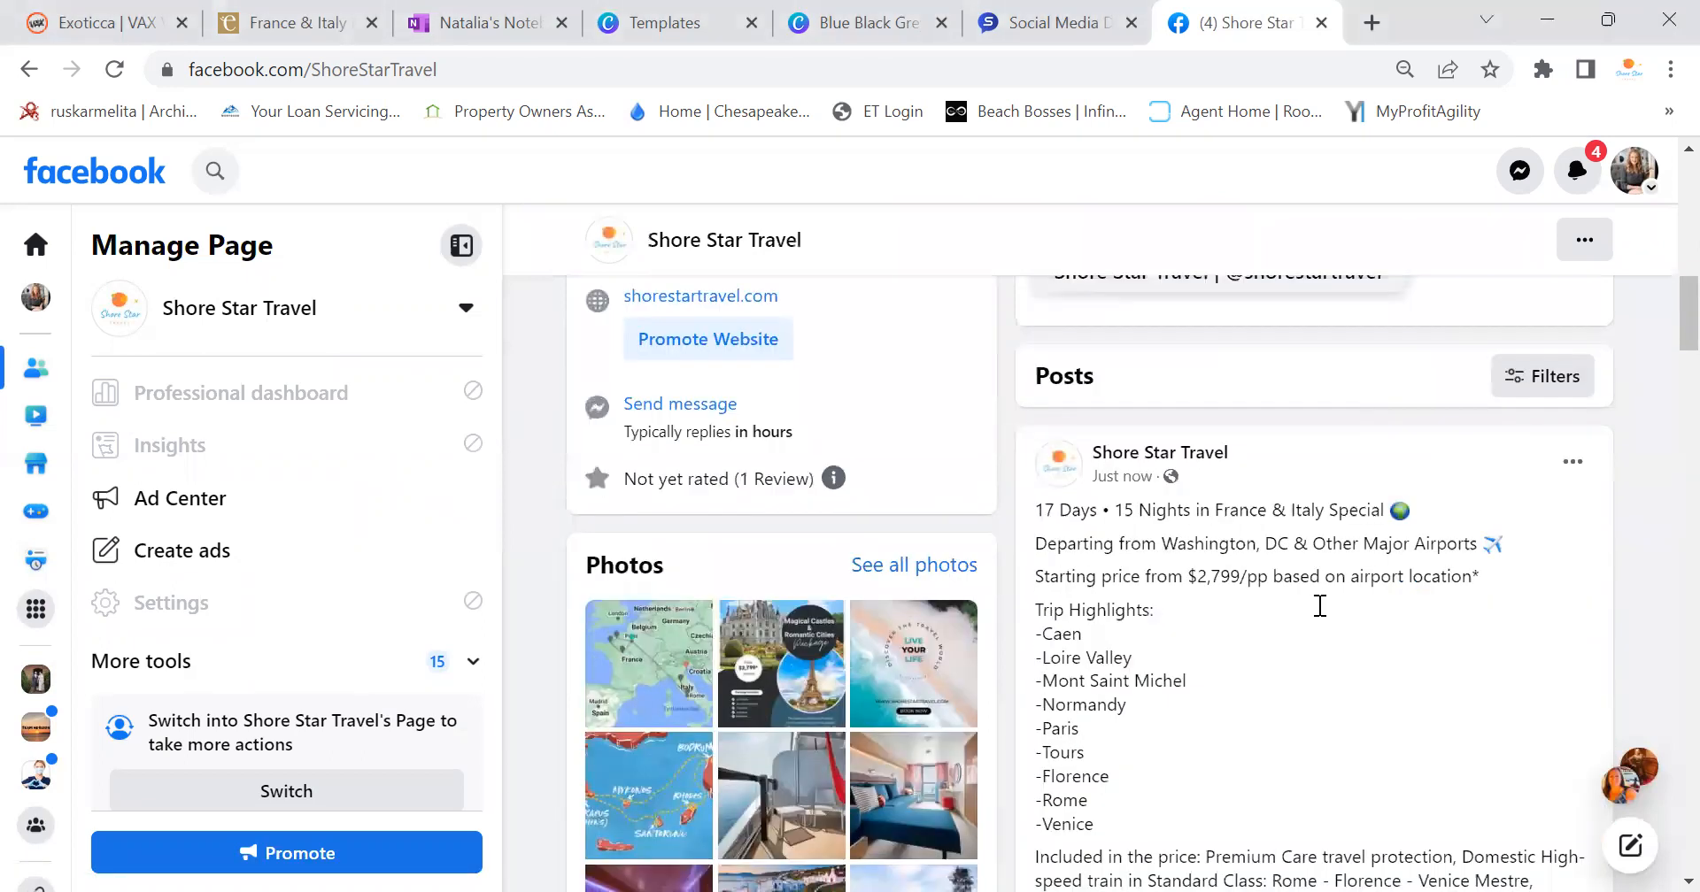
{"action": "scroll", "coordinate": [1321, 619], "scroll_direction": "down", "scroll_amount": 8}
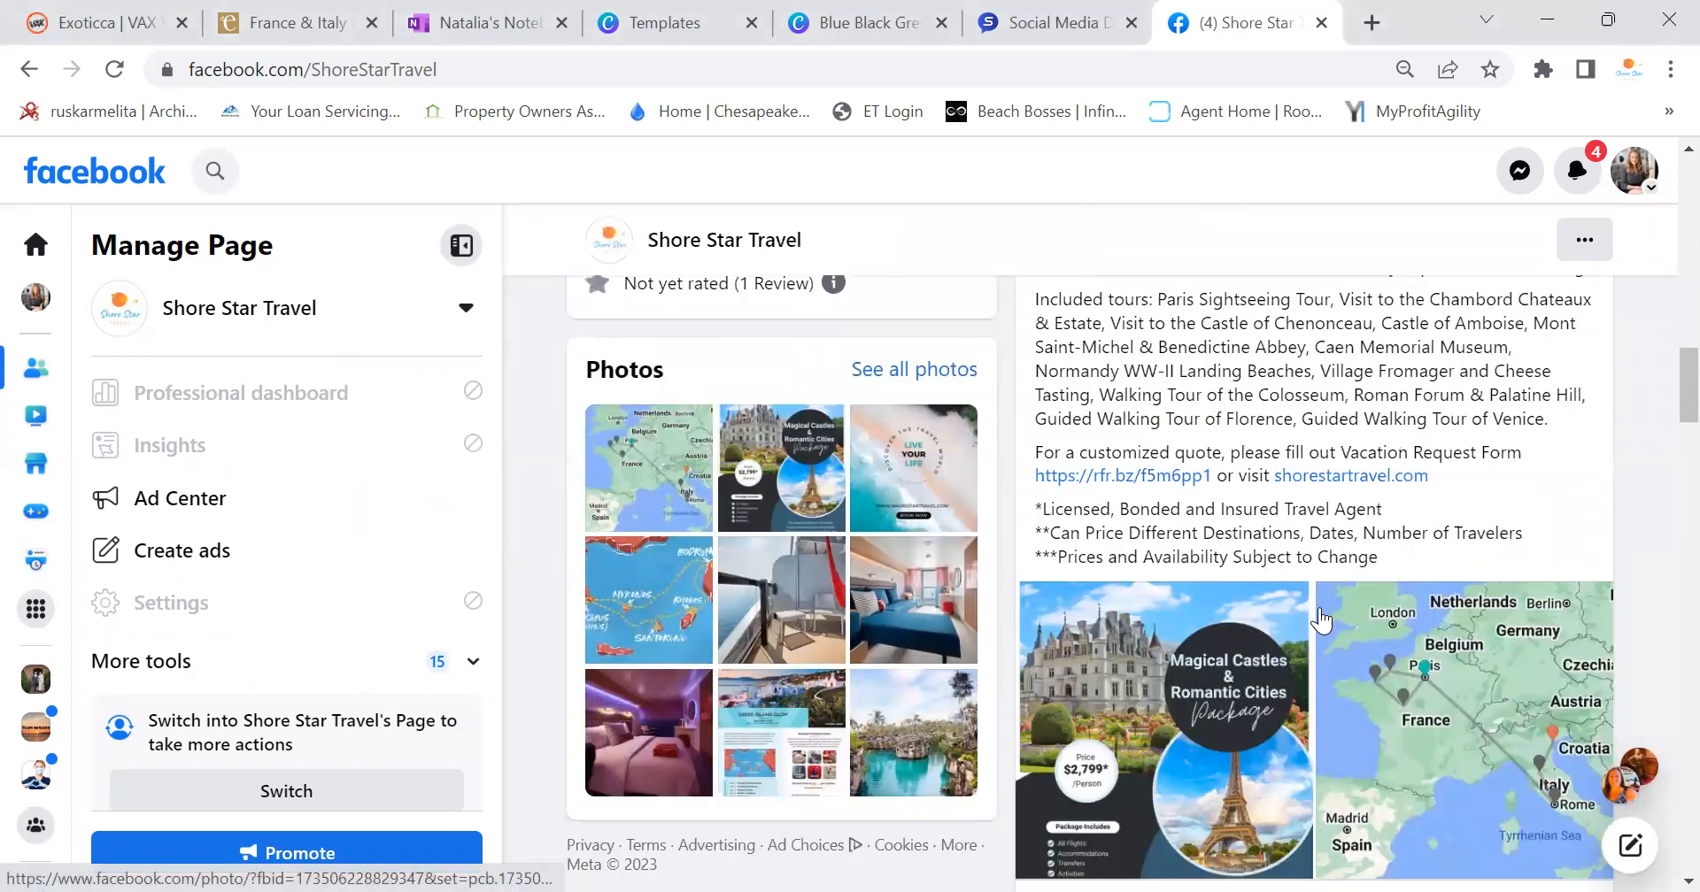
{"action": "scroll", "coordinate": [1321, 620], "scroll_direction": "down", "scroll_amount": 3}
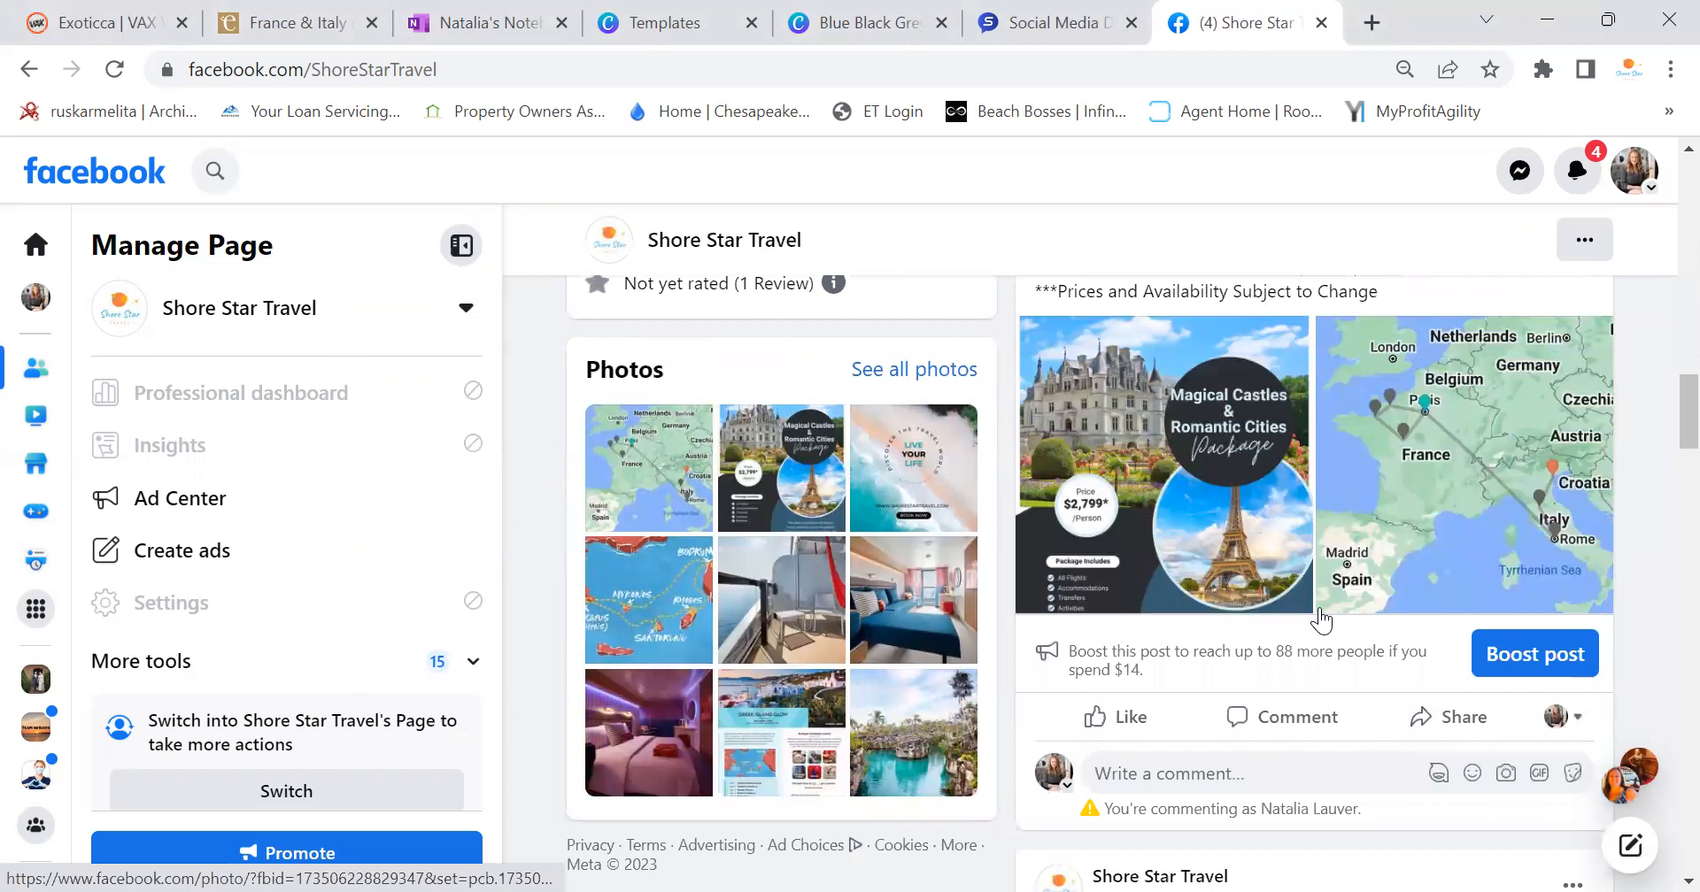
{"action": "scroll", "coordinate": [1321, 619], "scroll_direction": "up", "scroll_amount": 6}
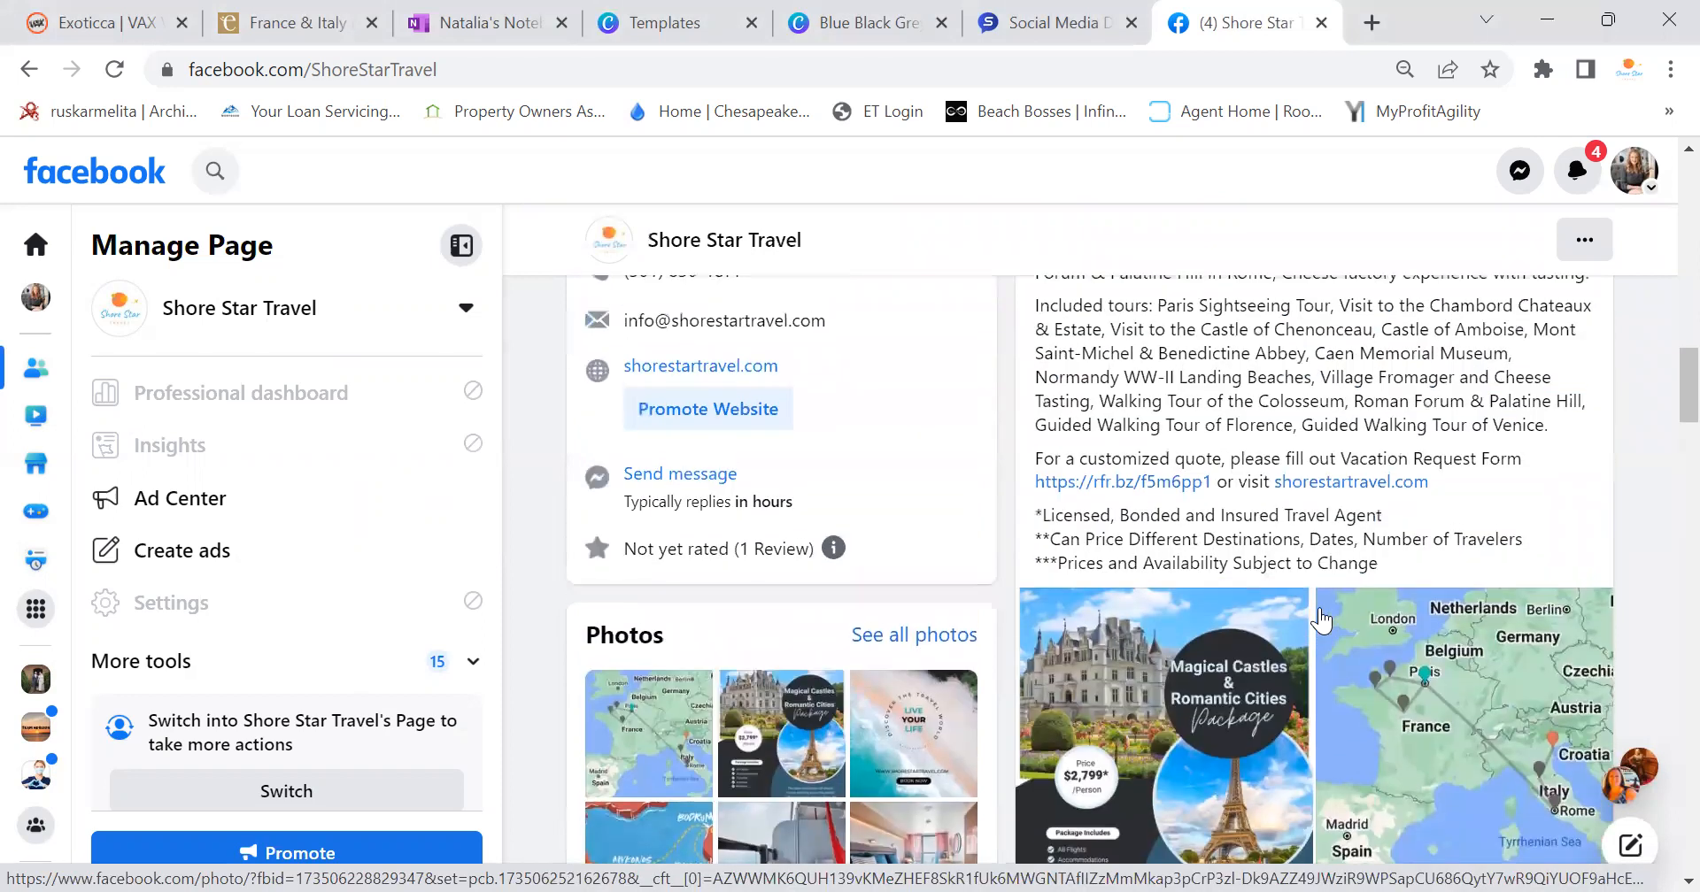
{"action": "scroll", "coordinate": [1321, 607], "scroll_direction": "up", "scroll_amount": 5}
{"action": "scroll", "coordinate": [1321, 608], "scroll_direction": "down", "scroll_amount": 5}
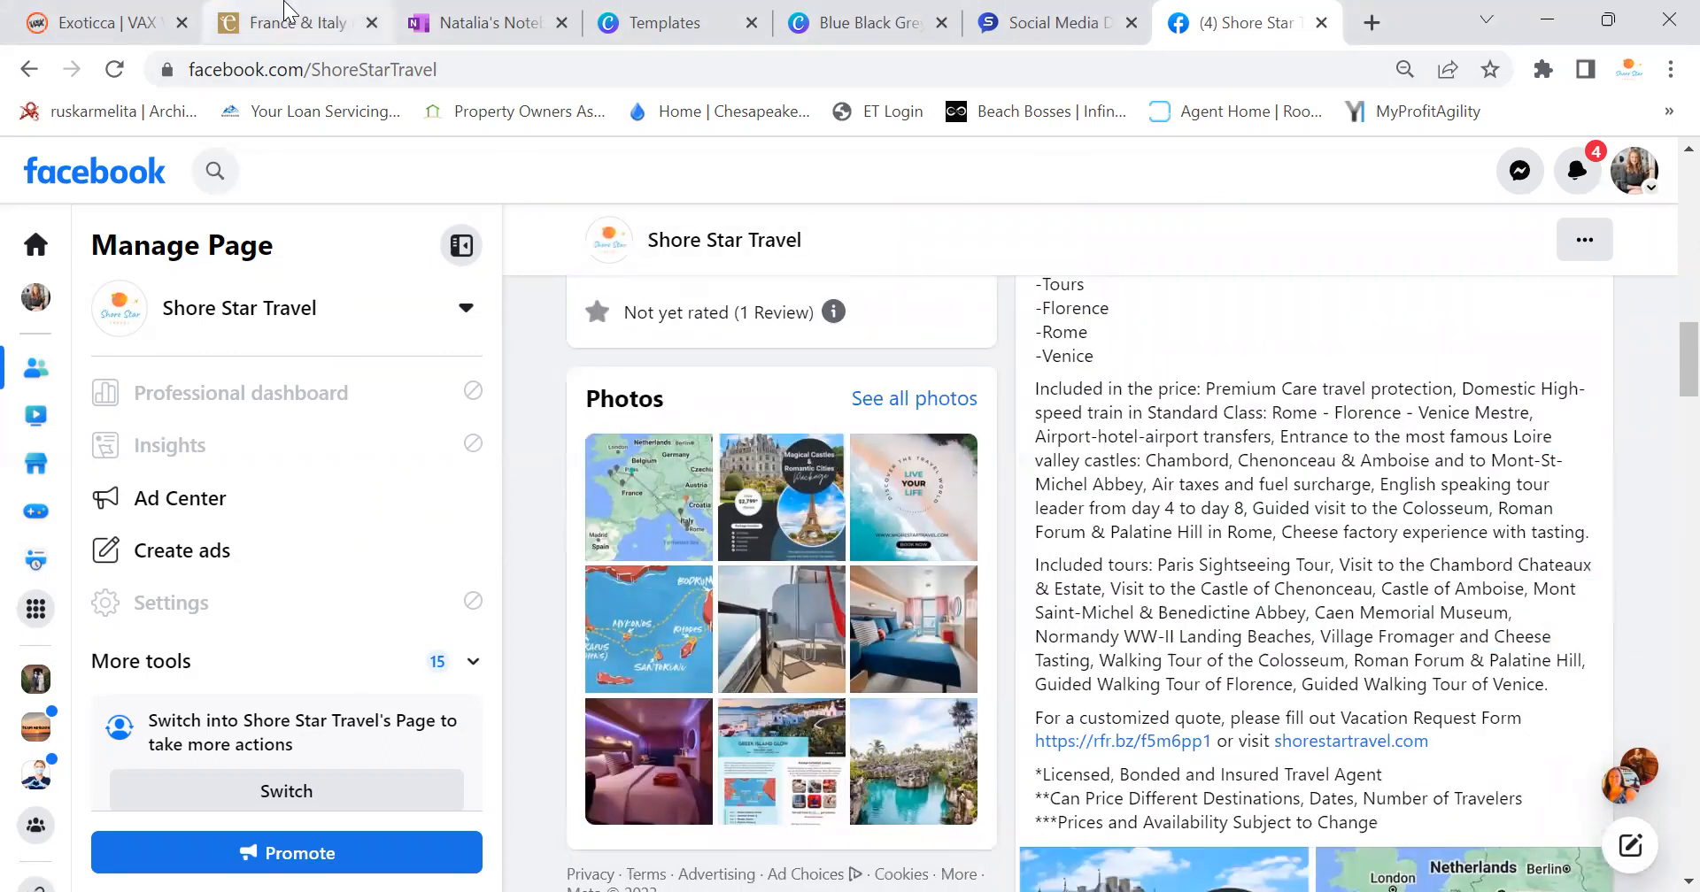
{"action": "left_click", "coordinate": [288, 19]}
Show the trip's prices and pick the November 7 departure date
{"action": "scroll", "coordinate": [1230, 649], "scroll_direction": "down", "scroll_amount": 10}
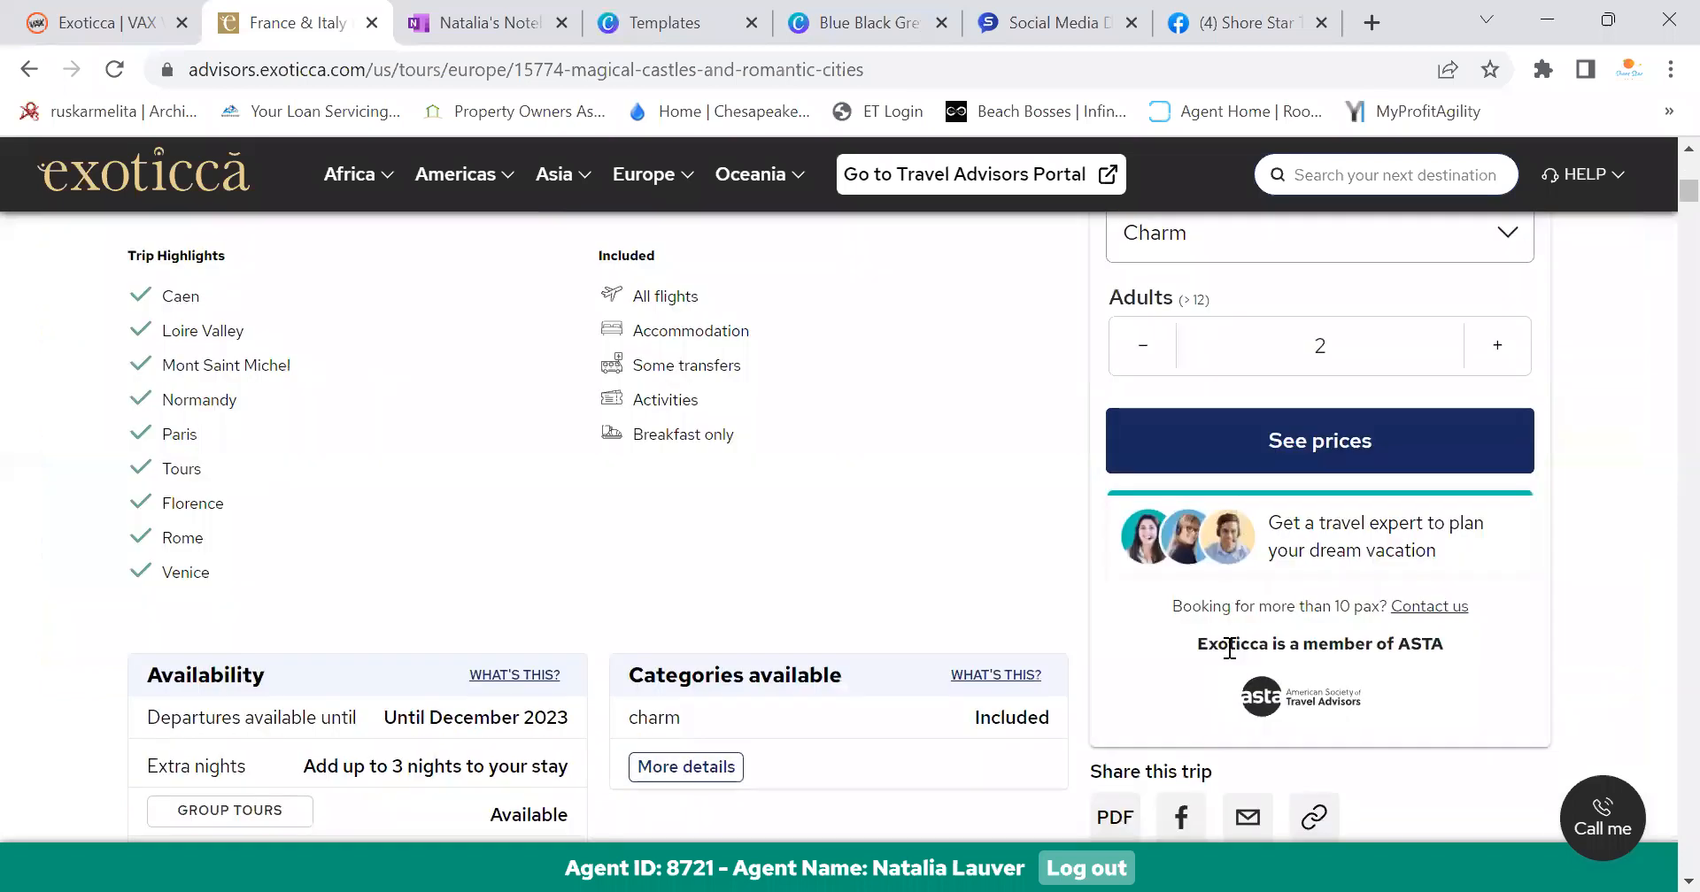
{"action": "left_click", "coordinate": [1290, 453]}
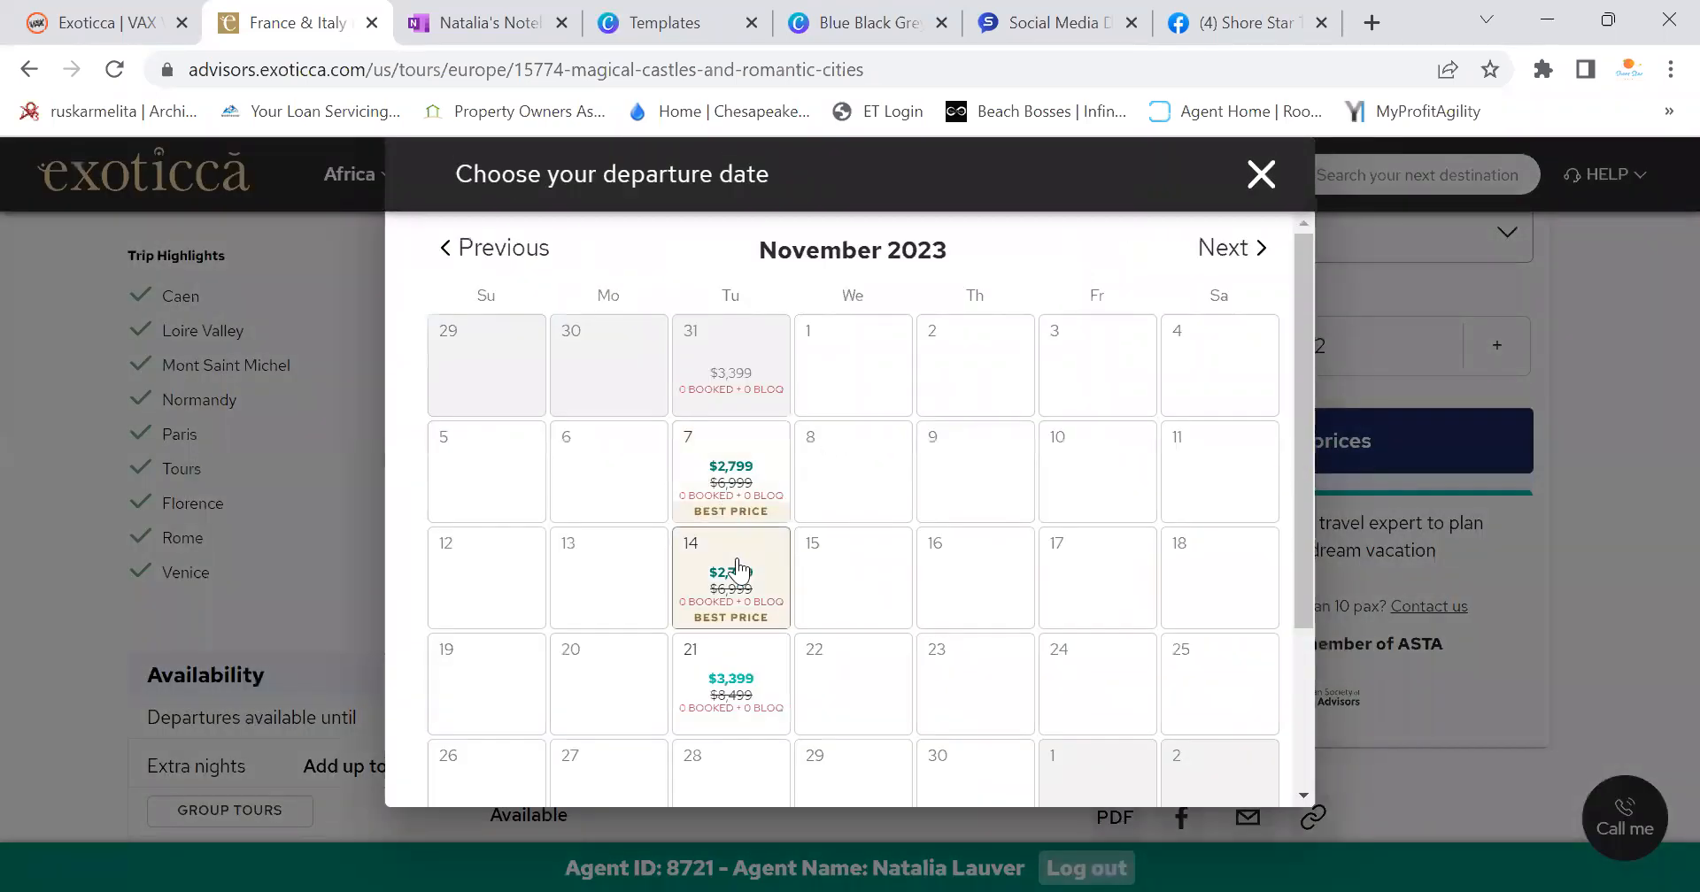
{"action": "left_click", "coordinate": [723, 473]}
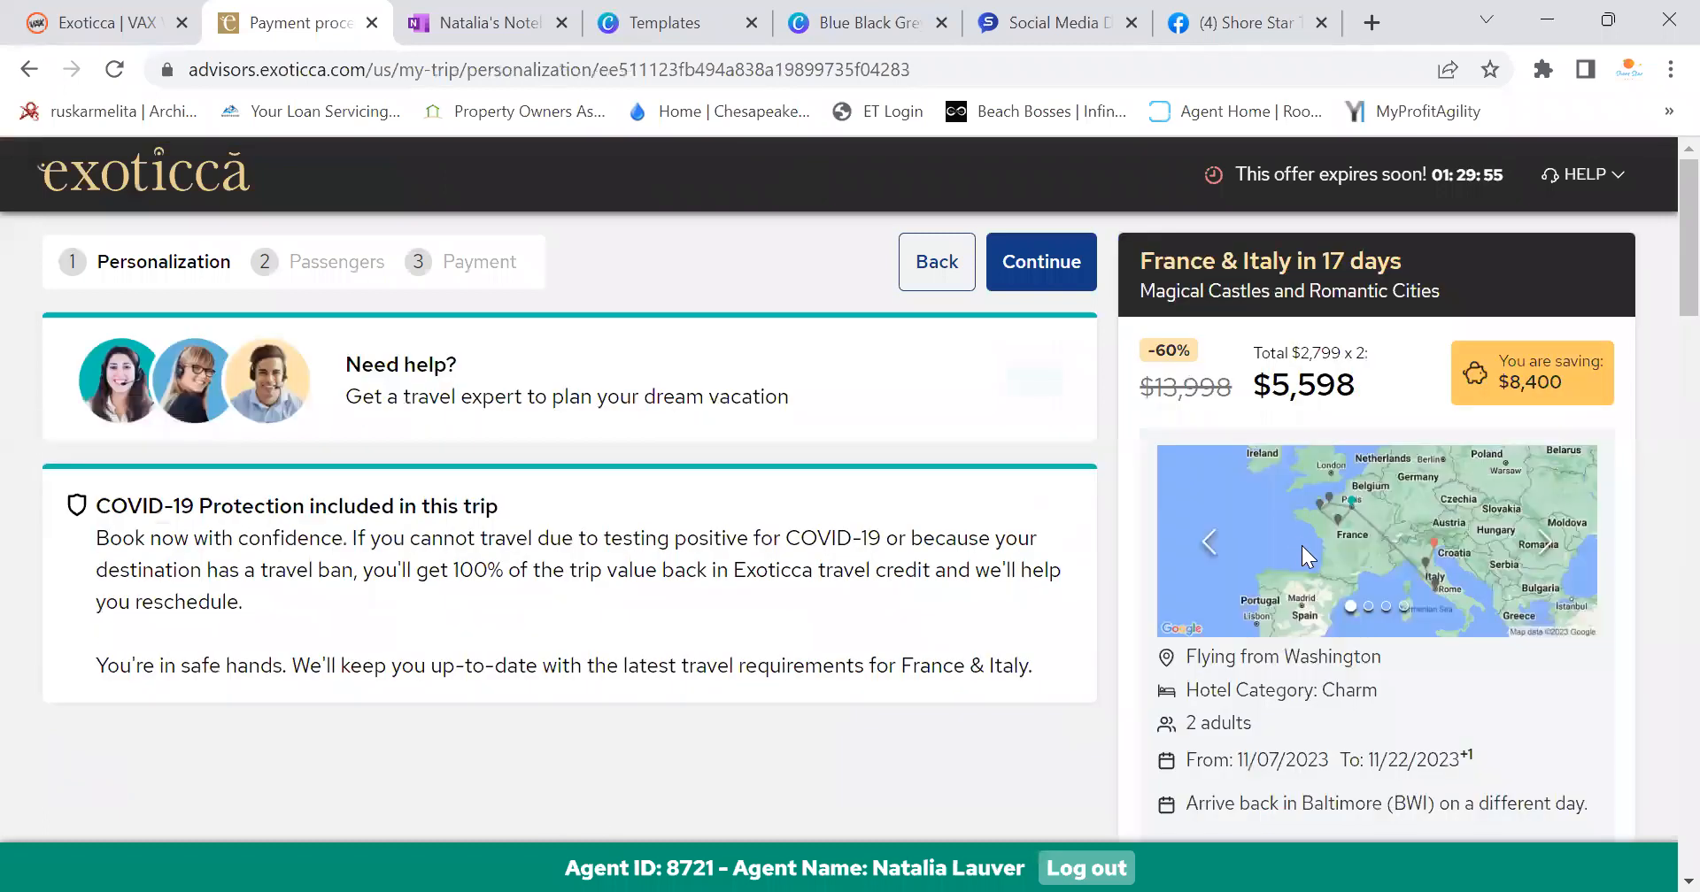
Save the Exoticca trip budget as a PDF in the Italy & France folder and open it
{"action": "scroll", "coordinate": [1308, 551], "scroll_direction": "down", "scroll_amount": 10}
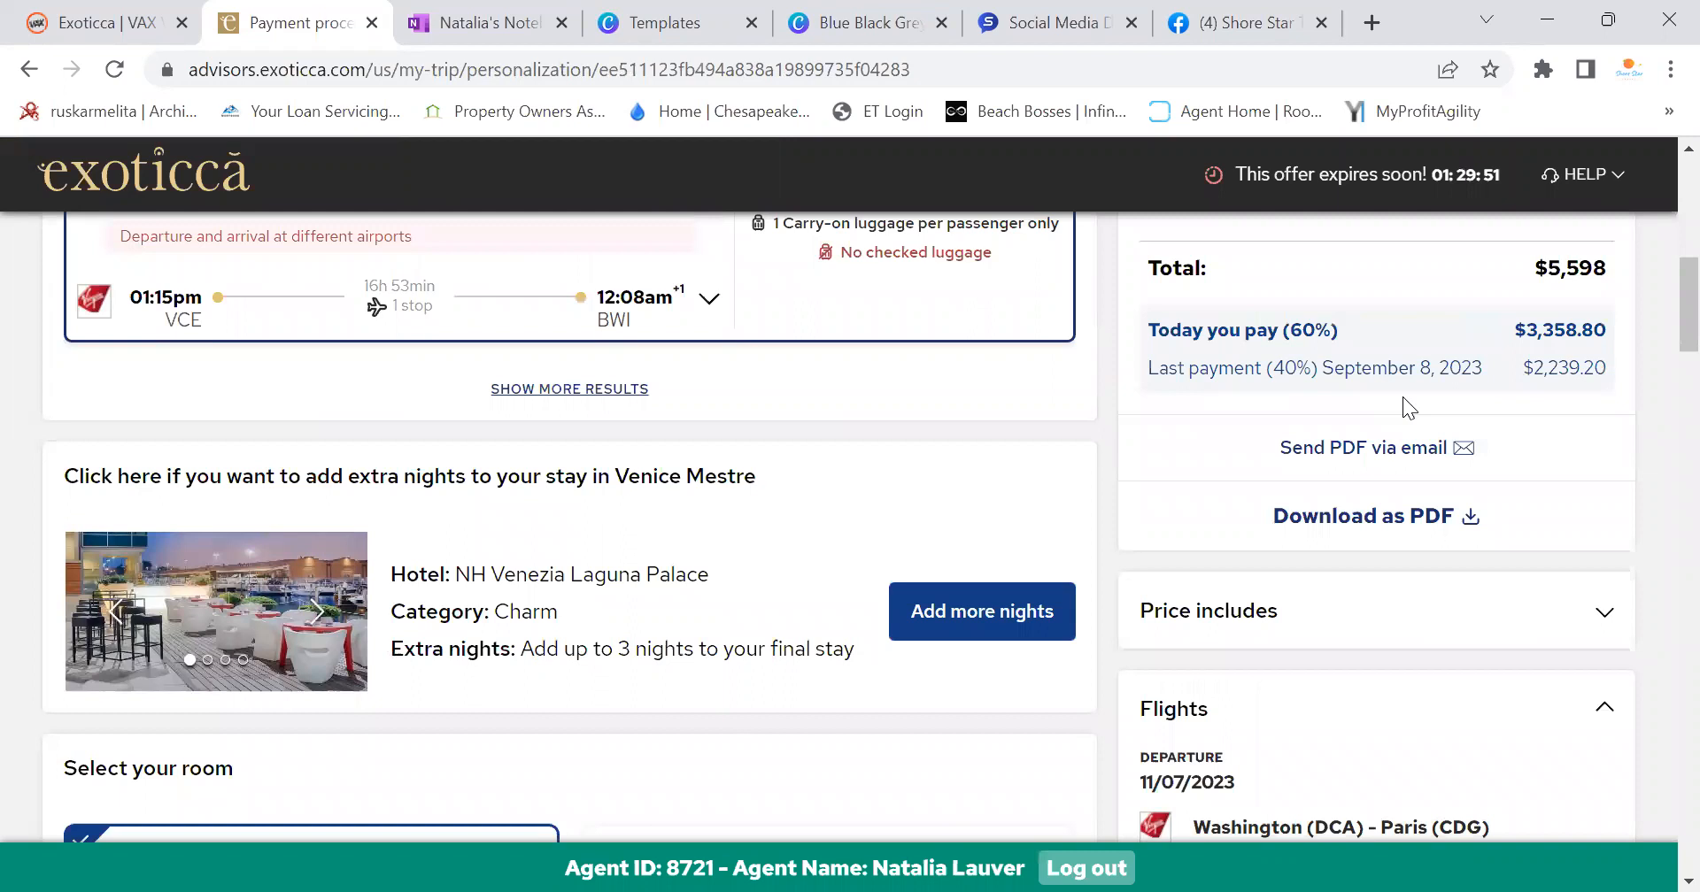
{"action": "left_click", "coordinate": [1398, 531]}
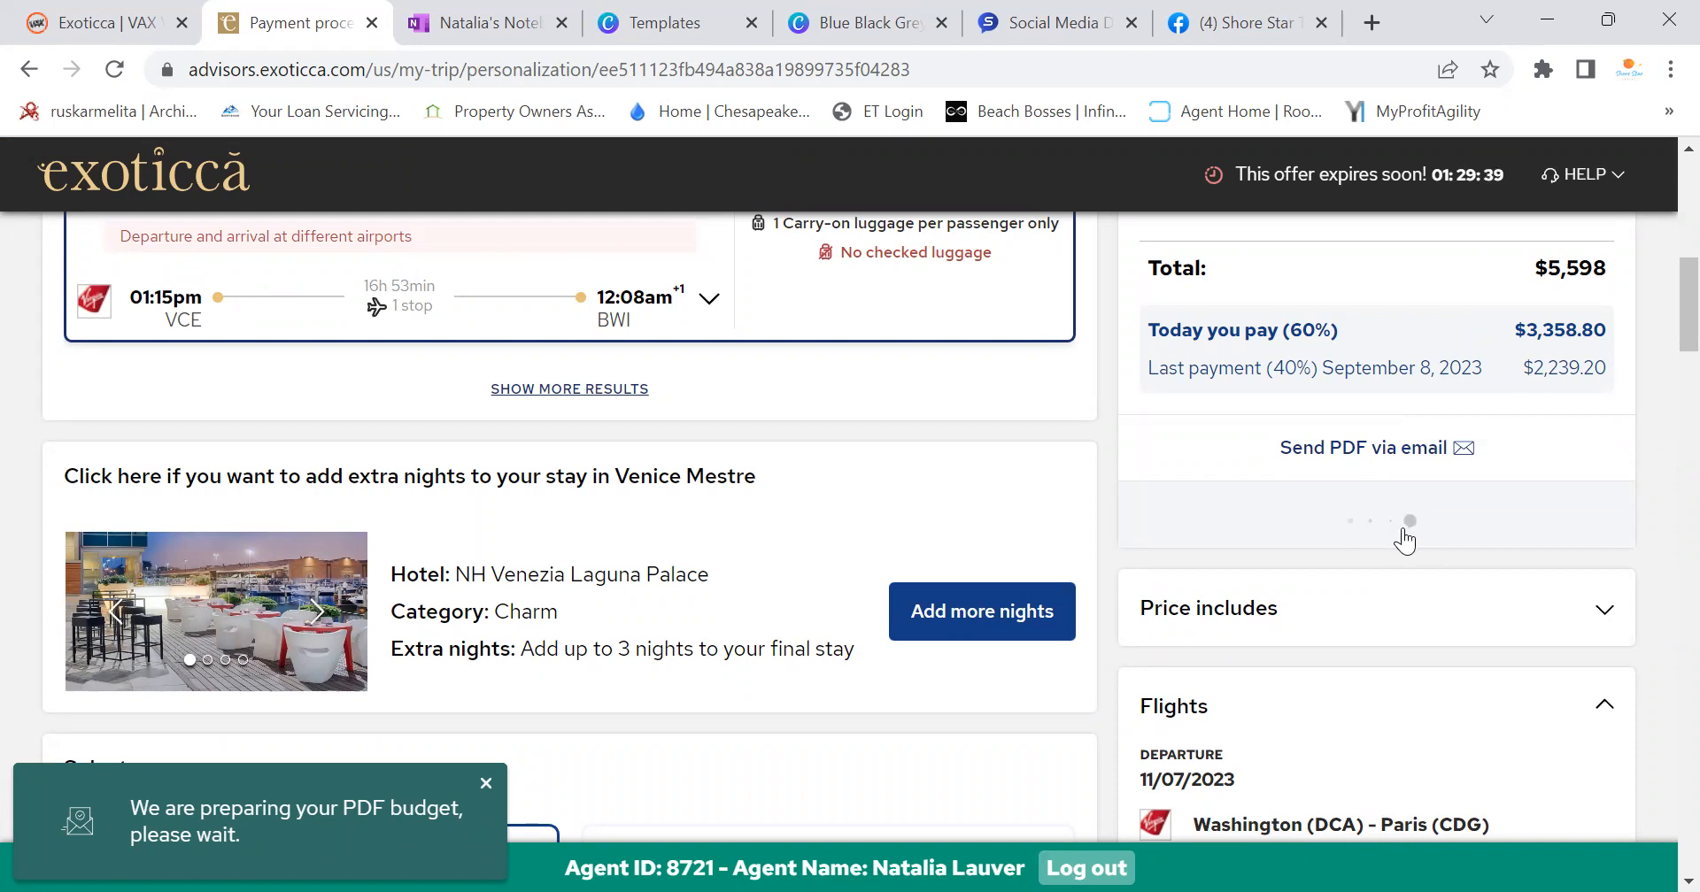
{"action": "scroll", "coordinate": [1436, 523], "scroll_direction": "down", "scroll_amount": 3}
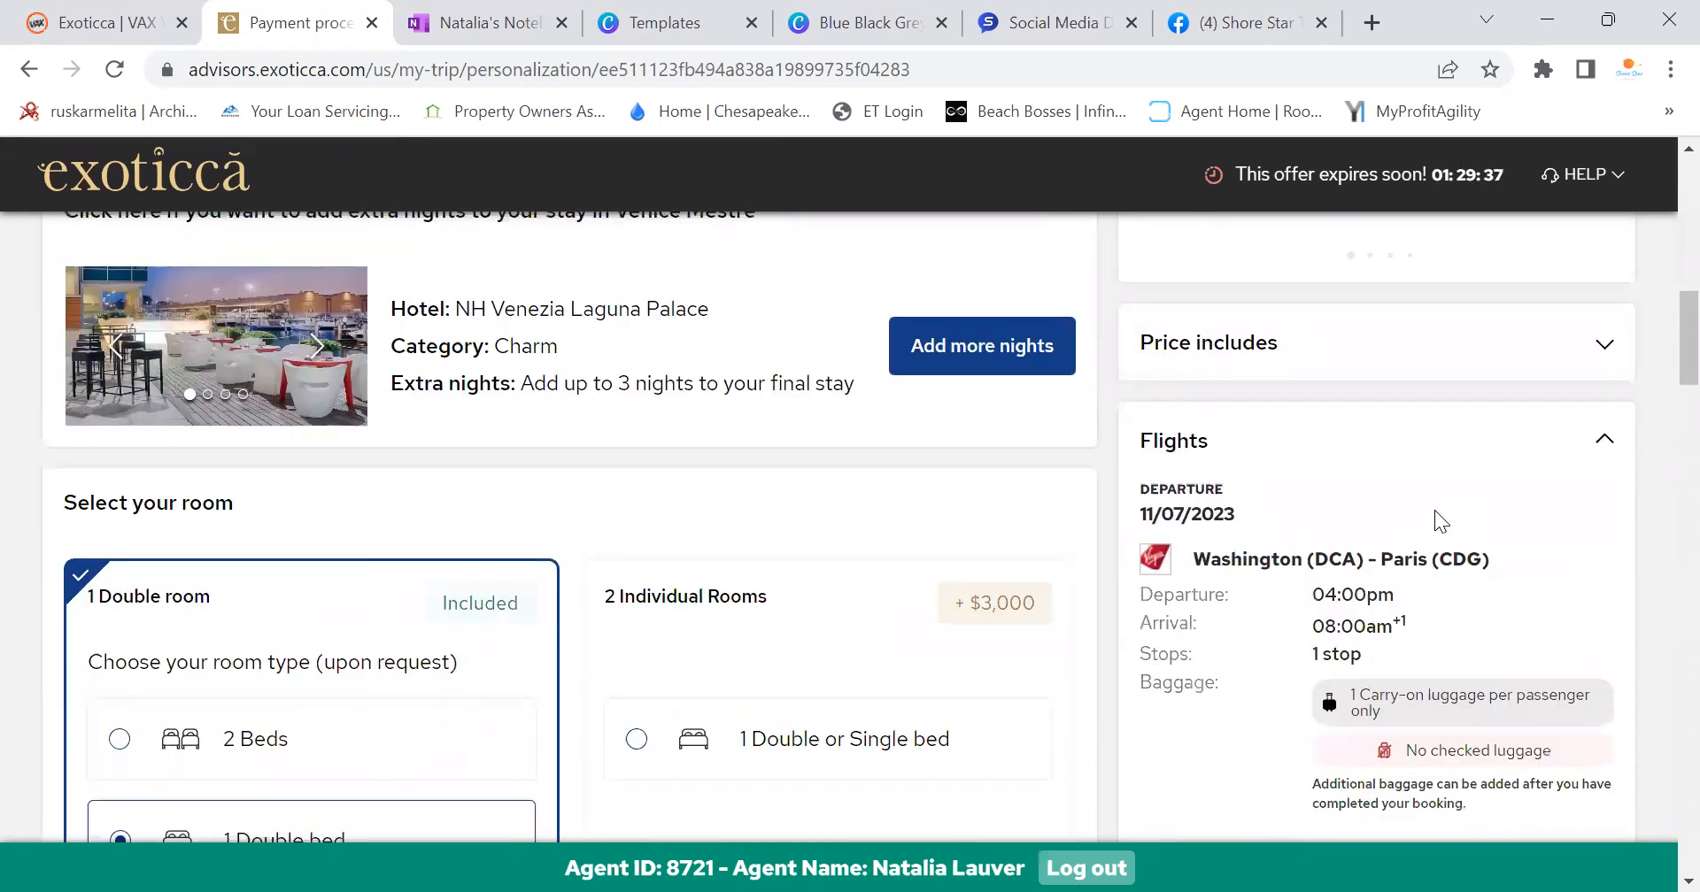
{"action": "scroll", "coordinate": [1435, 510], "scroll_direction": "down", "scroll_amount": 3}
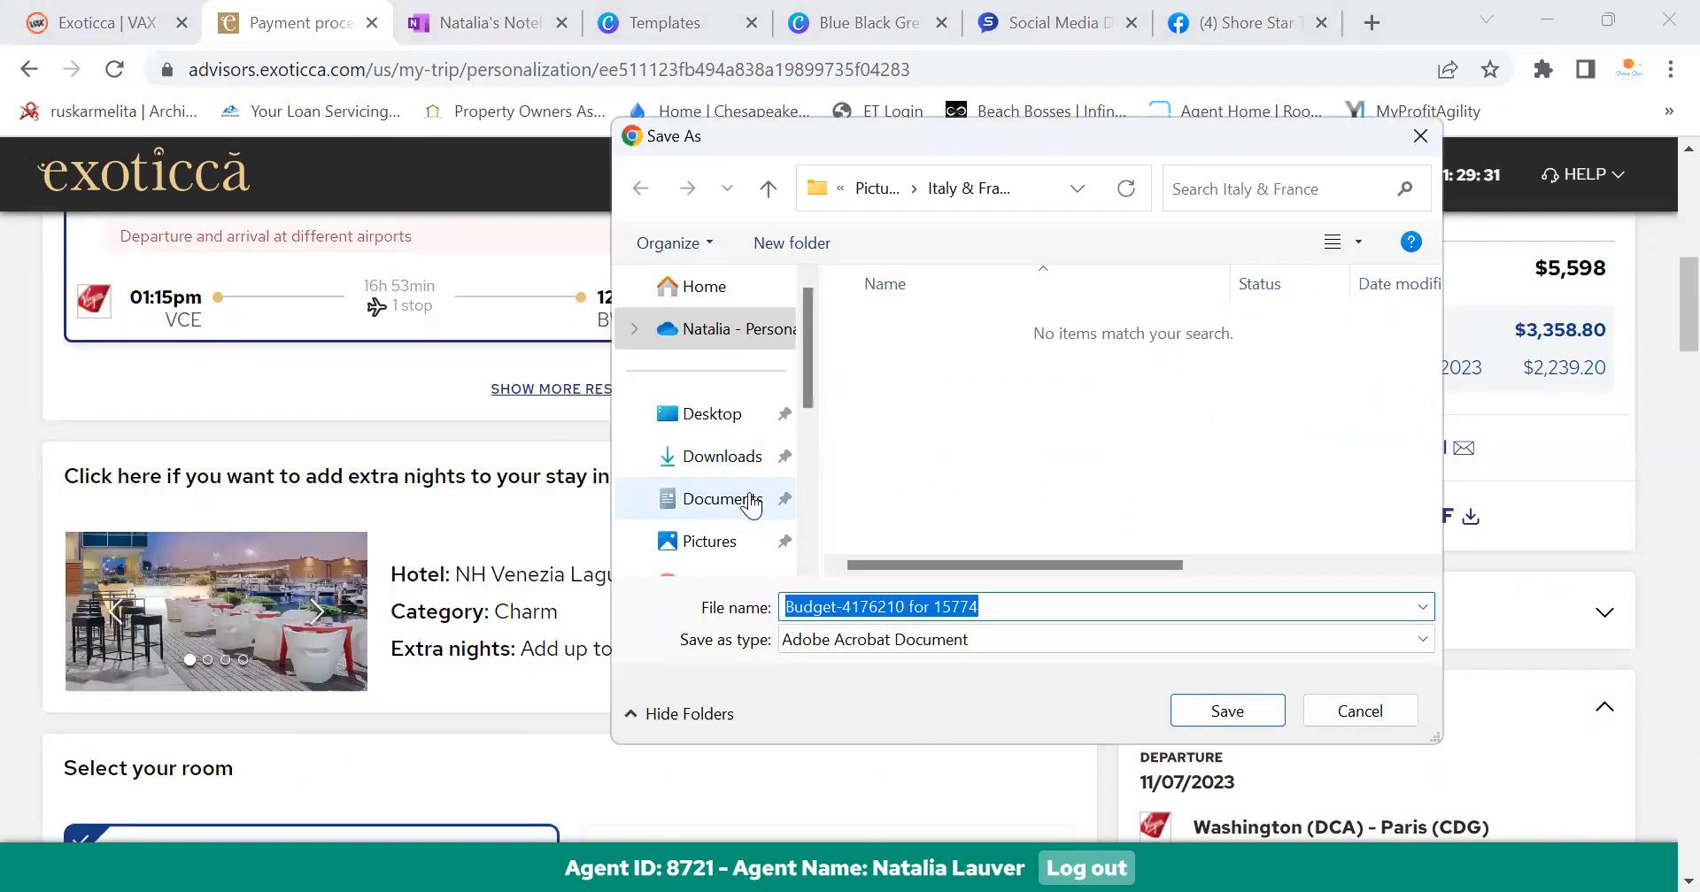
{"action": "left_click", "coordinate": [1203, 710]}
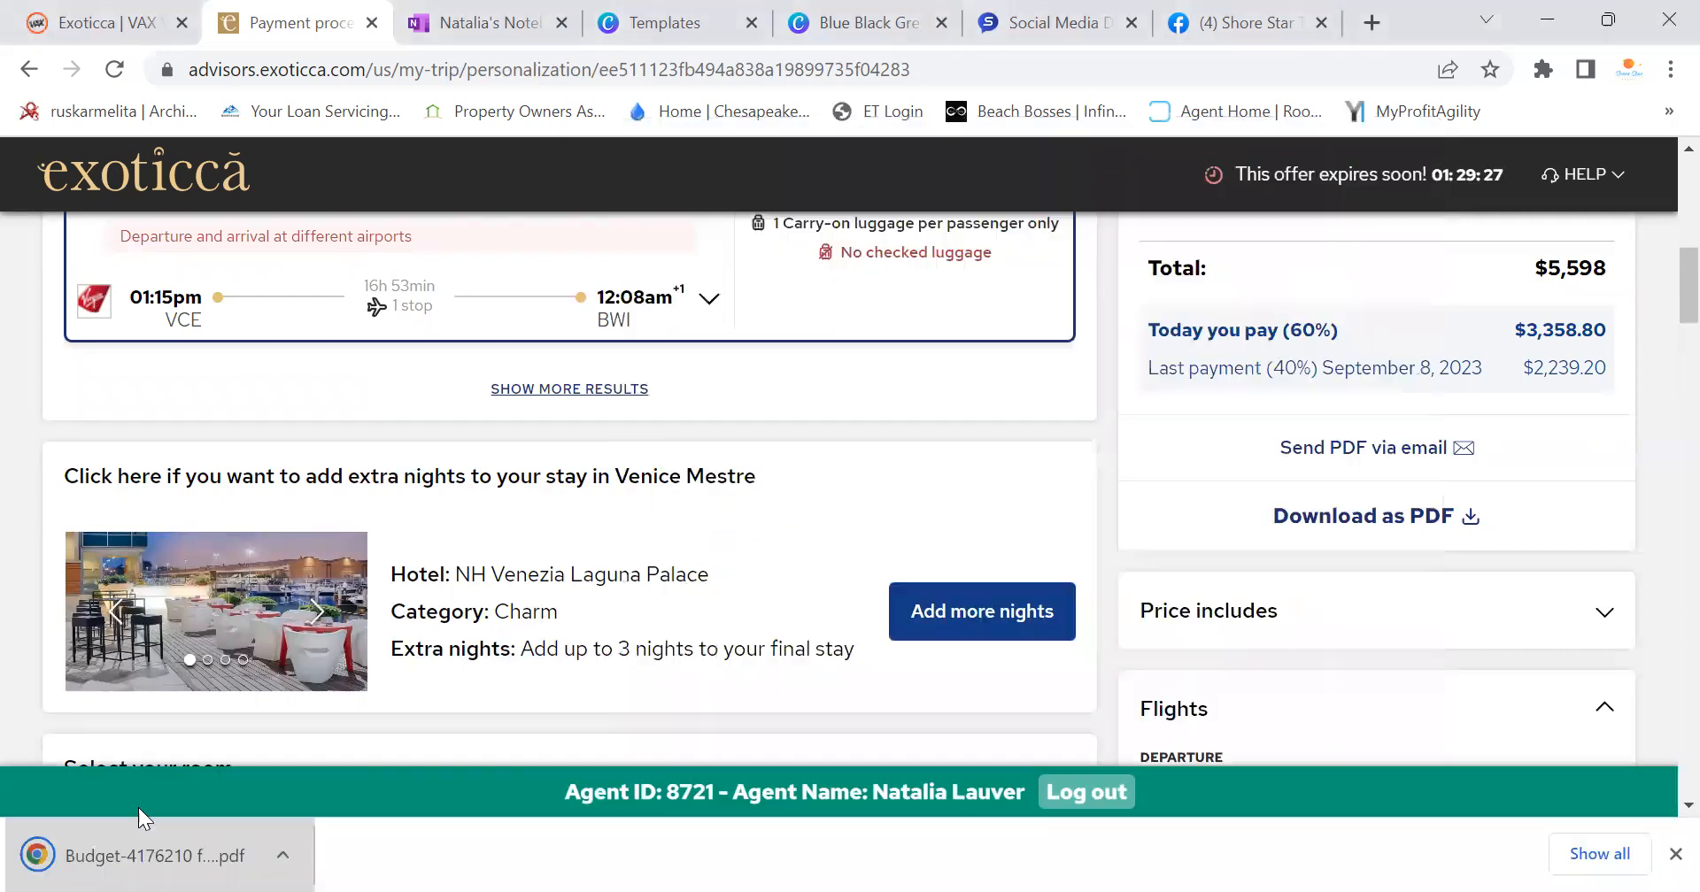
{"action": "left_click", "coordinate": [138, 849]}
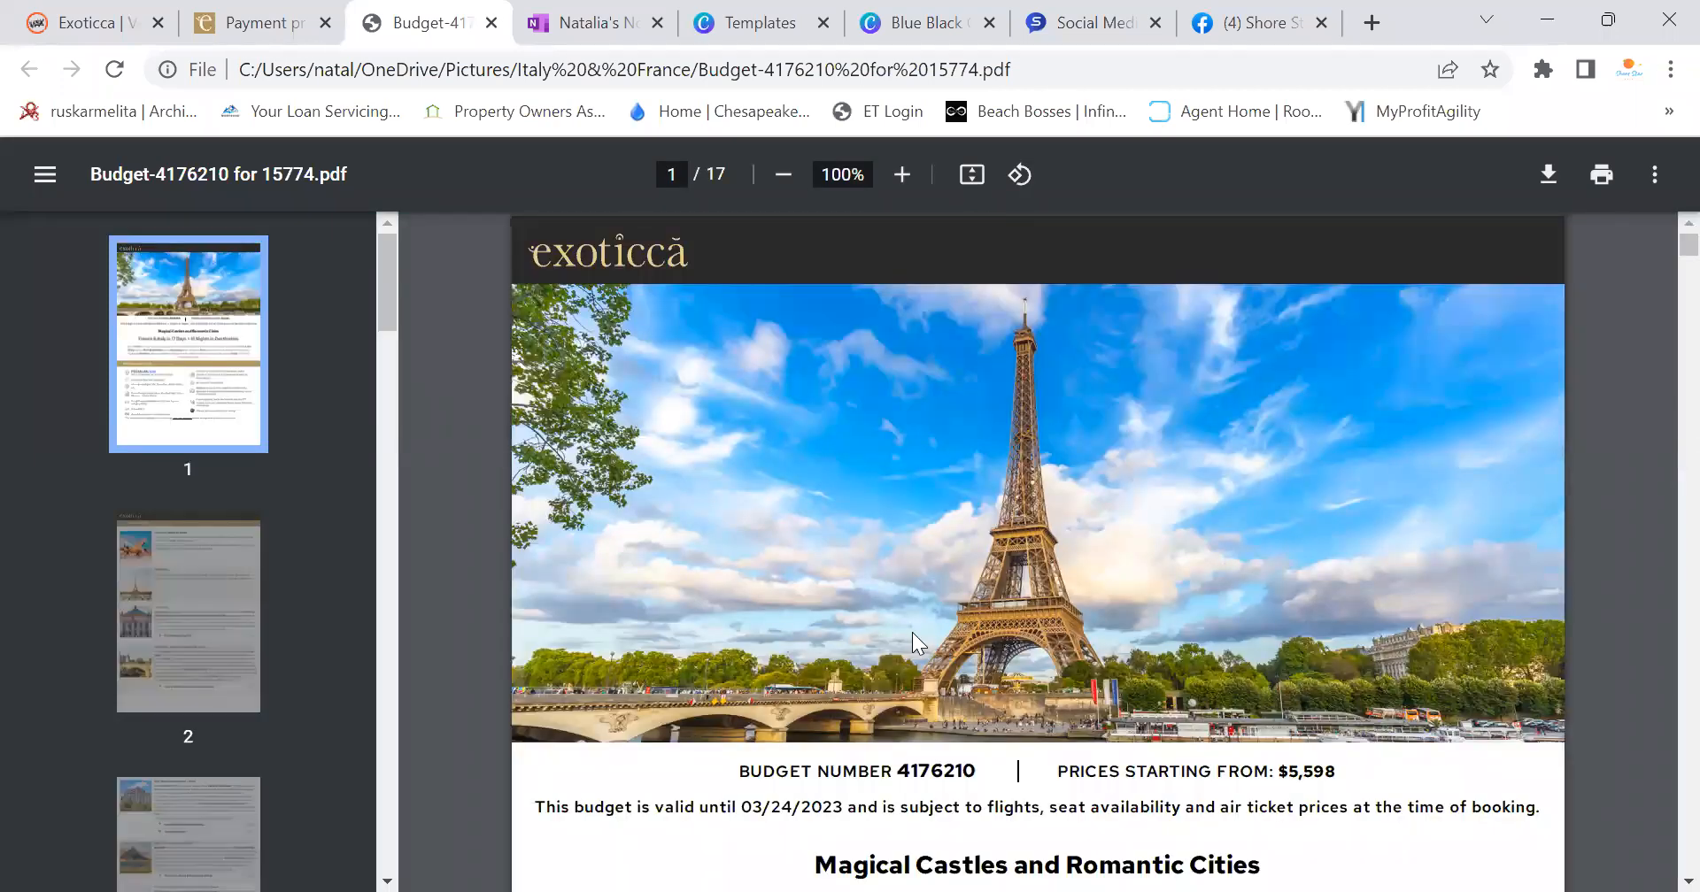
Scroll through the budget's pages to the 11/07 Washington–Paris and 11/23 Venice–Baltimore flight details
{"action": "scroll", "coordinate": [770, 577], "scroll_direction": "down", "scroll_amount": 3}
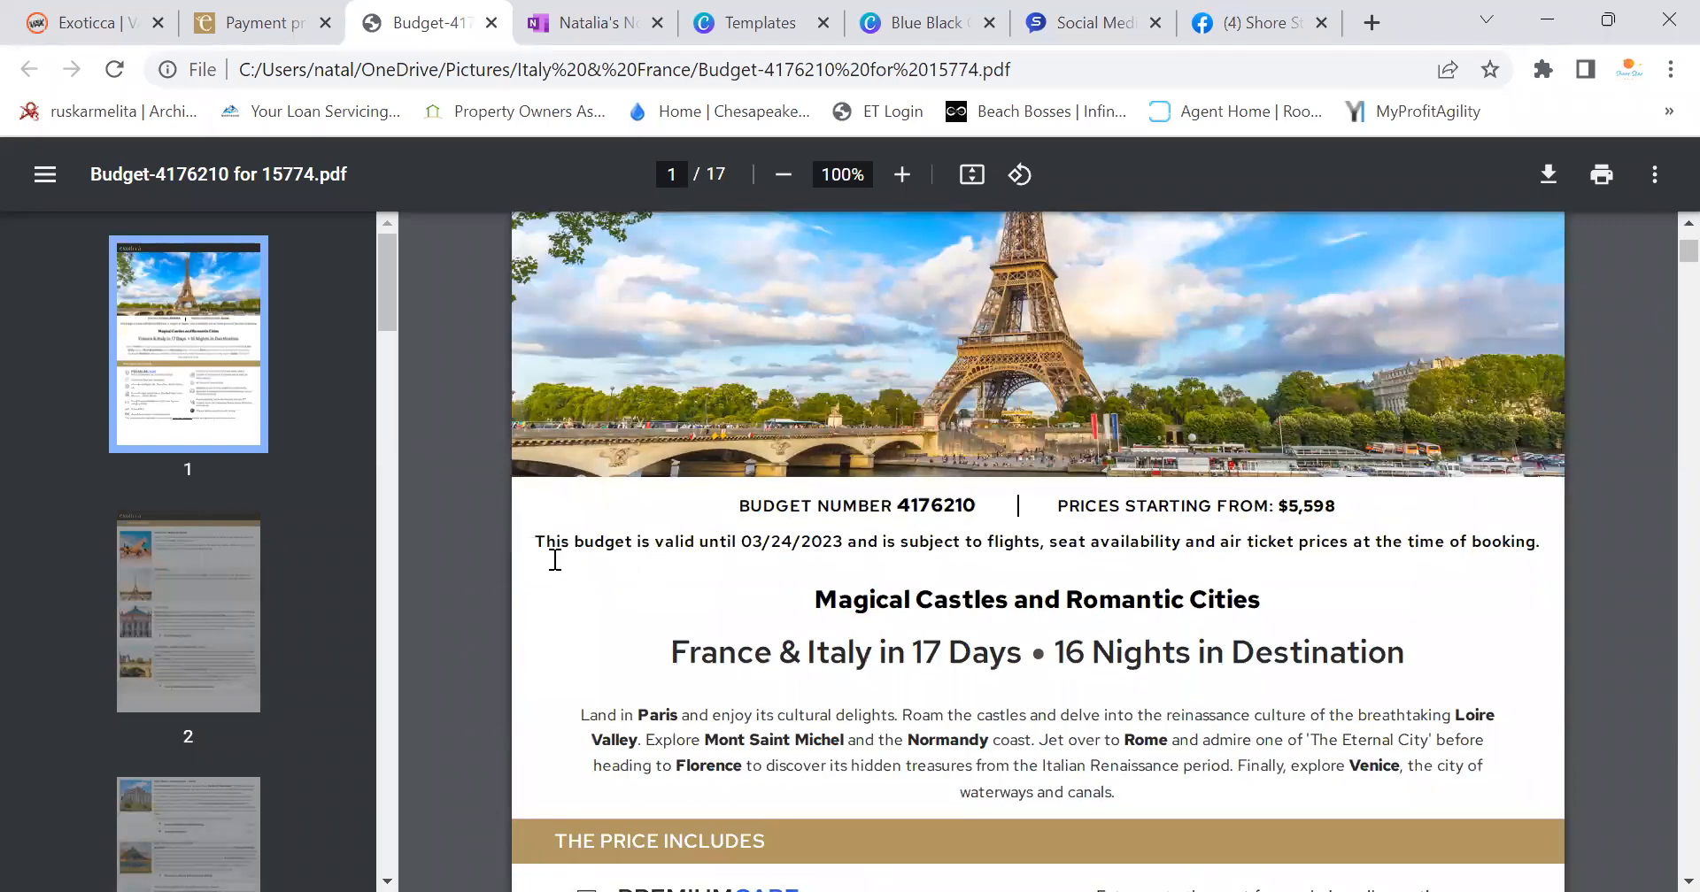
{"action": "scroll", "coordinate": [938, 560], "scroll_direction": "down", "scroll_amount": 9}
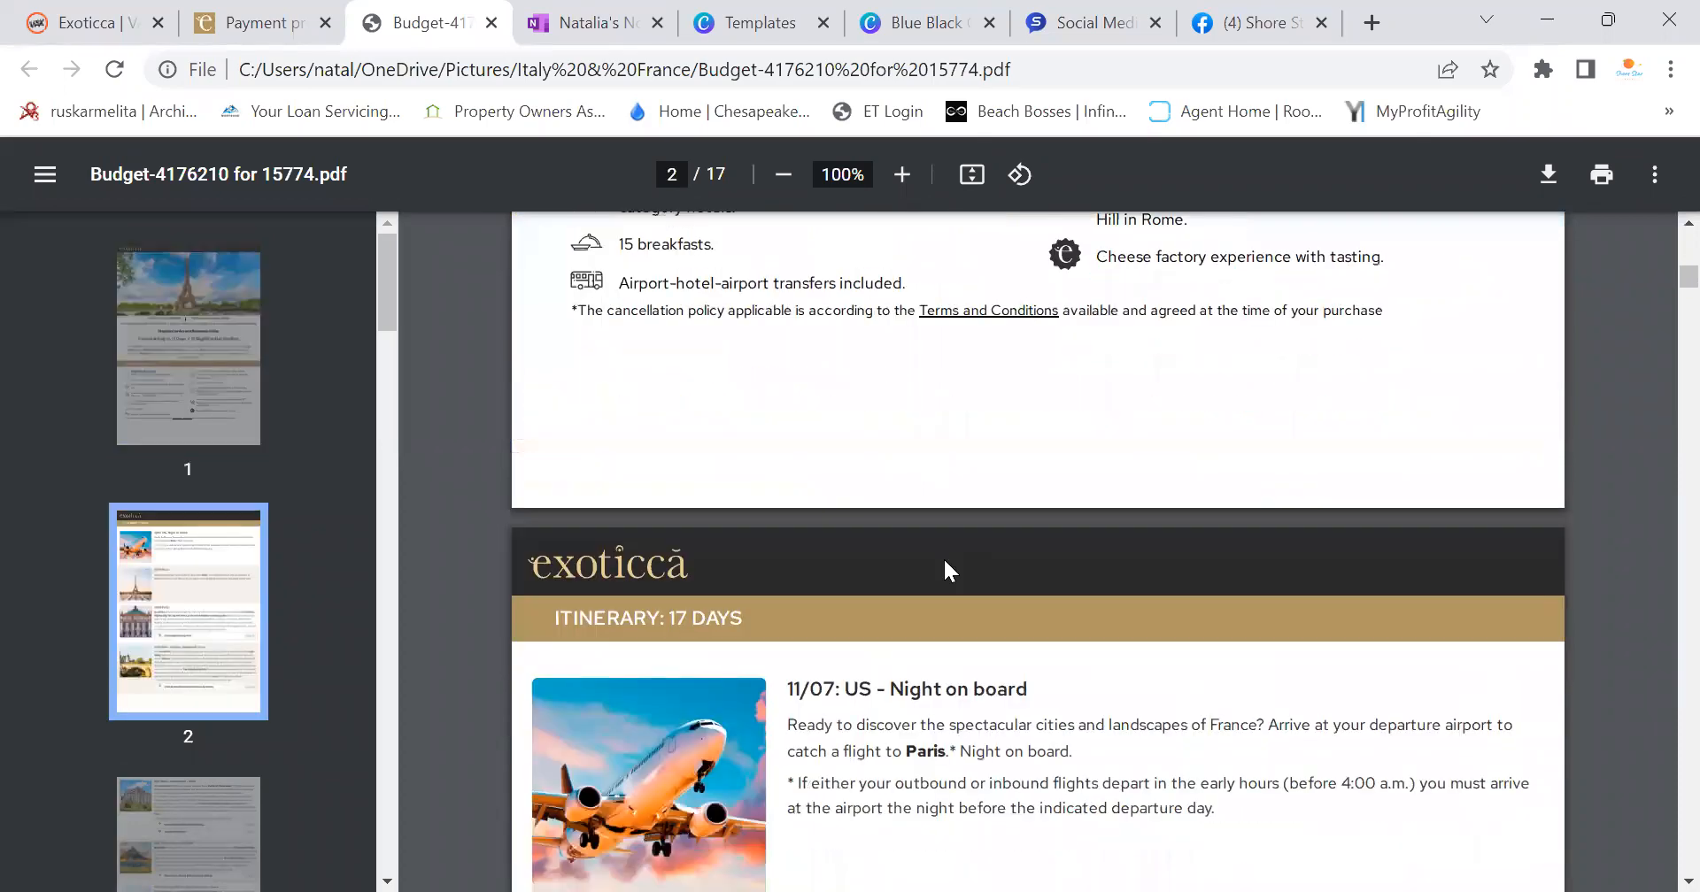
{"action": "scroll", "coordinate": [944, 559], "scroll_direction": "down", "scroll_amount": 20}
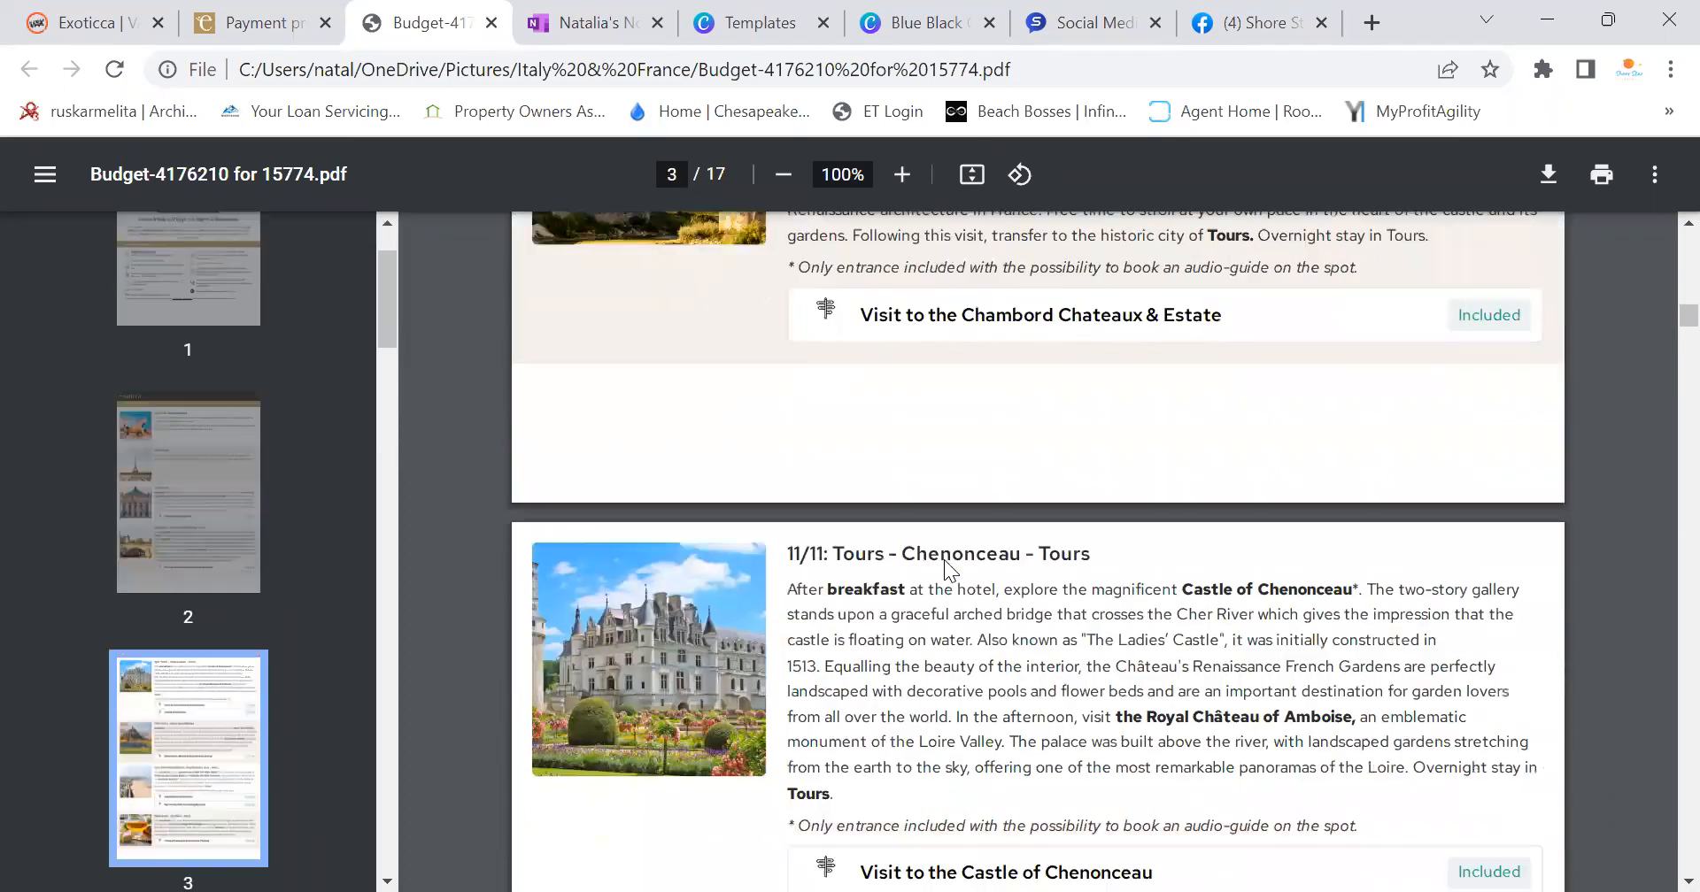
{"action": "scroll", "coordinate": [945, 560], "scroll_direction": "down", "scroll_amount": 20}
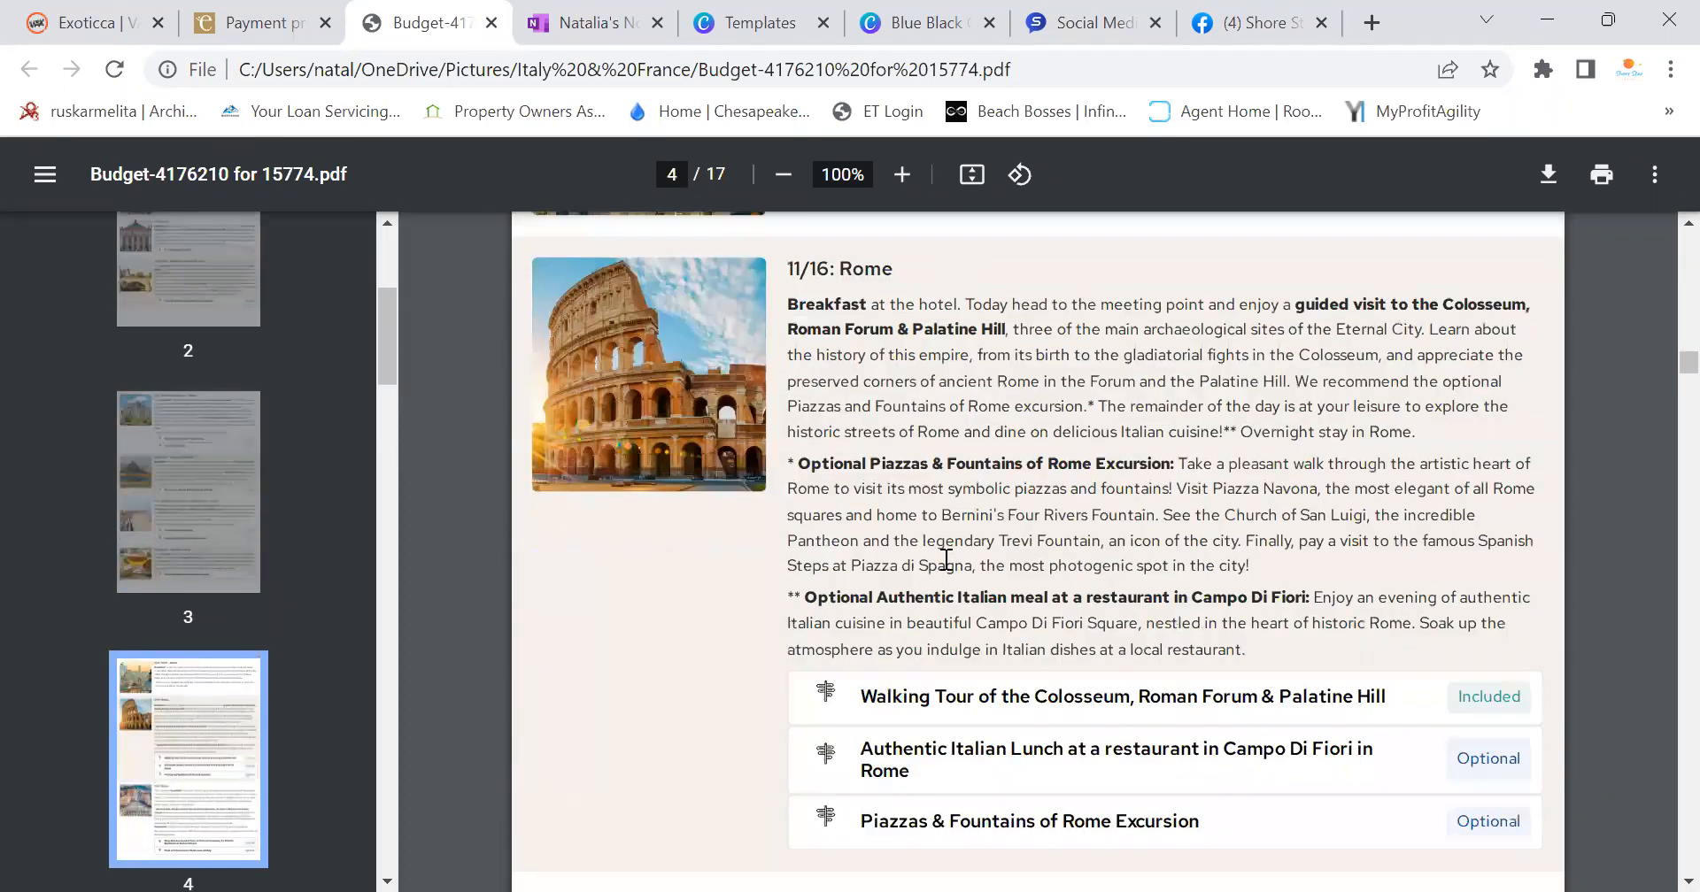
{"action": "scroll", "coordinate": [945, 559], "scroll_direction": "down", "scroll_amount": 20}
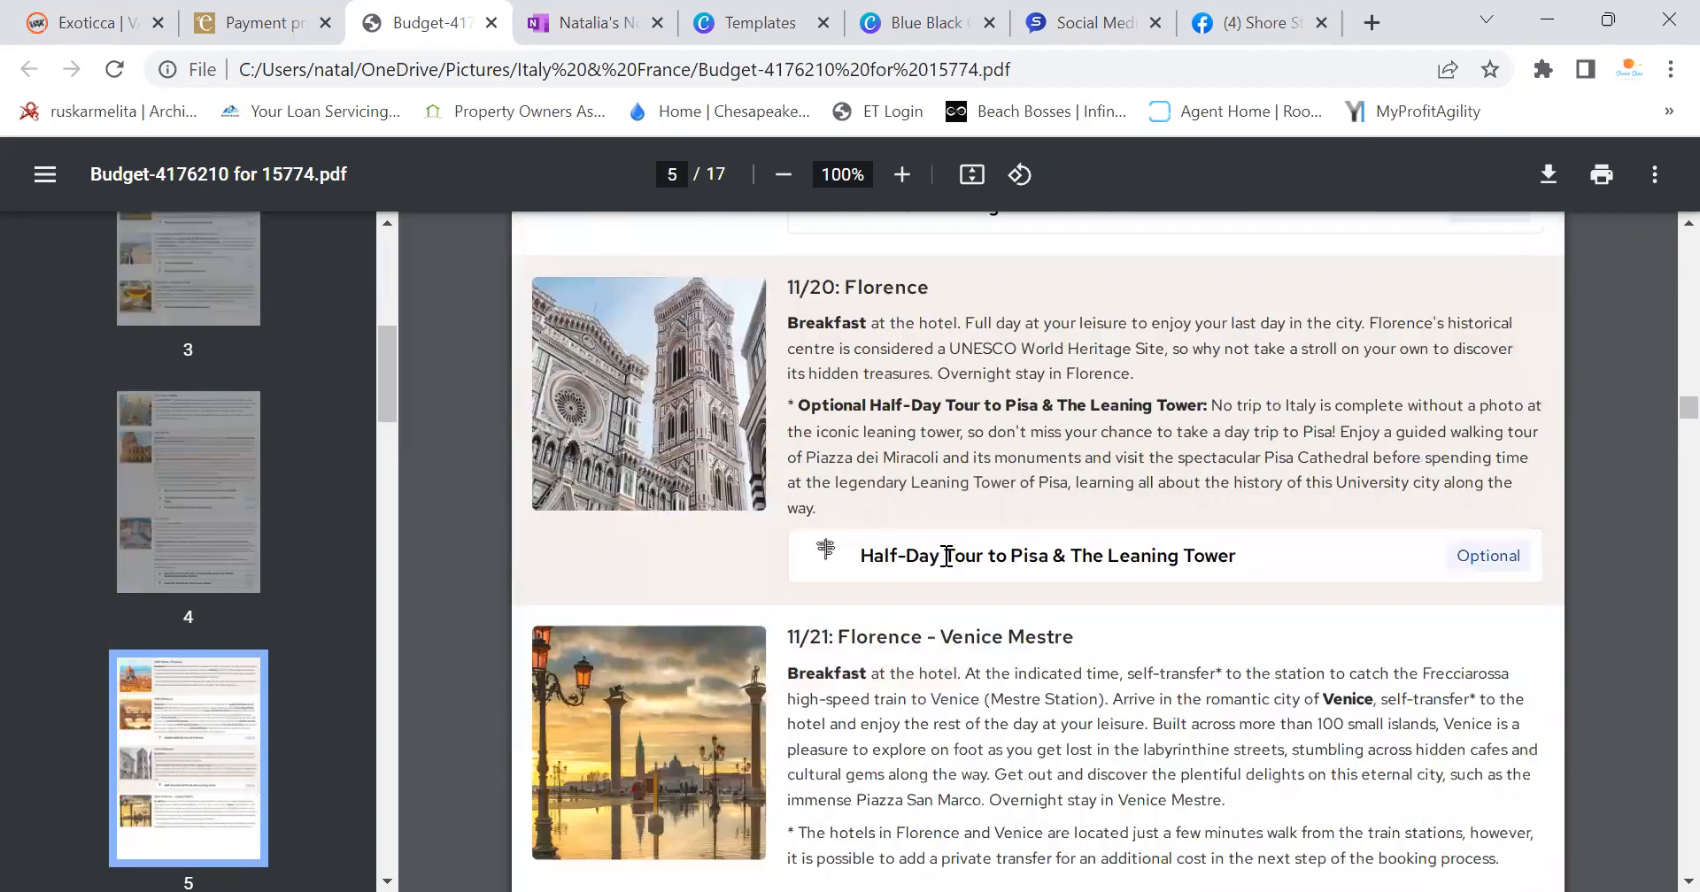
{"action": "scroll", "coordinate": [946, 554], "scroll_direction": "down", "scroll_amount": 20}
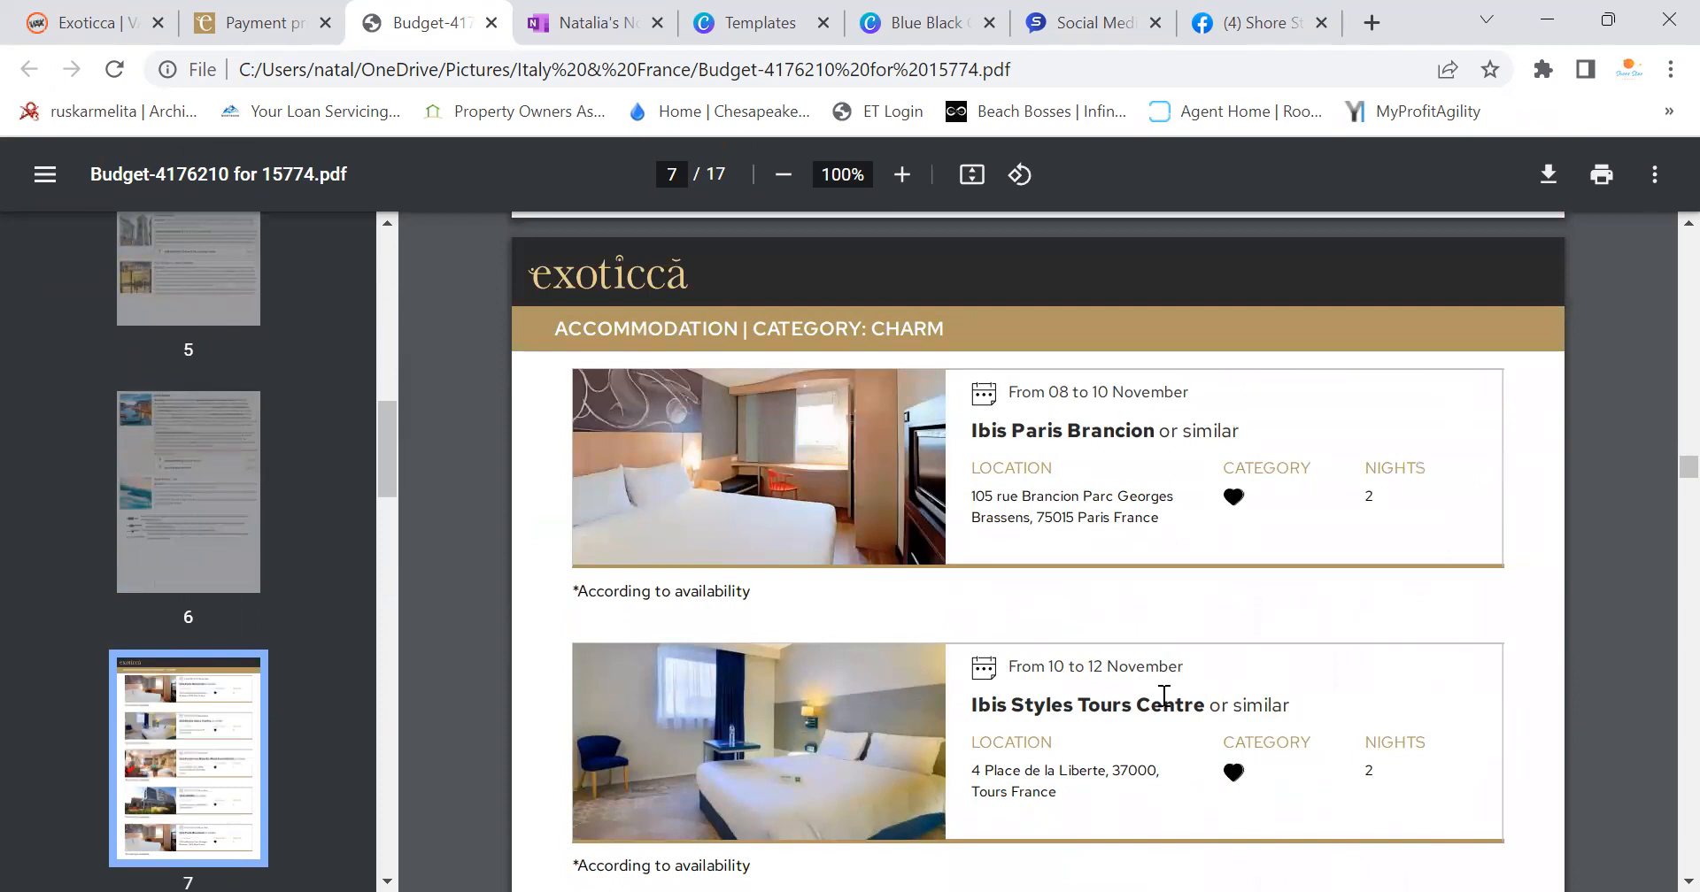
{"action": "scroll", "coordinate": [1163, 697], "scroll_direction": "down", "scroll_amount": 6}
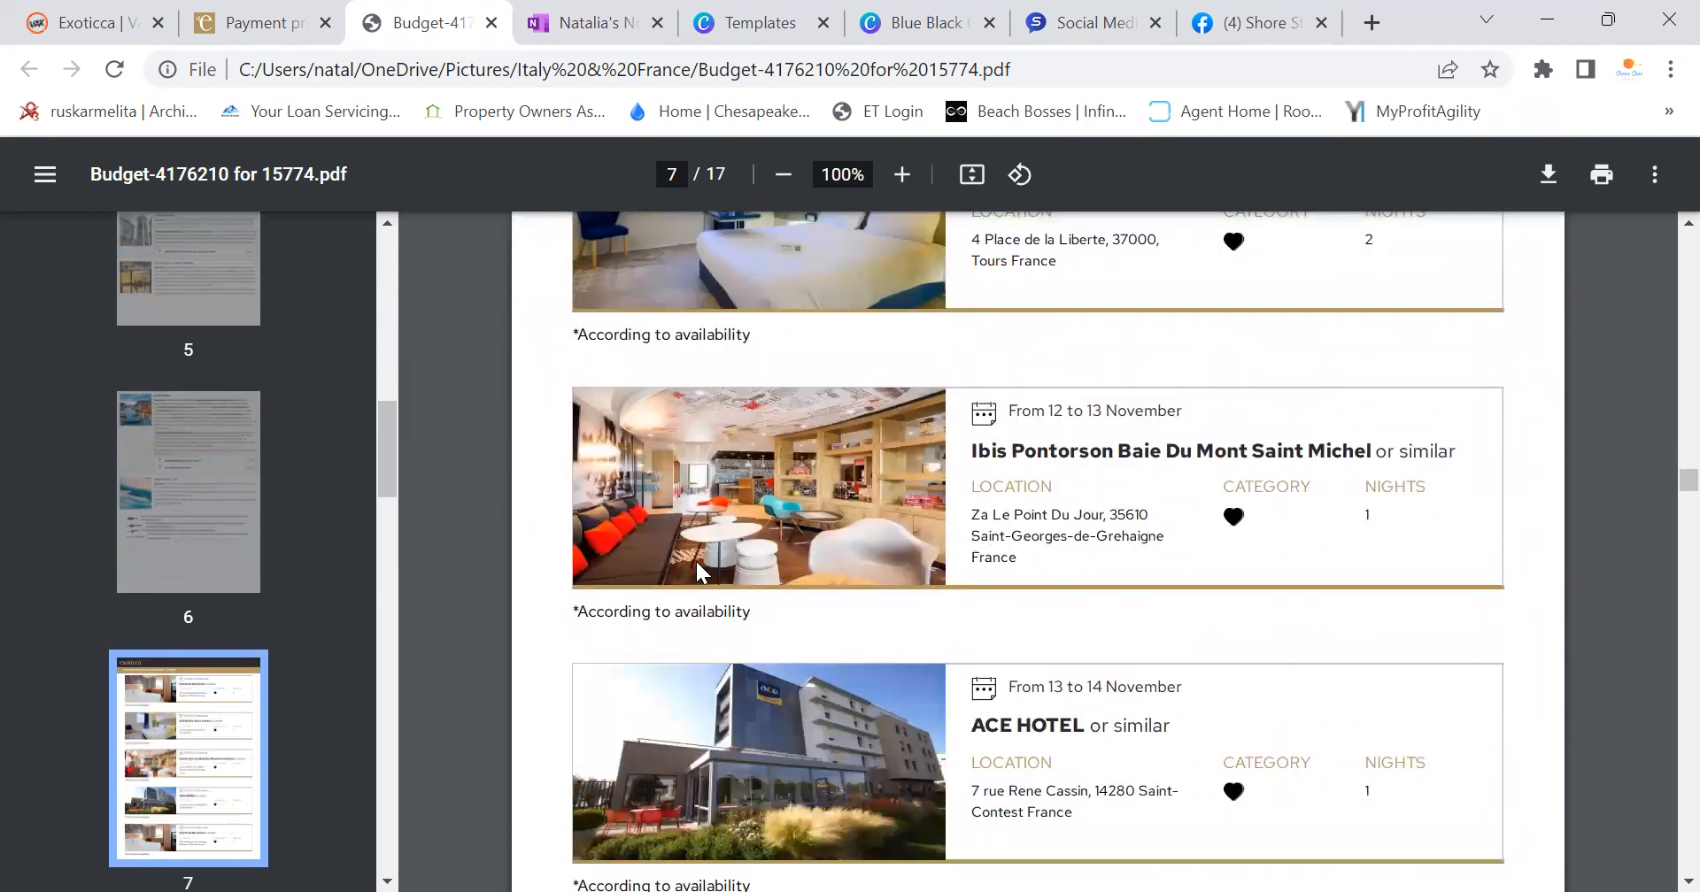
{"action": "scroll", "coordinate": [1194, 561], "scroll_direction": "down", "scroll_amount": 7}
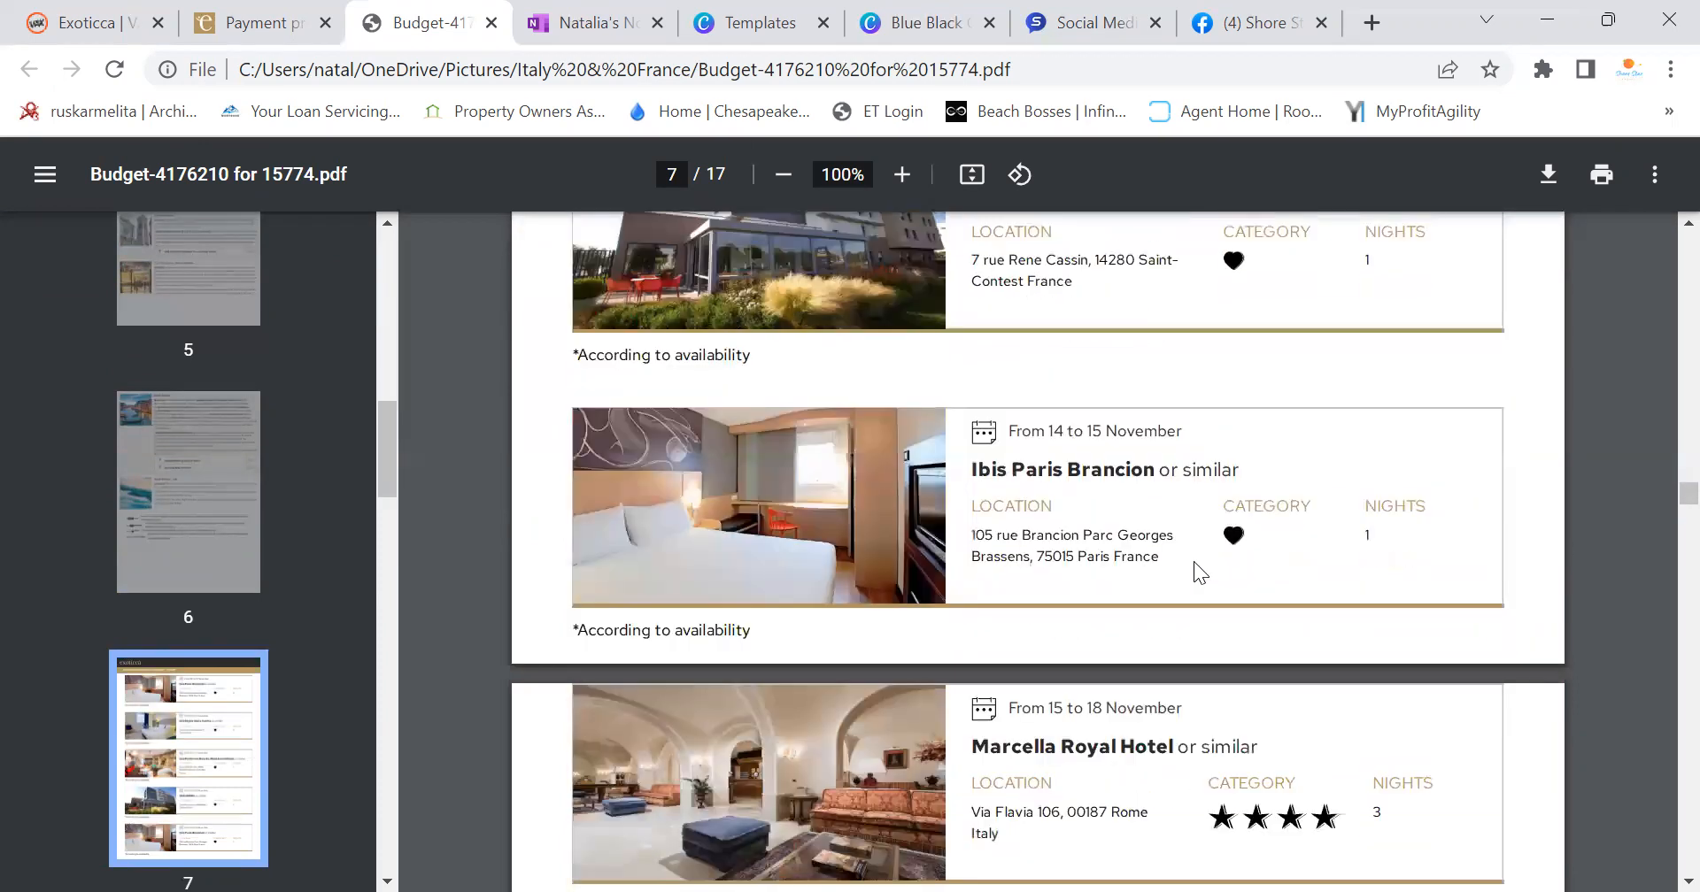
{"action": "scroll", "coordinate": [1193, 562], "scroll_direction": "down", "scroll_amount": 6}
{"action": "scroll", "coordinate": [1192, 561], "scroll_direction": "down", "scroll_amount": 9}
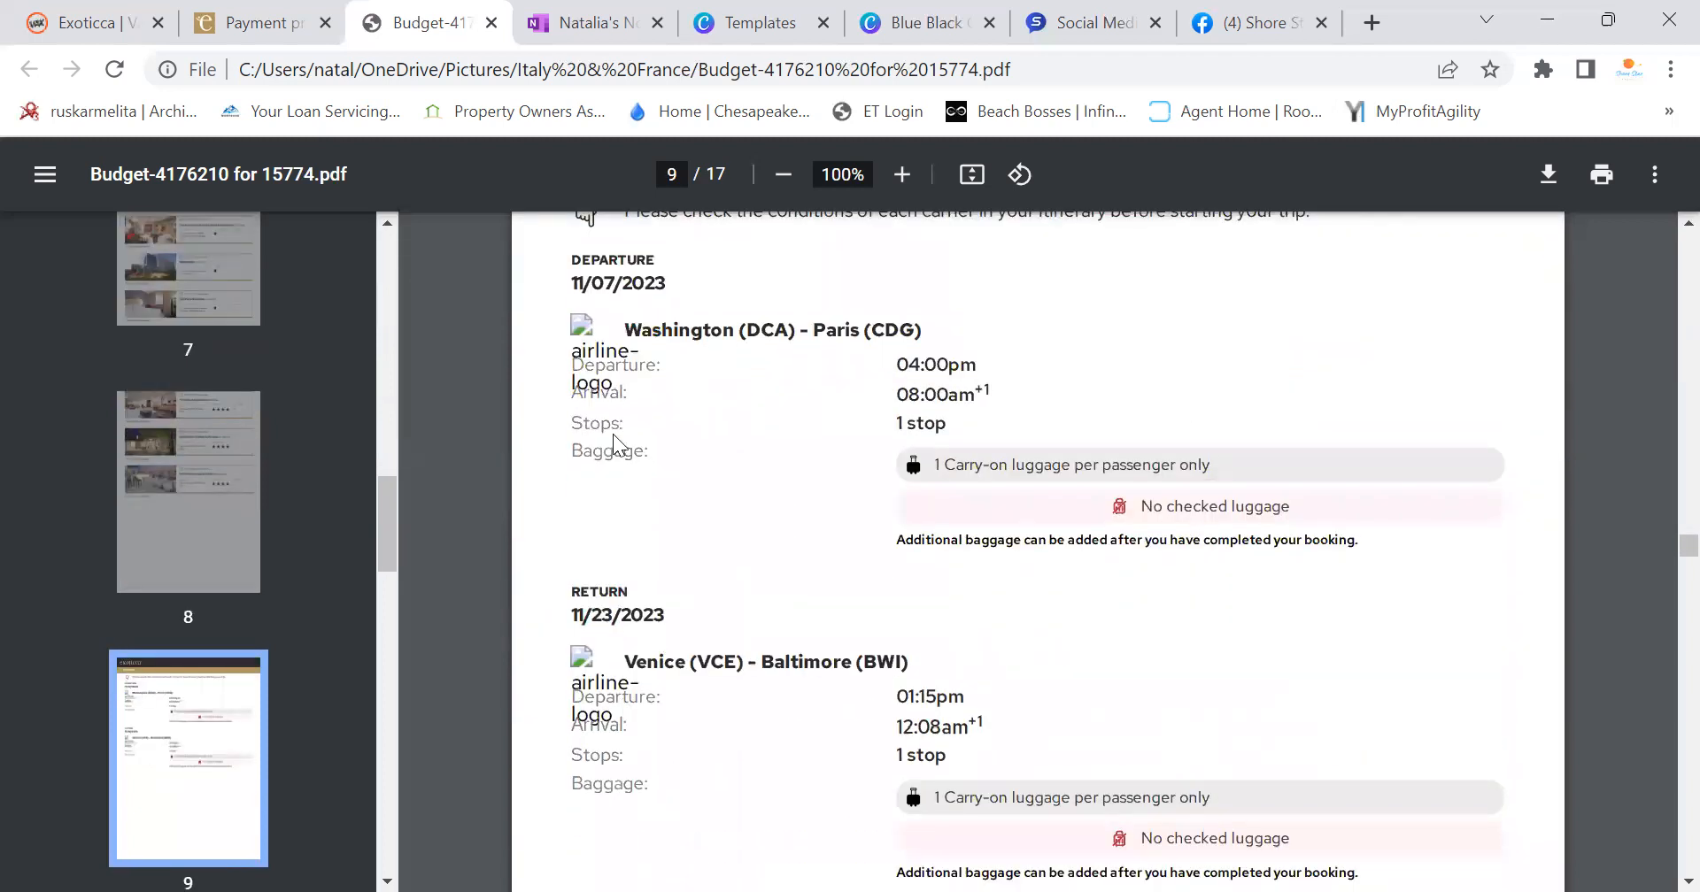
{"action": "scroll", "coordinate": [998, 493], "scroll_direction": "down", "scroll_amount": 3}
{"action": "scroll", "coordinate": [998, 526], "scroll_direction": "down", "scroll_amount": 4}
{"action": "scroll", "coordinate": [998, 526], "scroll_direction": "down", "scroll_amount": 10}
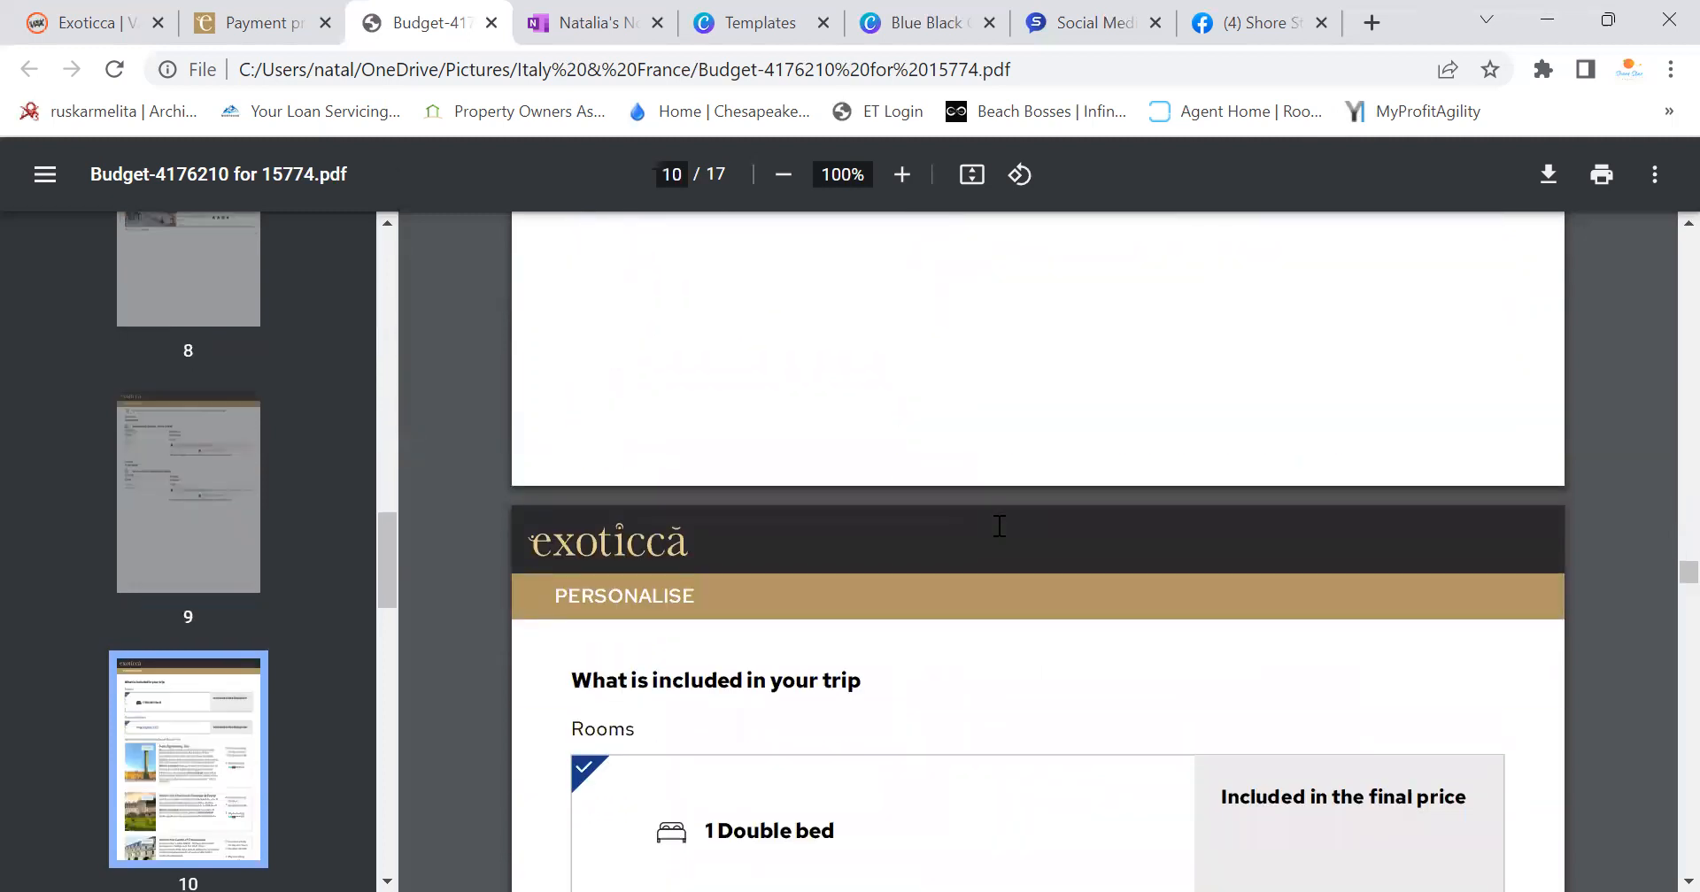
{"action": "scroll", "coordinate": [766, 567], "scroll_direction": "down", "scroll_amount": 15}
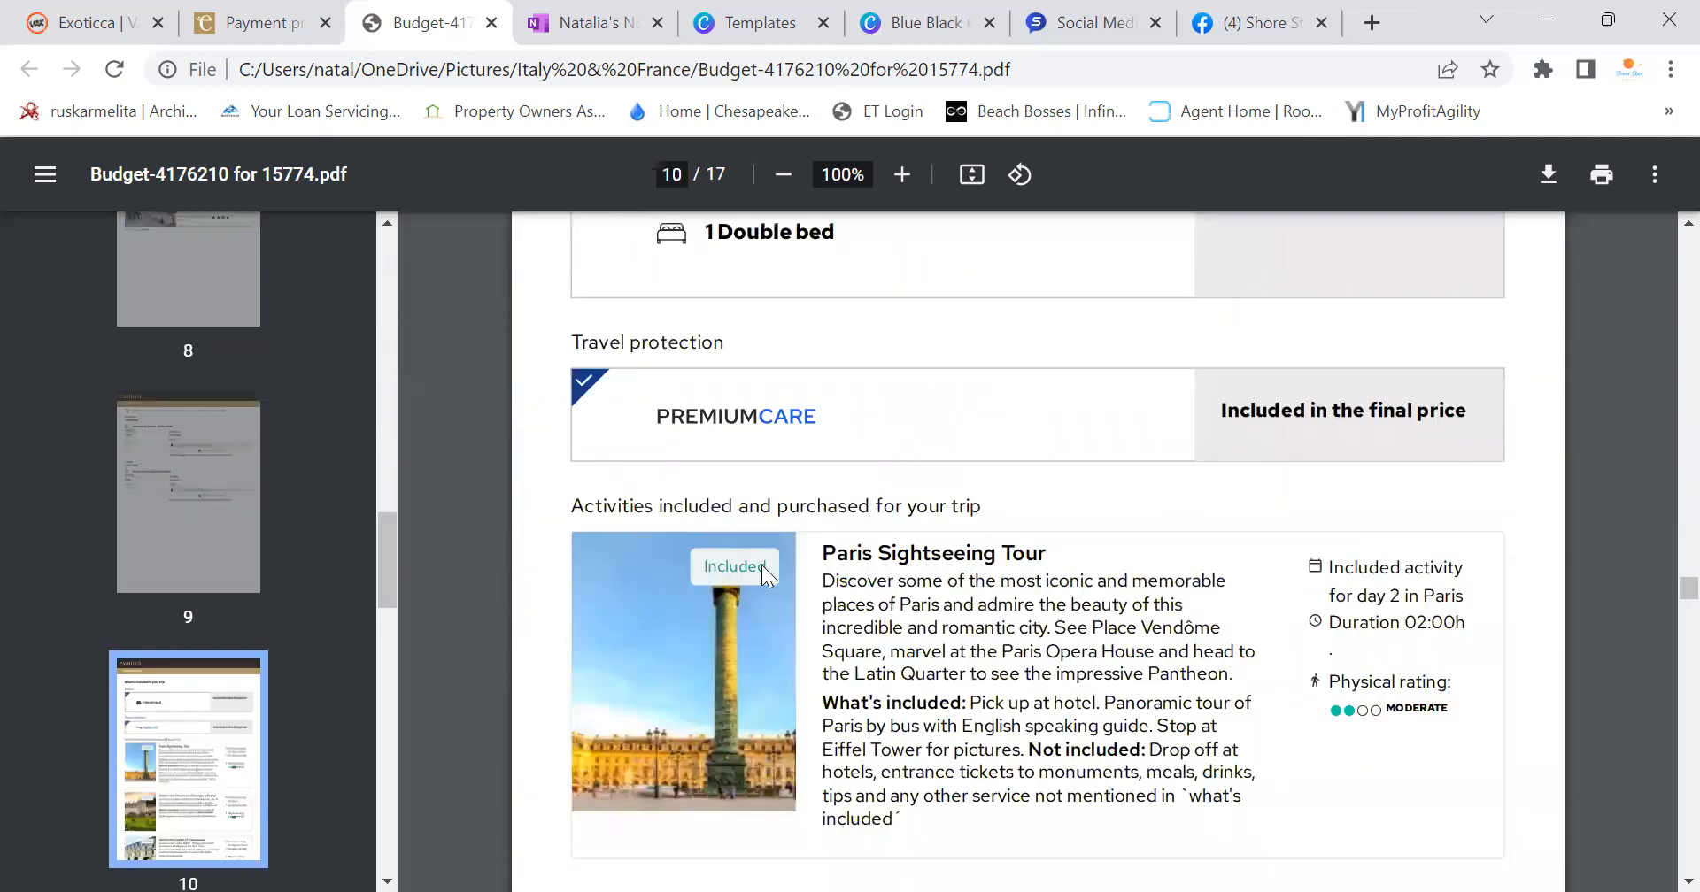
{"action": "scroll", "coordinate": [1032, 644], "scroll_direction": "down", "scroll_amount": 20}
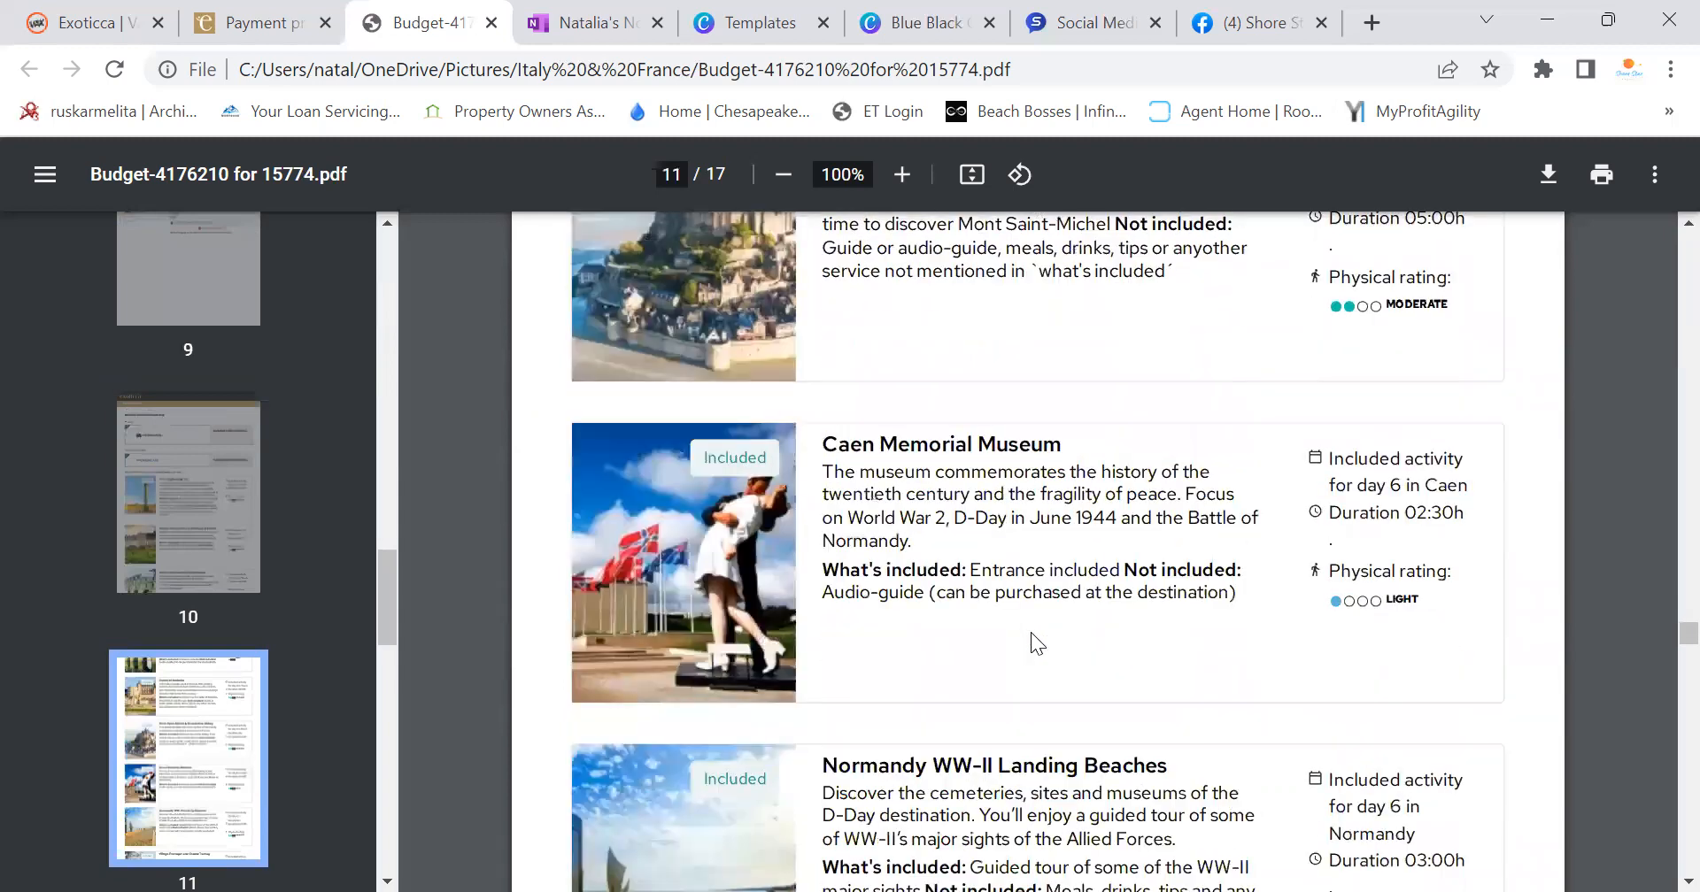
{"action": "scroll", "coordinate": [1028, 609], "scroll_direction": "down", "scroll_amount": 6}
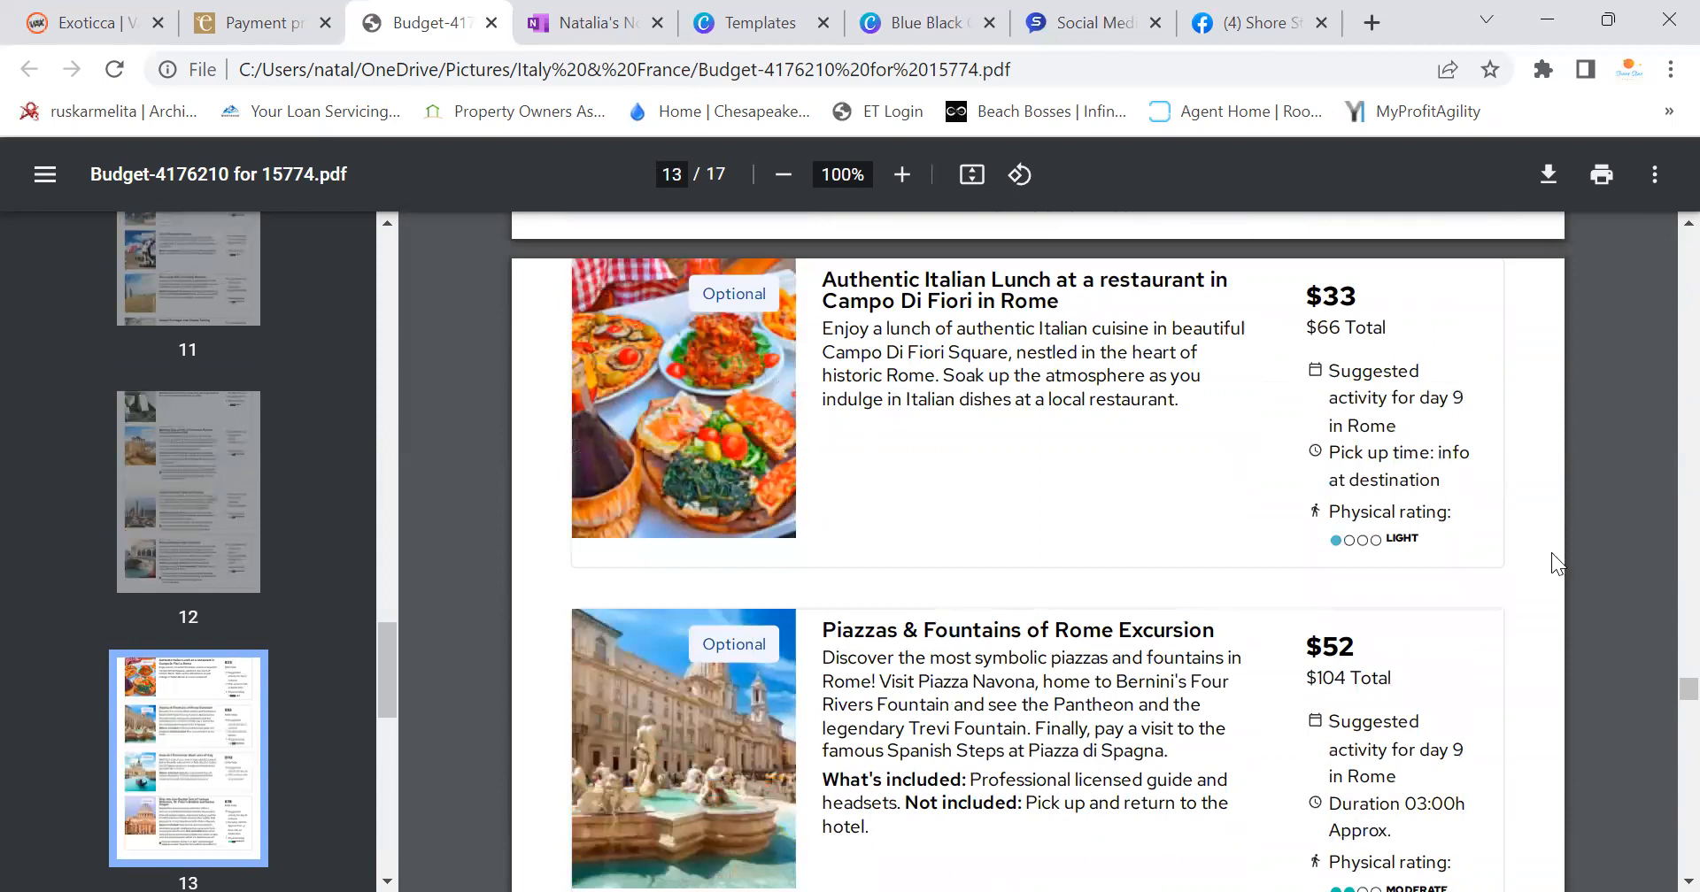
{"action": "scroll", "coordinate": [1204, 491], "scroll_direction": "down", "scroll_amount": 6}
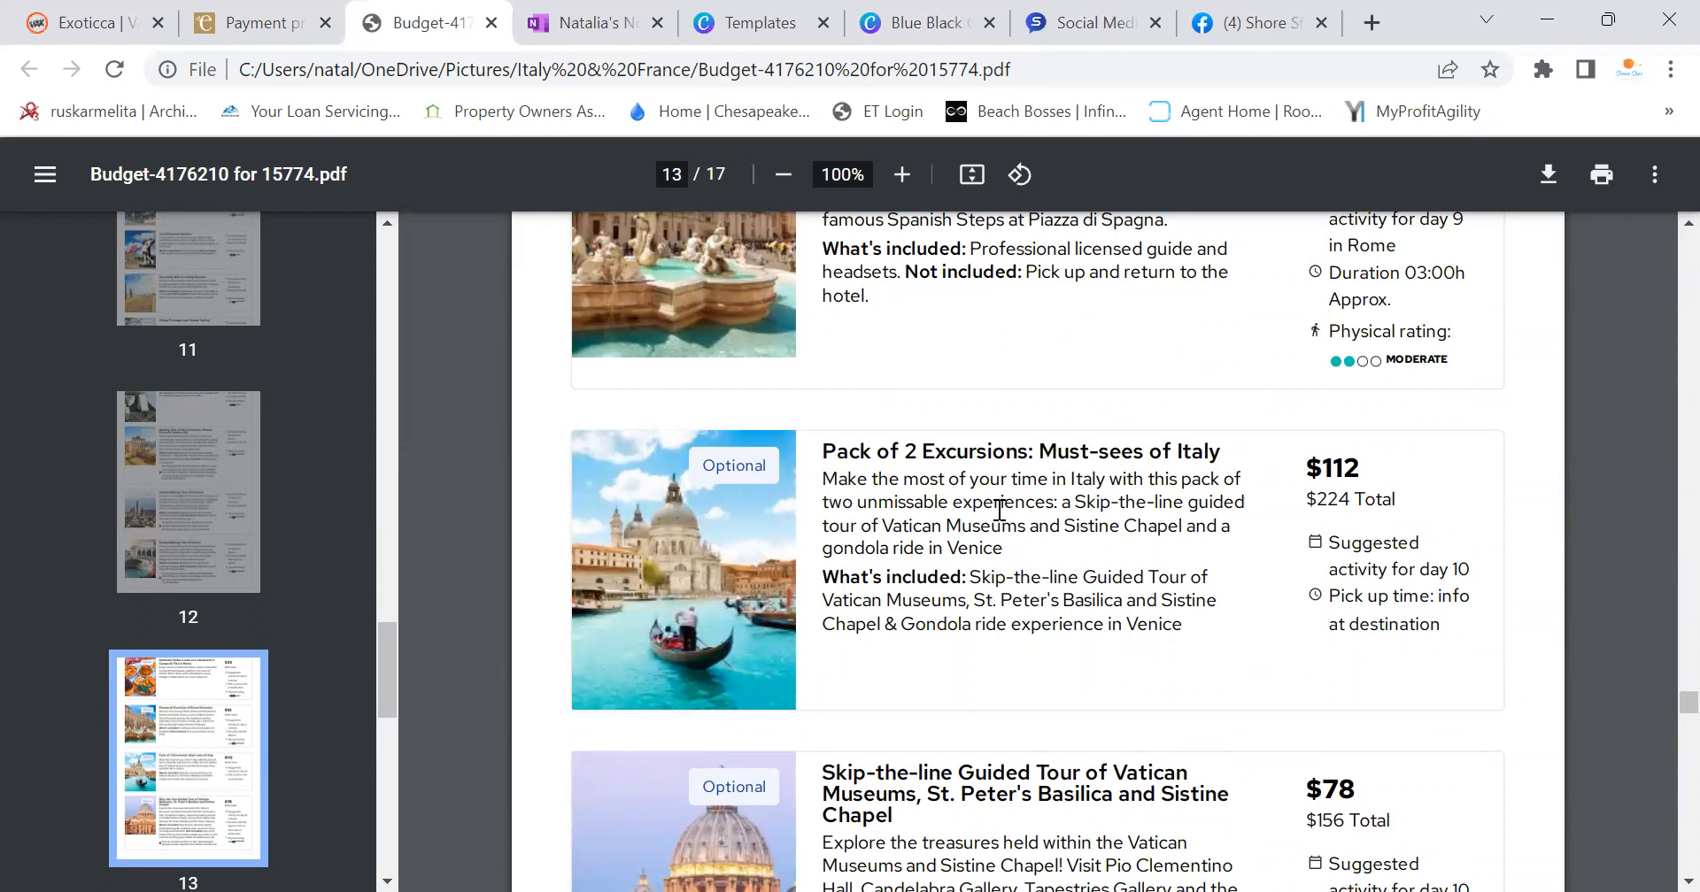
{"action": "scroll", "coordinate": [998, 510], "scroll_direction": "down", "scroll_amount": 12}
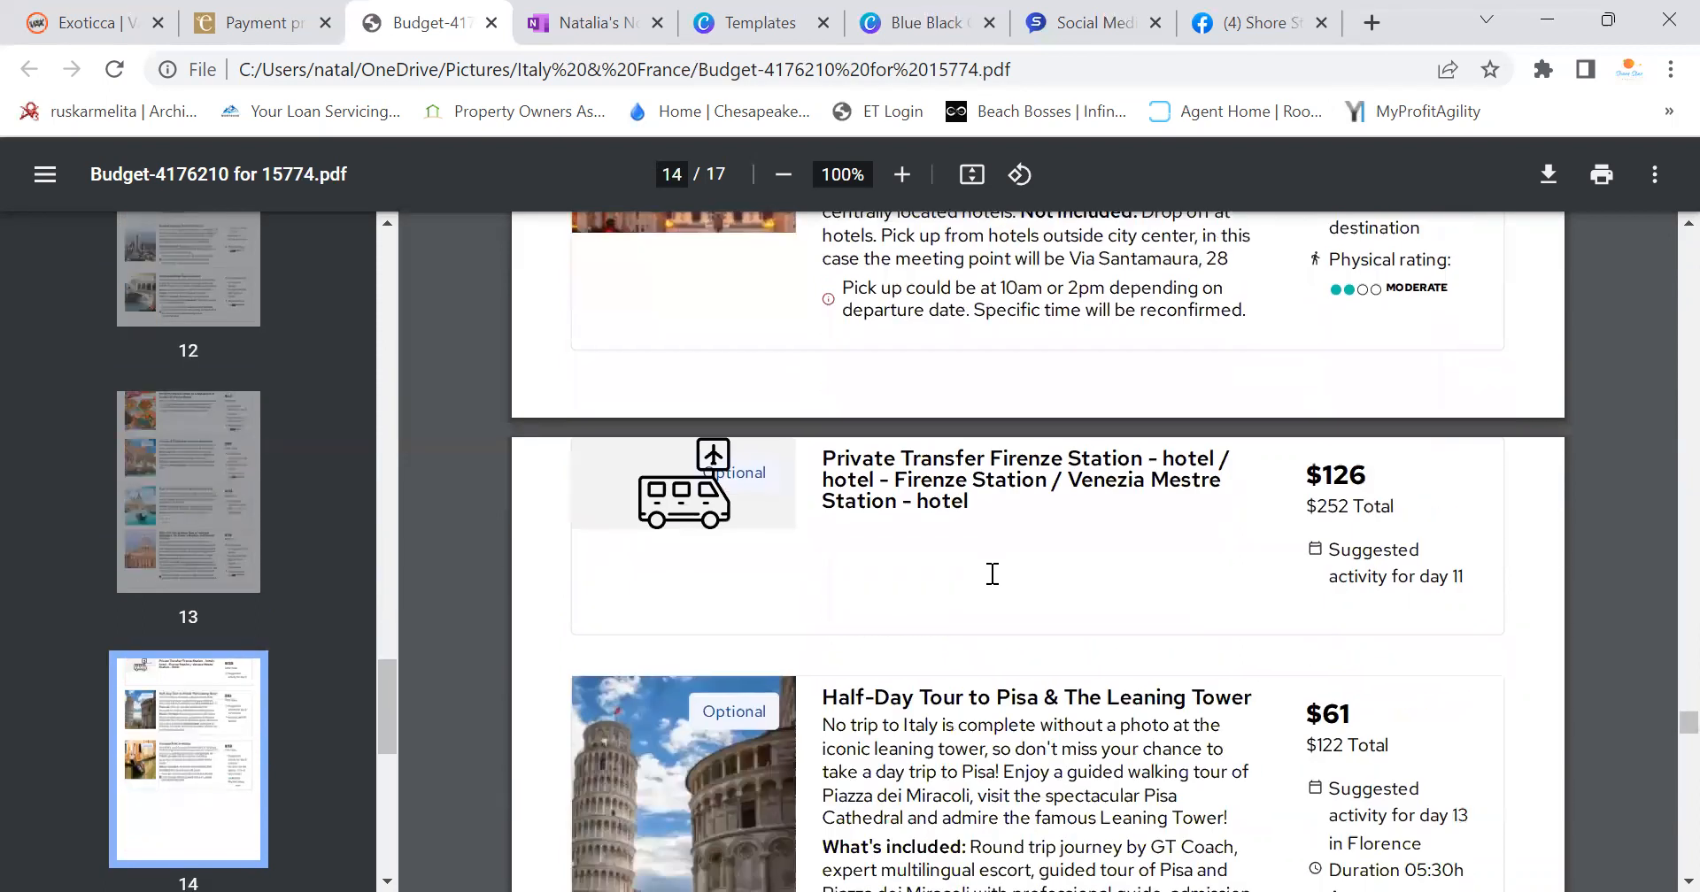
{"action": "scroll", "coordinate": [857, 565], "scroll_direction": "down", "scroll_amount": 10}
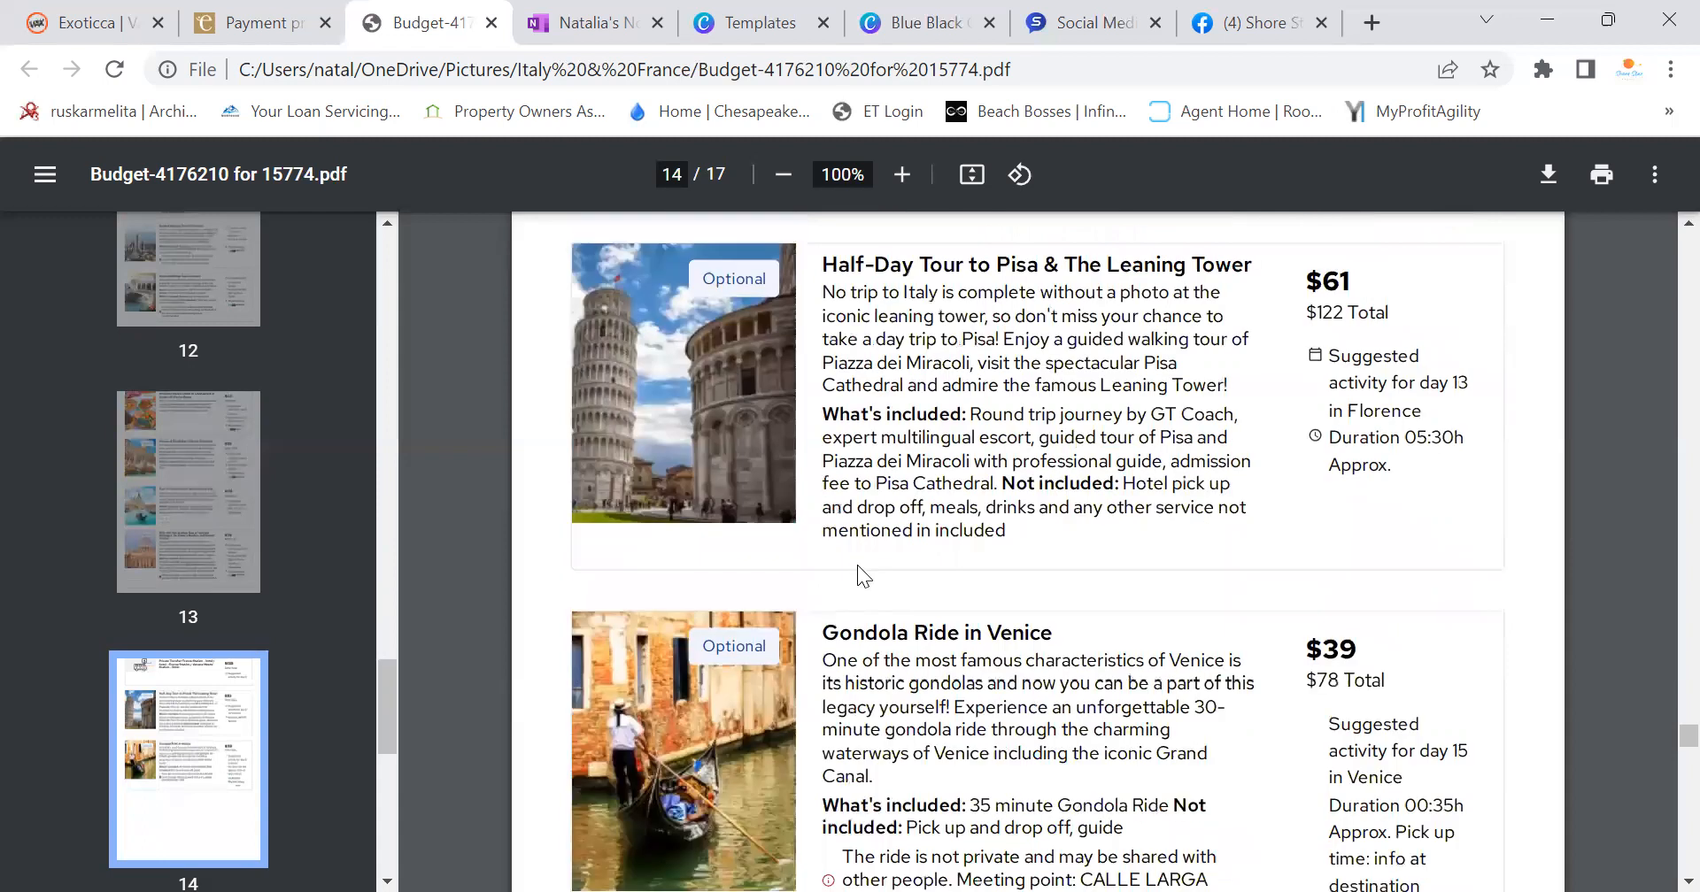
{"action": "scroll", "coordinate": [1291, 589], "scroll_direction": "down", "scroll_amount": 5}
{"action": "left_click_drag", "start_coordinate": [1658, 788], "coordinate": [1656, 247]}
{"action": "scroll", "coordinate": [908, 513], "scroll_direction": "down", "scroll_amount": 3}
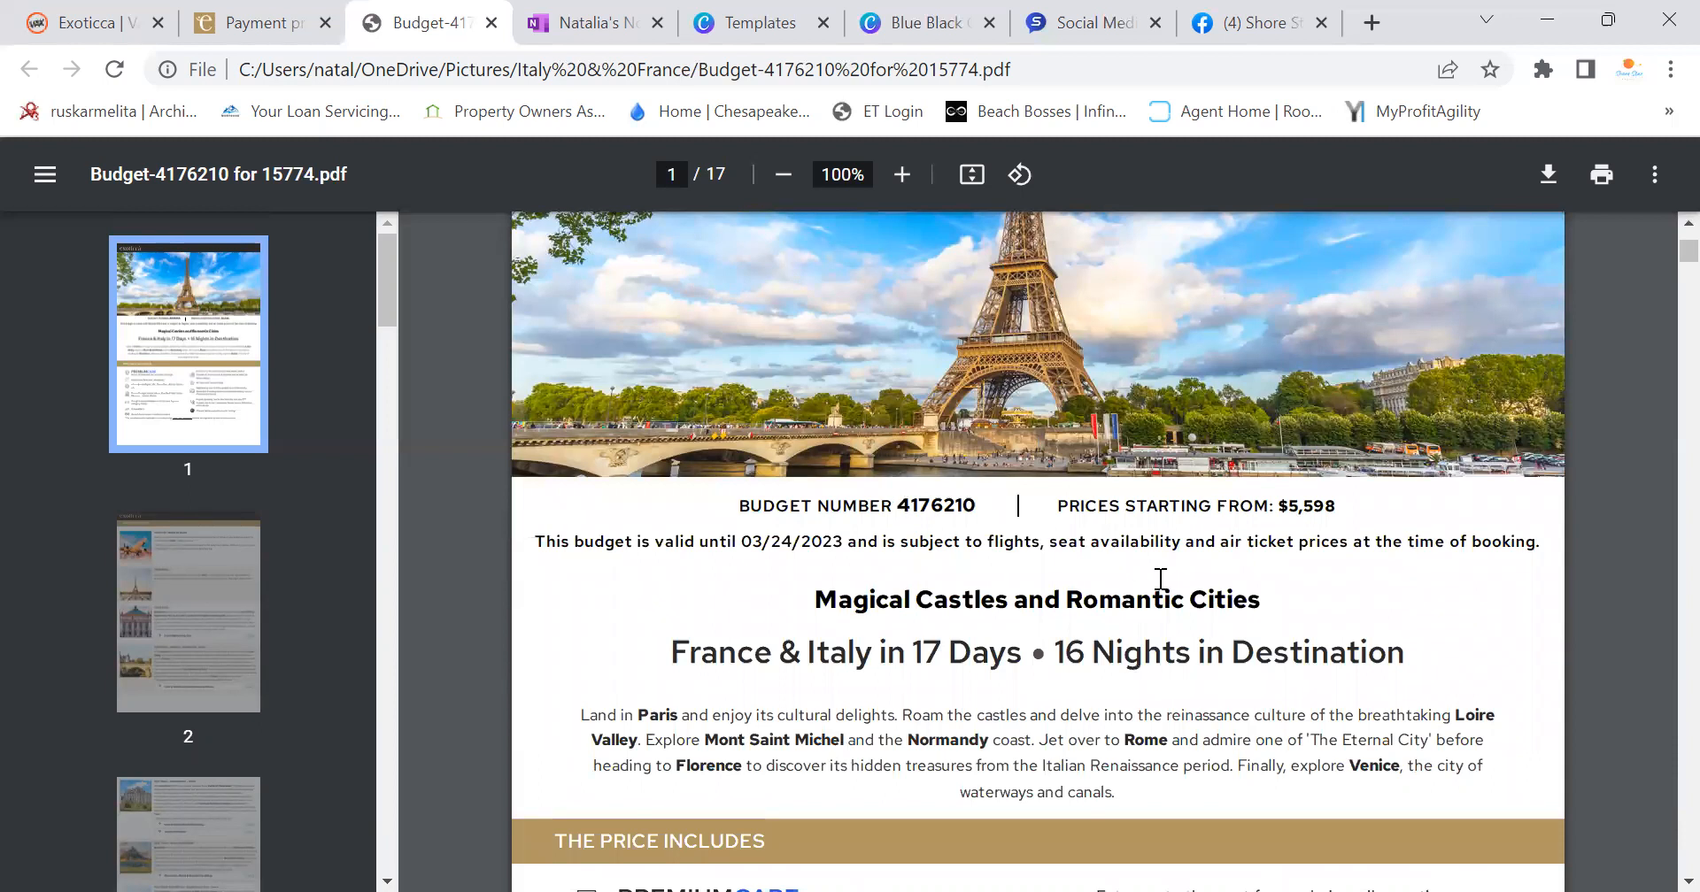
{"action": "scroll", "coordinate": [1371, 504], "scroll_direction": "down", "scroll_amount": 8}
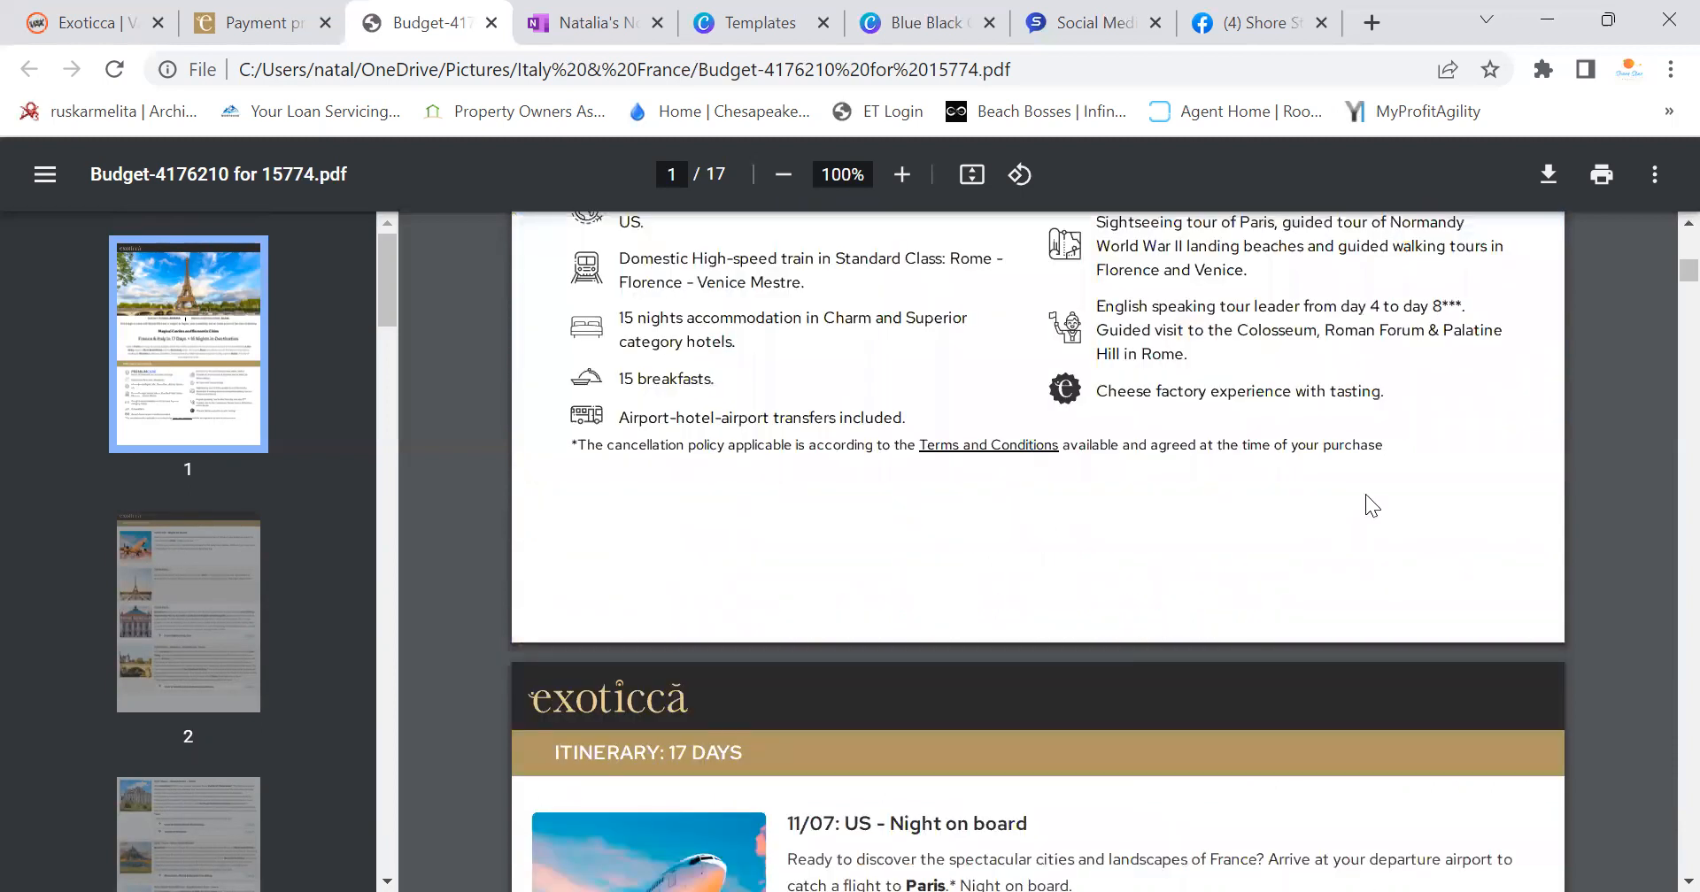
{"action": "scroll", "coordinate": [1366, 497], "scroll_direction": "down", "scroll_amount": 8}
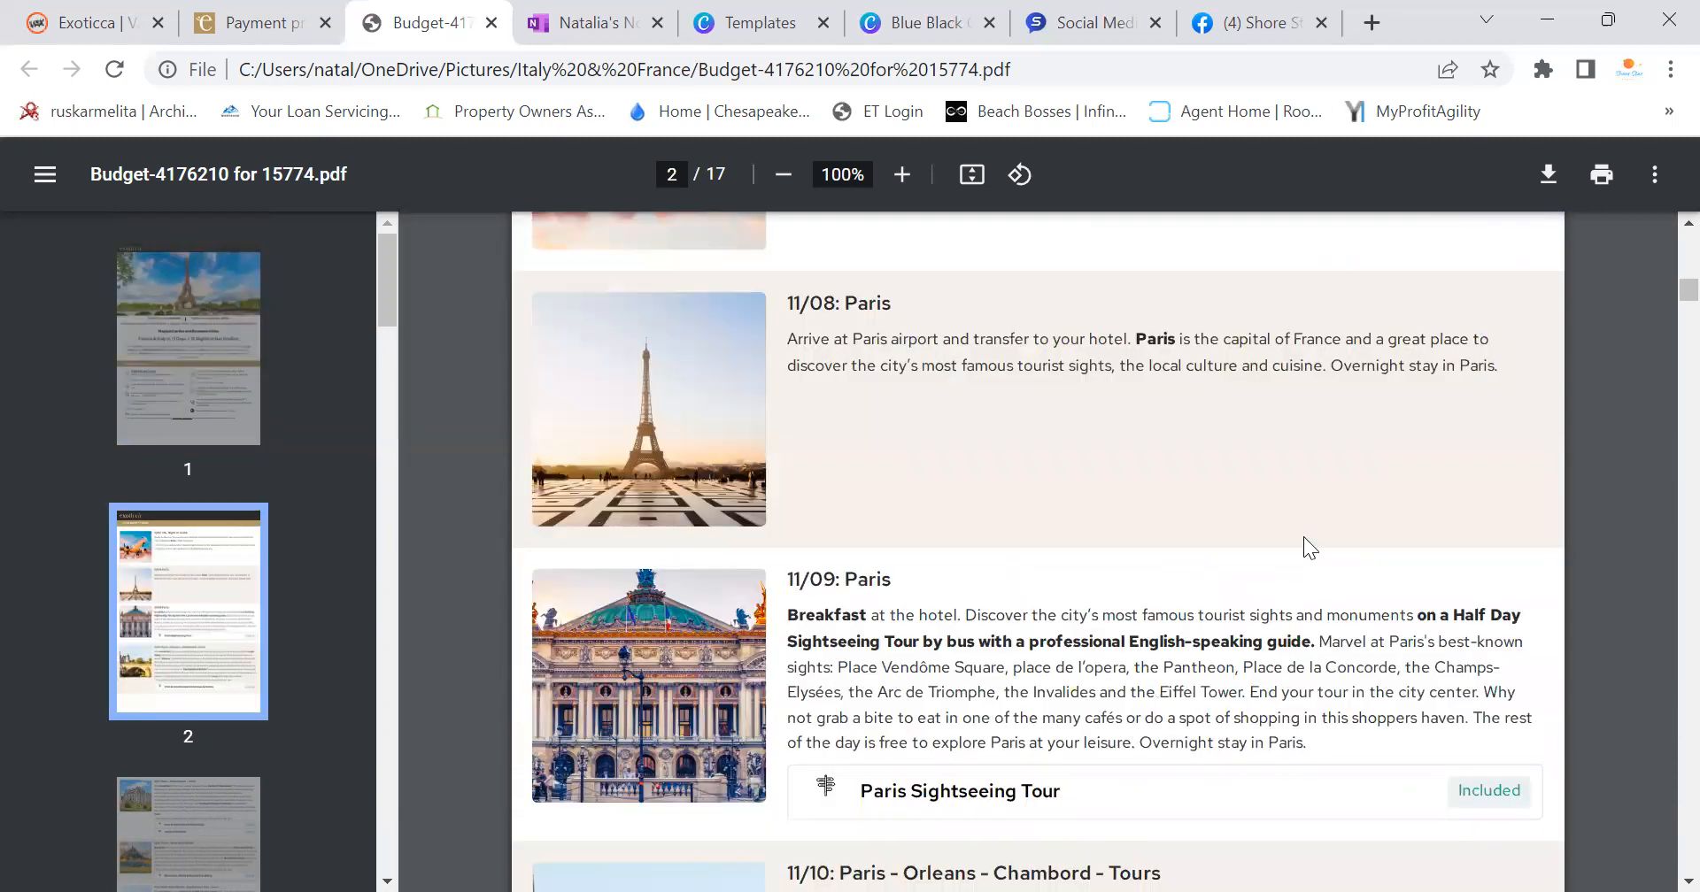
{"action": "scroll", "coordinate": [1313, 536], "scroll_direction": "down", "scroll_amount": 8}
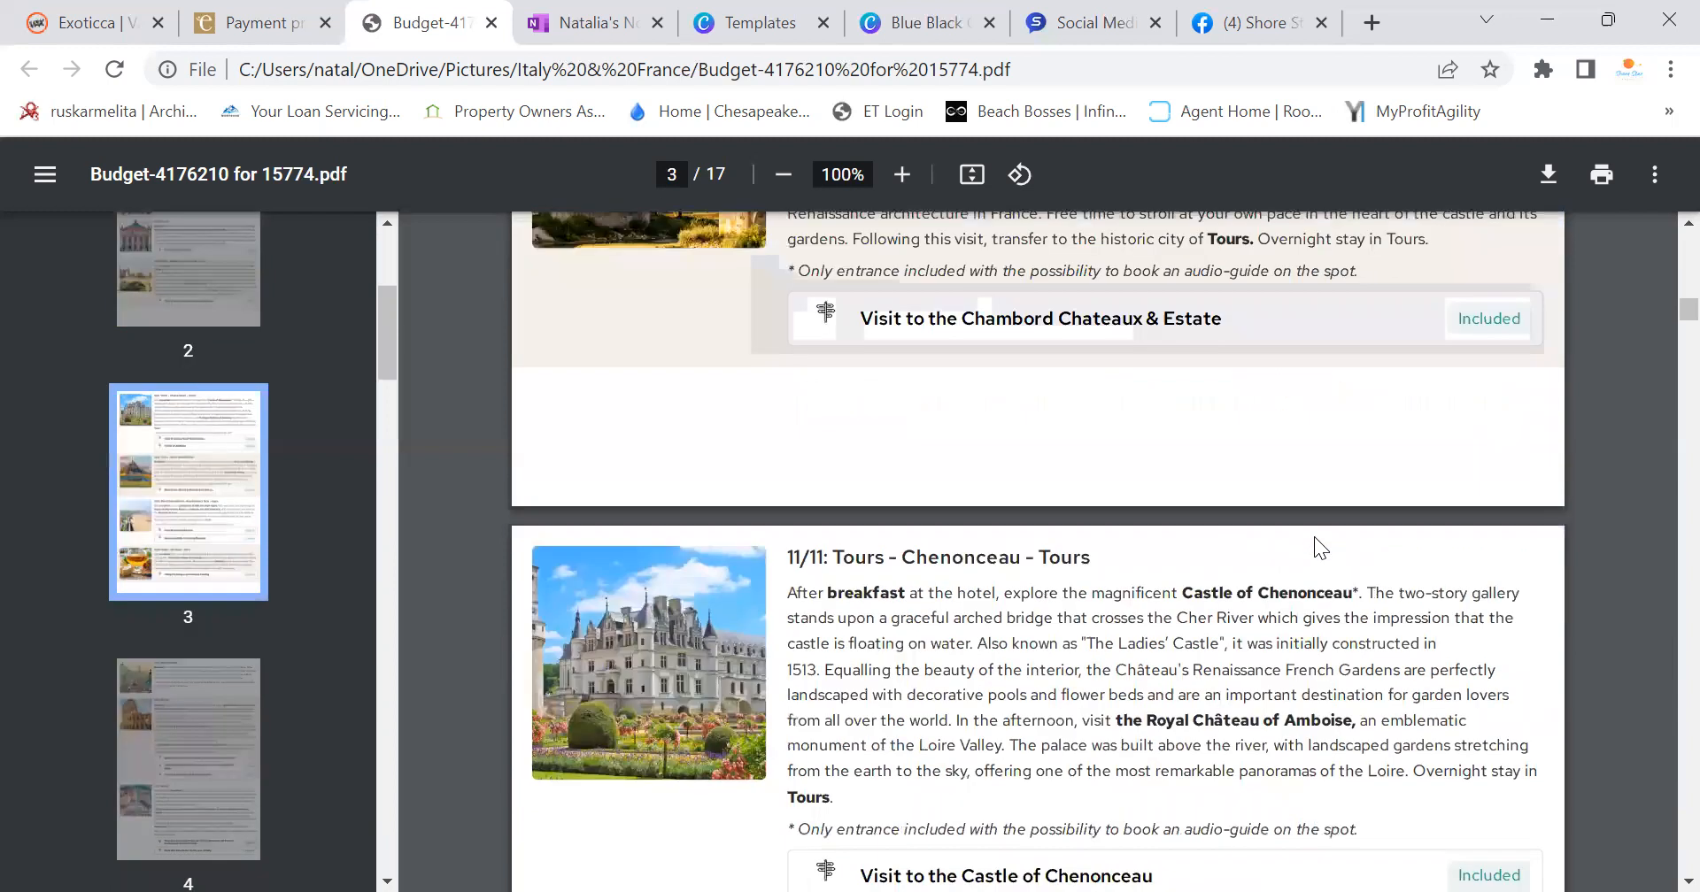
{"action": "scroll", "coordinate": [1319, 545], "scroll_direction": "up", "scroll_amount": 20}
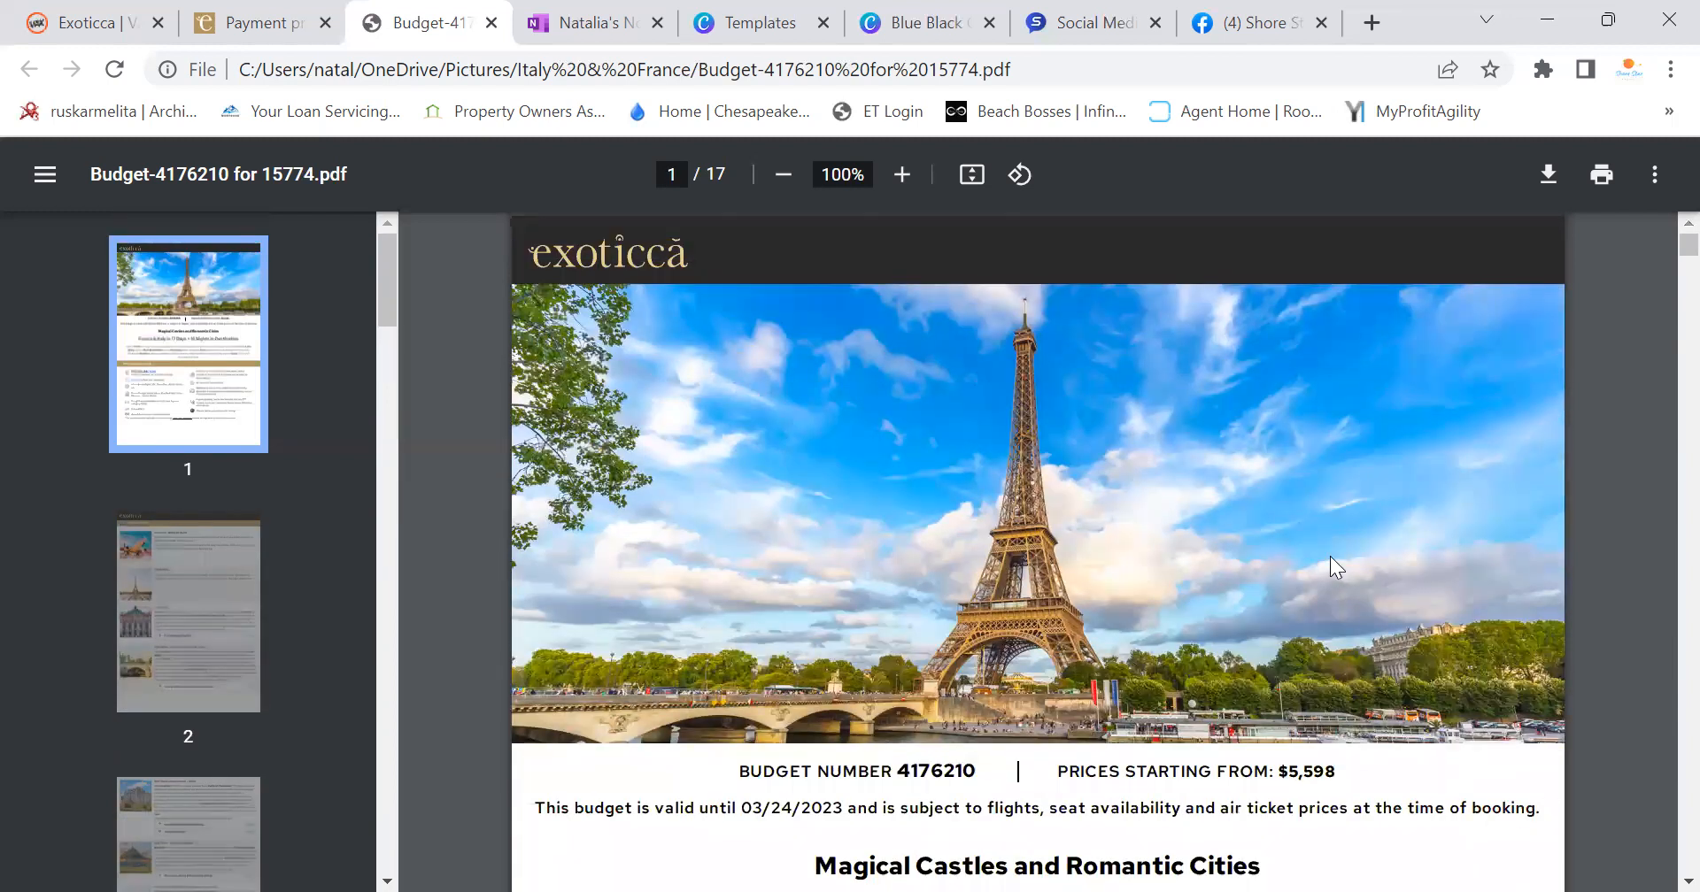